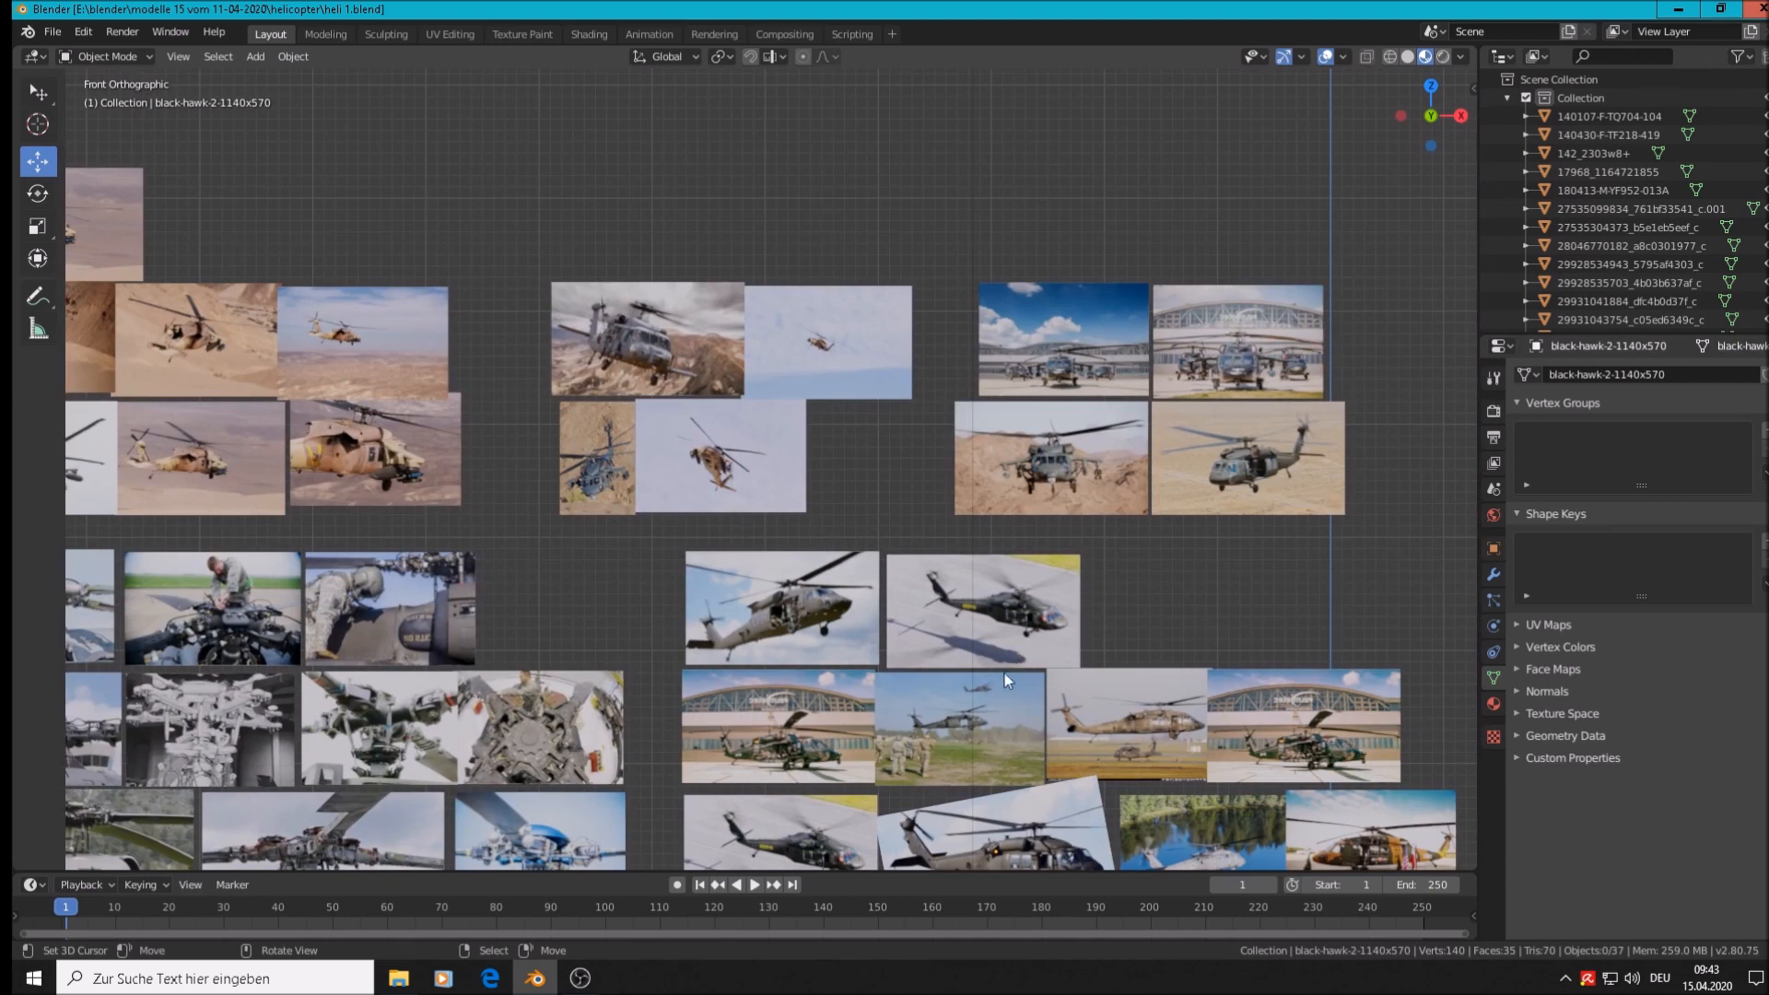
Frame the desert Black Hawk photo and add a cube at the 3D cursor below its nose
shift+middle_drag(844, 771, 993, 447)
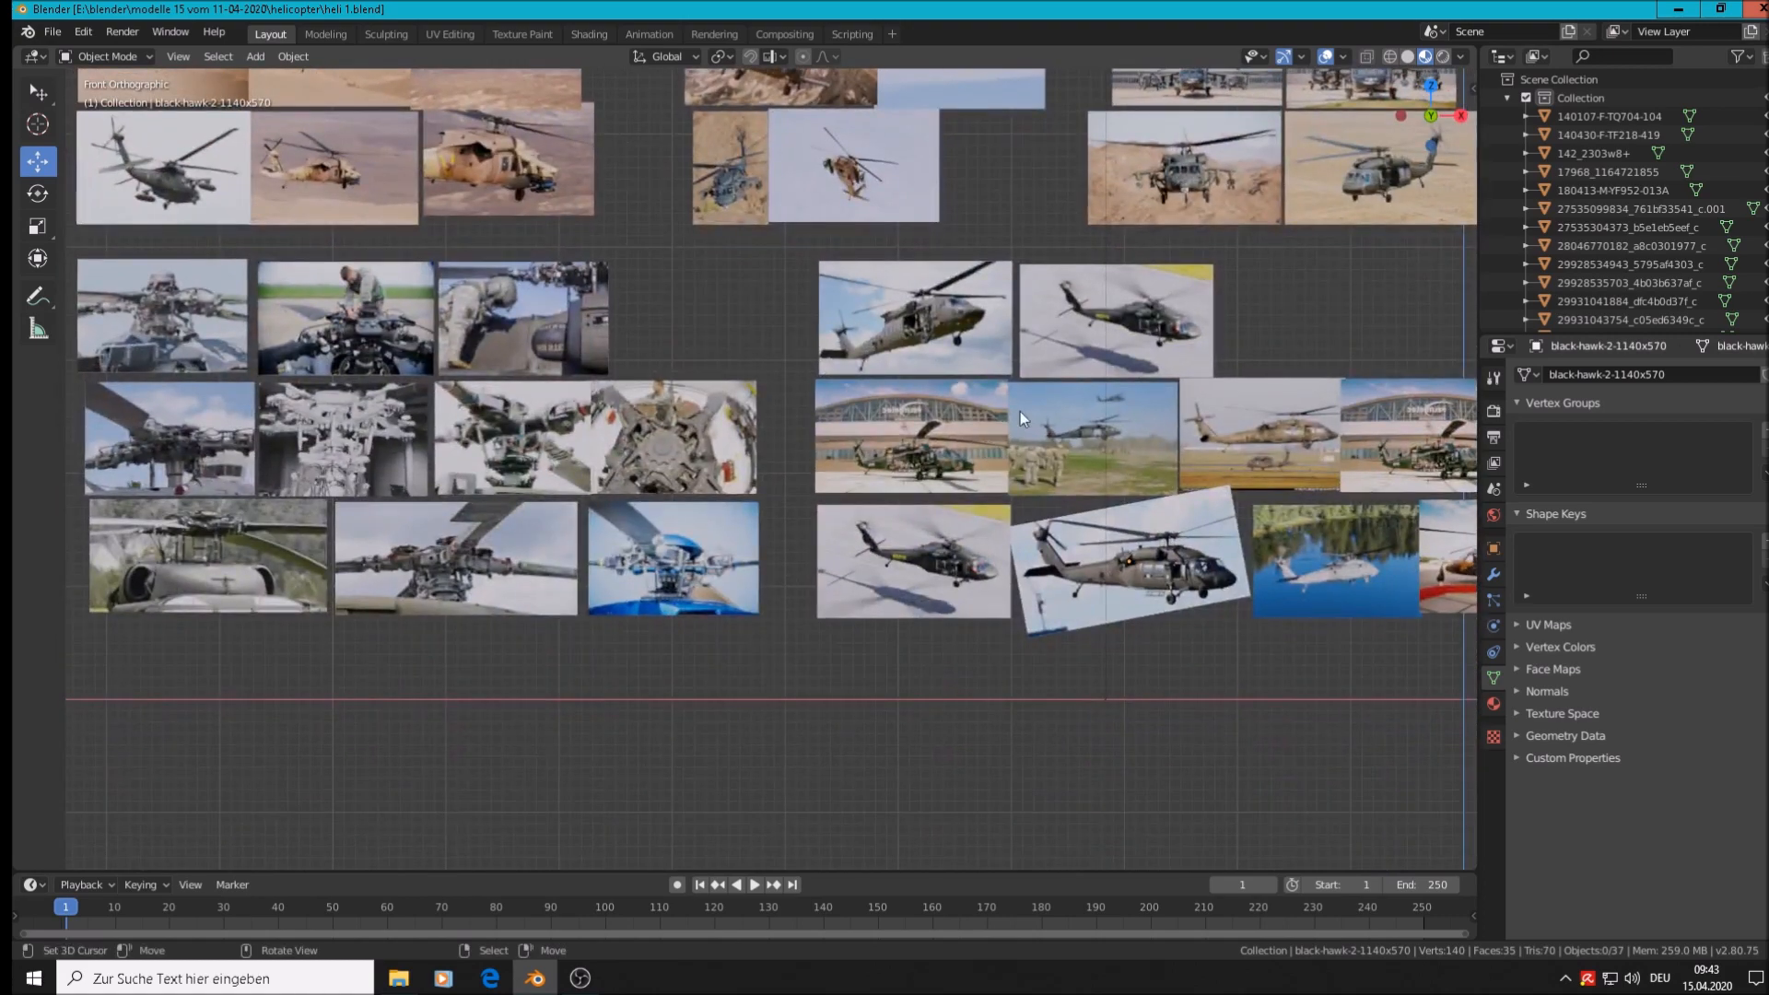
scroll(982, 322, up, 12)
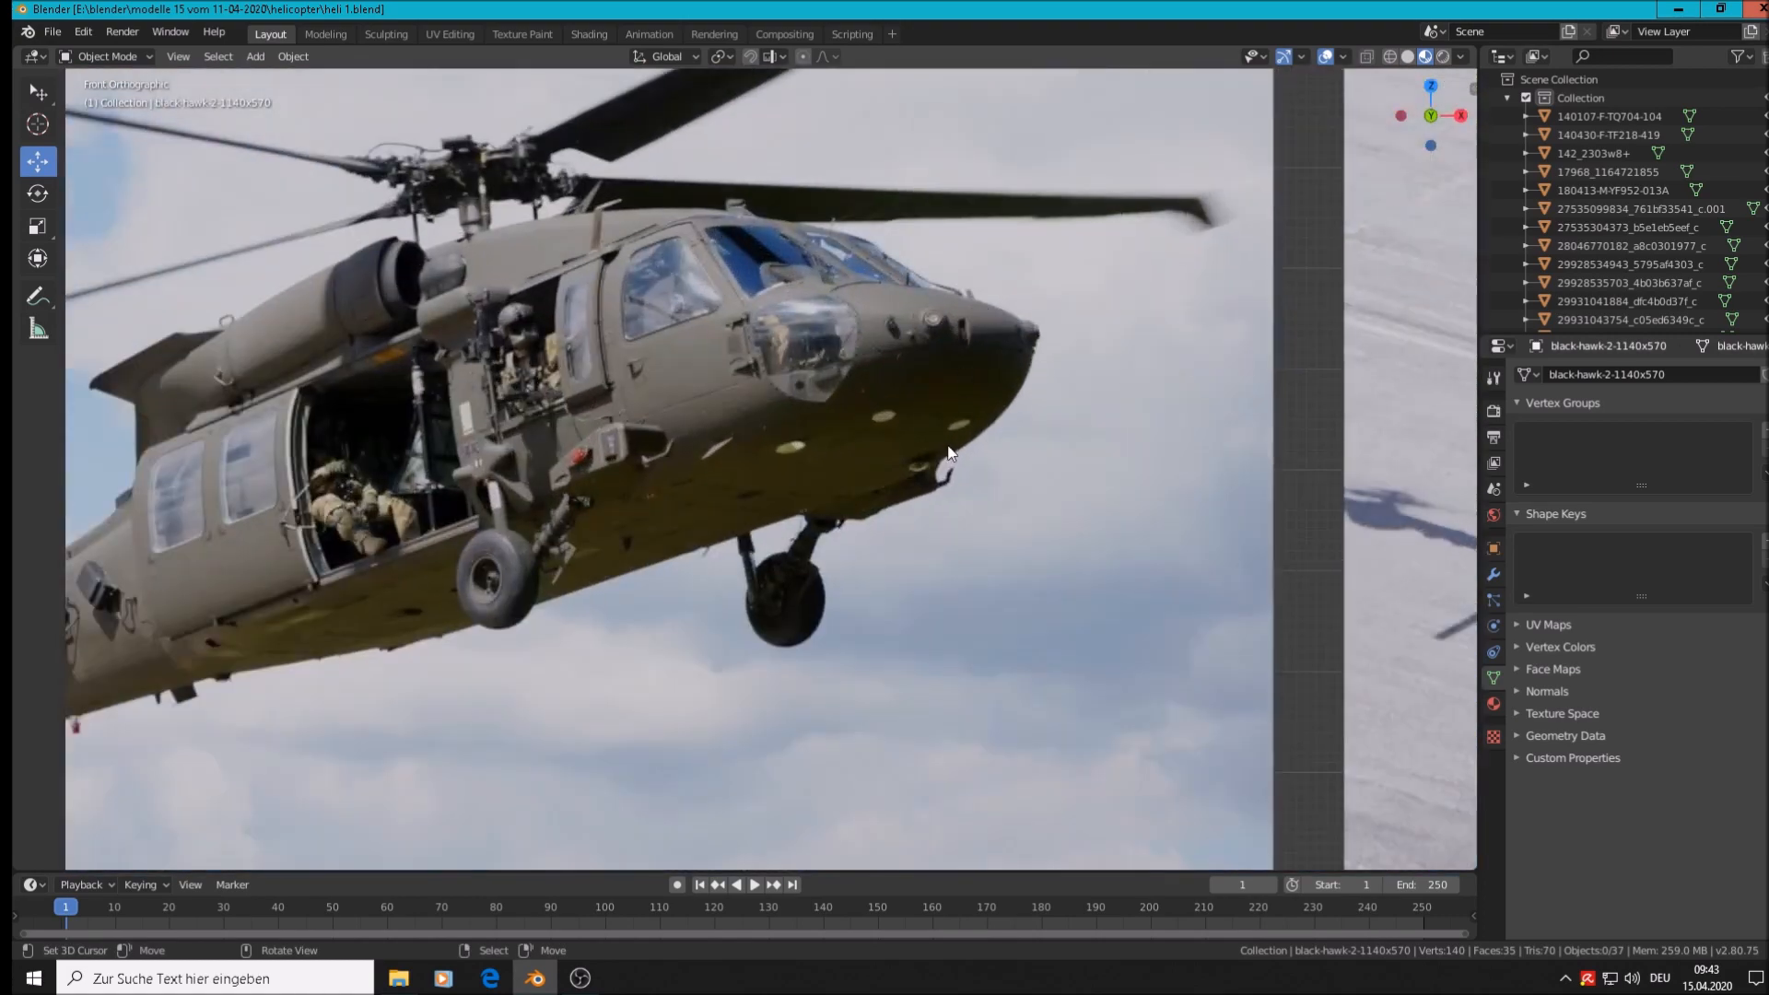
shift+middle_drag(908, 618, 1330, 597)
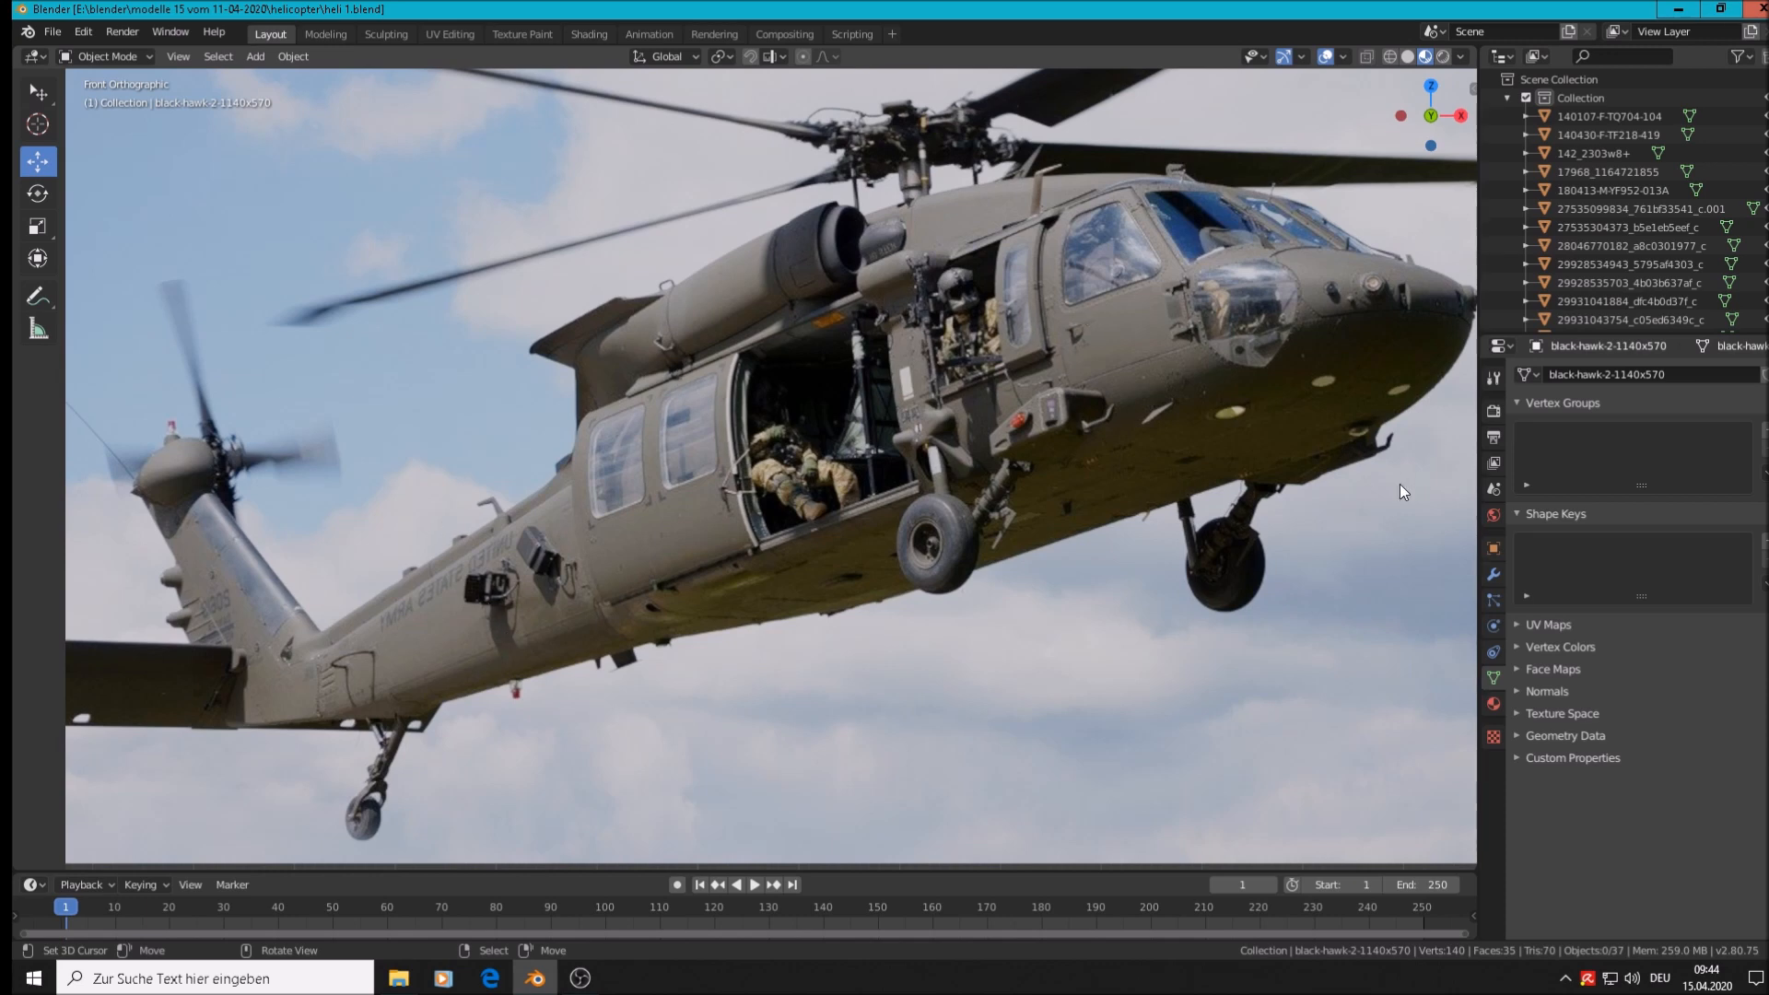
scroll(1296, 614, down, 6)
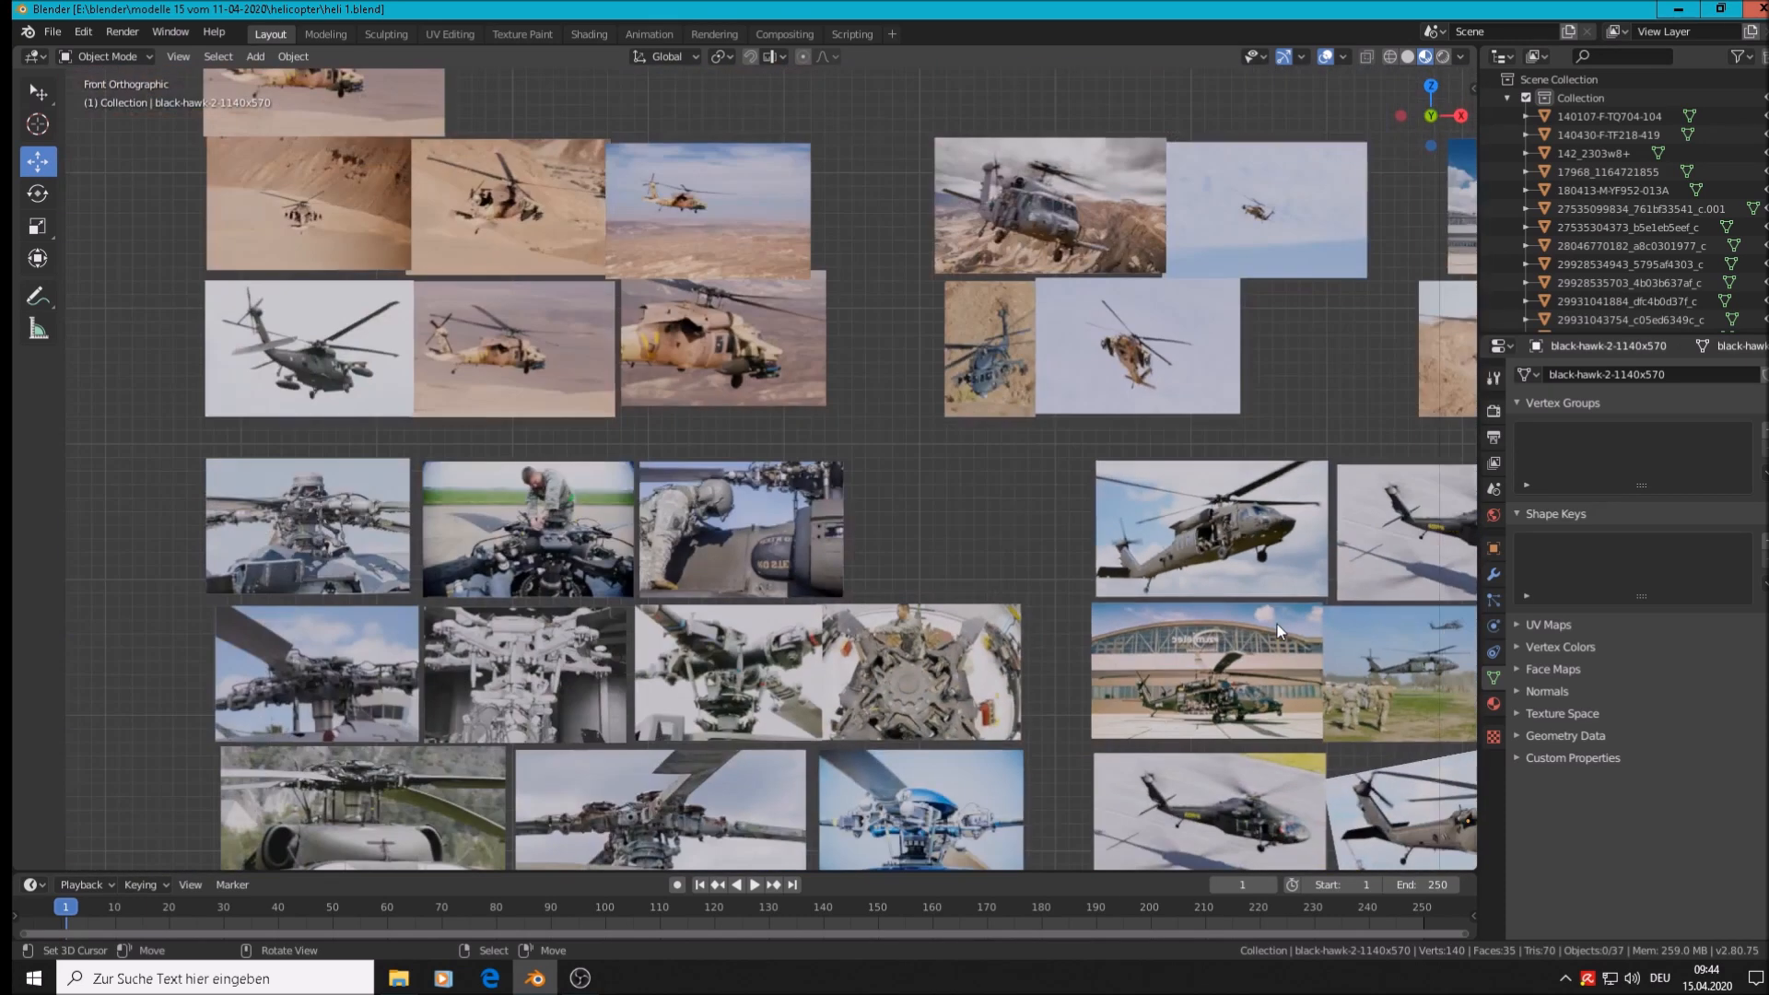
shift+middle_drag(1277, 623, 715, 418)
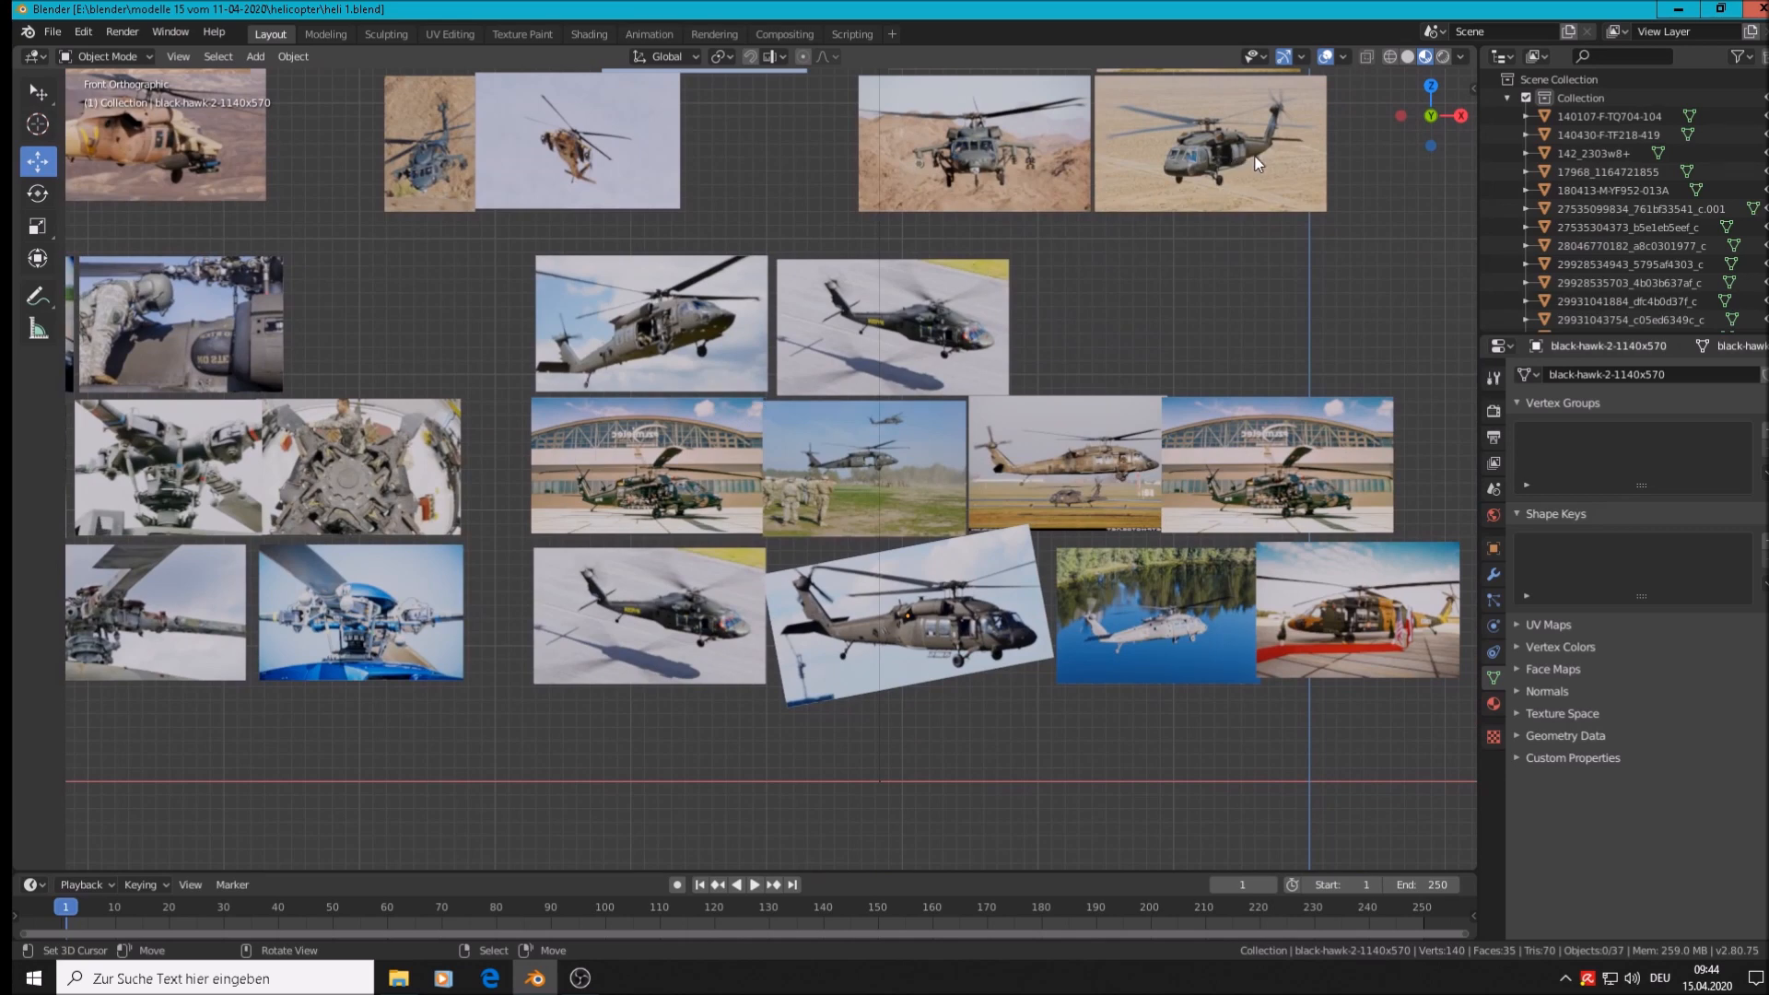
scroll(1276, 157, up, 6)
scroll(1257, 146, up, 3)
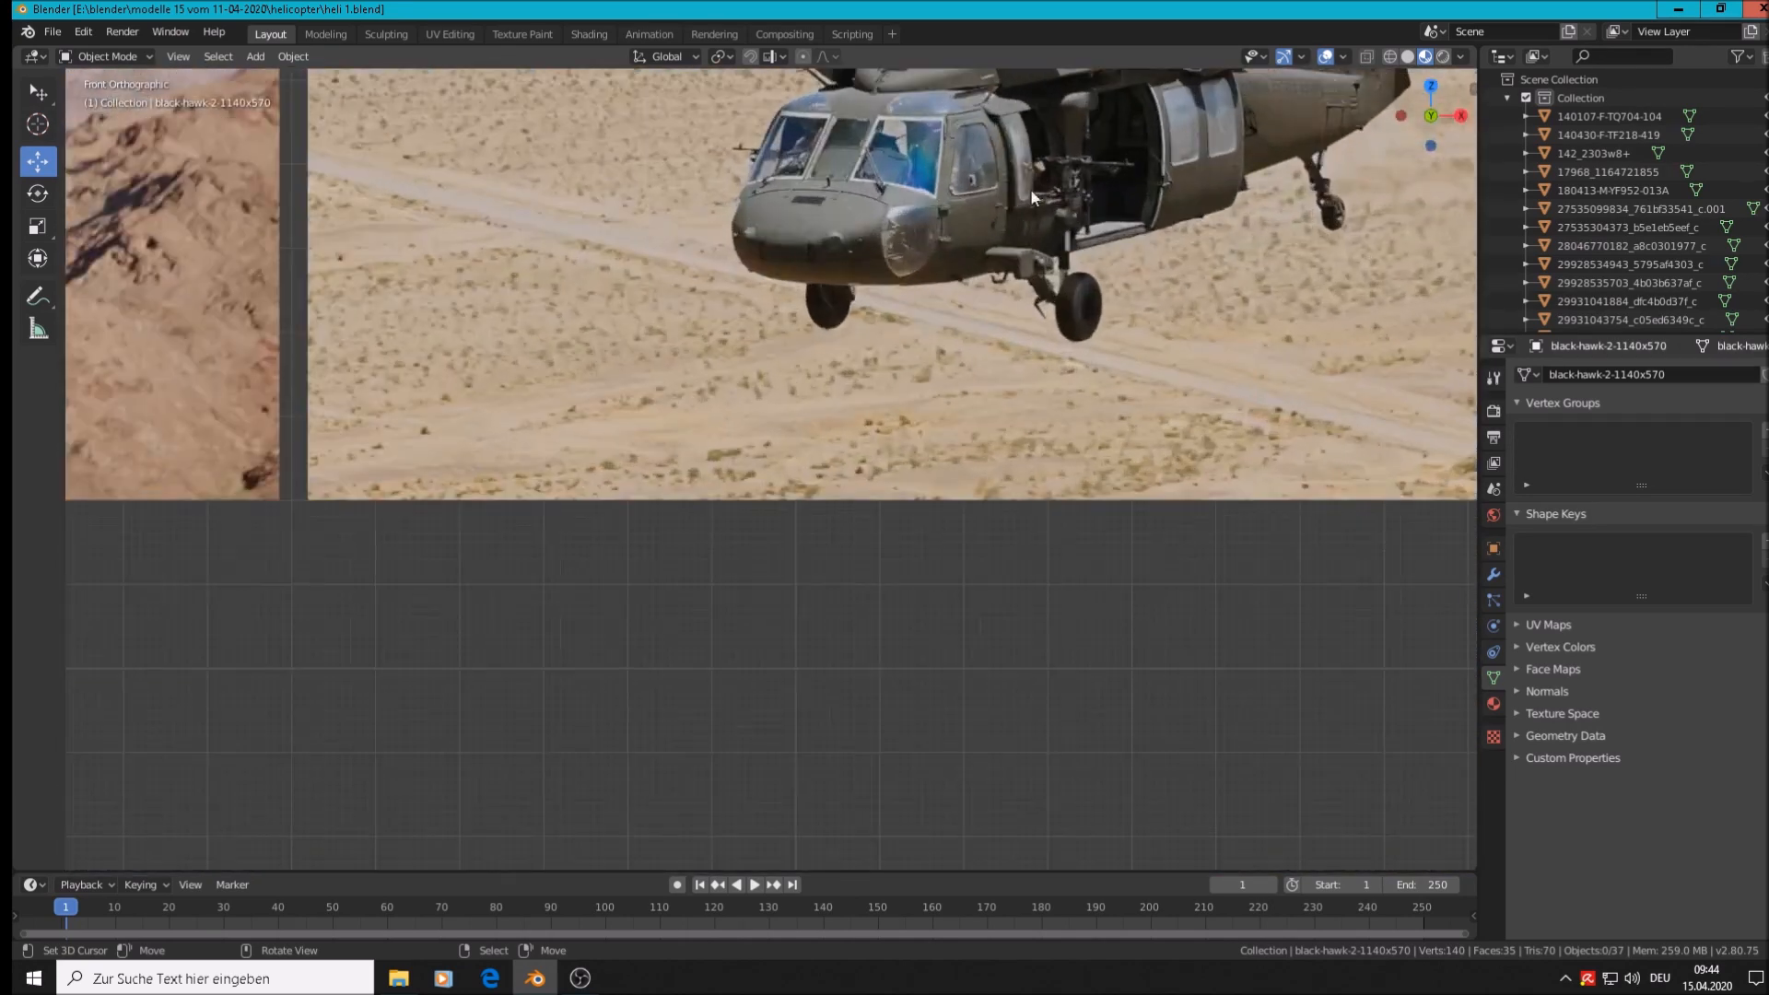
shift+middle_drag(874, 447, 877, 478)
shift+middle_drag(778, 514, 490, 618)
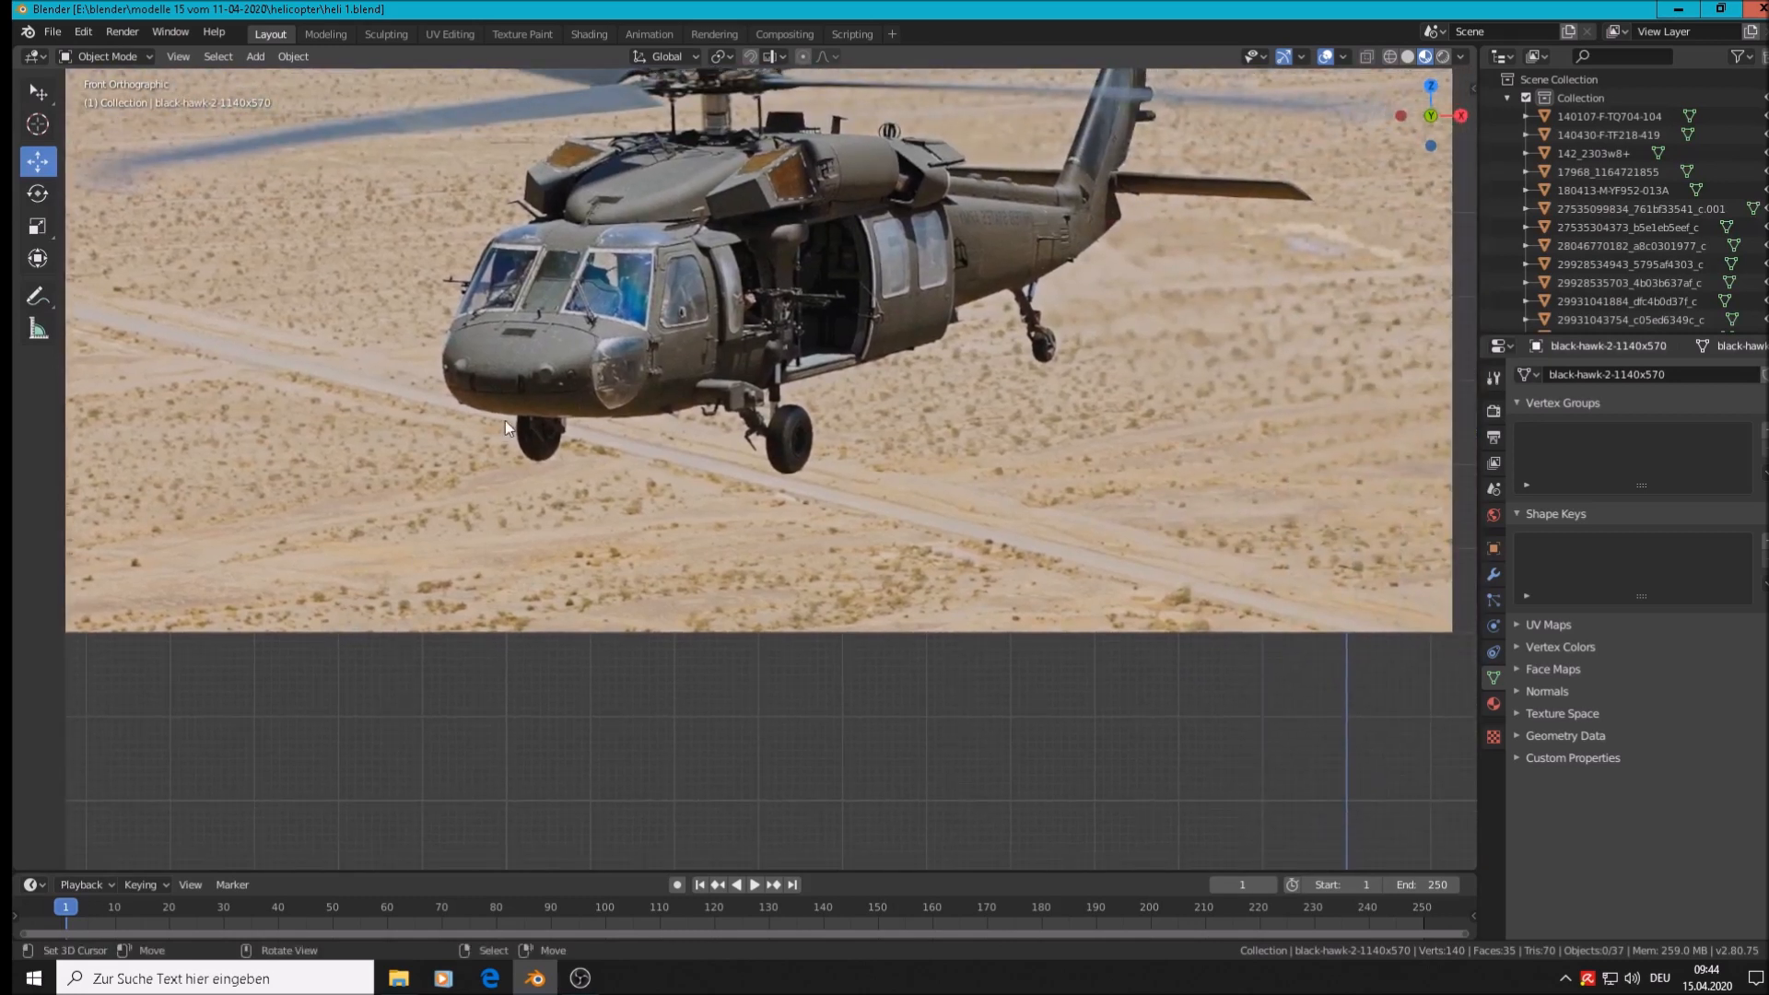
click(702, 472)
click(257, 57)
mouse_move(258, 76)
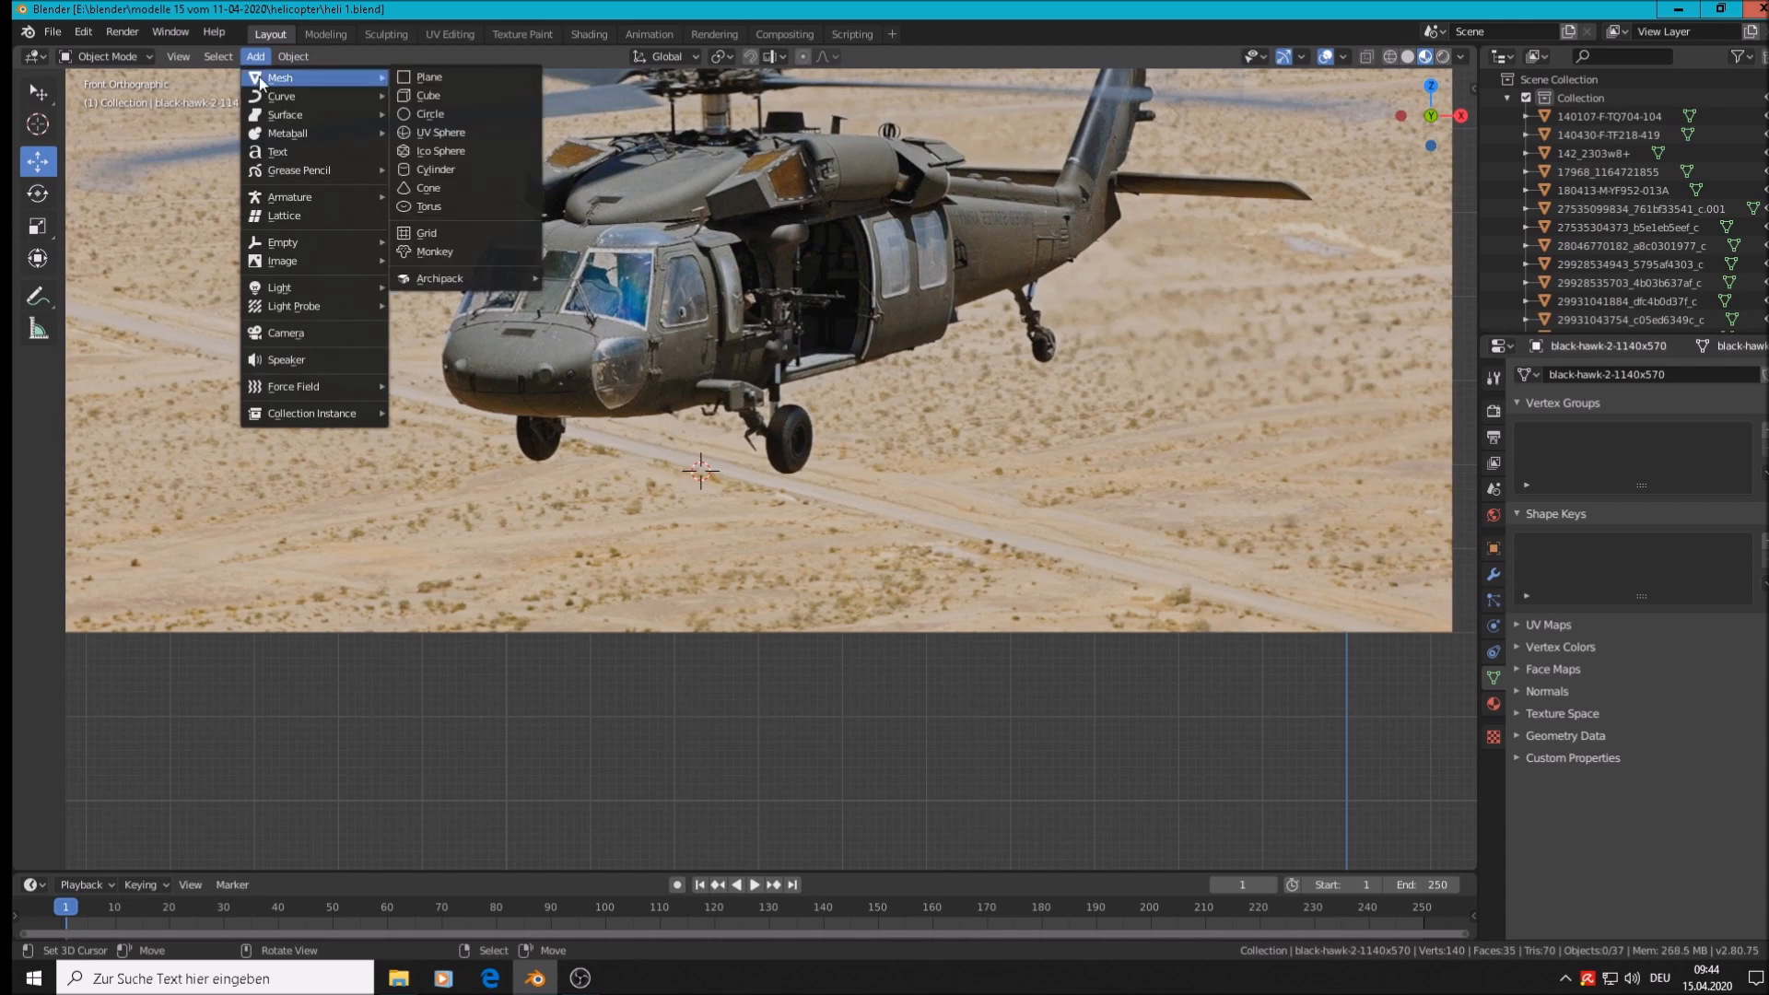
click(430, 97)
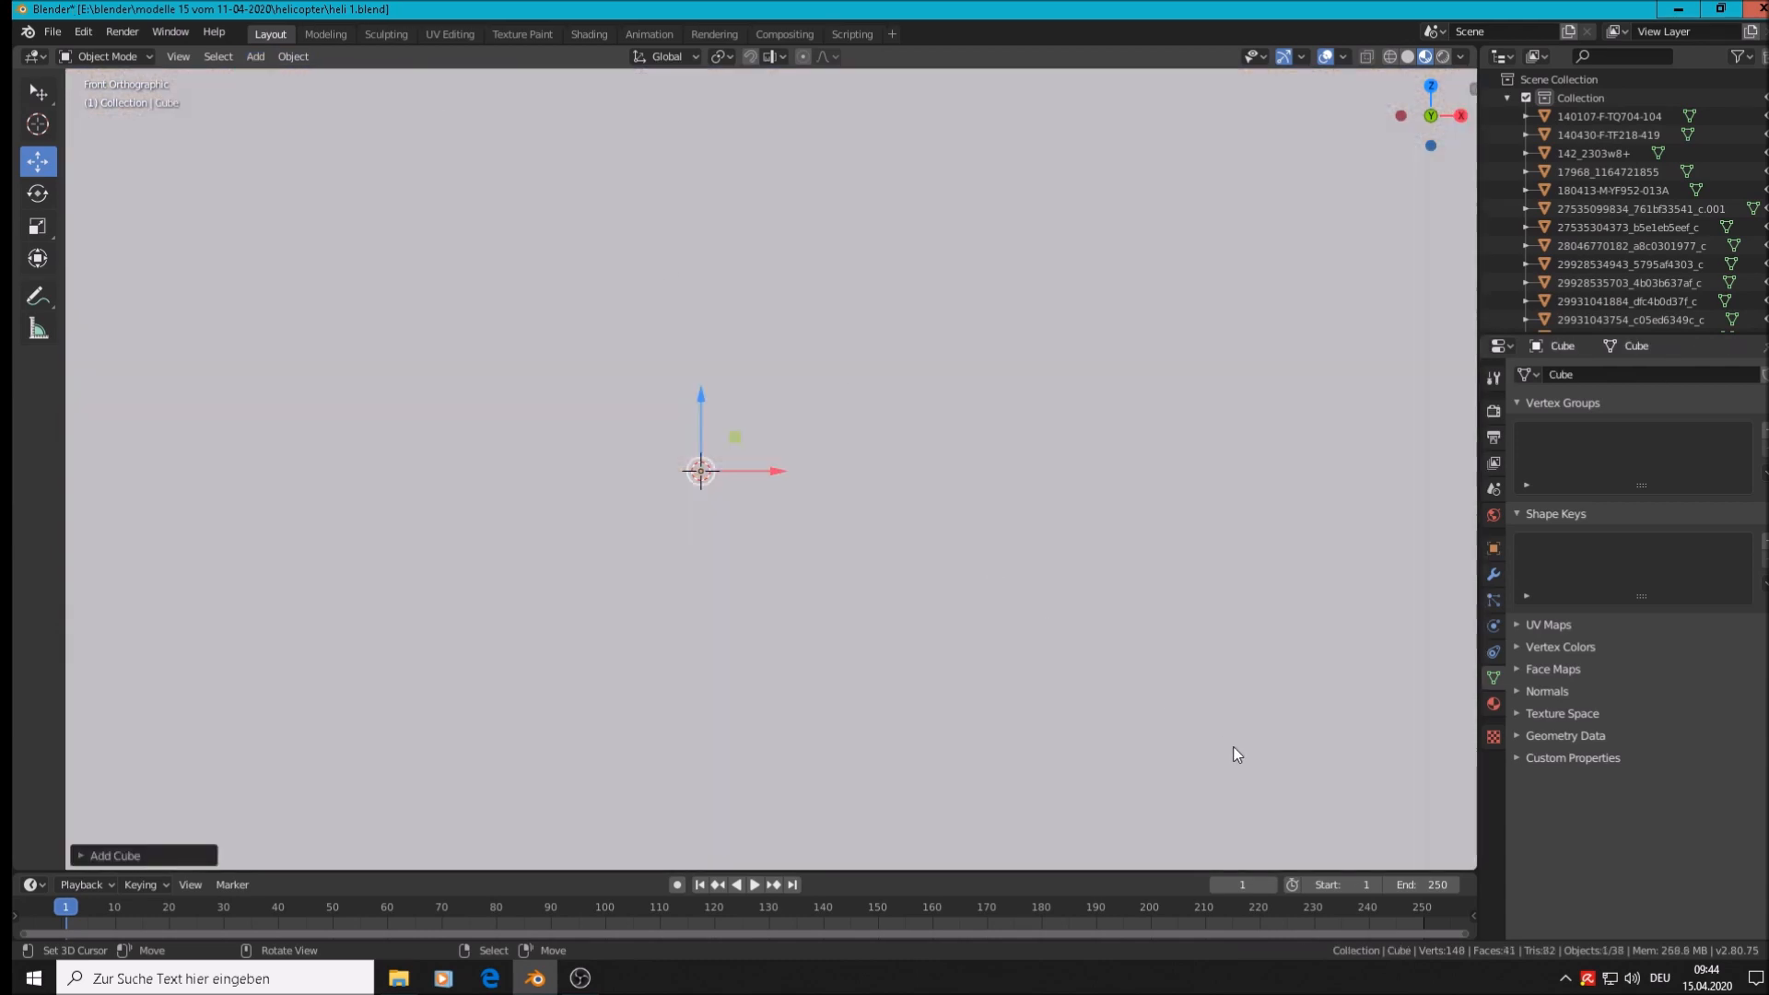
Scale the cube down to a small square, shift it right along X, and enter Edit Mode
key(s)
click(705, 521)
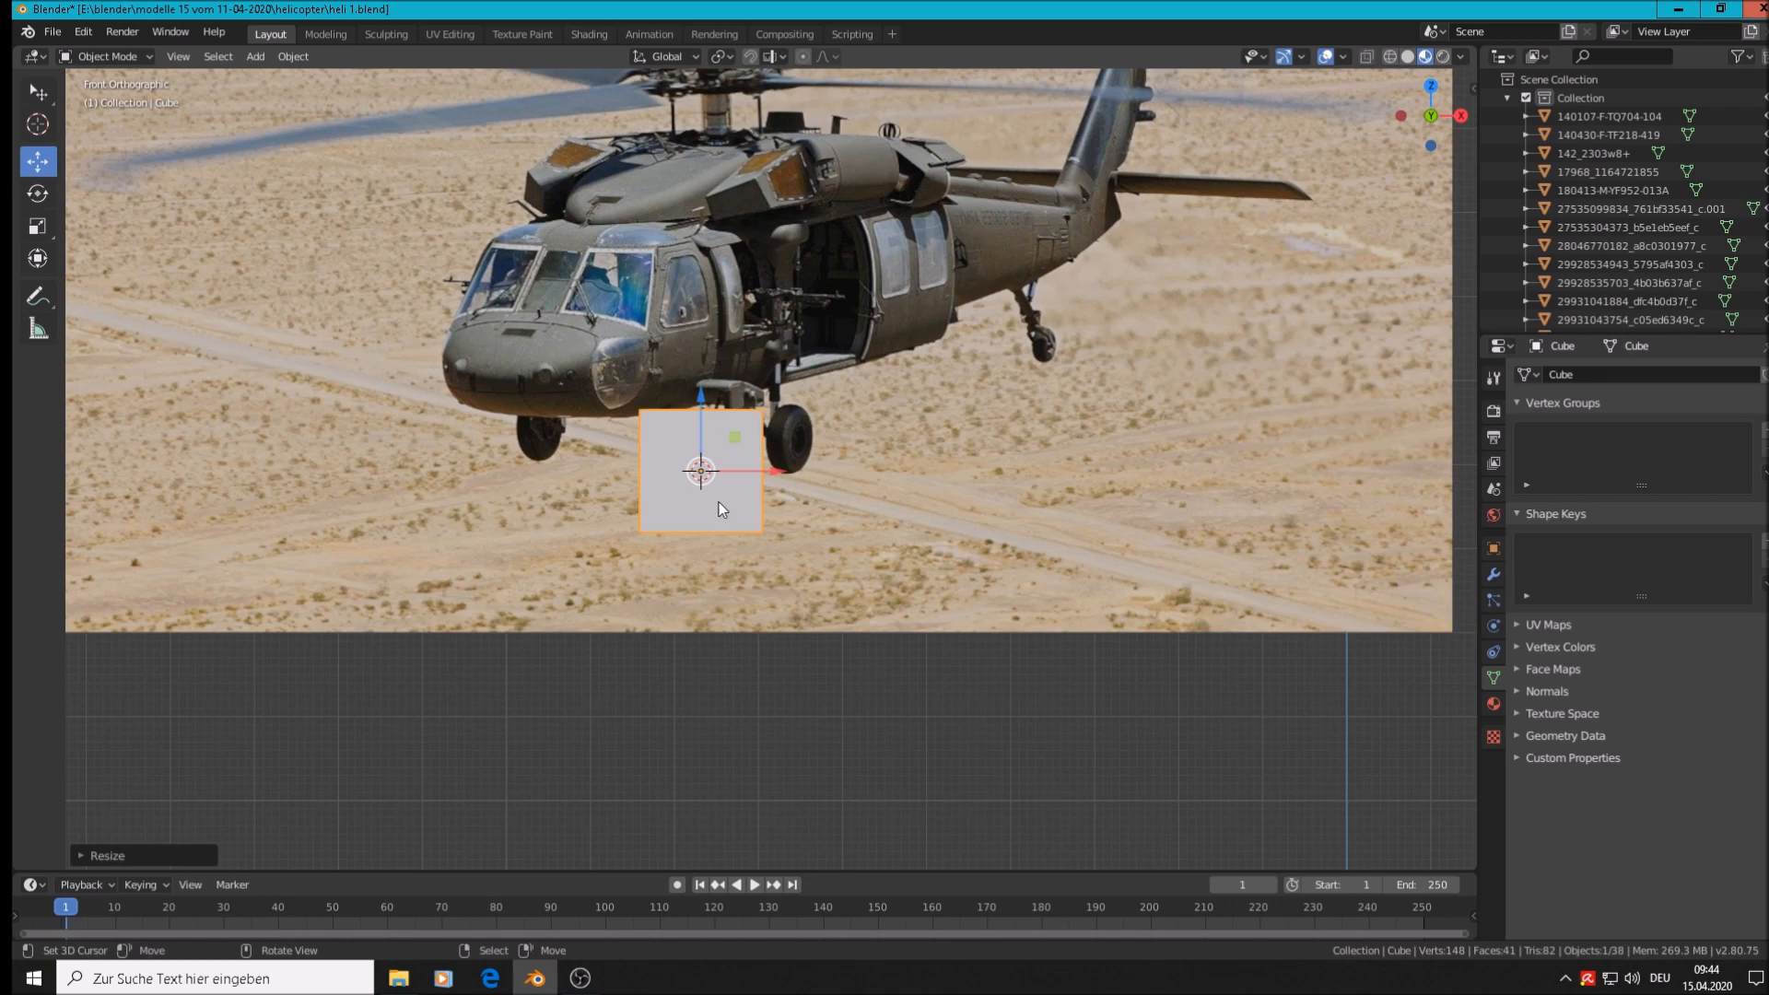
drag(774, 472, 890, 489)
scroll(834, 478, up, 3)
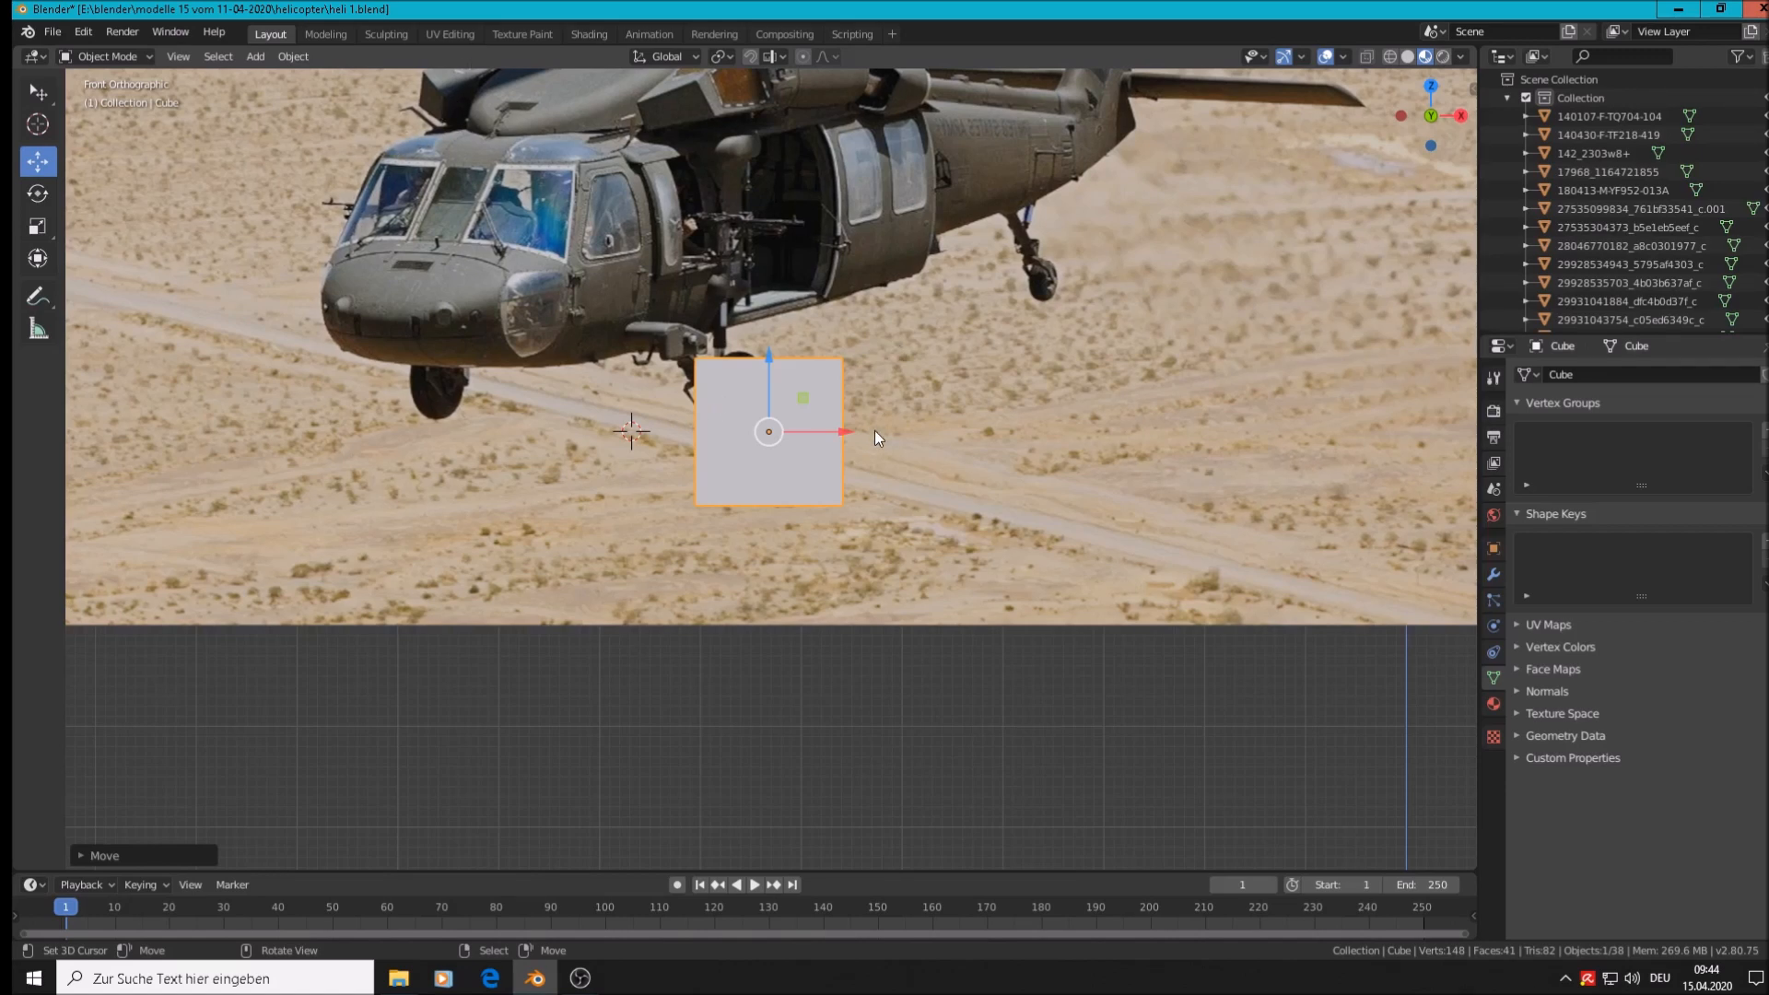
key(Tab)
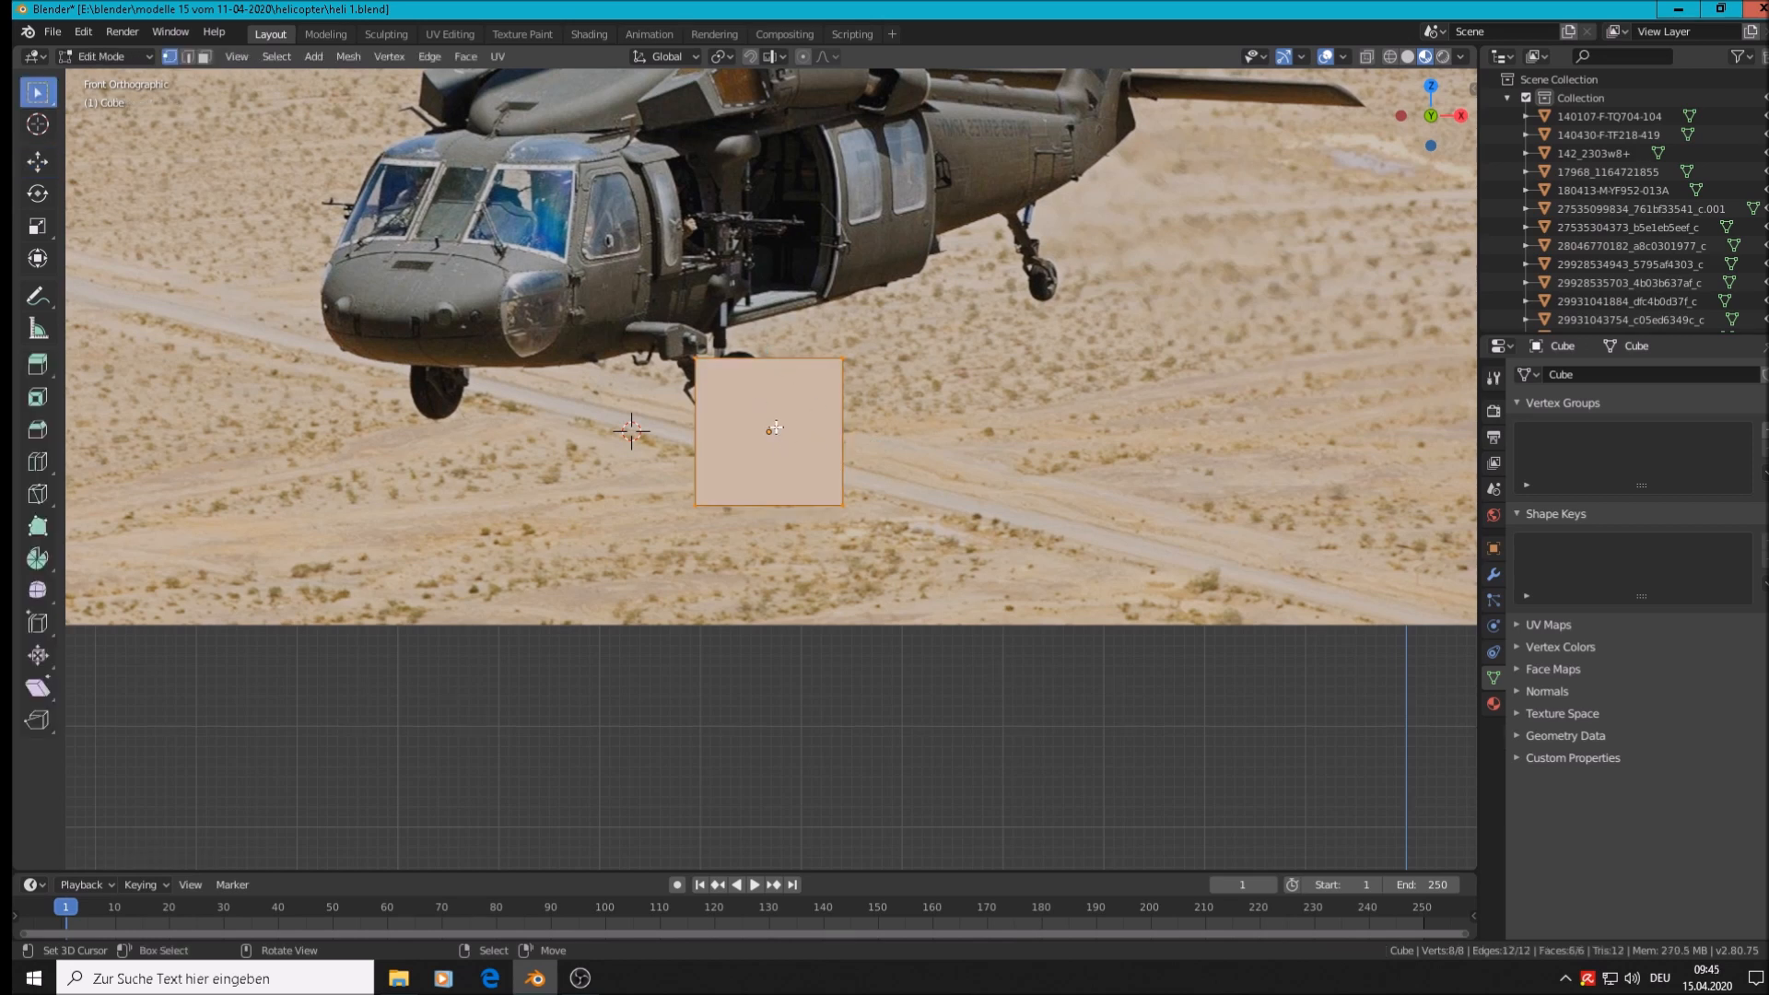
Subdivide the cube once so each side splits into four faces
click(359, 57)
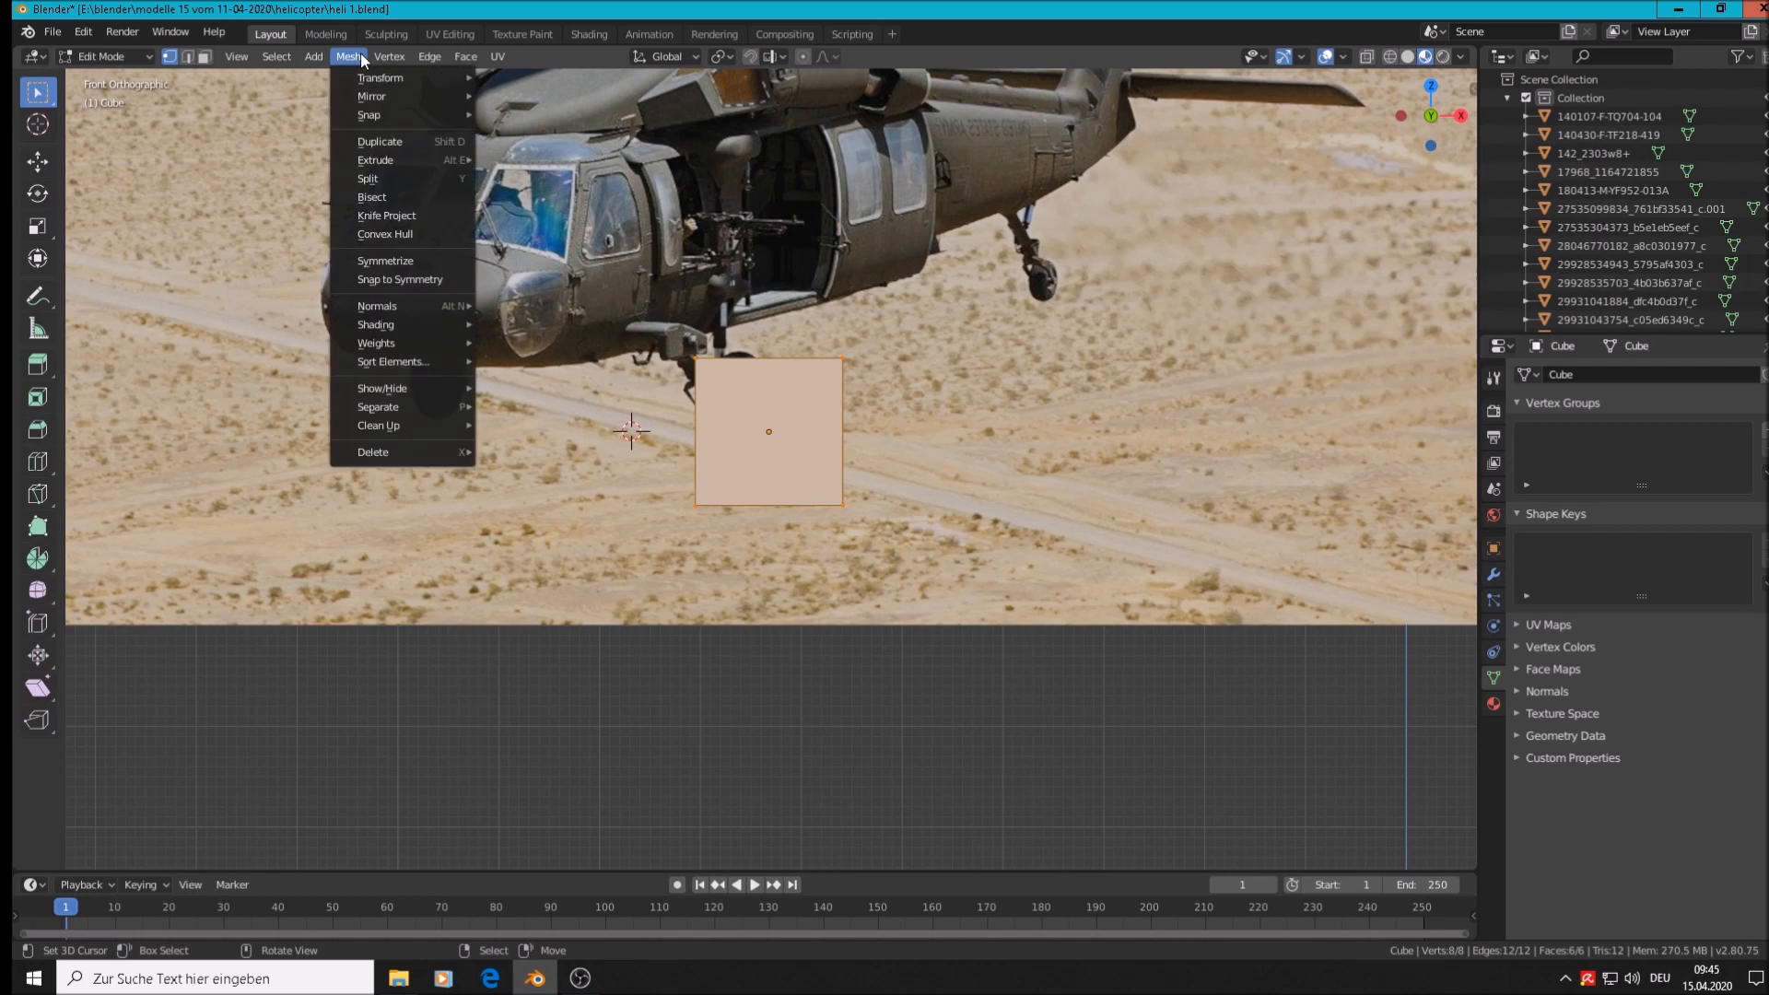
mouse_move(313, 57)
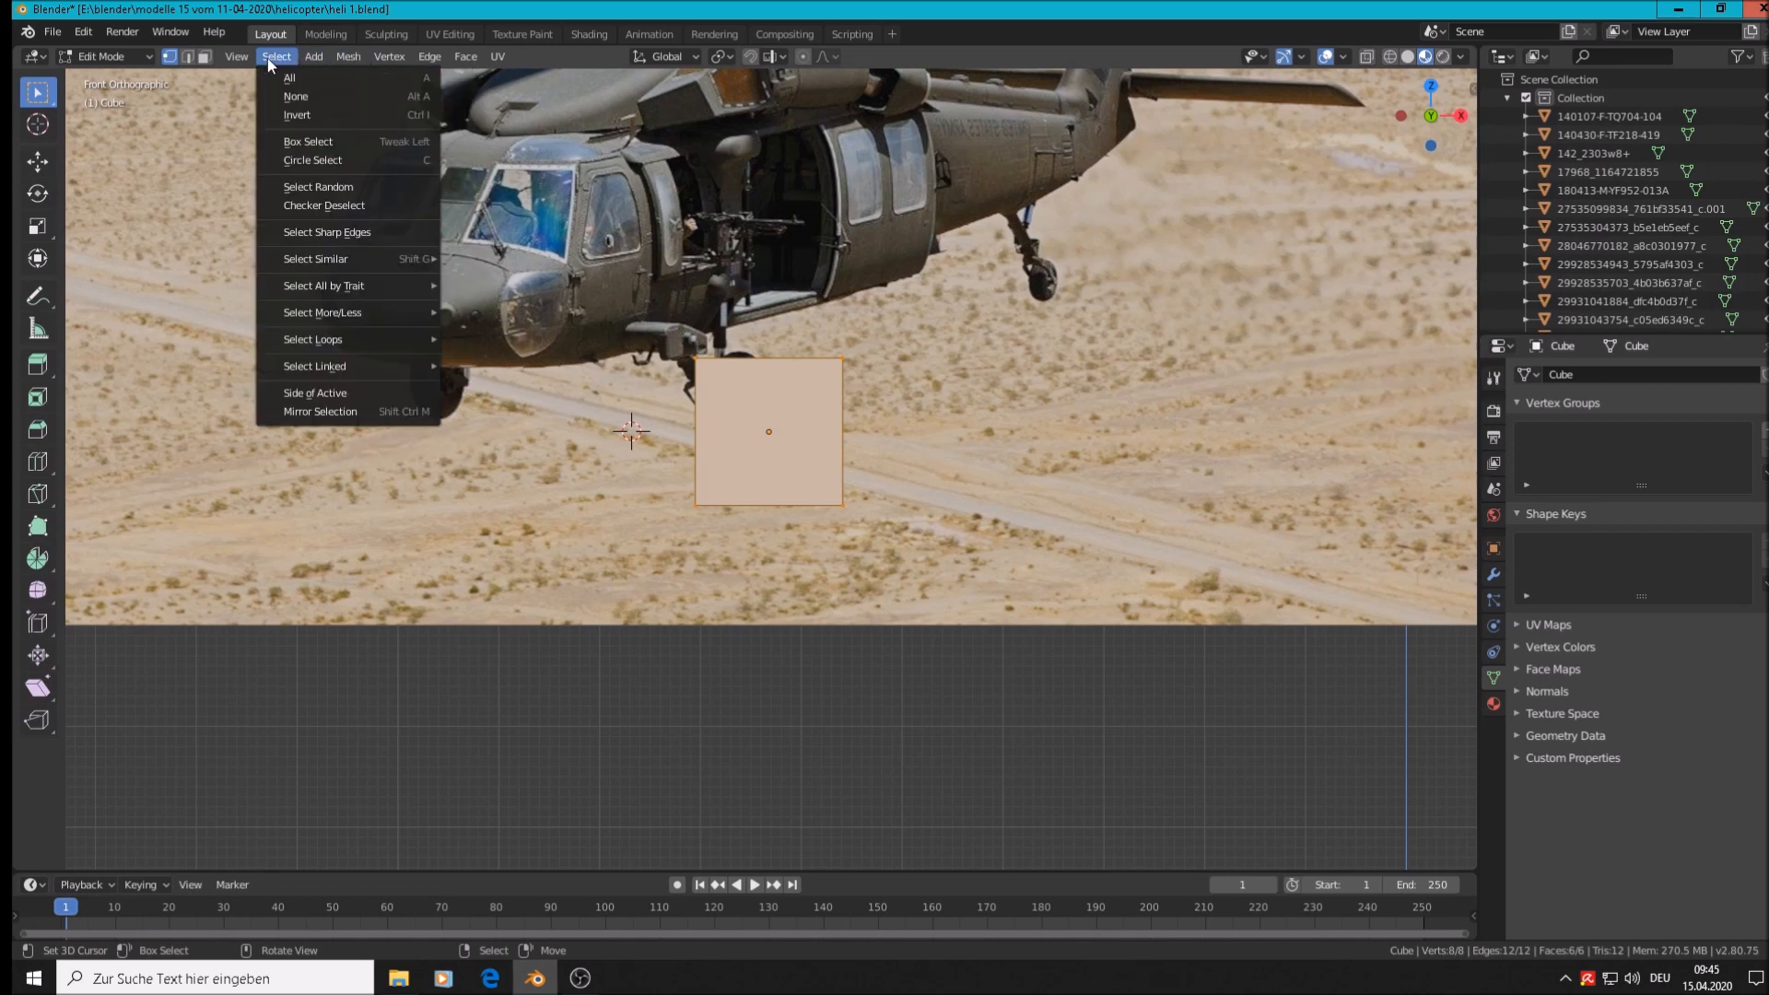
mouse_move(411, 52)
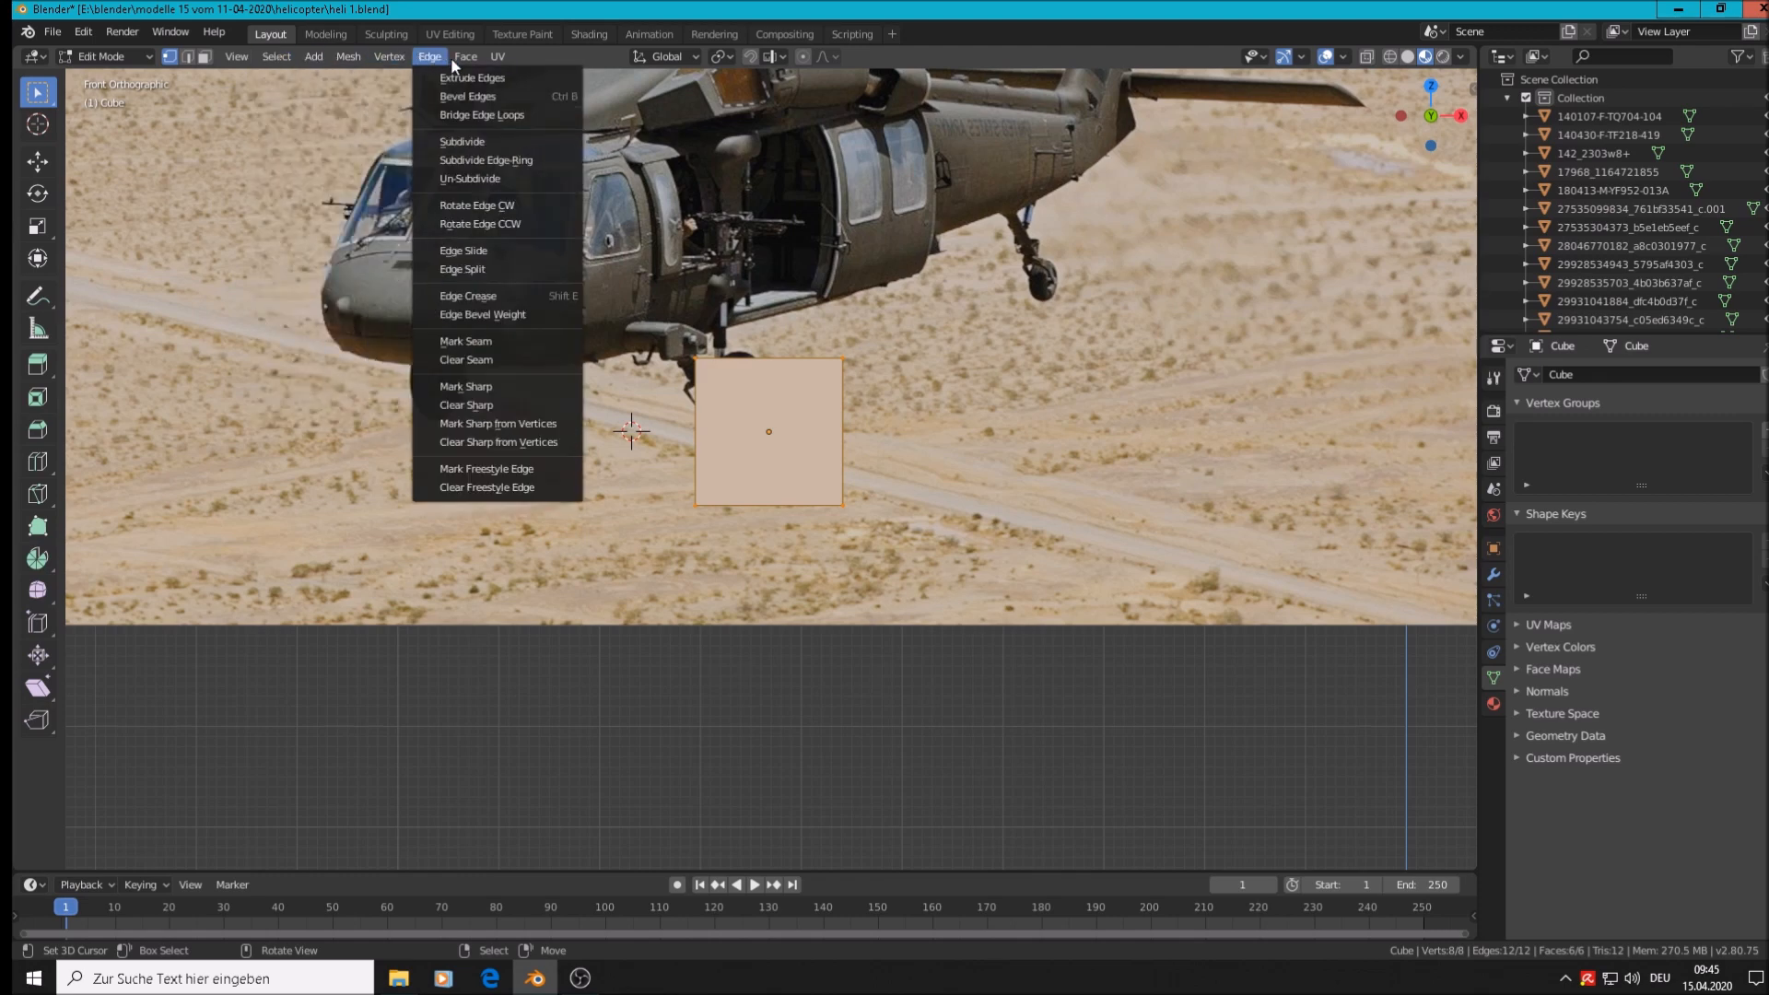
click(453, 142)
scroll(798, 372, up, 2)
scroll(799, 372, down, 2)
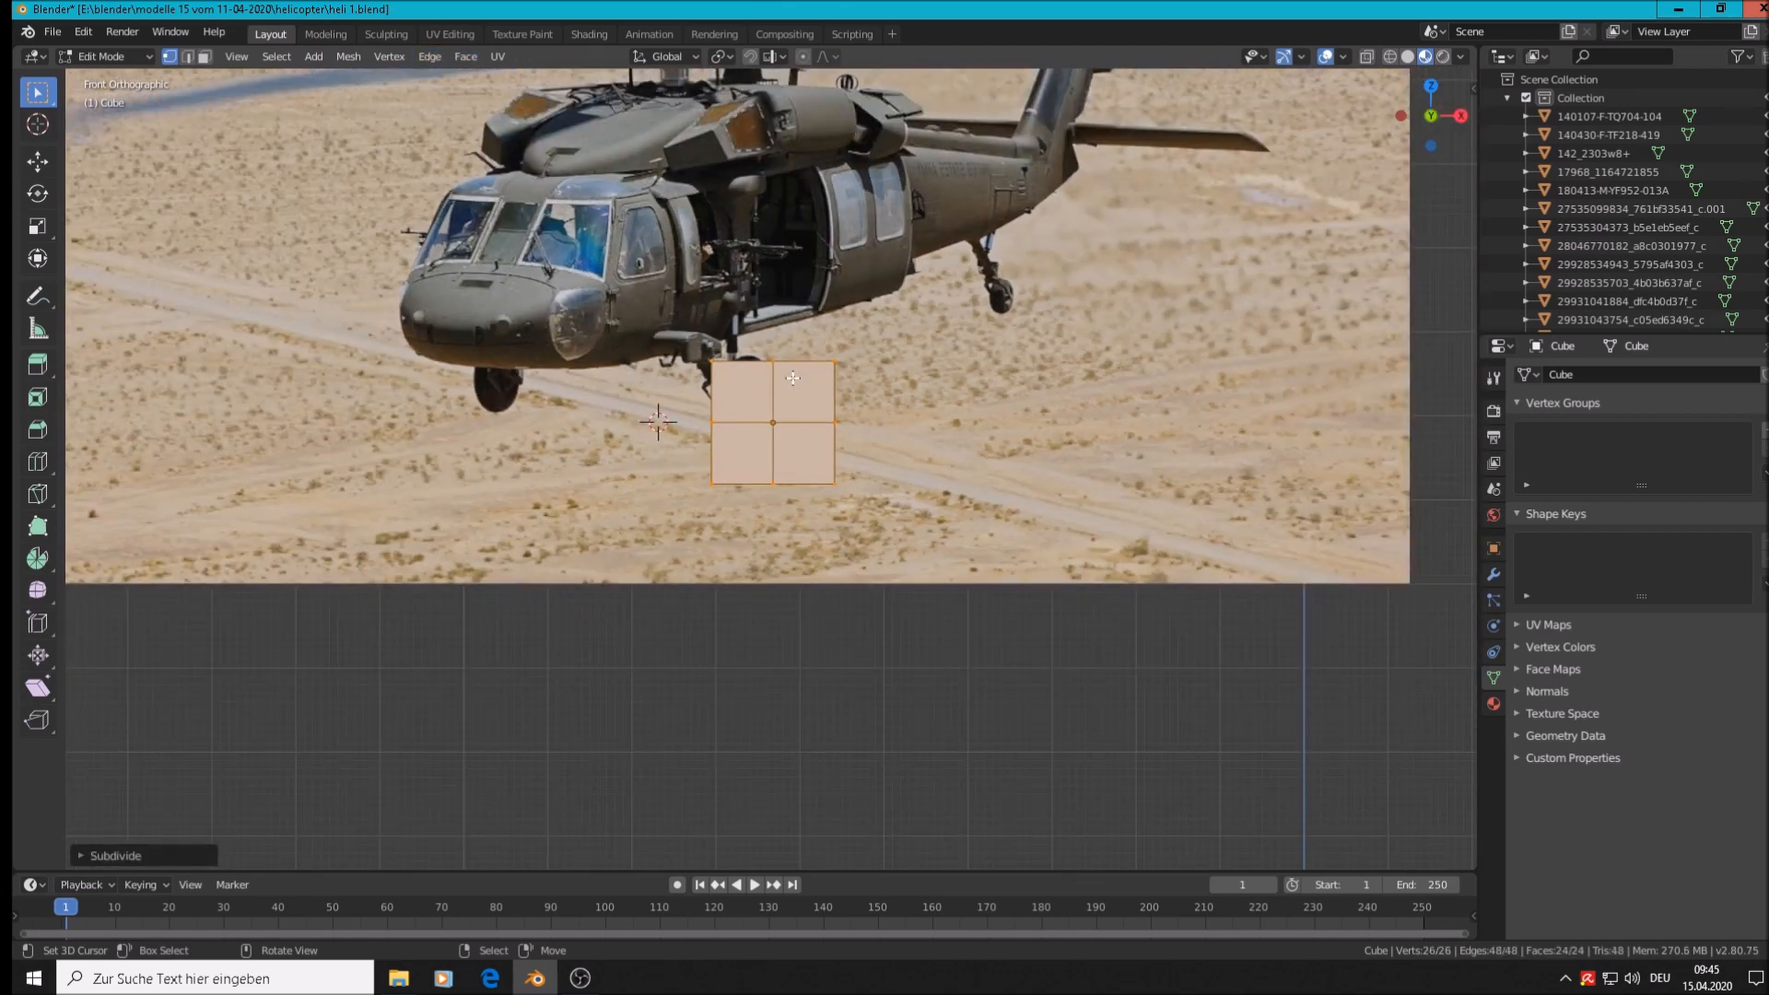
Move the cube along Y out in front of the reference photo, then return to Edit Mode
key(Tab)
middle_drag(792, 378, 768, 409)
drag(814, 407, 506, 510)
scroll(506, 509, up, 4)
key(Tab)
shift+middle_drag(514, 536, 514, 292)
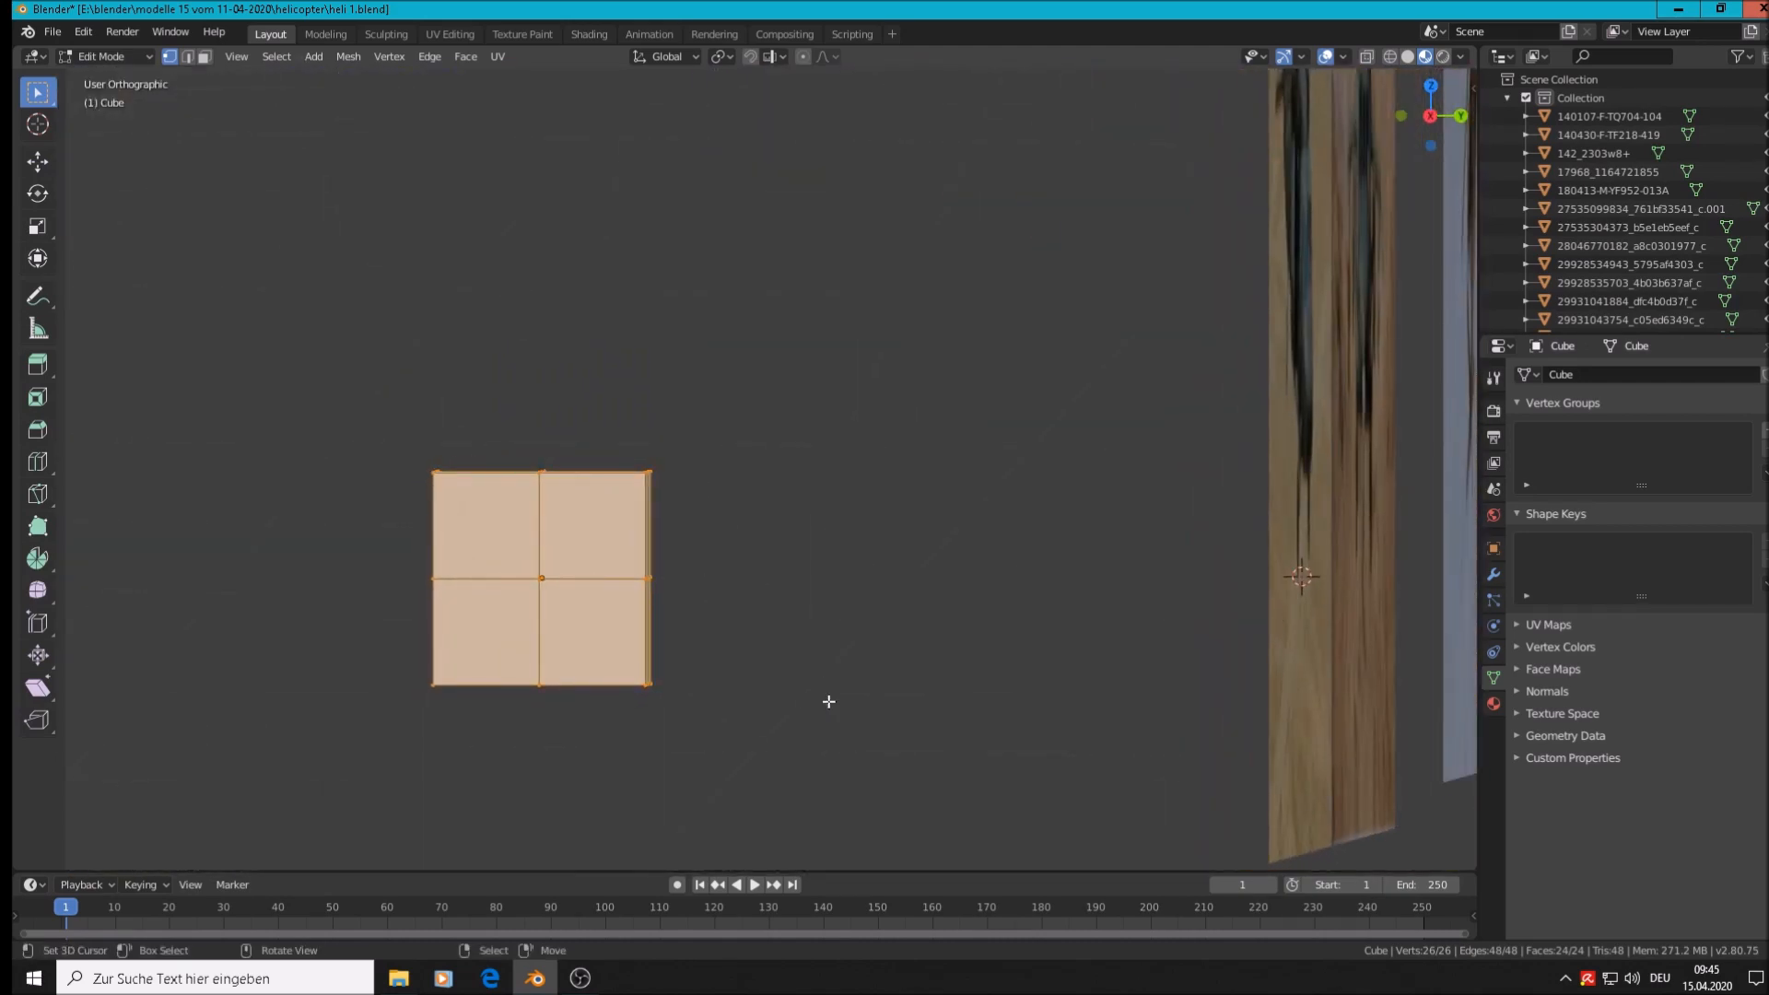
With X-ray on, box-select the cube's right-side vertices and delete them
key(alt+a)
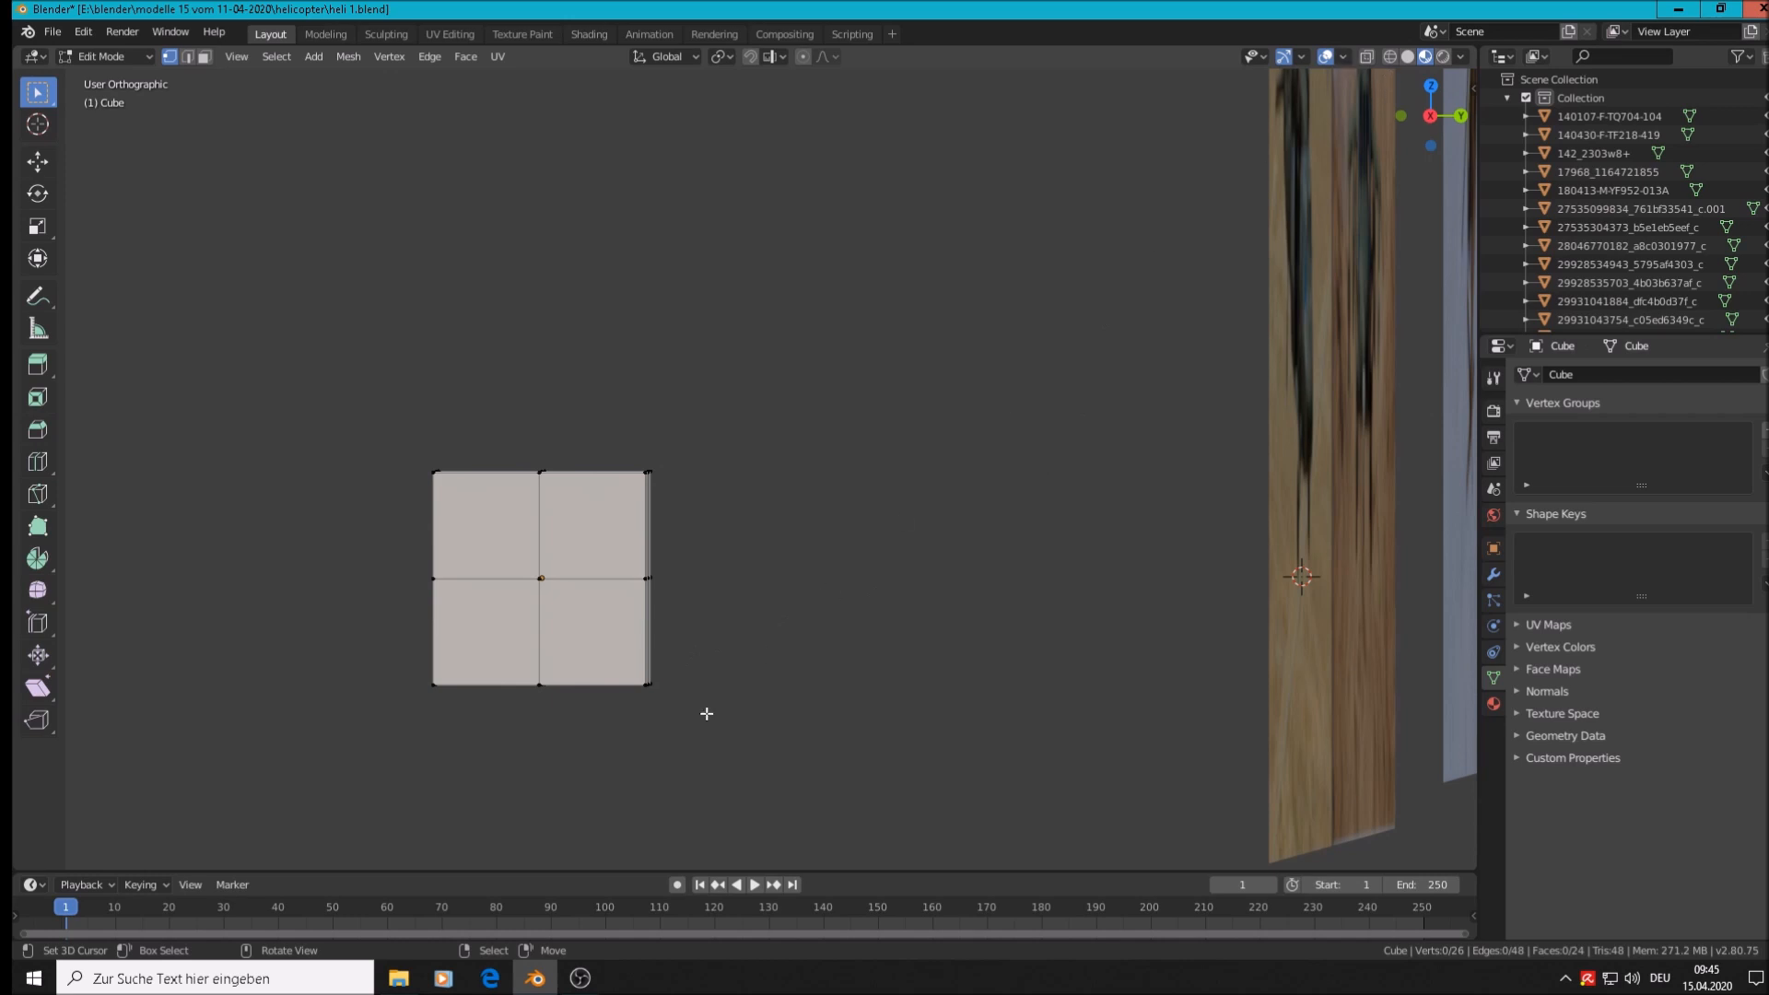
key(b)
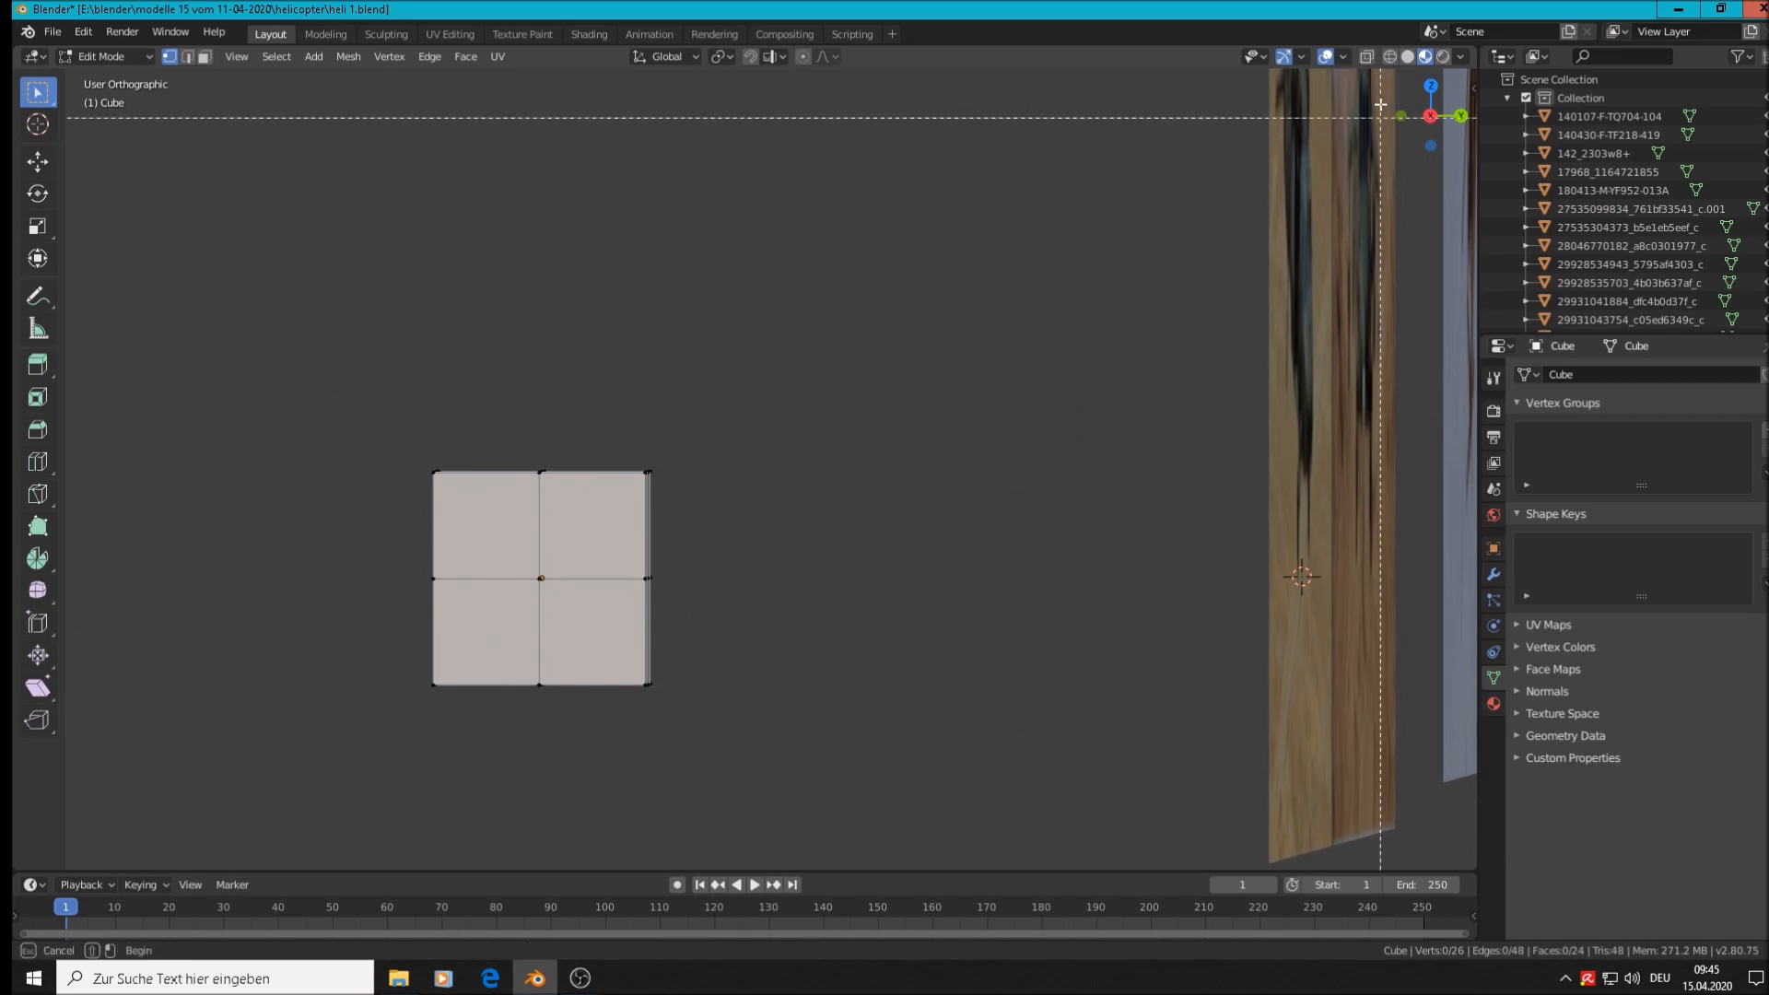
key(Escape)
click(1367, 57)
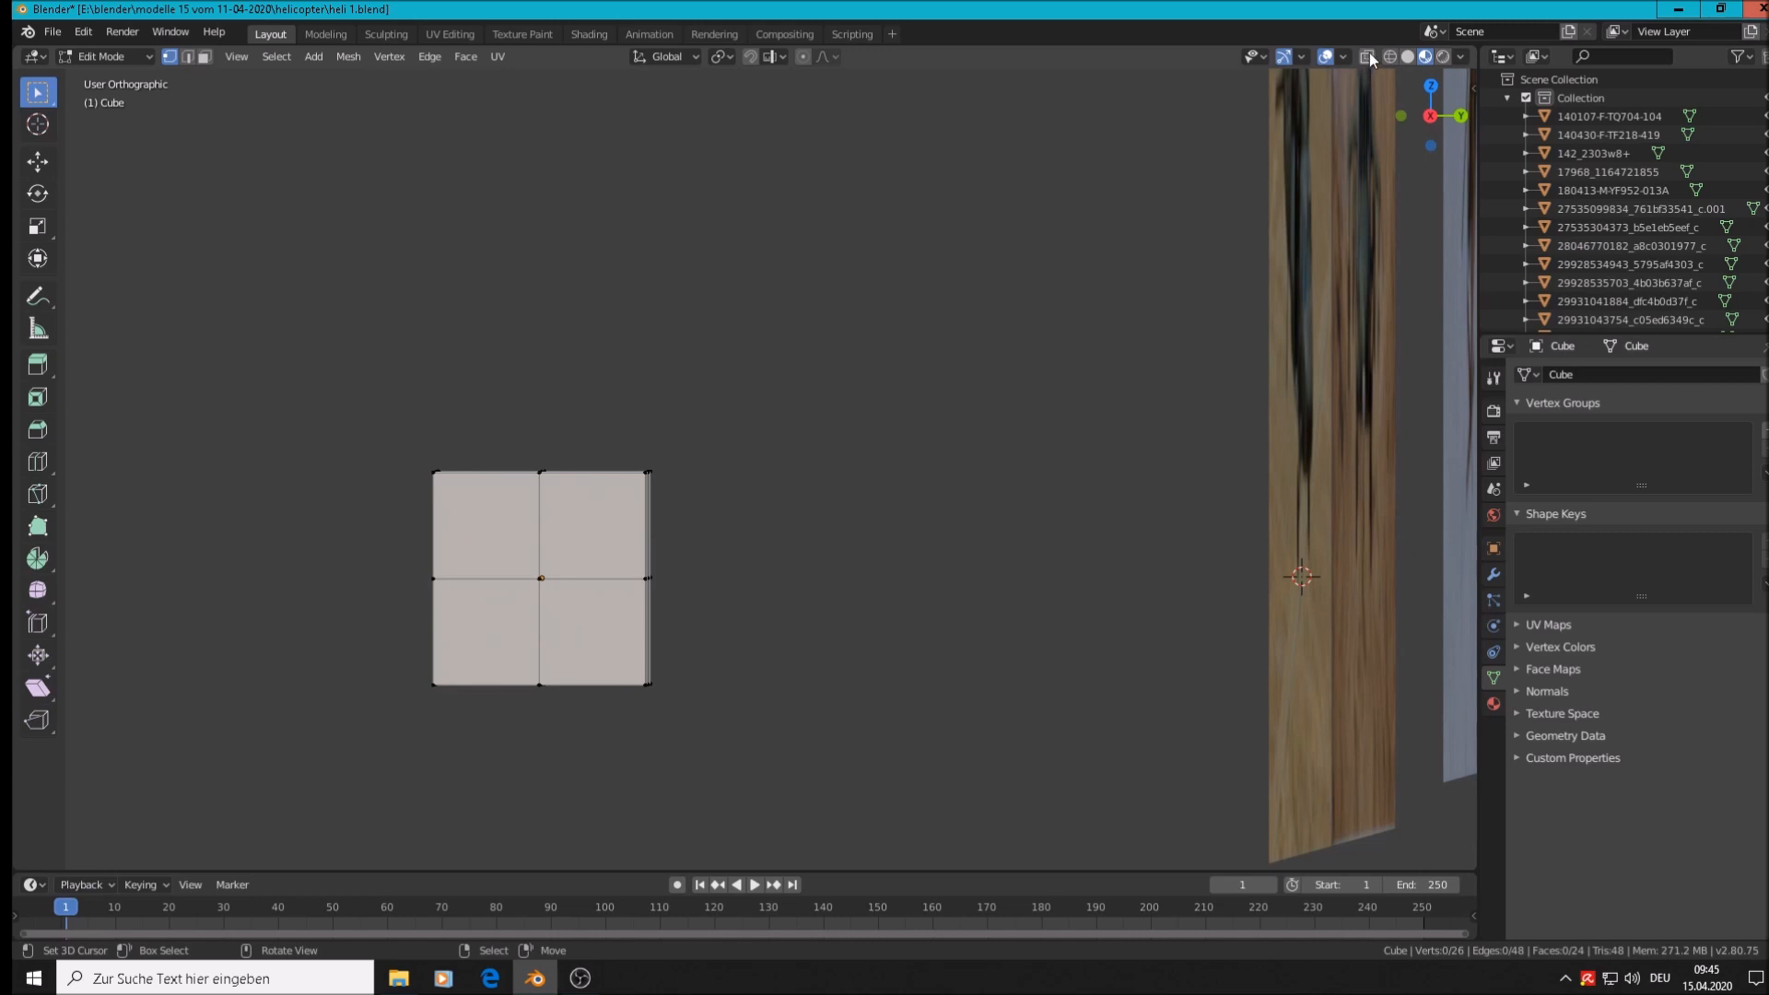
key(b)
drag(740, 737, 586, 379)
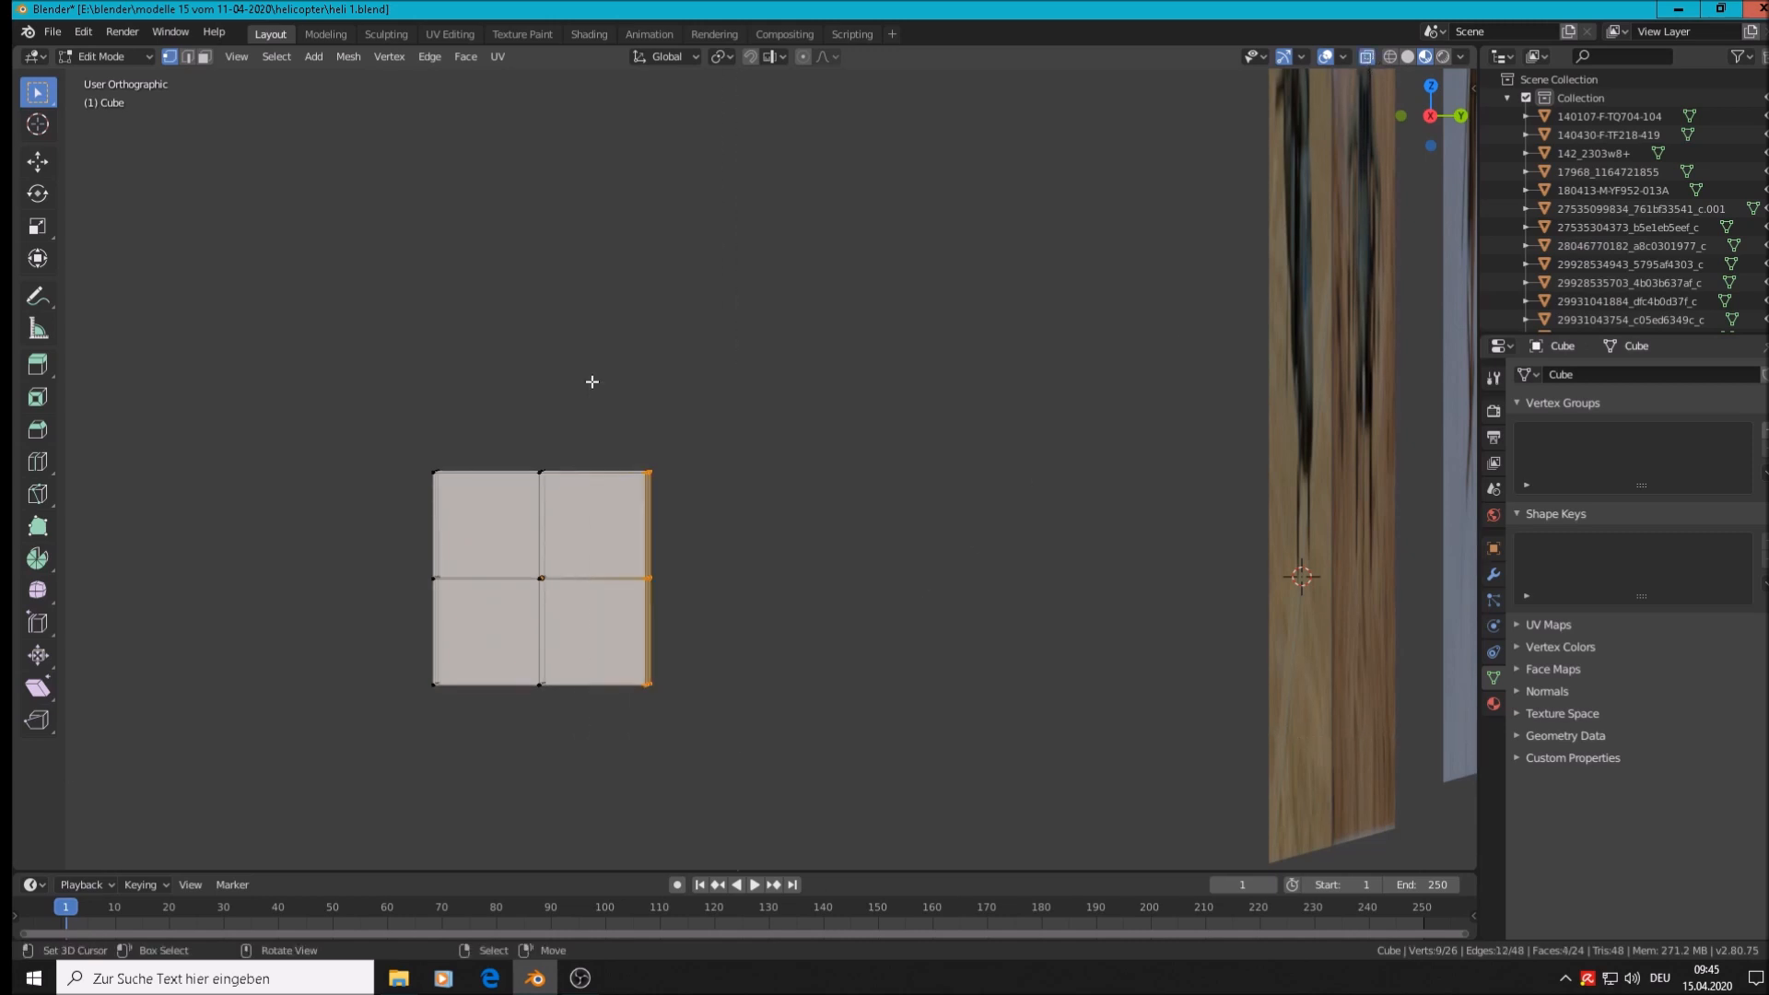
key(x)
click(636, 486)
In Object Mode, reselect the half cube, set the 3D cursor on it, and list modifiers
key(Tab)
middle_drag(636, 487, 645, 678)
middle_drag(582, 627, 619, 696)
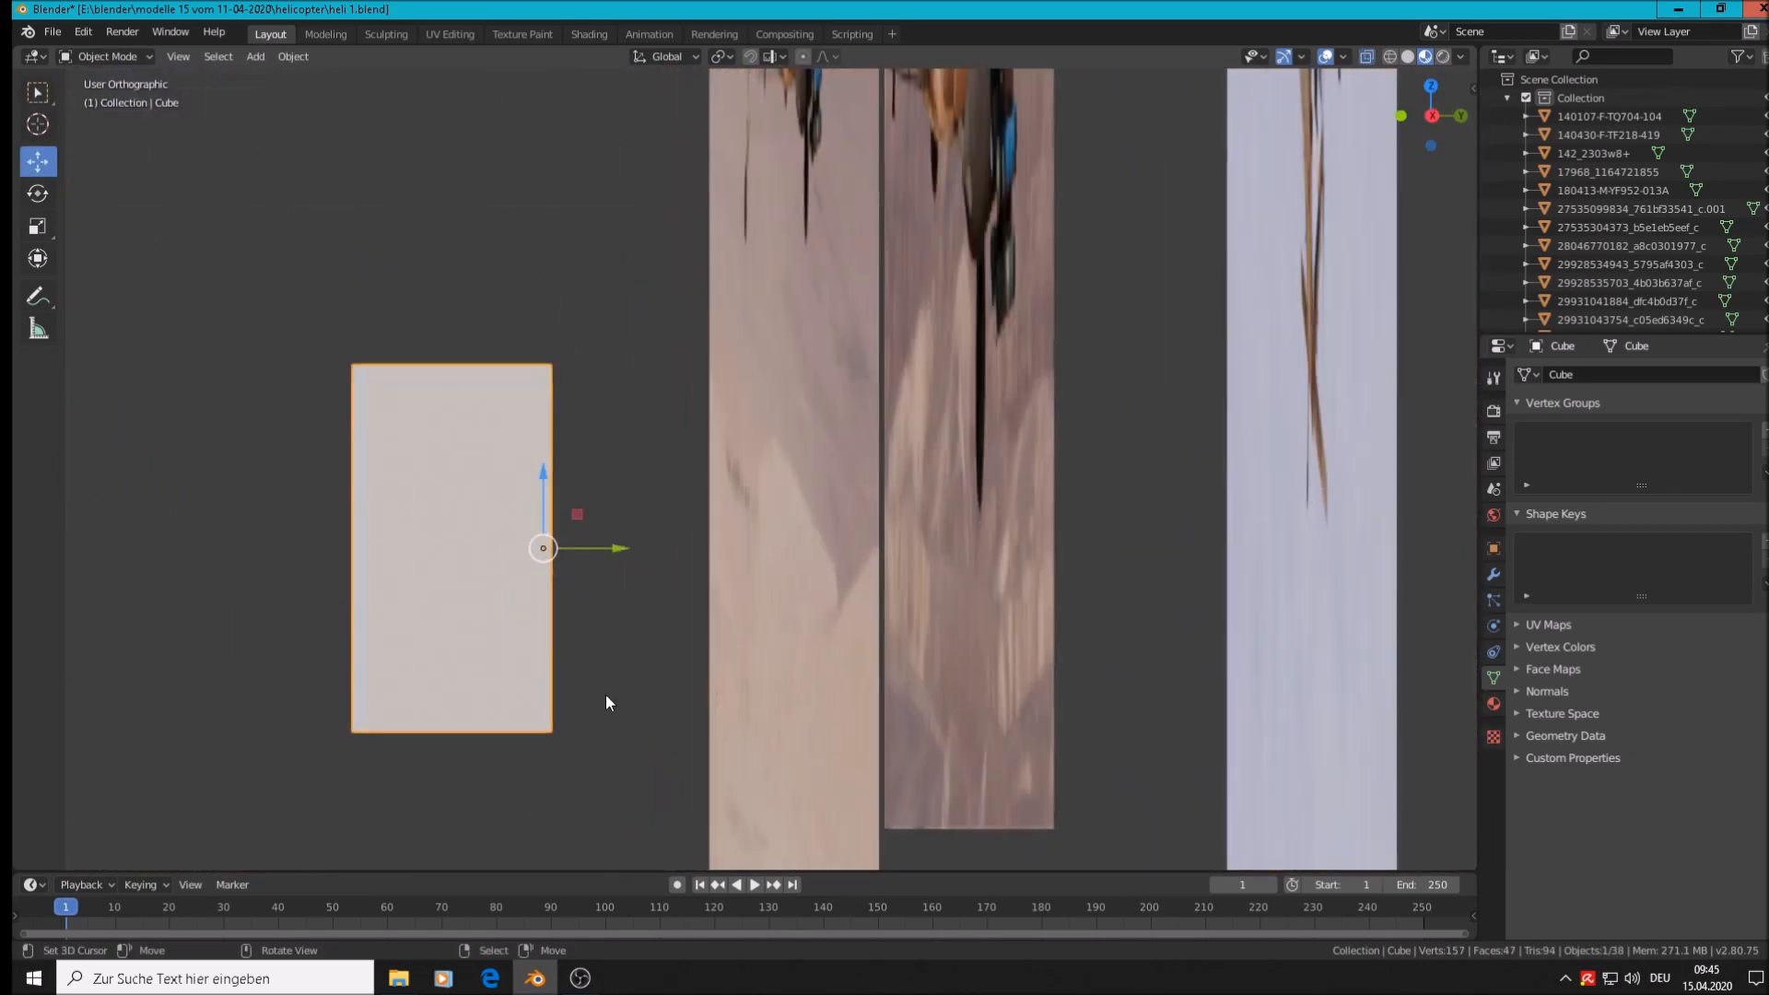
middle_drag(546, 551, 499, 596)
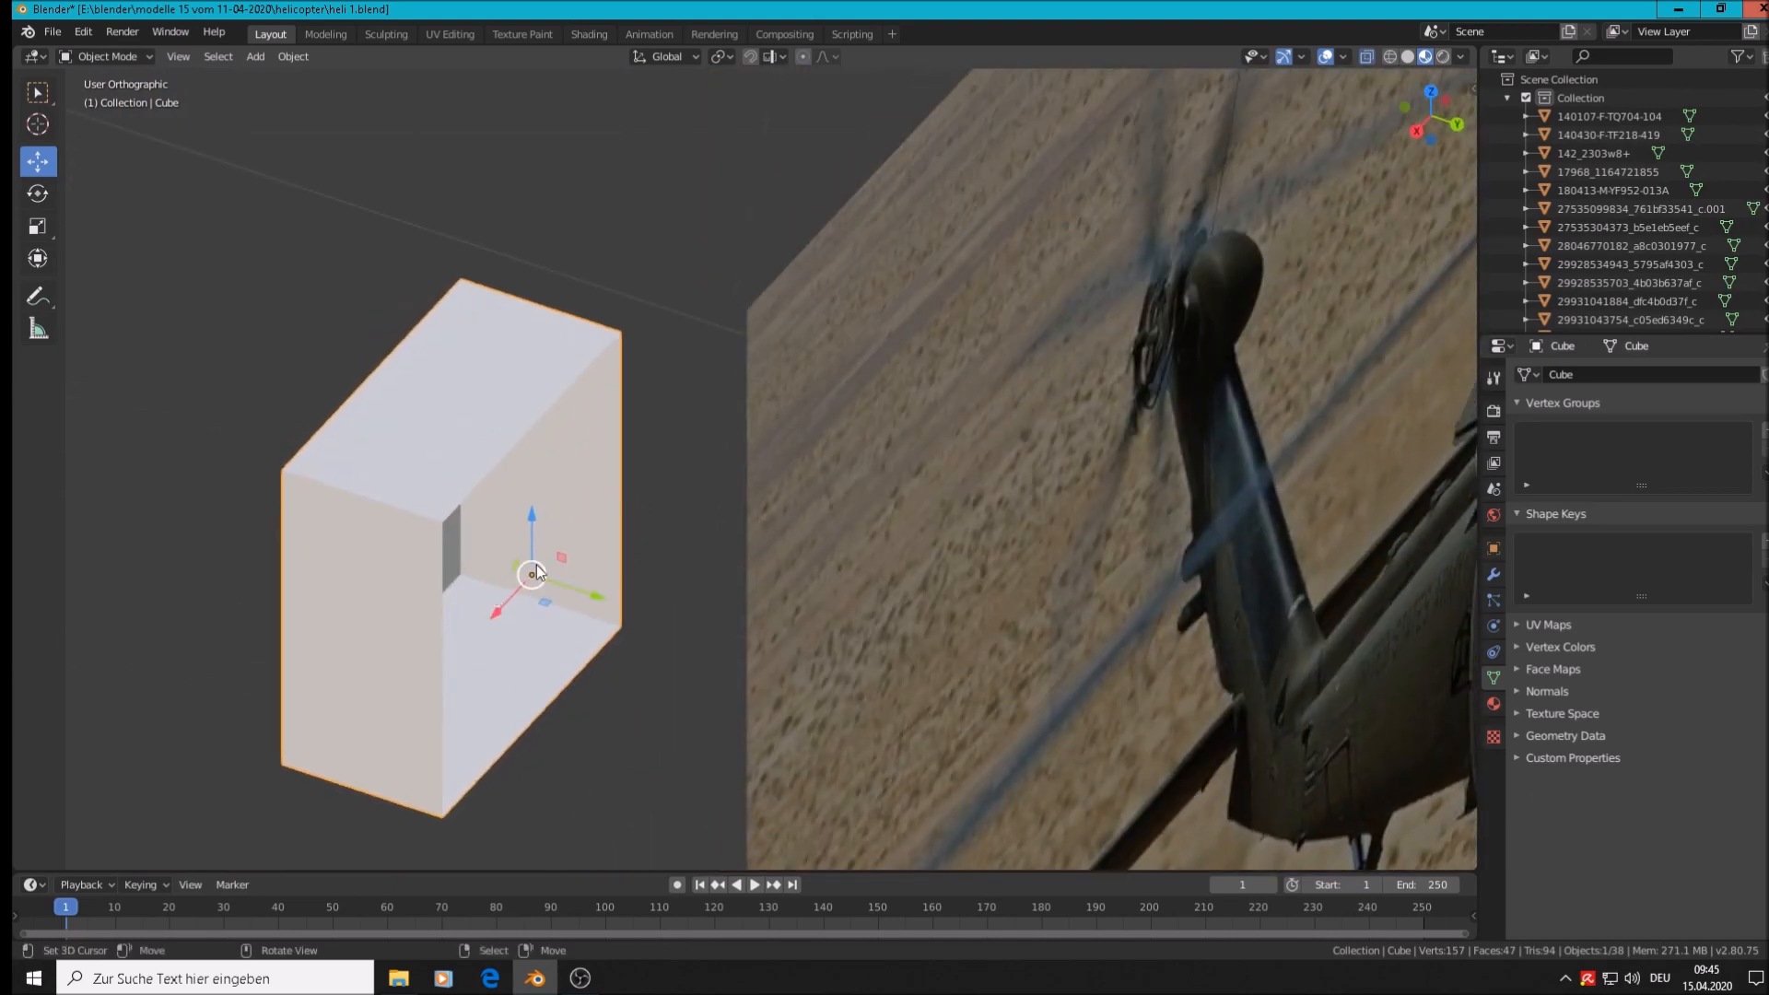
click(634, 771)
click(462, 457)
right_click(462, 457)
middle_drag(572, 649, 640, 619)
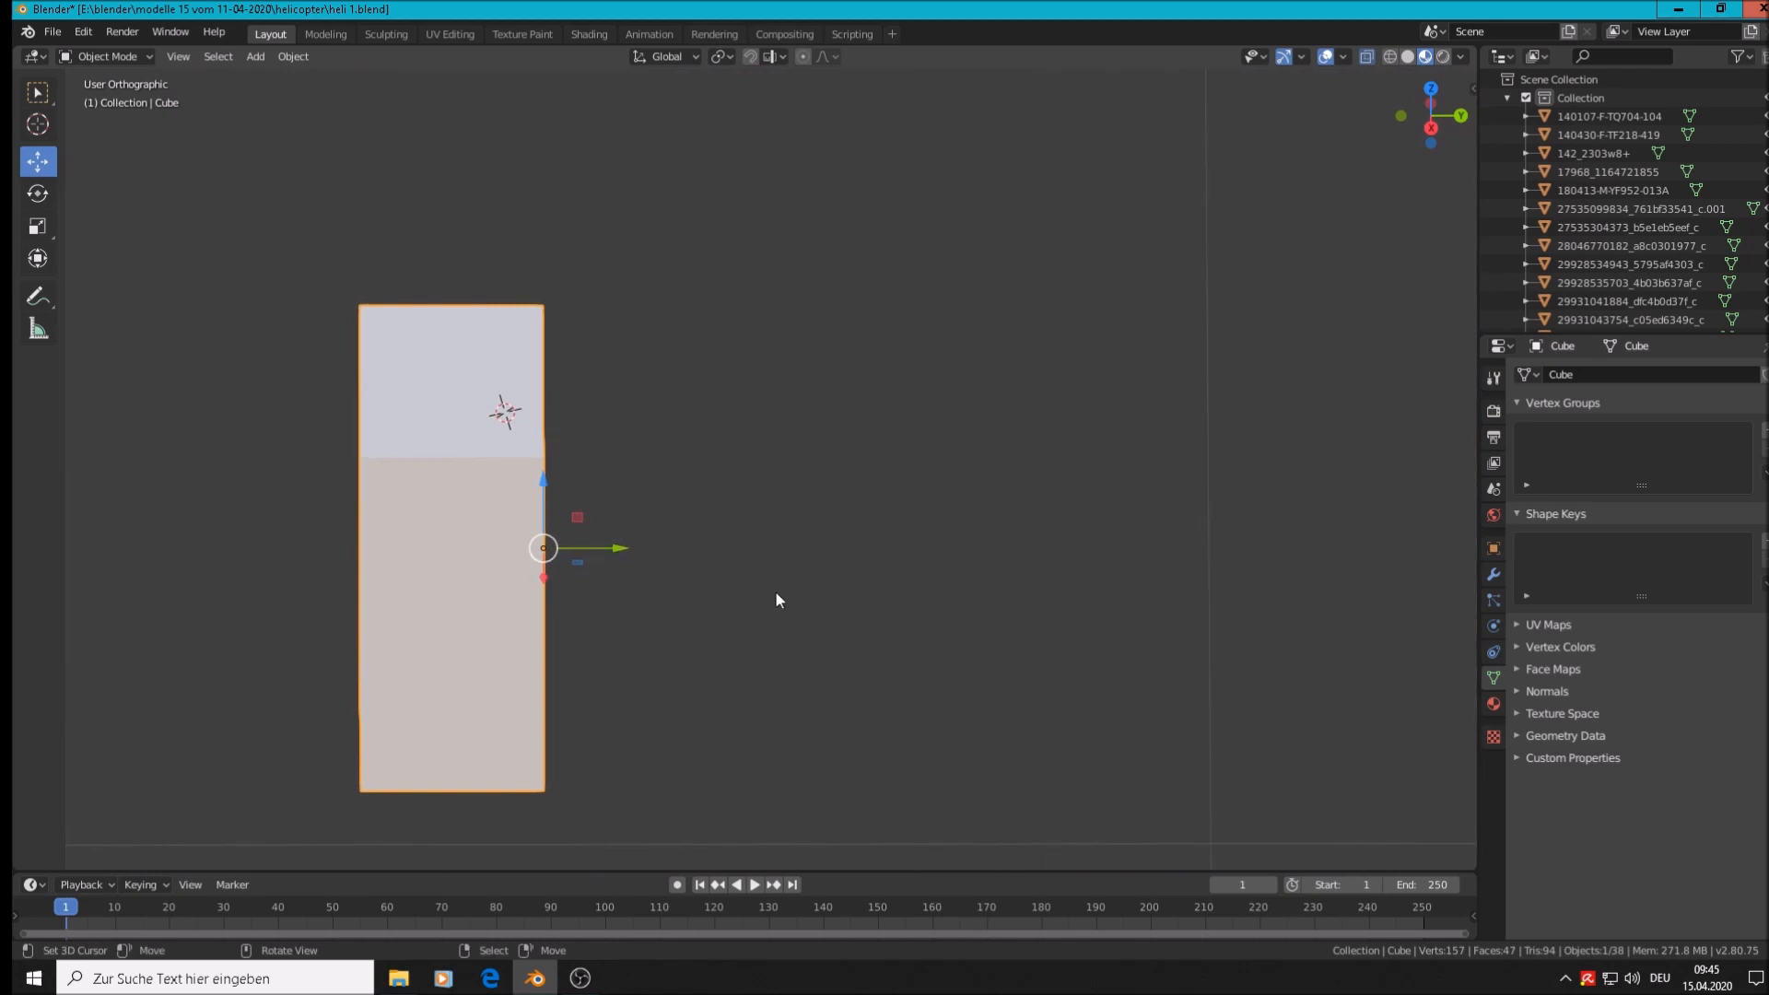
click(1499, 569)
click(1605, 379)
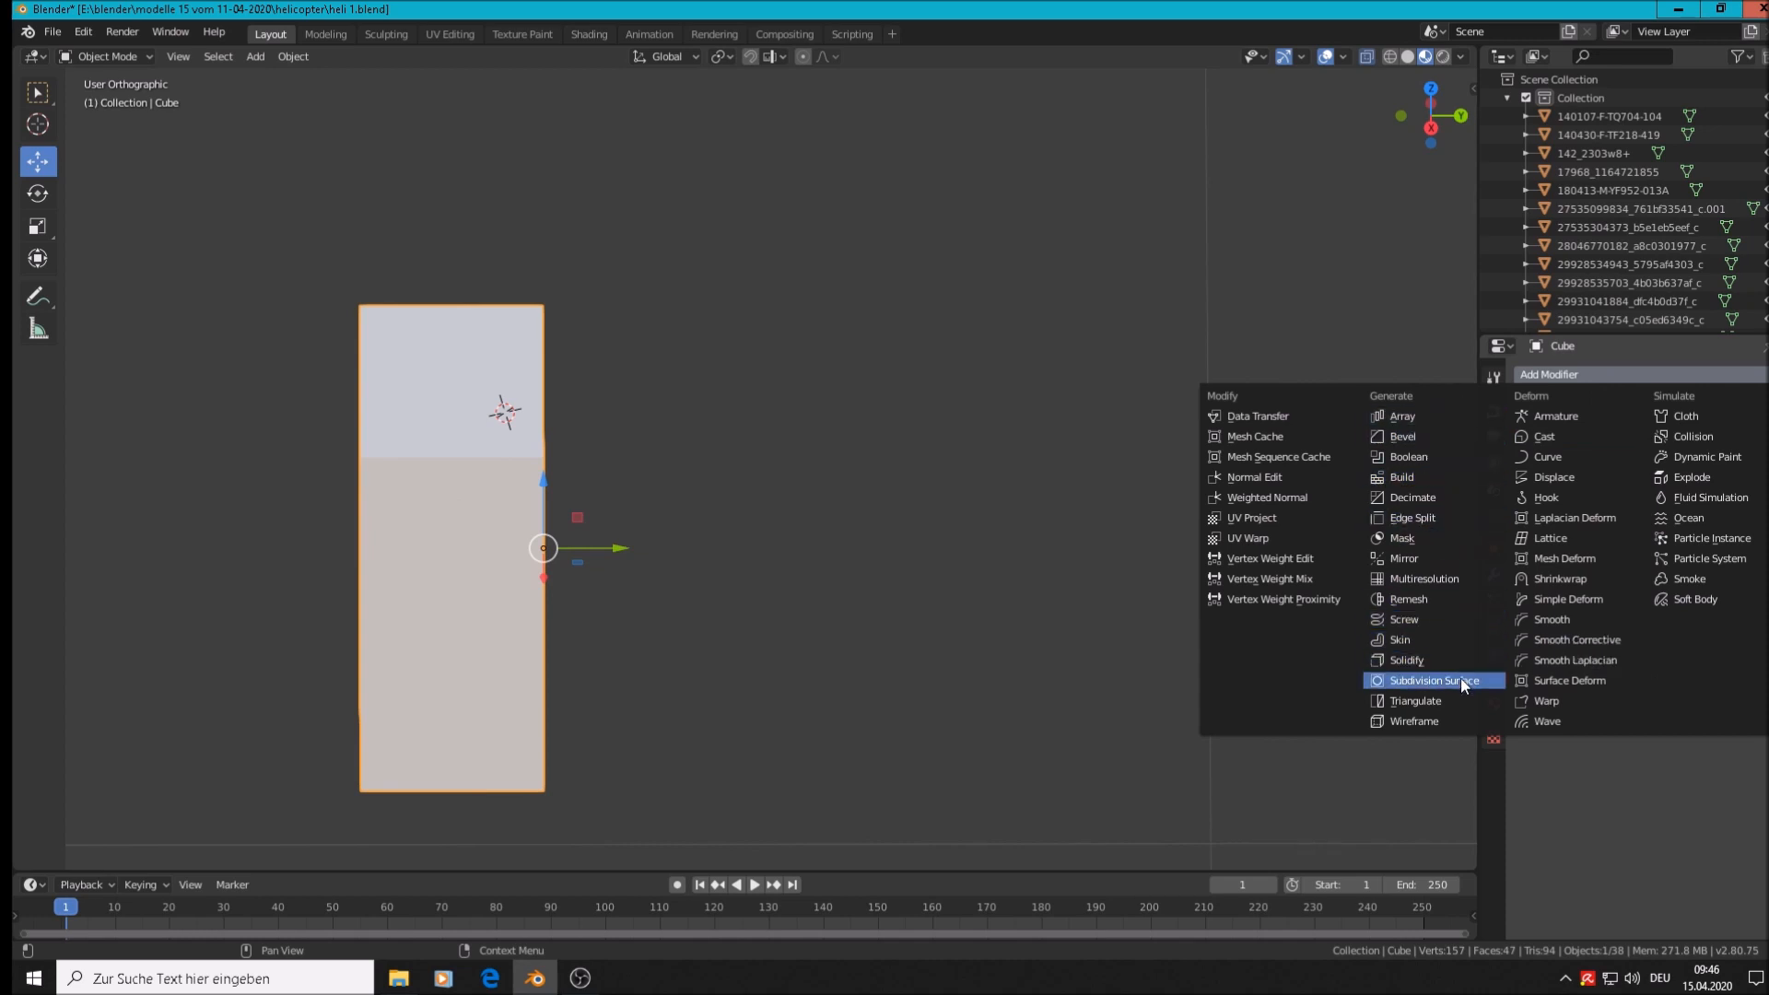
Add a Mirror modifier to the half cube and apply its rotation and scale
click(1425, 558)
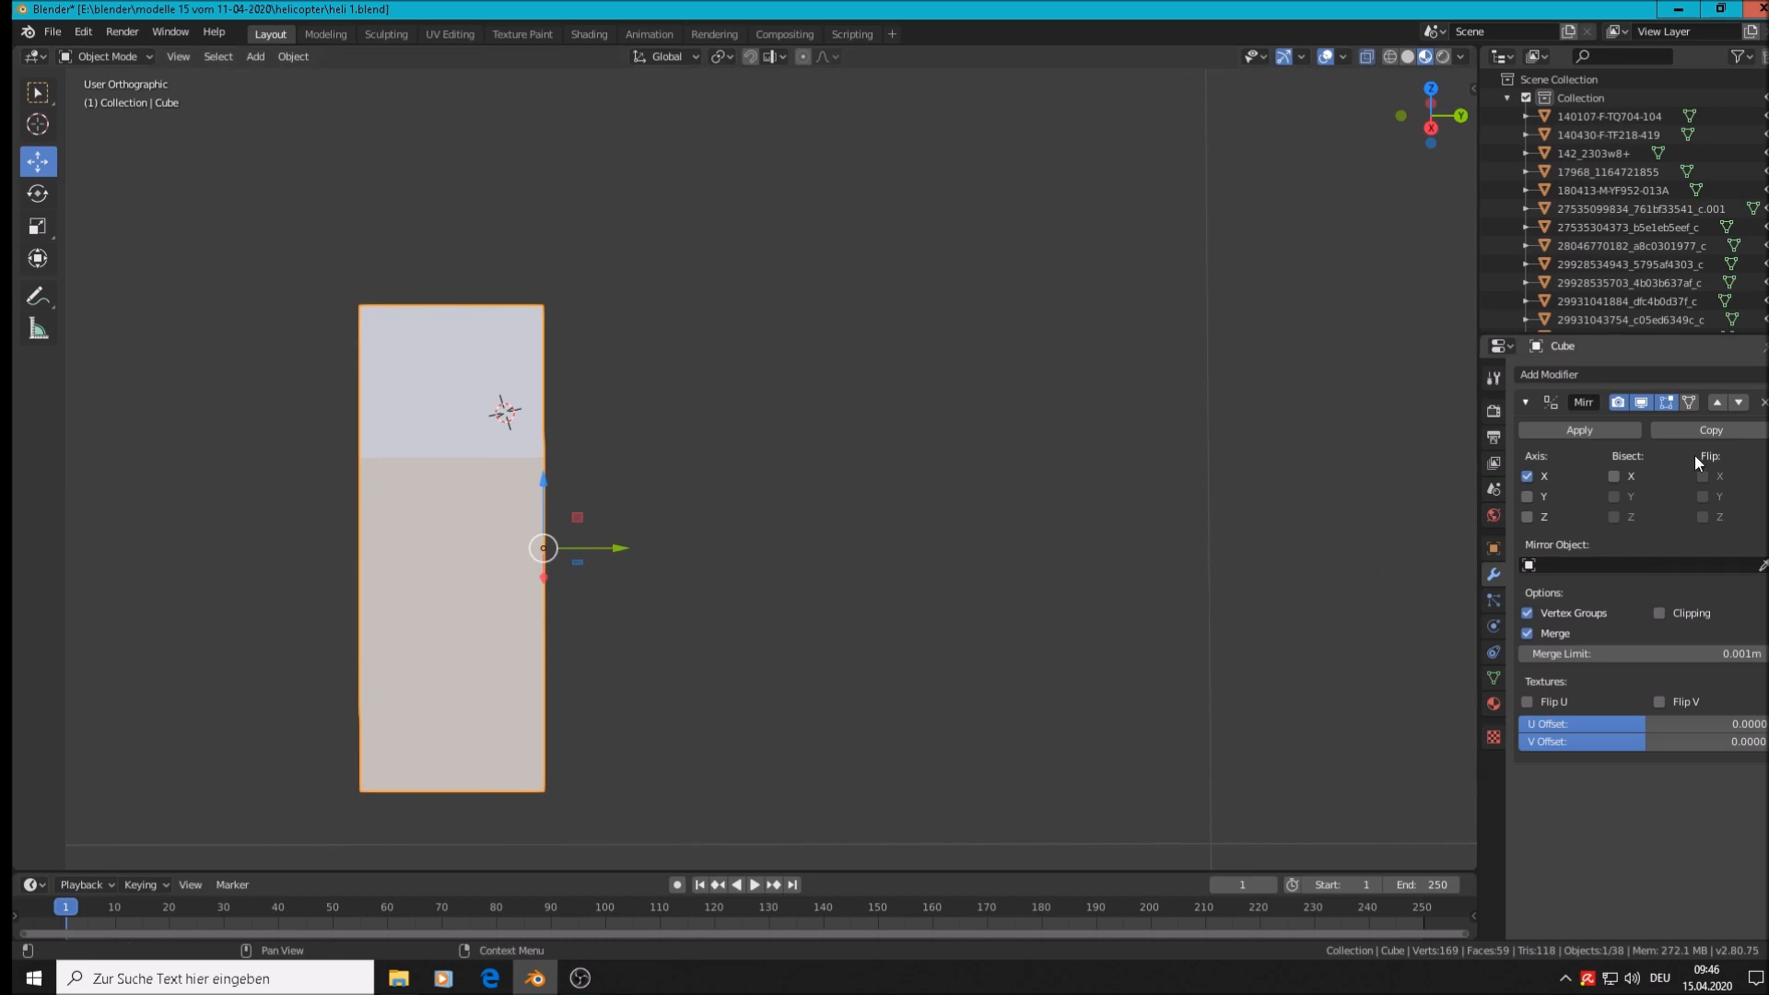
mouse_move(800, 571)
middle_down()
mouse_move(783, 695)
mouse_move(673, 667)
mouse_move(832, 615)
mouse_move(802, 601)
middle_up()
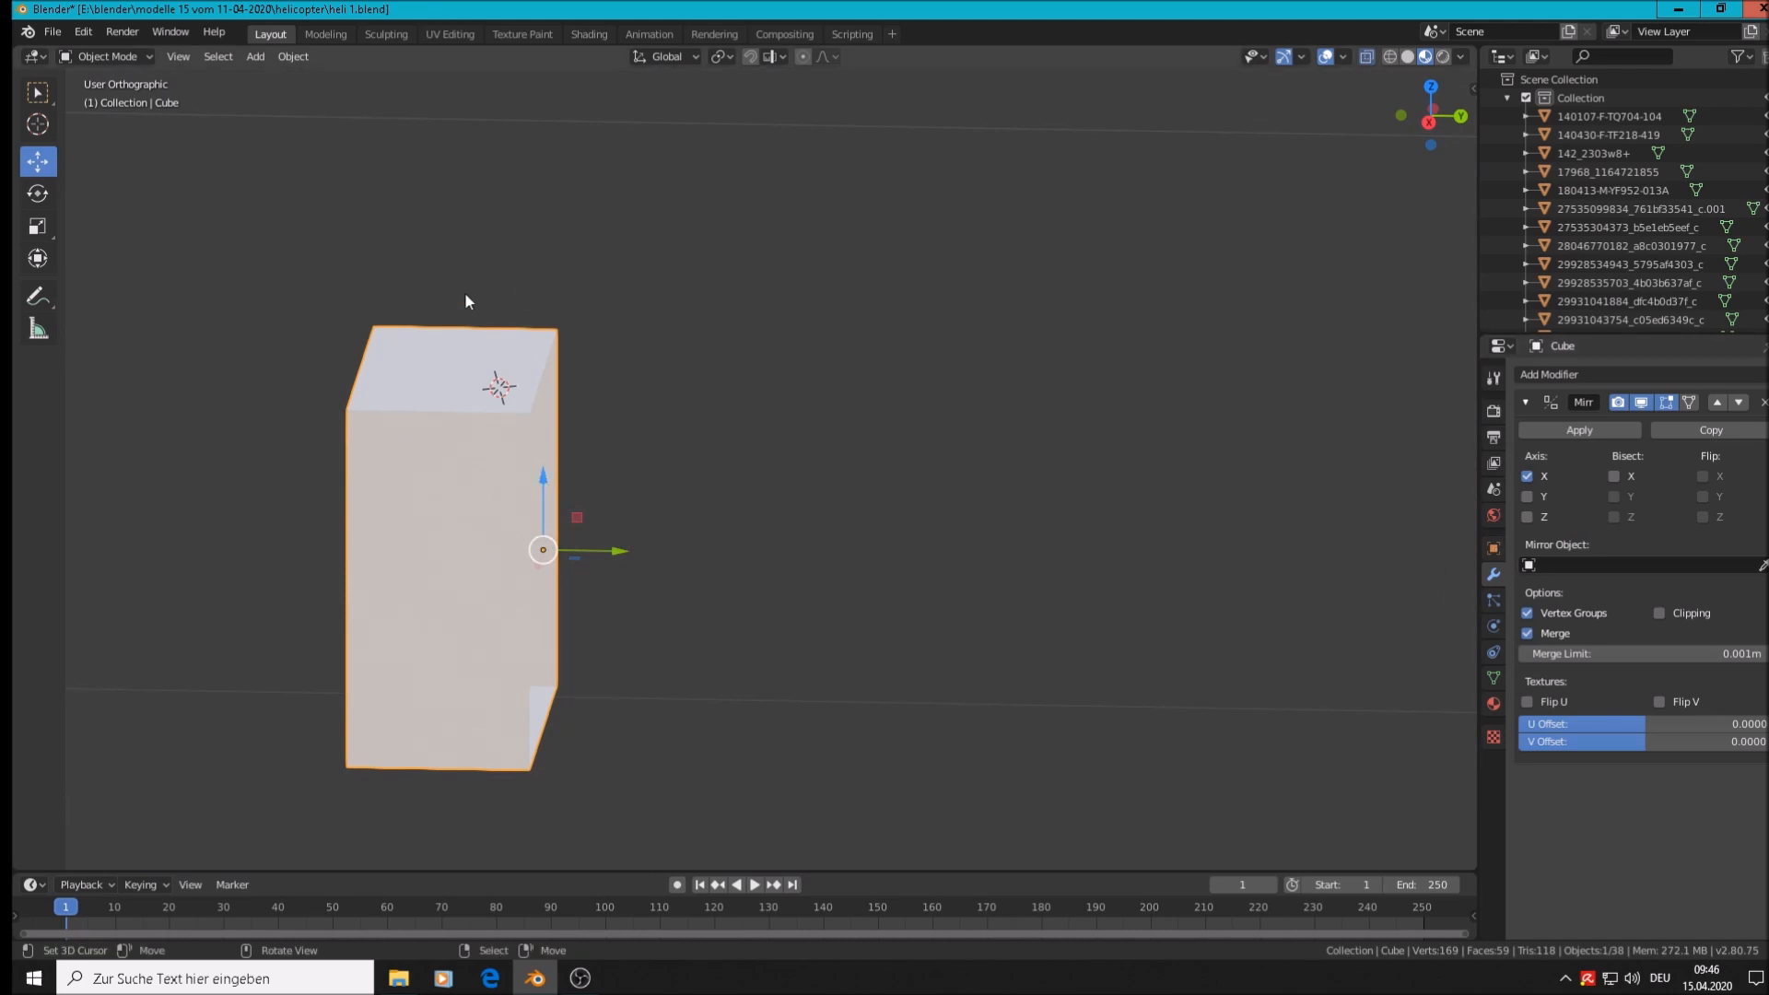
click(299, 58)
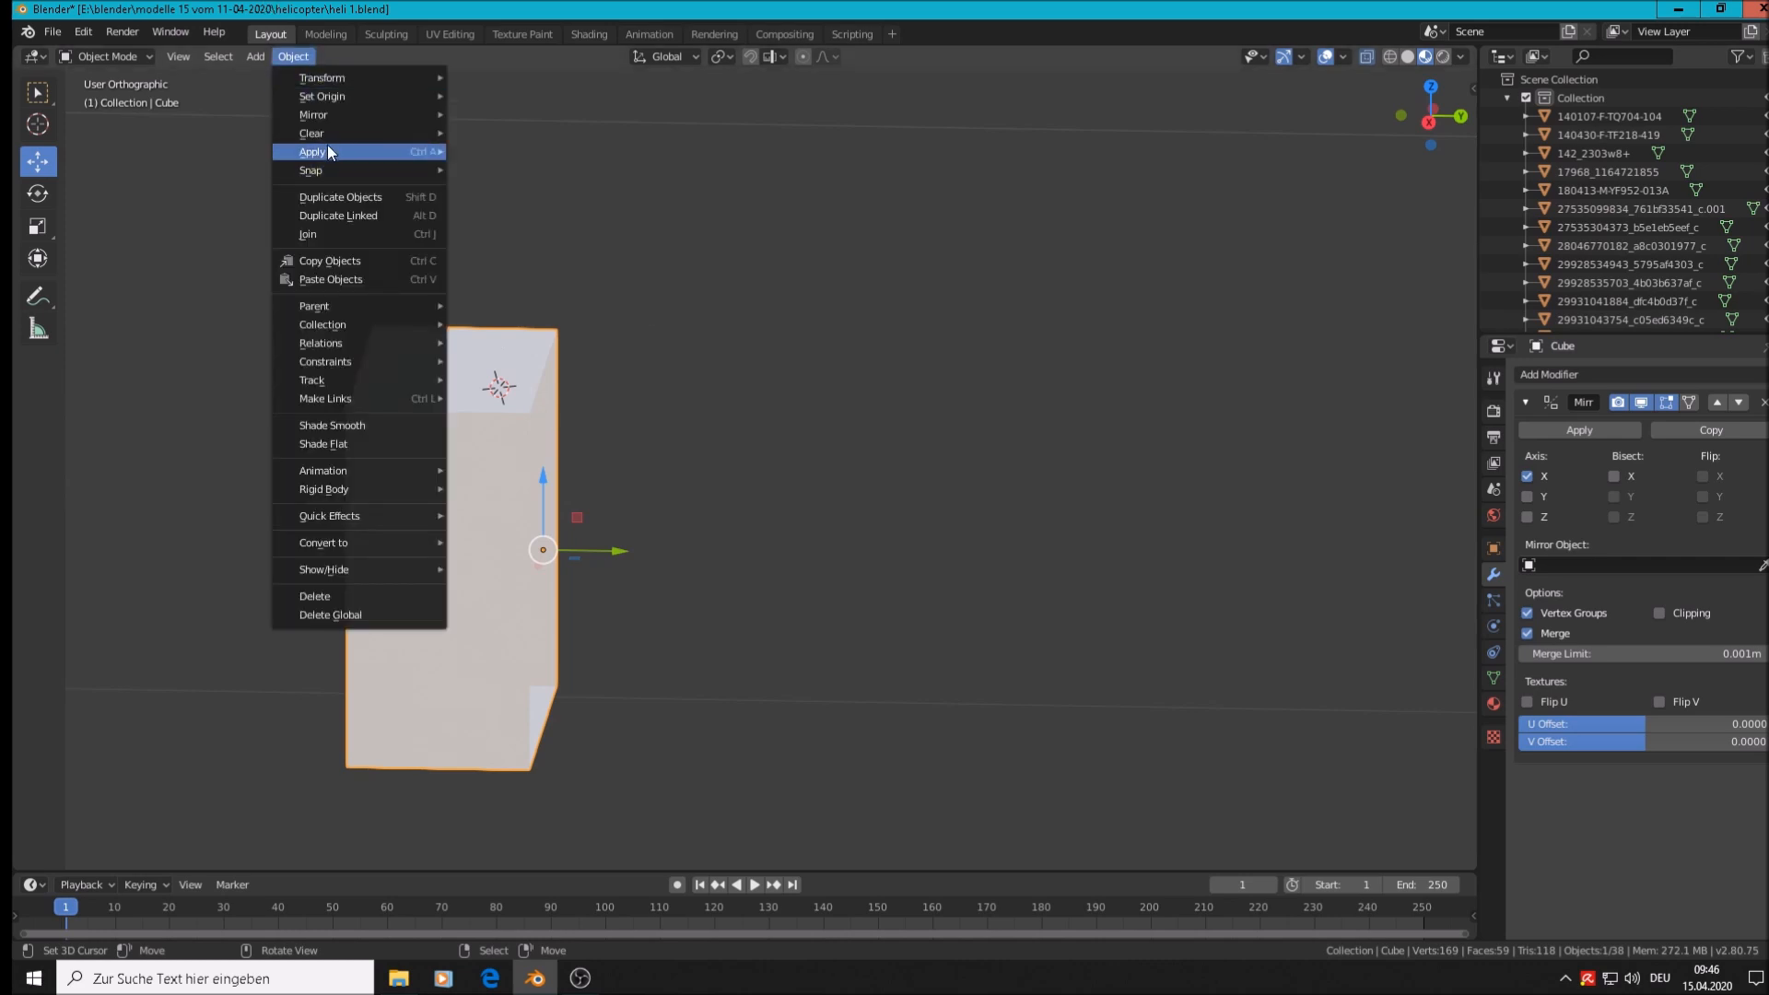
mouse_move(328, 149)
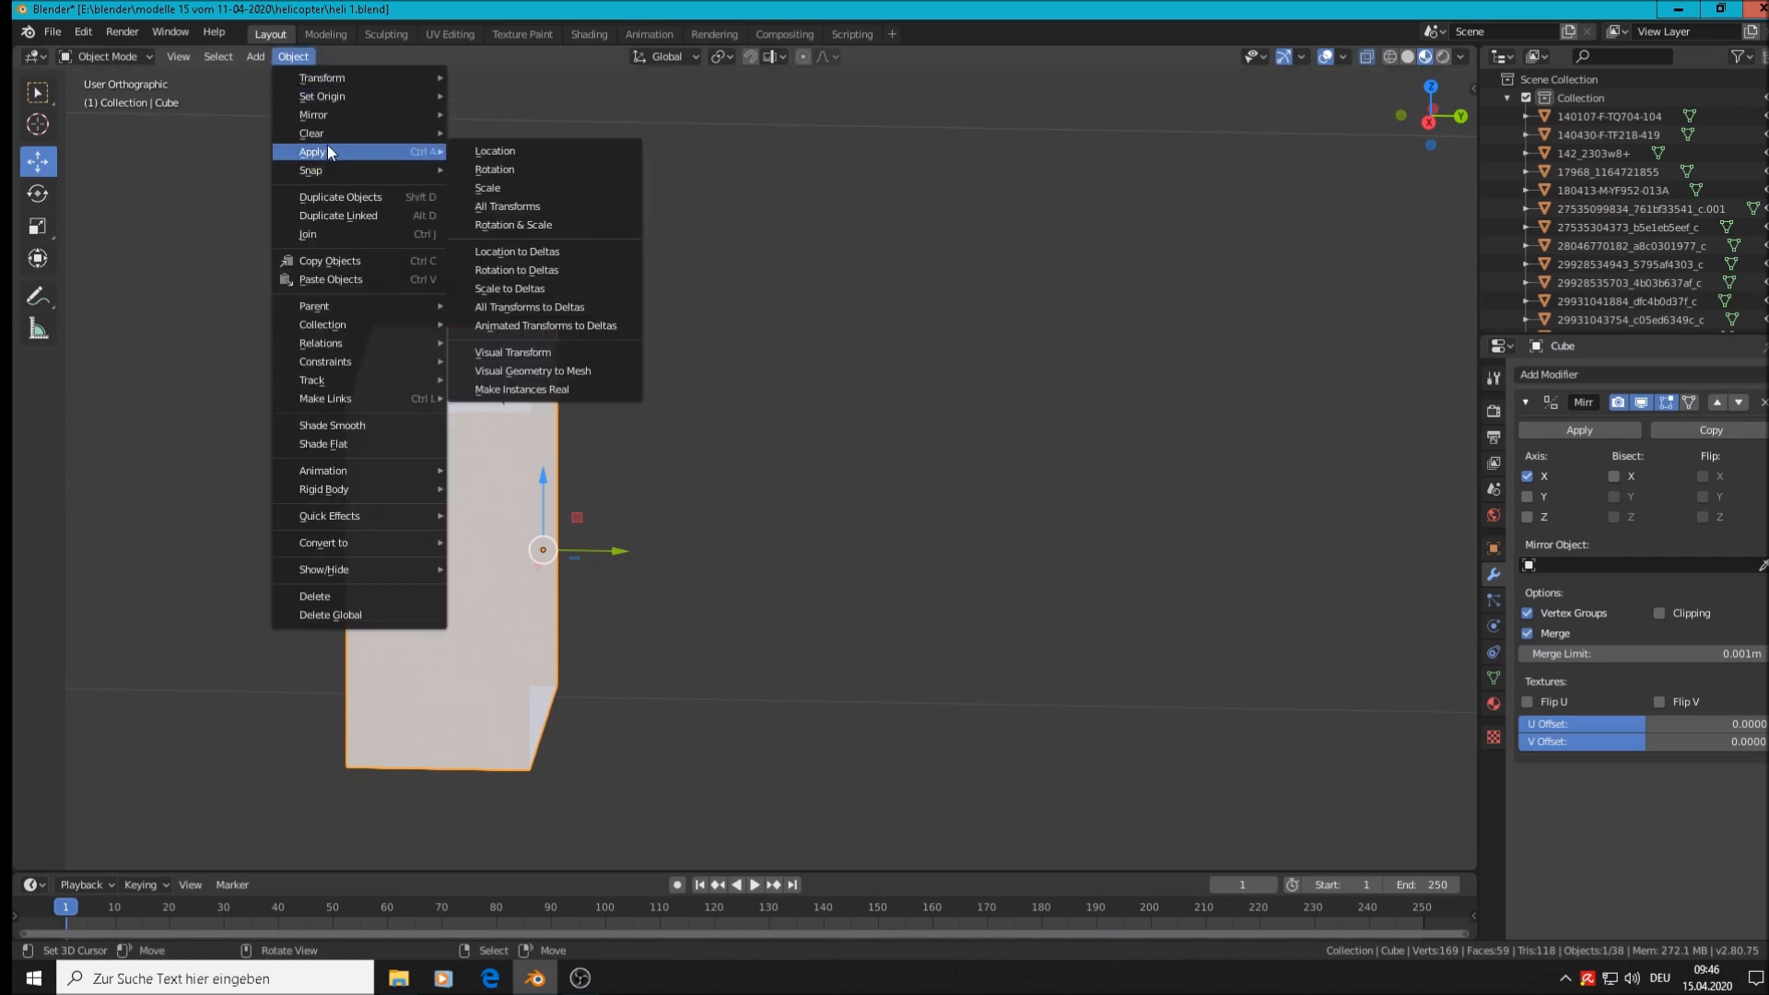
click(553, 224)
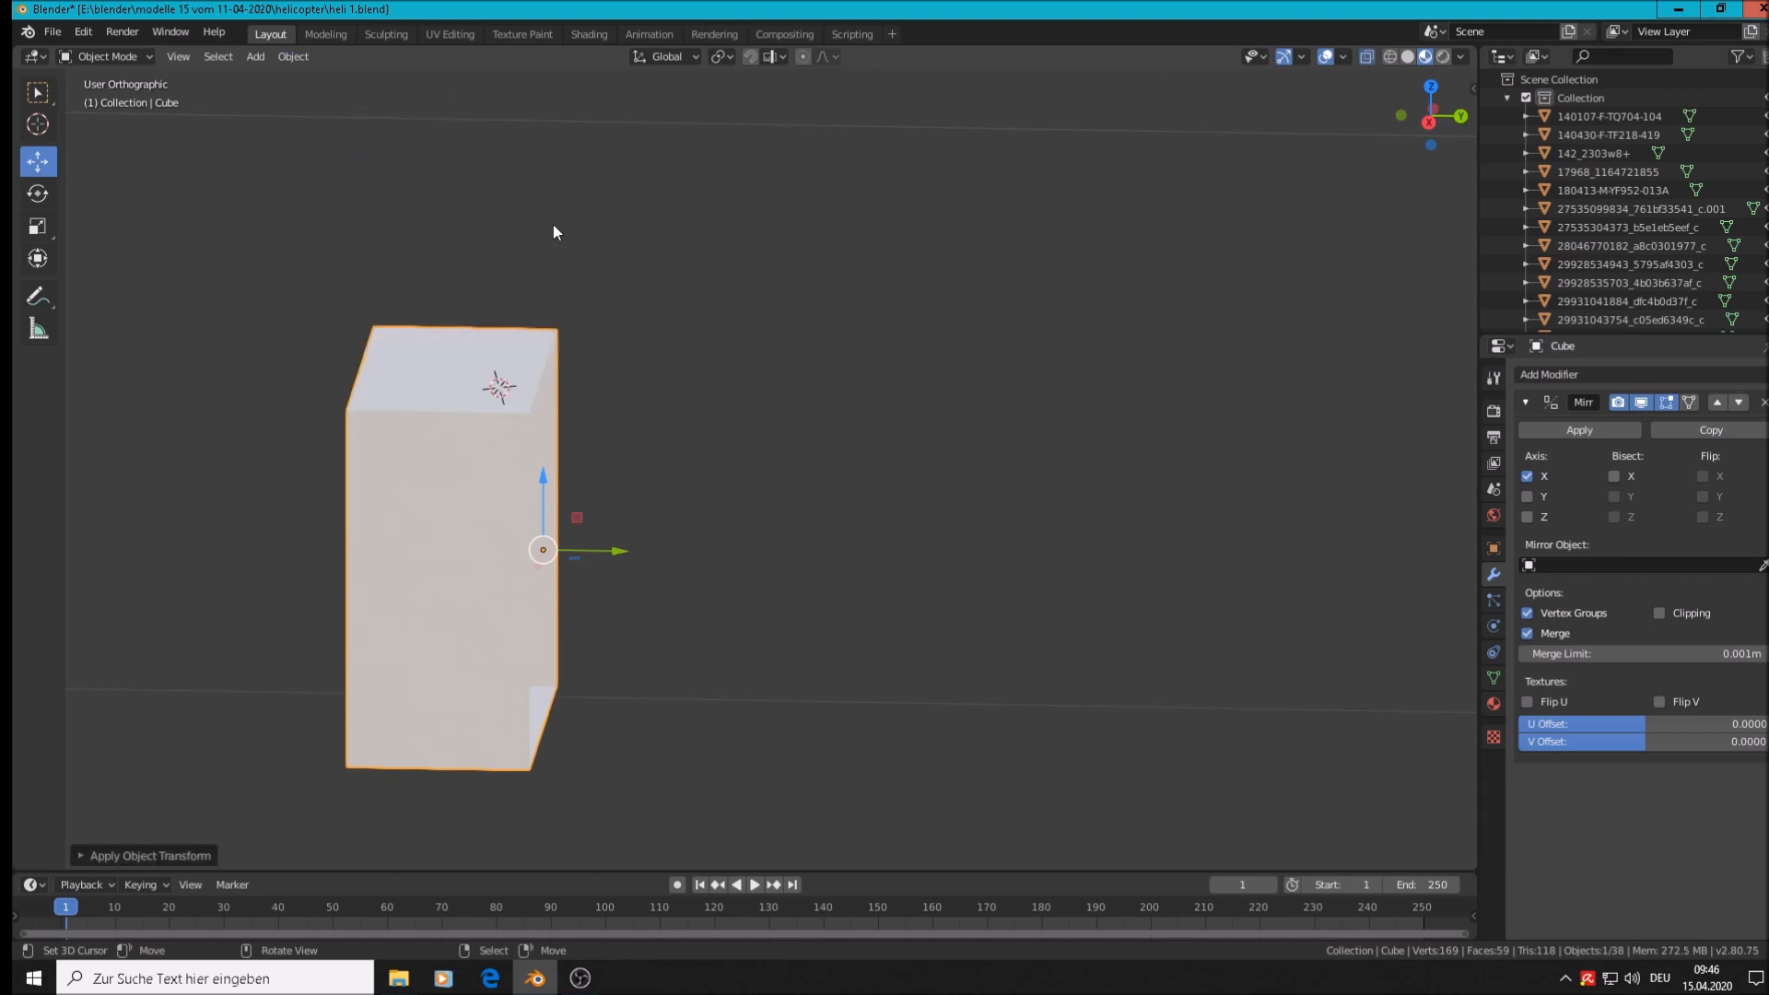
Set the Mirror modifier to the Y axis only, turning X off
click(1528, 498)
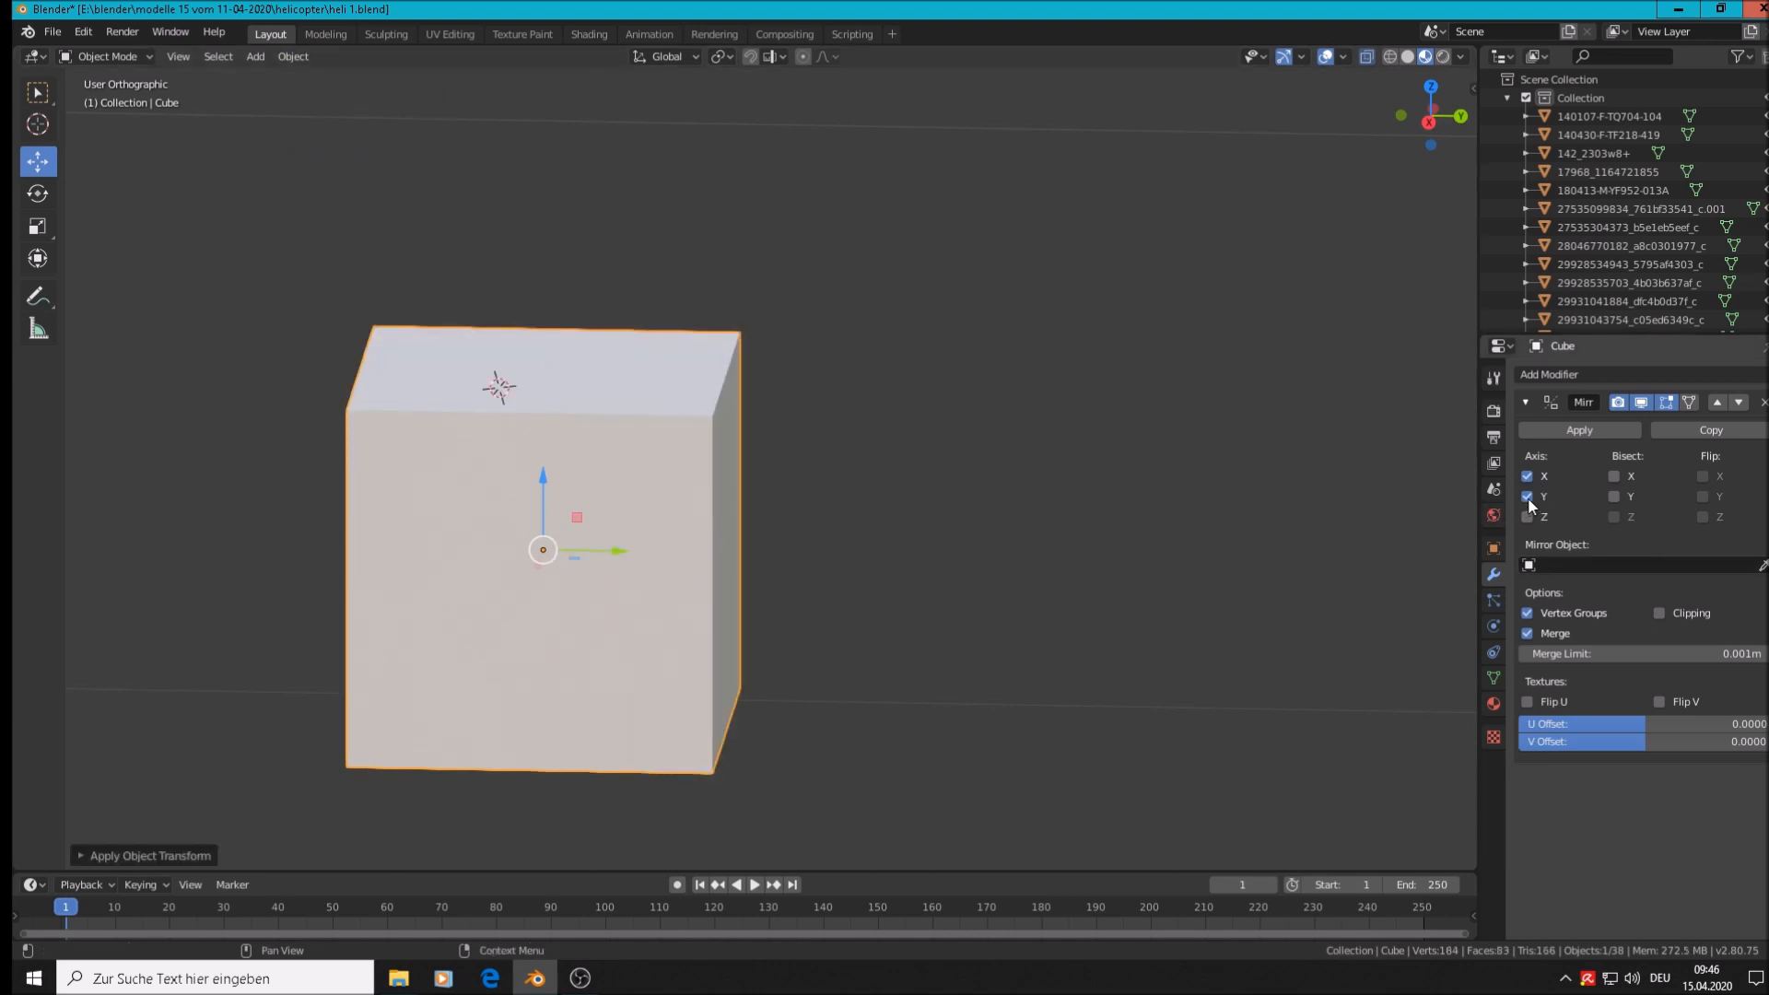
click(1528, 477)
click(1526, 500)
click(1526, 500)
click(1526, 500)
click(1526, 501)
click(1526, 500)
click(1526, 501)
In Edit Mode, select the two left-edge middle vertices and pull them outward along X
middle_drag(459, 573, 666, 569)
key(KP_1)
scroll(665, 570, down, 2)
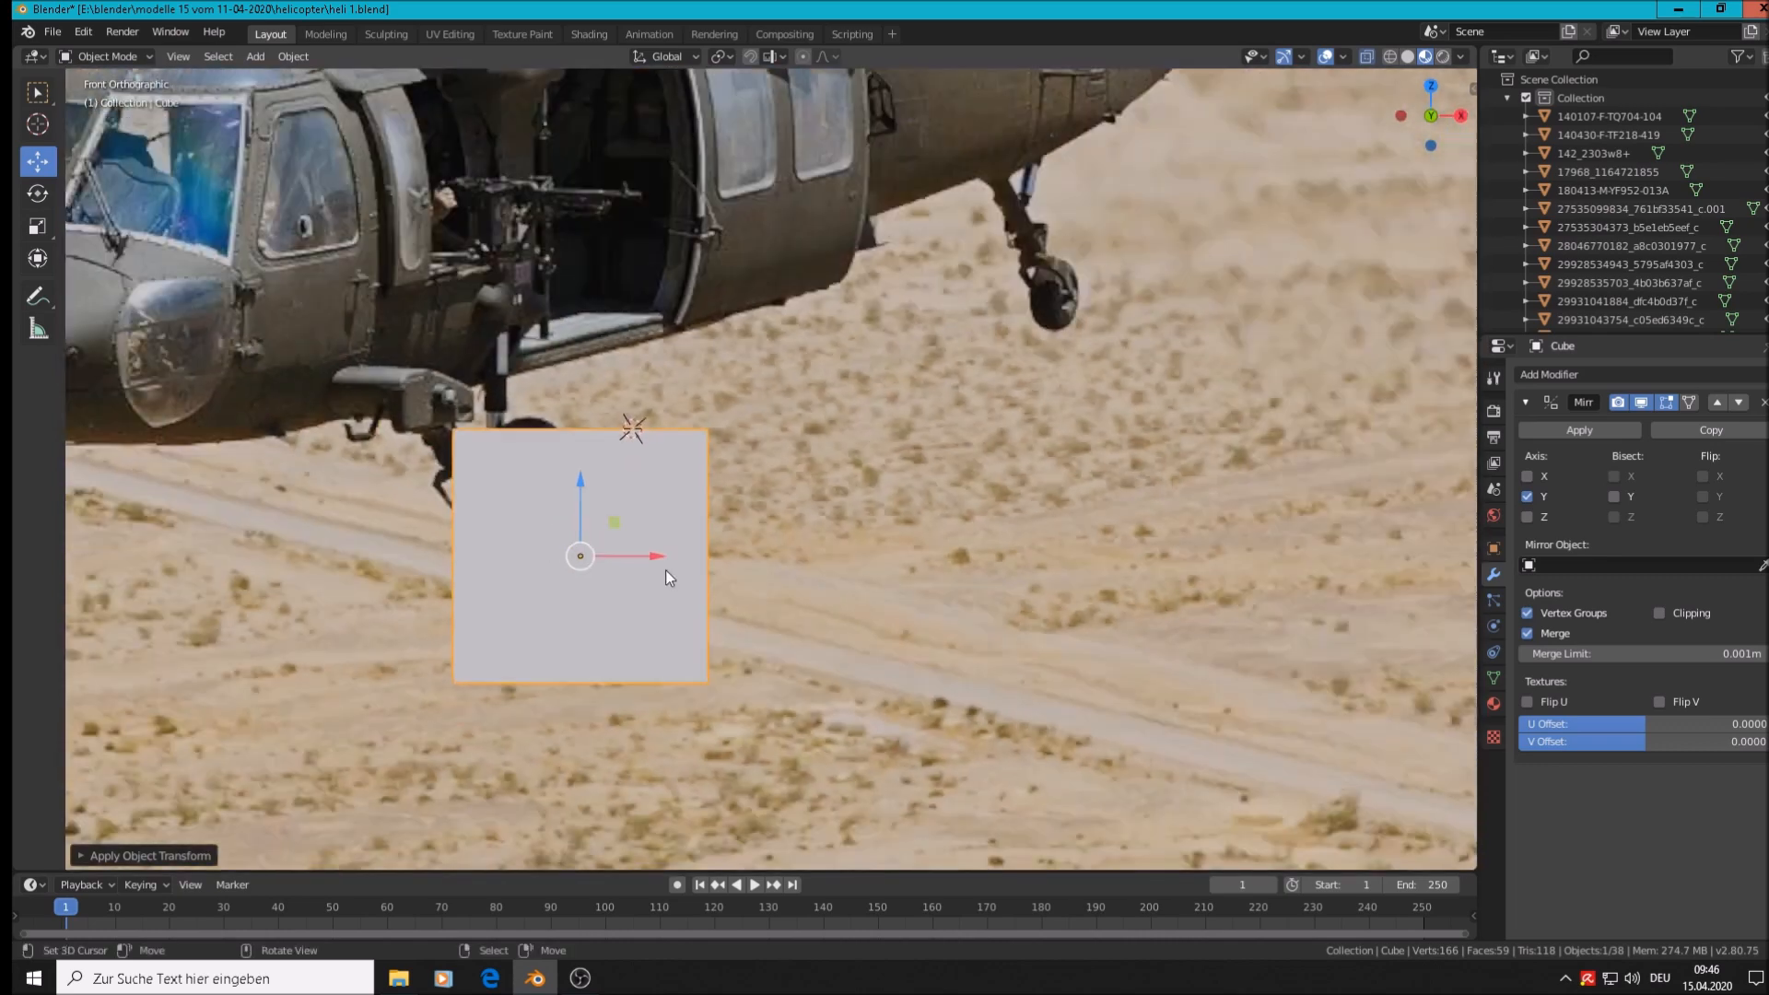
scroll(665, 569, down, 3)
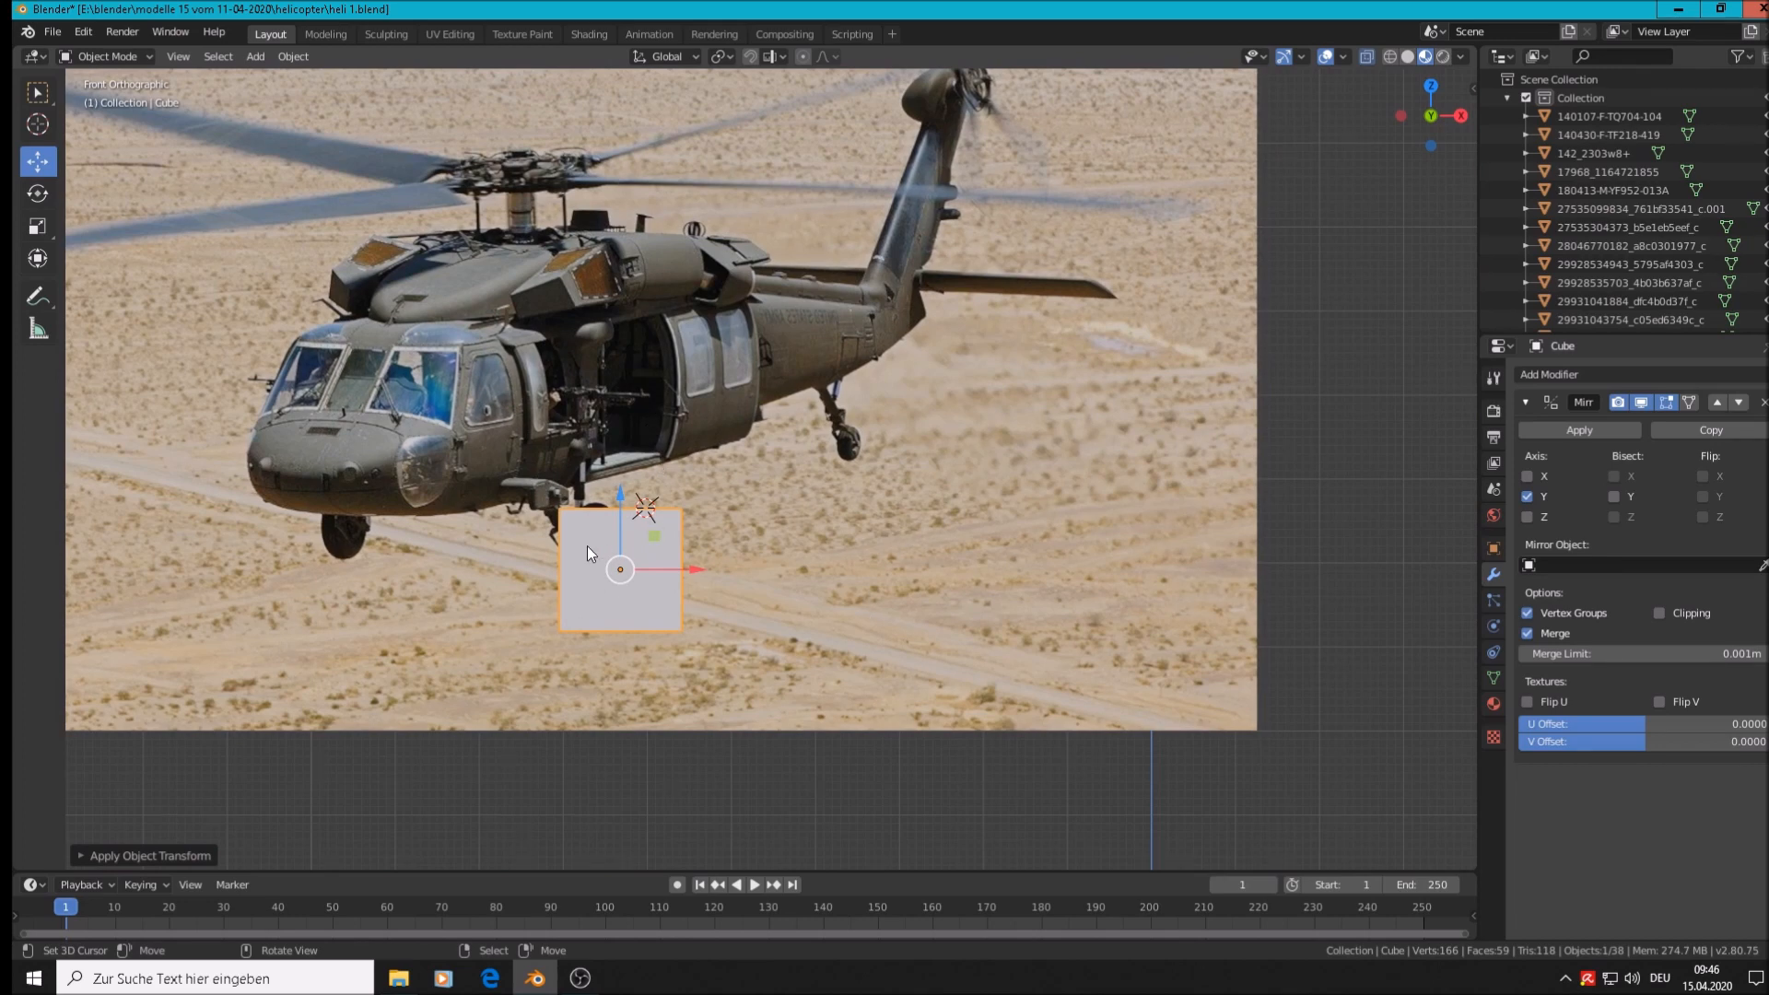
scroll(588, 546, up, 2)
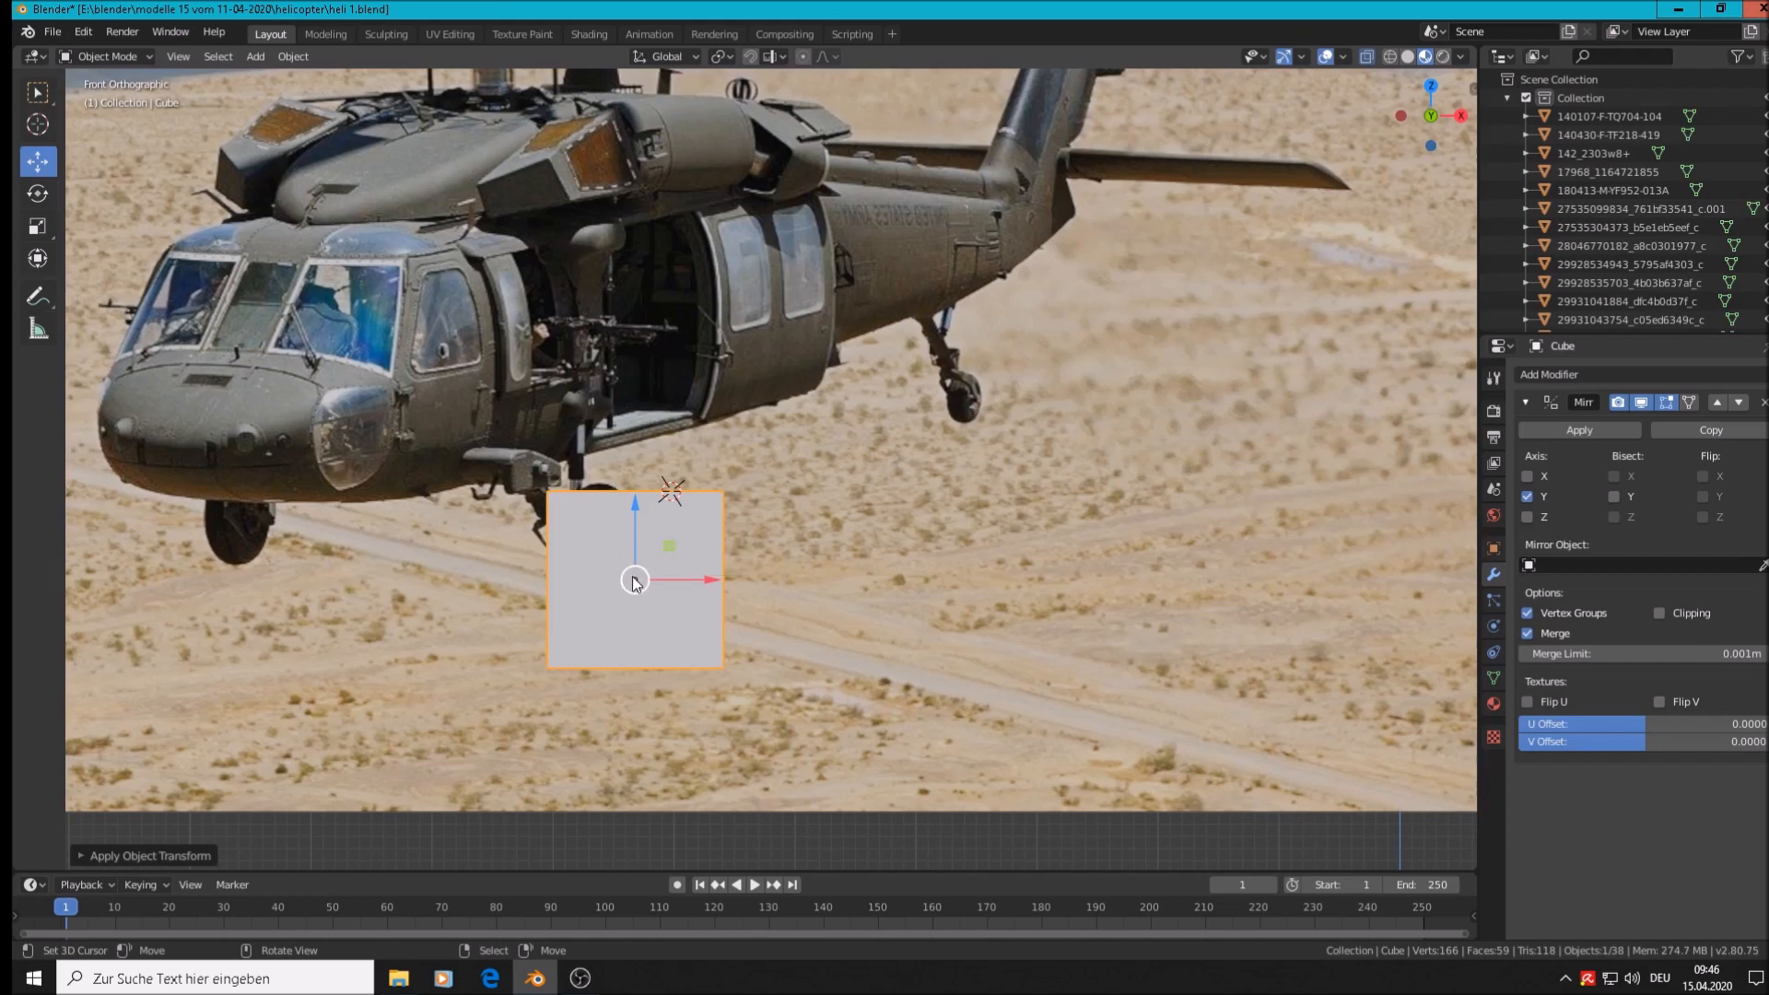
key(Tab)
middle_drag(617, 572, 740, 614)
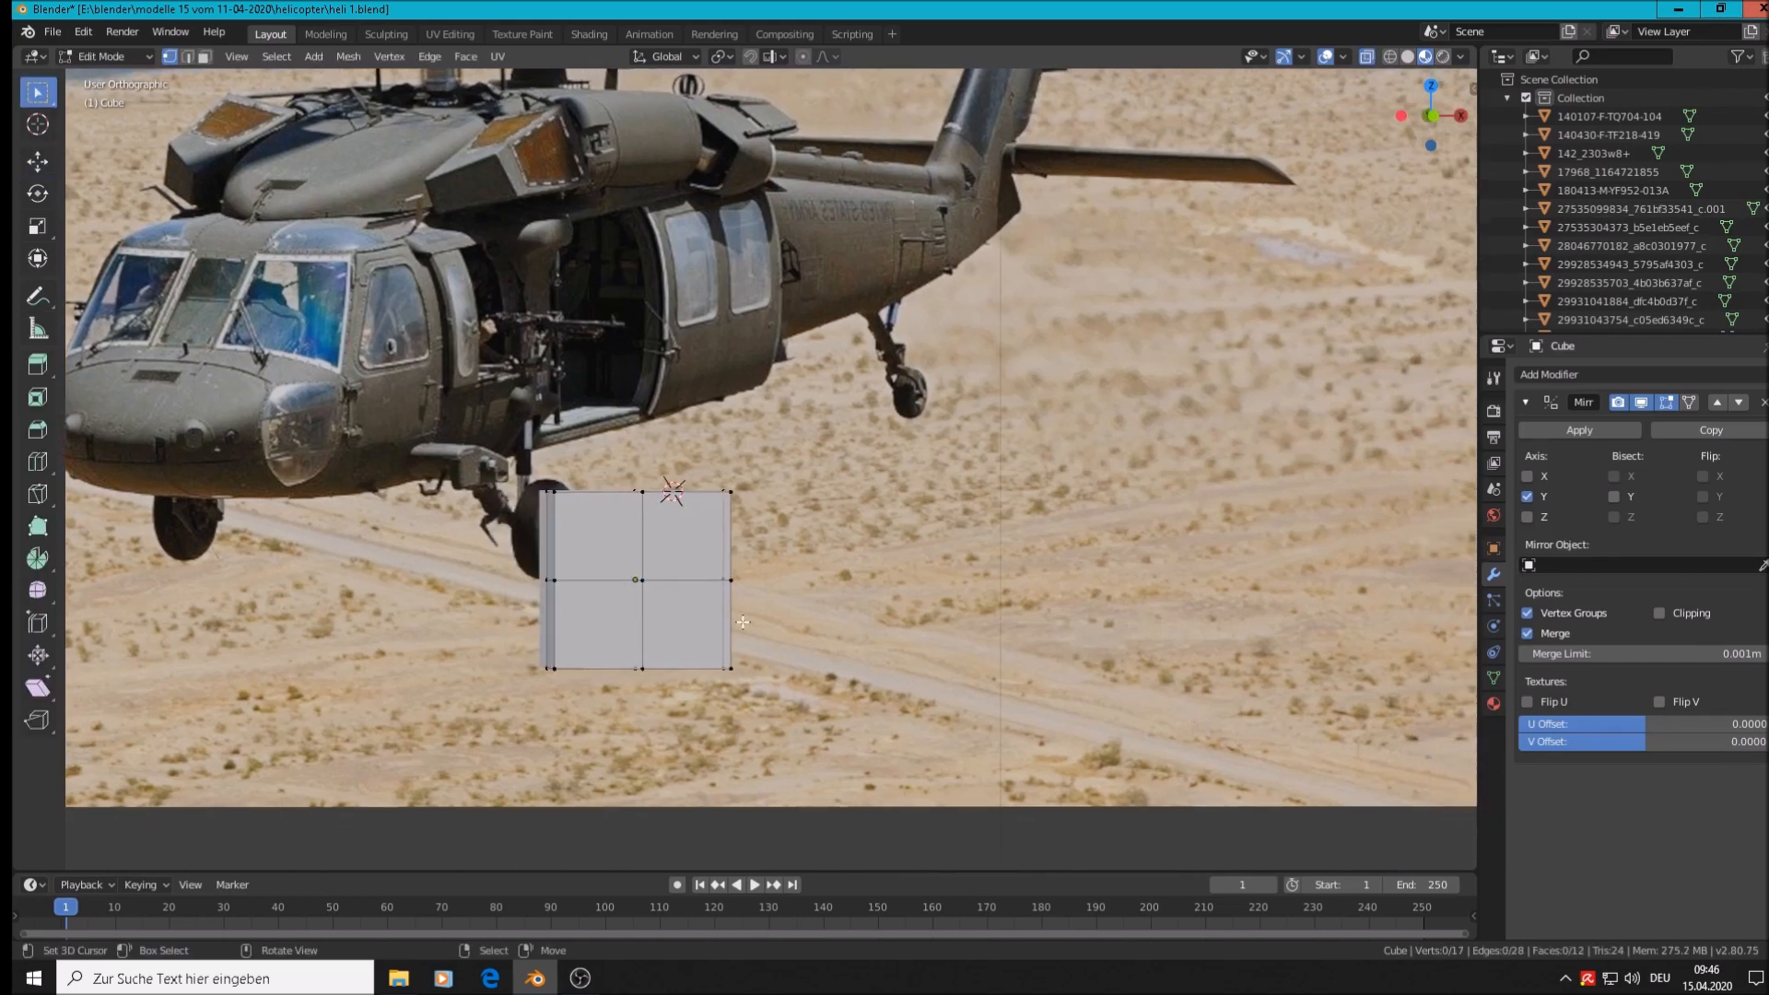
scroll(748, 634, up, 4)
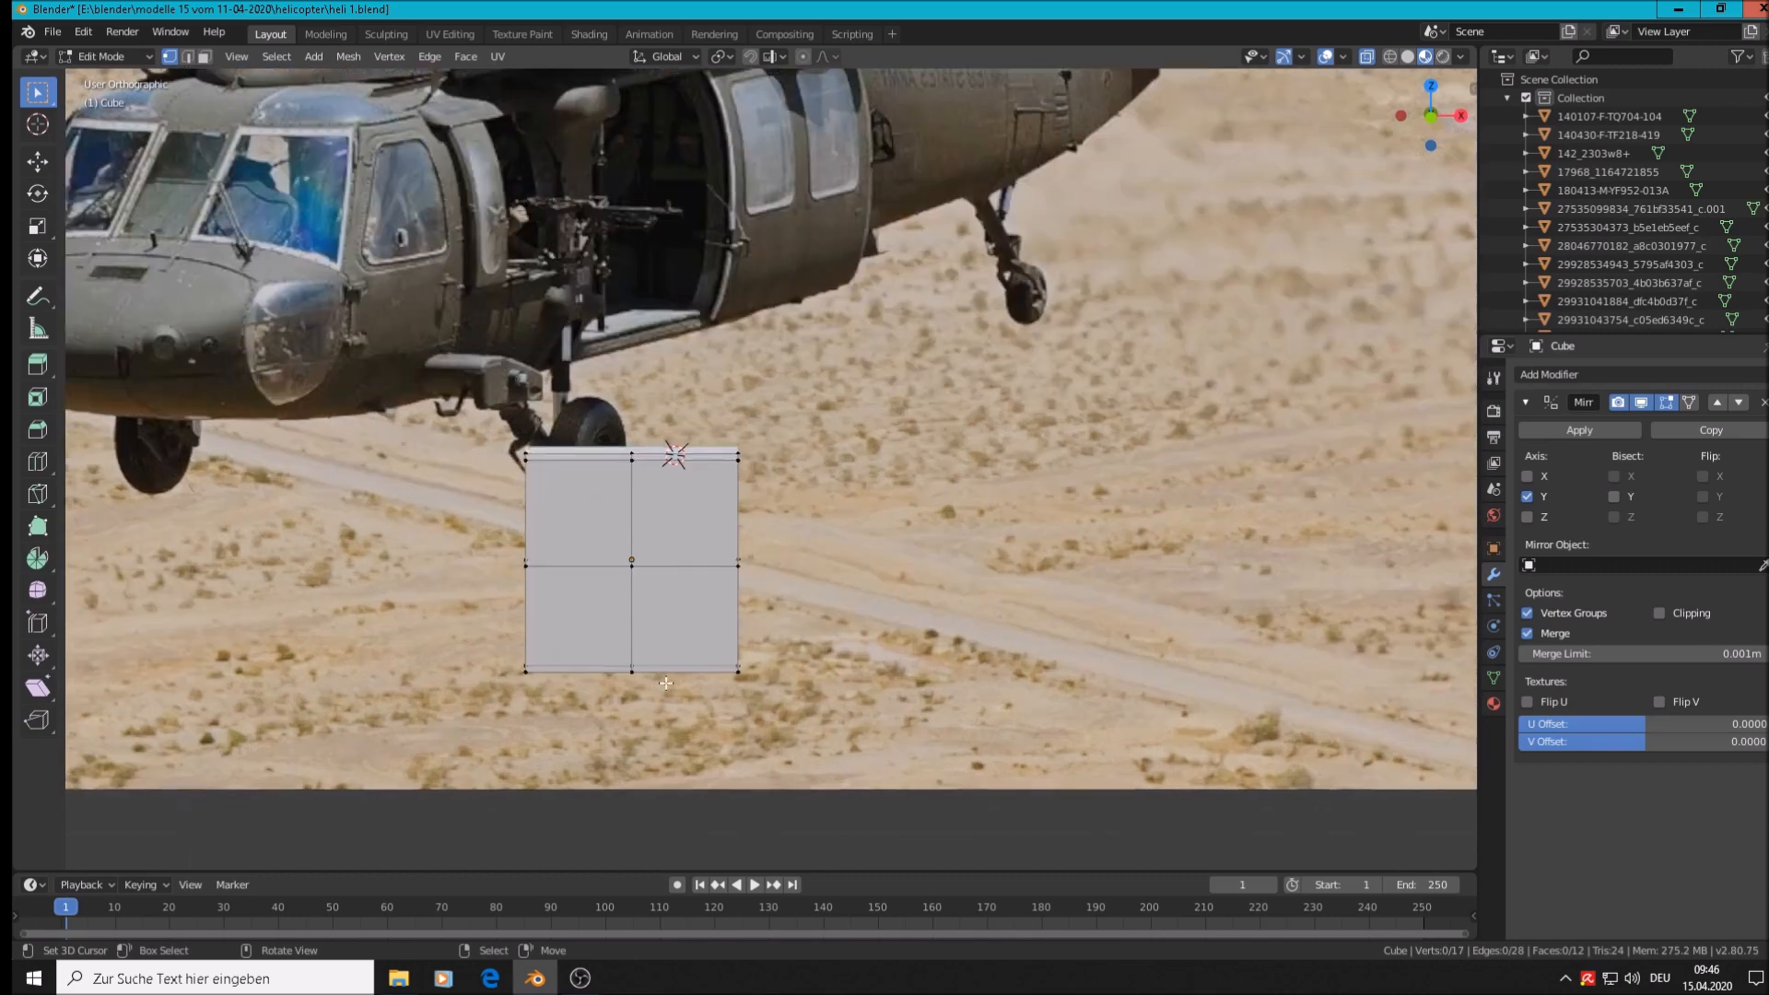
middle_drag(757, 682, 485, 596)
shift+click(529, 571)
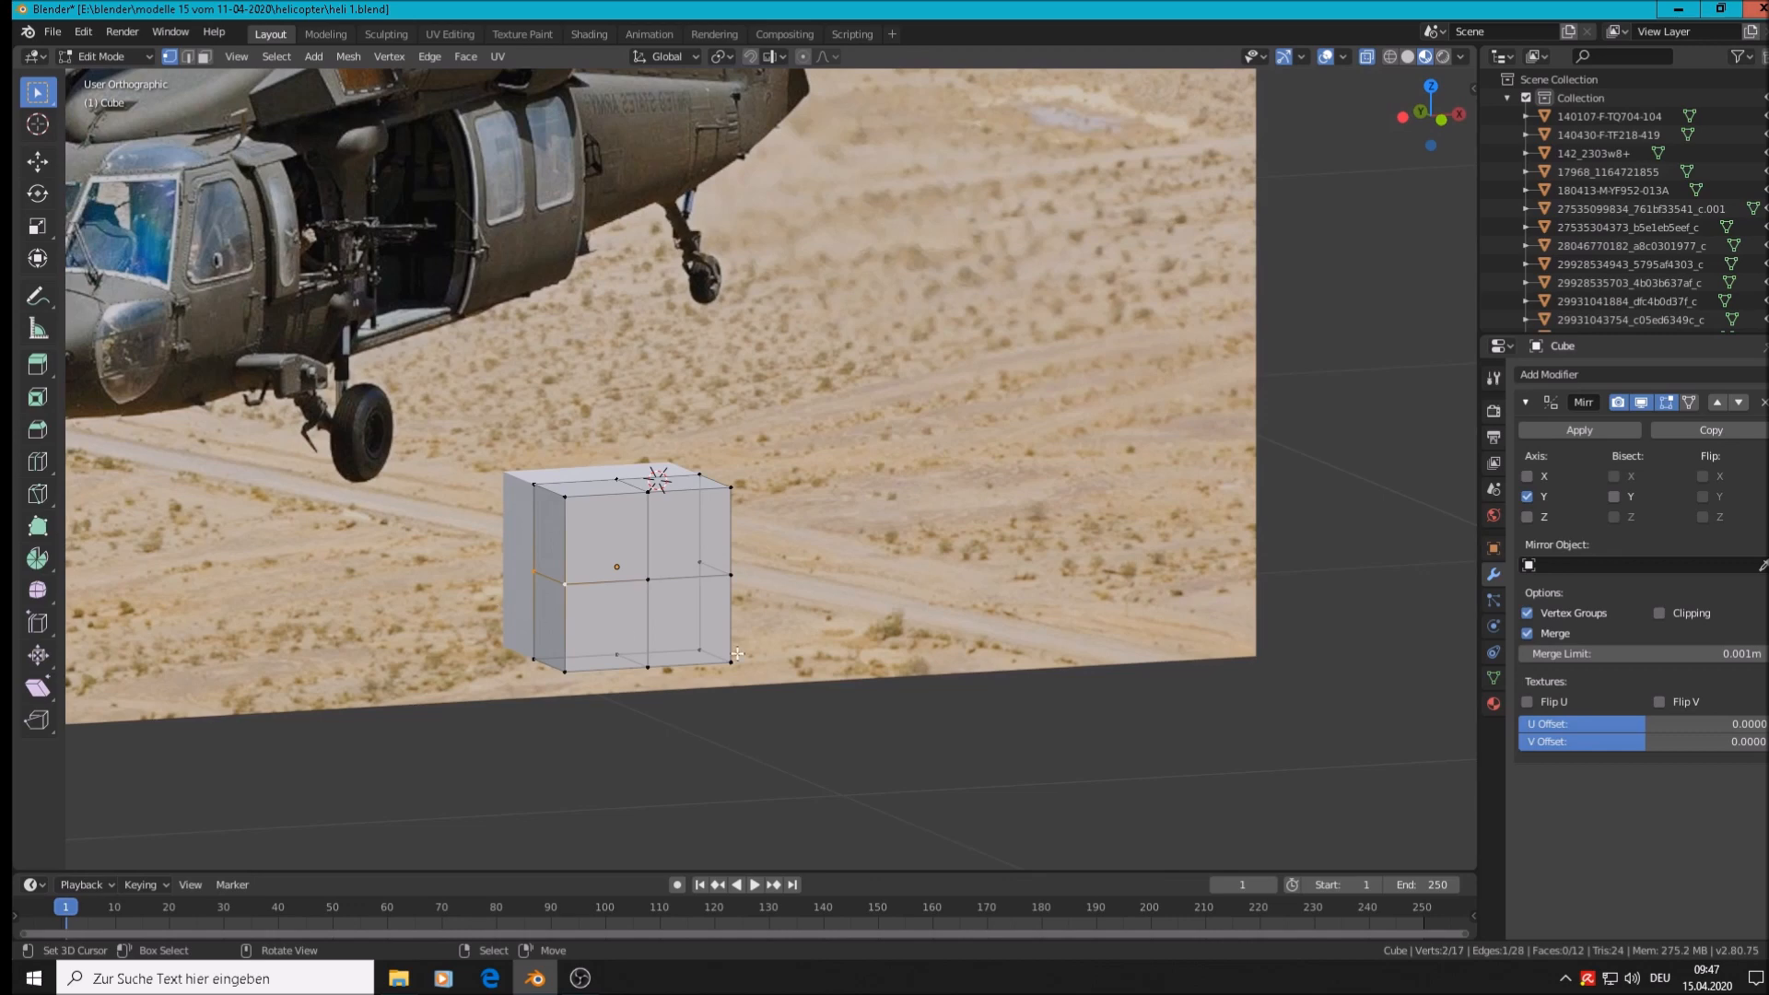
key(g)
key(x)
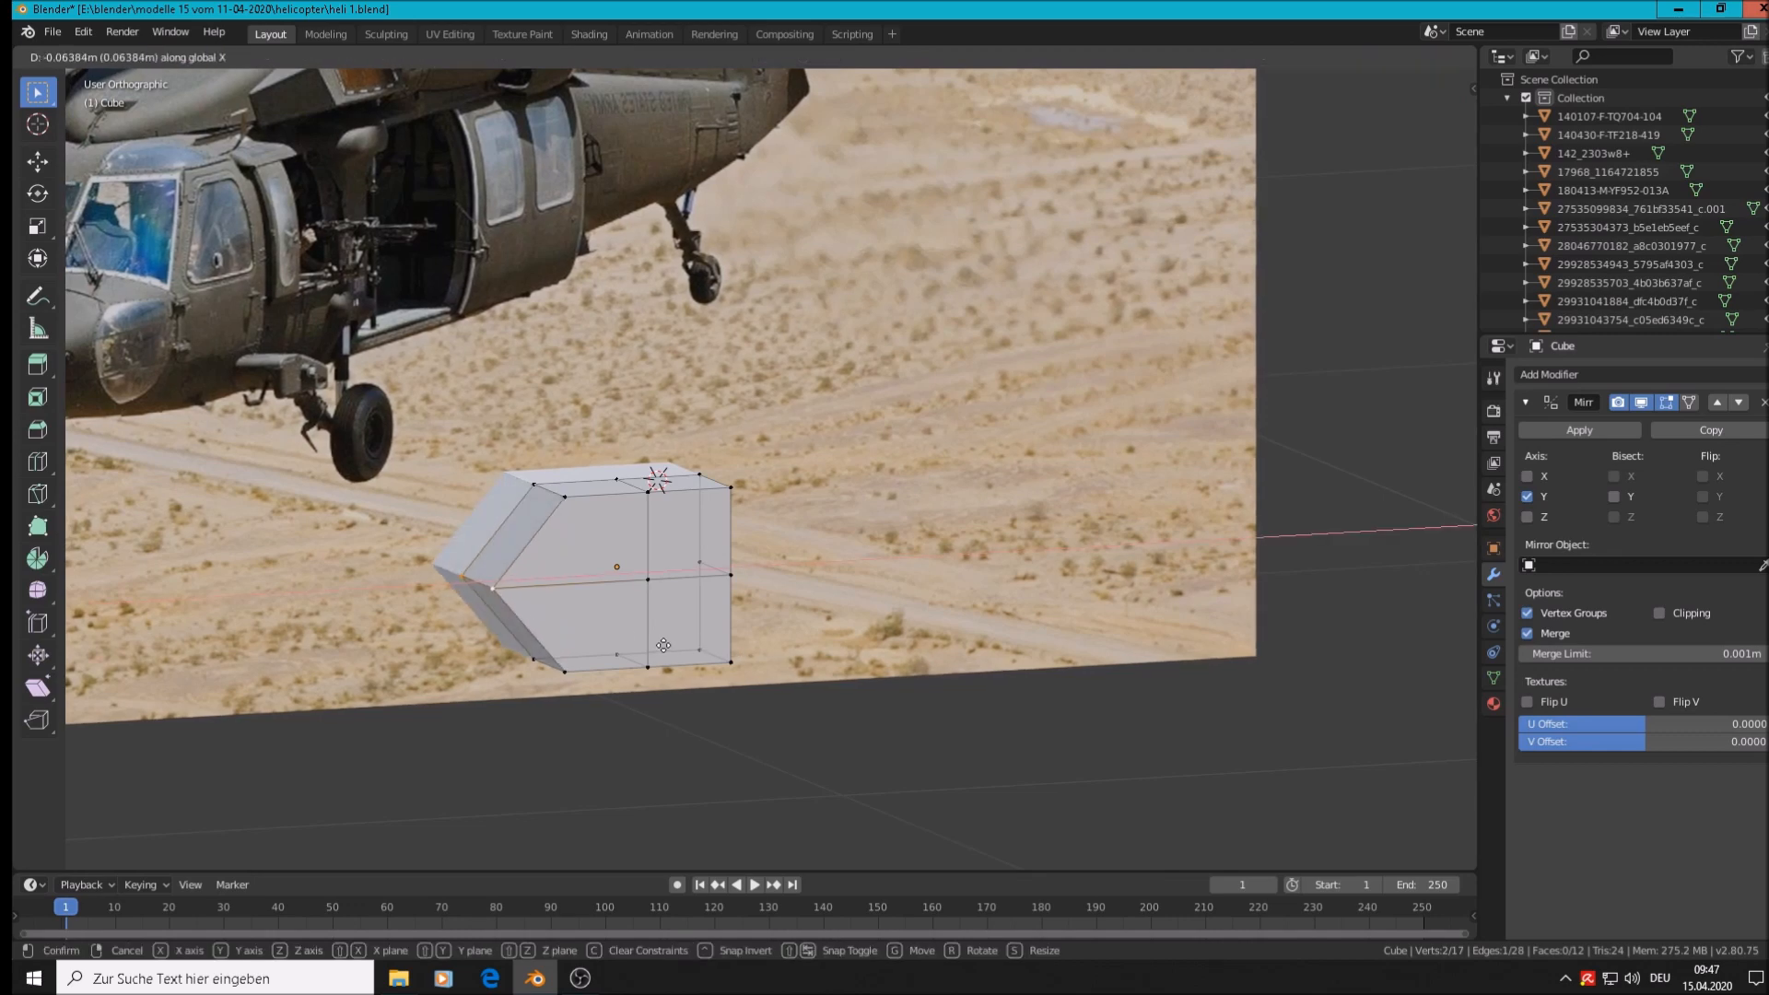
click(663, 645)
Slide a single nose vertex along X with the Move gizmo to sharpen the point
middle_drag(663, 645, 618, 653)
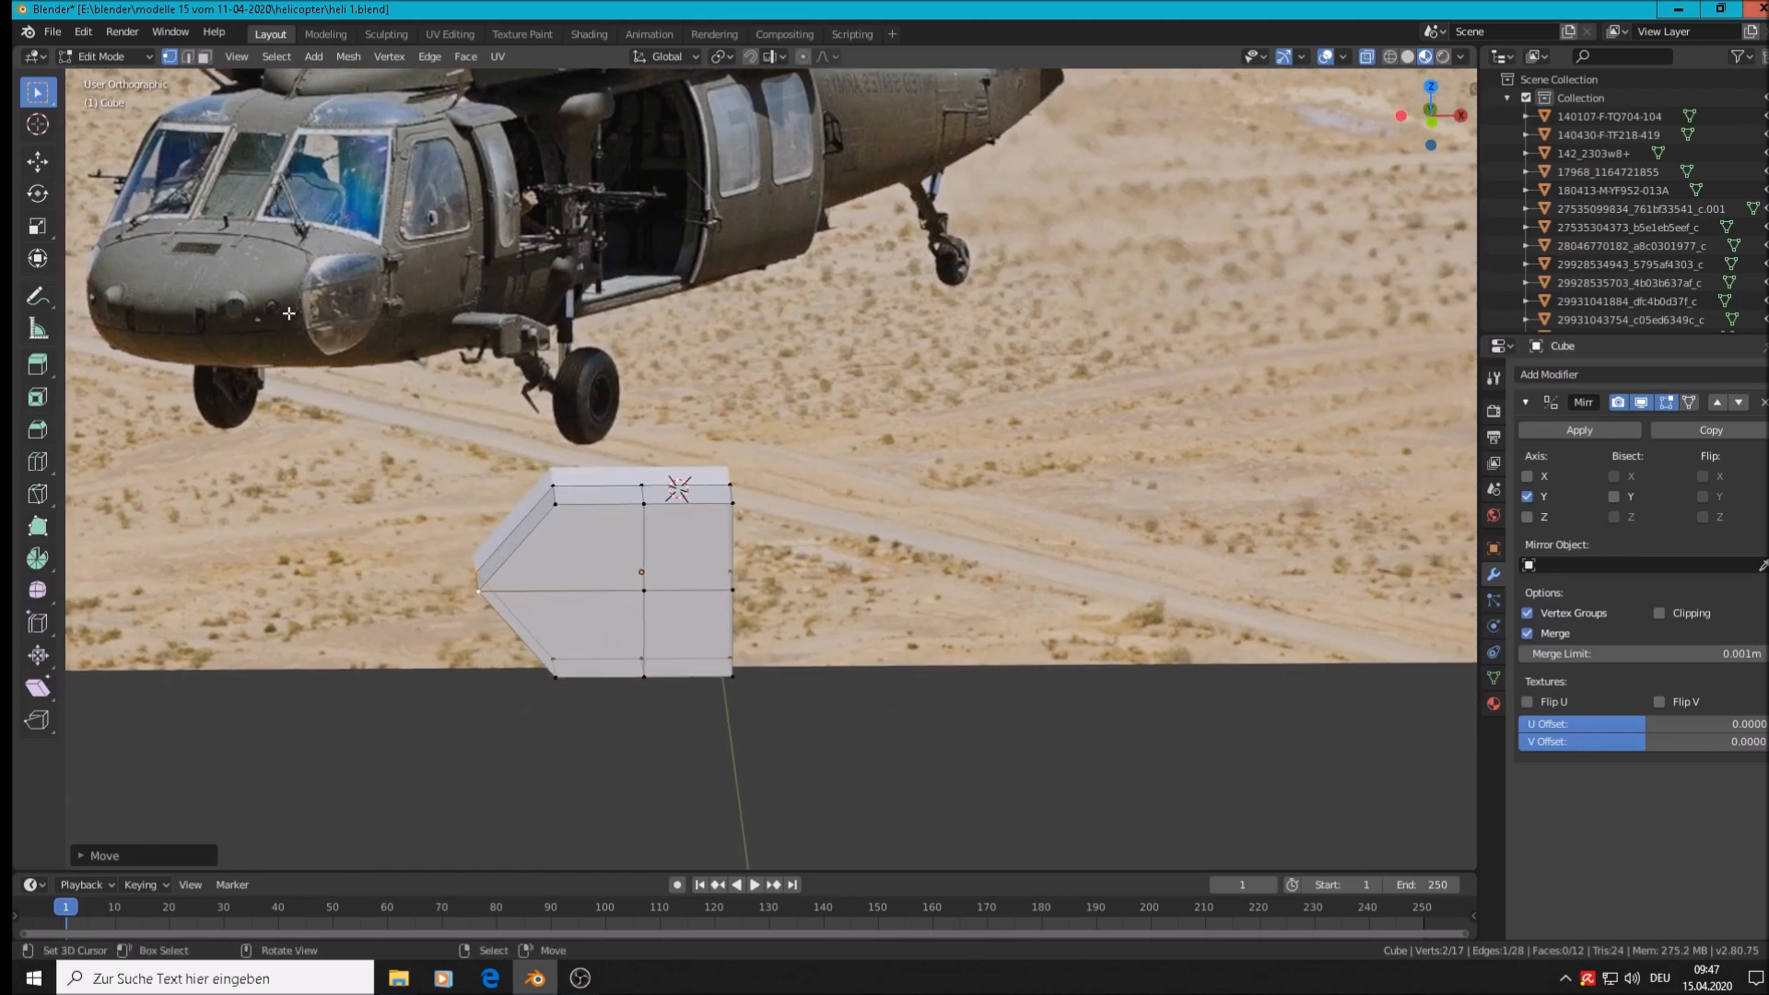
middle_drag(314, 379, 541, 611)
click(500, 595)
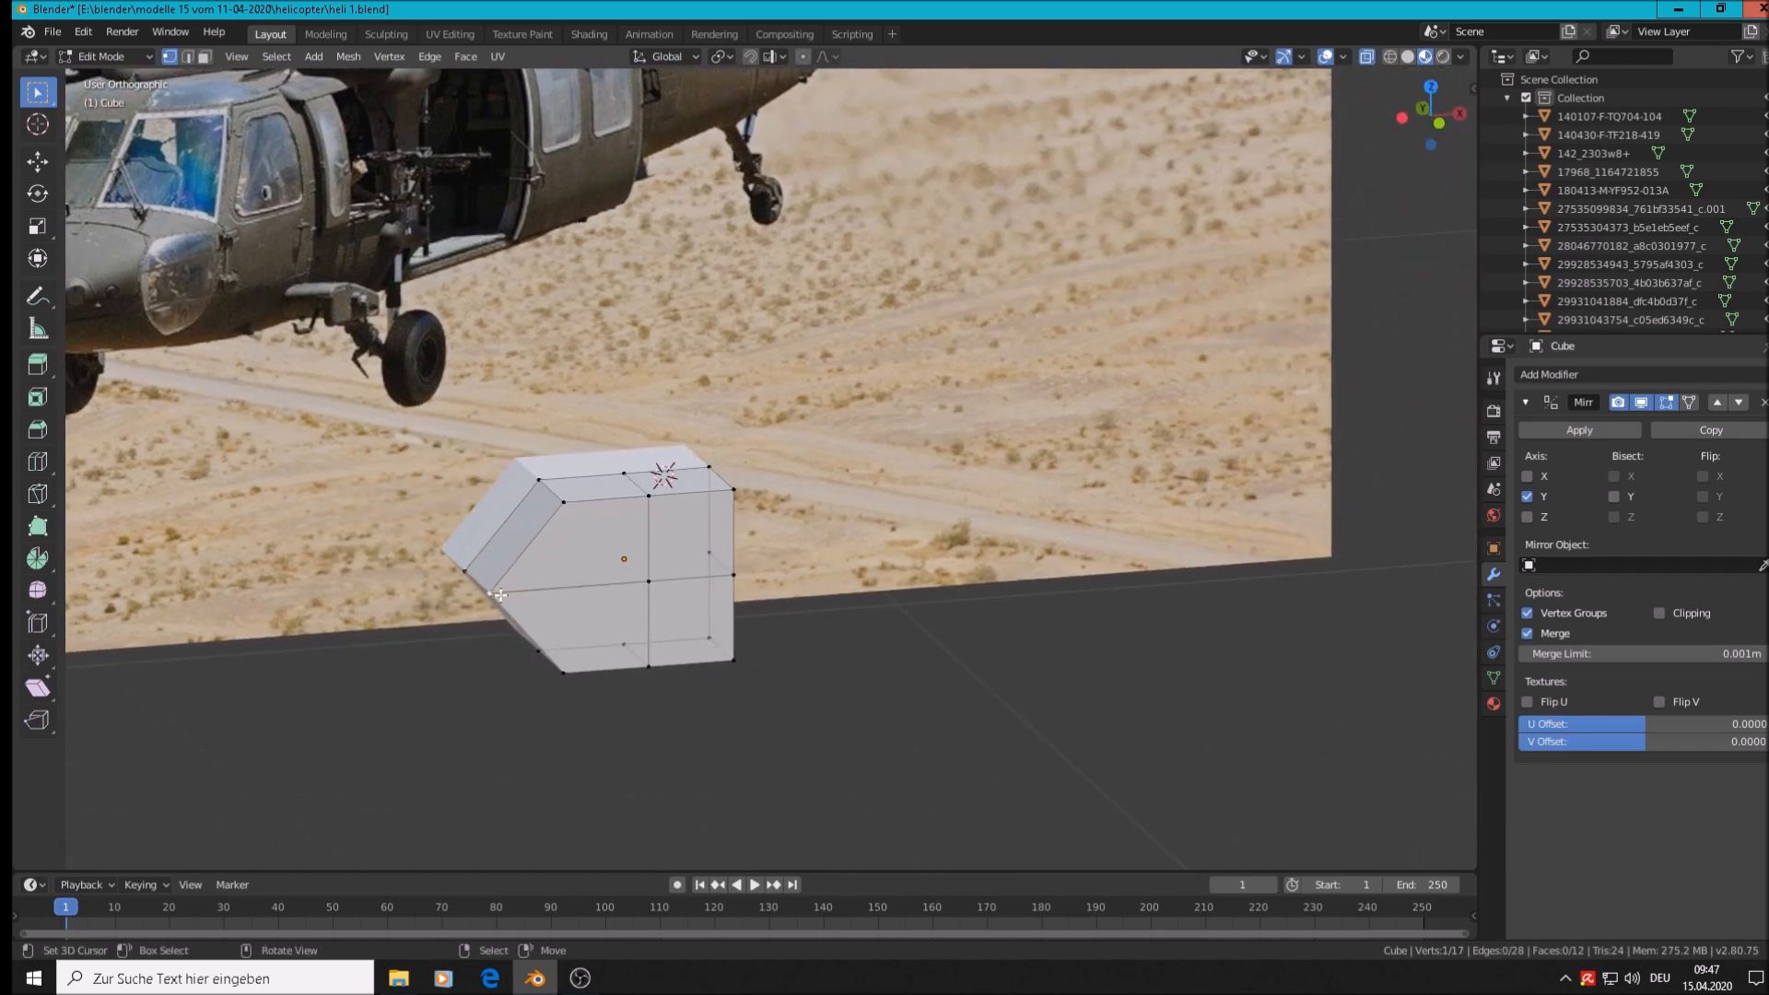
click(41, 163)
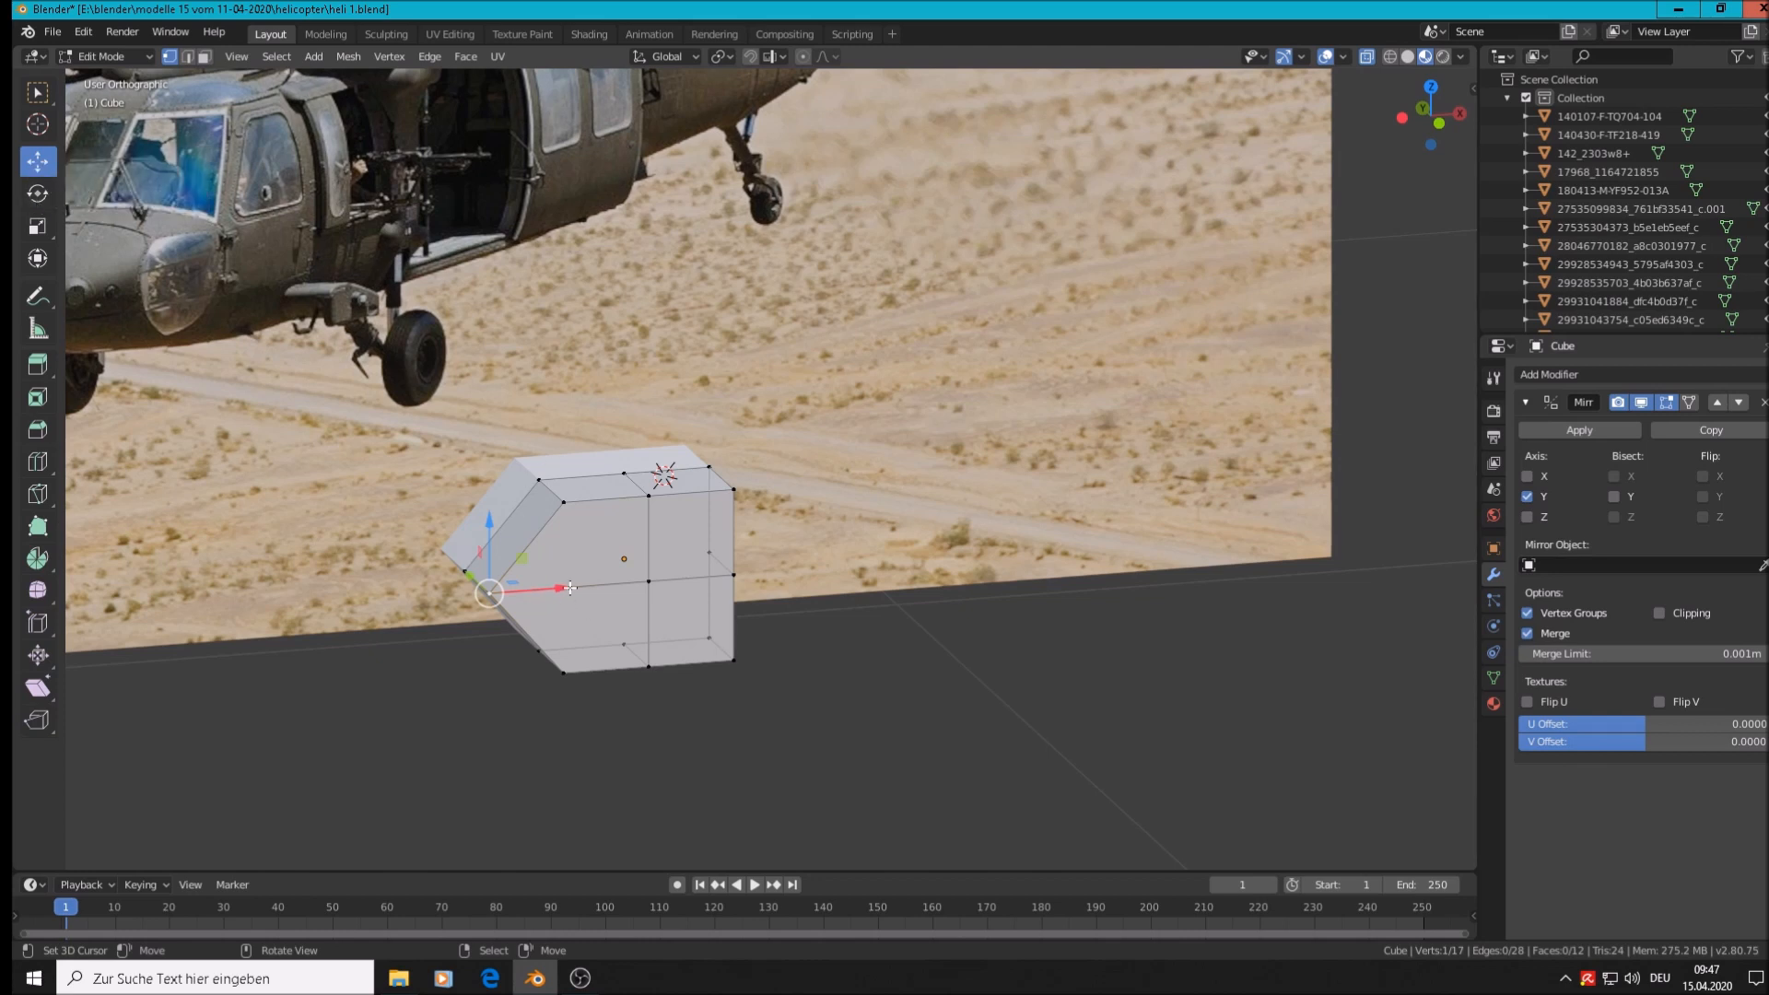
drag(570, 588, 614, 576)
middle_drag(614, 576, 715, 621)
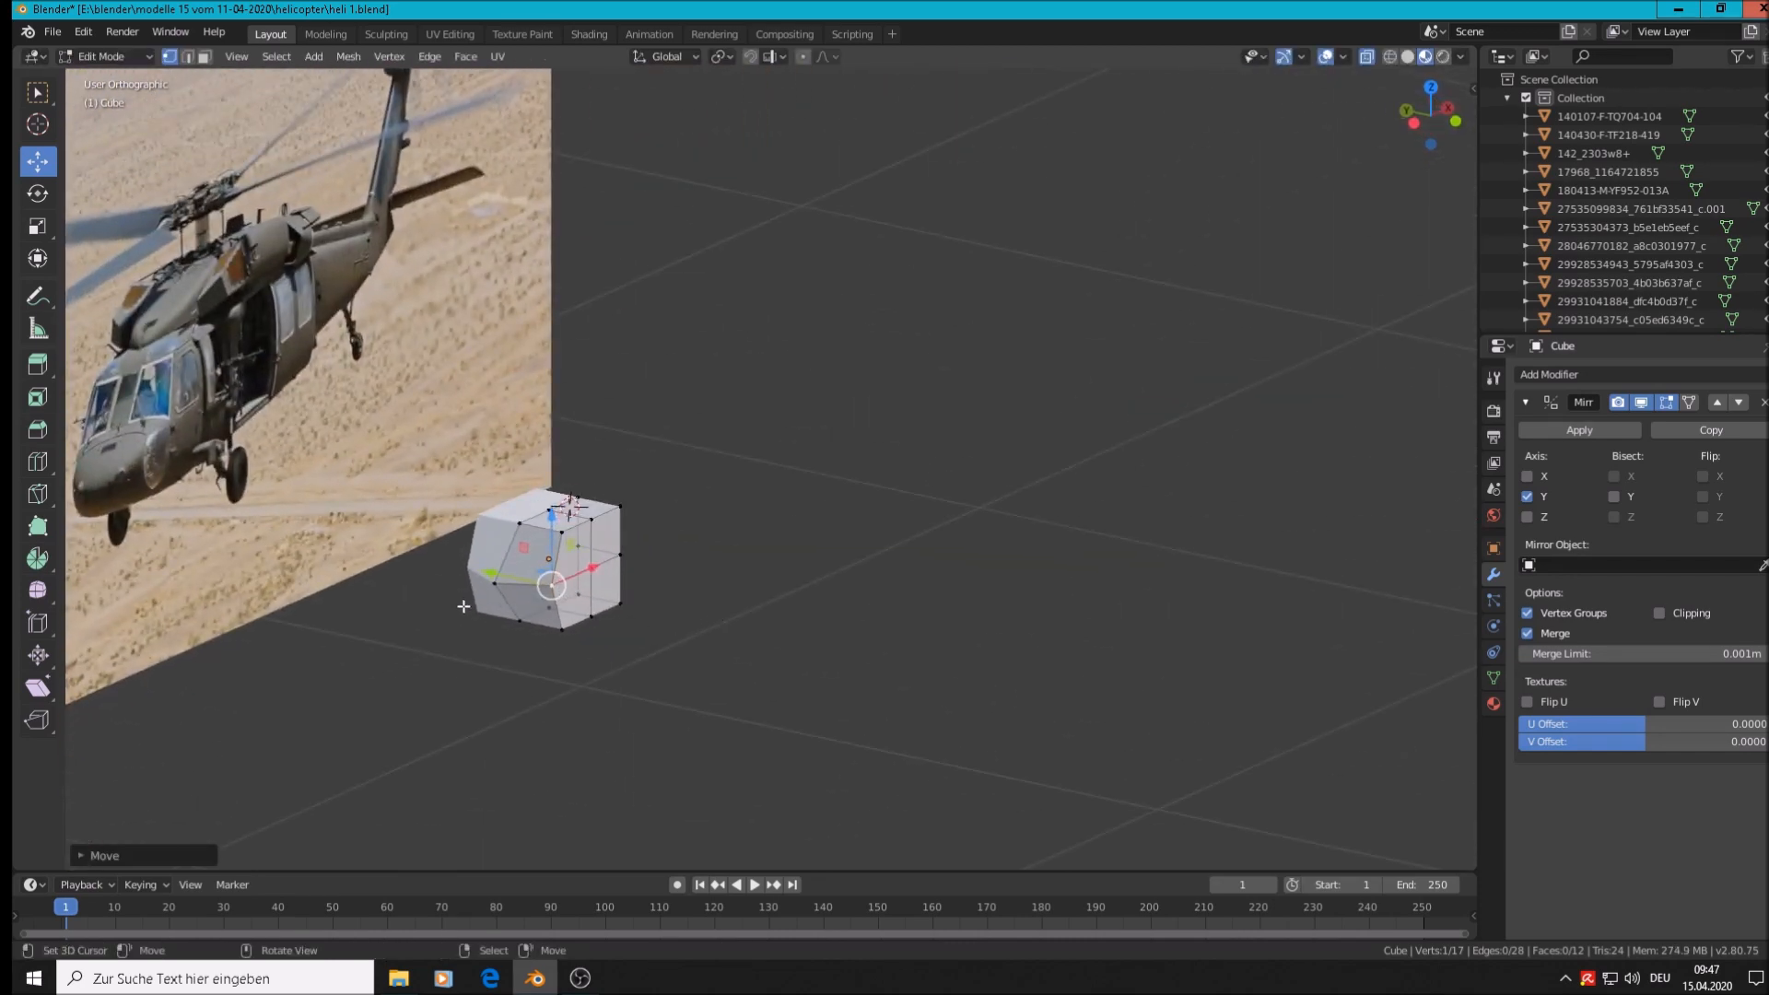
scroll(464, 607, up, 6)
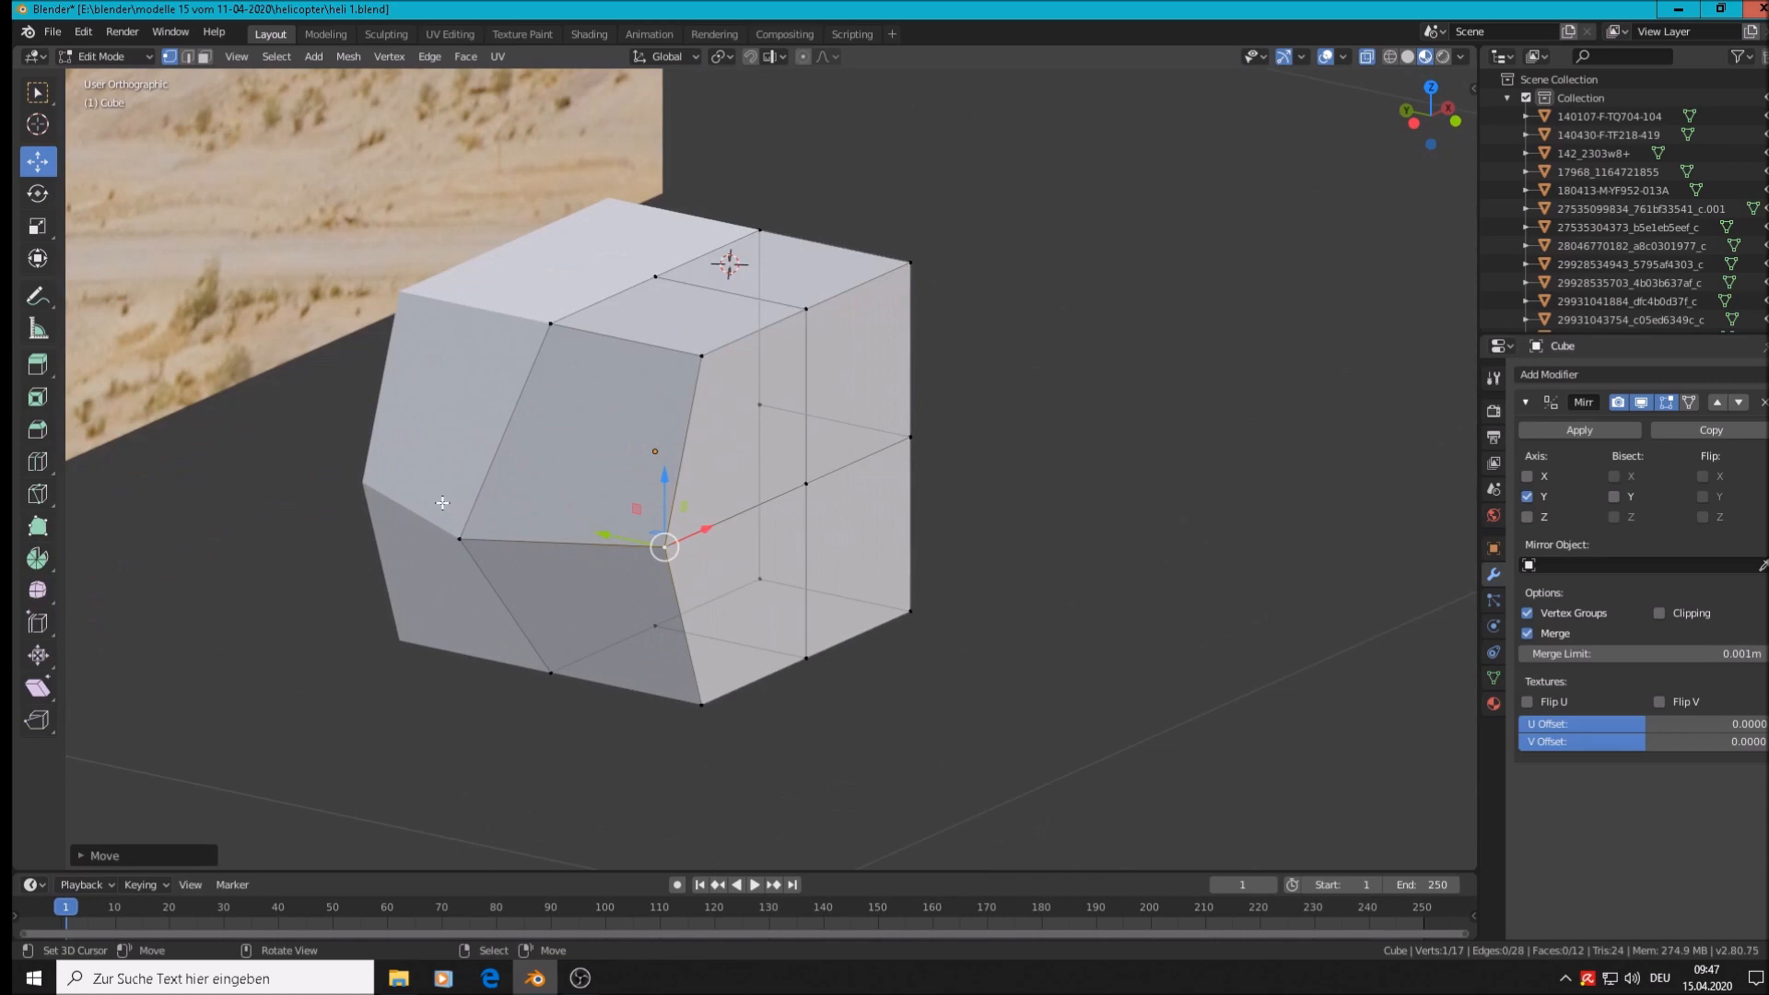
middle_drag(758, 526, 563, 598)
scroll(563, 598, down, 3)
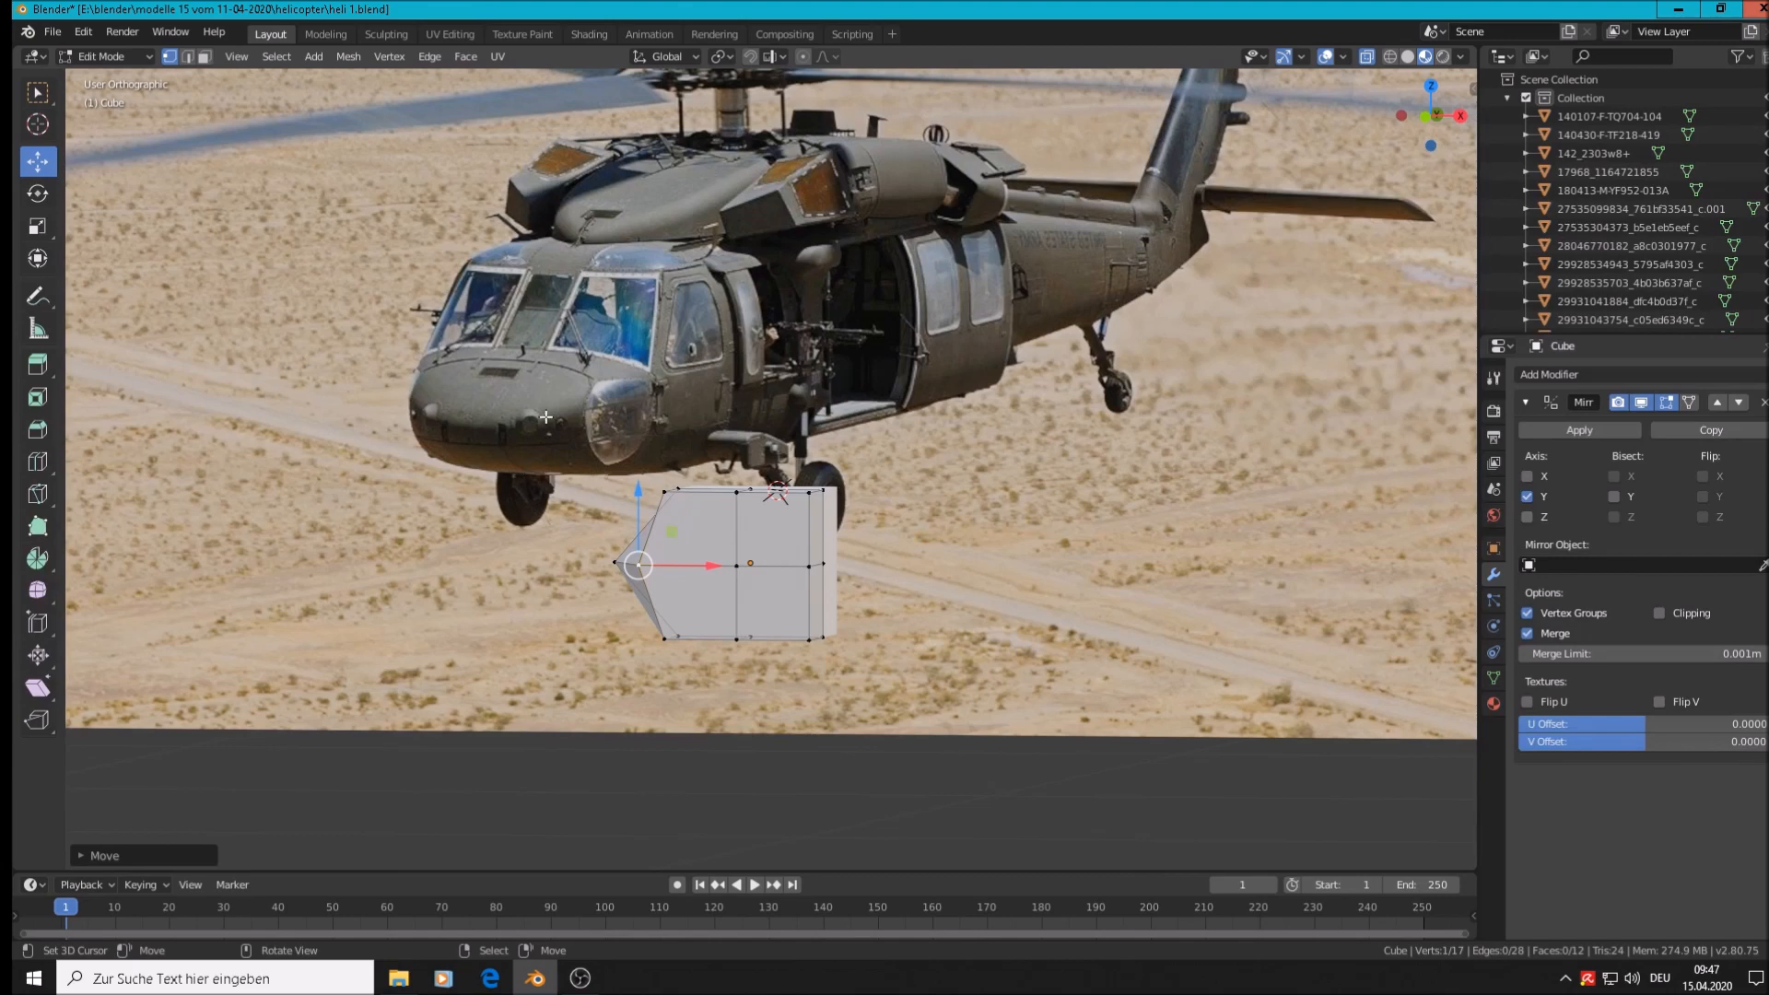
scroll(575, 488, down, 6)
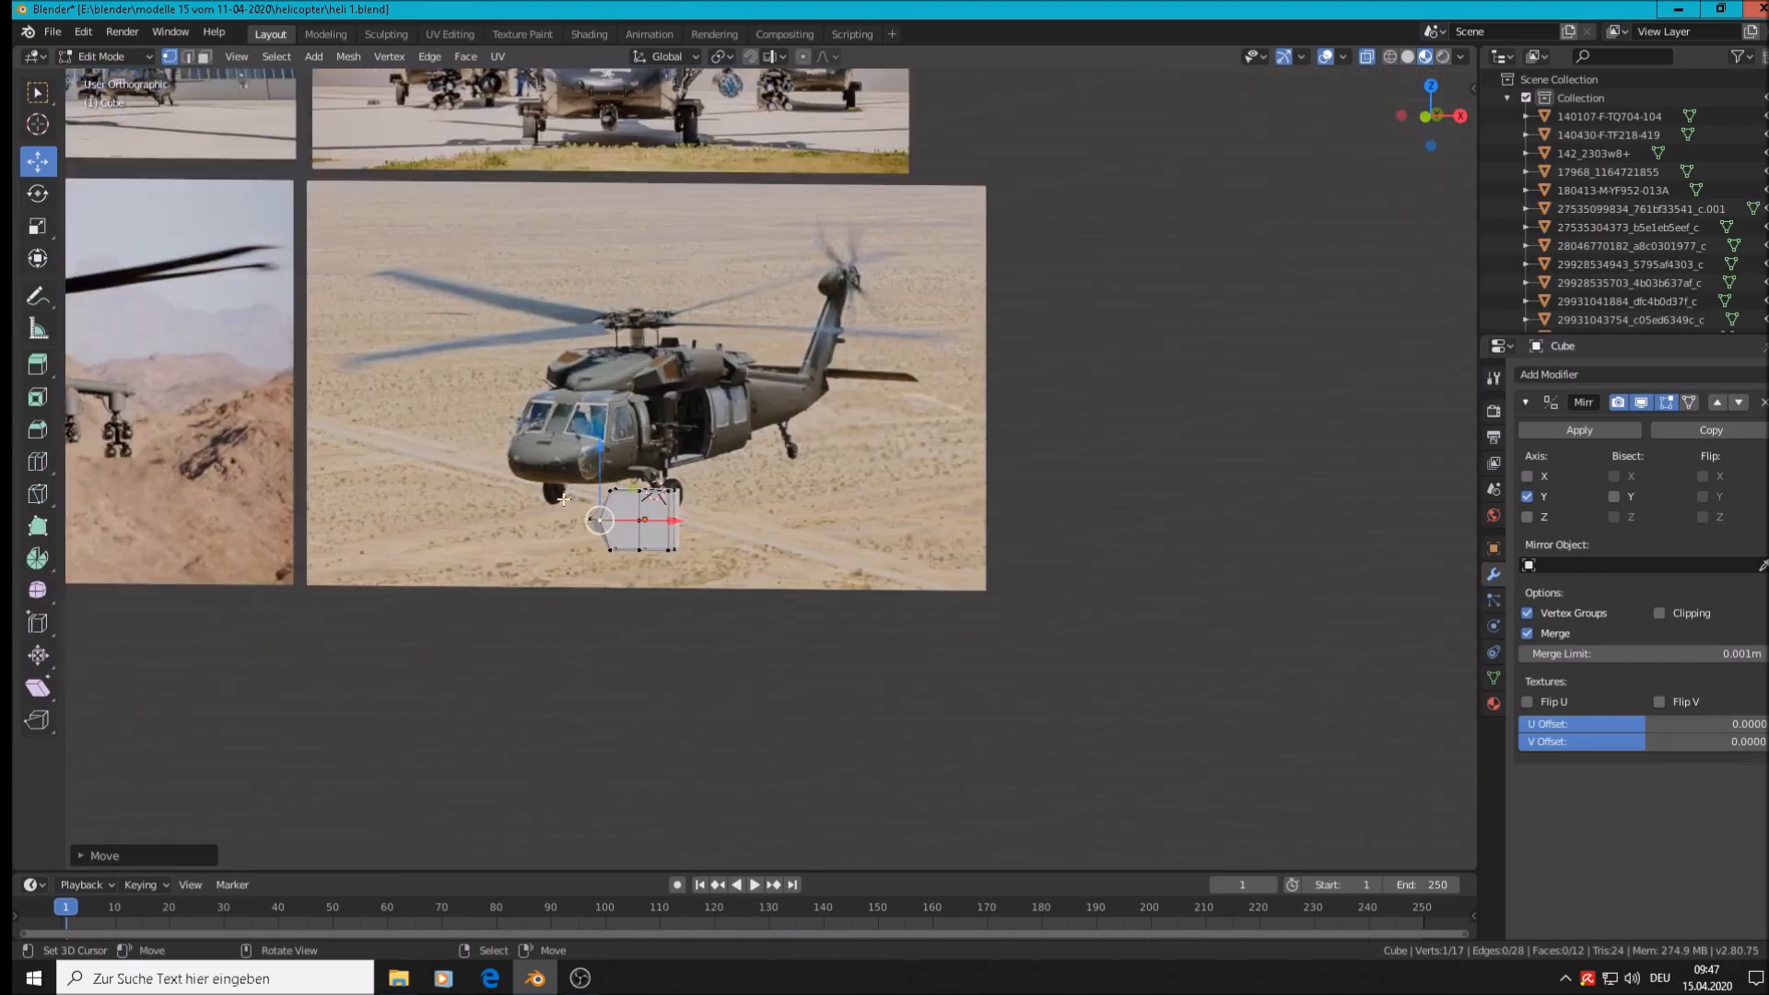
scroll(543, 590, down, 3)
shift+middle_drag(497, 617, 1423, 148)
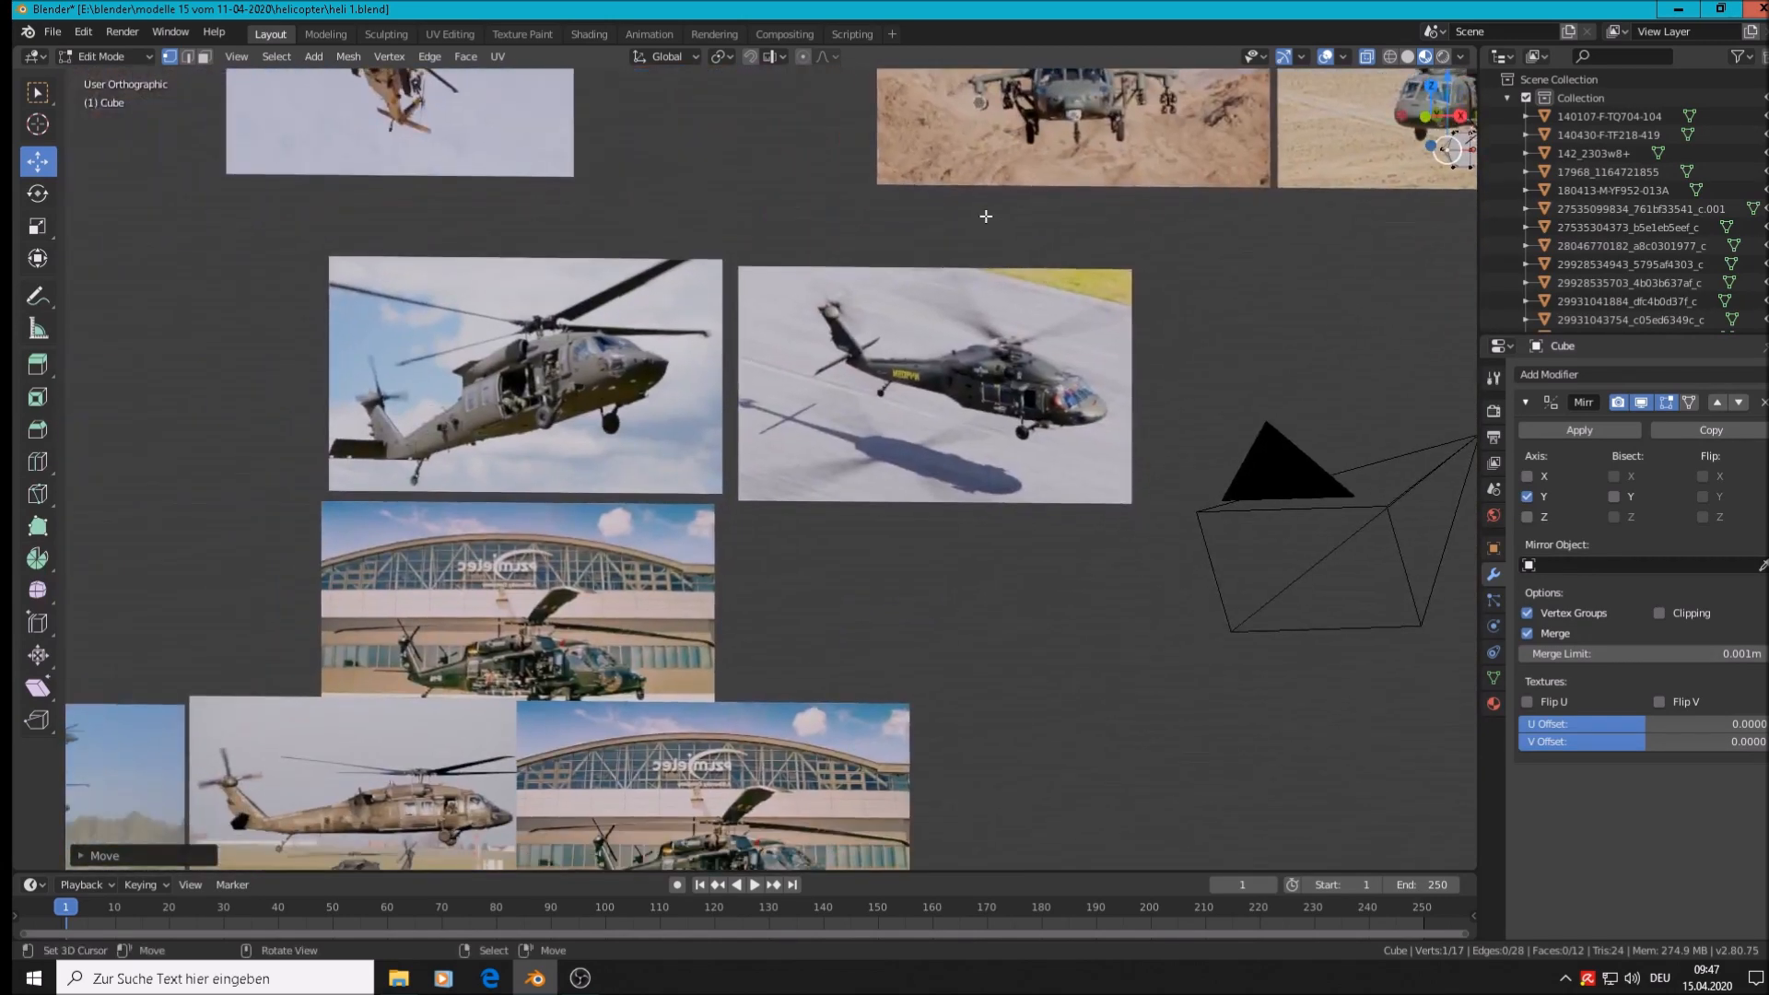
scroll(676, 318, up, 4)
scroll(670, 327, down, 5)
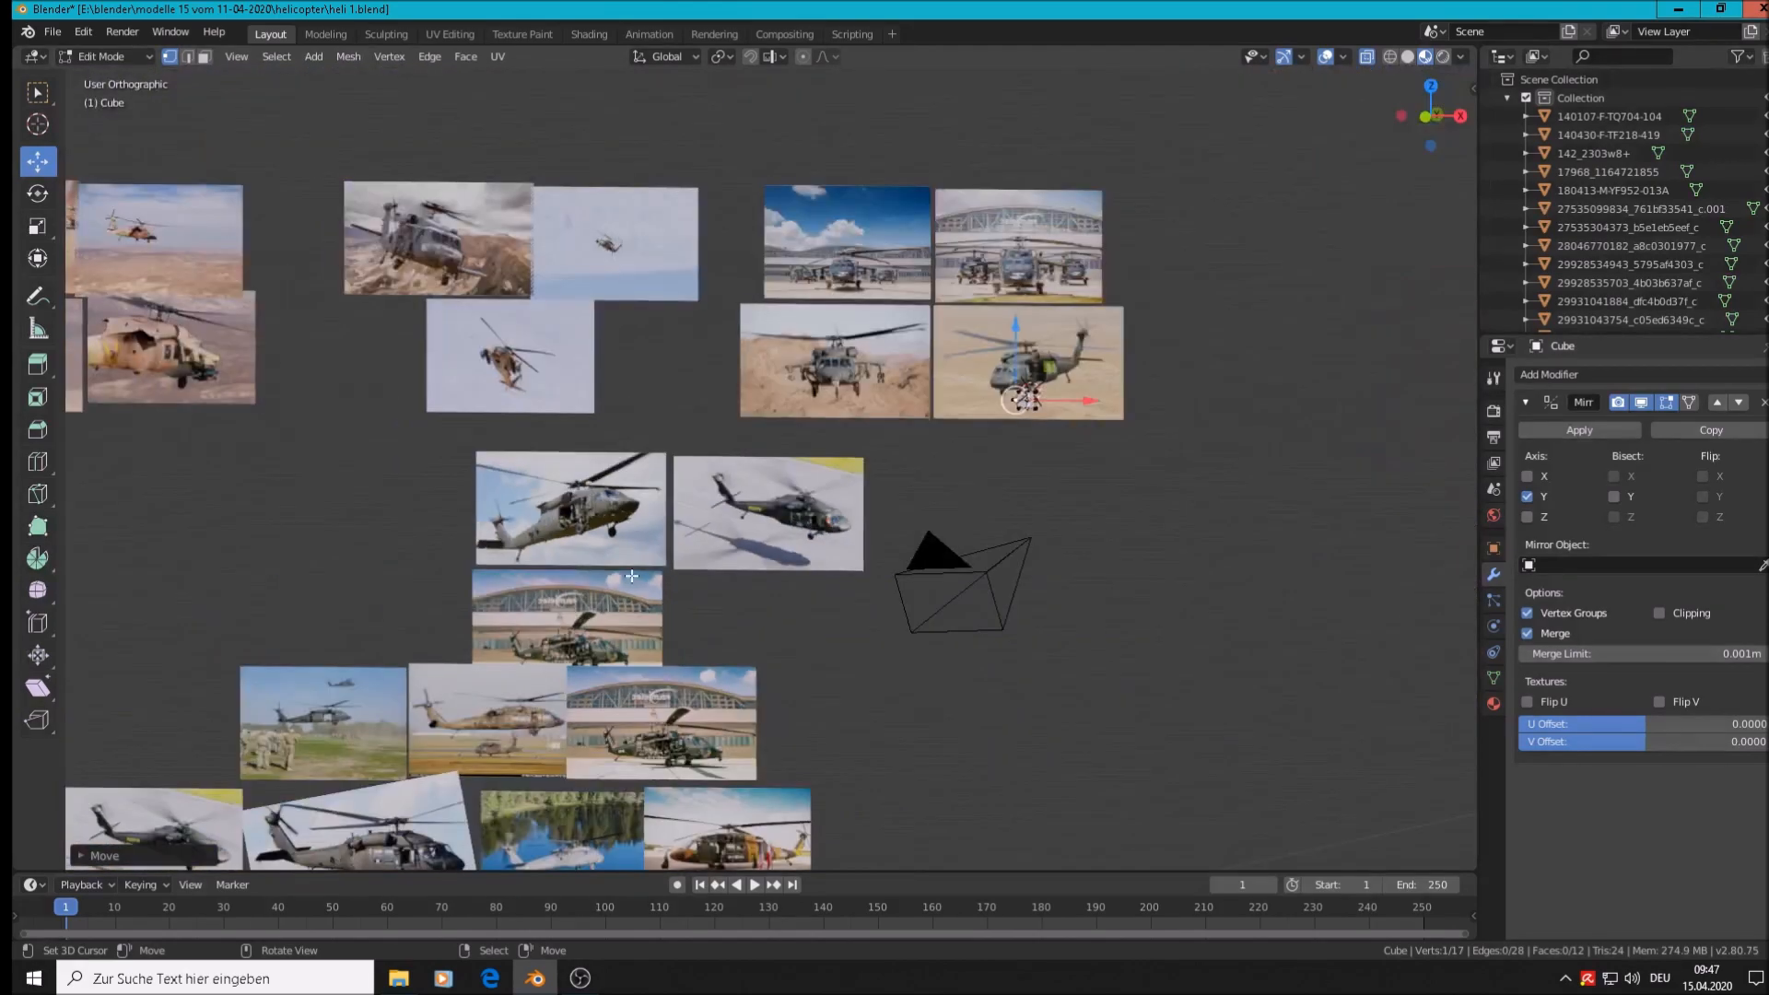
shift+middle_drag(657, 738, 906, 425)
scroll(906, 425, up, 8)
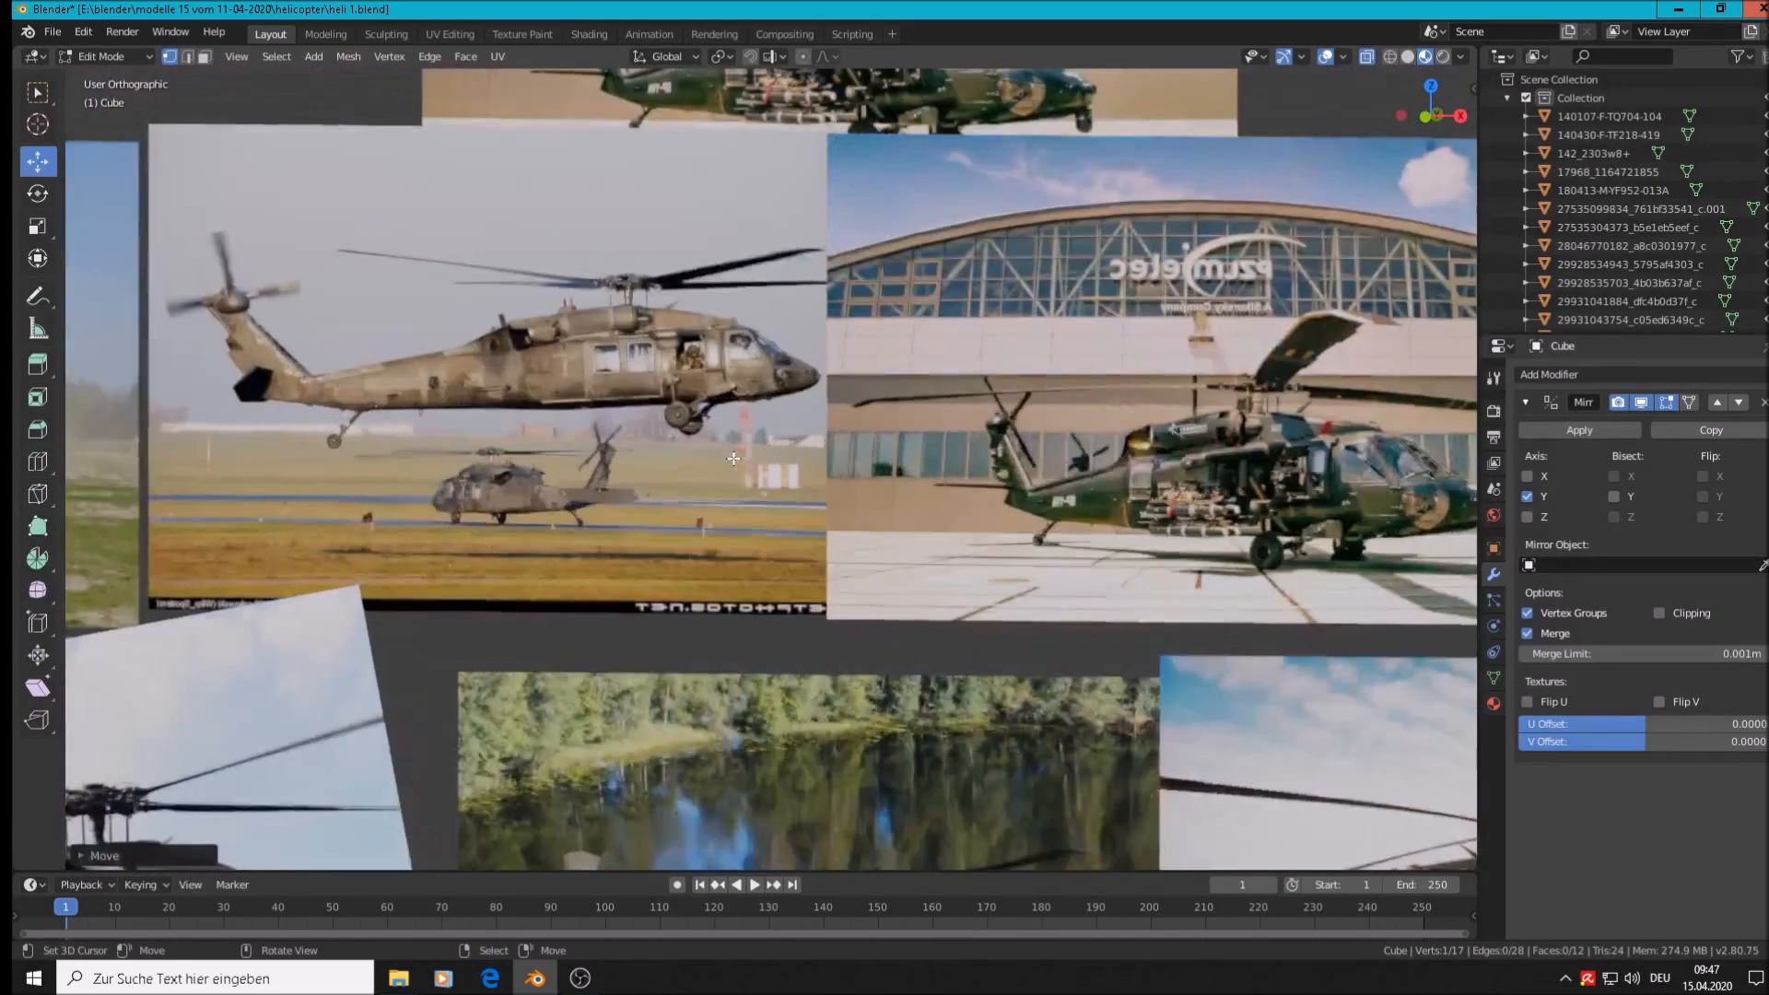
scroll(875, 338, up, 1)
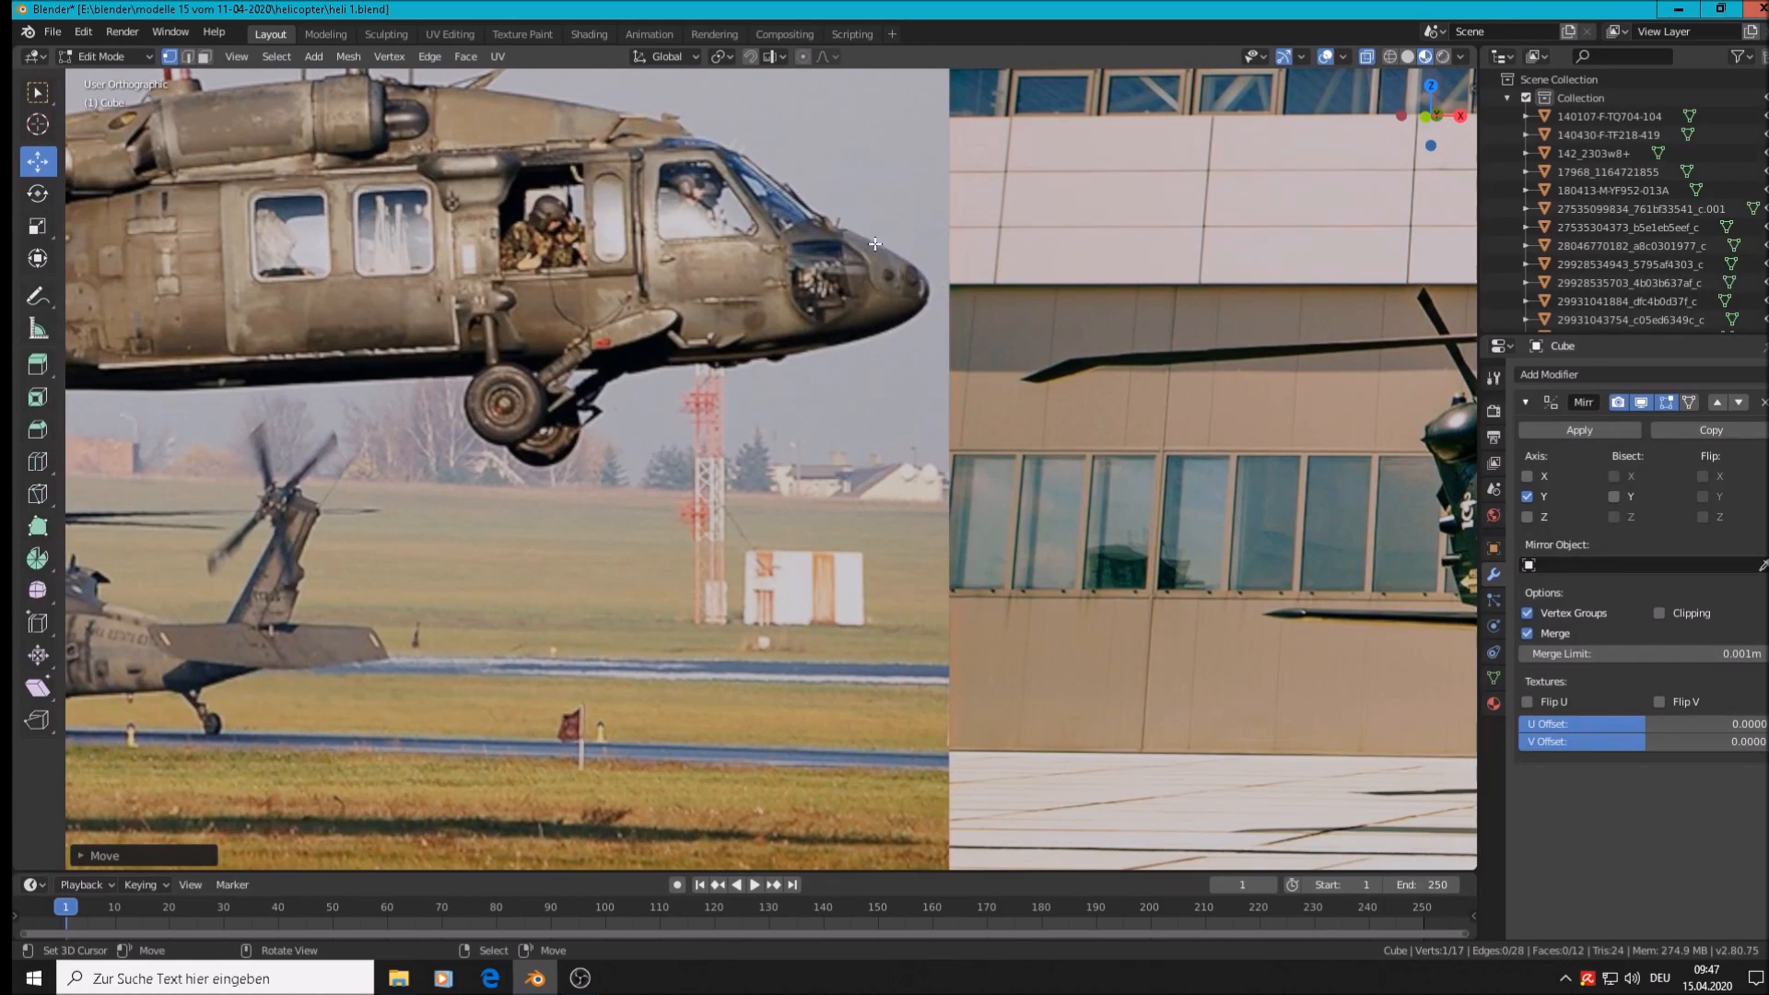
scroll(880, 362, down, 6)
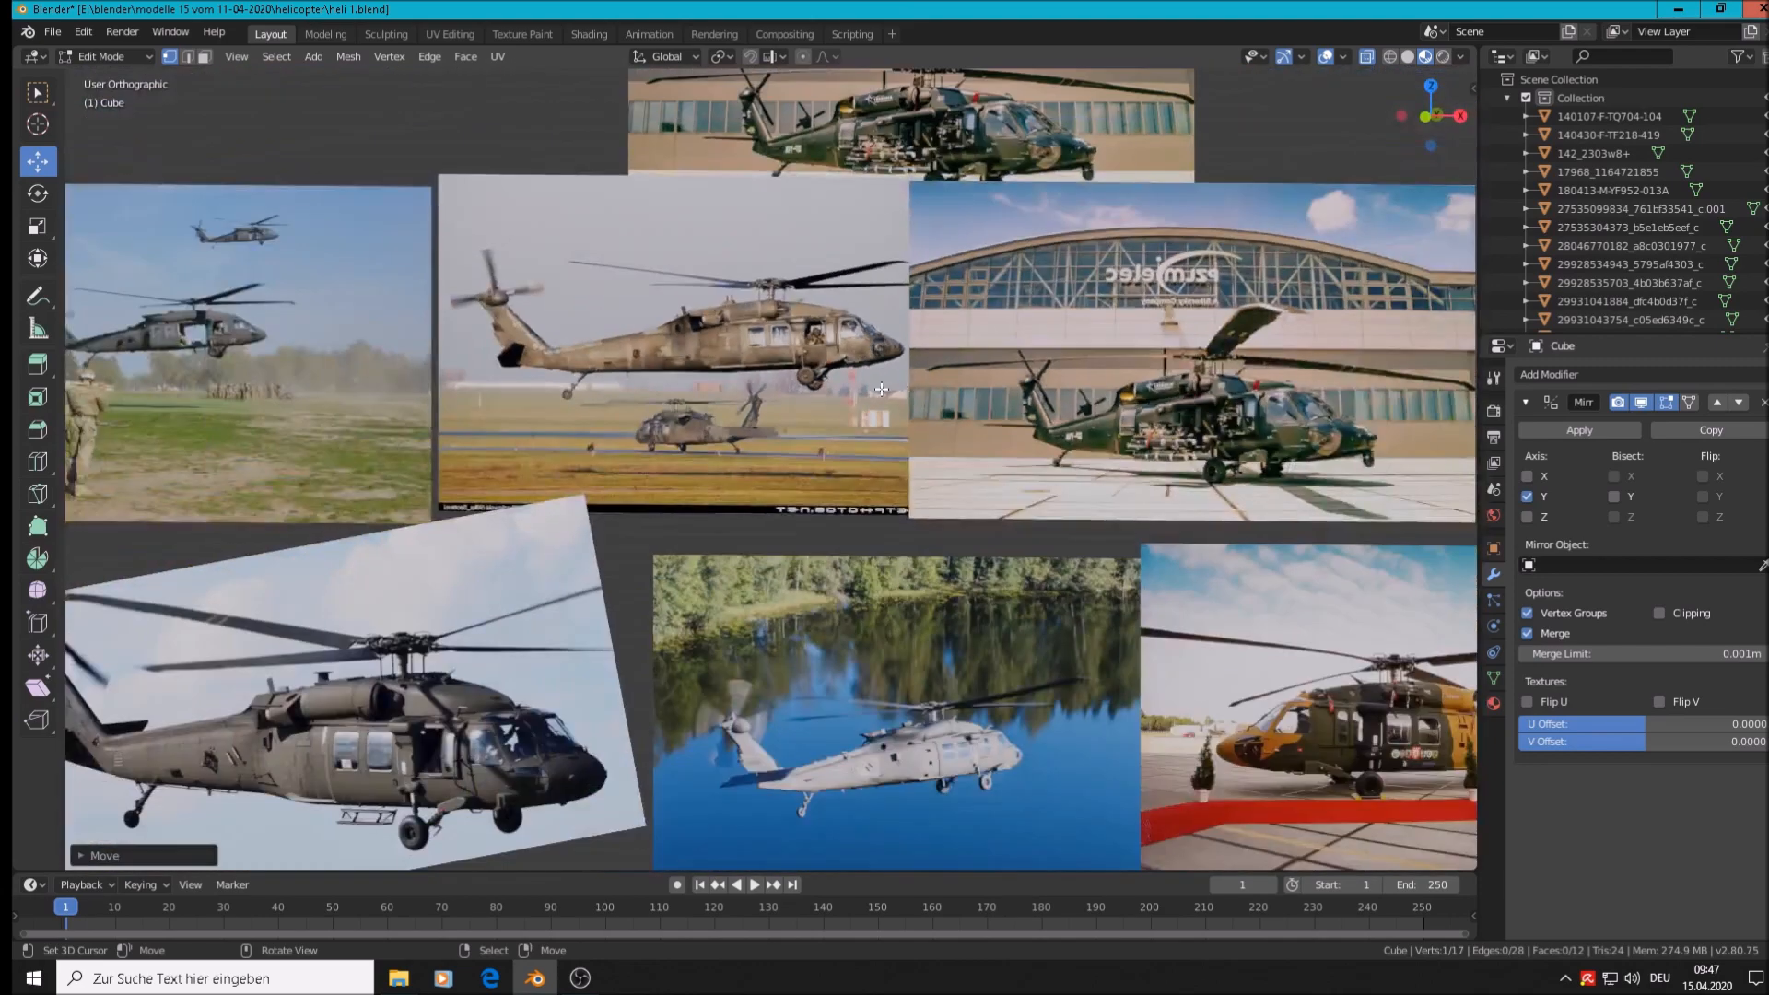
scroll(882, 384, down, 8)
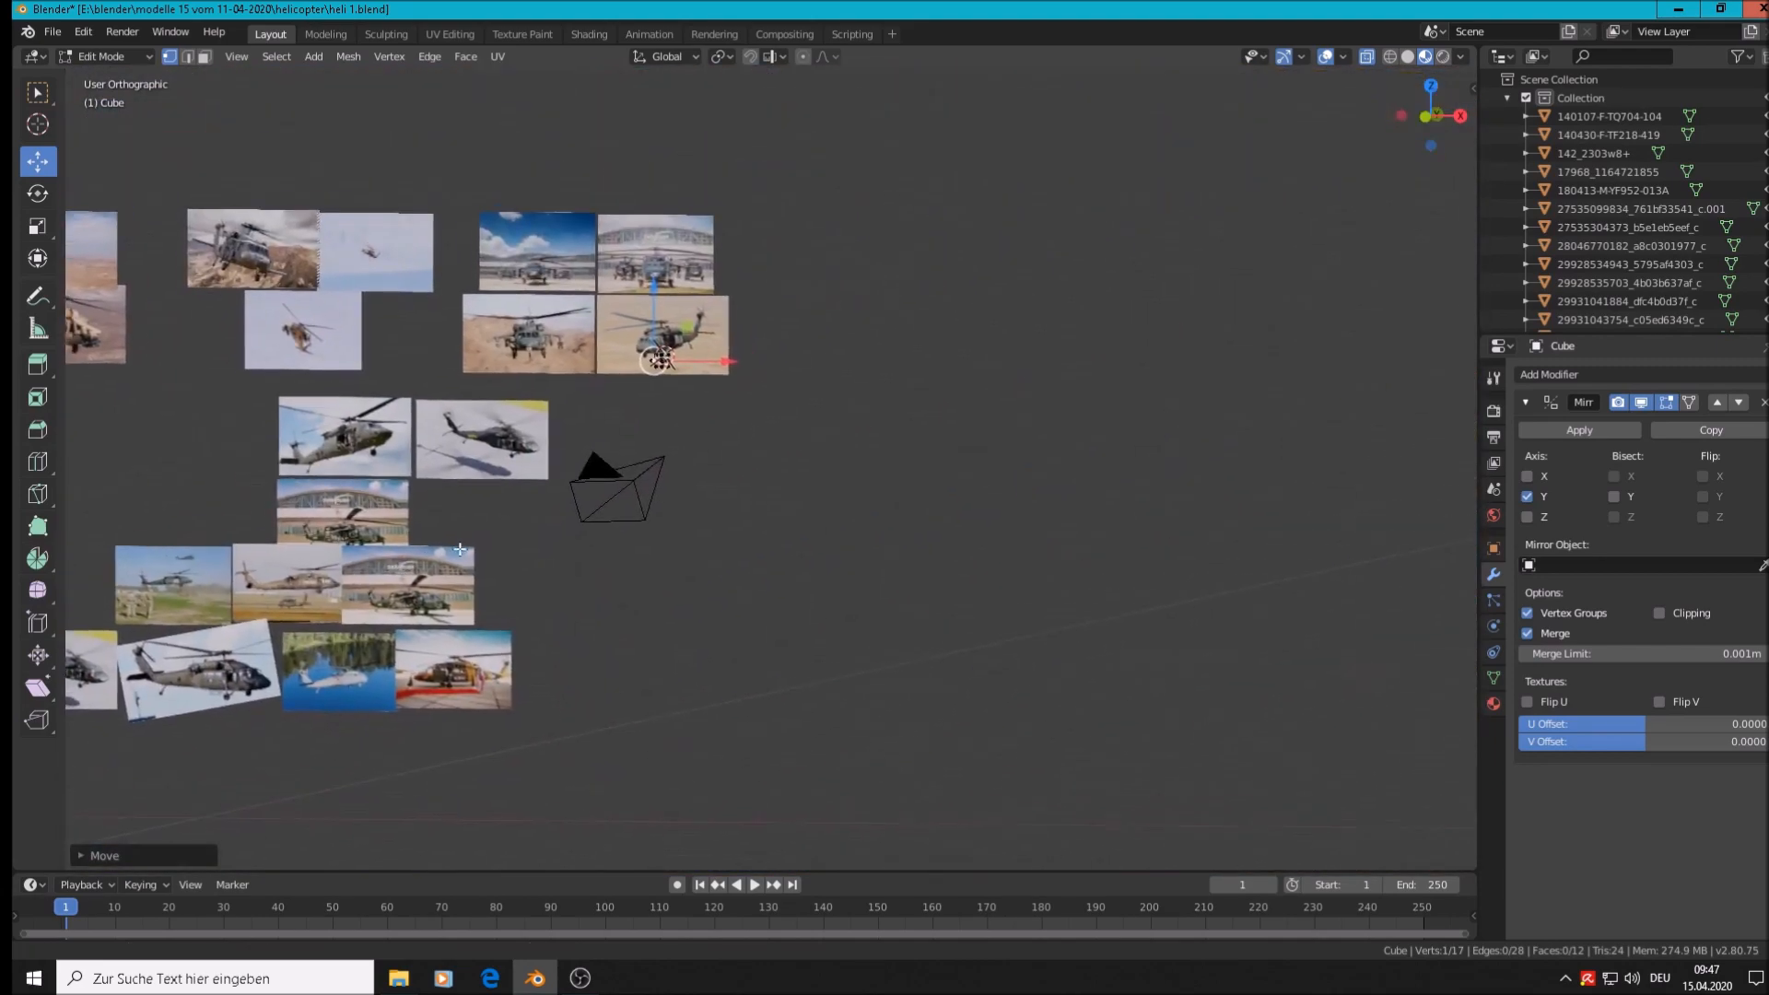
scroll(649, 368, up, 10)
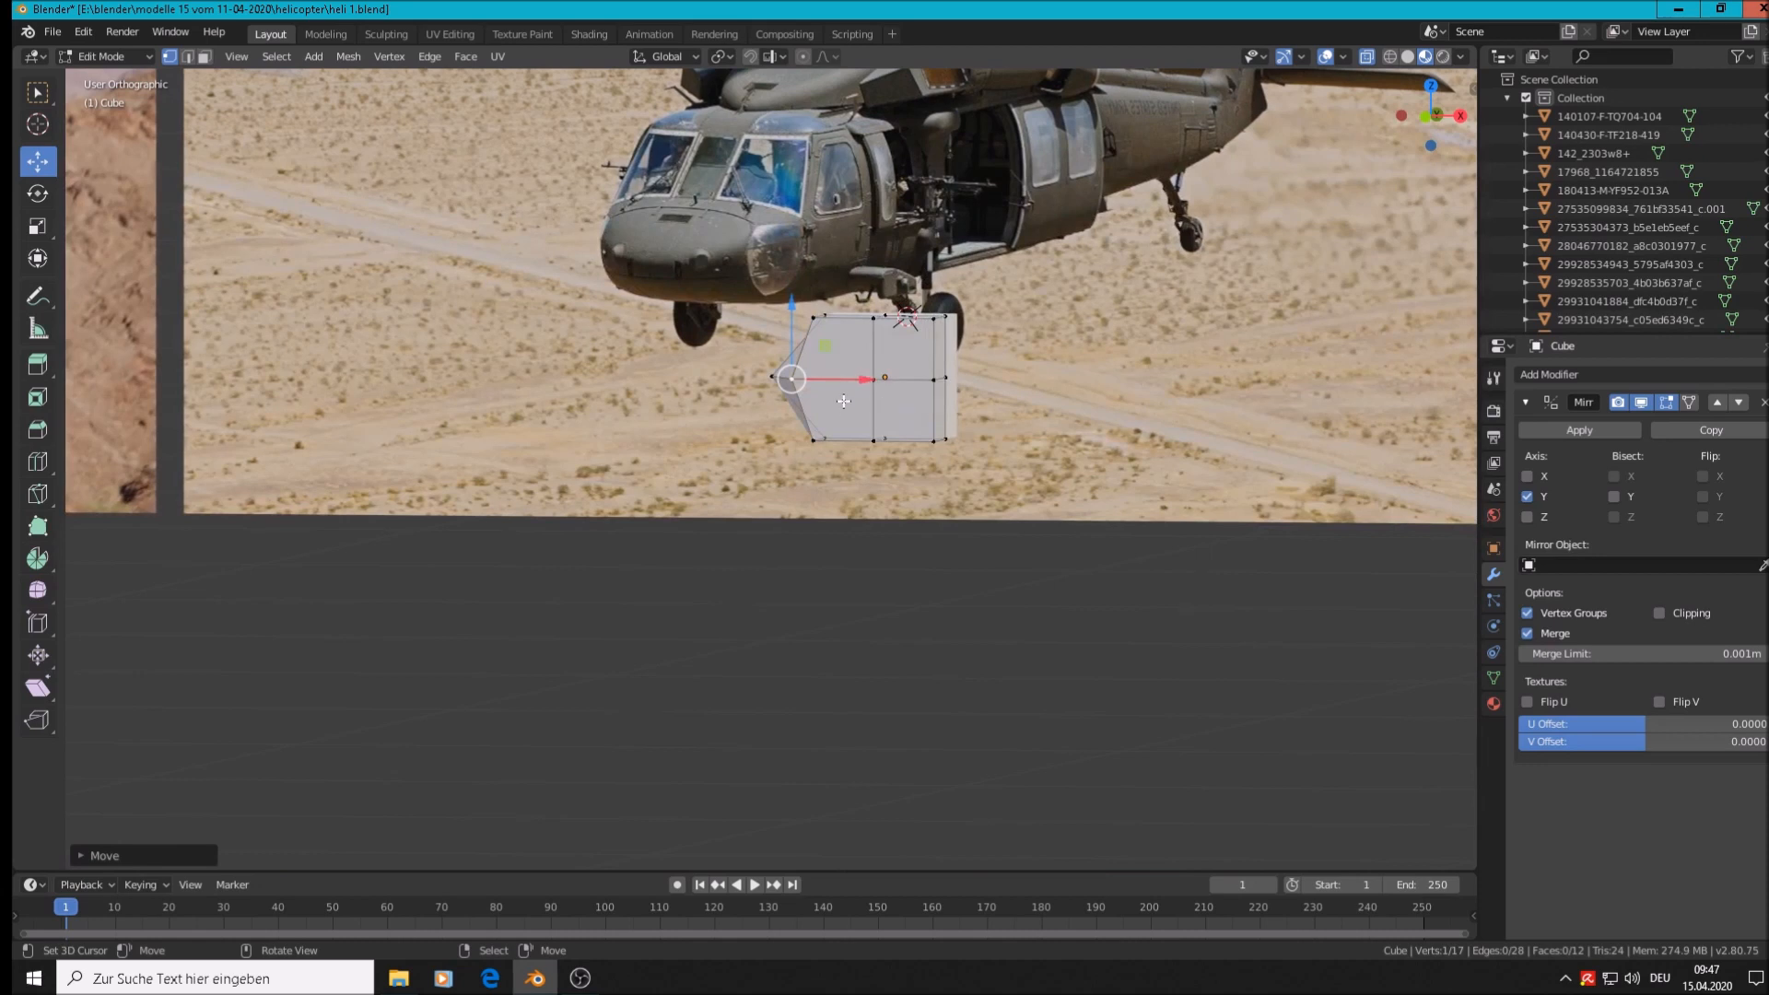
Select the horizontal middle edge loop and lower it slightly
alt+right_click(844, 381)
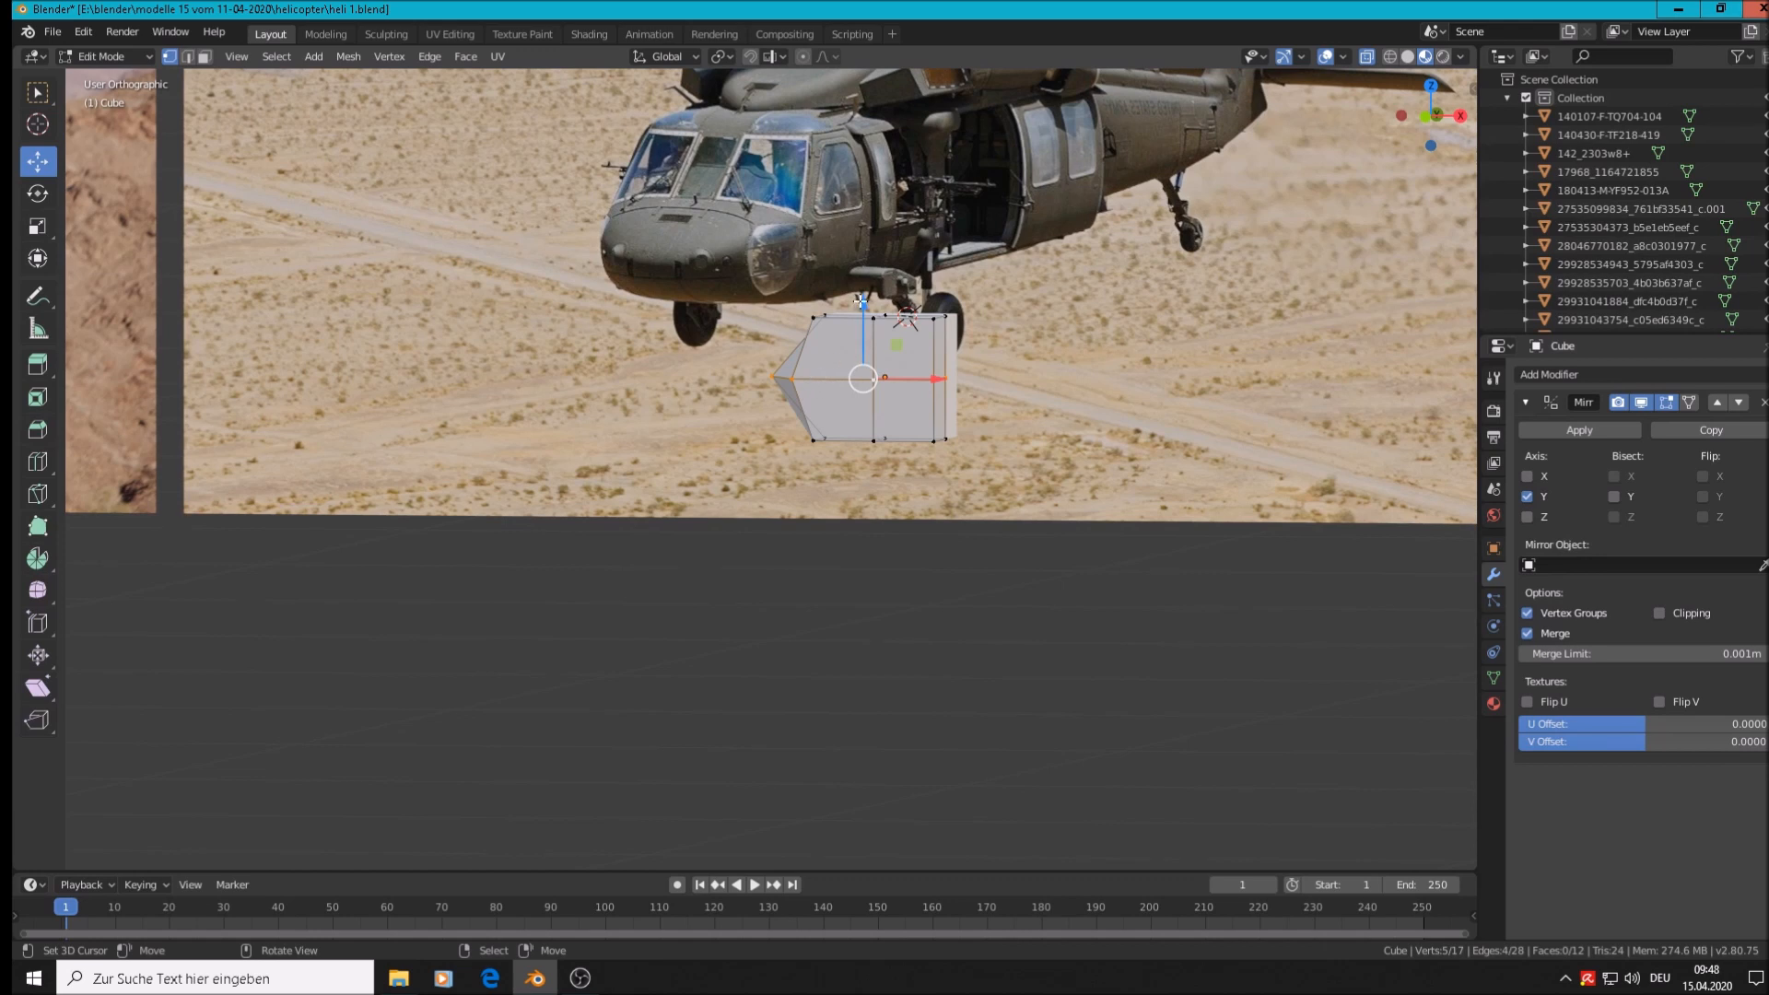
drag(862, 301, 861, 306)
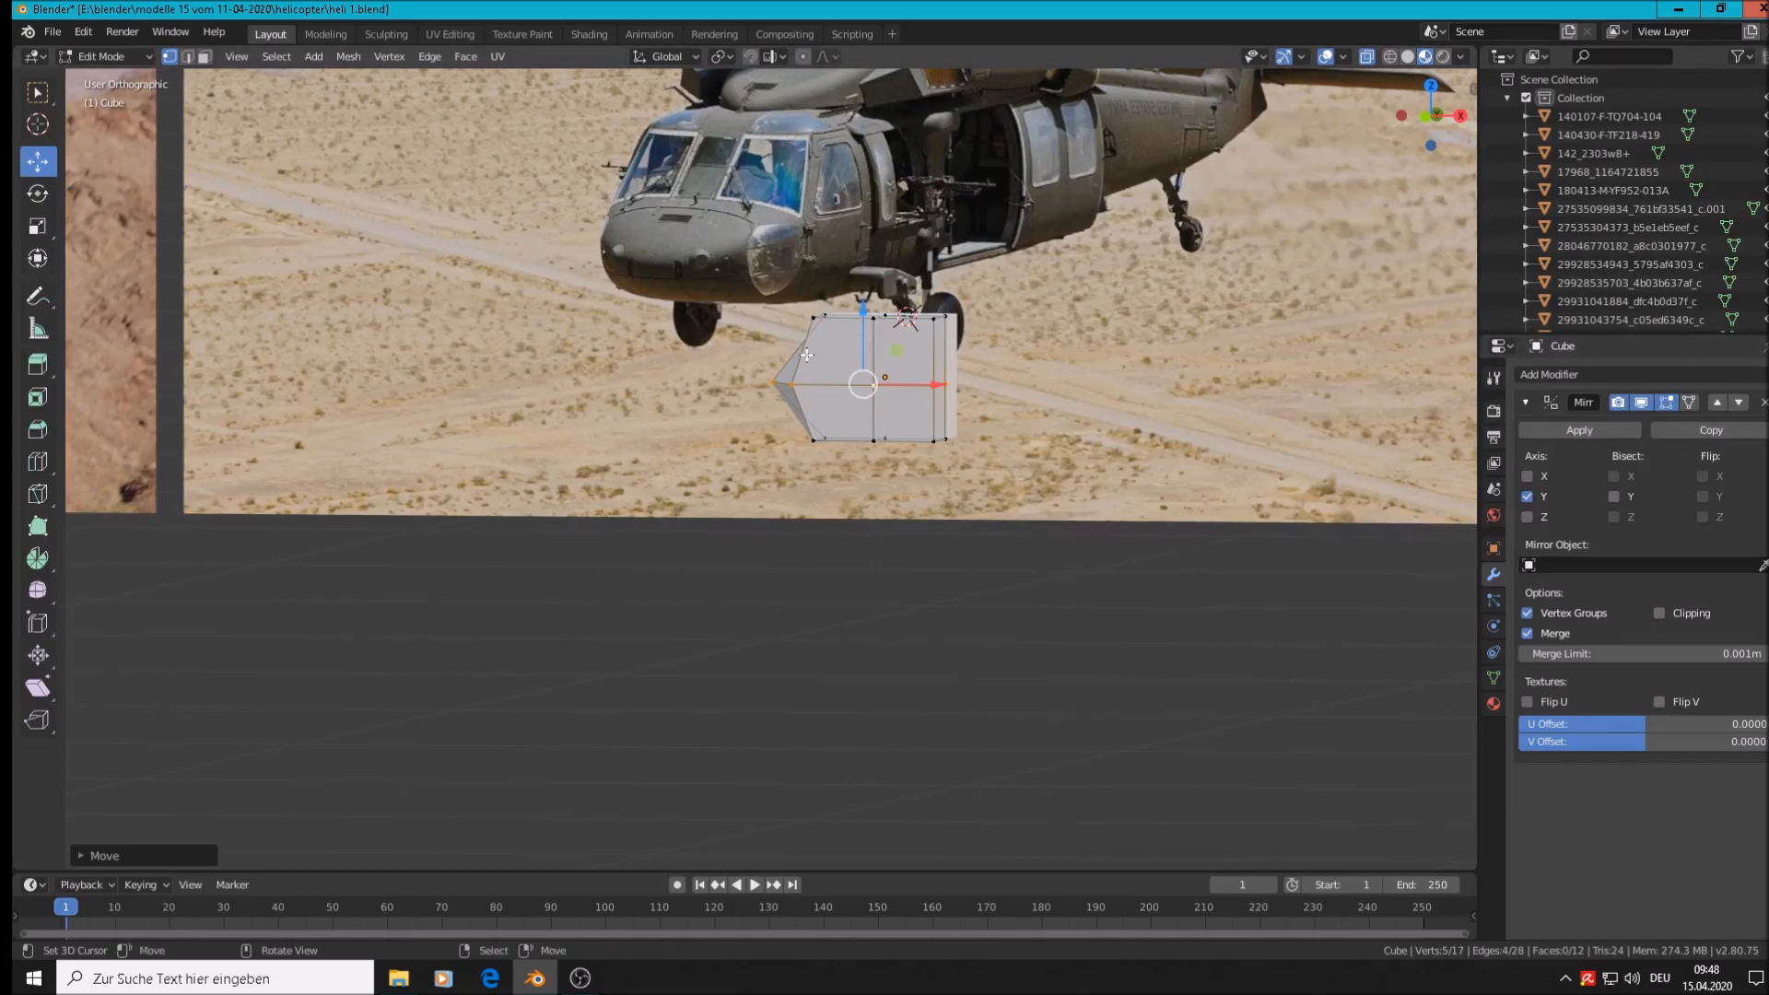
scroll(803, 355, up, 3)
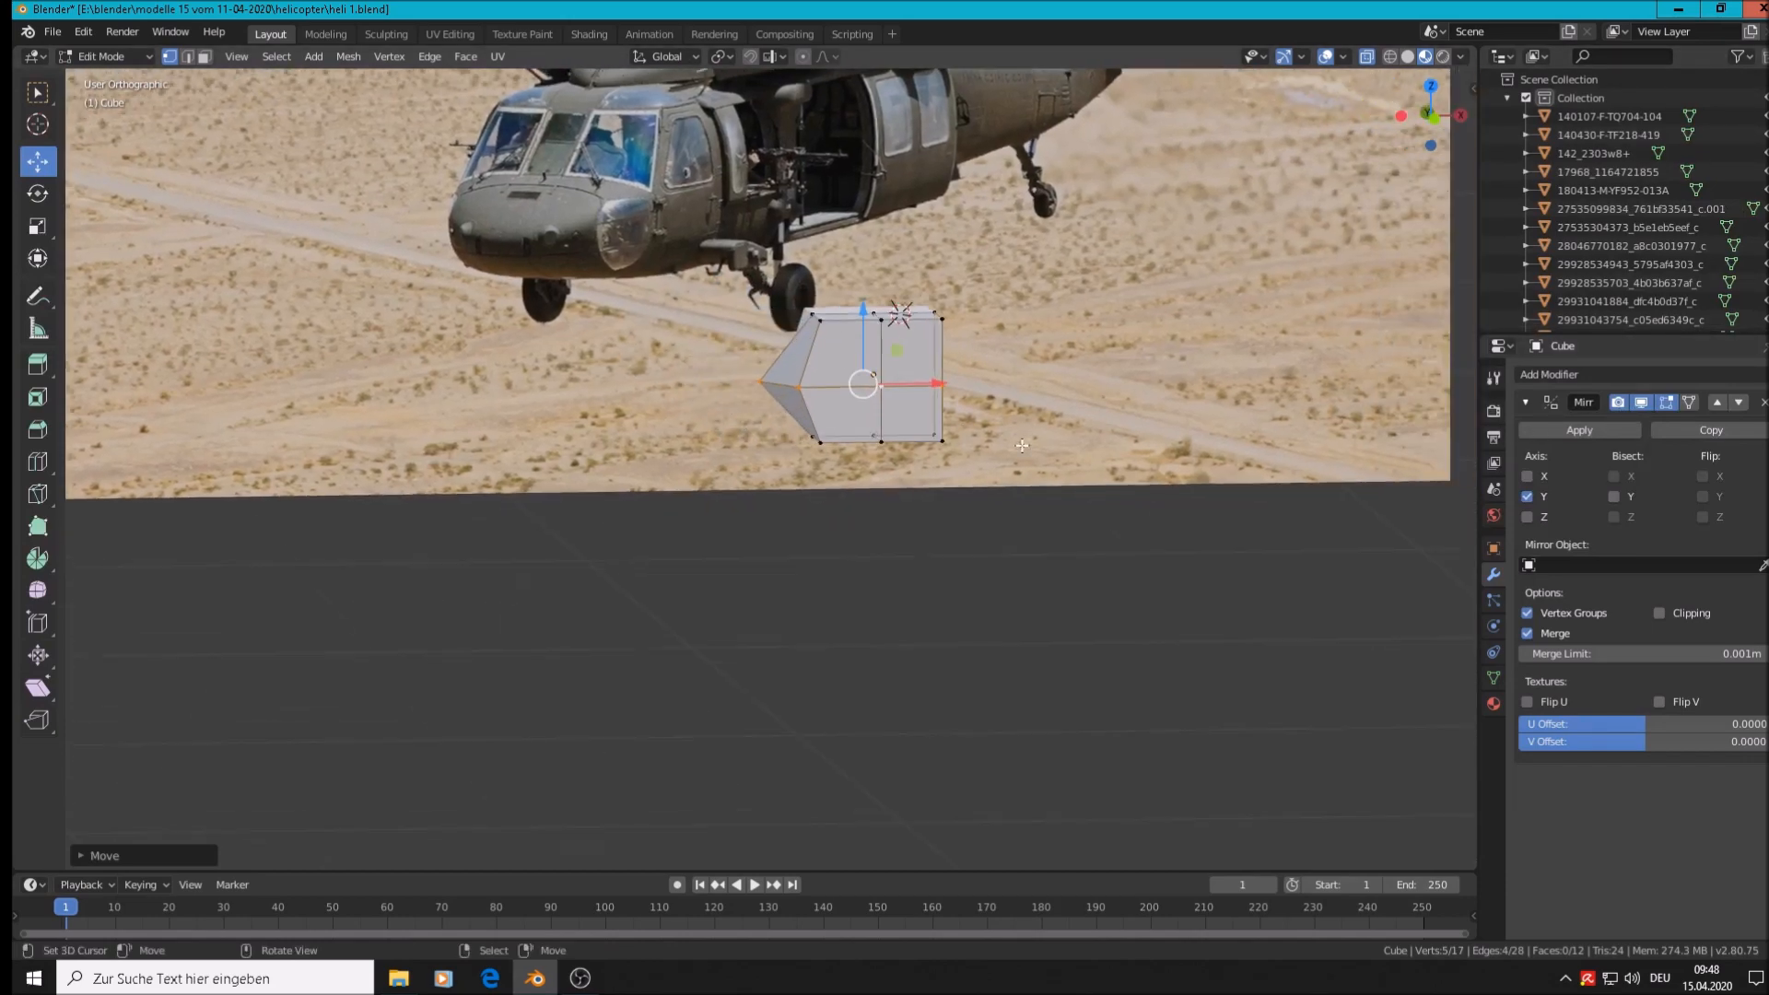
scroll(824, 356, up, 1)
Nudge the block's top-left and bottom-left corner vertices along X and Z
click(732, 214)
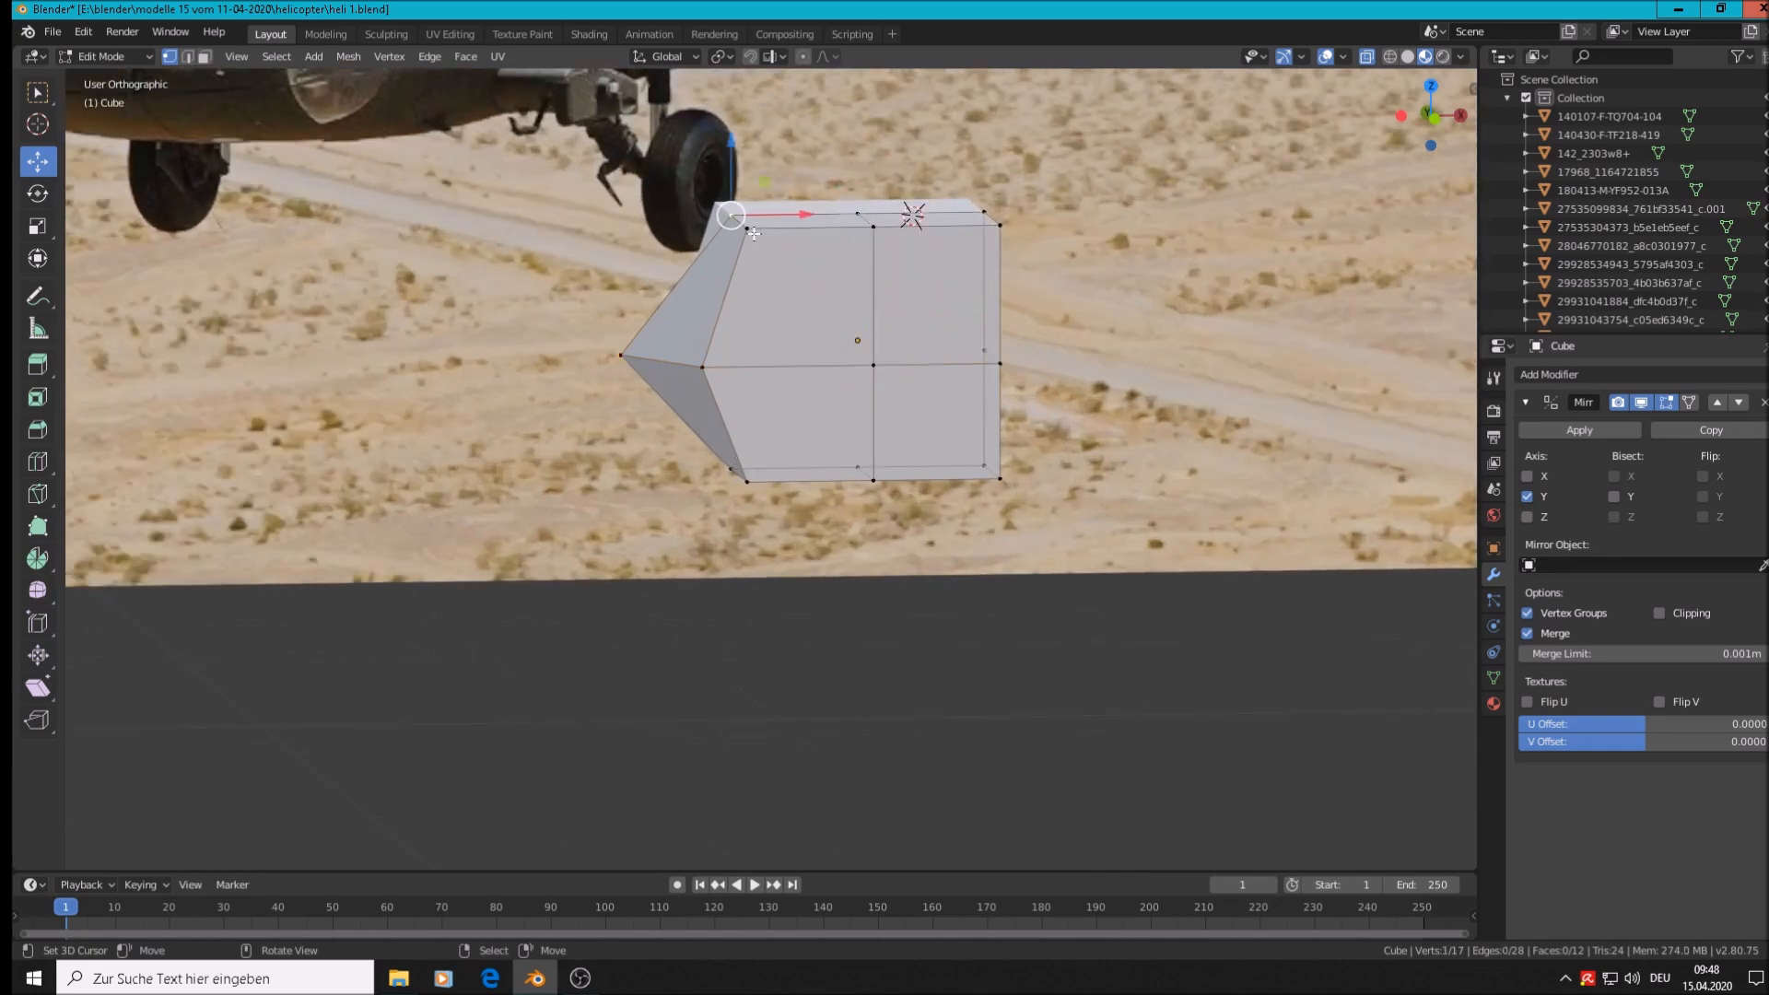
scroll(732, 330, down, 3)
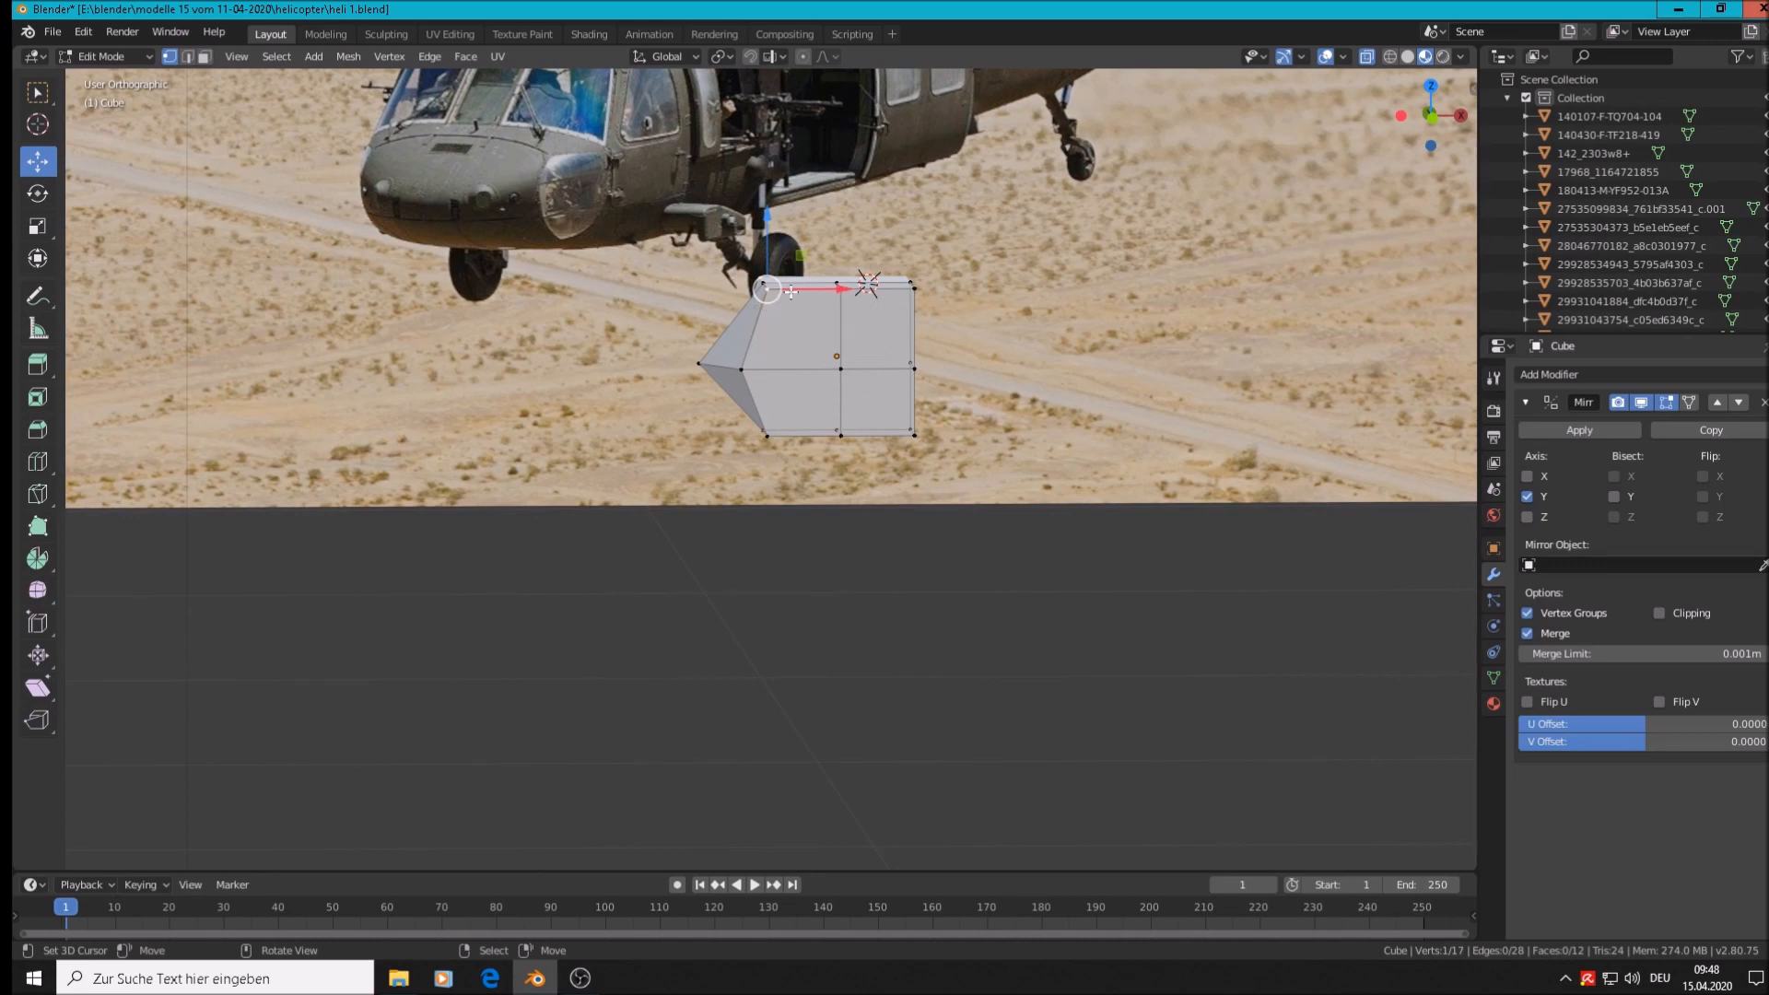
drag(841, 290, 848, 293)
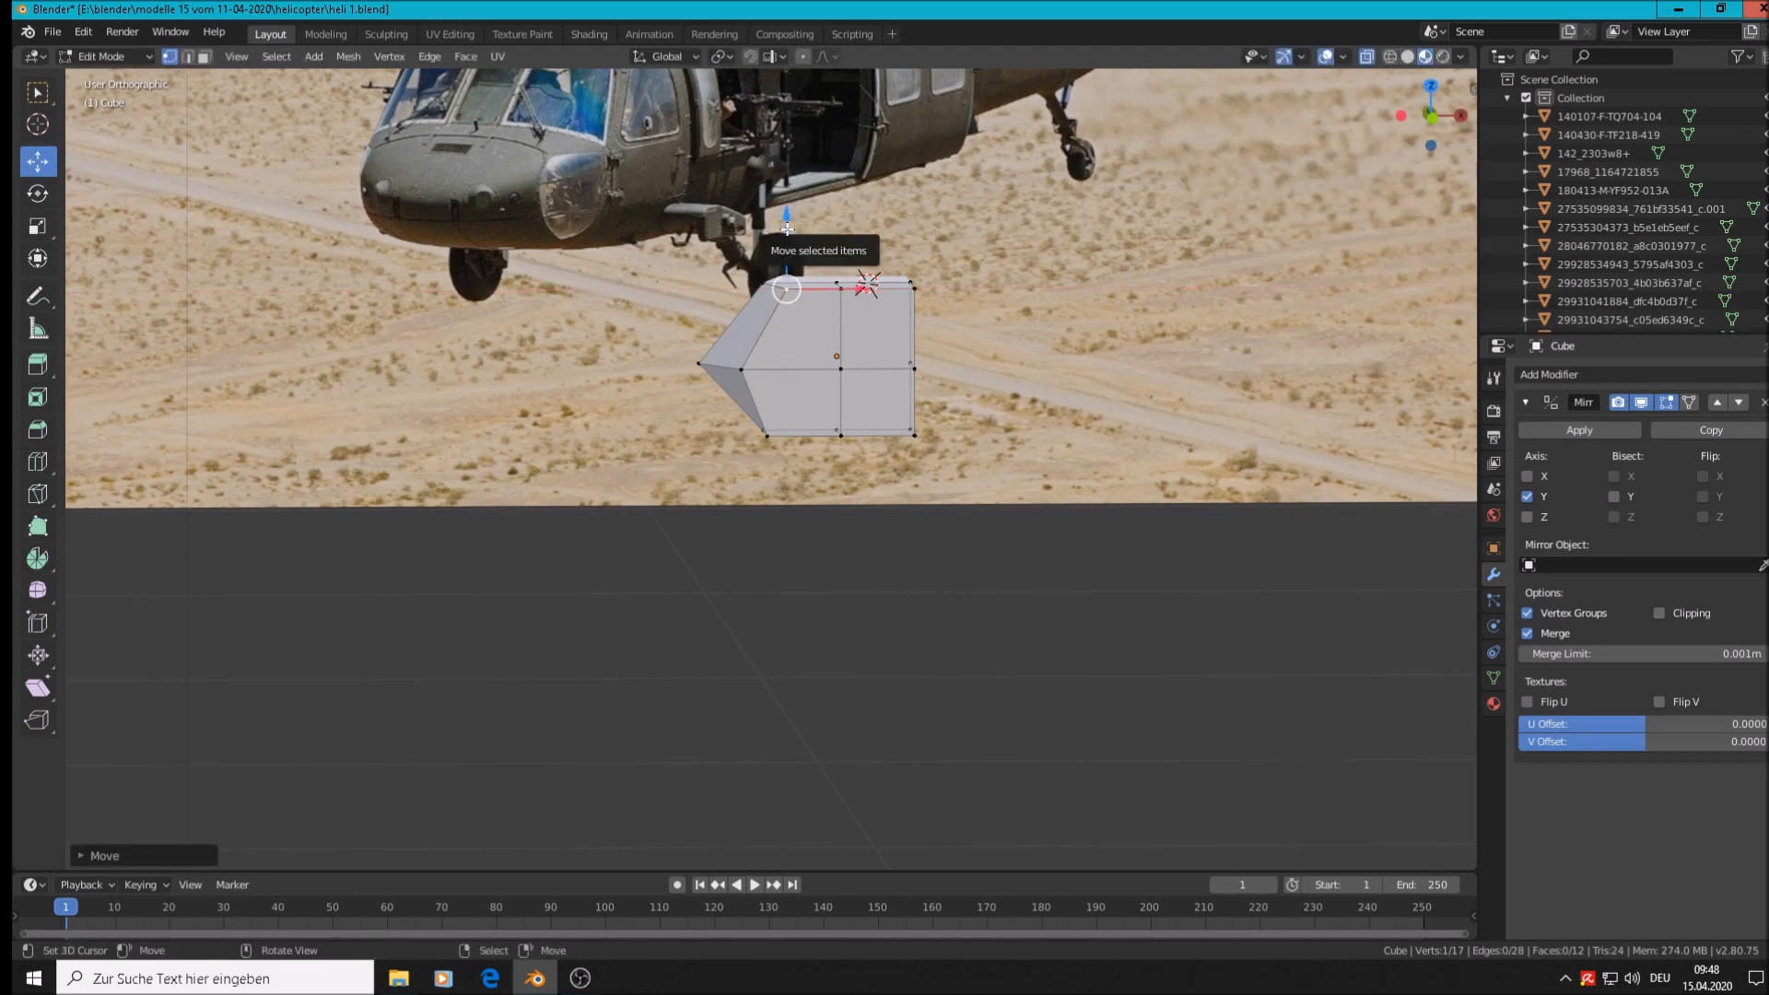
drag(787, 228, 787, 245)
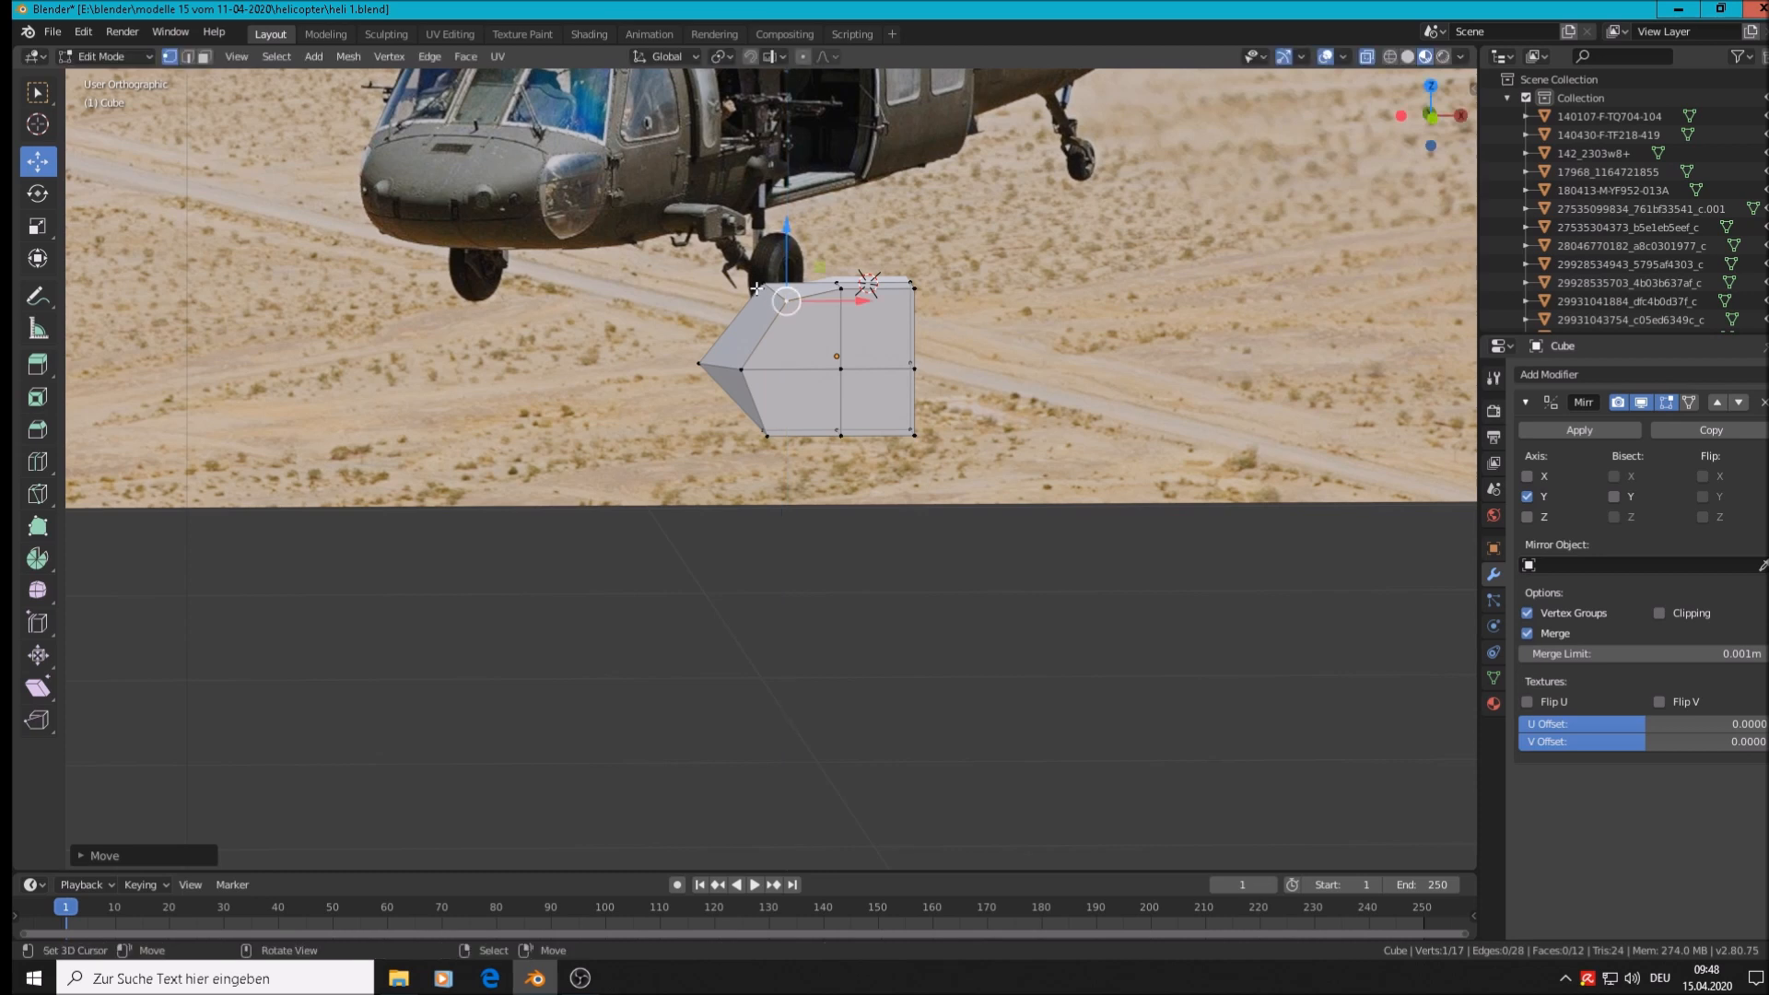
click(766, 435)
scroll(829, 507, up, 3)
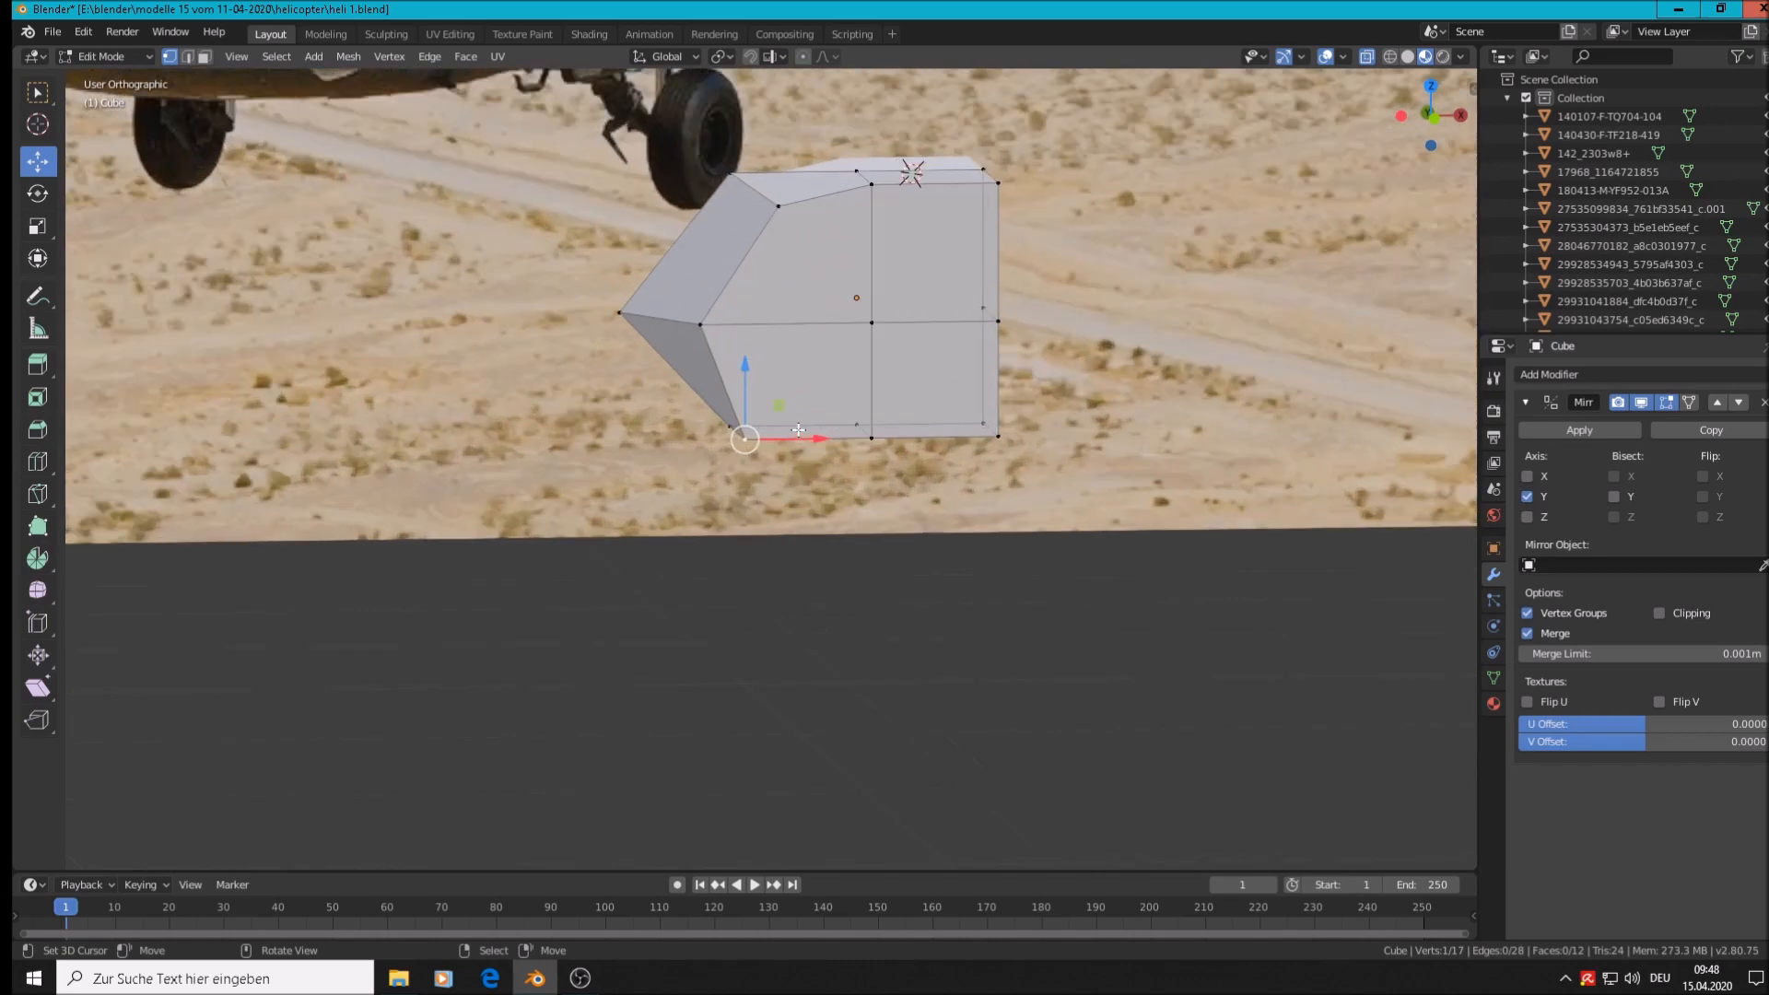
drag(798, 431, 857, 433)
drag(793, 372, 790, 364)
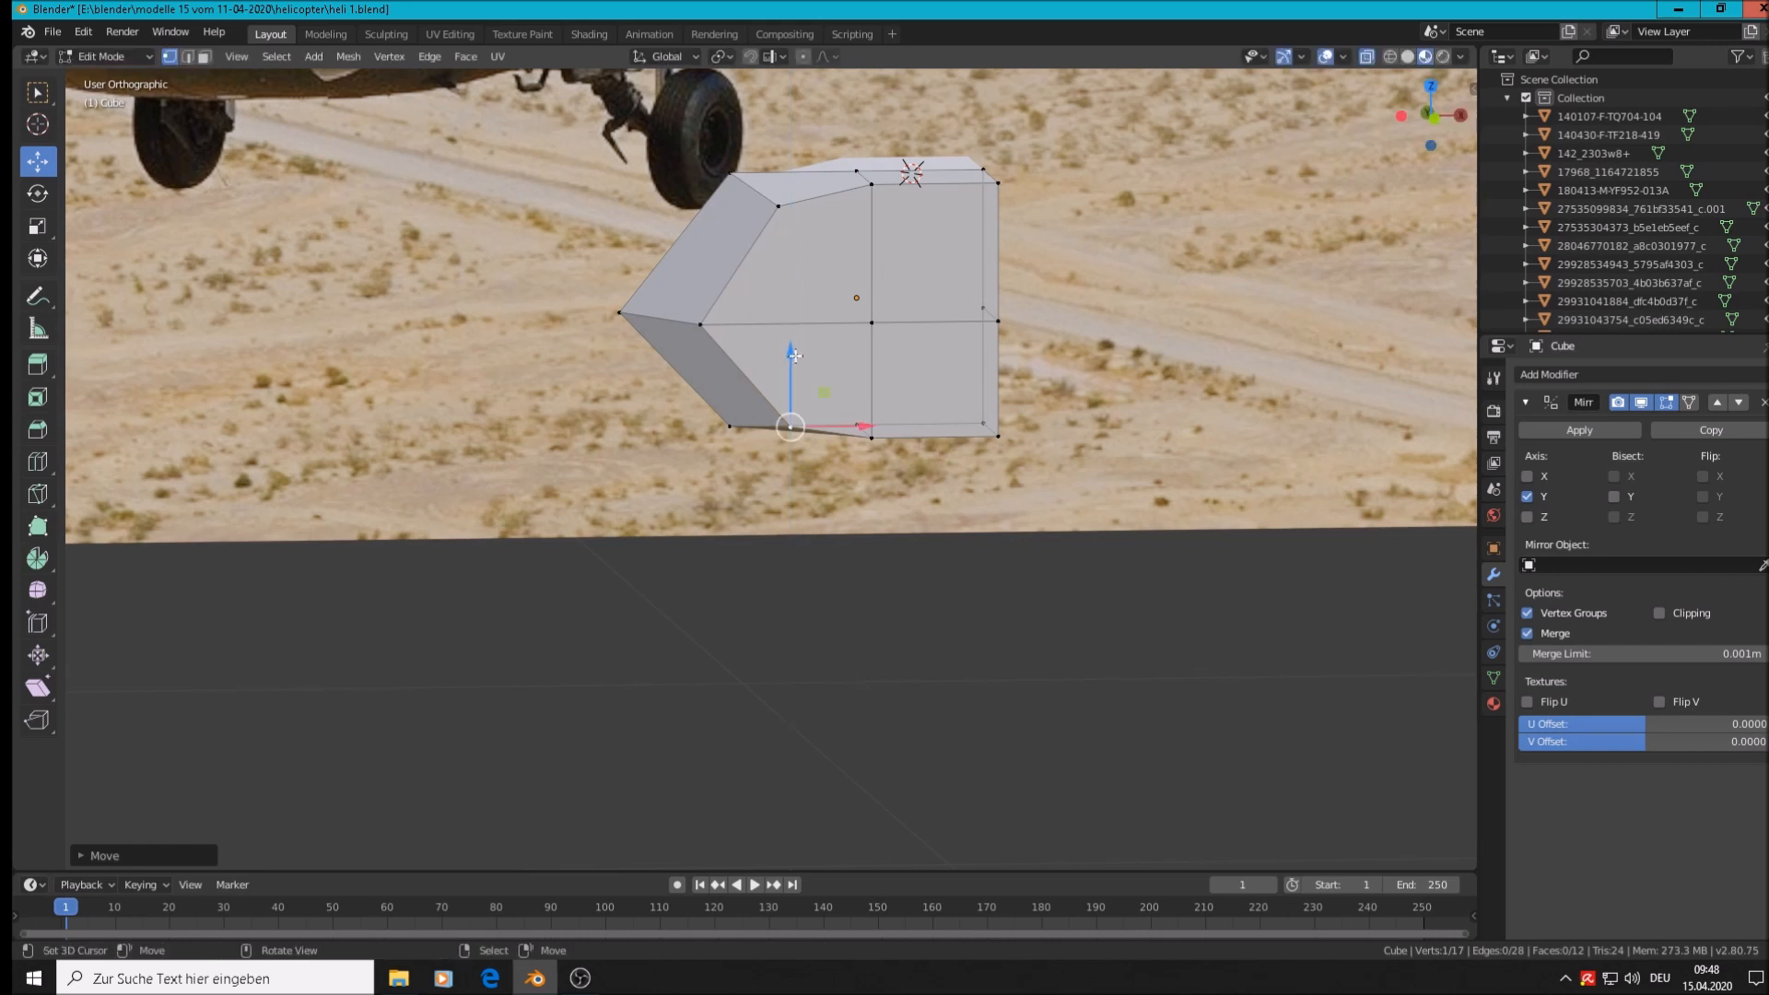
scroll(790, 364, down, 4)
click(768, 258)
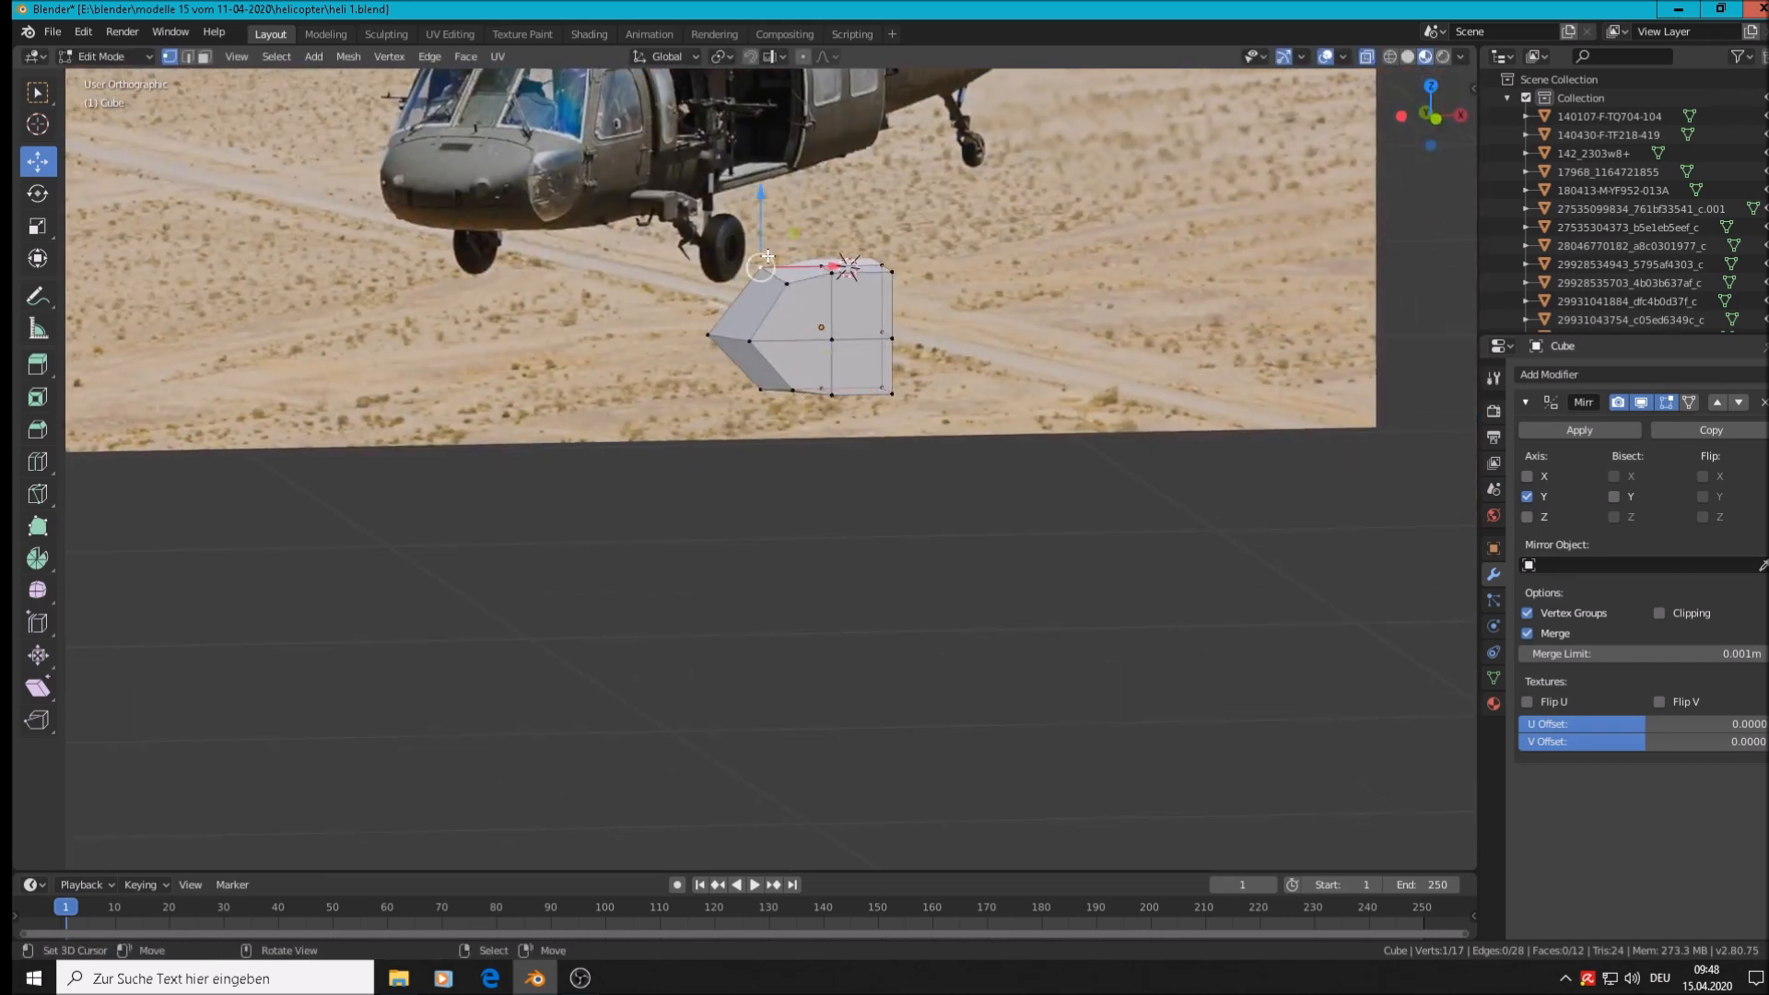
drag(760, 211, 768, 220)
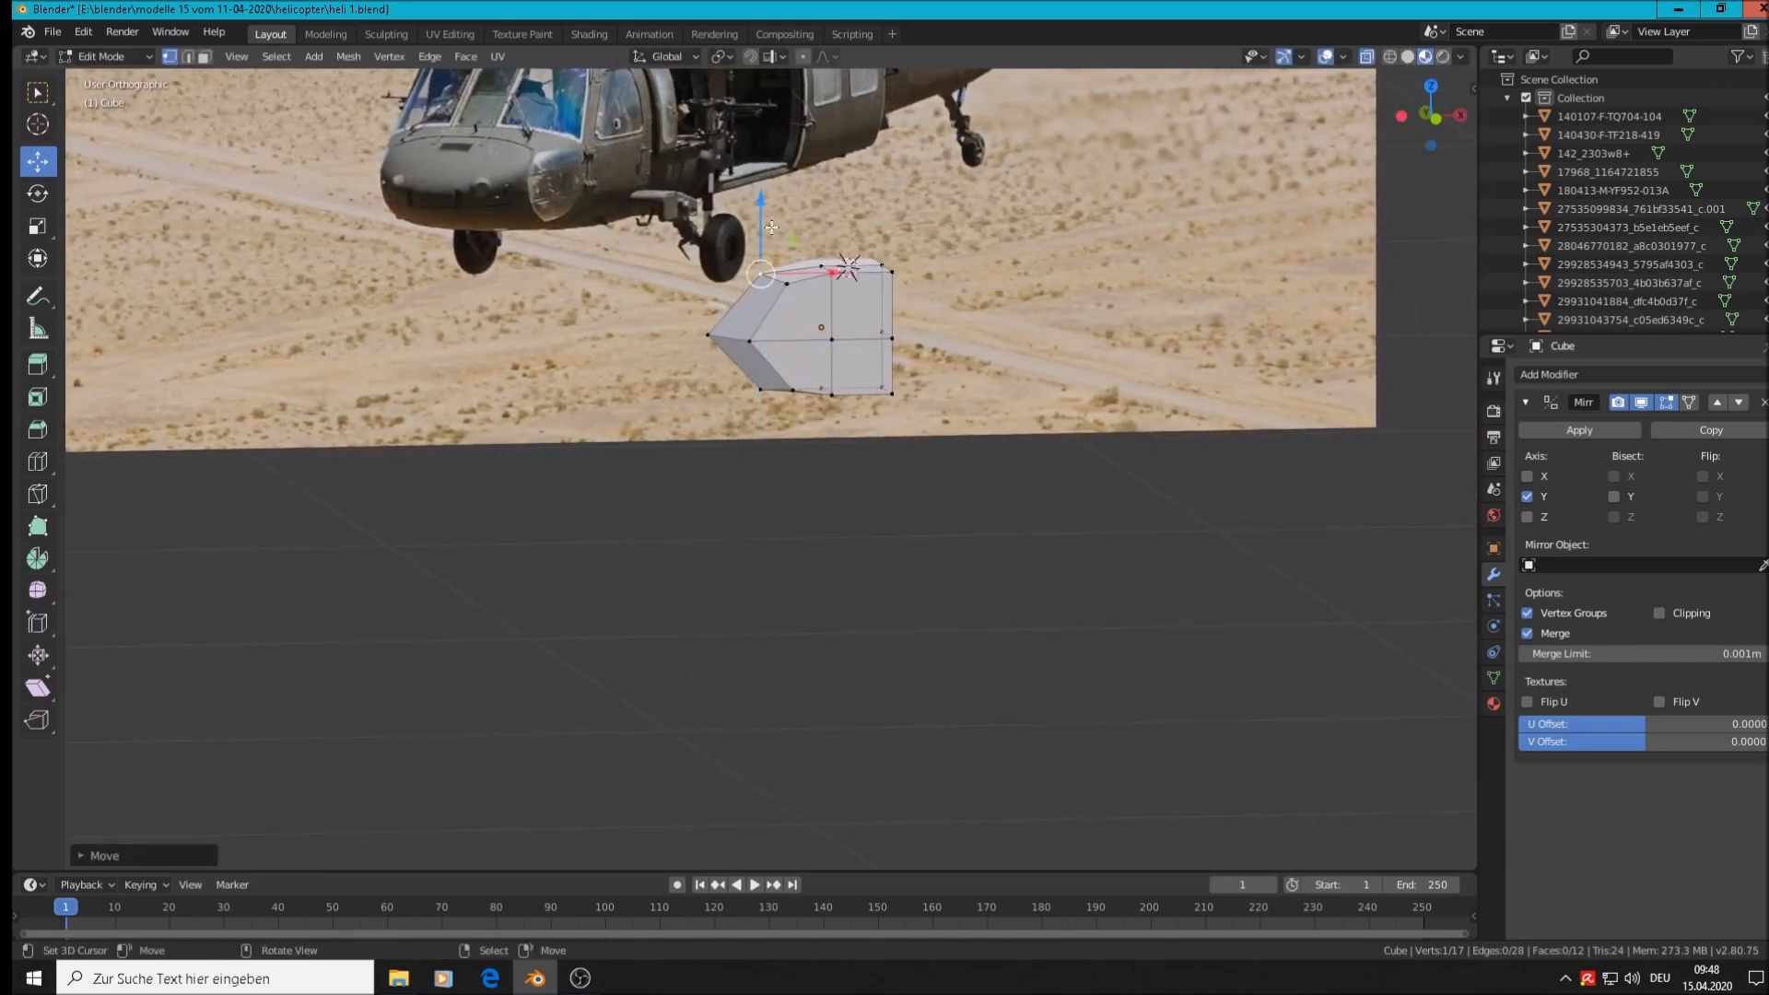
Select a side edge's two vertices and push the edge outward along Y by about 0.012 m
middle_drag(863, 357, 998, 576)
scroll(998, 576, up, 1)
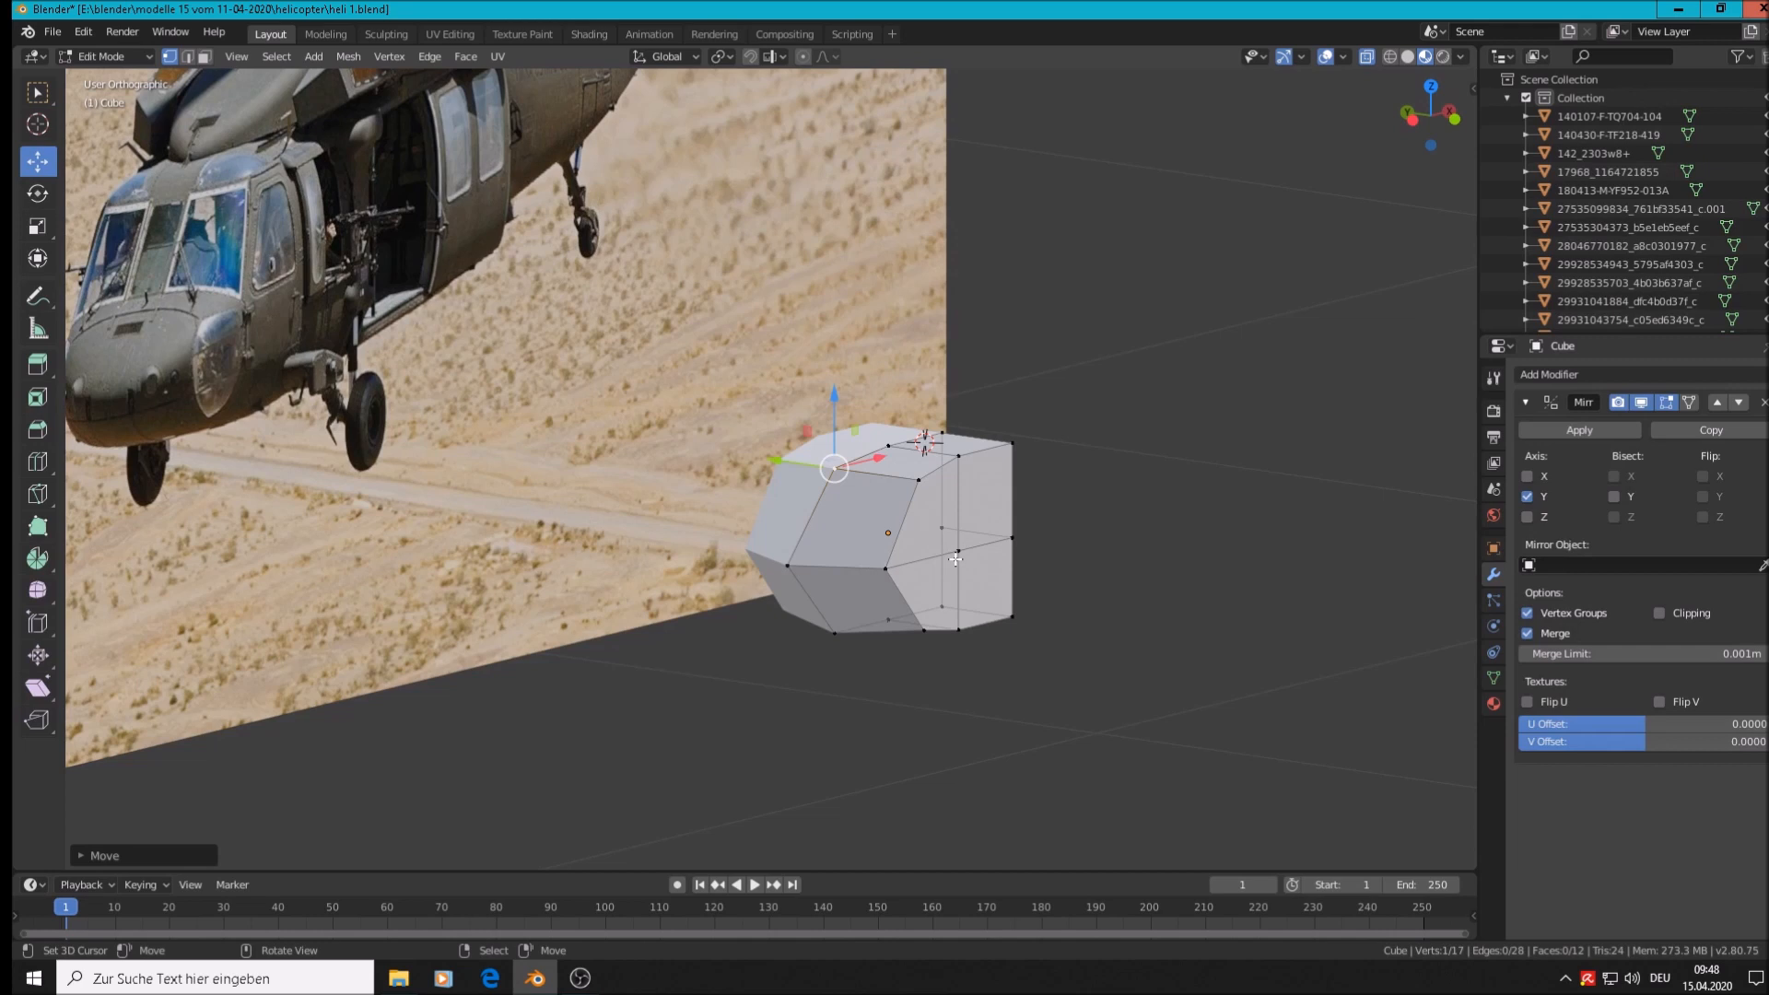
click(961, 553)
shift+click(1013, 537)
middle_drag(1044, 602, 1049, 603)
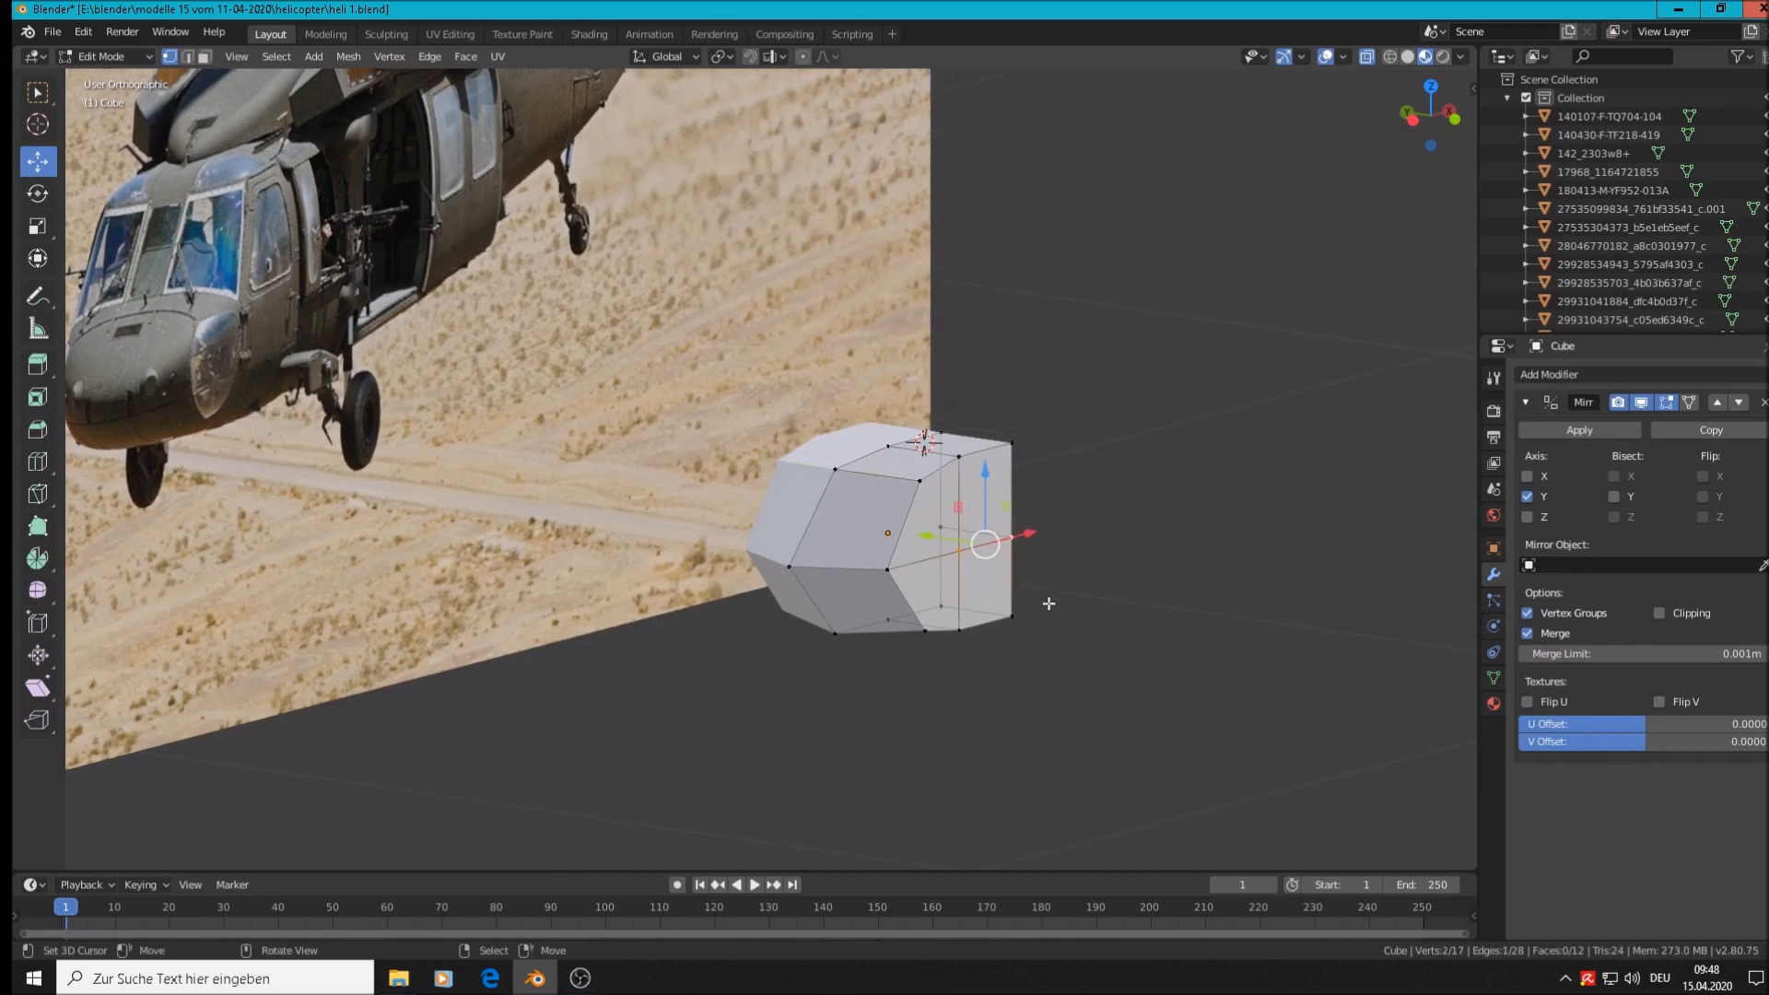
drag(940, 540, 949, 542)
middle_drag(1153, 585, 803, 493)
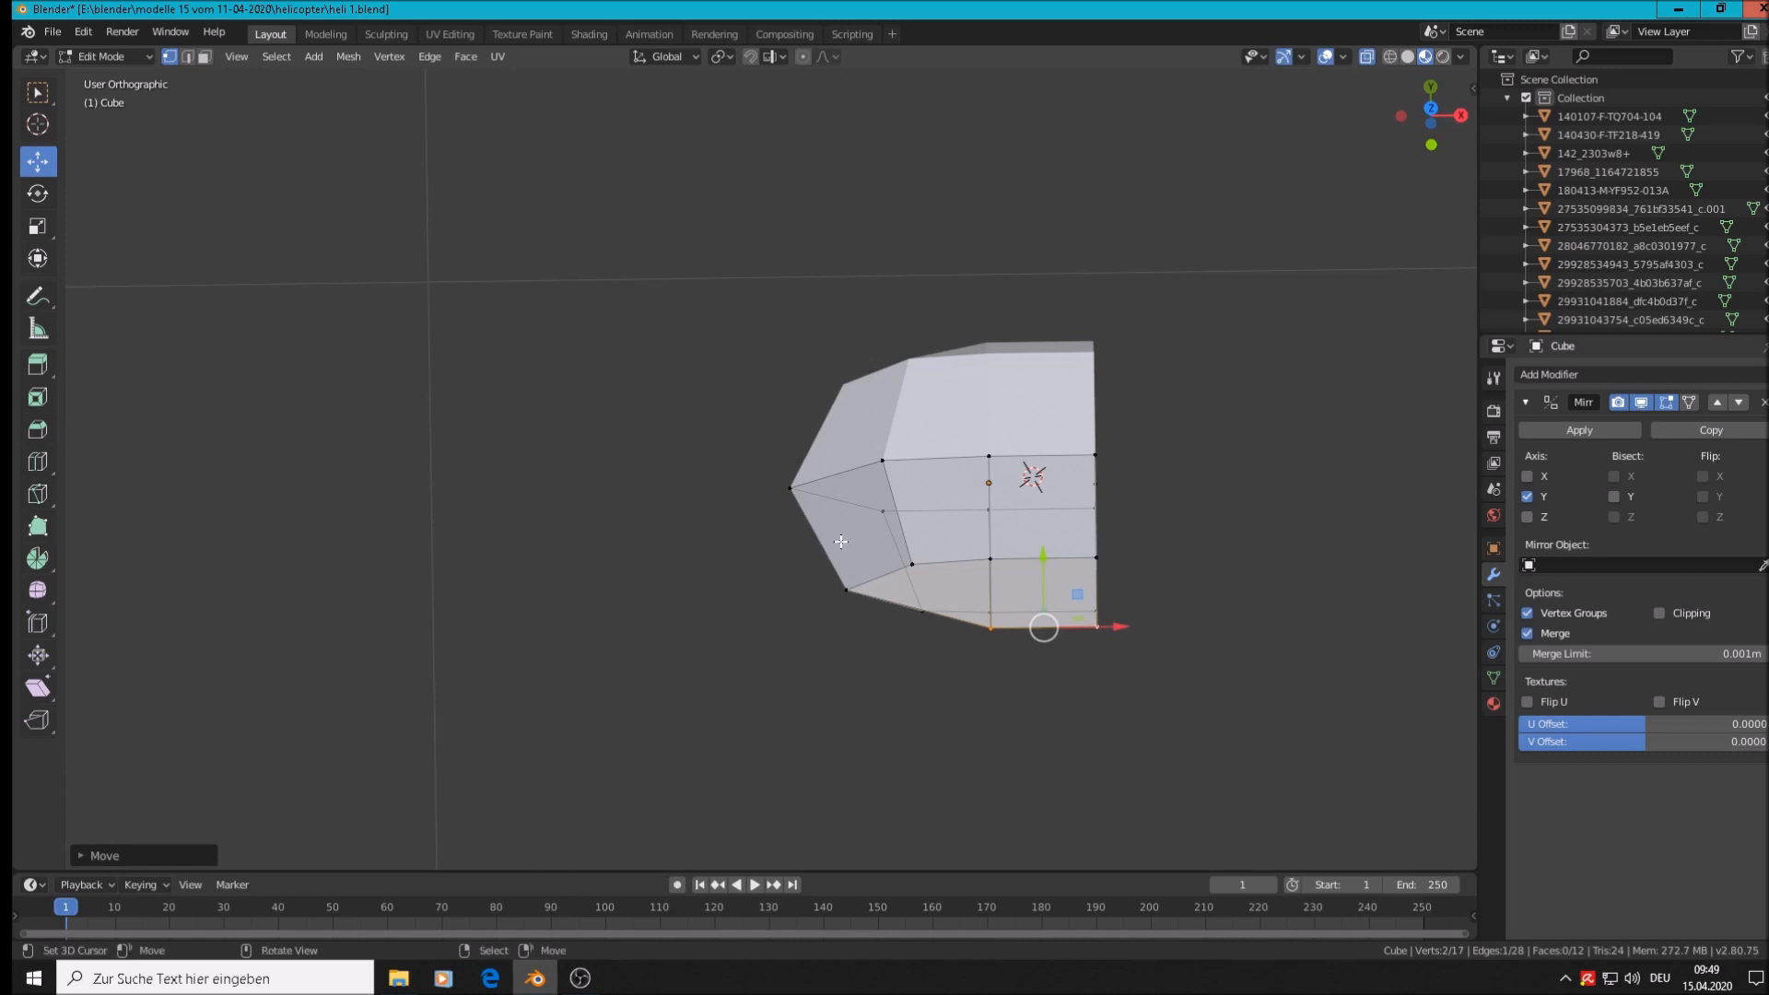
Loop-cut a new centred edge loop across the nose block
click(891, 515)
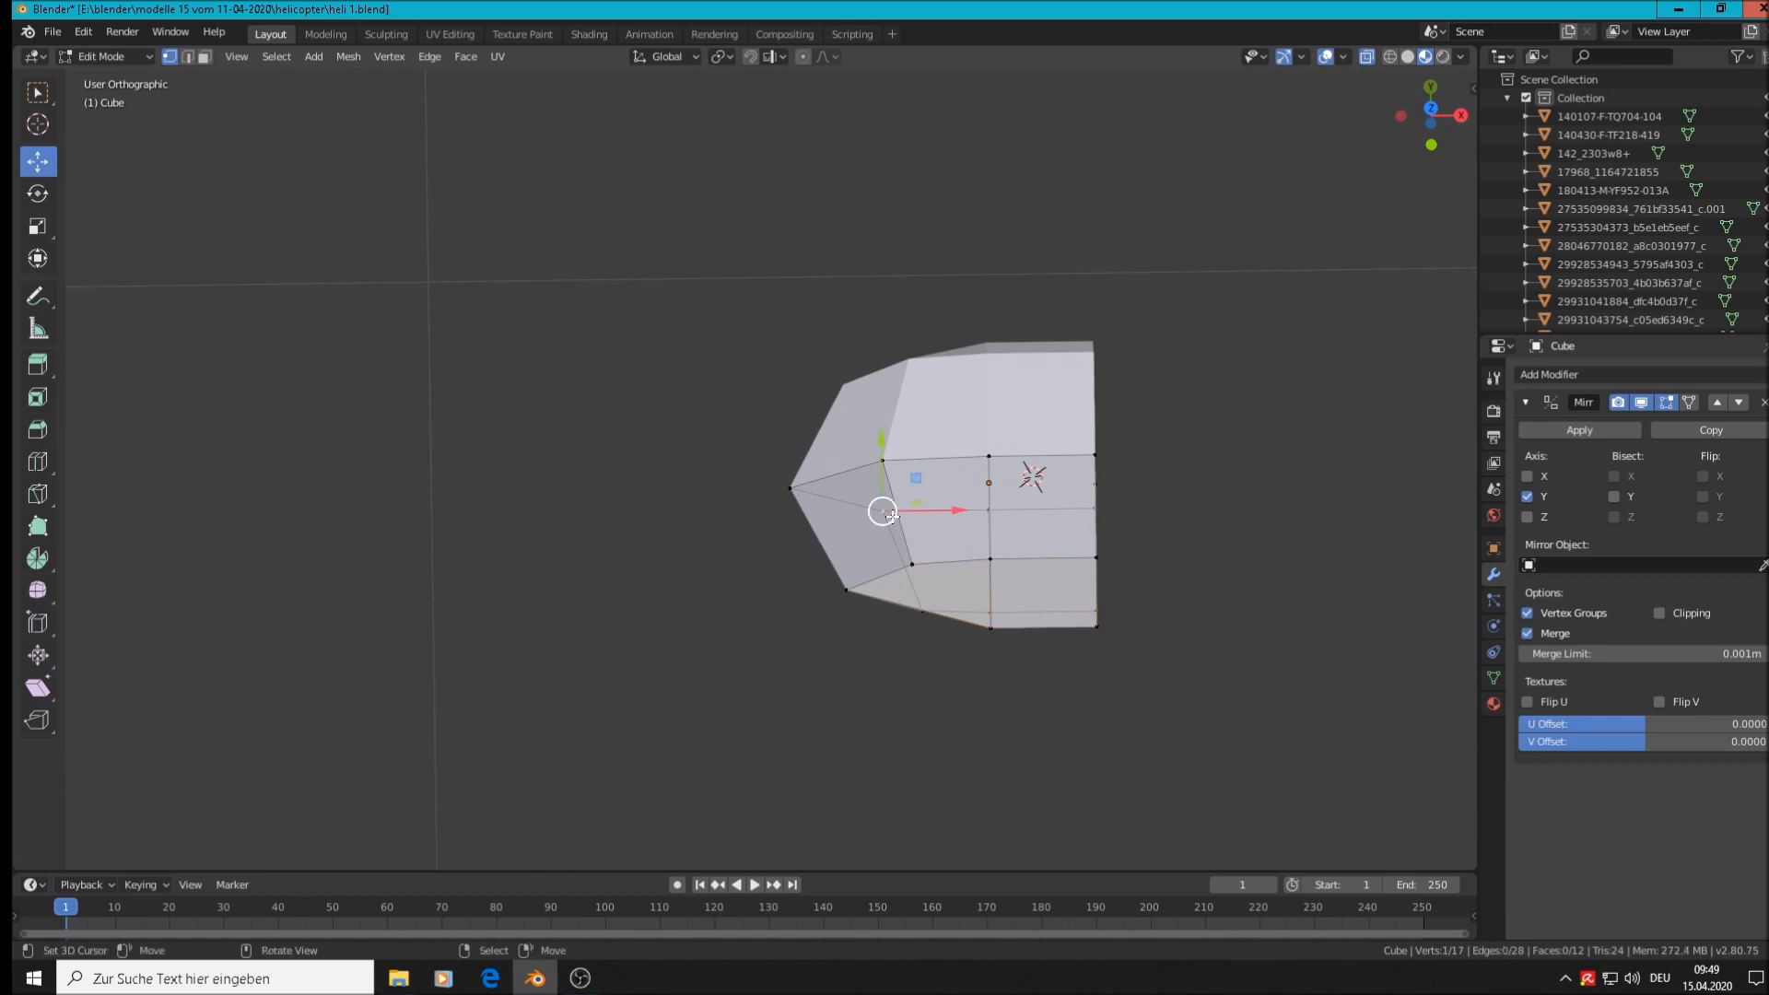
key(ctrl+r)
click(830, 531)
right_click(830, 531)
Pull the front tip vertex forward along X by about 0.013 m
click(817, 542)
drag(905, 544, 876, 546)
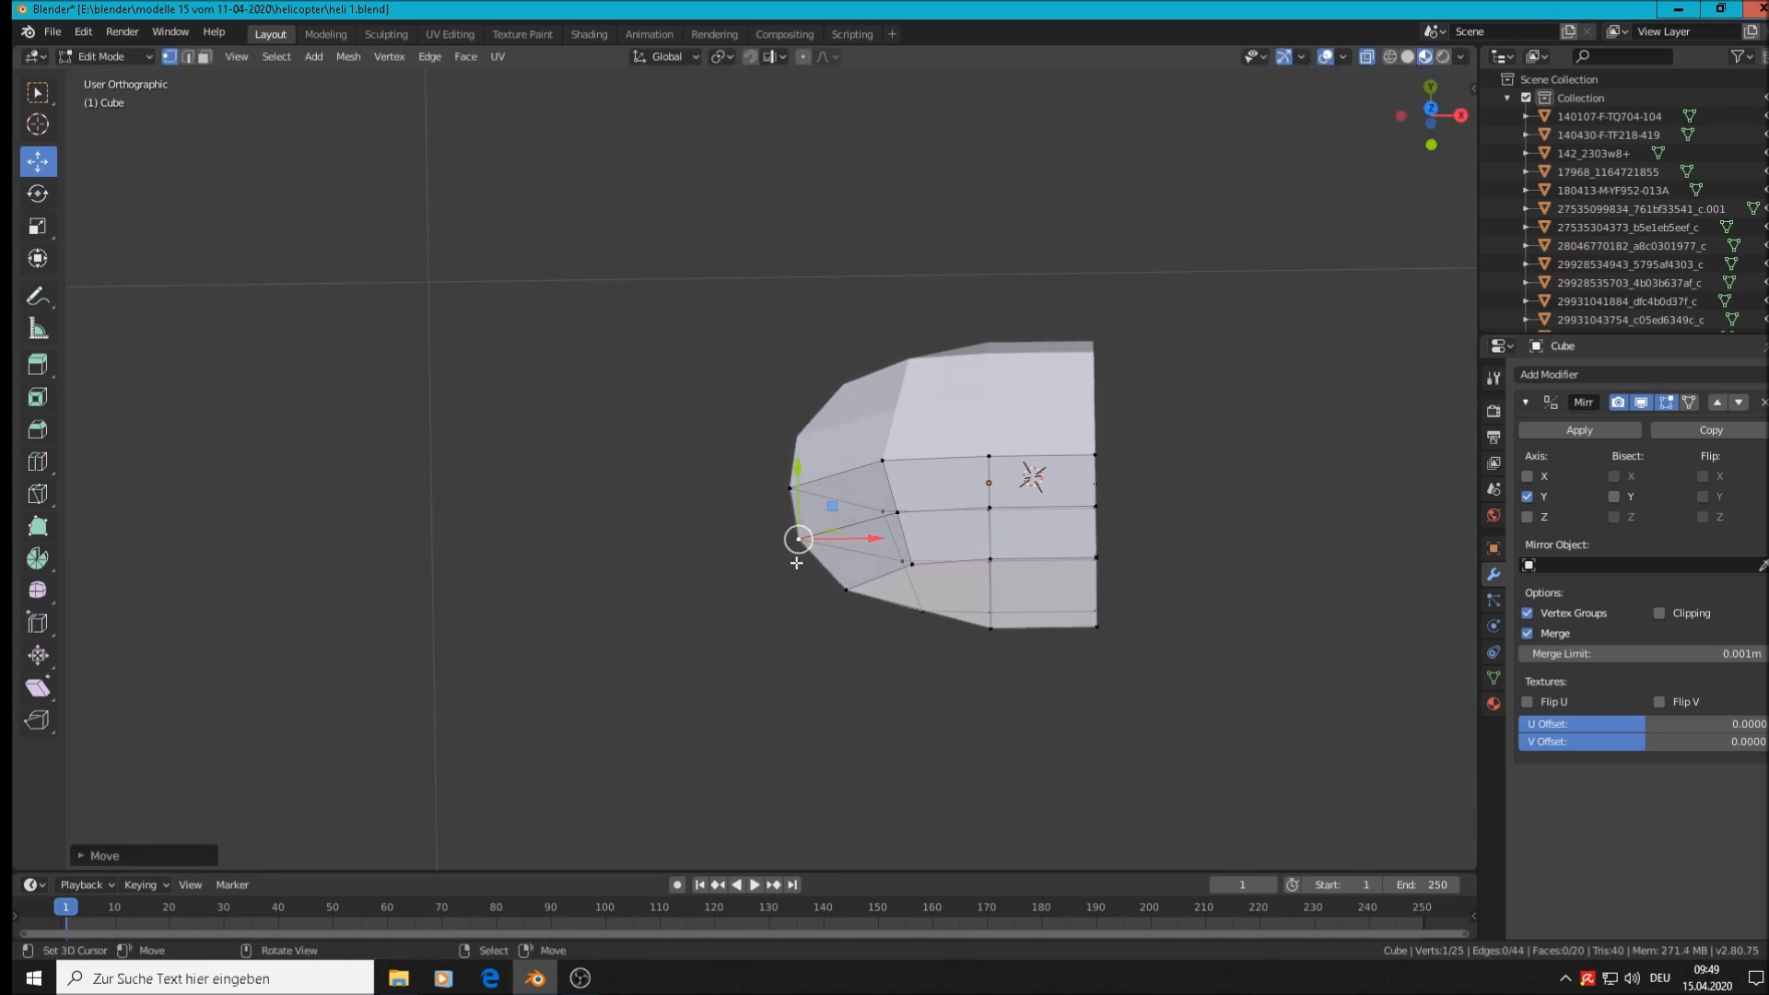
middle_drag(940, 654, 1039, 496)
scroll(1038, 497, down, 2)
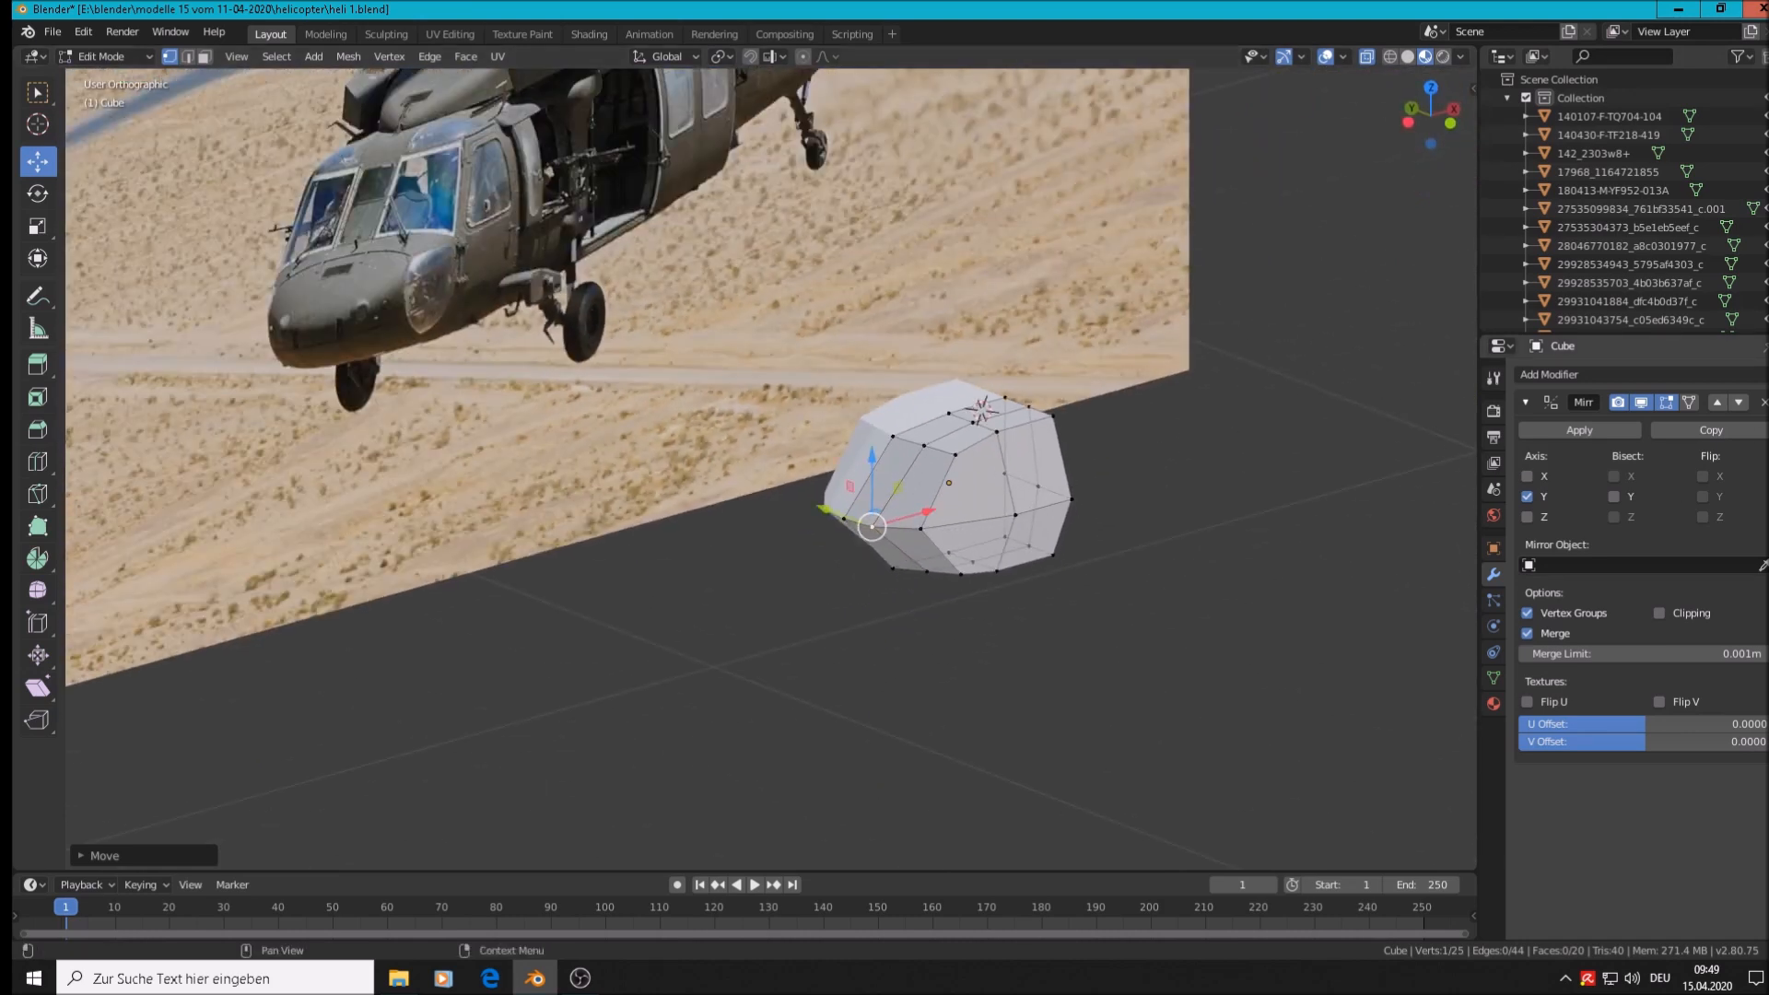
Add a Subdivision Surface modifier (Catmull-Clark, viewport 1, render 2) to the nose block
click(1618, 379)
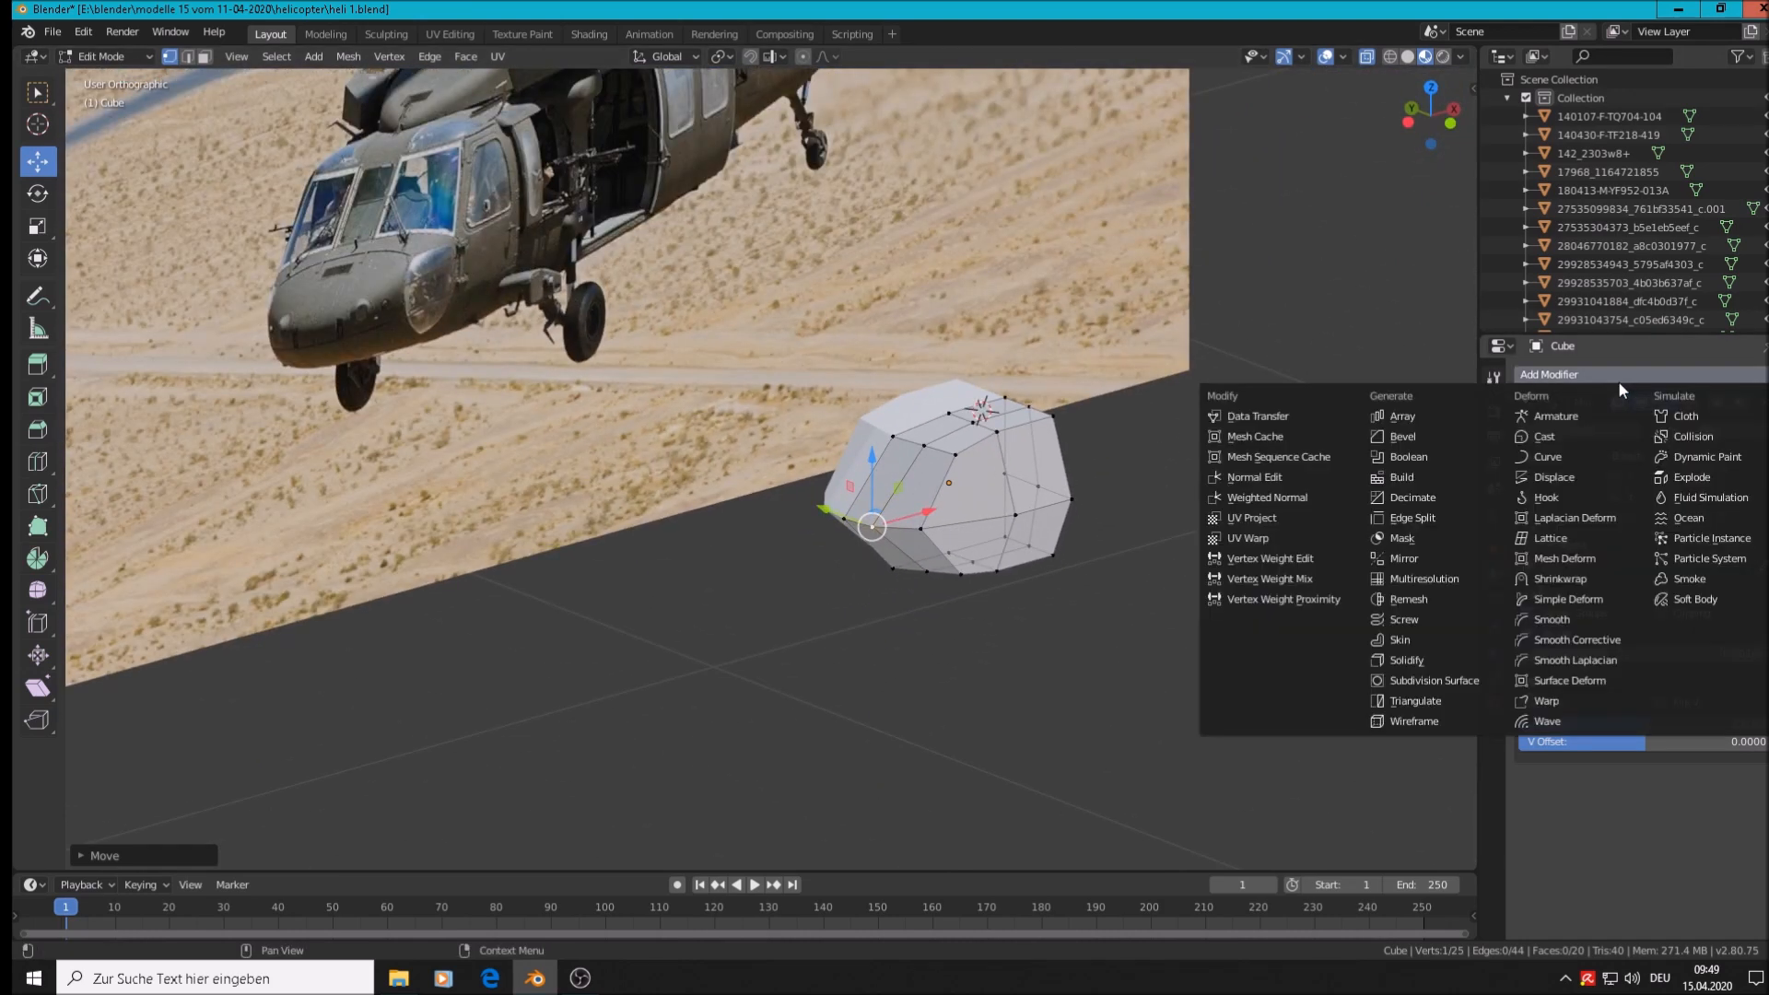
click(1475, 680)
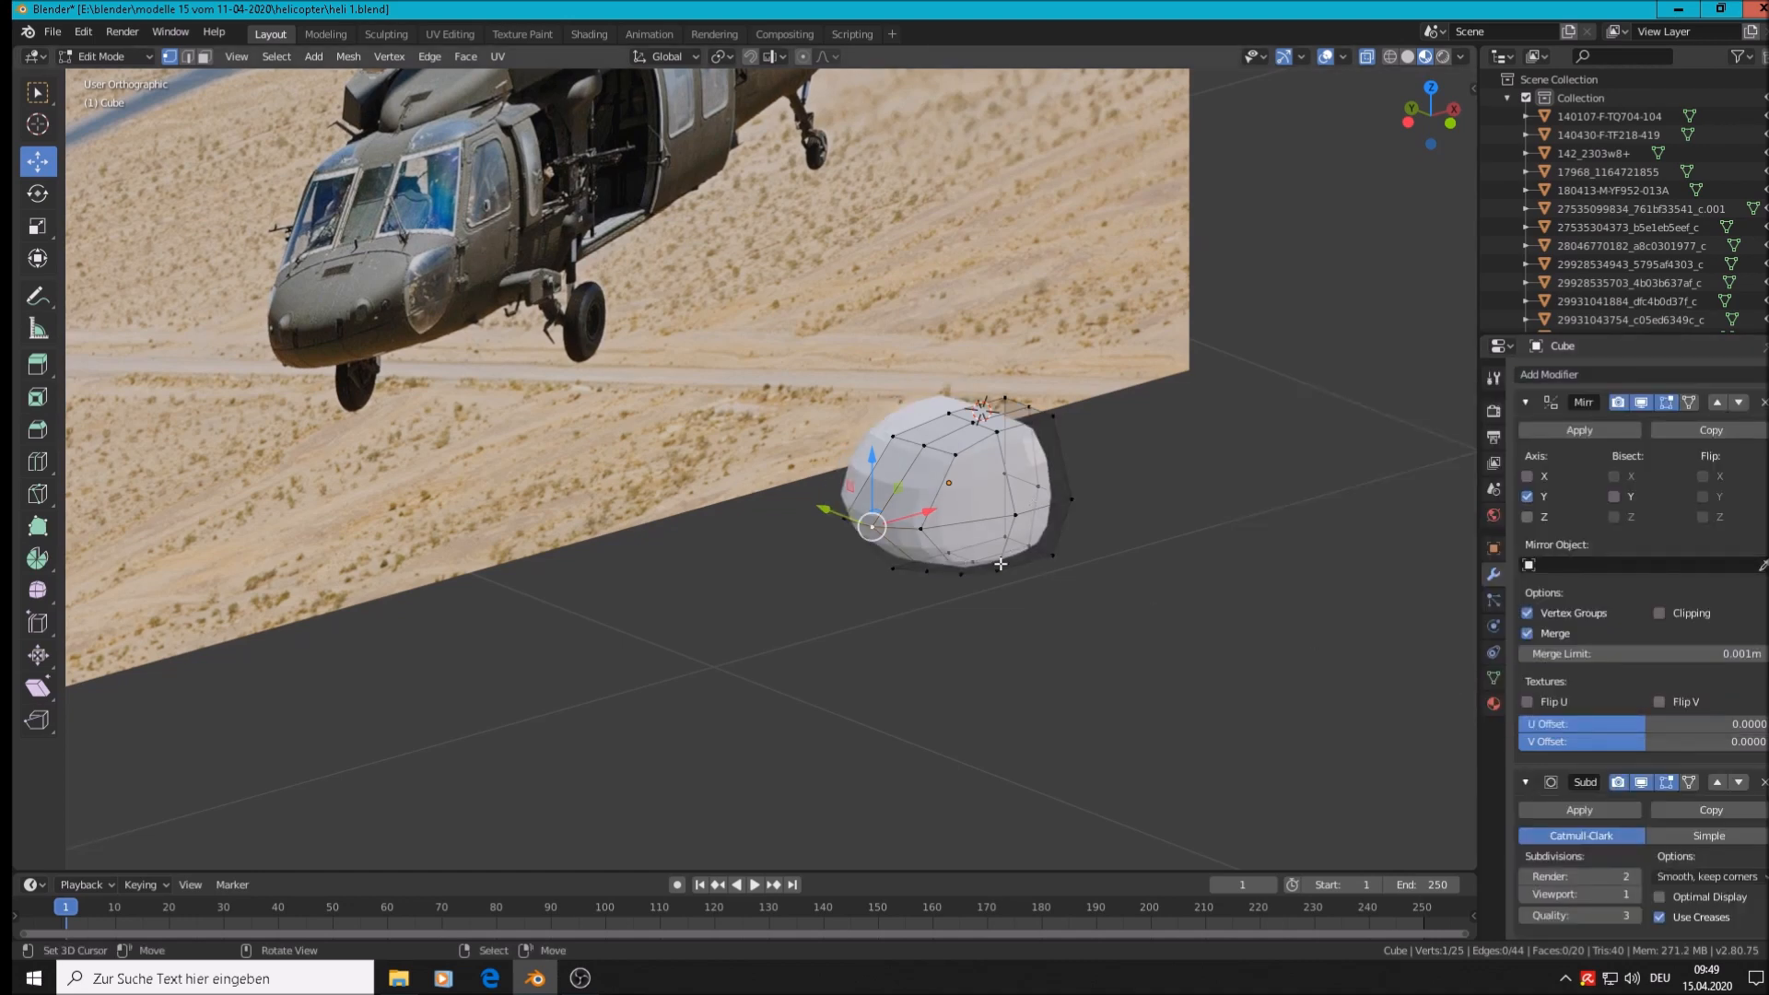
scroll(958, 558, up, 3)
mouse_move(941, 554)
middle_down()
mouse_move(921, 520)
mouse_move(871, 509)
mouse_move(951, 553)
middle_up()
scroll(871, 509, down, 1)
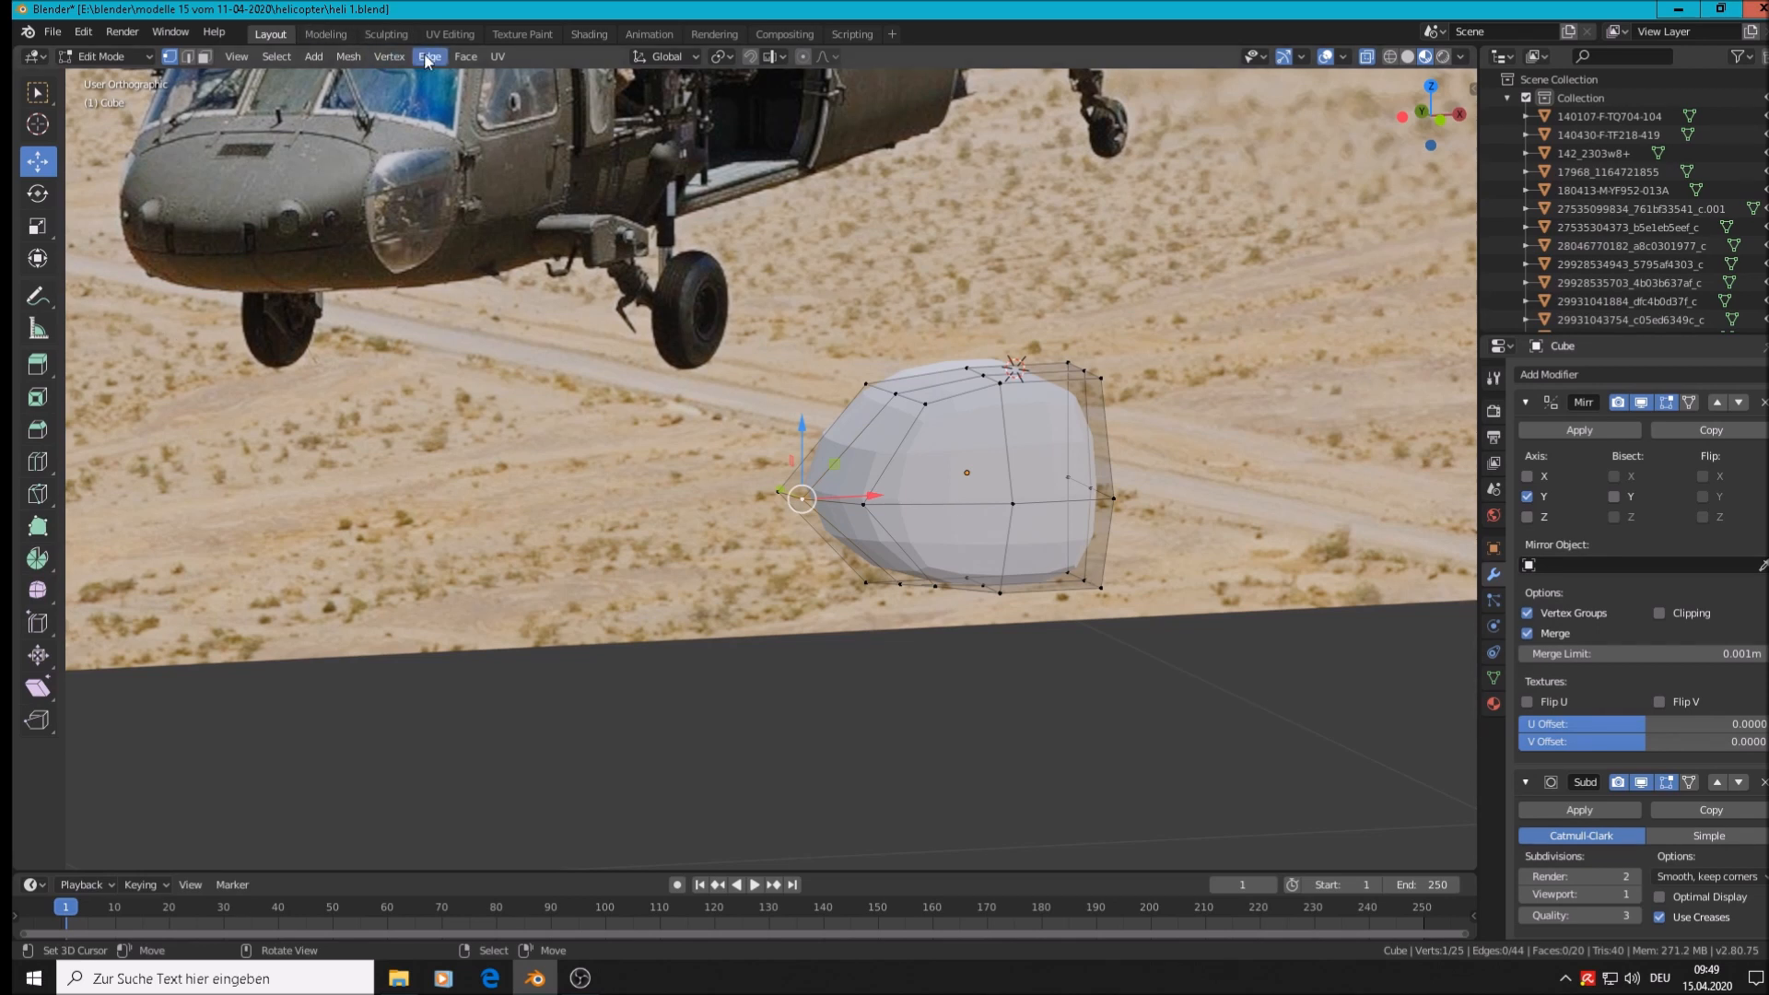
click(396, 57)
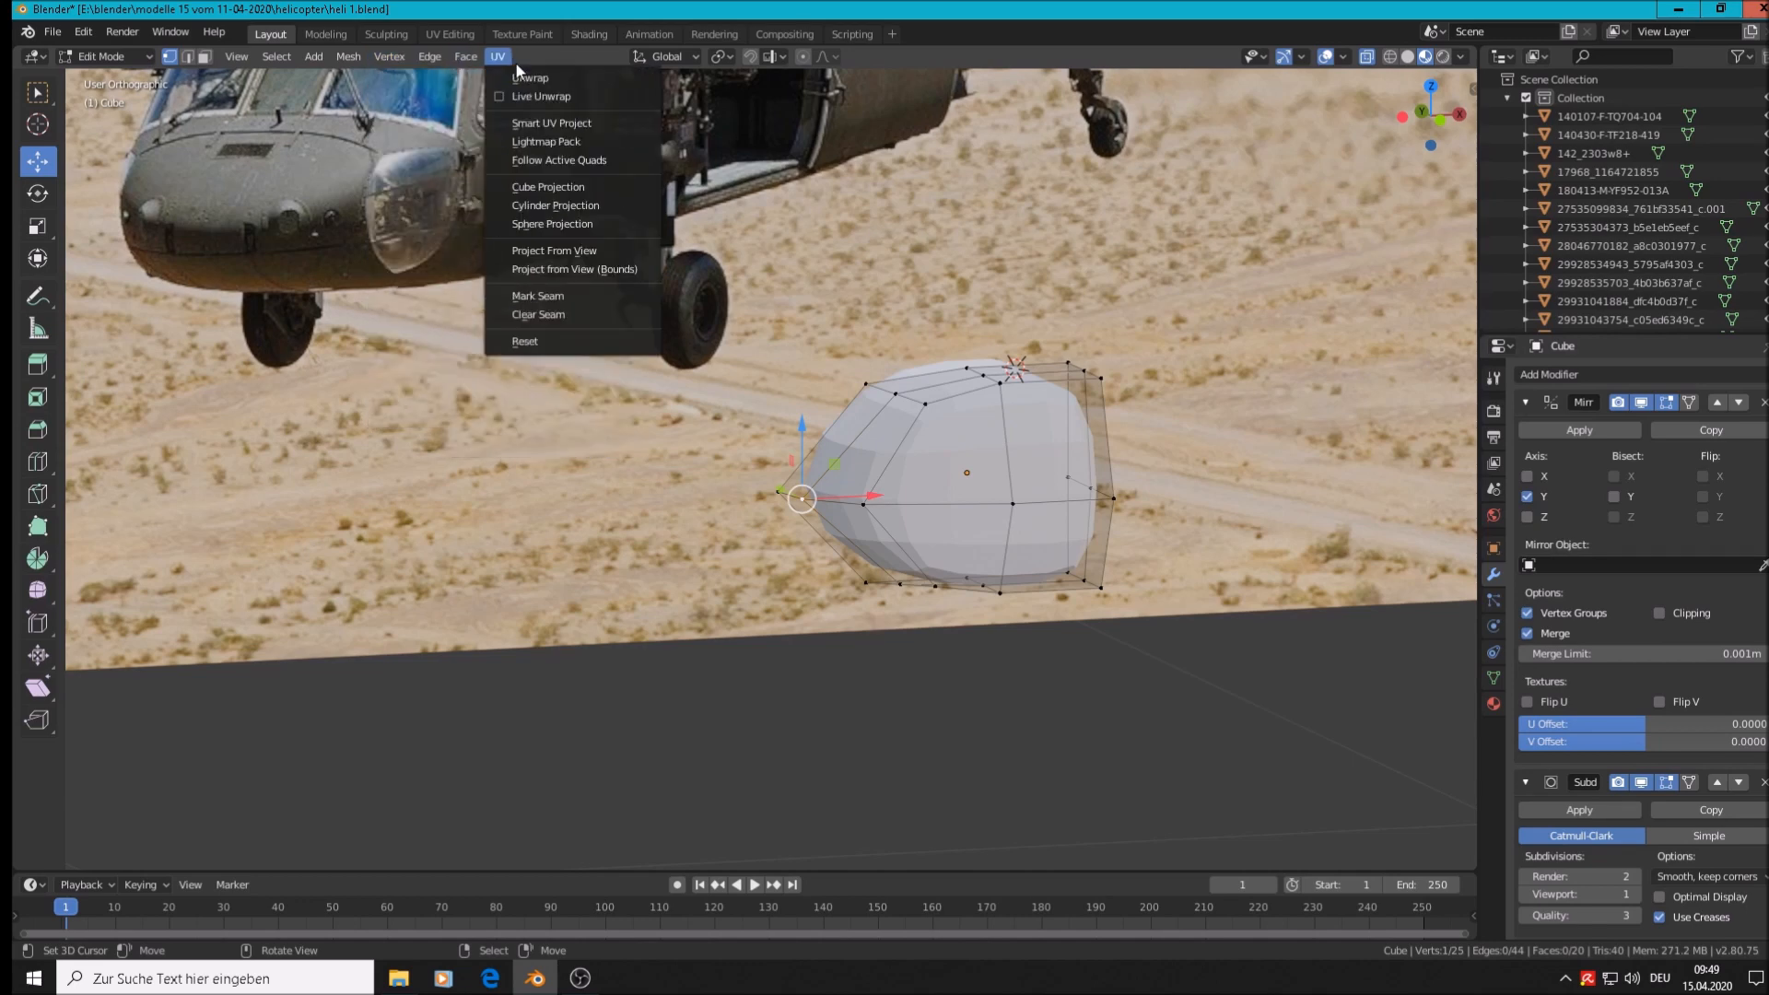
Apply Shade Smooth to the nose block in Object Mode
key(Tab)
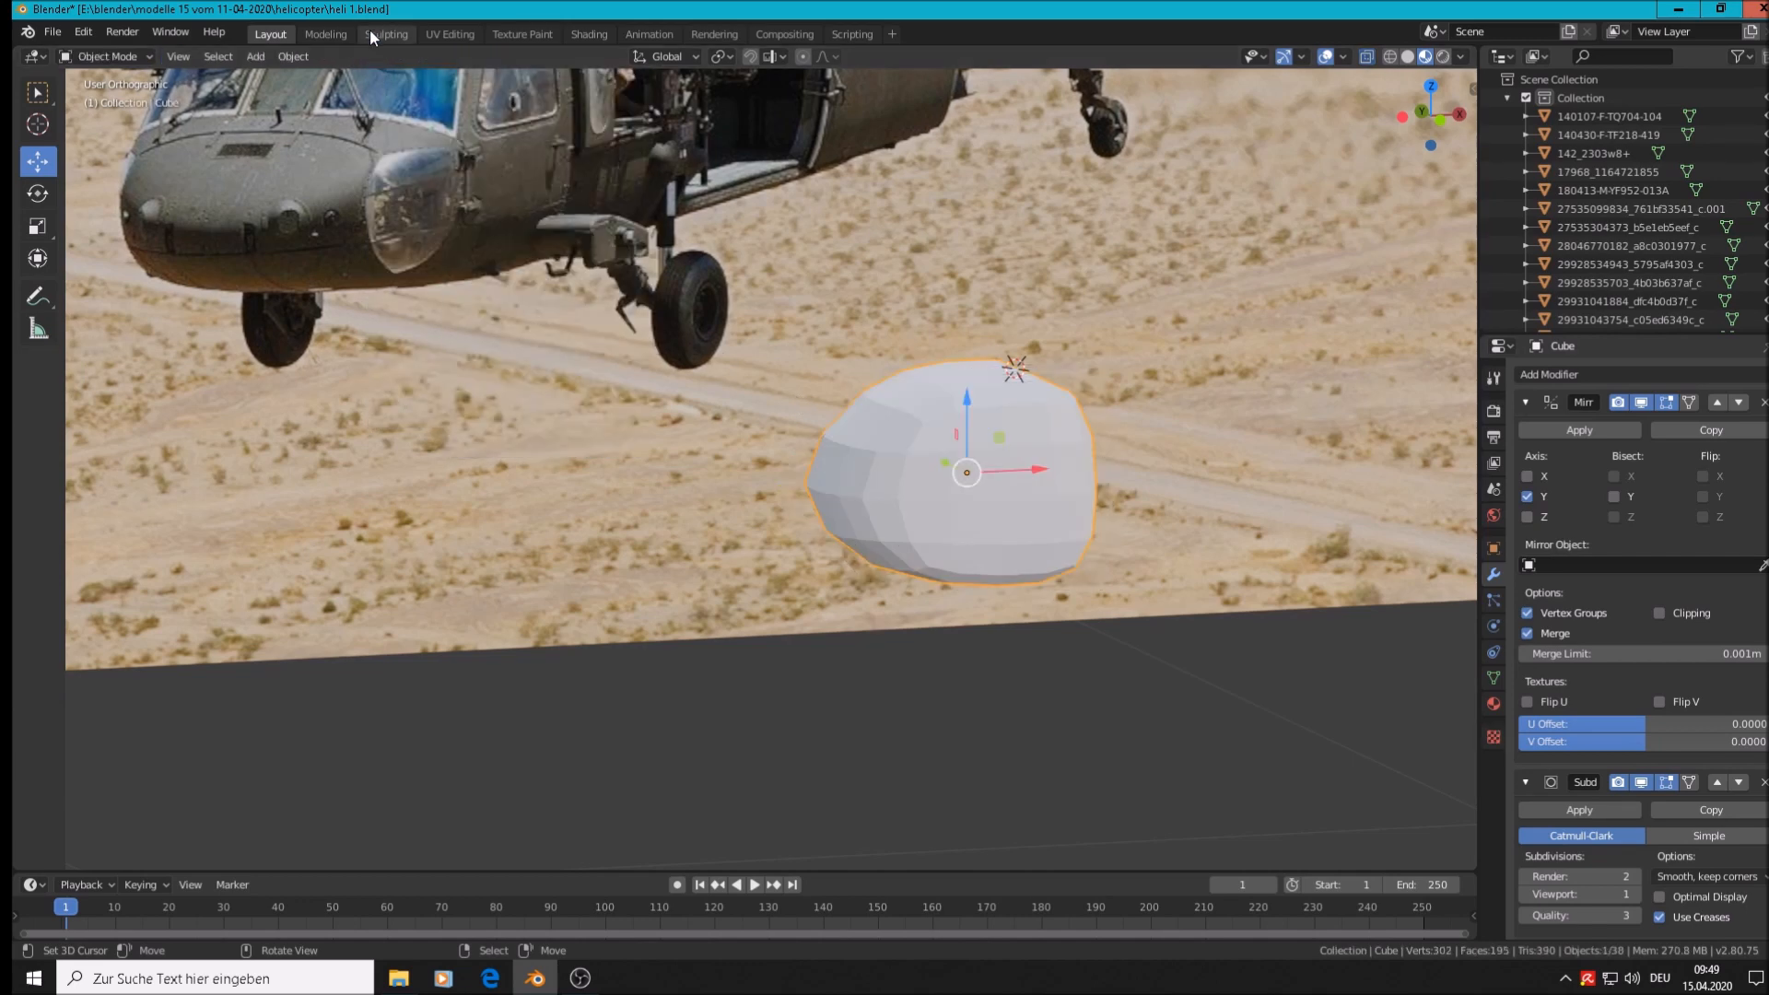
click(292, 58)
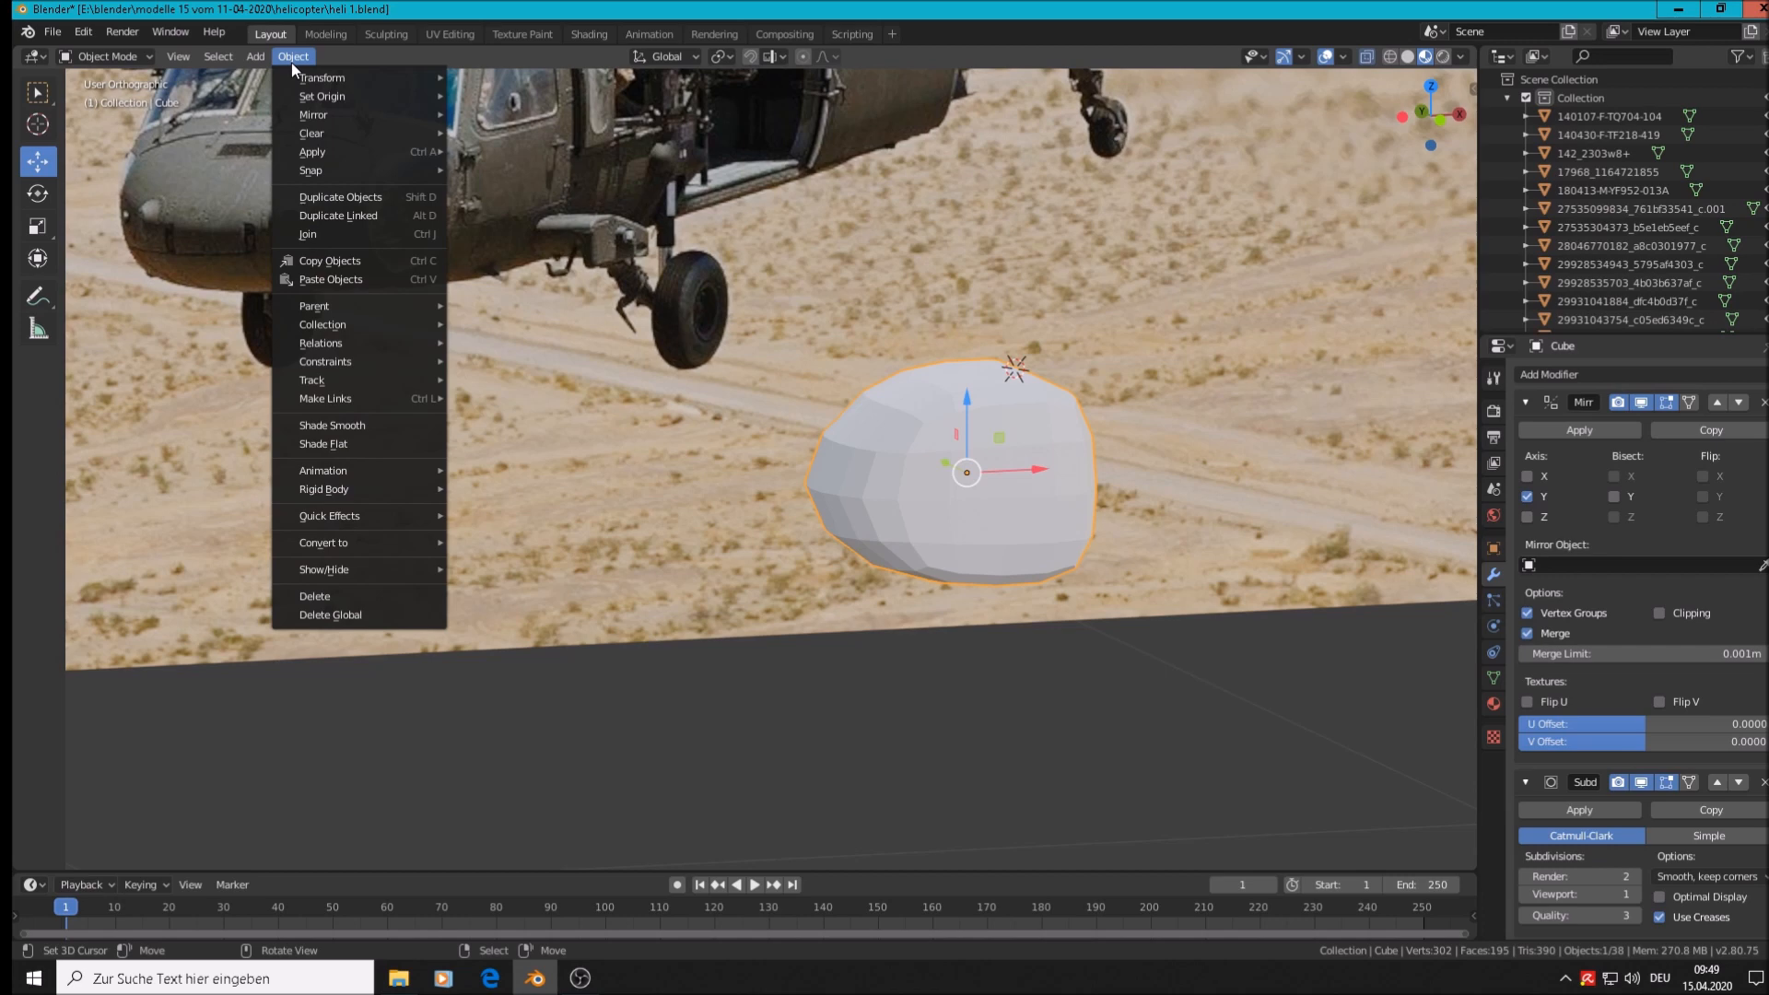
click(374, 425)
middle_drag(890, 557, 980, 559)
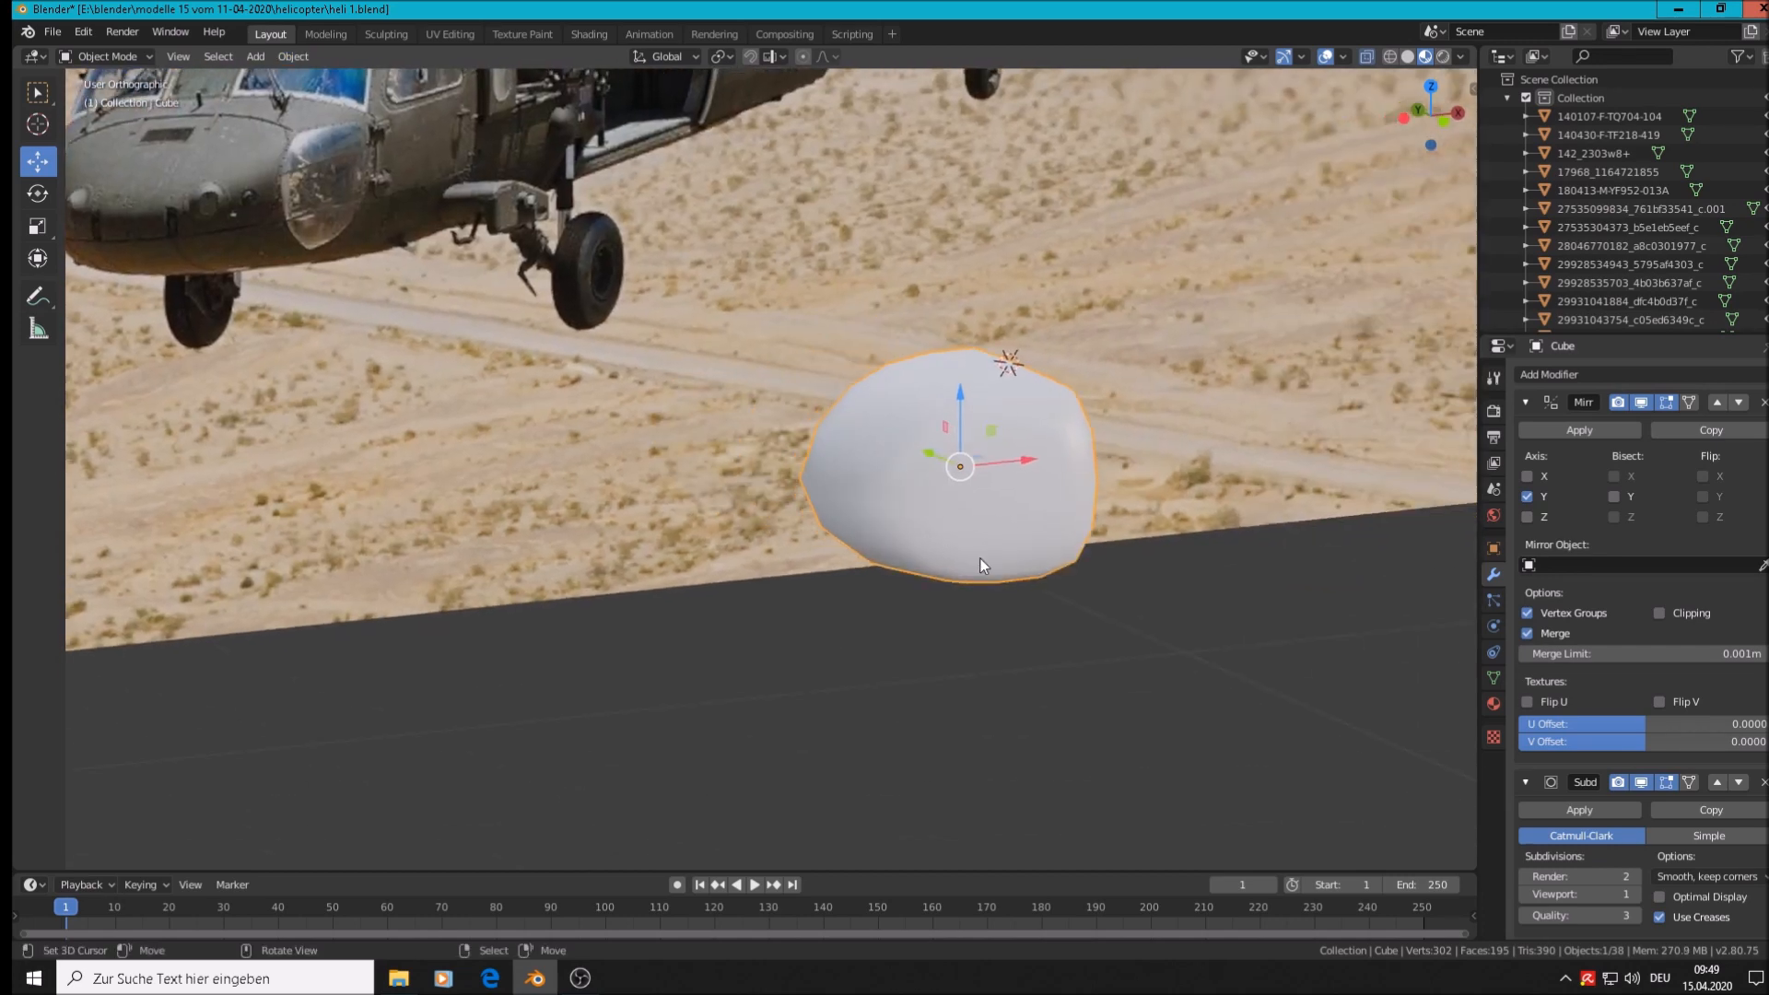
key(Tab)
key(Tab)
Raise the Subdivision Surface viewport level to 2 and compare the nose with the helicopter photo
scroll(1644, 573, down, 1)
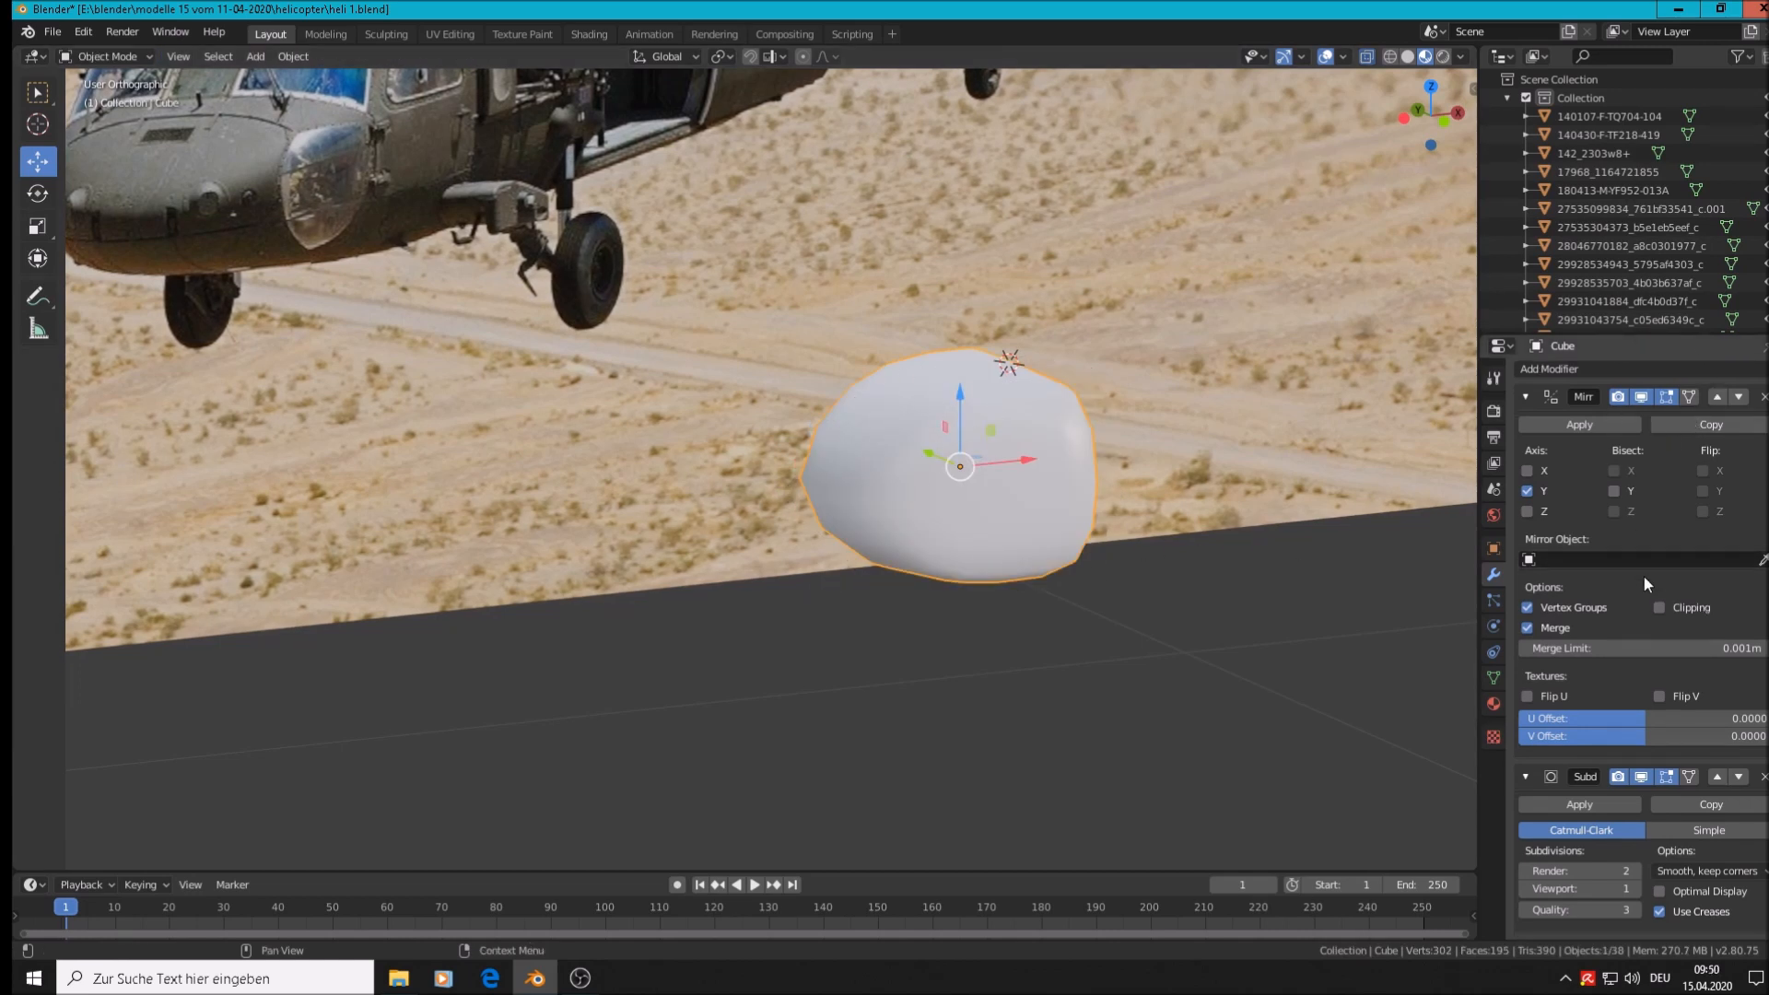
click(1634, 889)
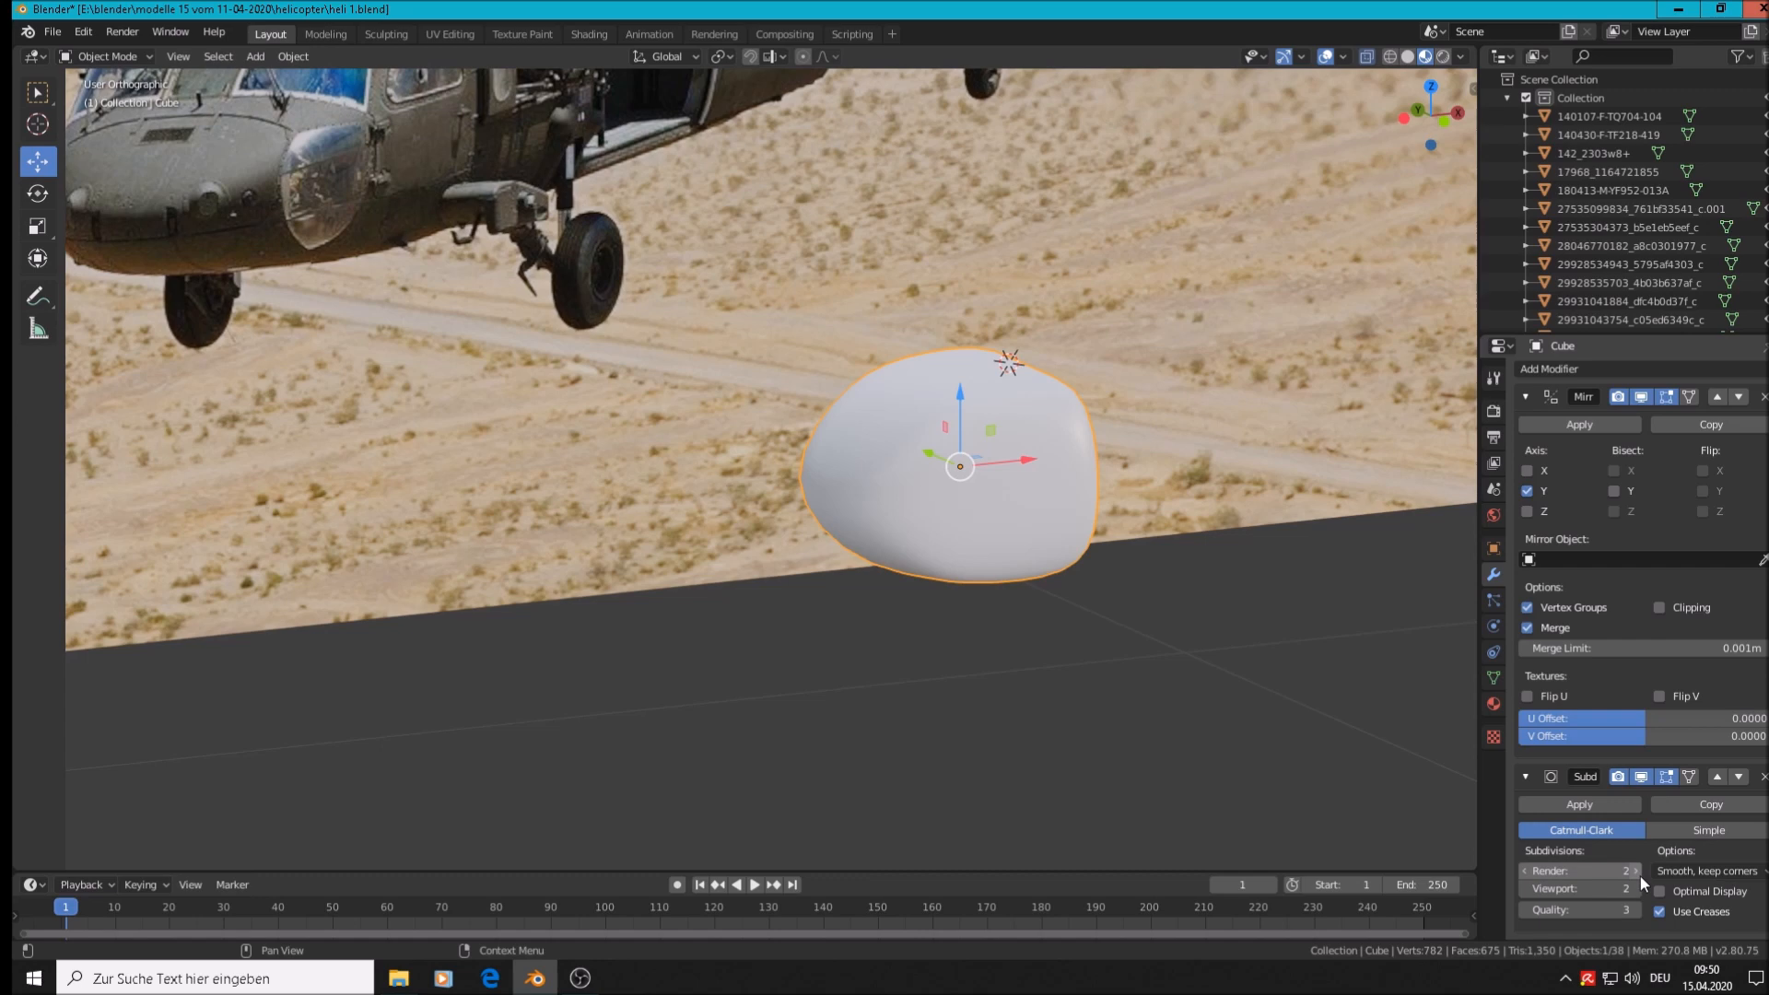
middle_drag(1114, 594, 938, 617)
scroll(950, 516, down, 2)
alt+middle_drag(947, 518, 947, 532)
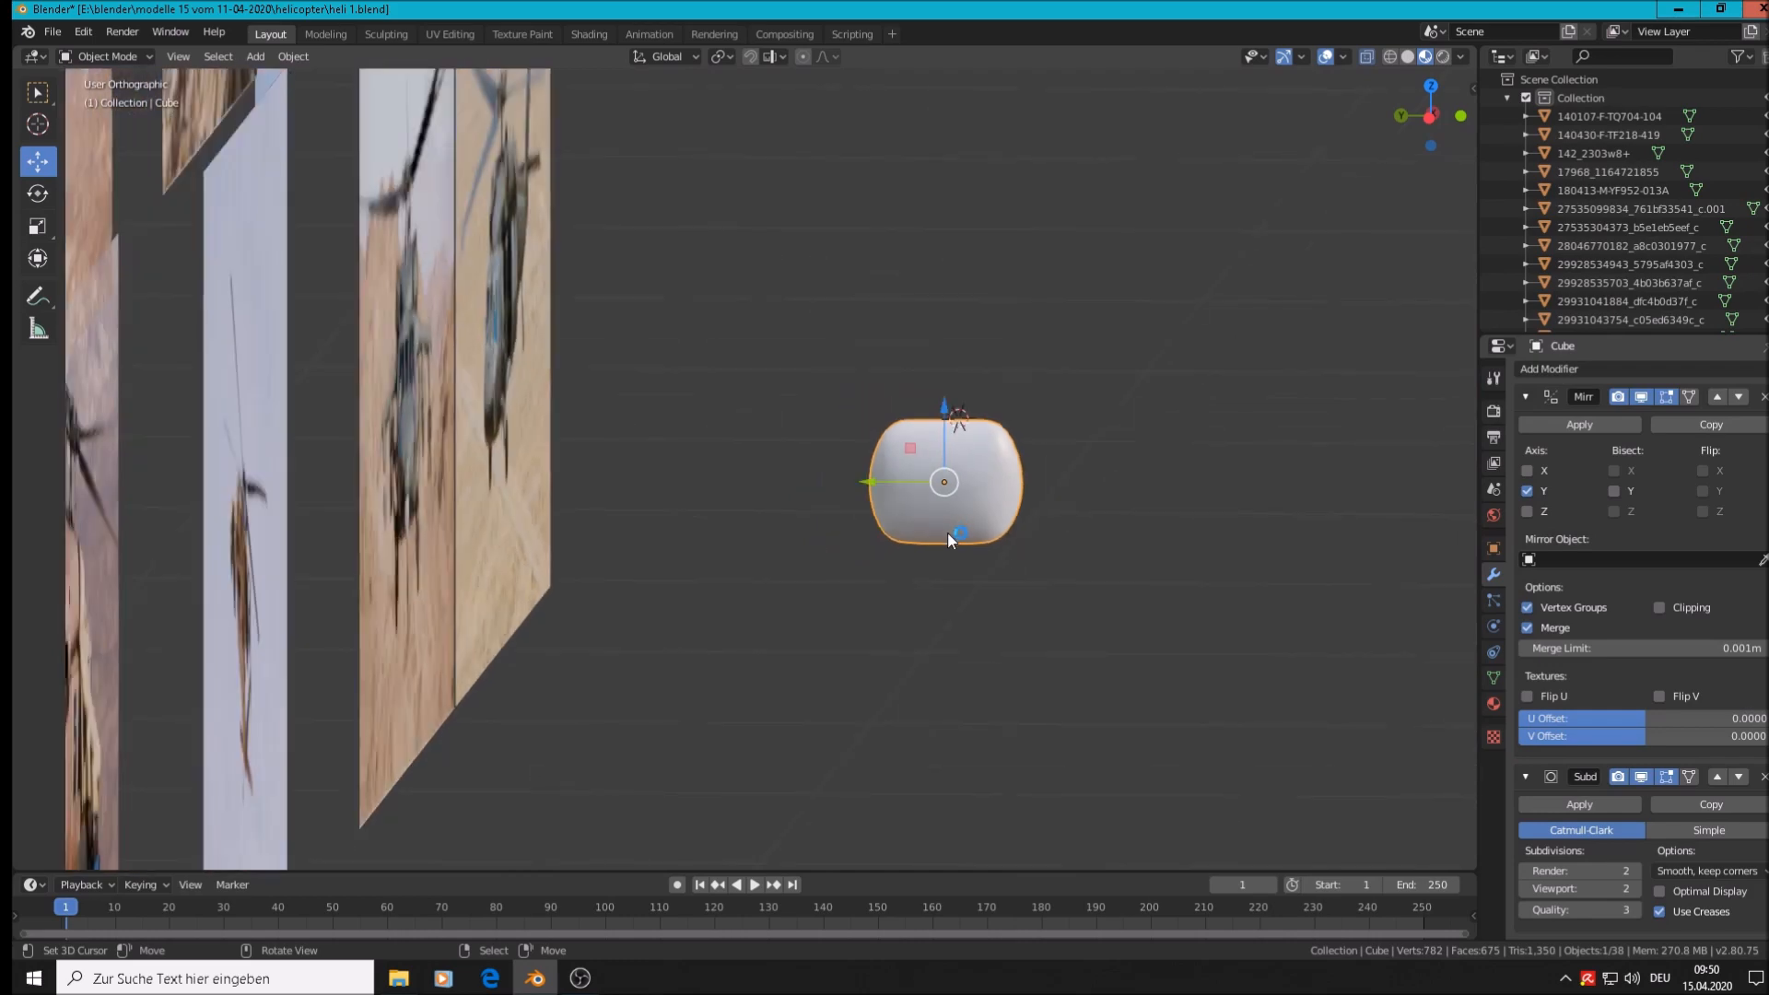
alt+middle_drag(741, 548, 328, 533)
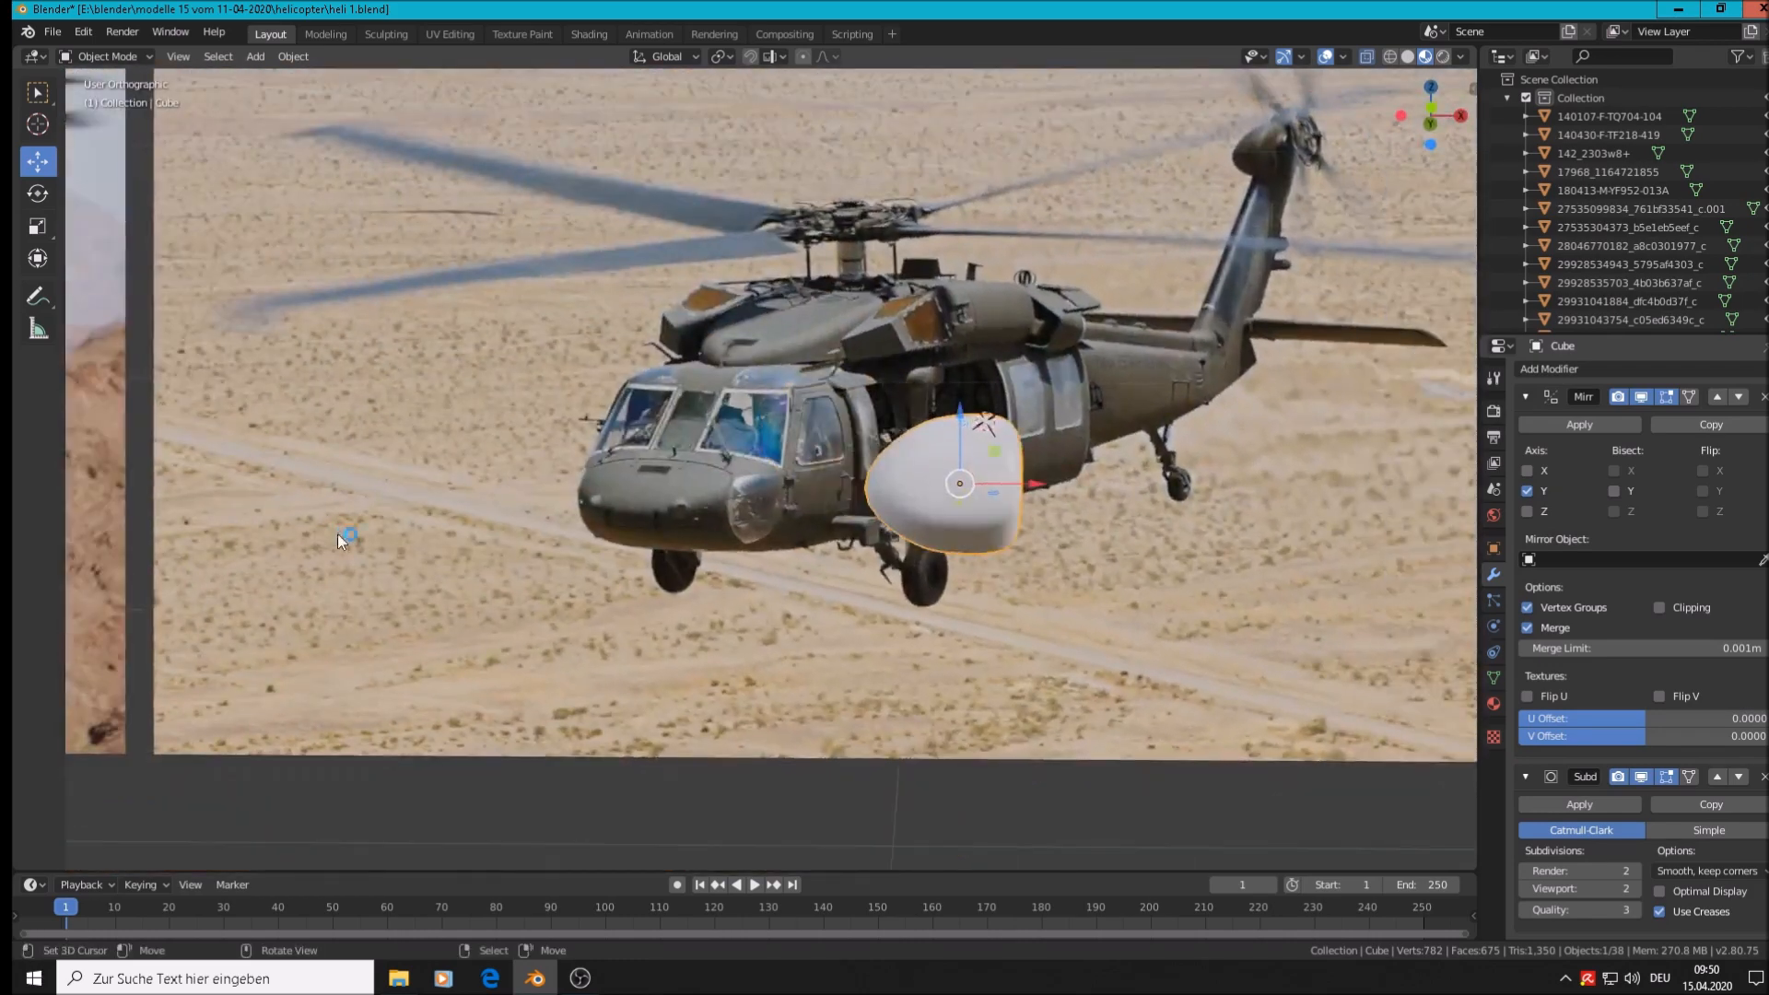
scroll(871, 503, up, 3)
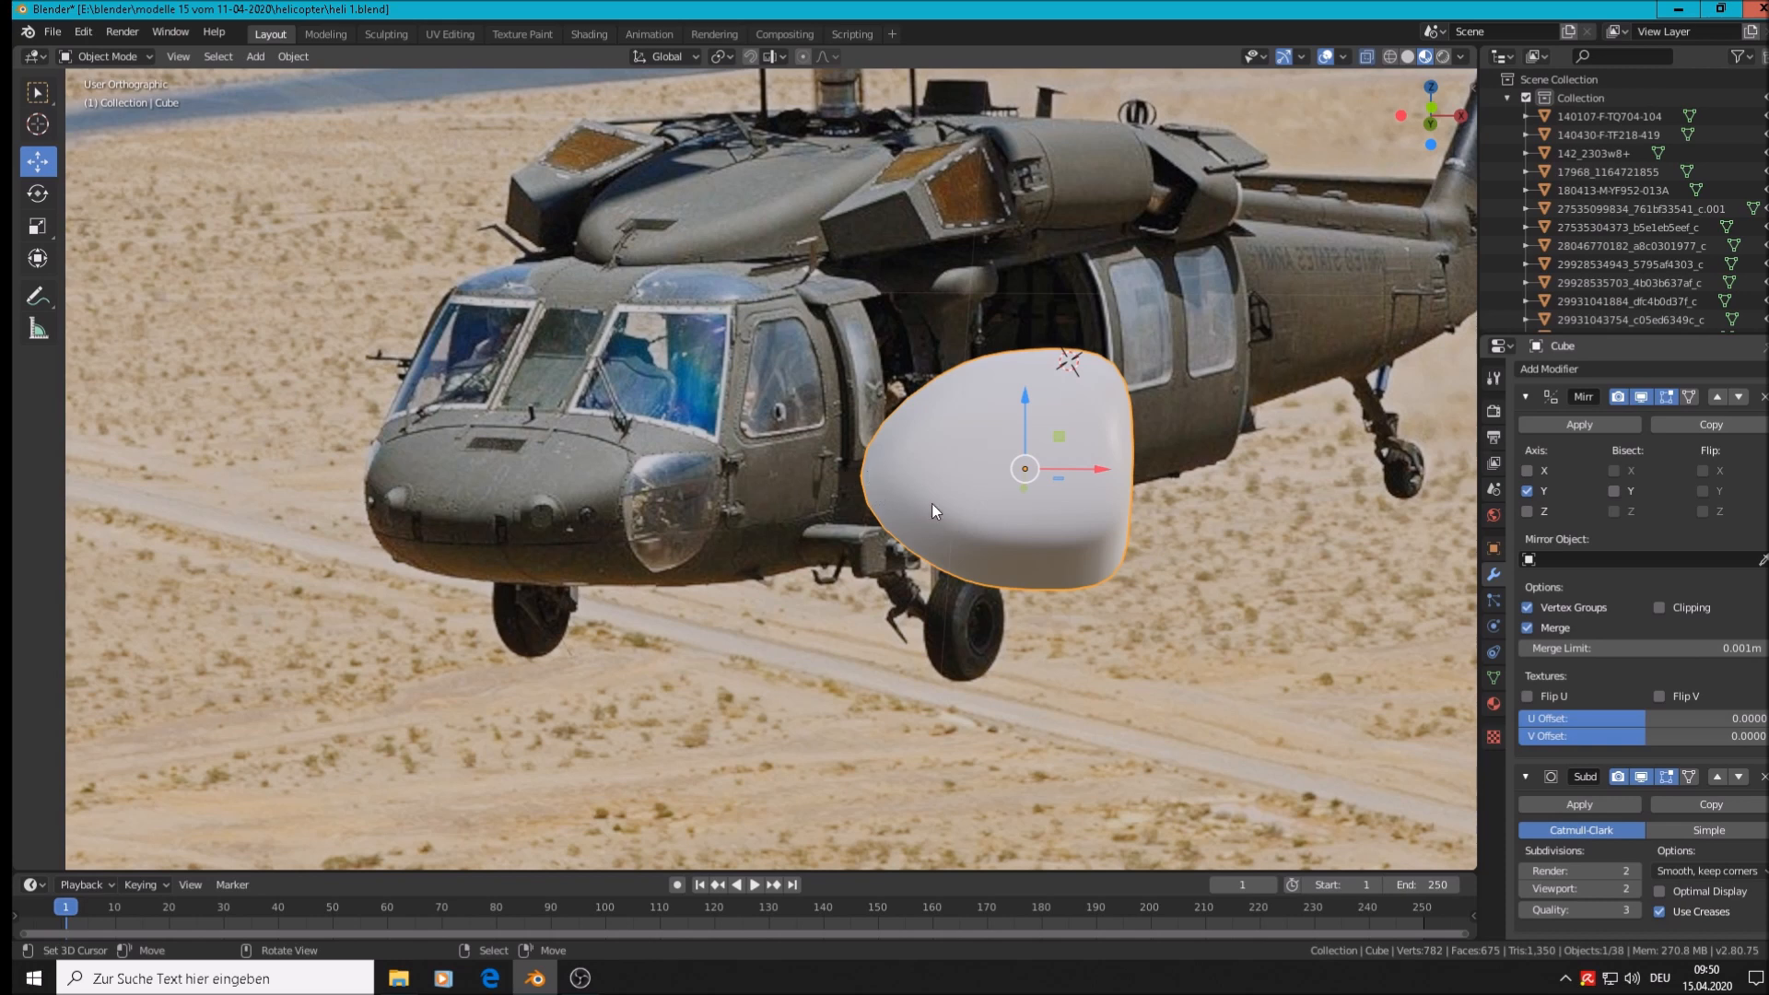
key(Tab)
middle_drag(919, 596, 840, 468)
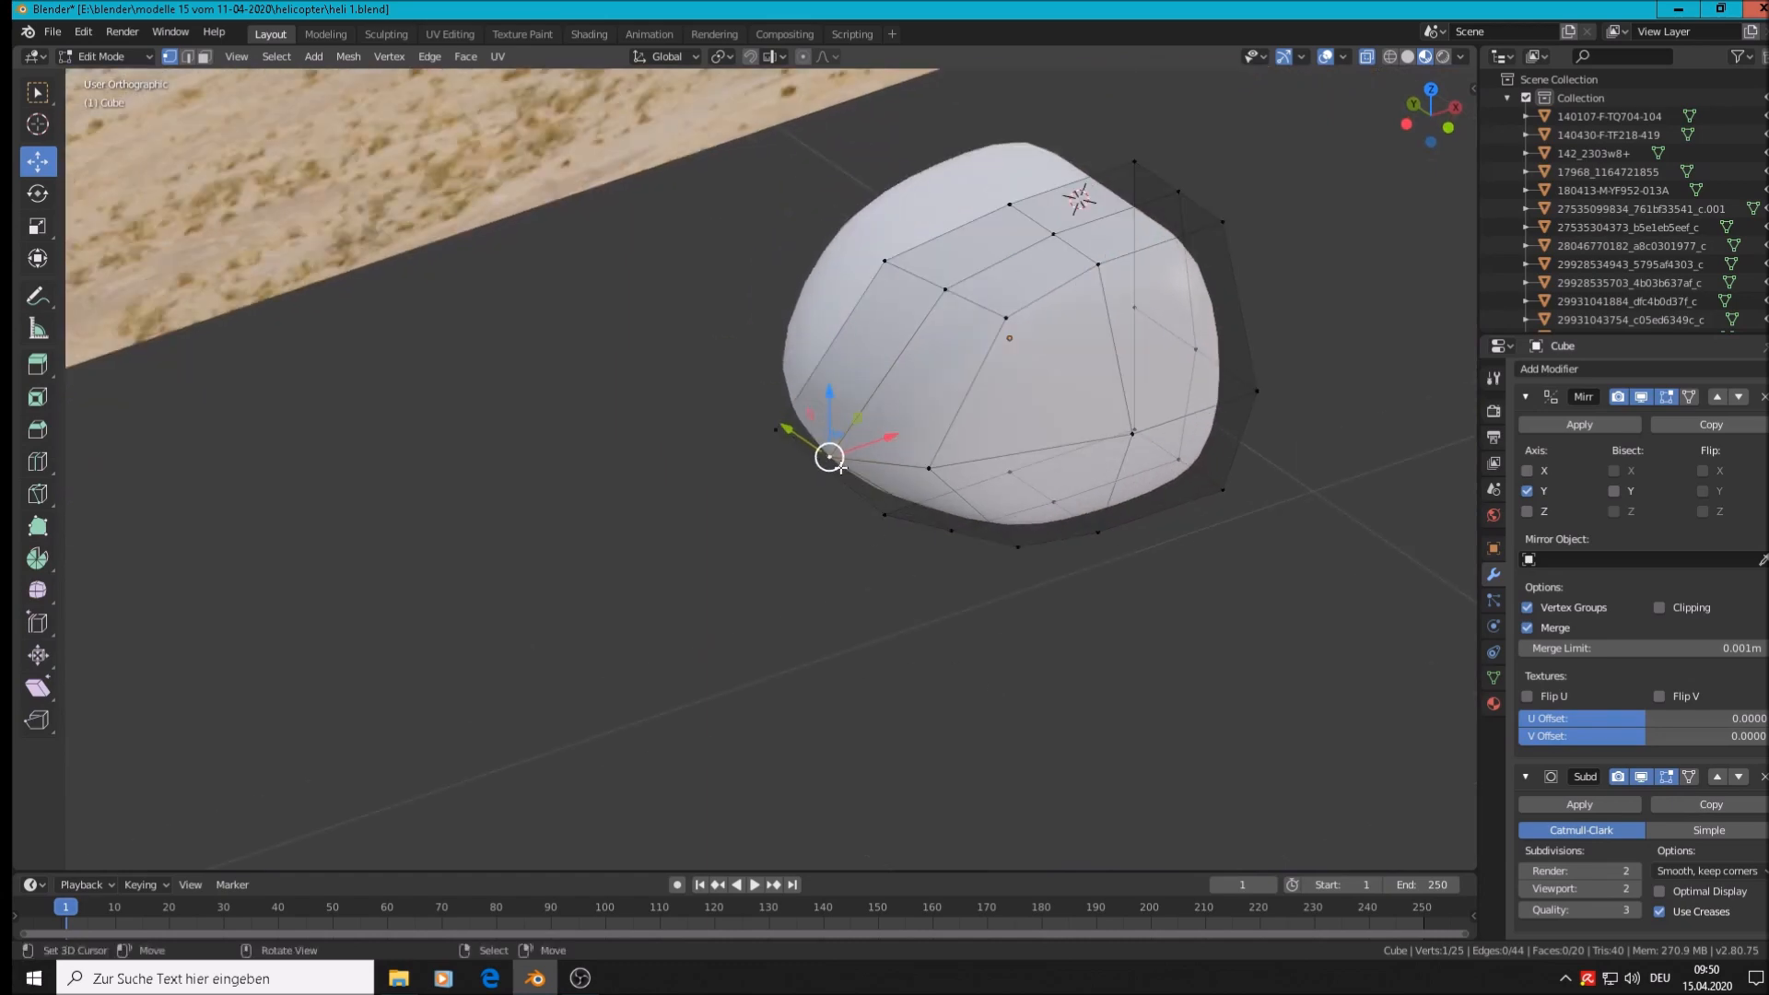
shift+click(776, 429)
drag(865, 423, 901, 412)
middle_drag(945, 563, 905, 533)
key(Tab)
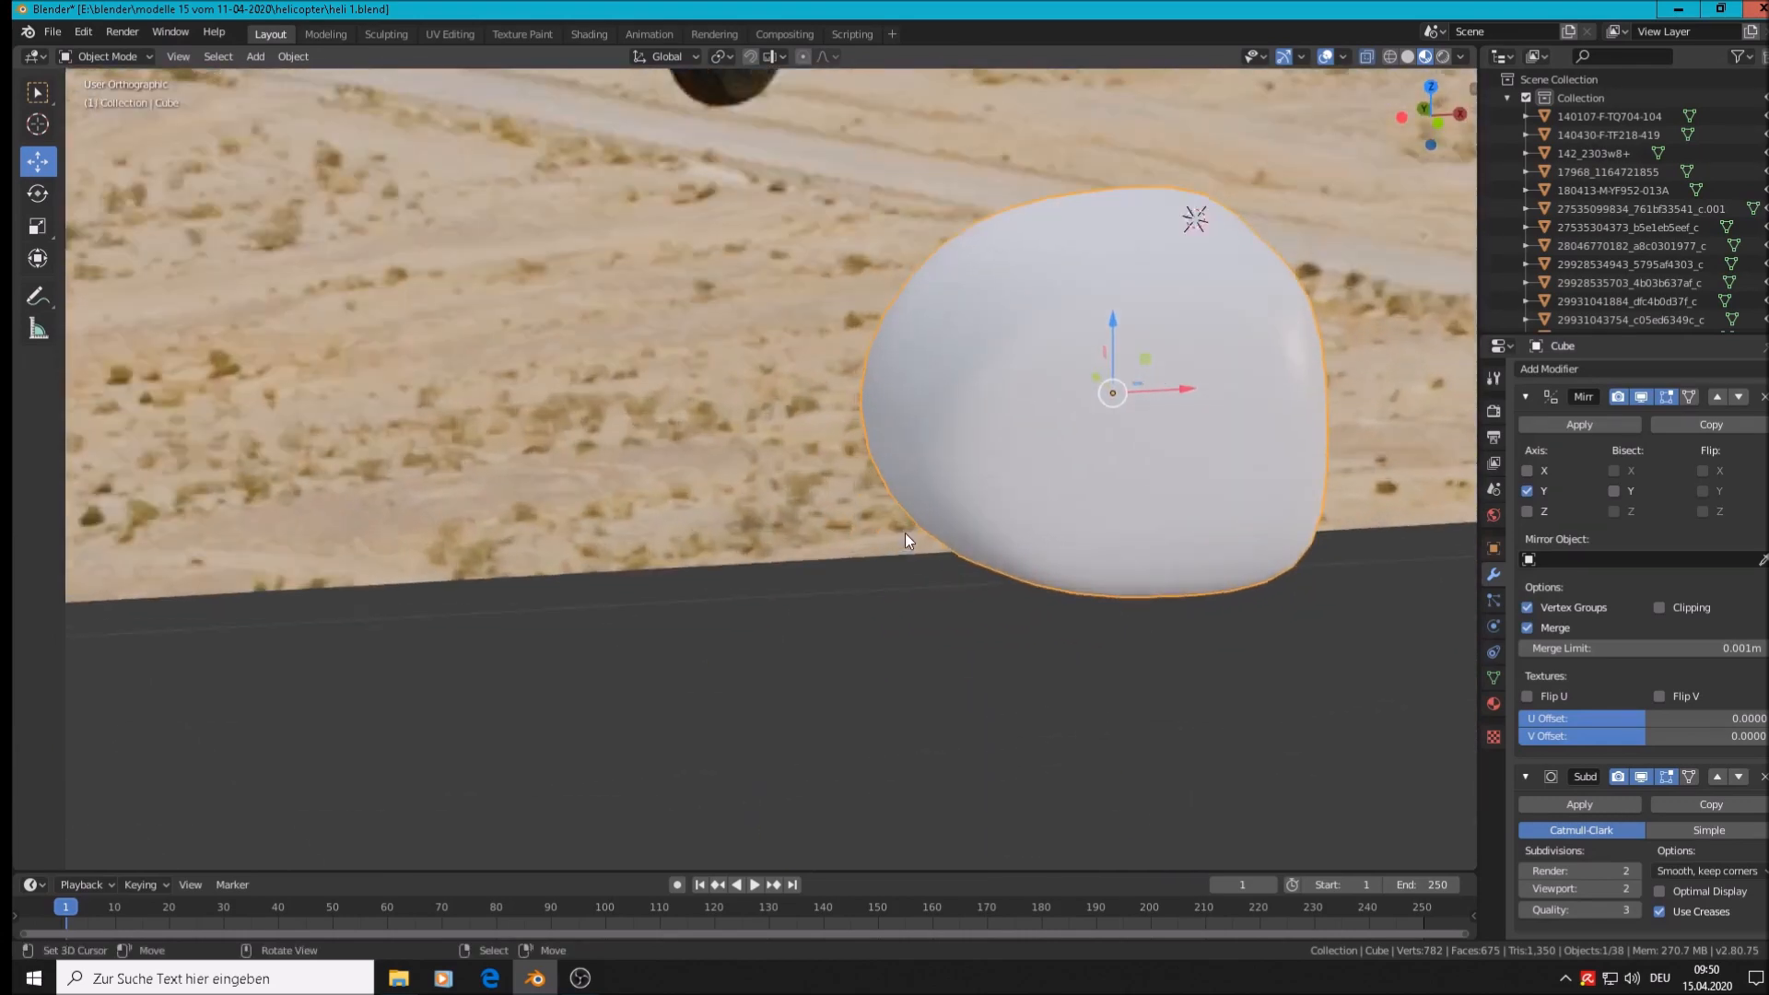
scroll(905, 534, down, 6)
middle_drag(903, 532, 1262, 549)
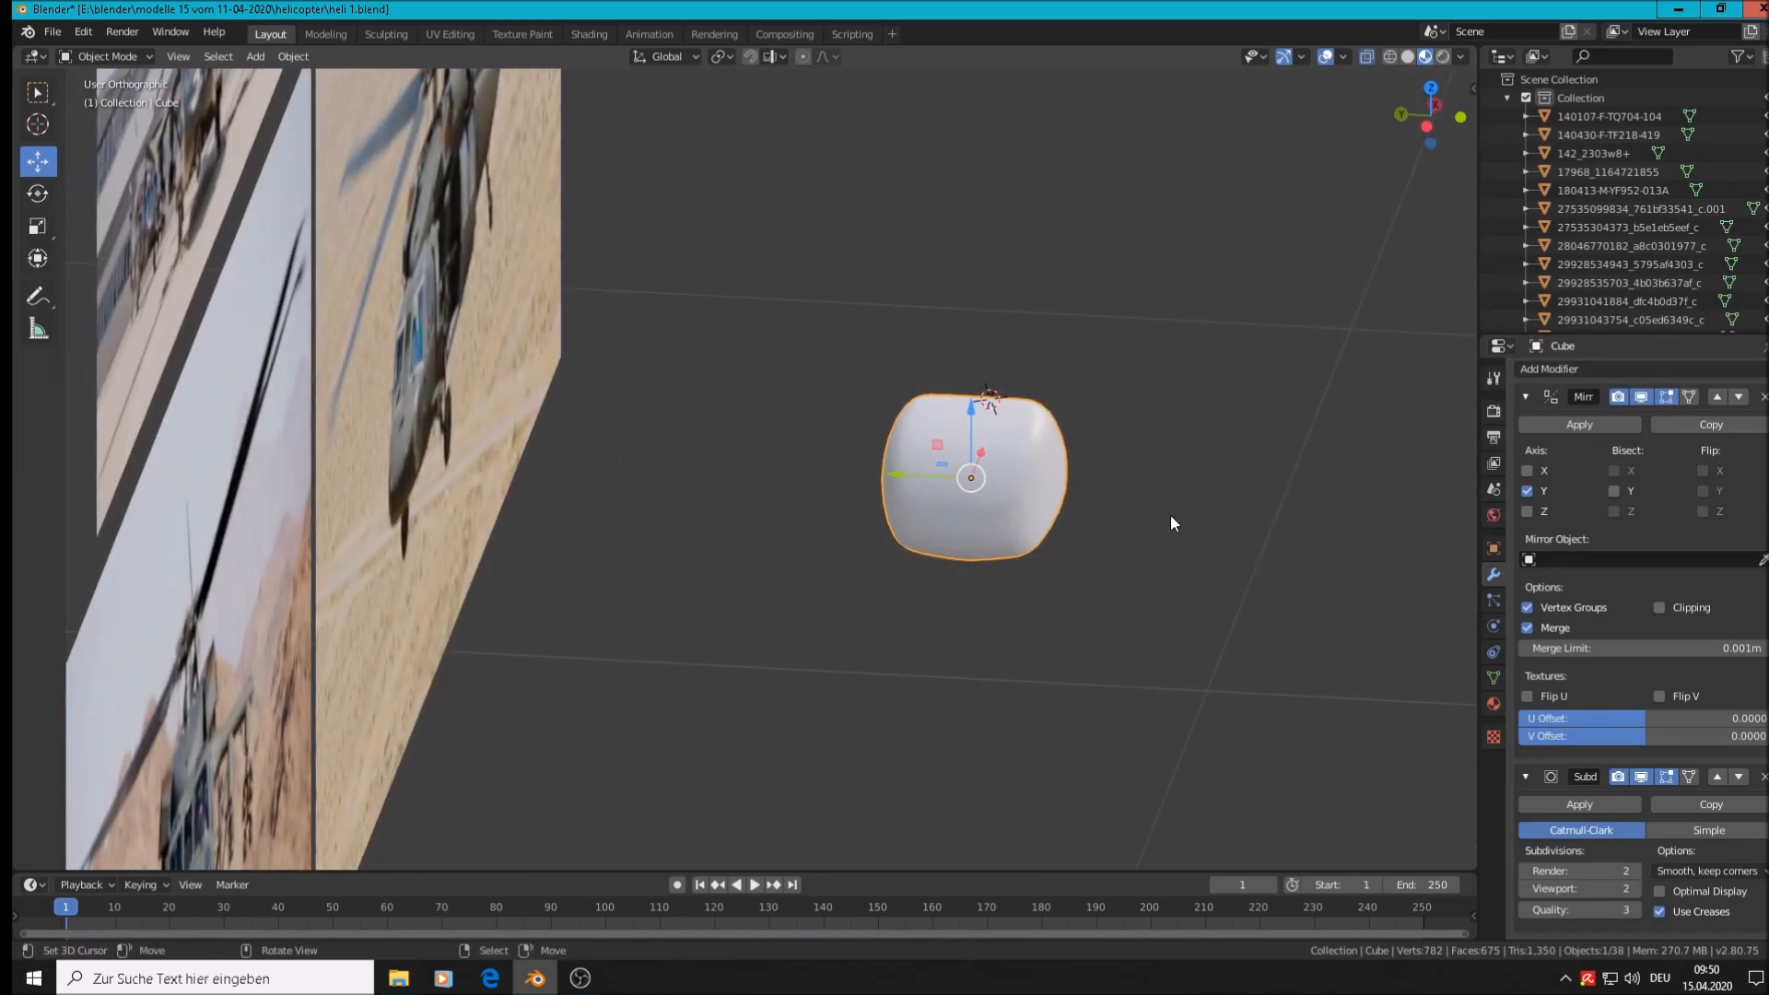
scroll(1168, 519, up, 4)
key(Tab)
scroll(973, 485, up, 1)
middle_drag(973, 486, 816, 651)
scroll(815, 650, up, 2)
middle_drag(661, 568, 933, 430)
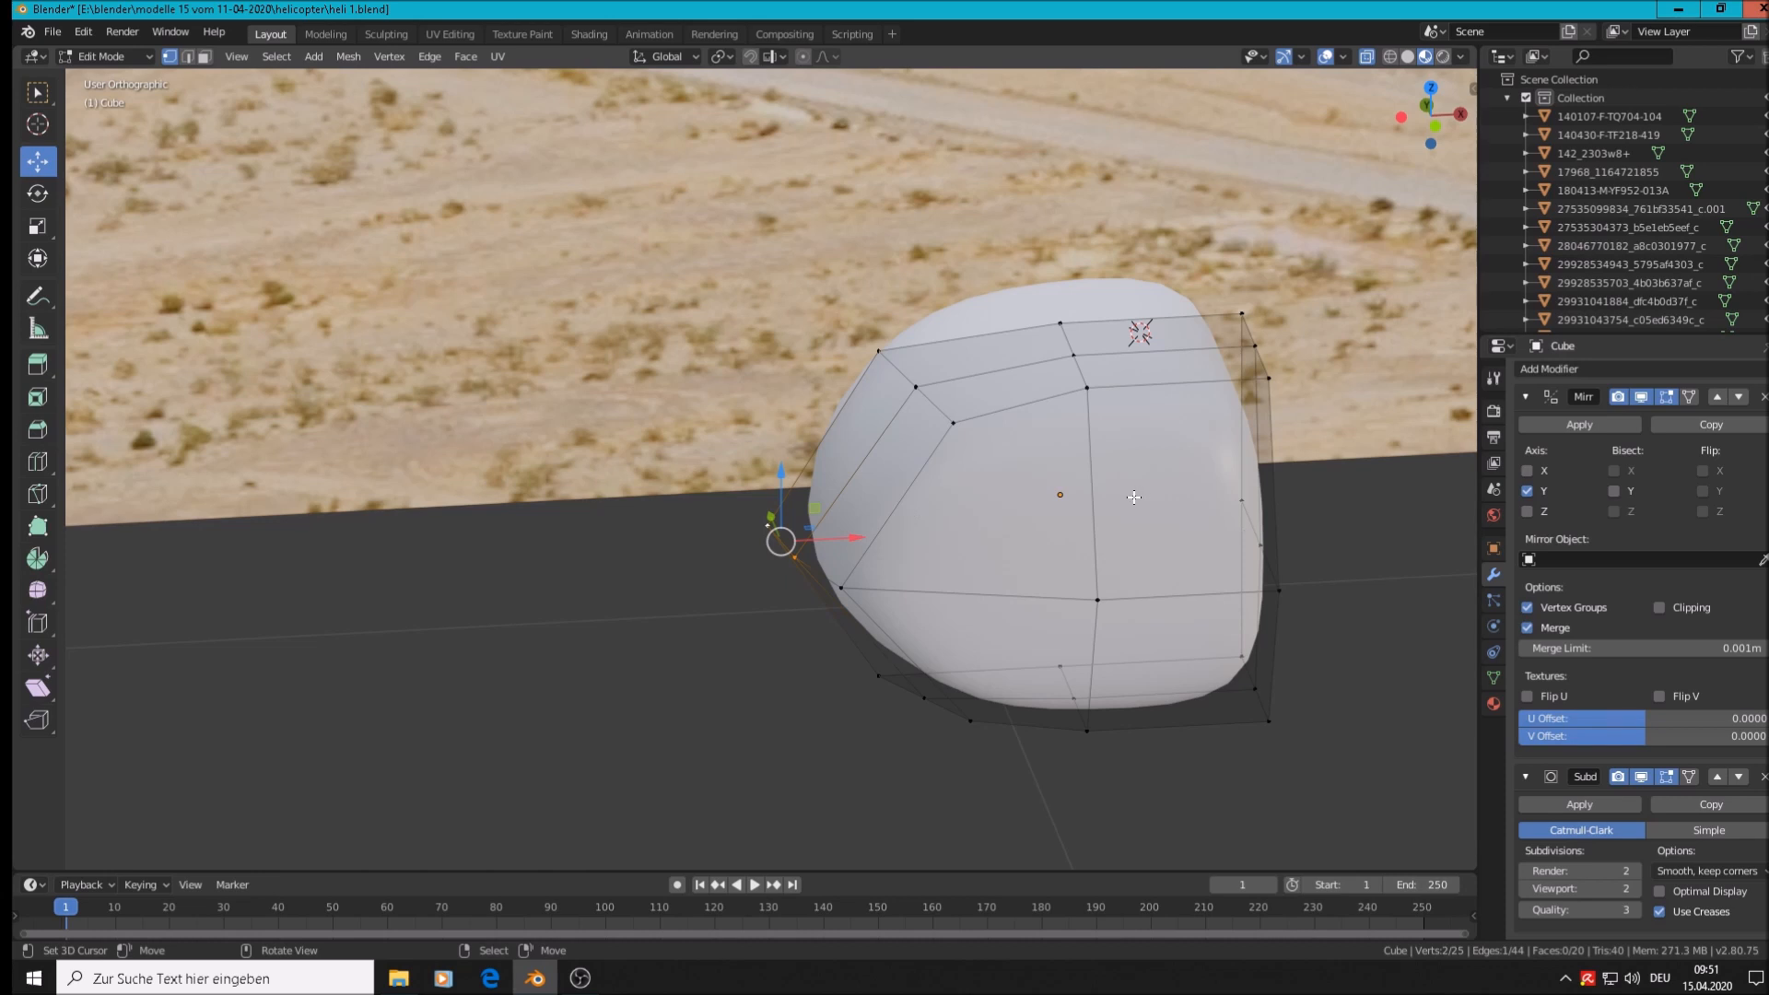
middle_drag(1111, 551, 1106, 591)
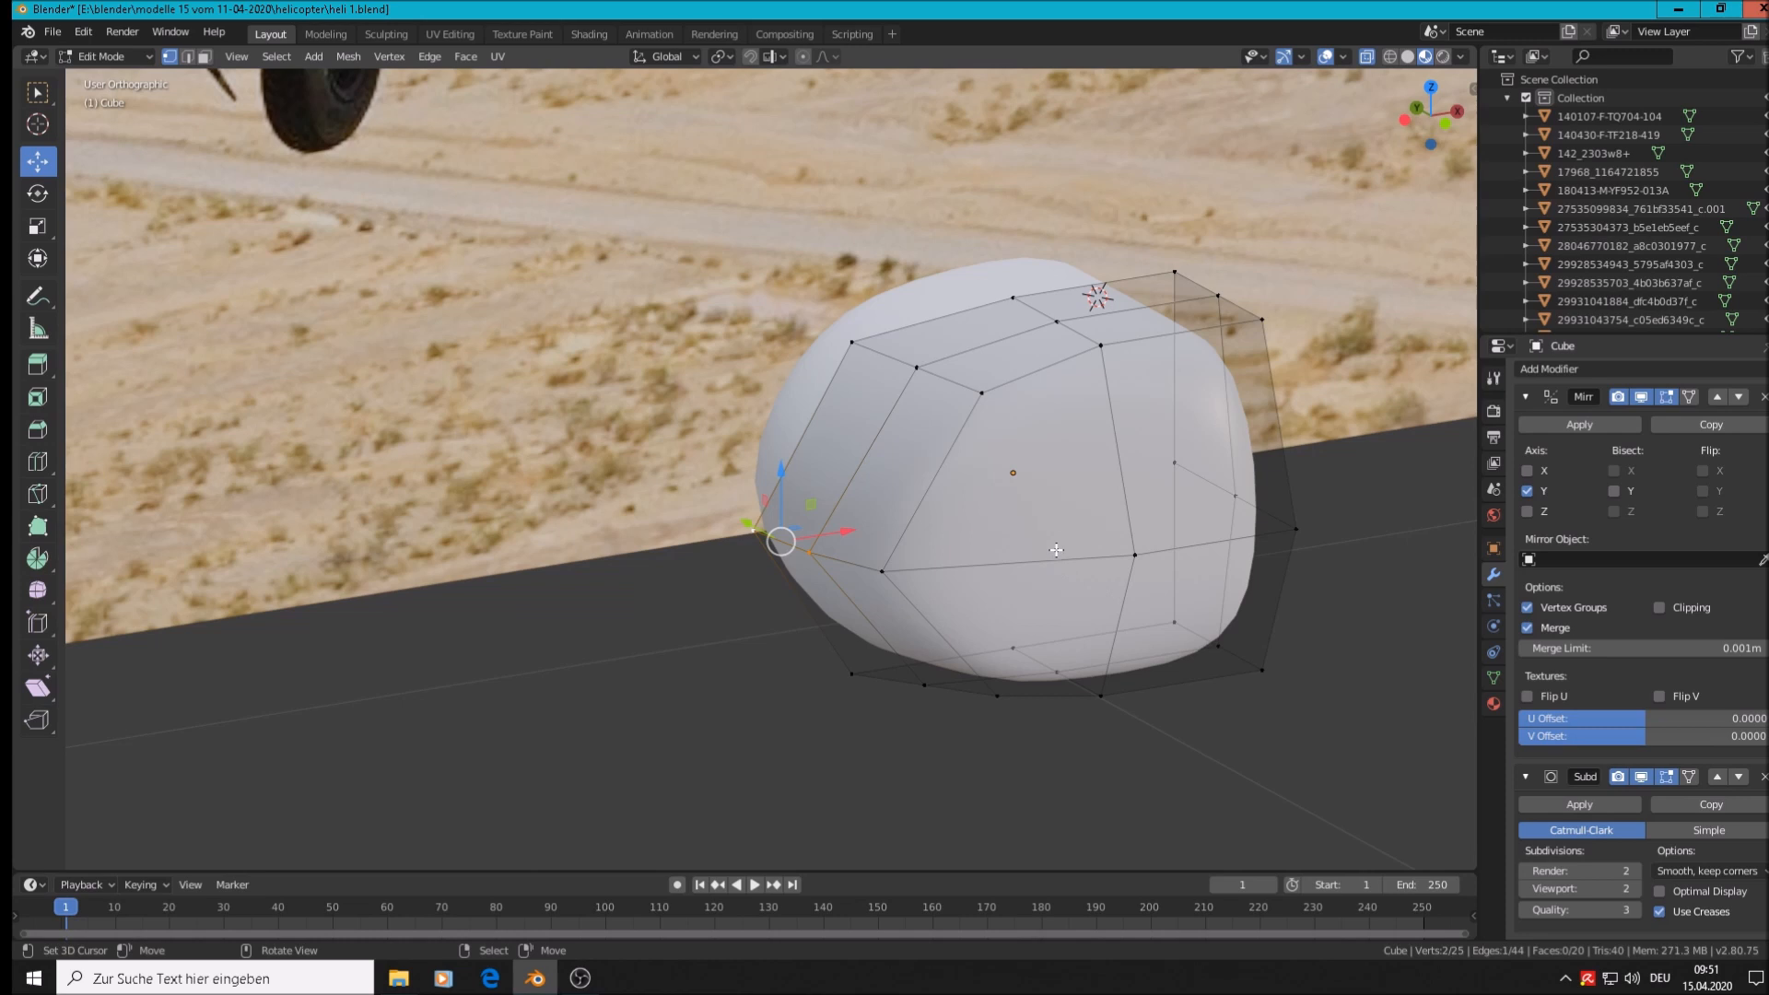
click(996, 390)
shift+click(1103, 346)
shift+click(1252, 314)
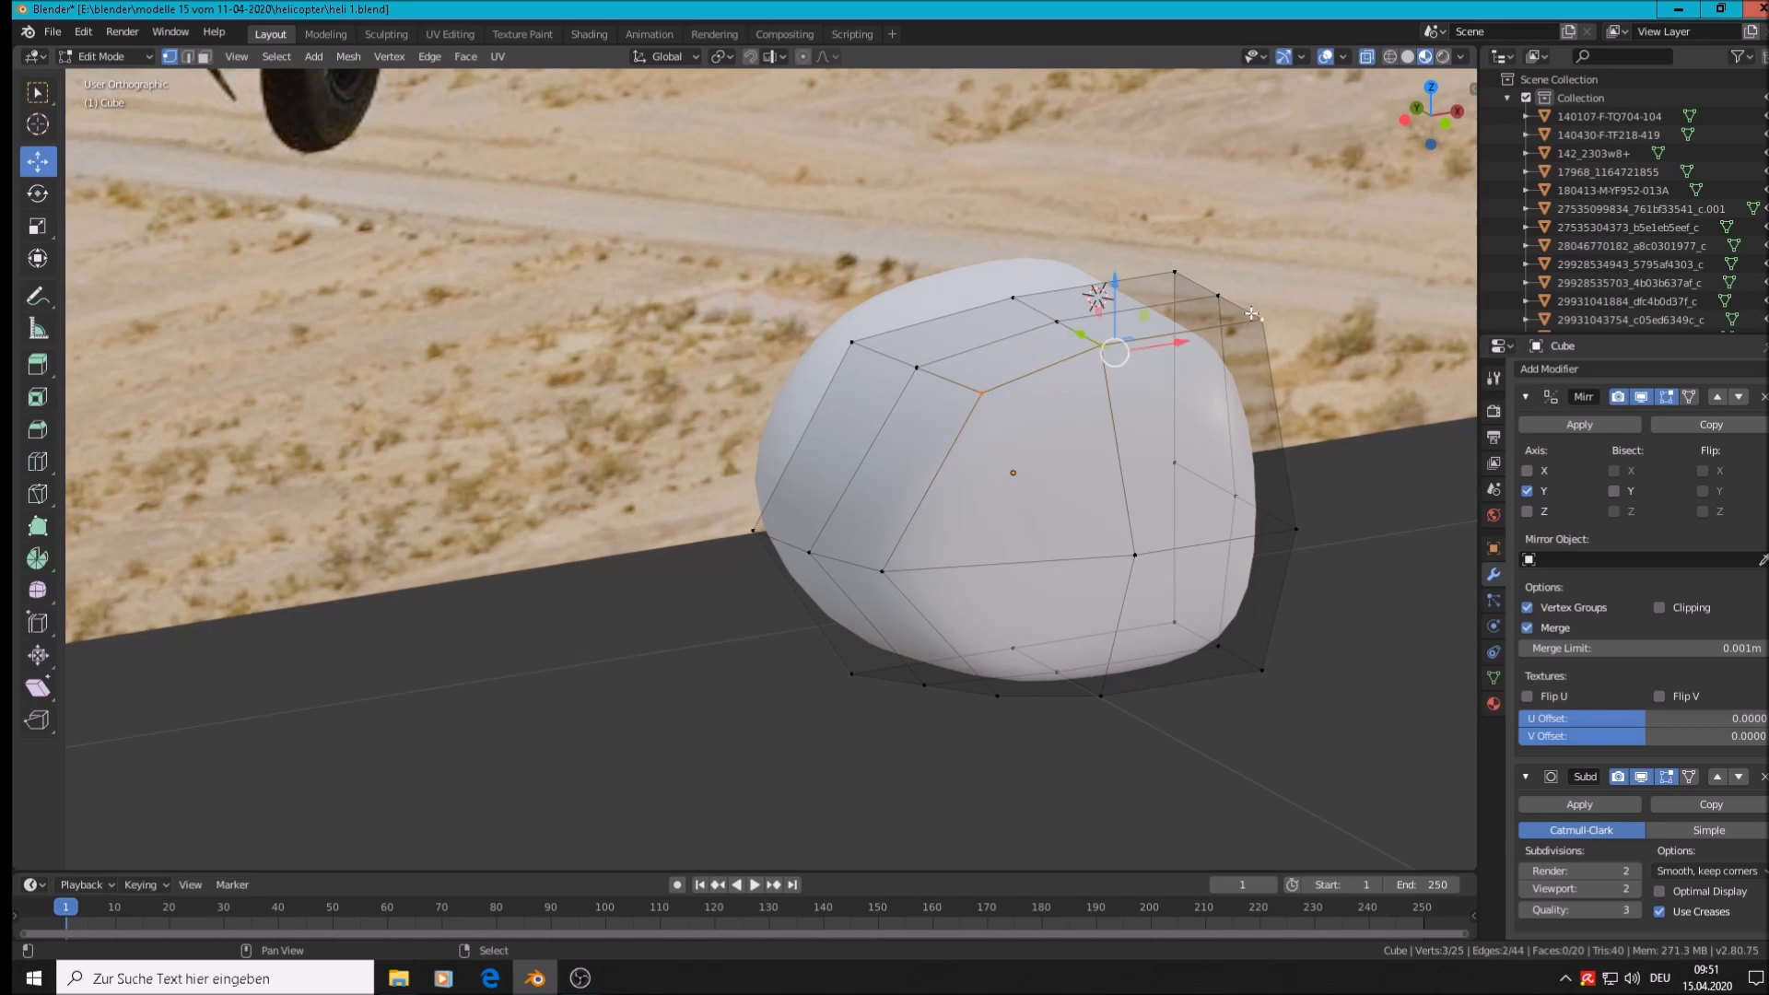
drag(1114, 279, 1106, 313)
middle_drag(976, 534, 1013, 593)
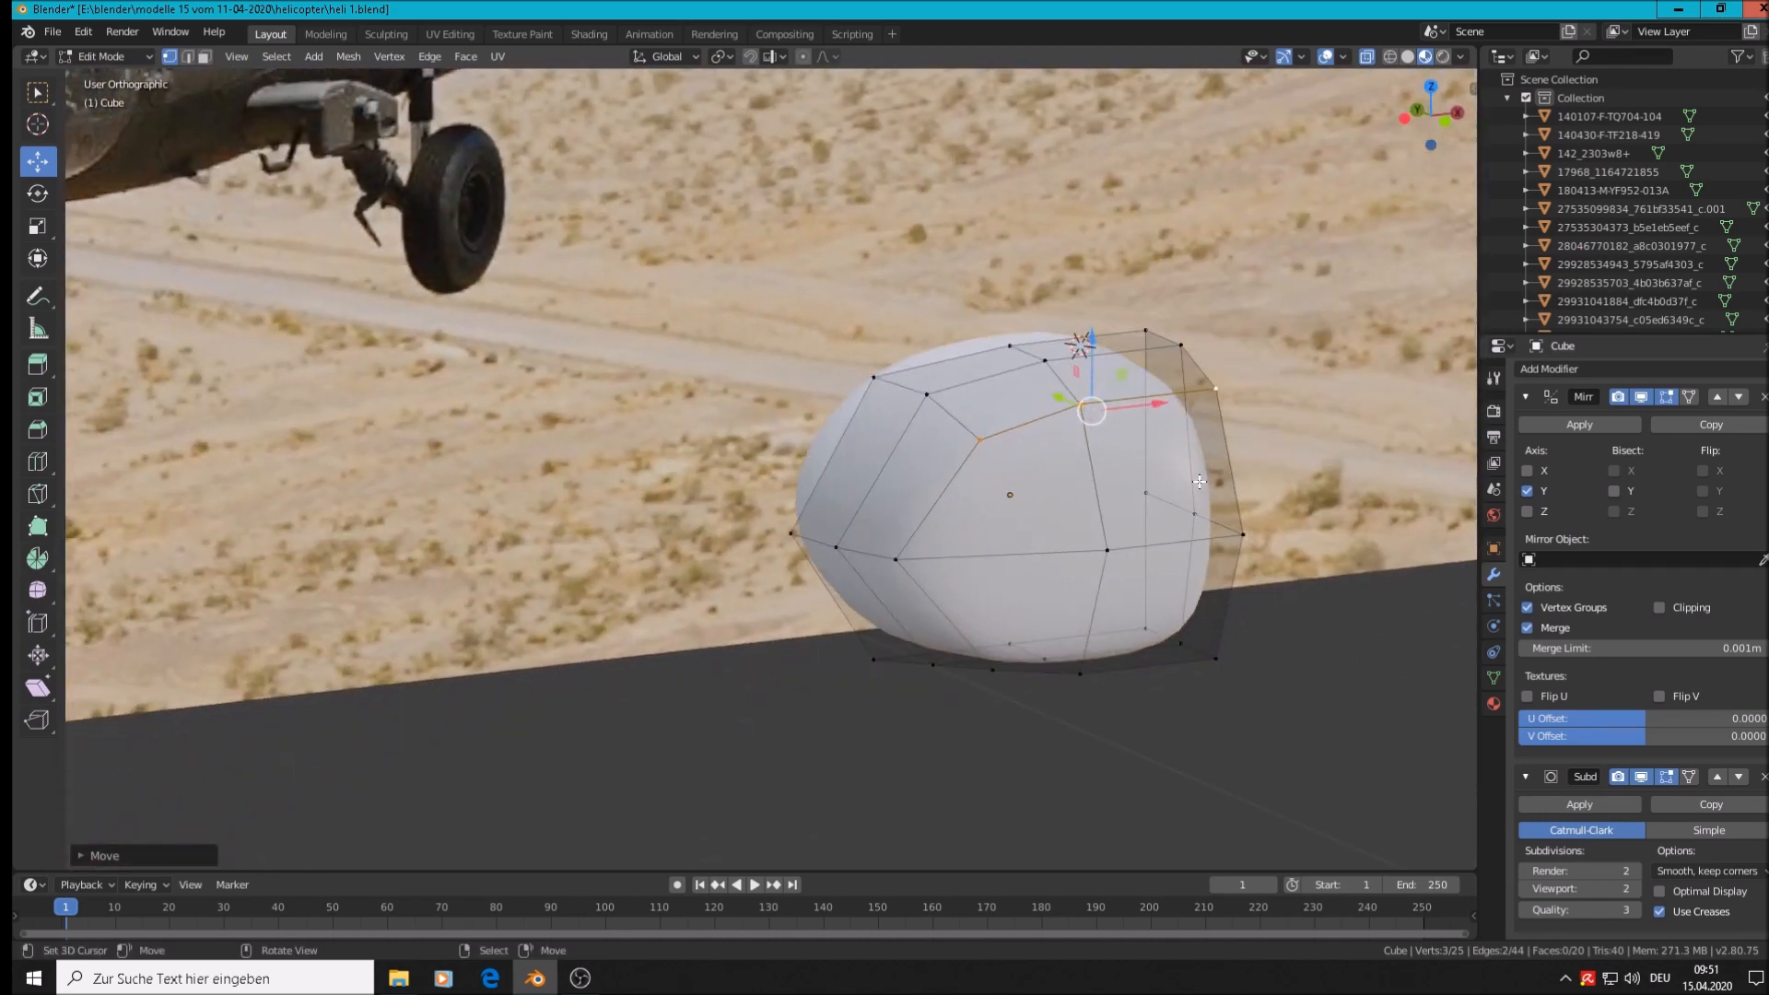
scroll(1012, 592, down, 6)
scroll(1012, 593, down, 2)
scroll(670, 564, up, 8)
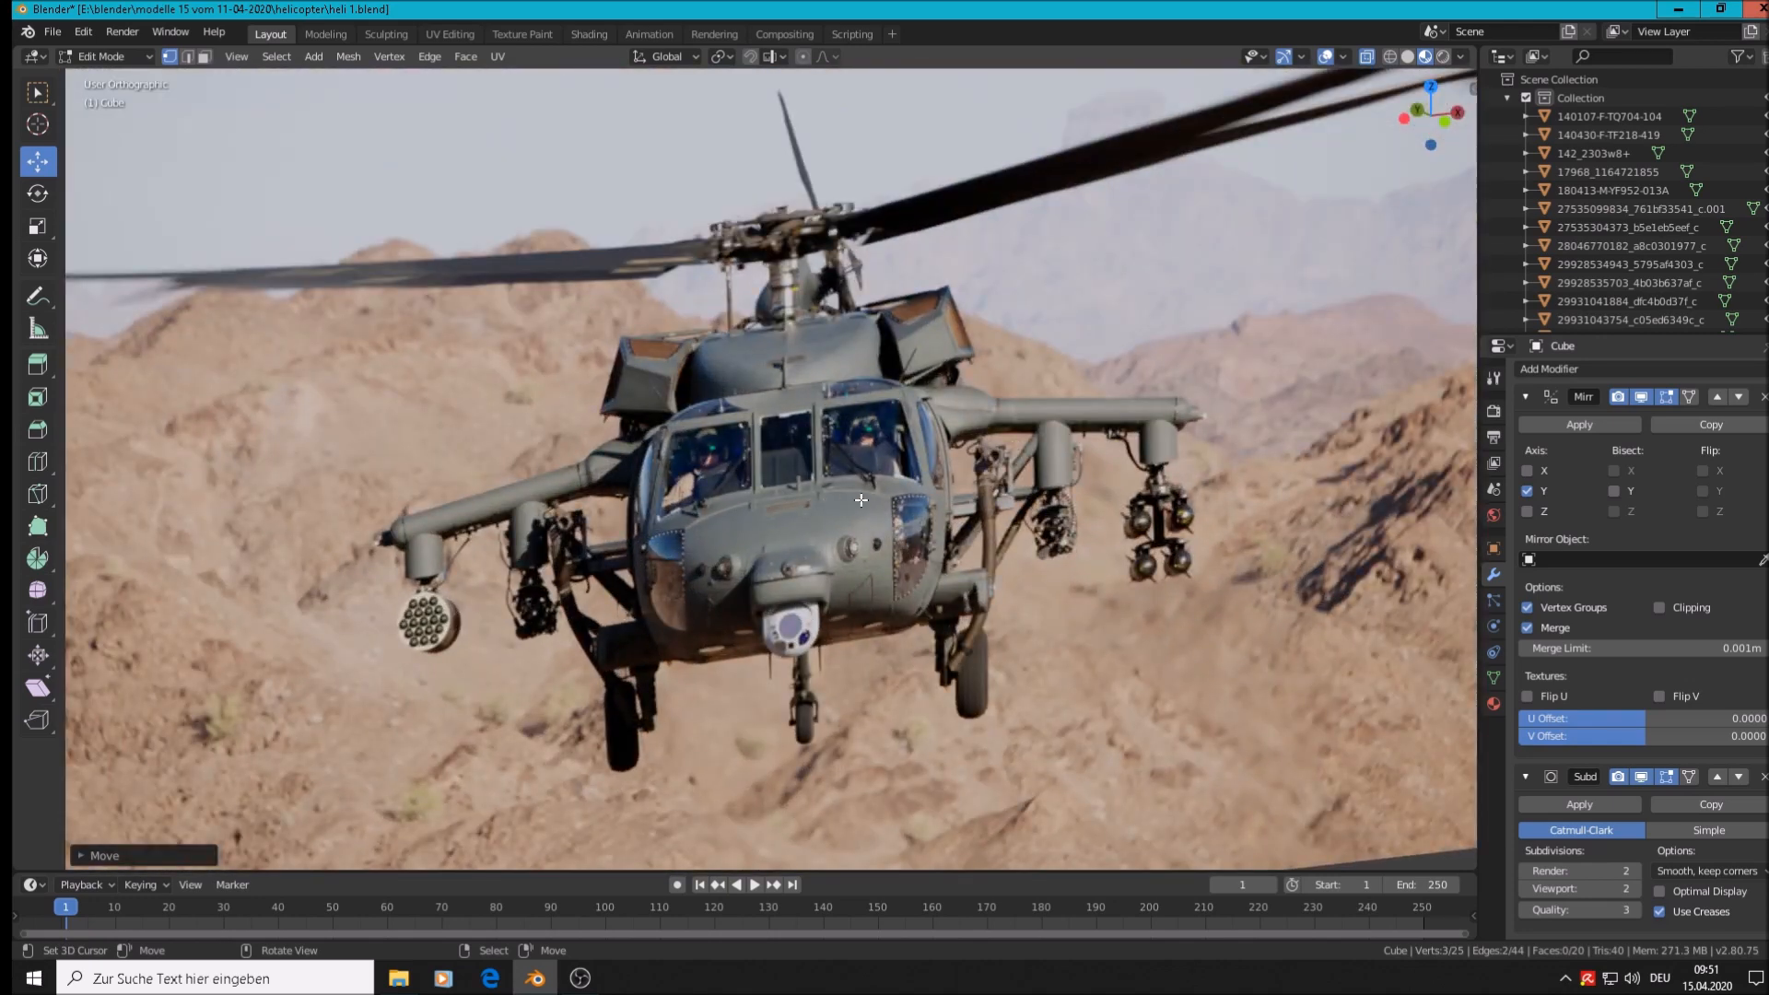
scroll(1060, 600, down, 6)
middle_drag(1059, 601, 1207, 594)
From the side view, box-select the nose cone's left vertices and push them outward along Y
key(KP_3)
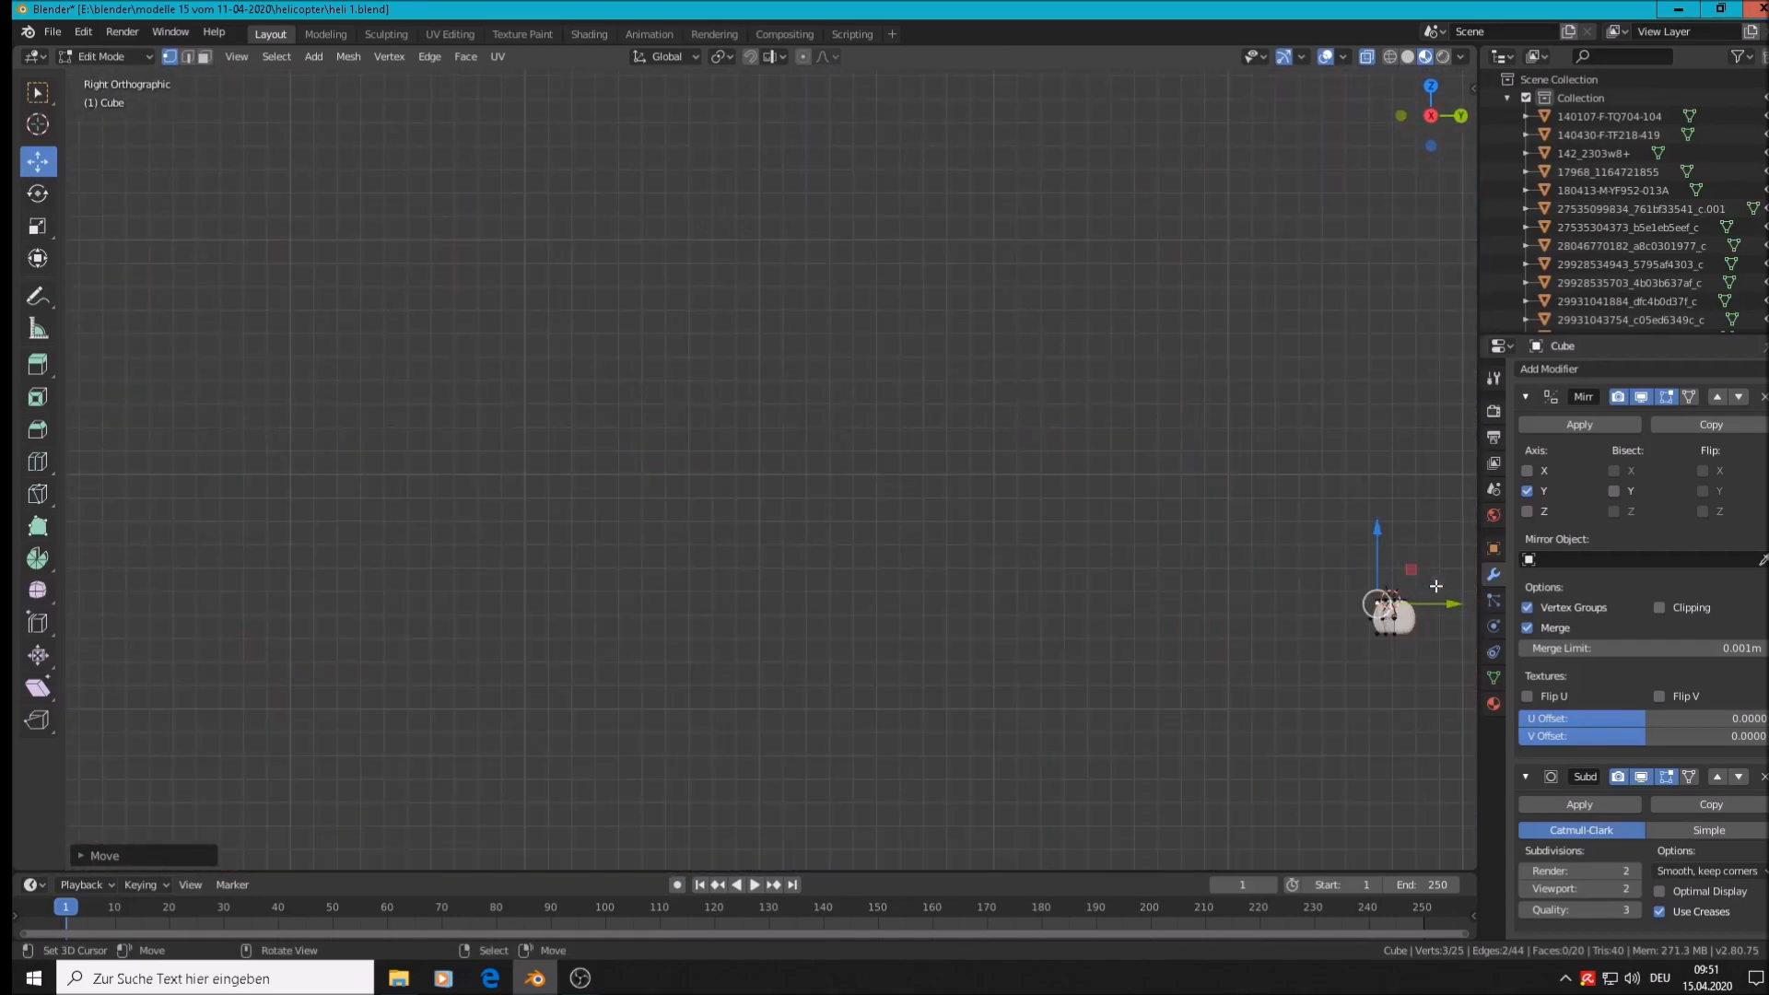
scroll(1424, 604, up, 8)
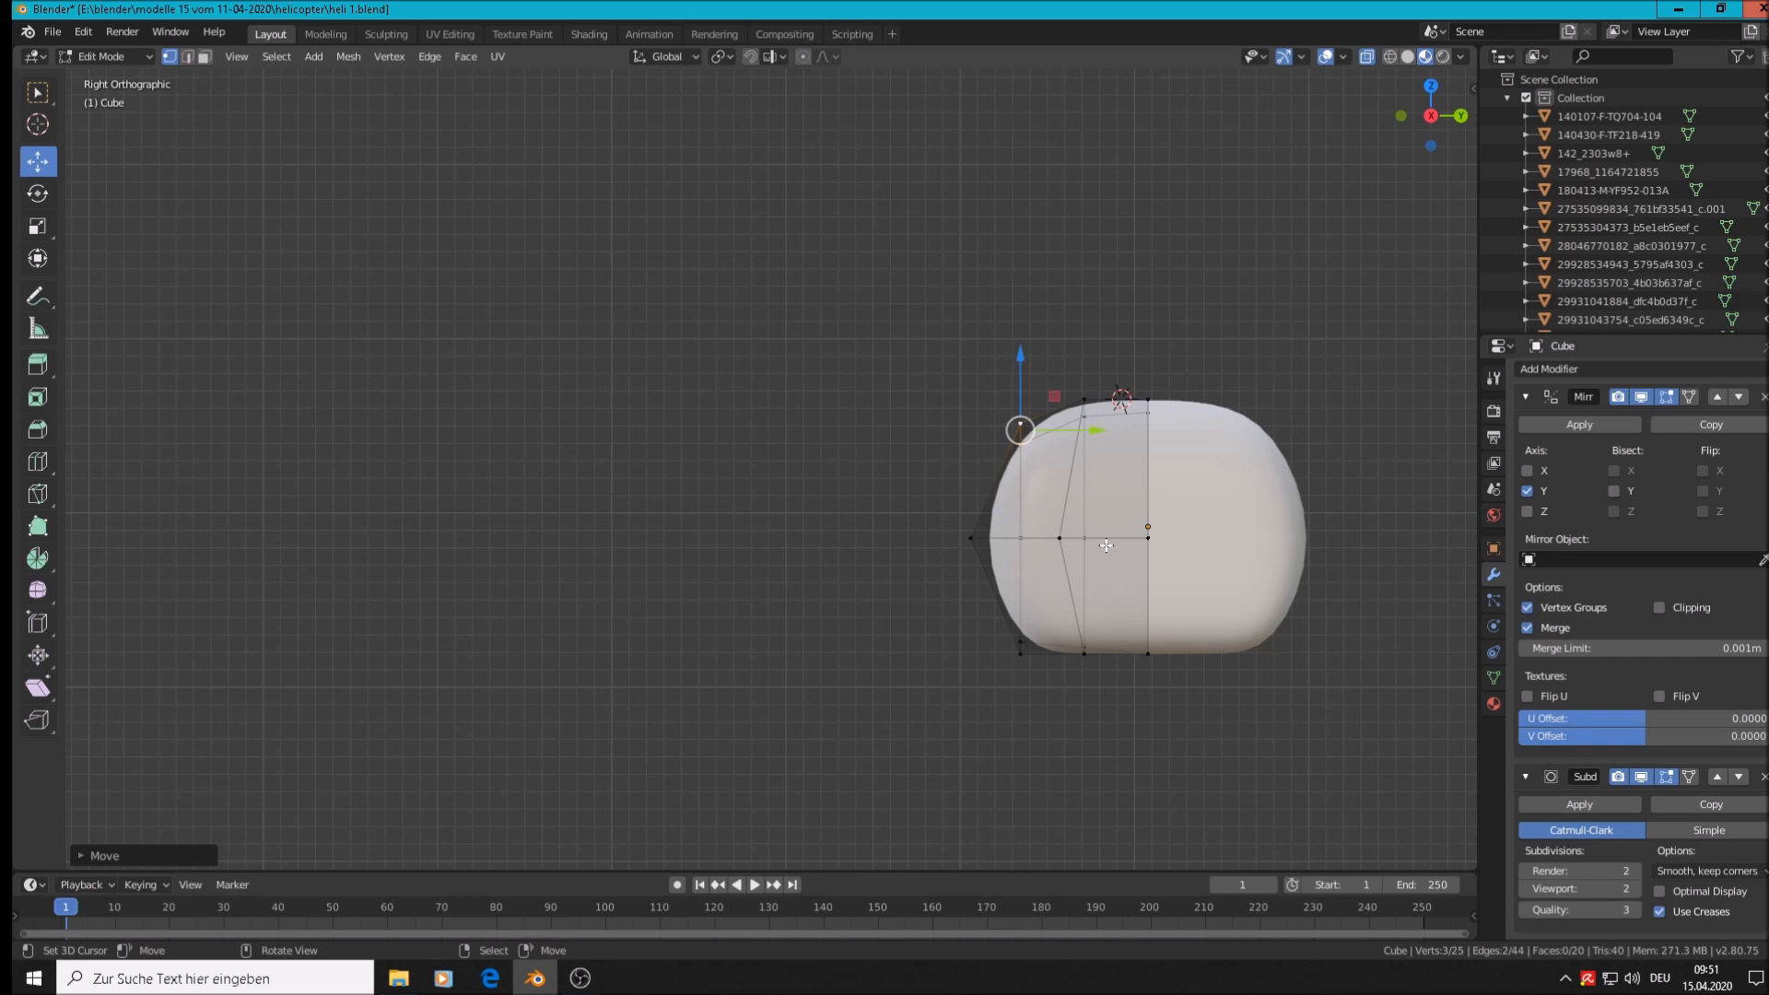
key(alt+a)
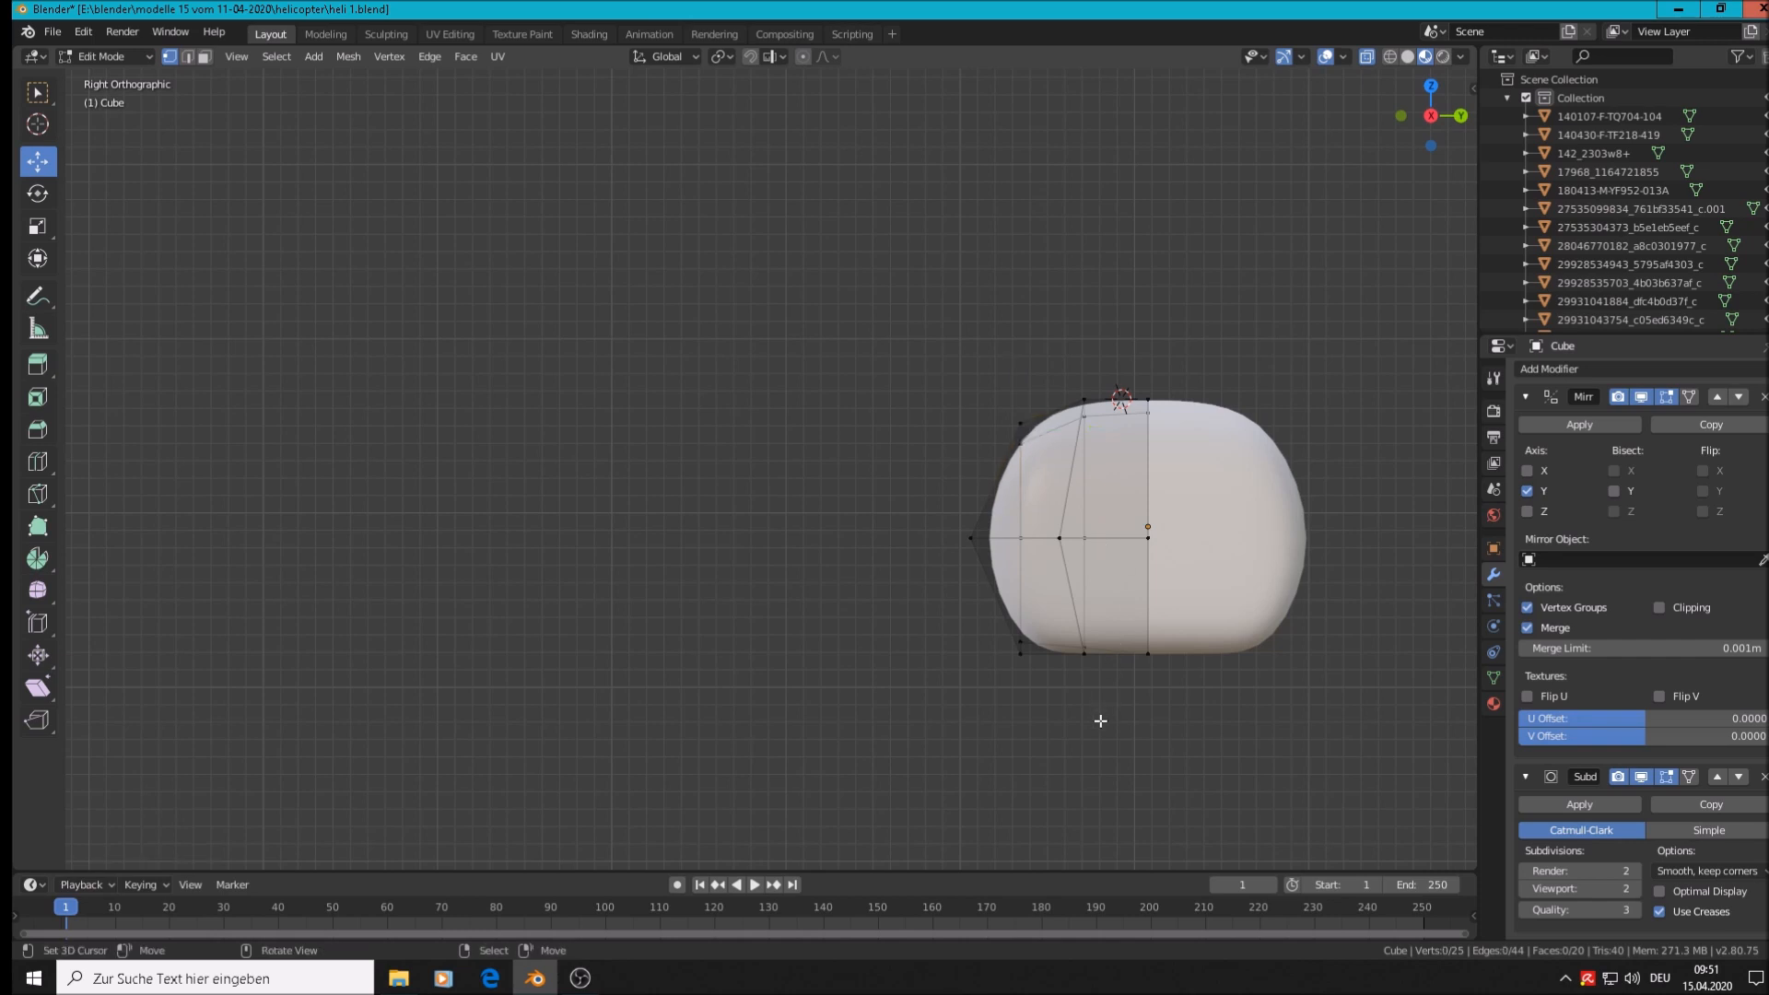
key(b)
drag(1101, 740, 939, 278)
drag(1120, 549, 1035, 541)
Inspect the stretched, smoothed nose cone from several angles, ending in top view in Edit Mode
middle_drag(1053, 545, 12, 588)
key(Tab)
middle_drag(594, 521, 749, 594)
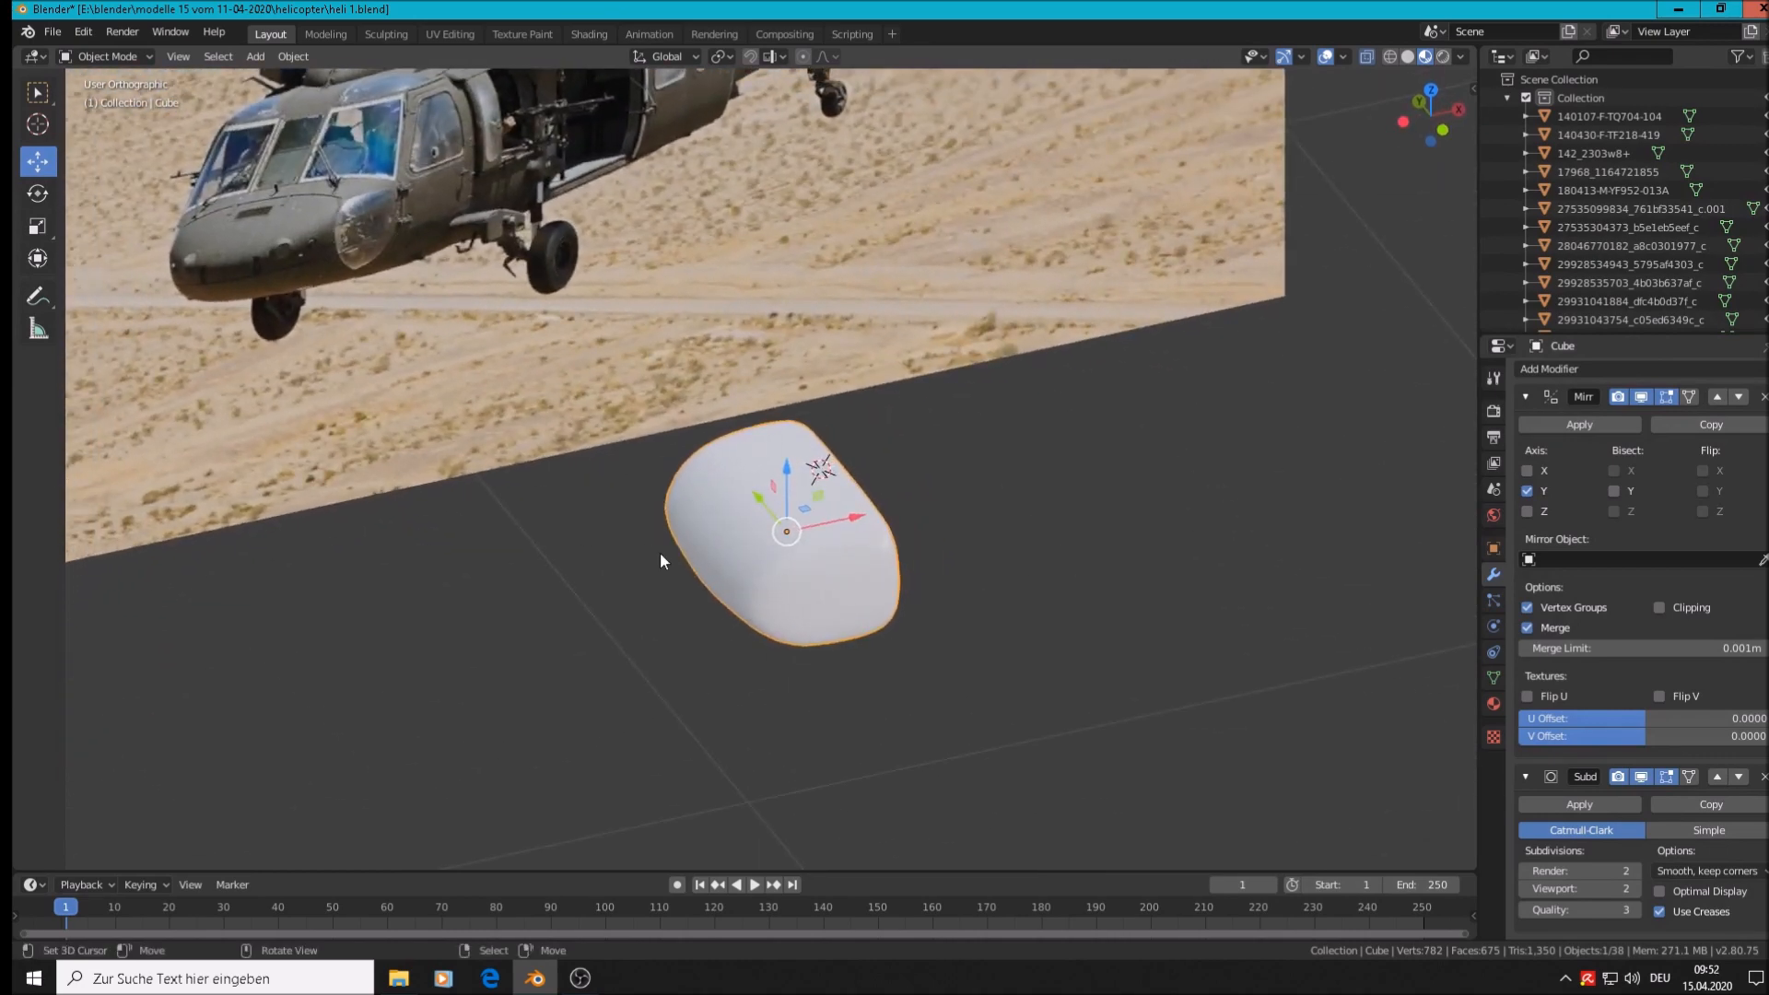
middle_drag(734, 551, 721, 534)
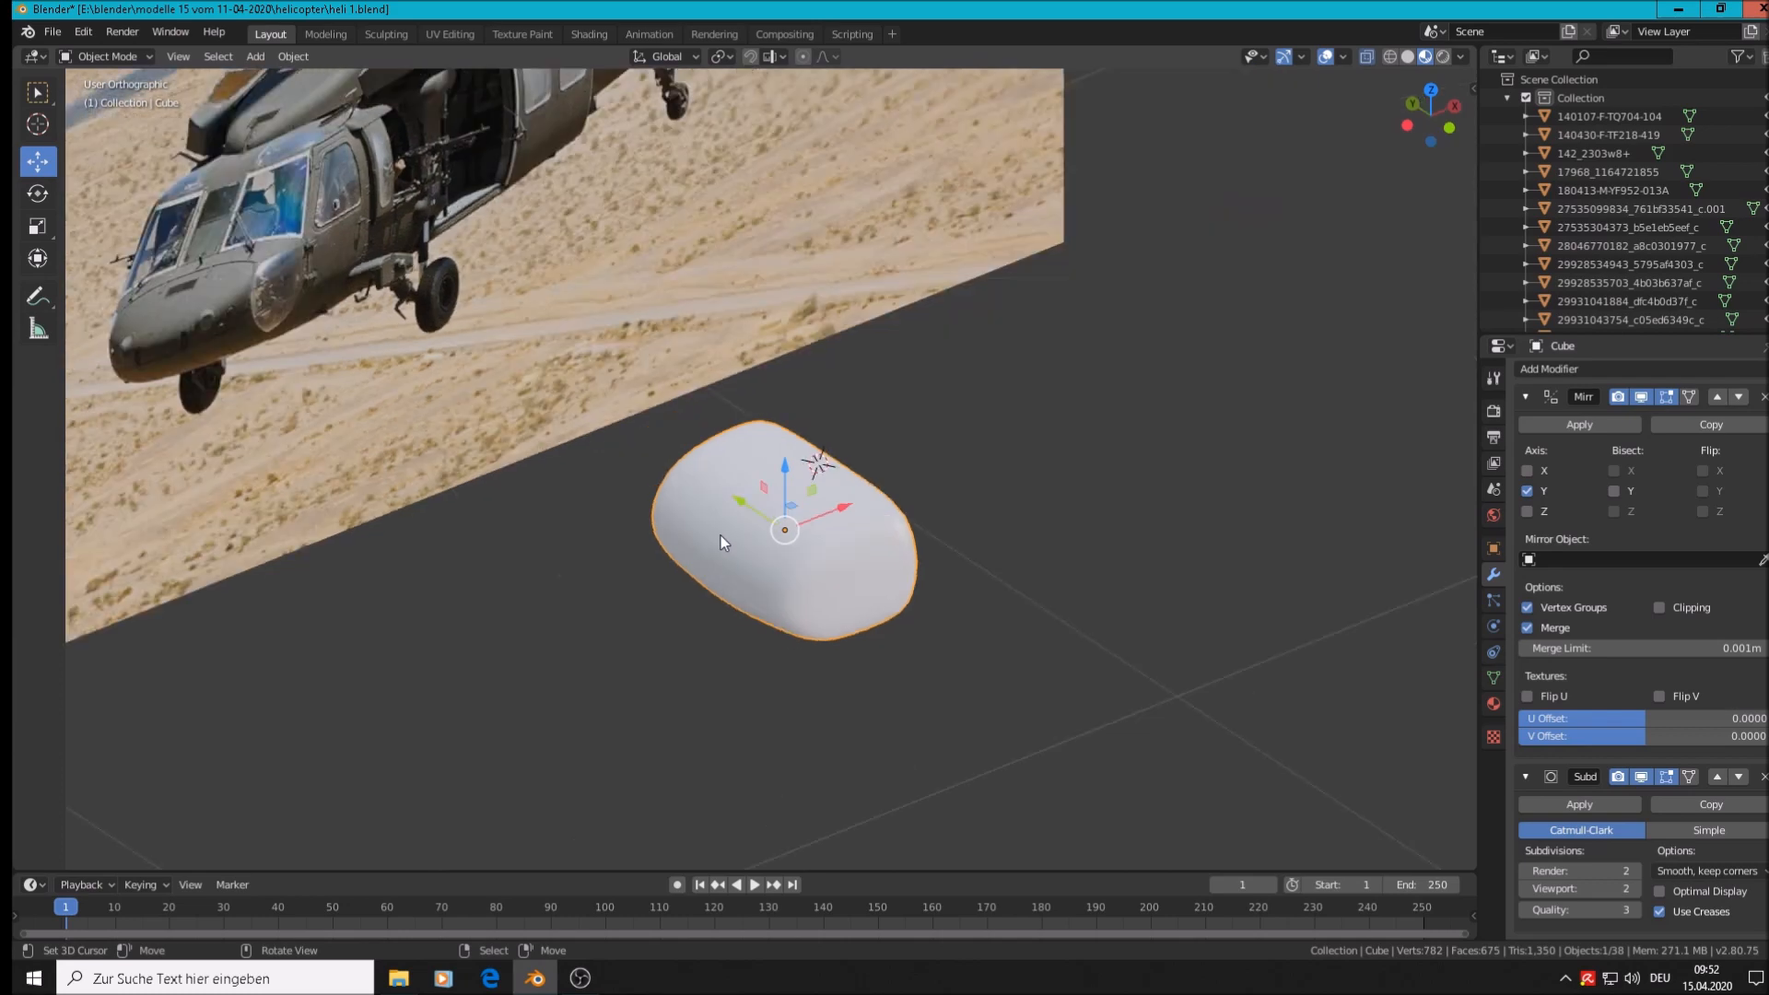
key(KP_7)
scroll(721, 535, up, 2)
key(Tab)
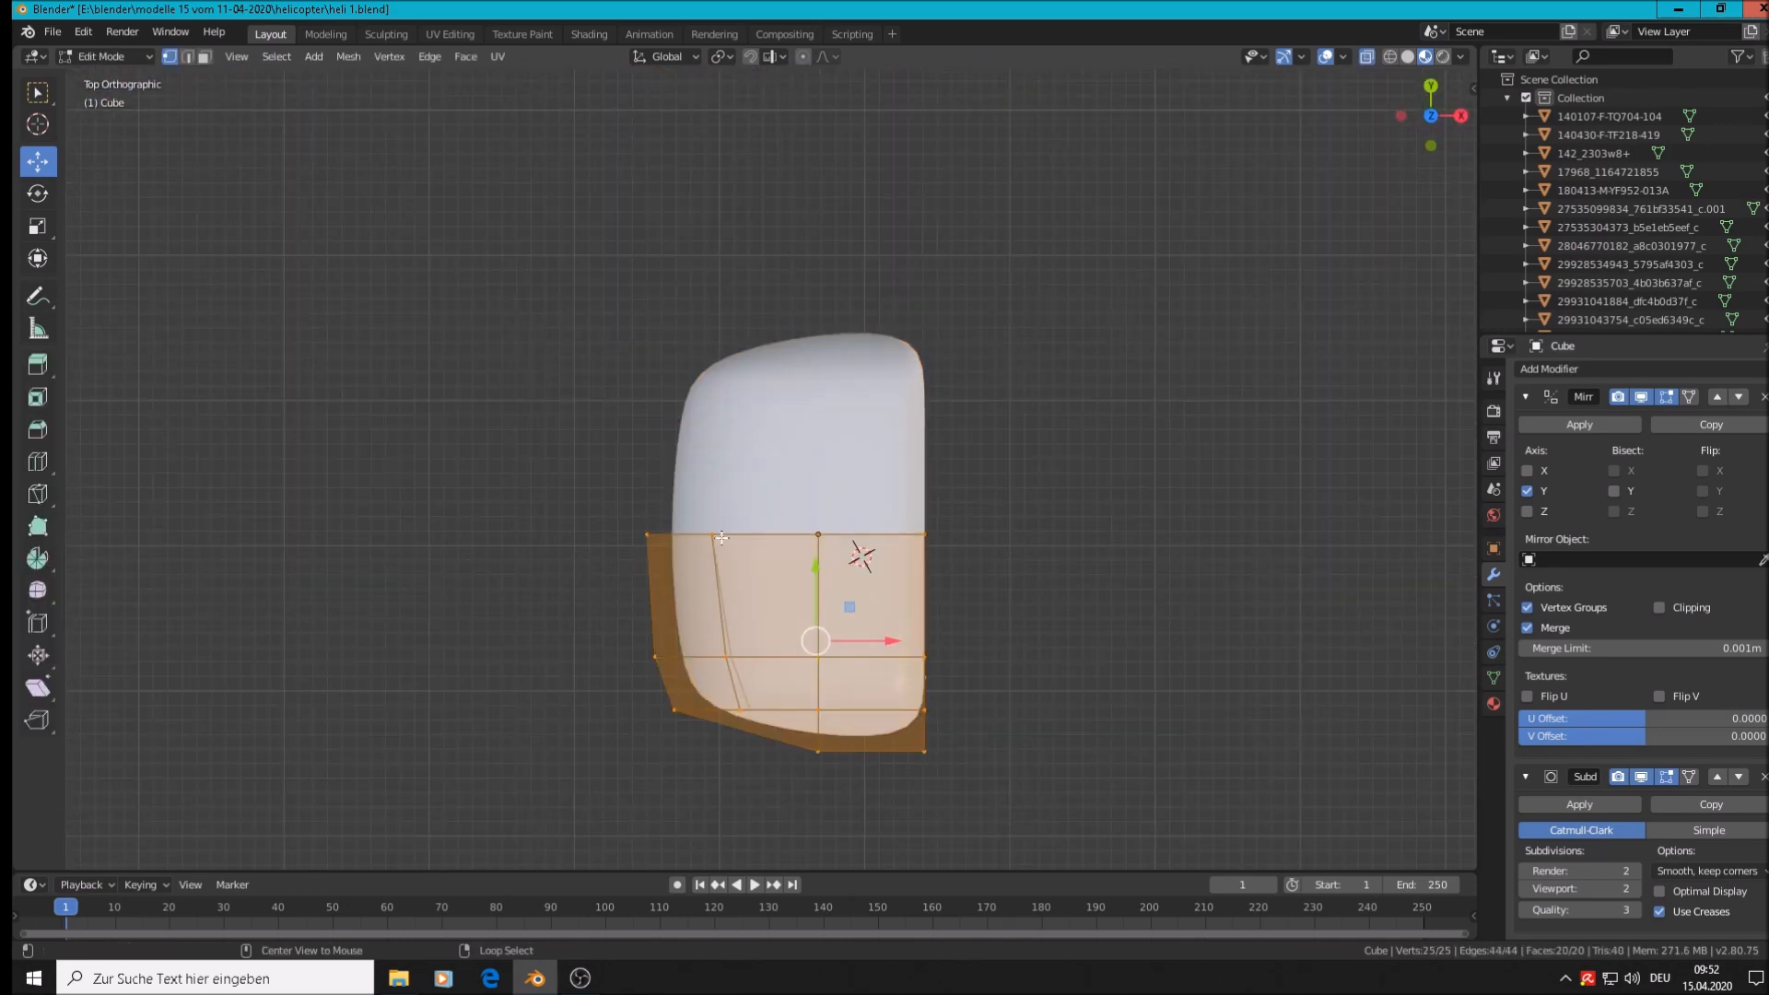
Pull the front centre-line vertex of the nose forward along X
key(alt+a)
key(c)
drag(716, 533, 611, 532)
right_click(613, 532)
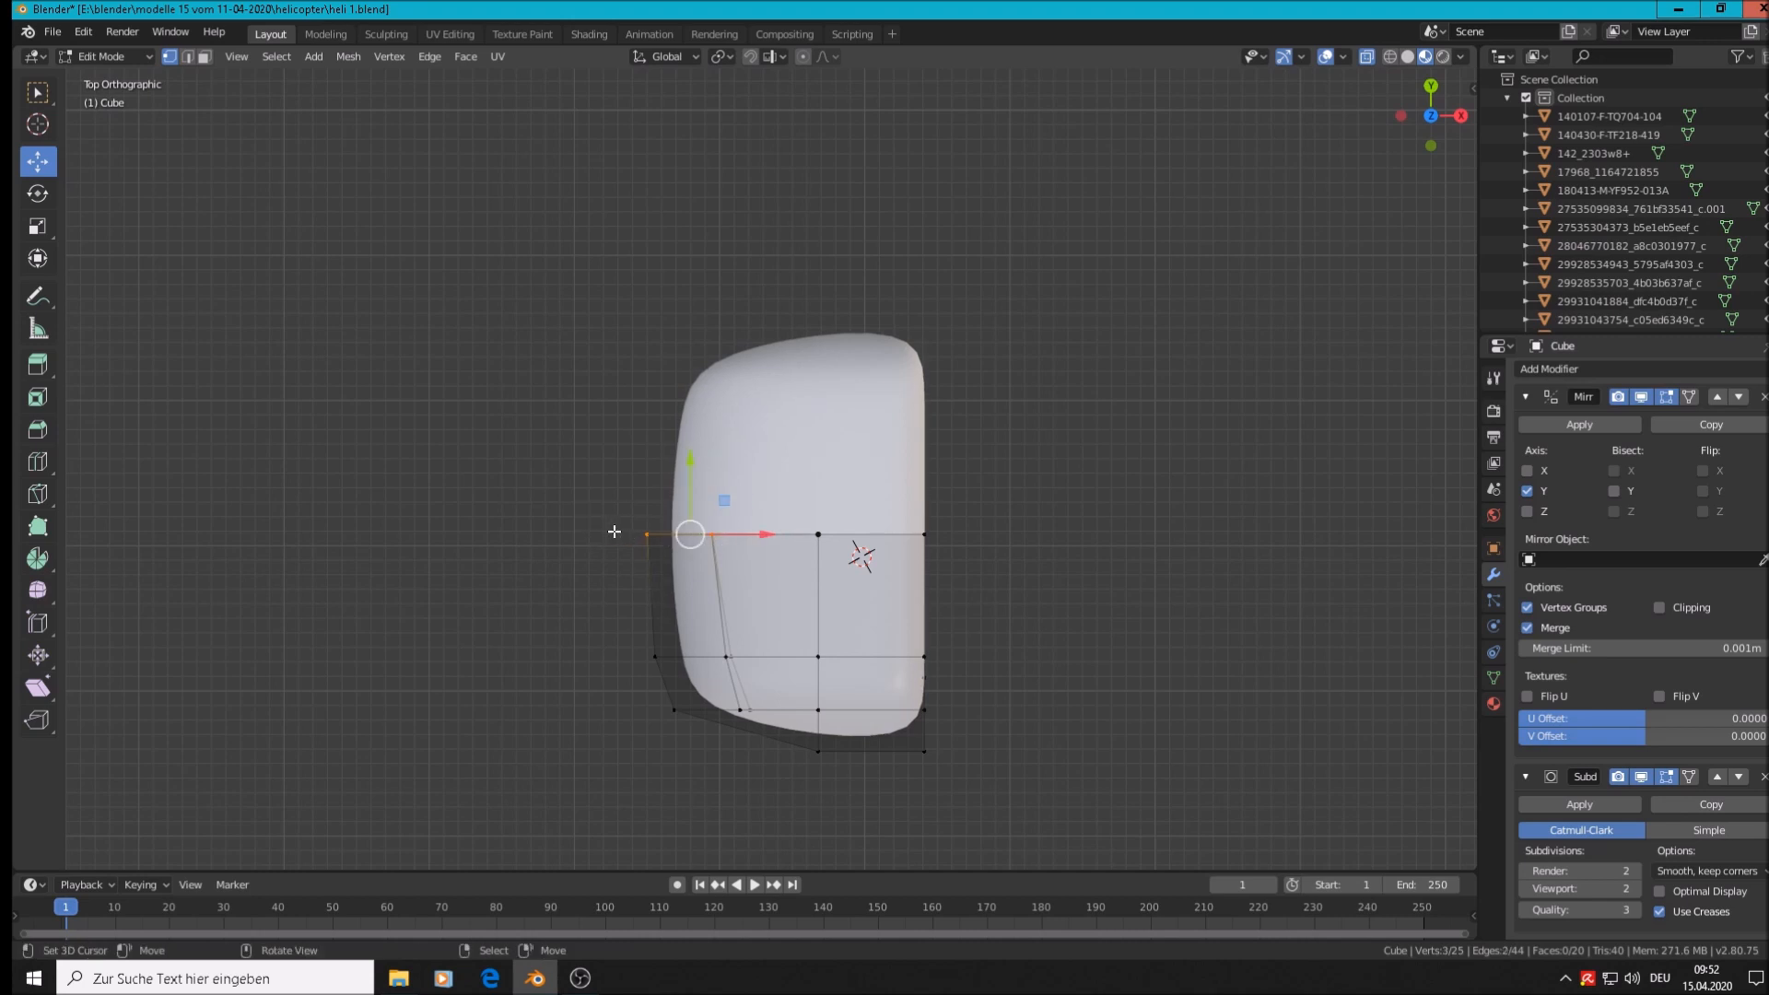
drag(759, 531, 661, 541)
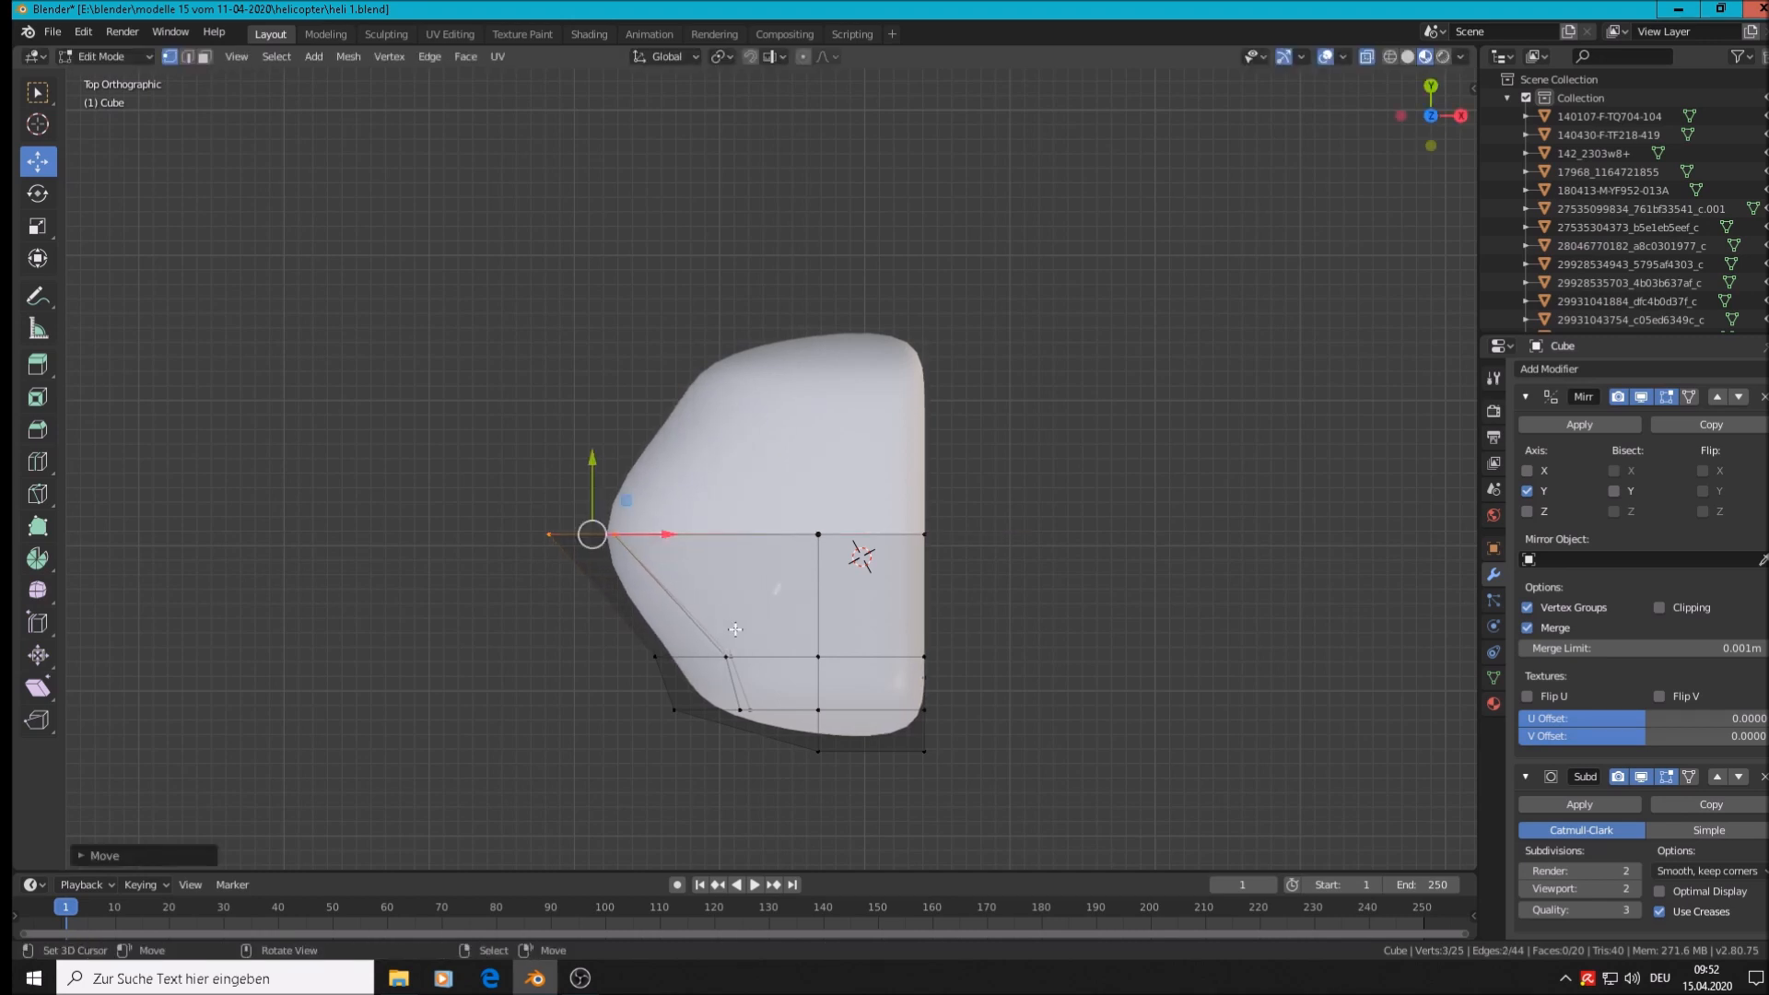
Pull the three lower front vertices forward along X
key(a)
key(alt+a)
key(c)
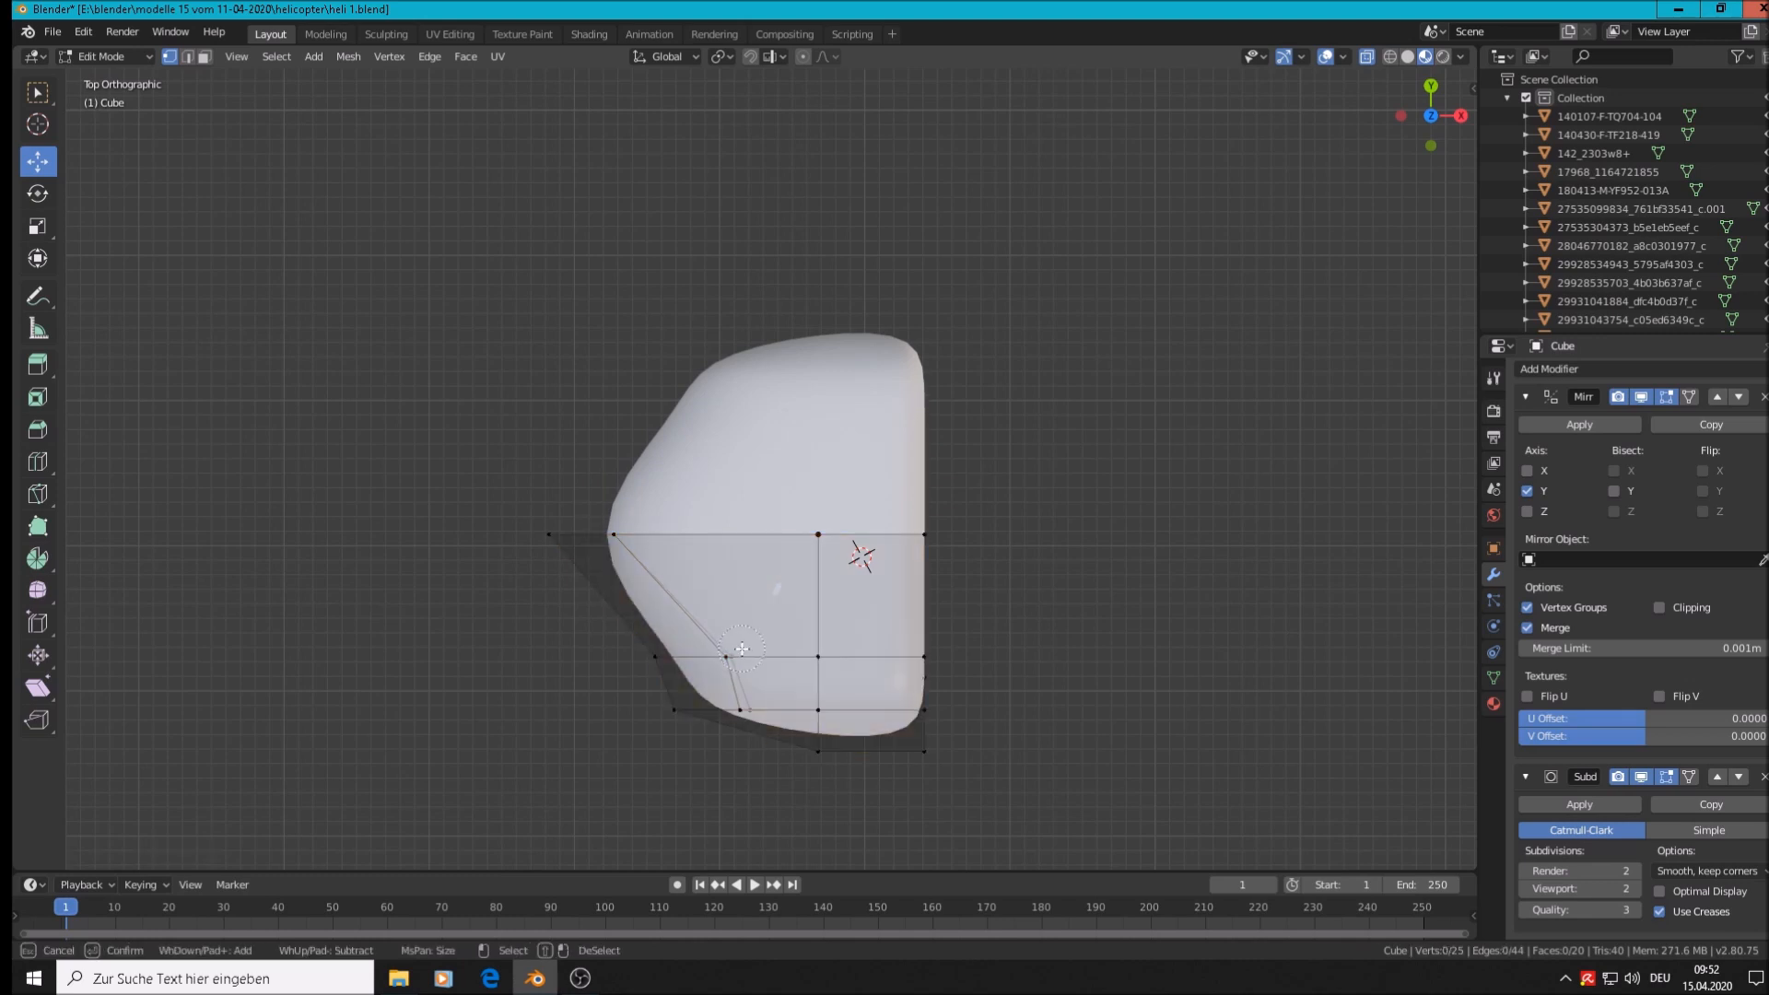
drag(741, 650, 638, 645)
right_click(641, 645)
drag(777, 654, 718, 644)
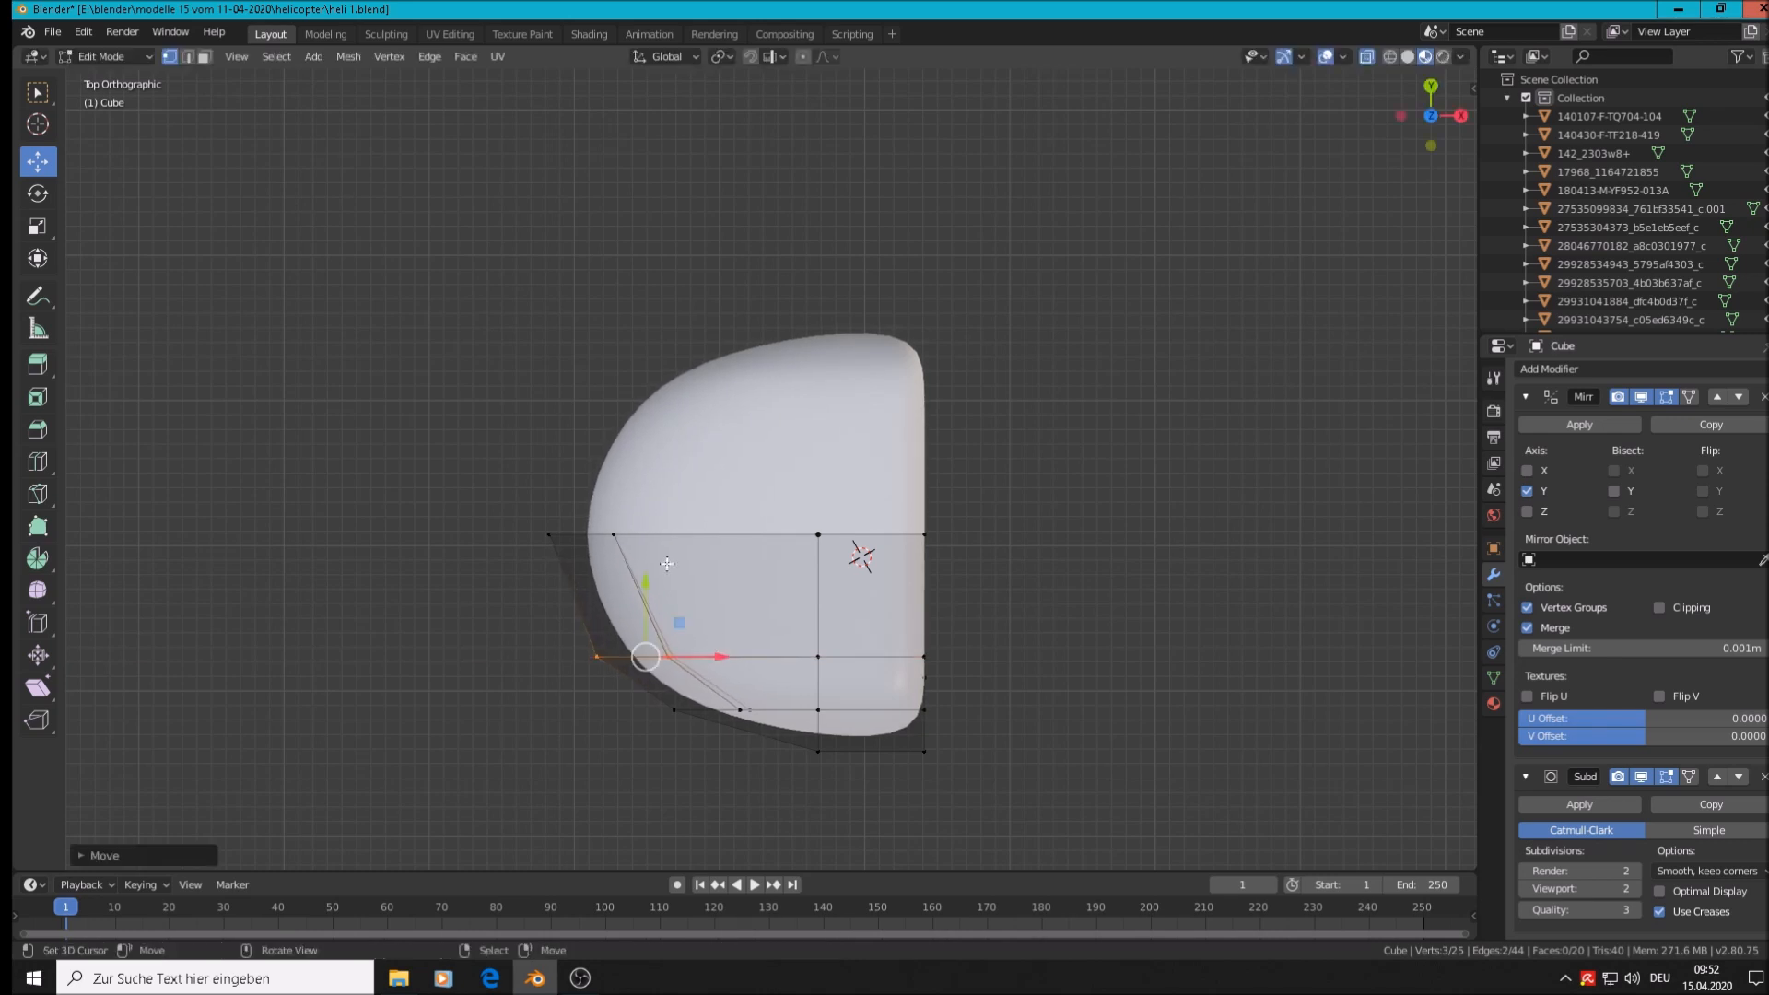
Stretch the front nose vertices further forward along X into a rounded point
key(alt+a)
key(c)
click(611, 536)
drag(611, 536, 509, 528)
key(Escape)
drag(686, 531, 647, 527)
Ease the selected vertices slightly back along X and compare the smoothed cone with the photo
scroll(647, 527, down, 6)
middle_drag(644, 518, 553, 329)
scroll(444, 346, up, 3)
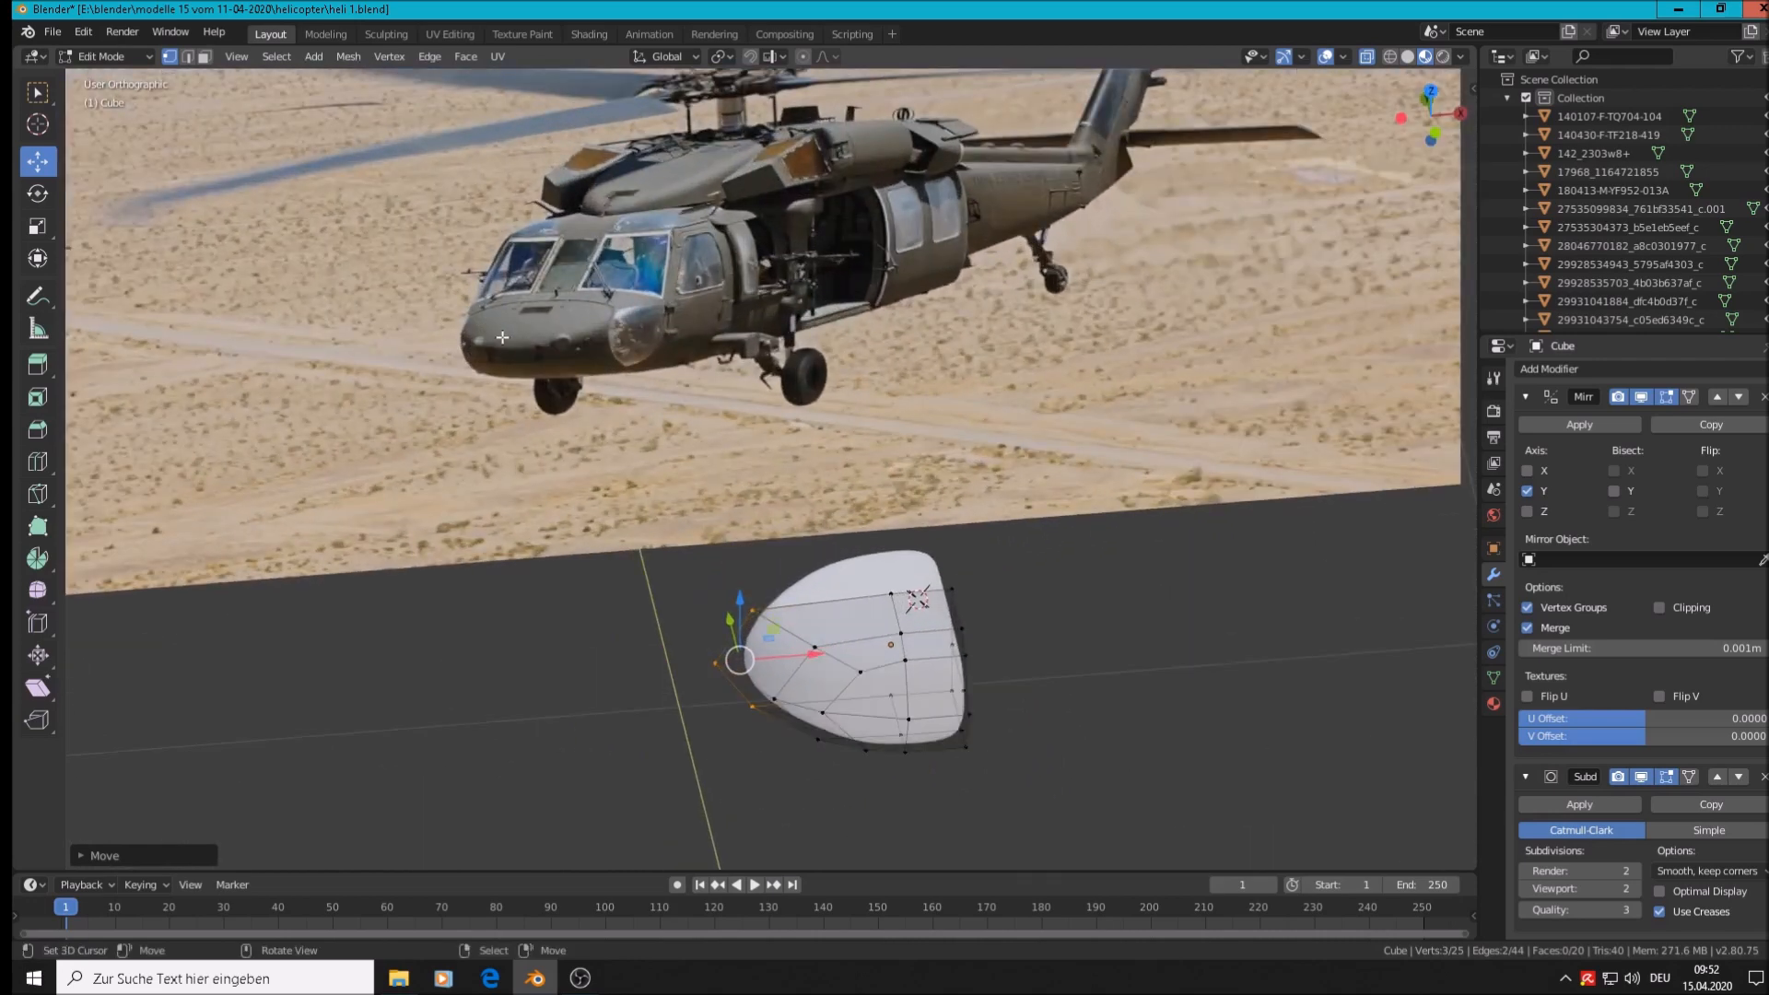
key(KP_7)
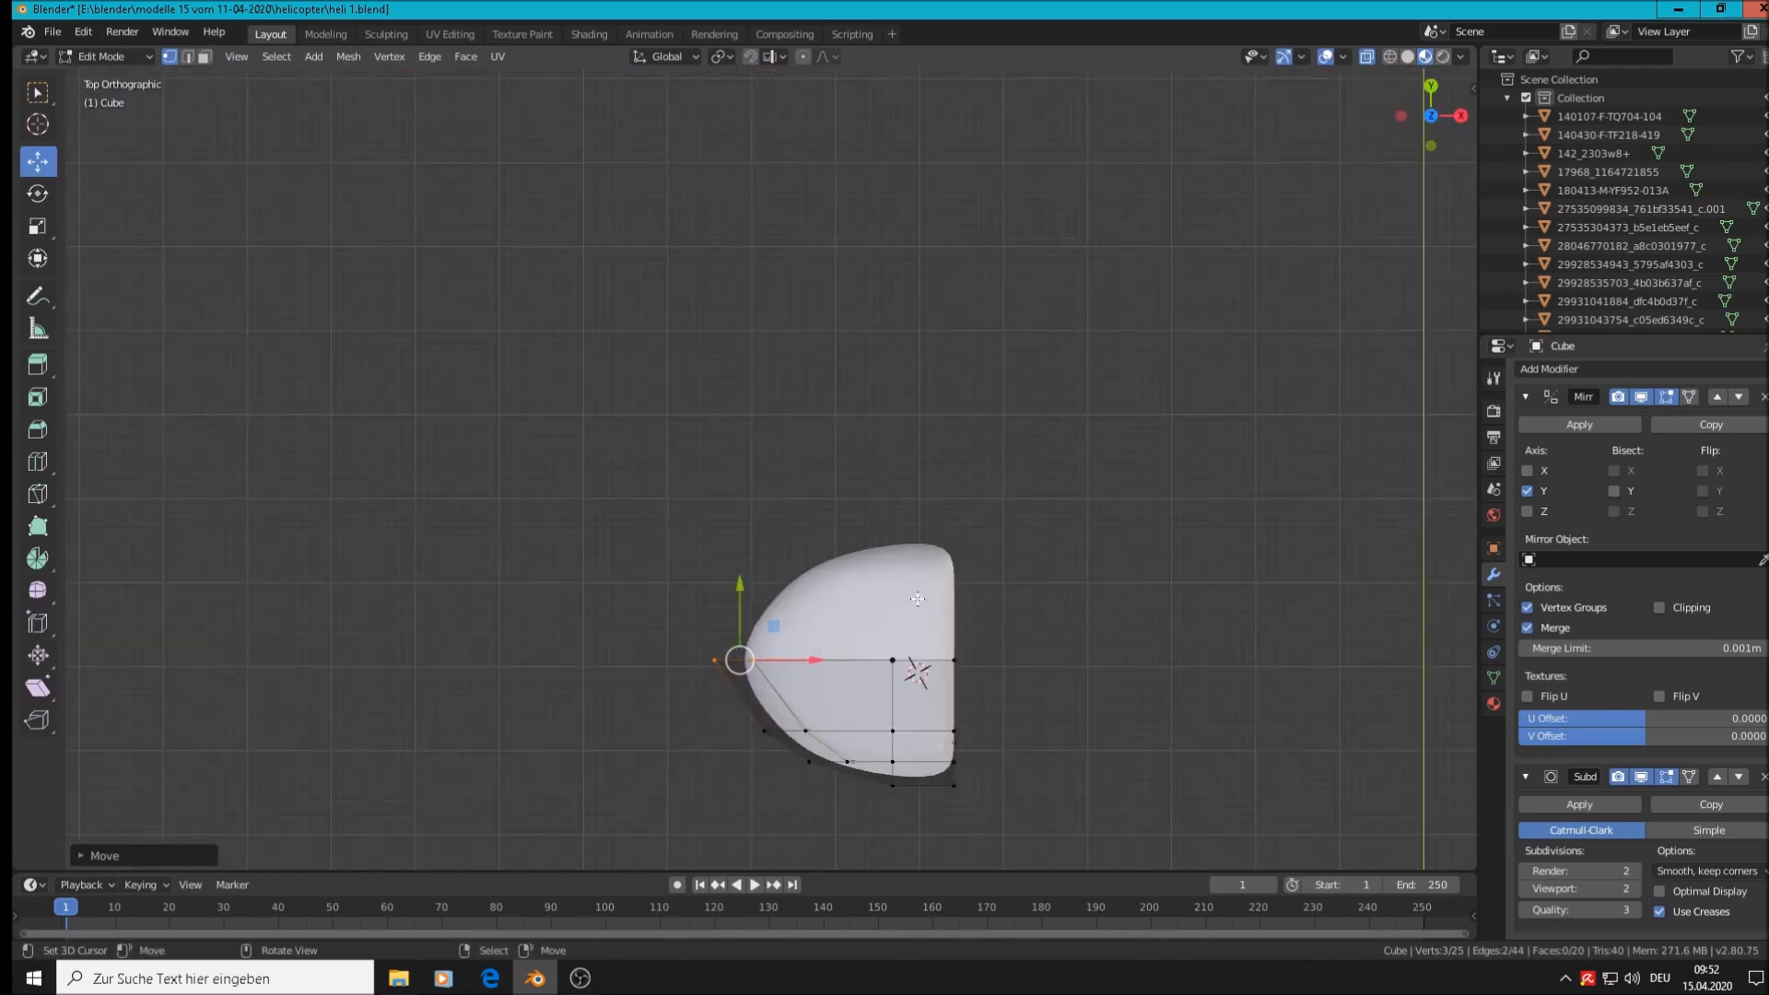
drag(809, 660, 817, 649)
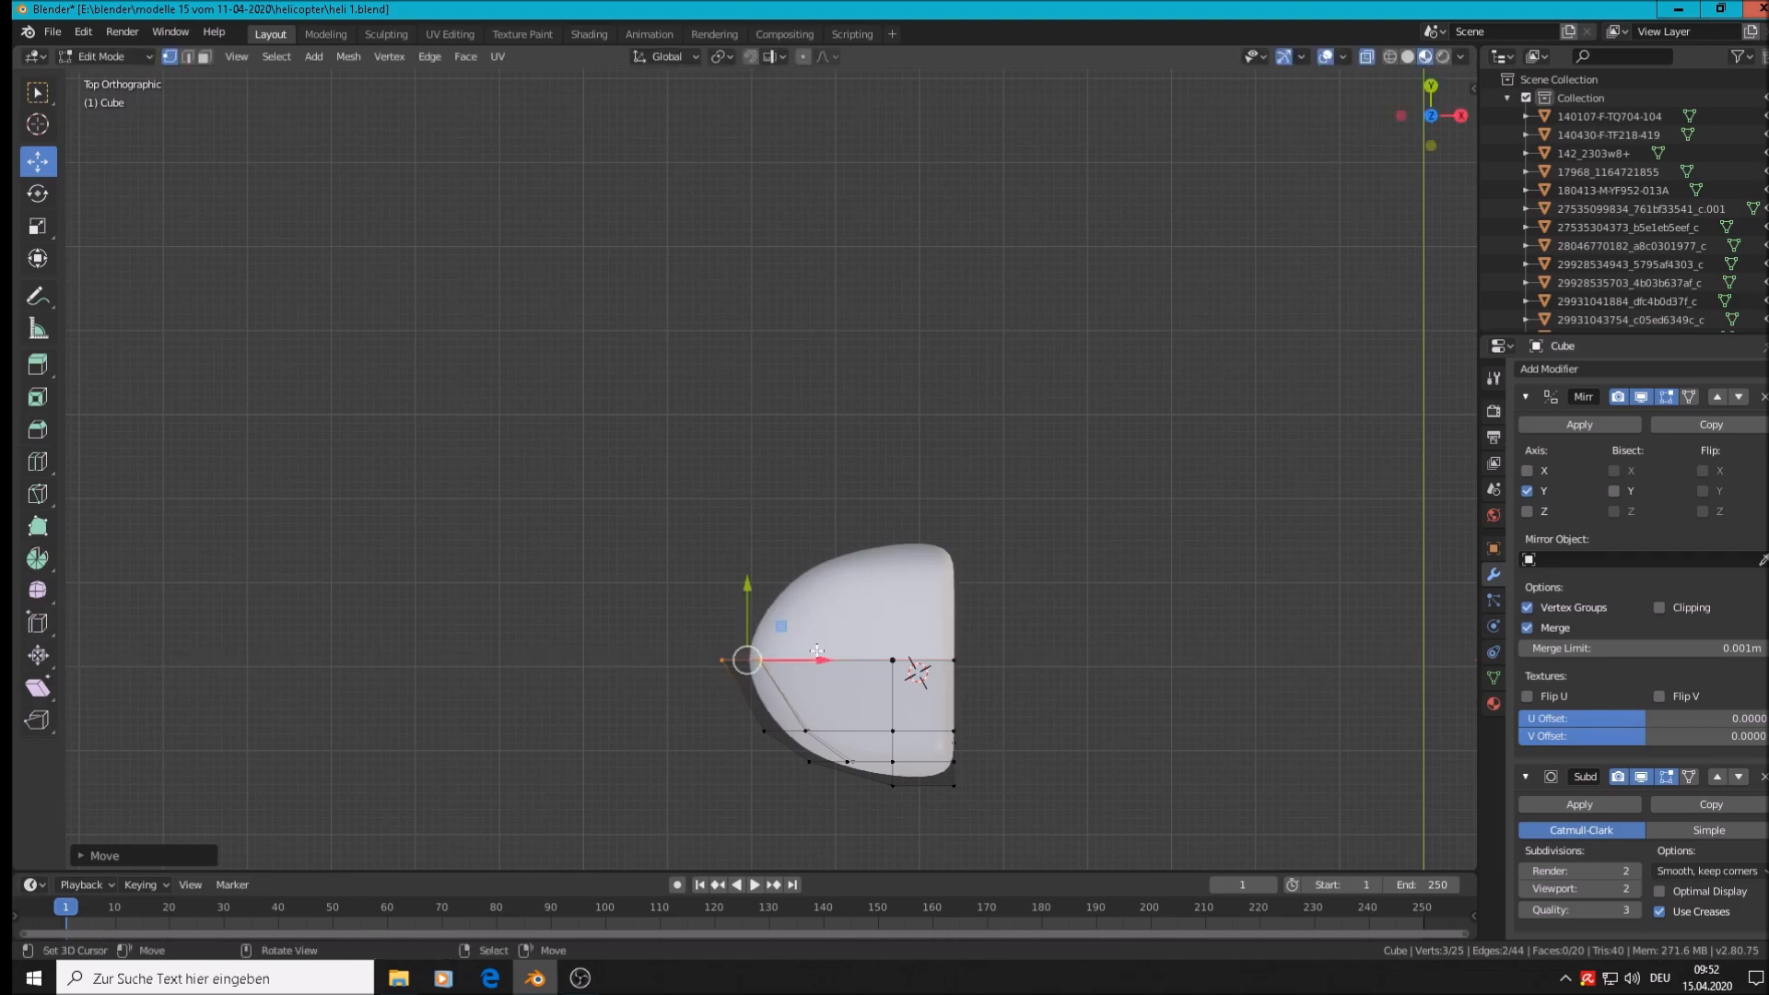
key(Tab)
middle_drag(784, 678, 808, 496)
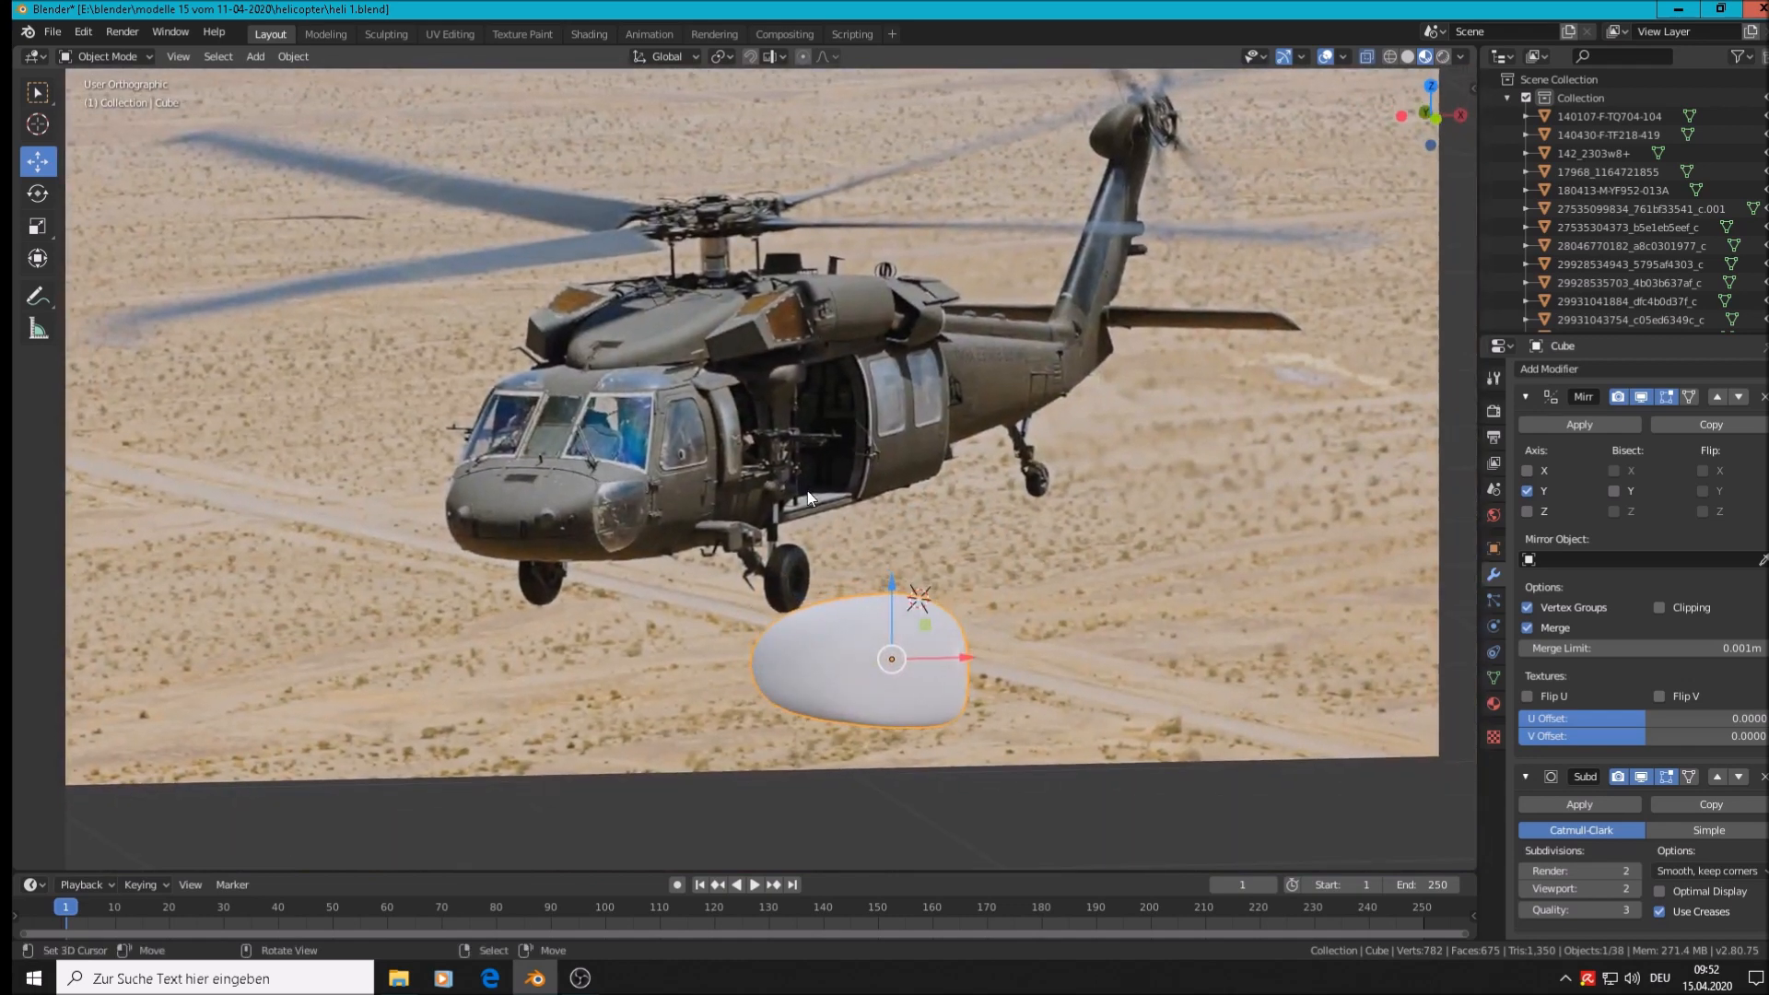
Enter Edit Mode and orbit to bring the cone's rear vertices into view
scroll(807, 490, up, 5)
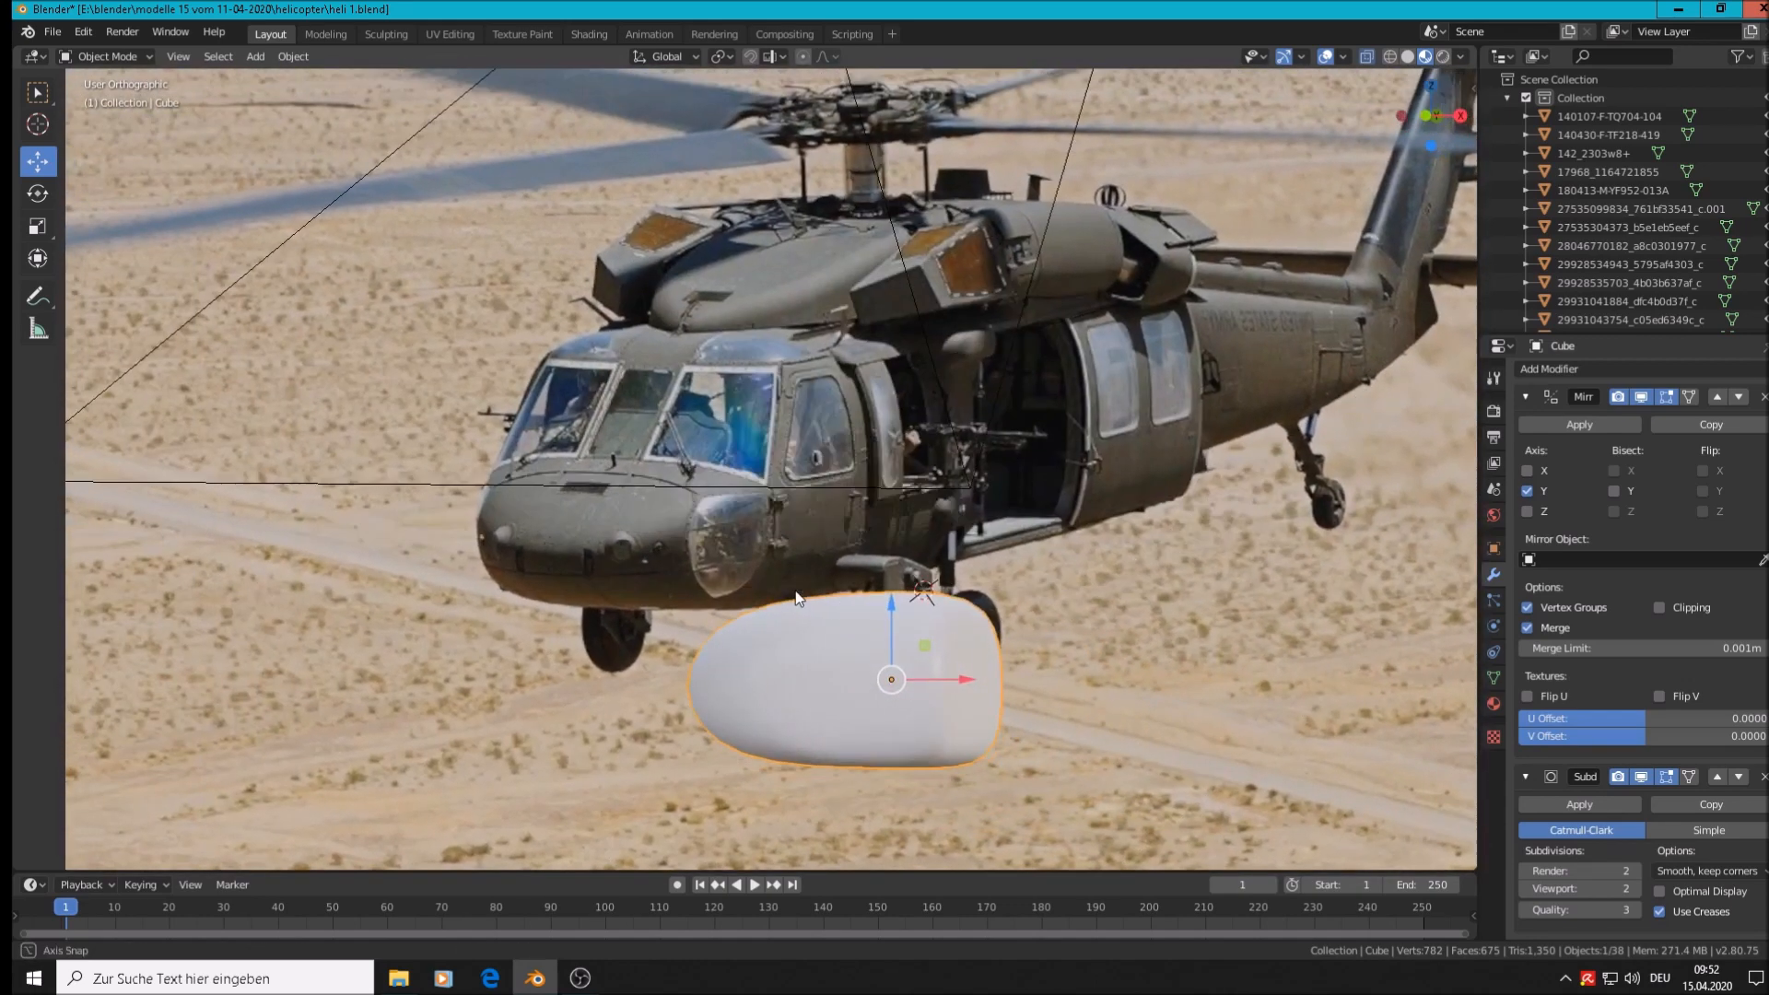
middle_drag(798, 599, 780, 592)
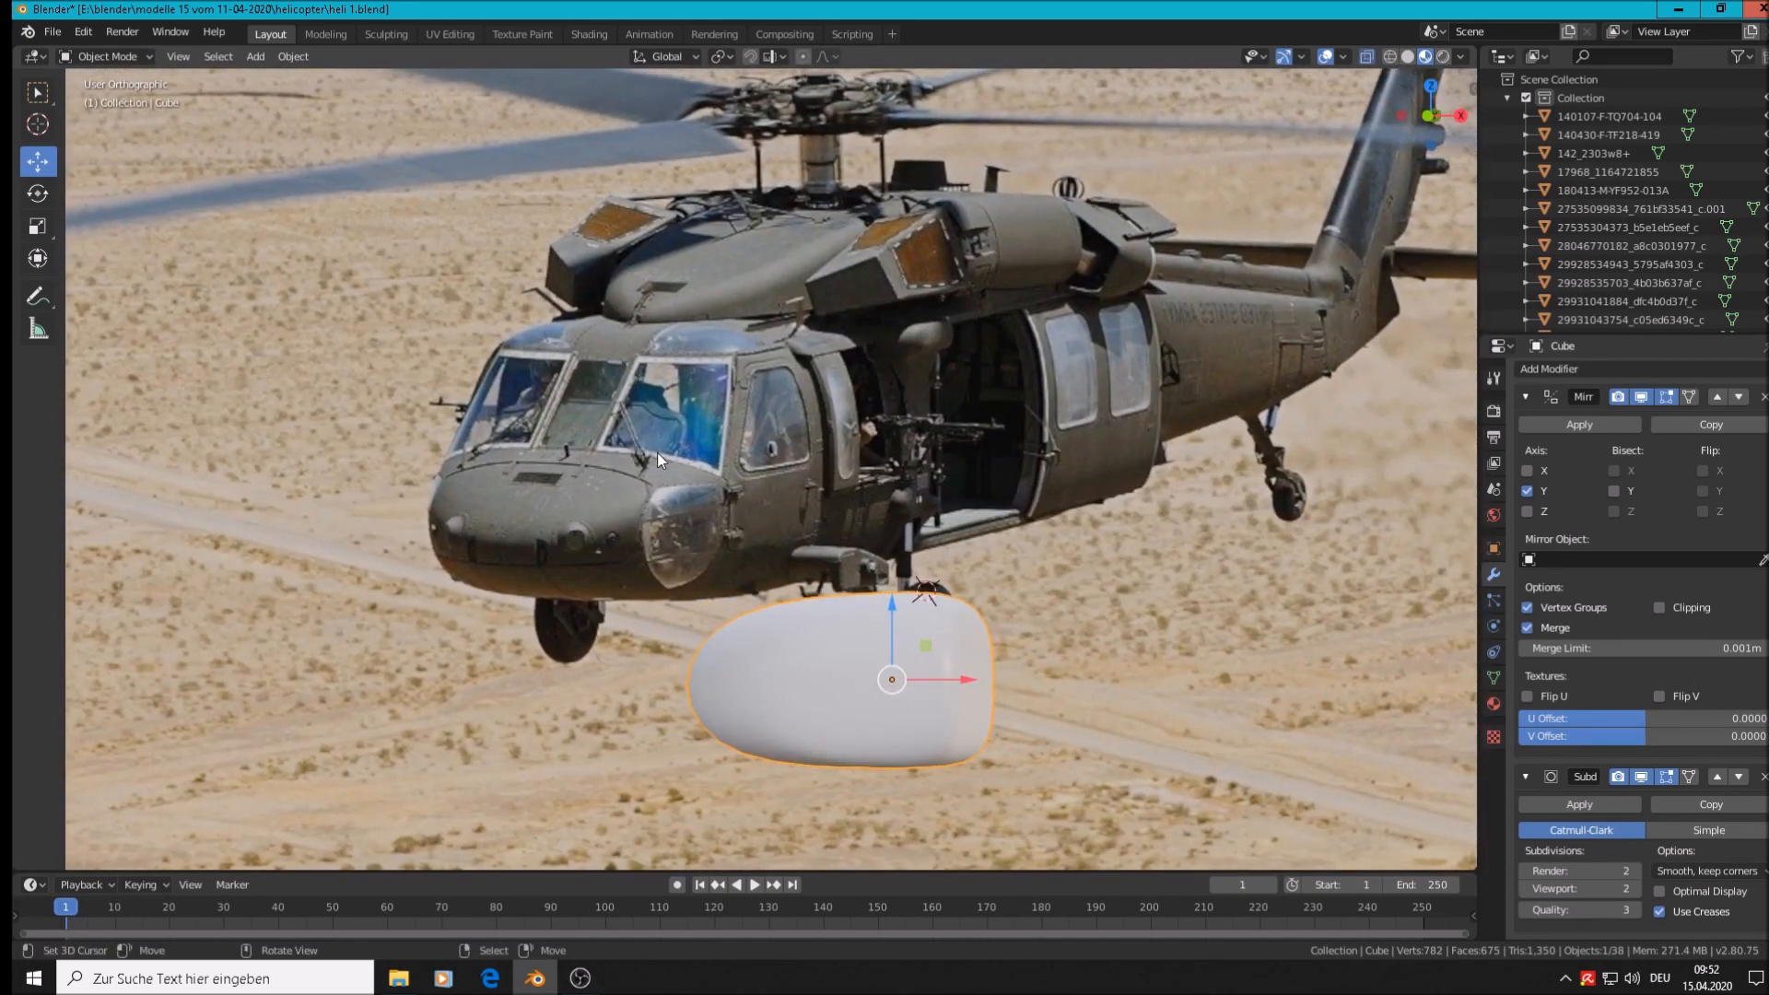
key(Tab)
scroll(1001, 627, up, 3)
mouse_move(1005, 635)
middle_down()
mouse_move(1091, 770)
mouse_move(978, 657)
middle_up()
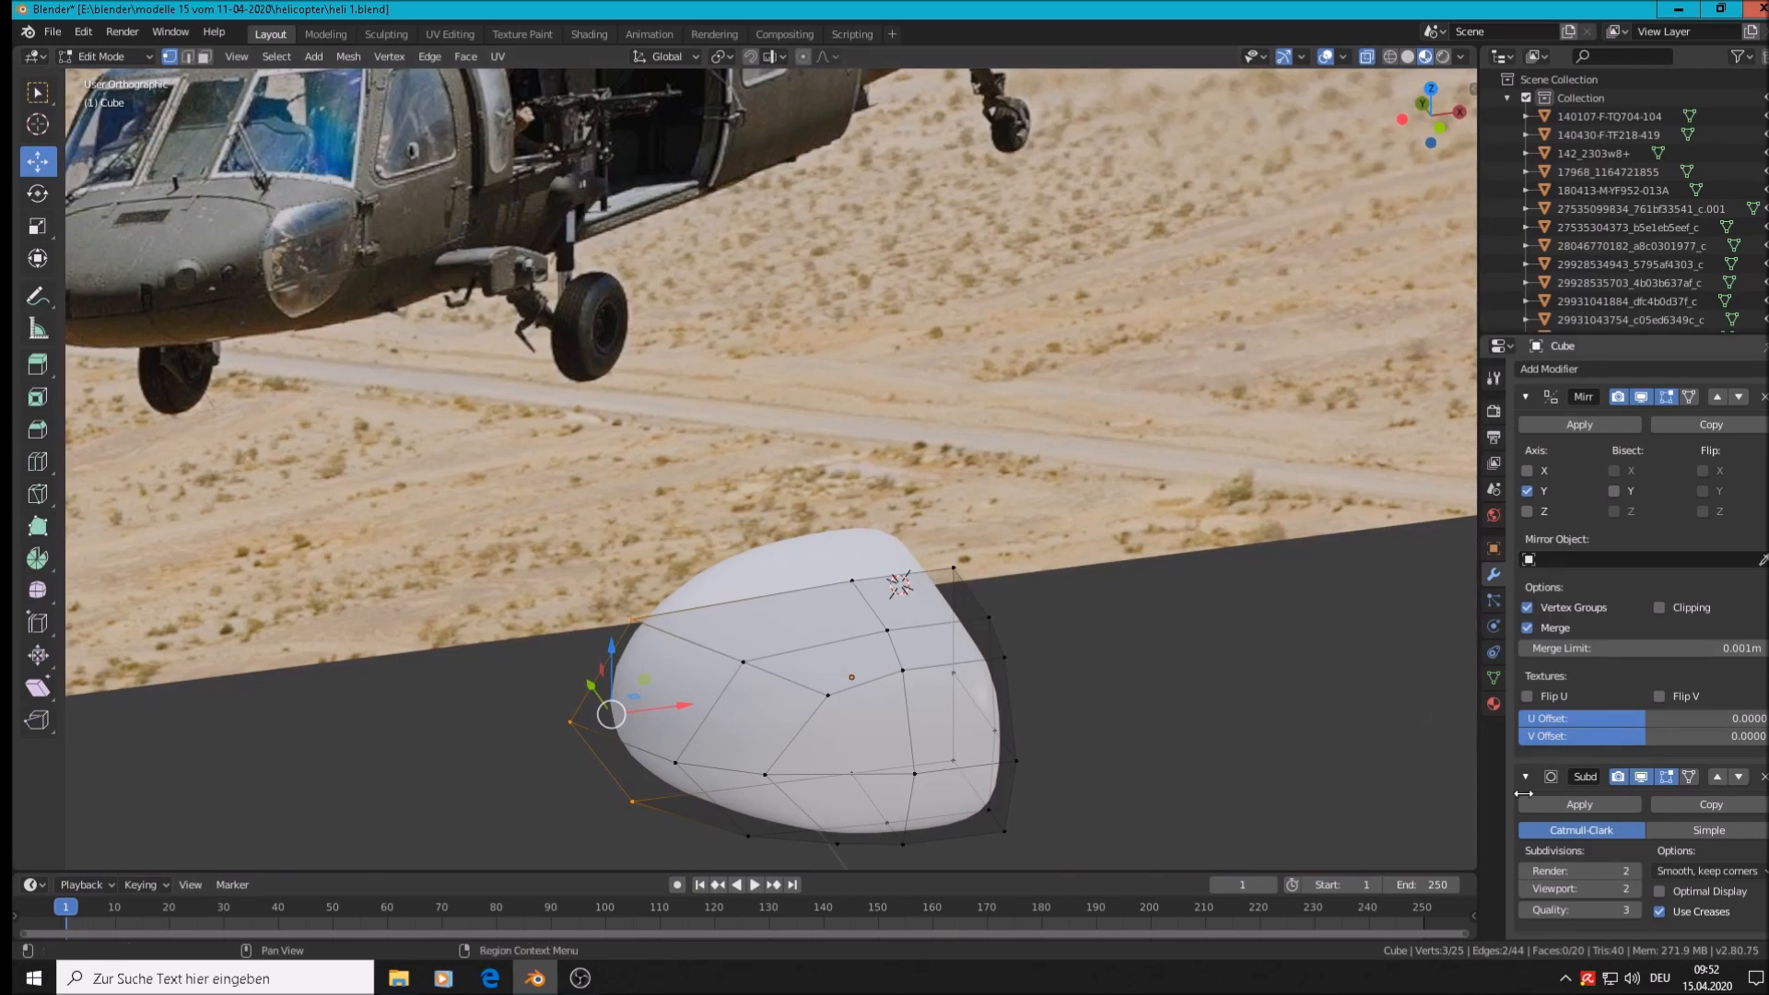
middle_drag(1066, 746, 1065, 750)
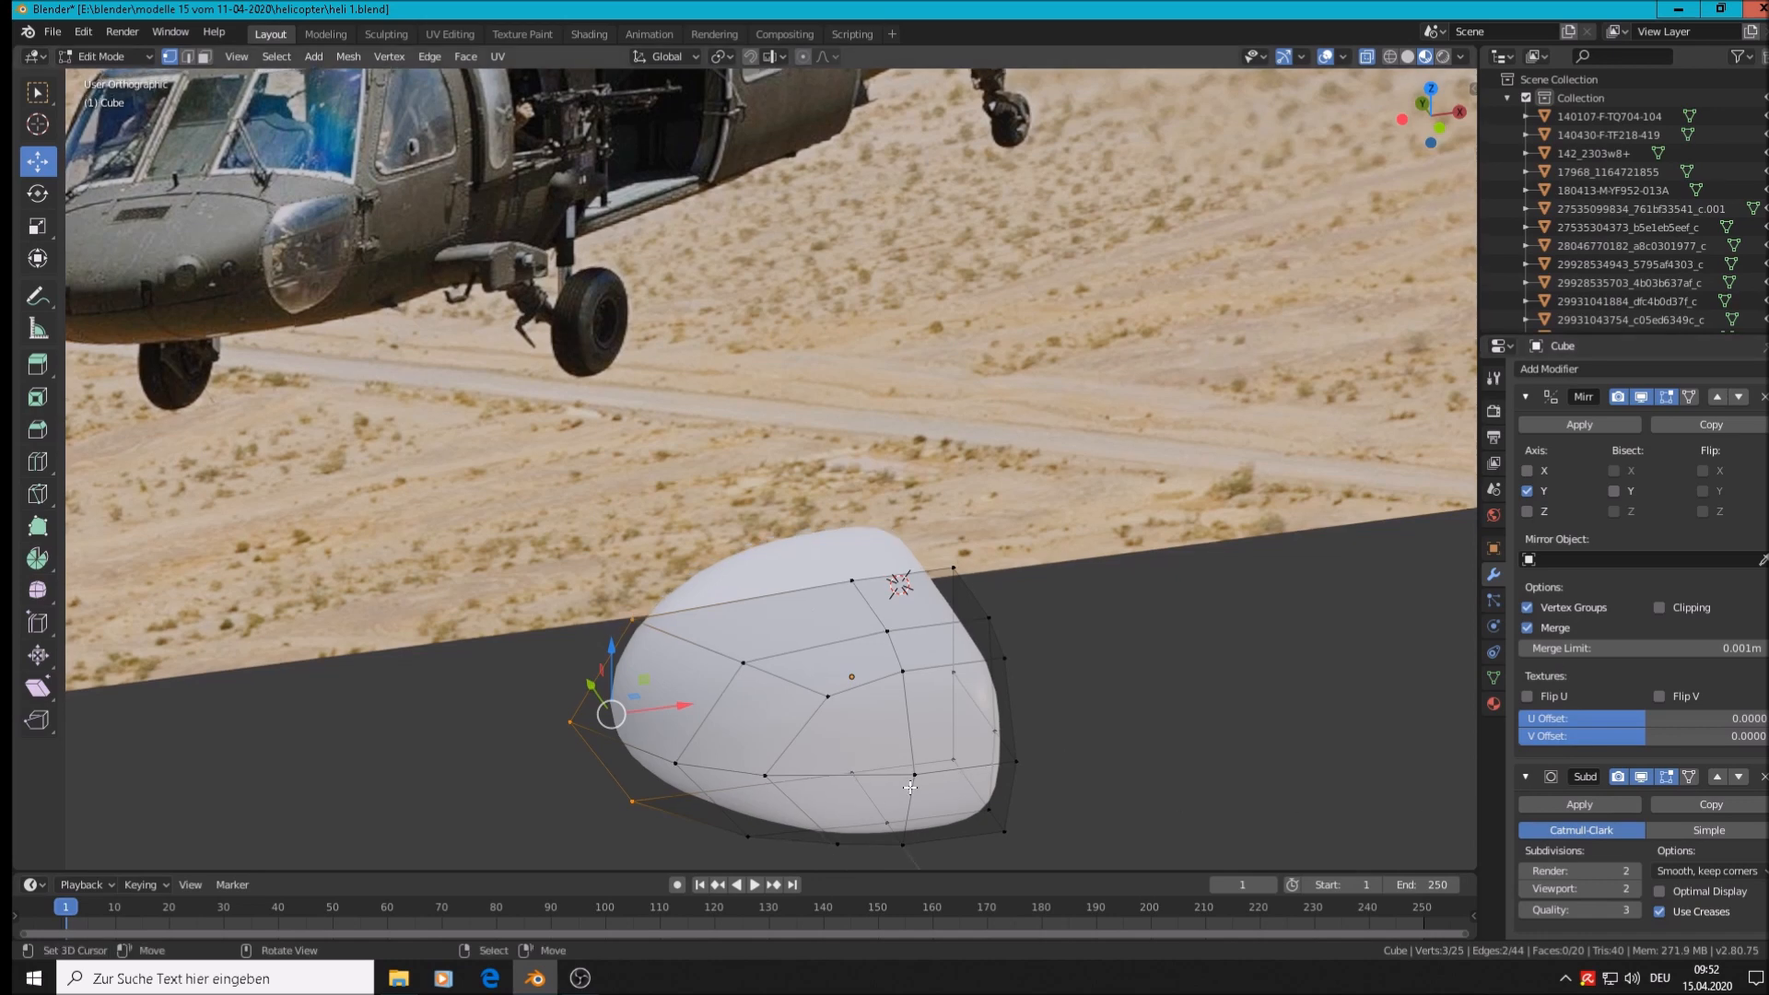
middle_drag(990, 674, 979, 618)
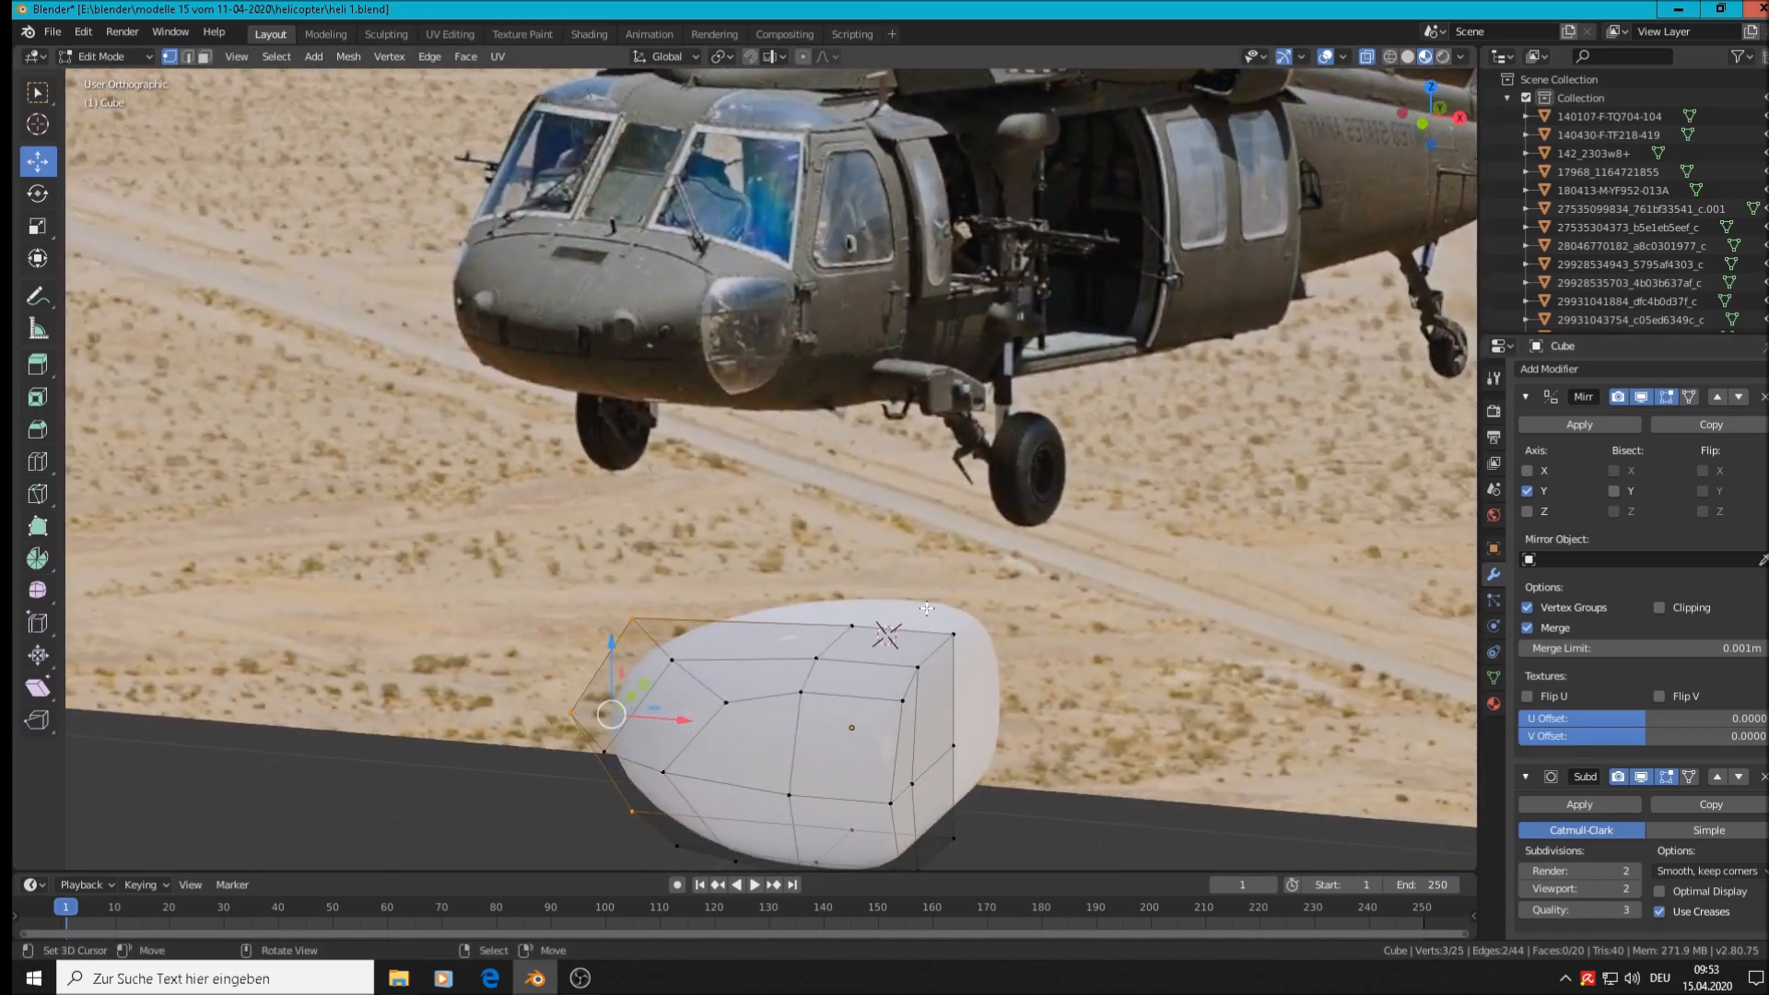
shift+middle_drag(961, 757, 988, 592)
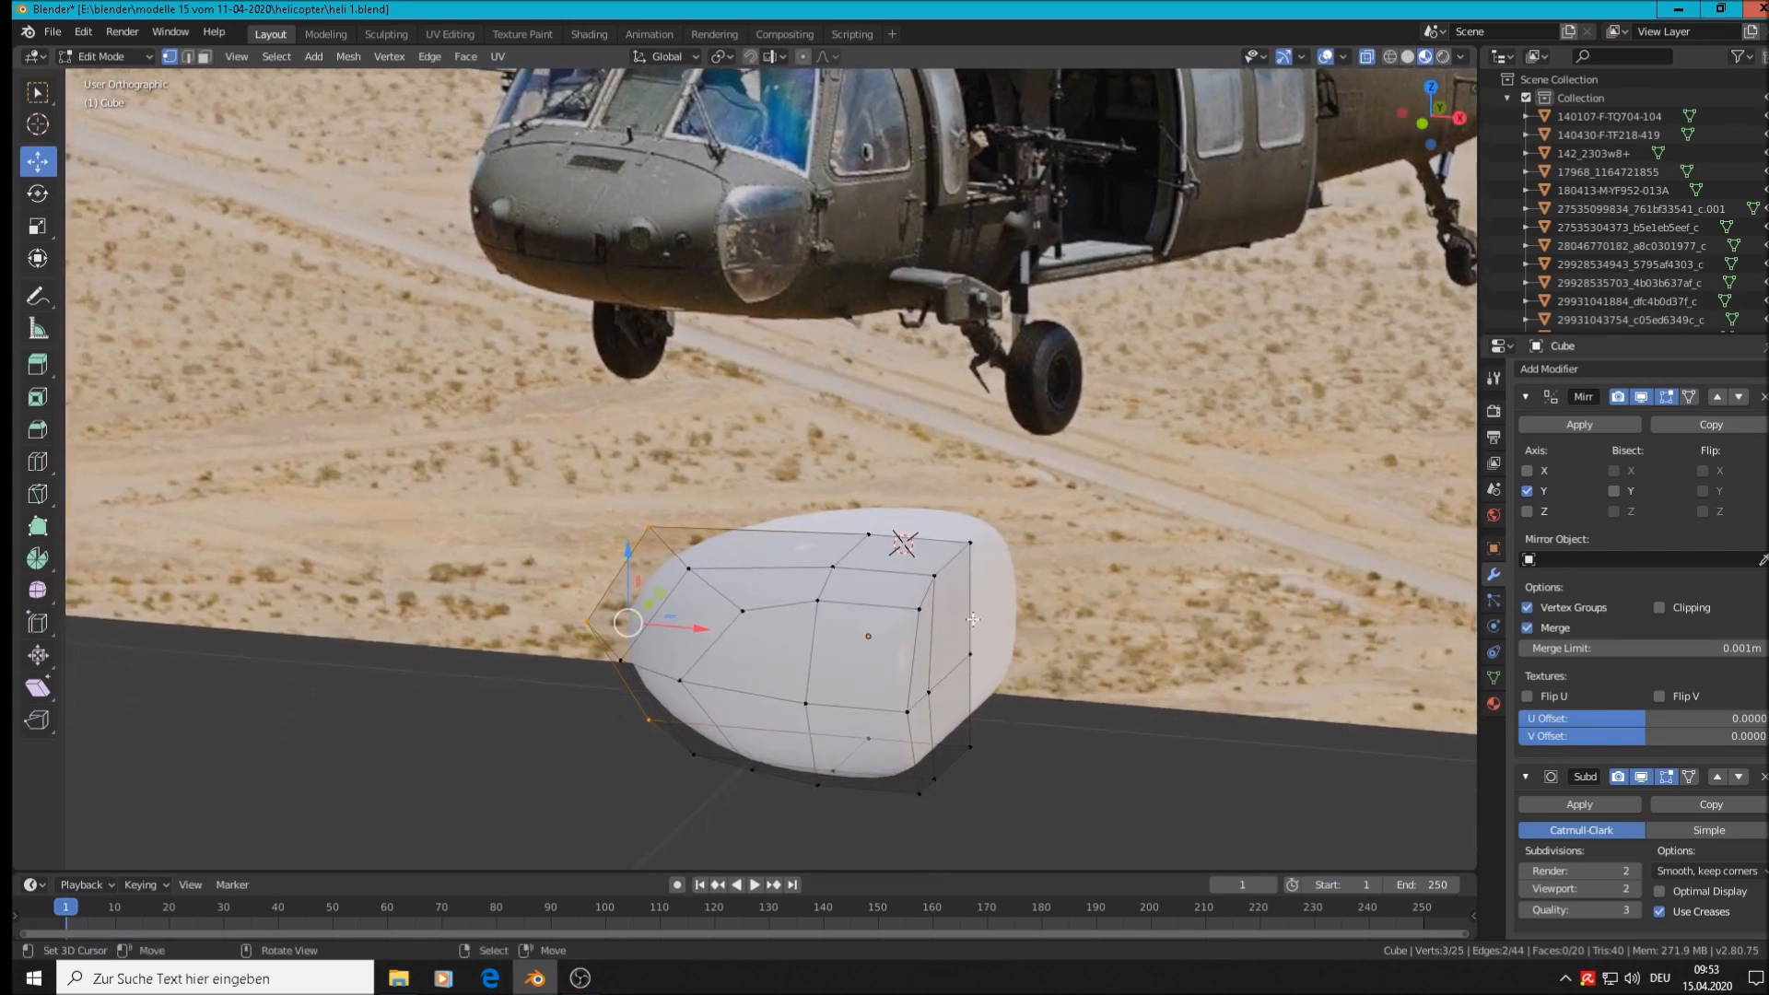
Delete the two rear vertices, leaving a flat open back, and return to Object Mode
click(924, 698)
shift+click(978, 656)
key(x)
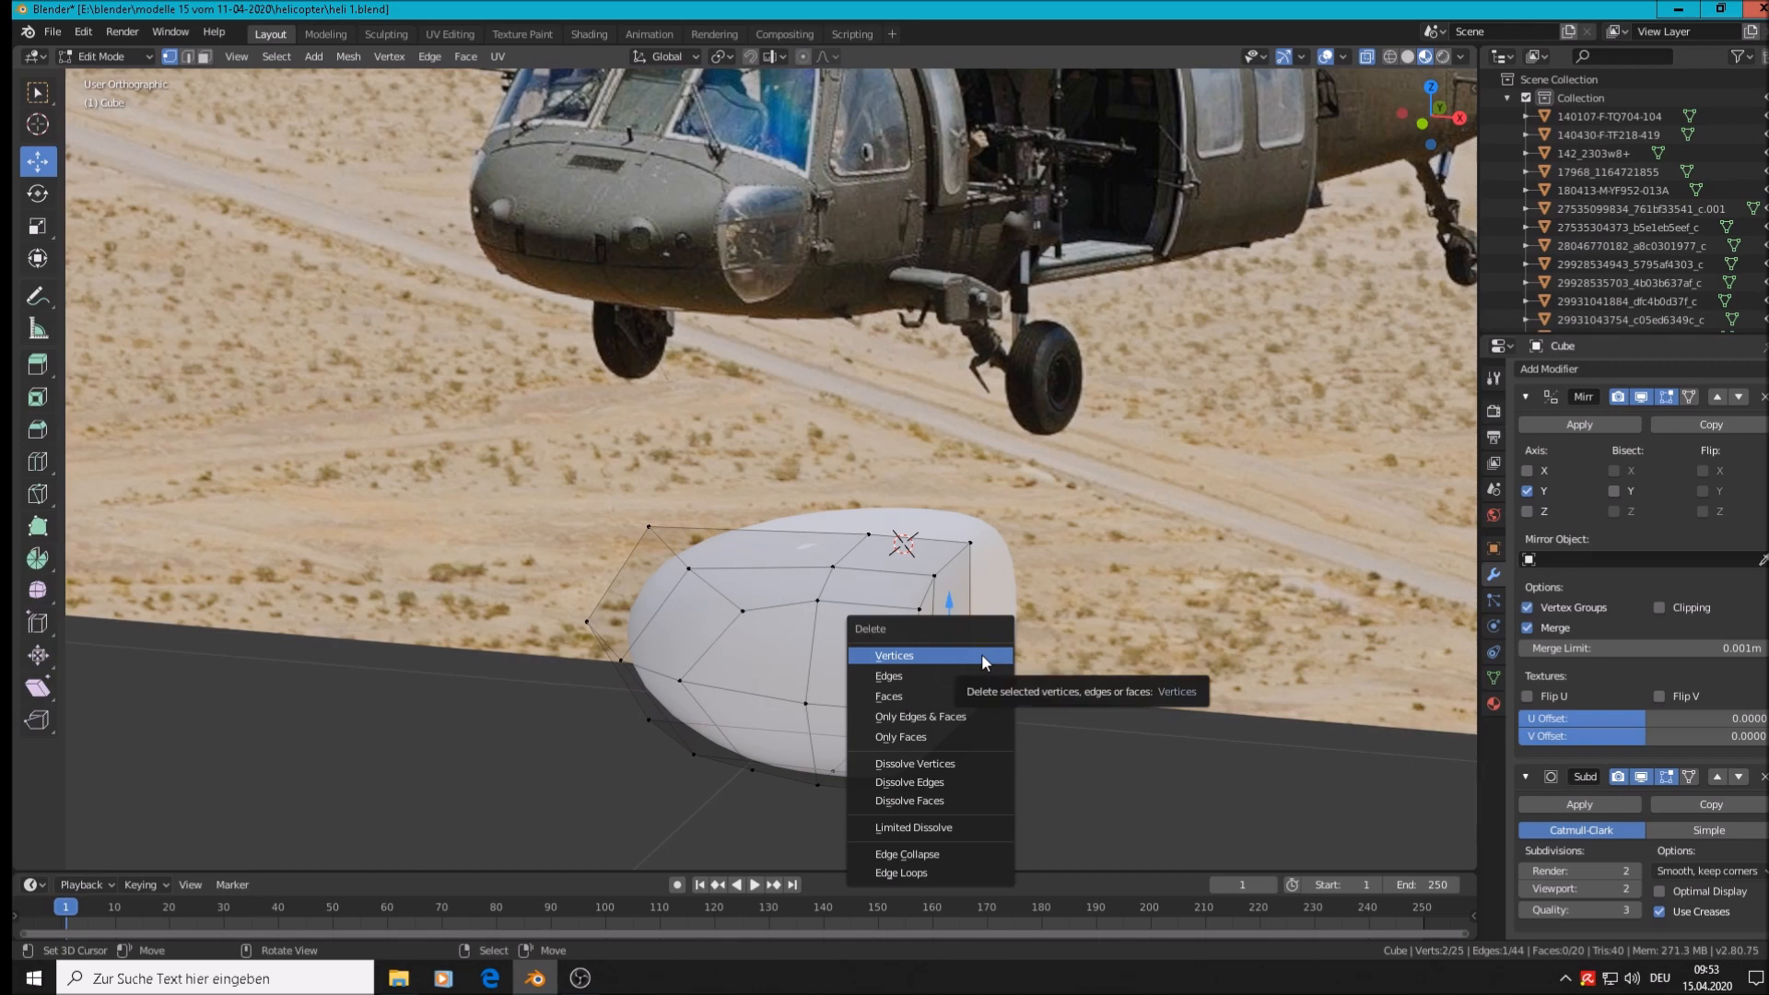
click(982, 654)
middle_drag(989, 659, 1059, 643)
key(Tab)
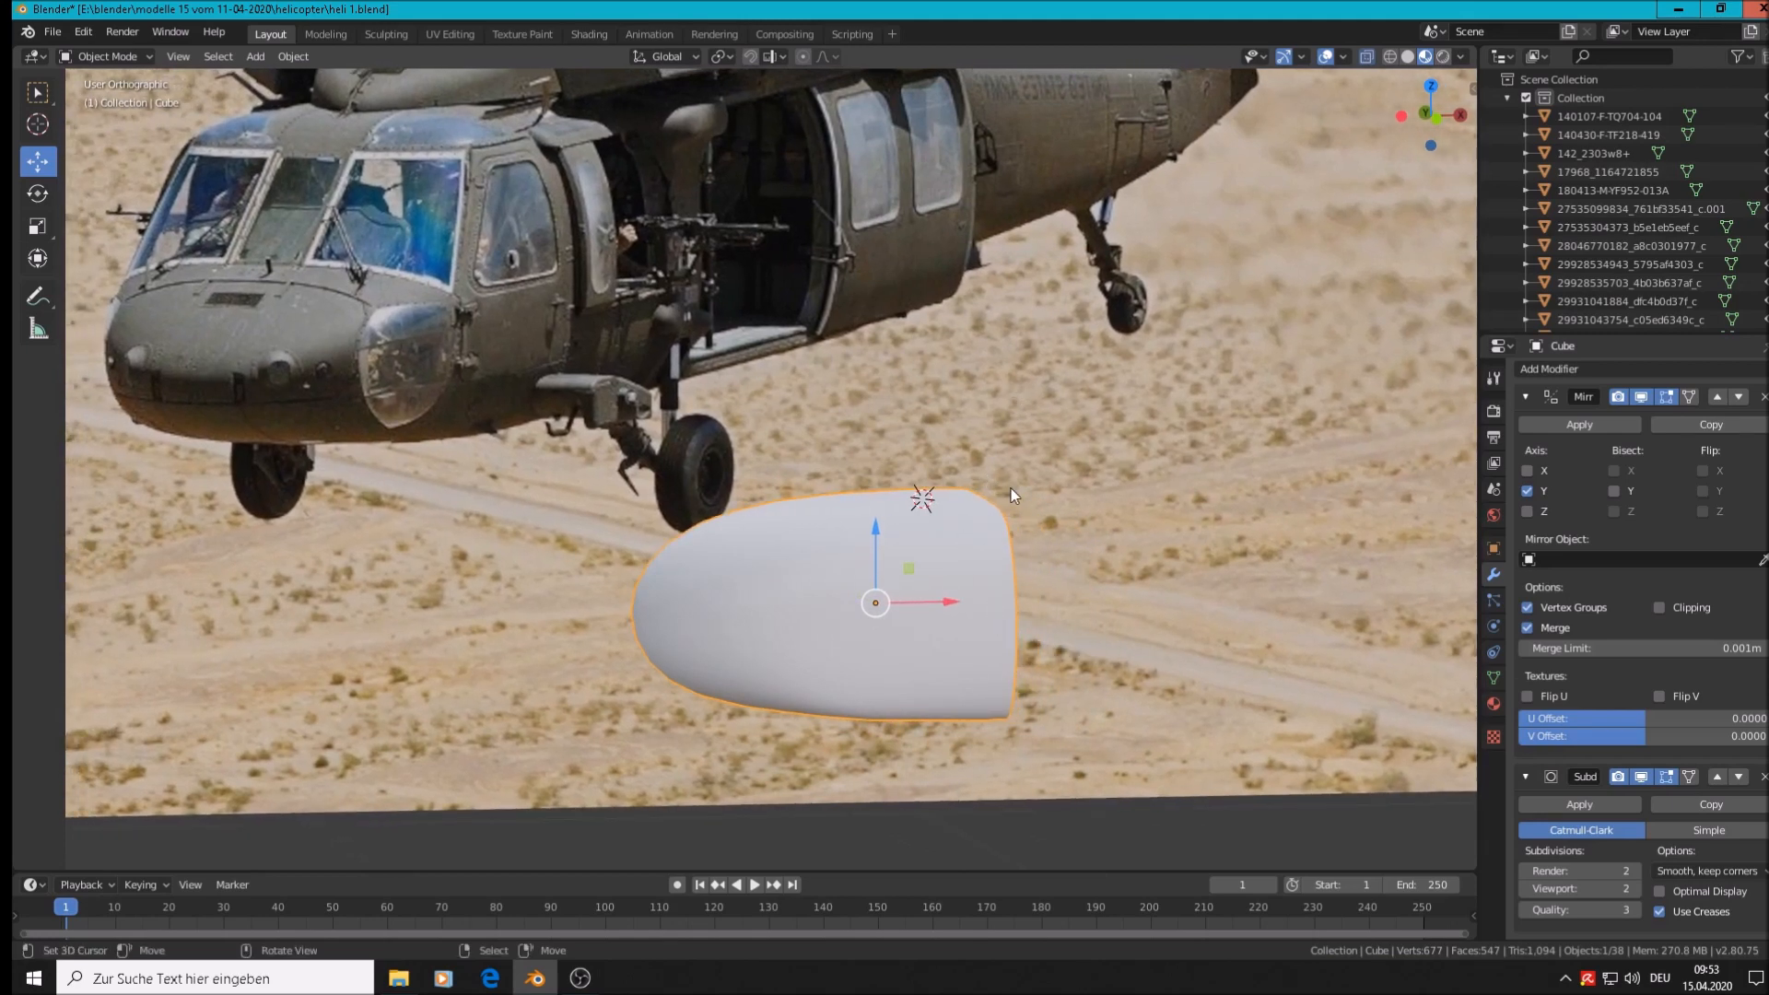
Raise the three rear-edge vertices of the nose cone along Z
key(Tab)
scroll(985, 552, up, 2)
middle_drag(983, 553, 951, 561)
scroll(951, 561, down, 1)
right_click(984, 544)
shift+right_click(982, 510)
shift+right_click(977, 491)
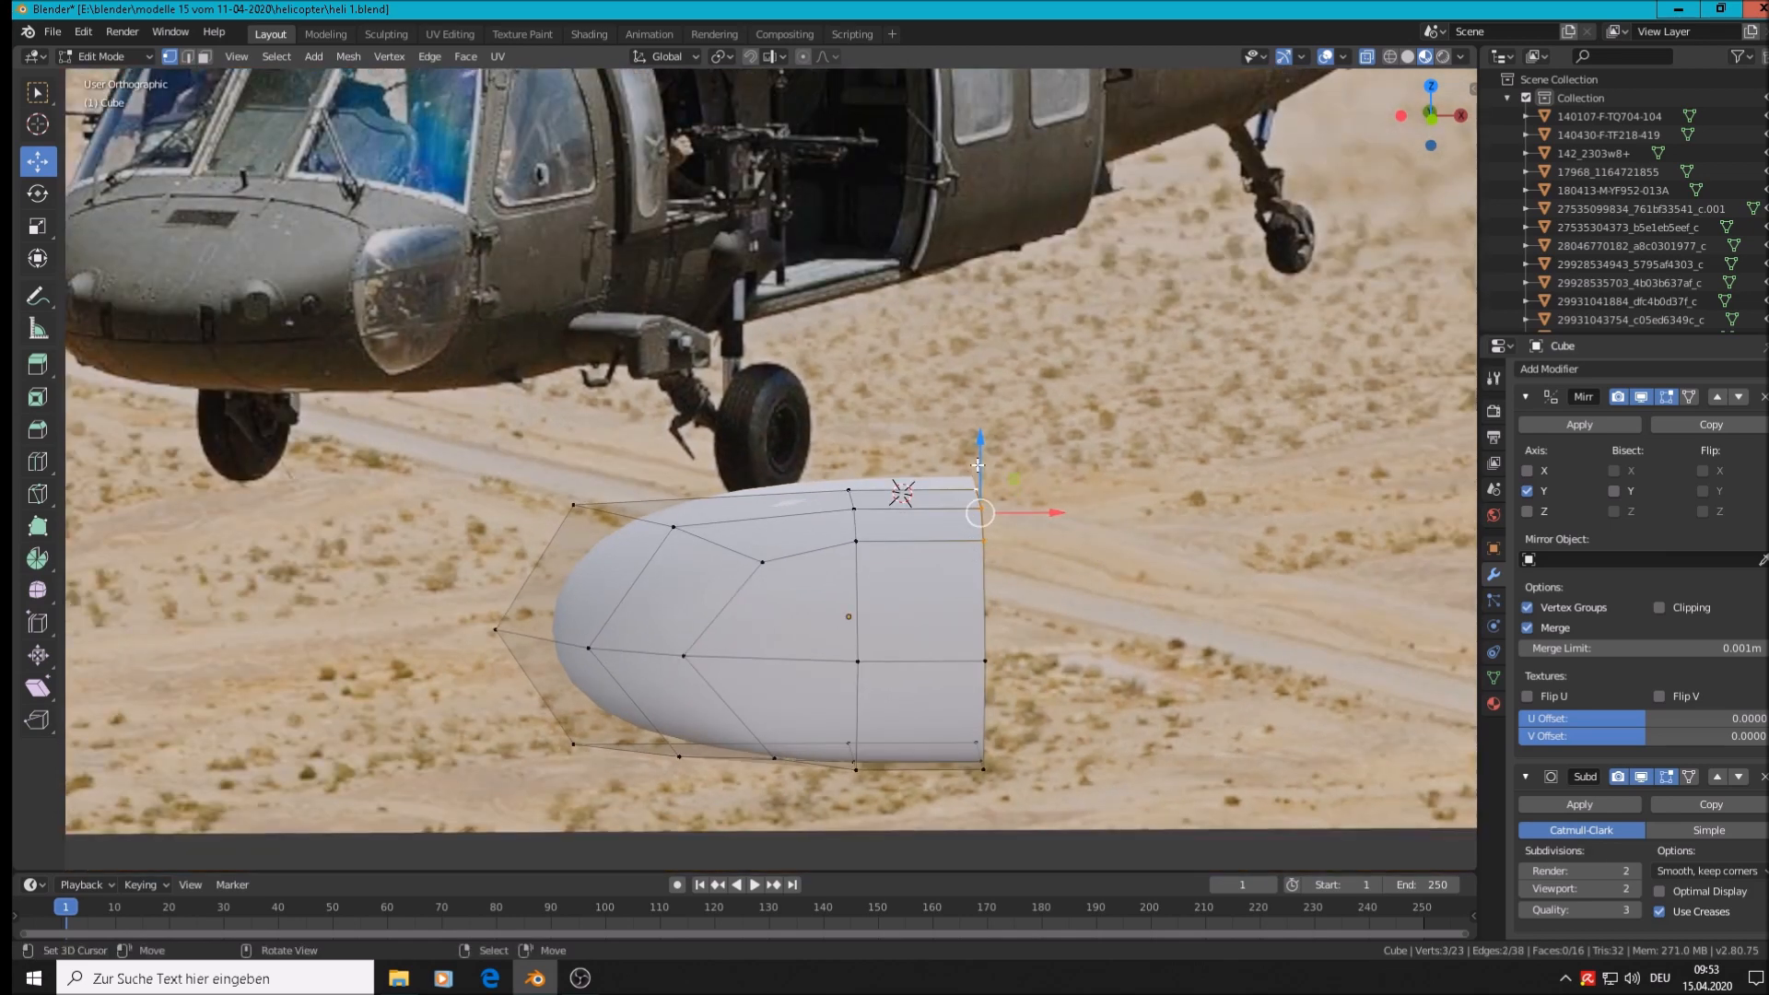
drag(976, 457, 979, 423)
Raise the three middle-column vertices along Z and check the smoothed shape
right_click(856, 543)
shift+right_click(854, 510)
shift+right_click(849, 491)
drag(853, 452, 853, 431)
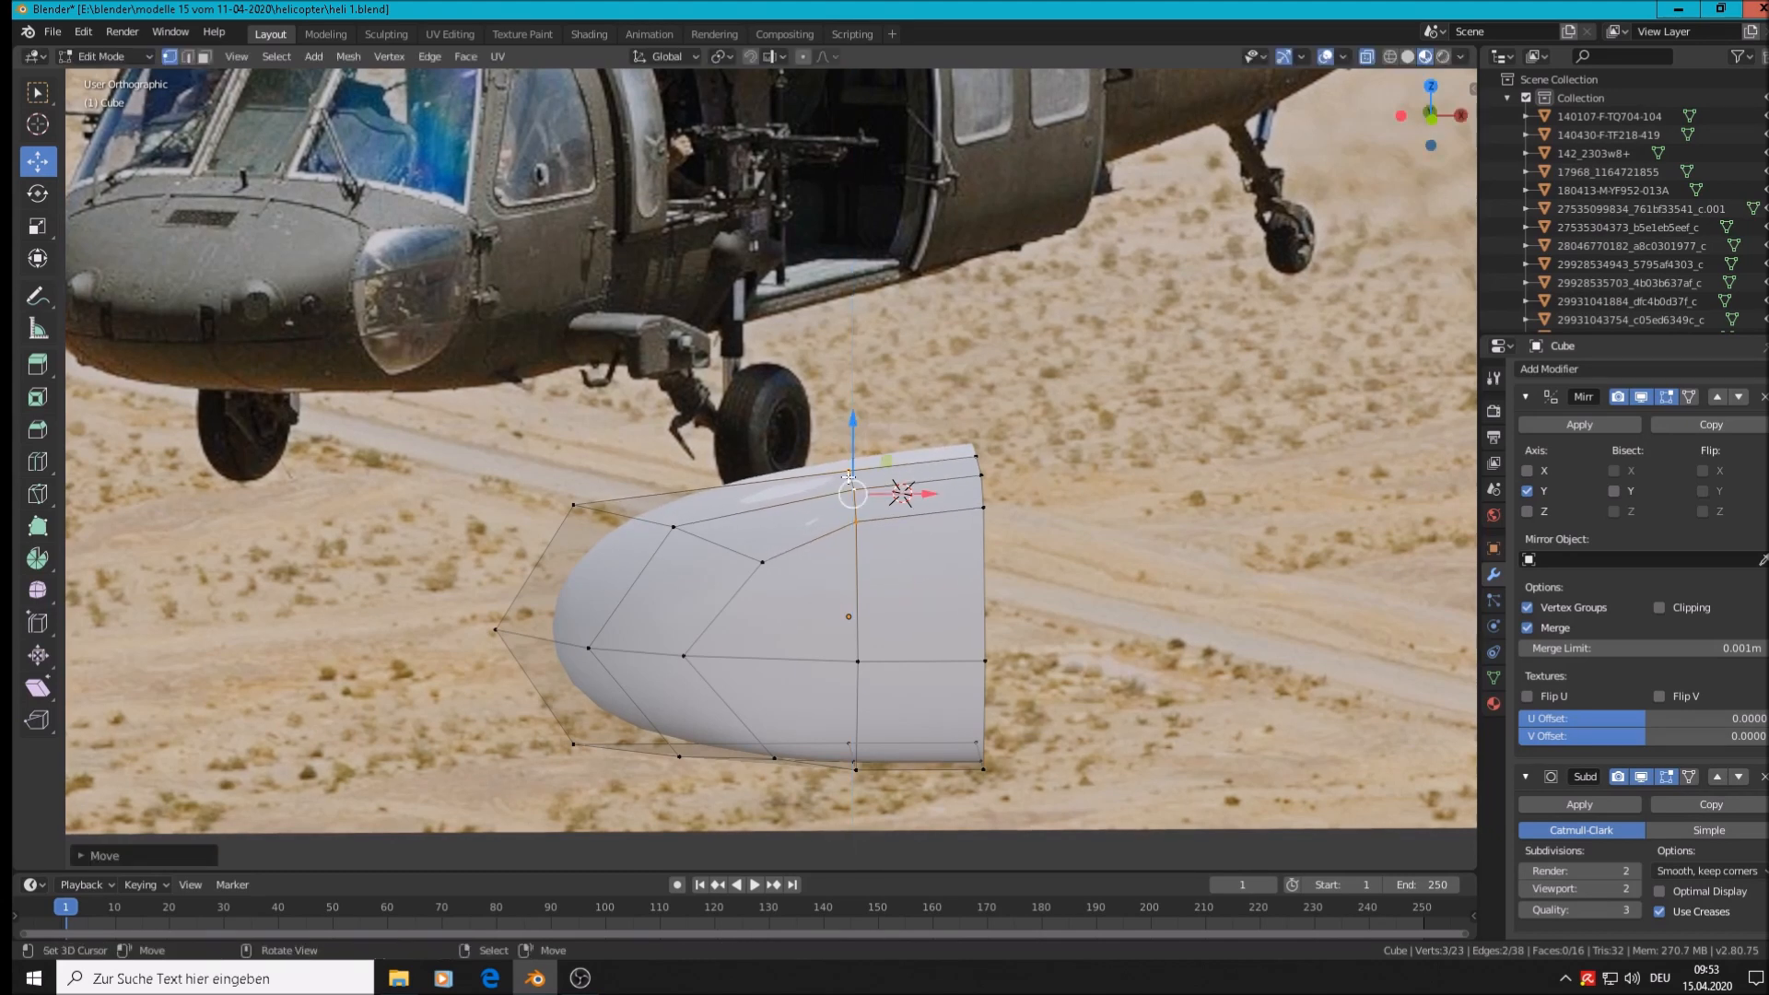
key(Tab)
scroll(818, 544, down, 2)
middle_drag(827, 596, 865, 597)
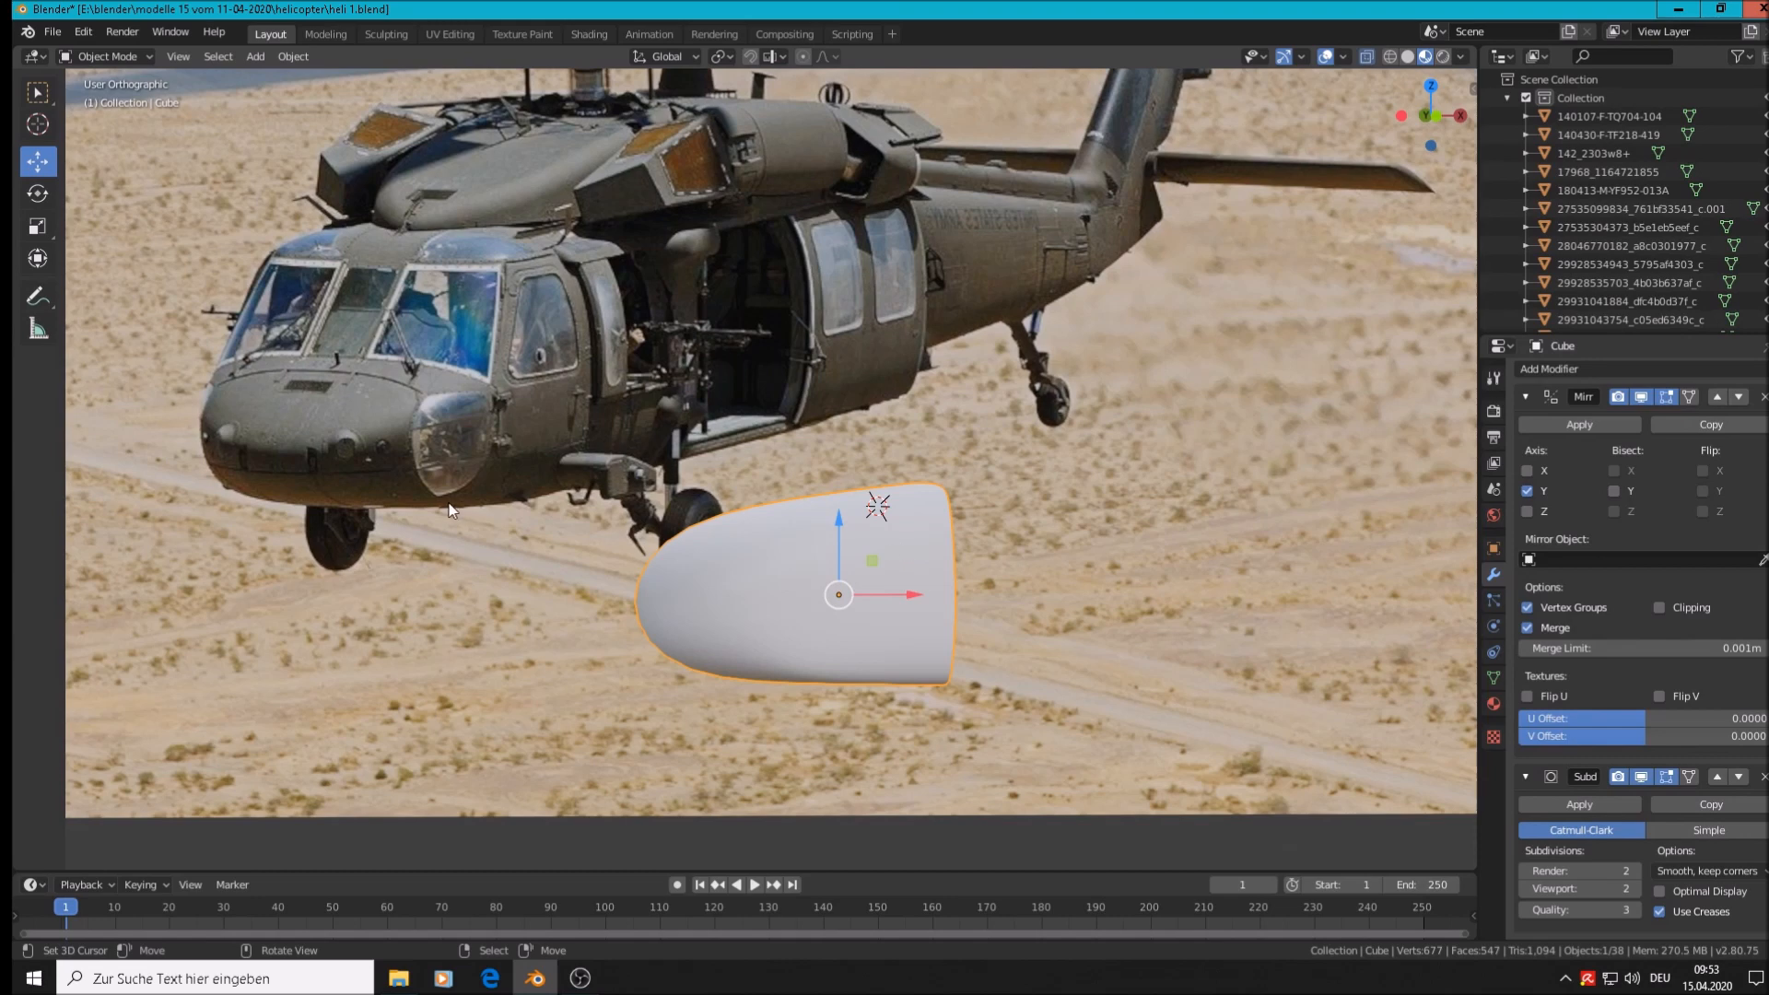
Move a vertical edge loop of the cone inward to shorten it, then view its side
key(Tab)
middle_drag(948, 619, 876, 603)
alt+click(855, 599)
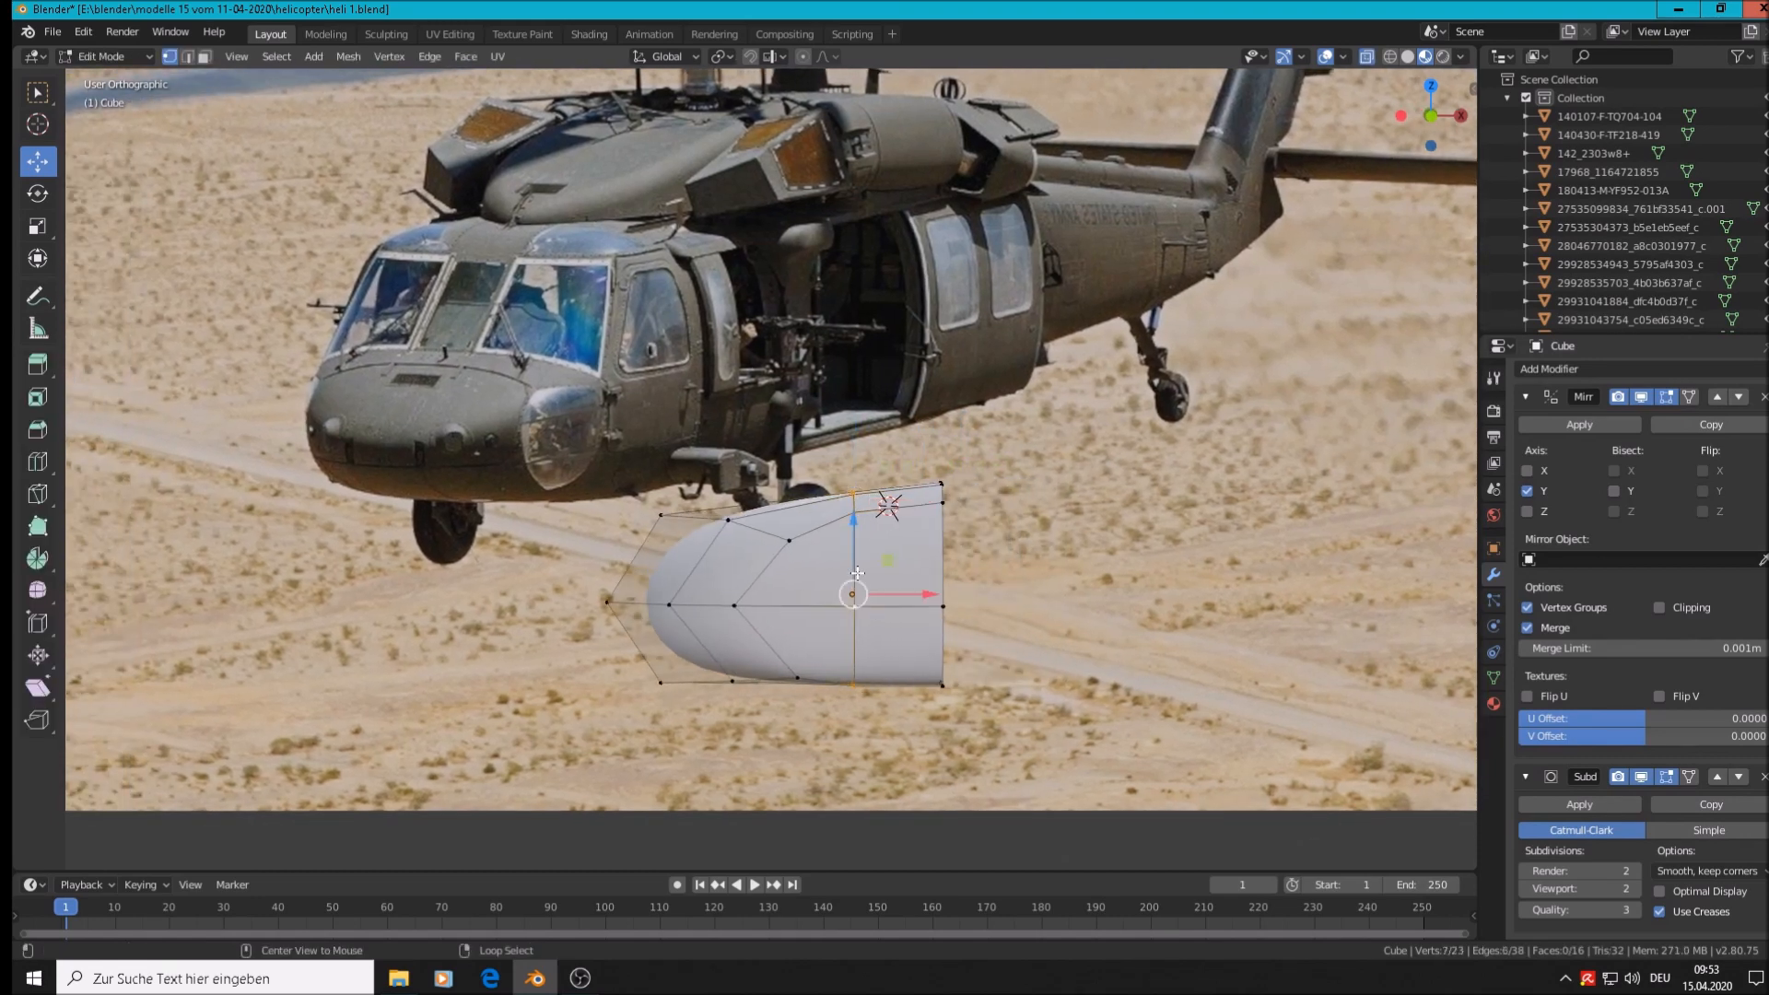
key(g)
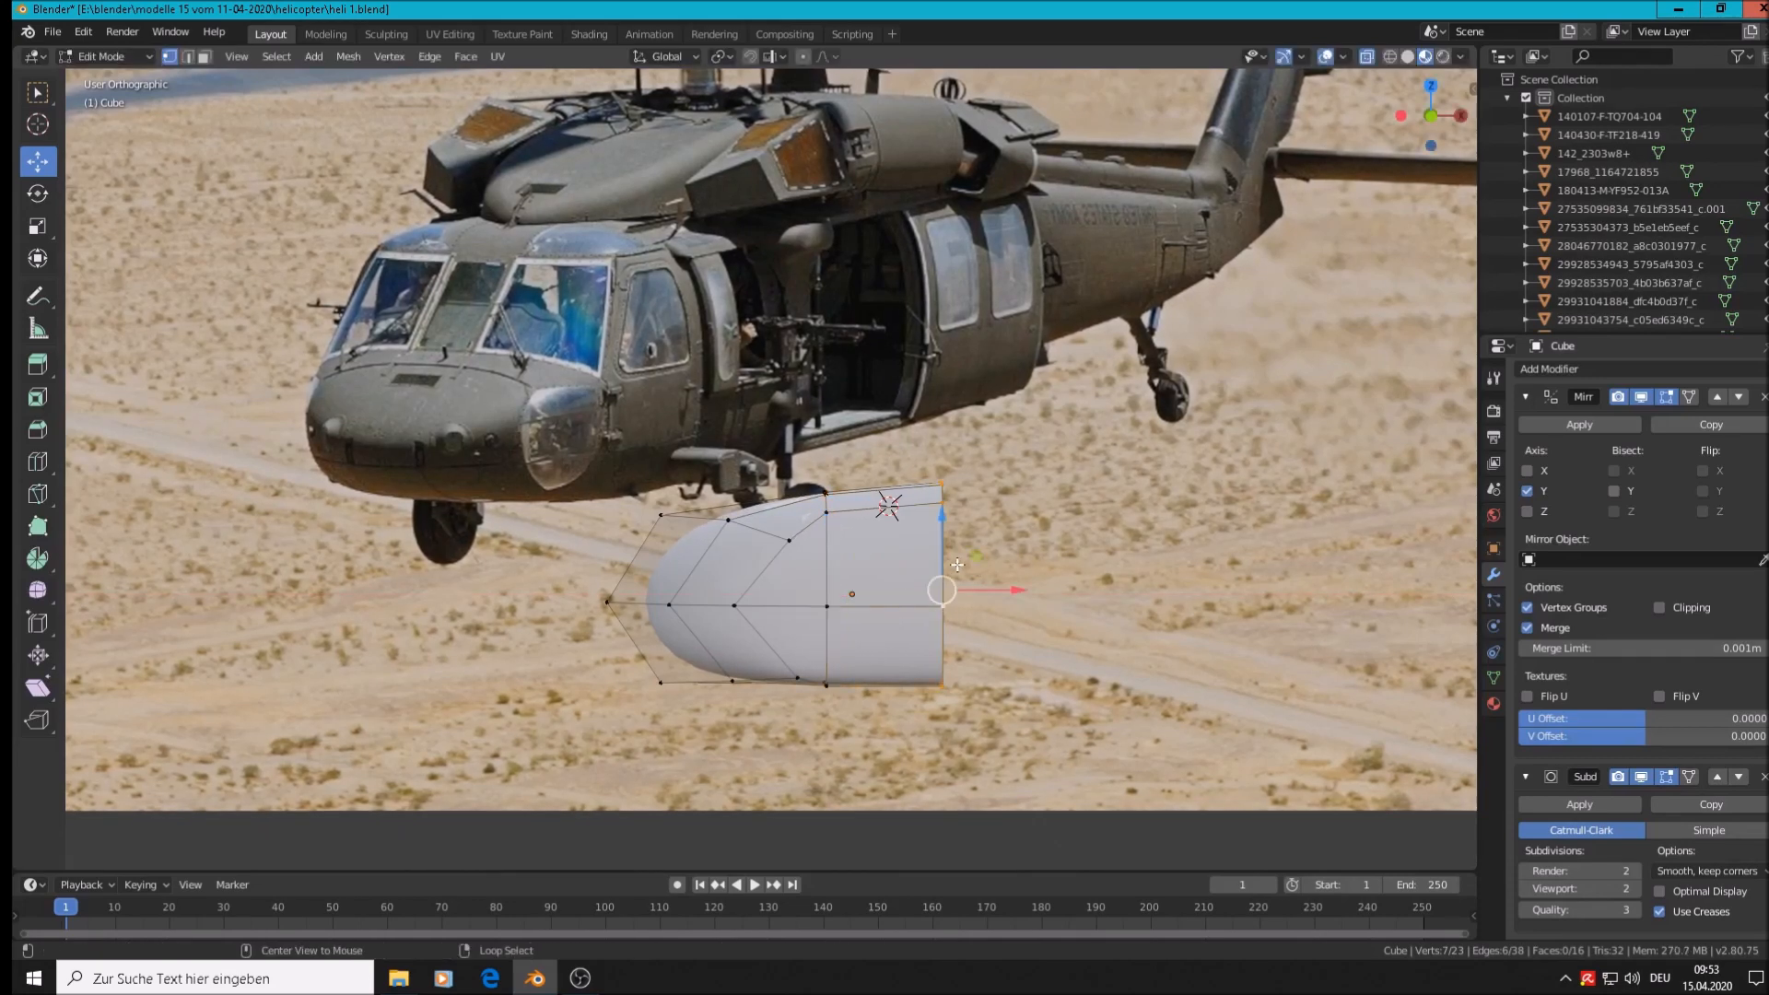
click(916, 592)
key(Tab)
middle_drag(868, 636, 941, 676)
mouse_move(1047, 690)
middle_down()
mouse_move(1125, 634)
mouse_move(1268, 600)
mouse_move(1173, 700)
mouse_move(1102, 710)
mouse_move(1273, 675)
mouse_move(1045, 666)
middle_up()
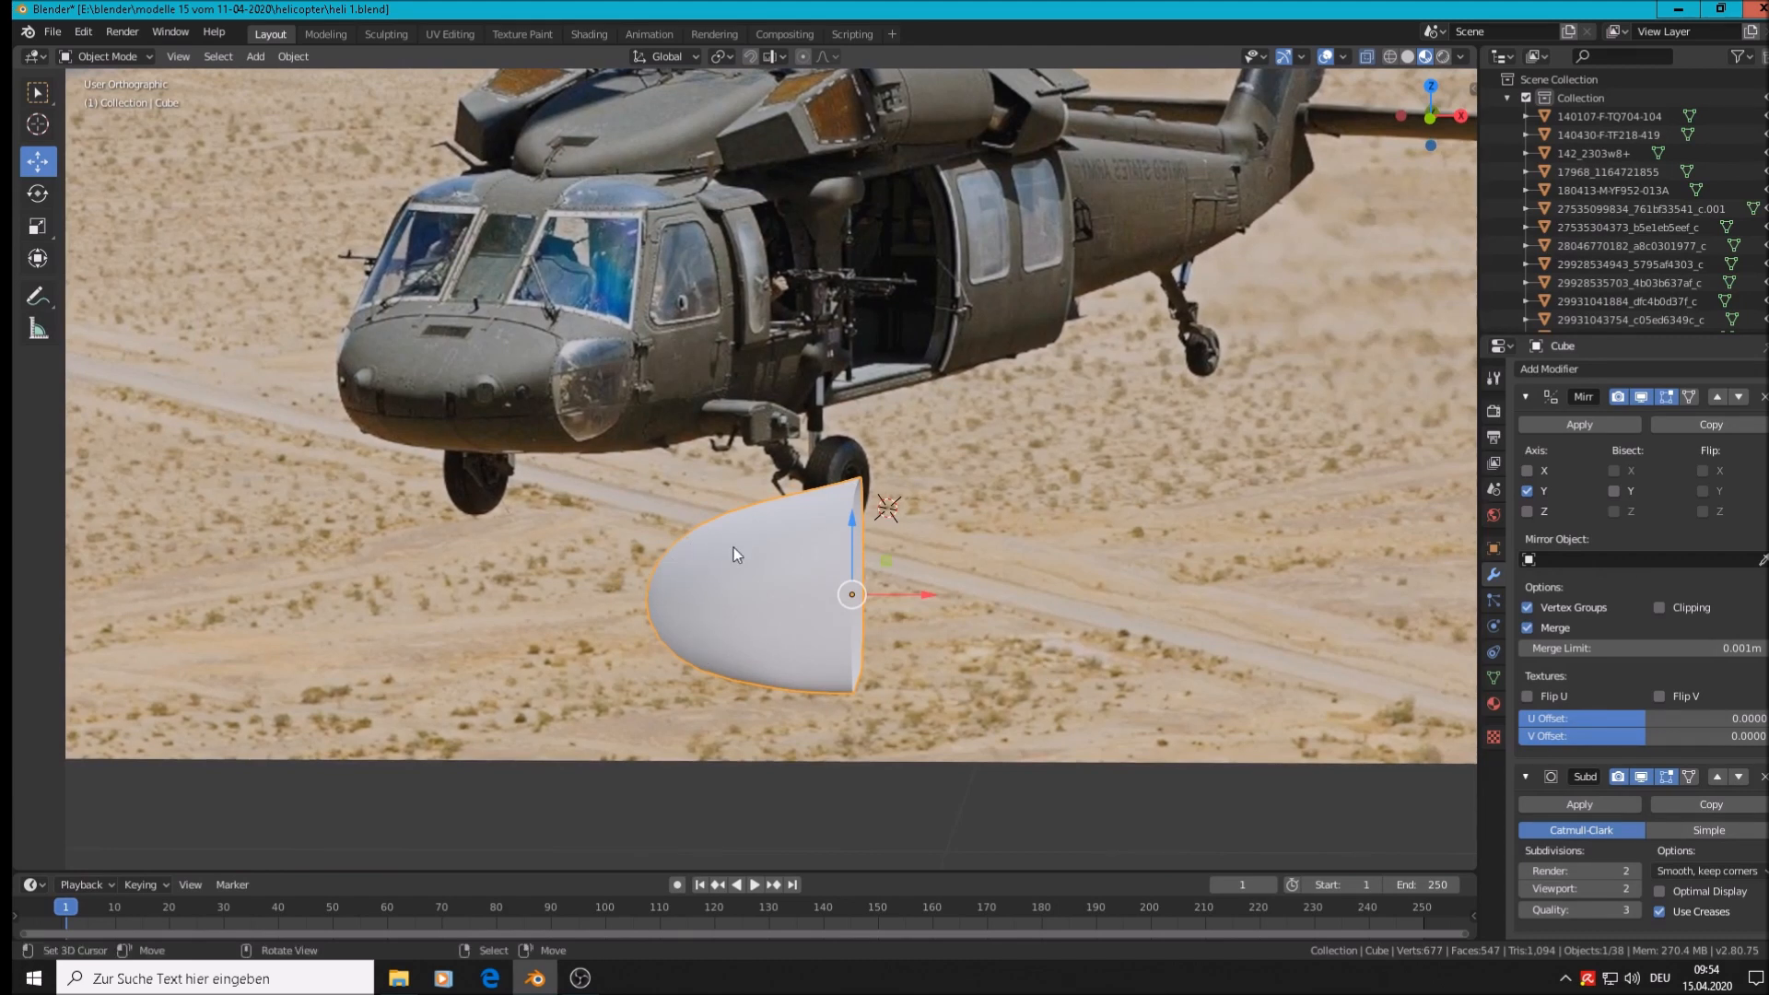
Scale the whole nose cone along Z to about 0.86 to flatten it slightly
key(Tab)
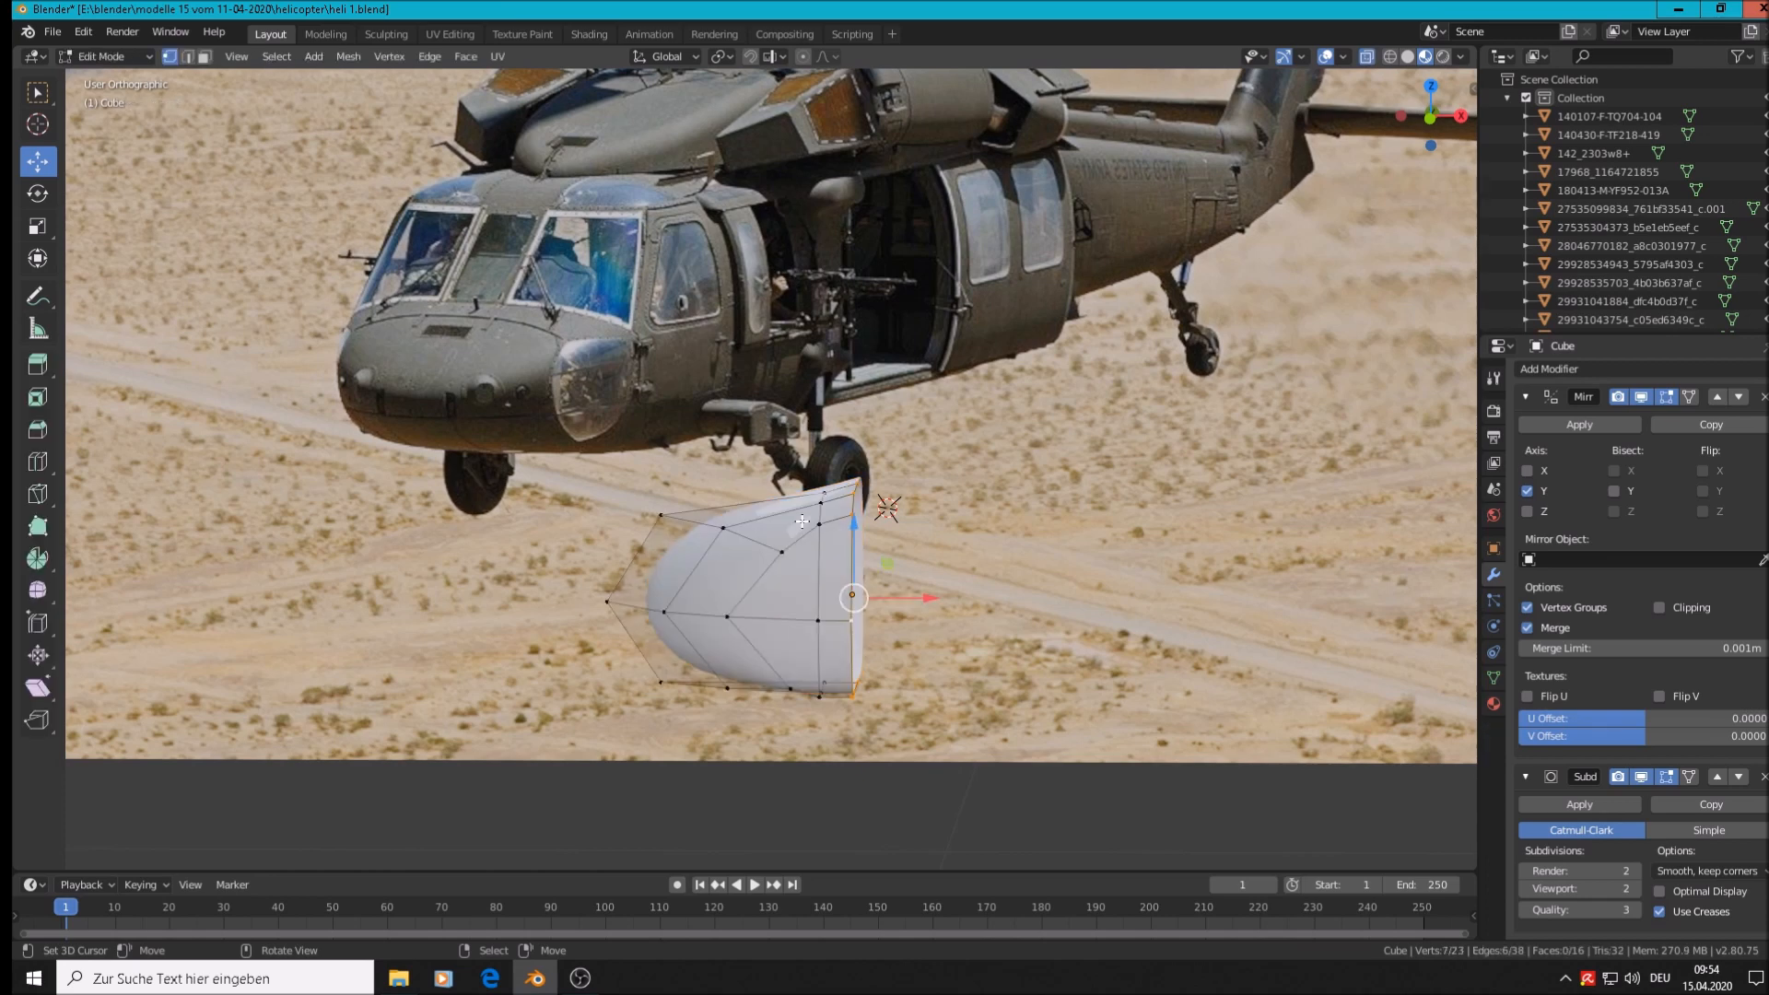
middle_drag(829, 564, 834, 553)
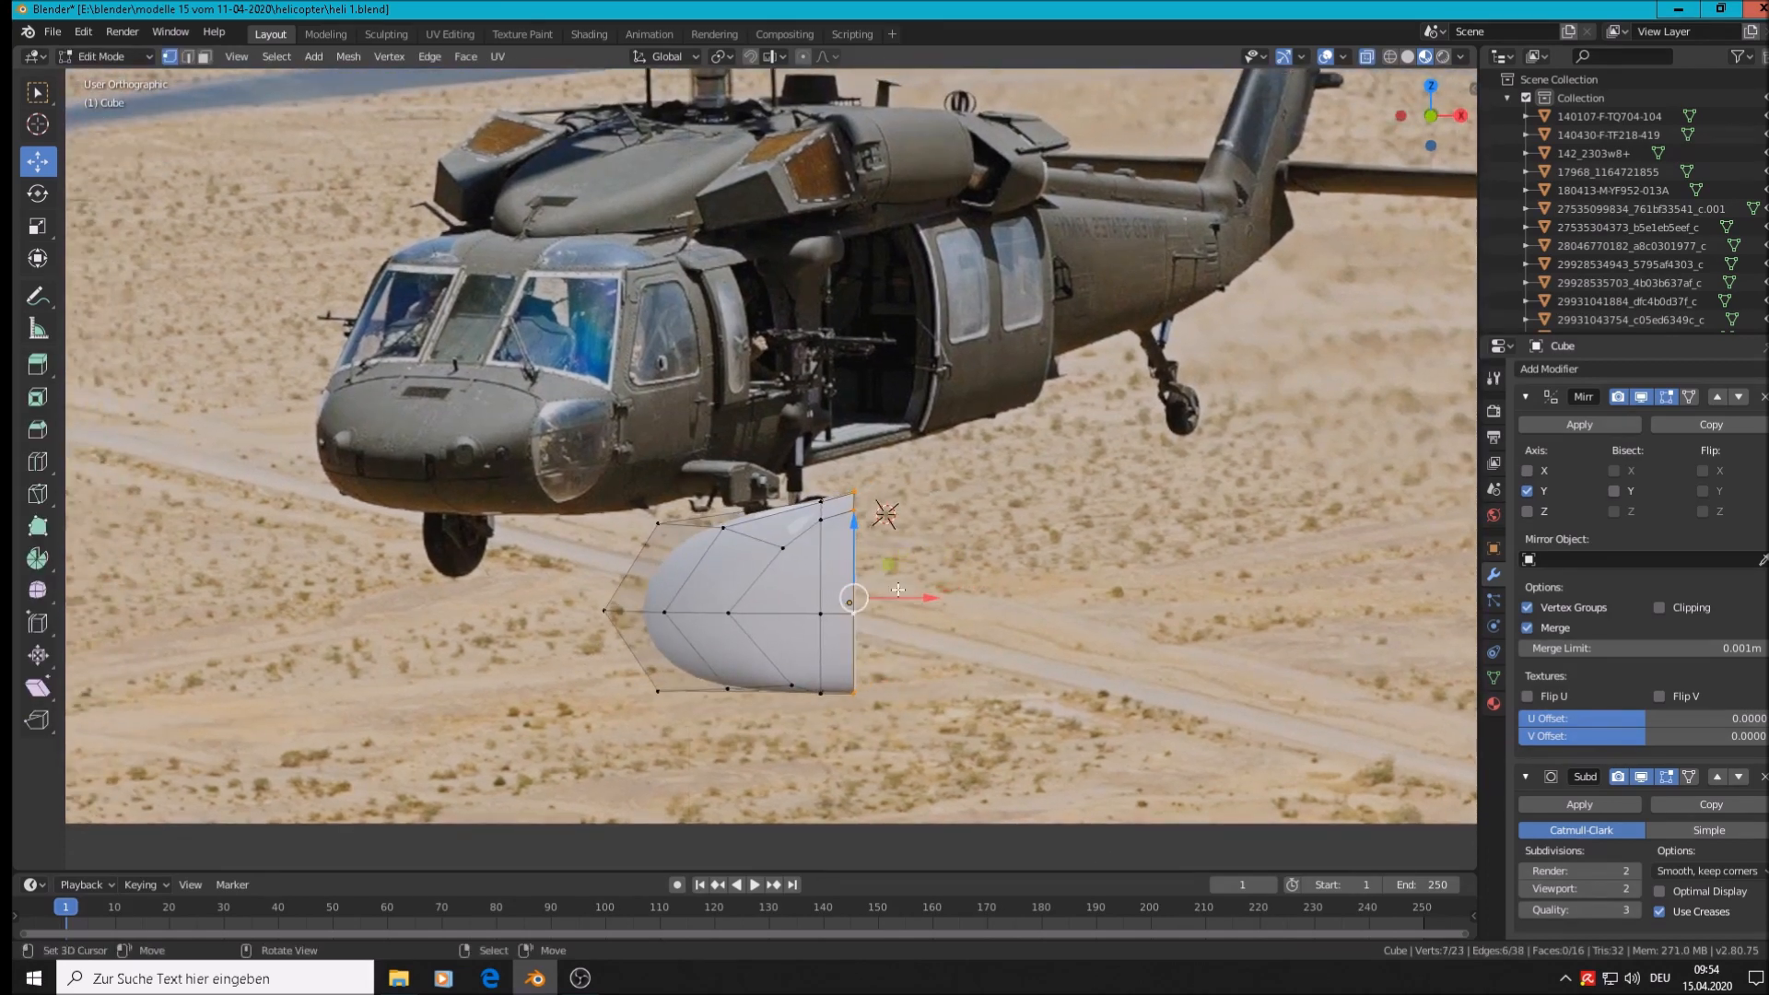
key(a)
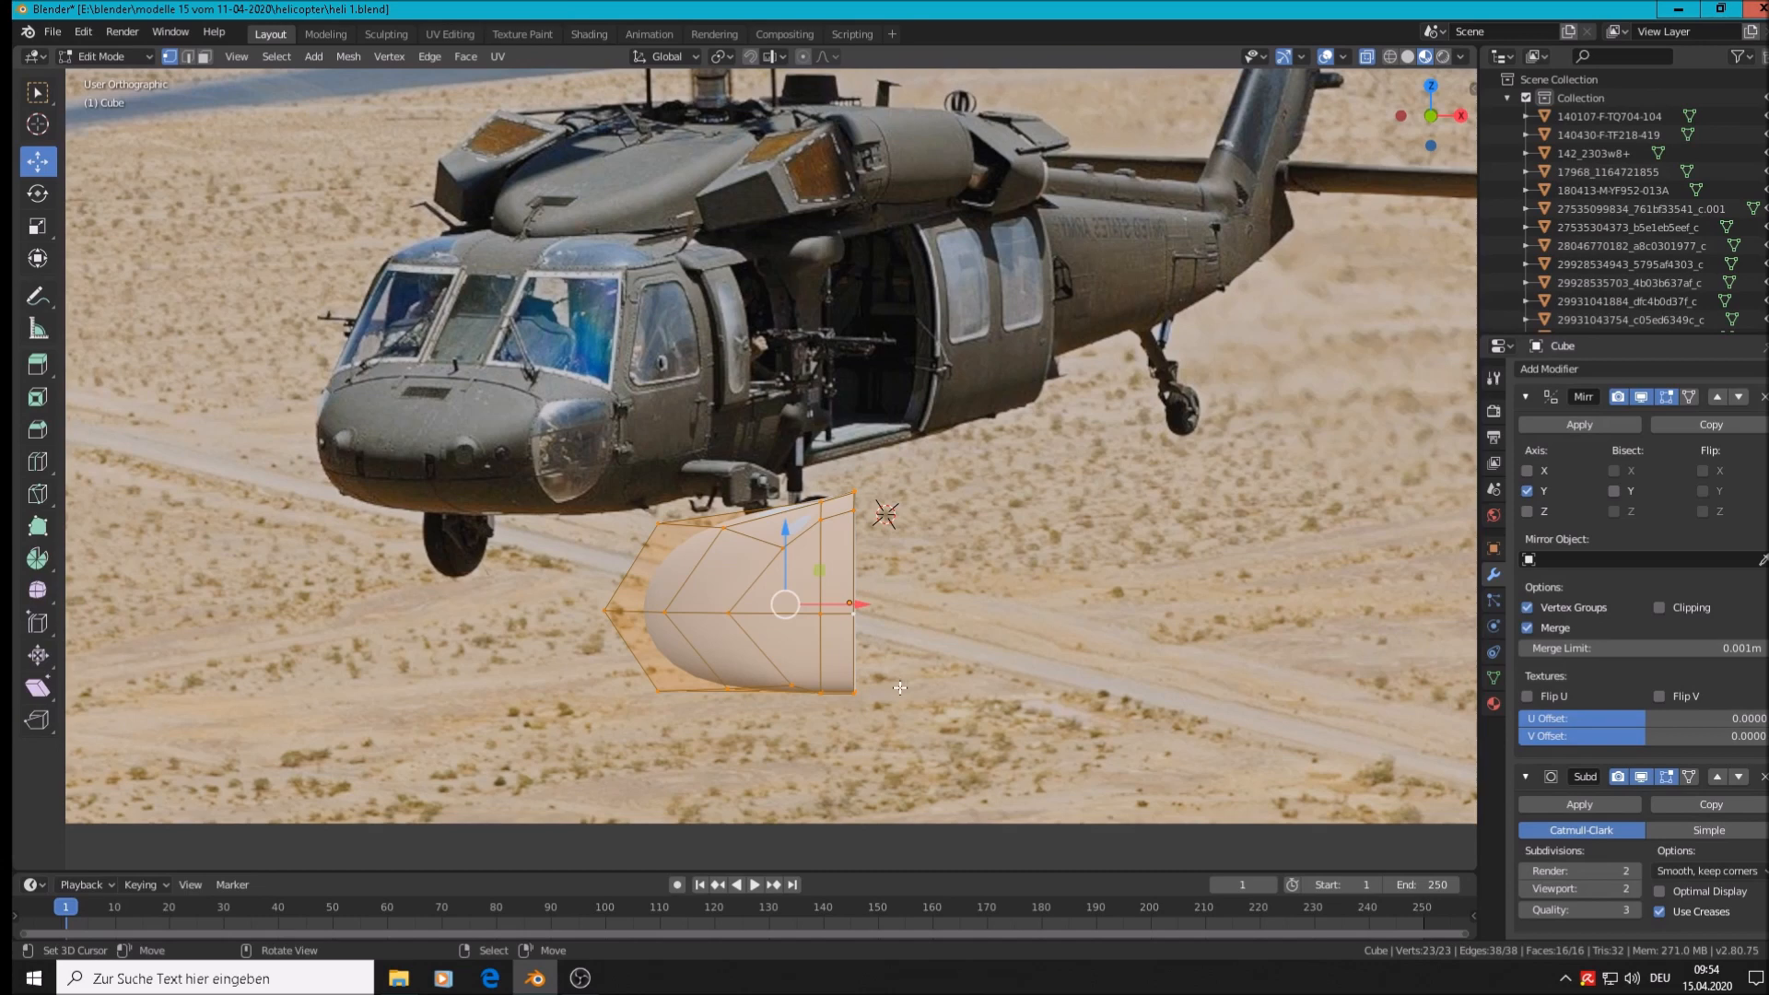
key(s)
key(z)
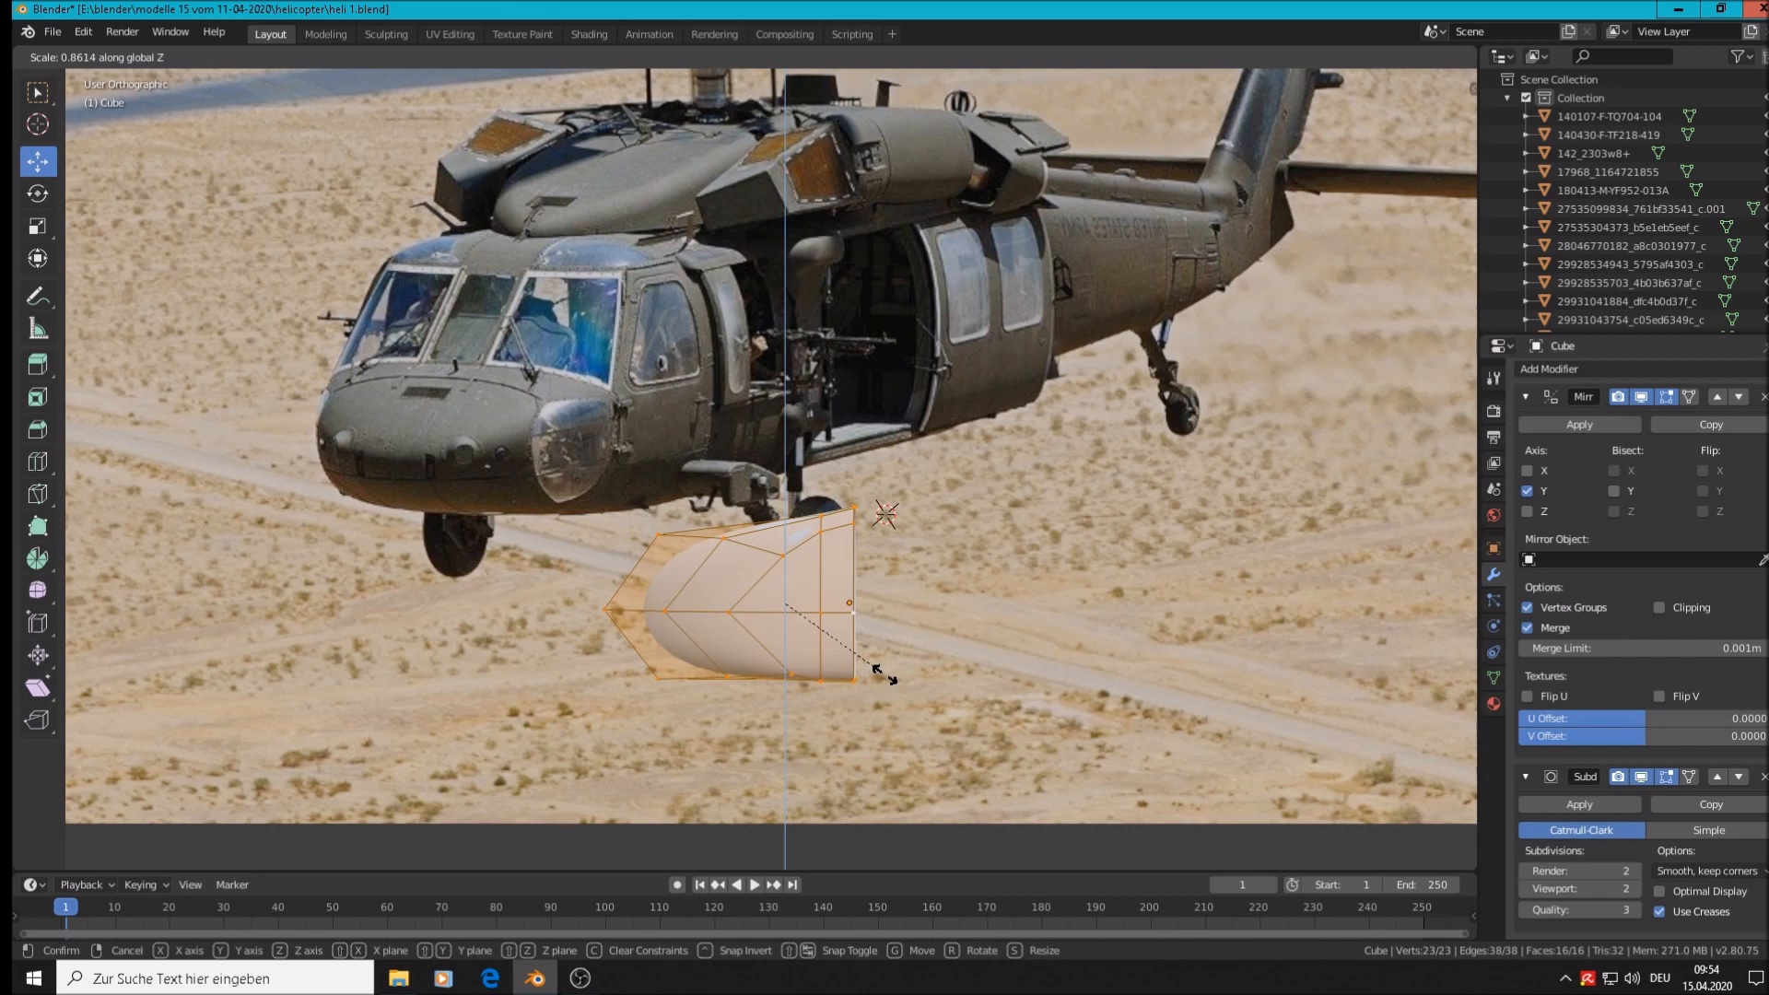
click(882, 675)
key(Tab)
middle_drag(780, 634, 783, 822)
In side view, pull the three lower vertices inward along X
key(Tab)
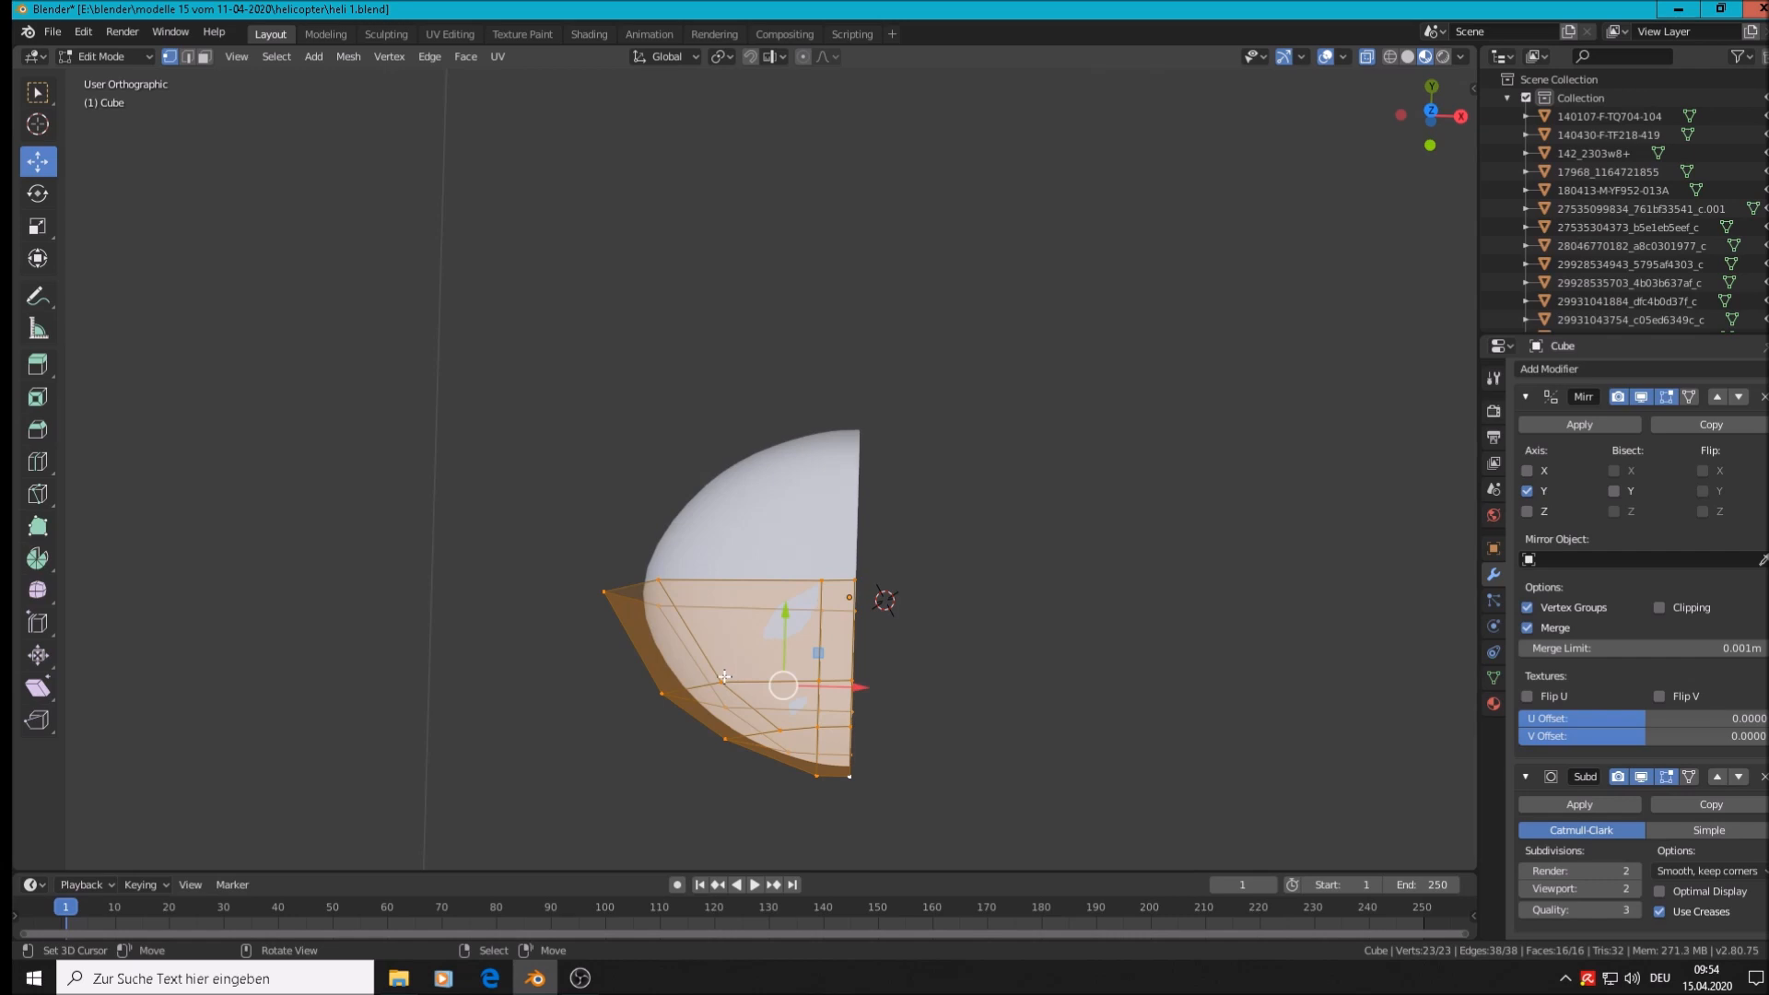
key(alt+a)
key(c)
drag(742, 684, 672, 703)
key(Return)
key(g)
key(x)
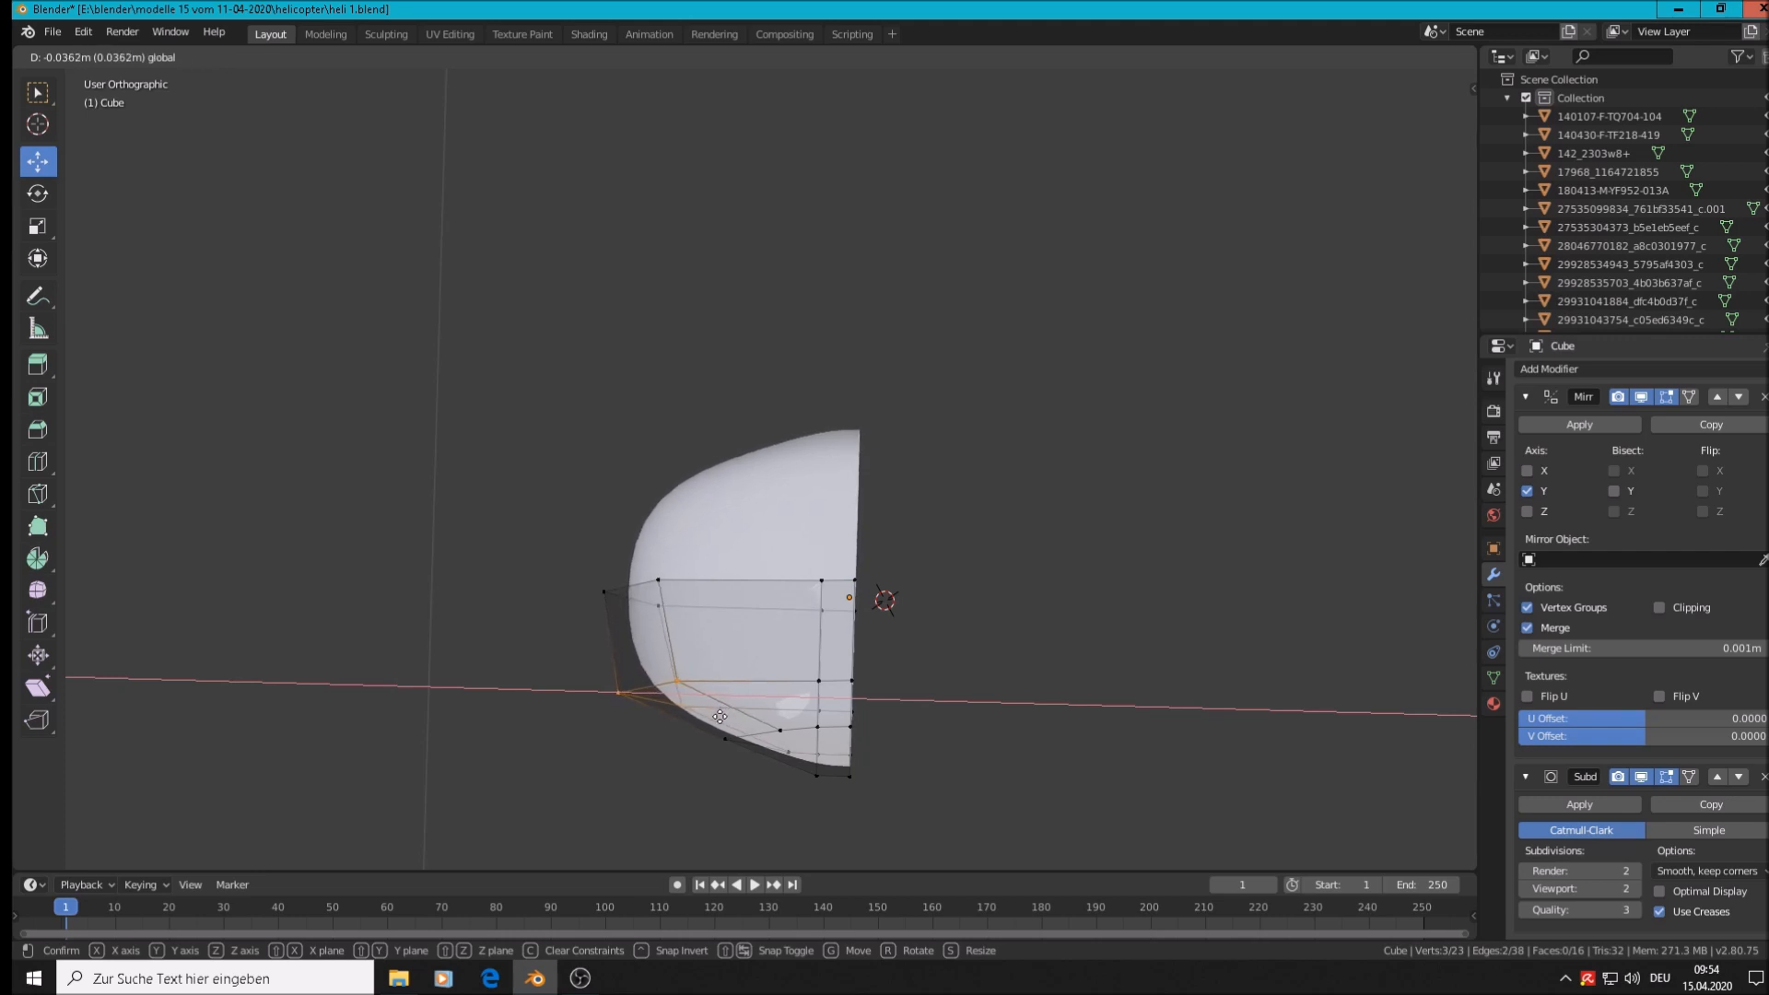
click(715, 716)
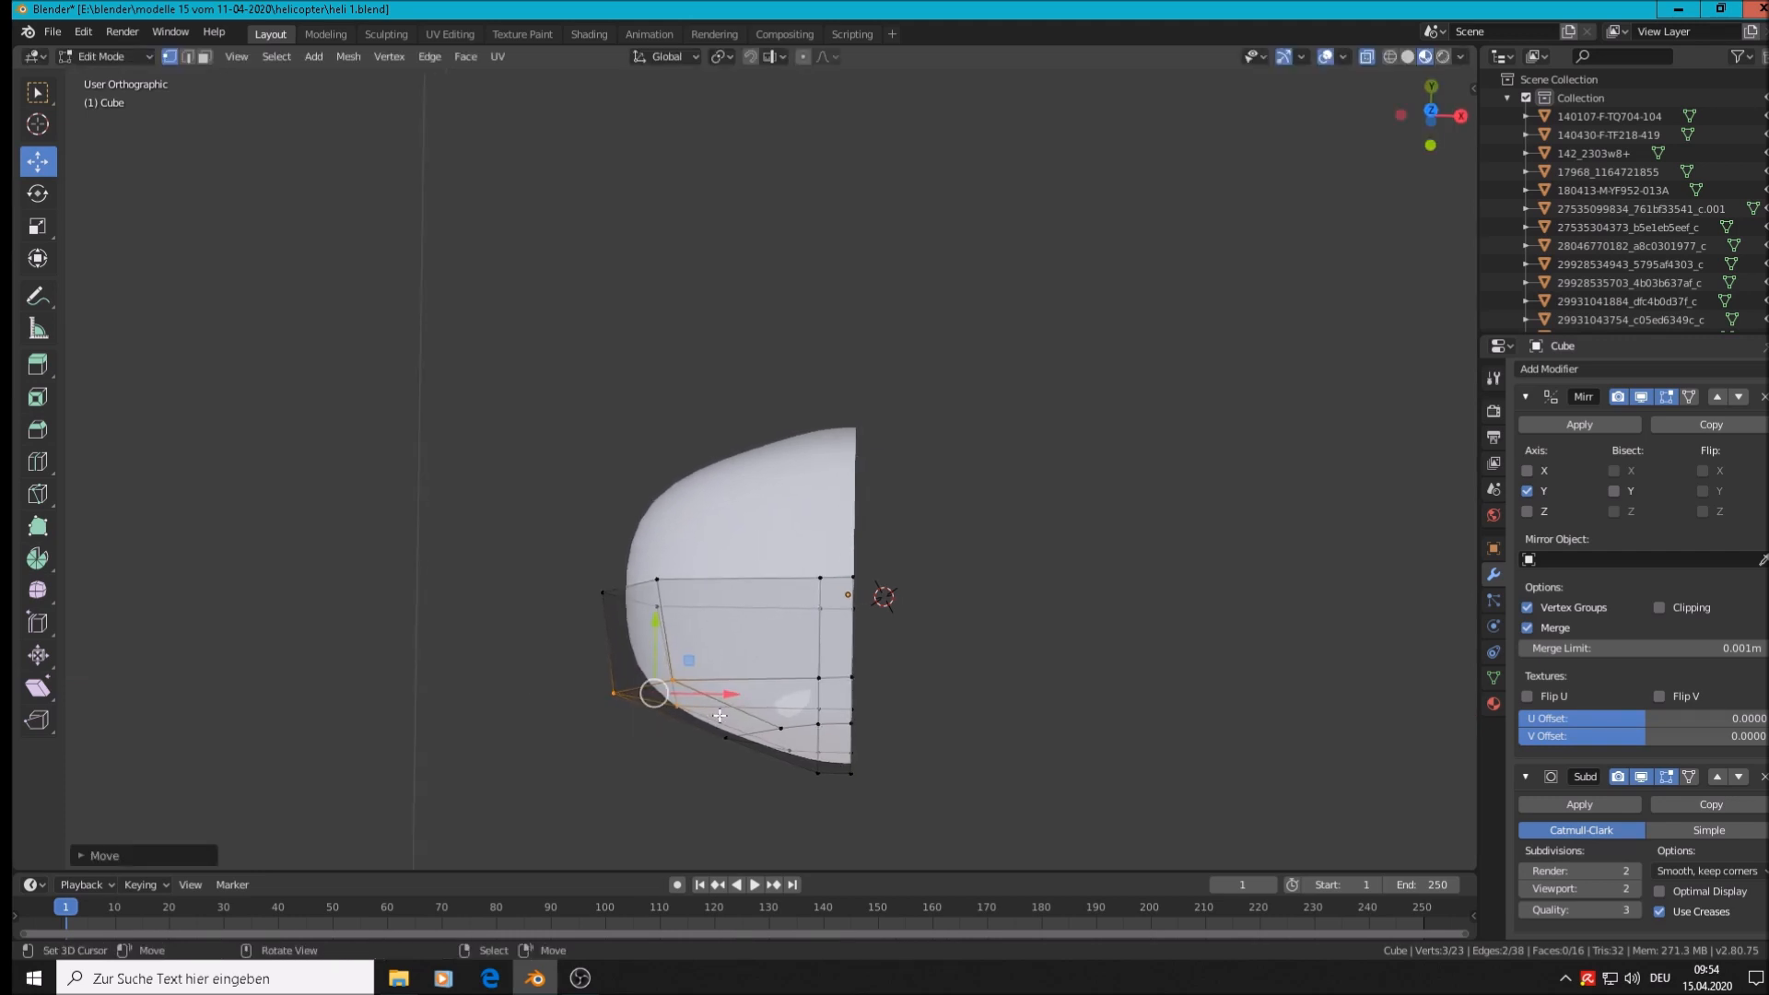
middle_drag(715, 716, 768, 455)
key(Tab)
Nudge the selected lower vertex a little further along X to refine the underside
middle_drag(737, 693, 706, 775)
key(Tab)
key(g)
key(x)
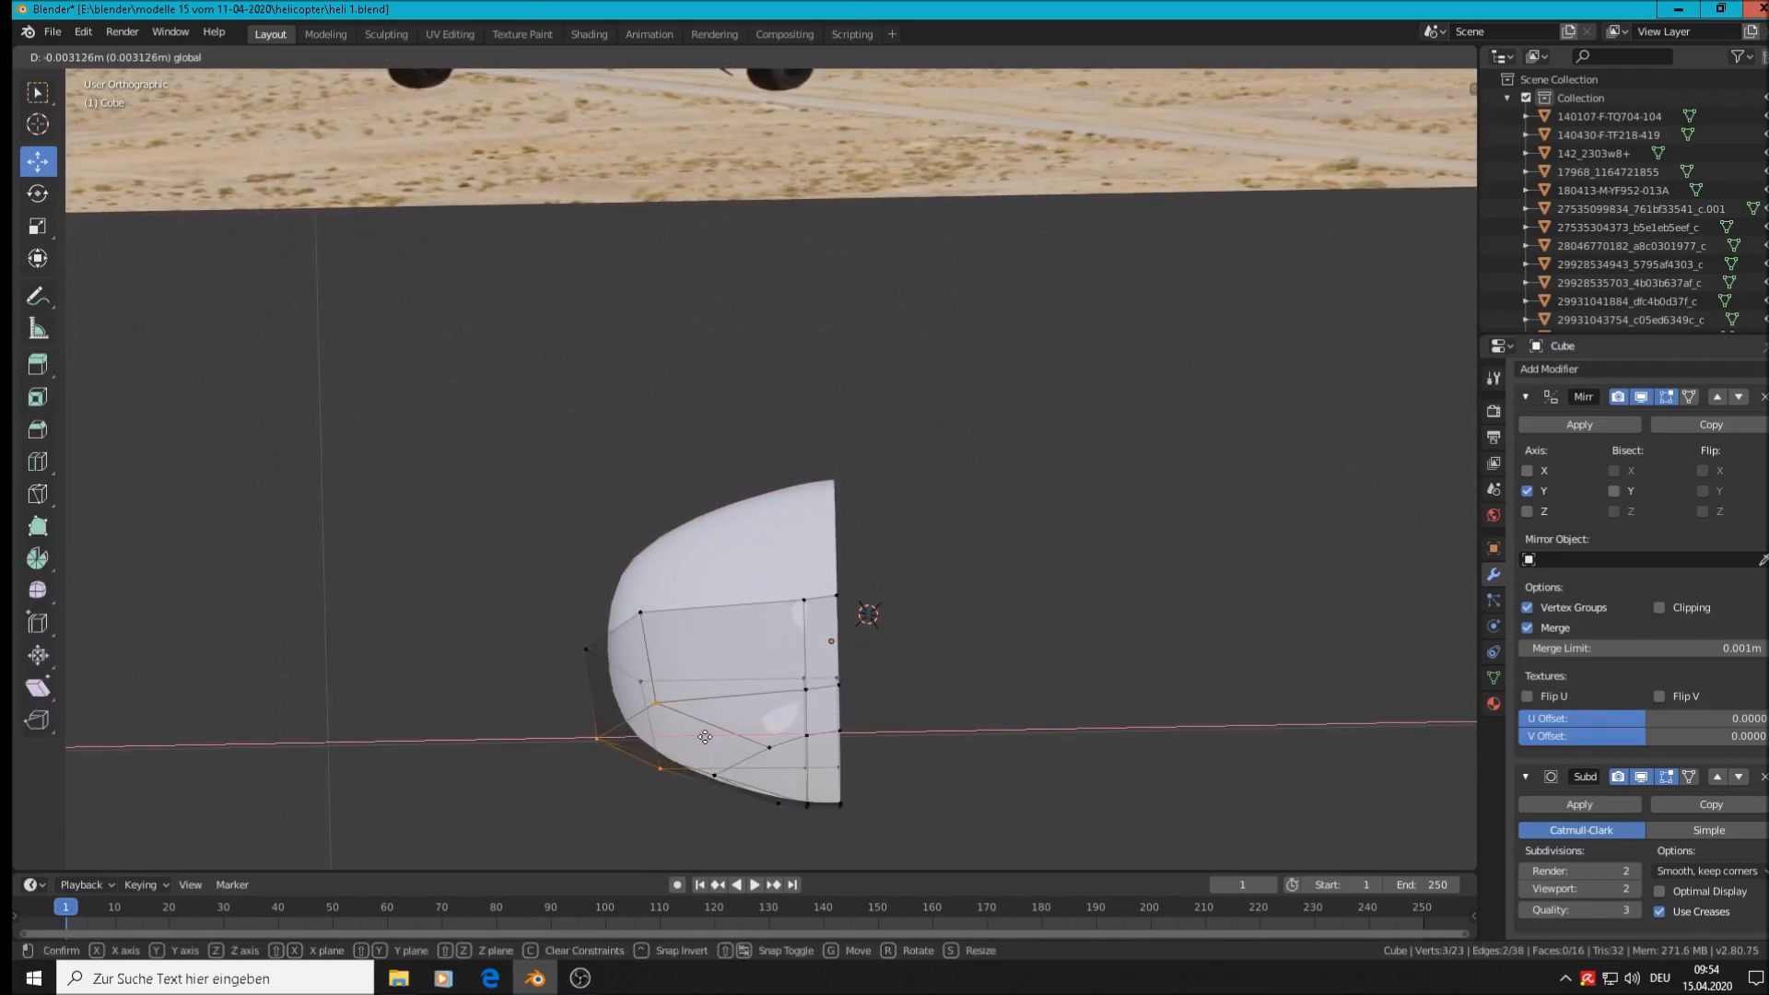
click(700, 739)
key(Tab)
Level the view with the helicopter reference photo and select the photo
middle_drag(721, 836, 1124, 610)
middle_drag(852, 740, 736, 682)
middle_drag(846, 671, 656, 705)
scroll(679, 489, up, 2)
scroll(678, 490, up, 4)
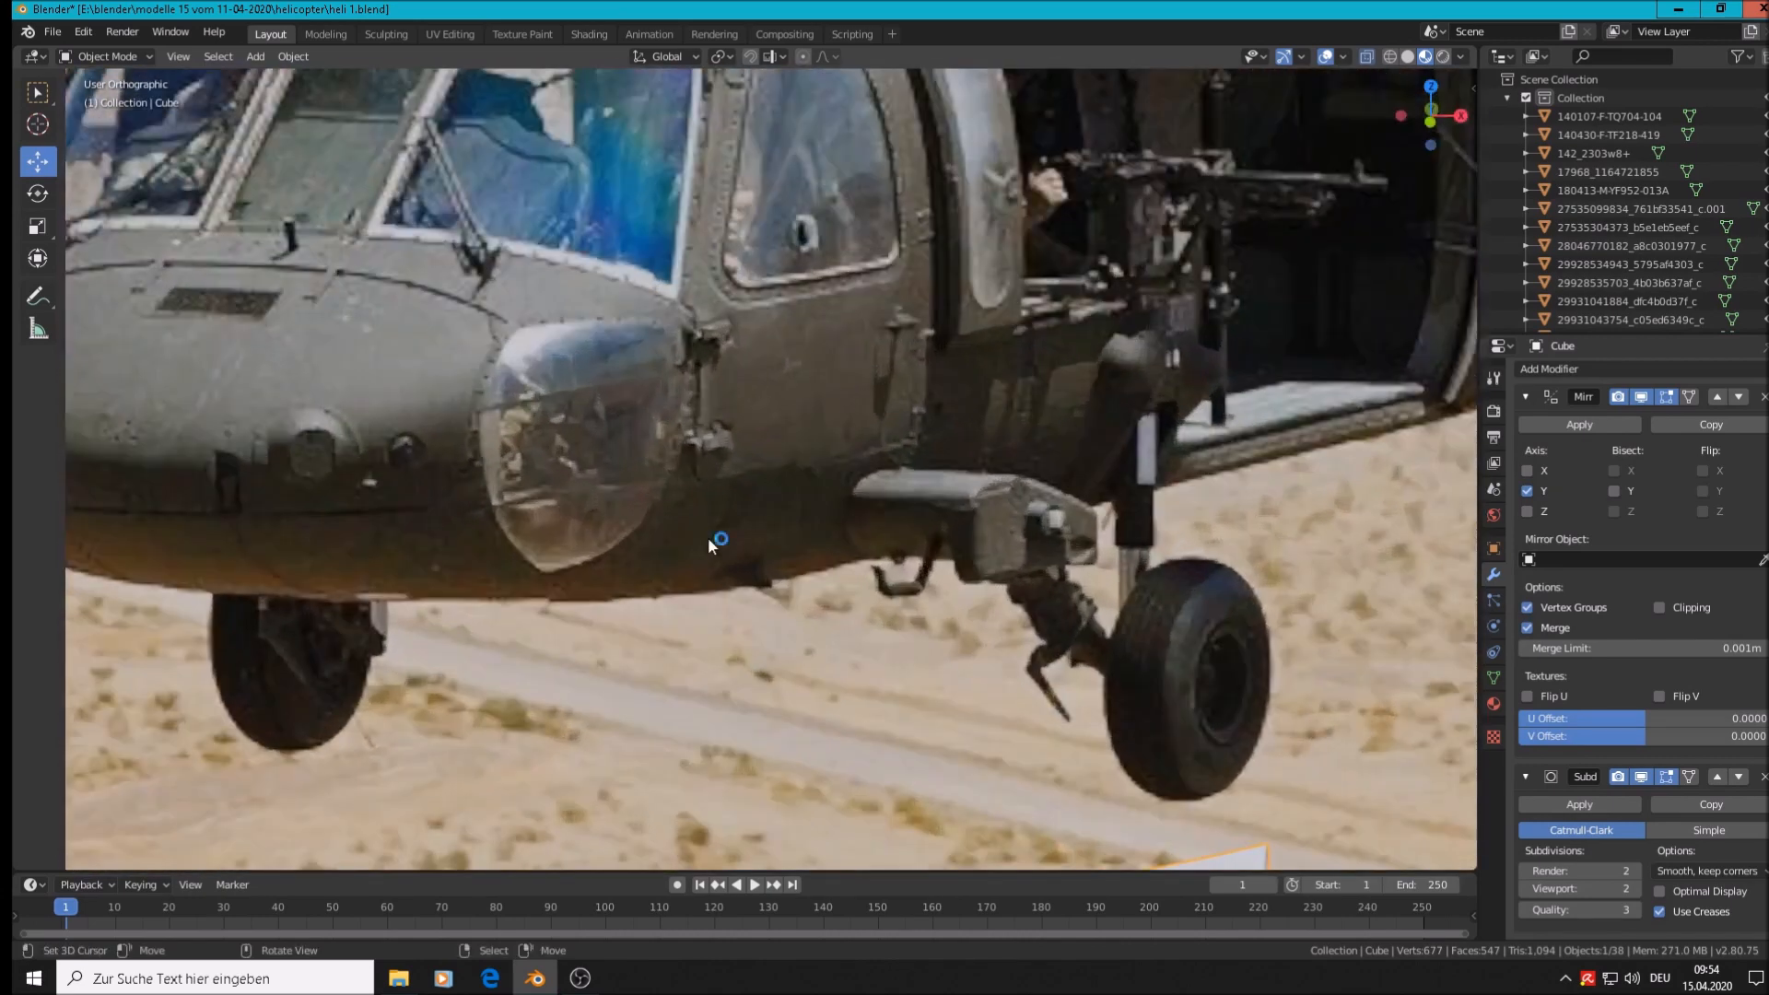
scroll(835, 627, down, 6)
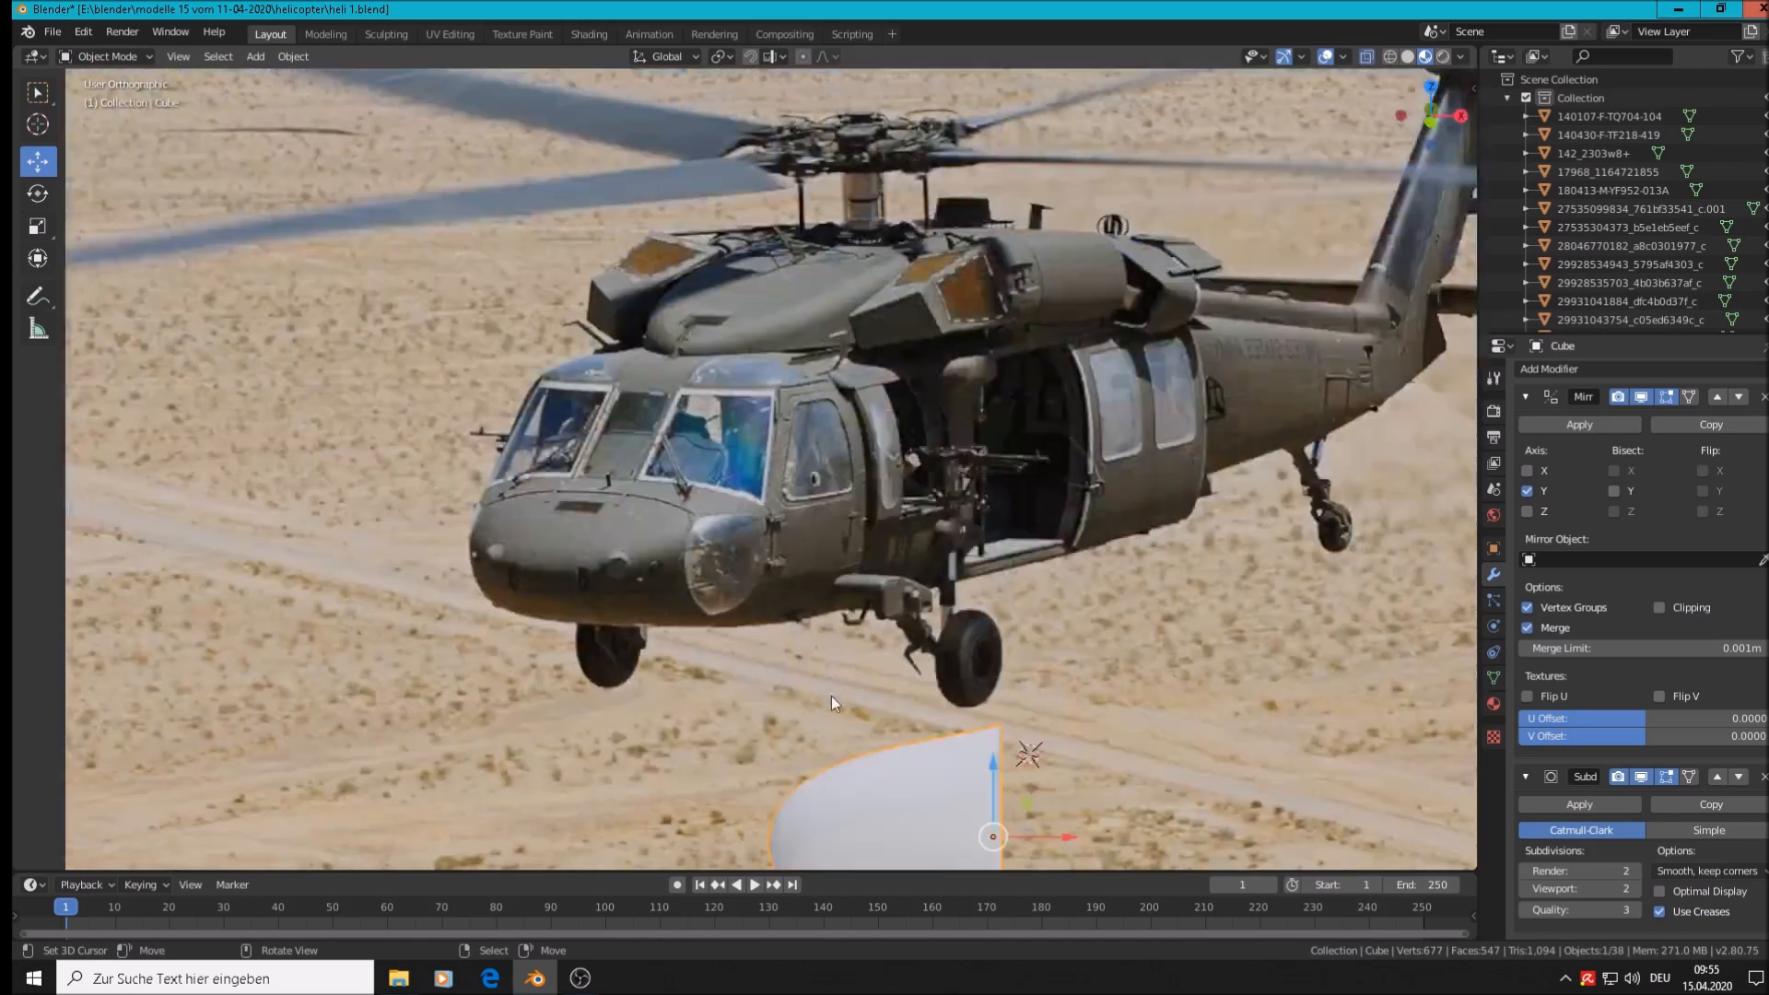
click(870, 760)
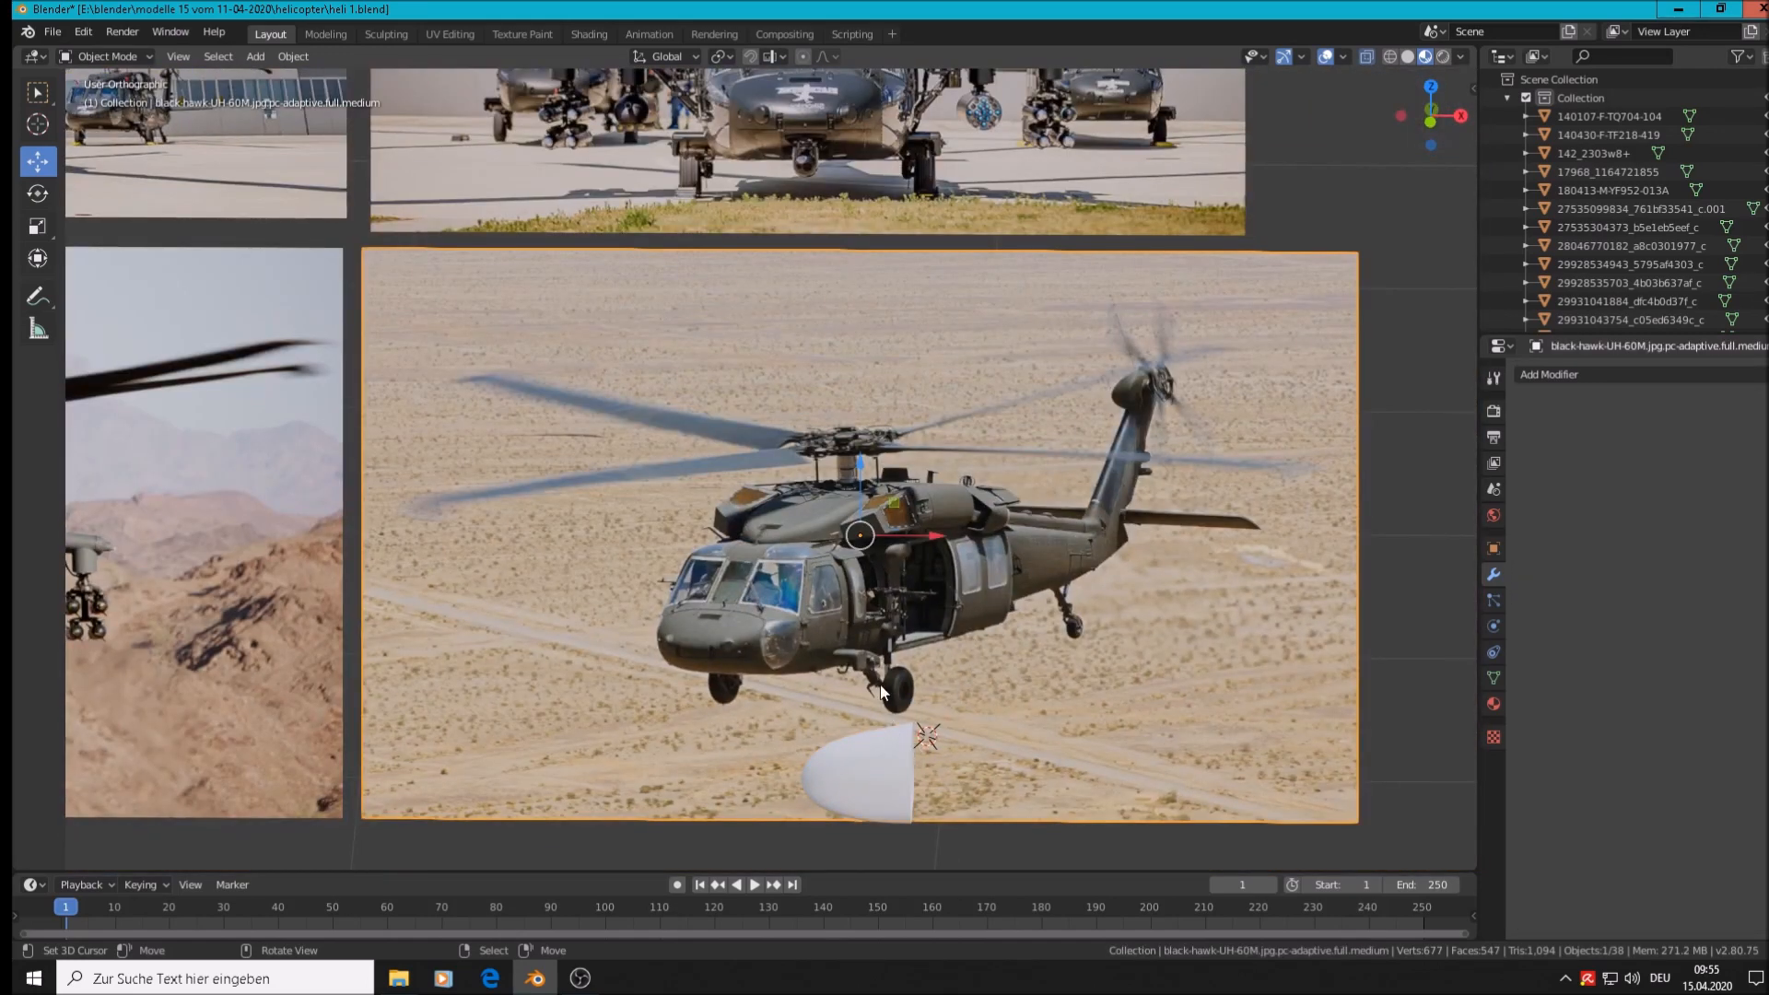
scroll(883, 691, up, 5)
scroll(666, 468, up, 2)
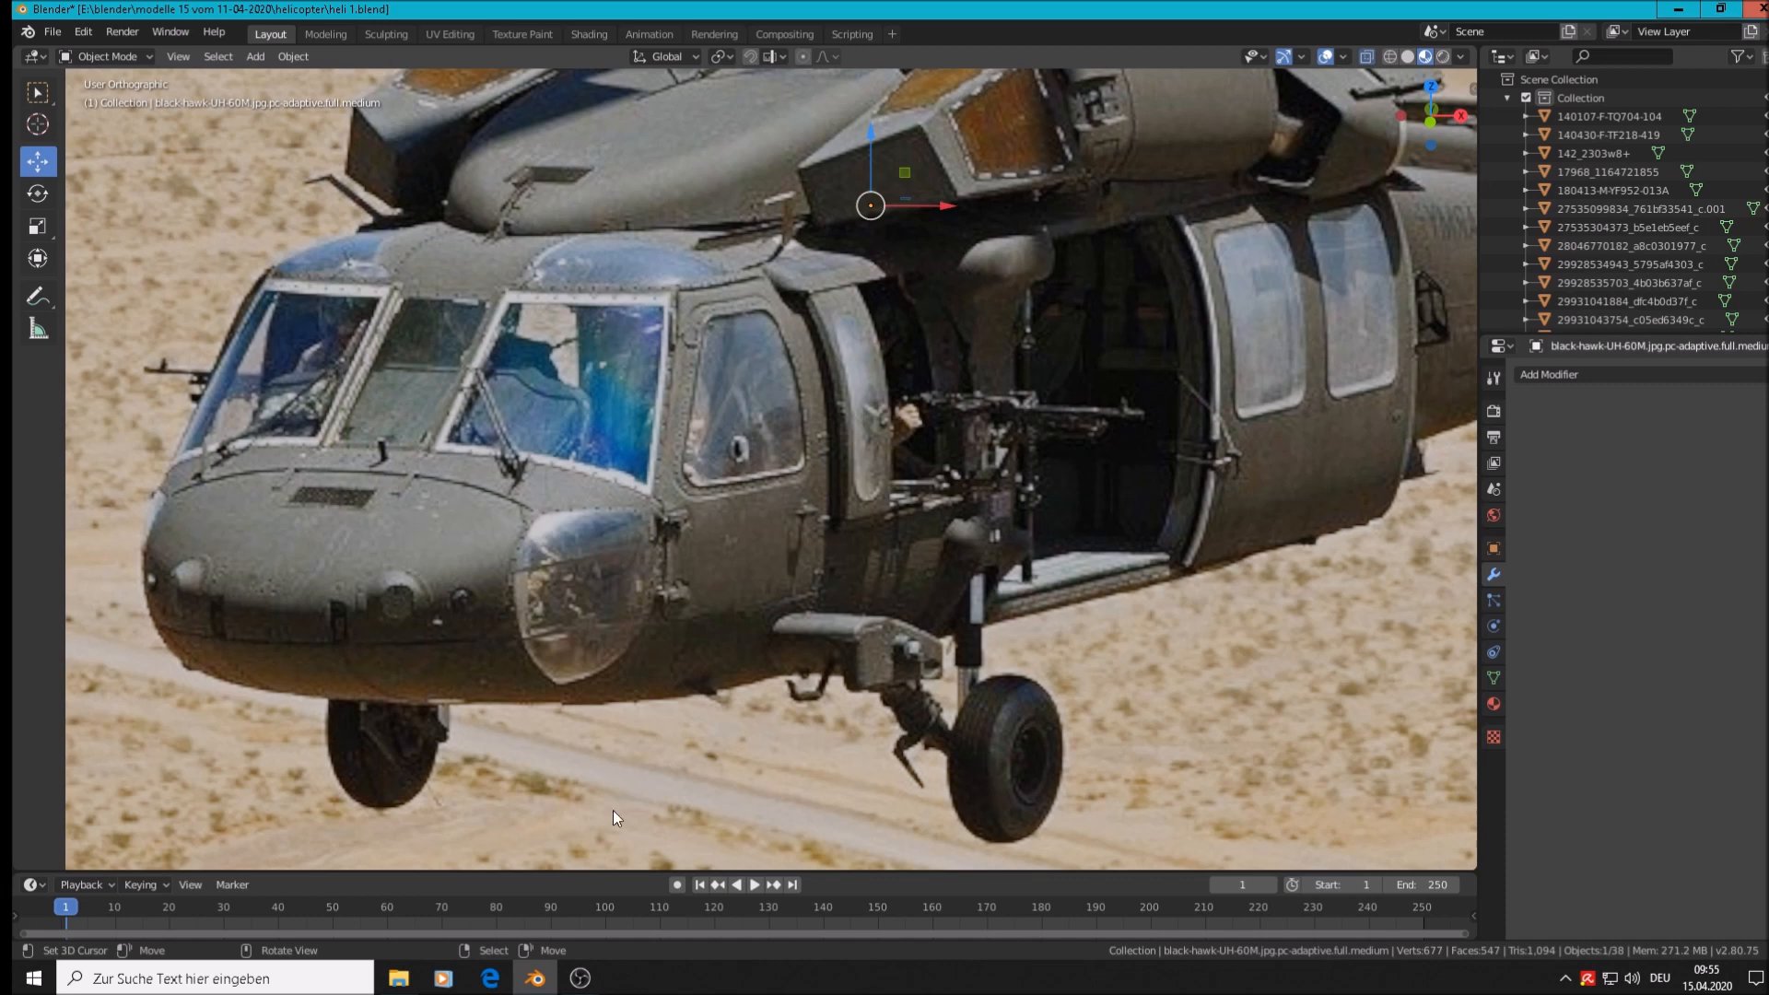
scroll(495, 716, down, 5)
shift+middle_drag(854, 531, 824, 388)
scroll(776, 485, up, 3)
key(Tab)
scroll(727, 655, down, 3)
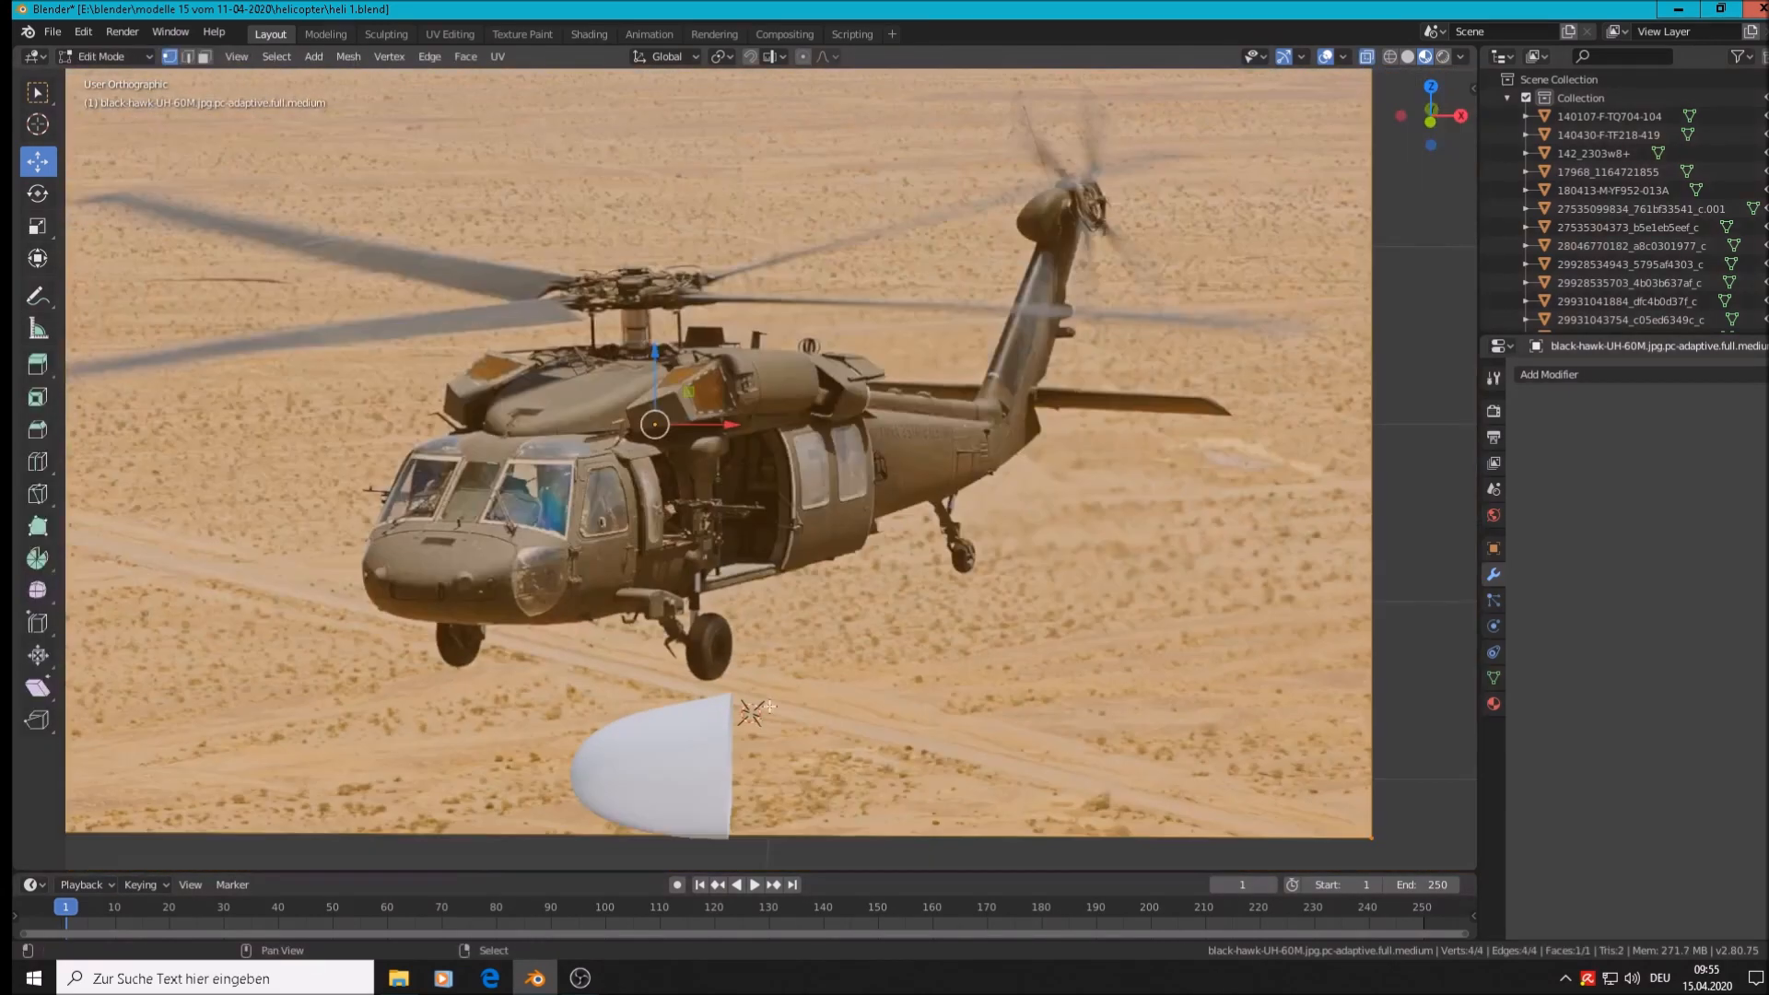
Leave the reference photo, select the white nose cone, and edit its vertices in front view
shift+middle_drag(769, 705, 786, 610)
key(Tab)
right_click(703, 698)
key(Tab)
scroll(737, 757, up, 2)
shift+middle_drag(737, 757, 853, 641)
scroll(885, 636, up, 2)
key(a)
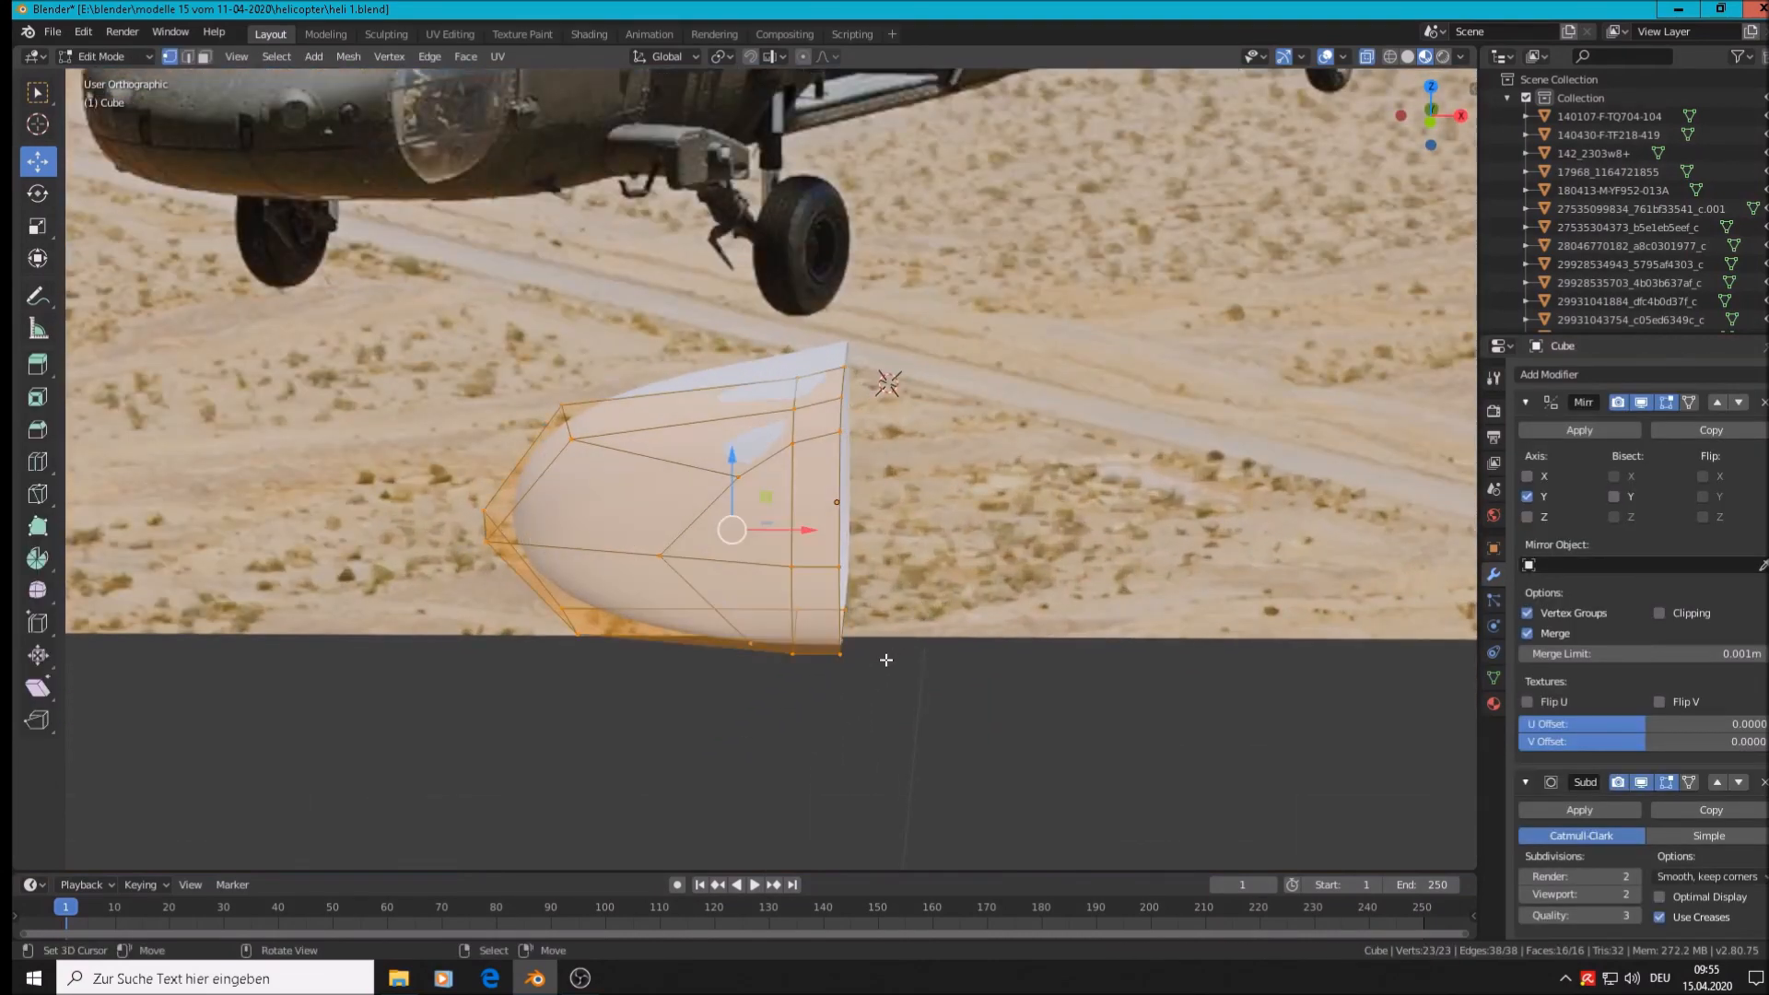
key(alt+a)
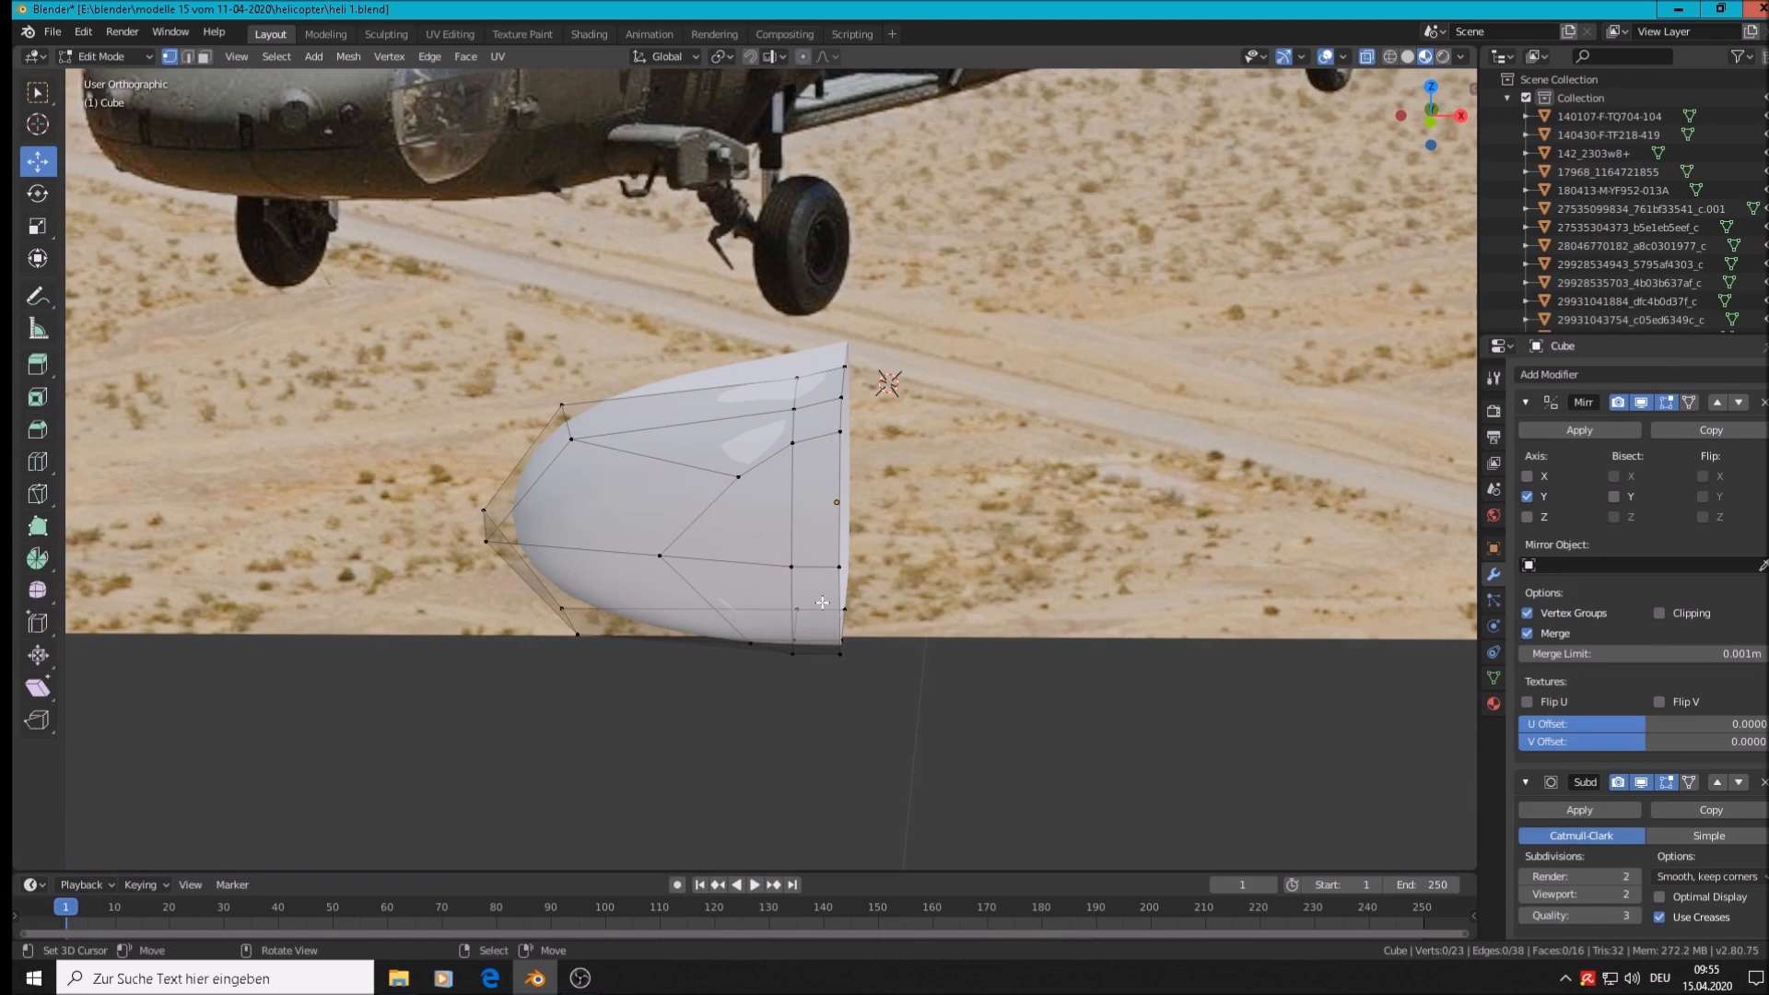
alt+click(721, 571)
key(KP_1)
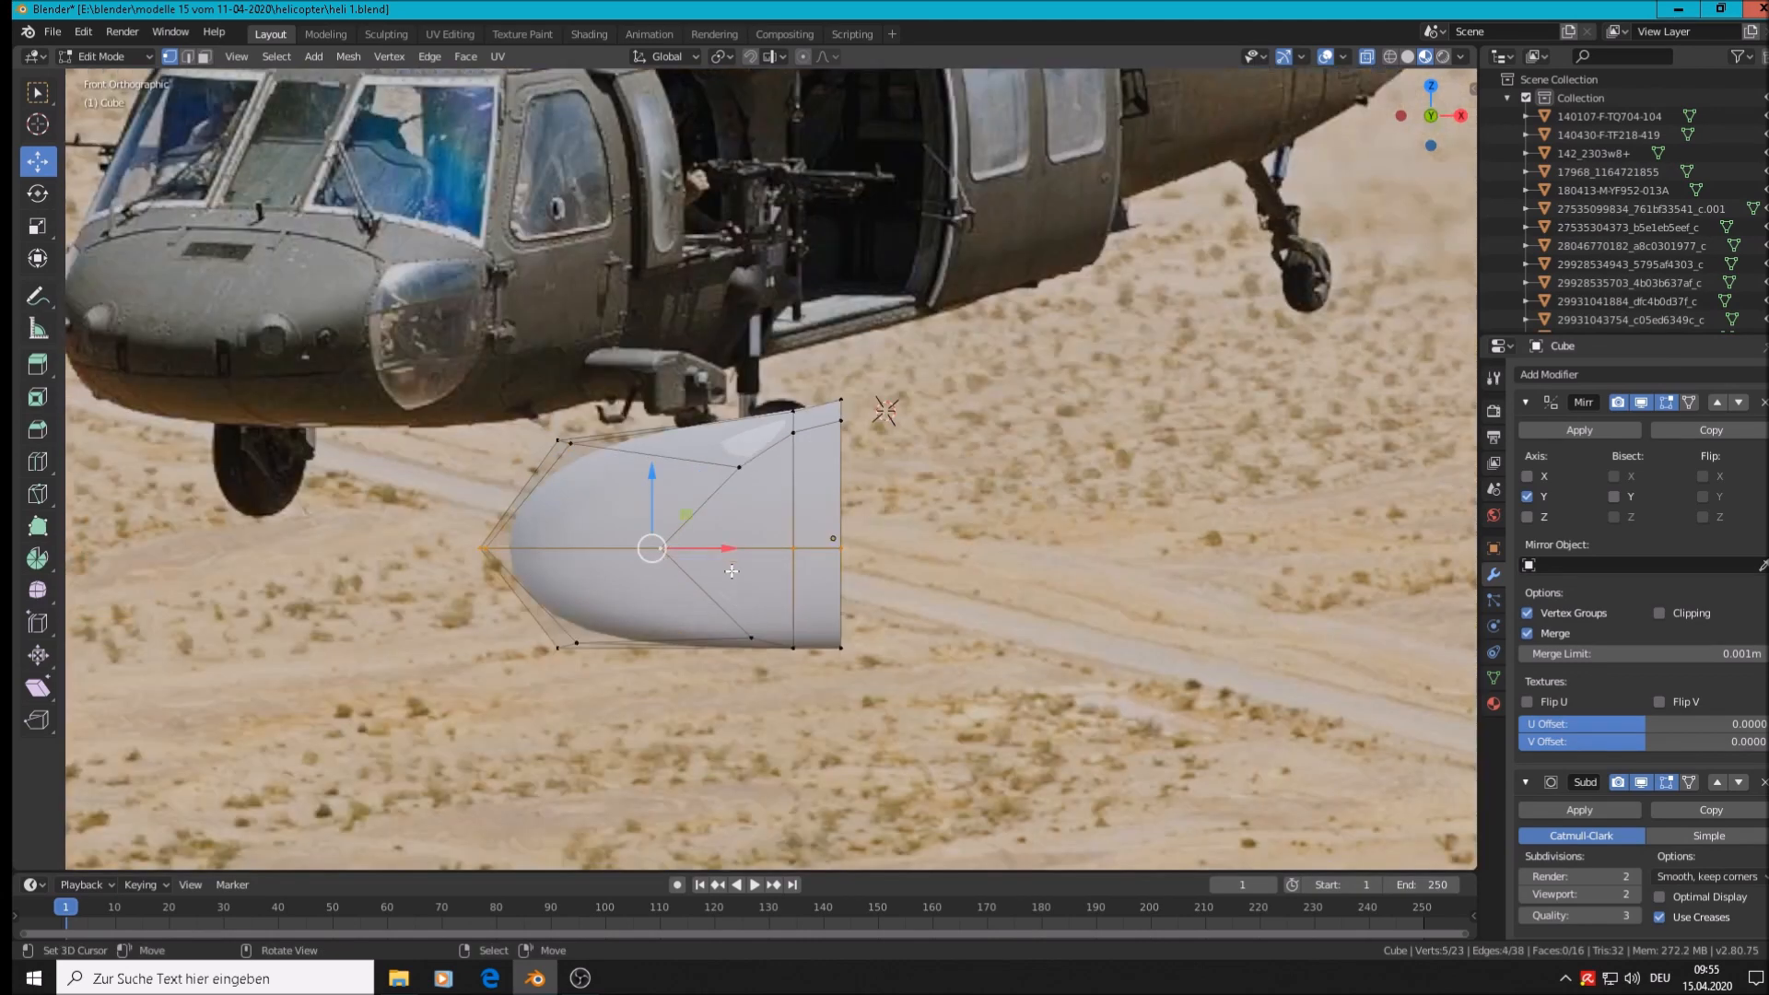
Circle-select the nose cone's bottom-edge vertices and raise them
key(alt+a)
key(c)
drag(854, 657, 534, 662)
right_click(534, 662)
drag(754, 586, 748, 540)
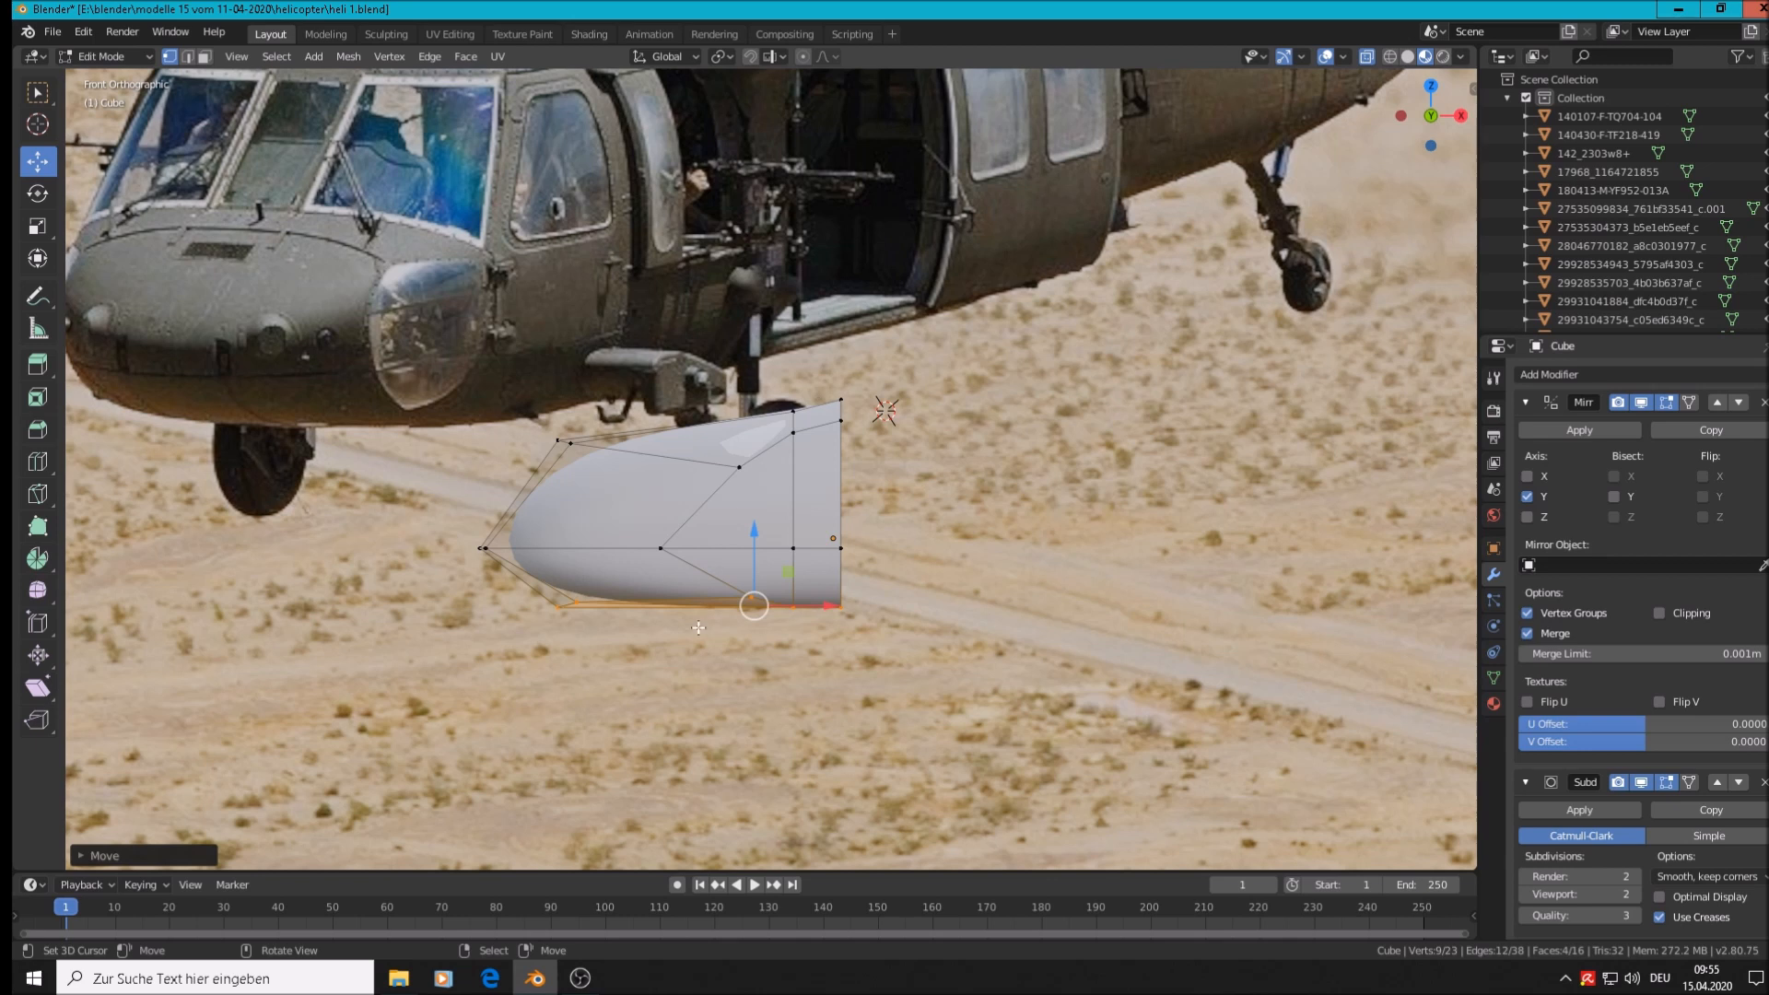
Move the top-right corner vertices slightly higher
key(a)
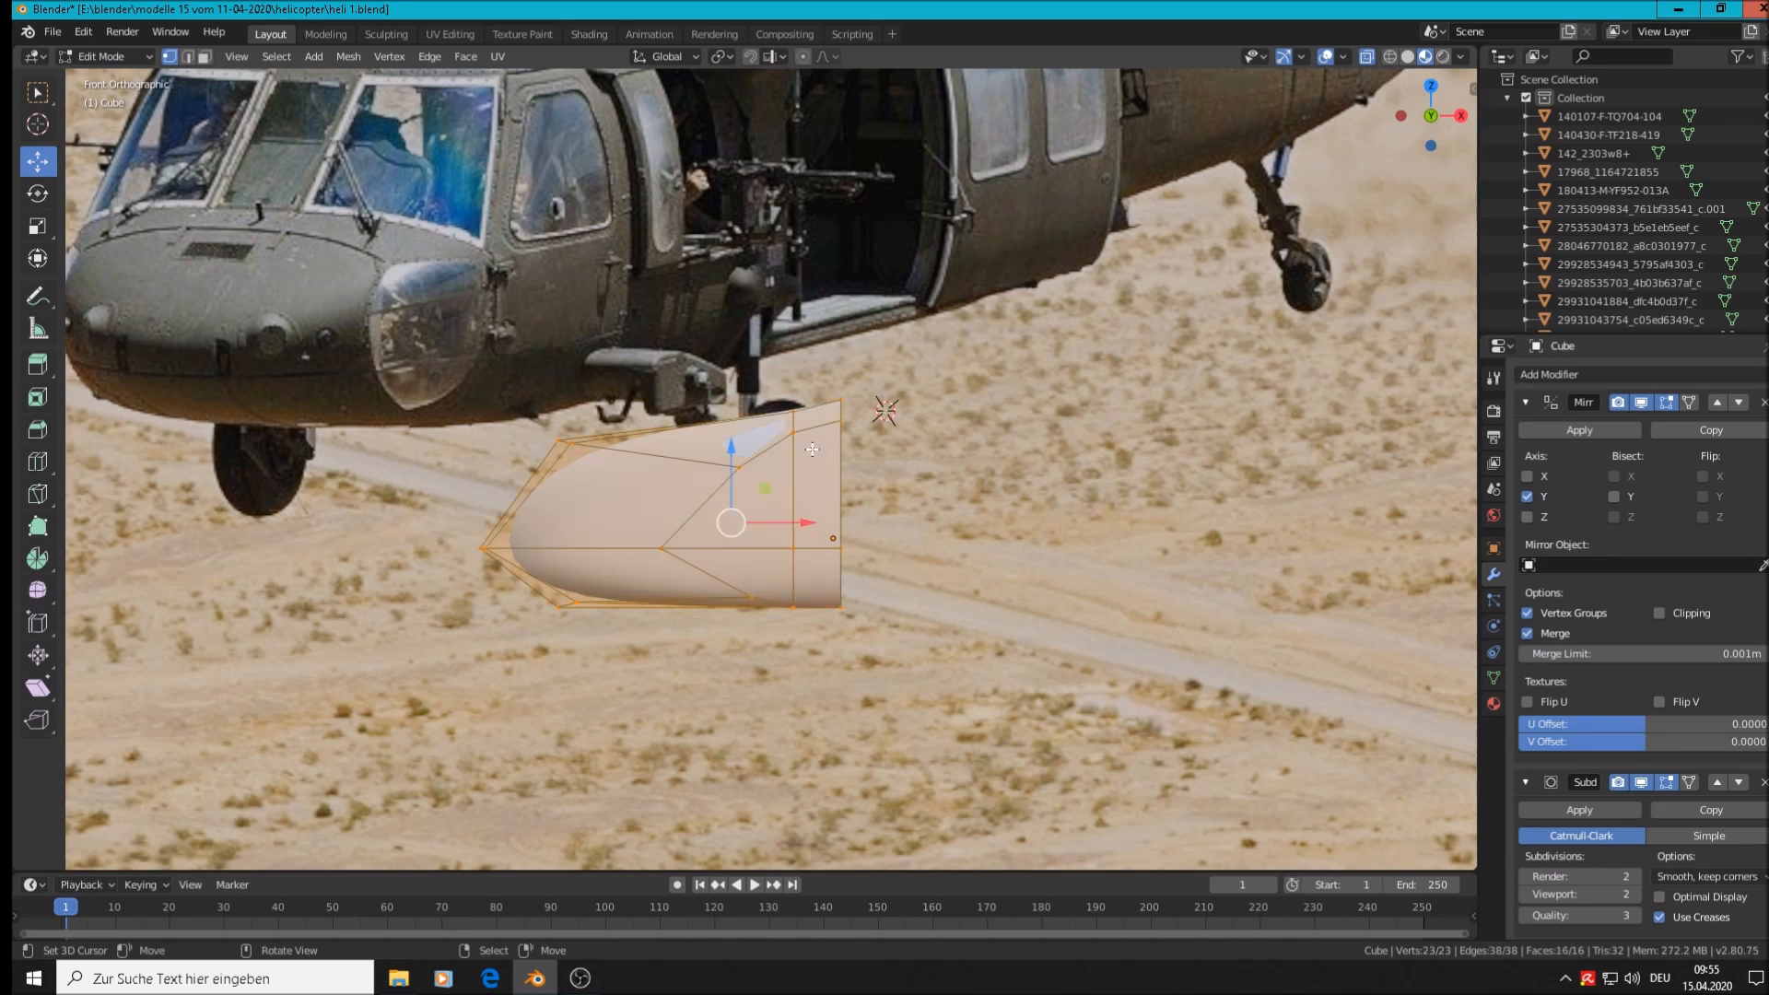
key(alt+a)
key(c)
click(864, 411)
click(854, 404)
right_click(852, 402)
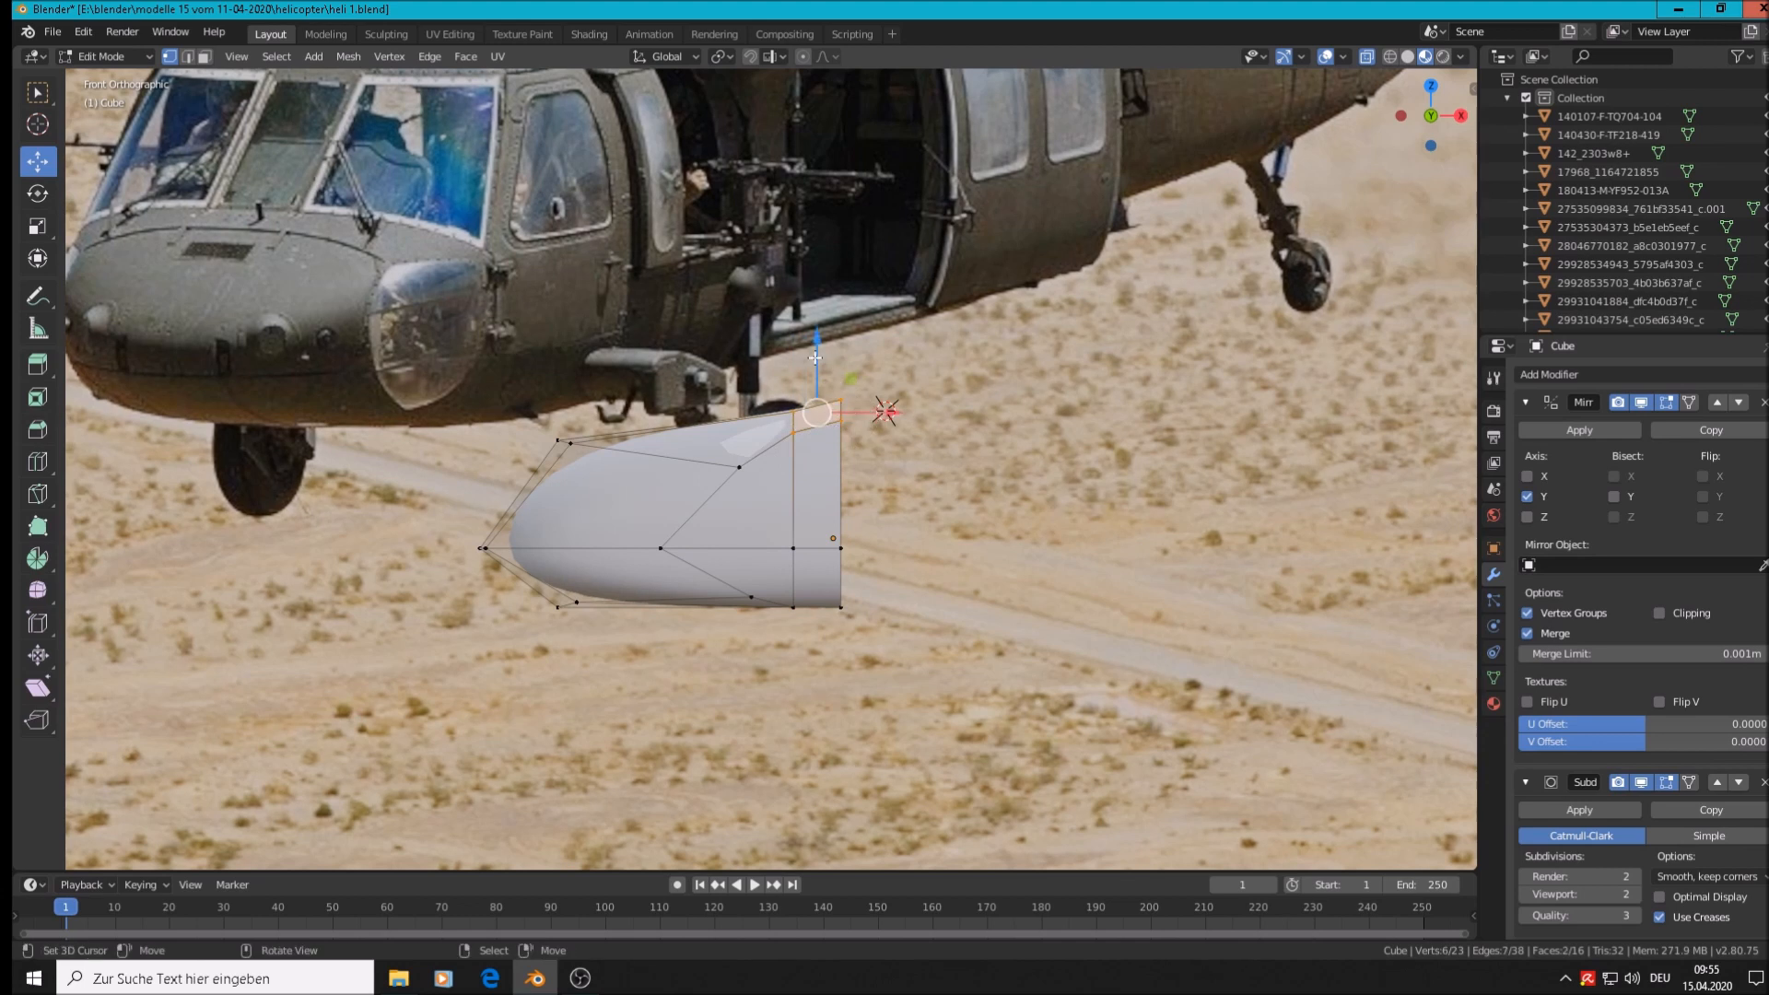
key(g)
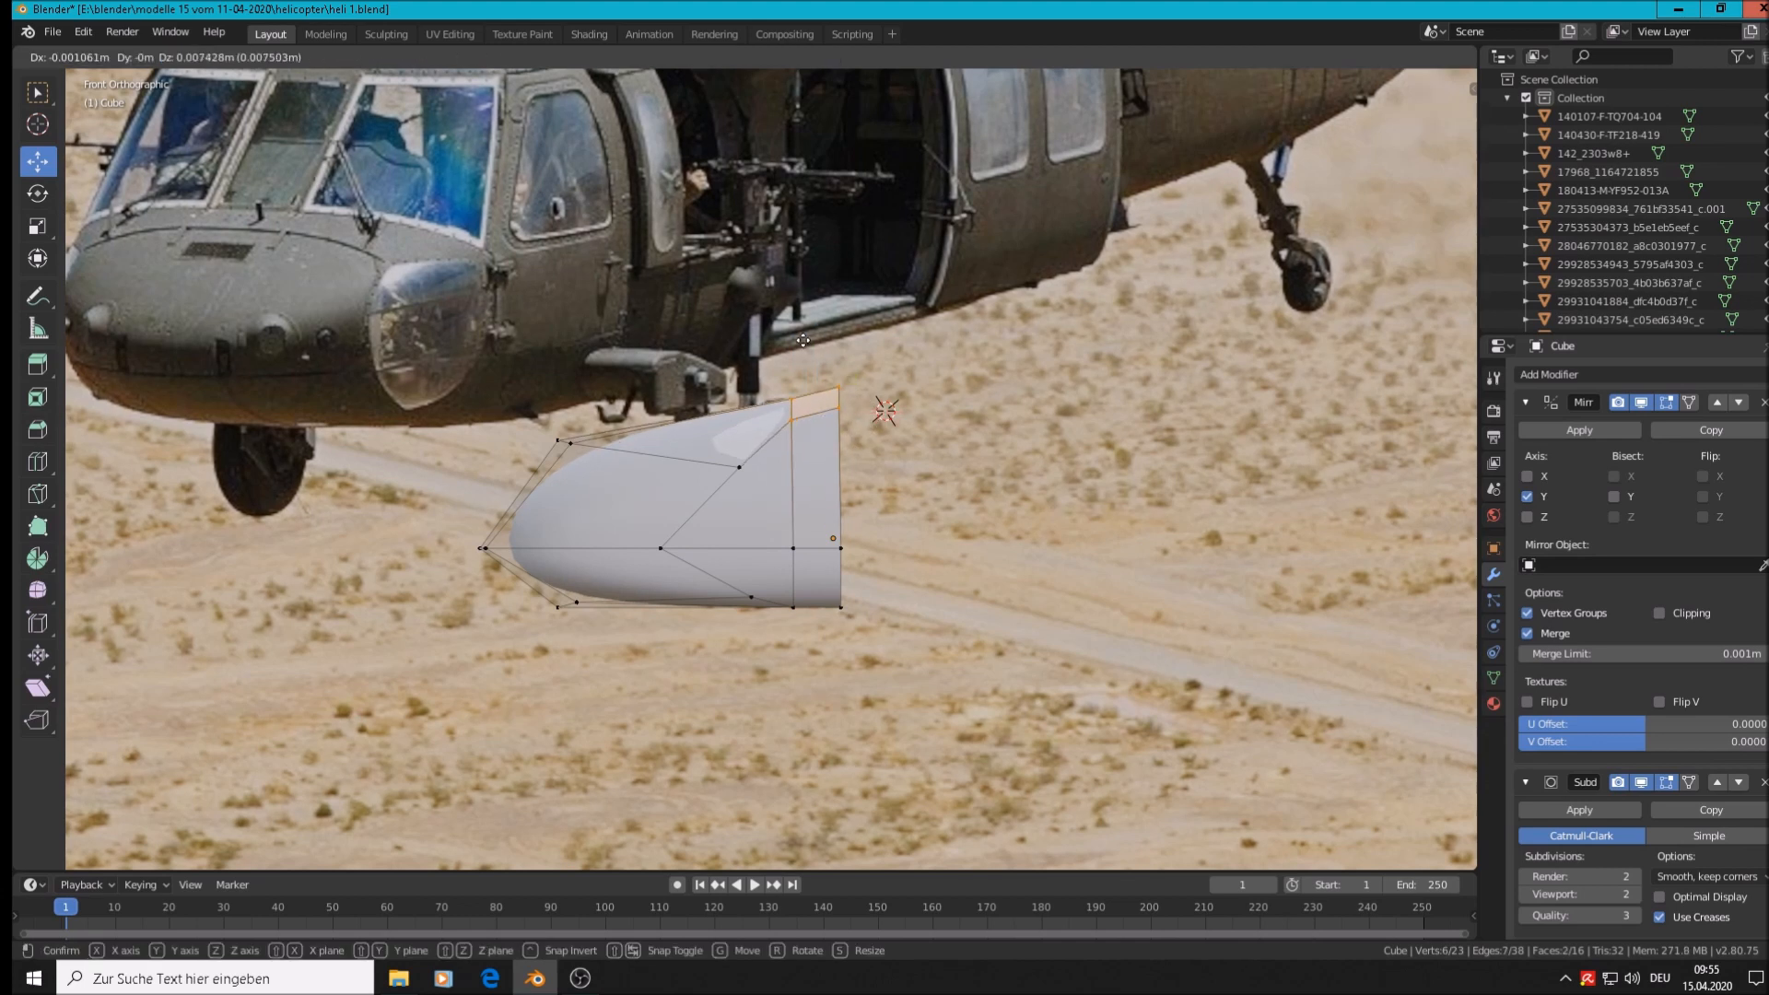
click(804, 341)
Pull the middle and rear vertex columns about 0.059 m forward, shortening the nose cone
key(a)
key(alt+a)
key(c)
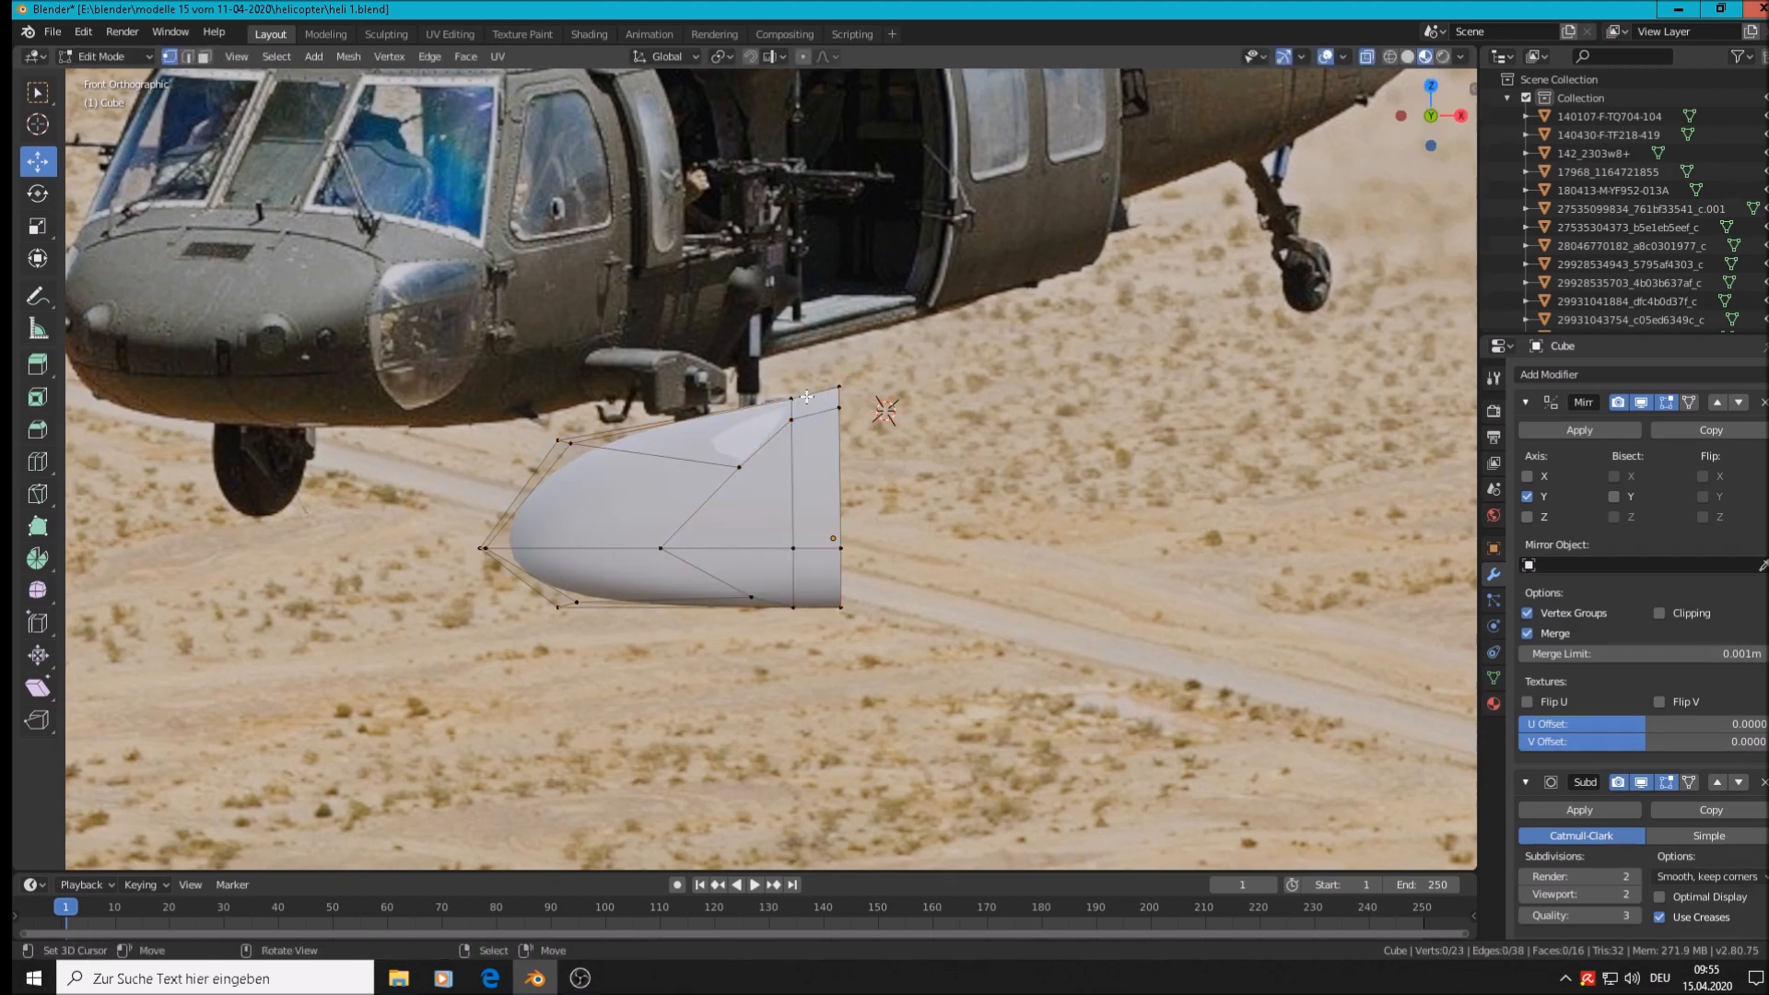
drag(792, 398, 790, 608)
click(740, 469)
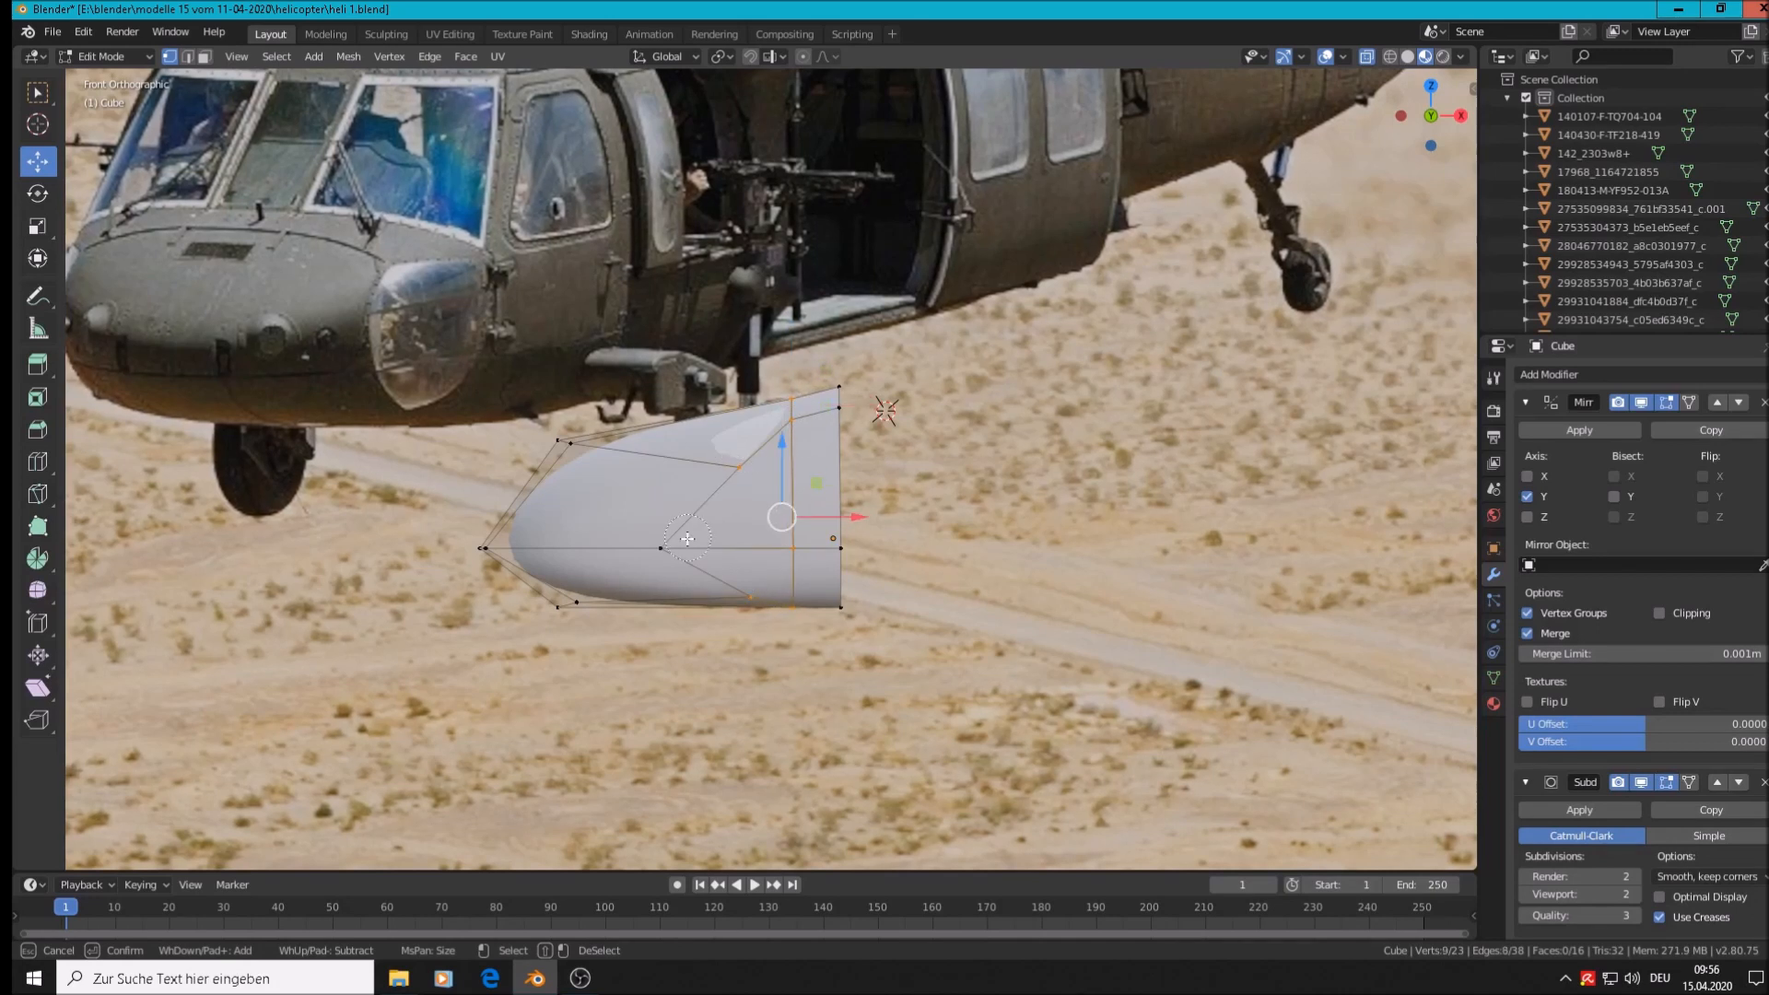
click(664, 549)
drag(834, 389, 842, 610)
key(Escape)
key(g)
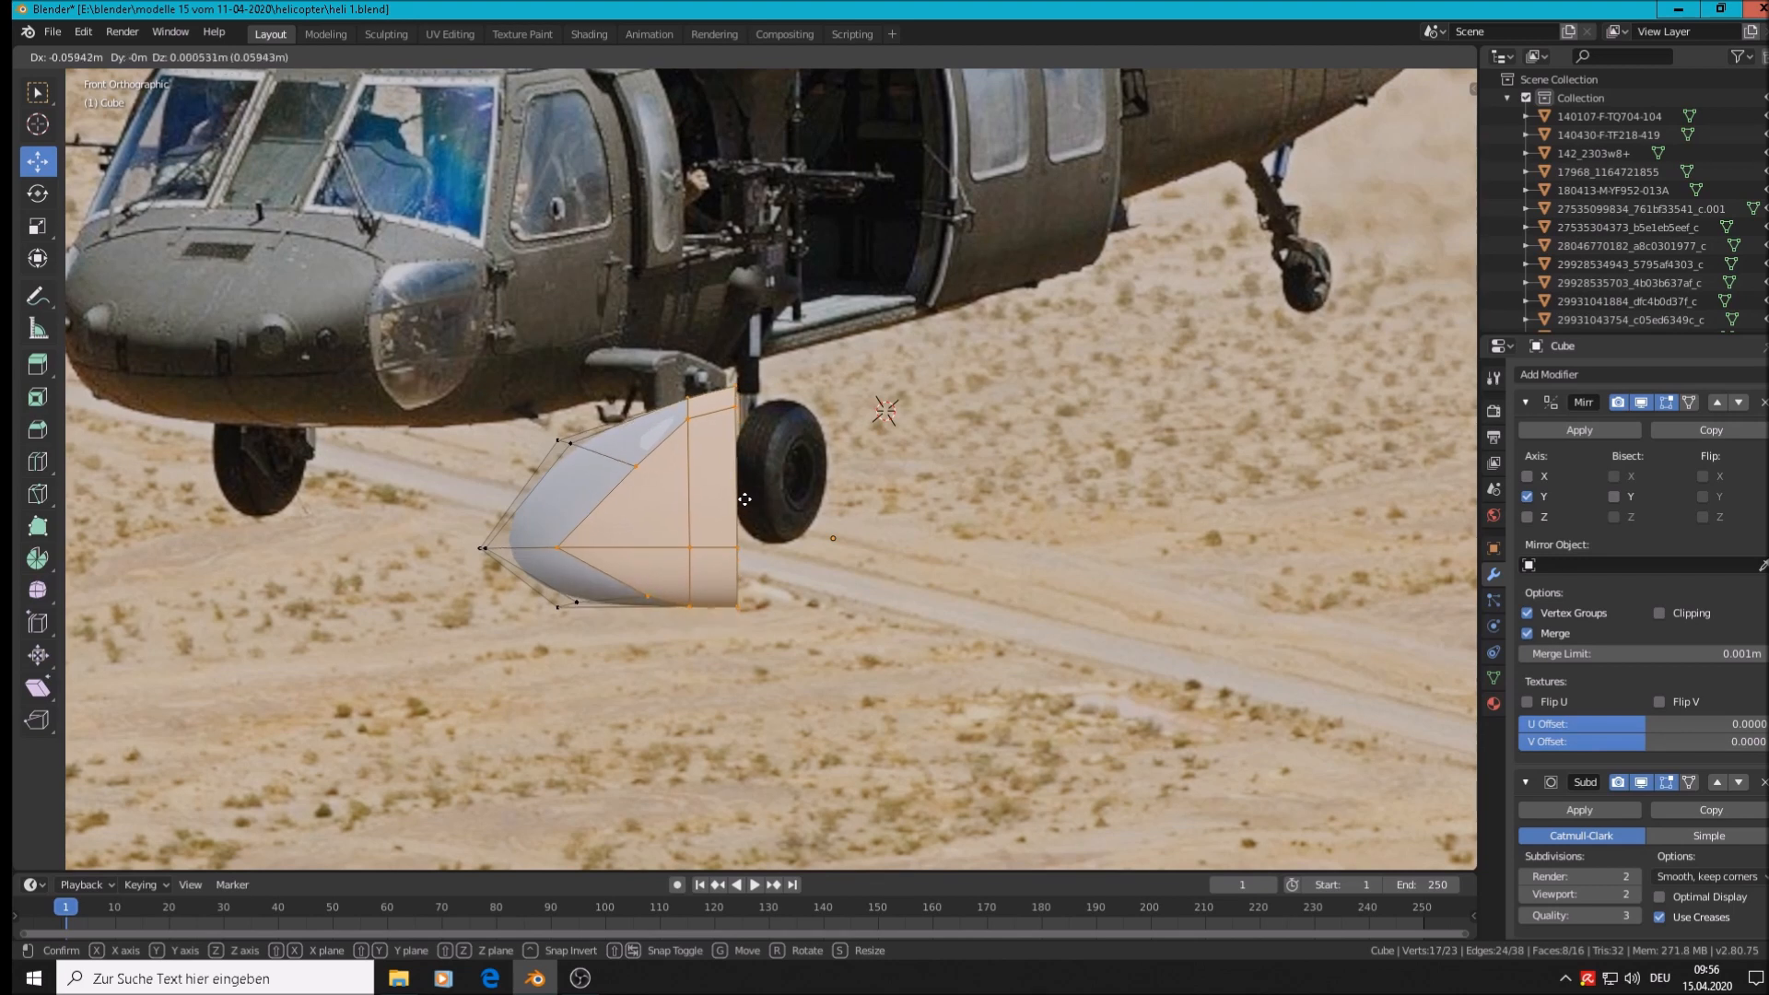
click(745, 499)
key(alt+a)
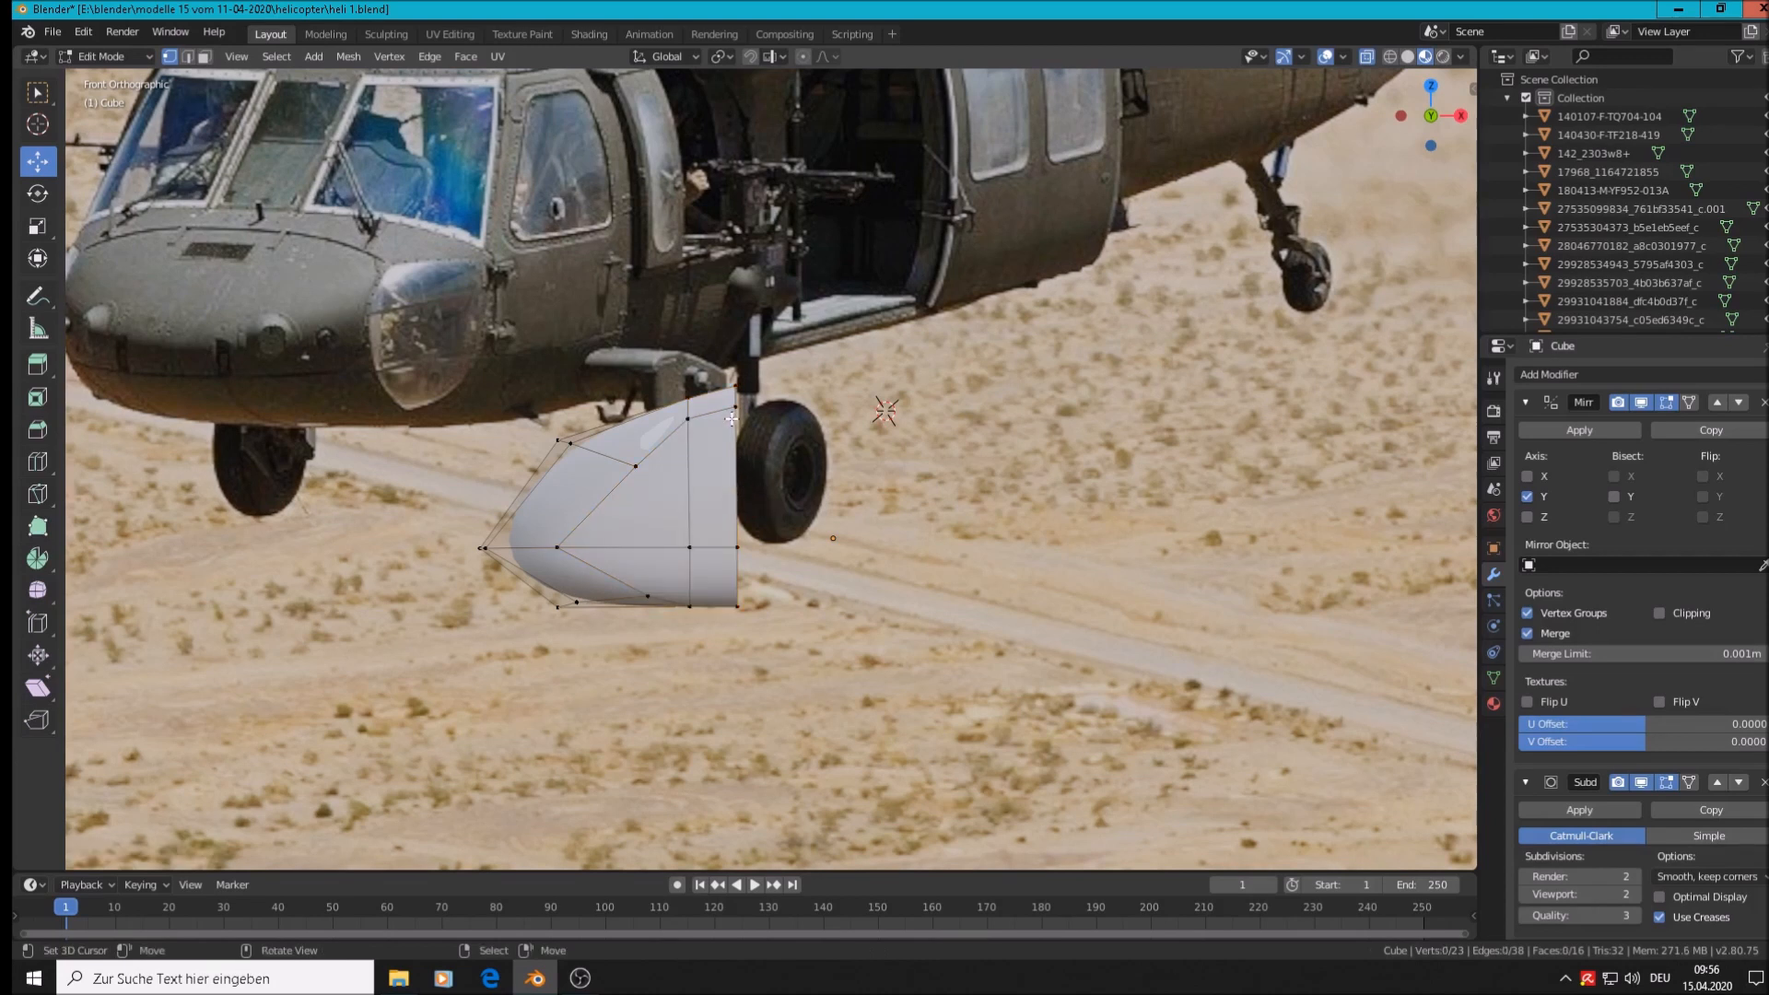
key(Tab)
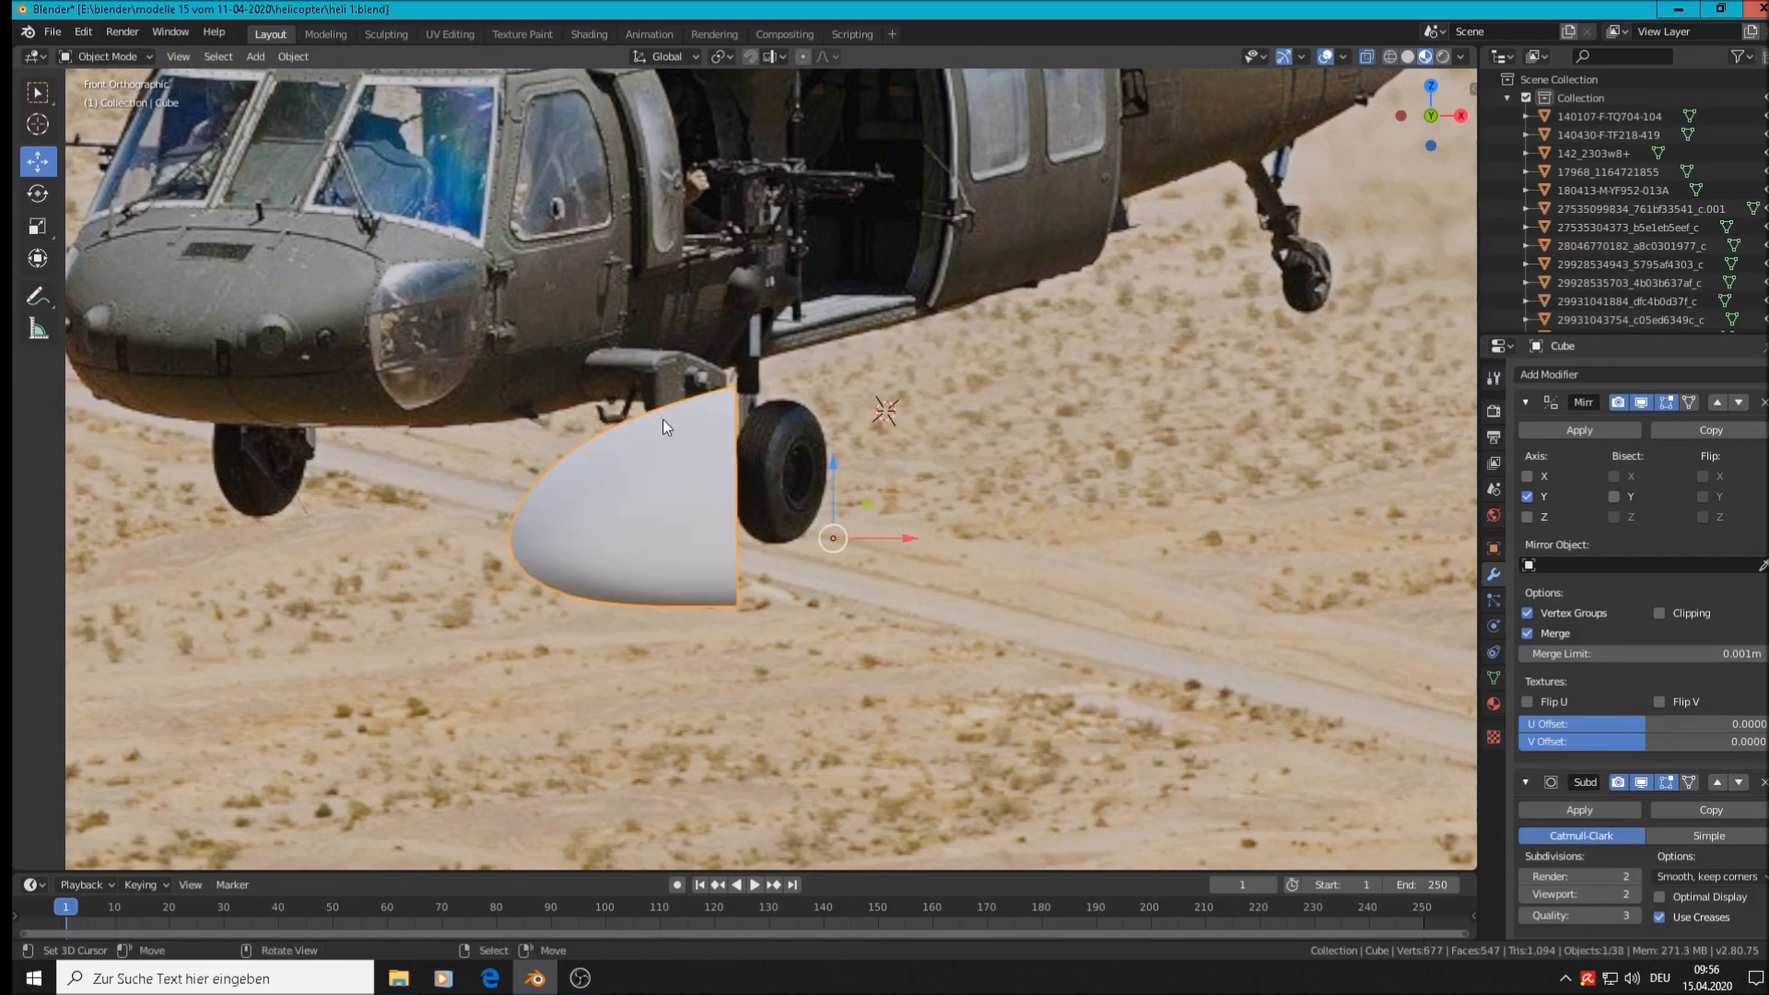
Lower the nose cone's top vertices along Z, then orbit to inspect the smoothed shape
key(Tab)
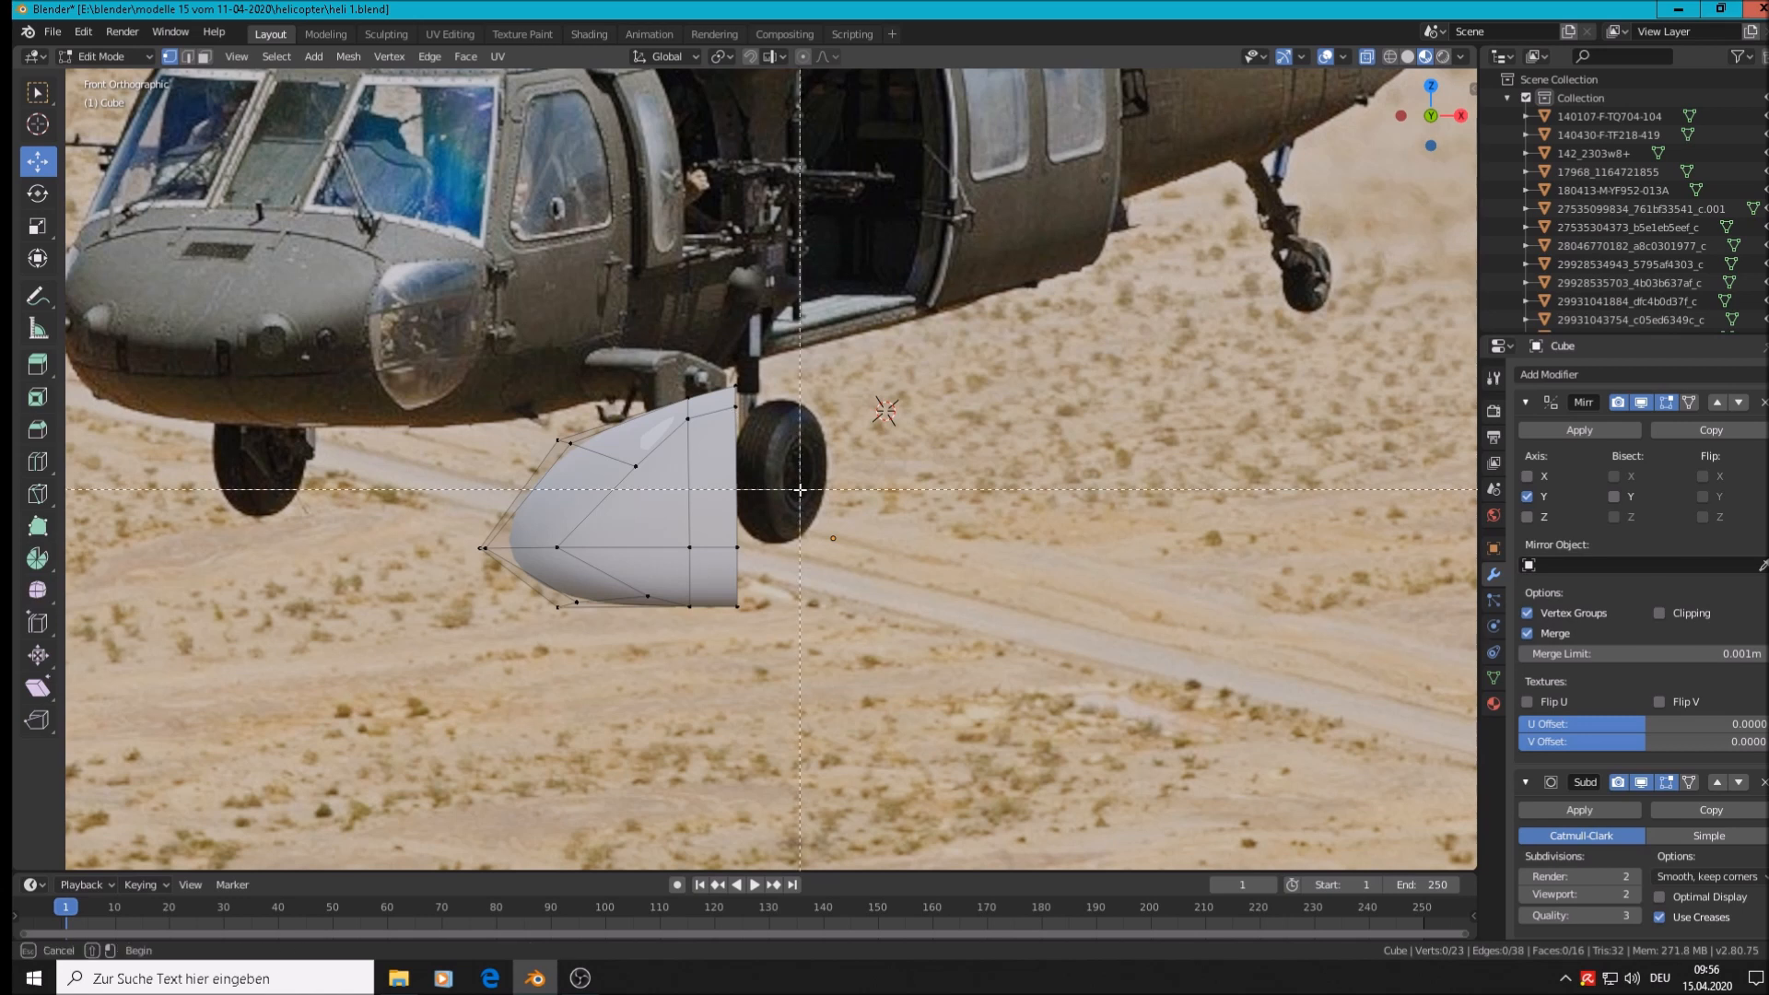
drag(802, 492, 470, 363)
drag(672, 332, 673, 357)
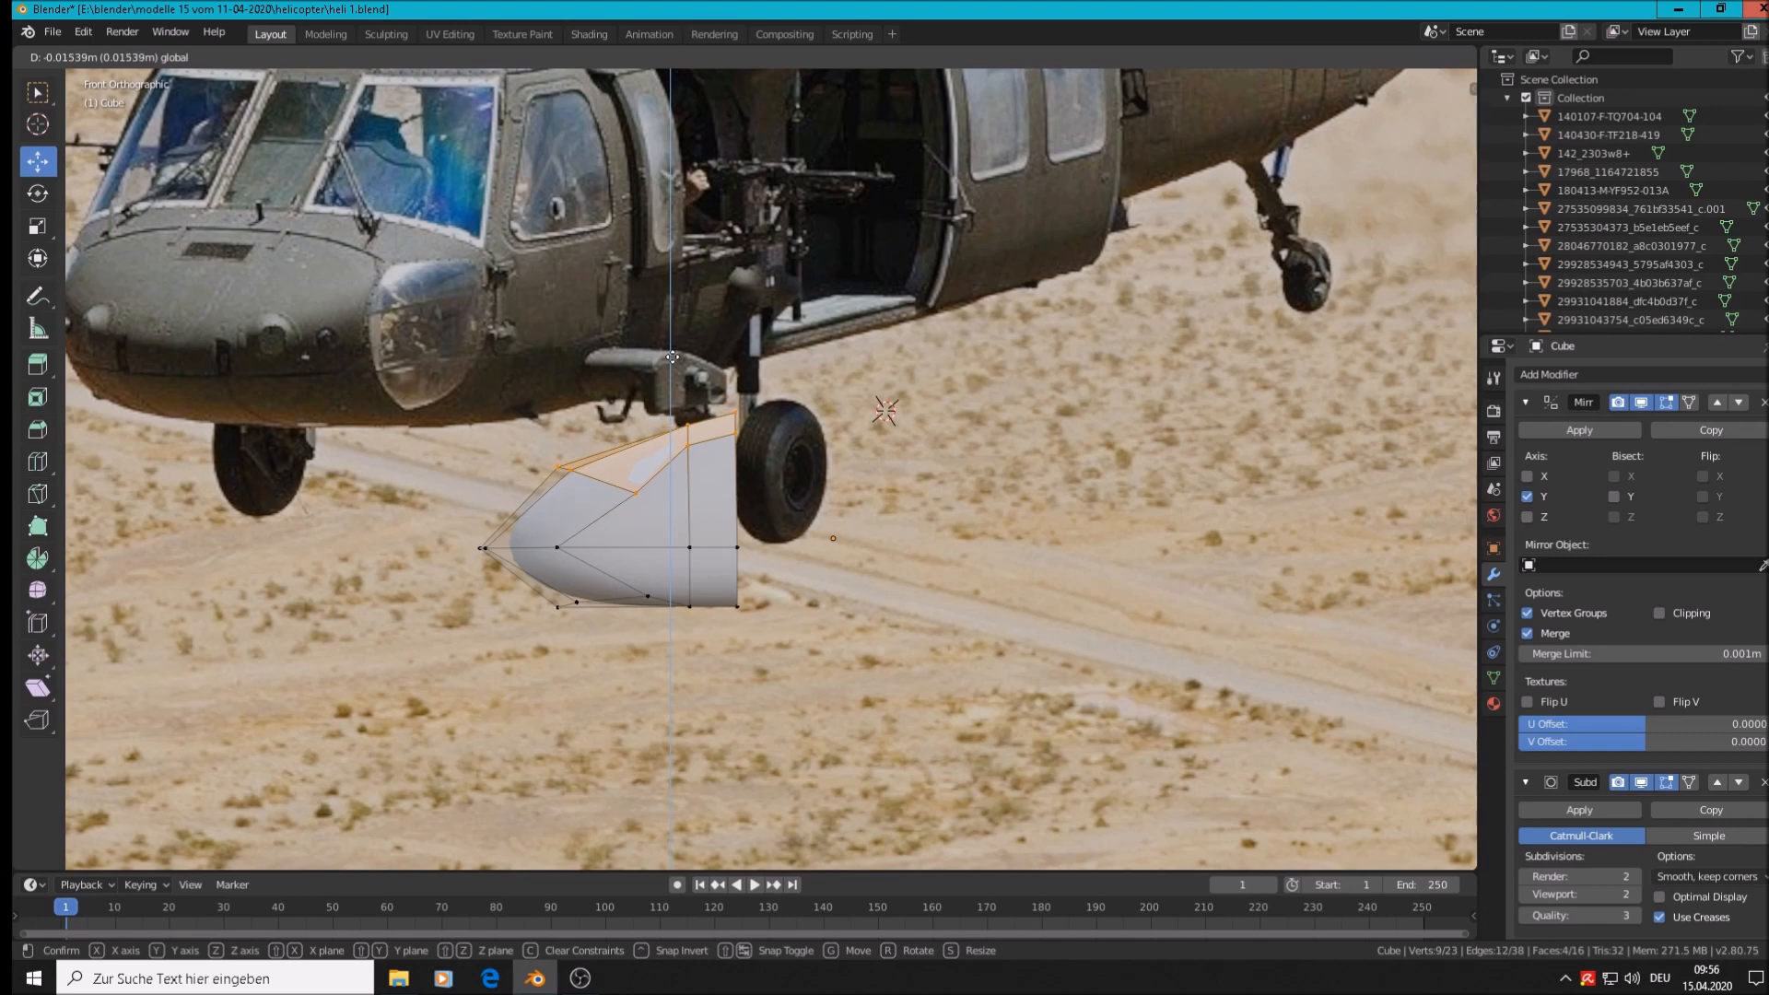
drag(672, 357, 673, 356)
key(Tab)
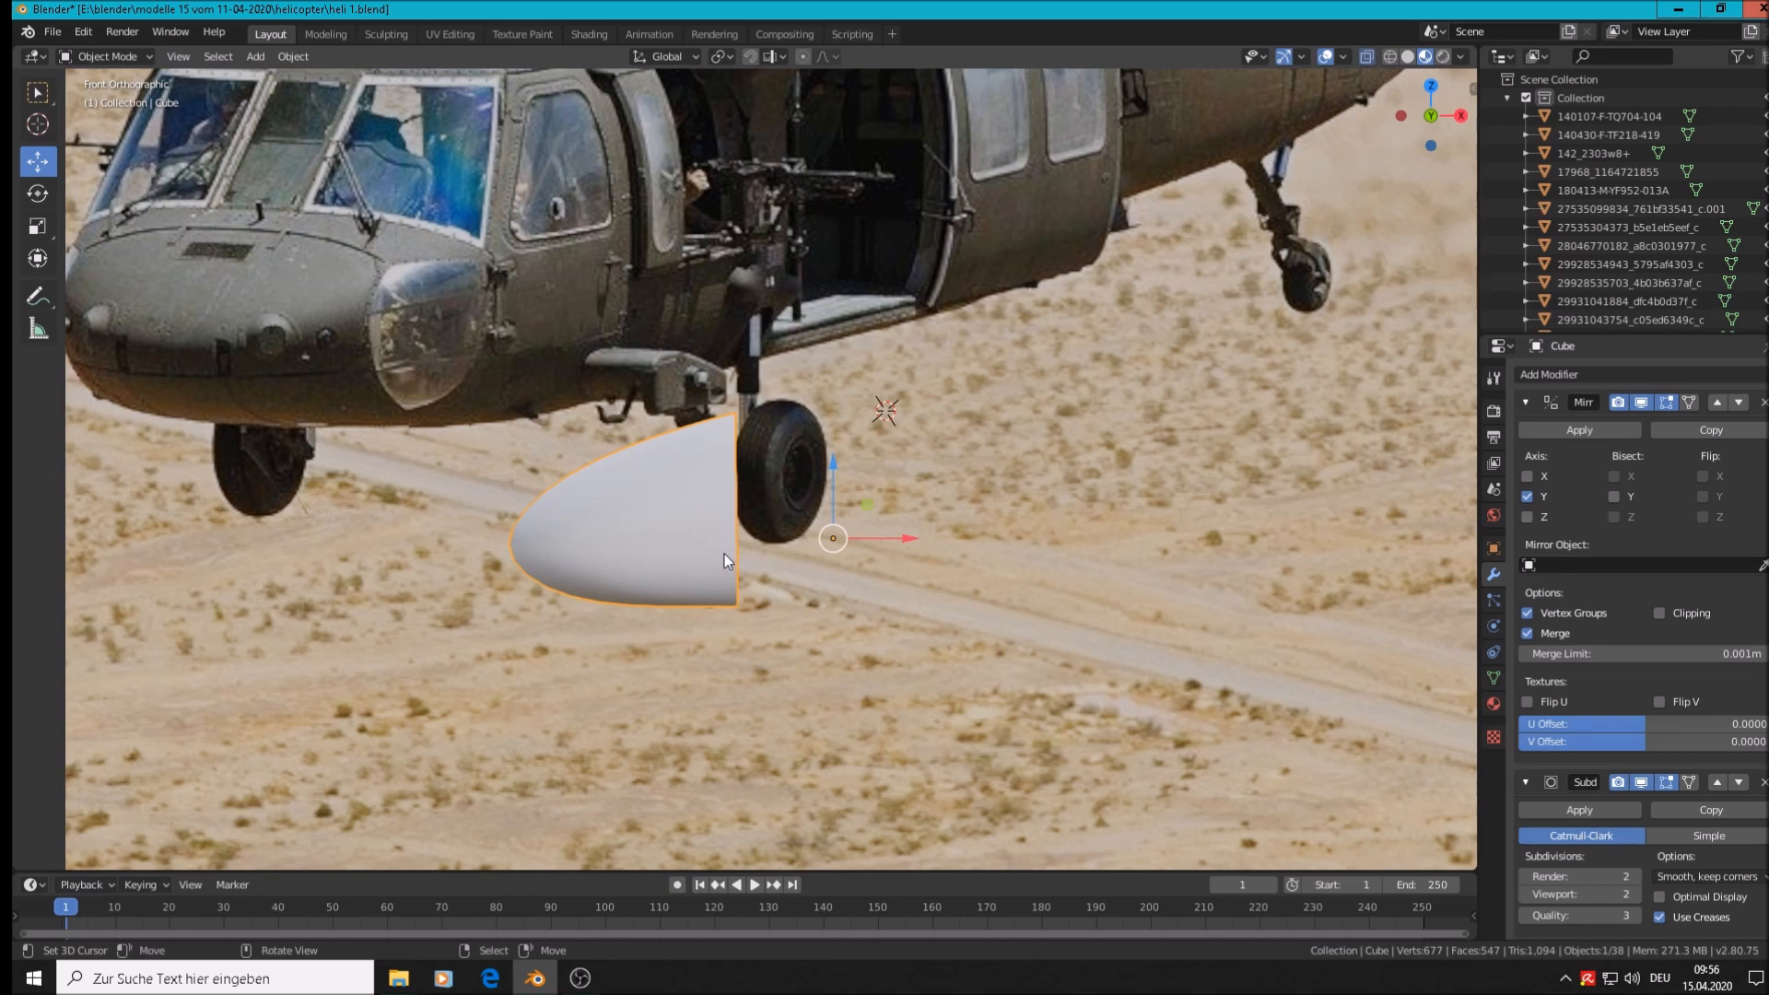
middle_drag(717, 551, 1047, 601)
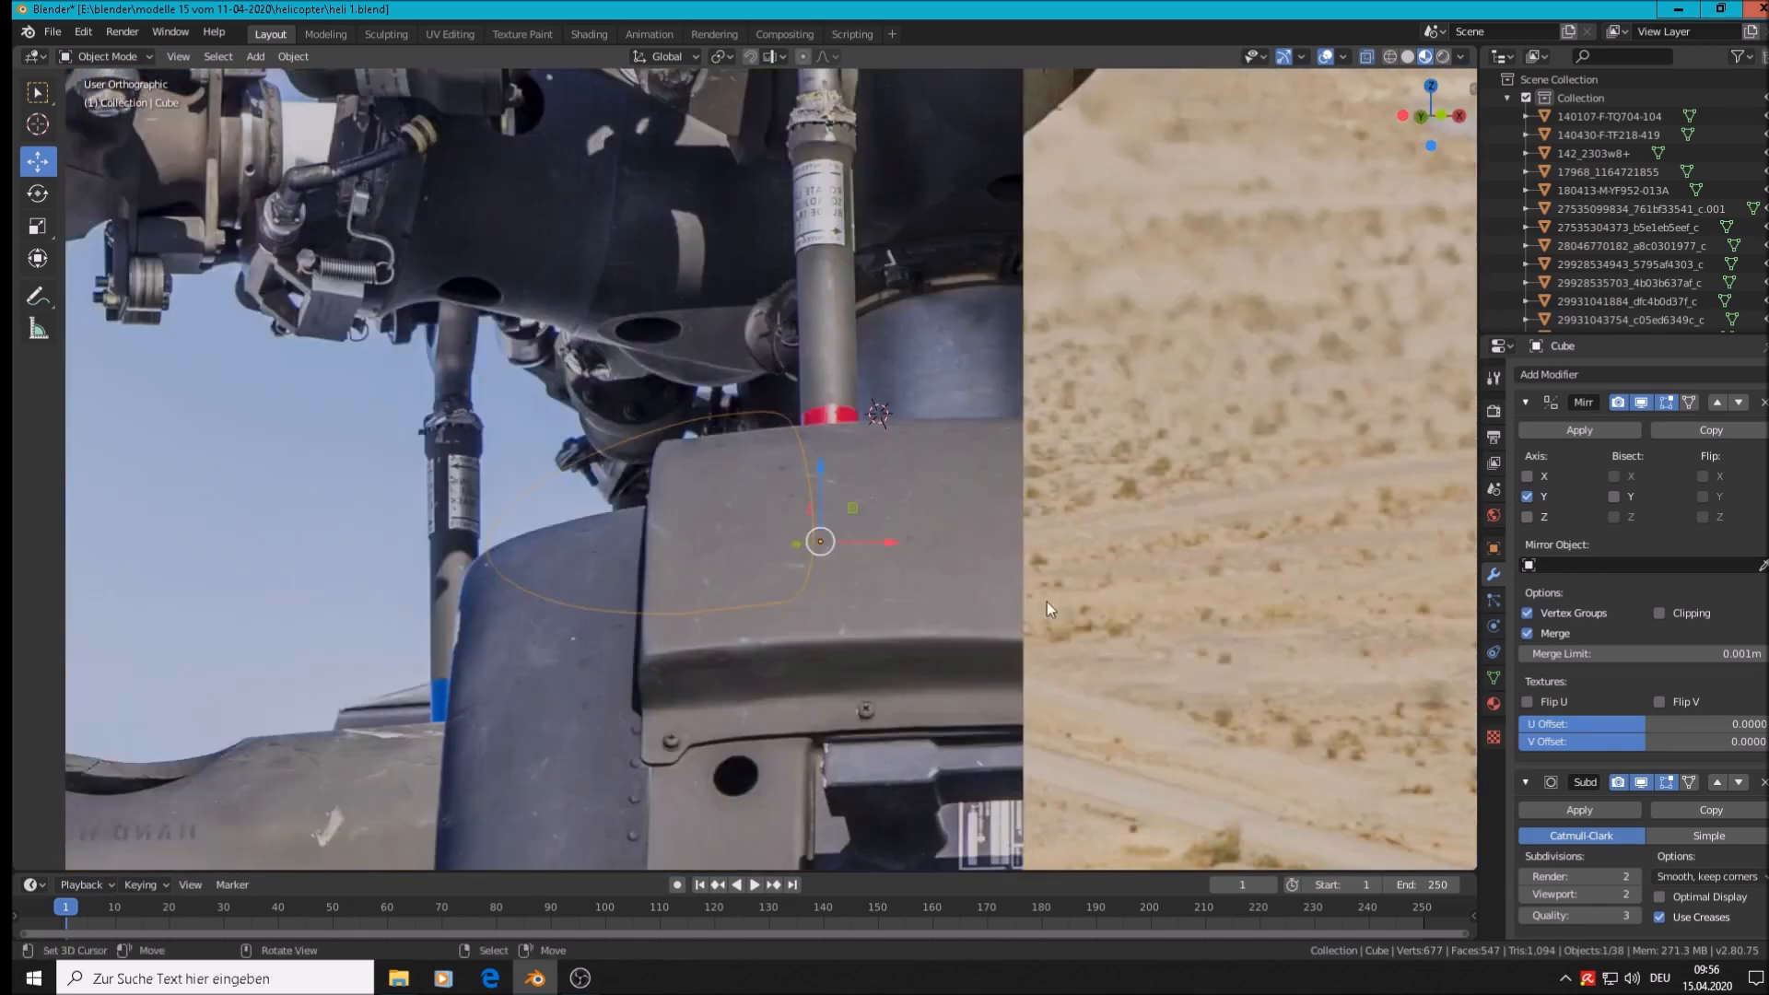
middle_drag(748, 544, 834, 618)
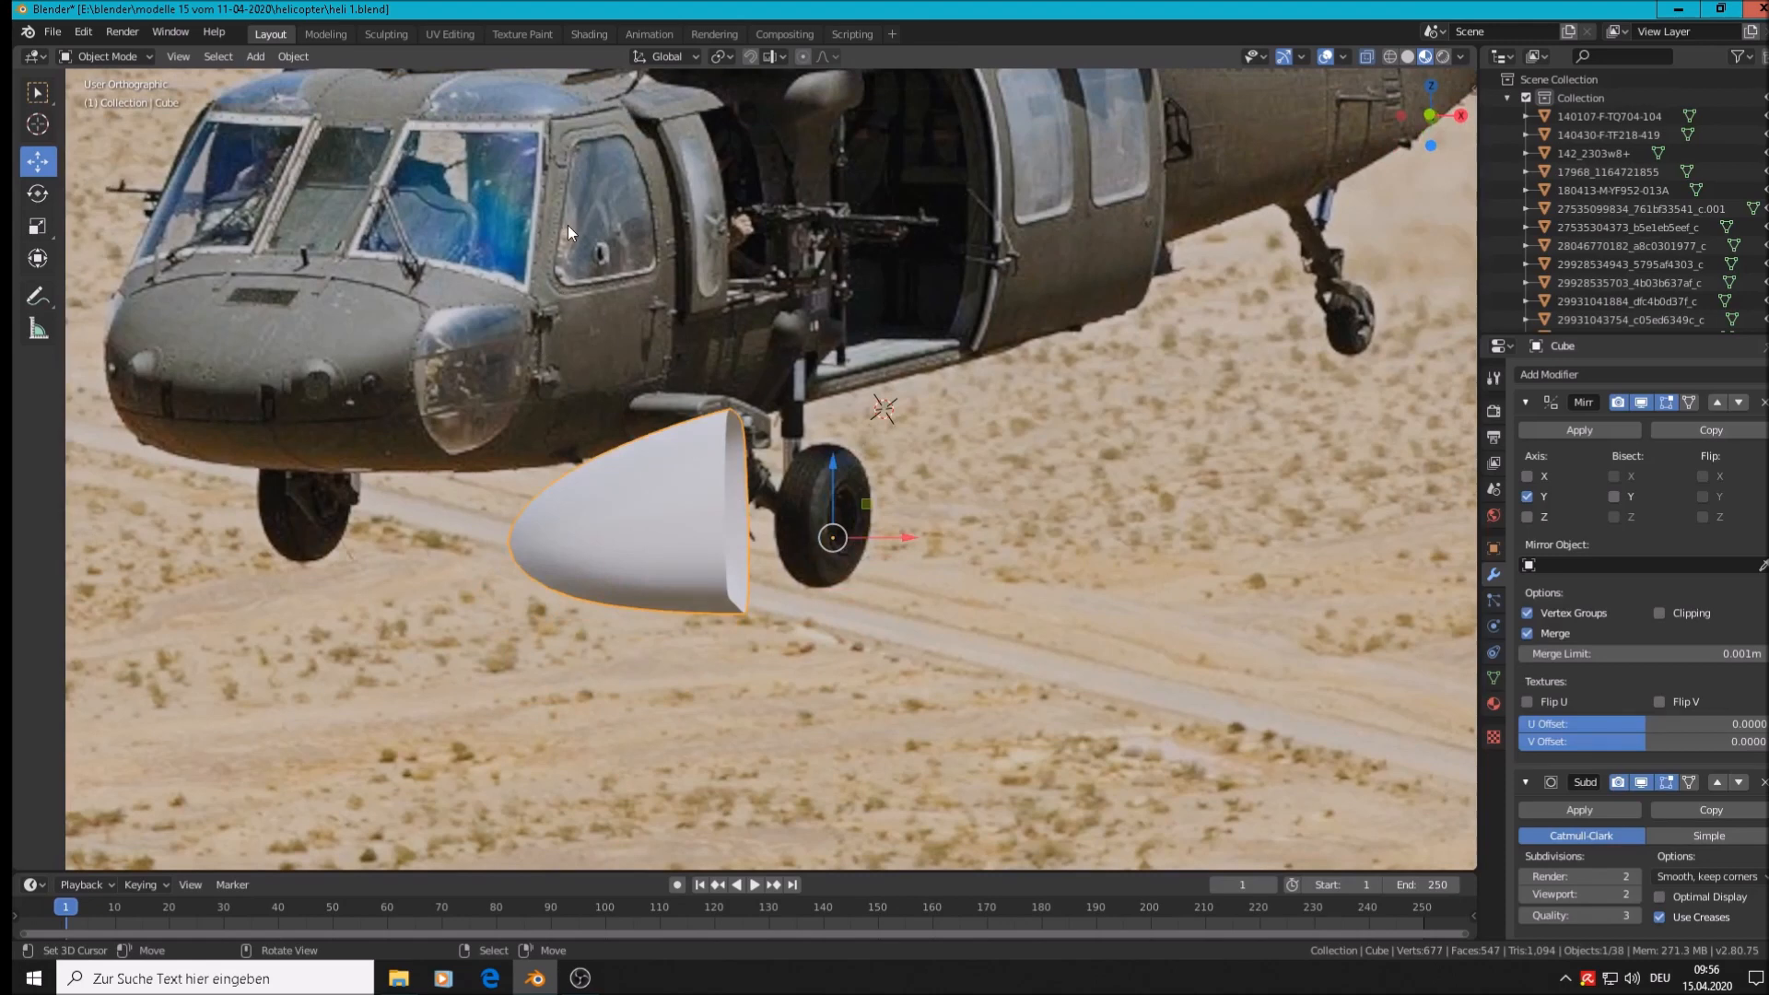
middle_drag(568, 230, 914, 603)
Add a loop cut across the nose cone's mesh
key(Tab)
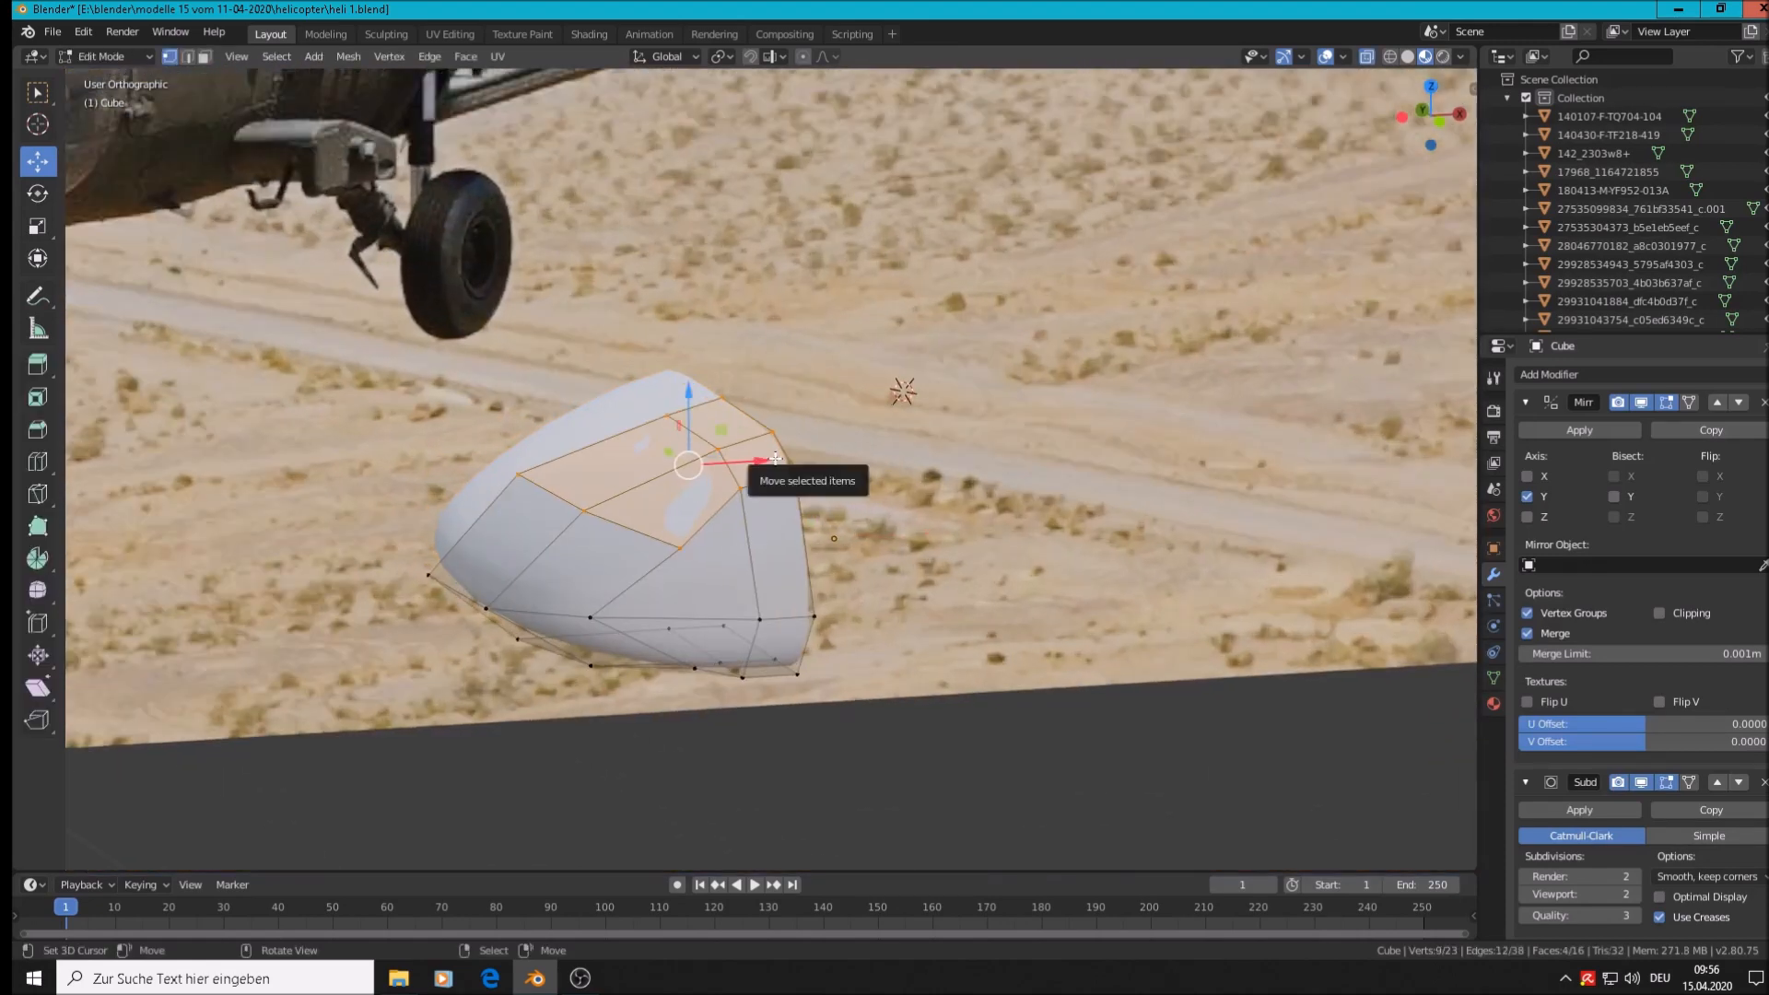
click(772, 431)
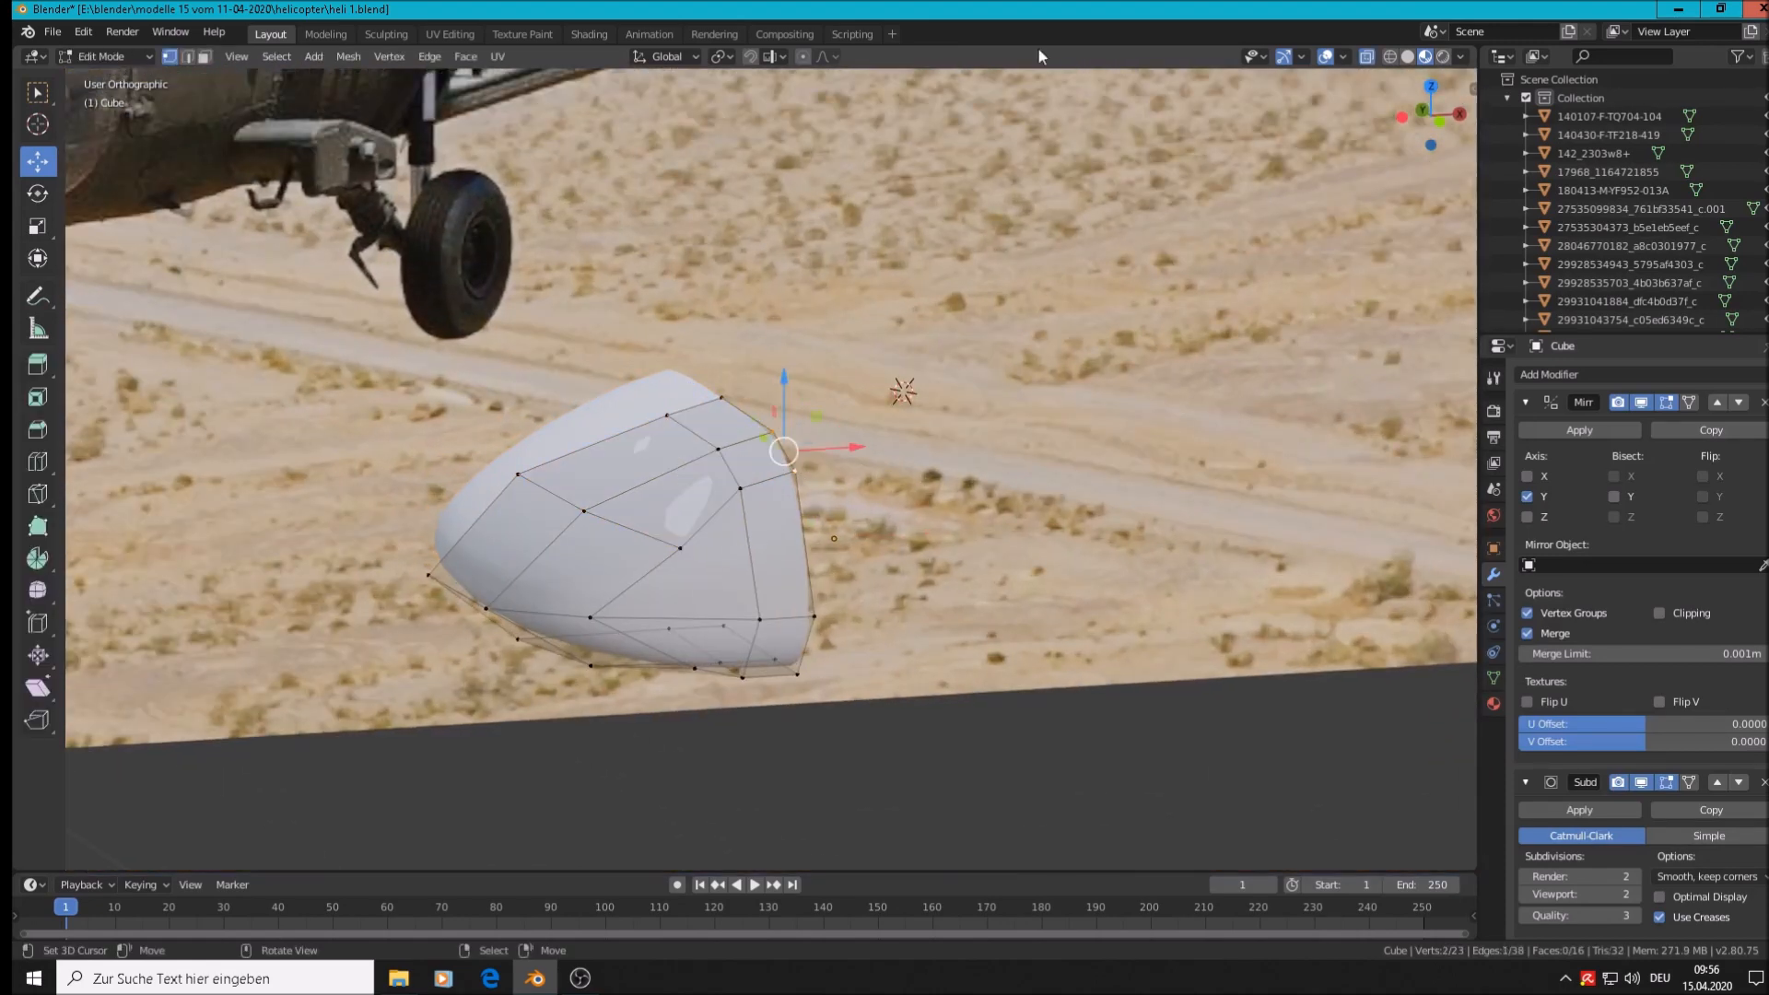
mouse_move(921, 404)
middle_down()
mouse_move(1019, 514)
mouse_move(1180, 470)
mouse_move(900, 425)
middle_up()
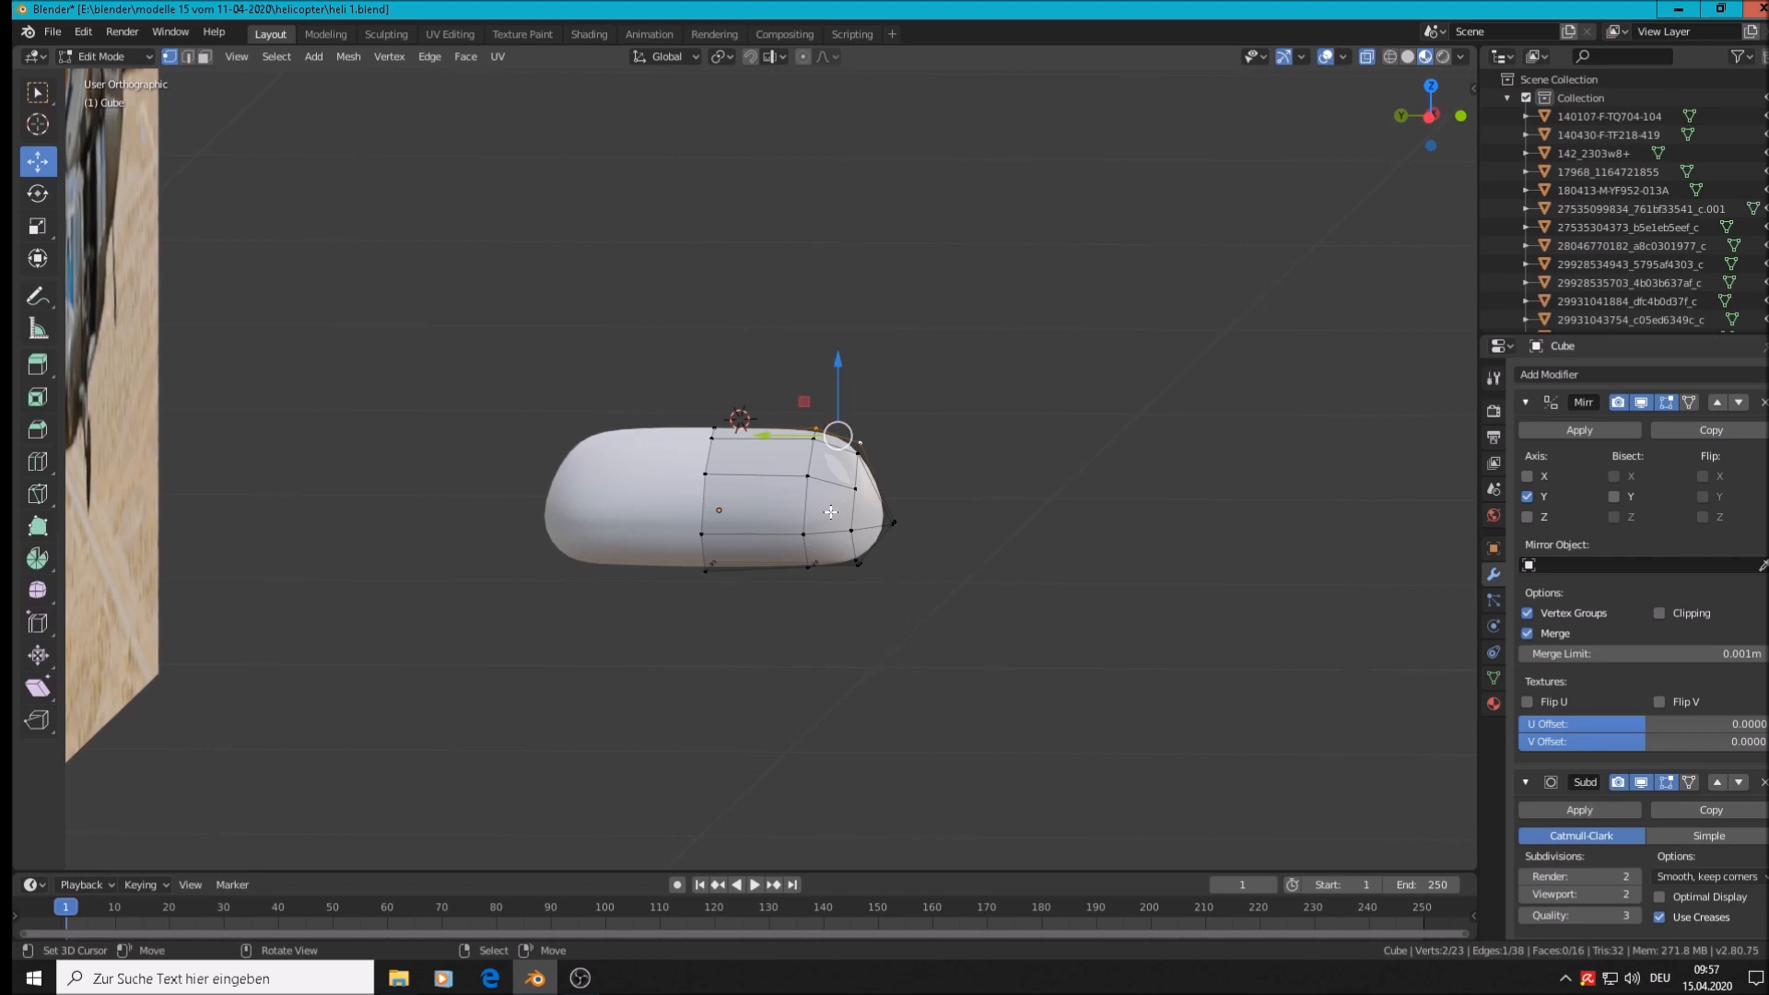
key(ctrl+r)
click(847, 436)
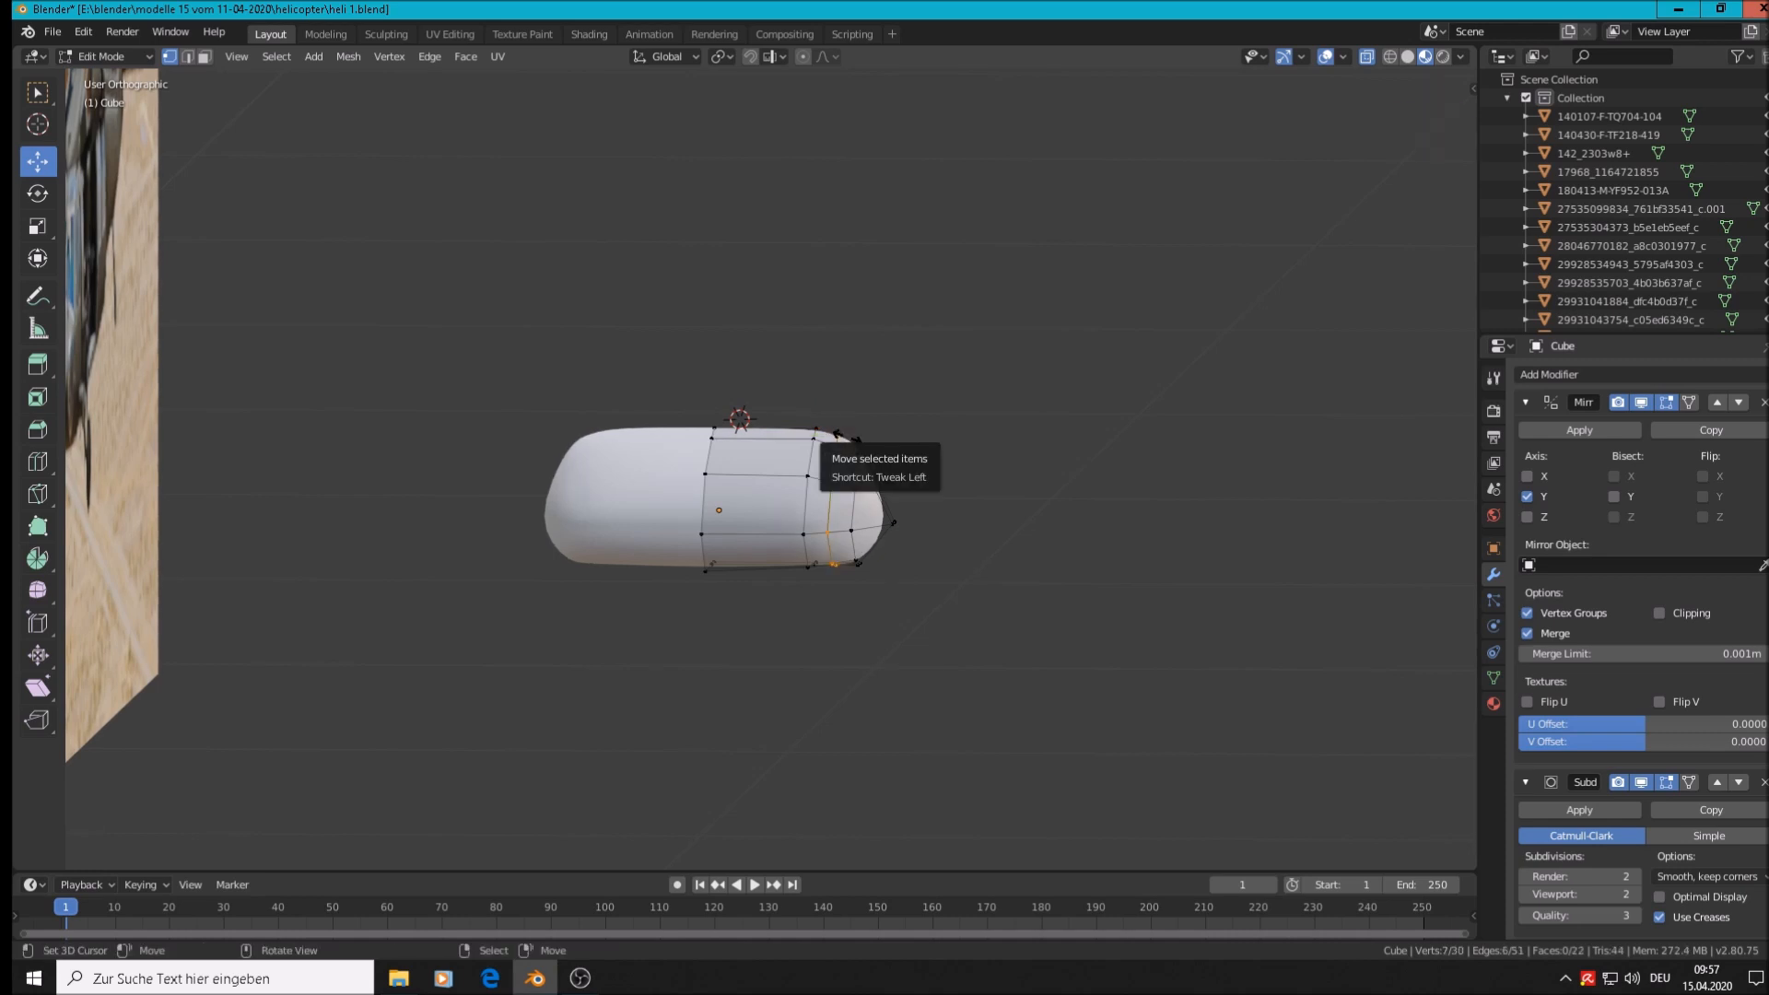
click(857, 422)
Extrude two top vertices upward into a spike toward the windshield frame
shift+click(870, 440)
key(e)
click(873, 439)
drag(851, 374, 859, 271)
middle_drag(934, 480, 589, 523)
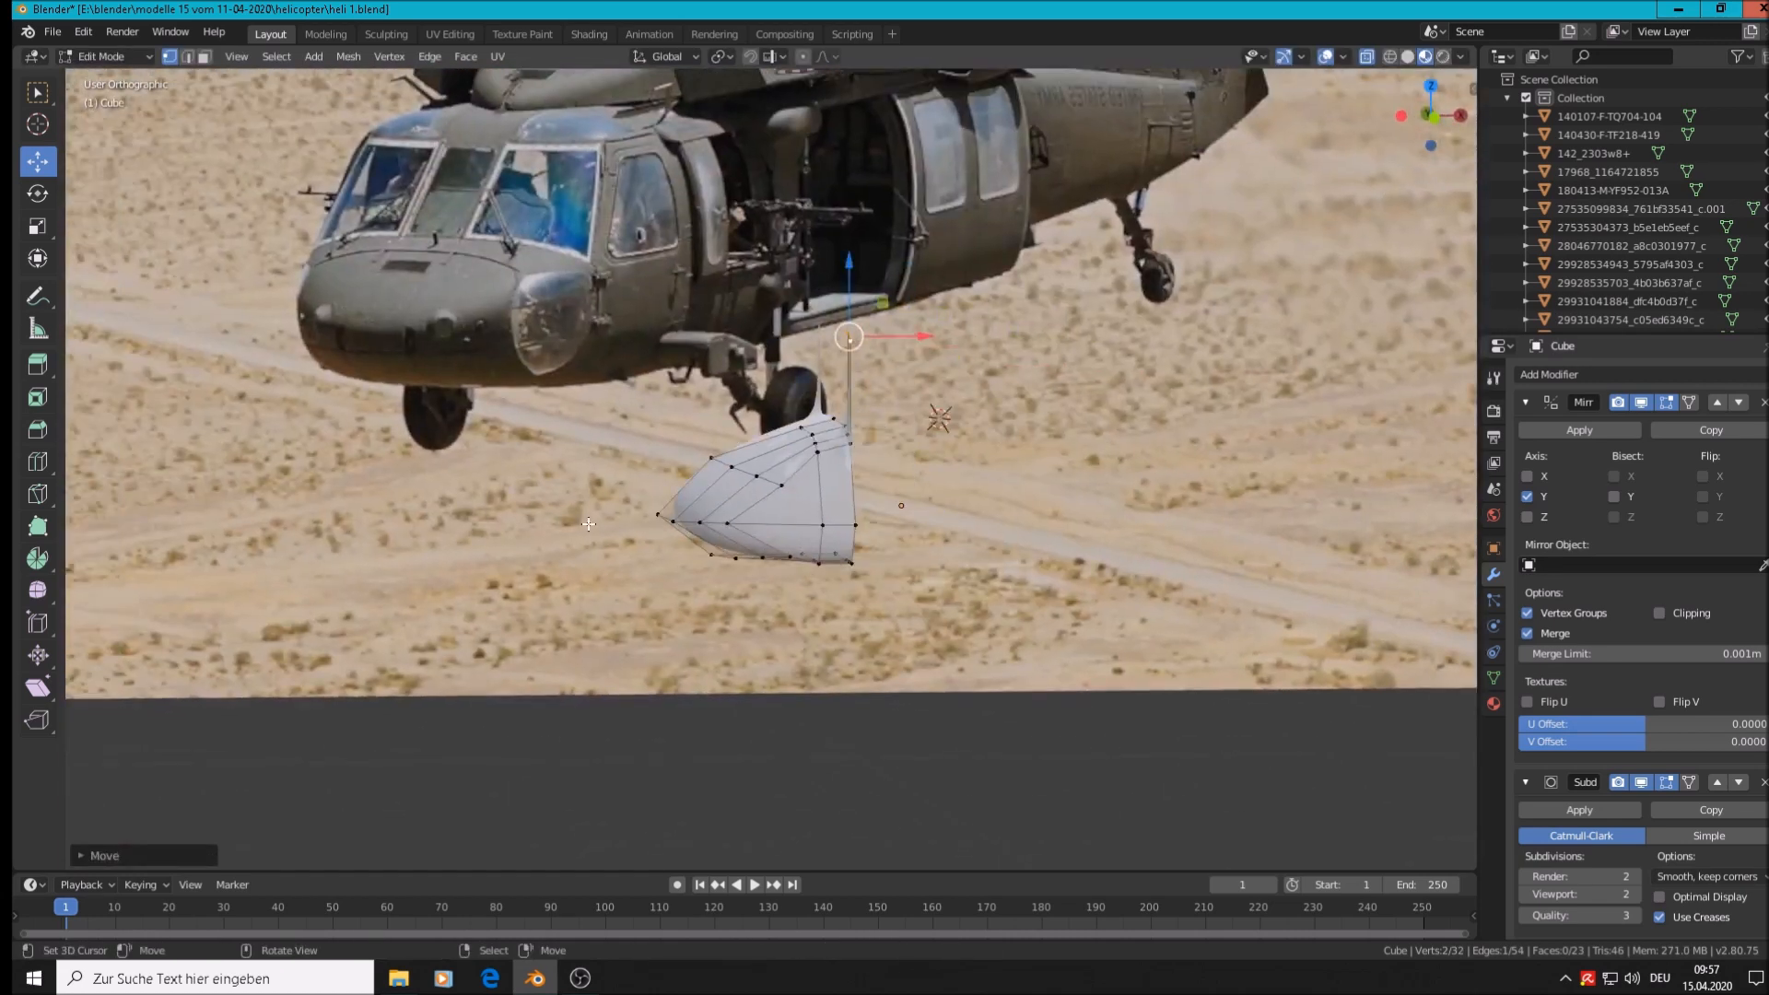
drag(925, 337, 971, 355)
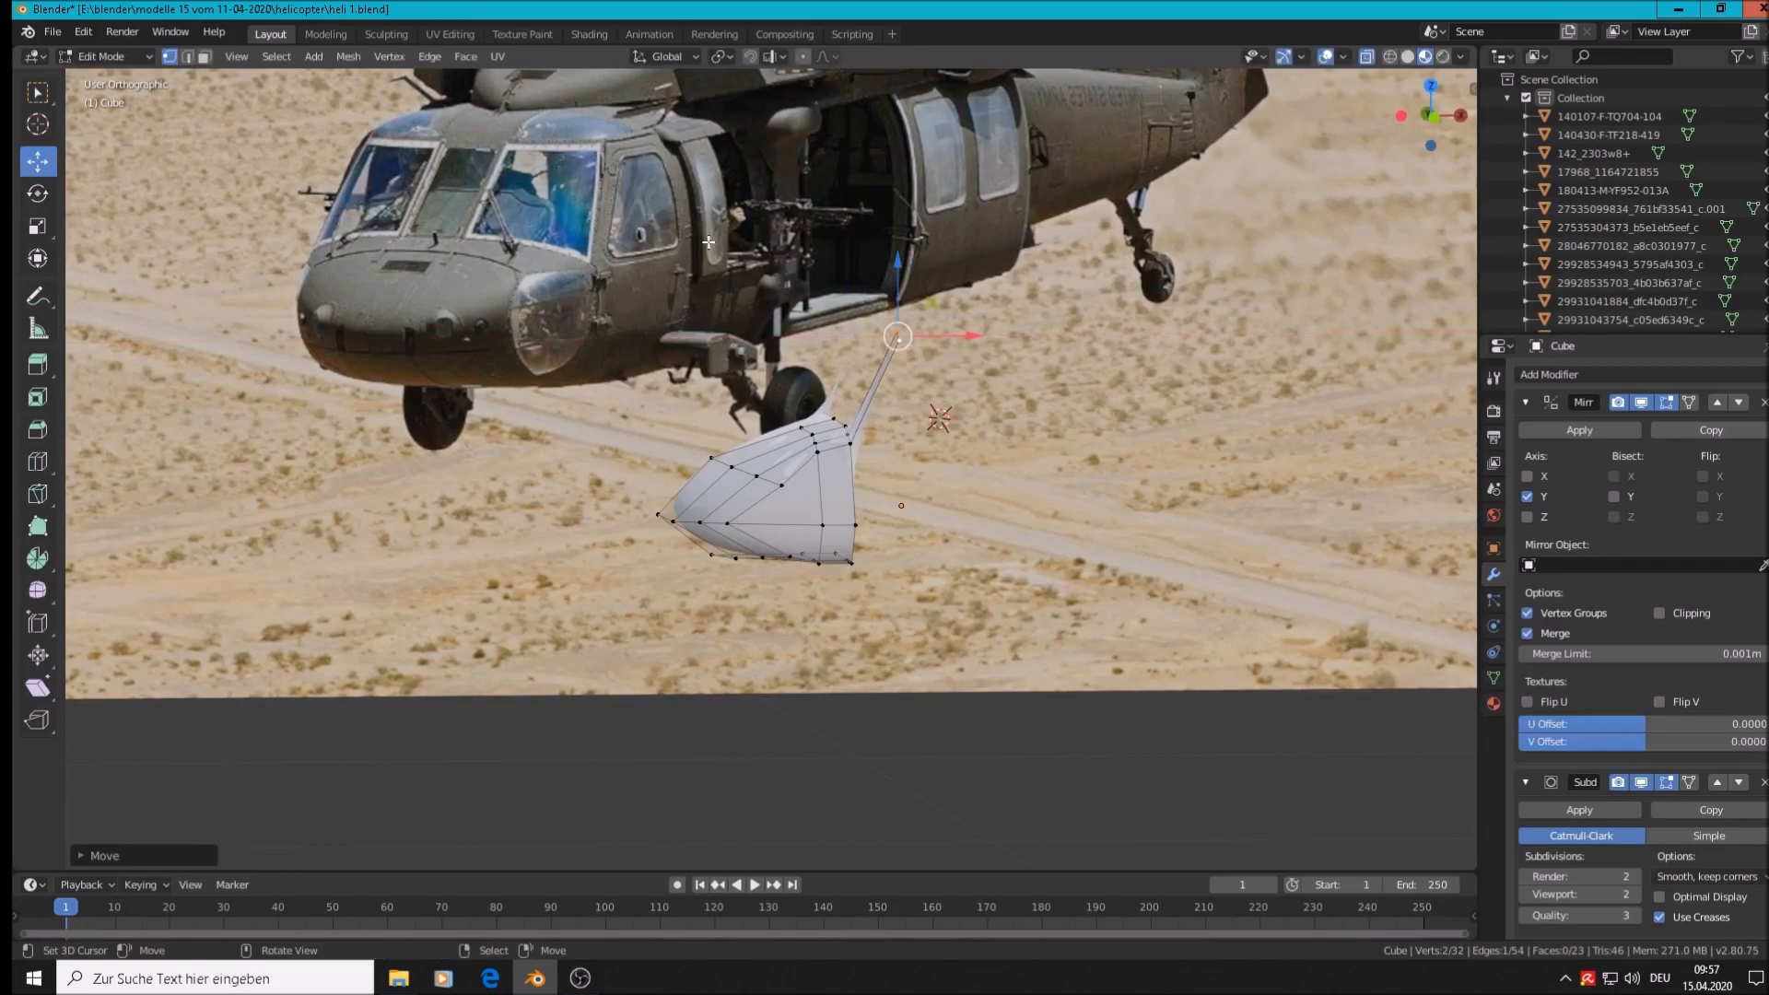
key(KP_0)
scroll(794, 423, down, 3)
key(KP_1)
scroll(805, 418, down, 4)
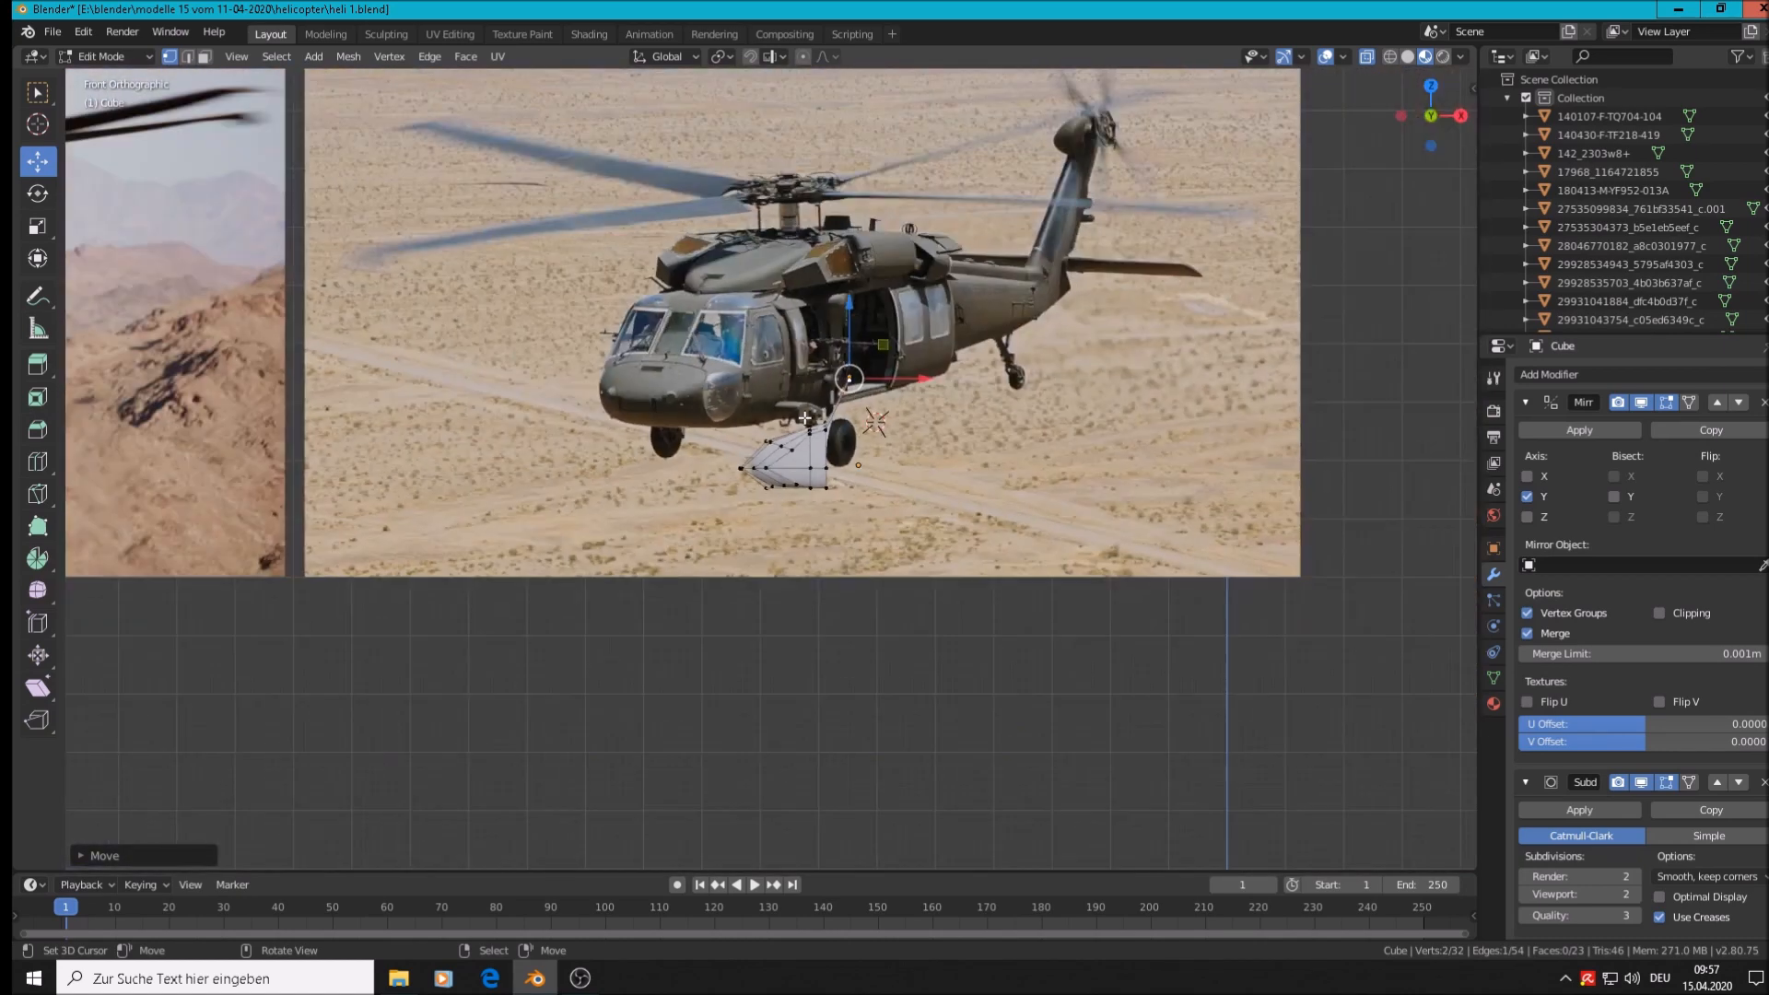
In Object Mode, circle-select the helicopter reference photo planes
scroll(805, 418, down, 6)
key(Tab)
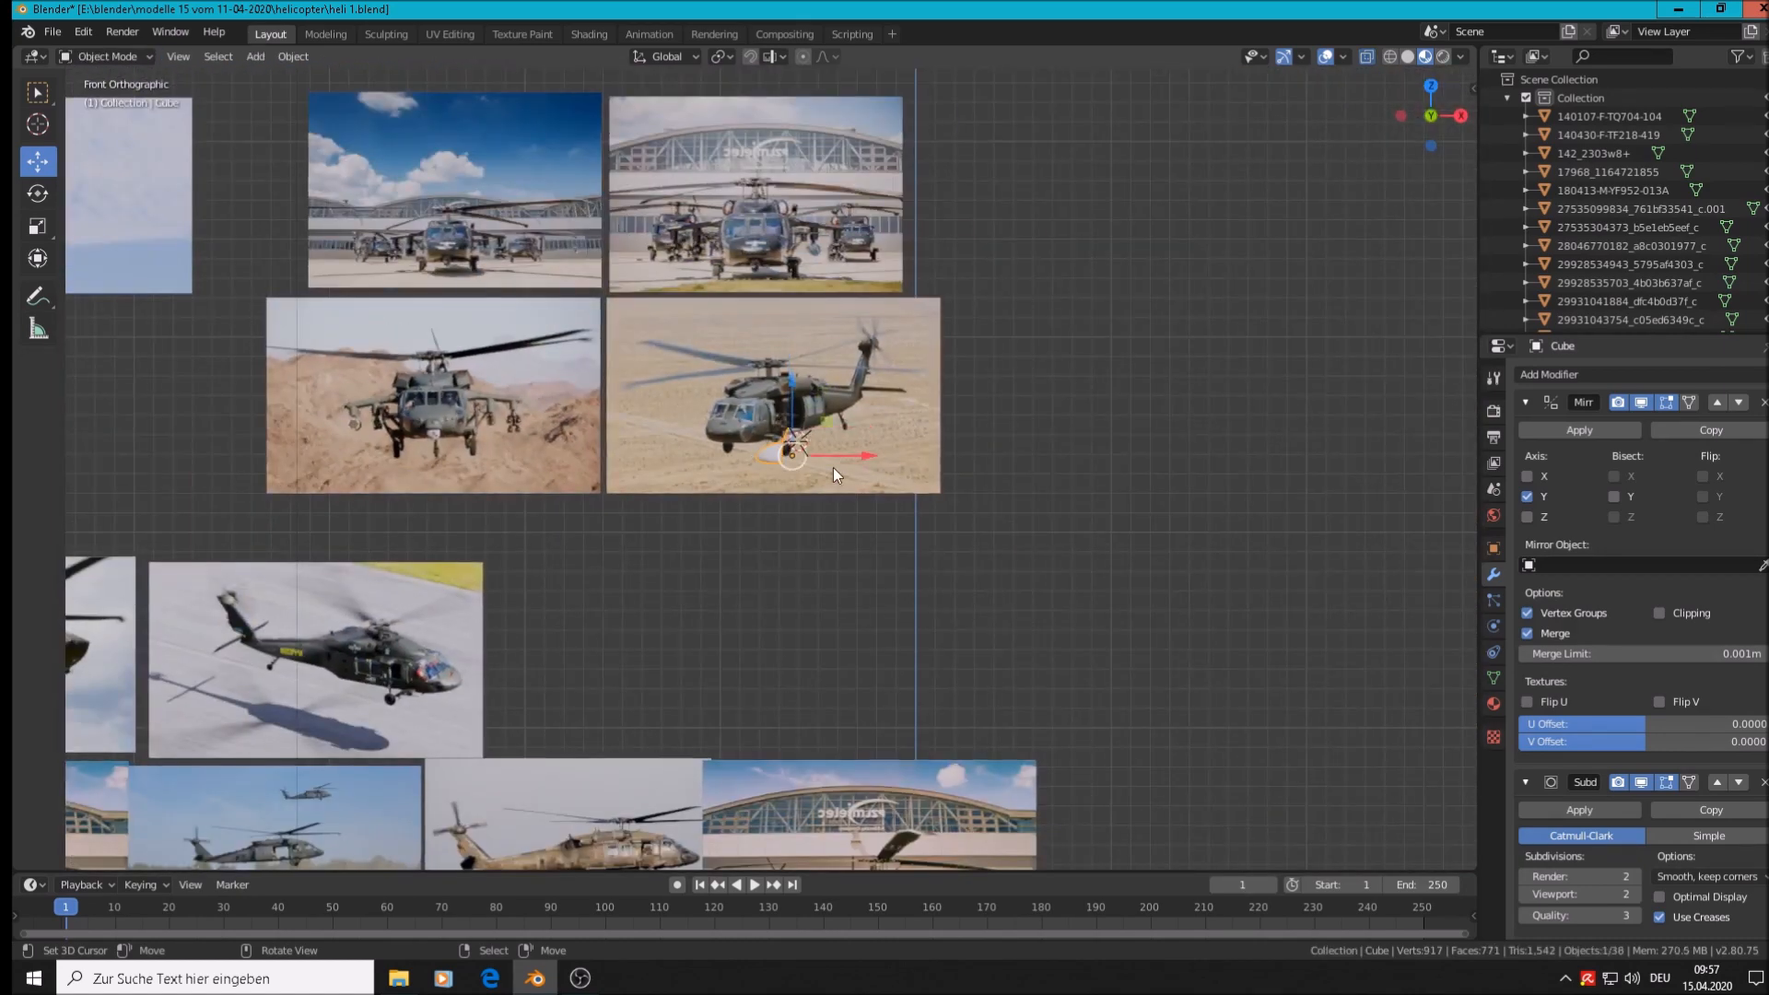
shift+middle_drag(796, 557, 1251, 325)
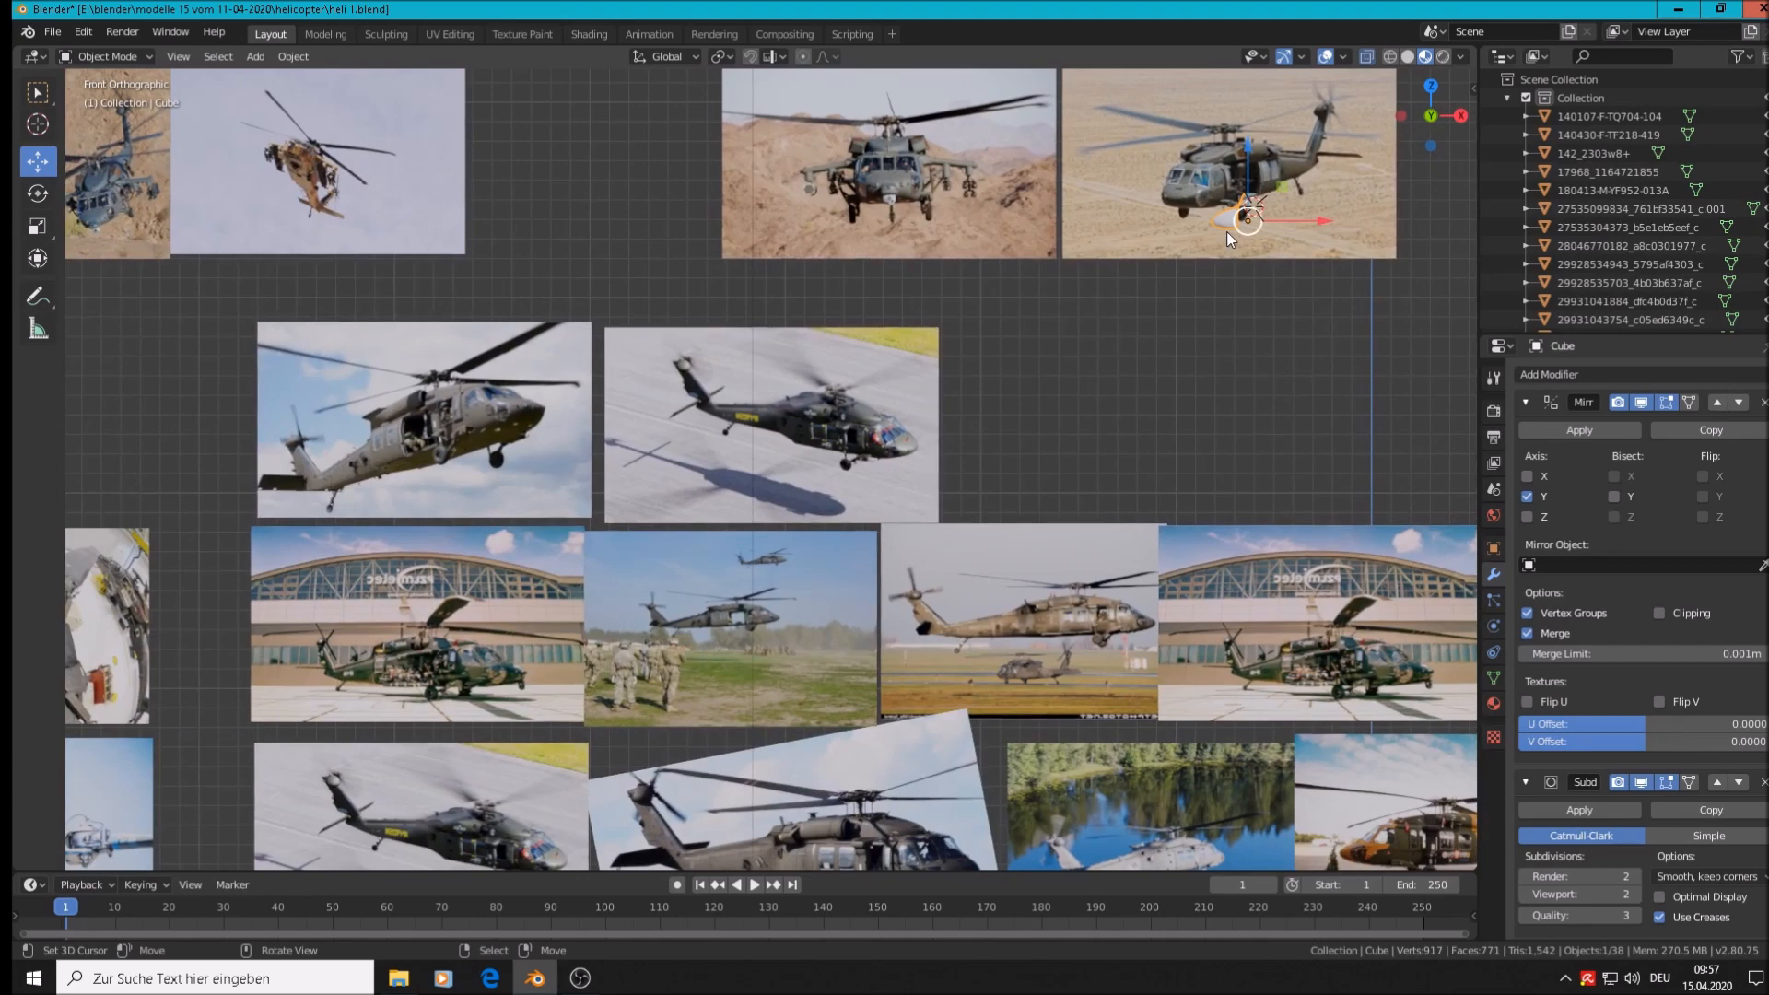
drag(1229, 238, 1032, 352)
scroll(1008, 435, down, 4)
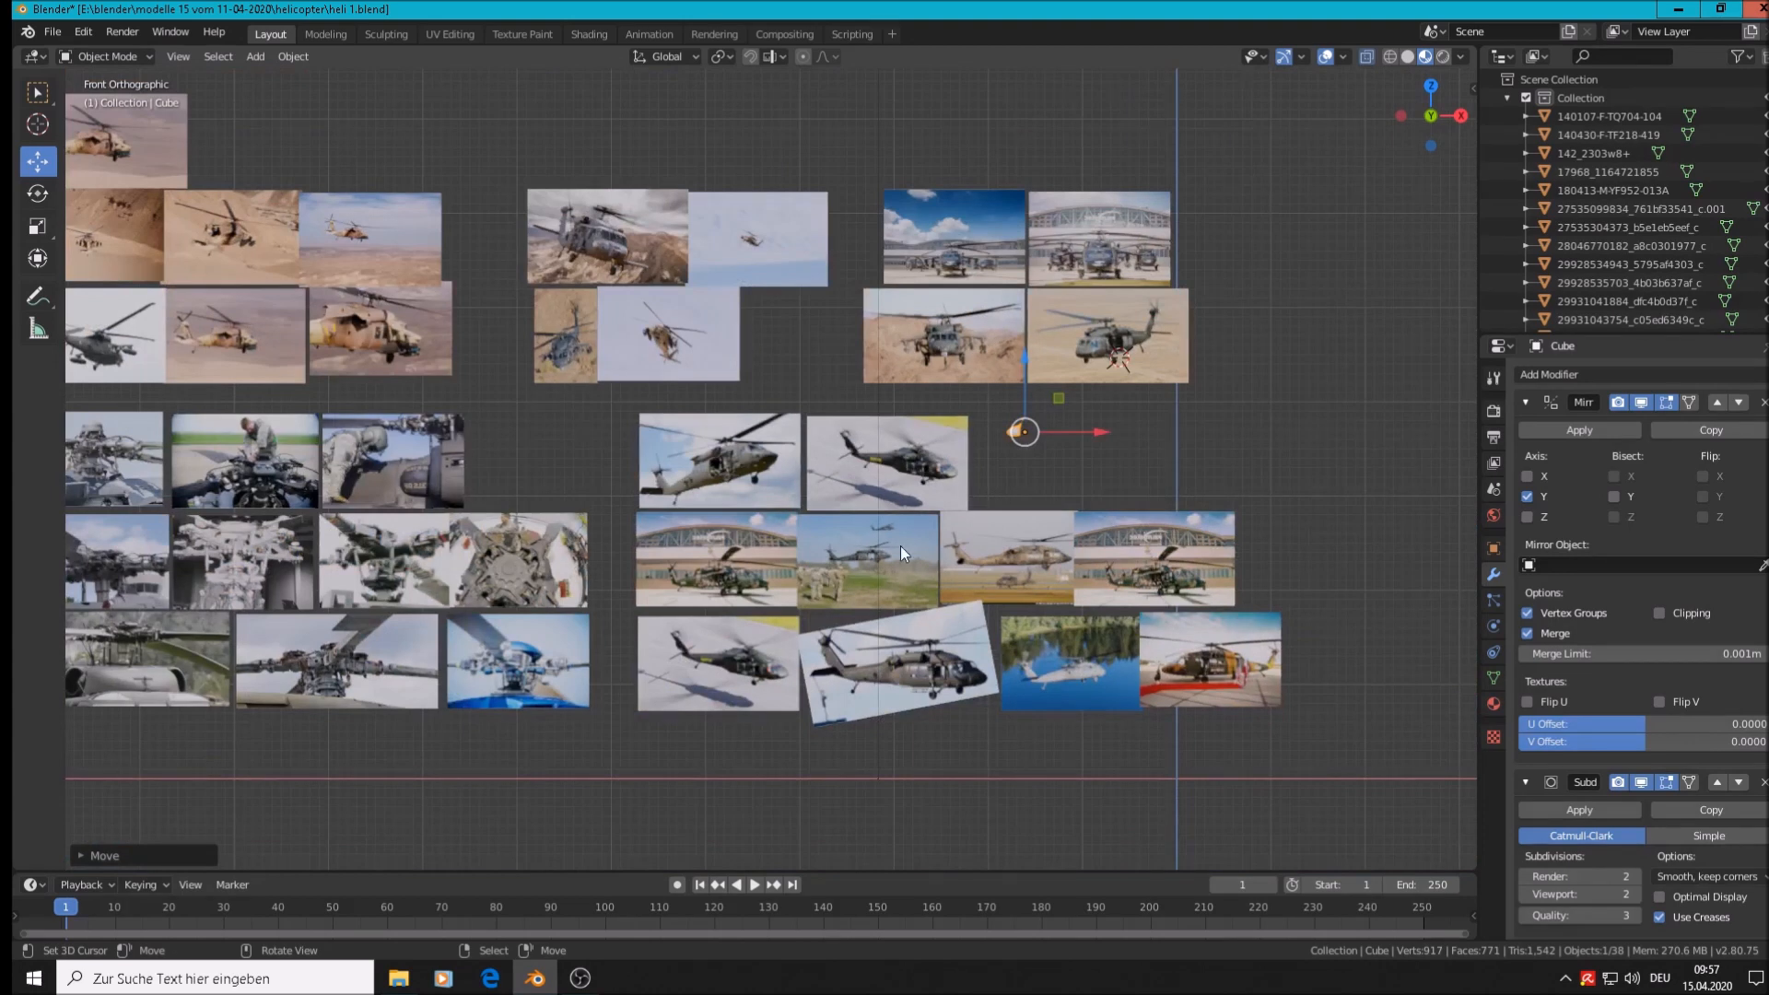
key(alt+a)
key(c)
mouse_move(925, 527)
mouse_down()
mouse_move(863, 477)
mouse_move(761, 597)
mouse_up()
mouse_move(761, 518)
mouse_down()
mouse_move(722, 521)
mouse_move(1042, 553)
mouse_up()
mouse_move(743, 693)
mouse_down()
mouse_move(816, 599)
mouse_move(835, 661)
mouse_move(1108, 678)
mouse_move(1240, 599)
mouse_move(1153, 566)
mouse_up()
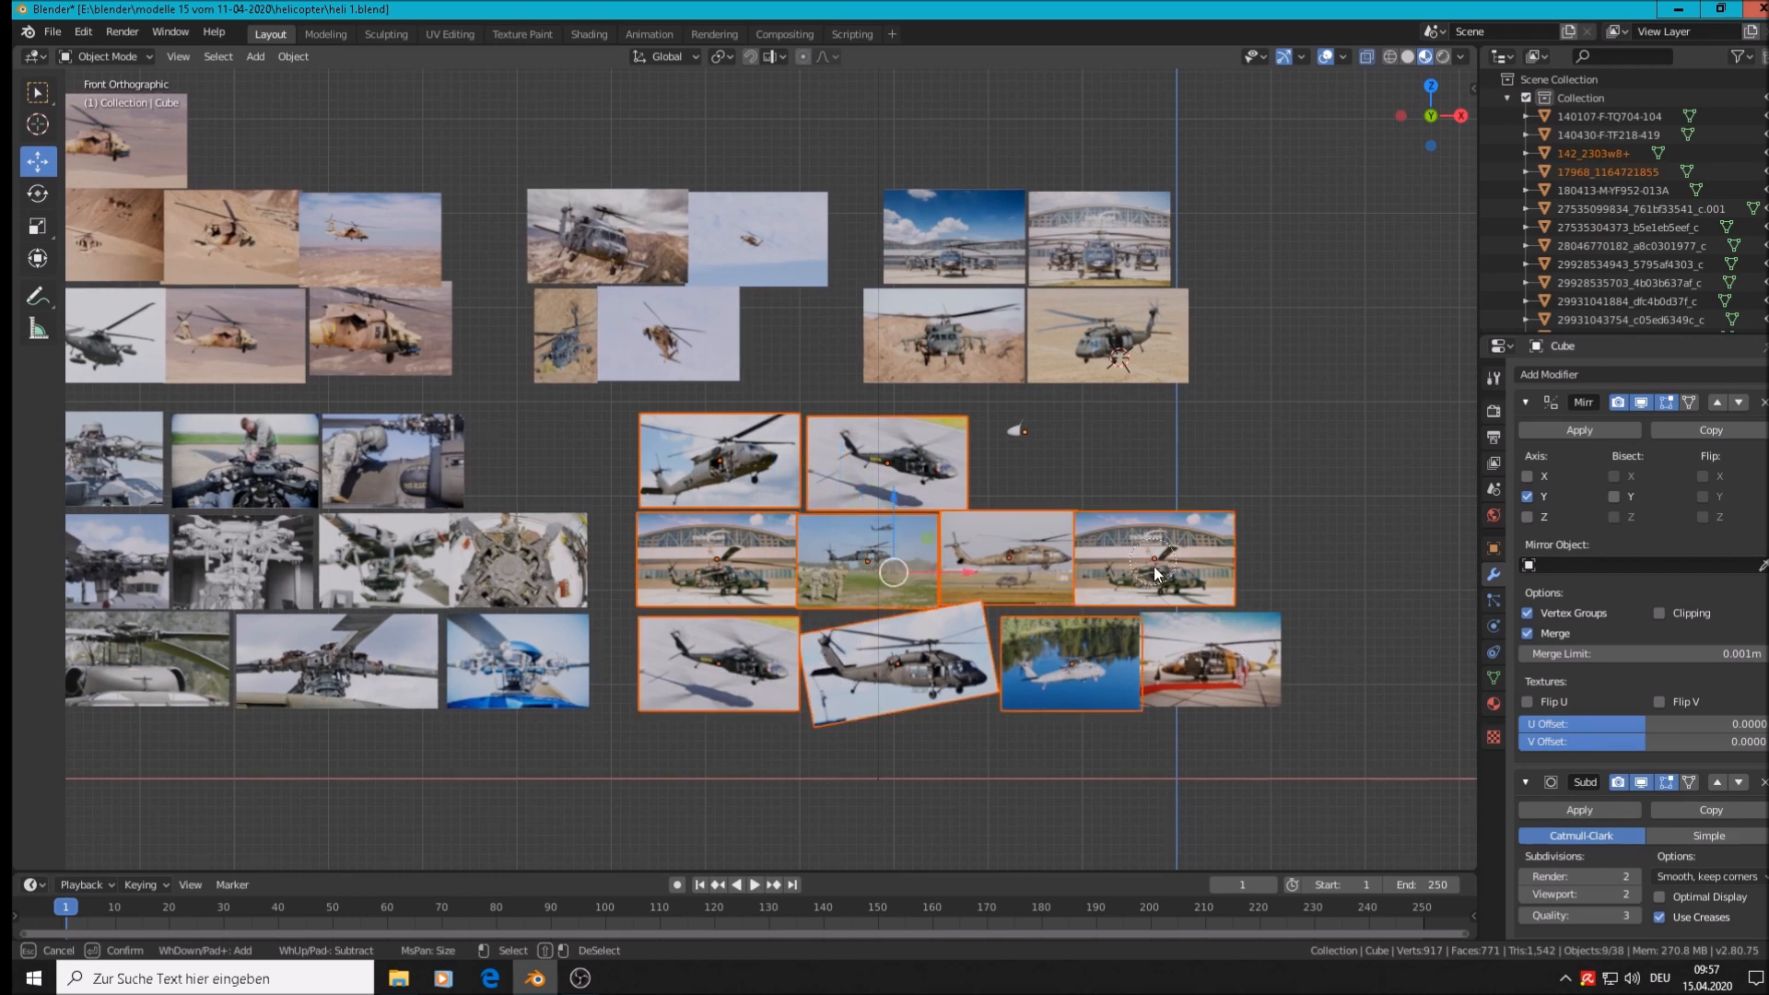
drag(1232, 665, 1235, 668)
key(Escape)
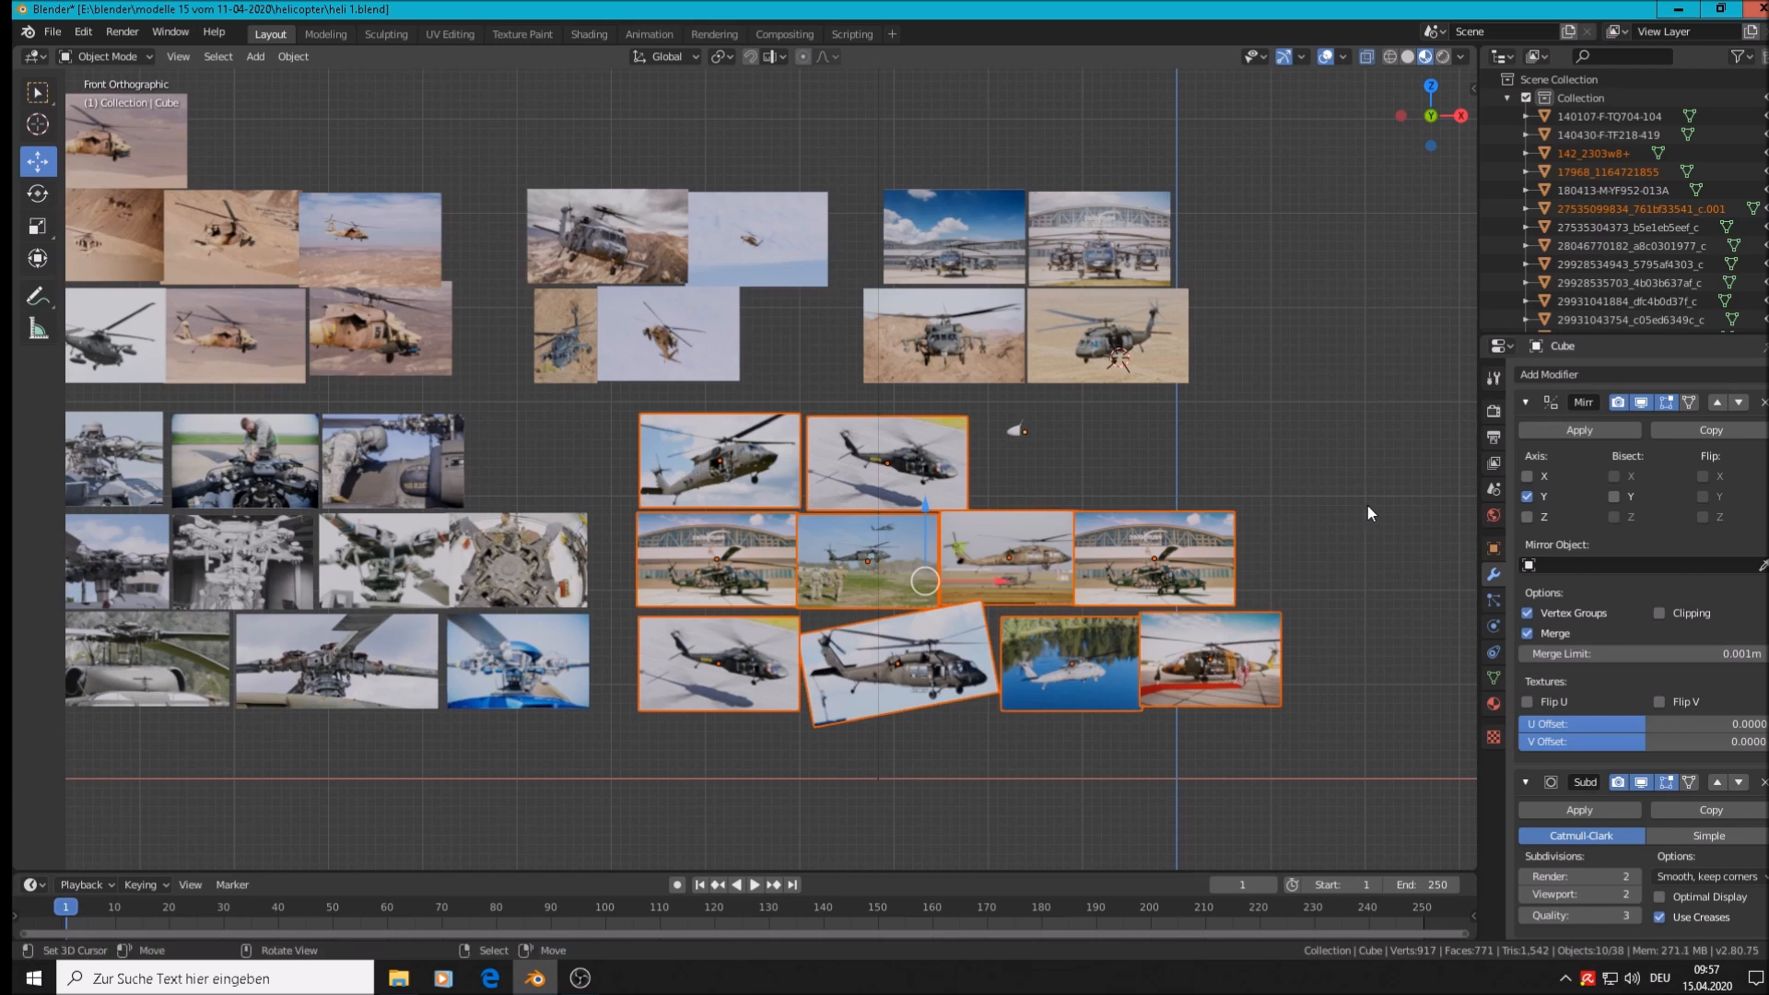
Rotate the selected photos 180° around Z and move them to a new position
key(r)
key(z)
key(equal)
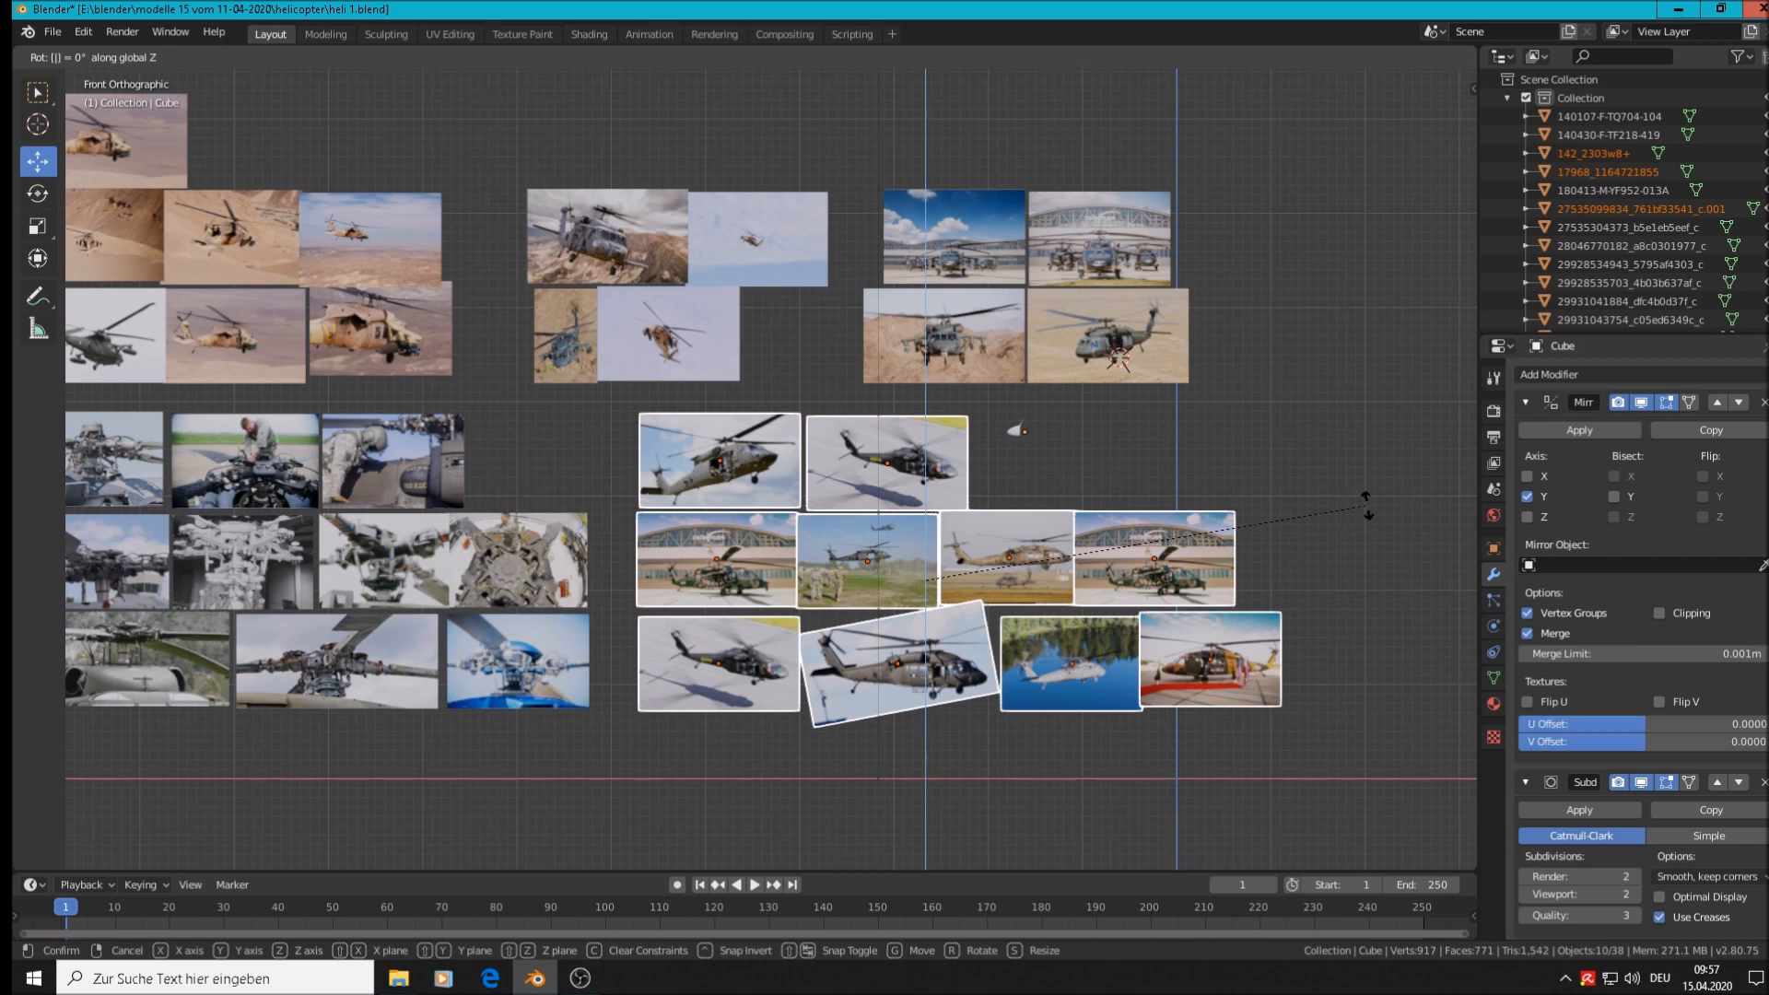
key(Escape)
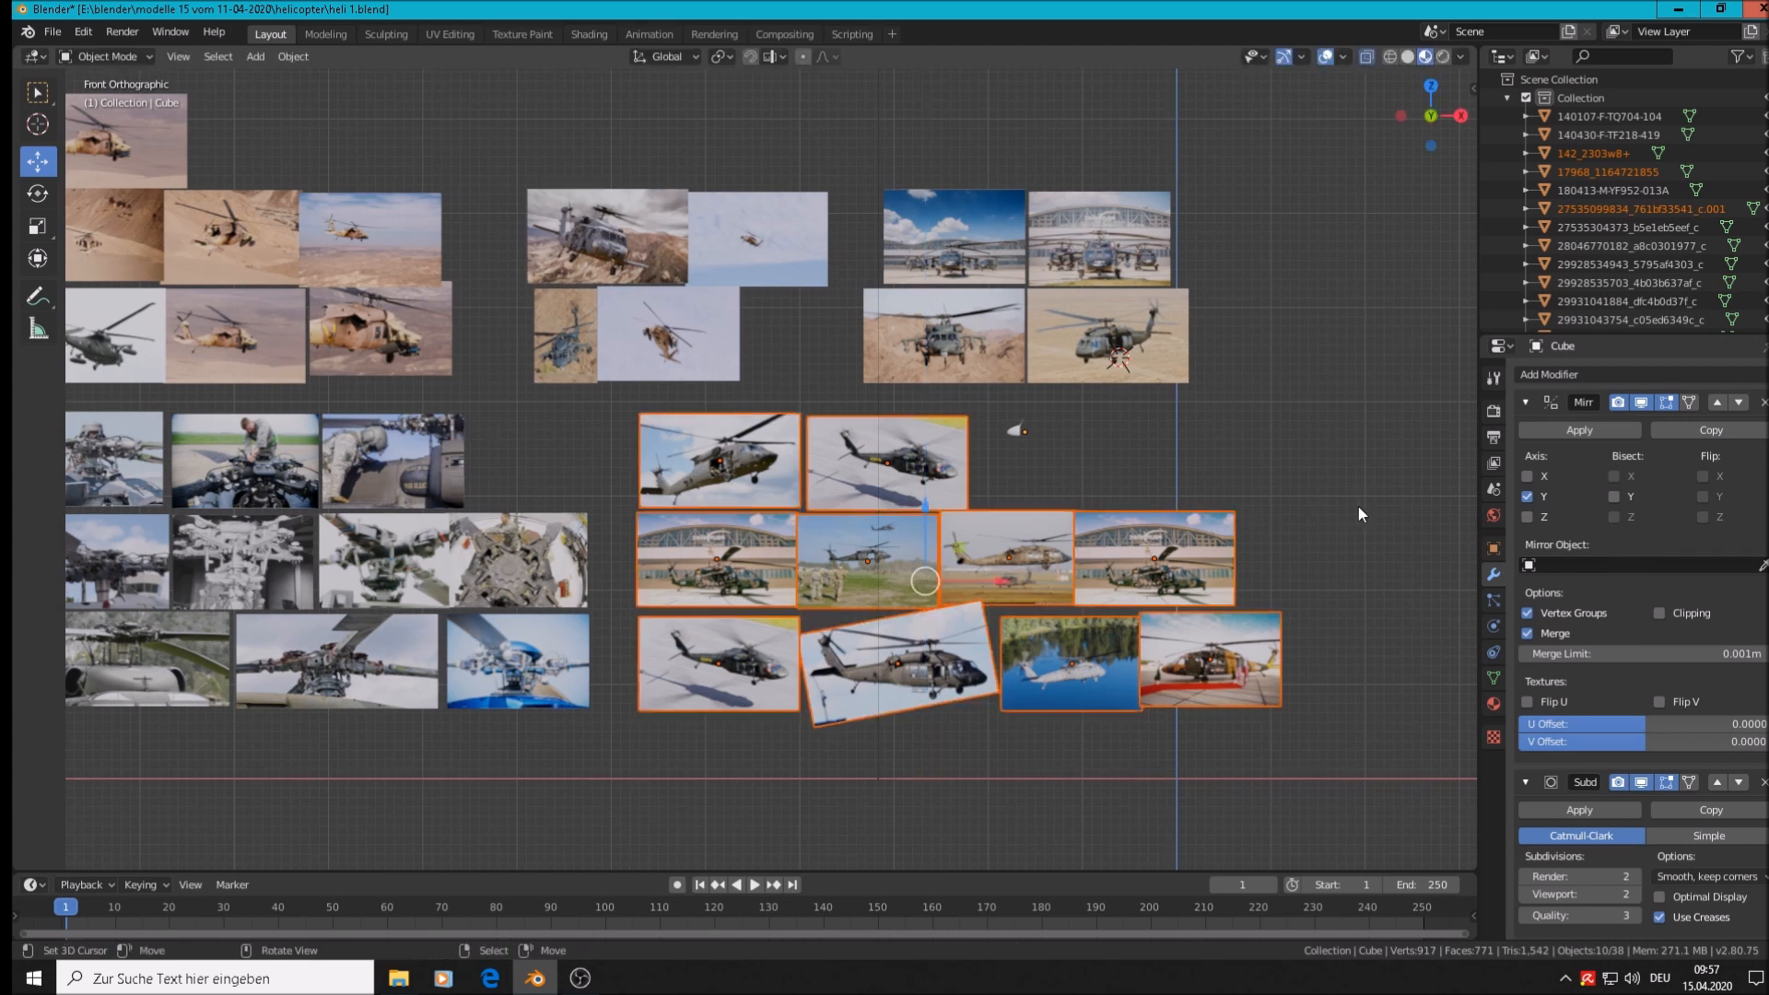
text(rz180)
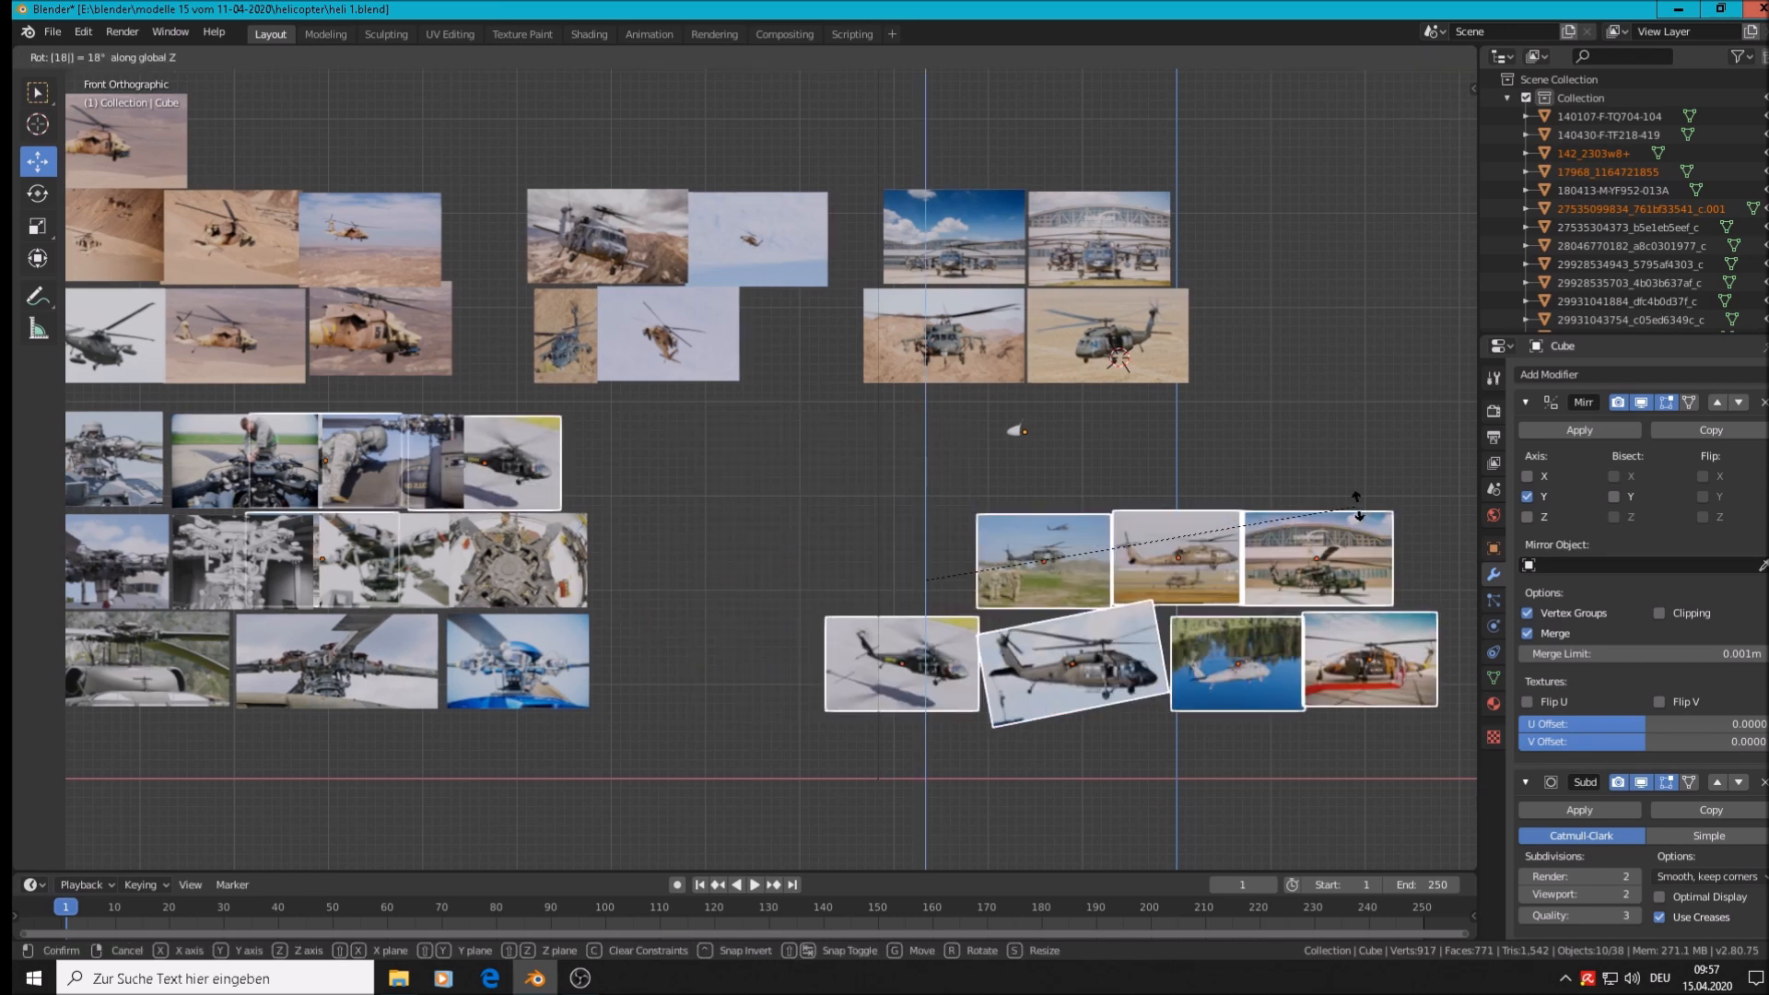
key(Return)
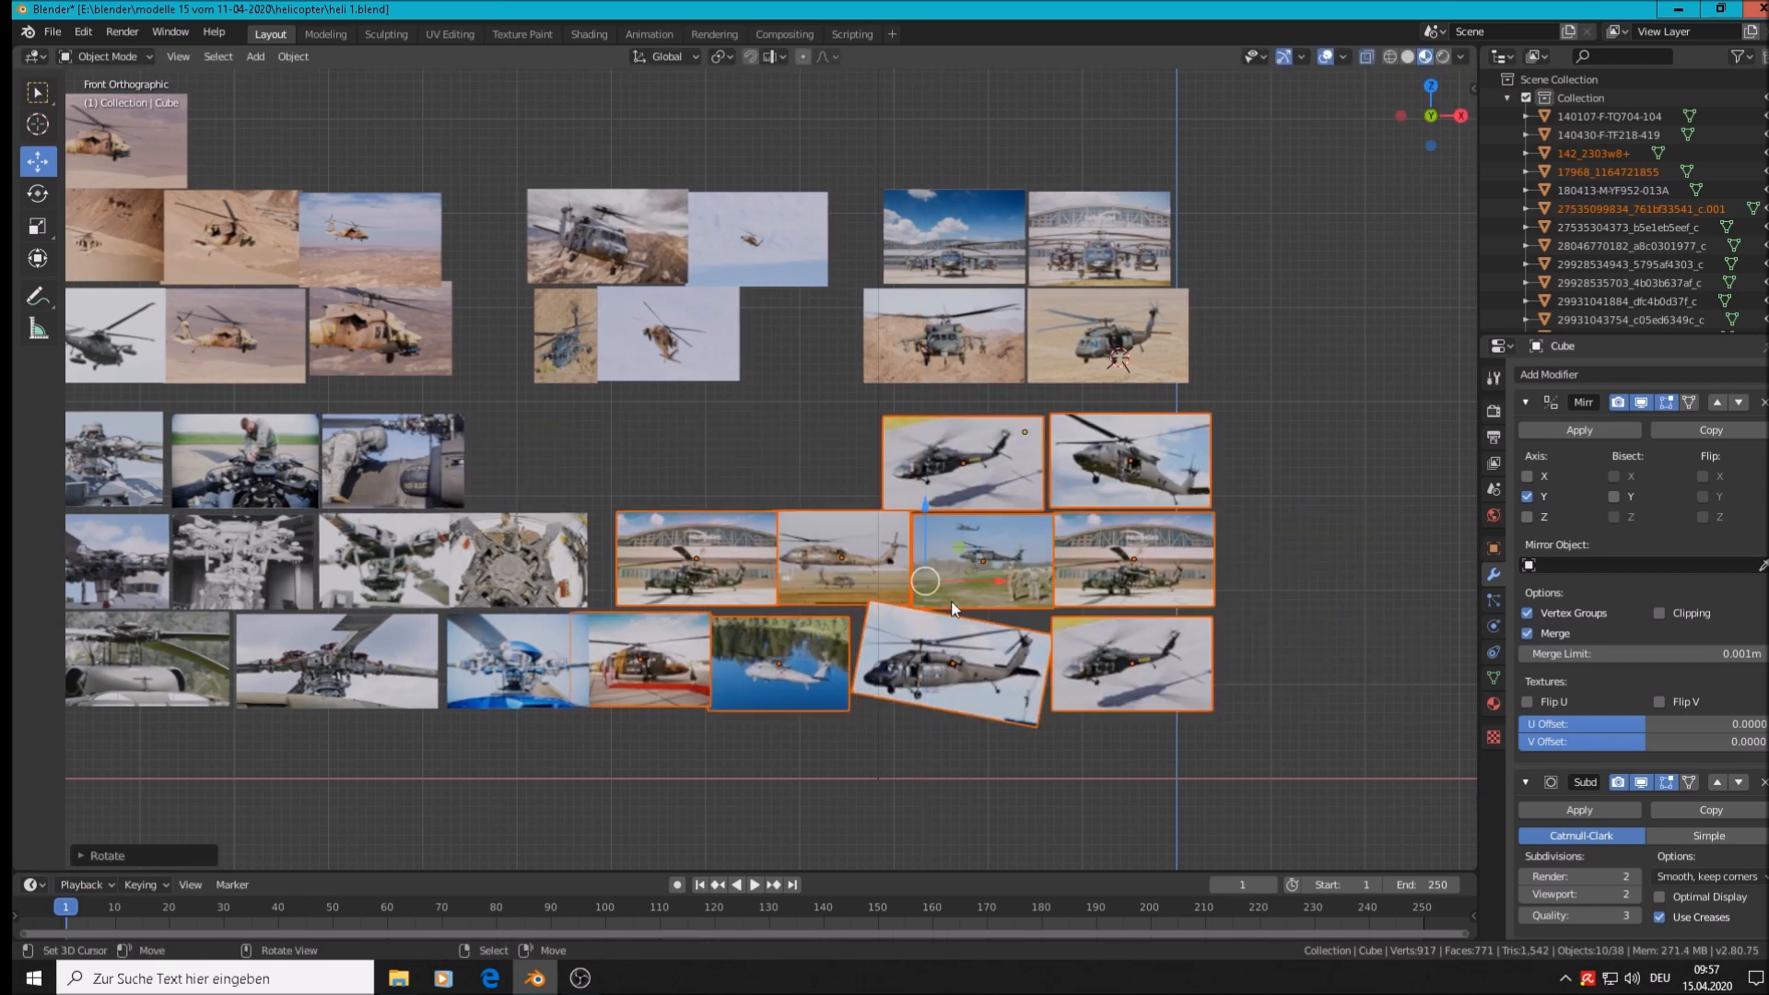
key(g)
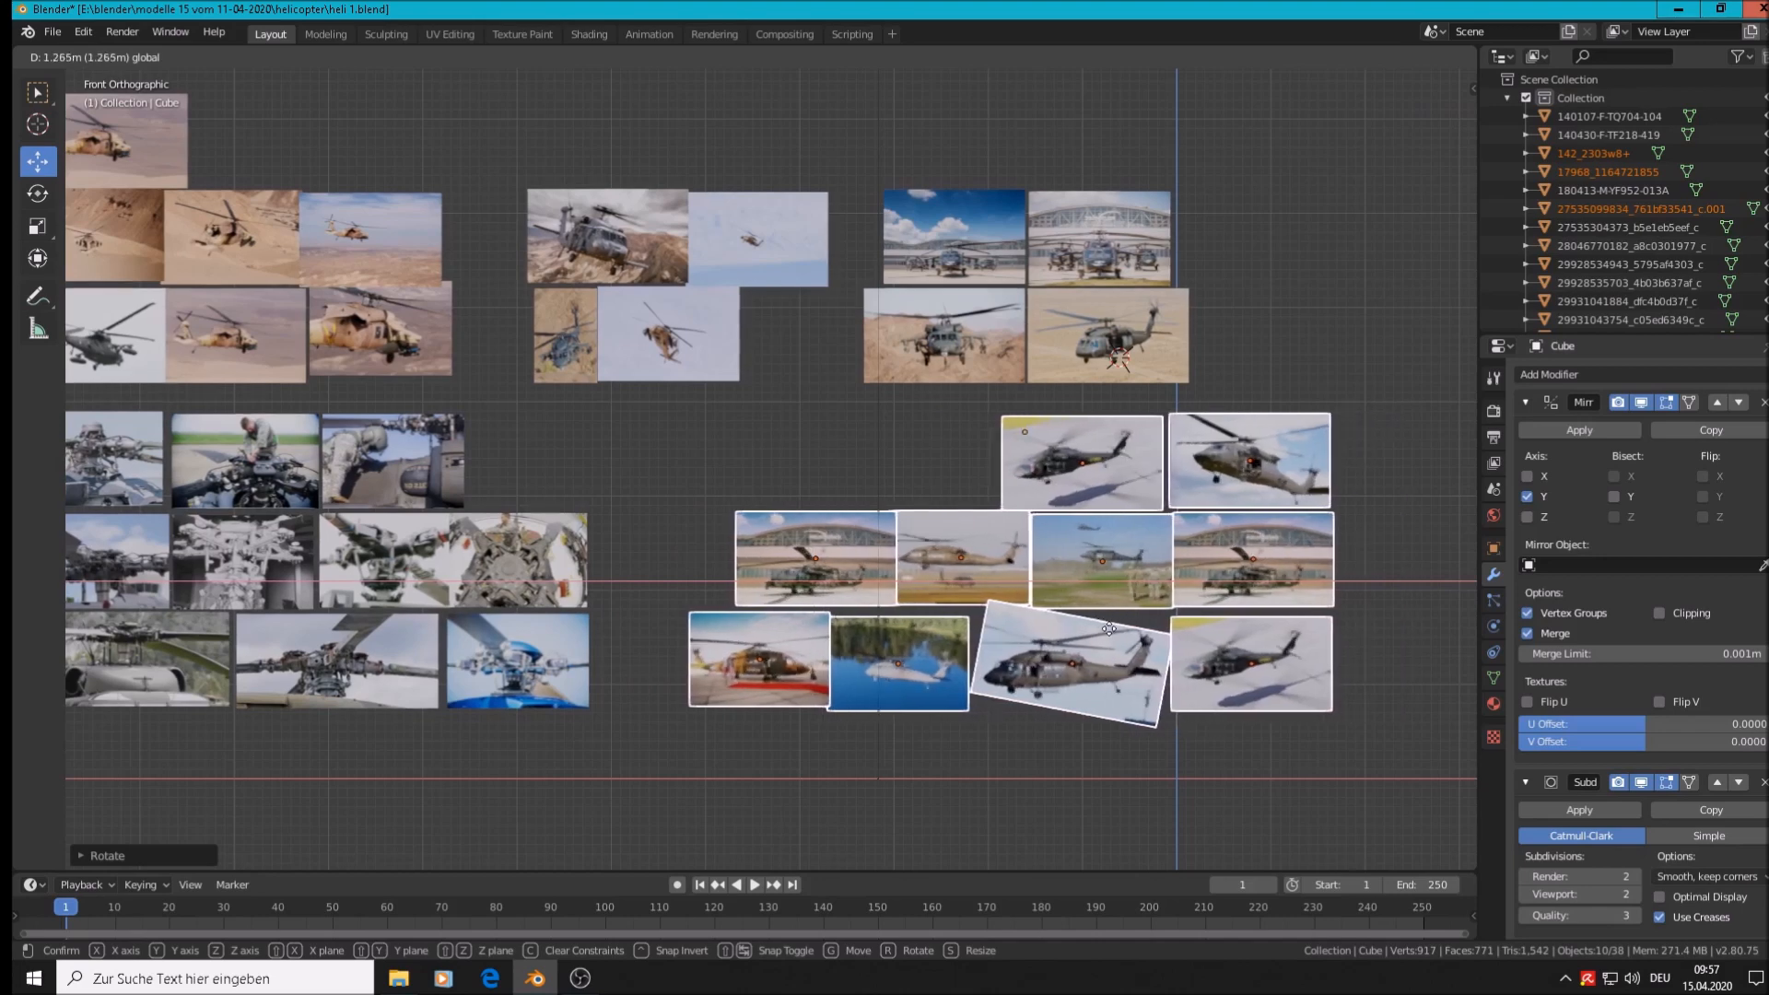
click(1104, 632)
Select one Black Hawk photo and shift it along Y
click(1017, 427)
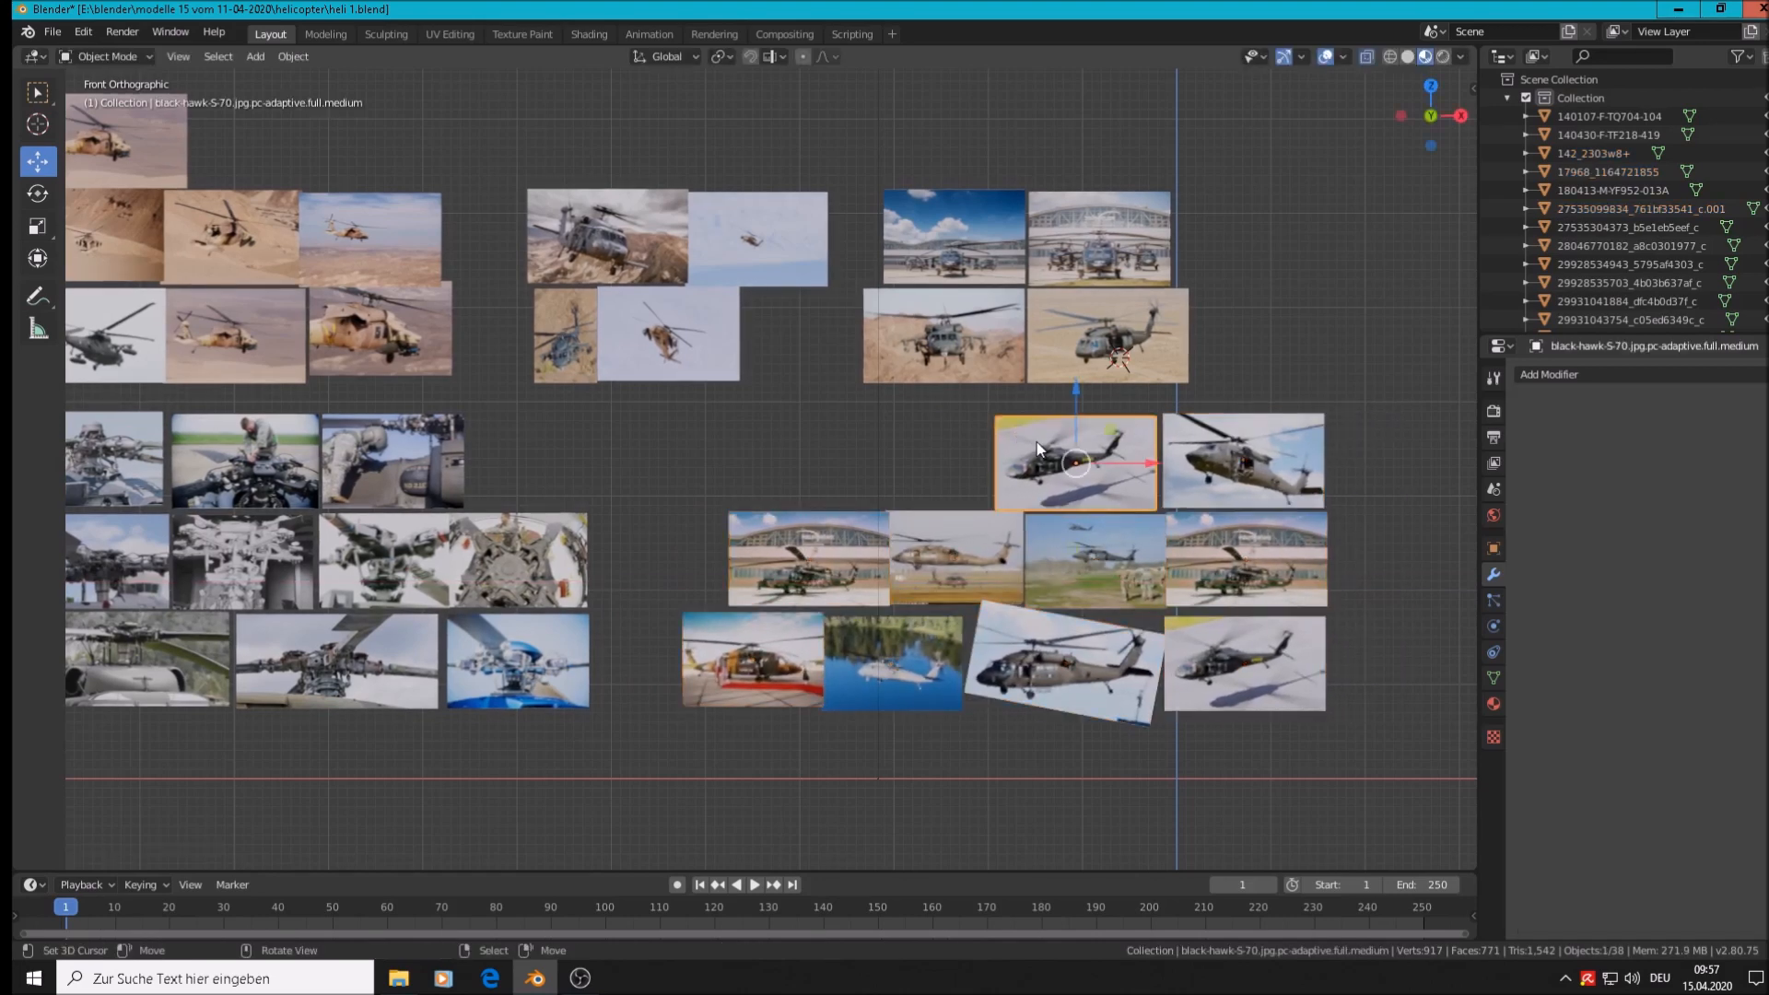
middle_drag(1021, 434, 821, 816)
scroll(938, 719, down, 6)
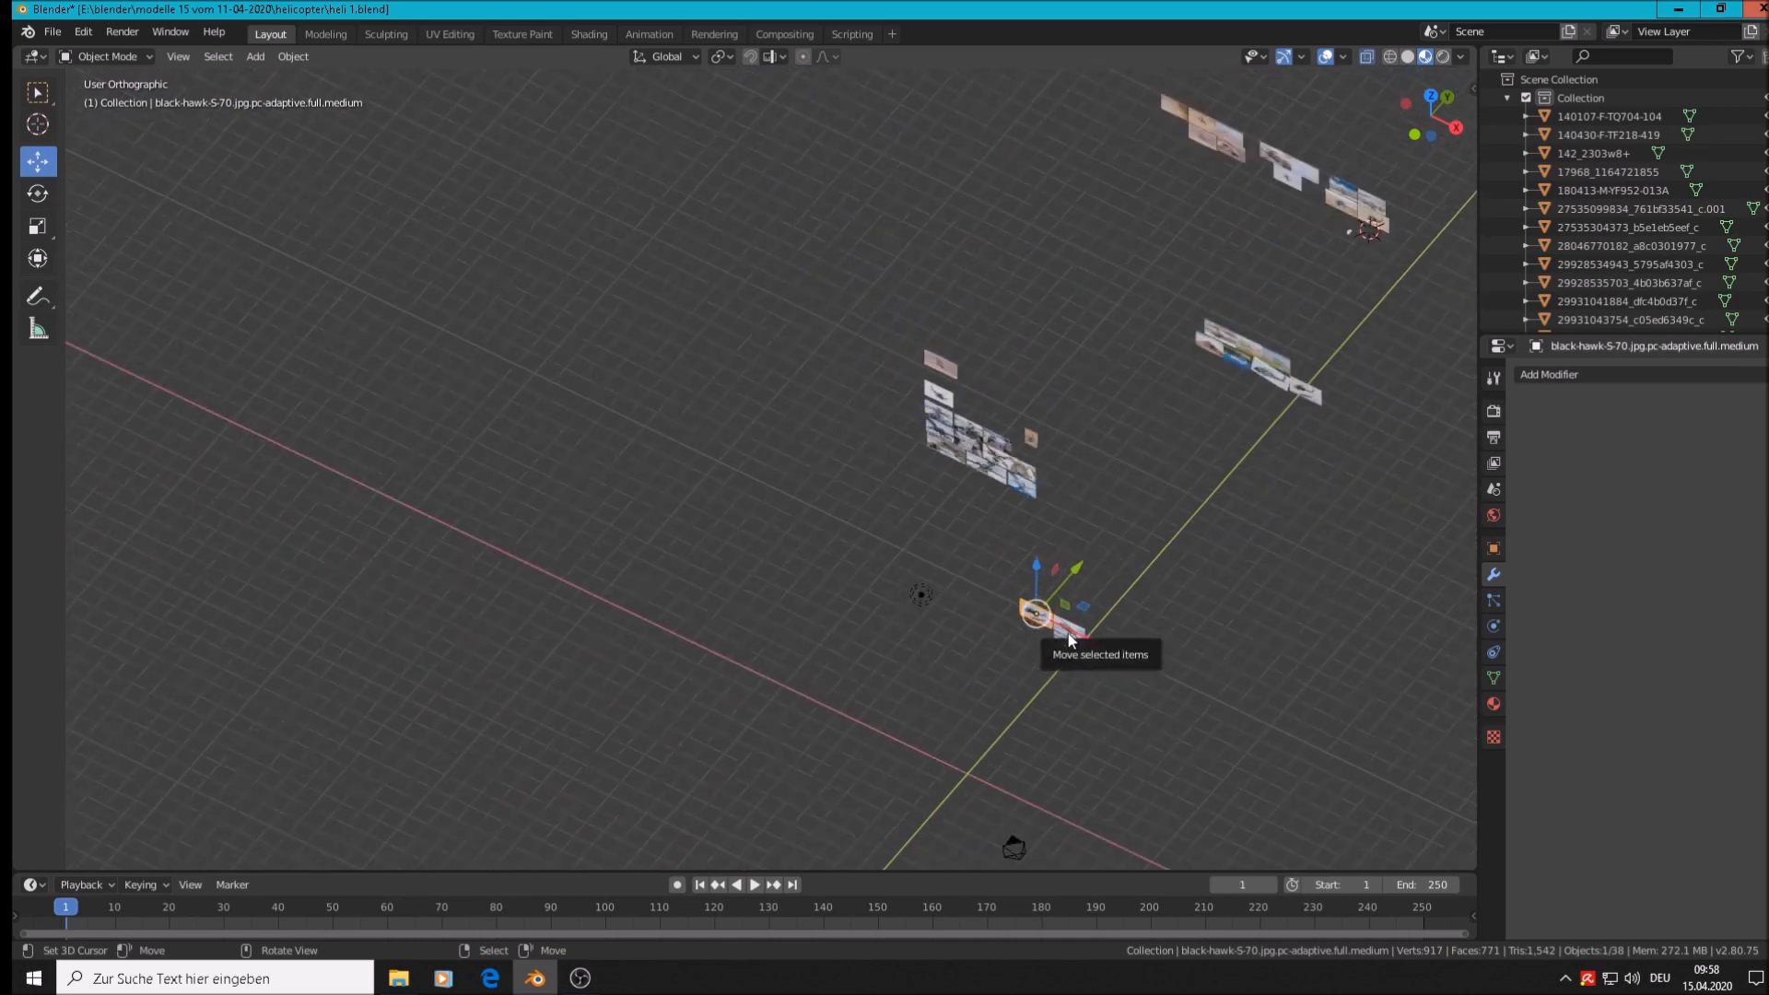
scroll(1069, 639, up, 1)
drag(1062, 573, 1201, 472)
middle_drag(1240, 506, 1364, 387)
Select the nose cone and slide it along Y toward the photos
click(1191, 174)
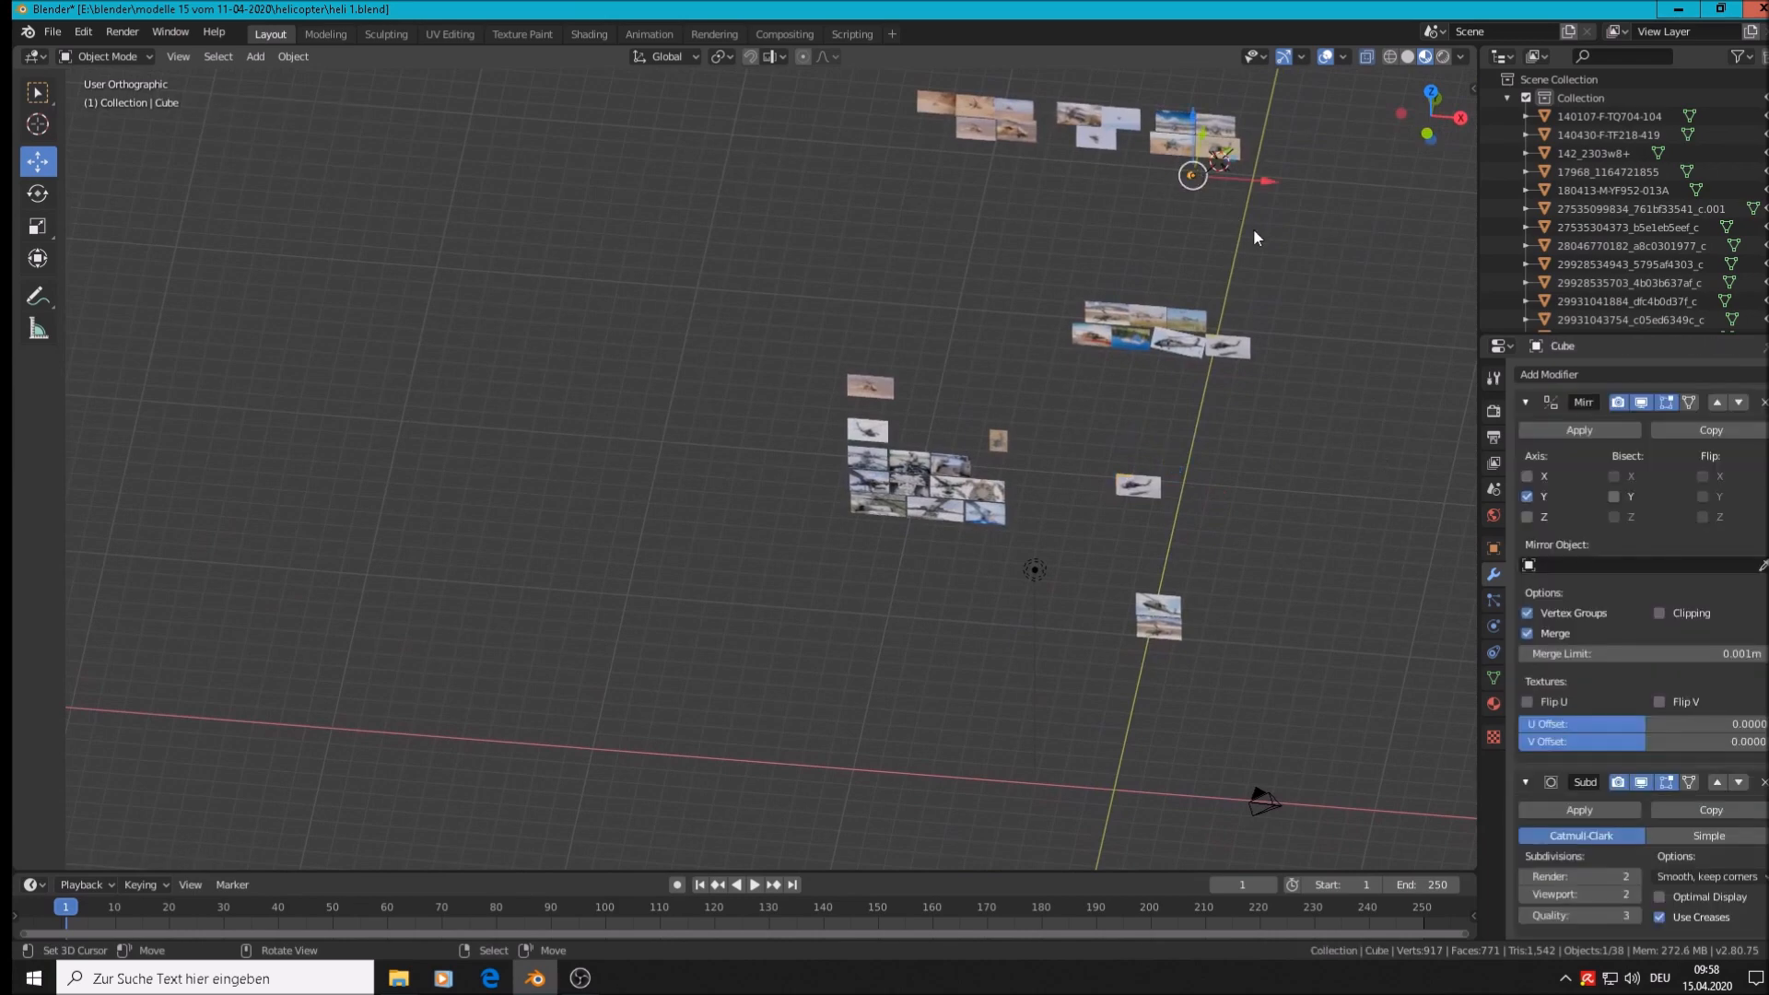
key(KP_1)
scroll(1254, 230, up, 8)
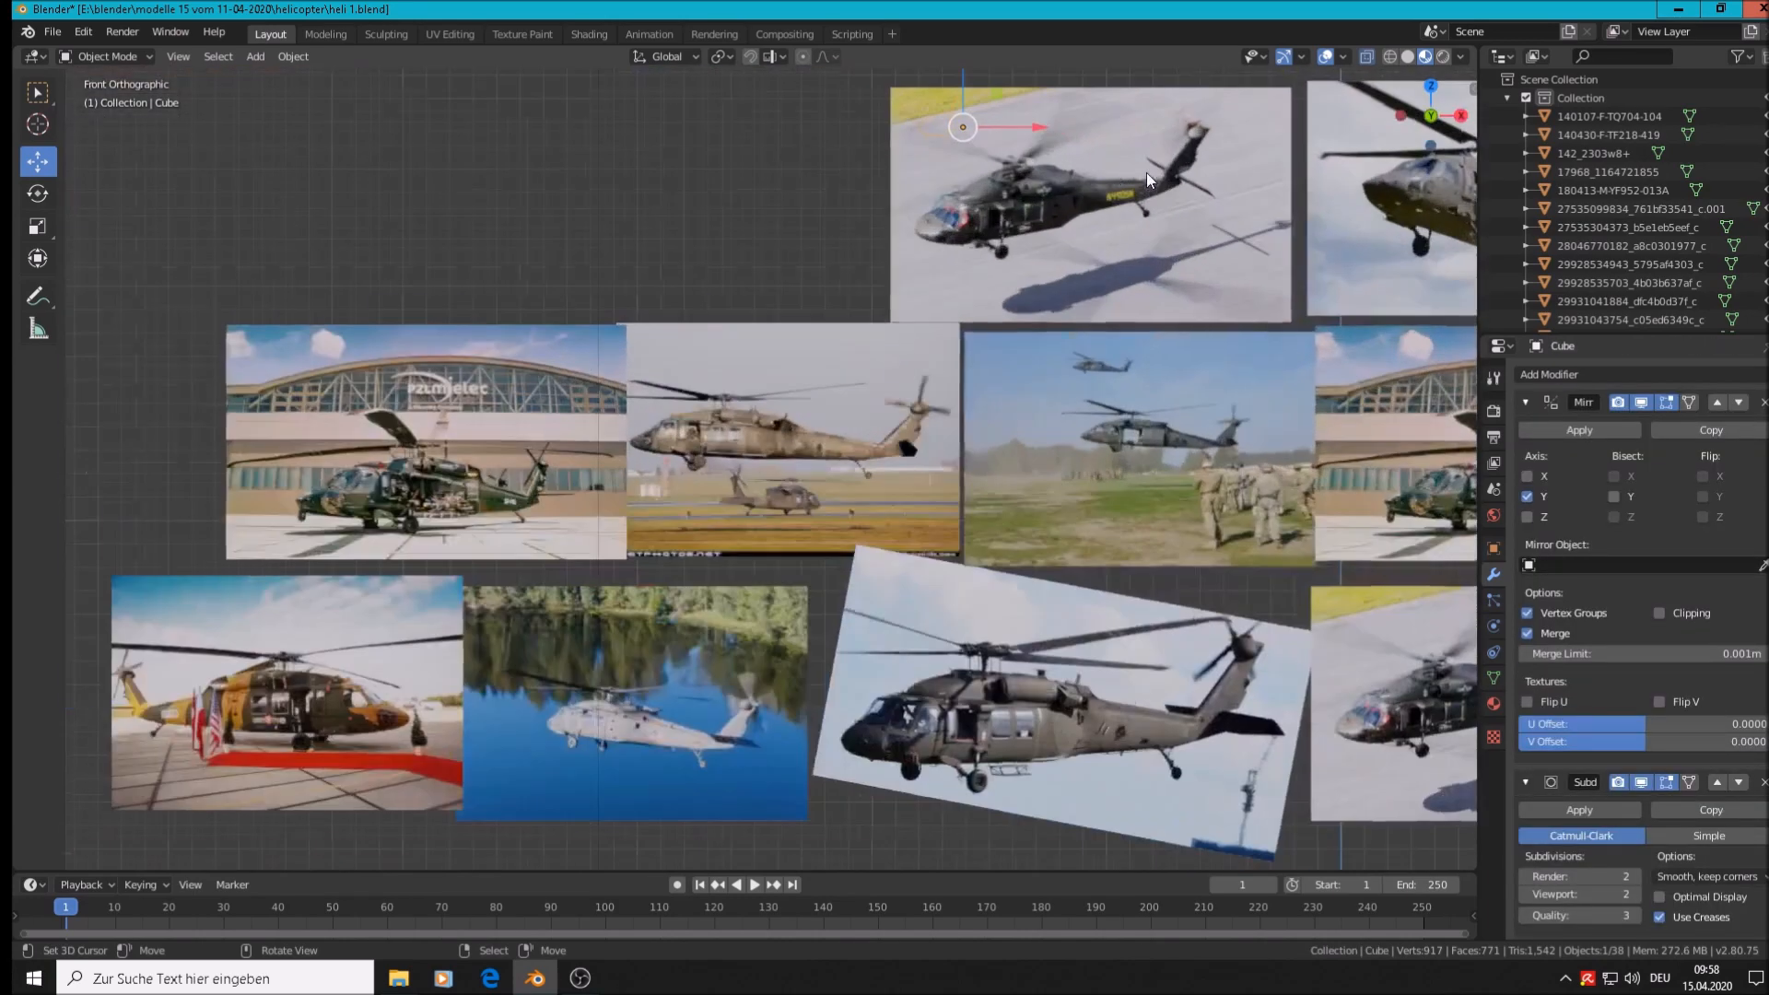
middle_drag(1146, 173, 1021, 269)
scroll(954, 304, down, 5)
drag(992, 241, 266, 832)
key(KP_1)
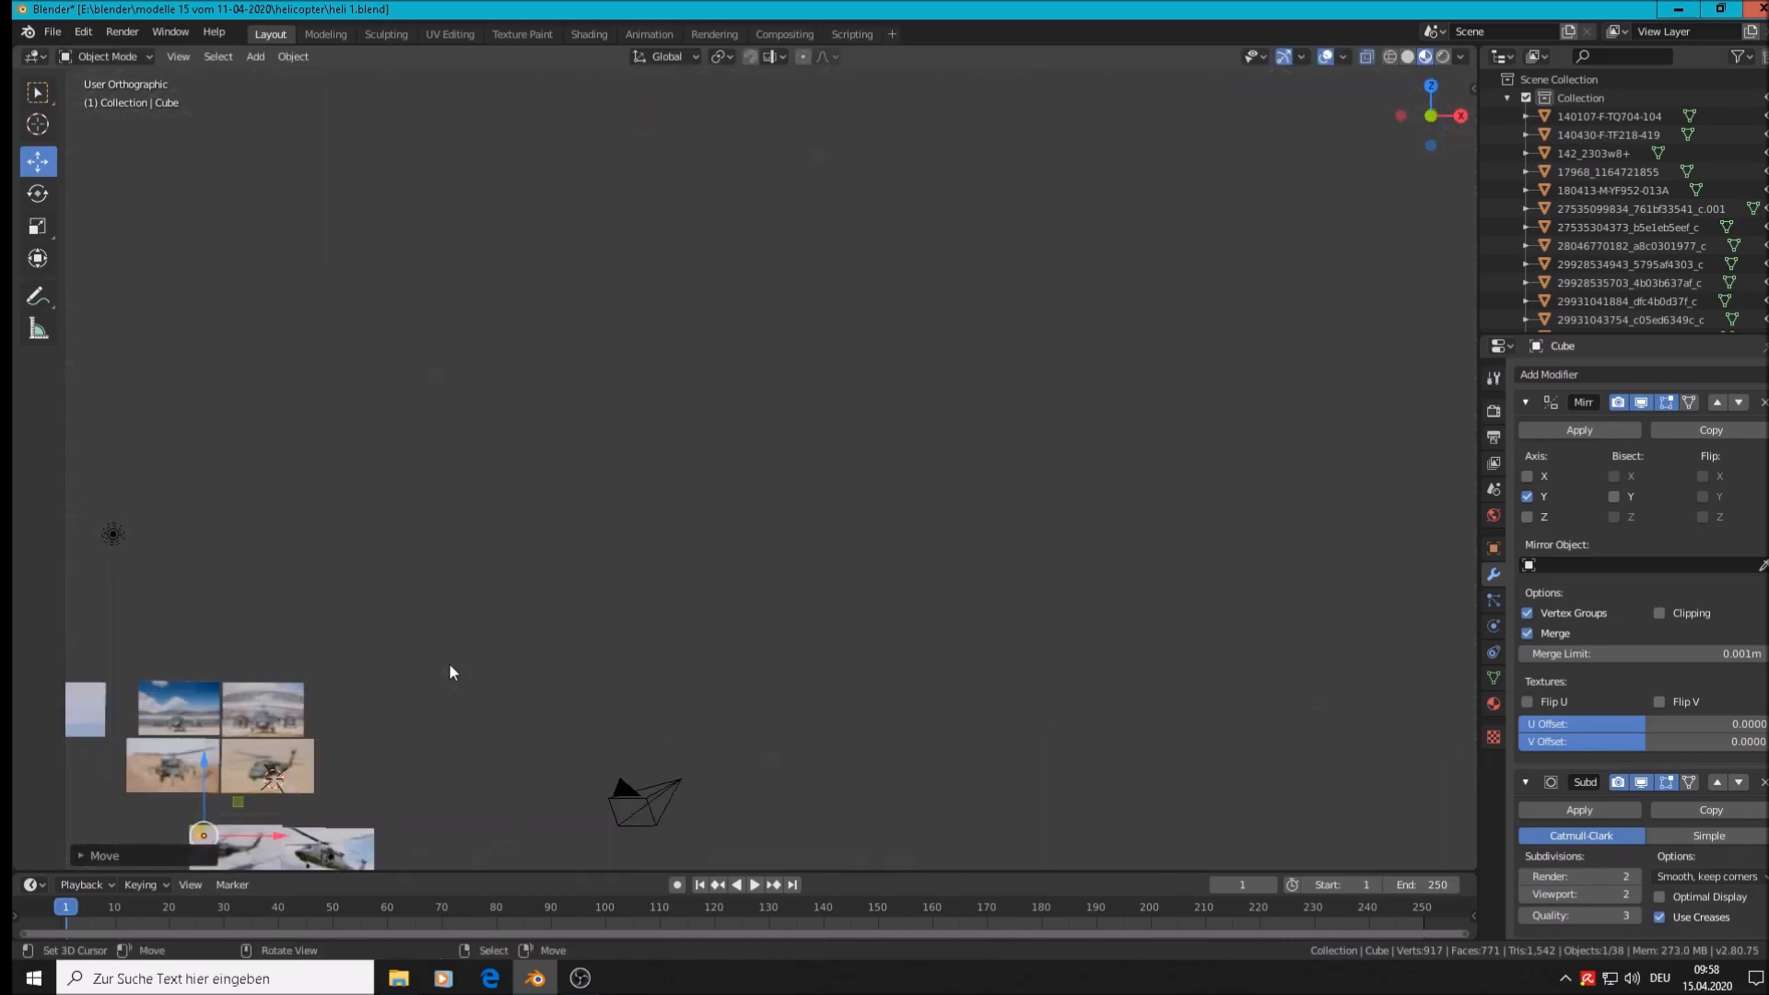
scroll(417, 697, down, 3)
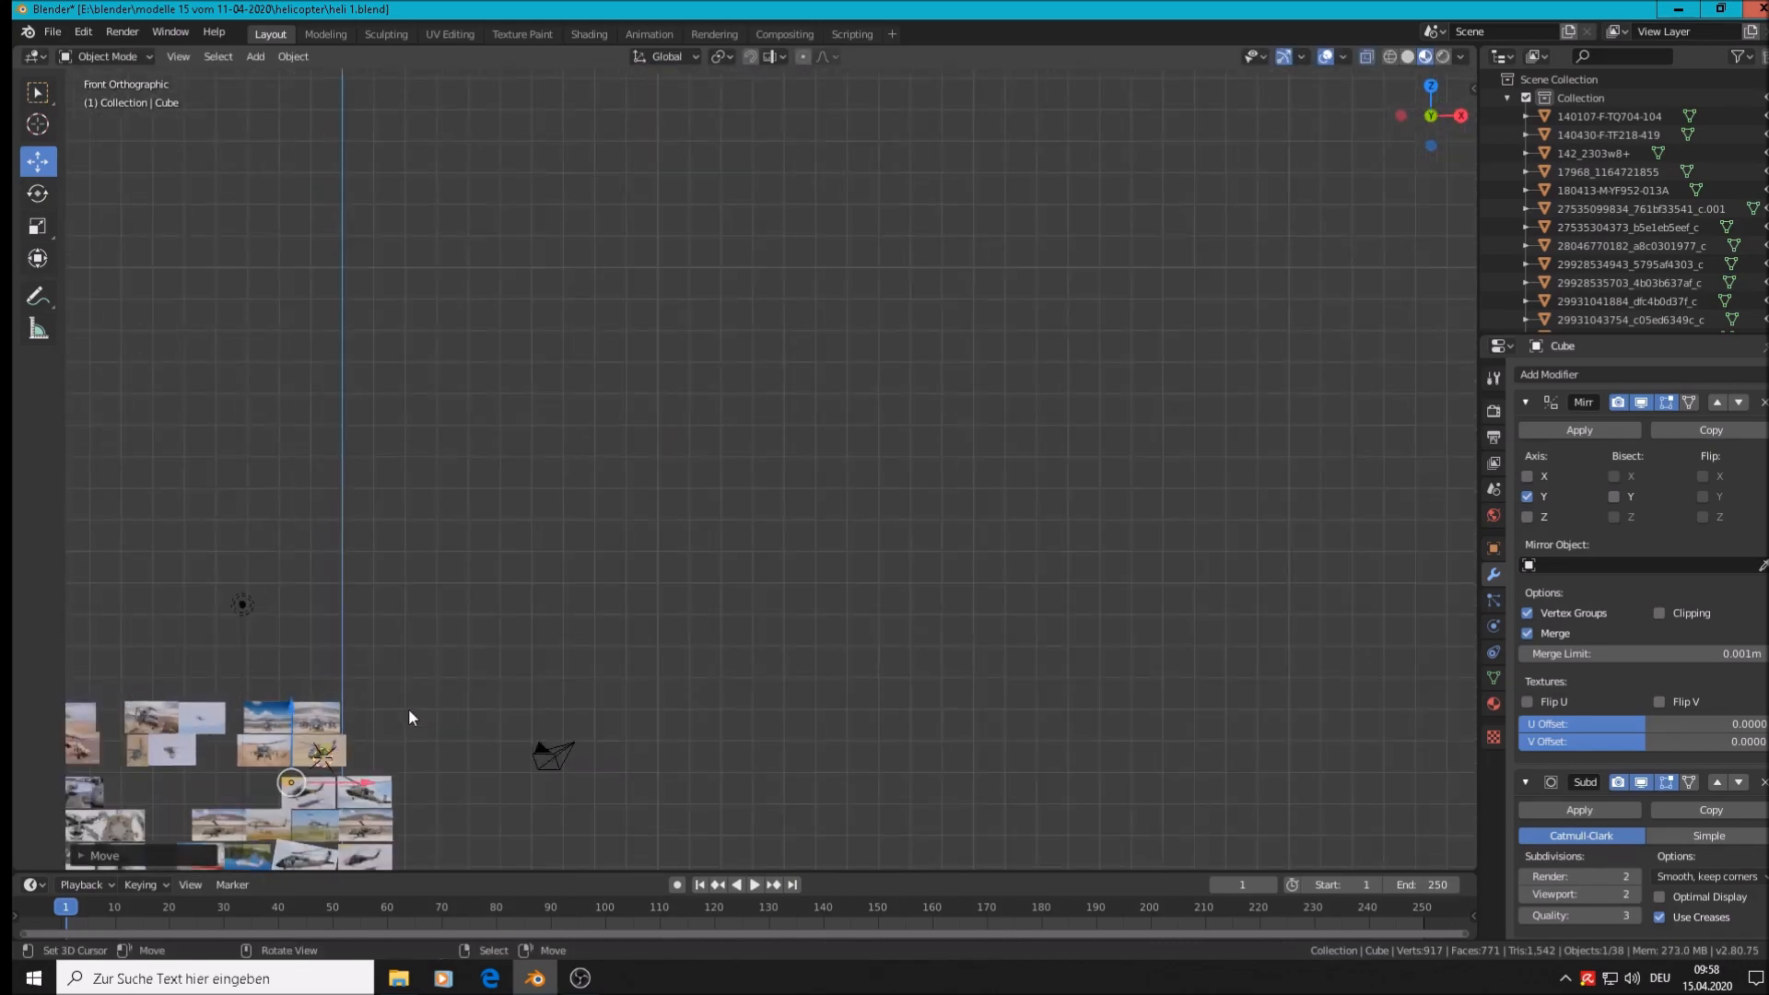
Move the nose cone onto the side-view photo's helicopter nose, about 0.86 m in X and 1.009 m down
shift+middle_drag(402, 656, 1076, 290)
scroll(1087, 414, up, 4)
scroll(534, 182, up, 4)
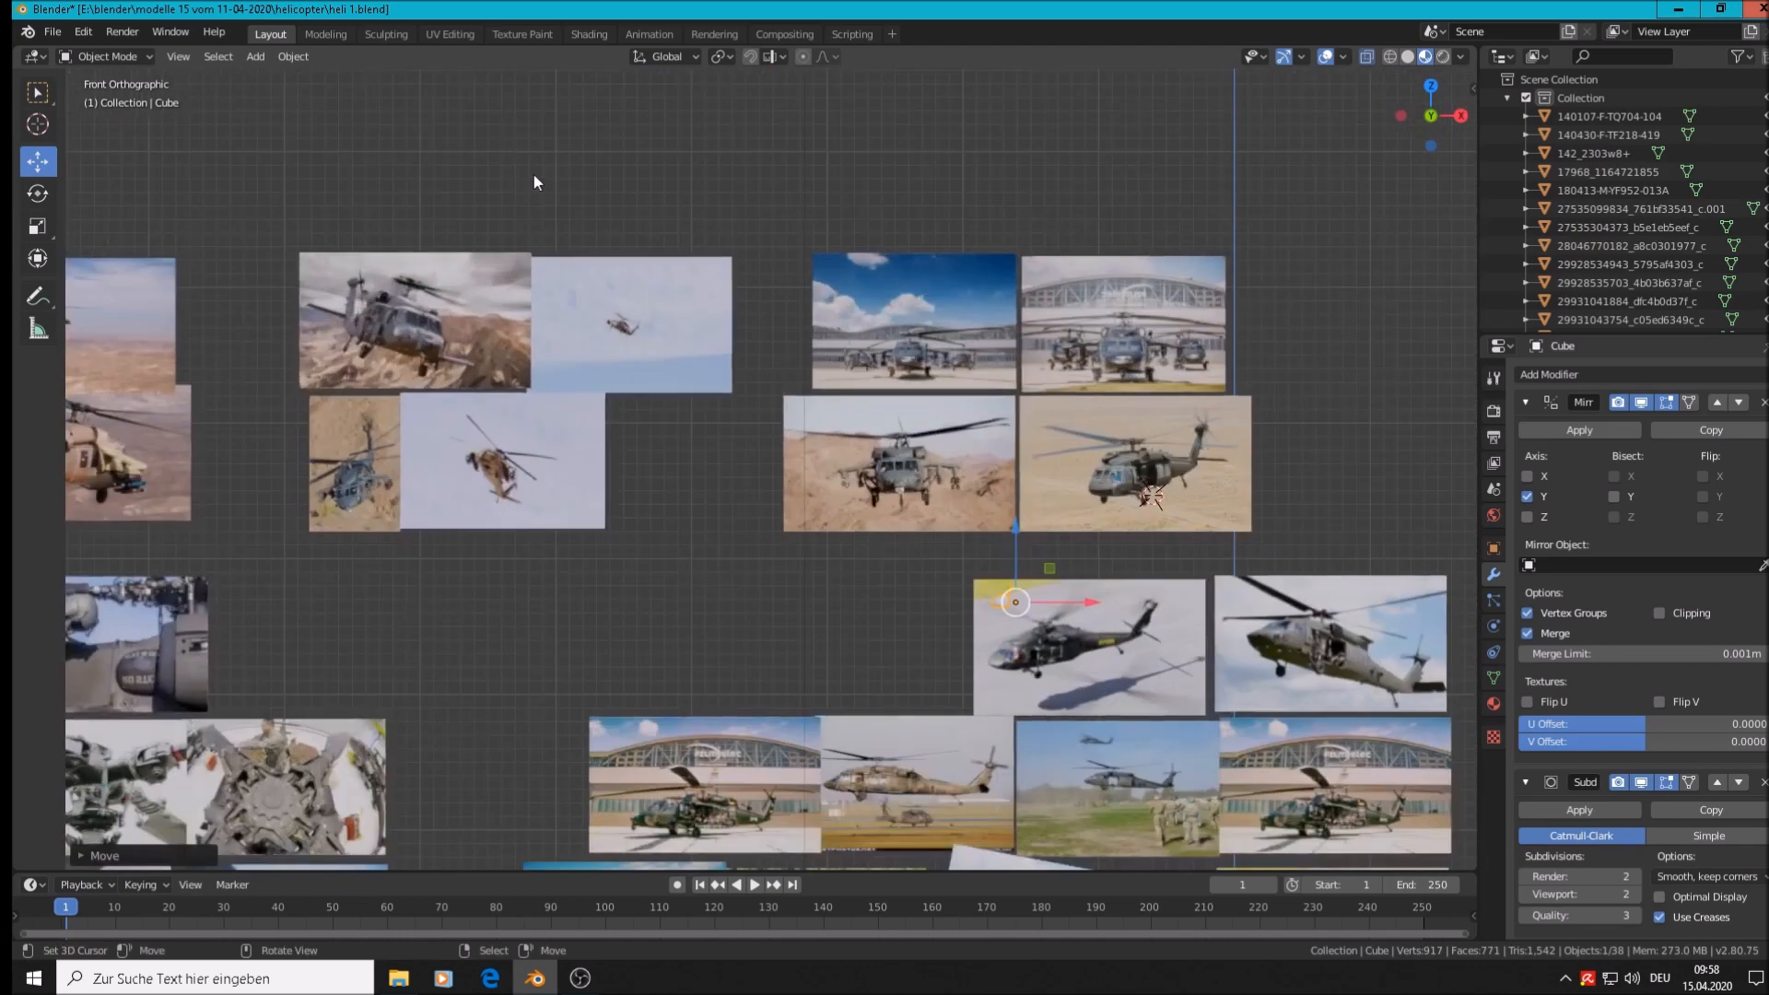
scroll(1054, 575, down, 2)
shift+middle_drag(1035, 474, 1031, 292)
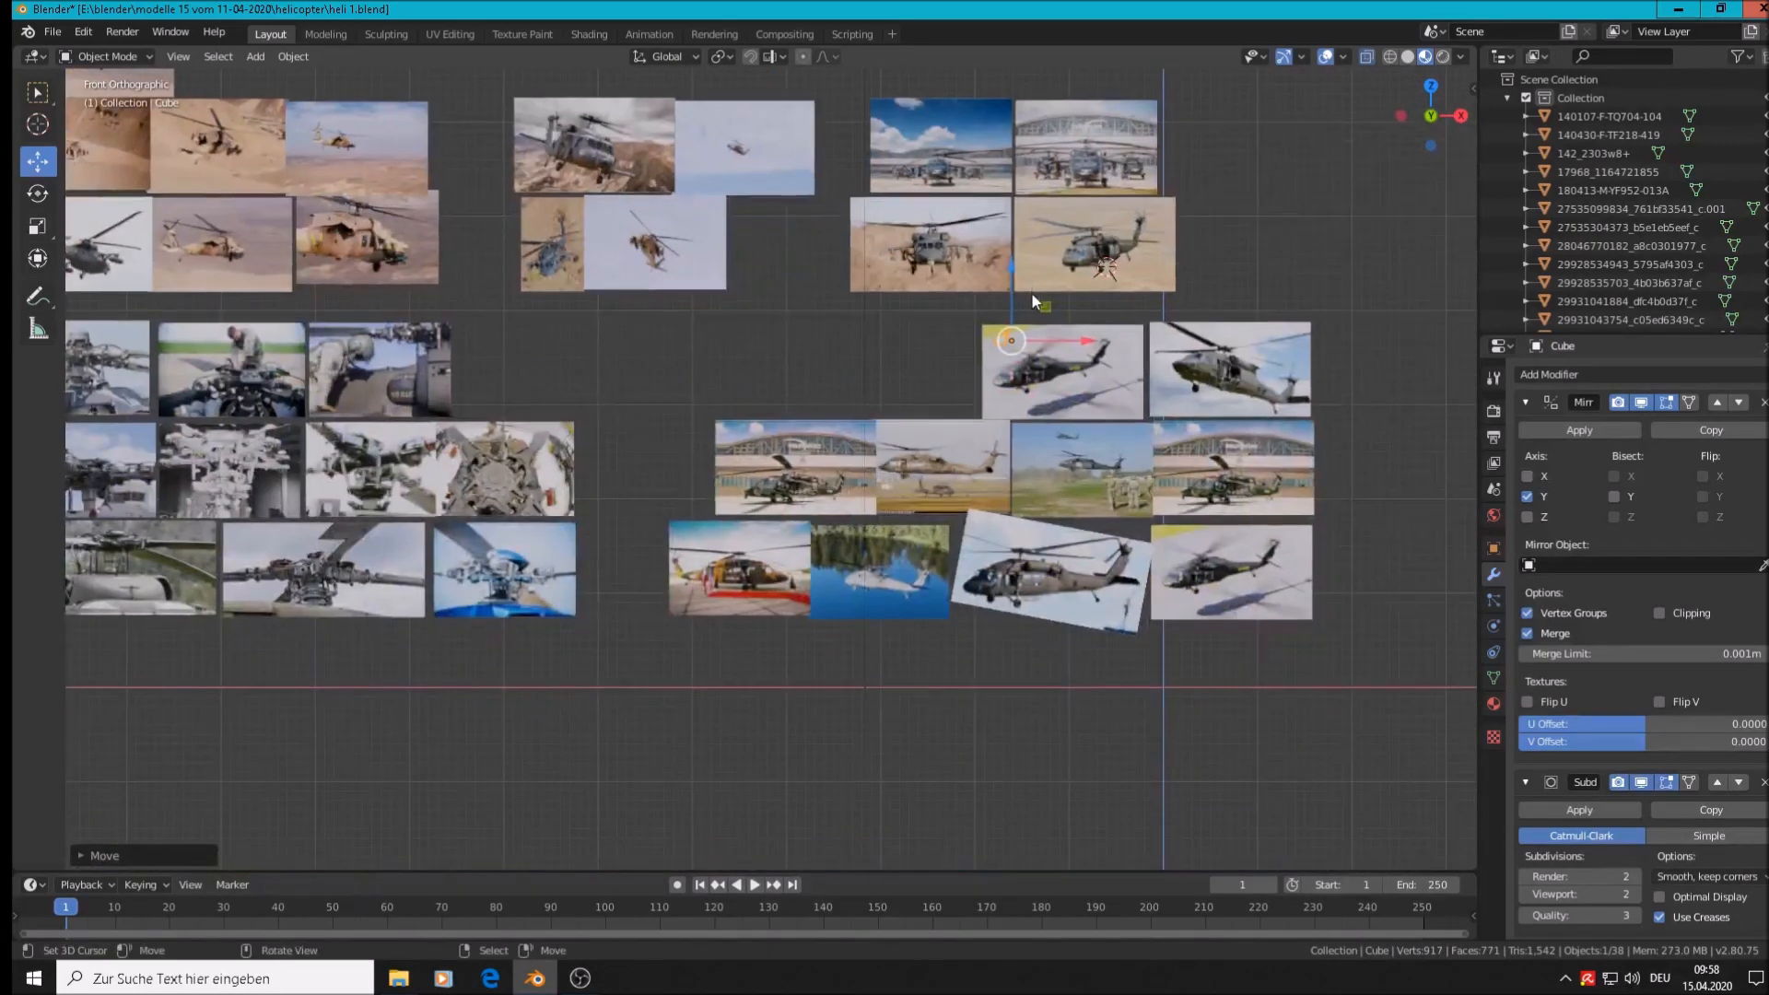
scroll(1032, 296, up, 6)
shift+middle_drag(1019, 372, 1192, 172)
drag(1131, 217, 785, 593)
scroll(793, 605, up, 5)
scroll(792, 606, up, 3)
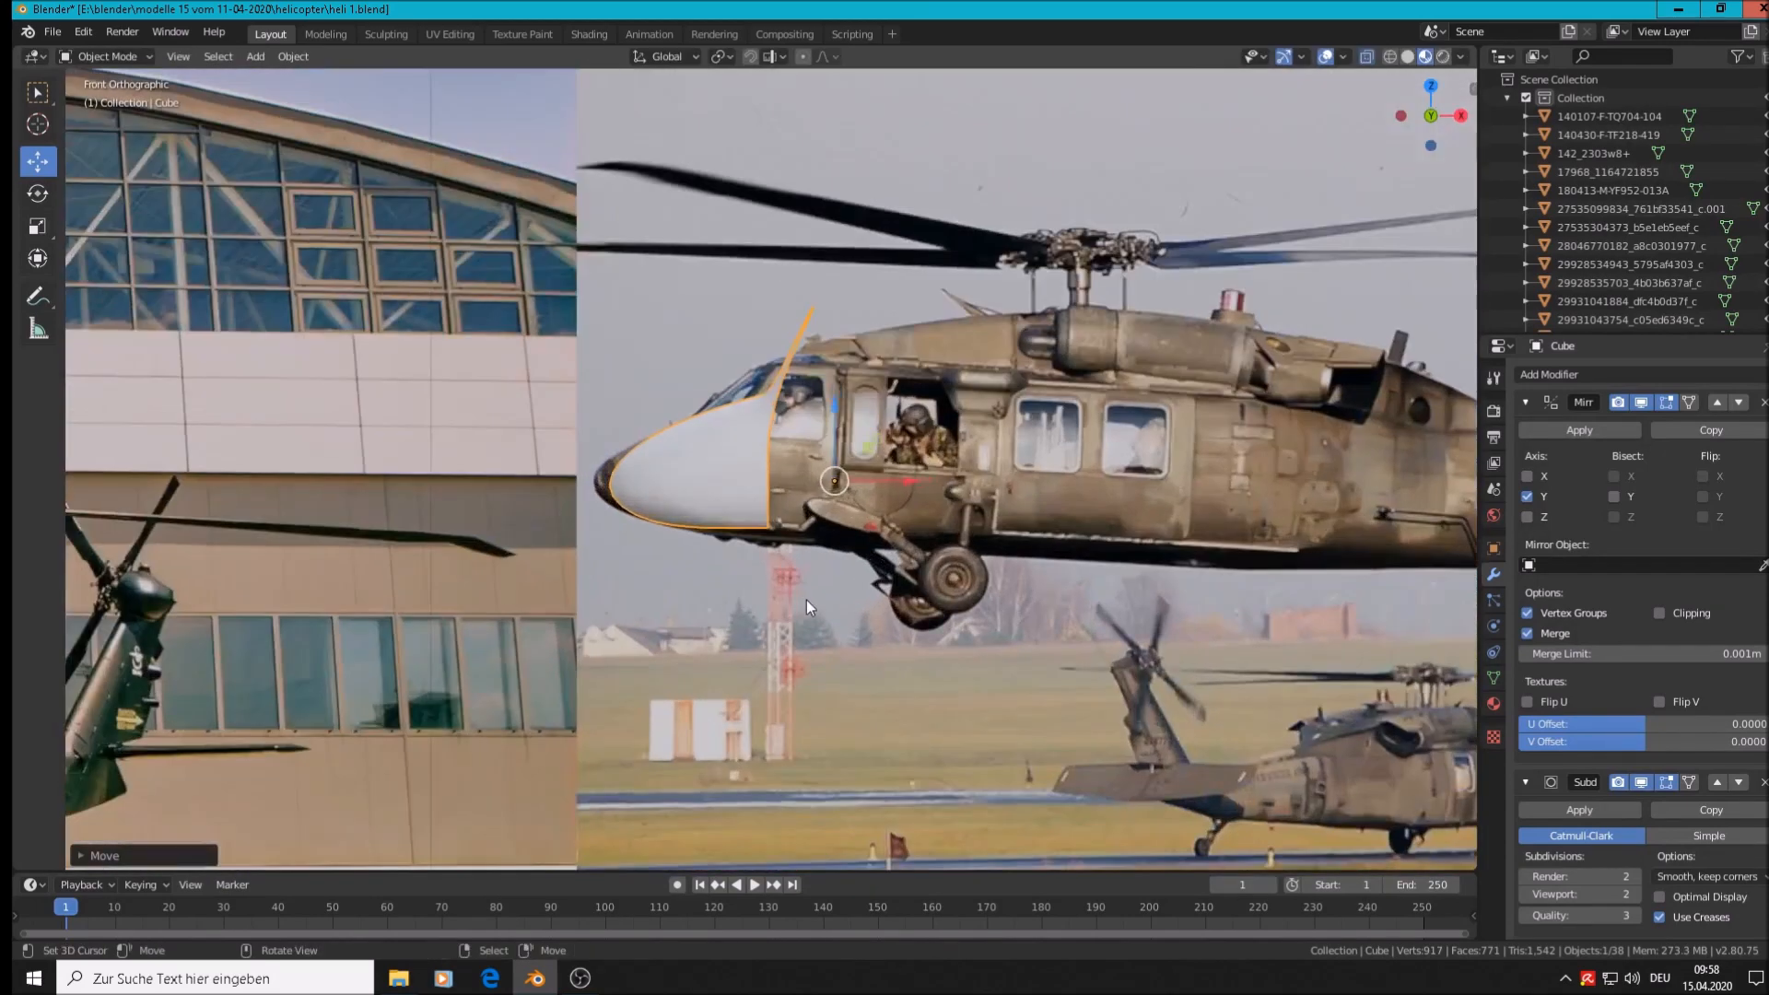
Slide the nose cone along X, scale it, and move it into place over the photo's nose
shift+middle_drag(805, 600, 1194, 607)
scroll(1163, 588, up, 2)
drag(1250, 433, 1240, 521)
scroll(1163, 518, up, 2)
scroll(1163, 518, down, 2)
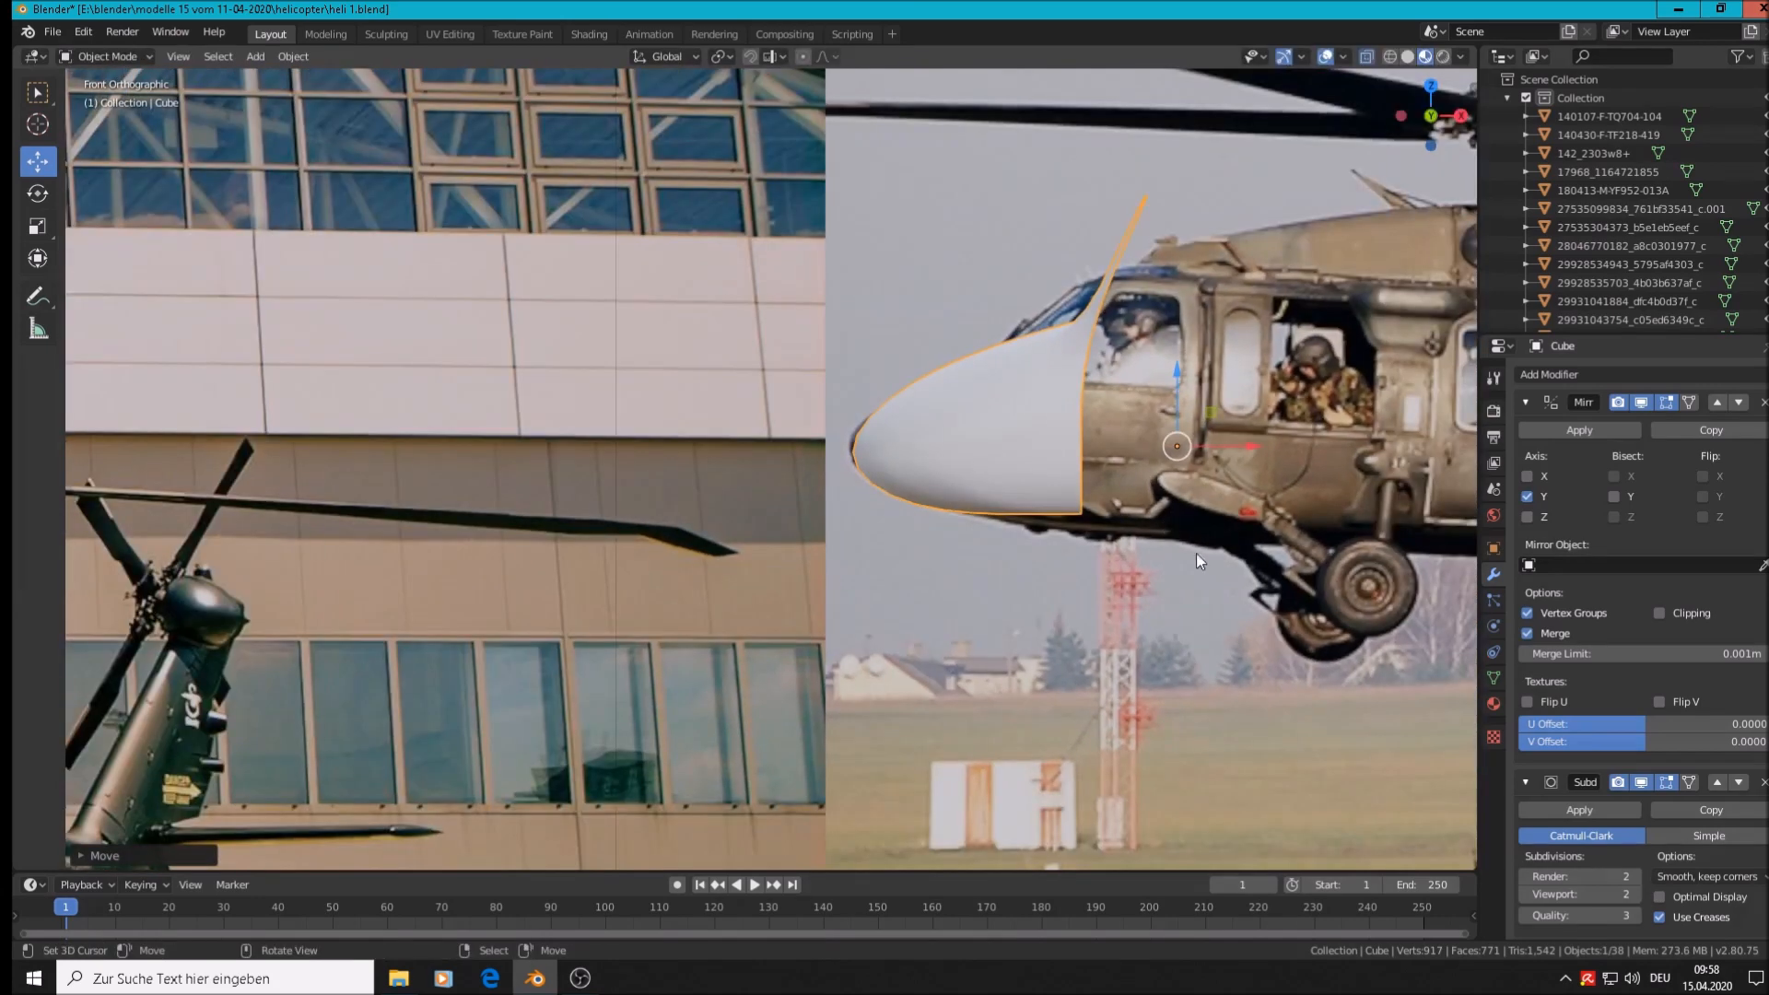
key(s)
click(1165, 514)
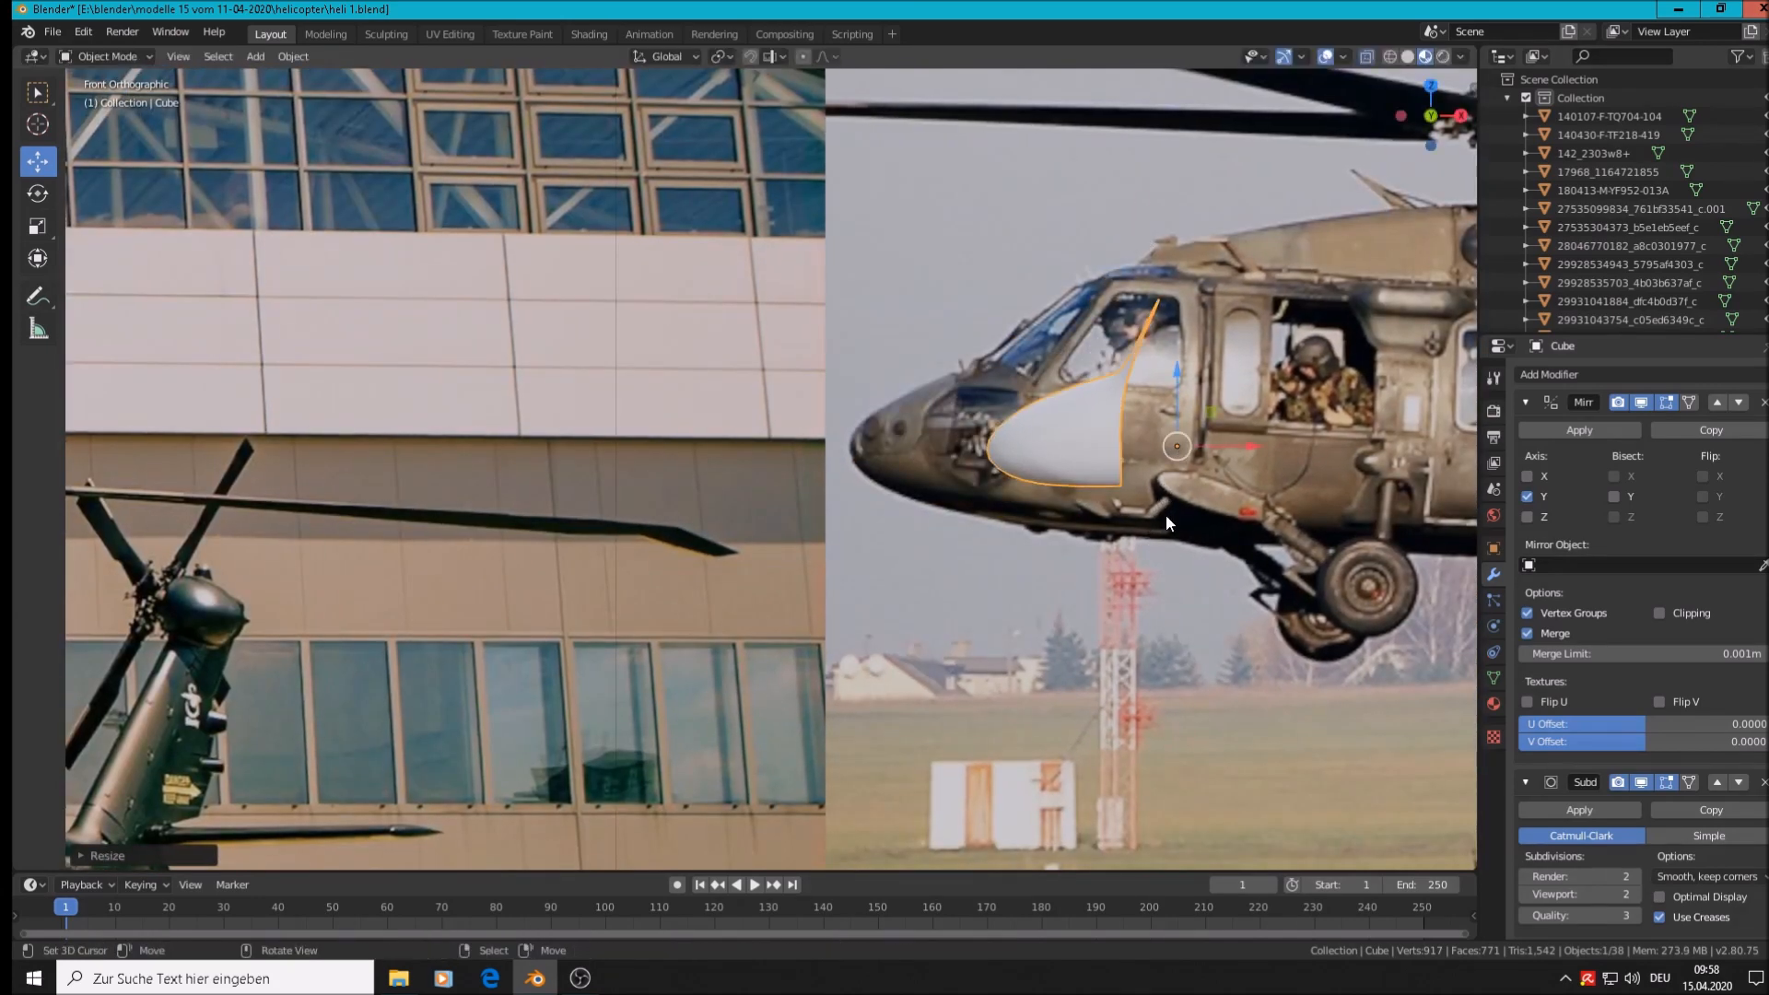
key(g)
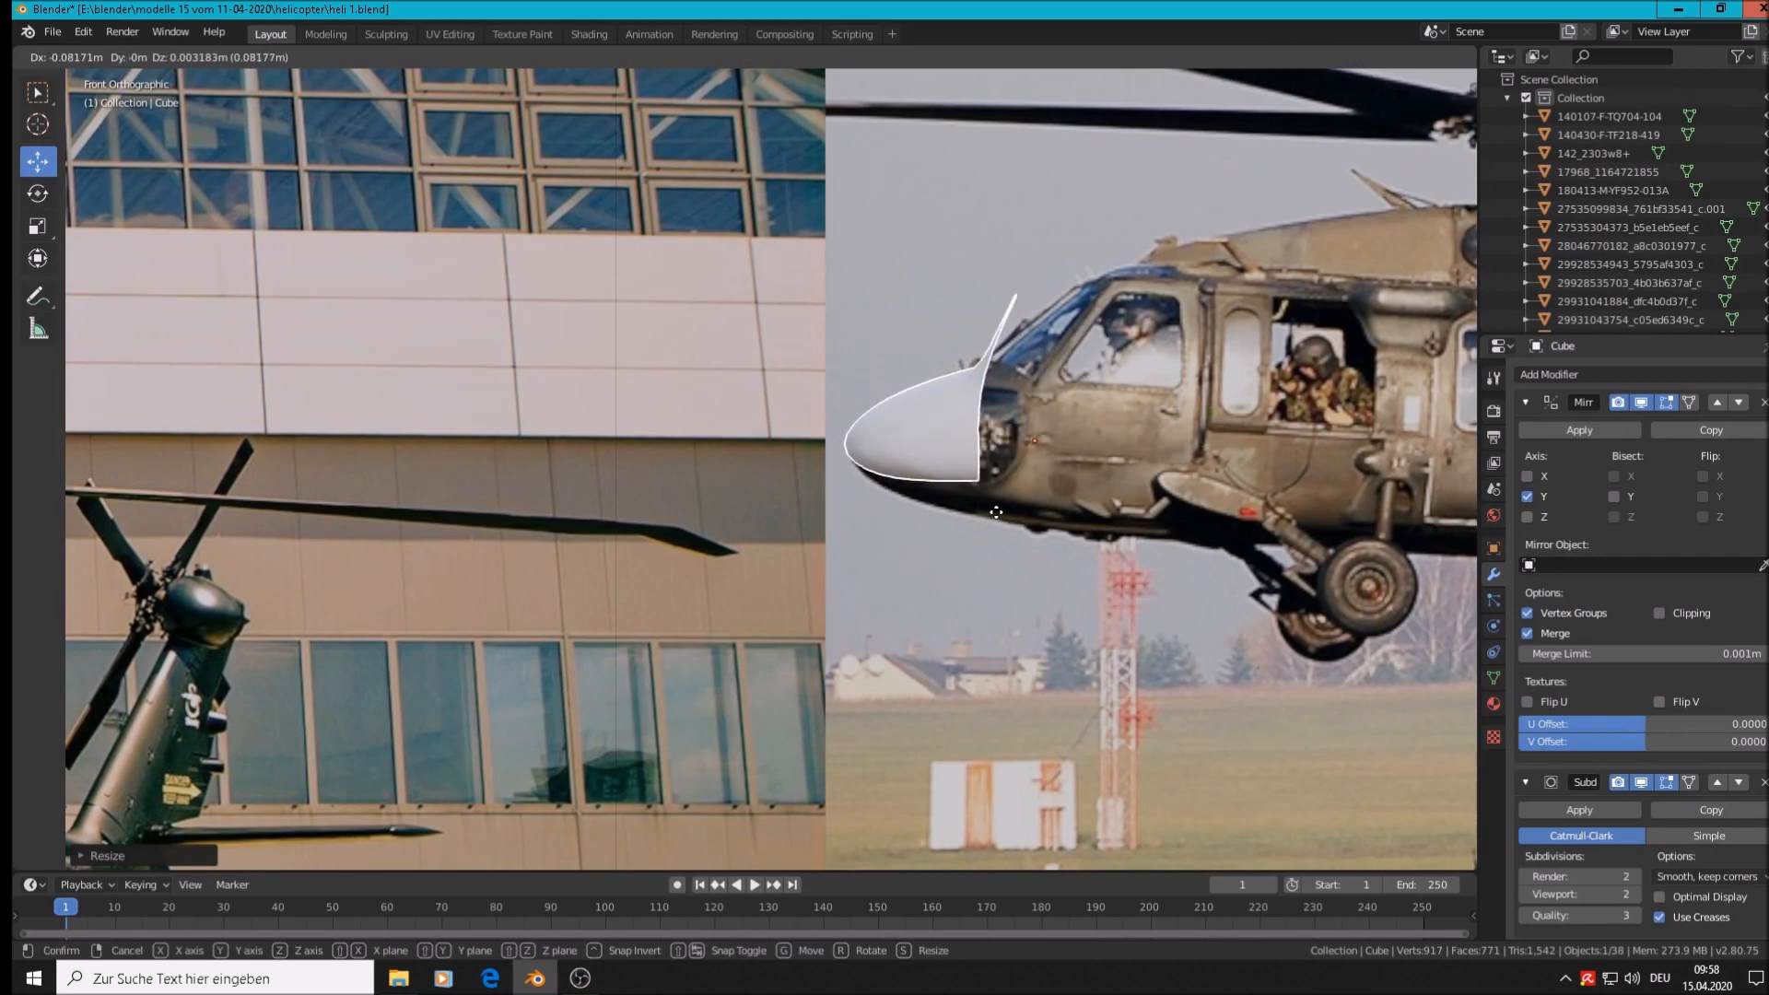
click(997, 515)
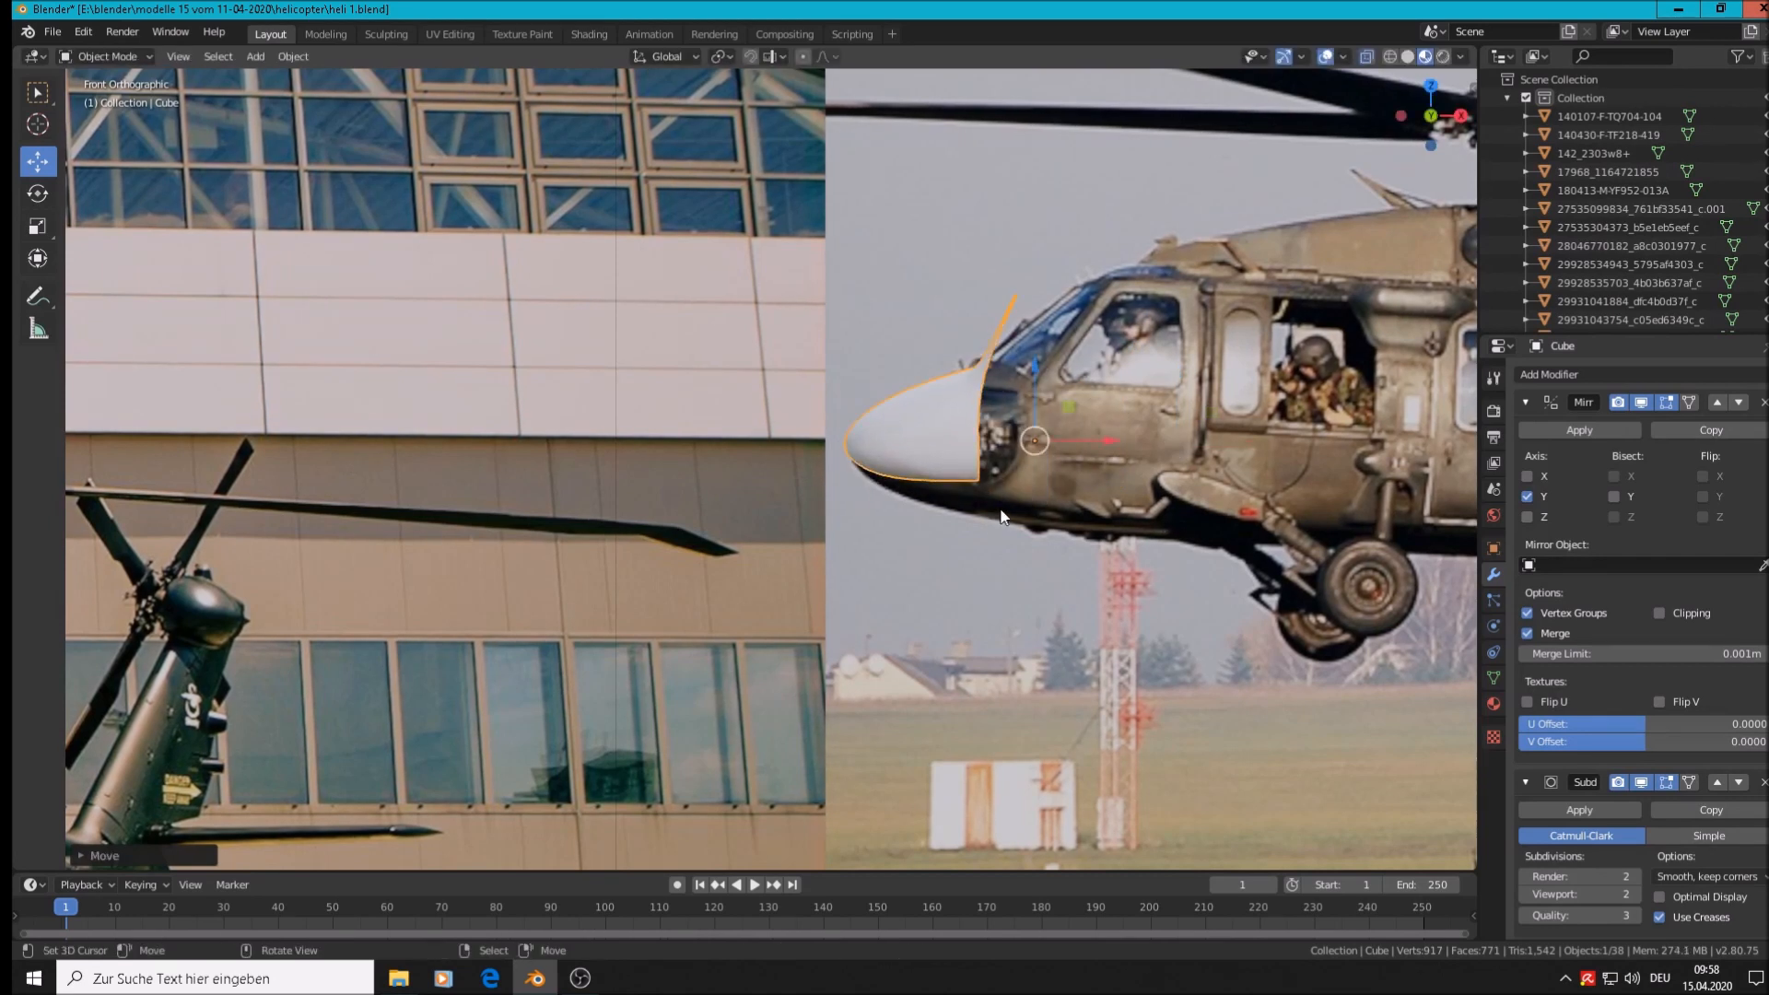
Enlarge the nose cone uniformly, then nudge it along X and up Z to trace the photo
key(s)
key(x)
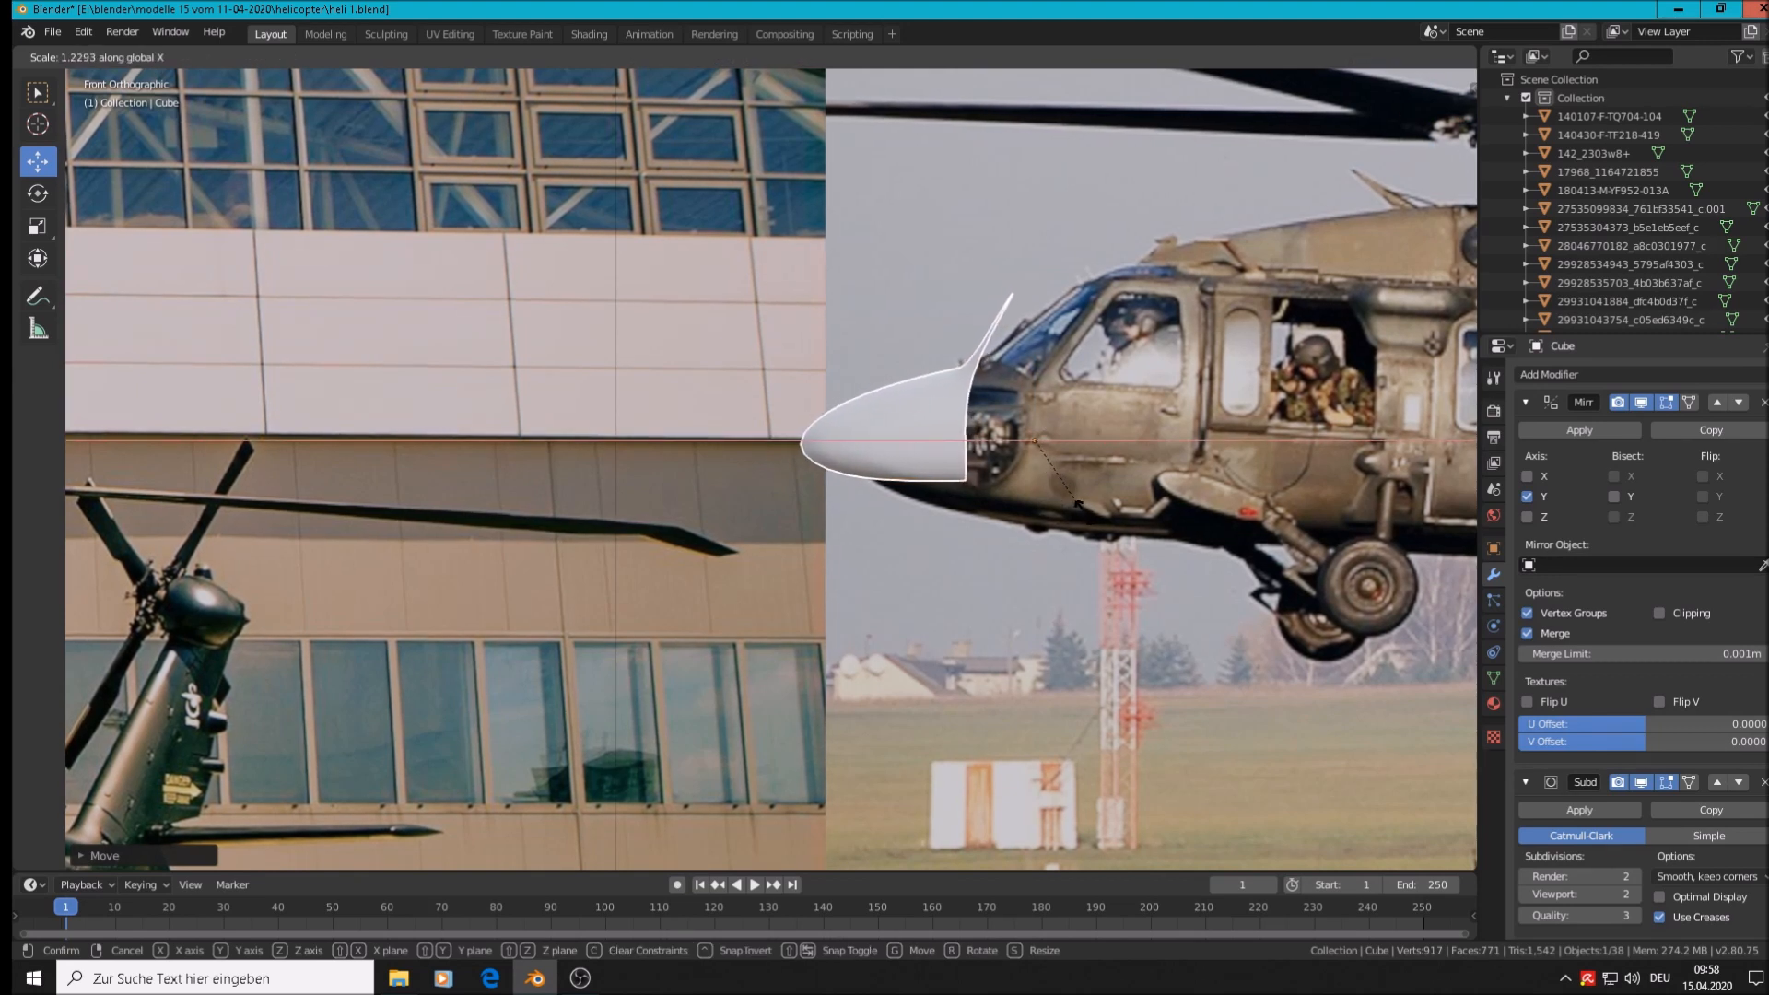
right_click(1088, 509)
key(s)
click(1076, 496)
key(g)
key(x)
click(1120, 470)
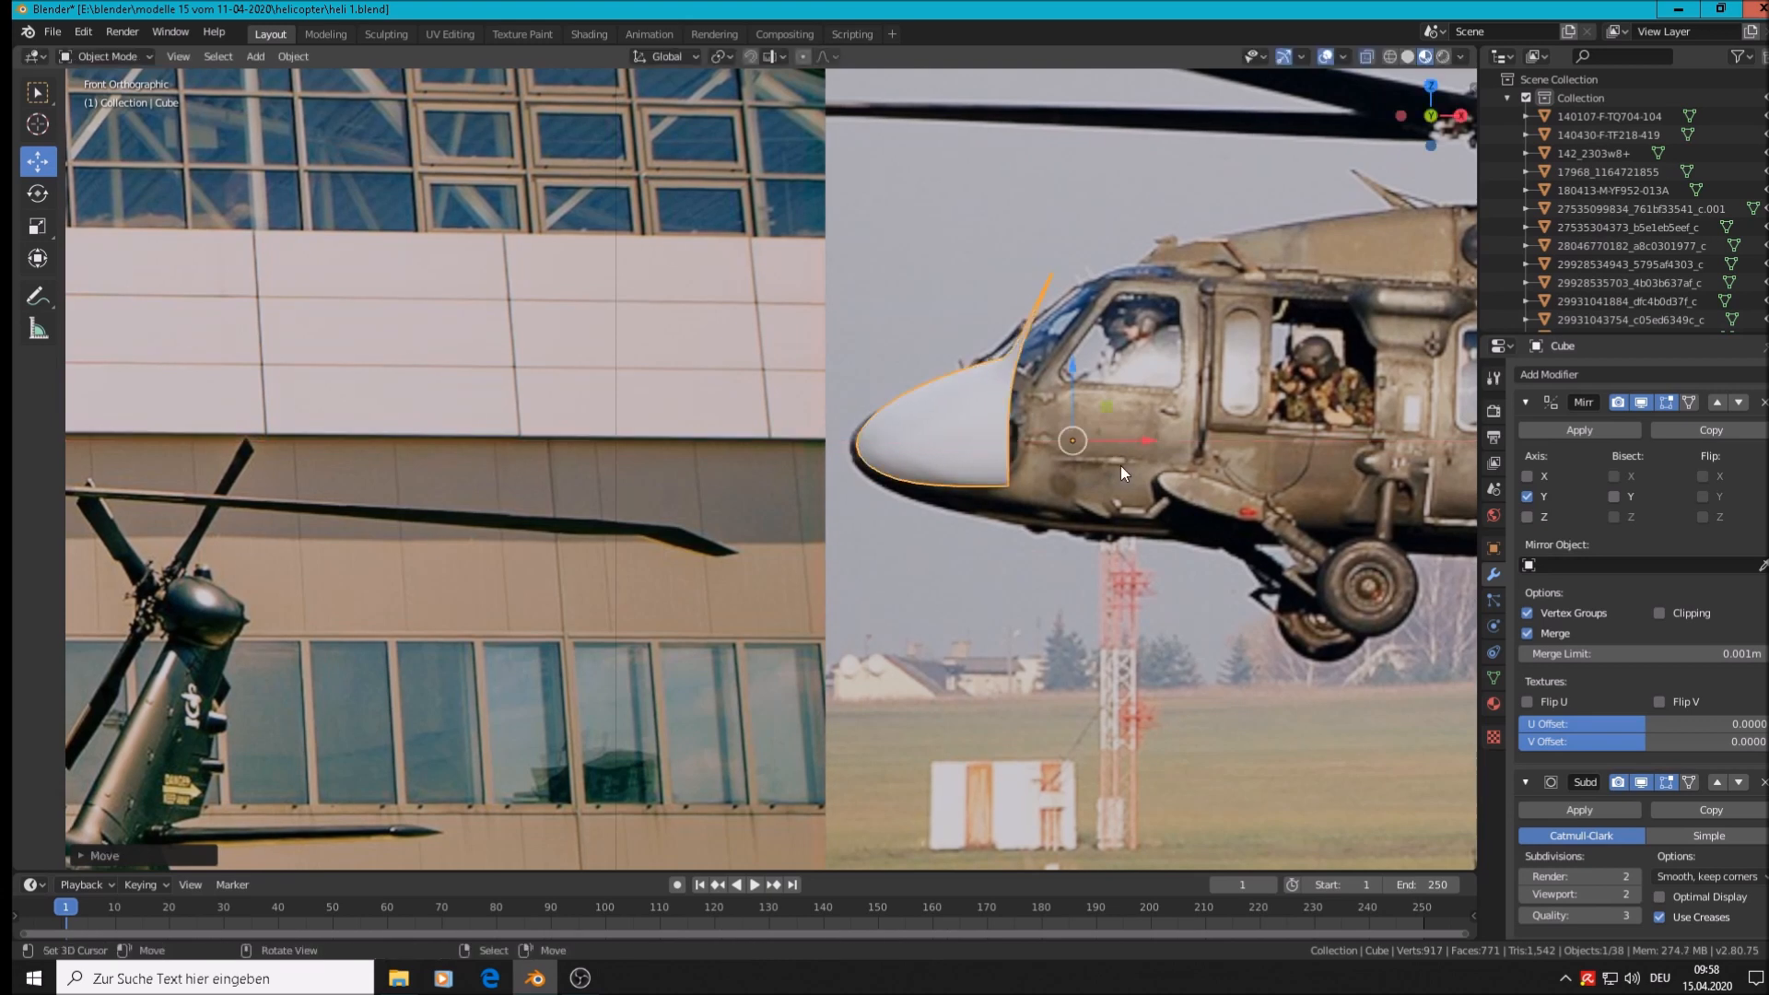
key(g)
key(z)
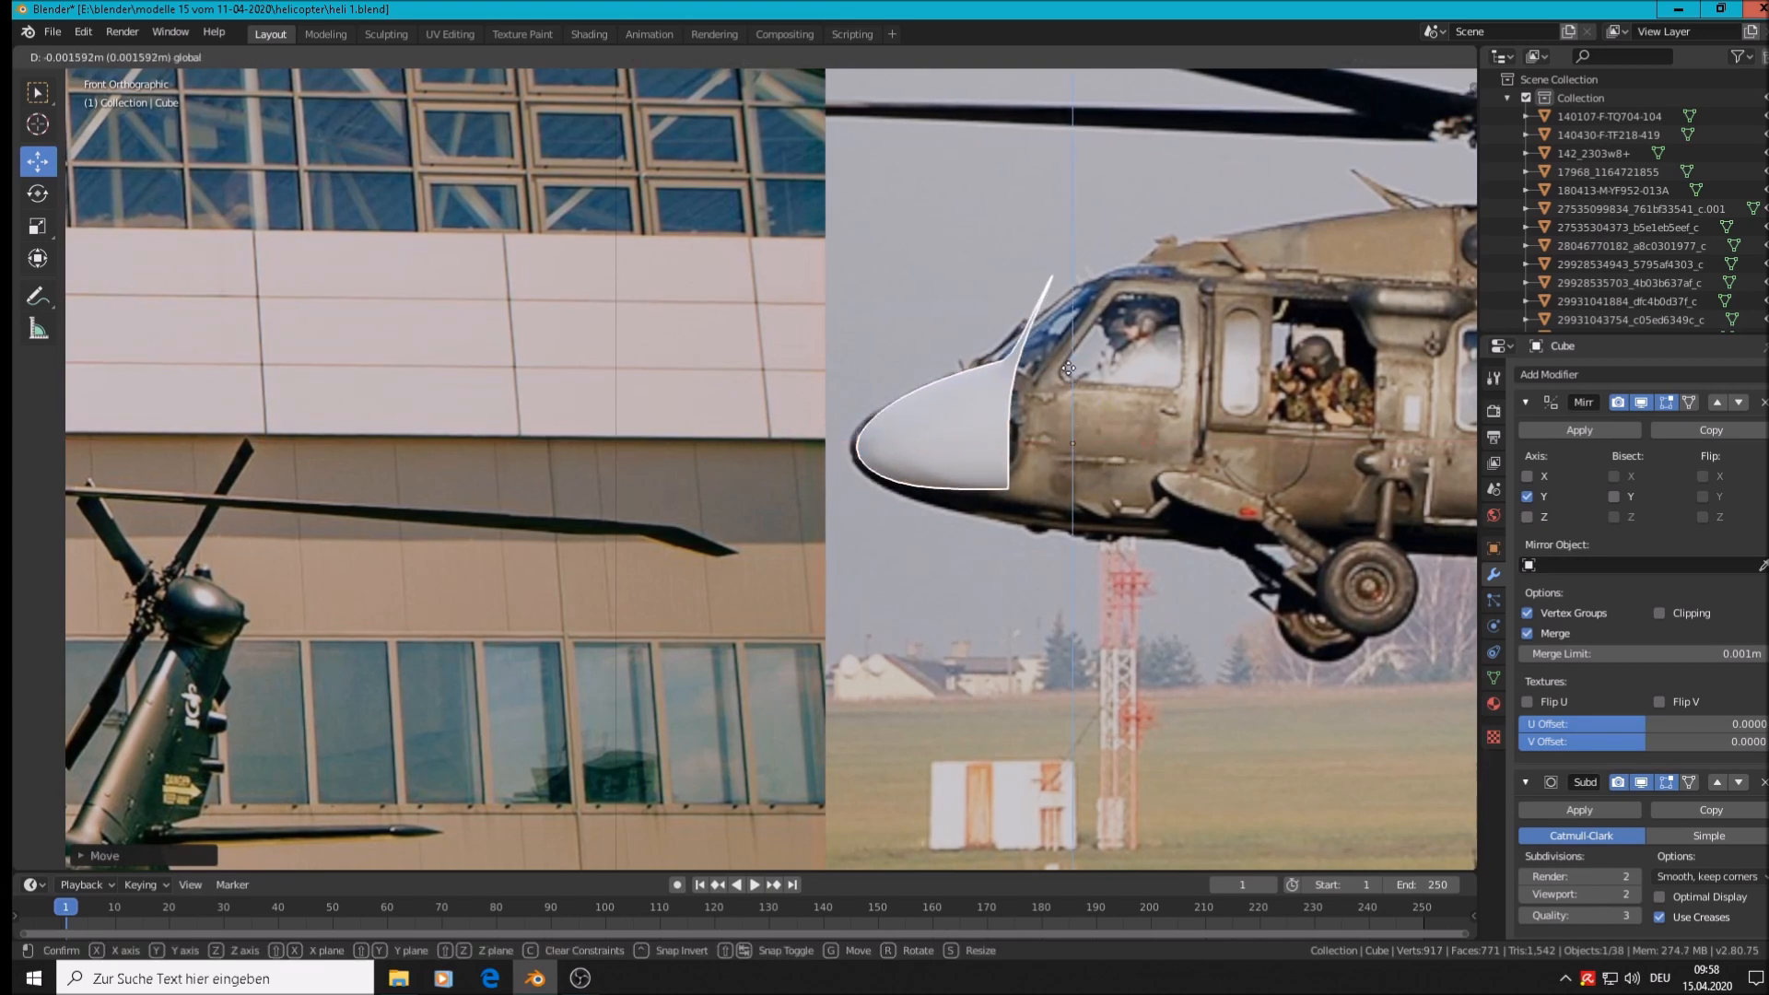
click(1068, 374)
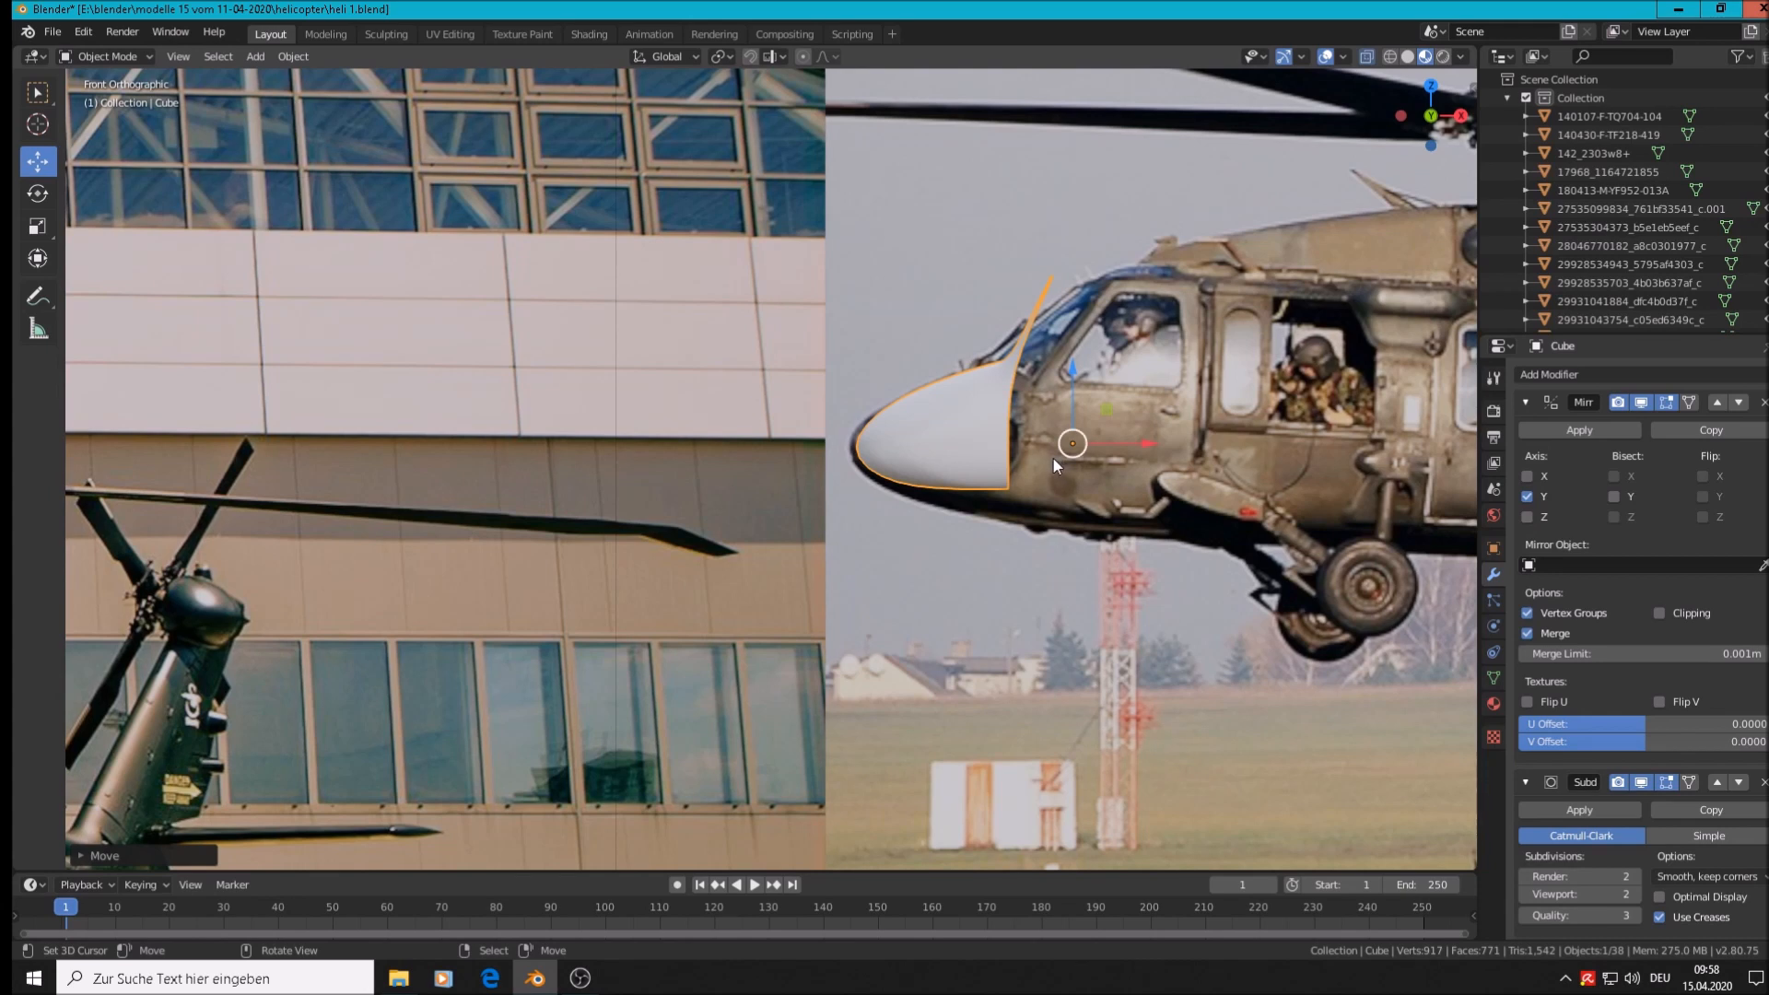
key(Tab)
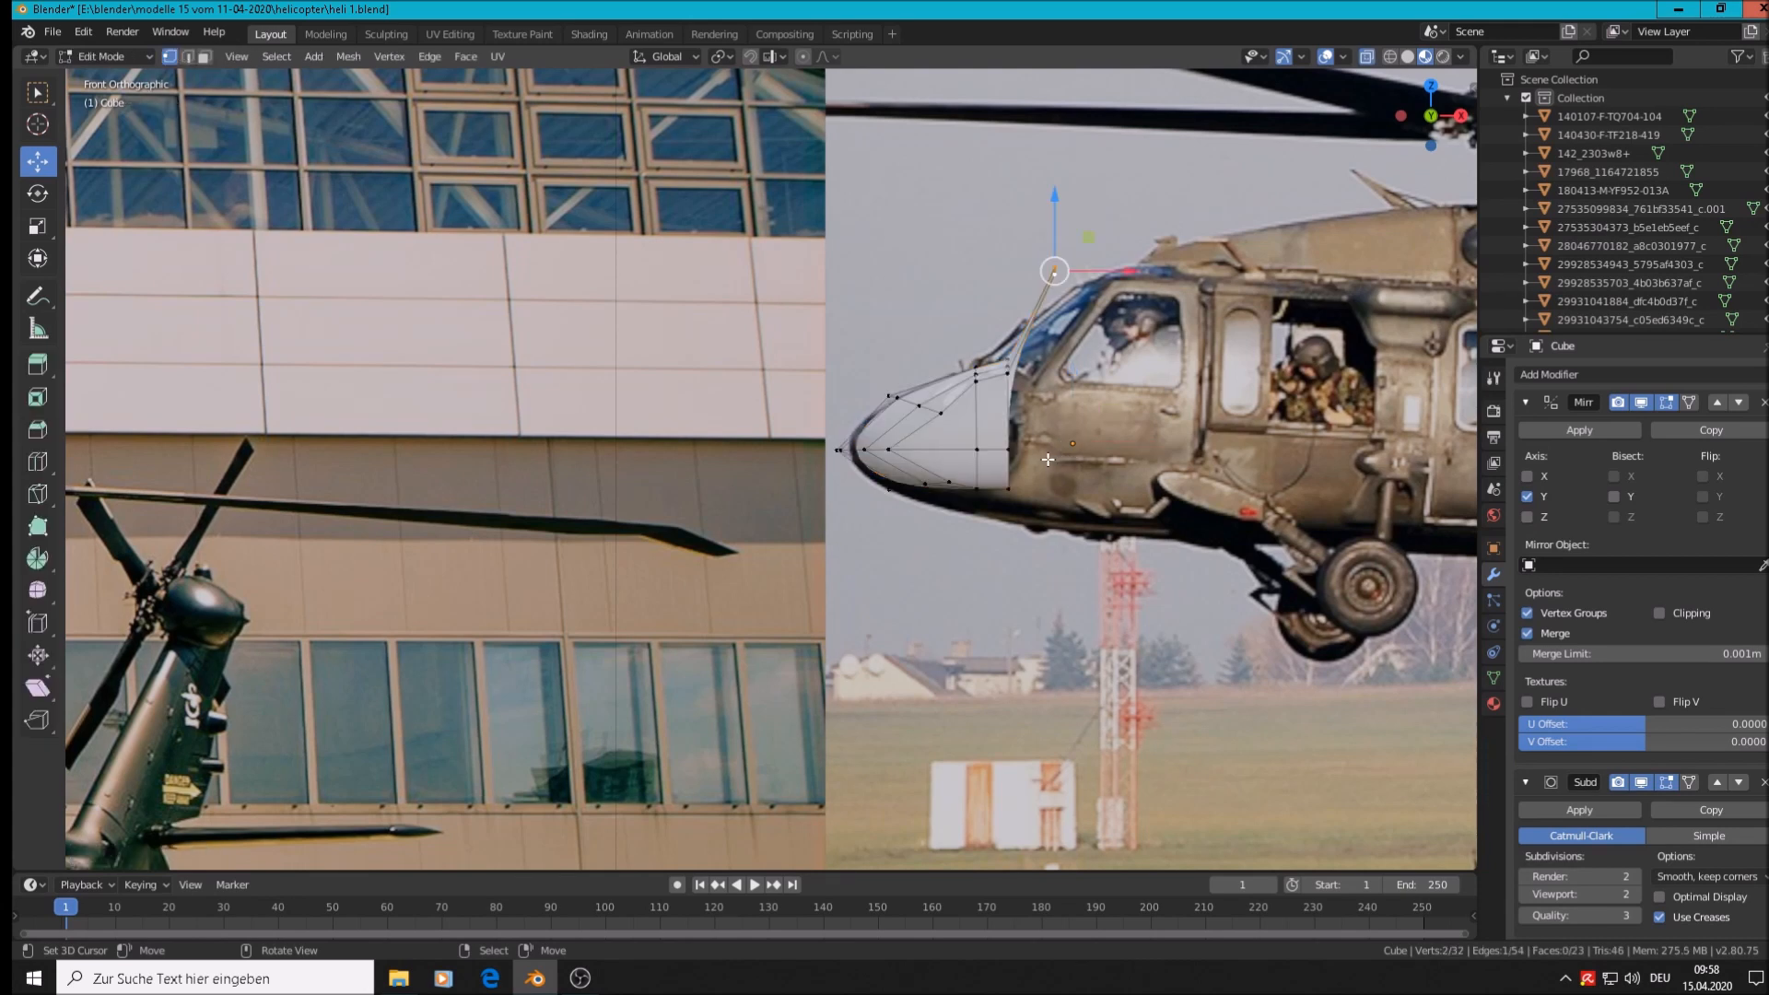
Brush-select the nose's rear-edge vertices and slide them back along X
key(c)
drag(1023, 313, 1014, 502)
right_click(1013, 502)
drag(1076, 399, 1067, 445)
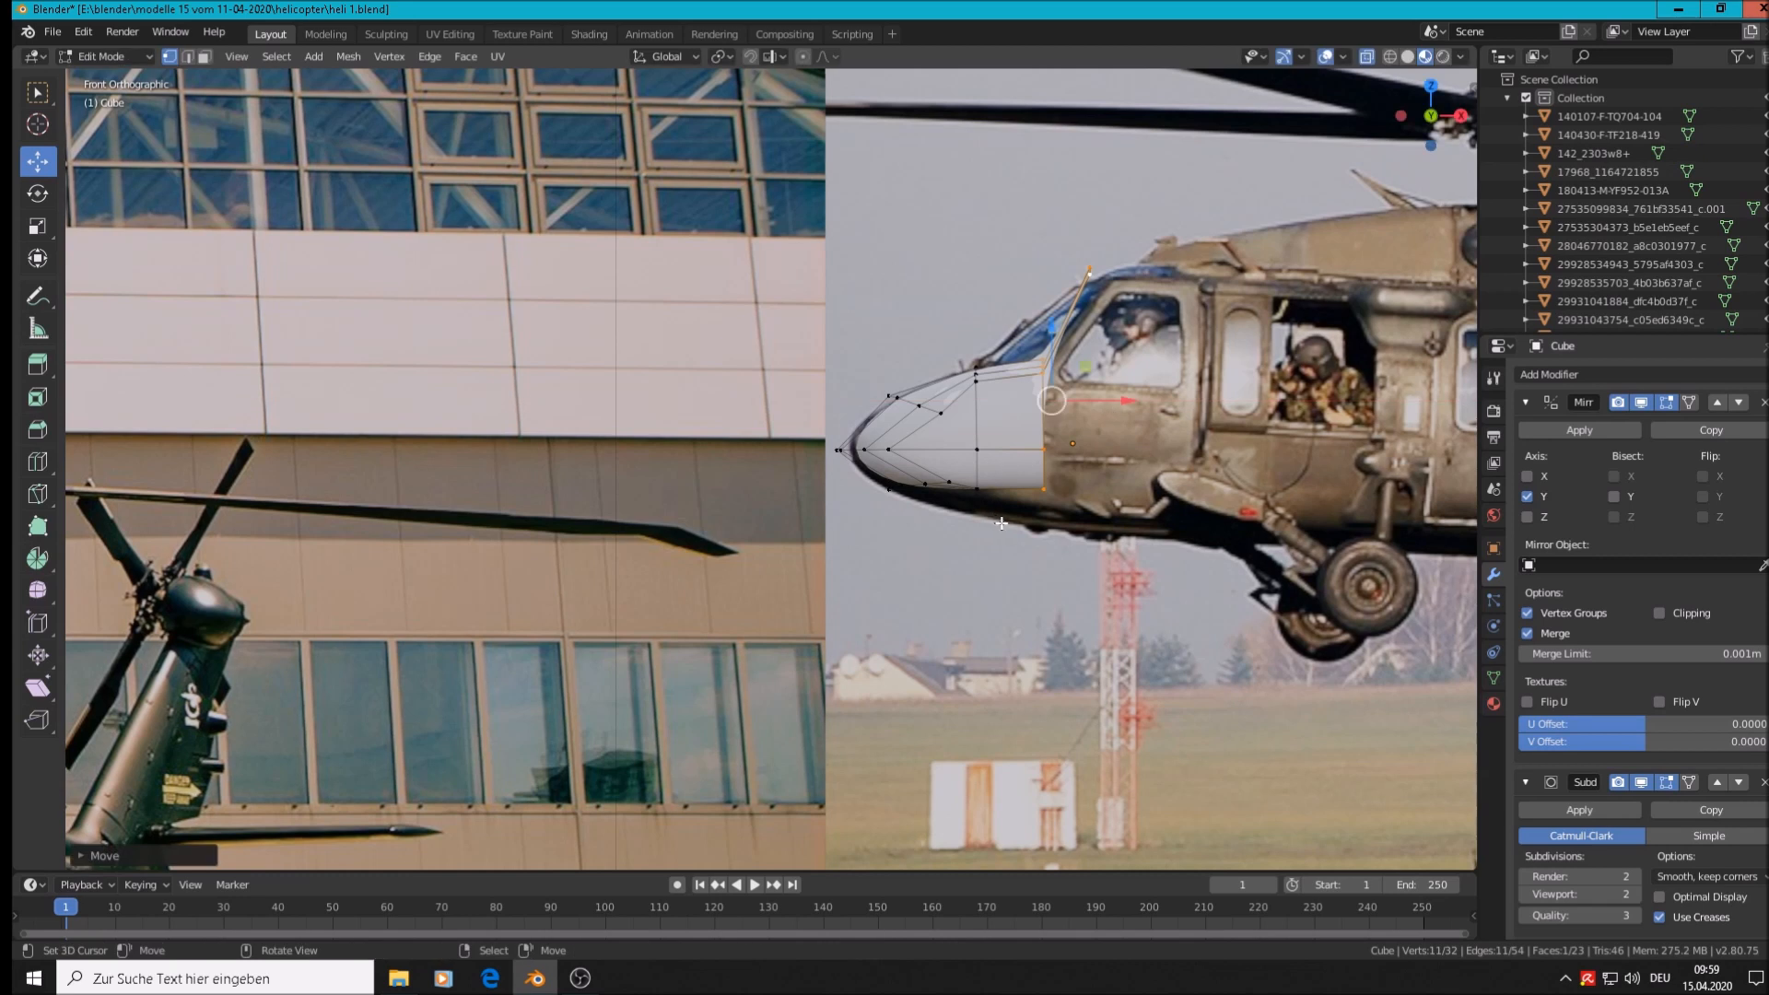
Select the nose's bottom-edge vertices and lower them slightly along Z
key(a)
key(alt+a)
key(c)
drag(1057, 501, 867, 502)
right_click(868, 502)
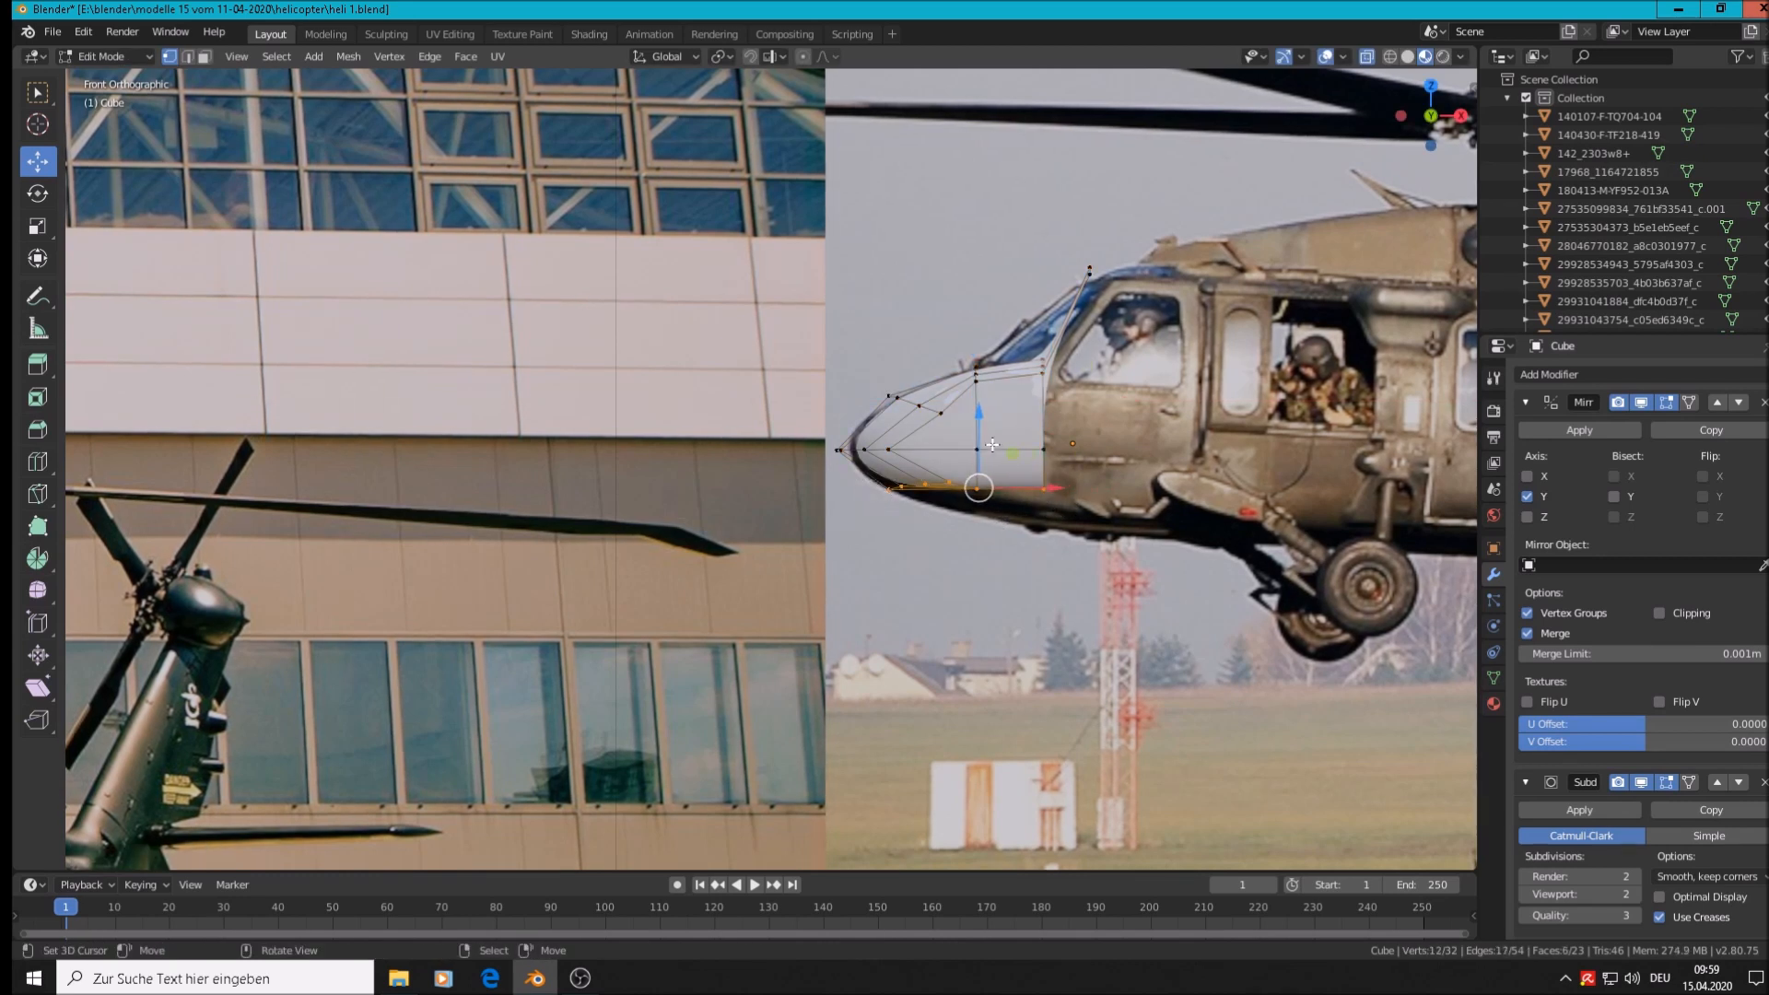
key(g)
key(z)
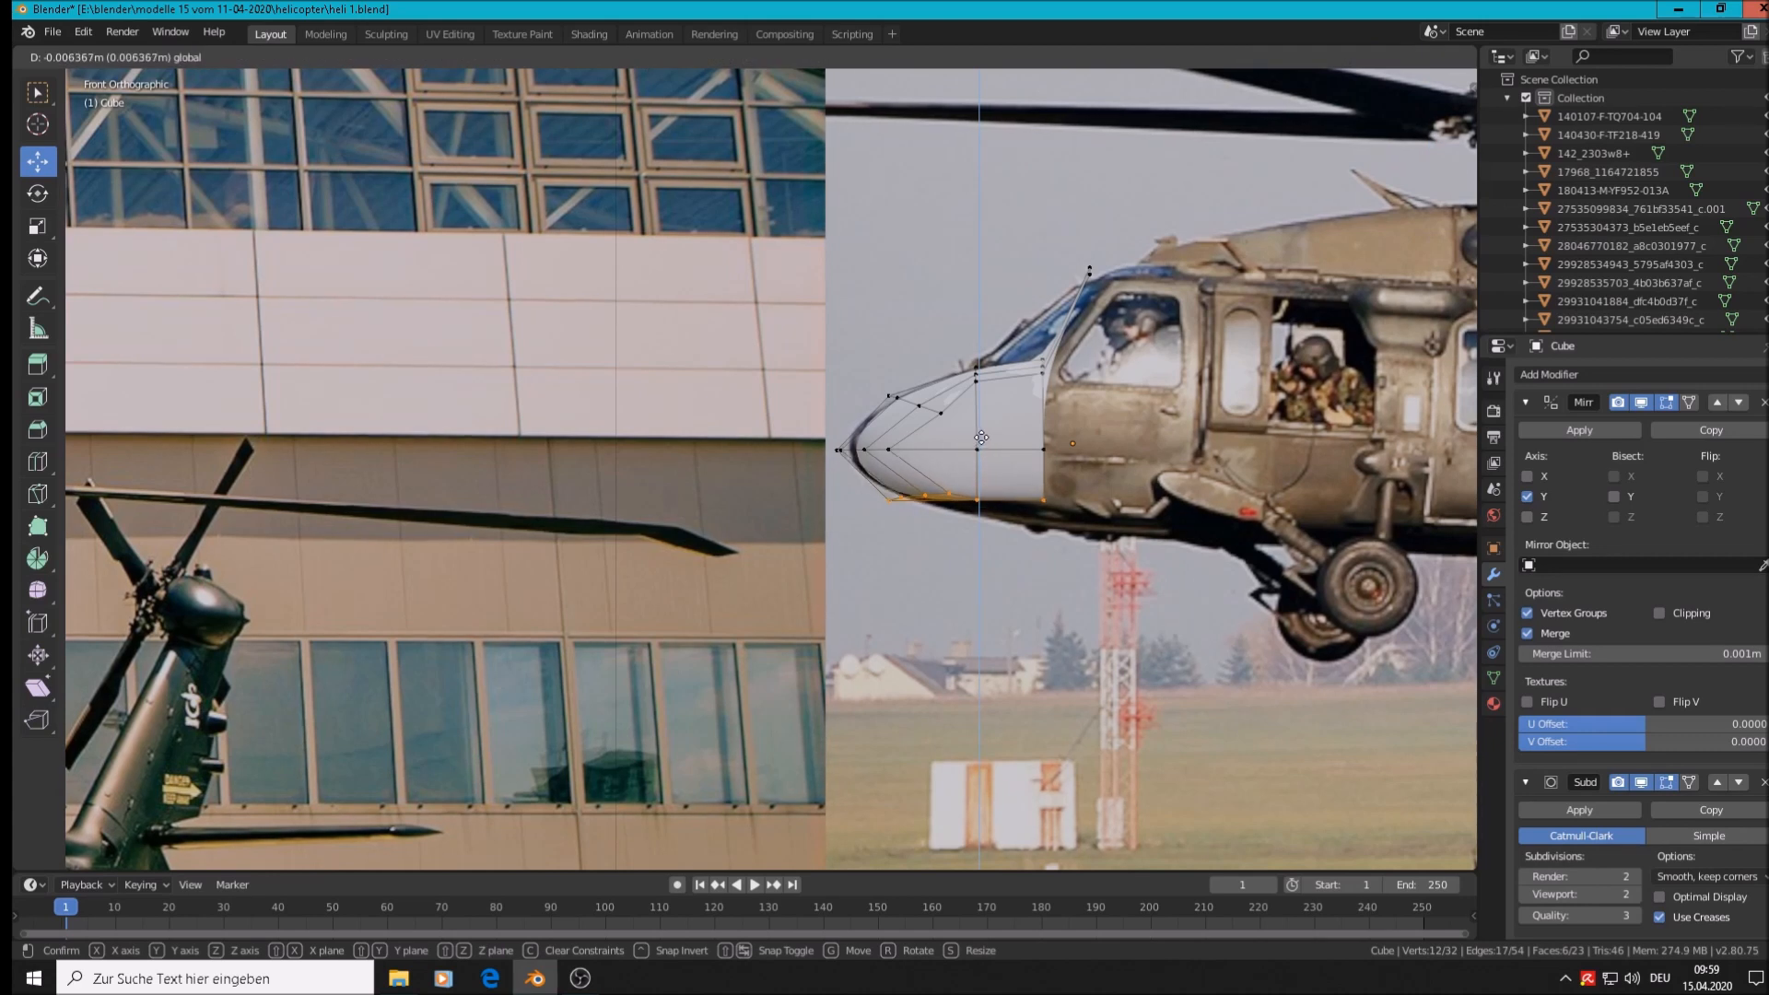
drag(981, 438, 982, 437)
Lower the bottom rear vertices along Z, then select the lowest rear vertex
key(alt+a)
key(c)
mouse_move(1074, 511)
mouse_down()
mouse_move(997, 510)
mouse_move(1015, 504)
mouse_up()
right_click(1016, 504)
key(g)
key(z)
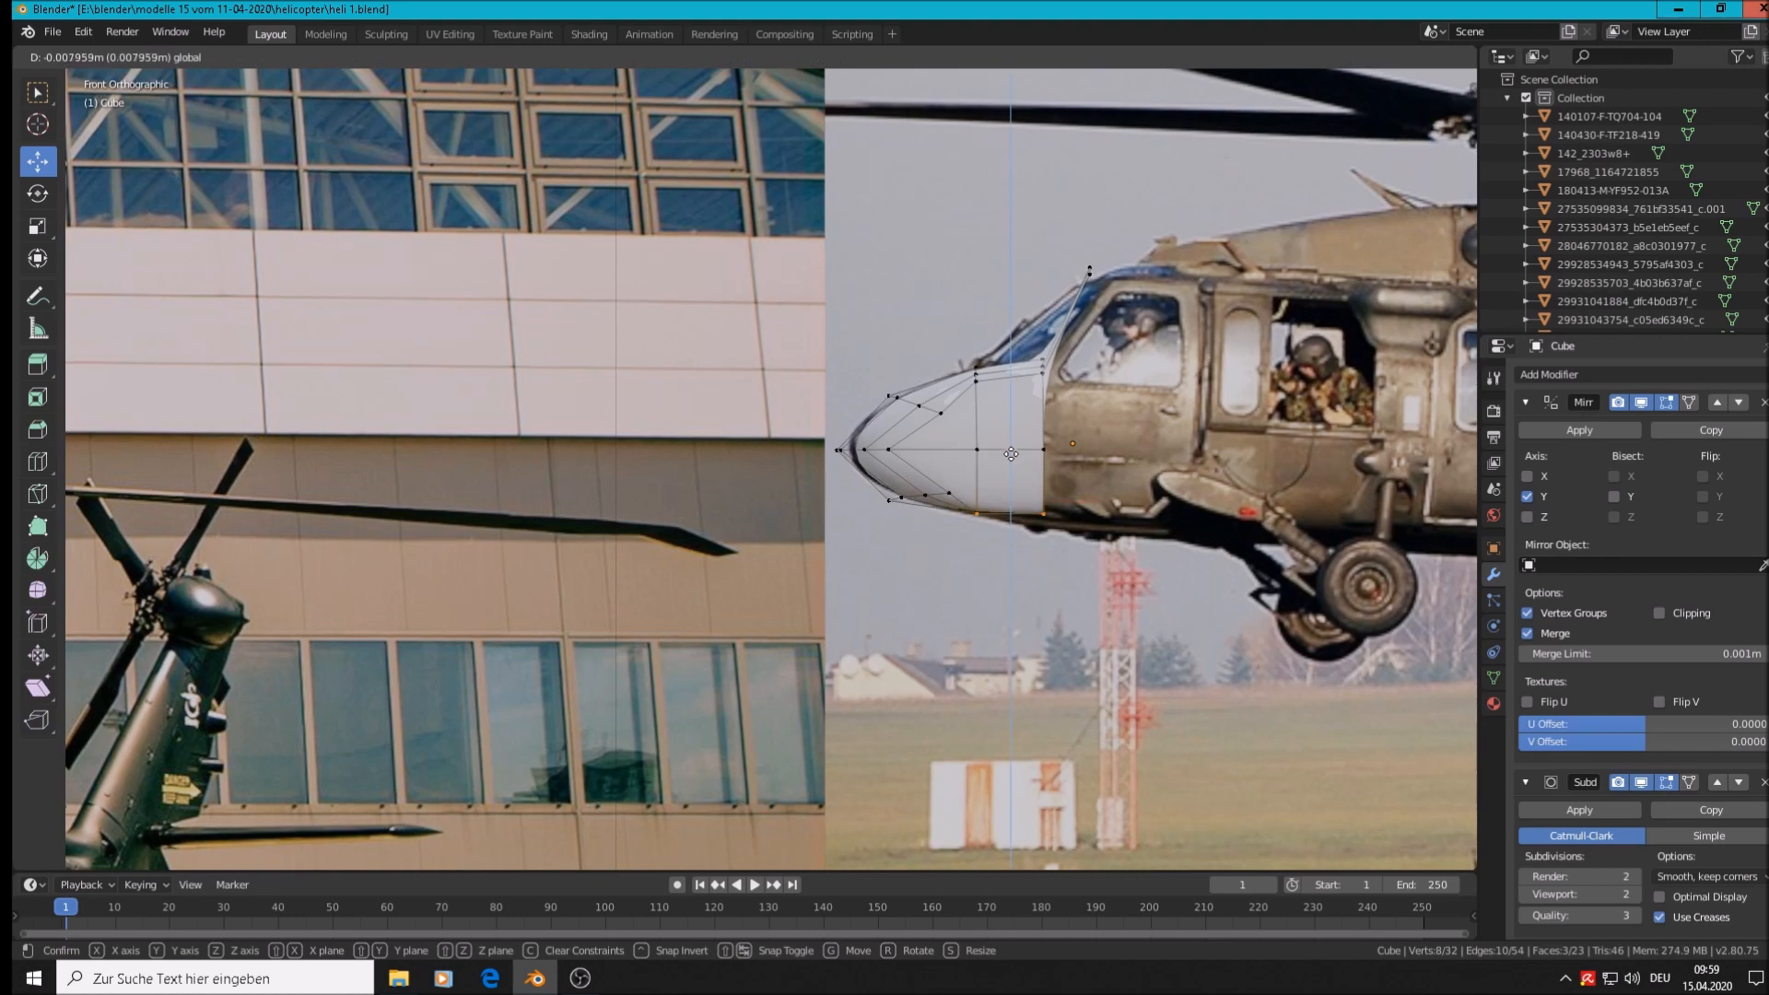
click(1012, 455)
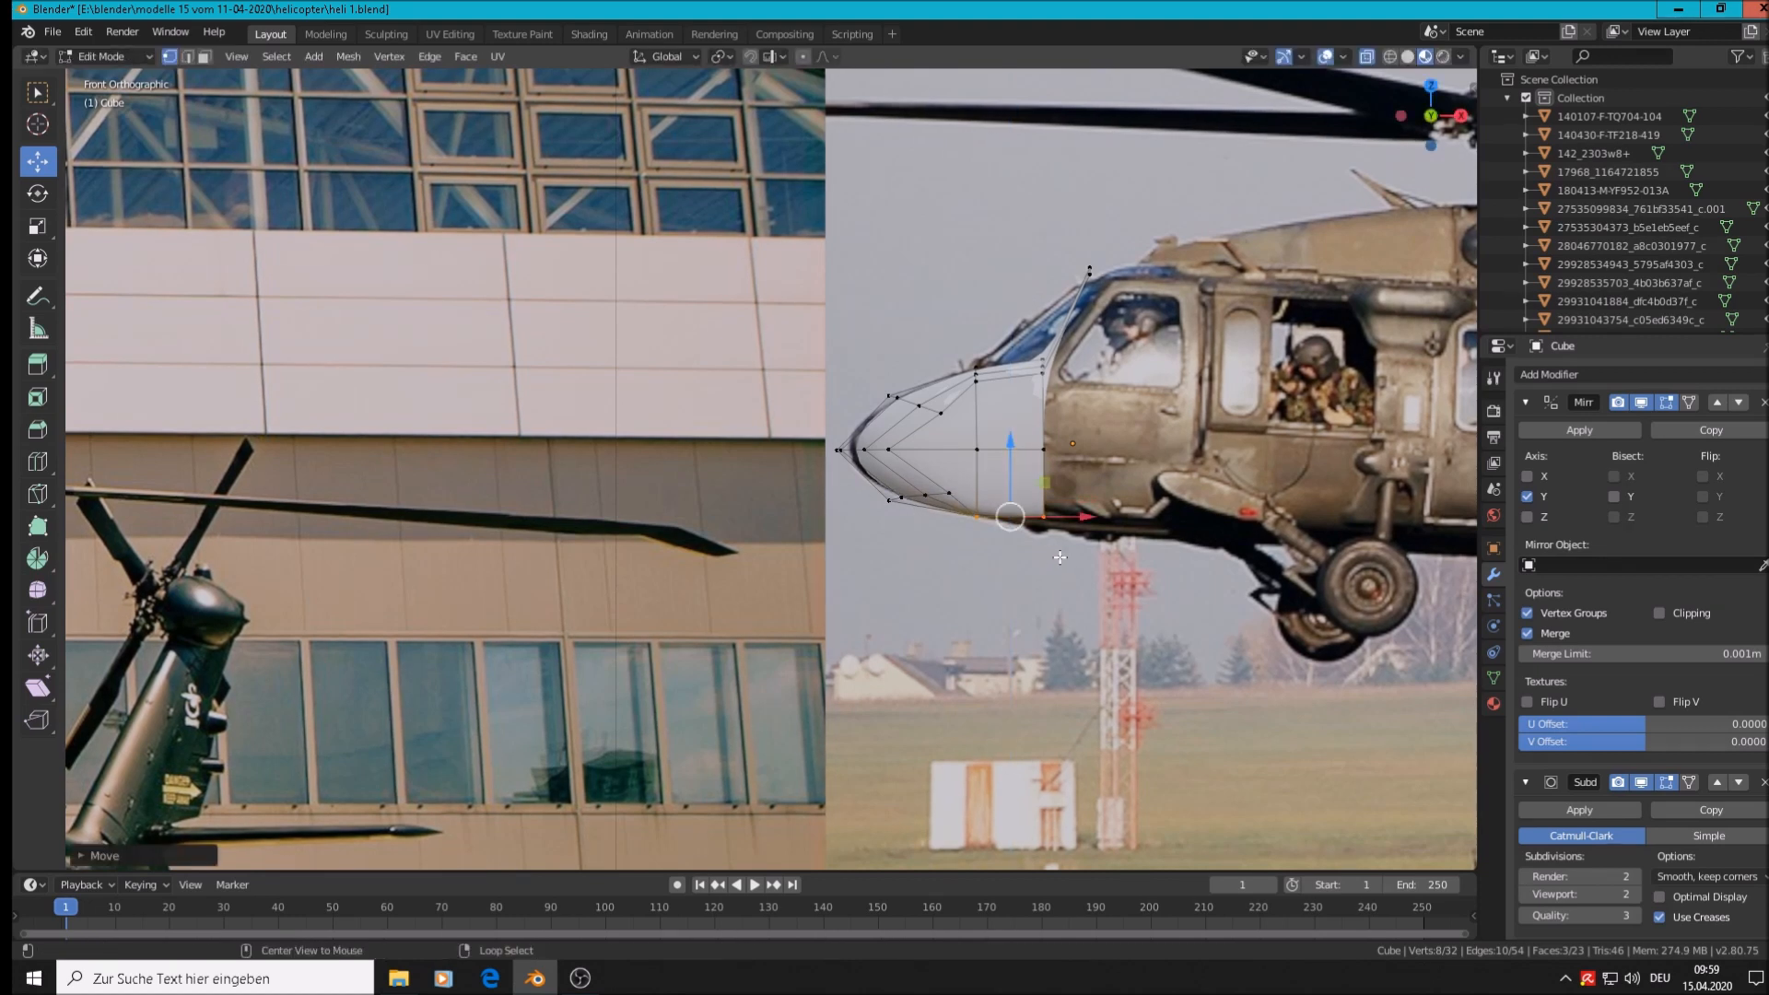
click(1045, 517)
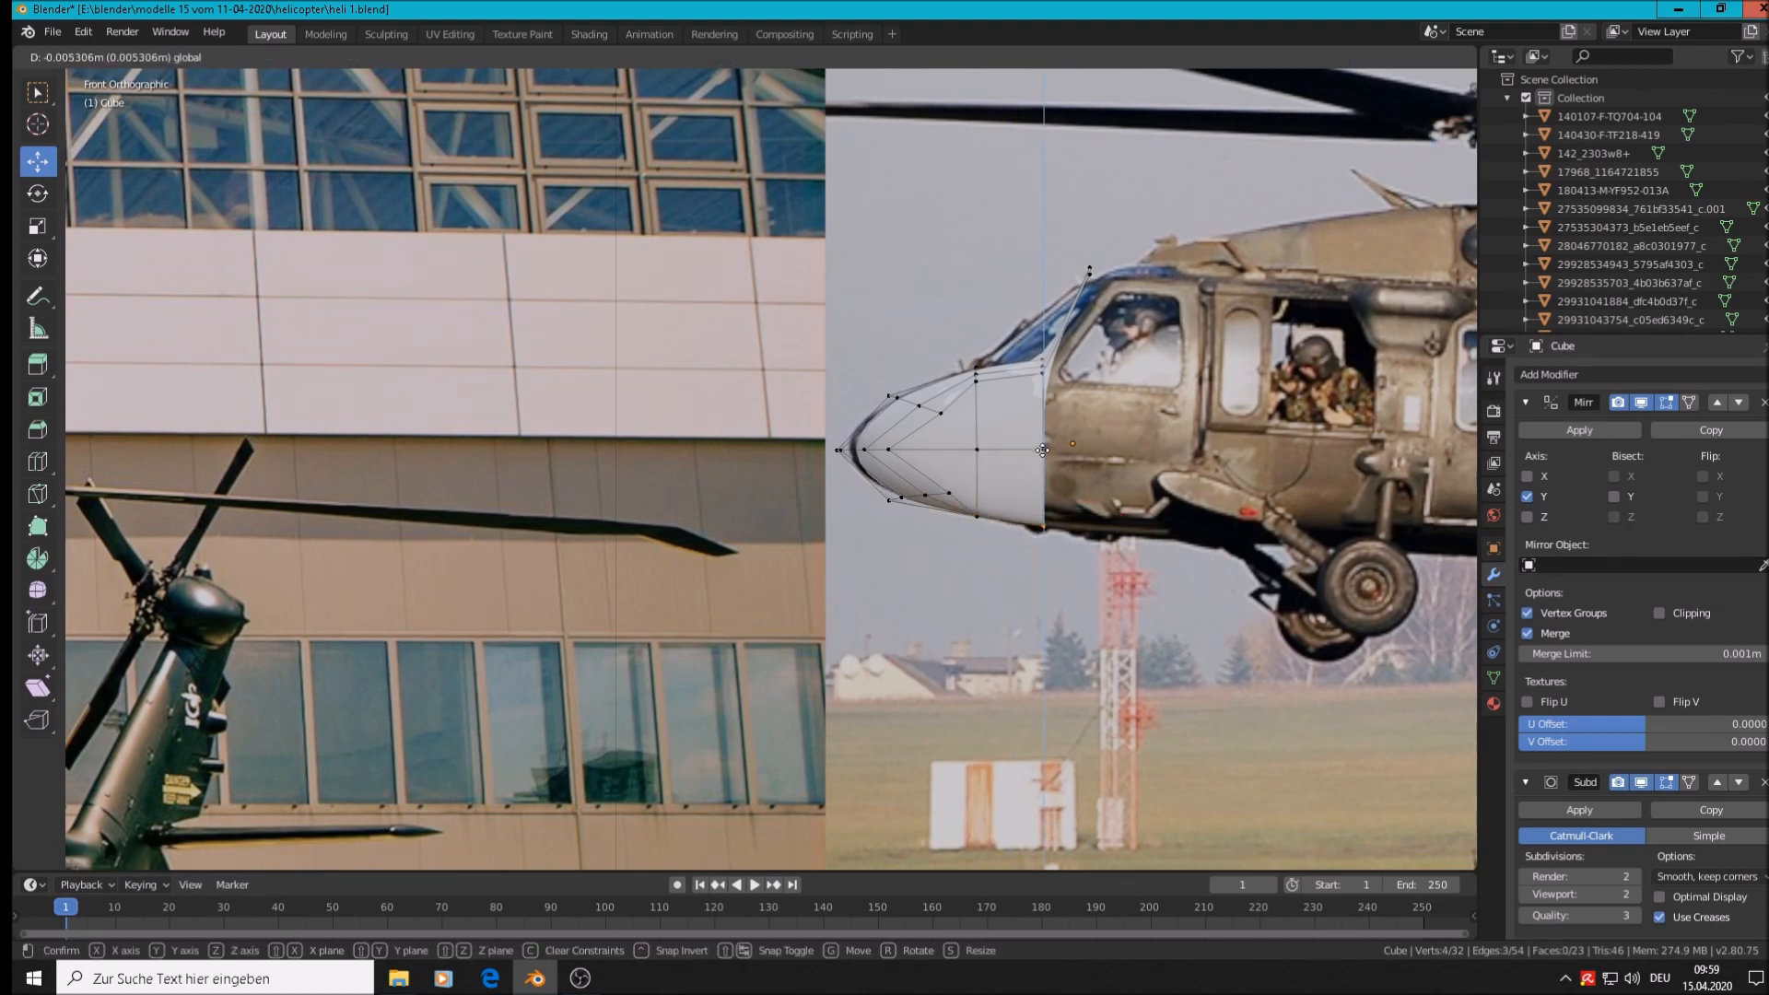
Shift the whole nose object slightly left and down in Object Mode
key(Tab)
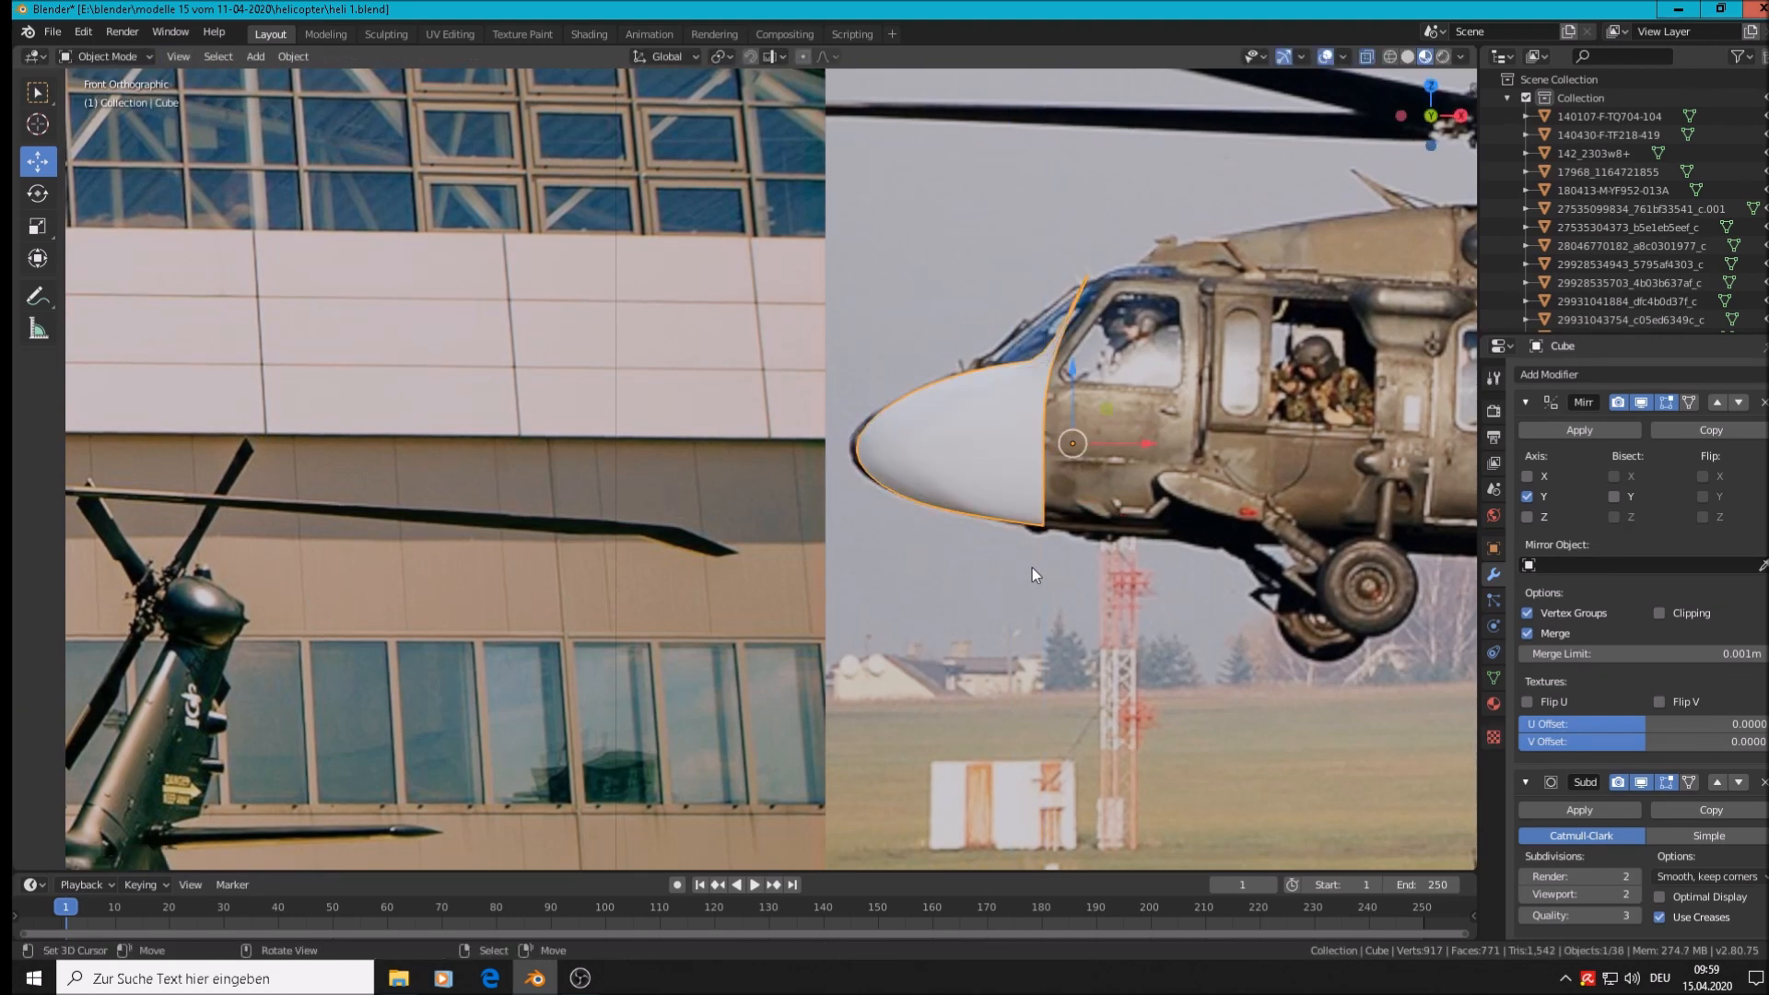
key(g)
click(1119, 431)
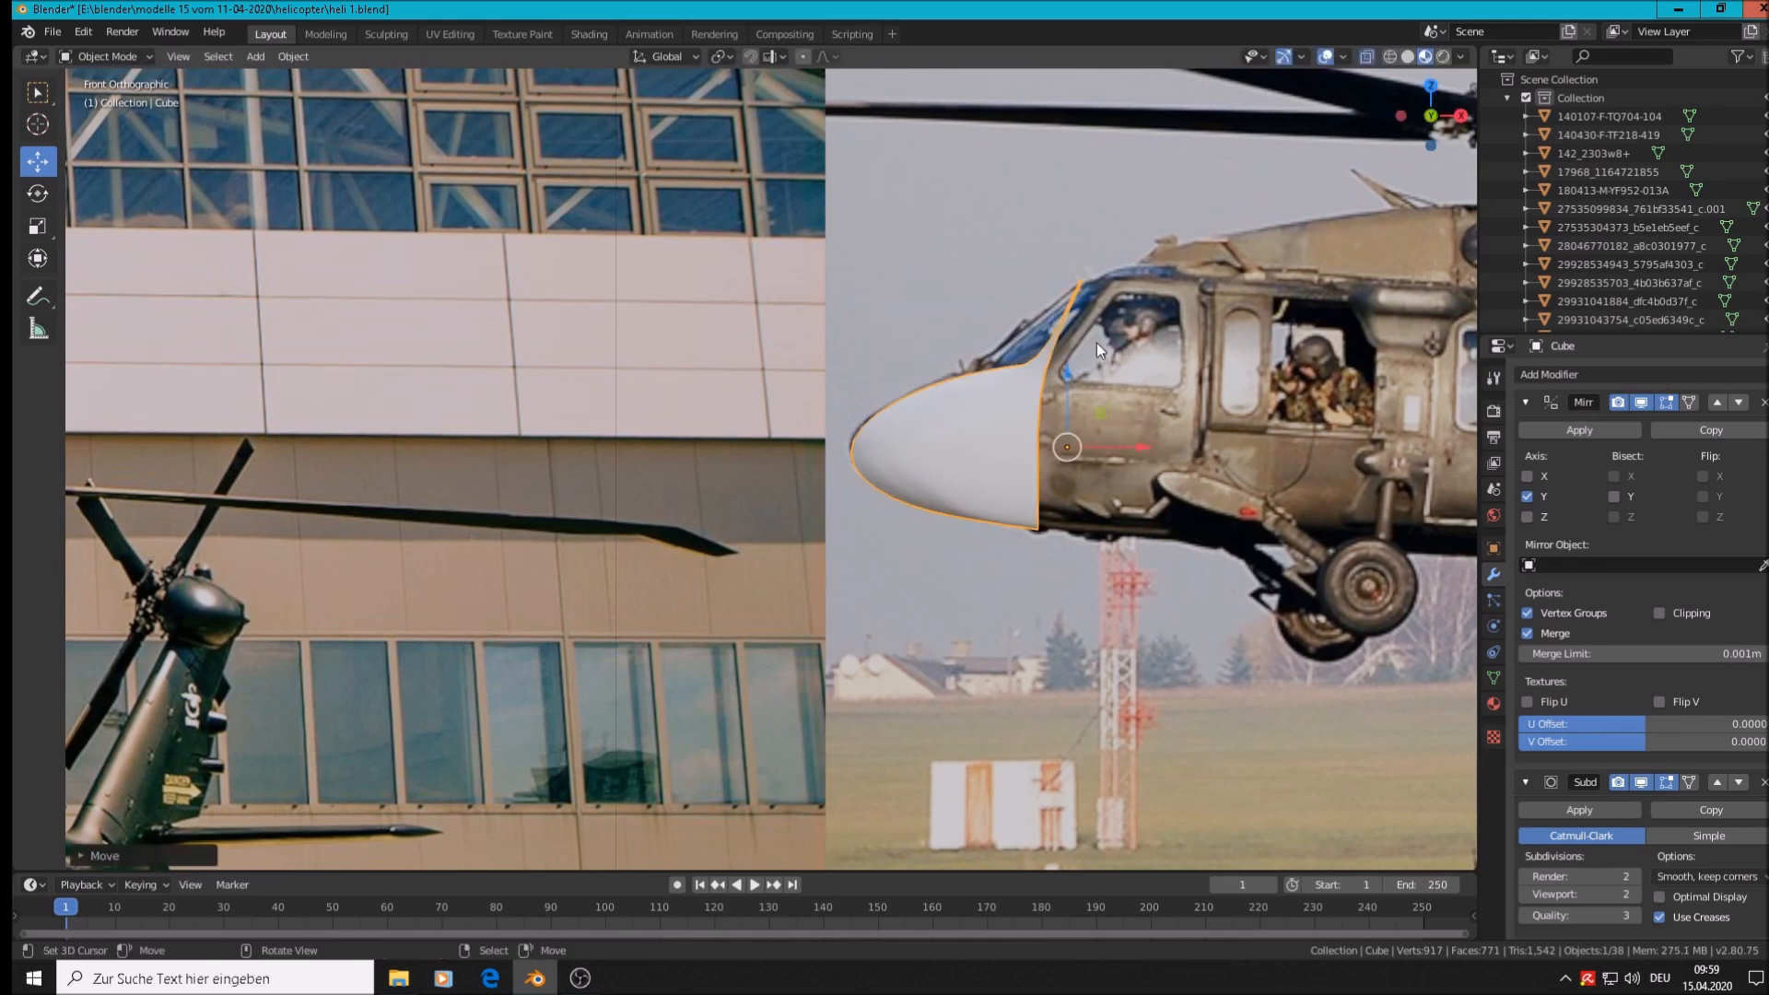
scroll(1086, 363, up, 1)
Reselect the rear-edge vertices, push them back along X, then nudge them slightly forward
key(Tab)
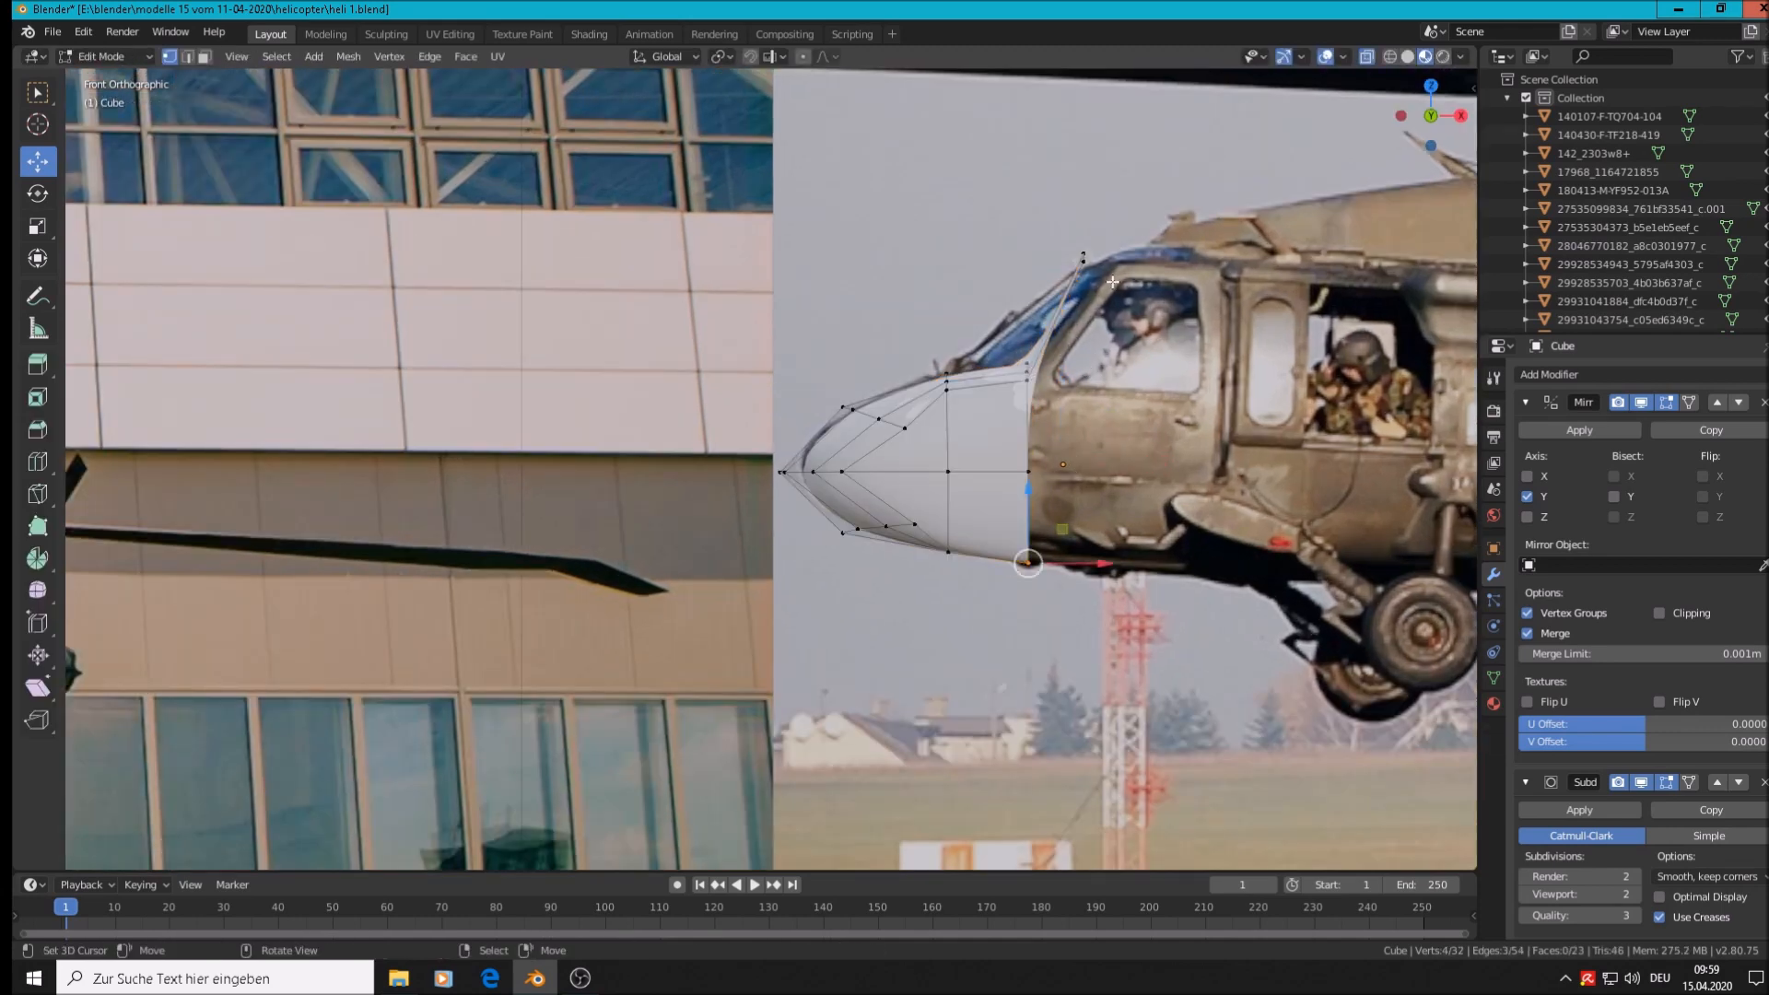
right_click(1036, 400)
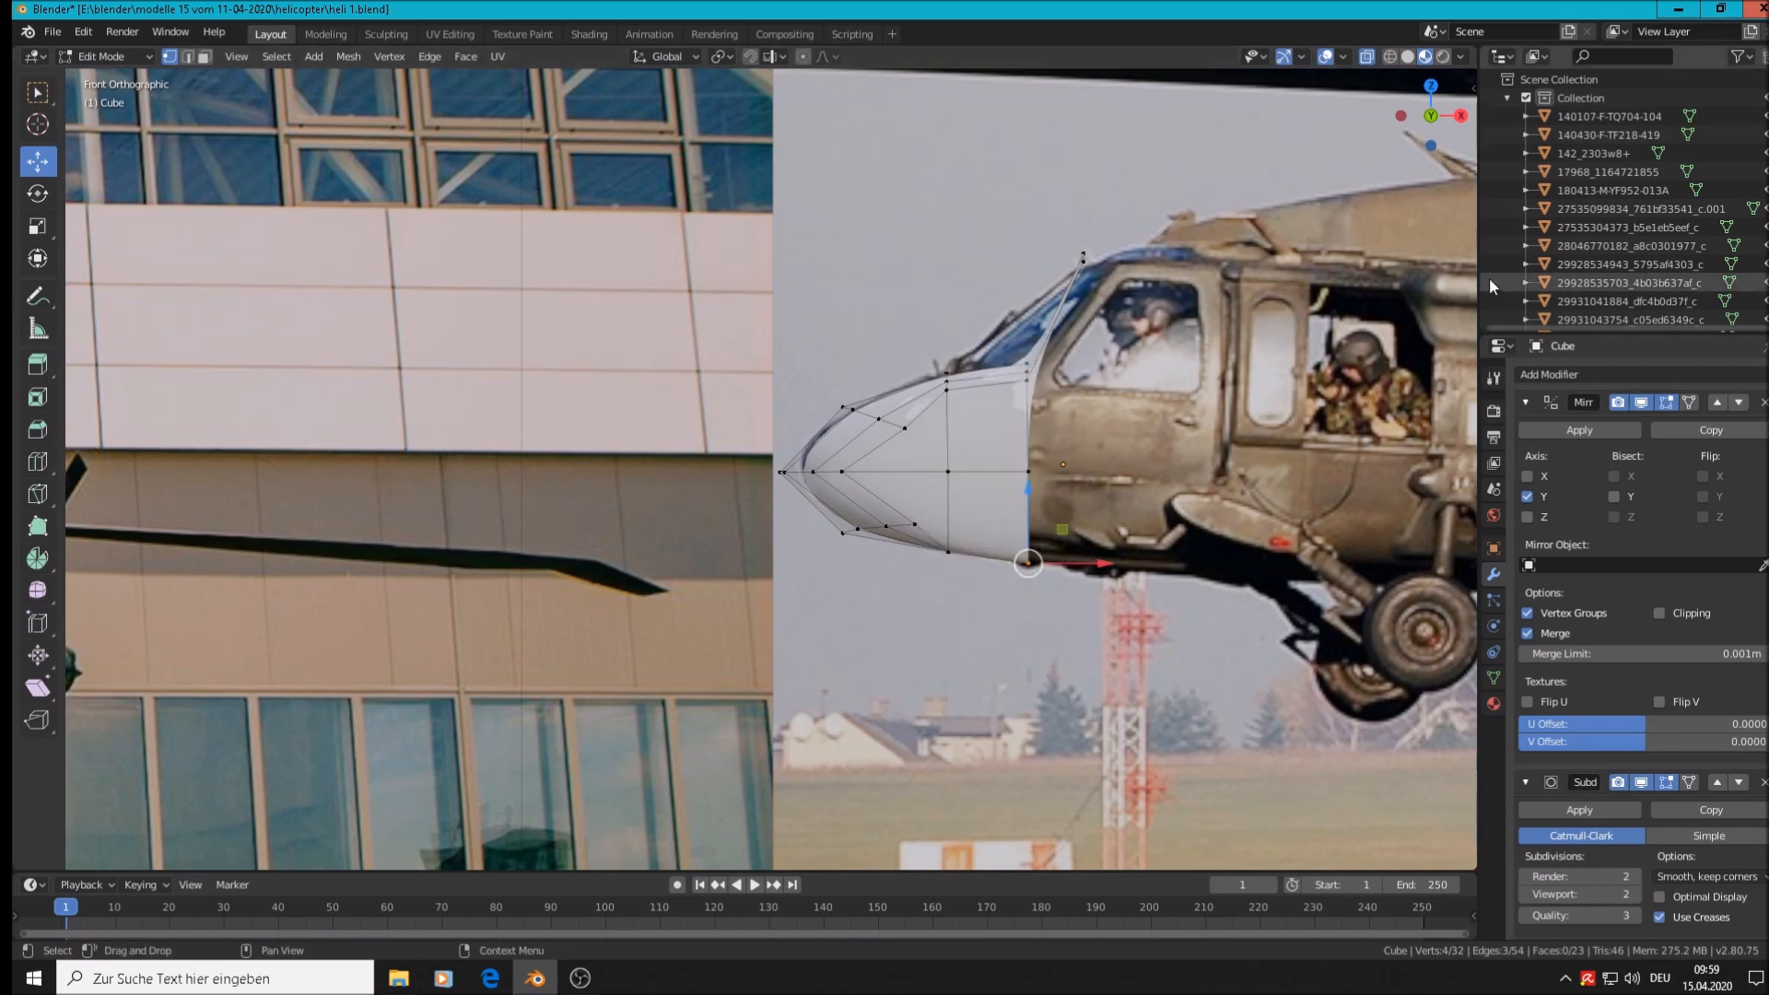
key(alt+a)
key(c)
mouse_move(1091, 264)
mouse_down()
mouse_move(1019, 399)
mouse_move(1026, 555)
mouse_up()
right_click(1052, 434)
key(g)
key(x)
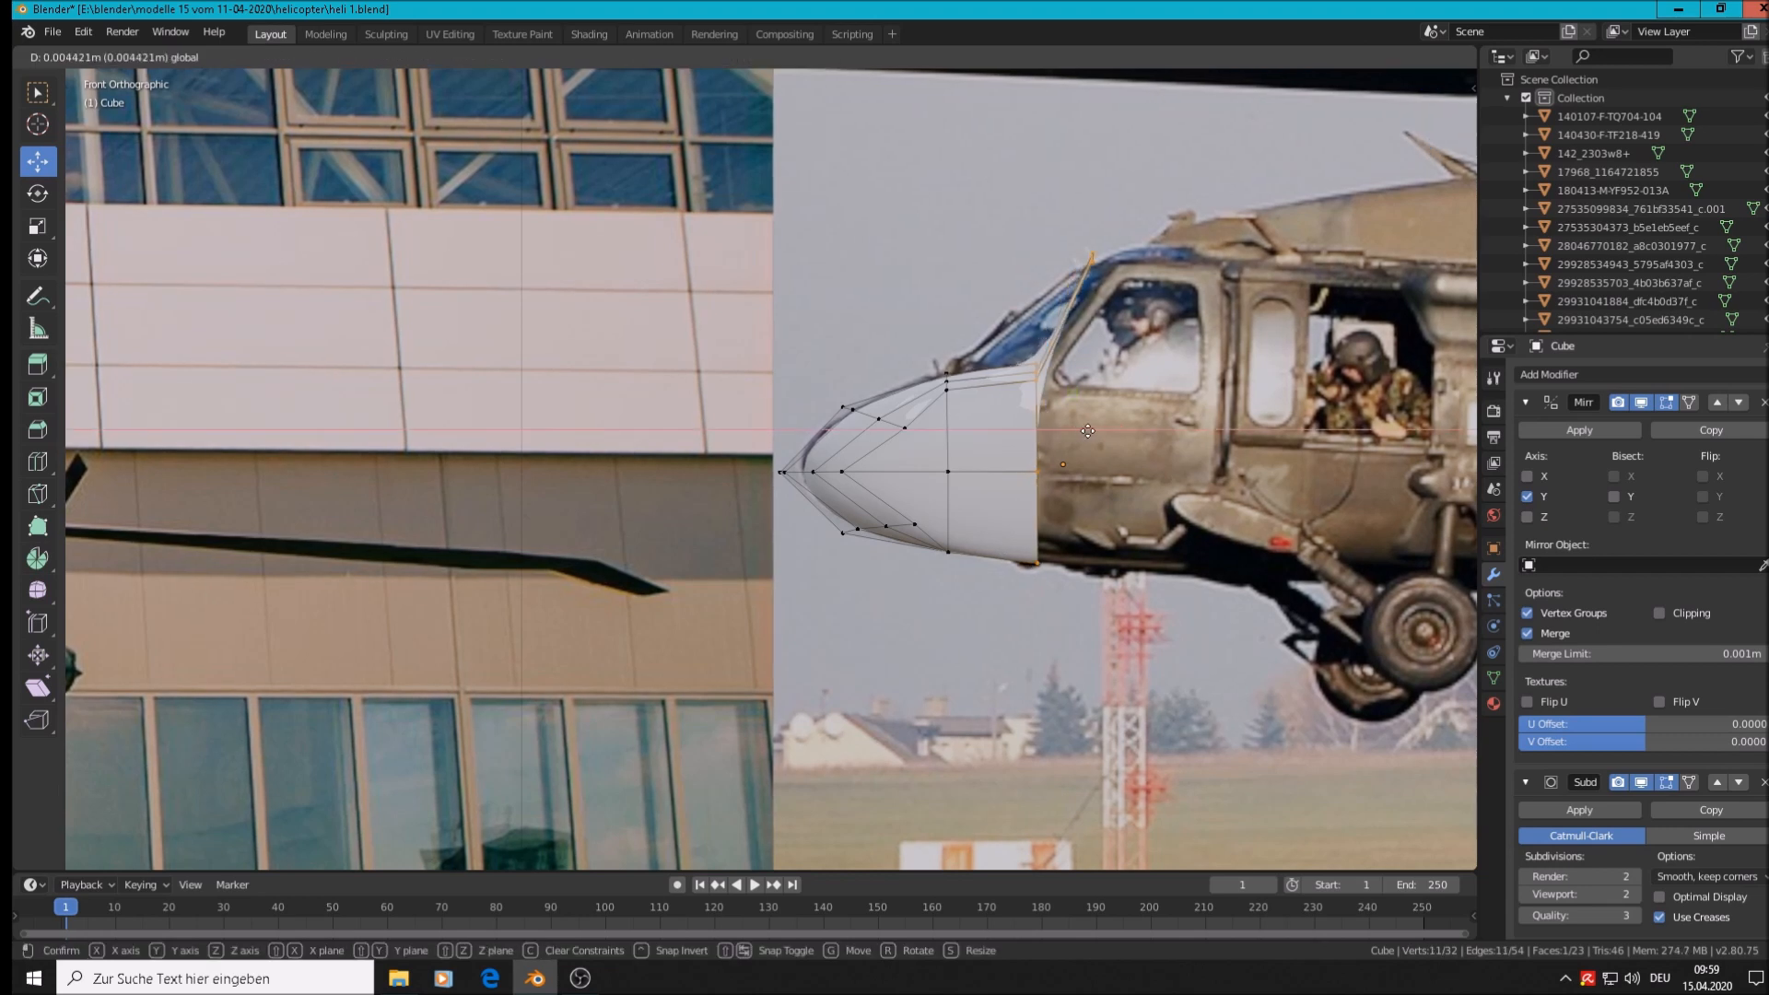
click(1099, 434)
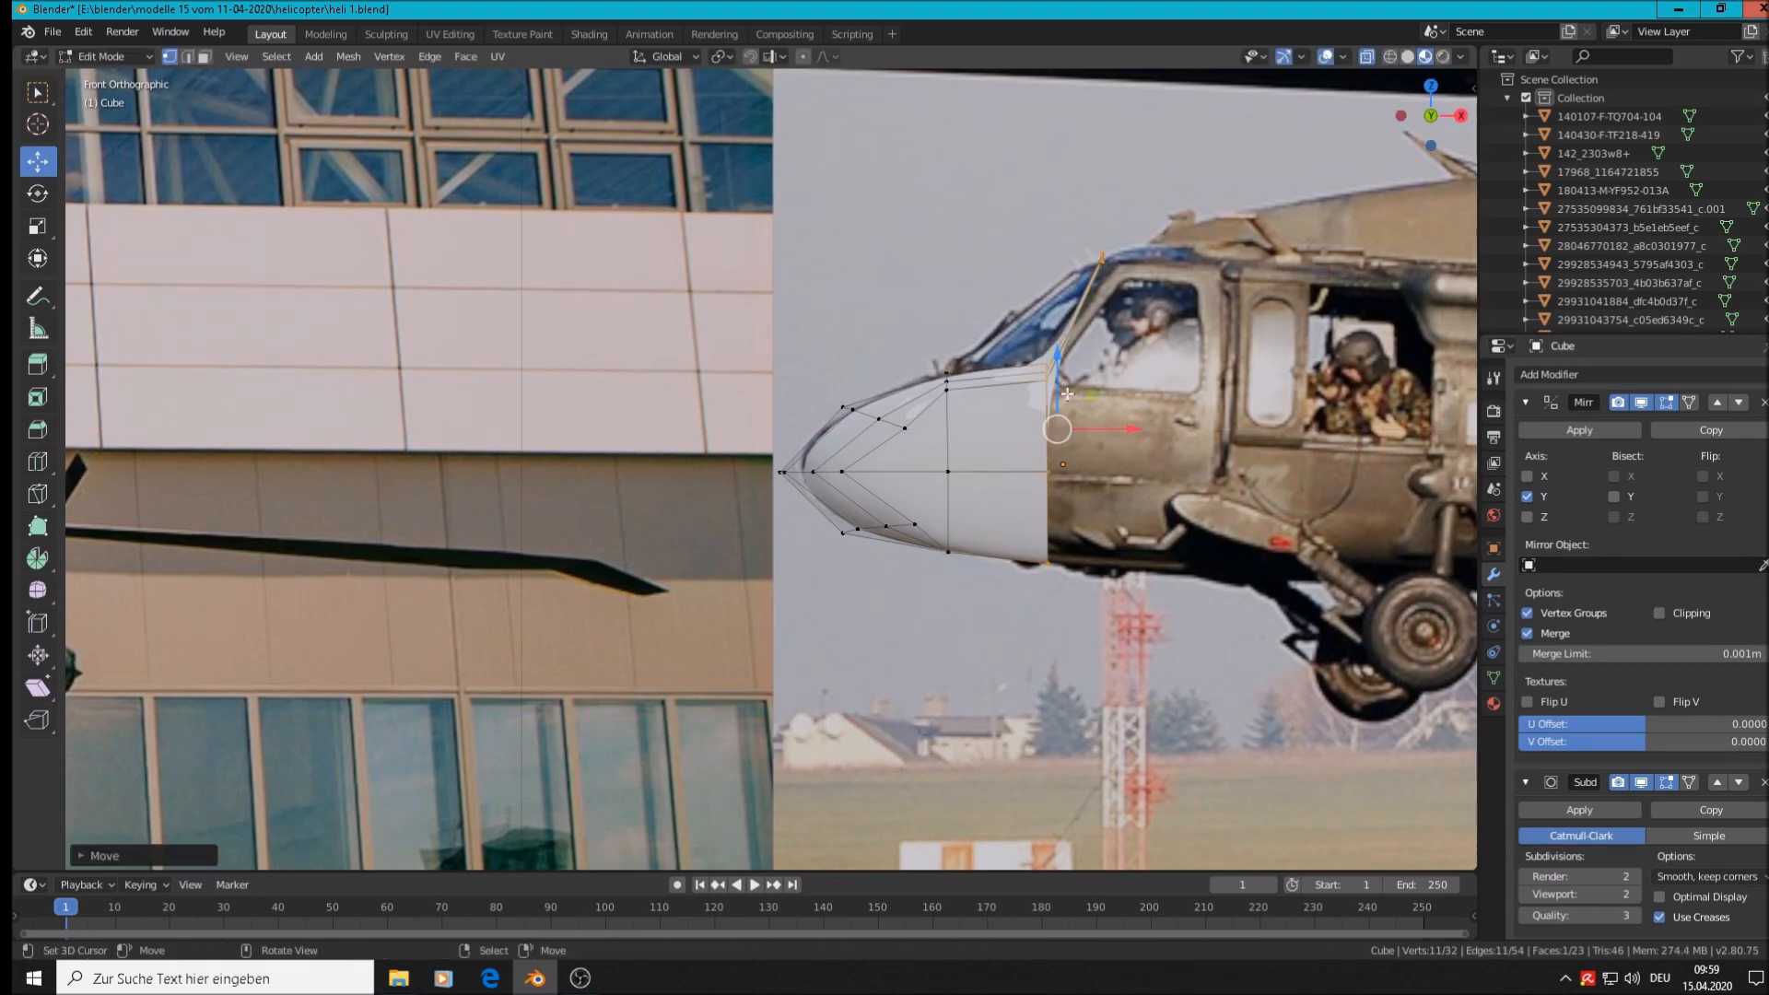
drag(1113, 432, 1087, 421)
scroll(1087, 420, up, 3)
Delete the two fin-tip vertices rising from the nose's rear edge with X > Vertices
middle_drag(1087, 420, 1098, 429)
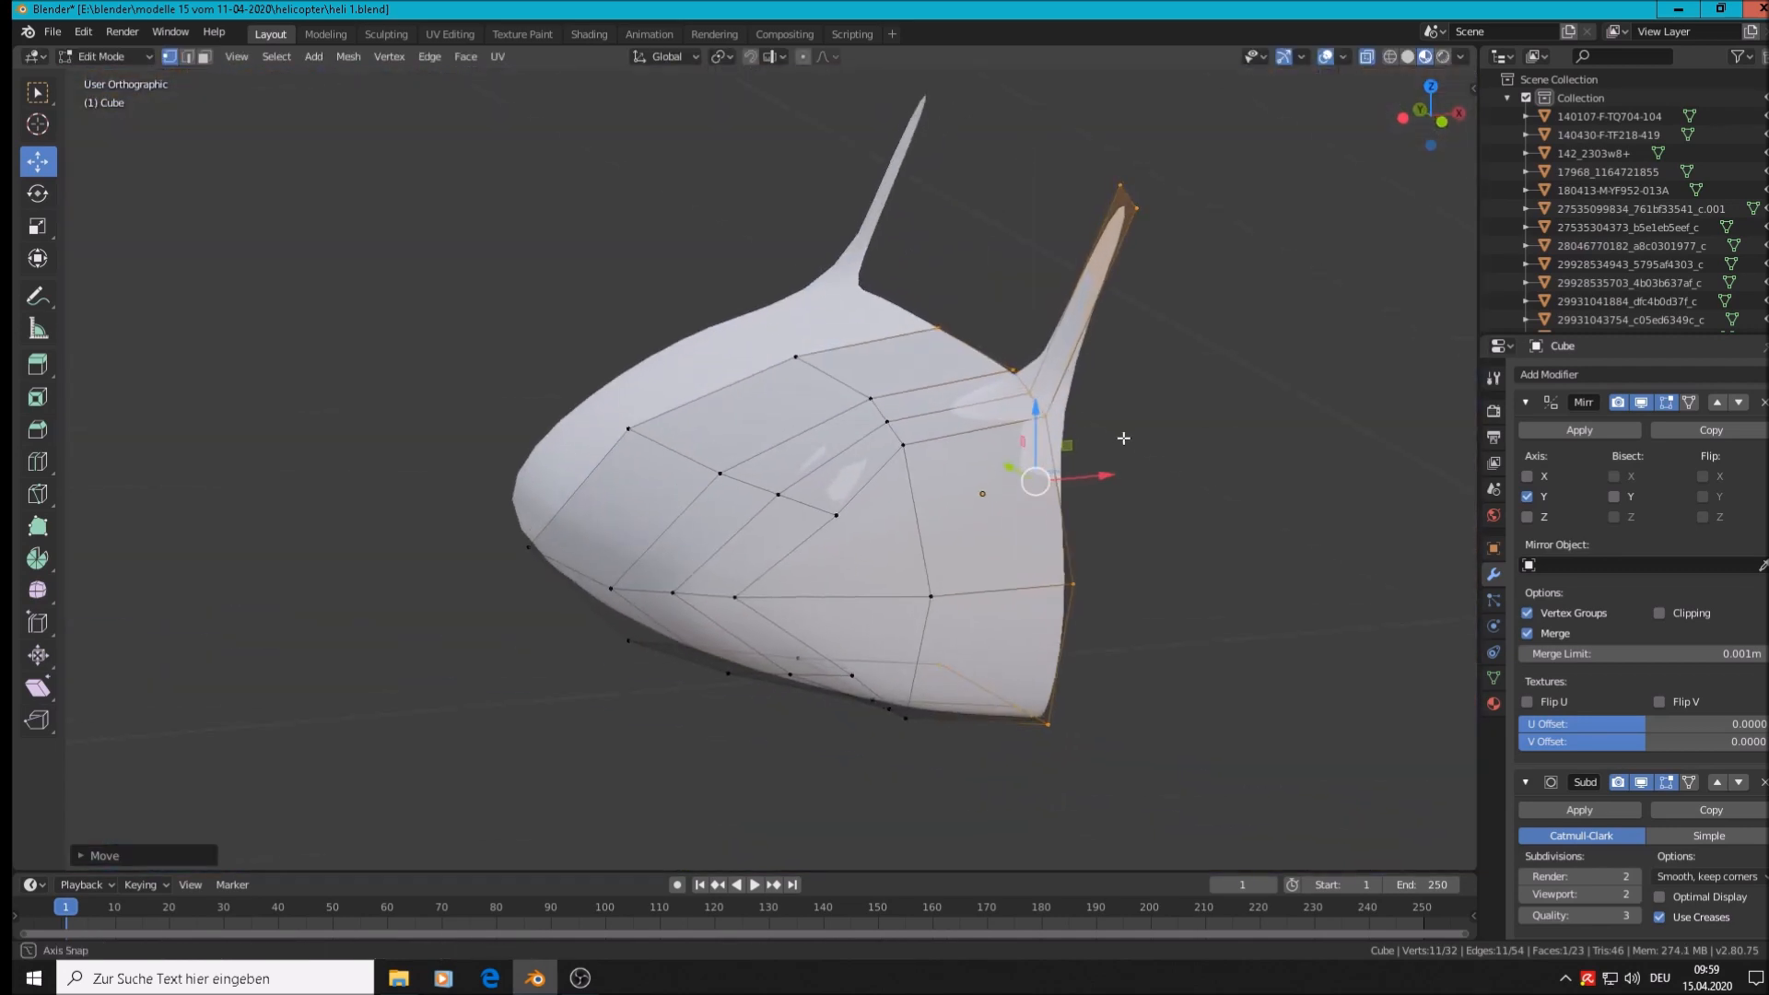
scroll(1099, 428, down, 4)
scroll(1141, 358, up, 2)
scroll(1124, 460, up, 2)
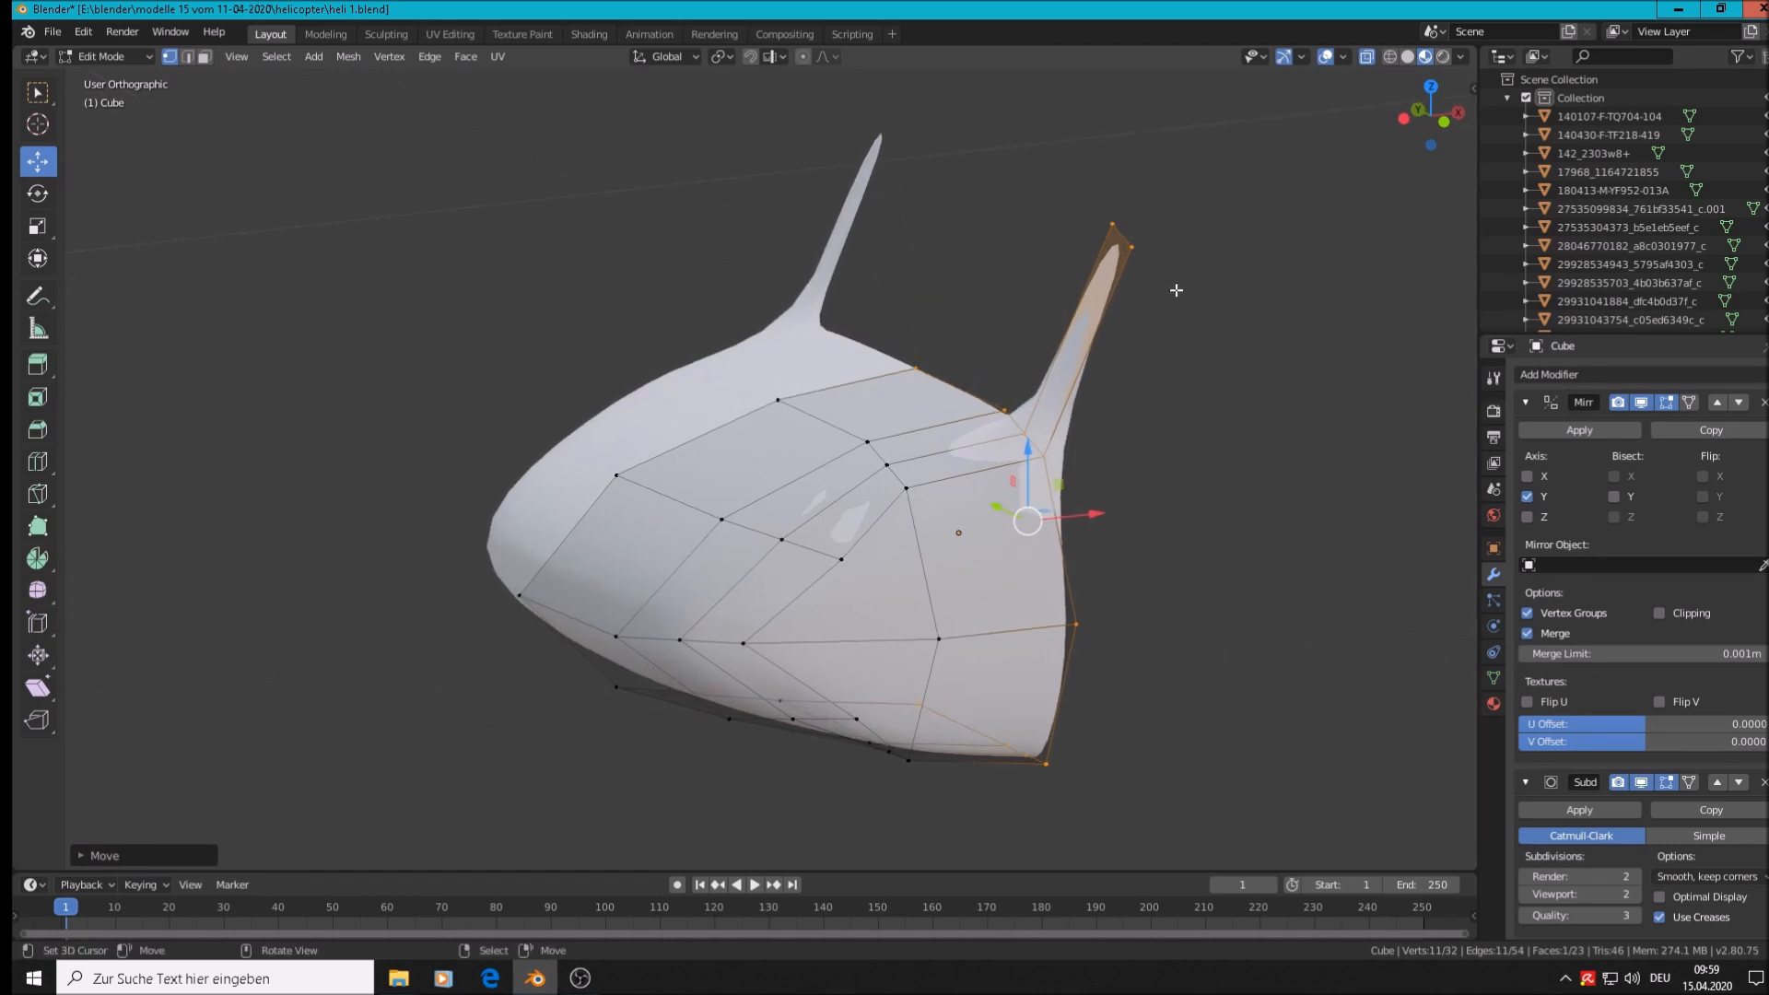
middle_drag(1114, 513, 1036, 583)
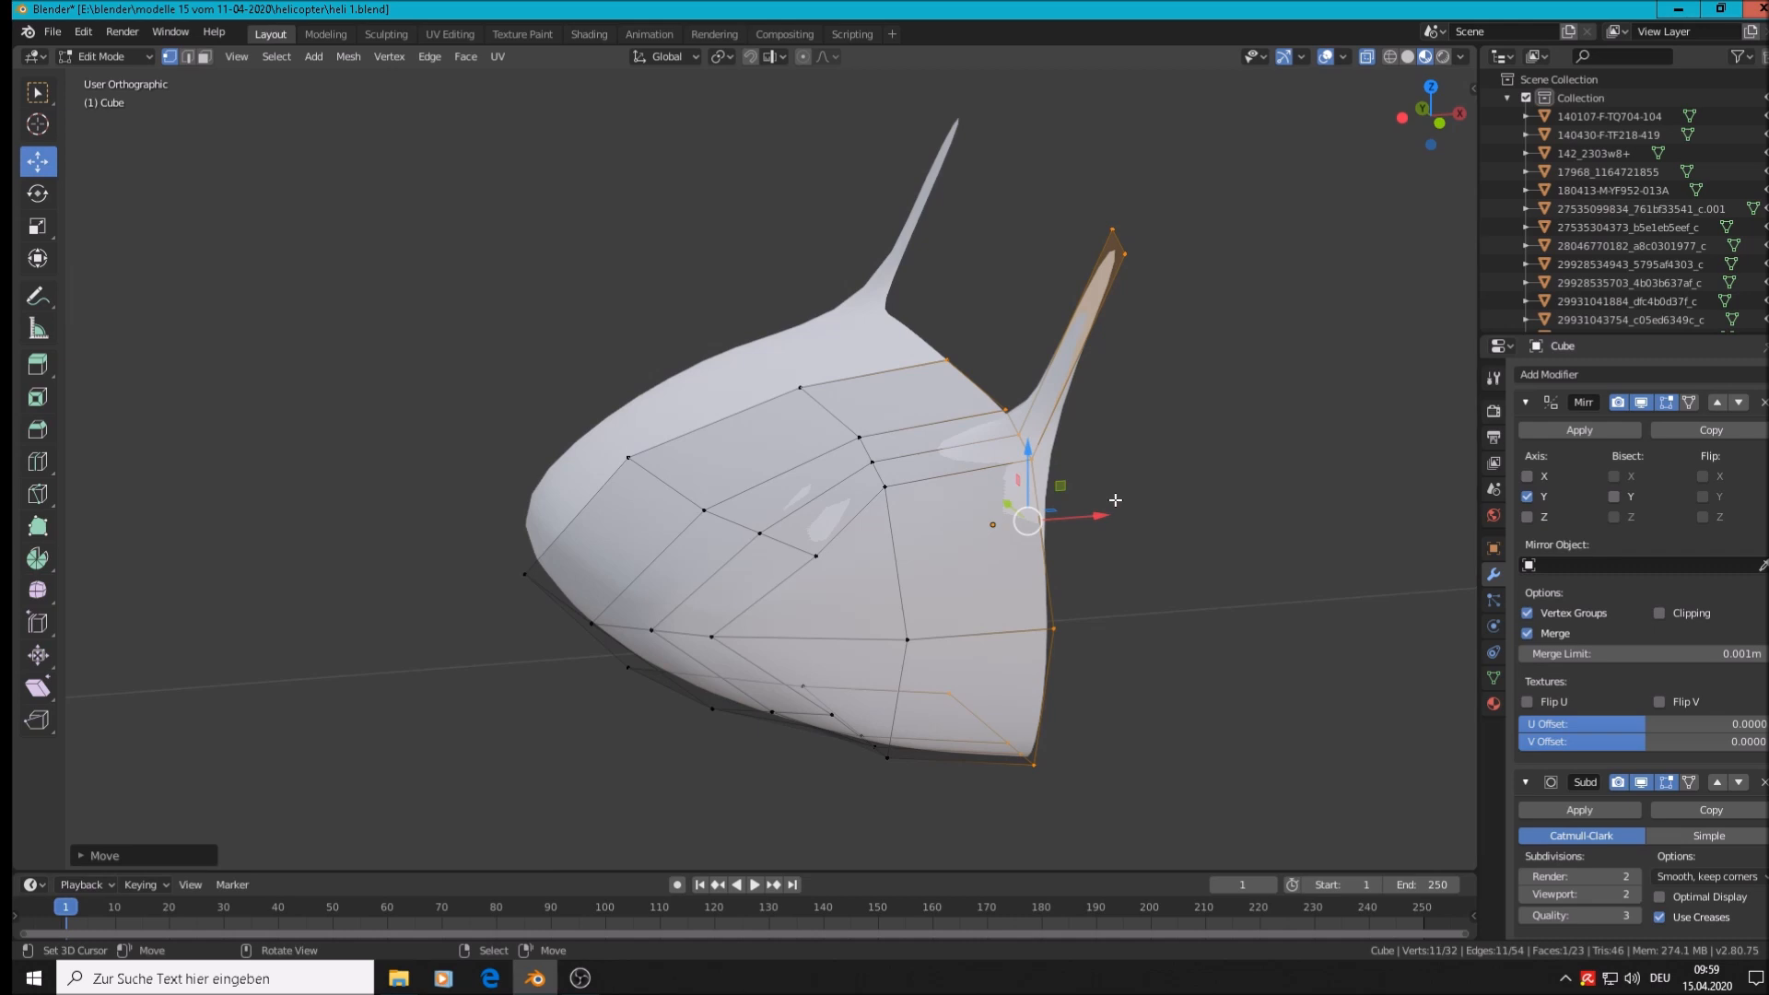
click(1129, 253)
key(x)
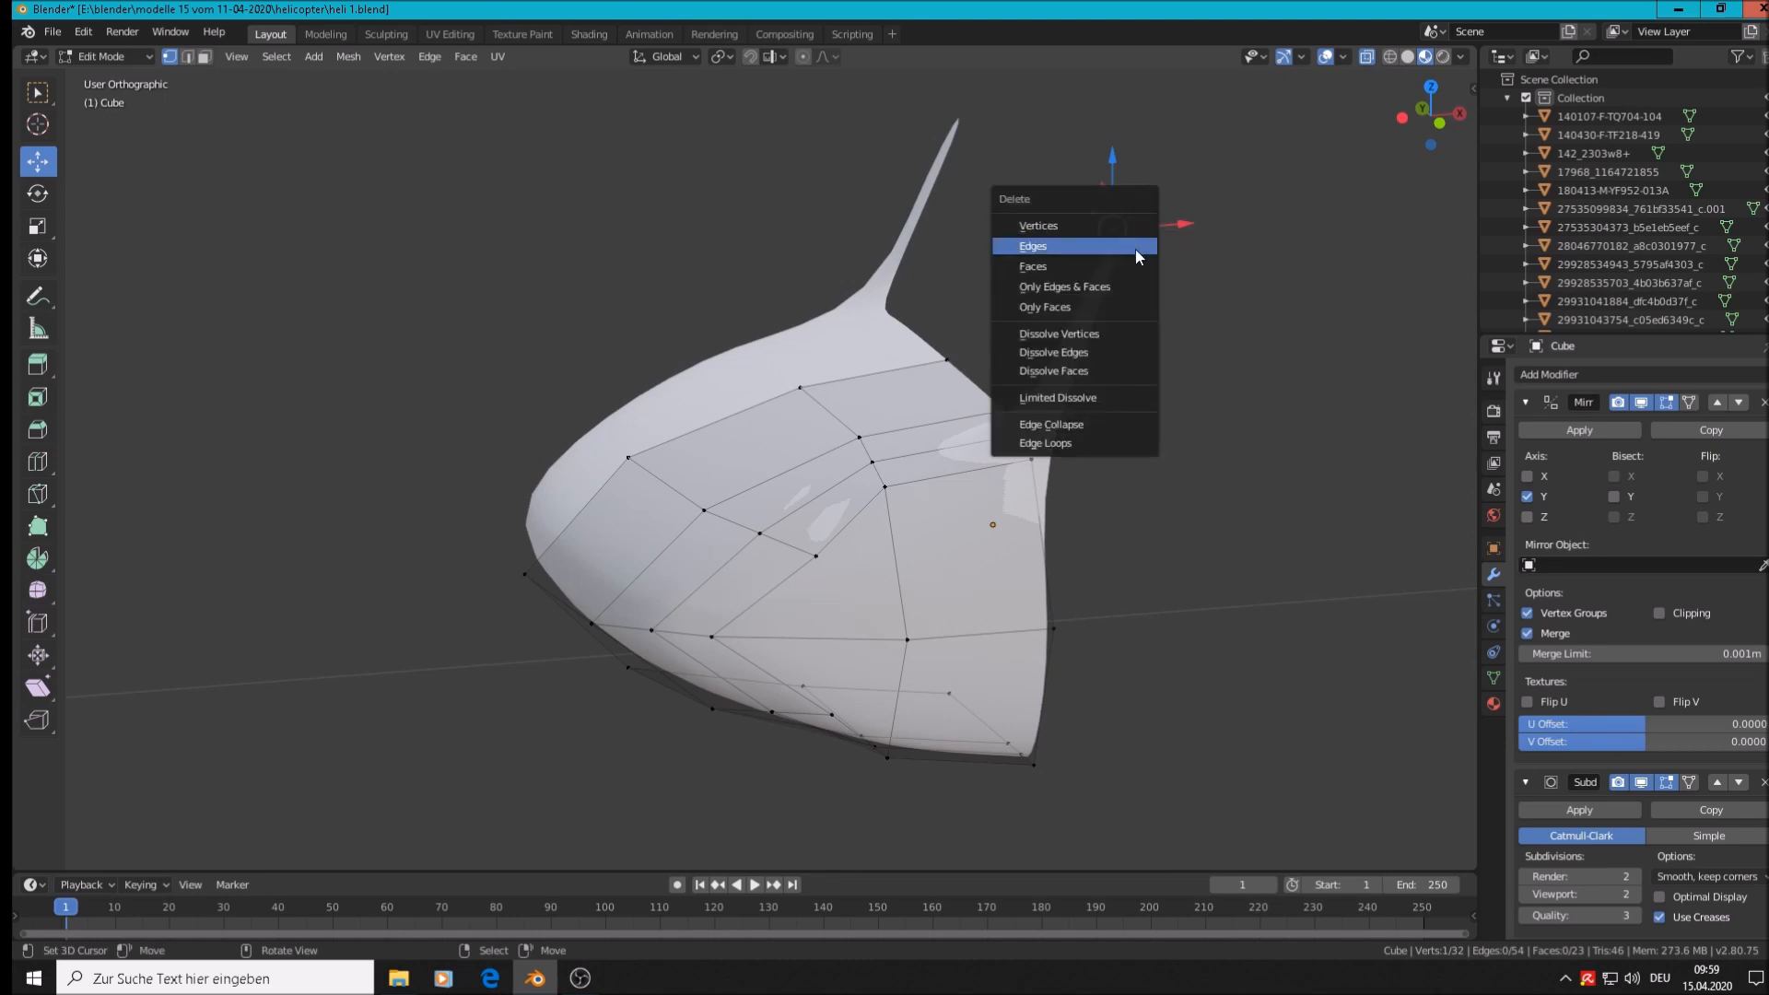
click(1134, 229)
click(1140, 250)
key(x)
click(1137, 245)
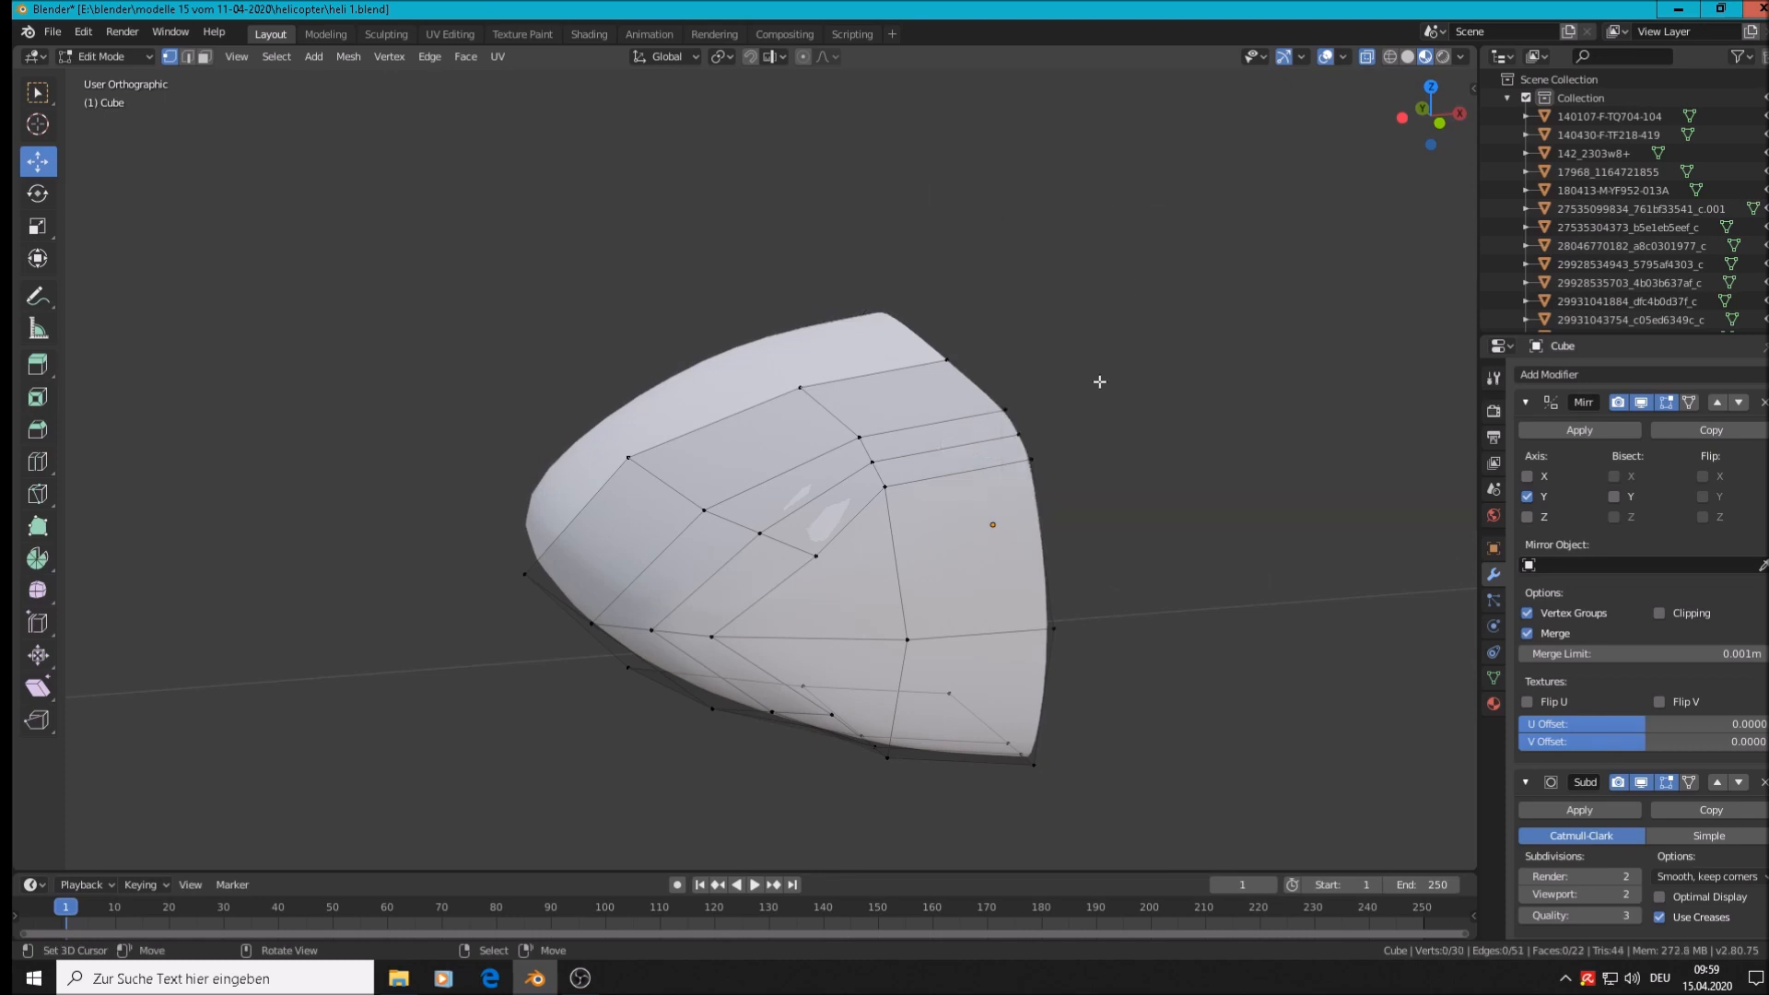
Extrude the nose's rear rim edge loop and pull it back along X
alt+click(1030, 497)
key(e)
right_click(1055, 522)
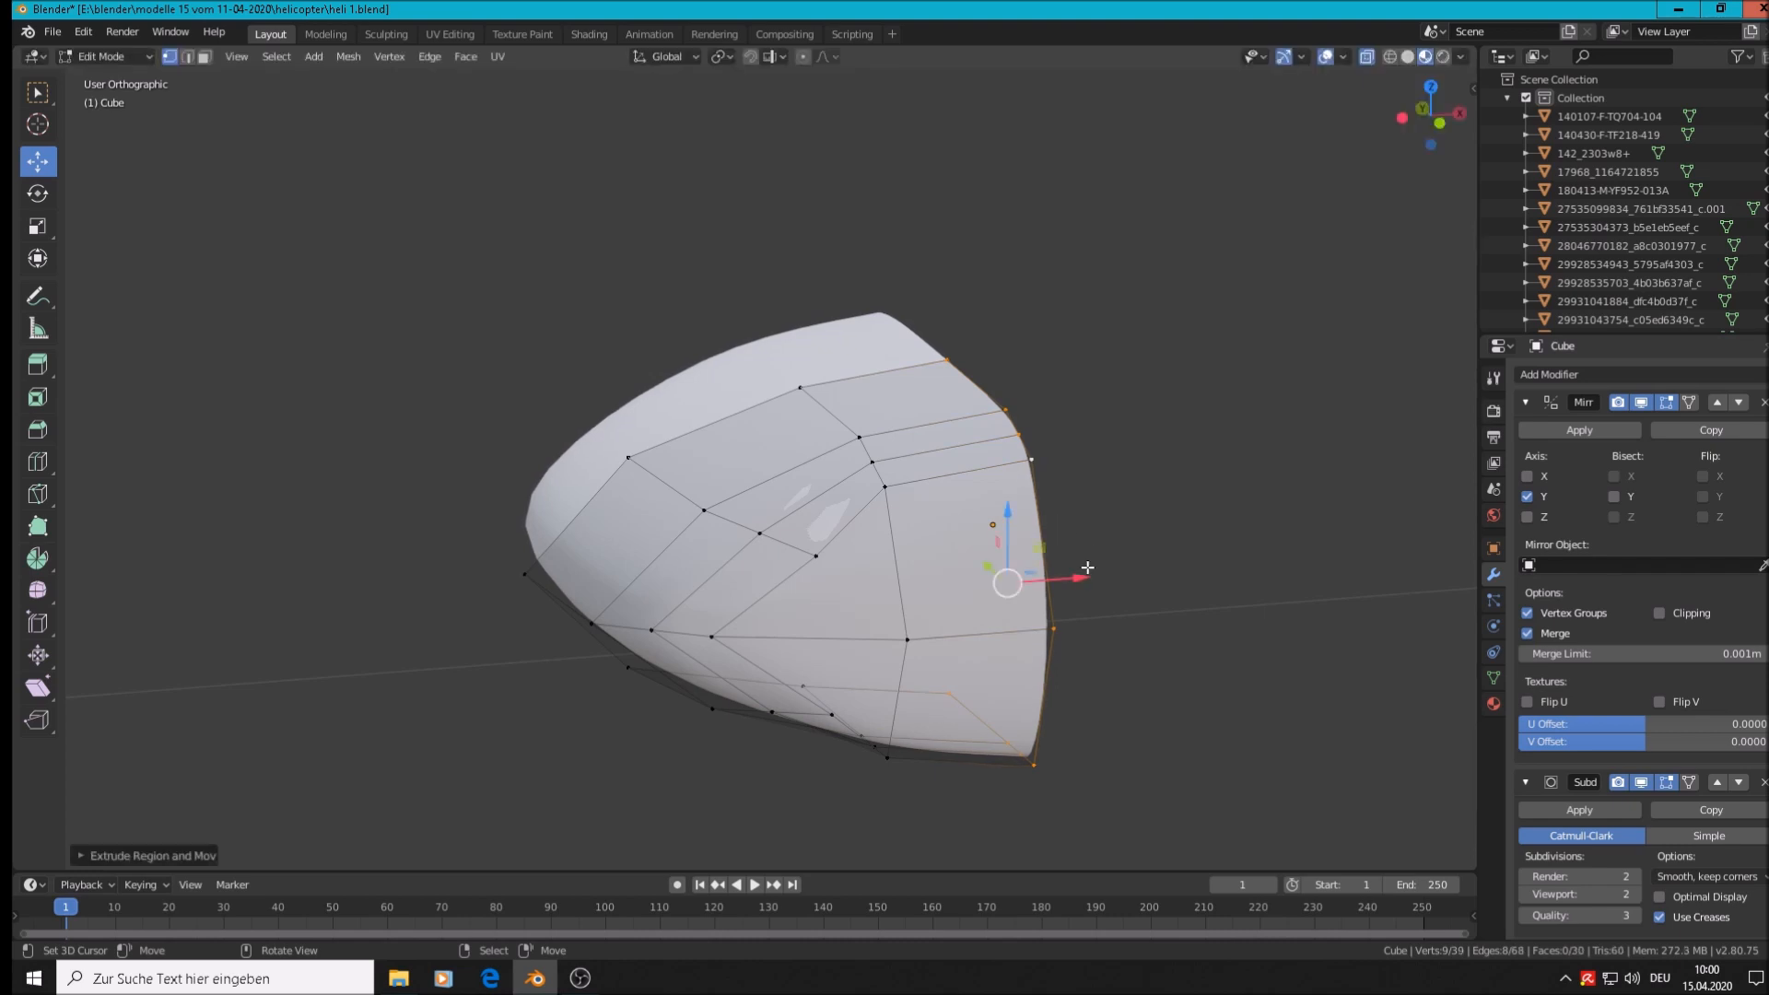
drag(1088, 568, 1104, 575)
Extrude three top-corner rim vertices upward into tall windshield-post blades
right_click(1022, 437)
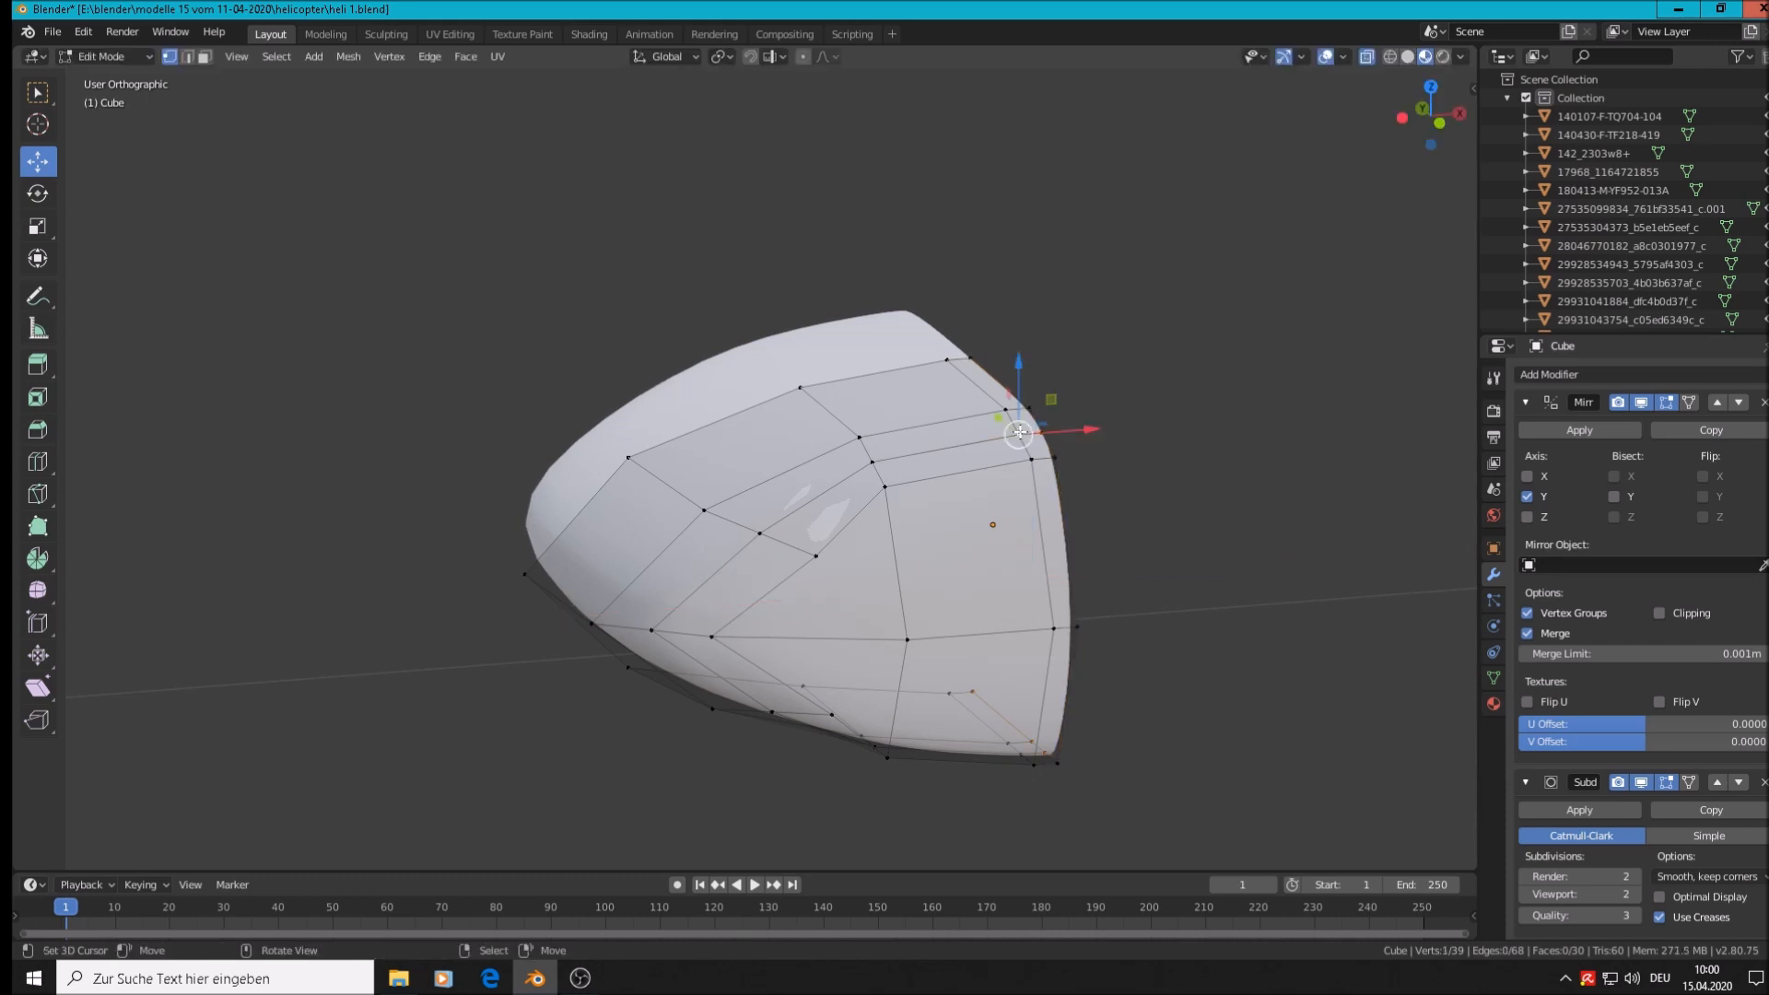
shift+right_click(1034, 463)
shift+right_click(1058, 462)
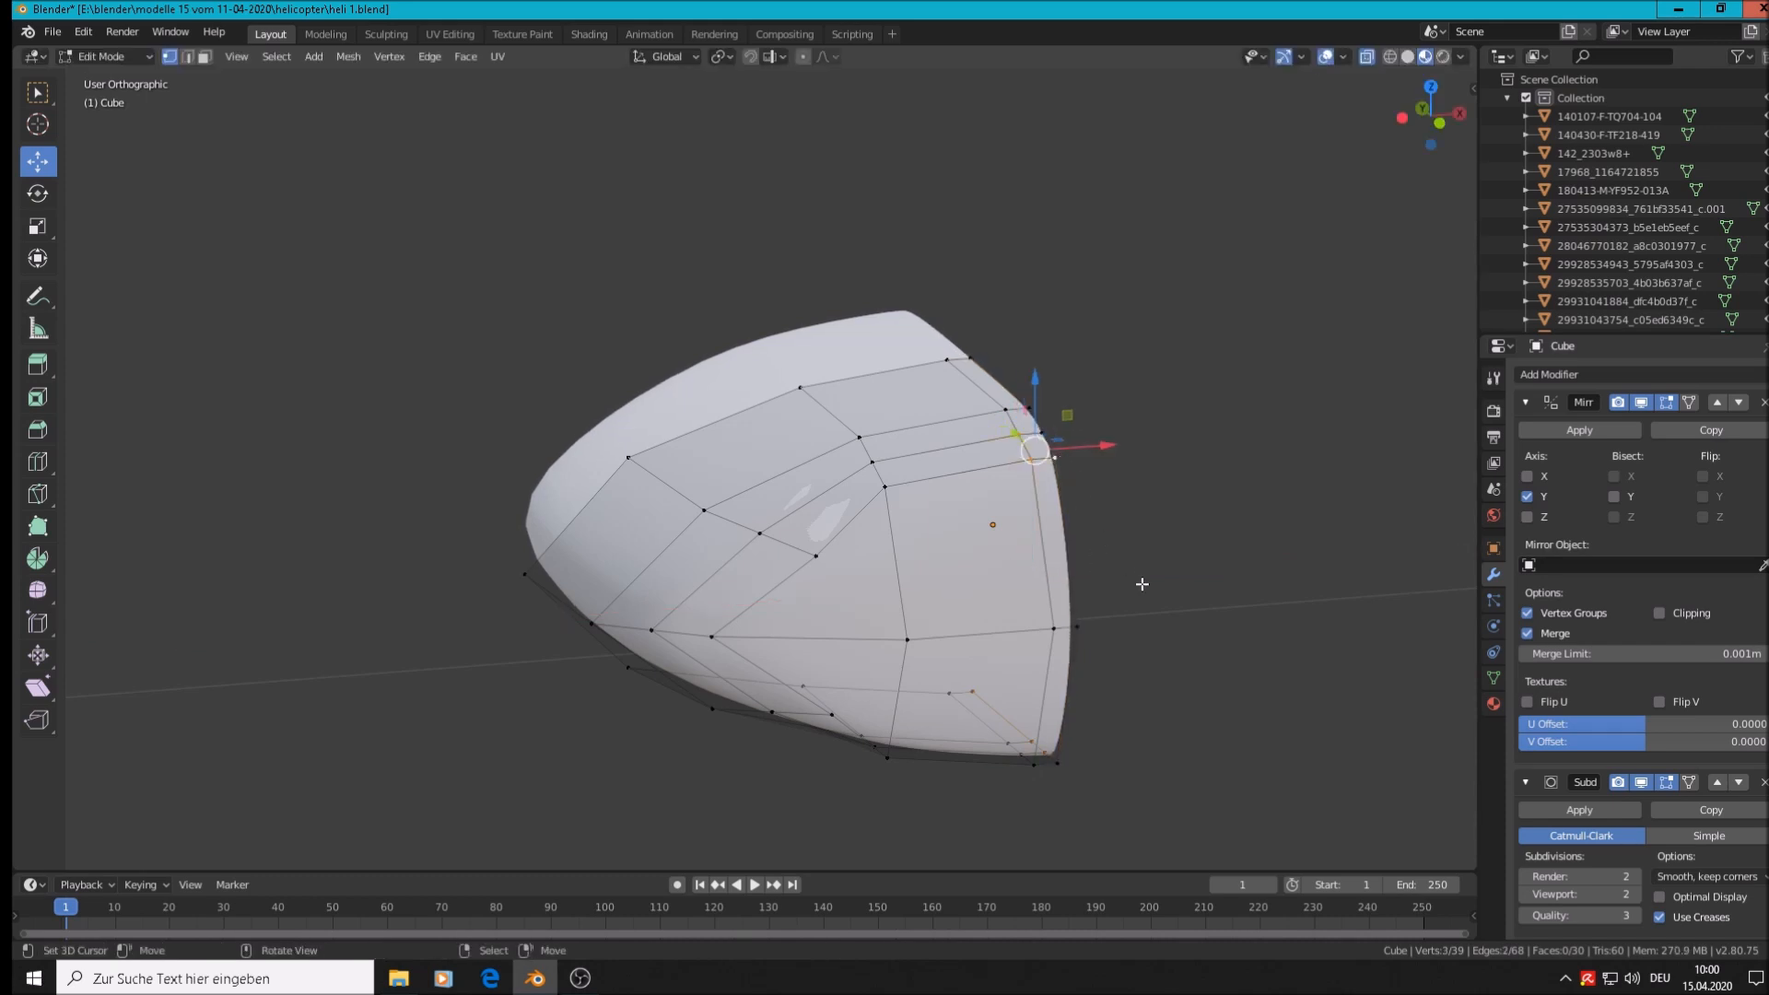
key(e)
right_click(1134, 451)
drag(1041, 376, 1047, 131)
middle_drag(1104, 385, 1126, 370)
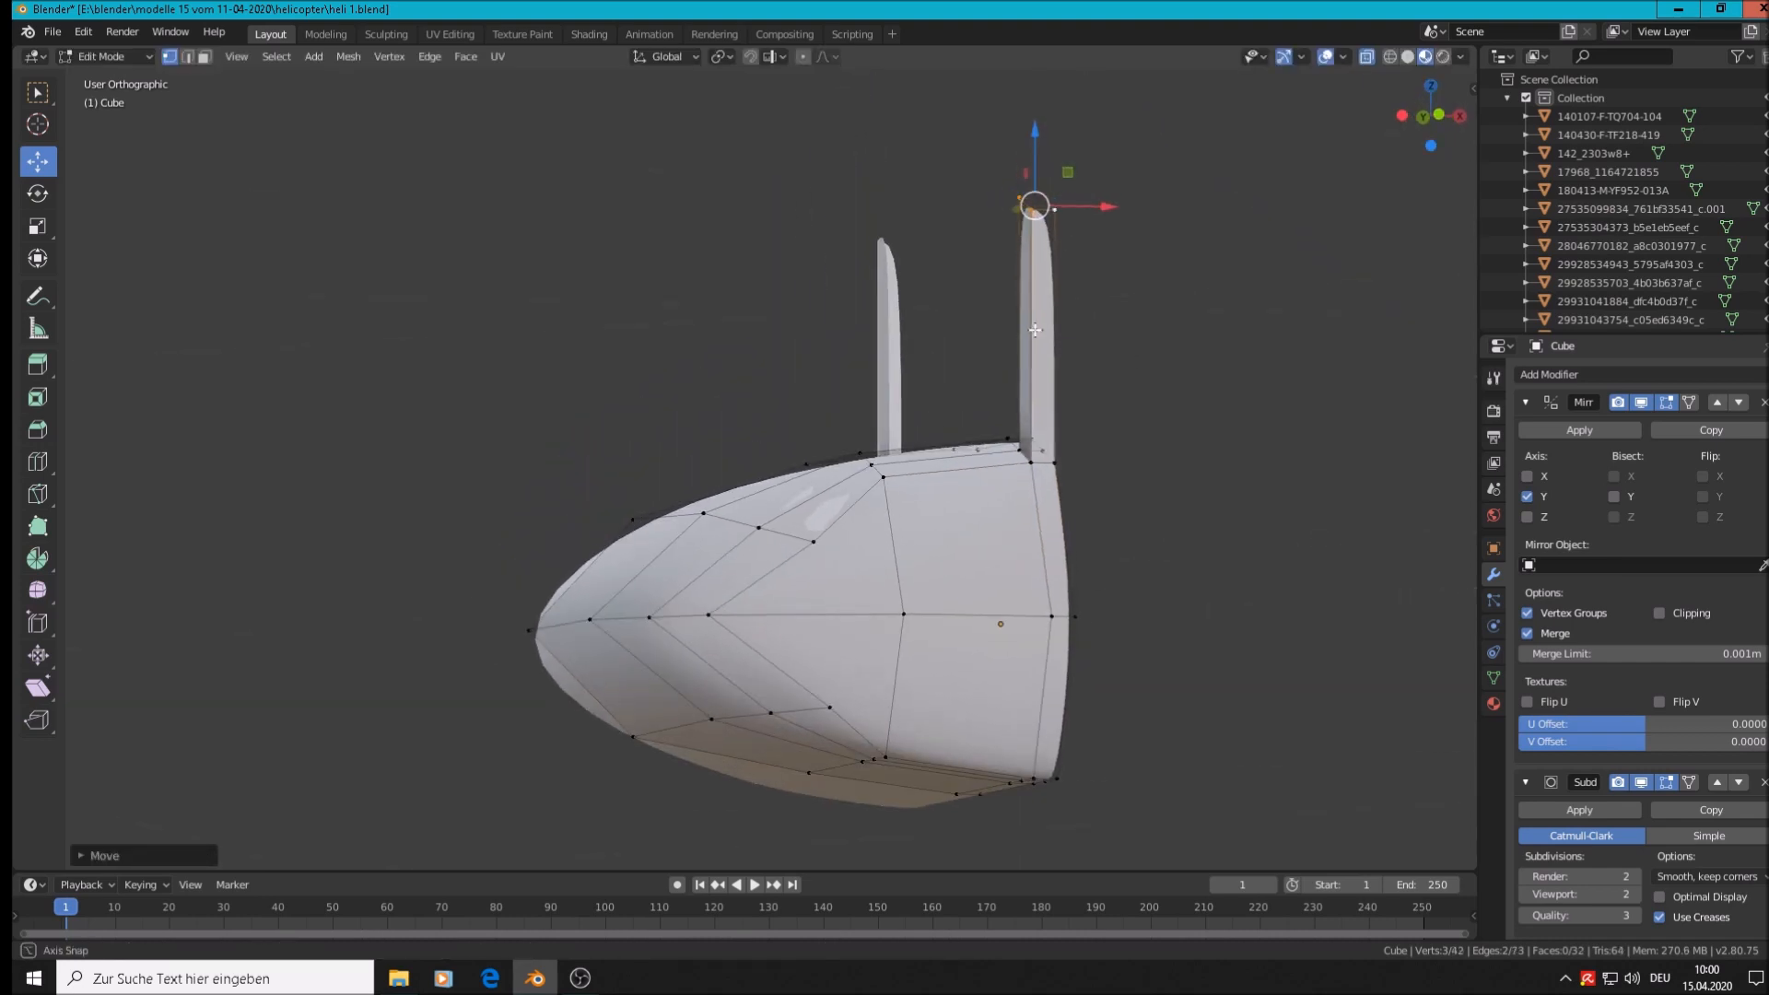
In front view, move the pillar-top vertex onto the cockpit roof line, then review in Object Mode
key(KP_1)
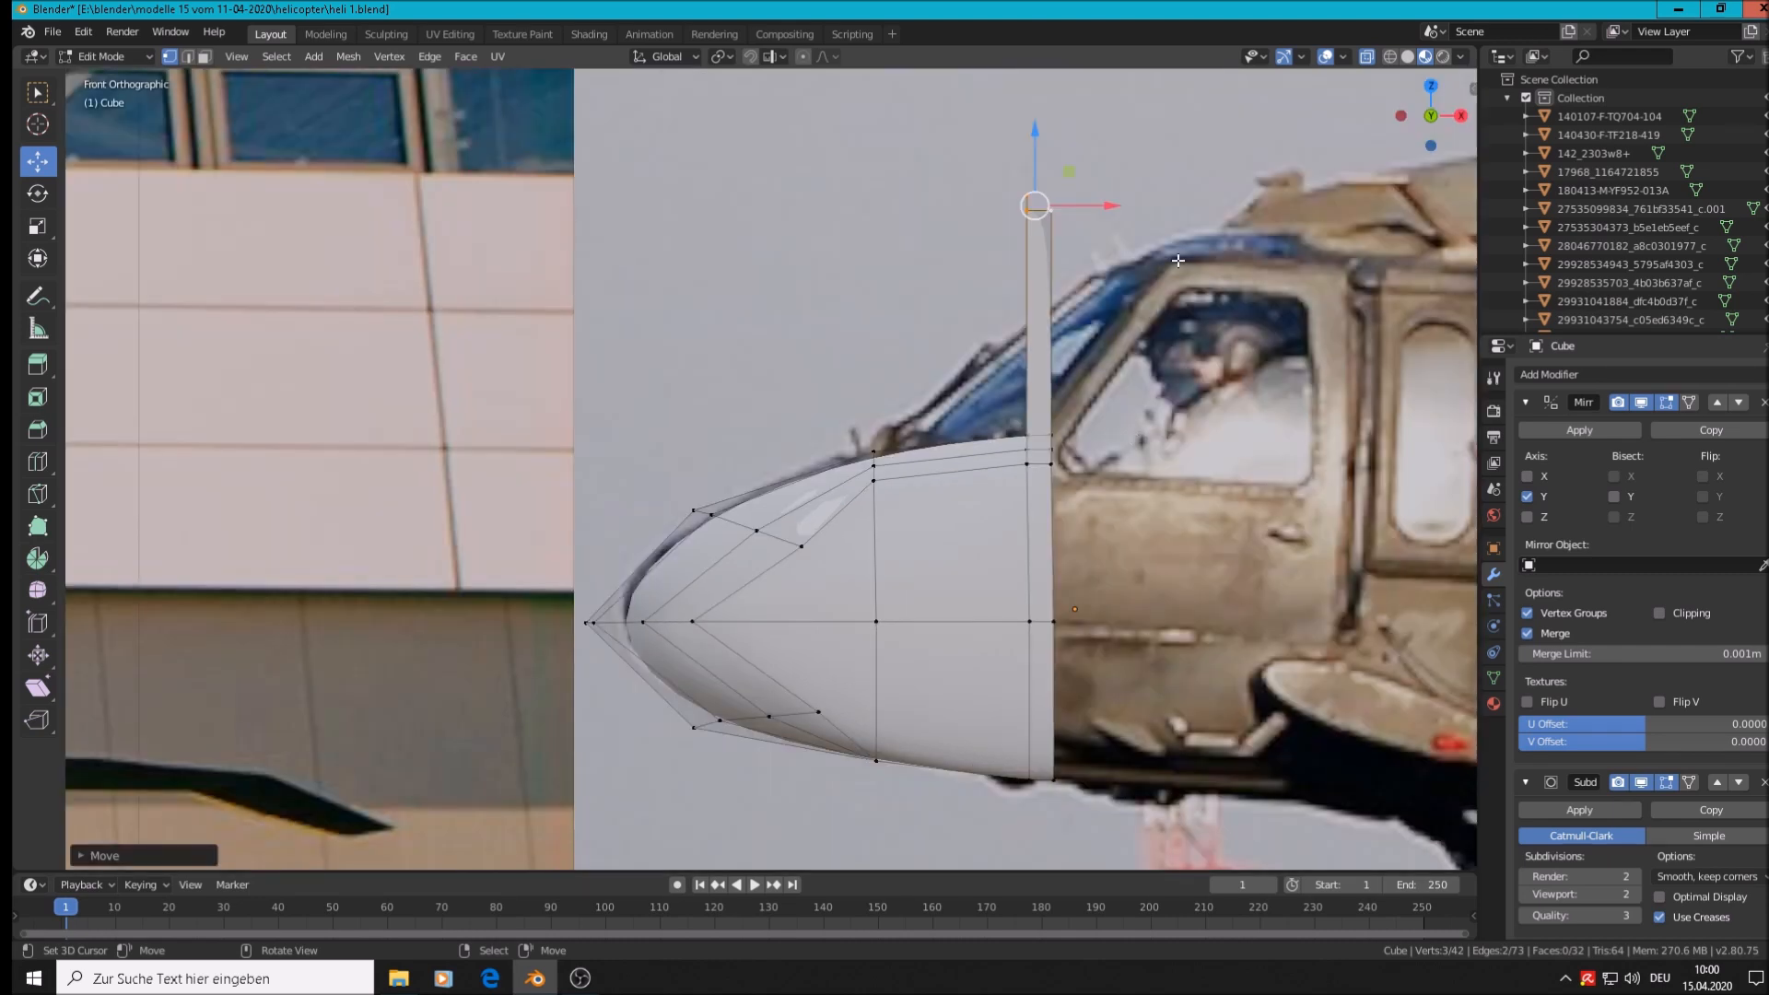
key(g)
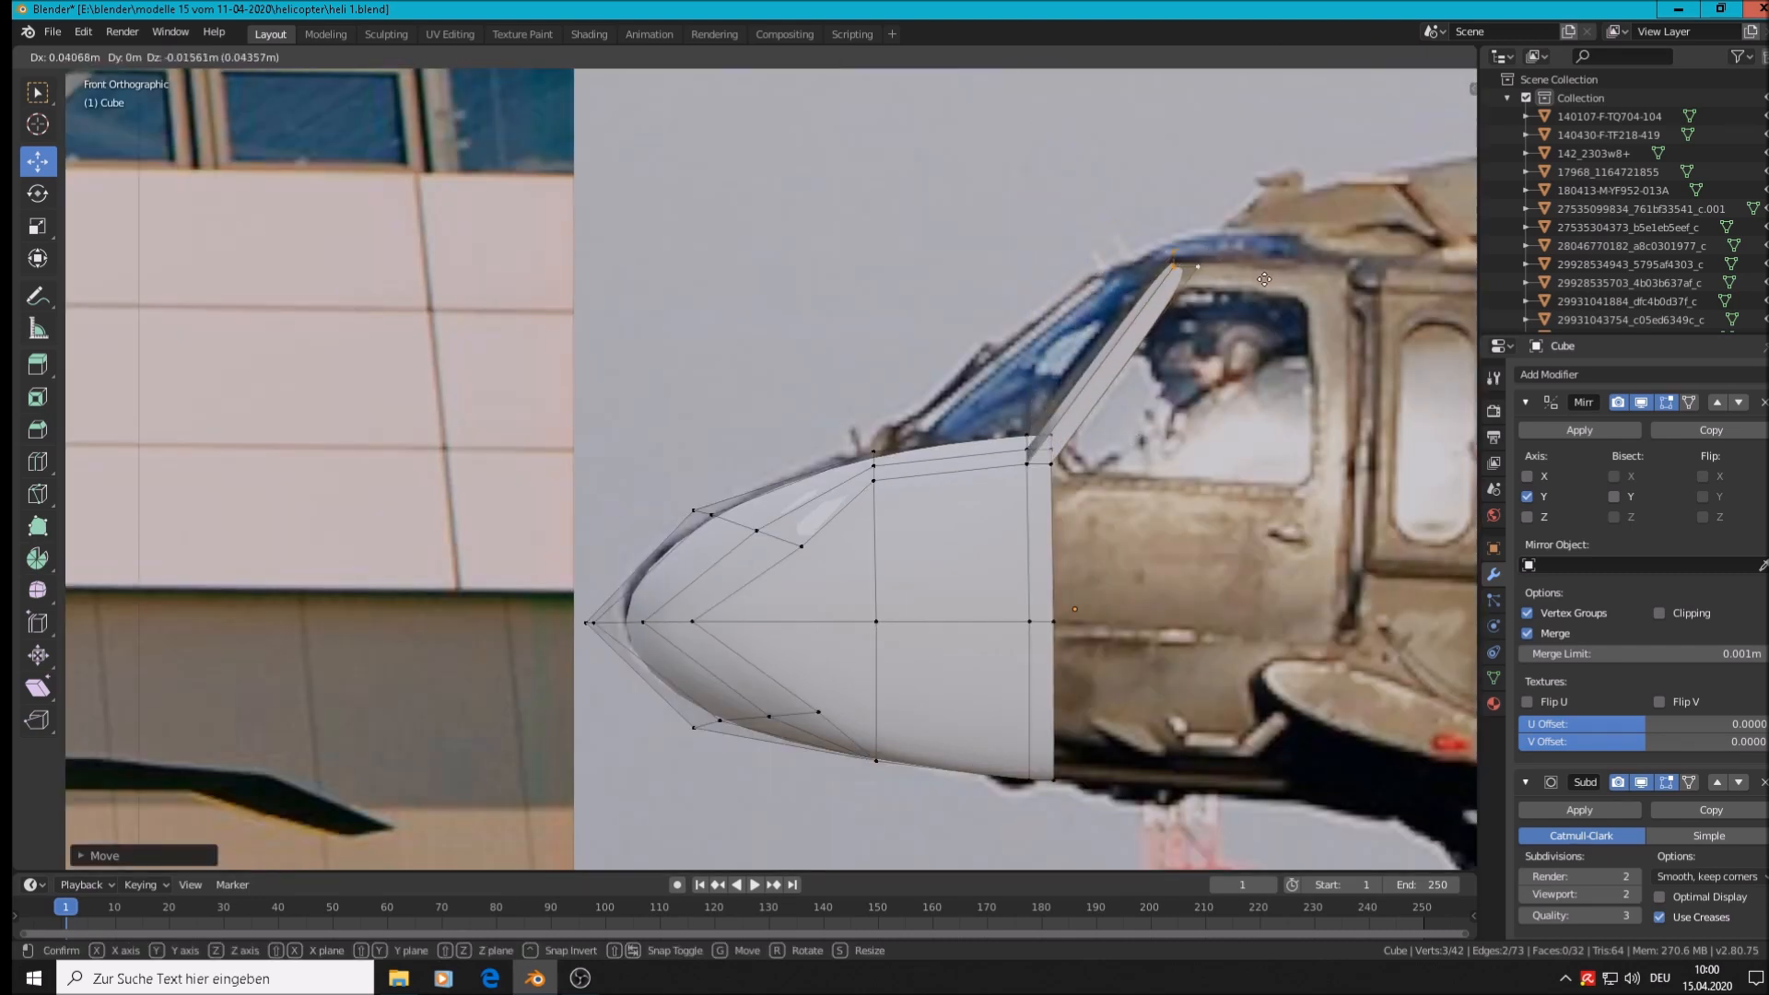
click(1263, 281)
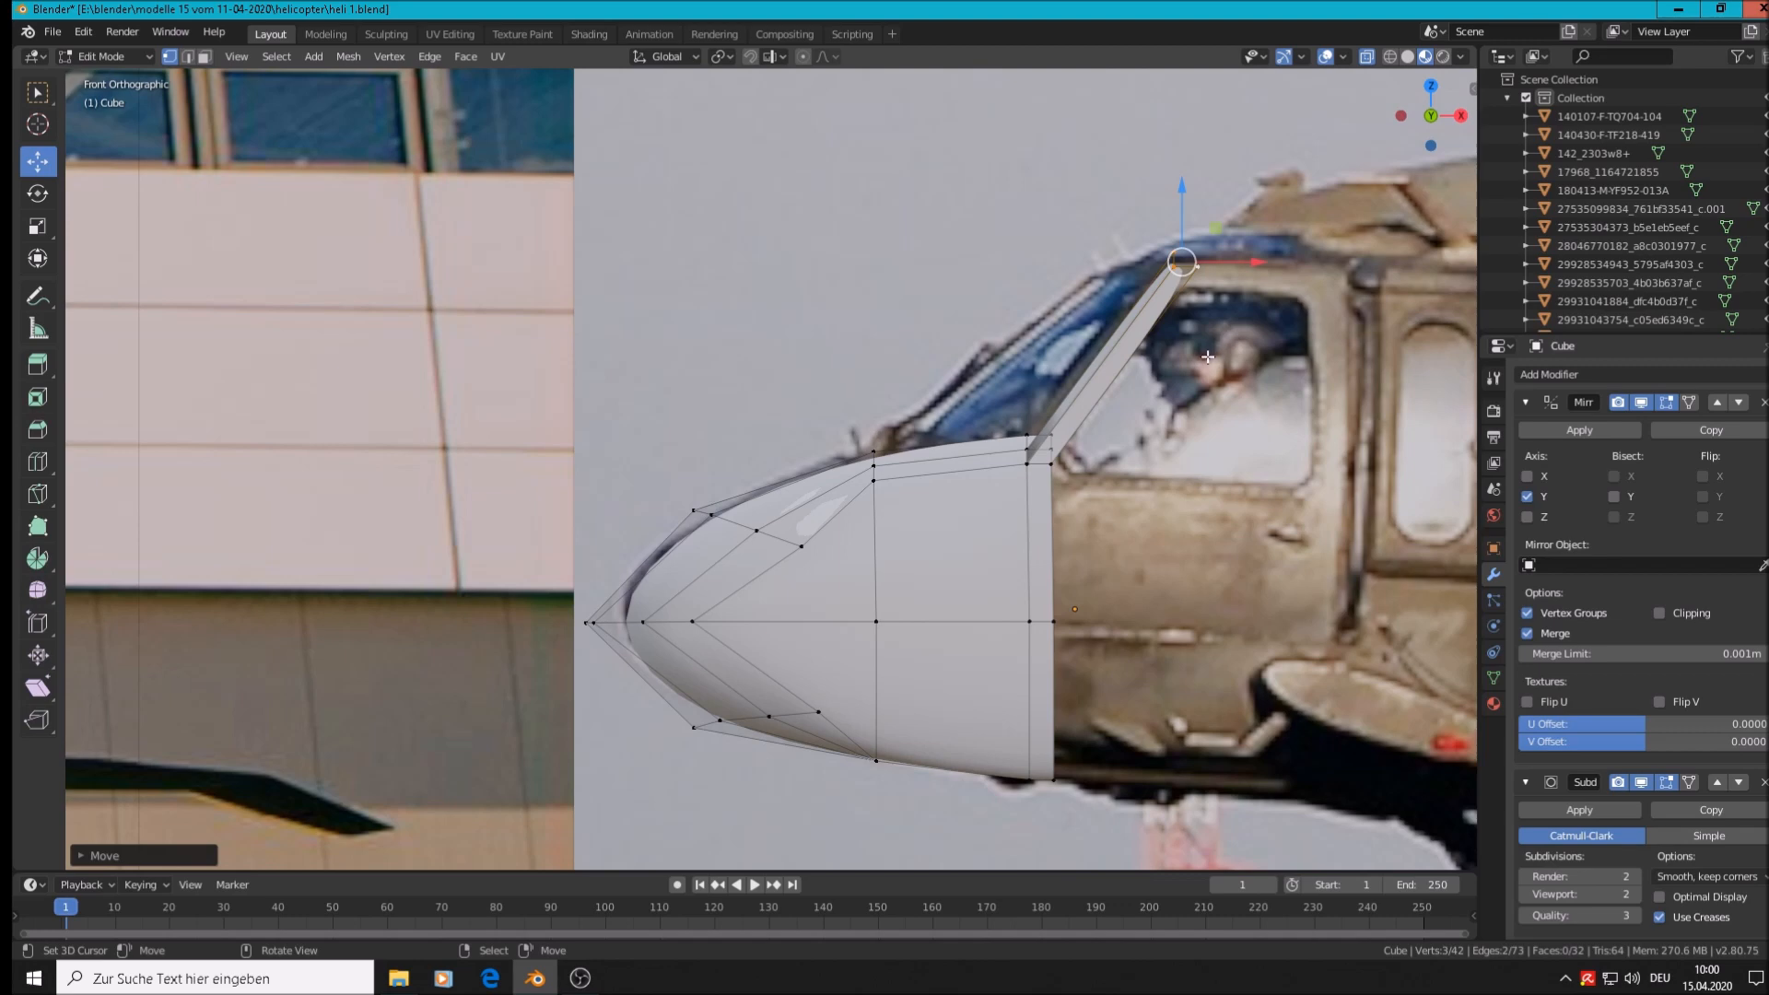
key(Tab)
middle_drag(1174, 411, 1279, 469)
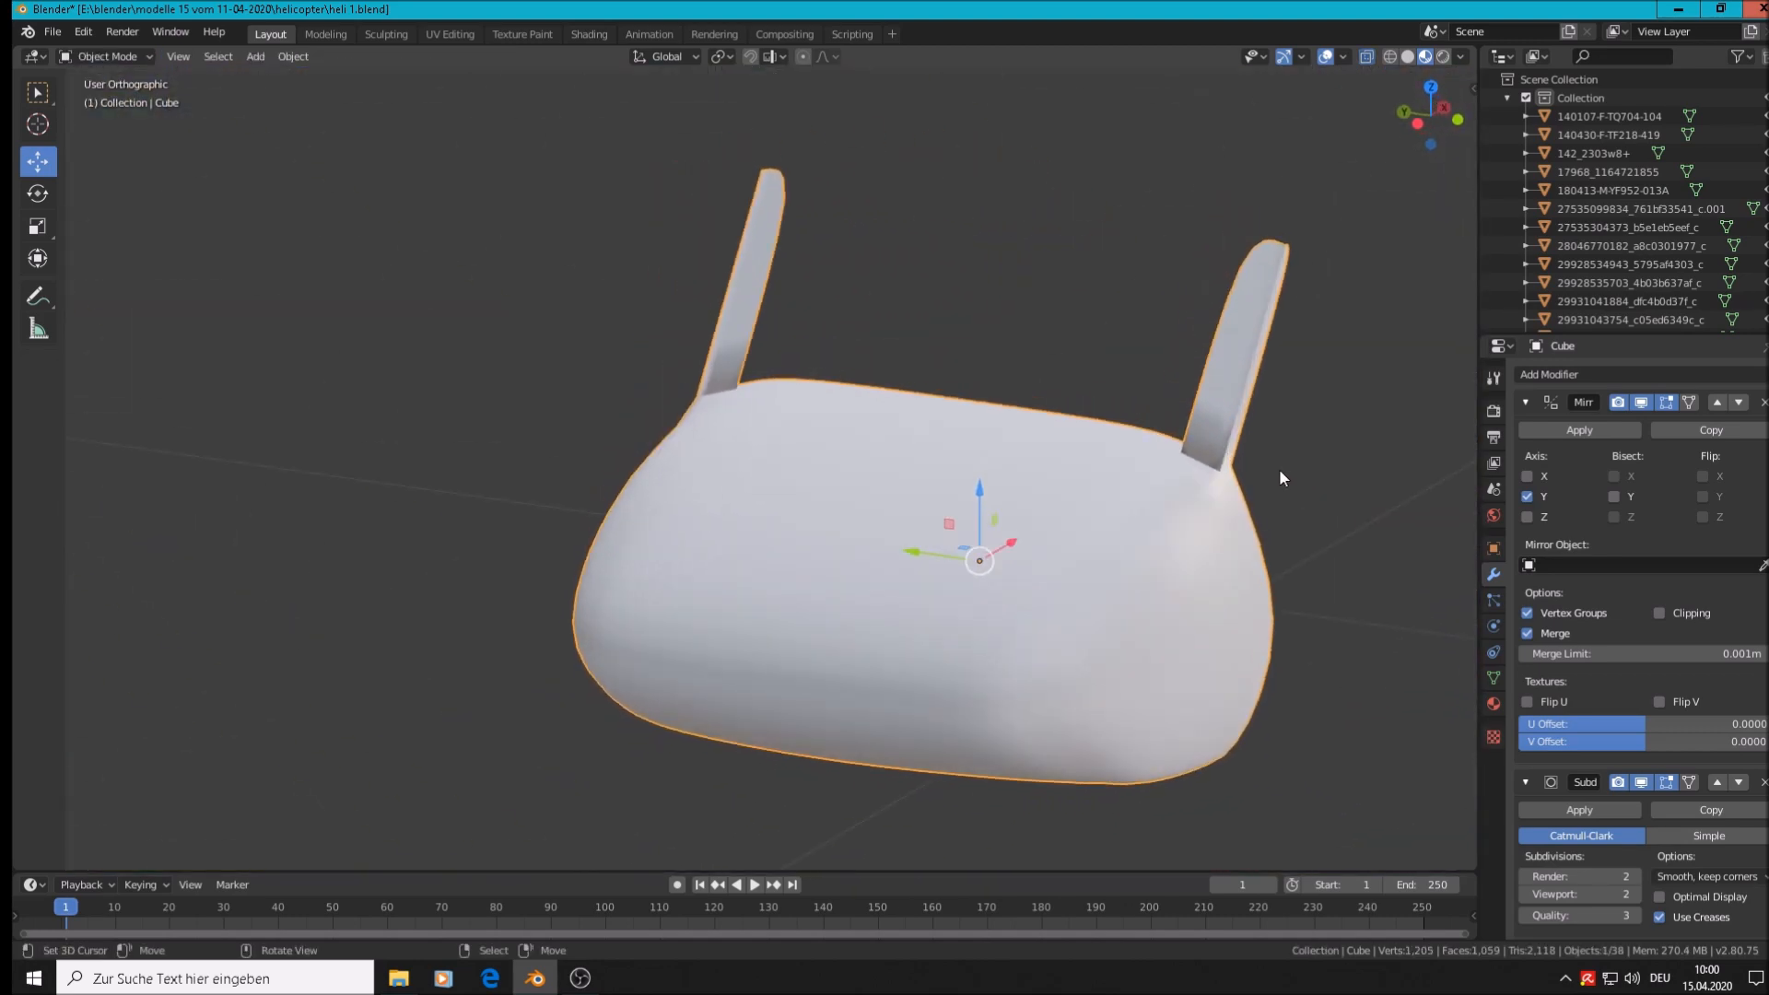
Switch the nose cone back into Edit Mode
scroll(1262, 459, up, 3)
key(Tab)
scroll(1235, 457, up, 2)
scroll(1225, 454, down, 3)
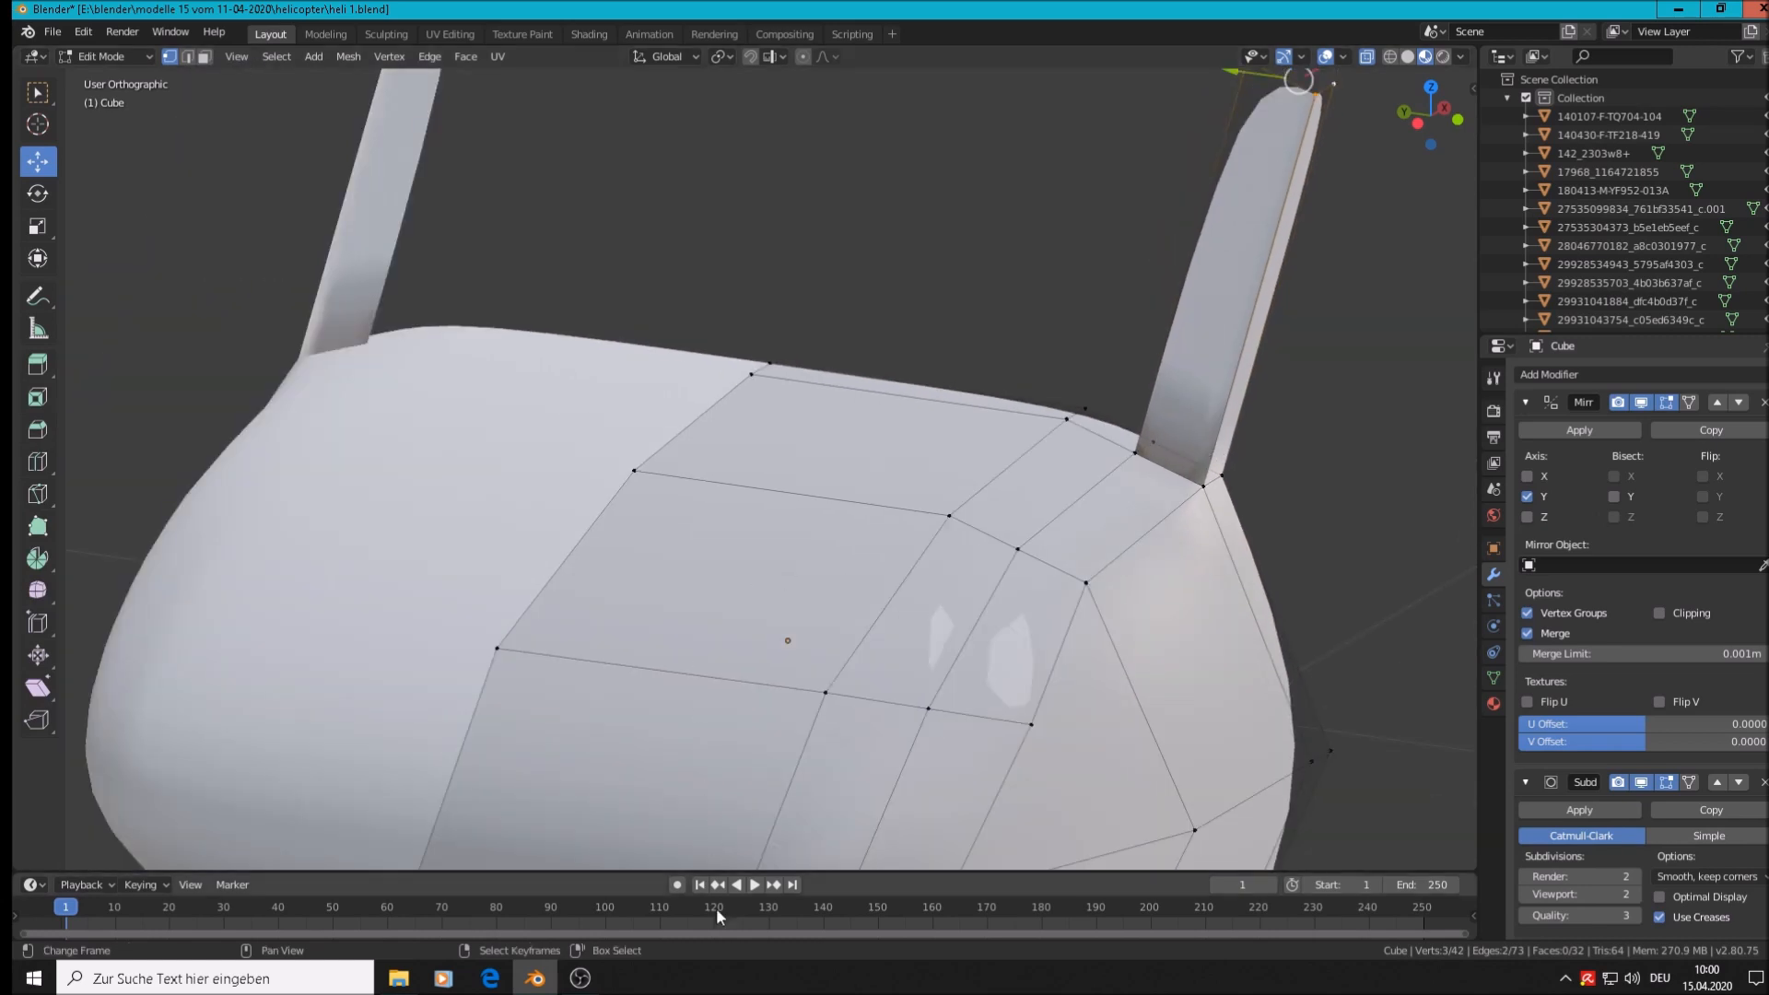
Restart the screen recording, then show the mesh in Front Orthographic view with the reference
click(580, 977)
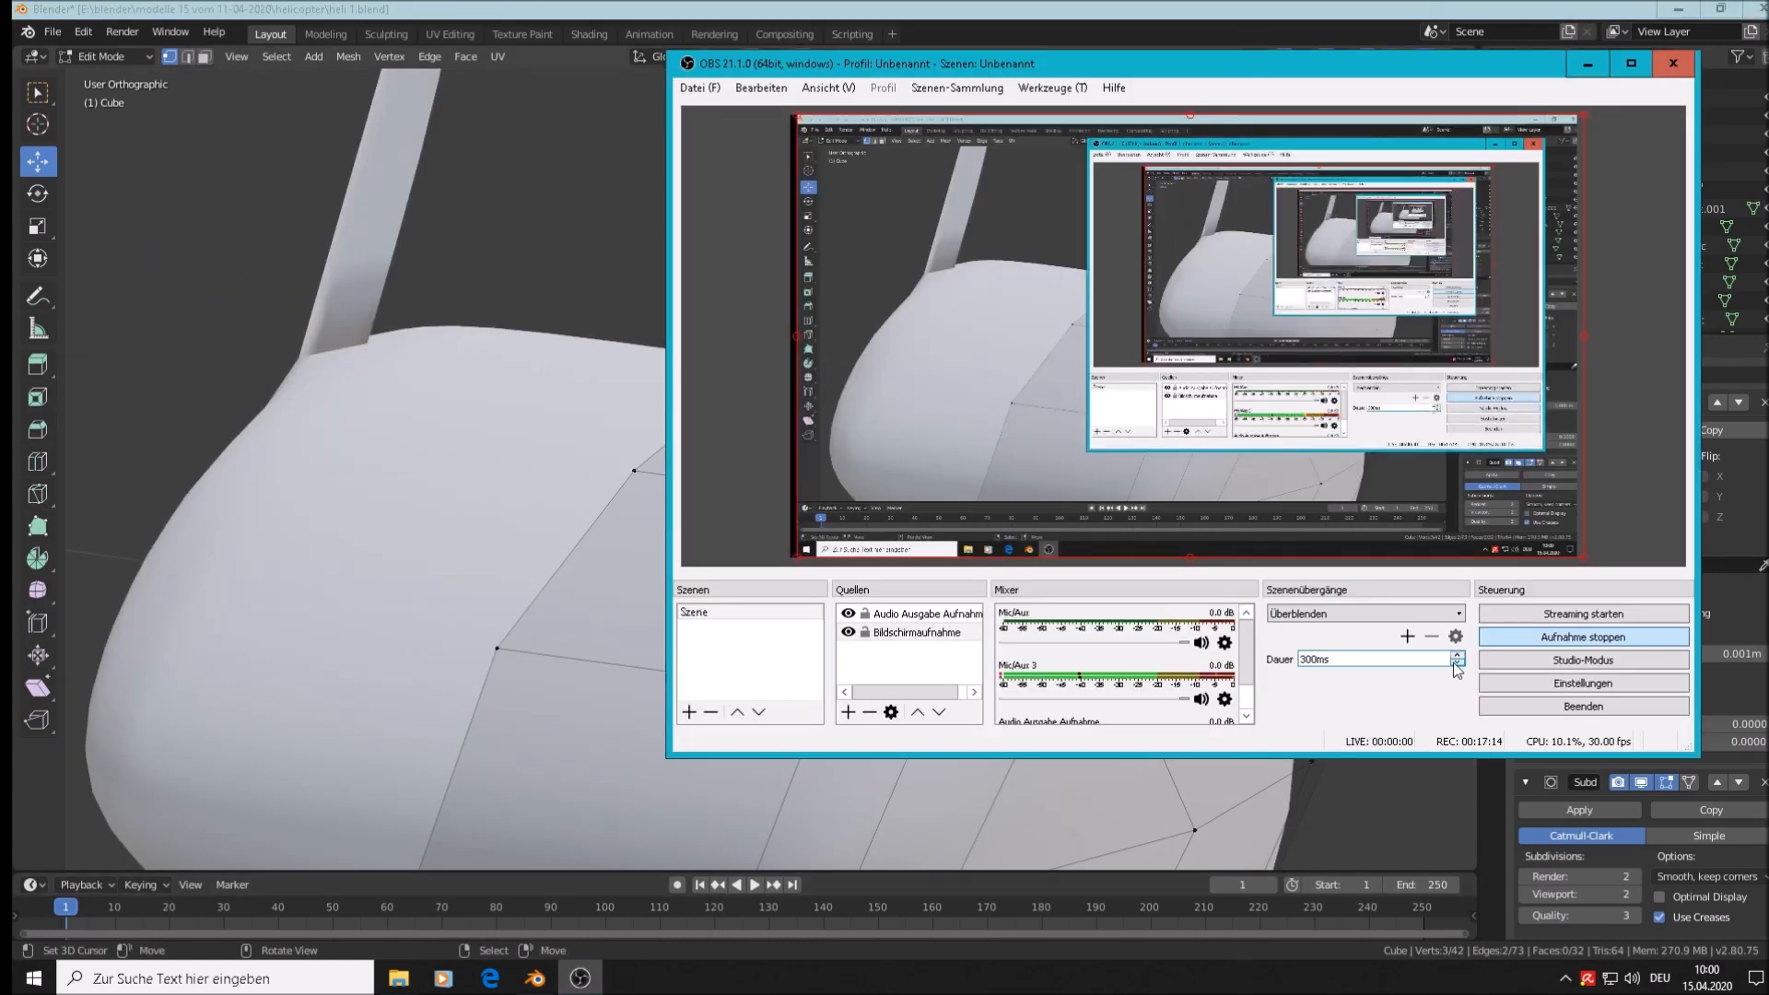
click(1597, 644)
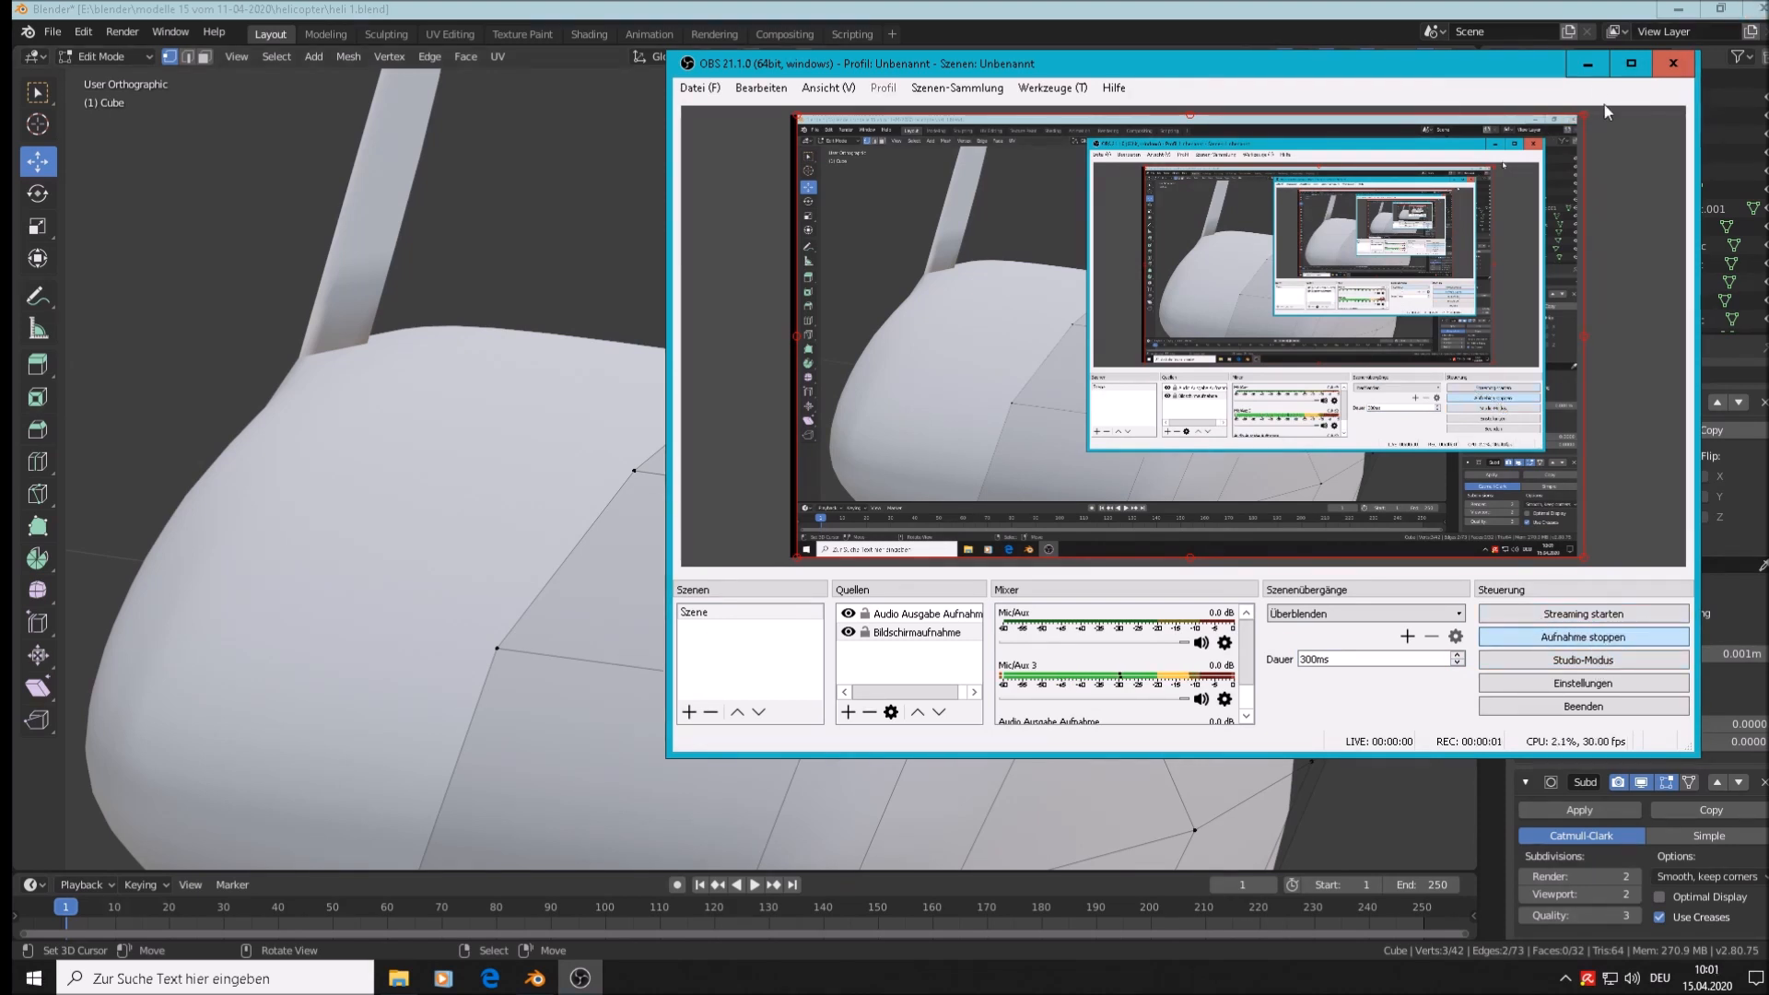
click(1587, 64)
scroll(922, 516, down, 6)
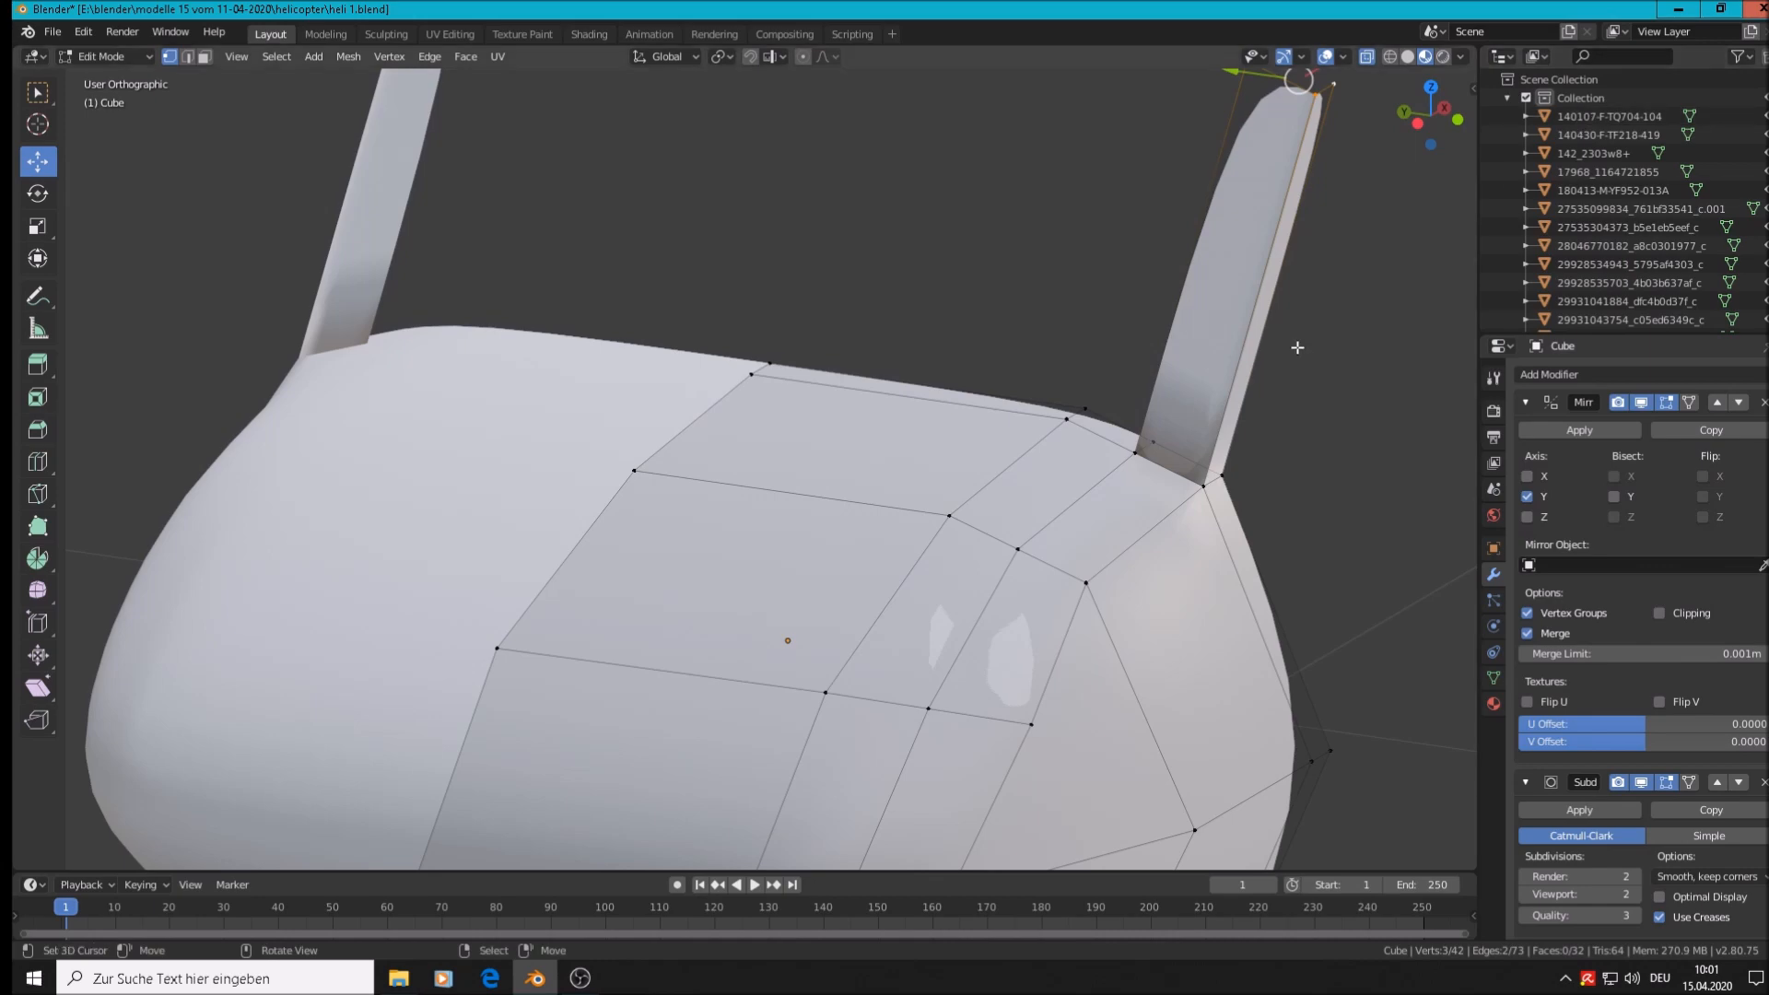
middle_drag(976, 516, 918, 530)
key(KP_1)
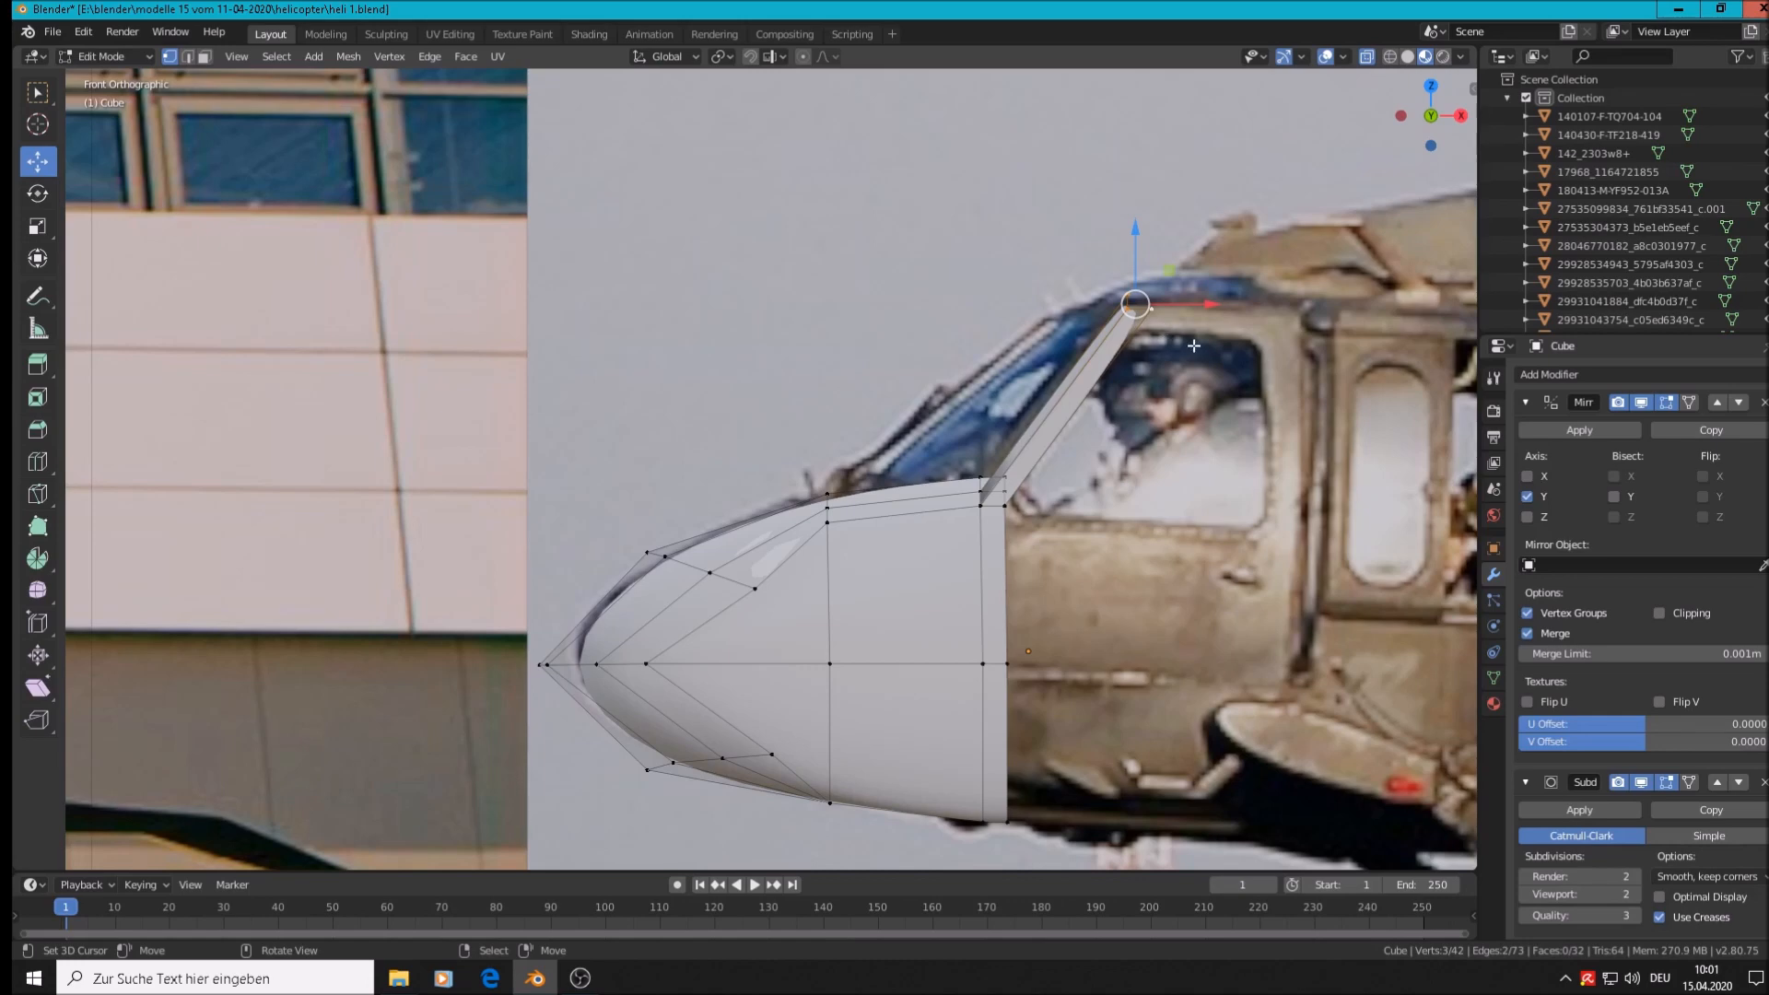
Scale the pillar-top vertices to 0 along Z so they sit at one height
scroll(1181, 356, up, 3)
scroll(1137, 327, up, 1)
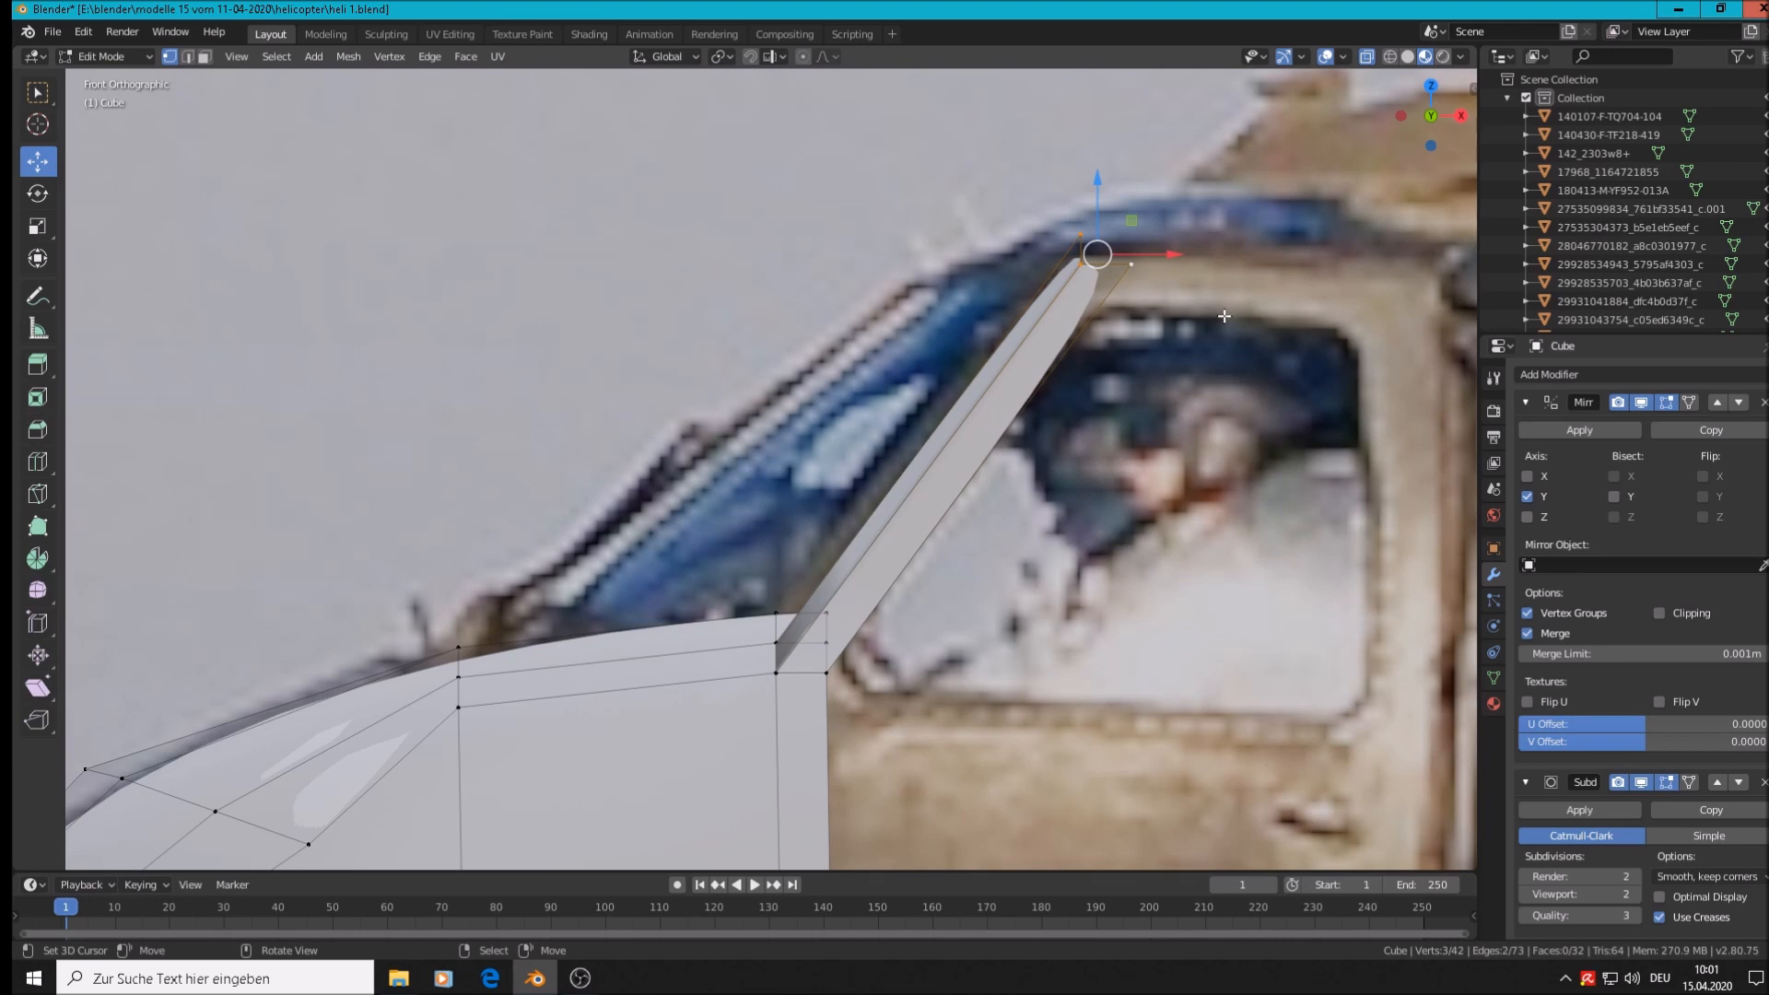
key(s)
key(z)
text(0)
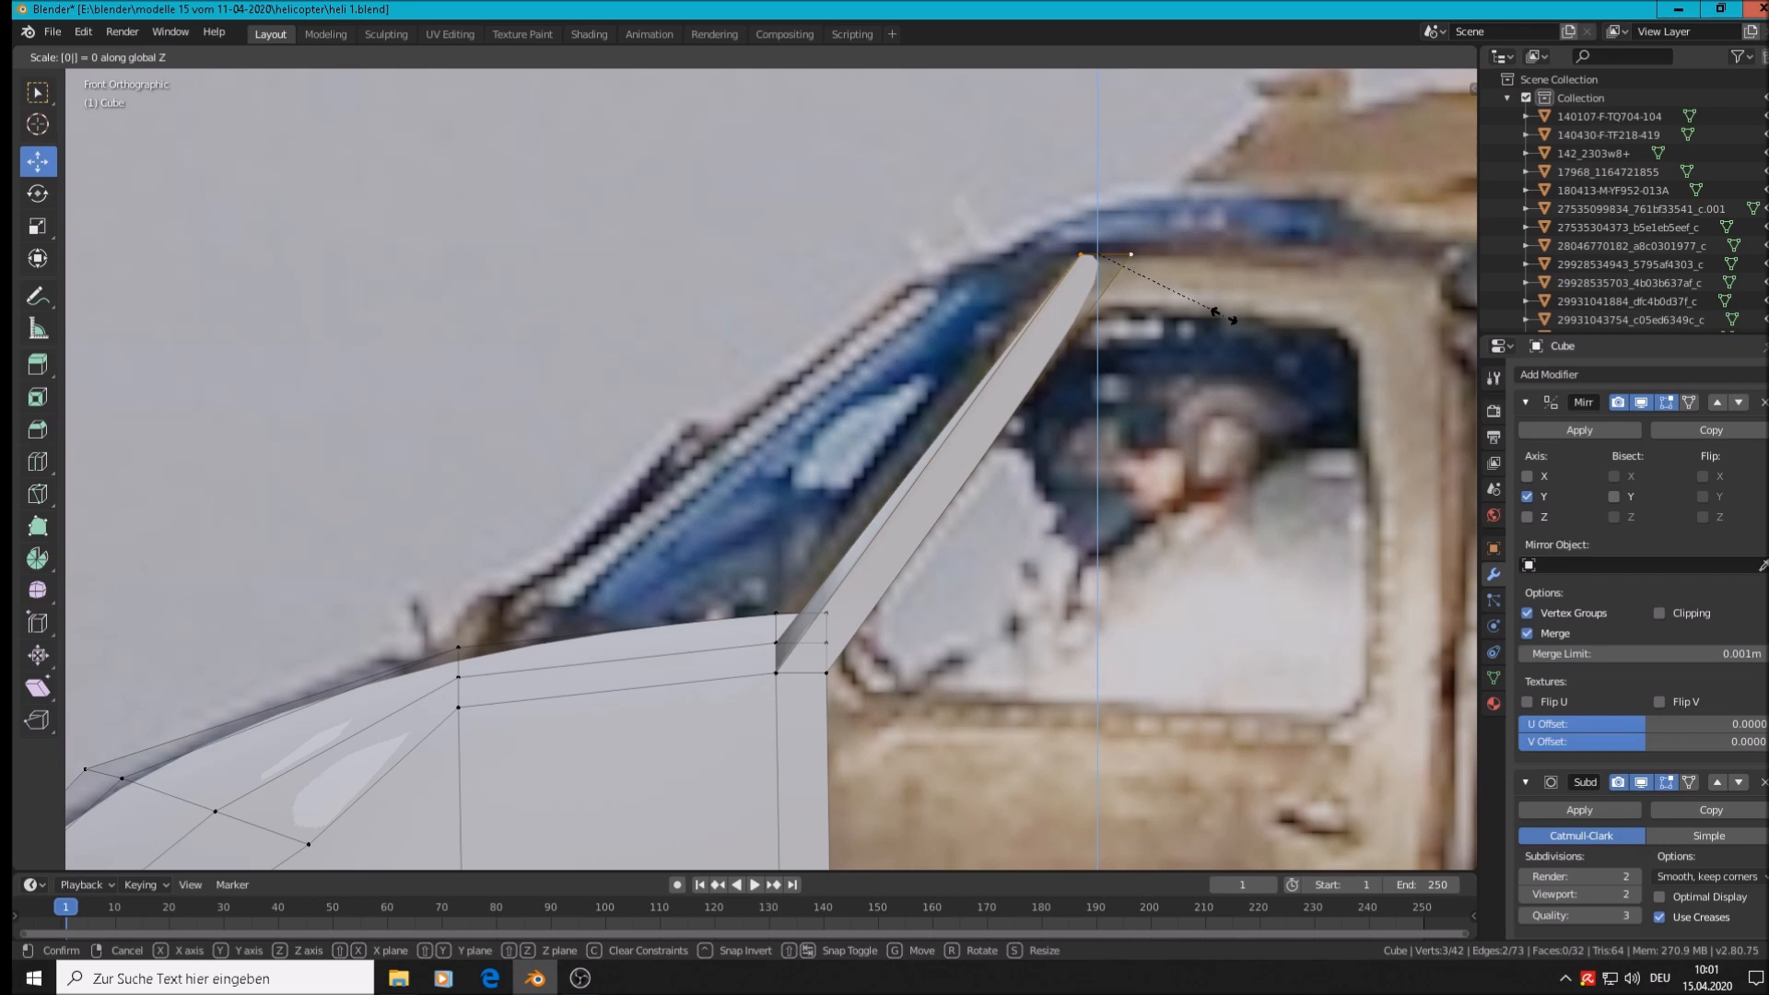
key(Return)
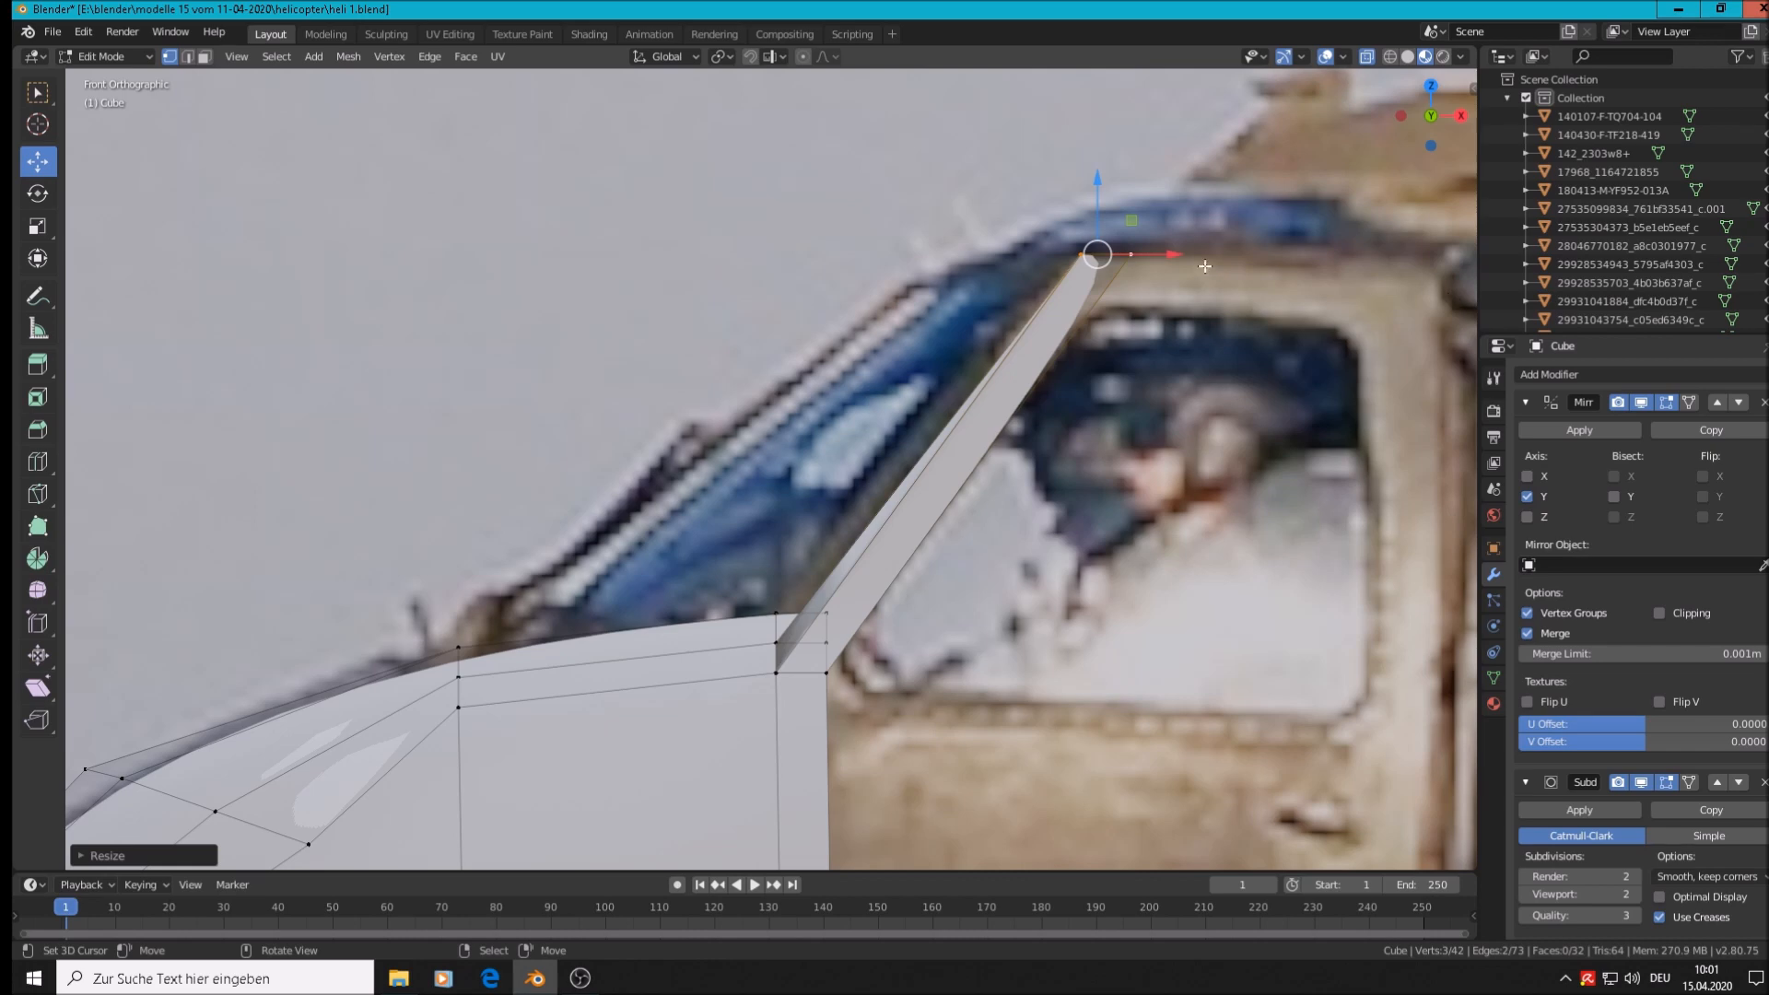
scroll(1205, 266, down, 4)
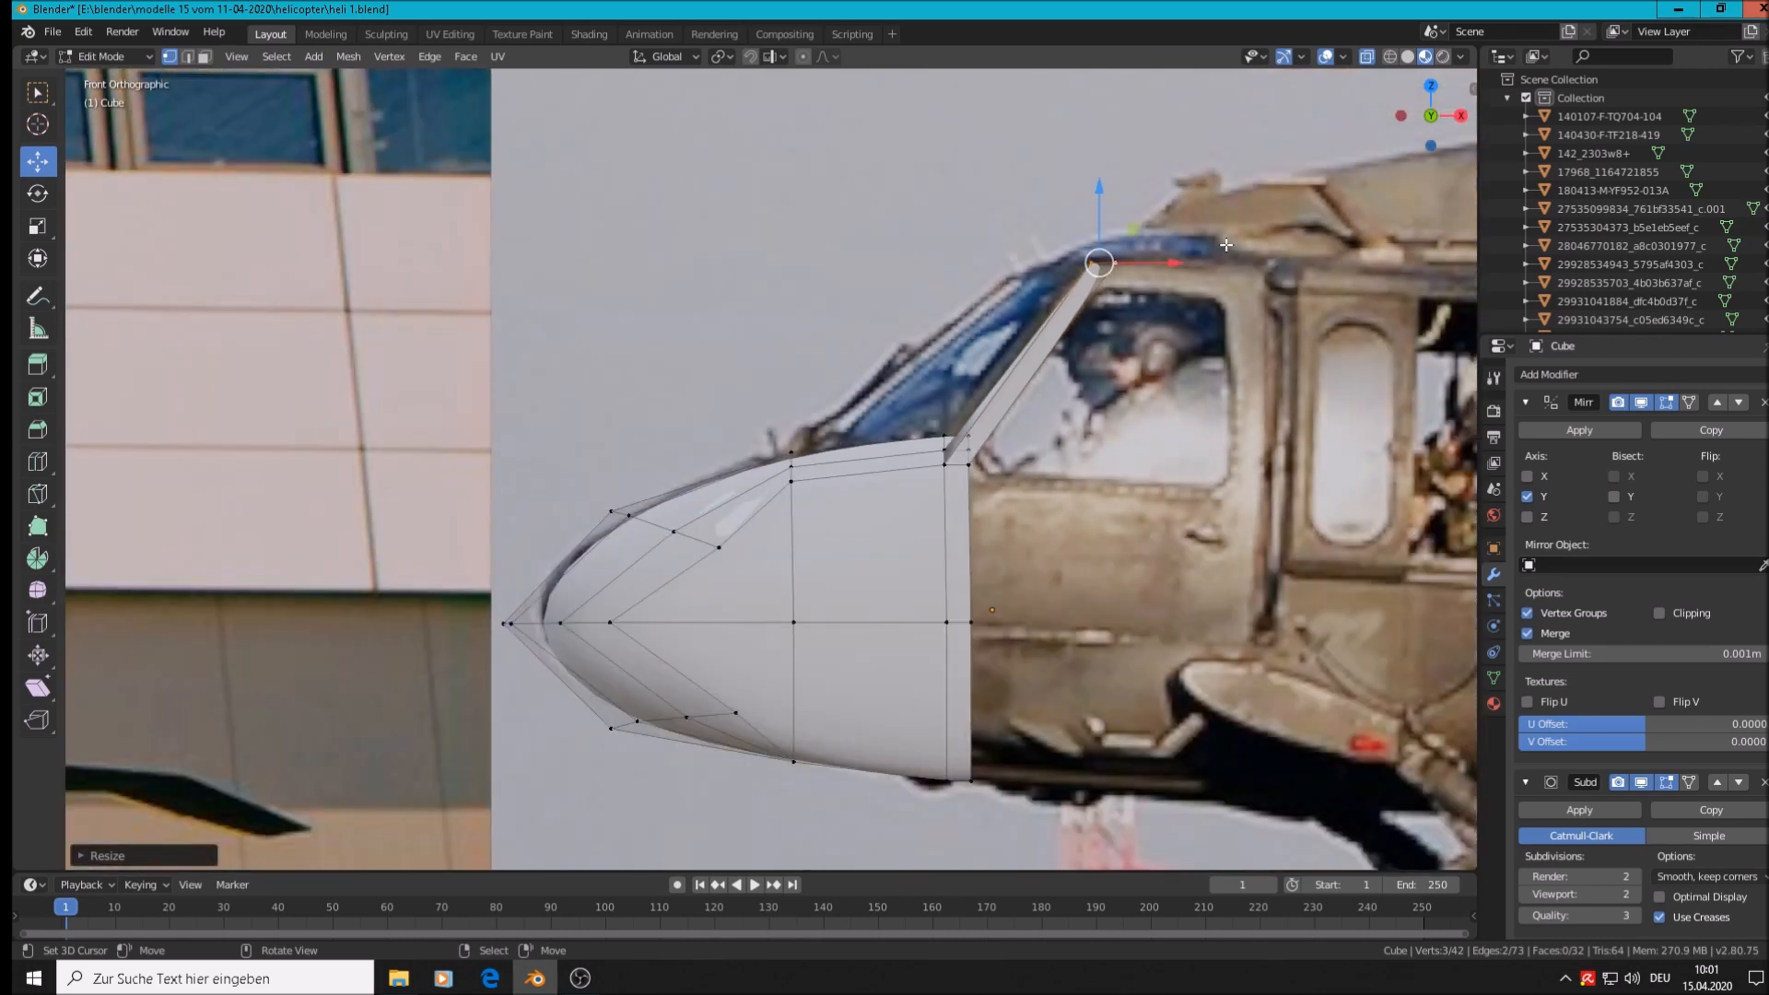
Extrude a new vertex from the pillar tip along Y and place it on the centre line
scroll(1157, 282, down, 5)
middle_drag(1157, 282, 1232, 356)
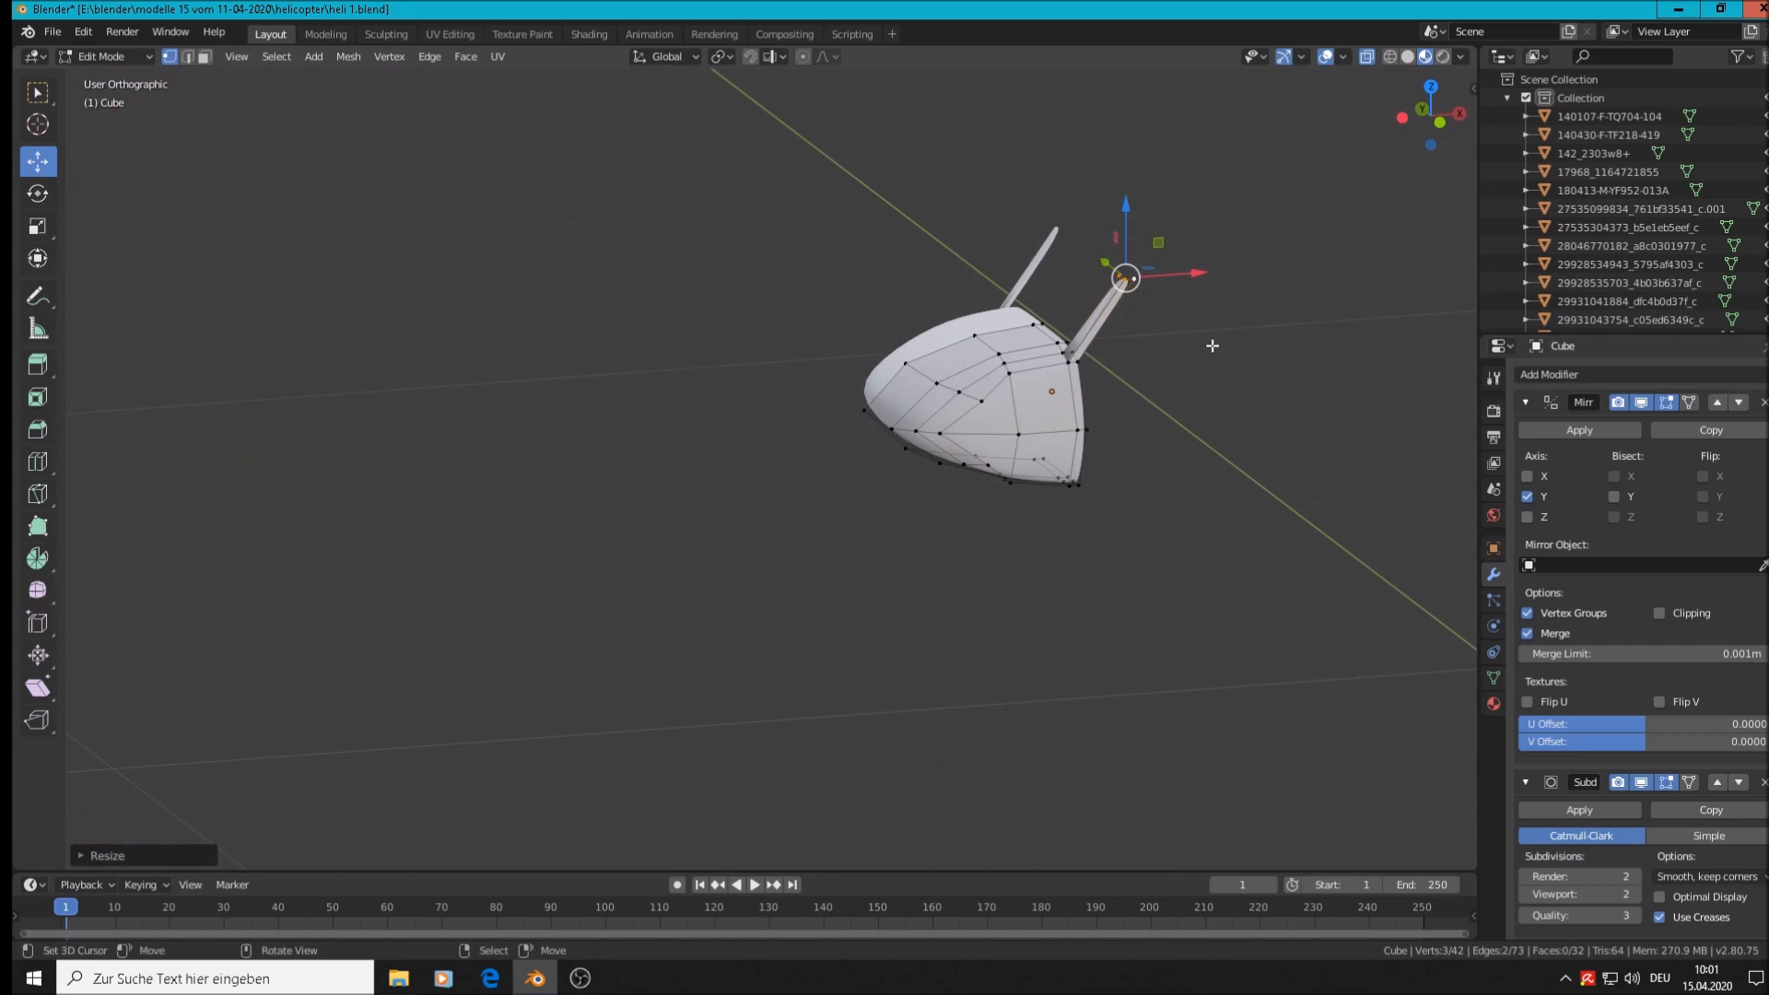
middle_drag(1213, 345, 1296, 367)
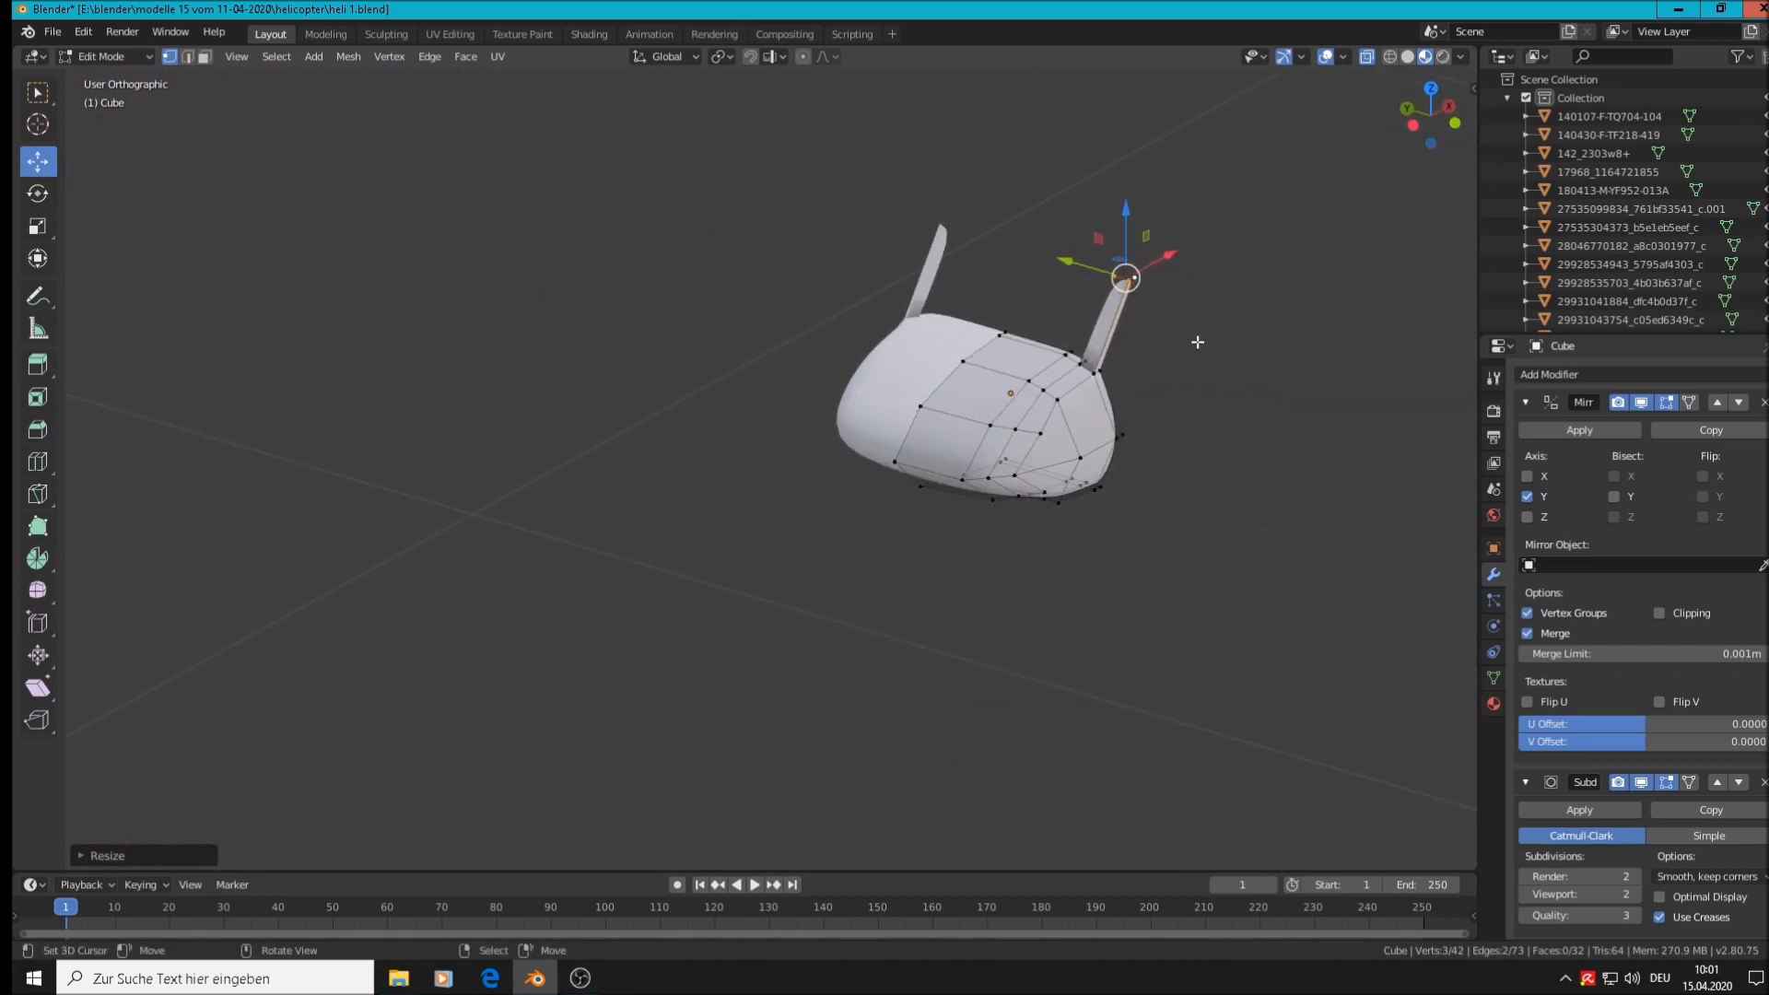
scroll(1198, 343, up, 3)
click(1056, 234)
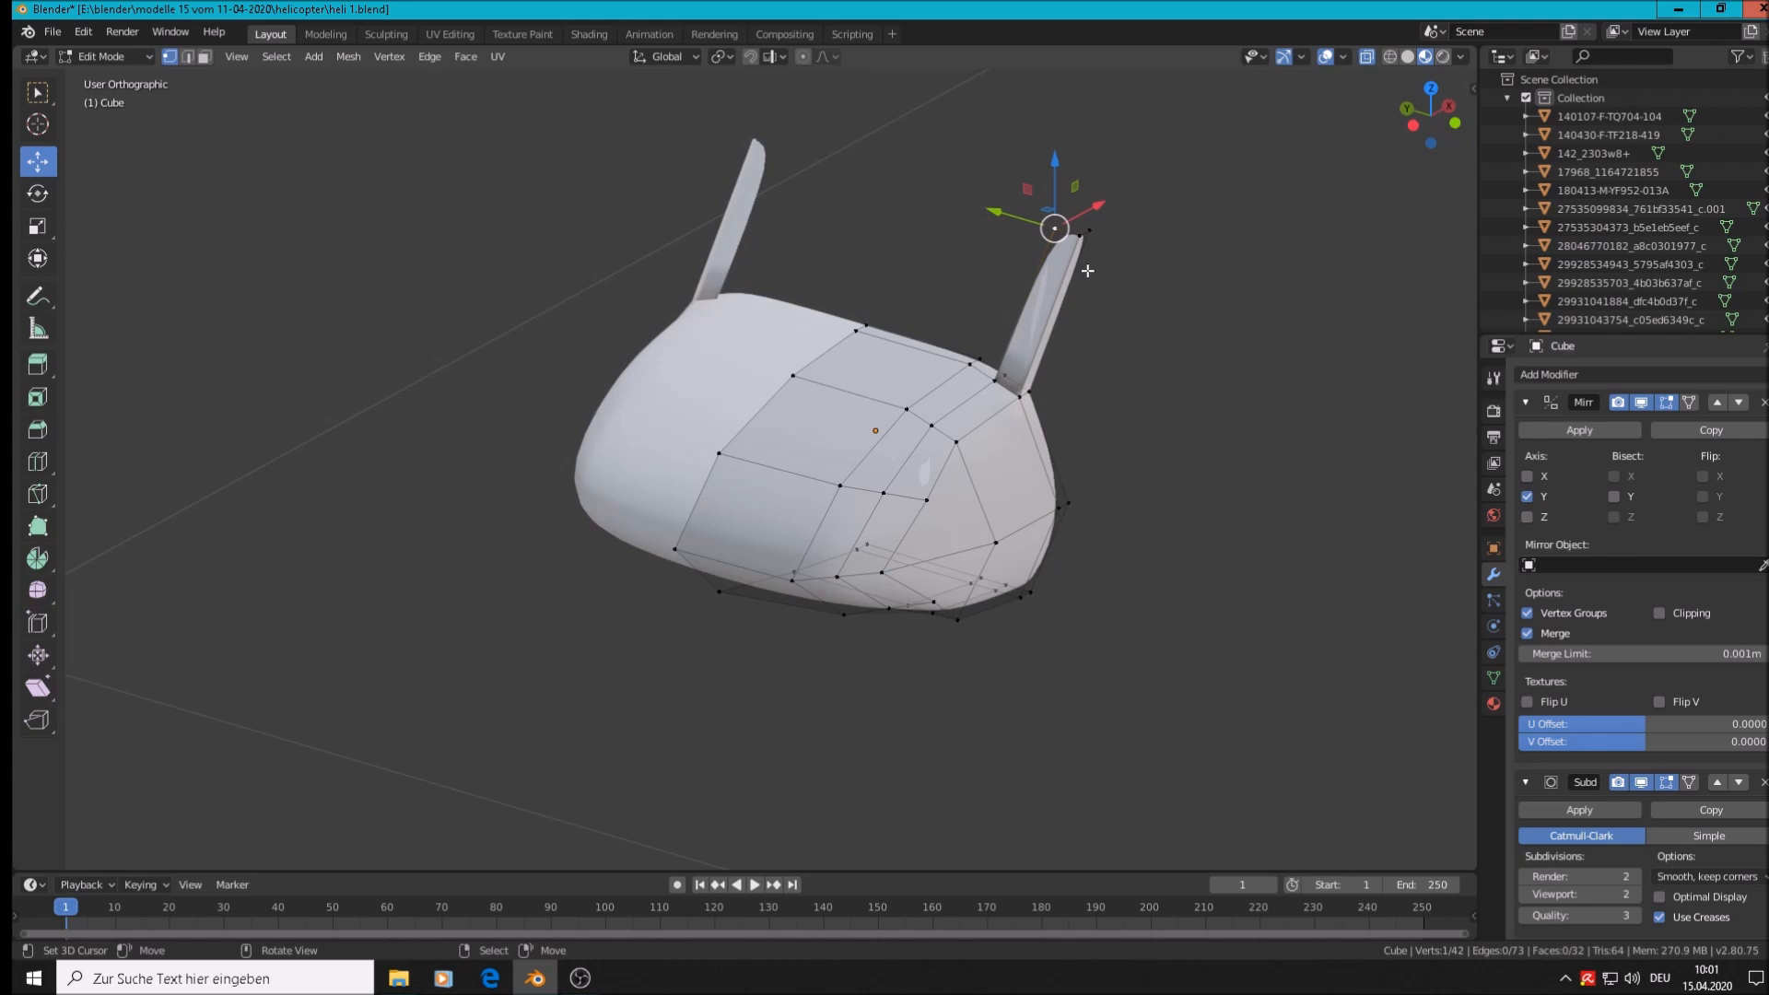
middle_drag(1056, 230, 1100, 320)
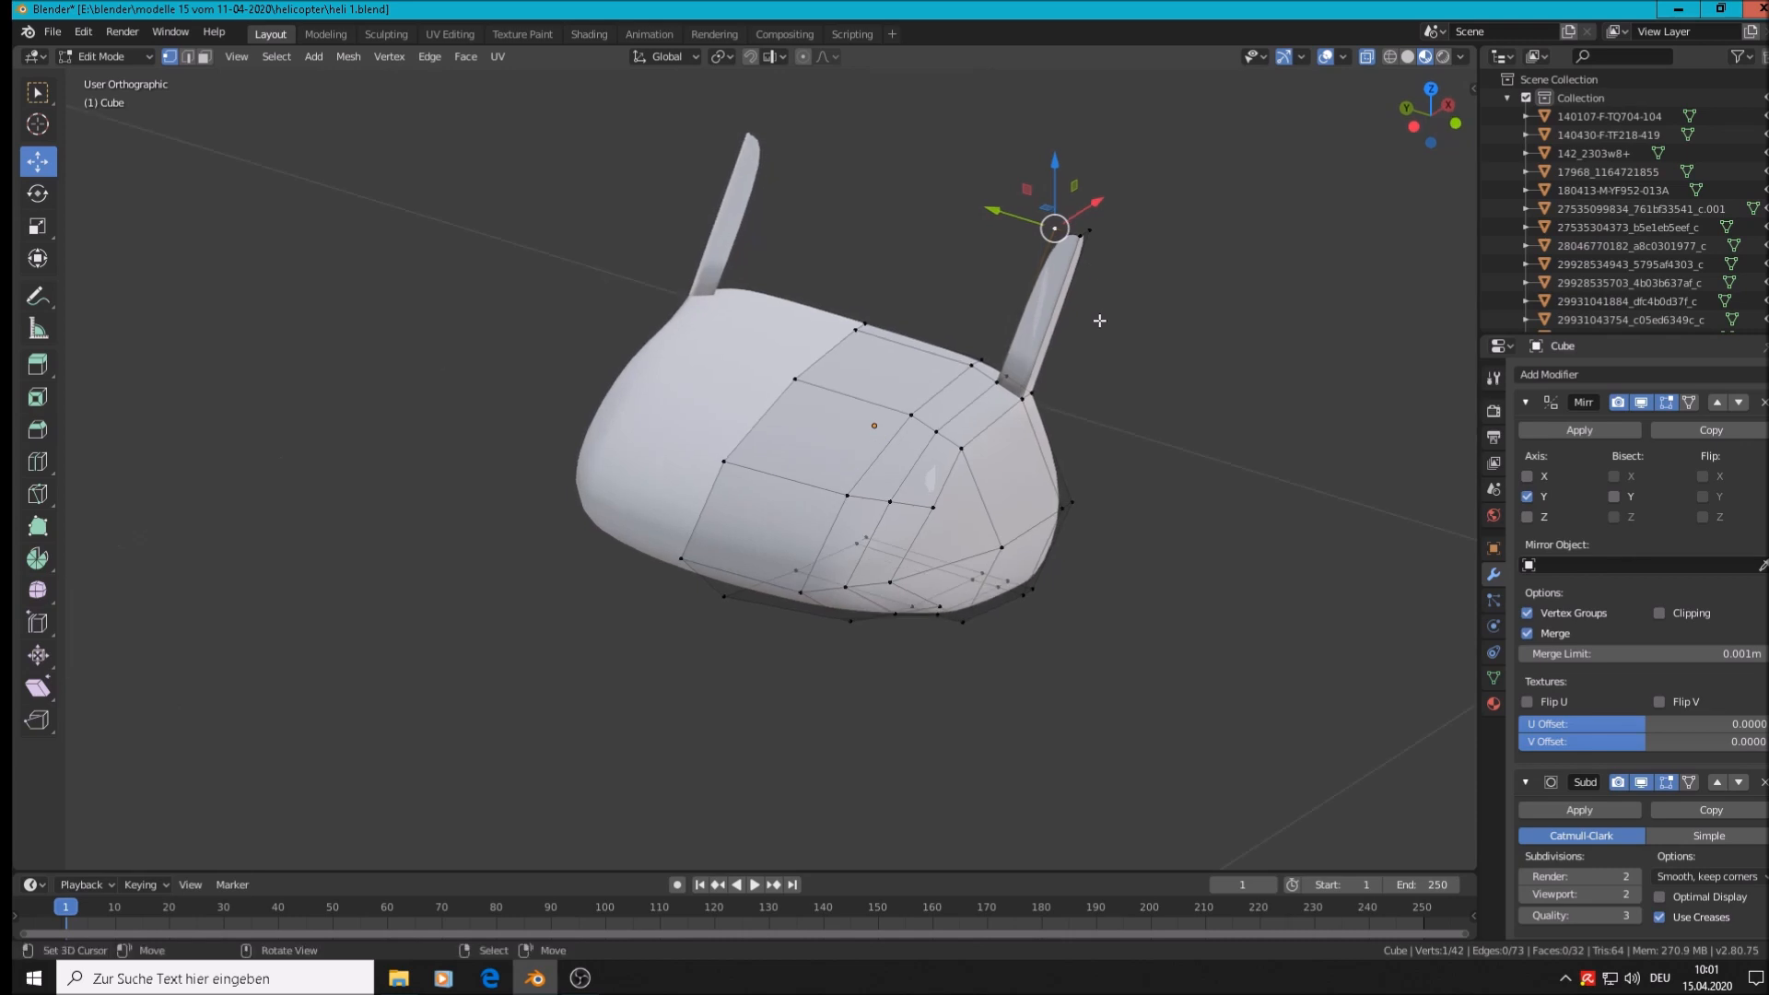
key(e)
key(y)
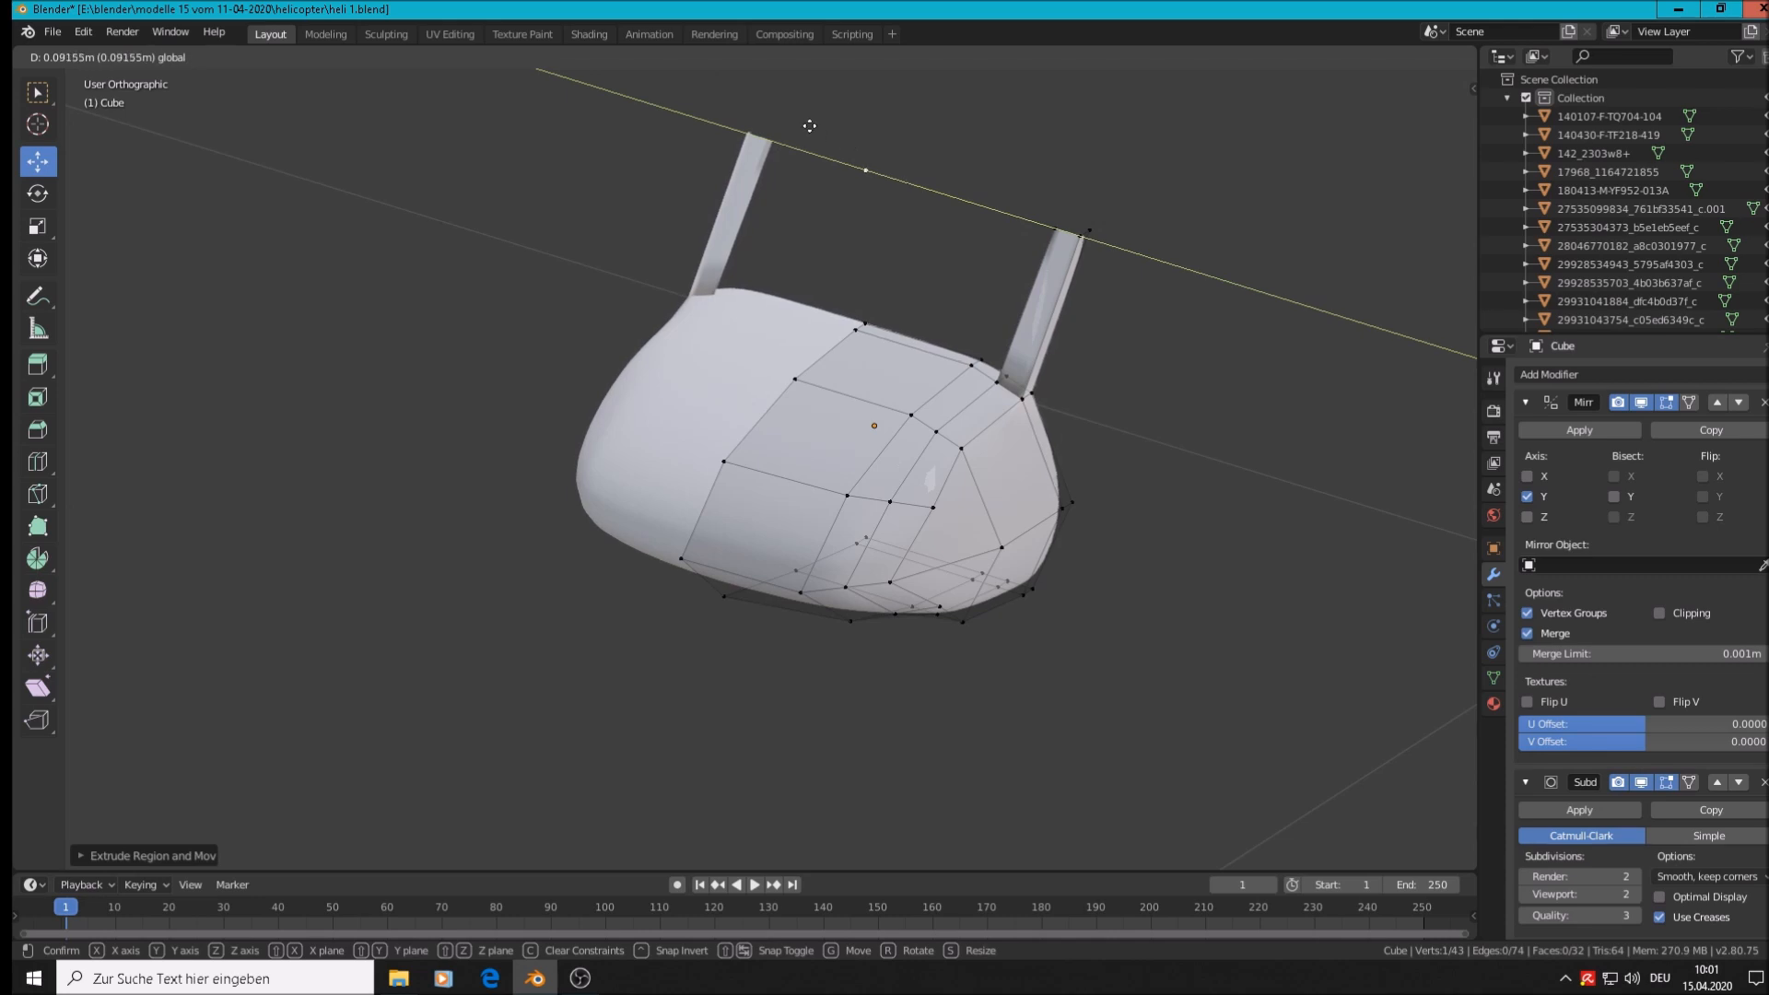
click(865, 141)
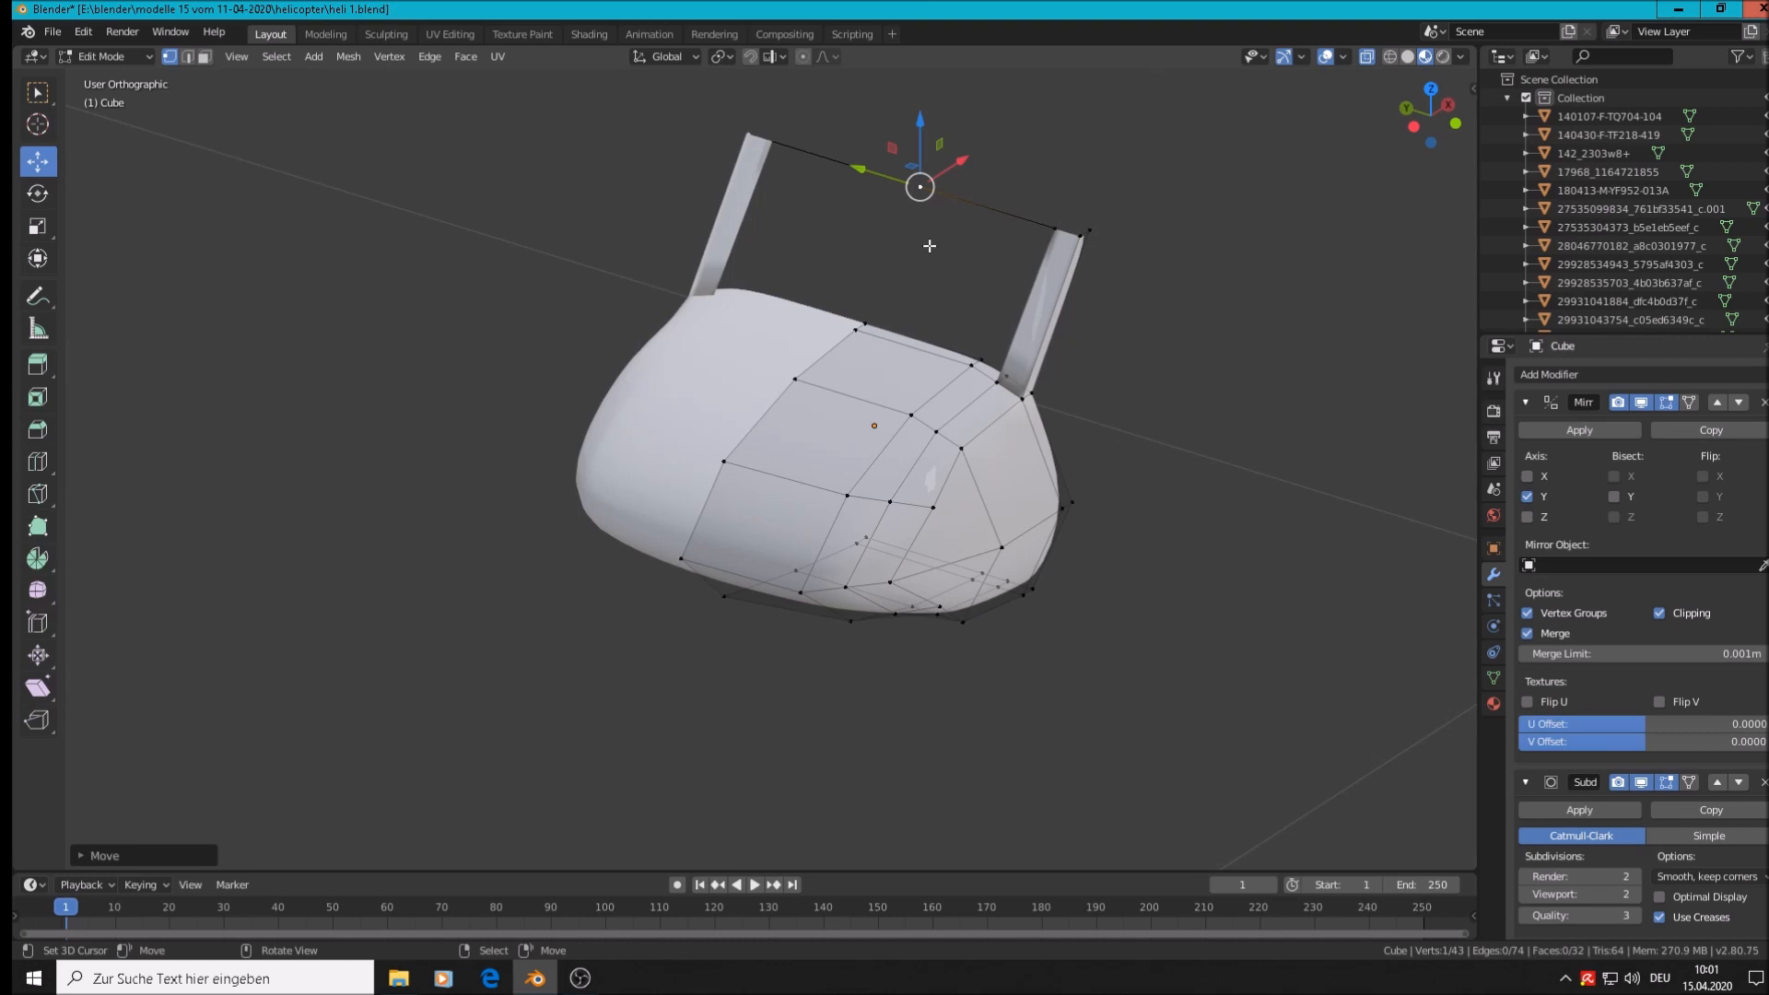
key(g)
key(y)
drag(842, 168, 826, 159)
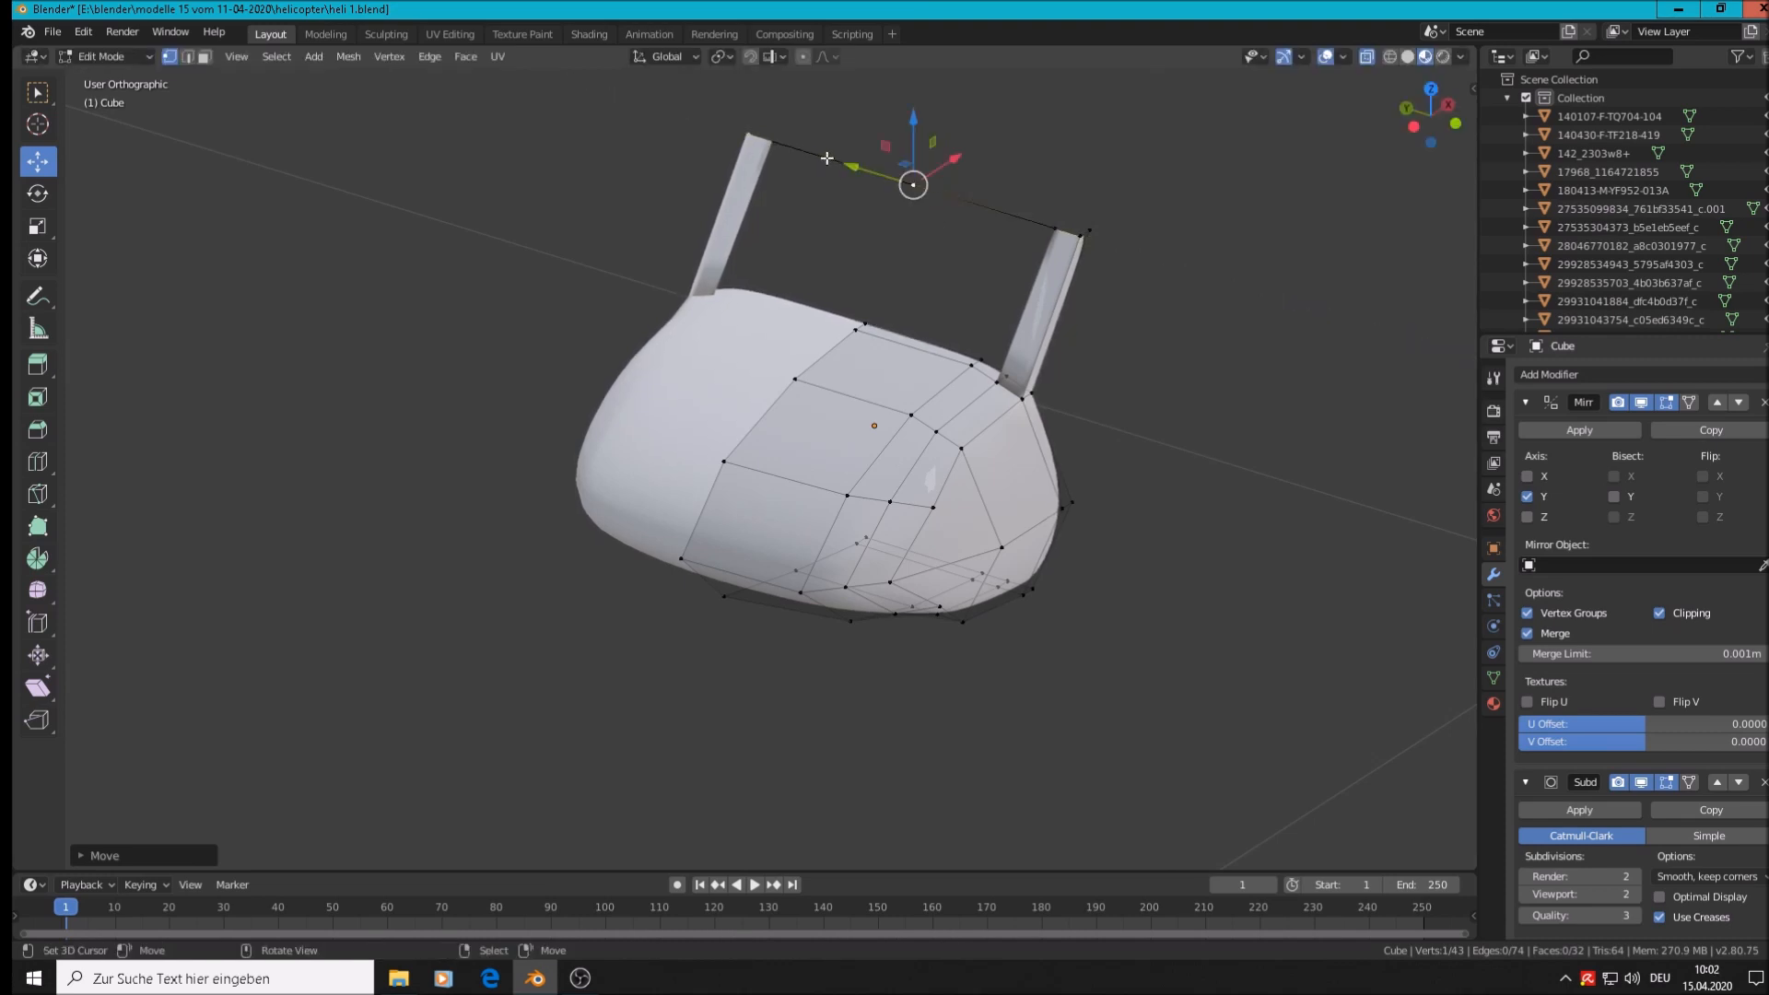
Select the pillar-top vertices and extrude the top edges upward to form the crossbar
middle_drag(1067, 262, 949, 294)
scroll(886, 275, up, 1)
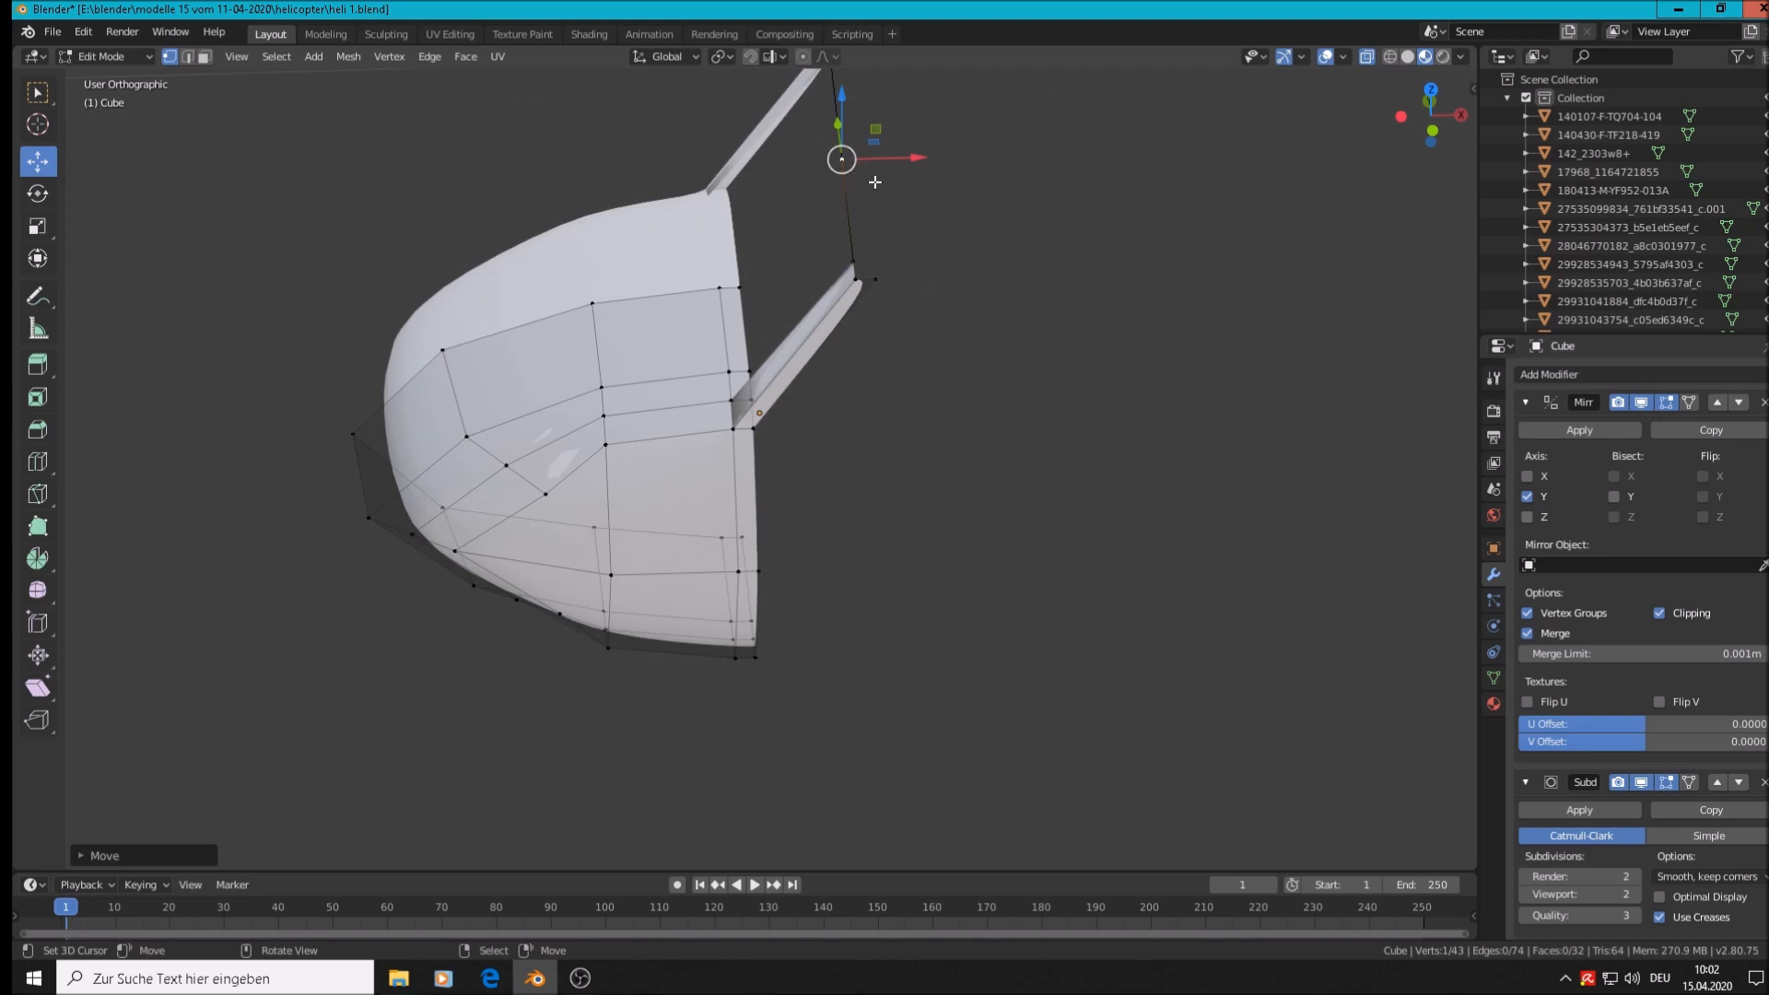
shift+right_click(876, 279)
shift+right_click(857, 280)
shift+right_click(853, 262)
middle_drag(934, 231, 935, 199)
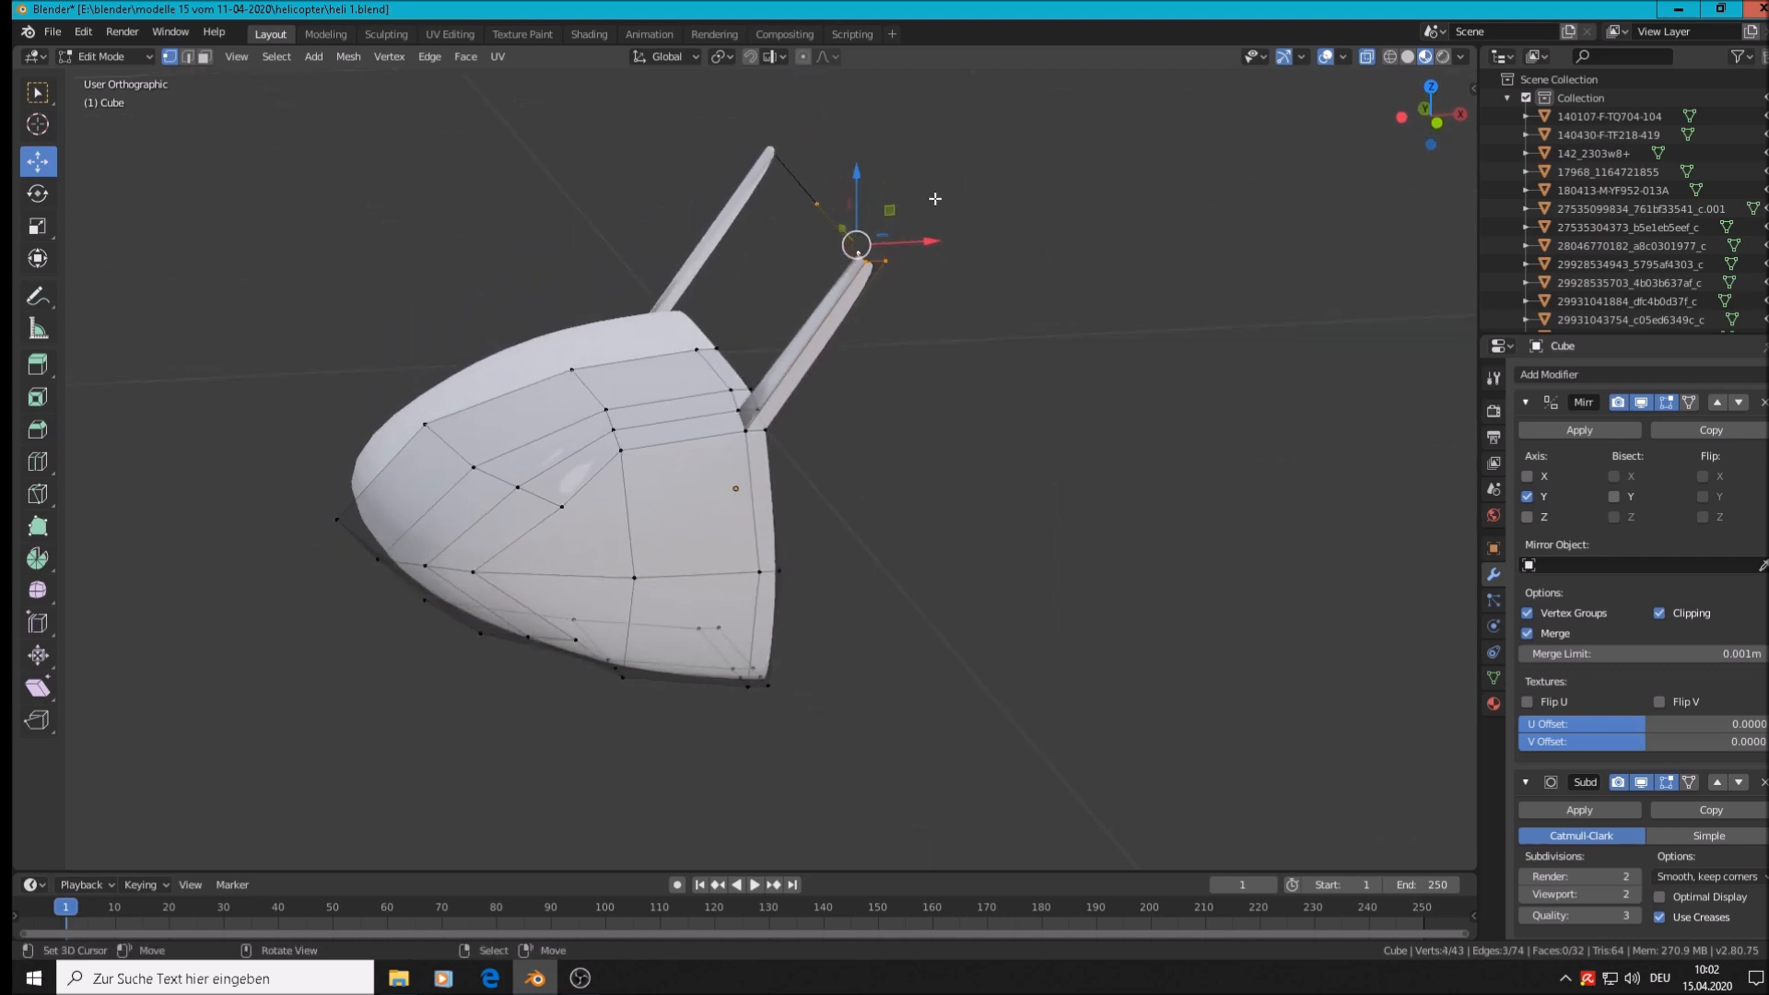
key(e)
right_click(929, 201)
drag(858, 182, 858, 169)
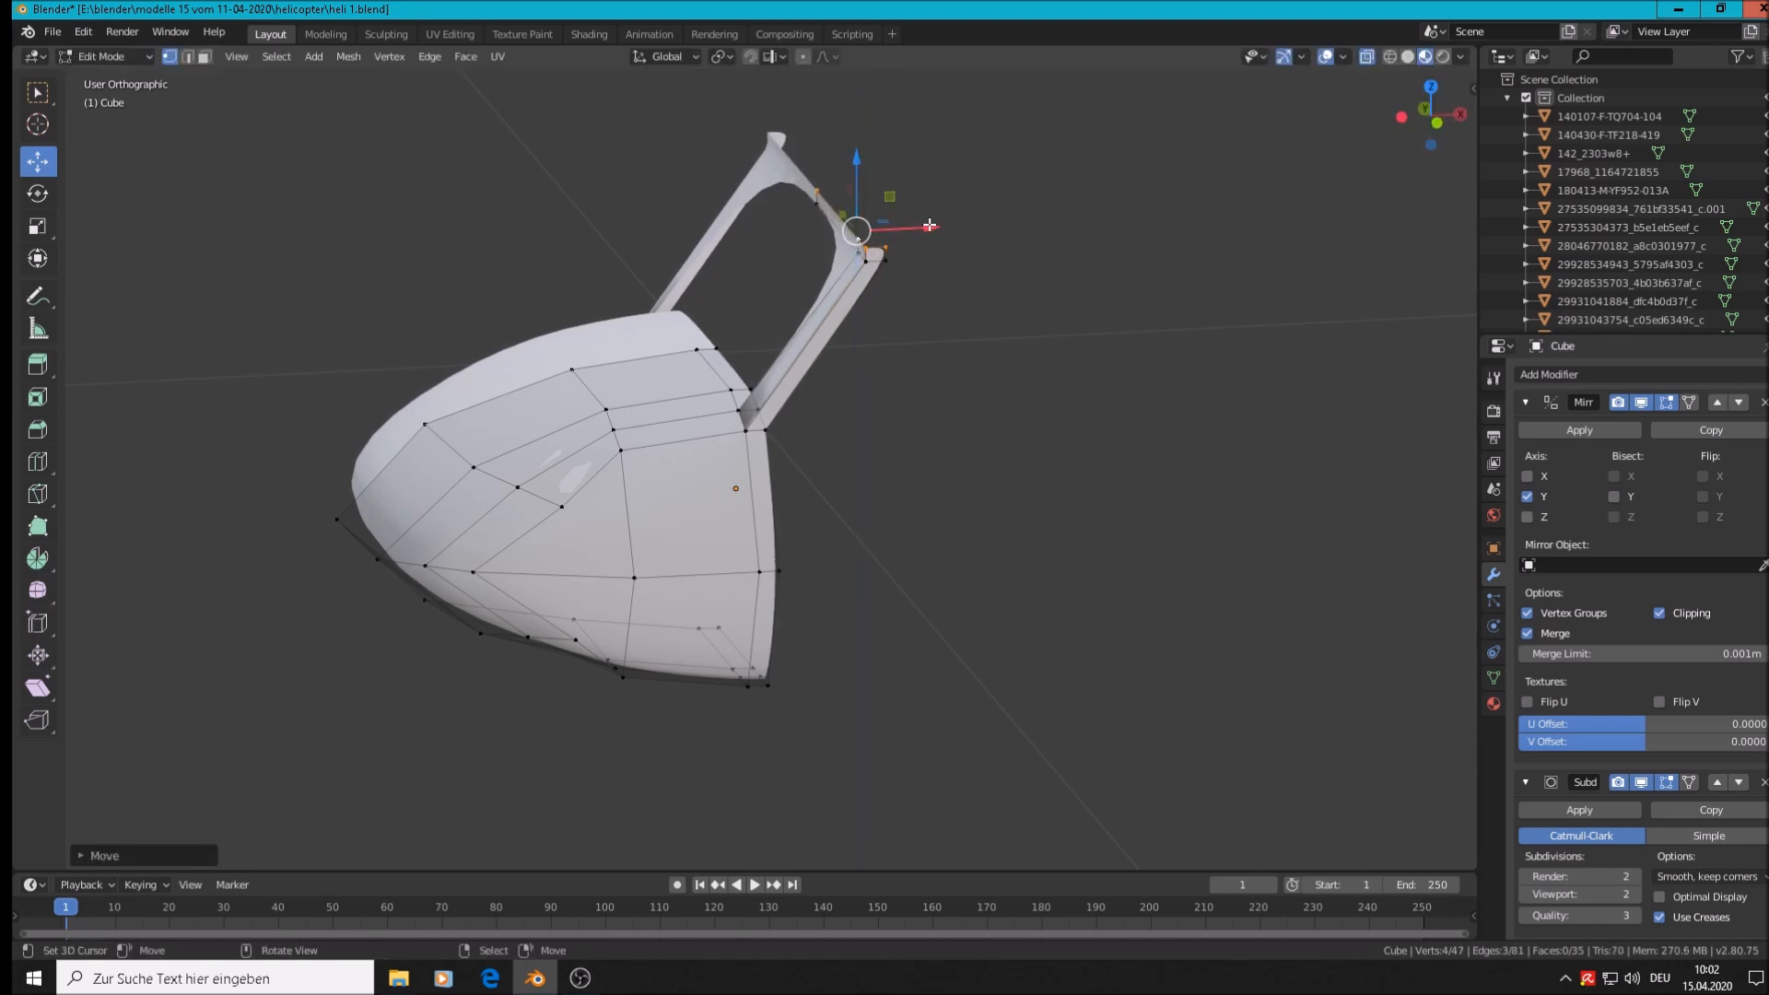
In front view, move the crossbar vertices to match the cockpit roof in the photo
key(KP_1)
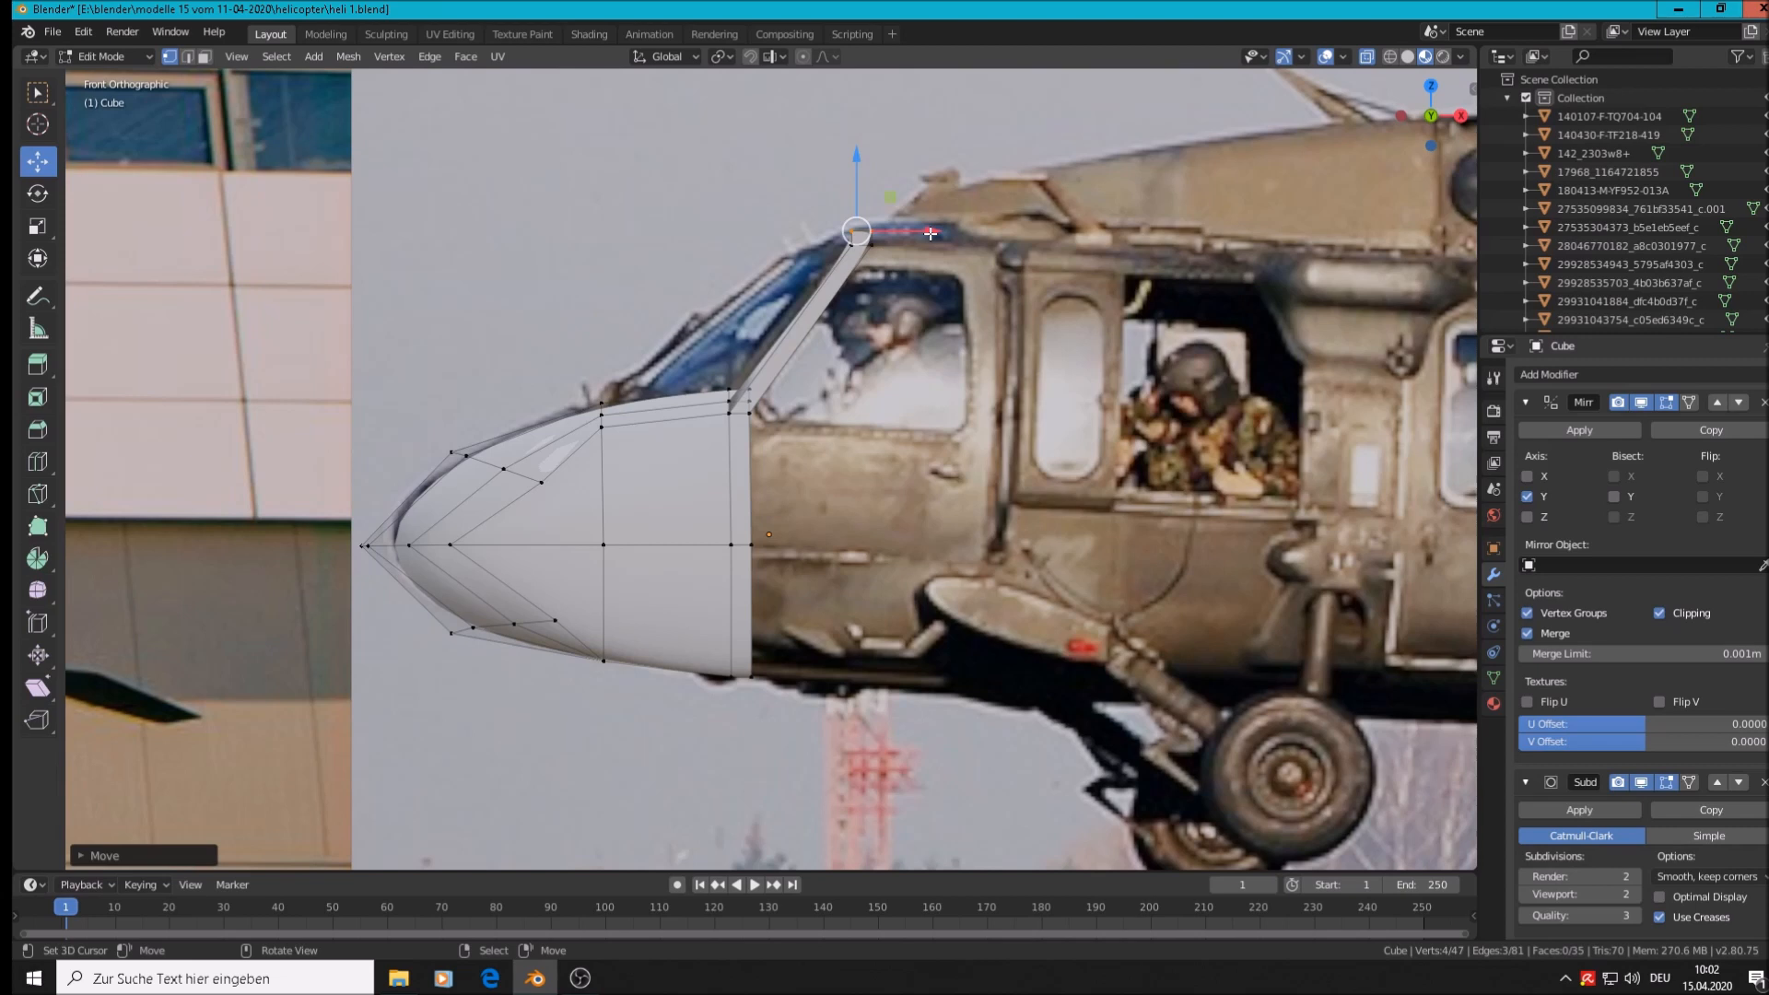
key(g)
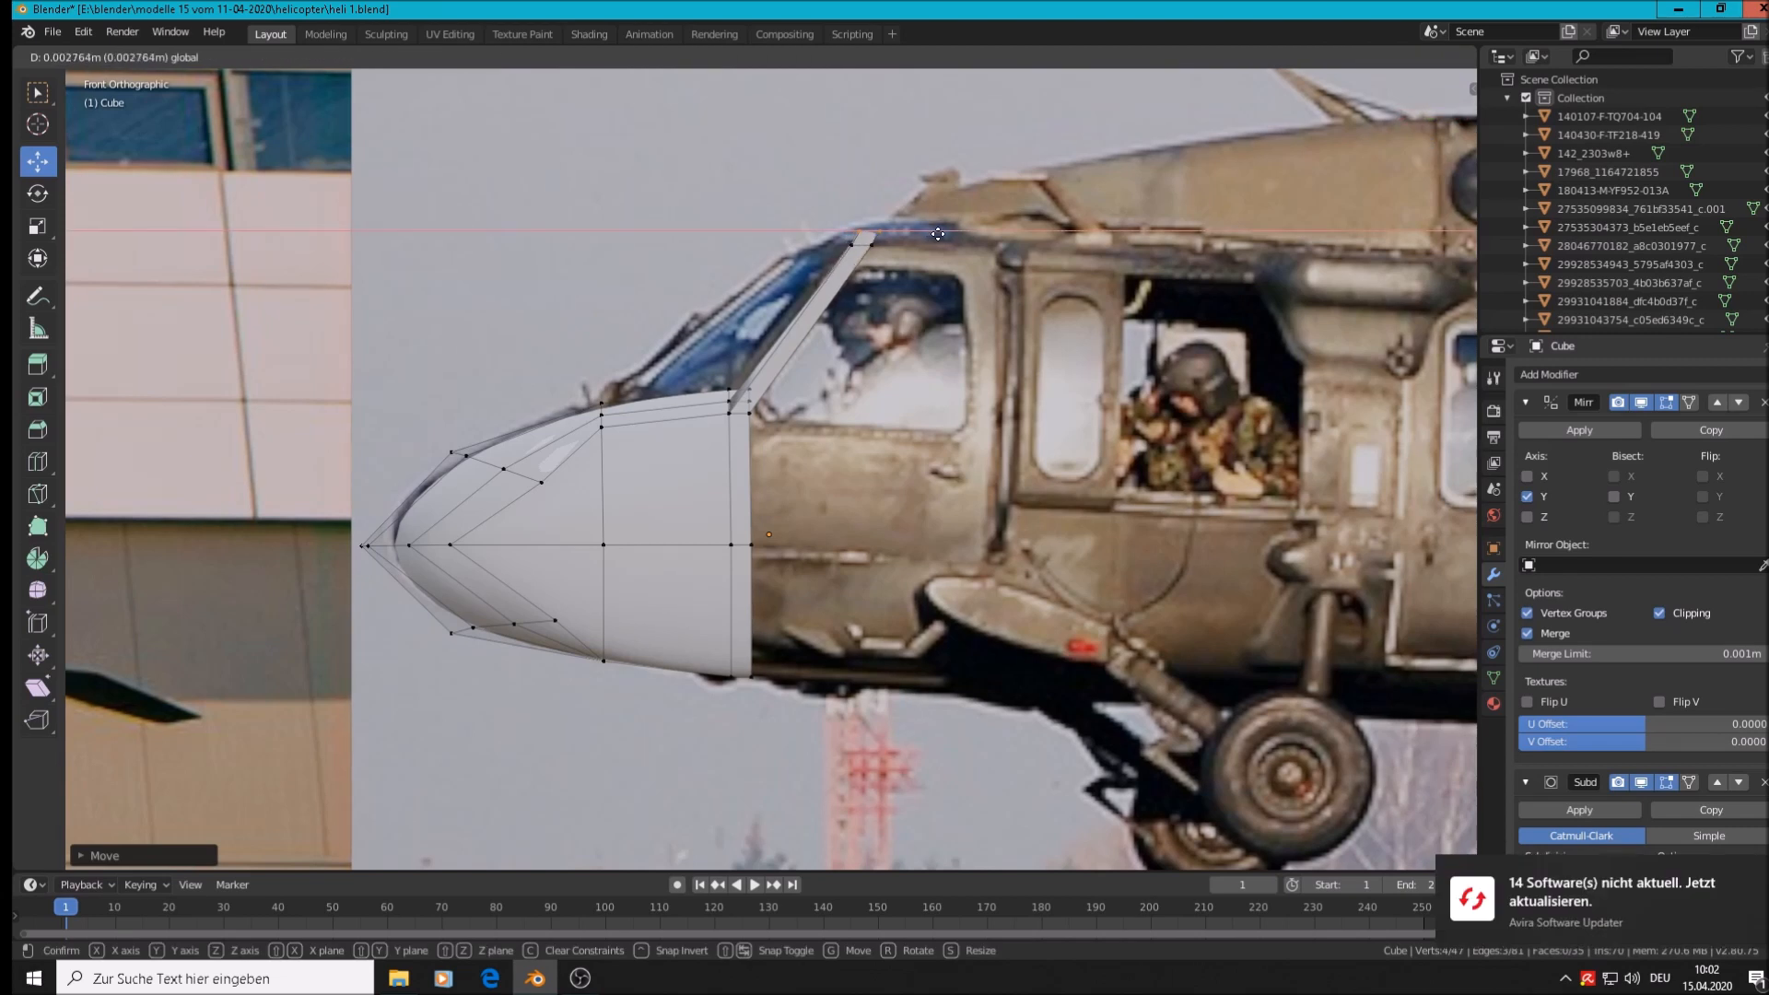
click(939, 234)
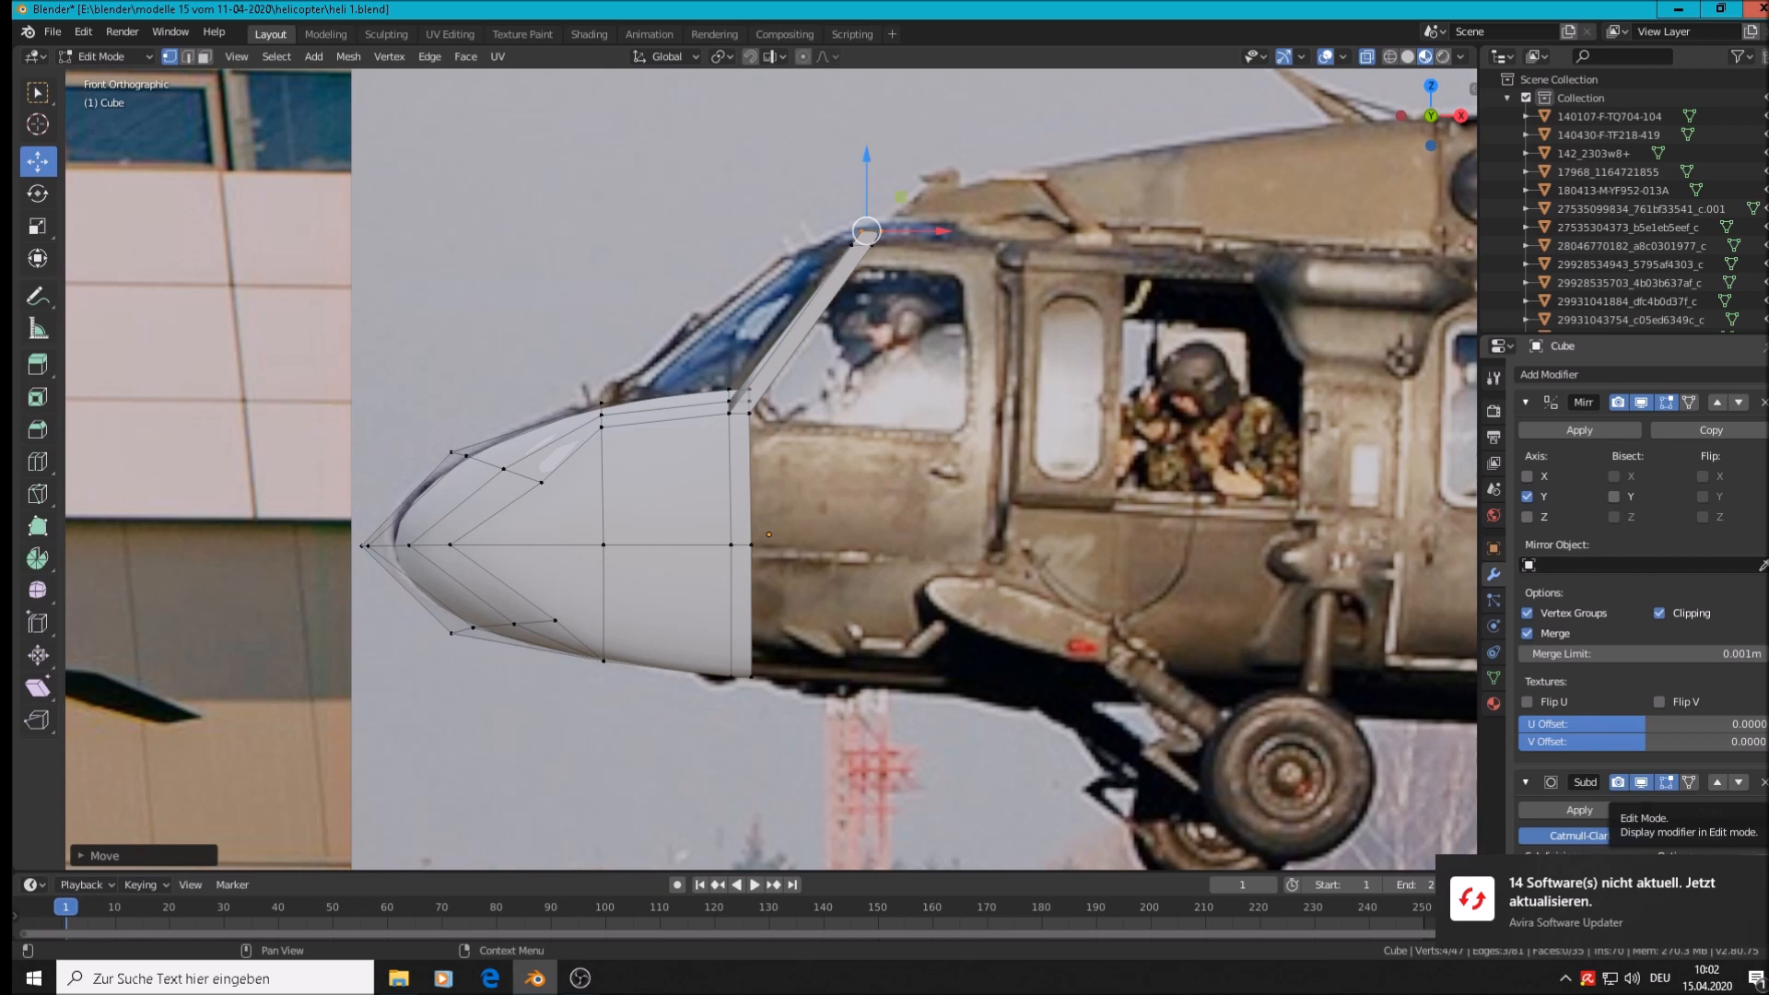
scroll(832, 282, up, 2)
Add an edge loop across the upper crossbar near its corner
middle_drag(832, 281, 918, 304)
scroll(921, 287, up, 2)
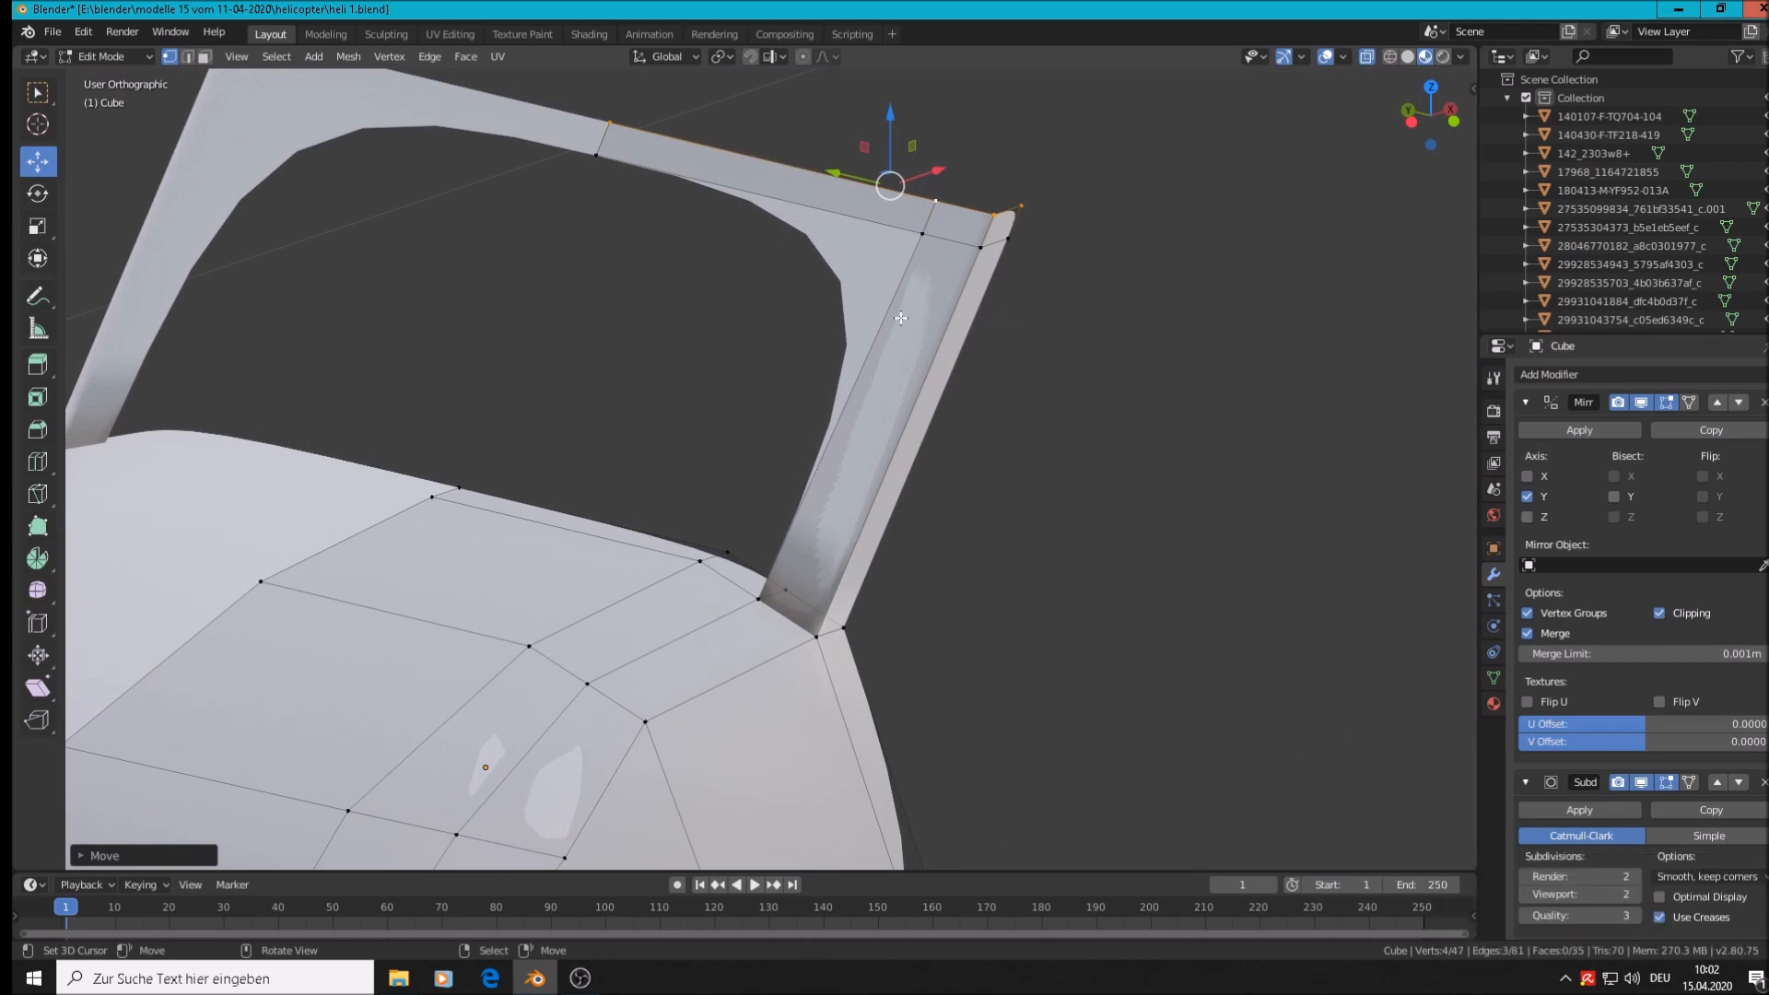
key(ctrl+r)
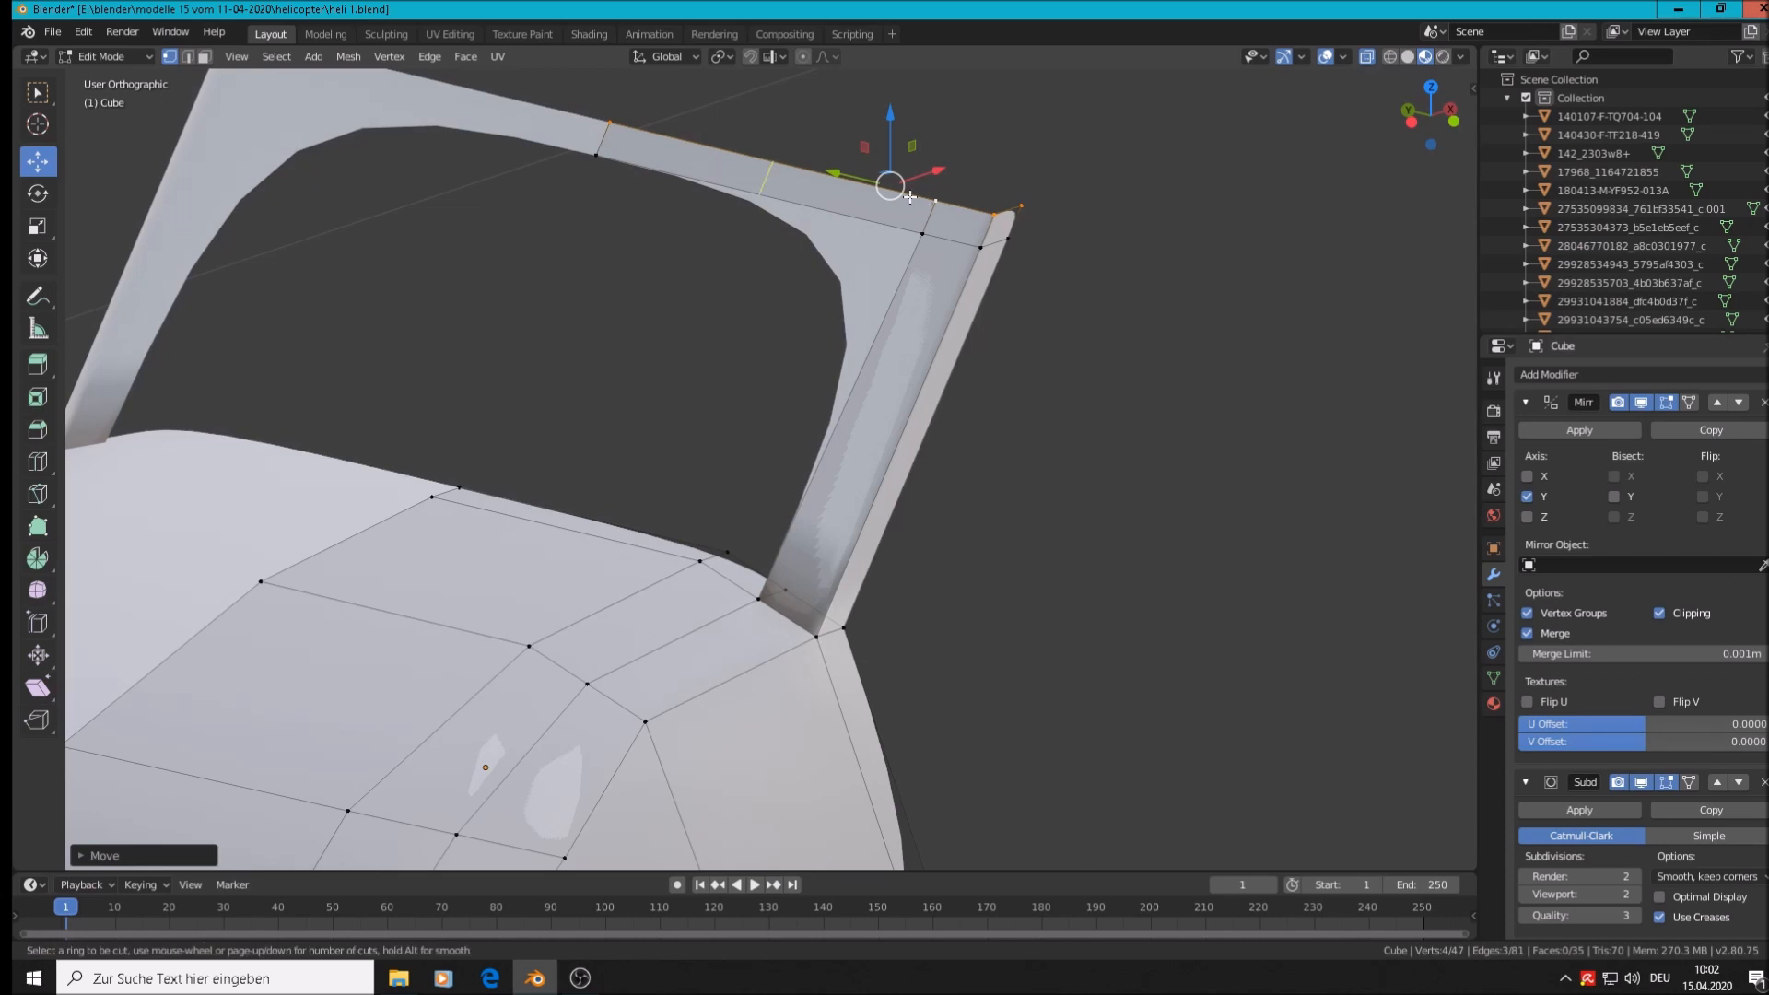
click(910, 196)
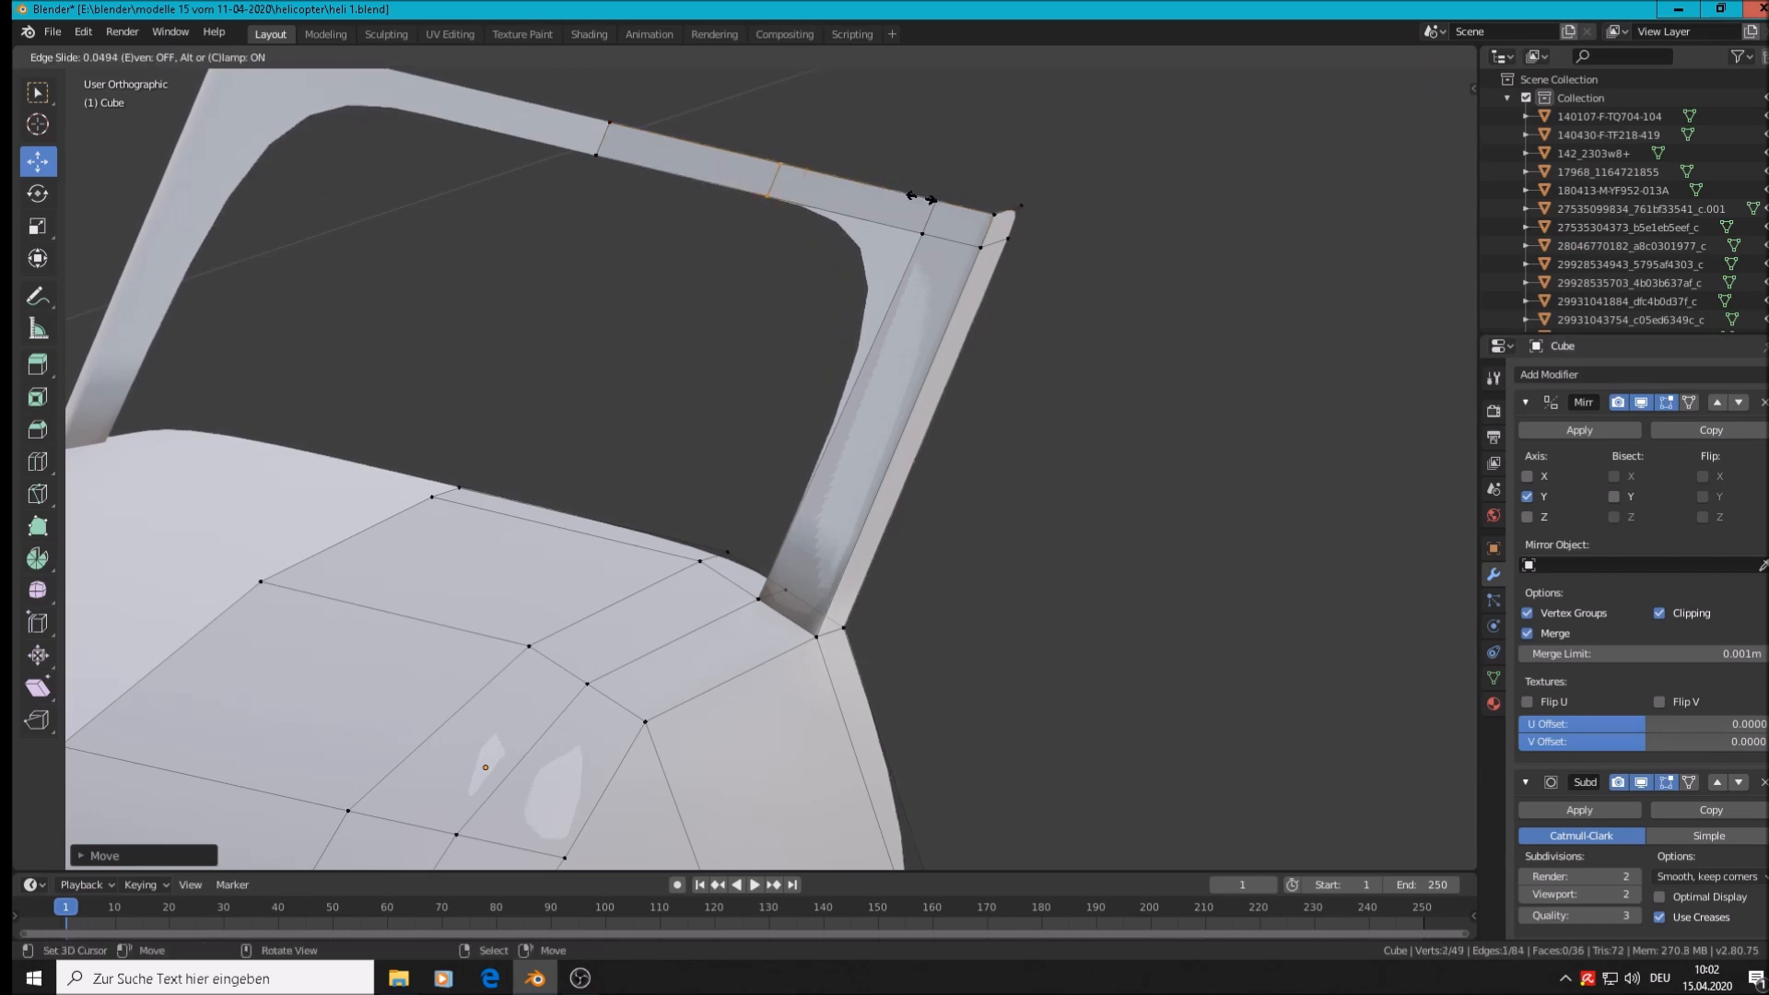
click(1058, 243)
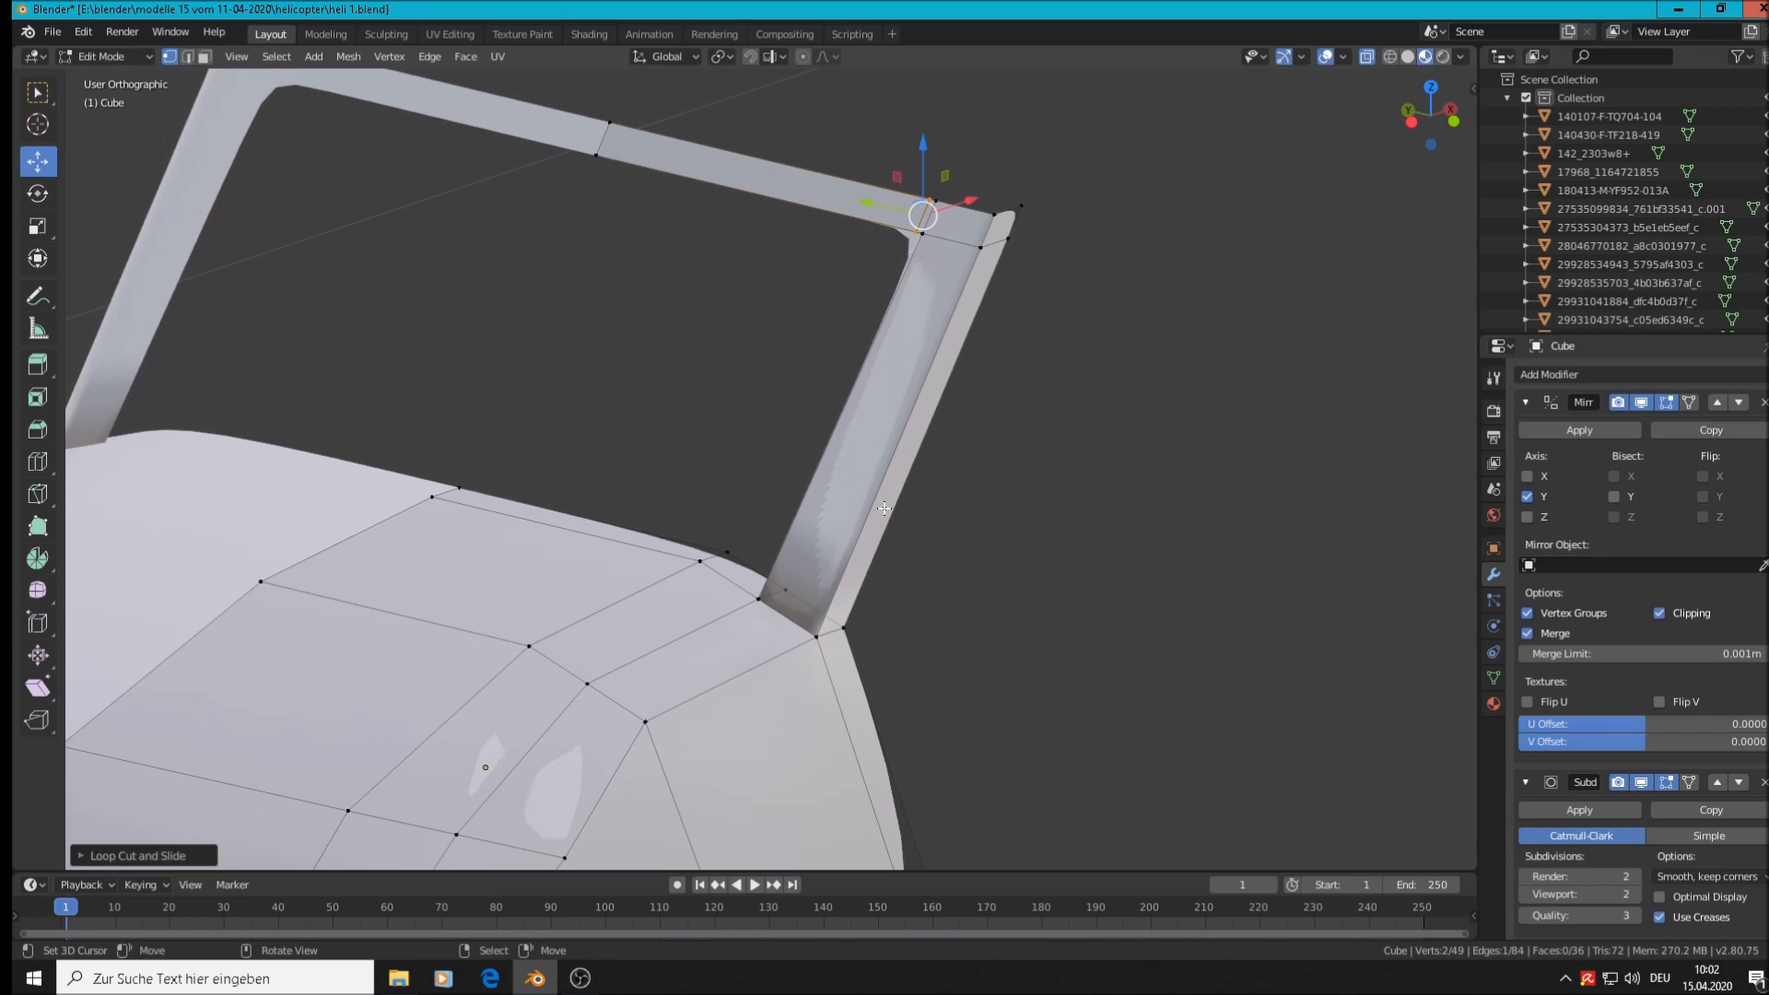
Add a loop cut near the pillar top, nudge the top corner edge sideways, then view in Object Mode
key(ctrl+r)
click(832, 531)
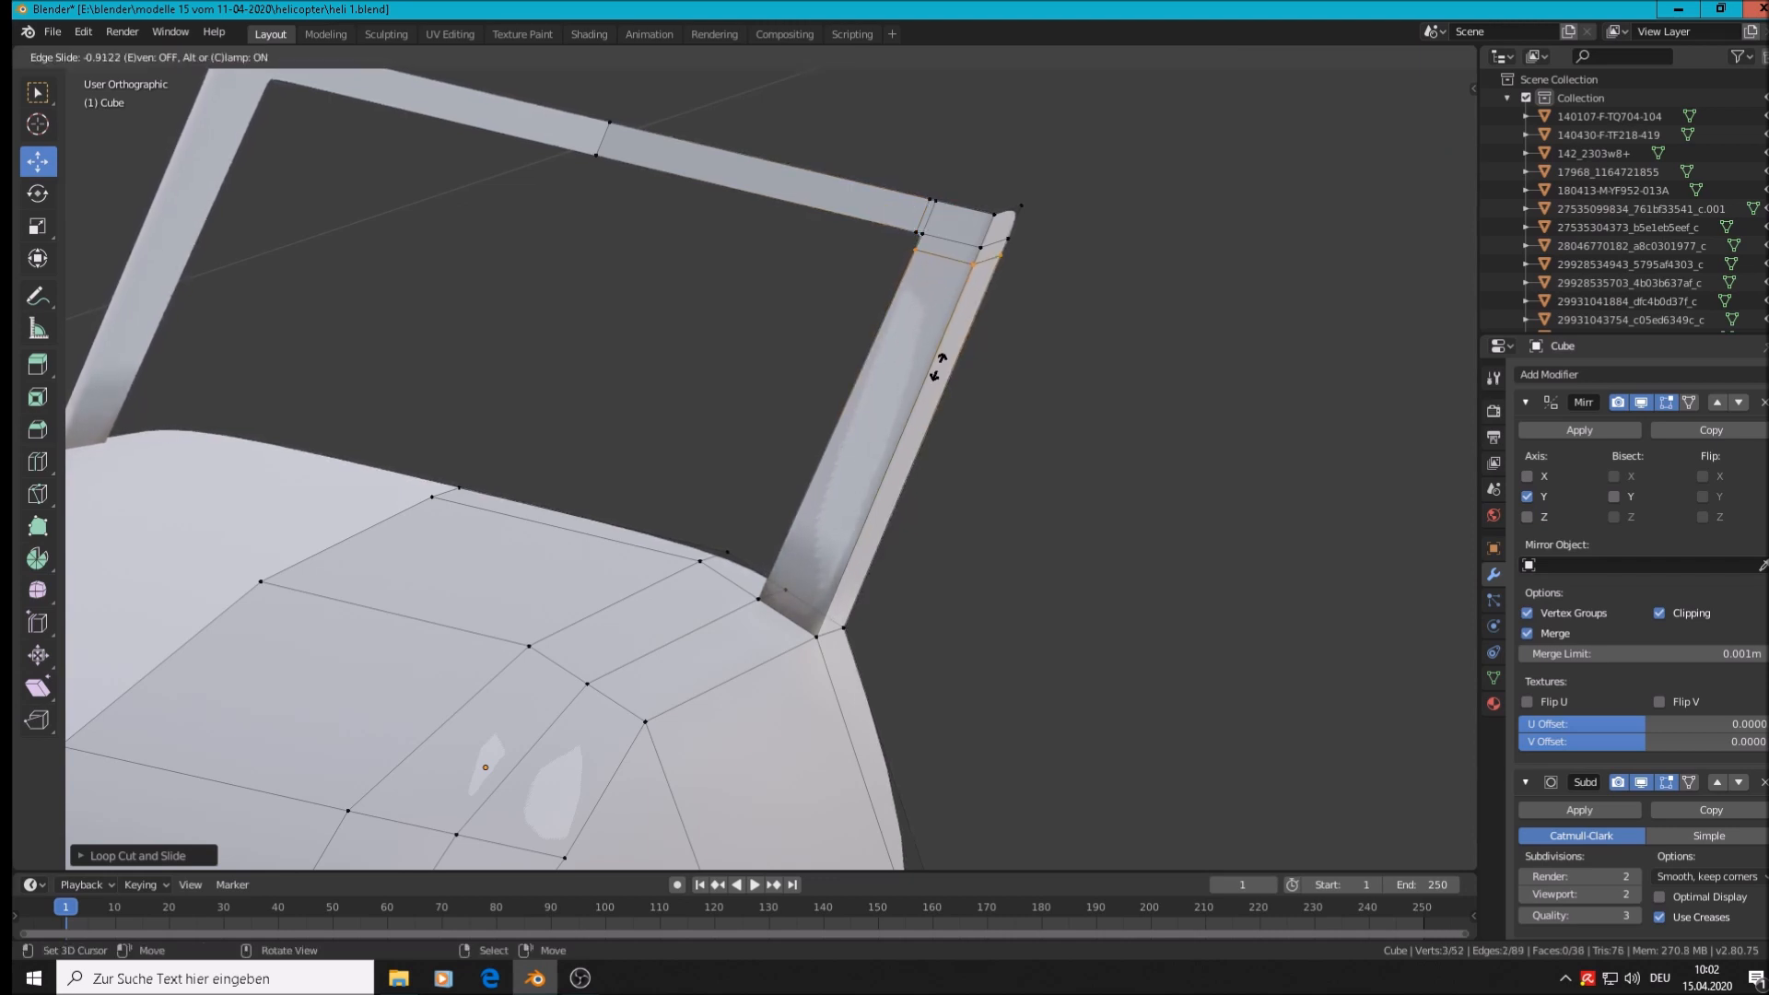
click(907, 395)
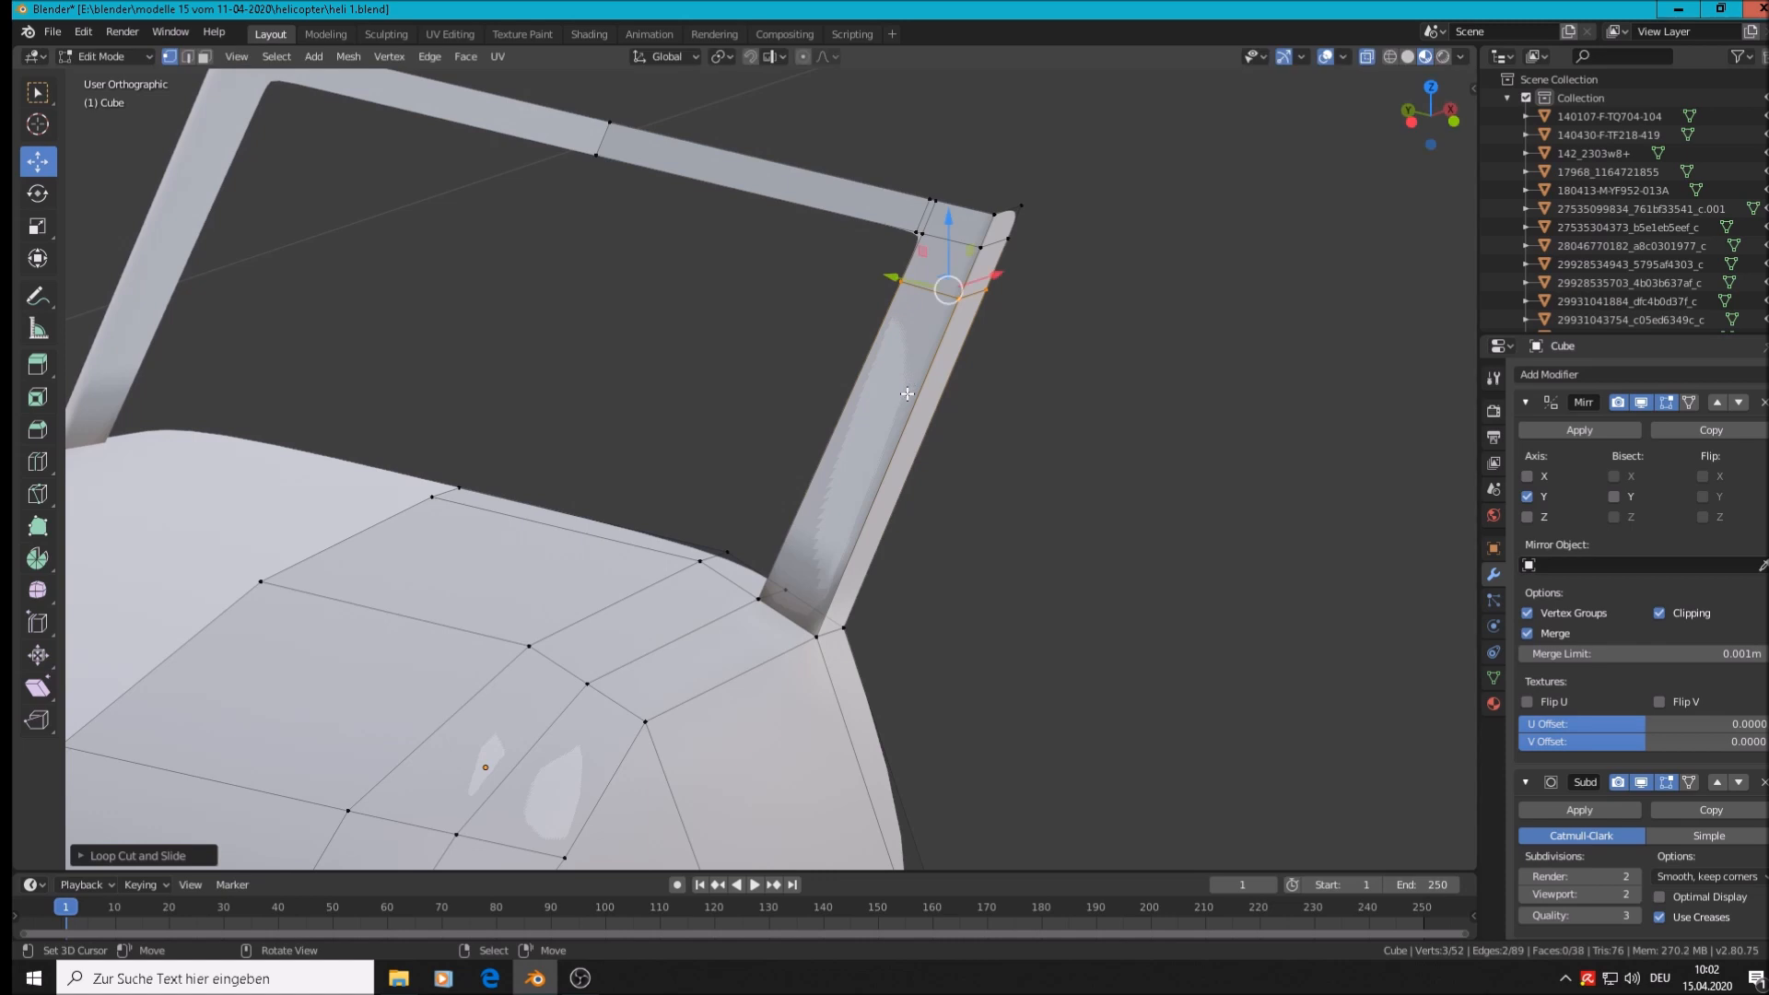
click(919, 215)
drag(868, 204, 902, 226)
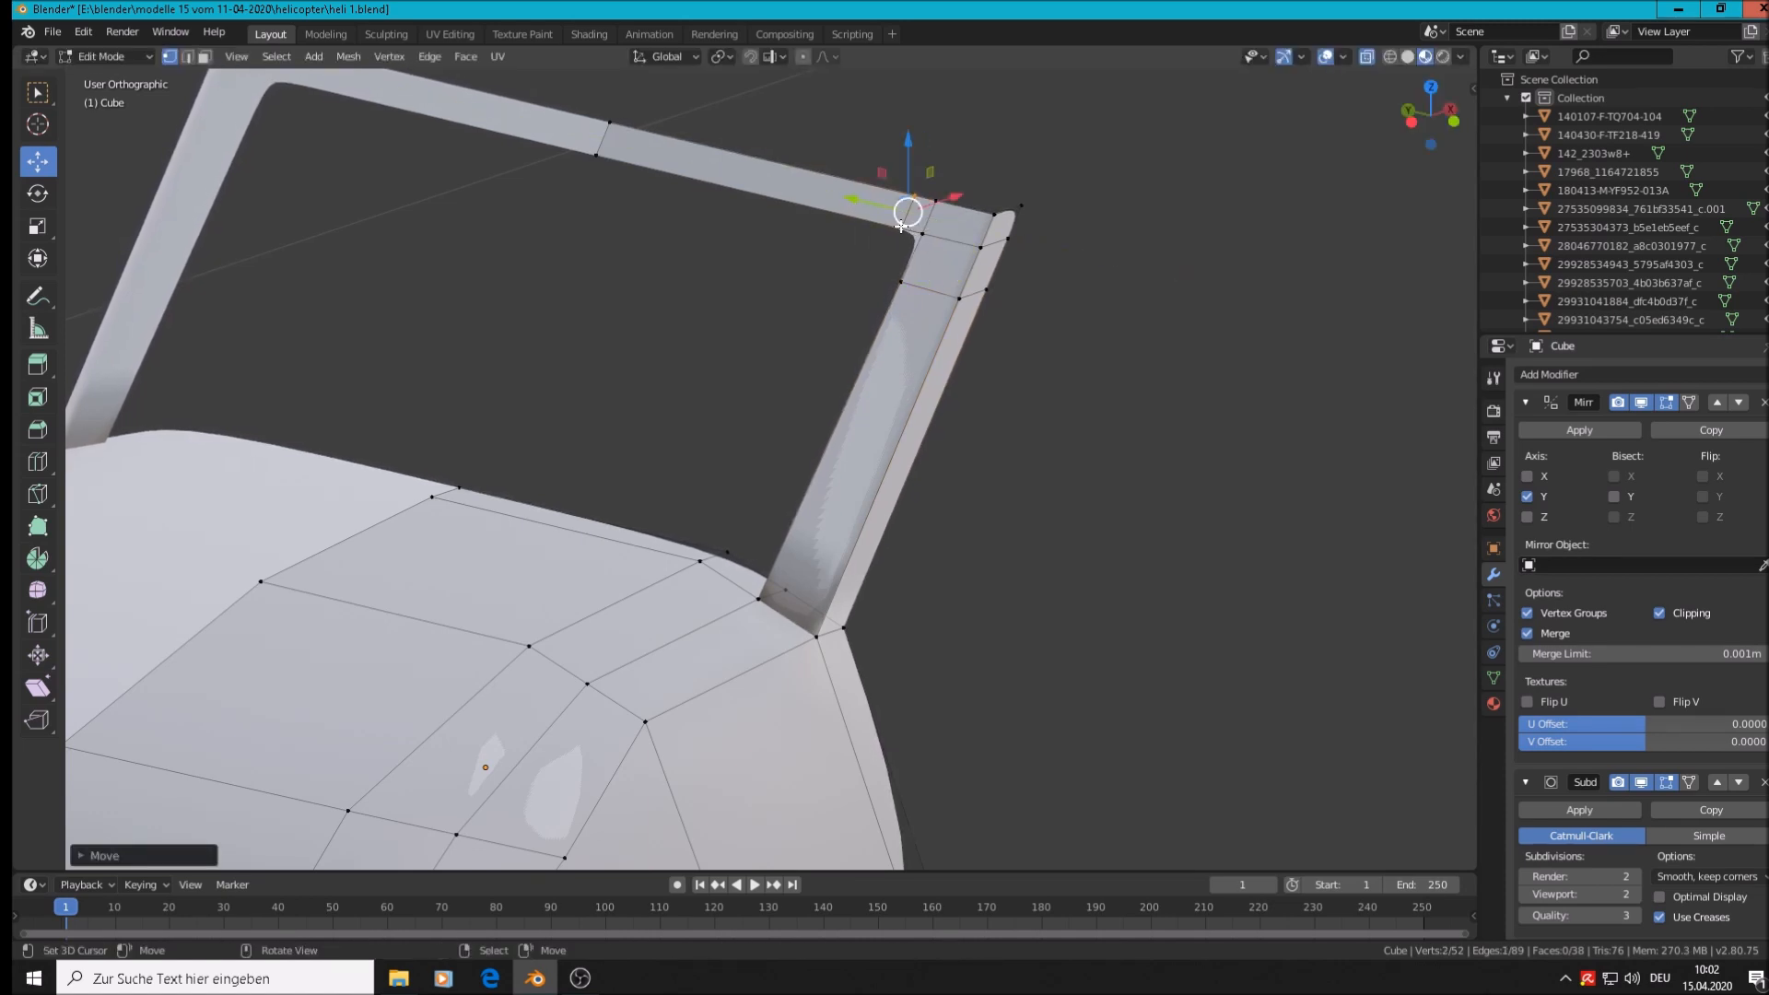
middle_drag(925, 510, 803, 506)
key(Tab)
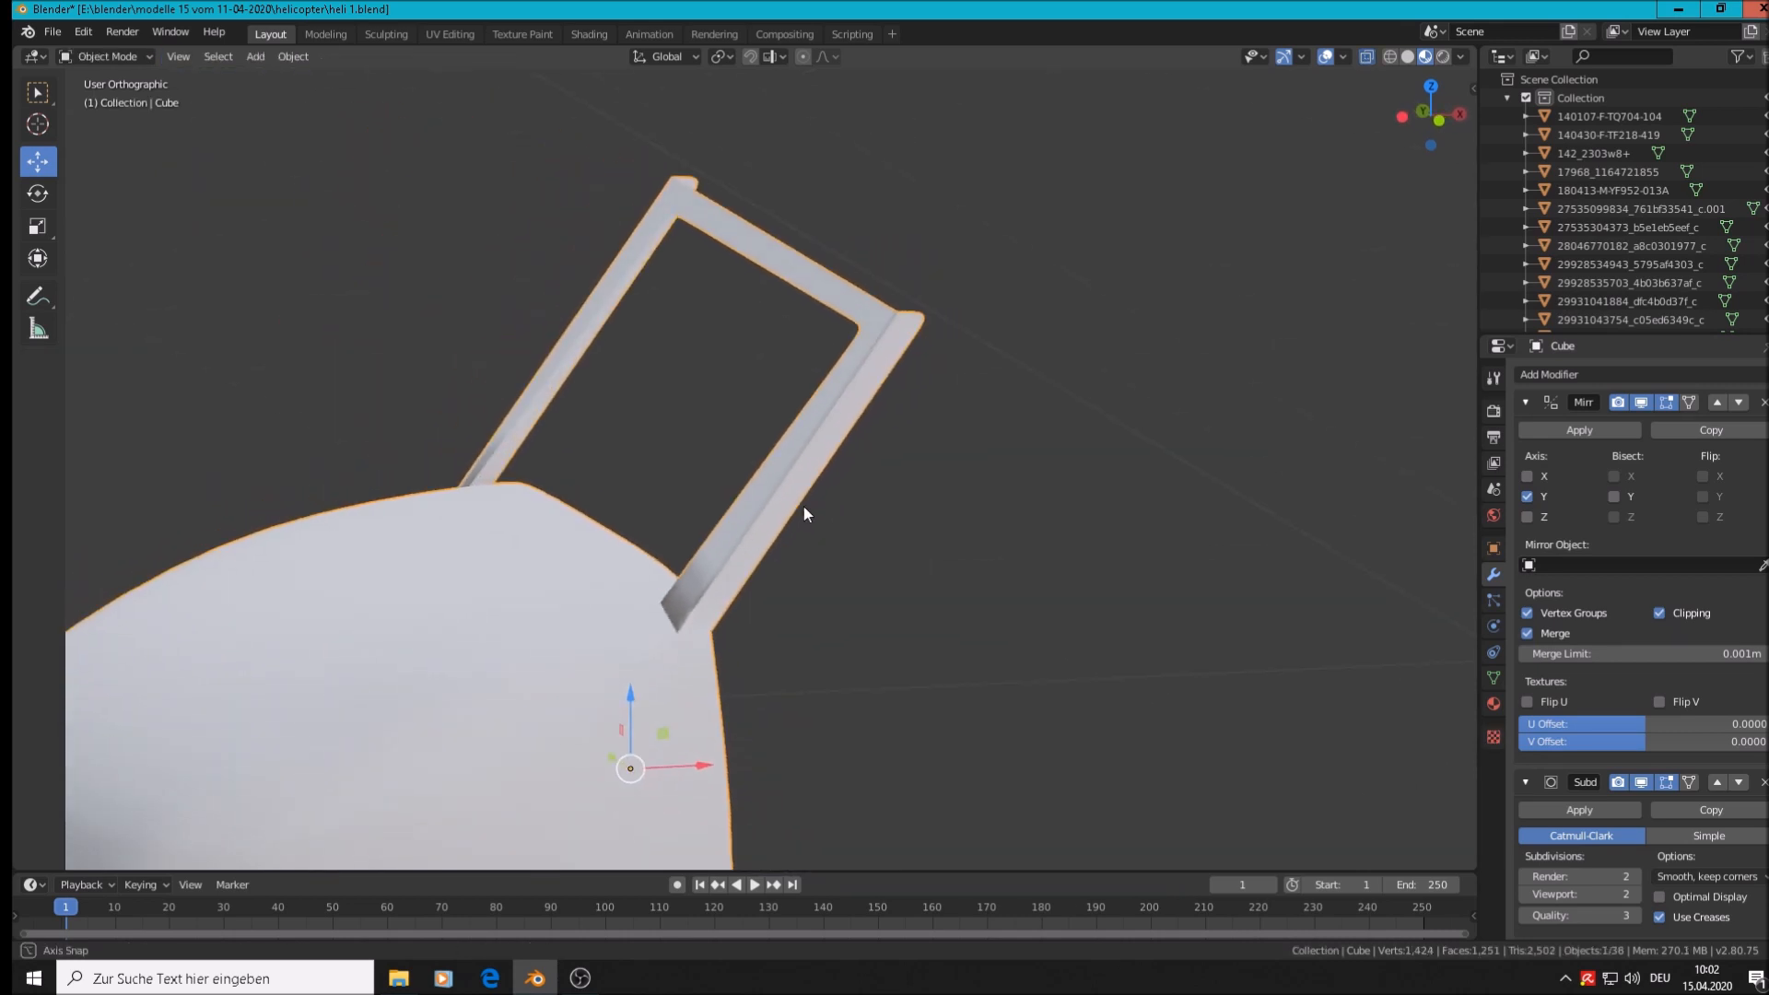
In Edit Mode, add a loop cut across the lower strut near its base
scroll(794, 500, down, 4)
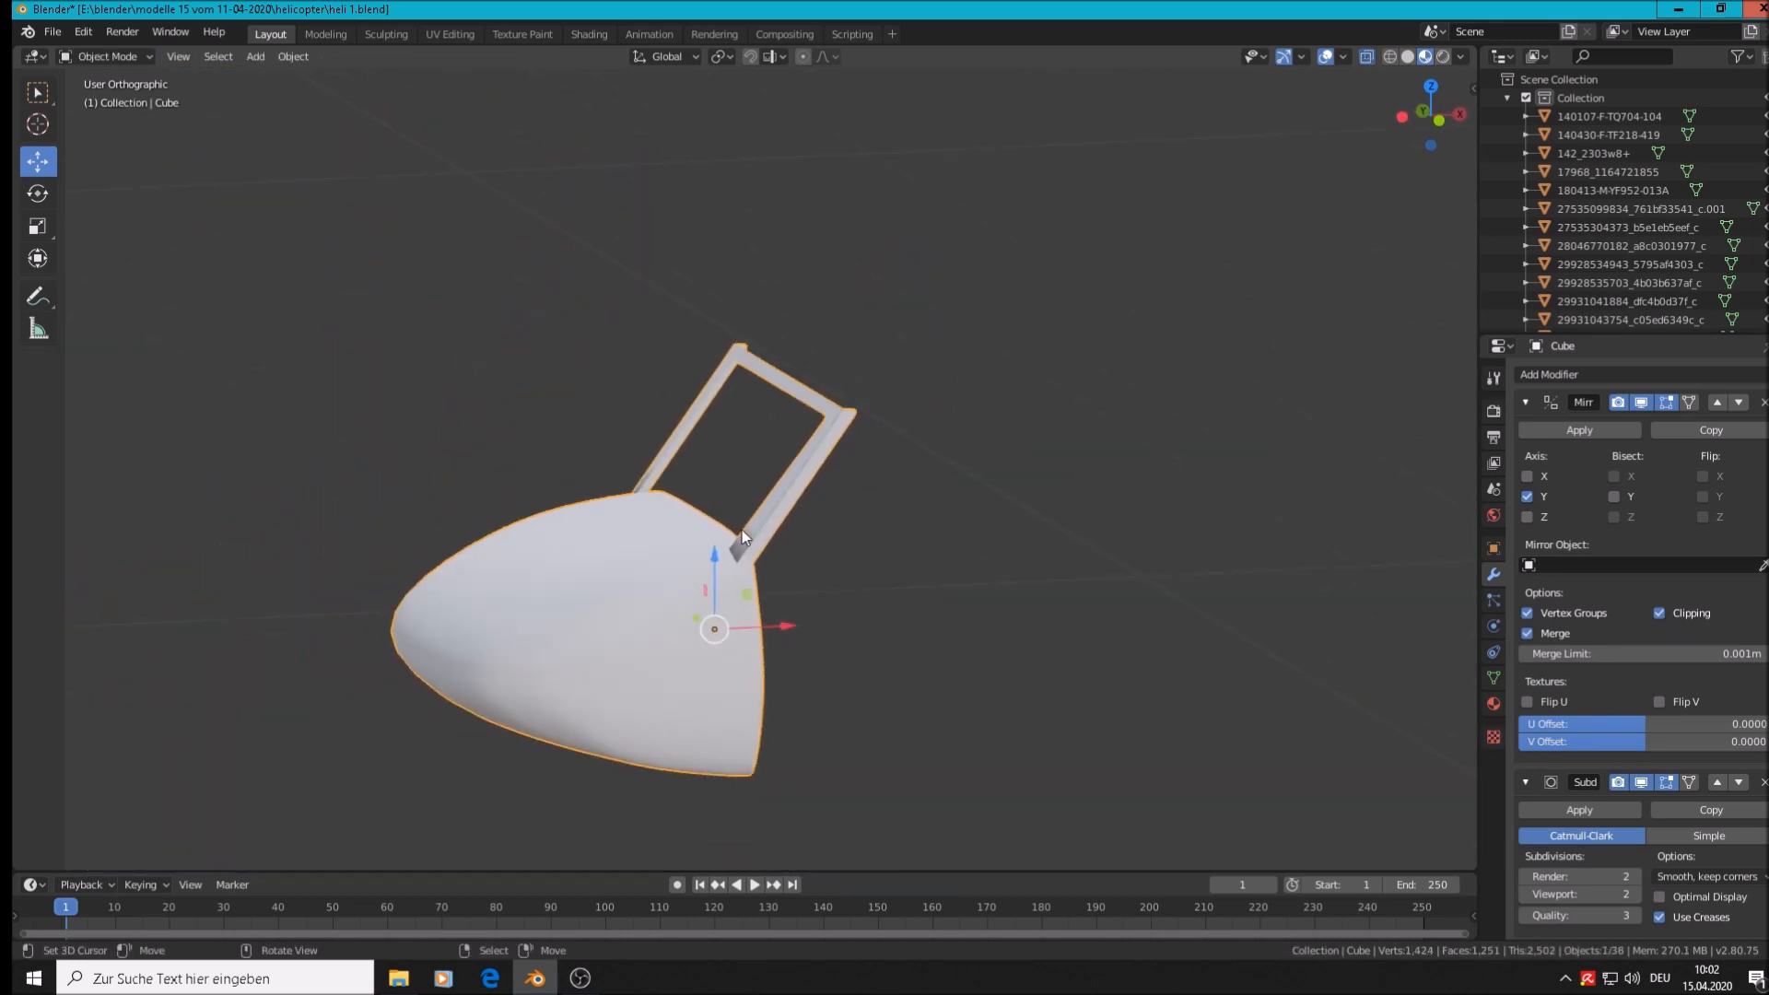
scroll(792, 560, up, 10)
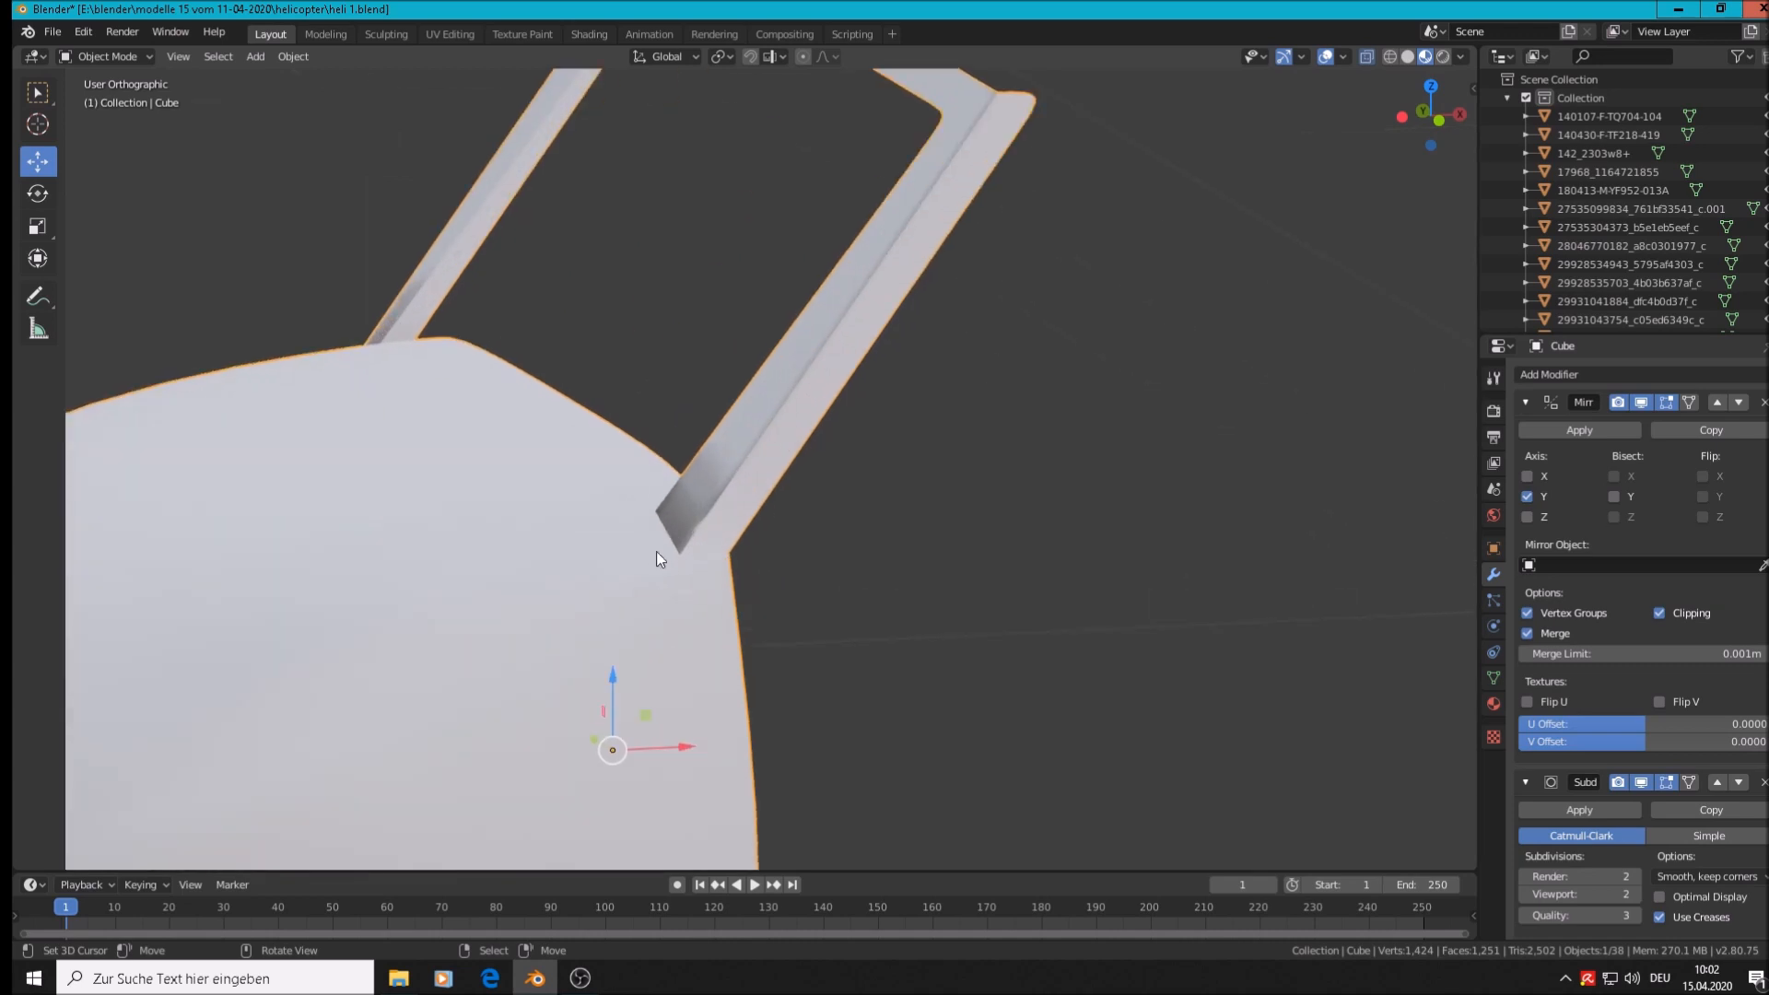
middle_drag(719, 526, 994, 466)
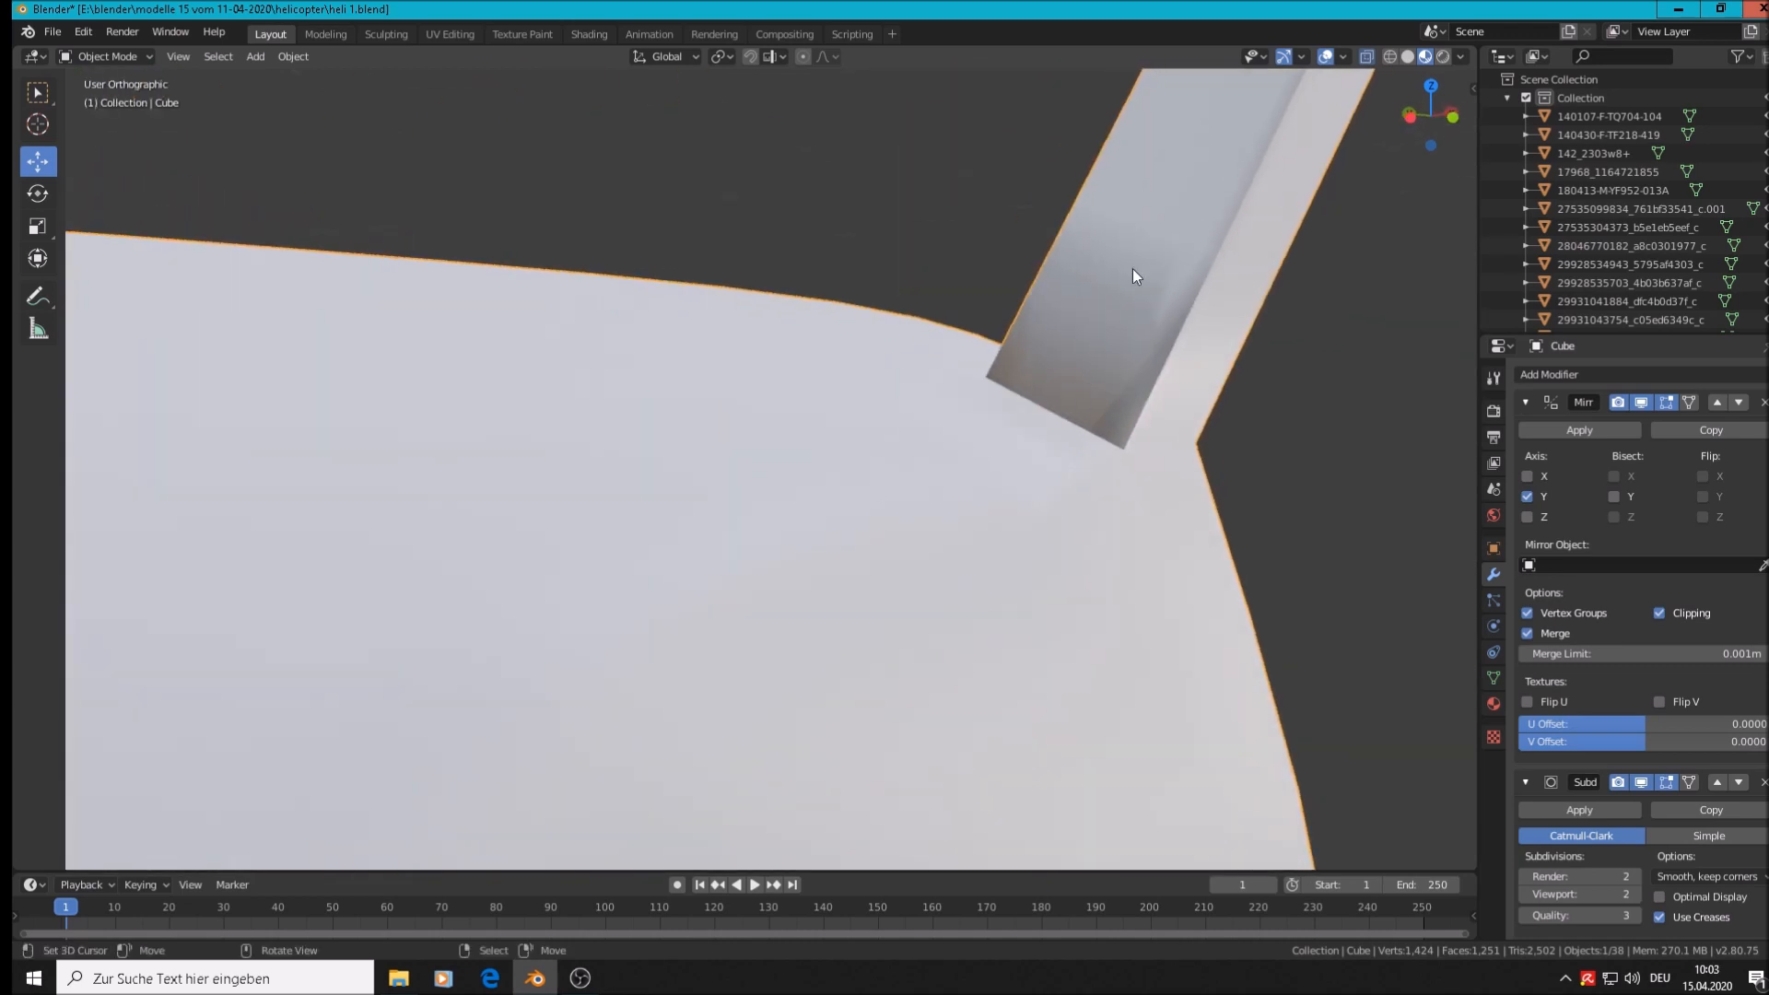
scroll(1213, 253, down, 4)
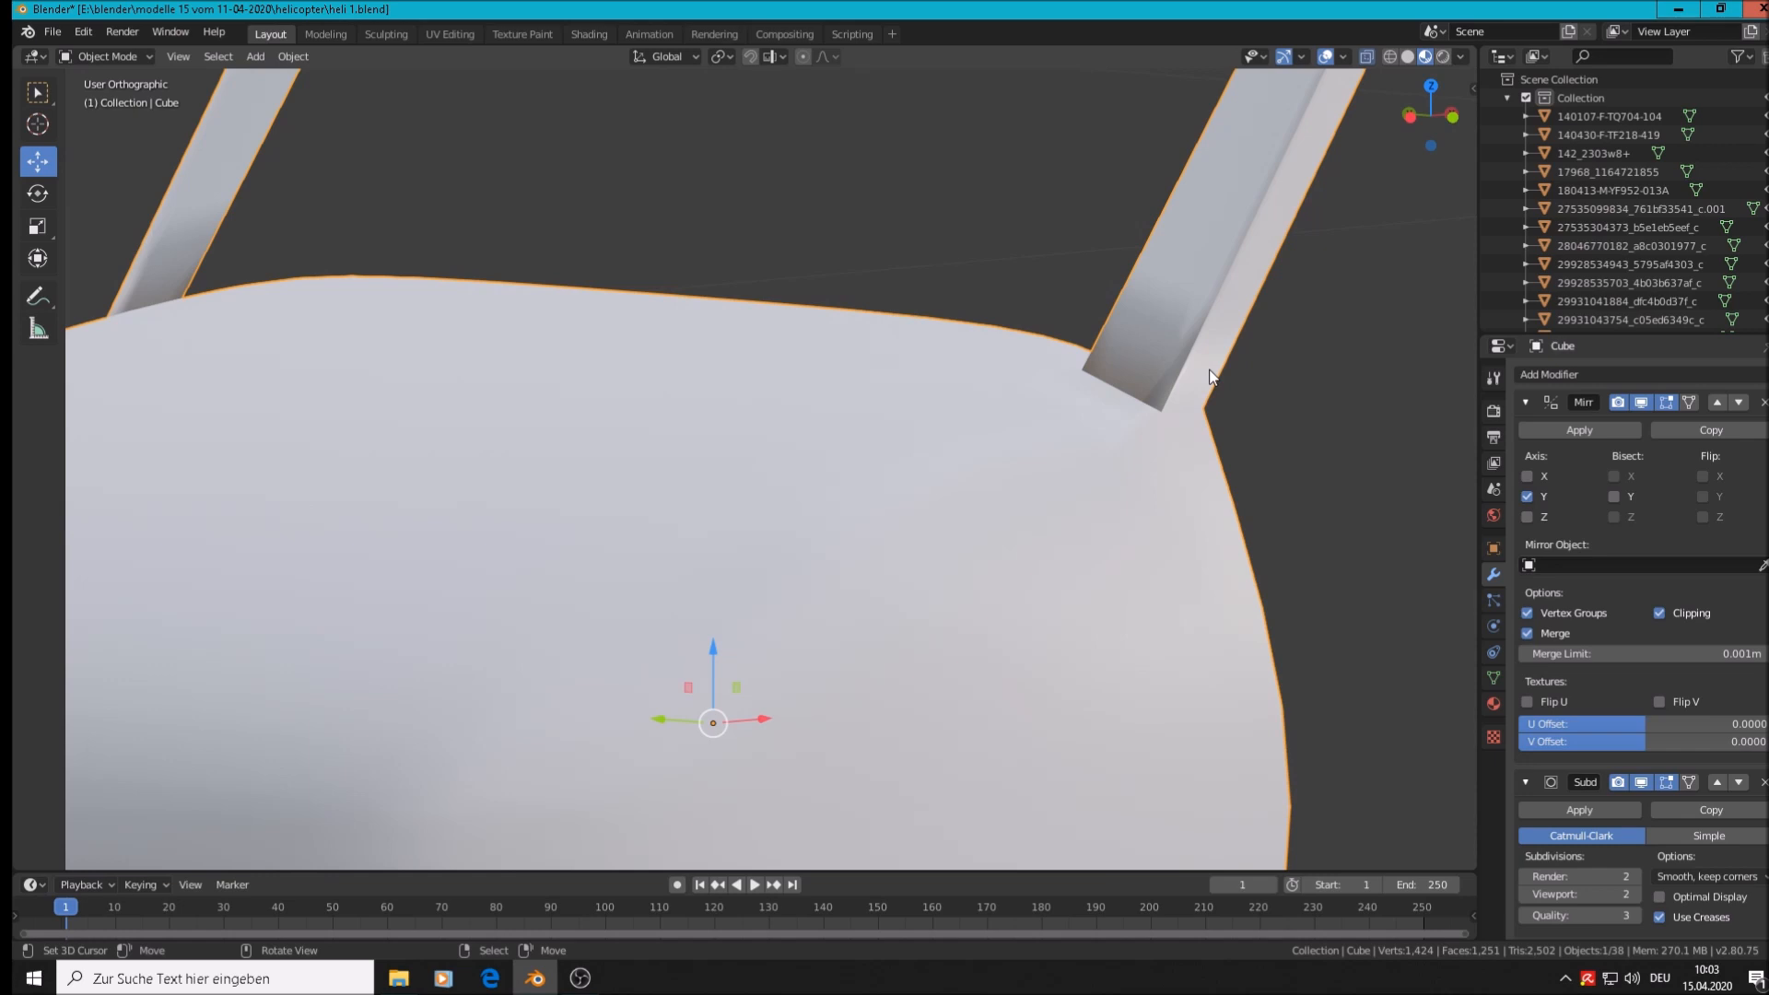
key(Tab)
scroll(1038, 550, up, 3)
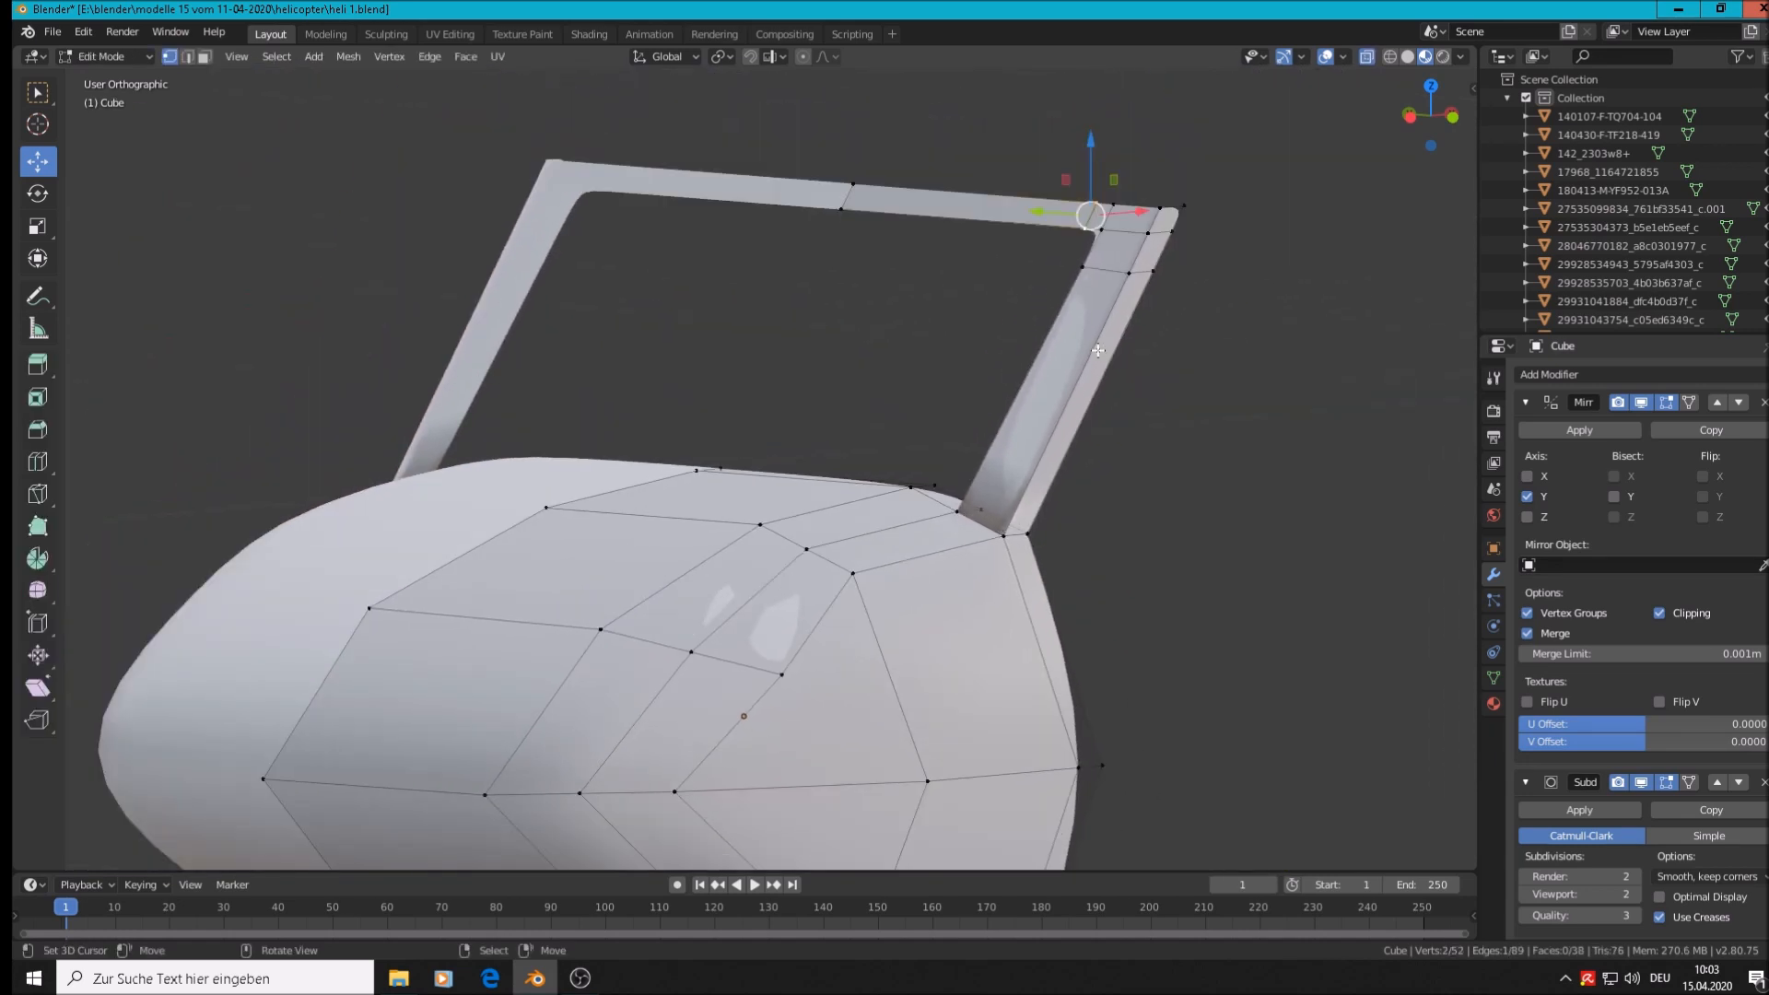
key(ctrl+r)
click(1069, 405)
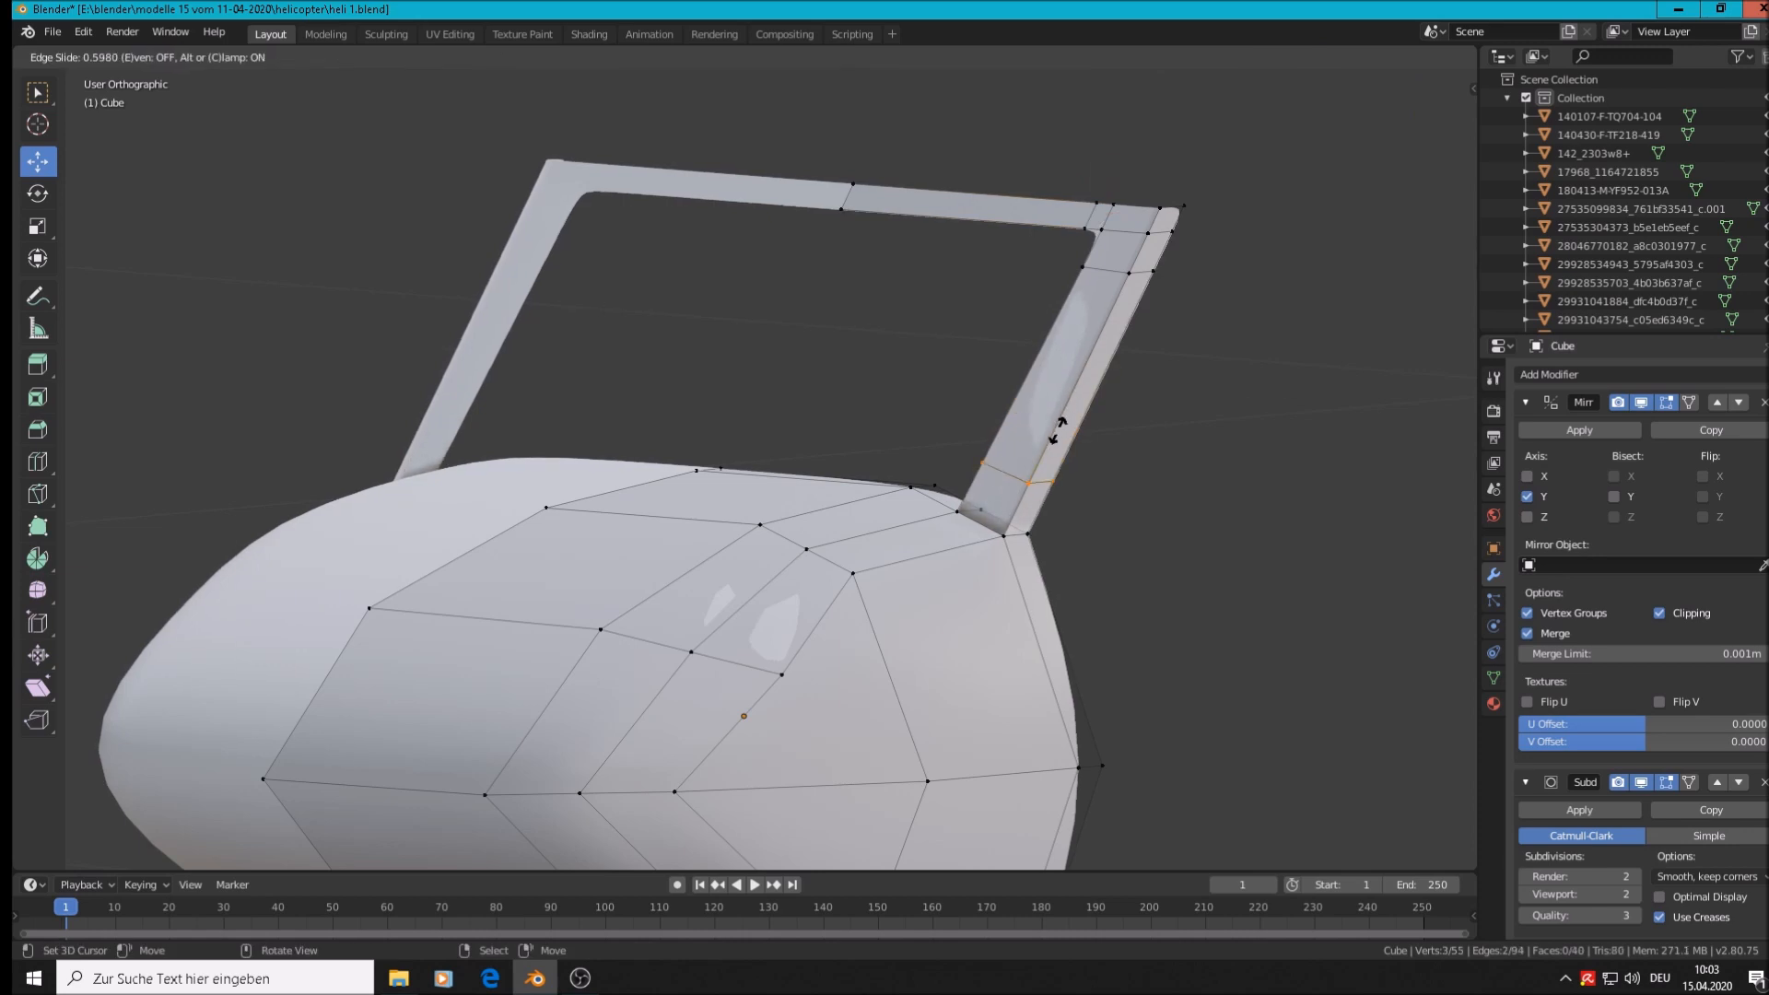
click(1034, 475)
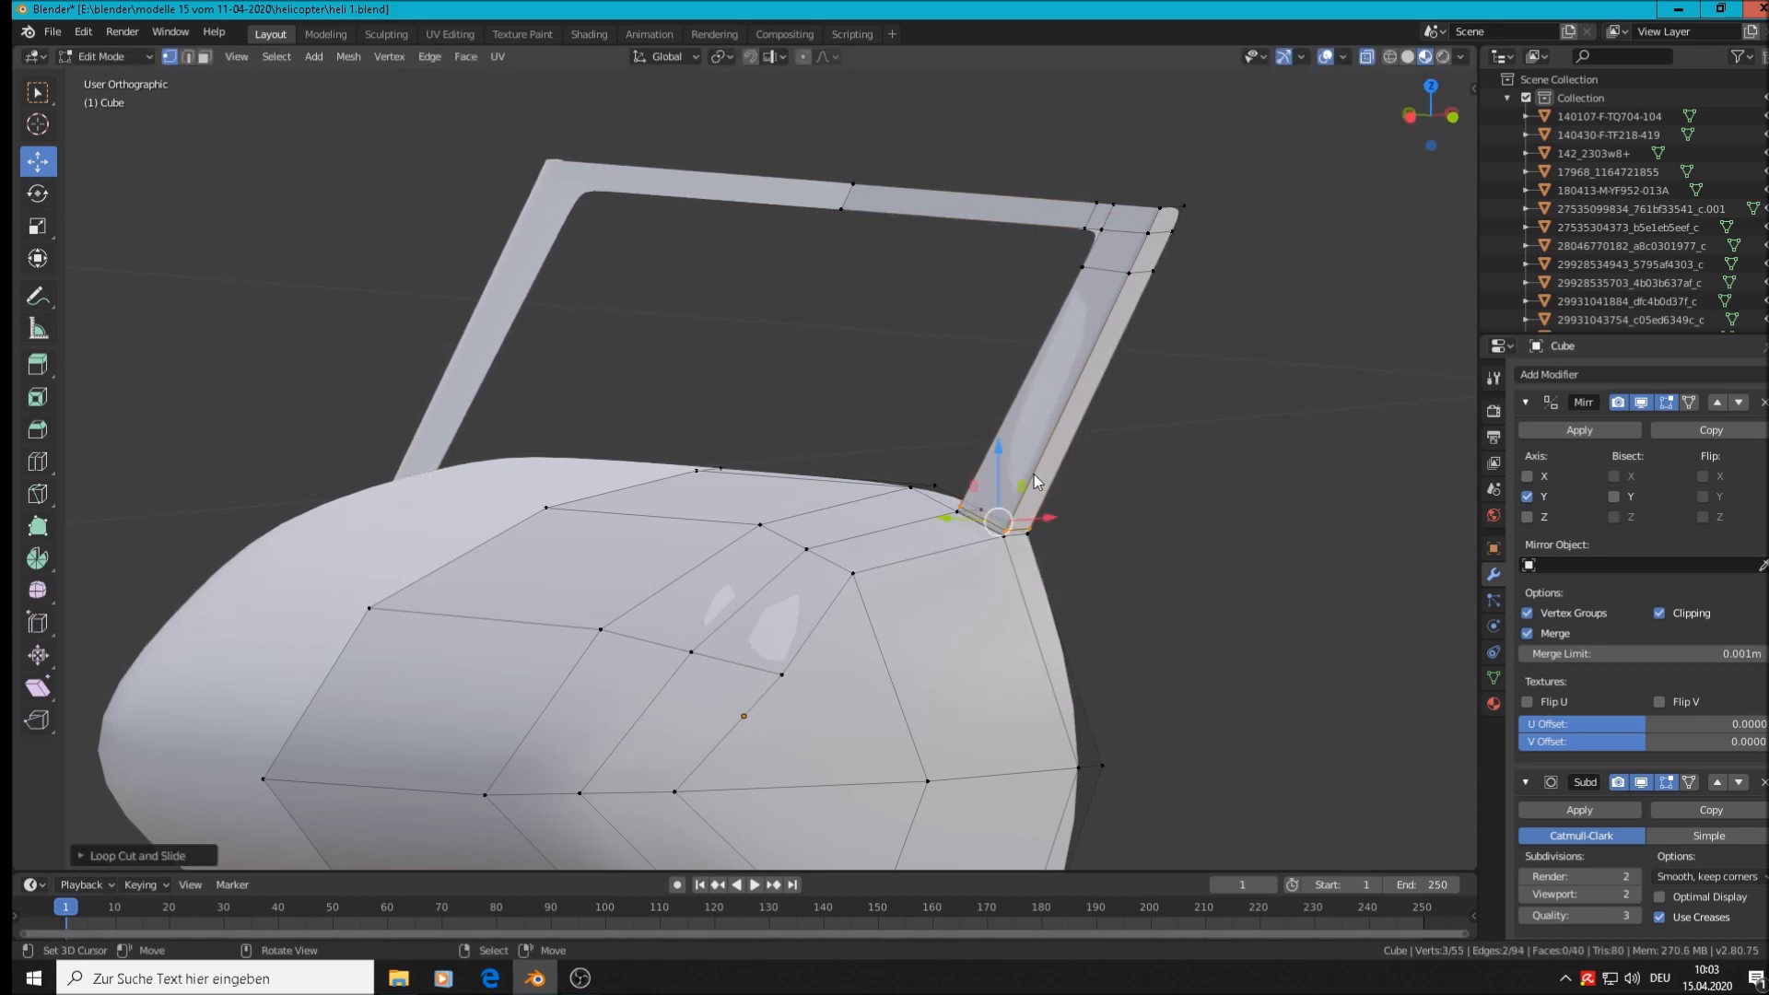
Review the smoothed nose and strut base in Object Mode, then return to Edit Mode
key(Tab)
scroll(1069, 544, up, 5)
scroll(964, 557, down, 5)
middle_drag(964, 557, 922, 556)
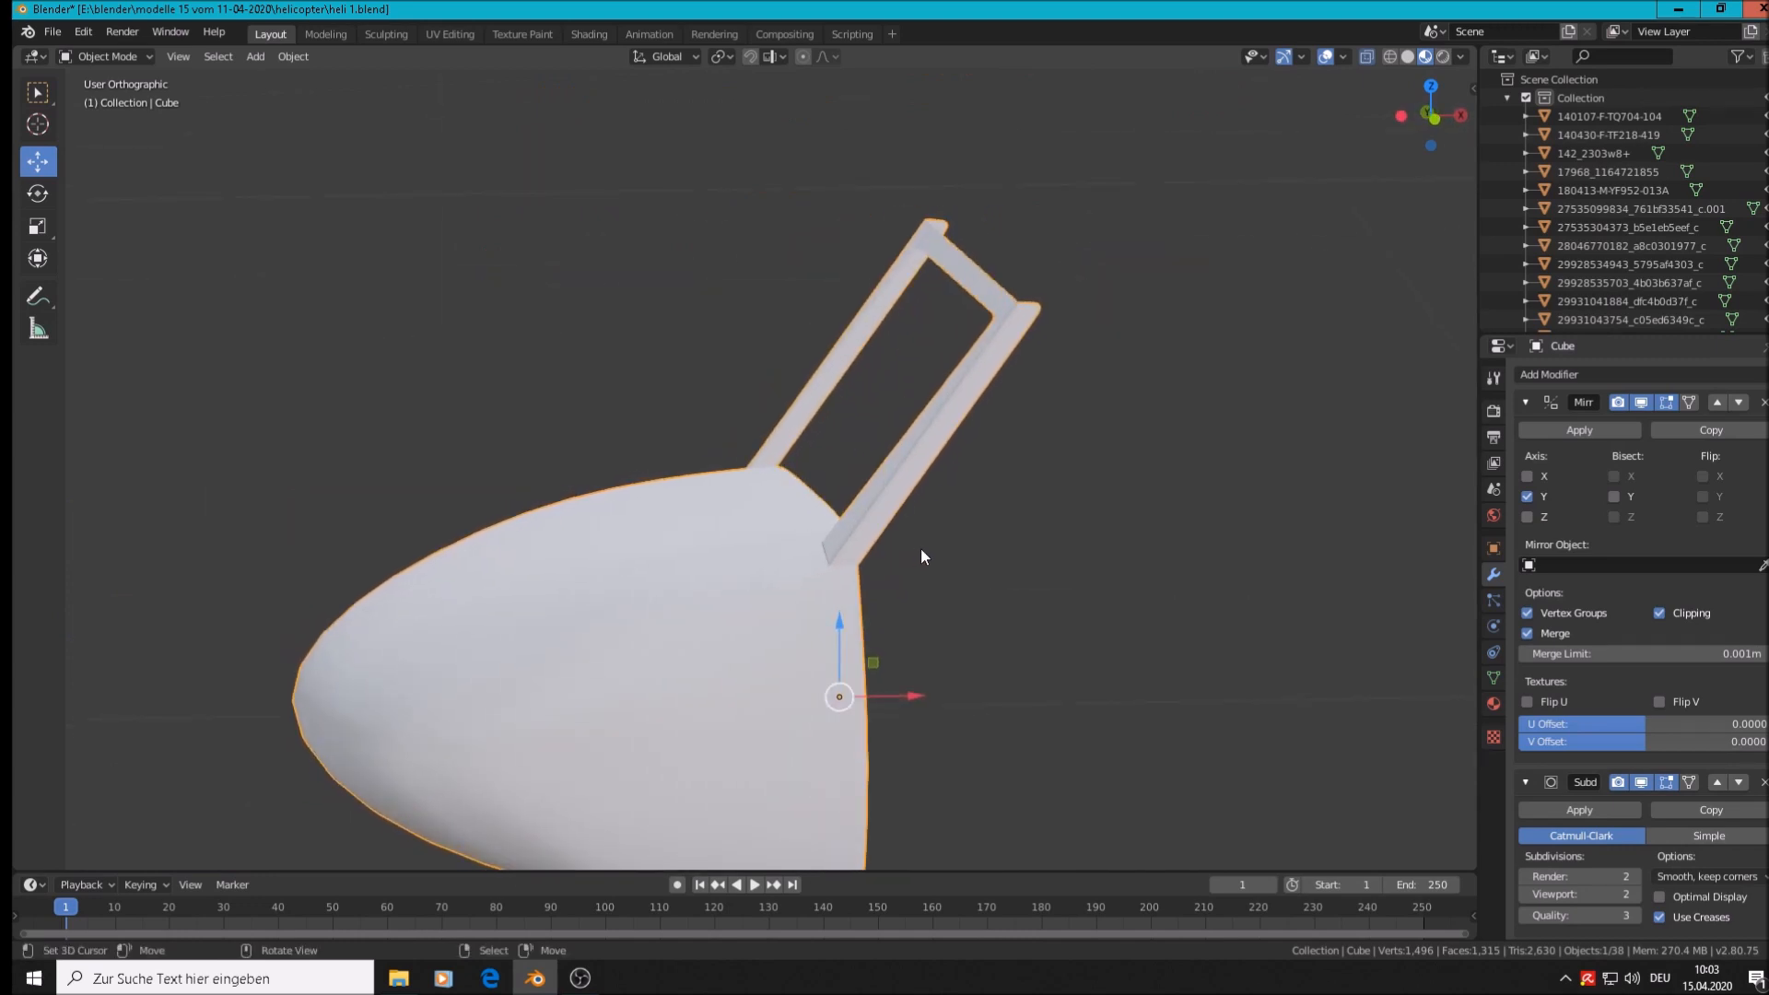
scroll(921, 553, up, 4)
key(Tab)
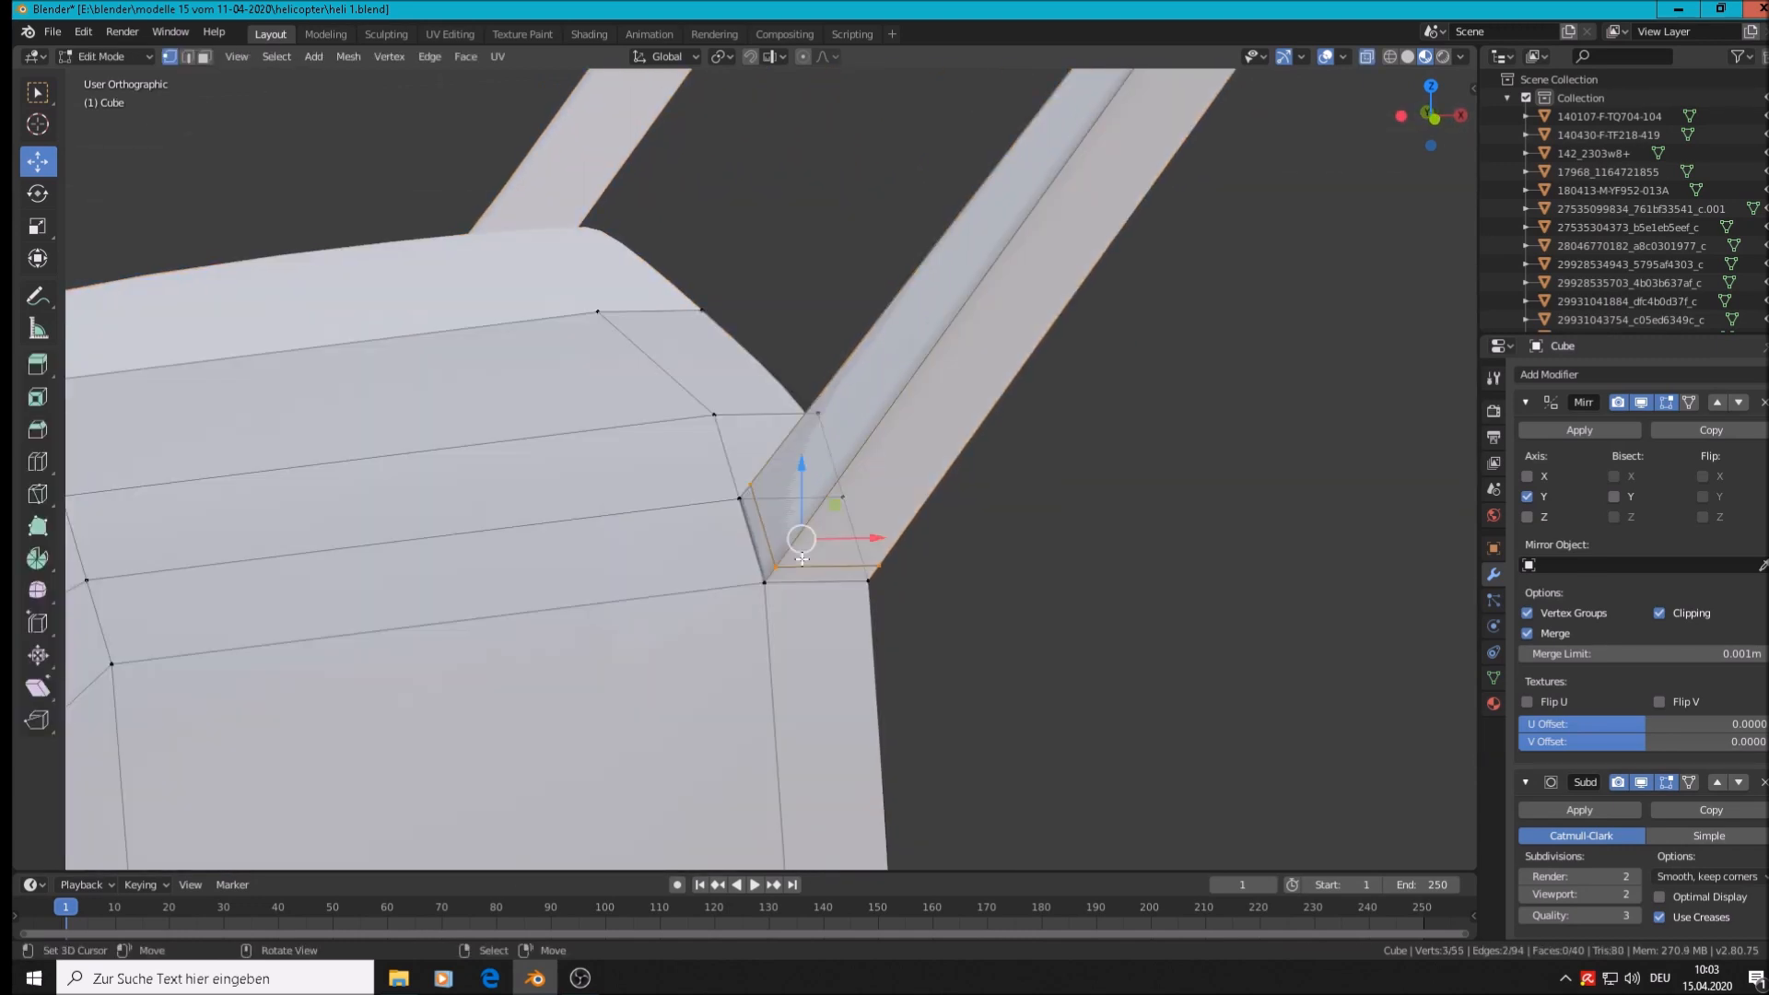
middle_drag(802, 558, 812, 573)
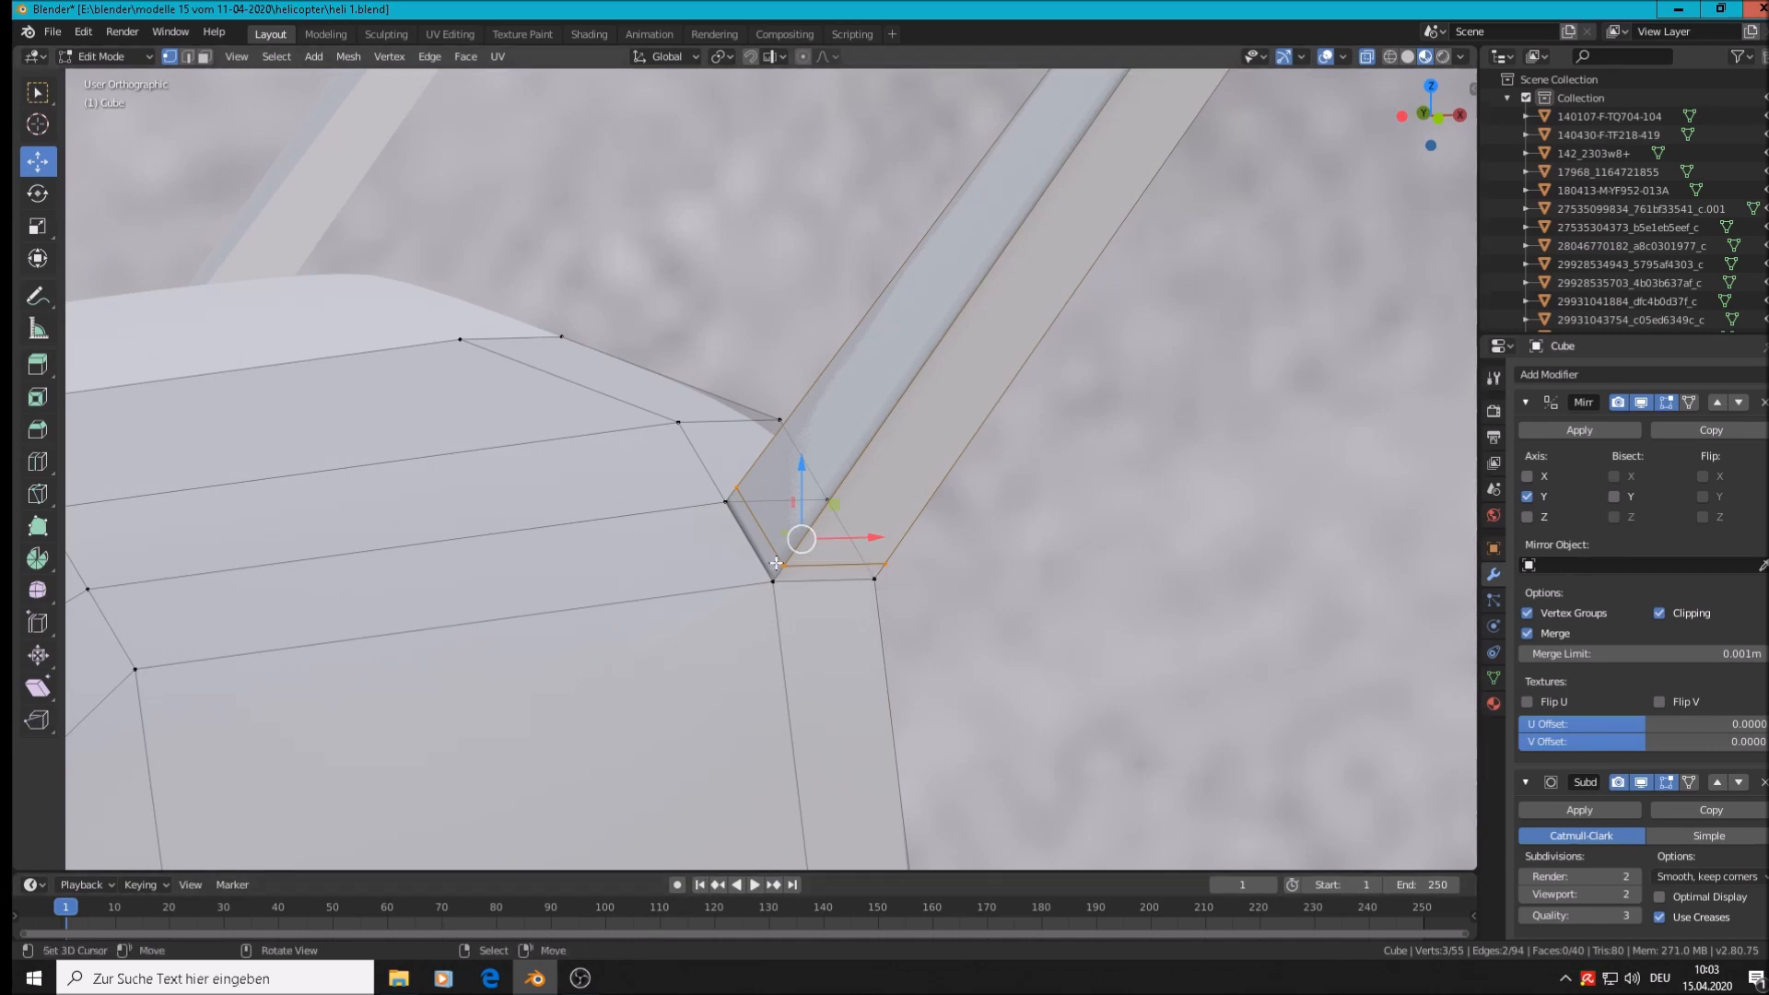
Delete only the strut-base face, leaving an opening where the post meets the nose
key(Tab)
key(Tab)
click(204, 56)
click(800, 535)
key(x)
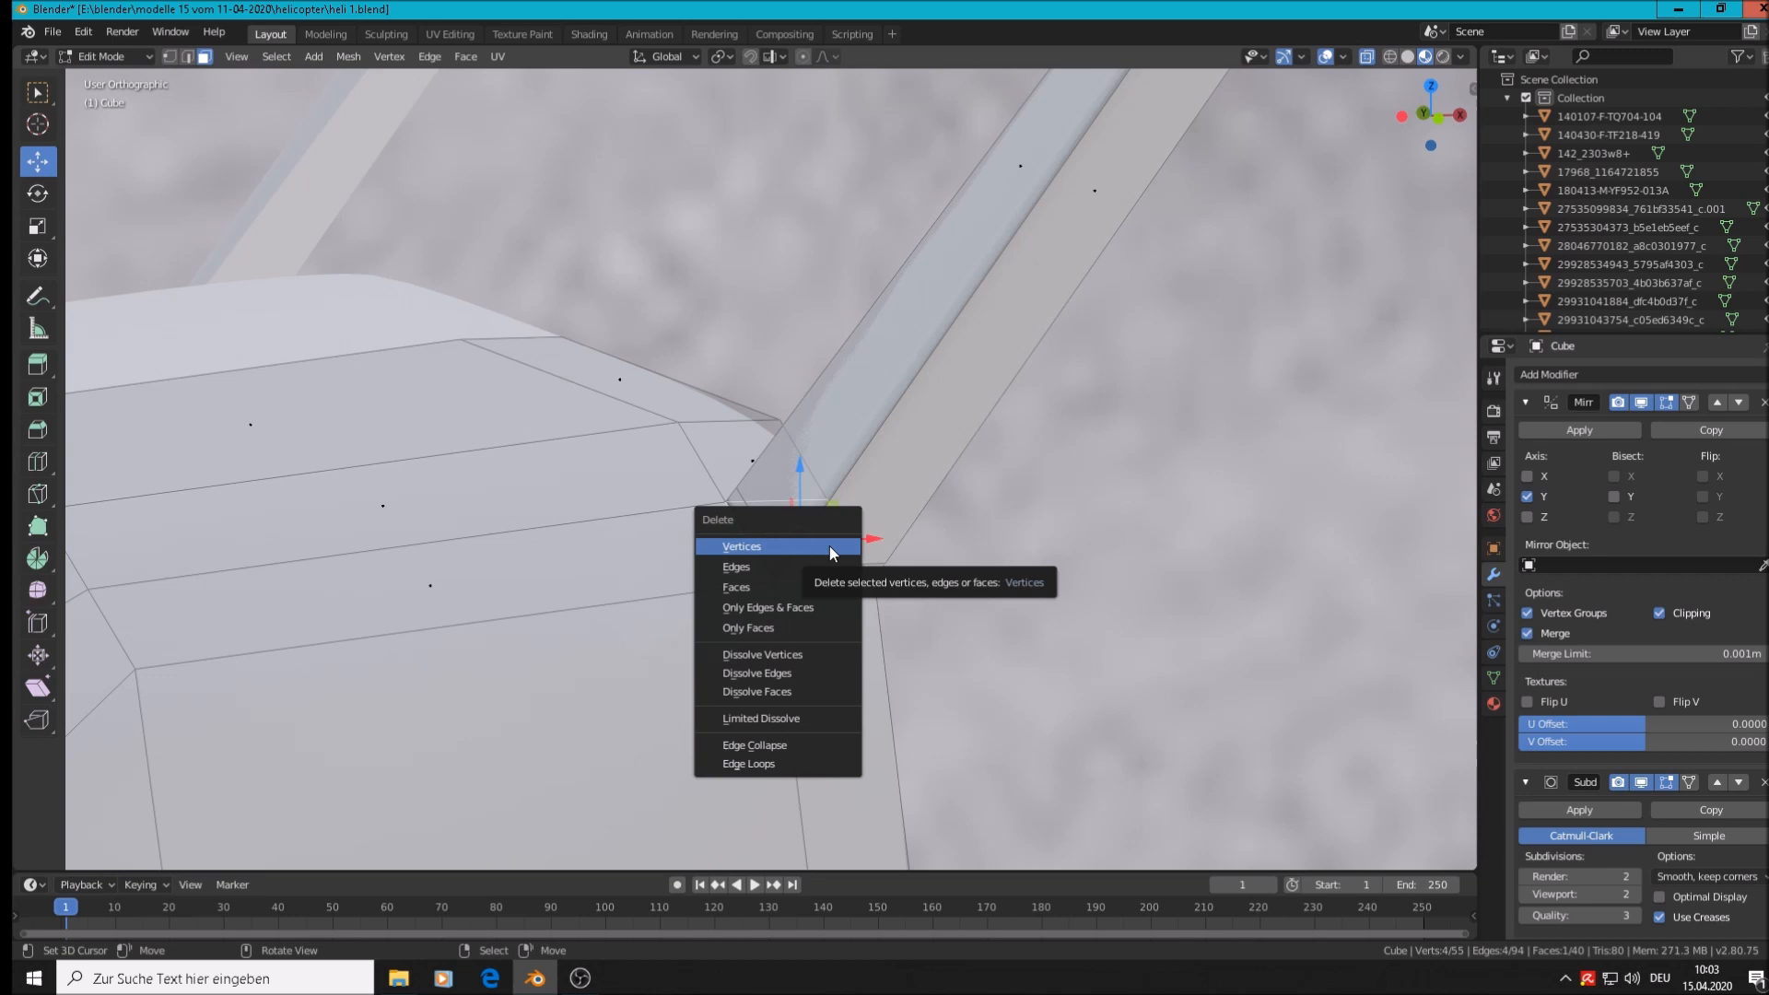
click(802, 627)
key(Tab)
scroll(804, 616, down, 2)
scroll(804, 611, up, 2)
middle_drag(804, 608, 701, 611)
scroll(699, 610, down, 5)
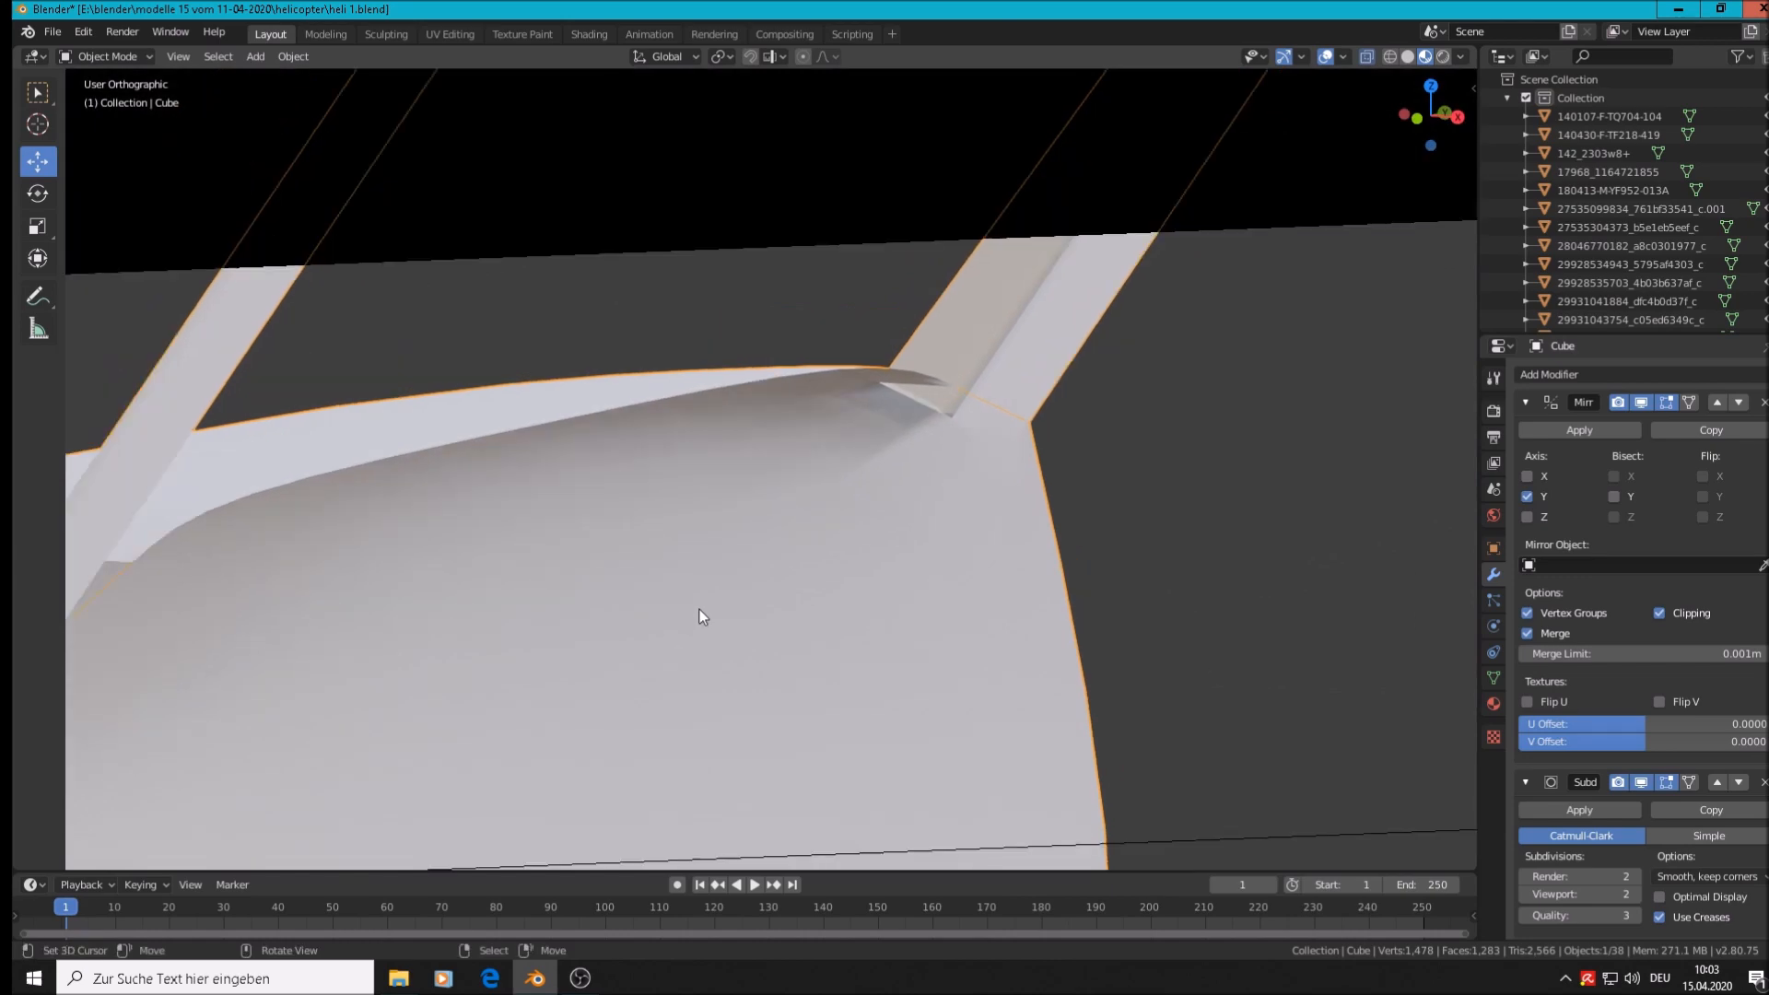
Delete the stray edge at the base of the left window post
middle_drag(287, 590, 1009, 275)
middle_drag(734, 391, 656, 402)
scroll(334, 410, up, 4)
key(Tab)
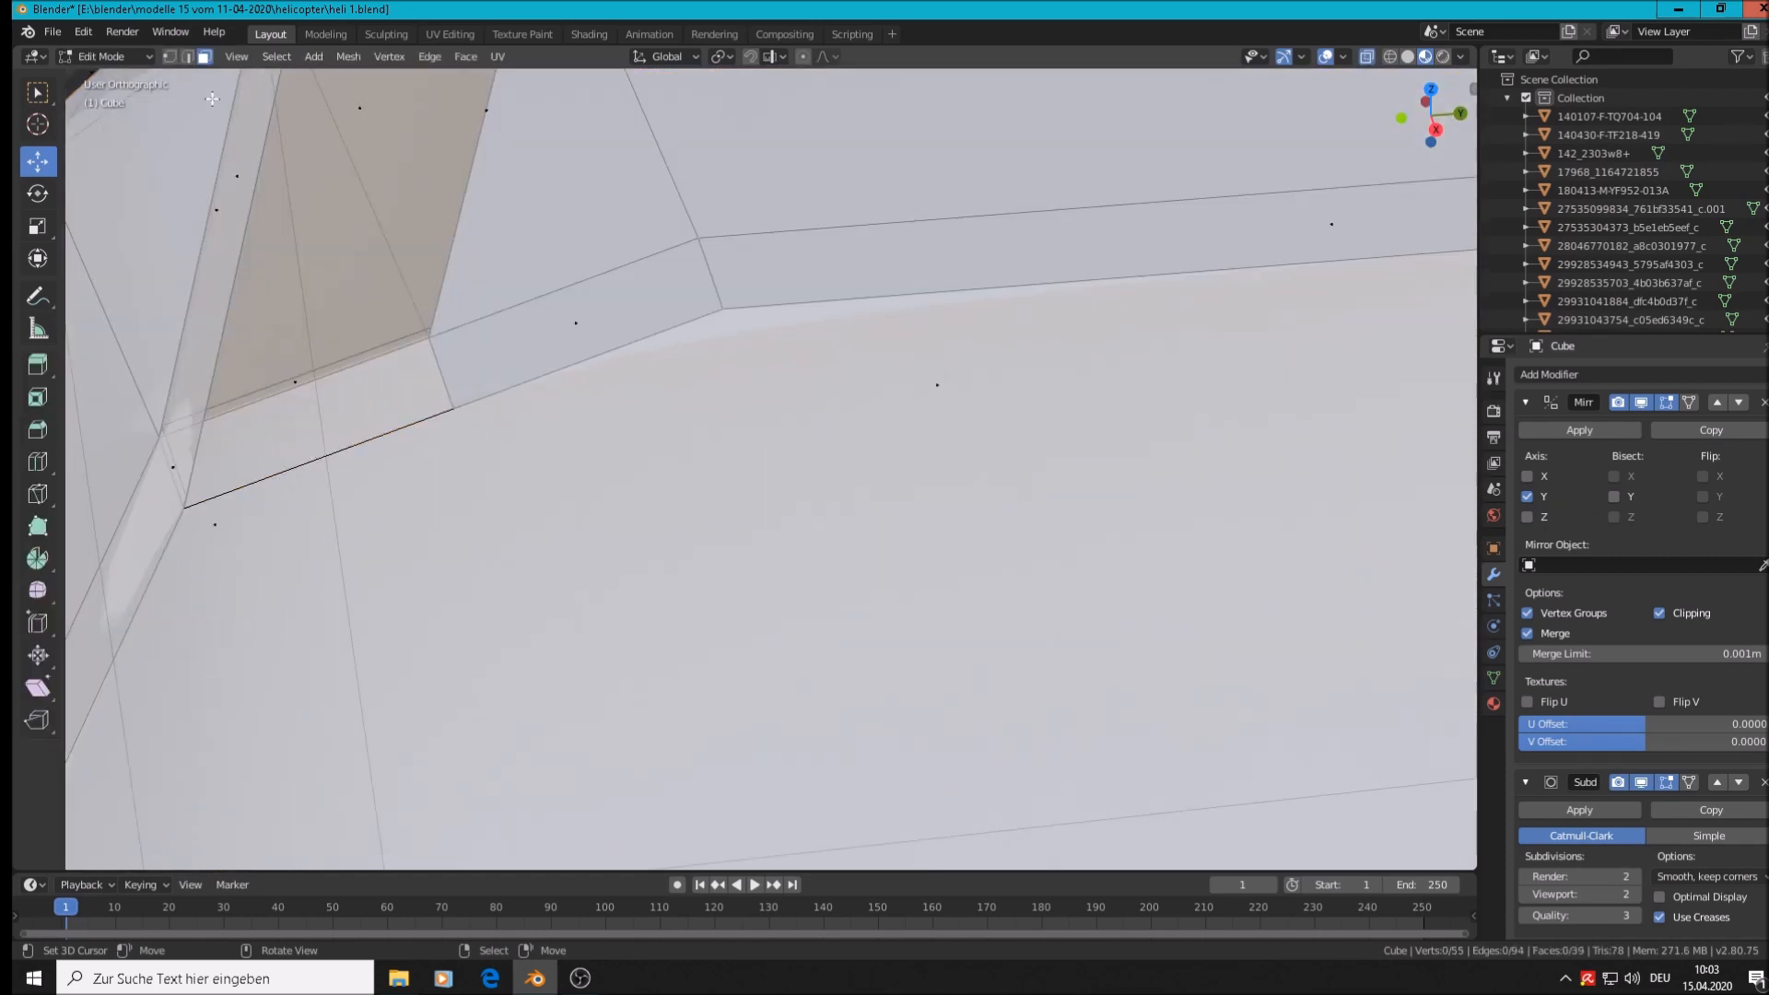
click(188, 57)
click(273, 478)
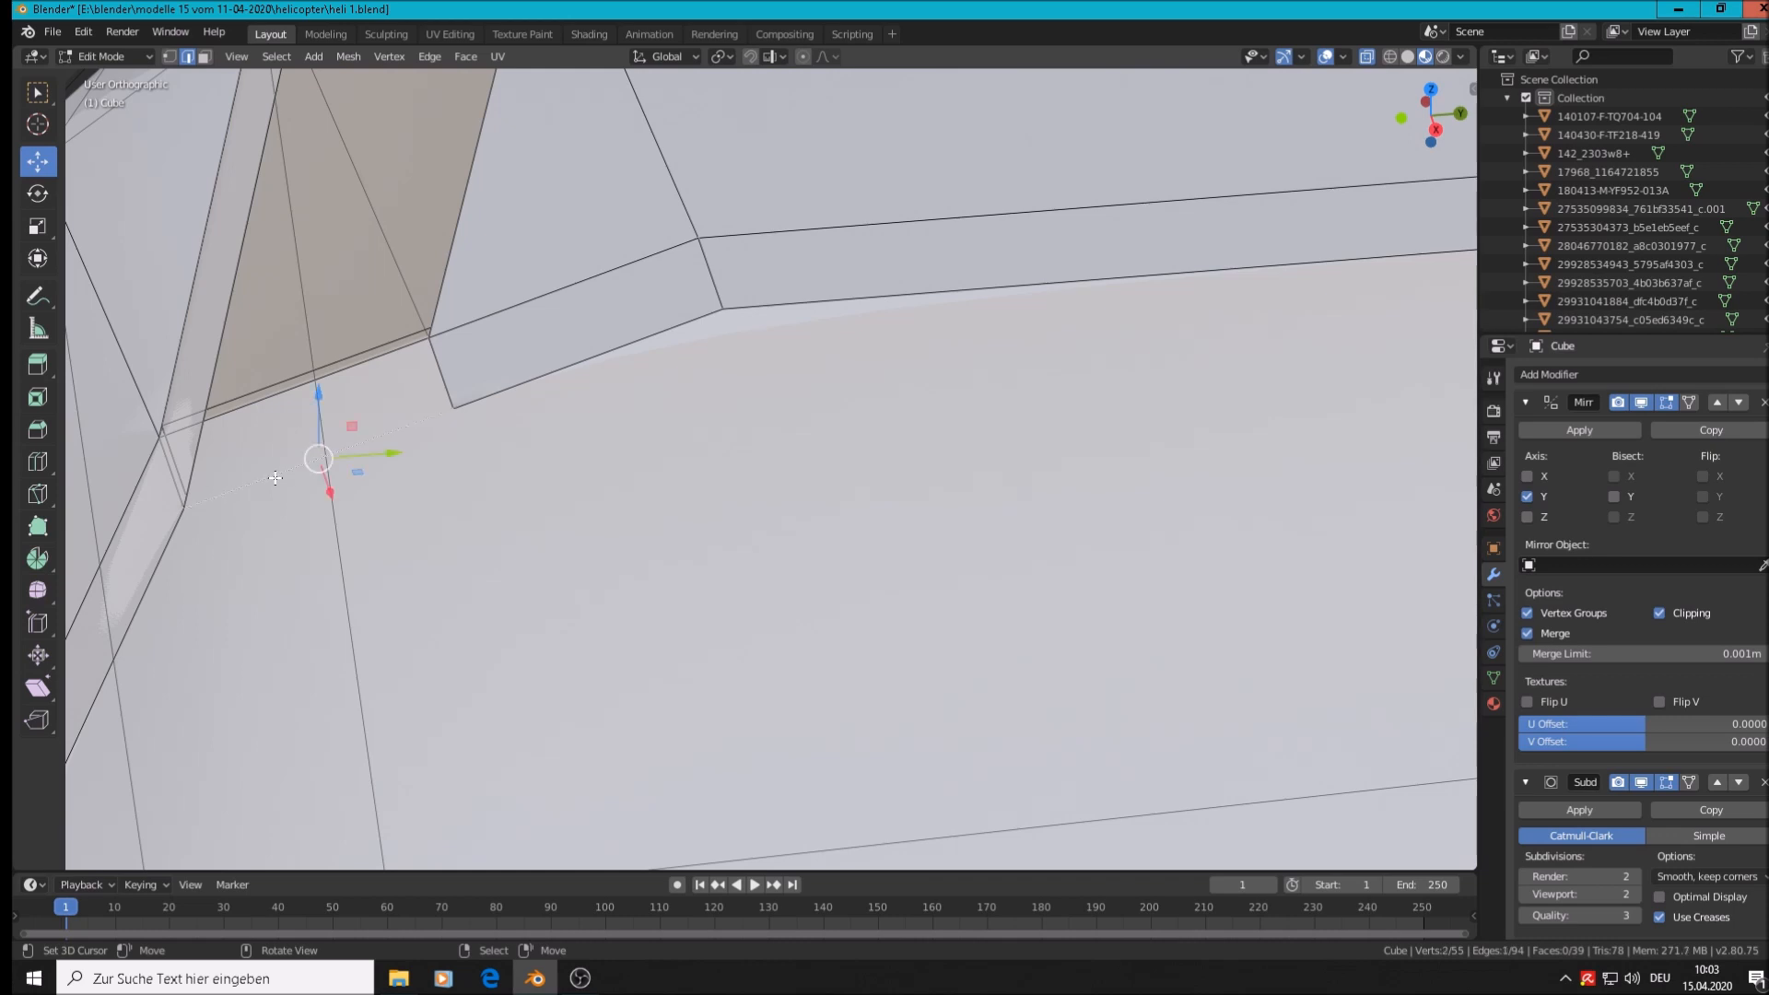
key(x)
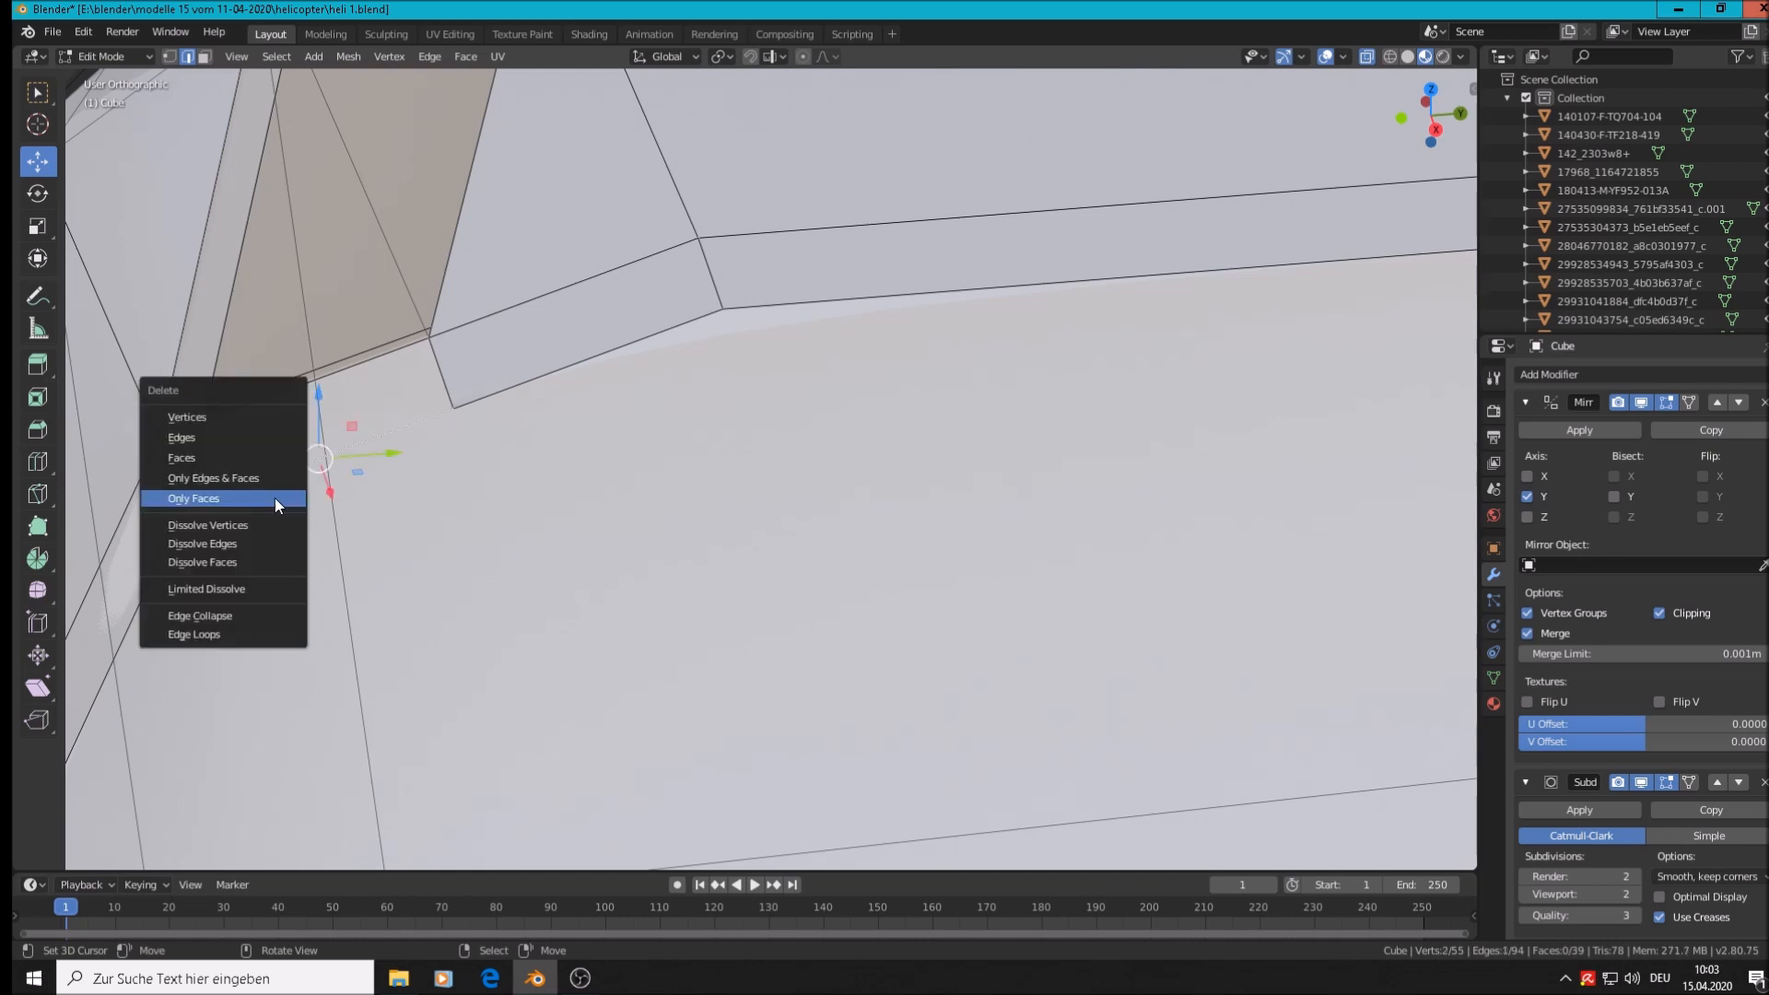
click(222, 433)
scroll(231, 493, down, 2)
key(Tab)
Move around the helicopter and switch to the front view of the reference photos
middle_drag(231, 496, 345, 498)
scroll(495, 470, down, 3)
middle_drag(763, 481, 1047, 466)
shift+middle_drag(1267, 405, 755, 508)
scroll(750, 490, down, 4)
key(KP_0)
key(KP_1)
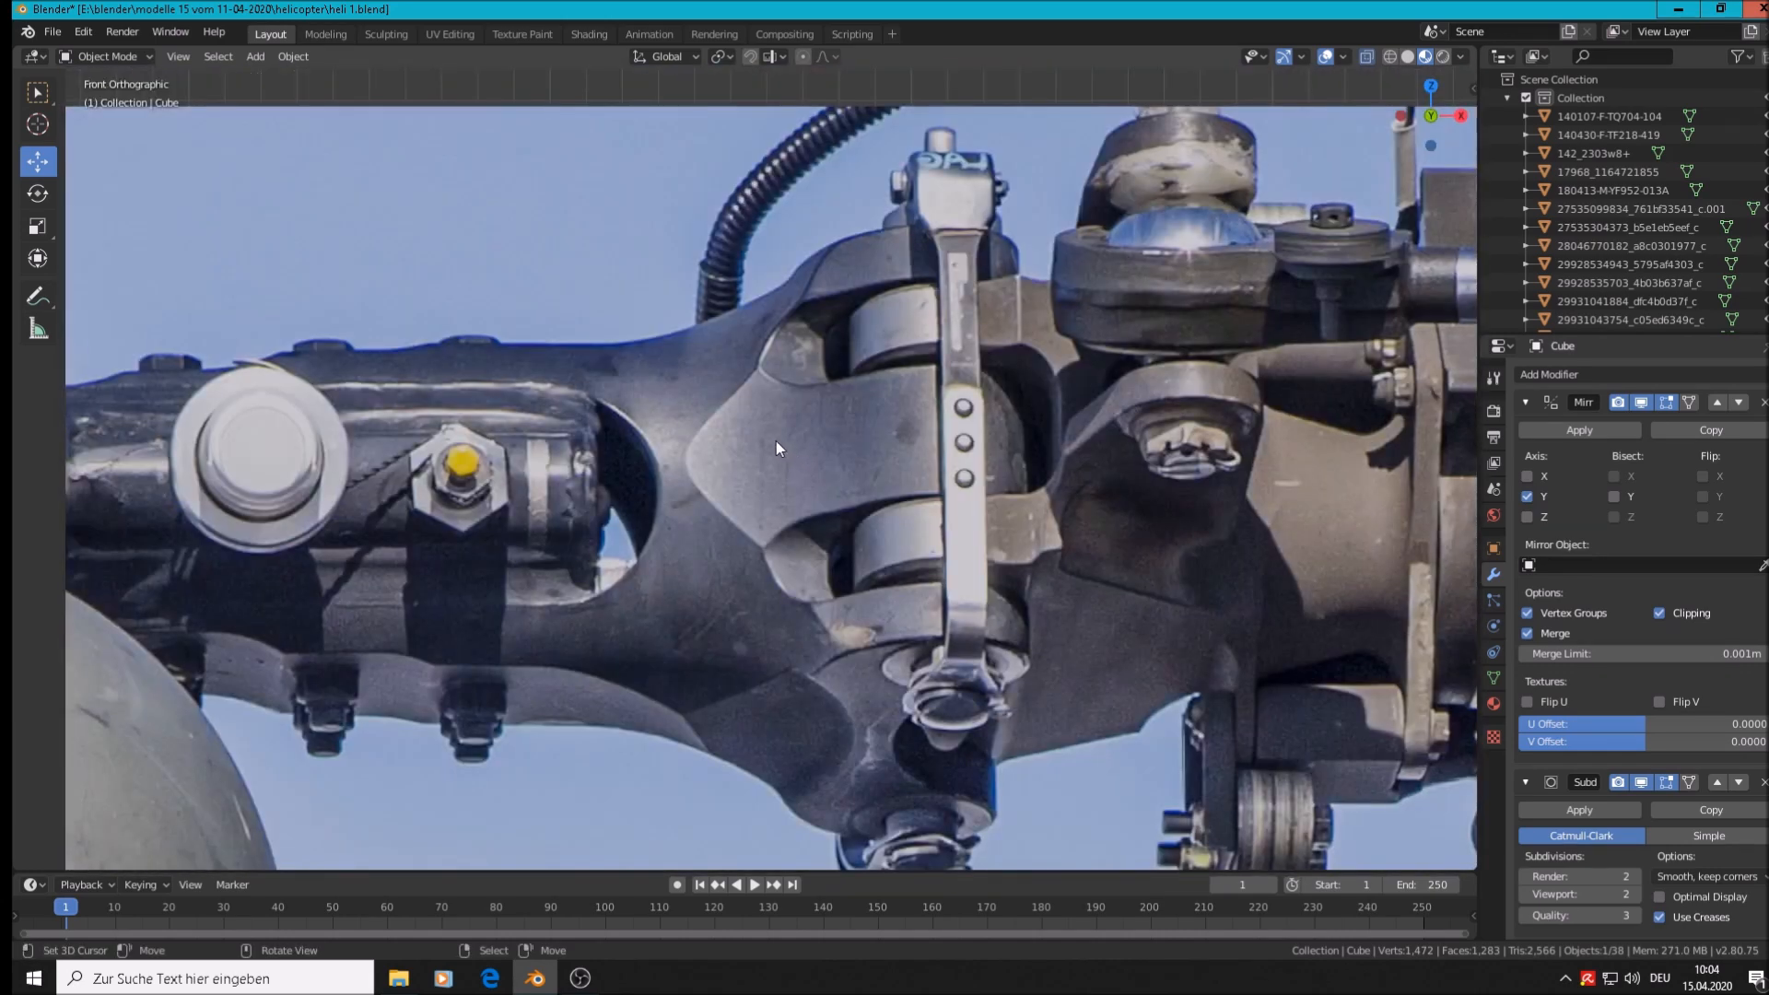
scroll(776, 441, down, 8)
Zoom into the Black Hawk side photo to compare the nose, then orbit back to the model
scroll(844, 641, down, 2)
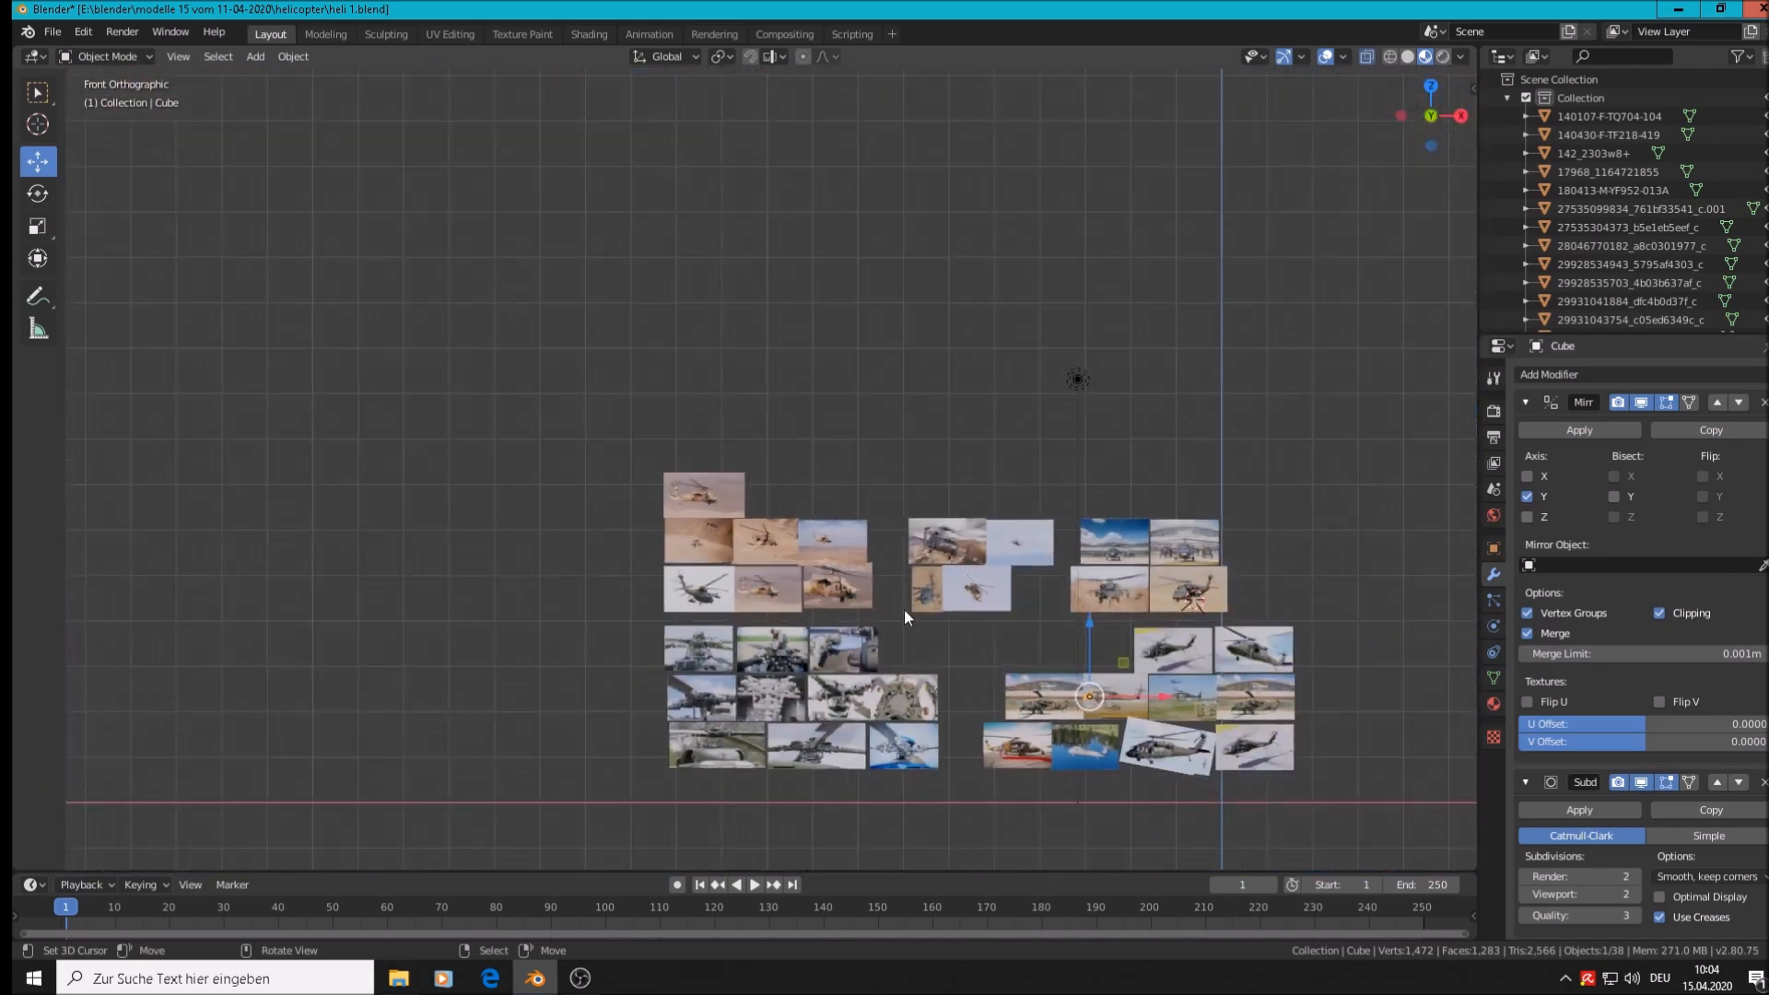
scroll(1132, 639, up, 8)
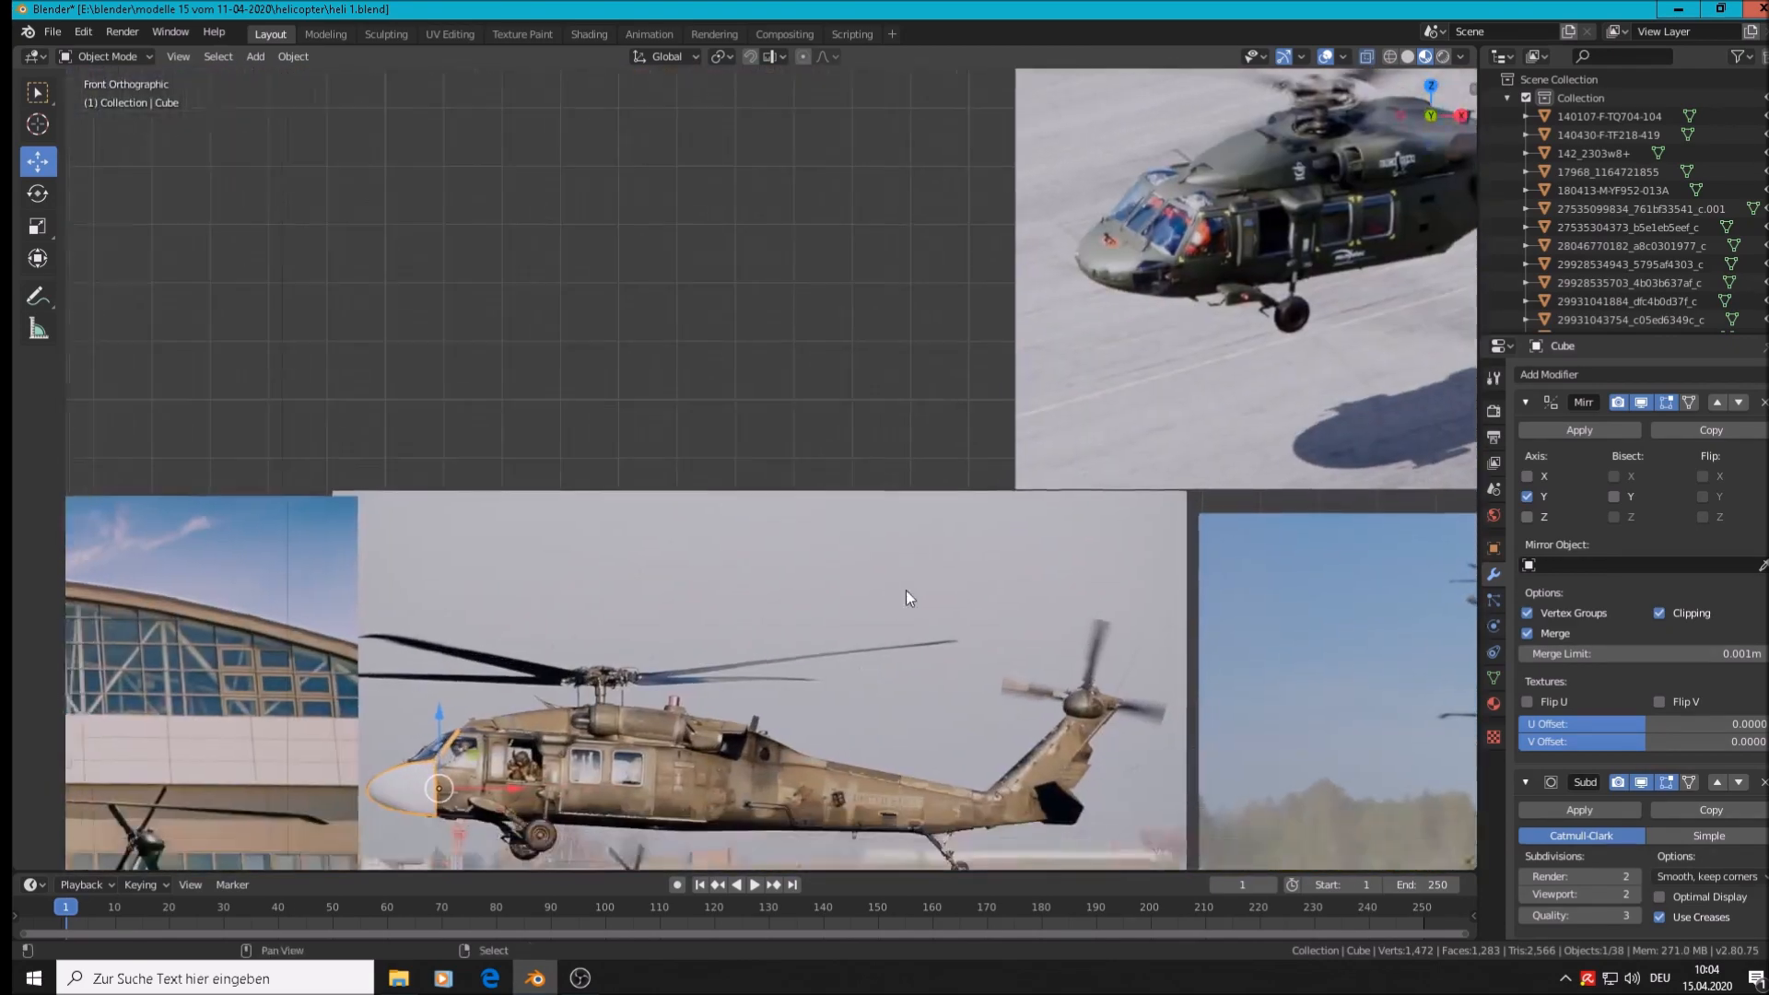
scroll(883, 651, up, 8)
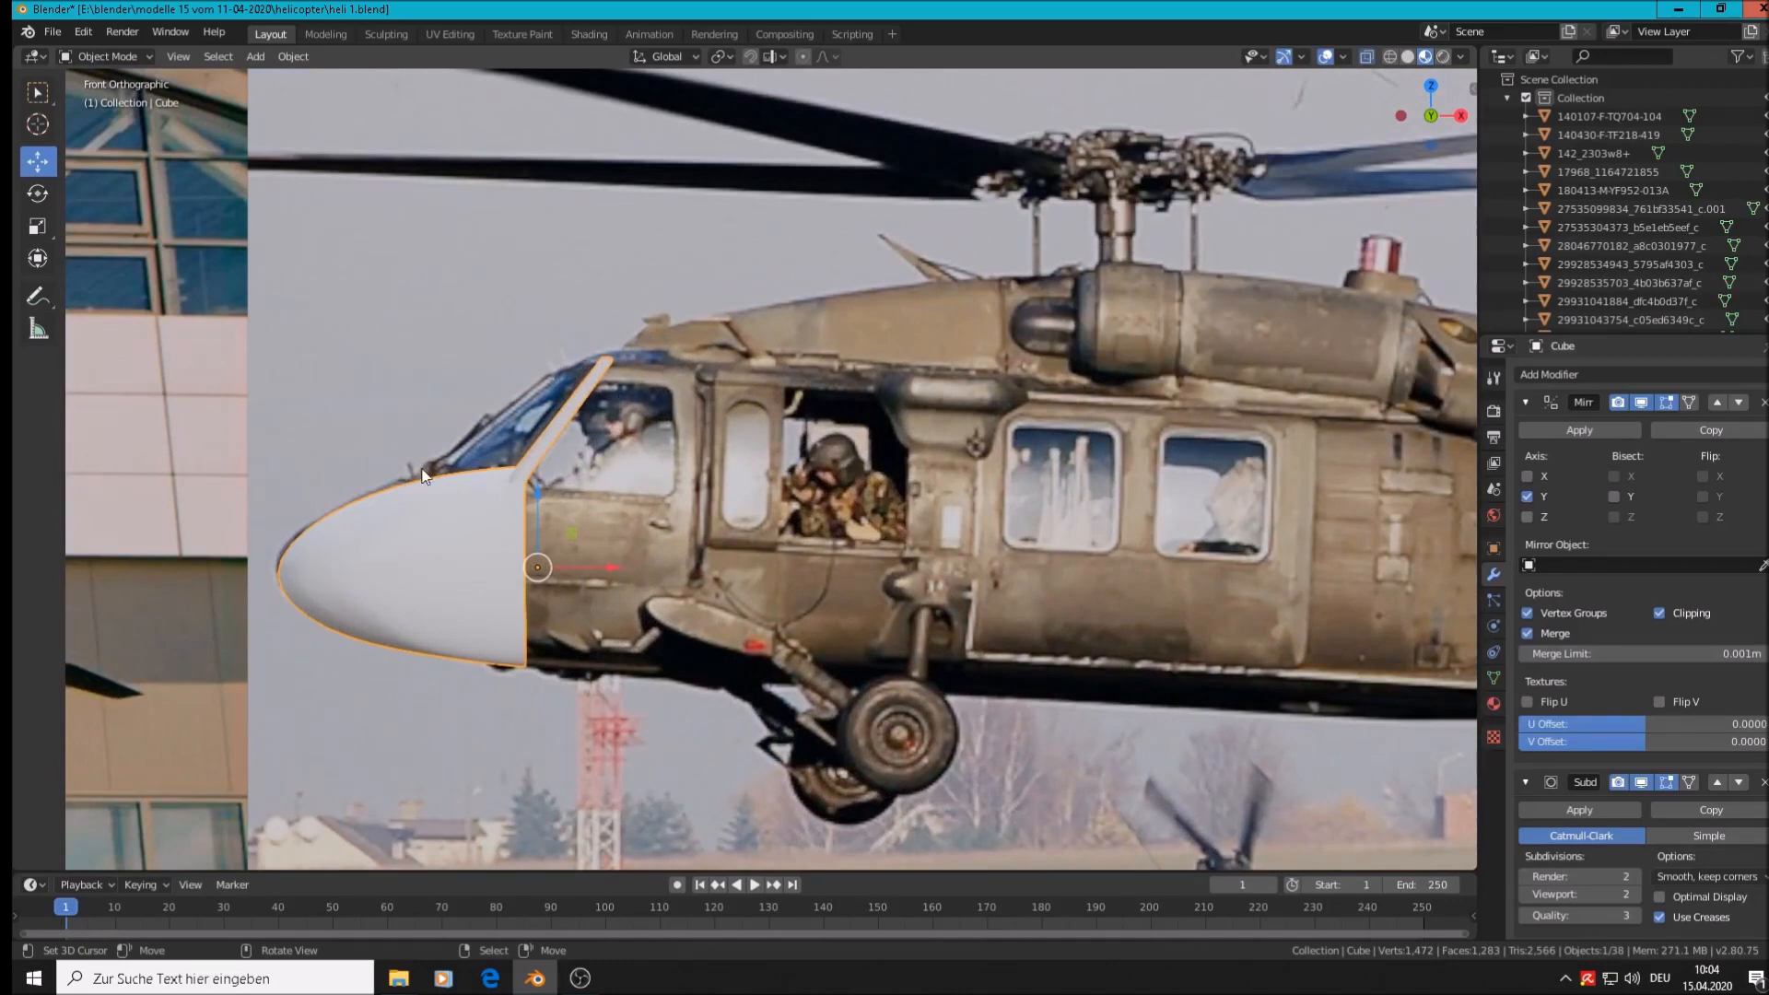
middle_drag(411, 486, 611, 418)
scroll(612, 423, up, 3)
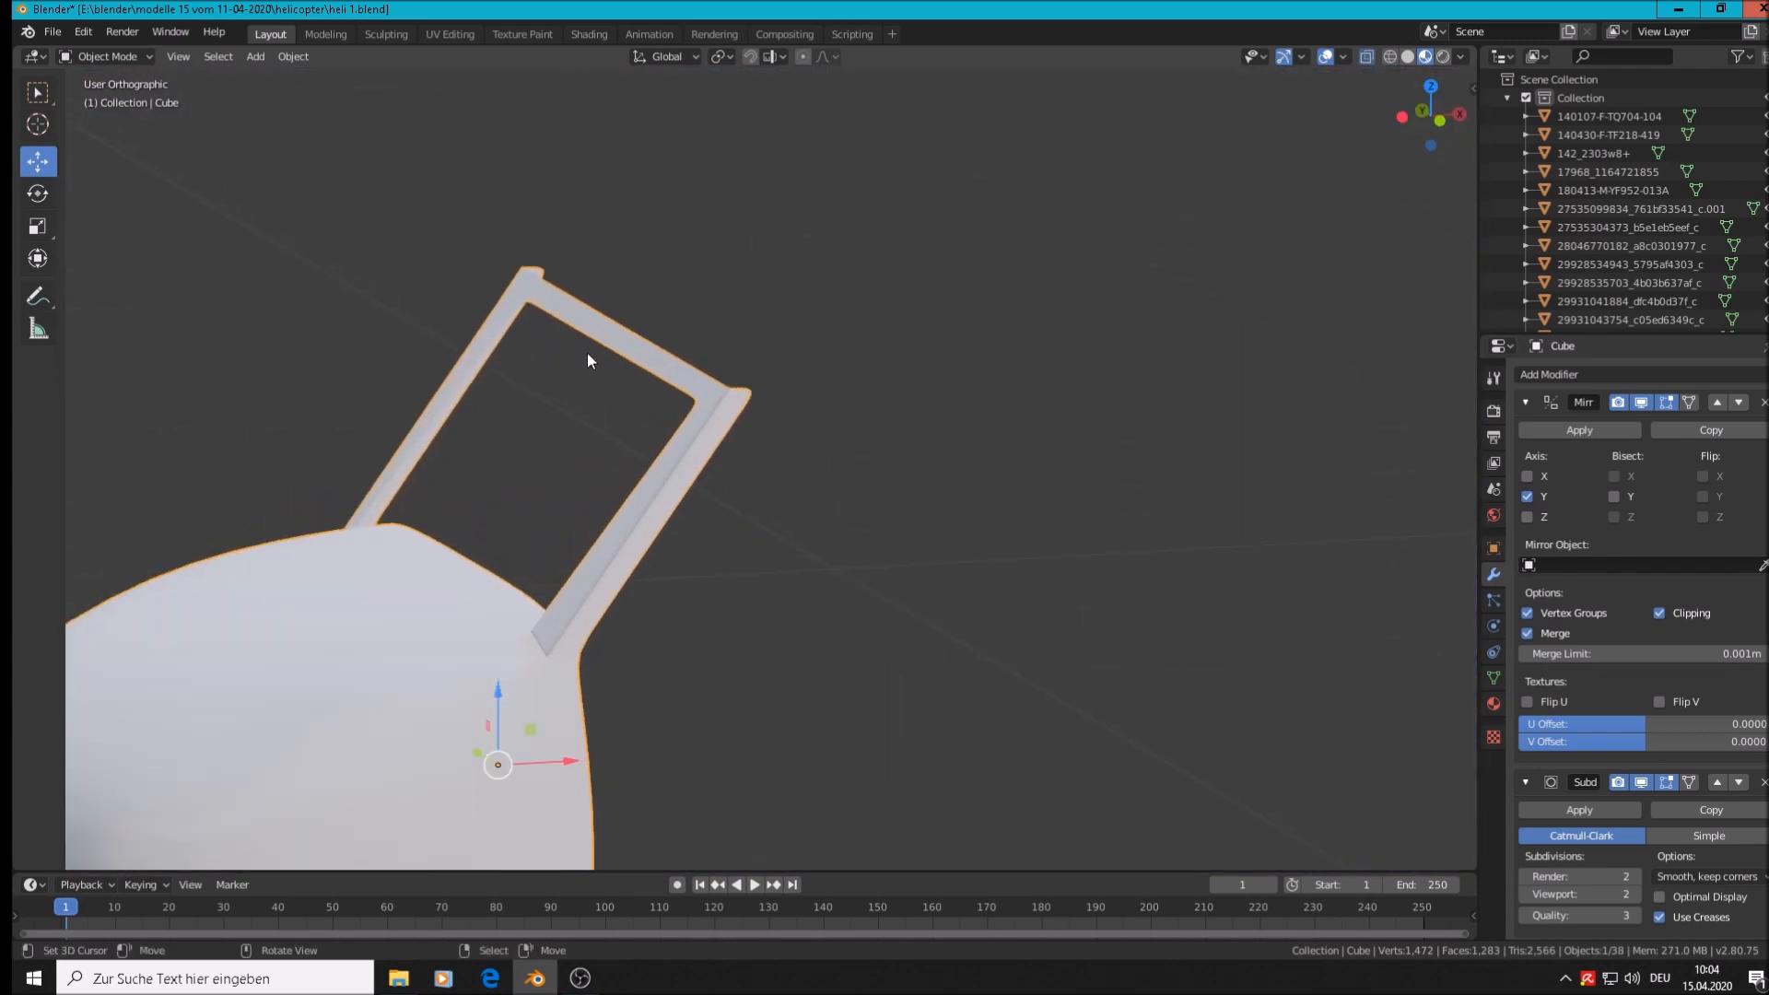
Add three evenly spaced edge loops along the frame's long post and enable proportional editing
key(Tab)
scroll(619, 314, up, 2)
click(619, 334)
mouse_move(630, 510)
middle_down()
mouse_move(564, 552)
mouse_move(565, 600)
mouse_move(657, 517)
middle_up()
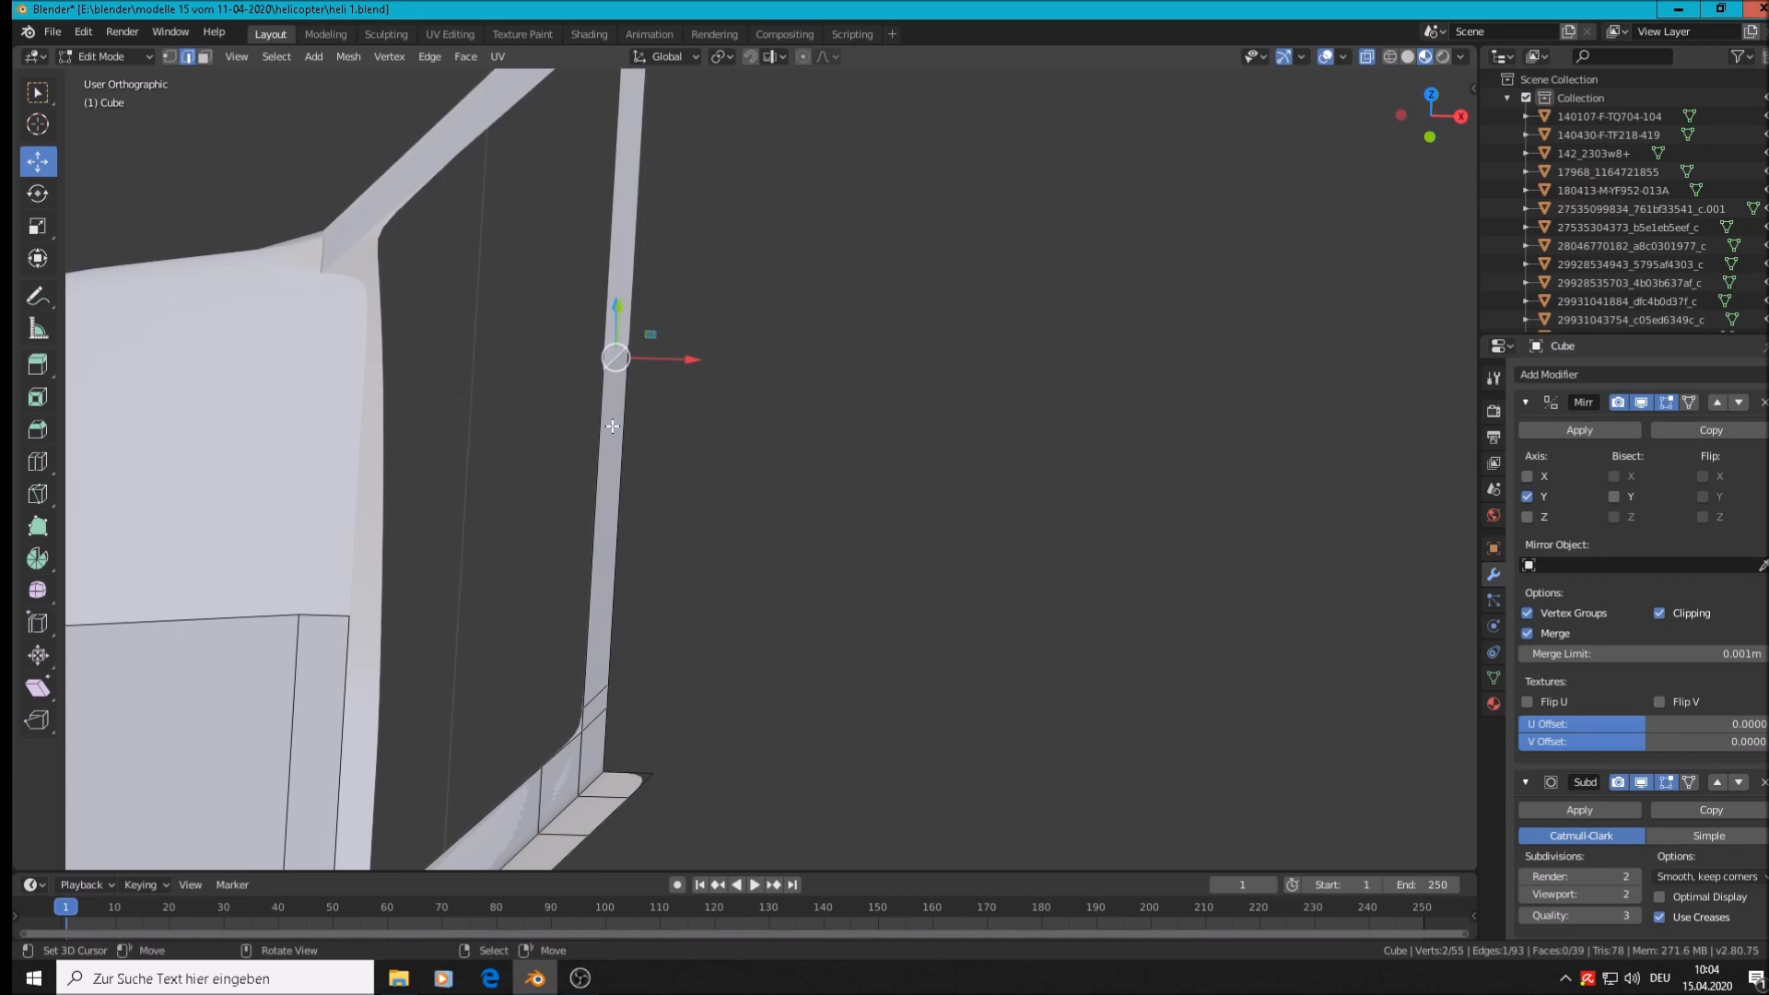
key(ctrl+r)
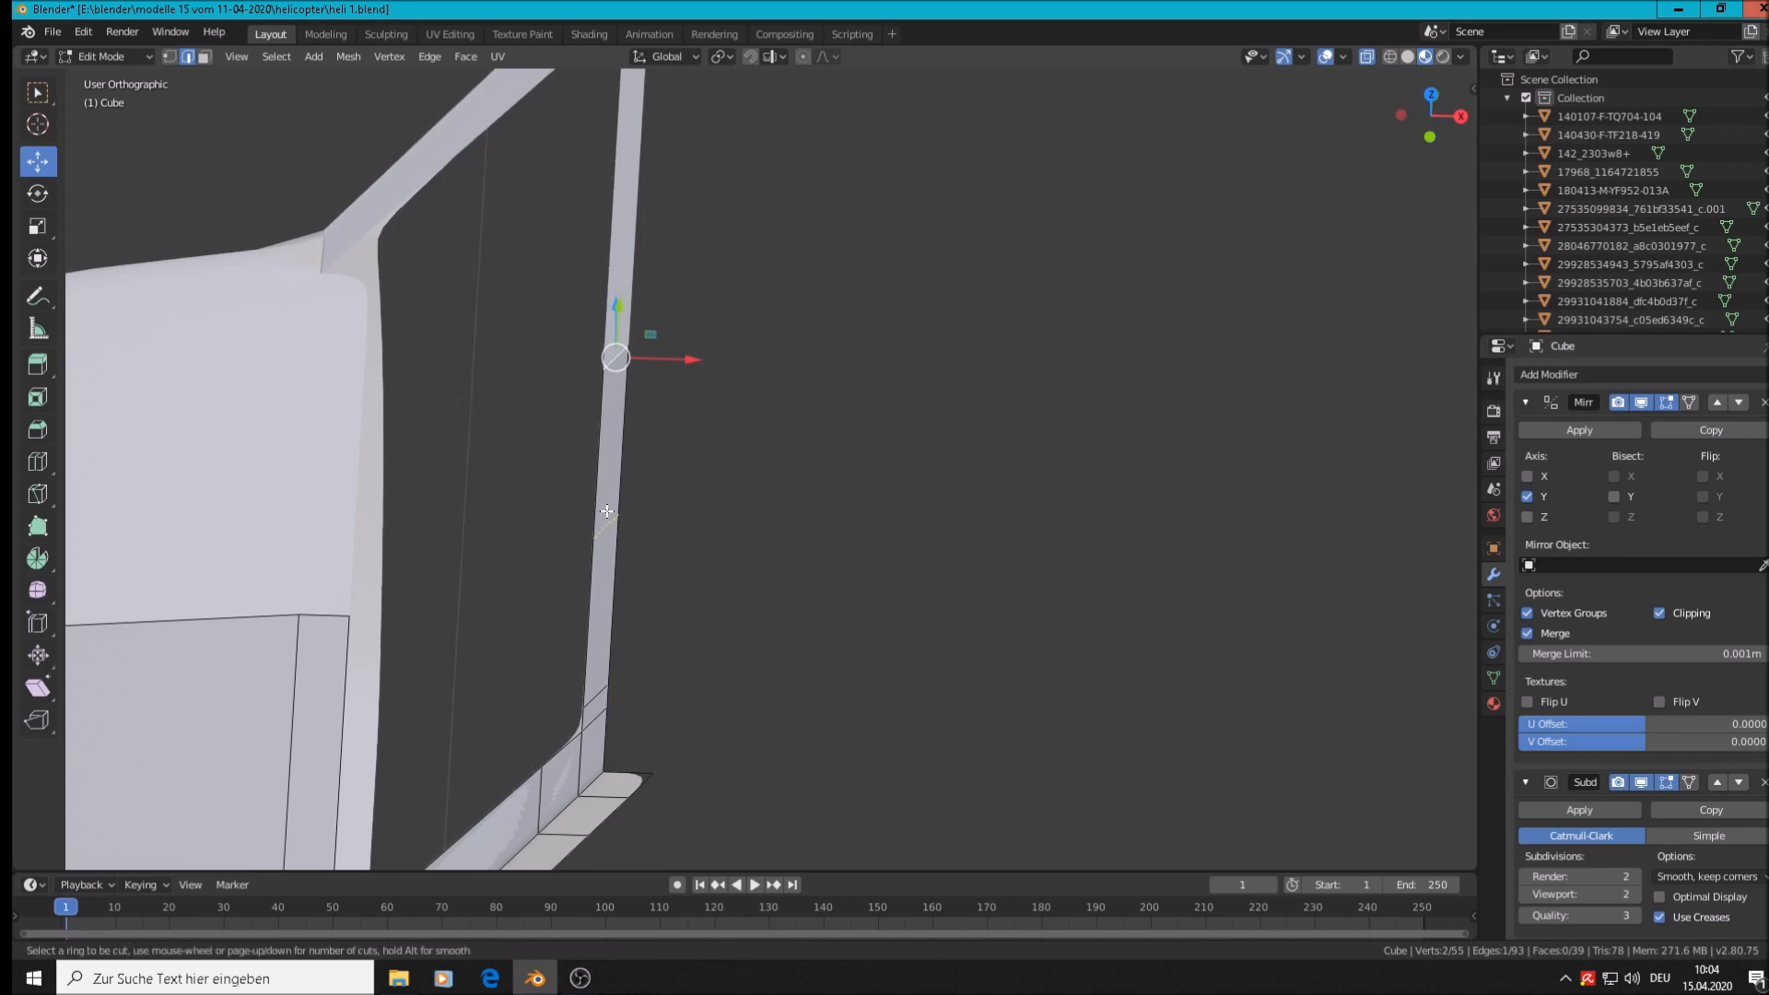
scroll(608, 511, up, 1)
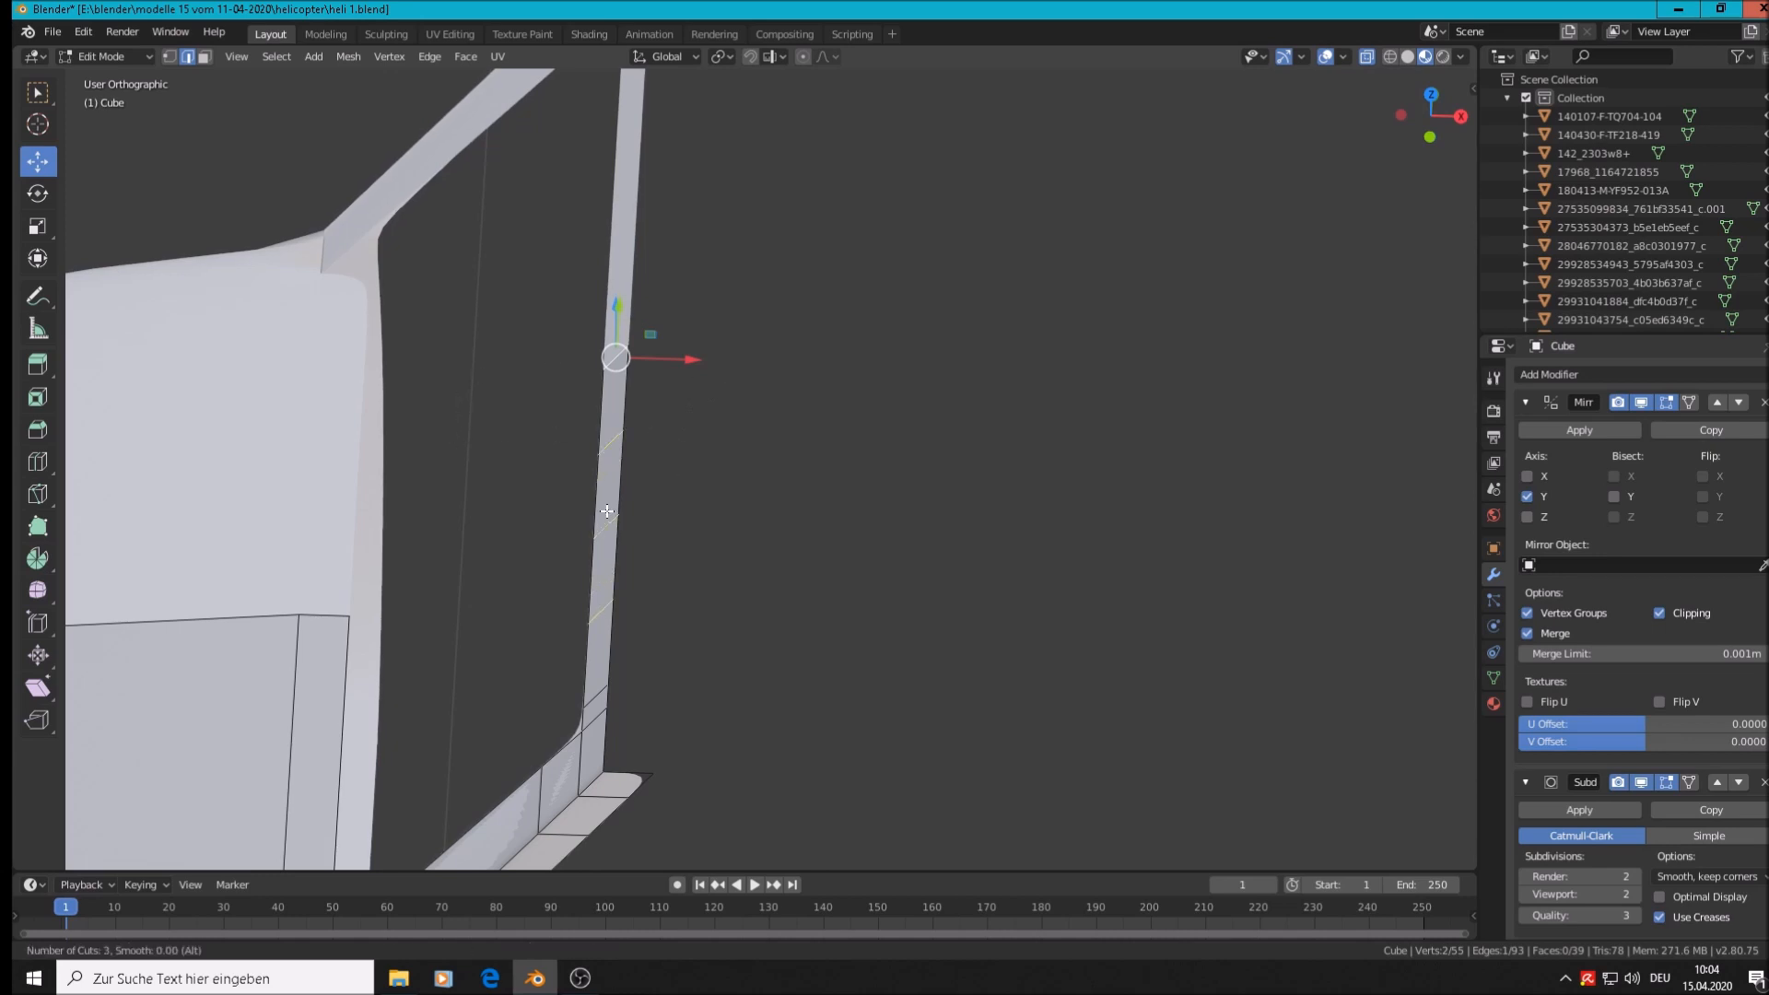
click(607, 511)
right_click(604, 513)
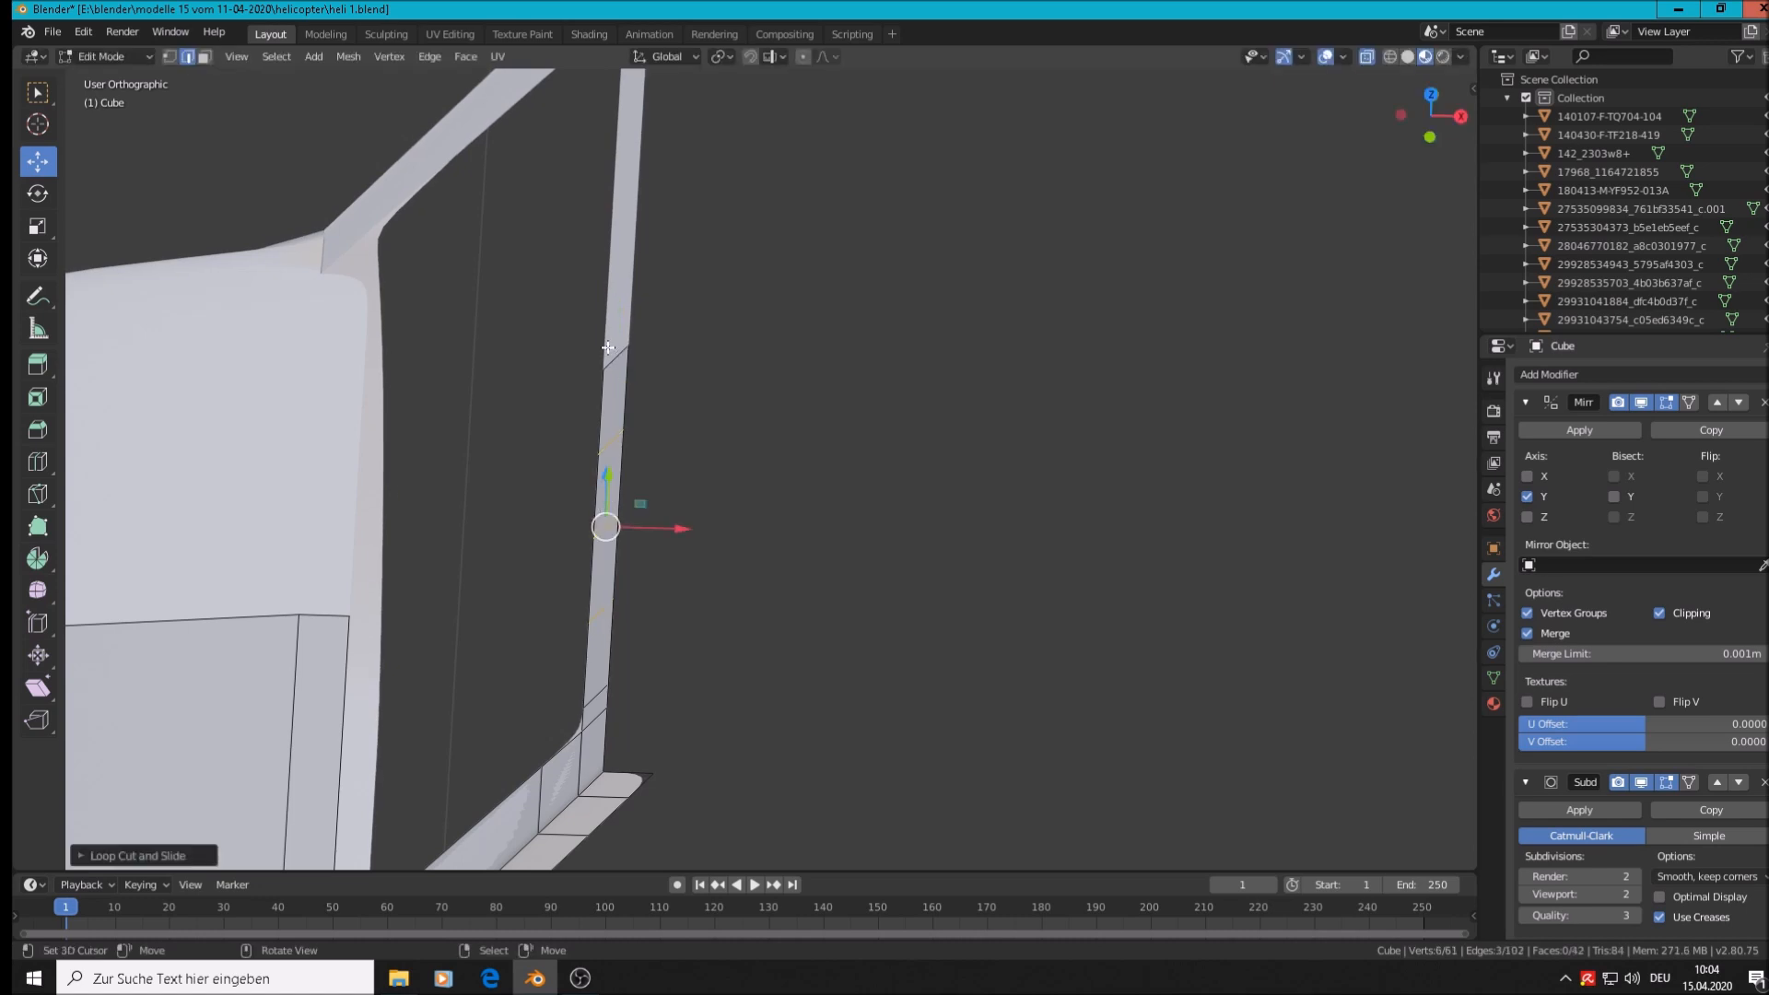
click(802, 57)
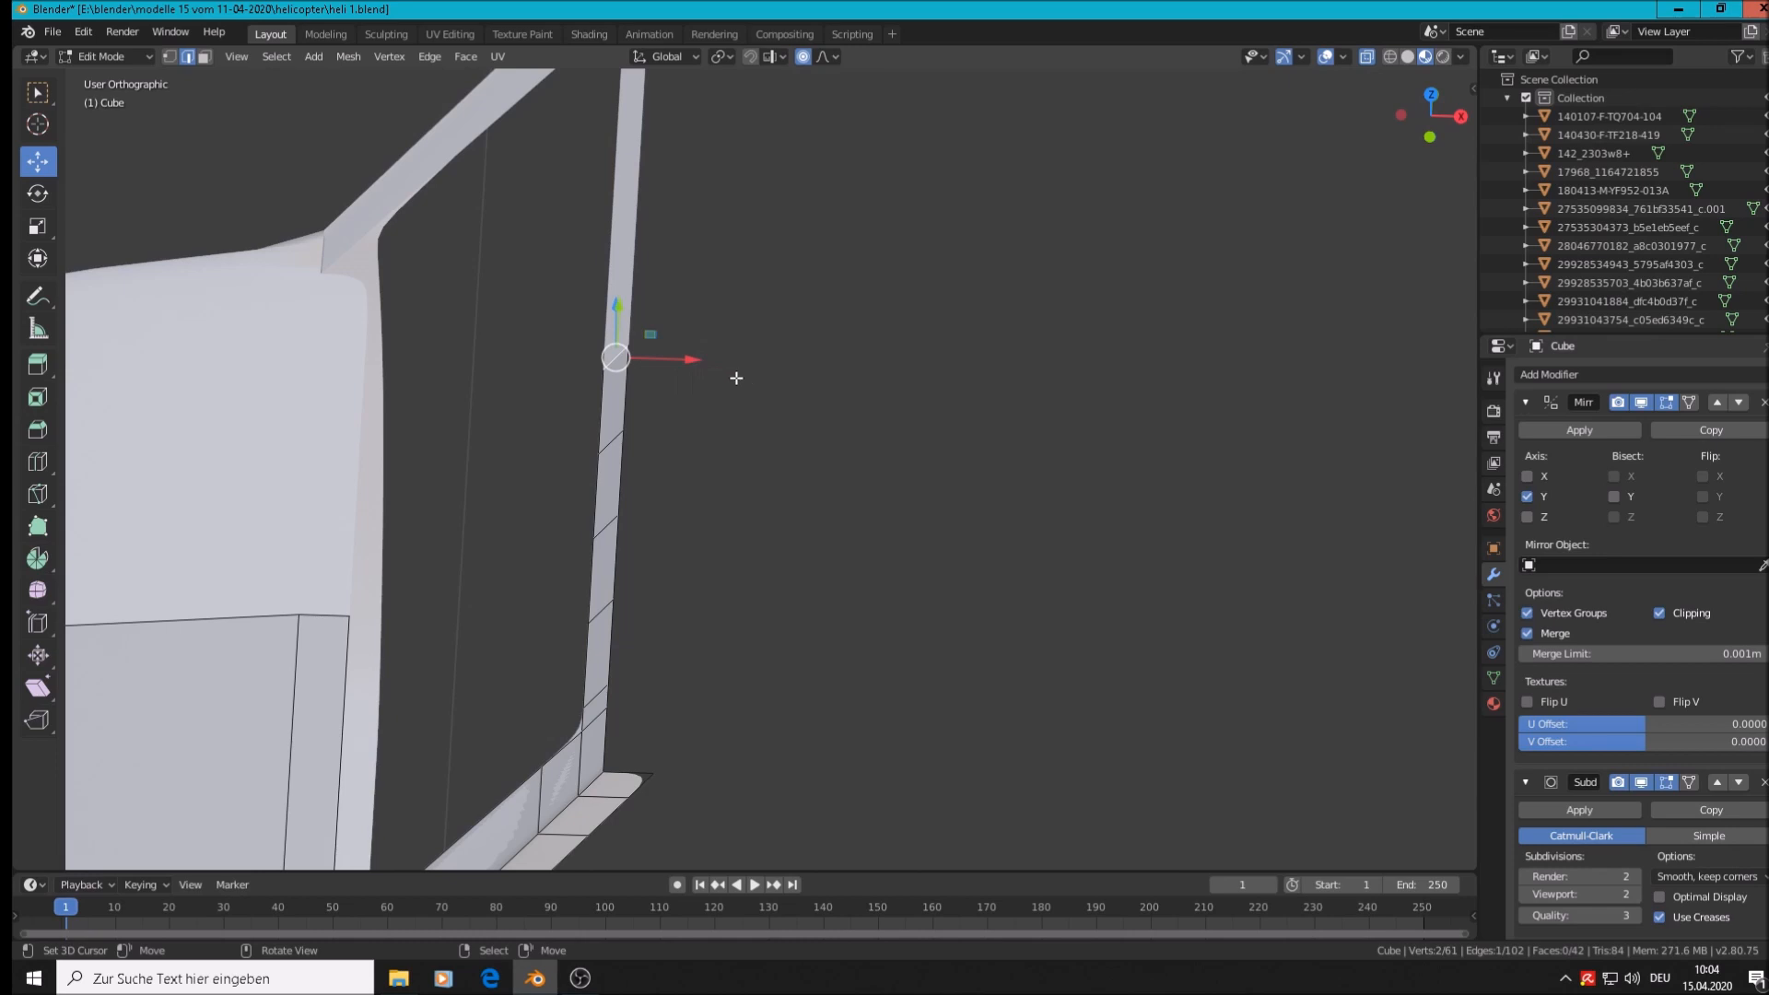
Push the post's middle about 0.009 m along X with a small proportional falloff
key(g)
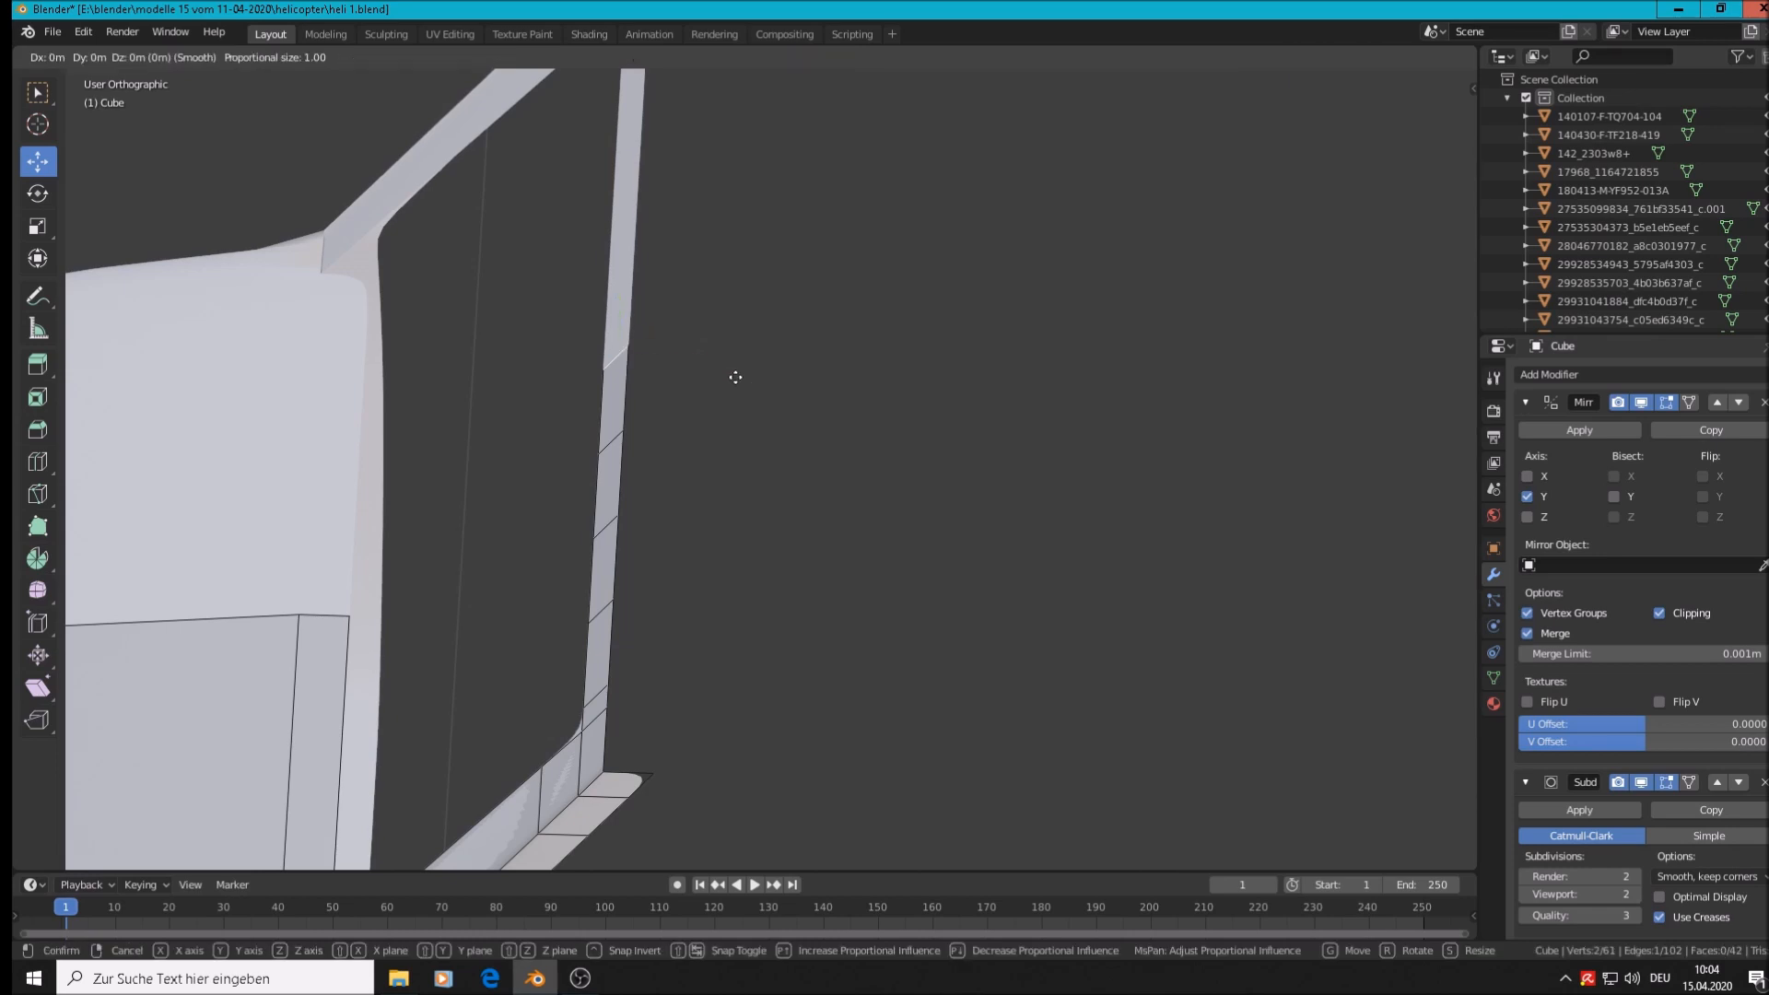
key(x)
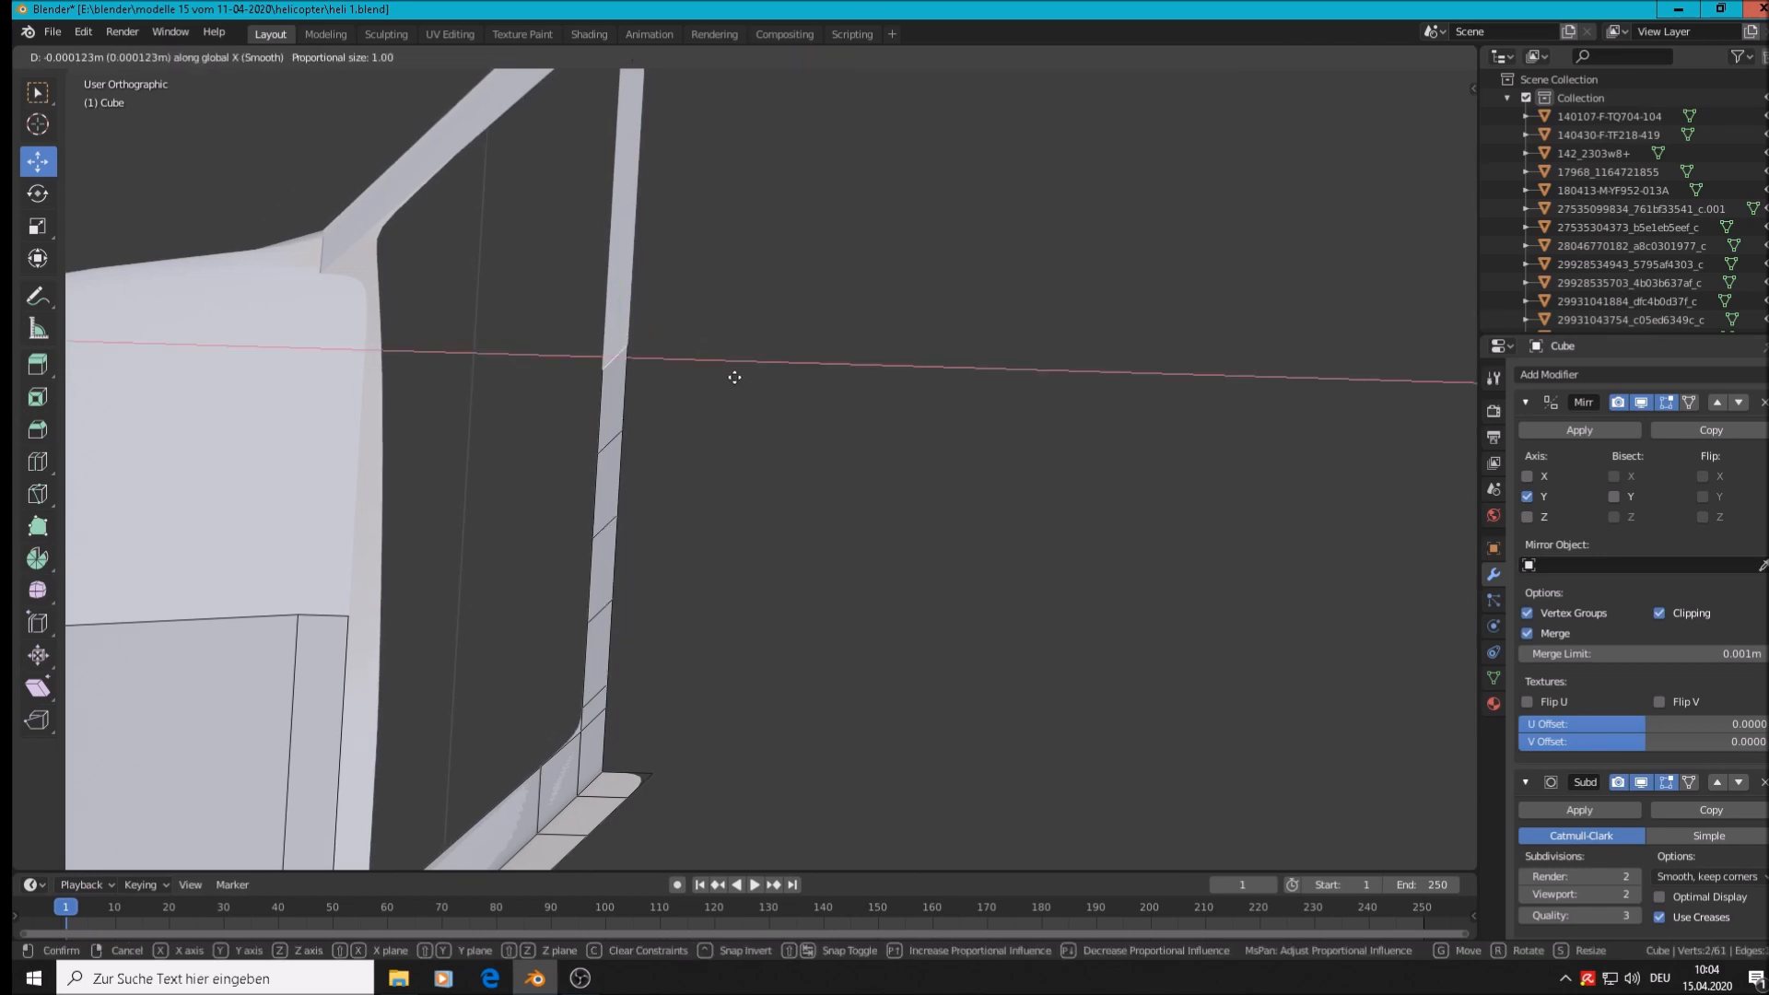
scroll(739, 376, up, 15)
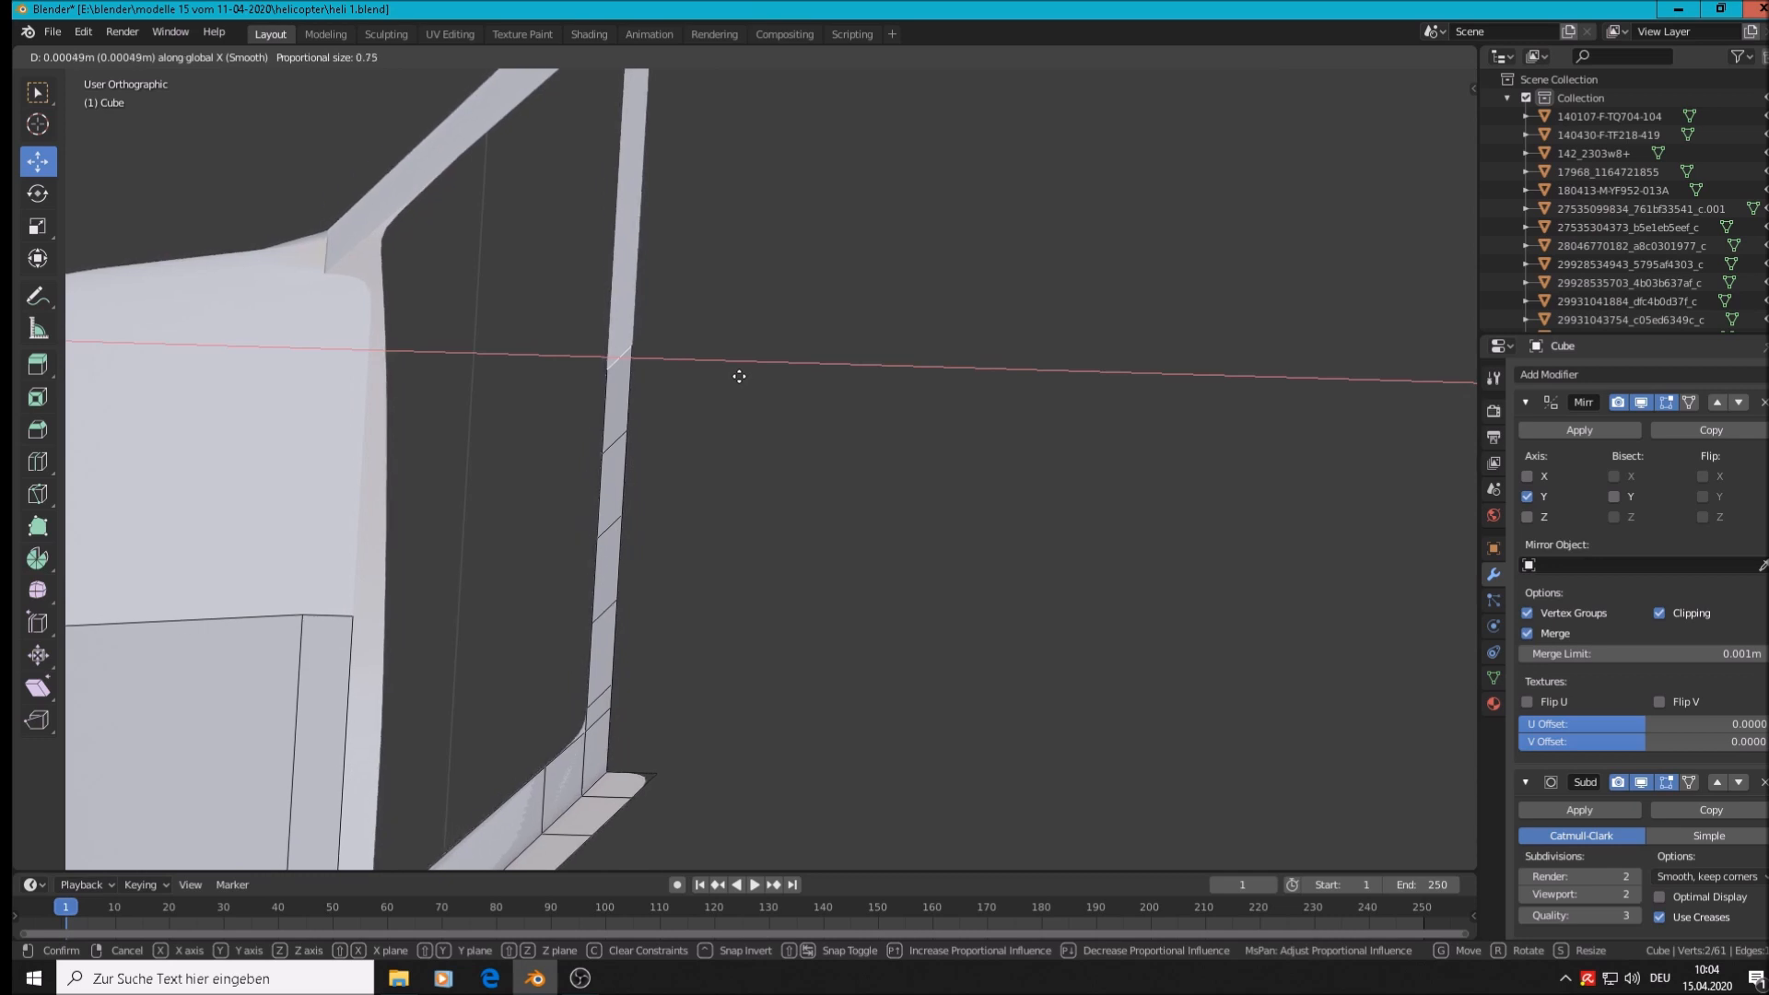
scroll(739, 376, up, 15)
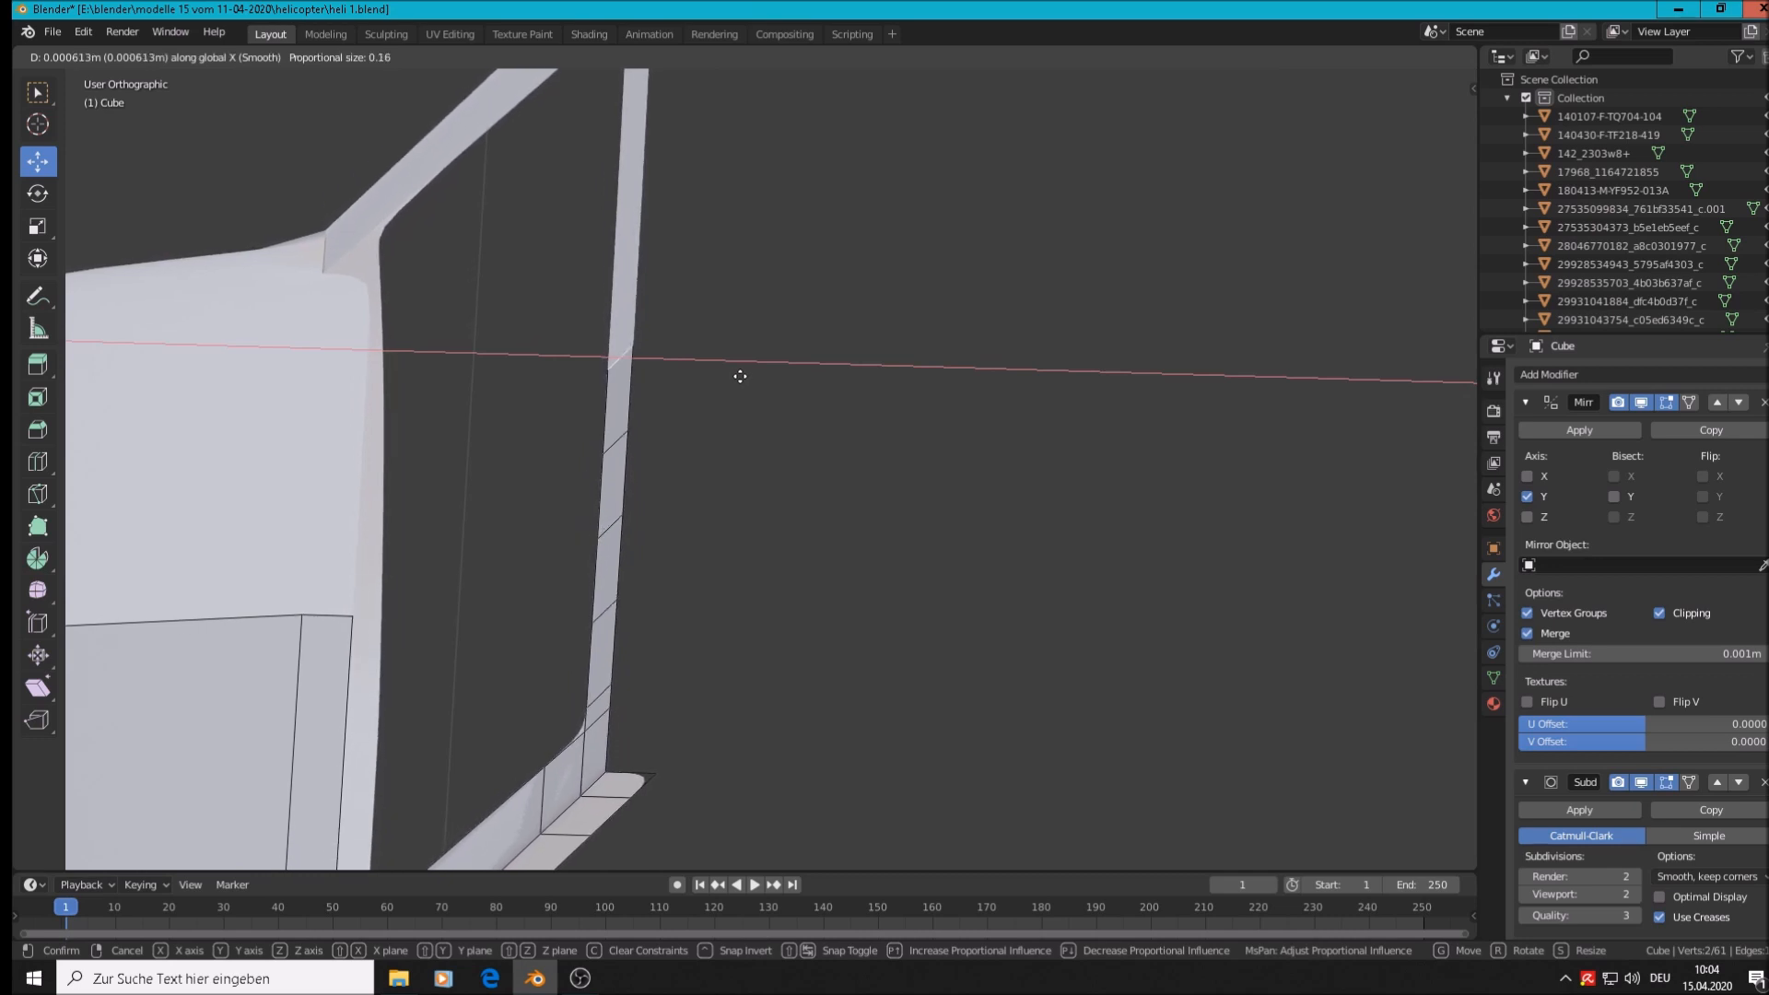
scroll(740, 376, up, 2)
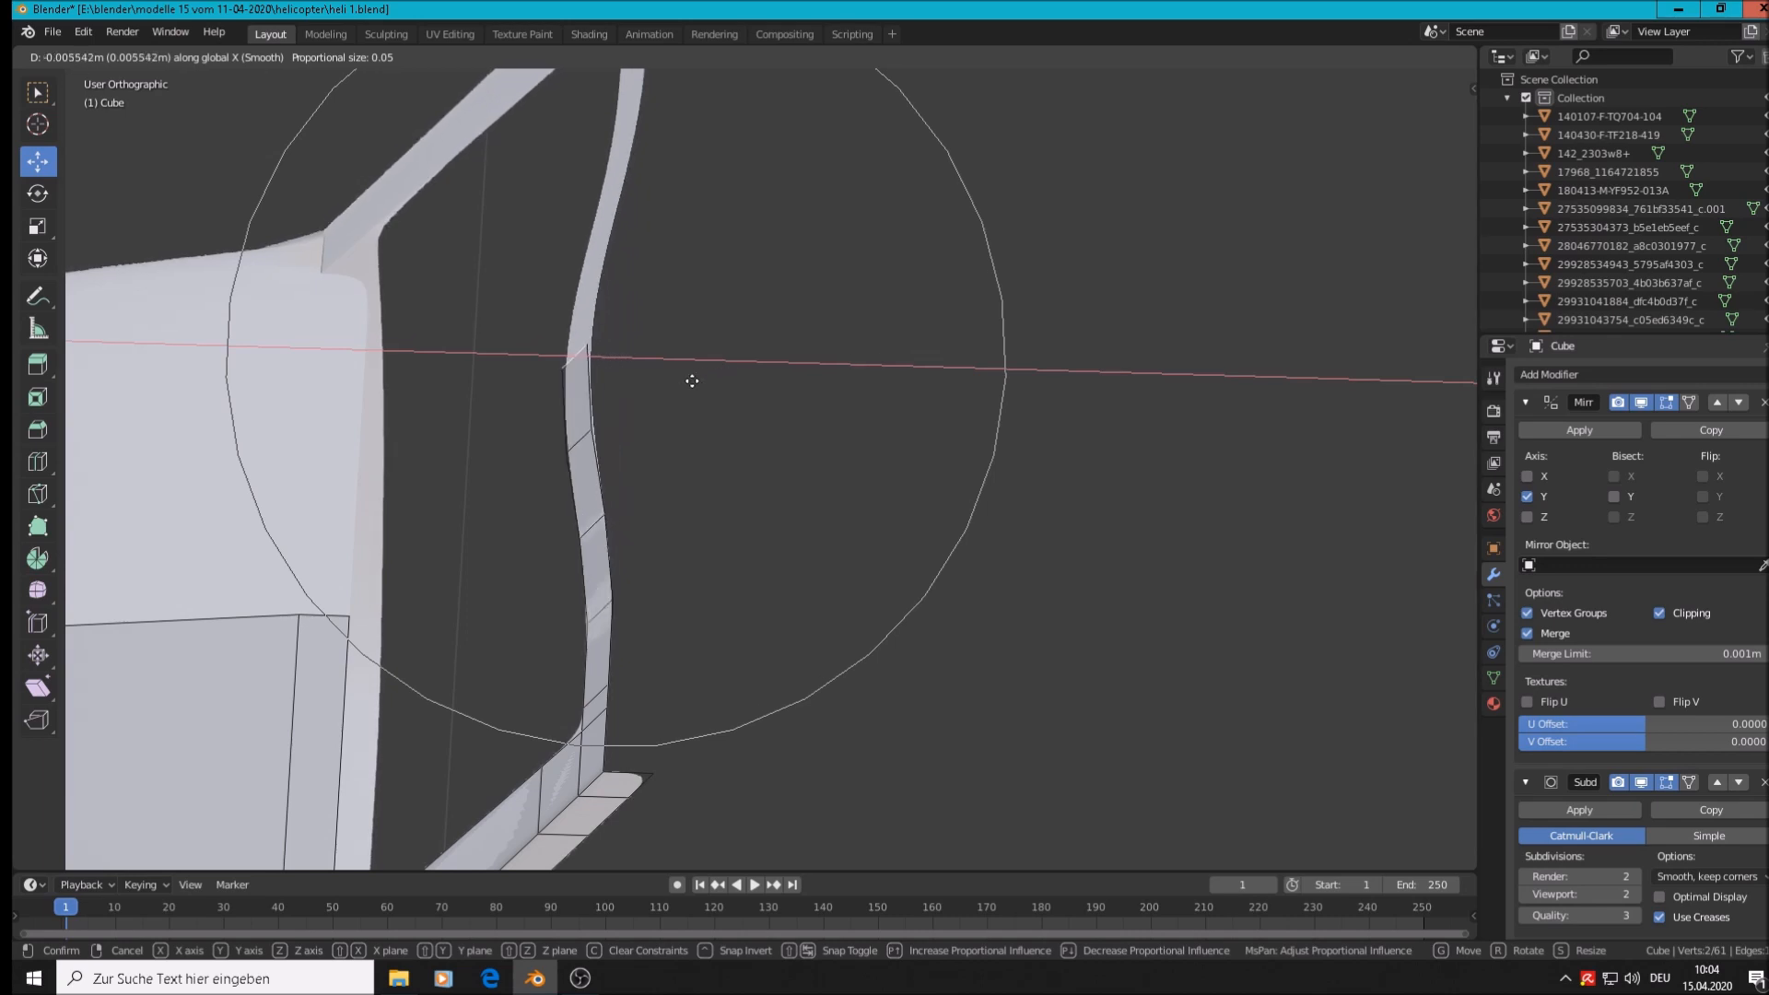
scroll(667, 388, down, 6)
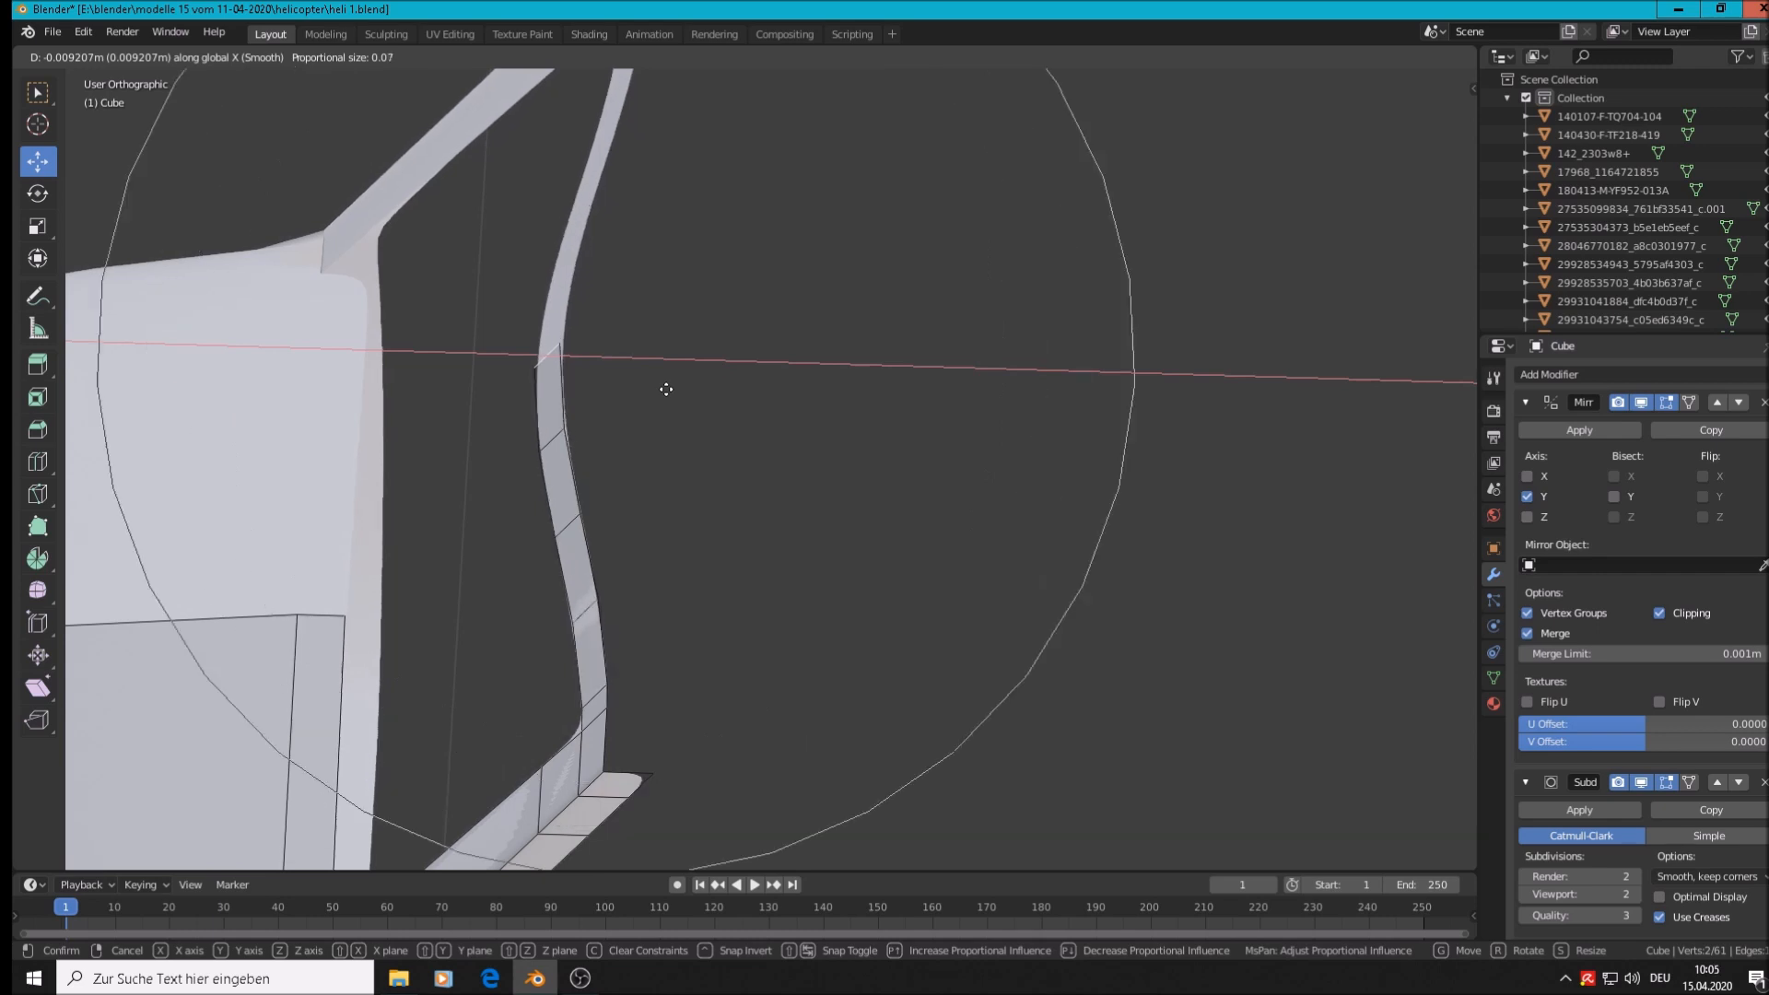
scroll(666, 389, down, 3)
scroll(666, 389, up, 2)
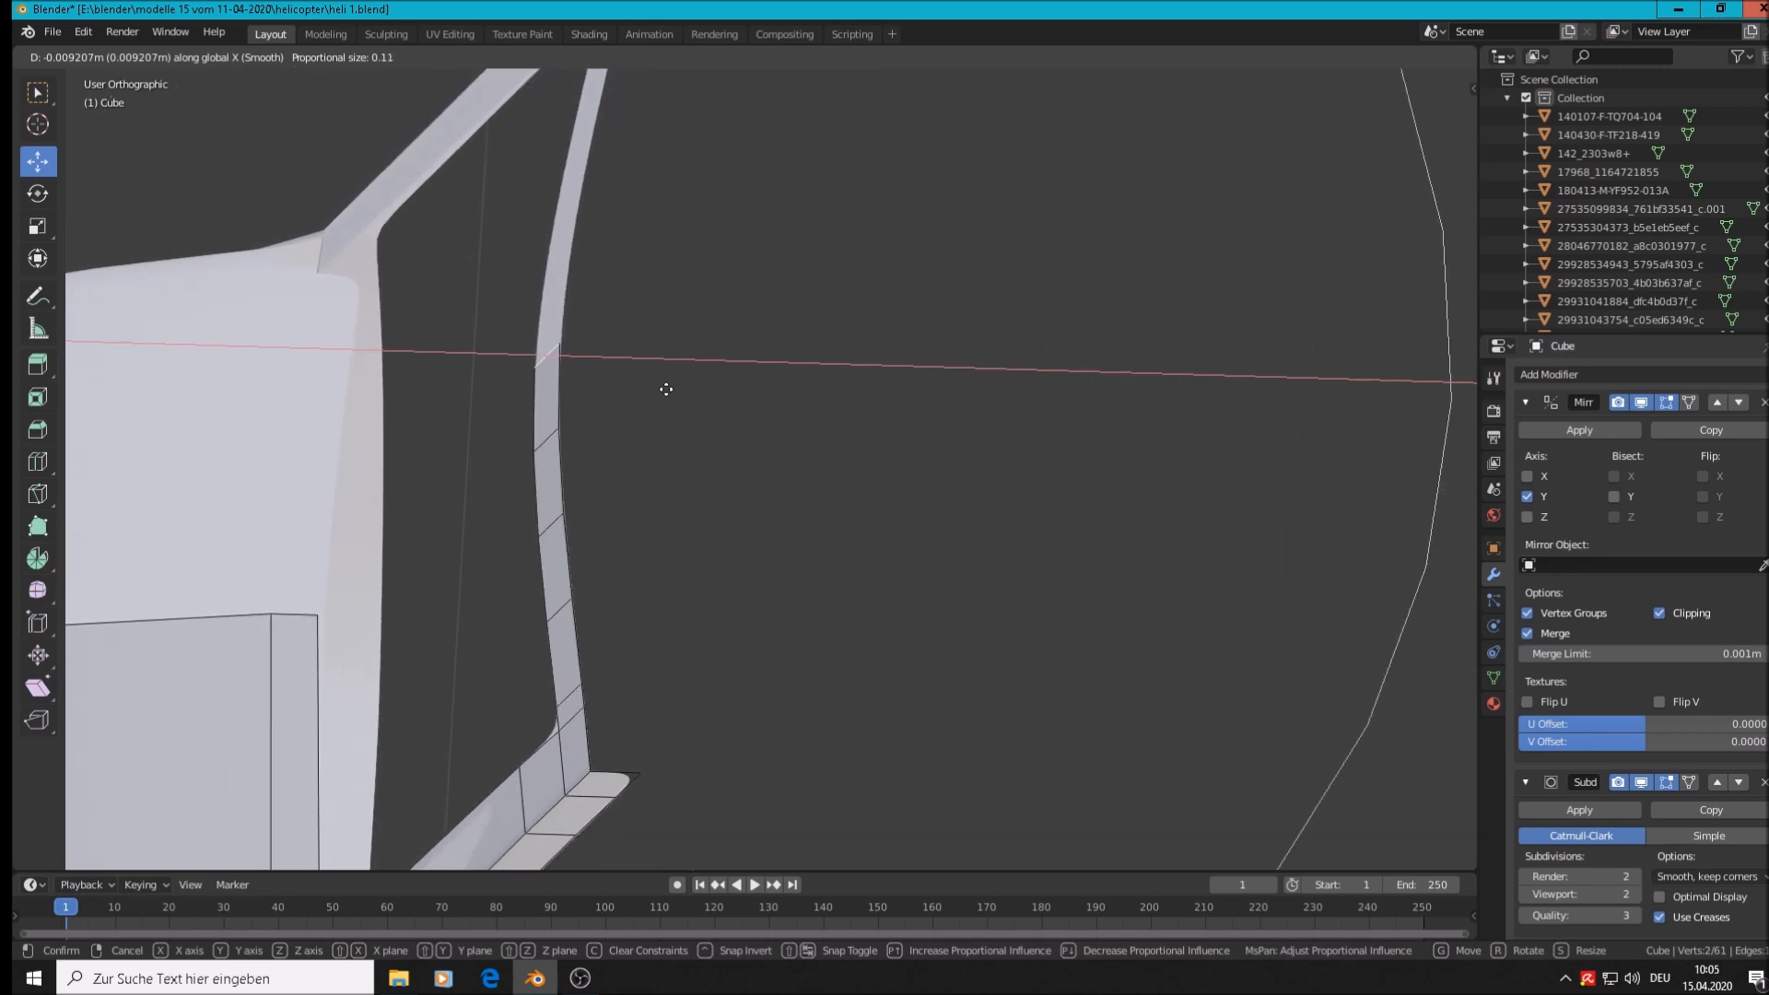
click(666, 388)
middle_drag(667, 389, 857, 406)
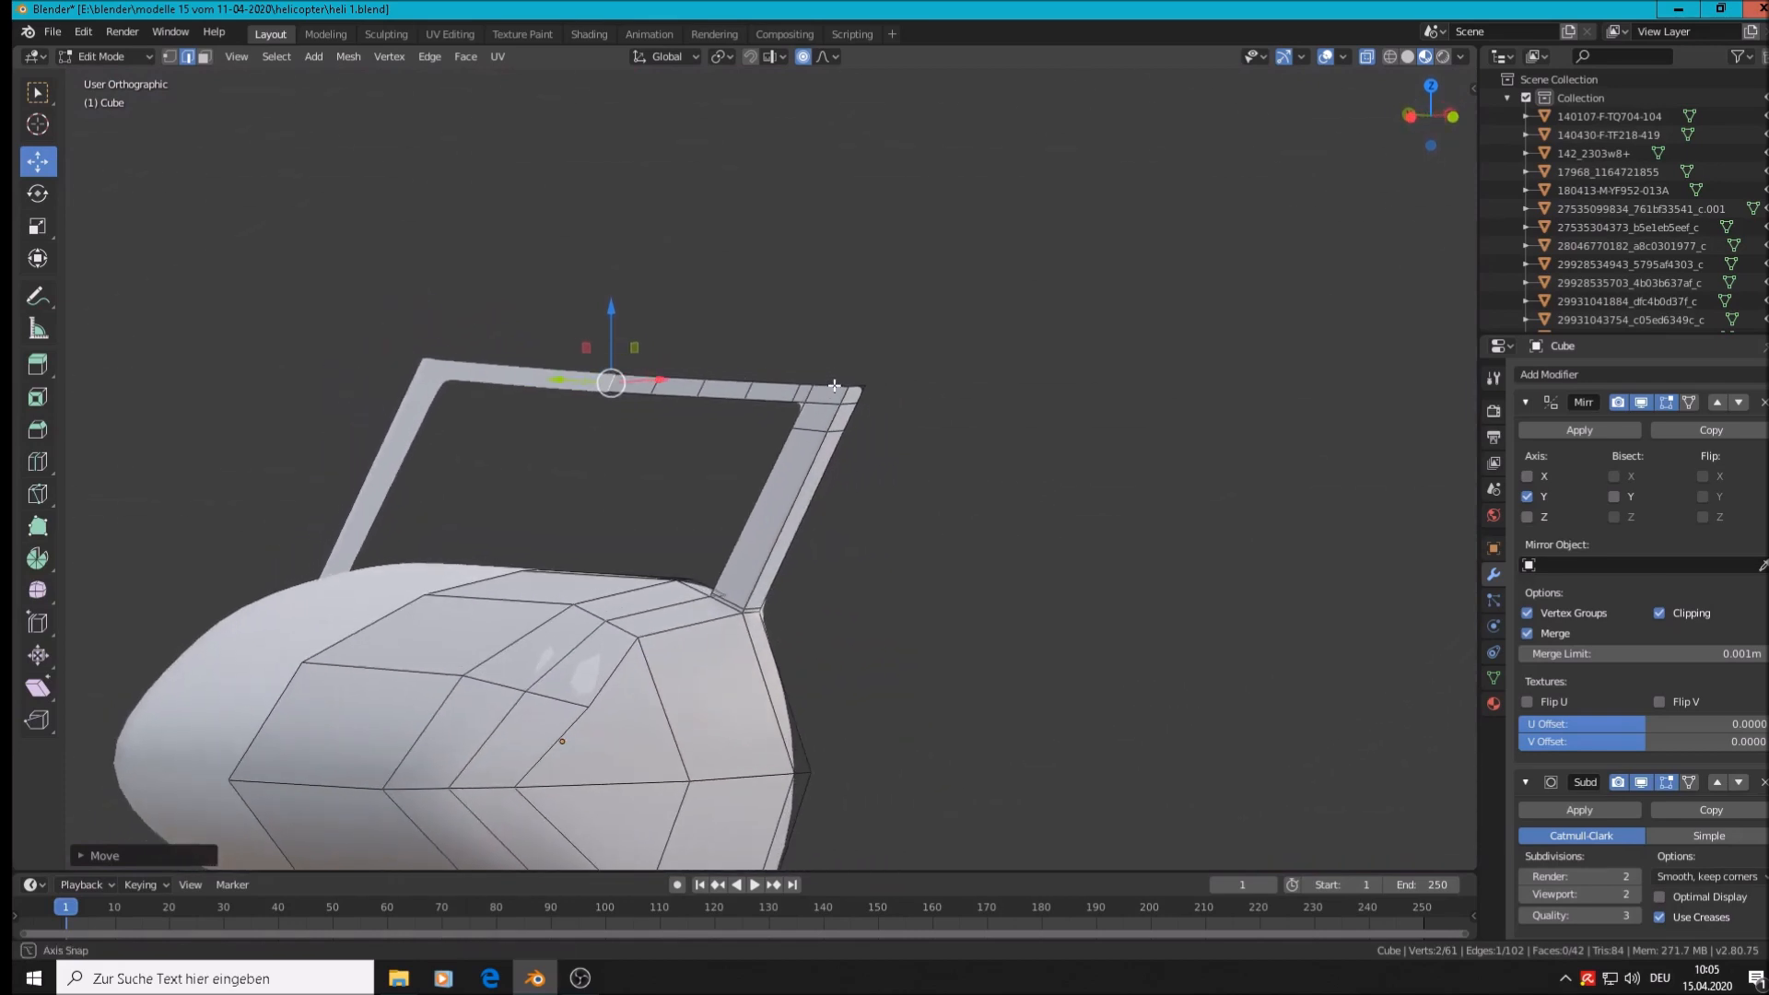
Inspect the frame from side and front angles in Object Mode before returning to Edit Mode
middle_drag(755, 523, 776, 506)
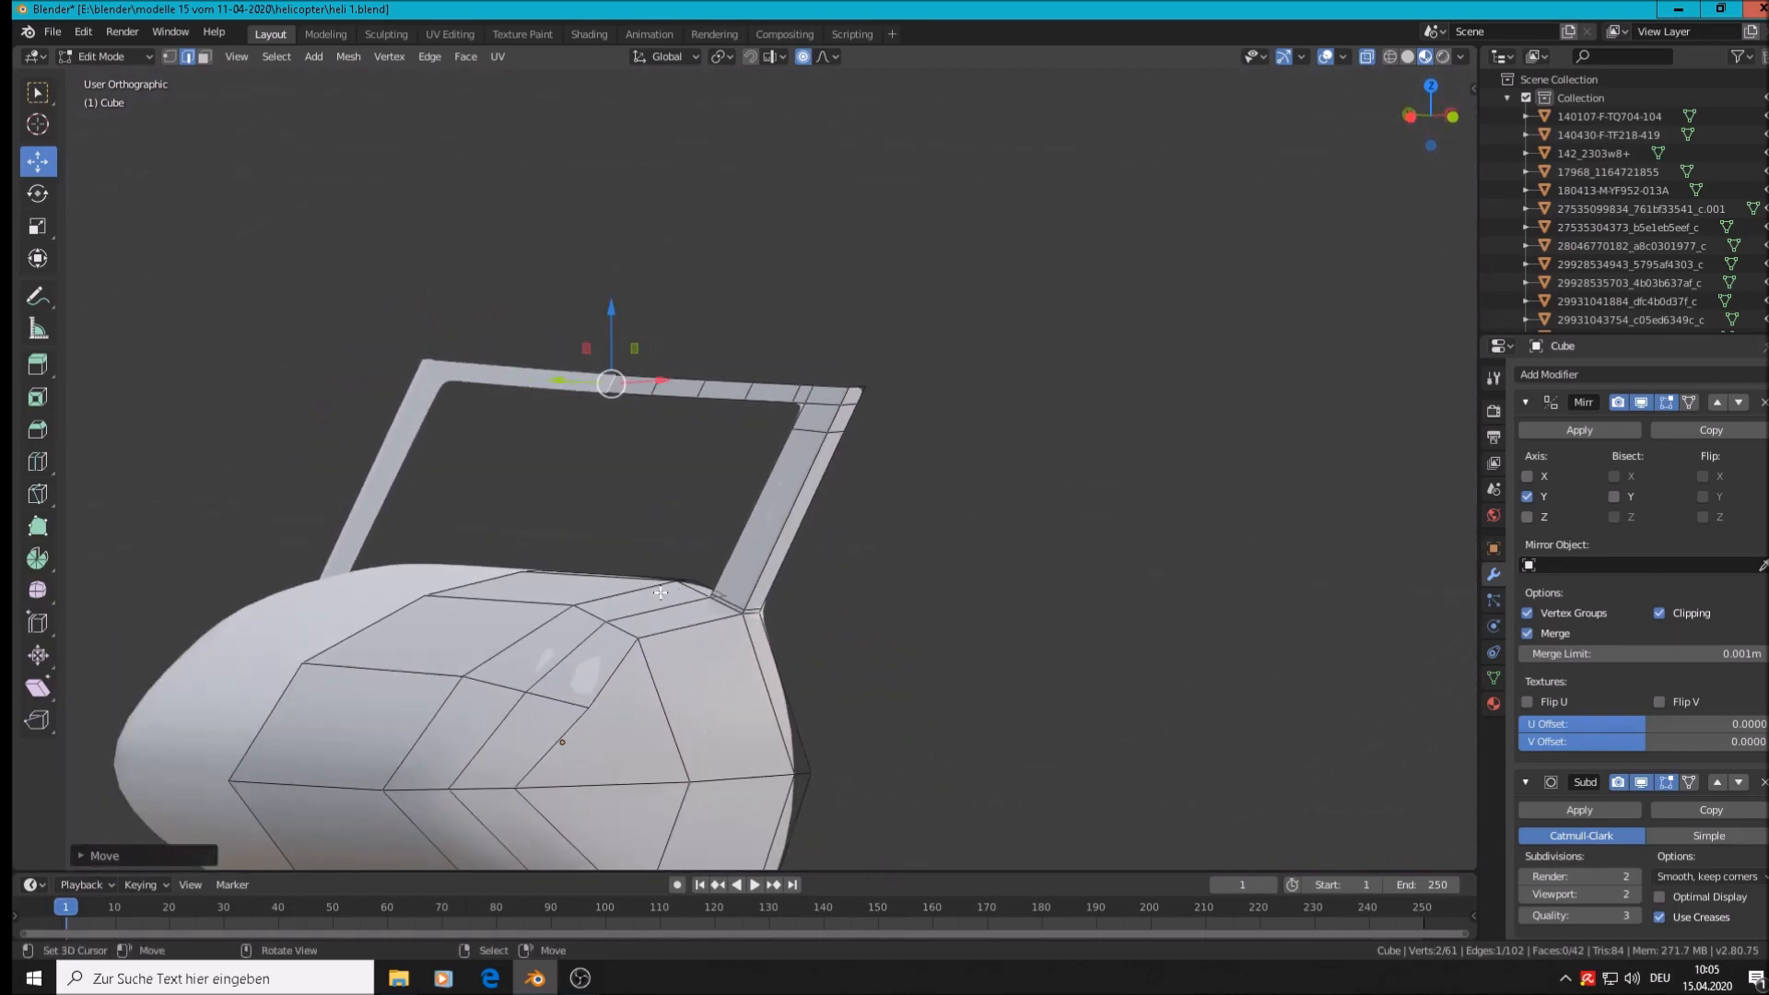
middle_drag(614, 601, 521, 612)
key(Tab)
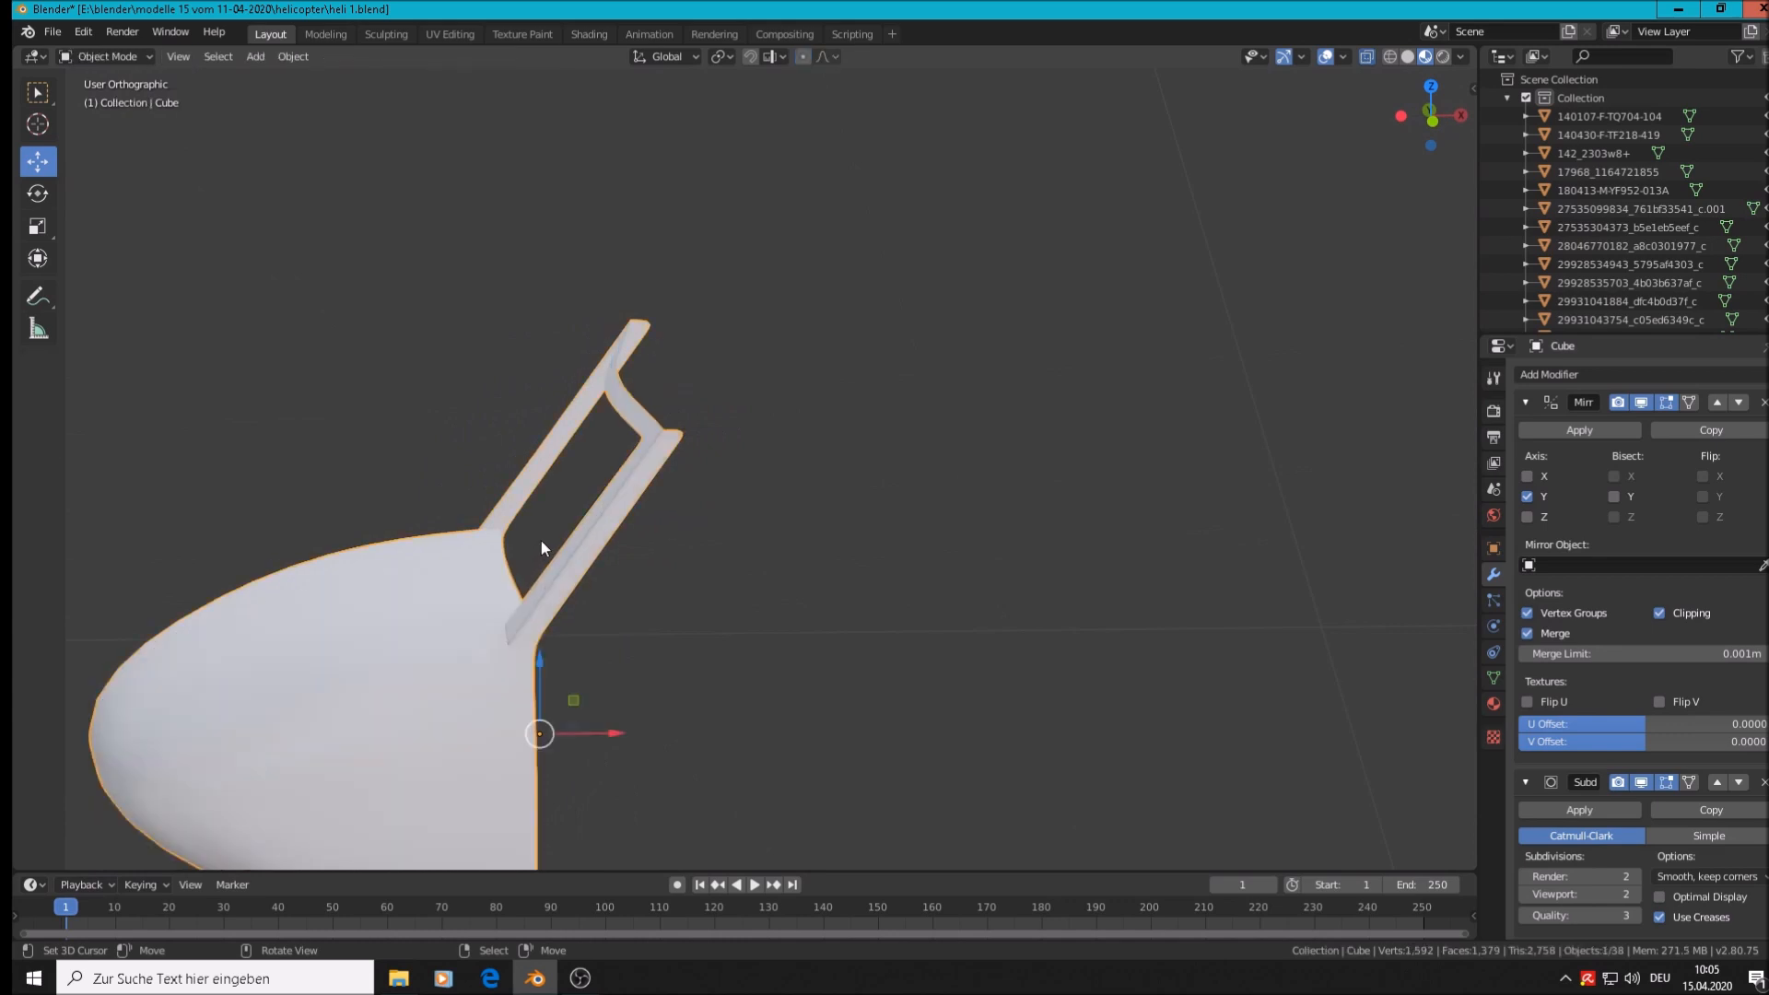
scroll(542, 540, down, 4)
middle_drag(585, 545, 876, 543)
scroll(611, 457, up, 6)
key(Tab)
scroll(593, 511, down, 2)
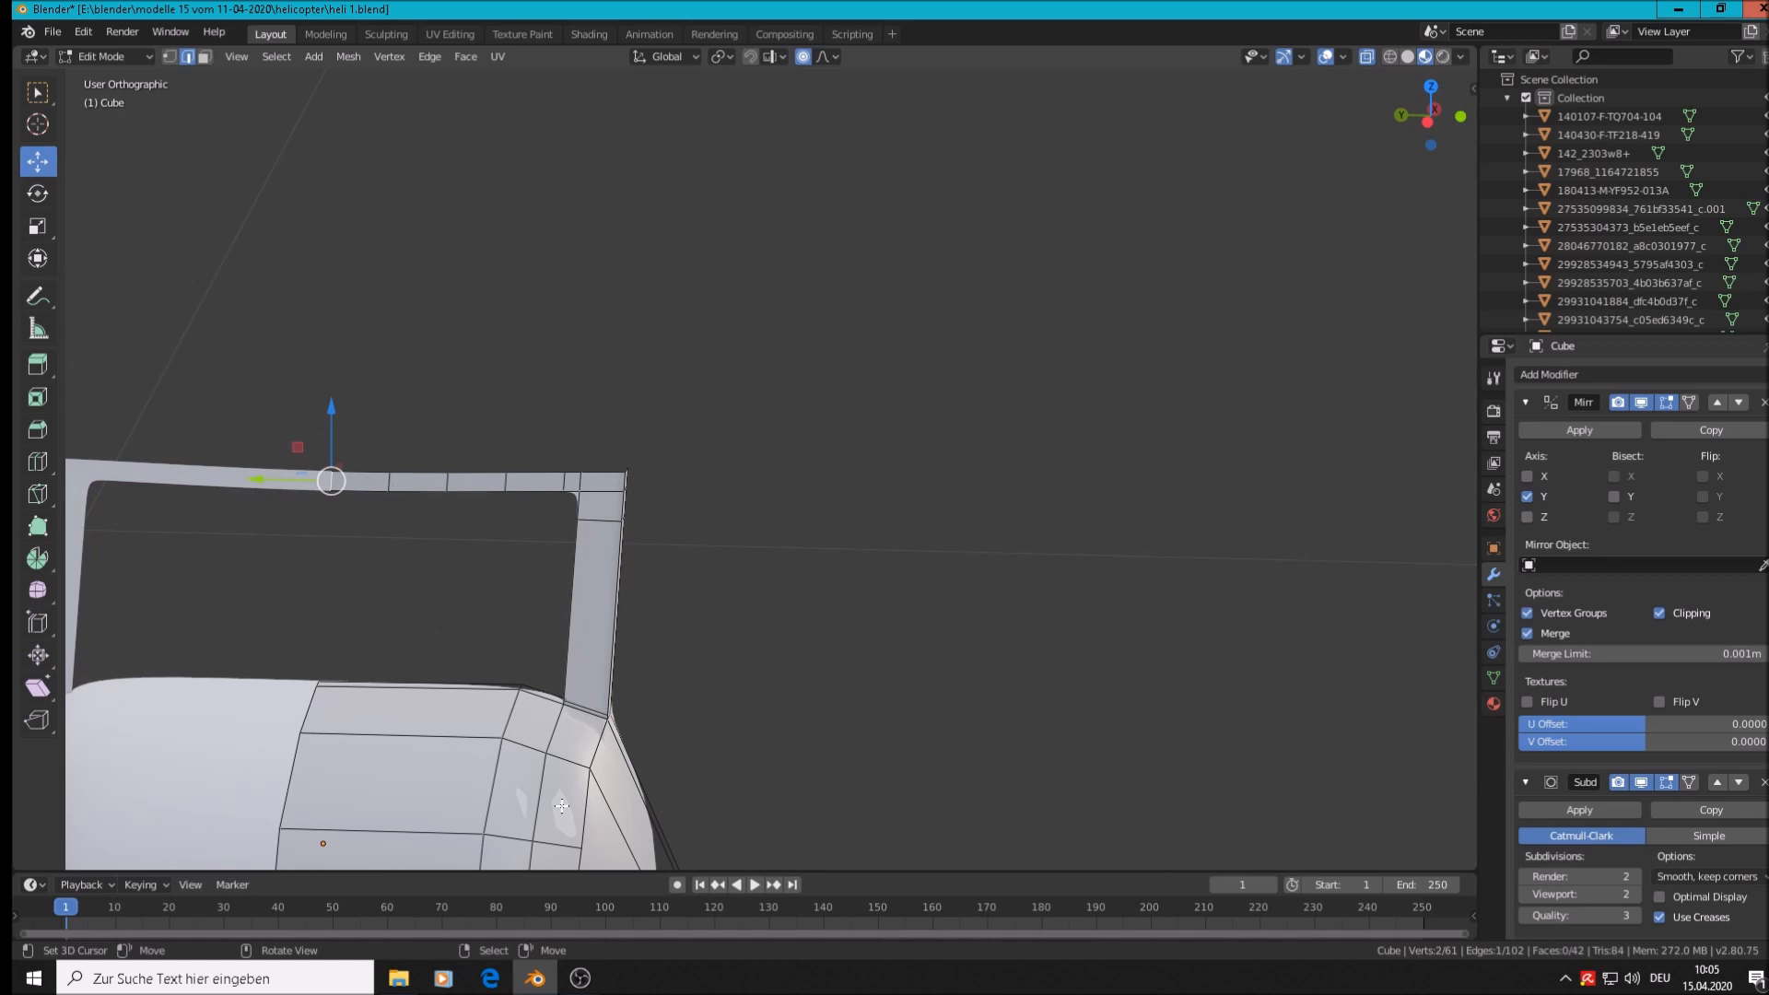
Circle-select only the vertices at the frame's top outer corner in vertex mode
key(alt+a)
click(169, 58)
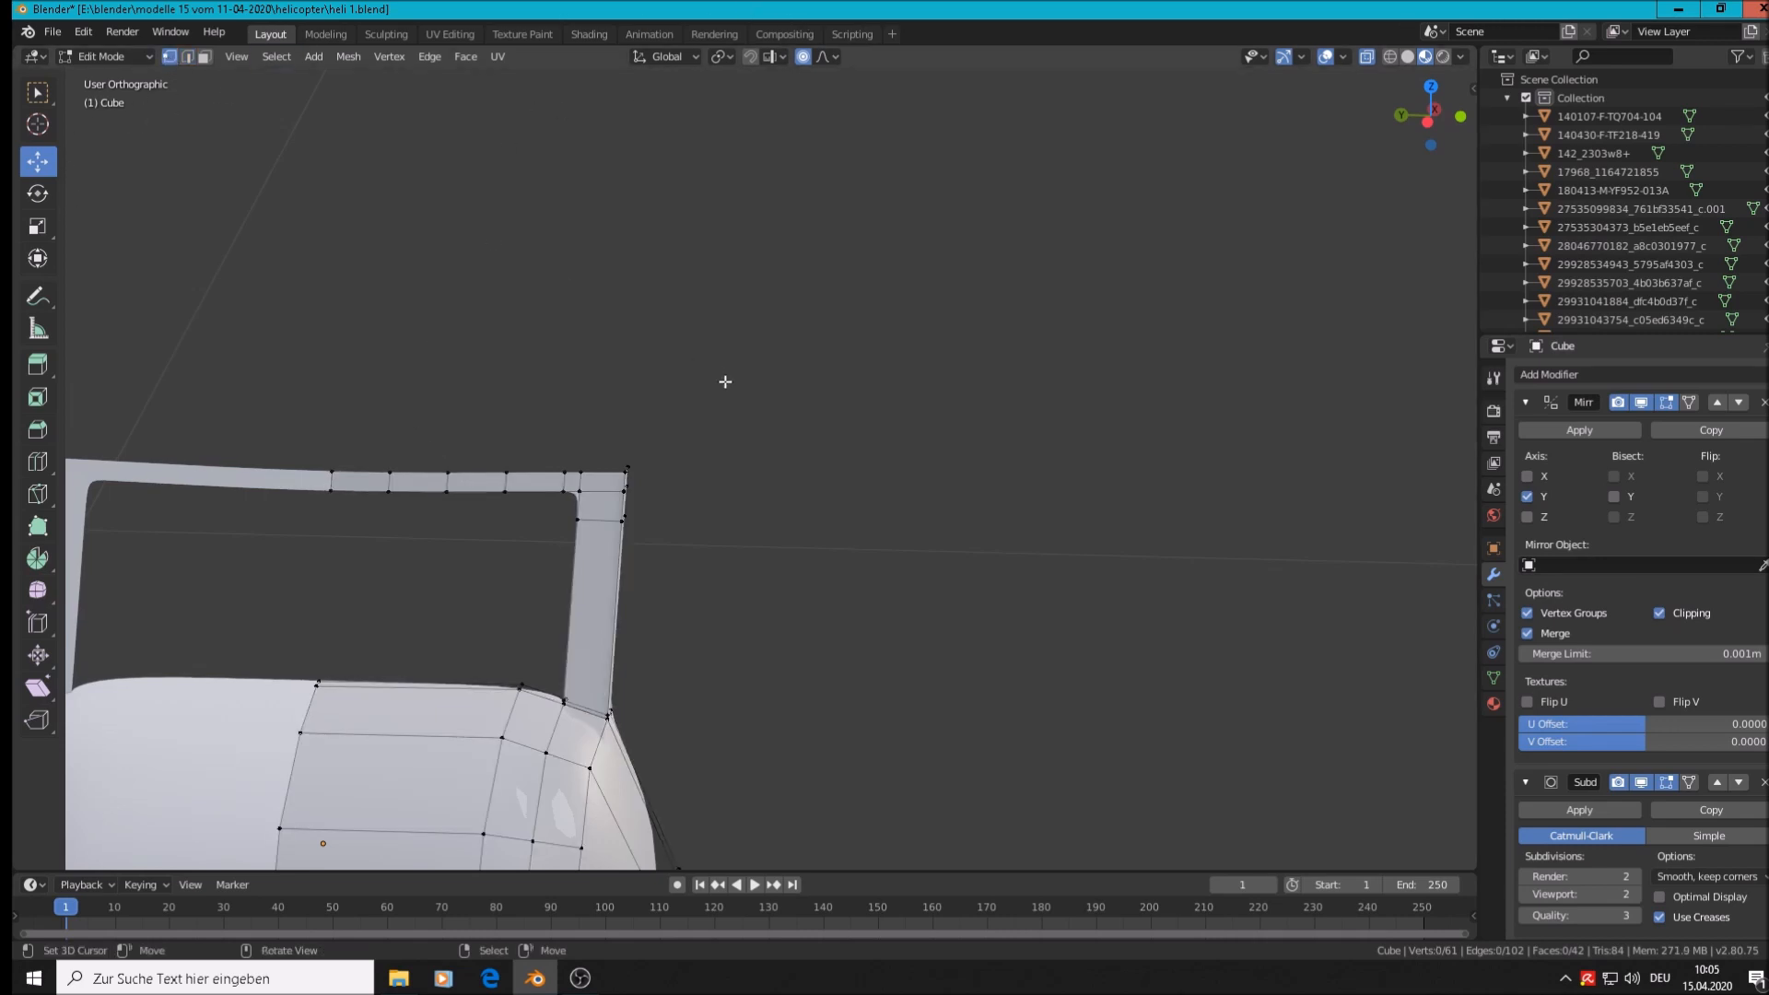
key(c)
mouse_move(624, 471)
mouse_down()
mouse_move(631, 534)
mouse_move(553, 483)
mouse_move(575, 515)
mouse_move(526, 493)
mouse_up()
right_click(578, 517)
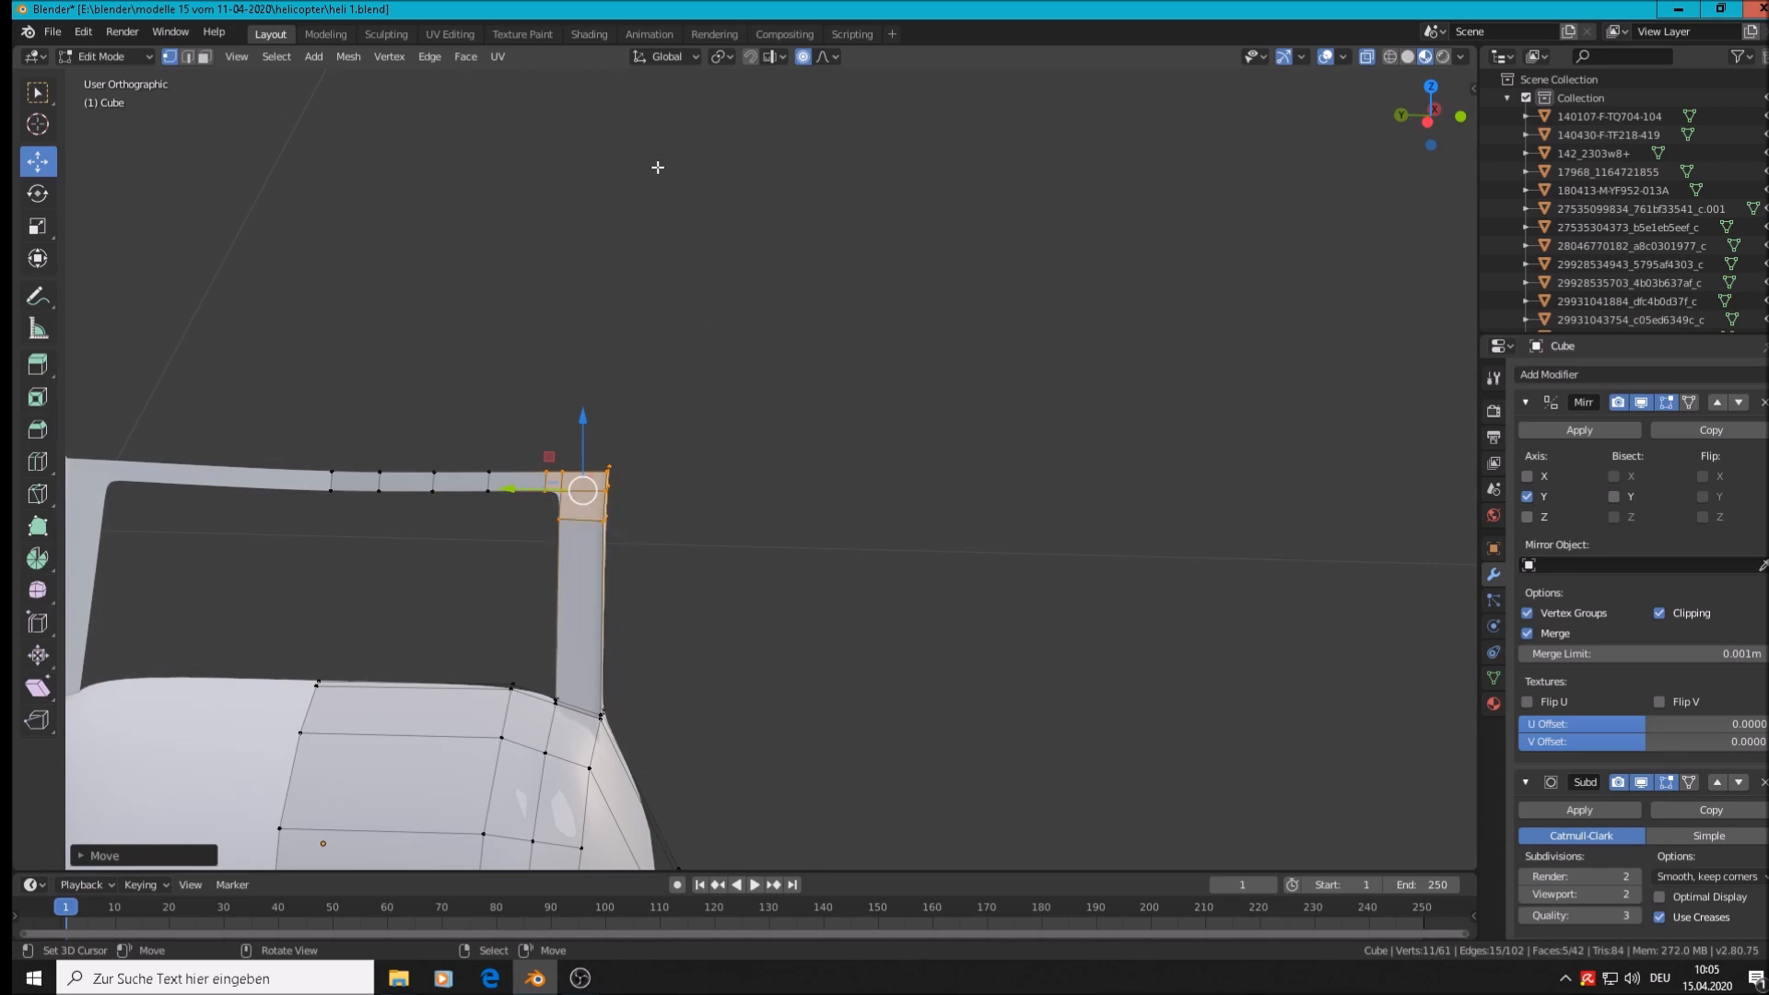
Turn off proportional editing, then slide the corner vertices along Y and rotate them
click(802, 57)
drag(521, 495, 490, 494)
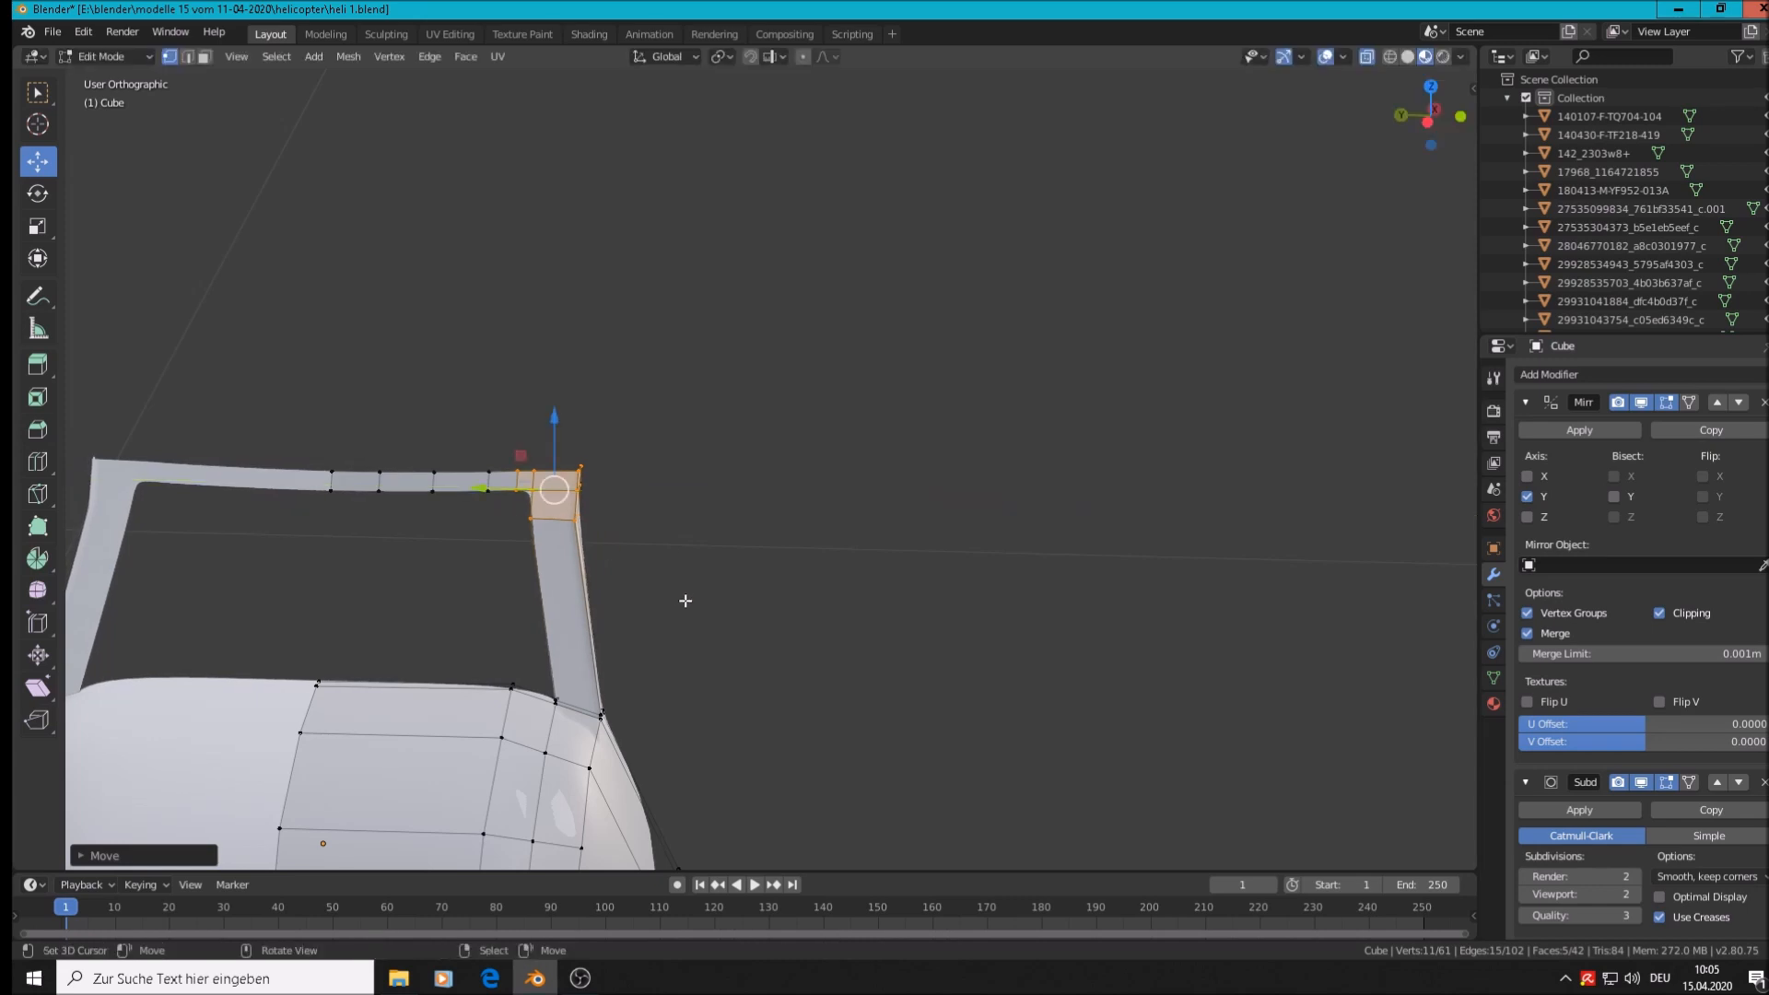
key(r)
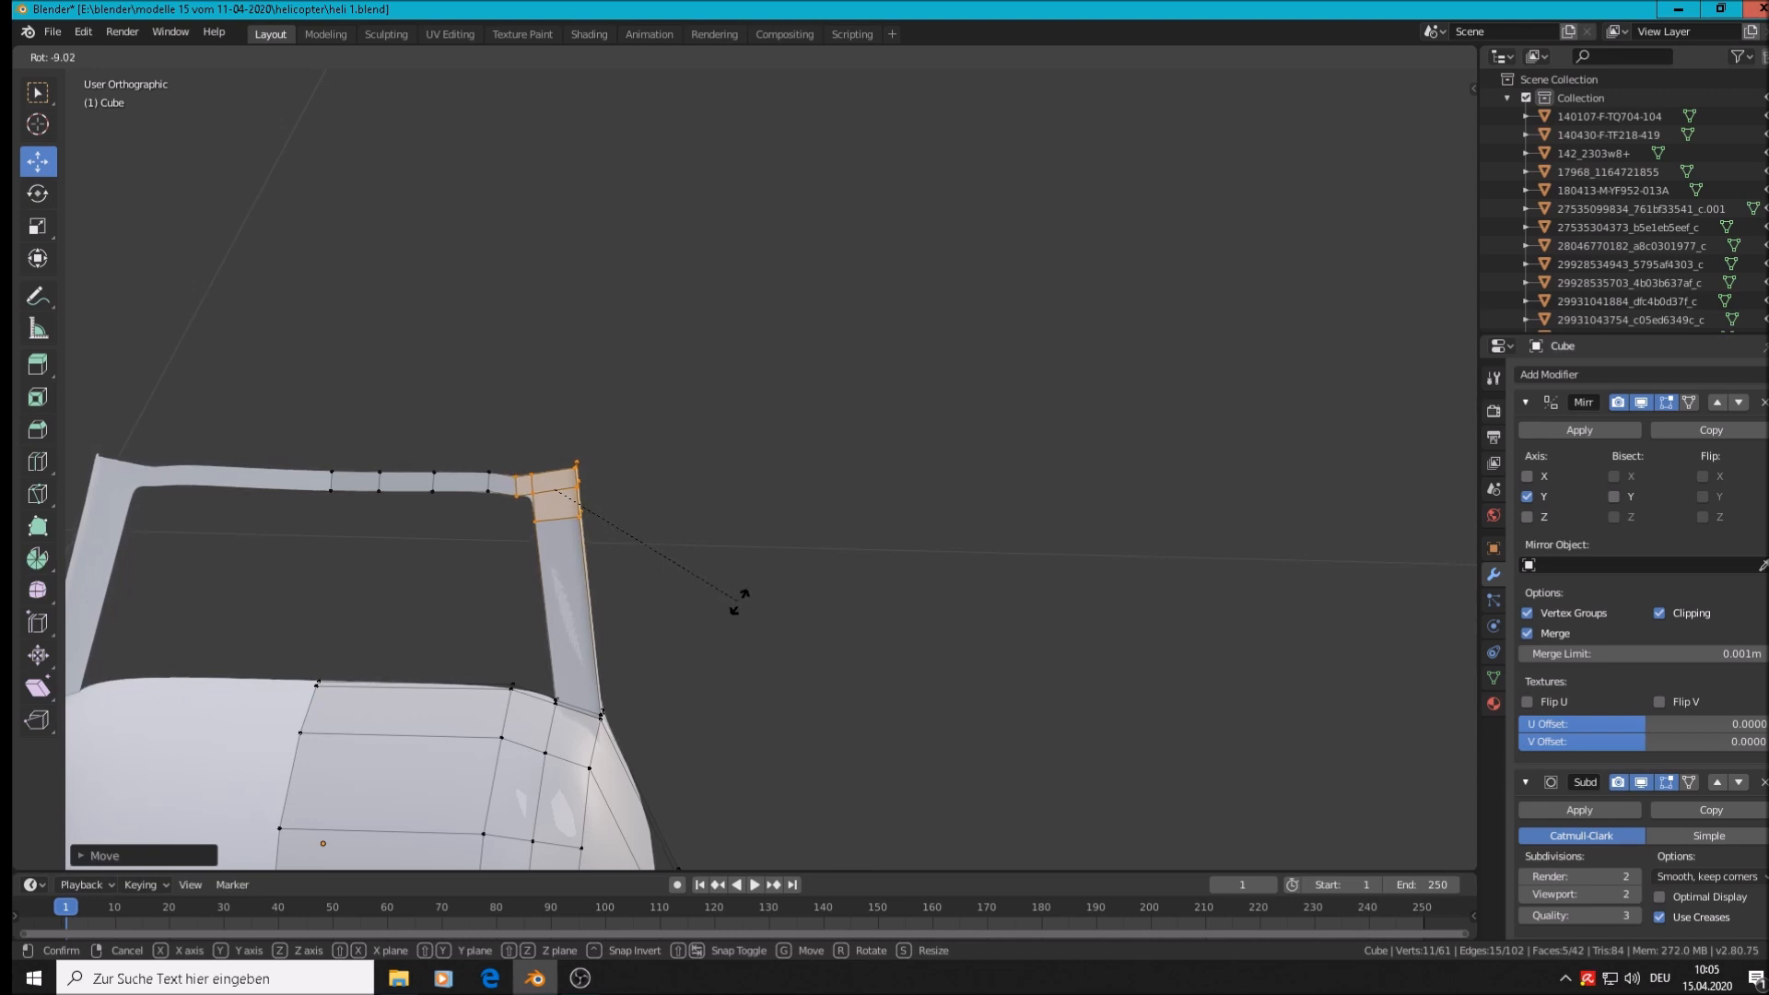
click(737, 601)
scroll(513, 602, up, 2)
scroll(544, 445, up, 2)
Shift two pairs of inner corner vertices along Z by about 1 mm each
click(522, 360)
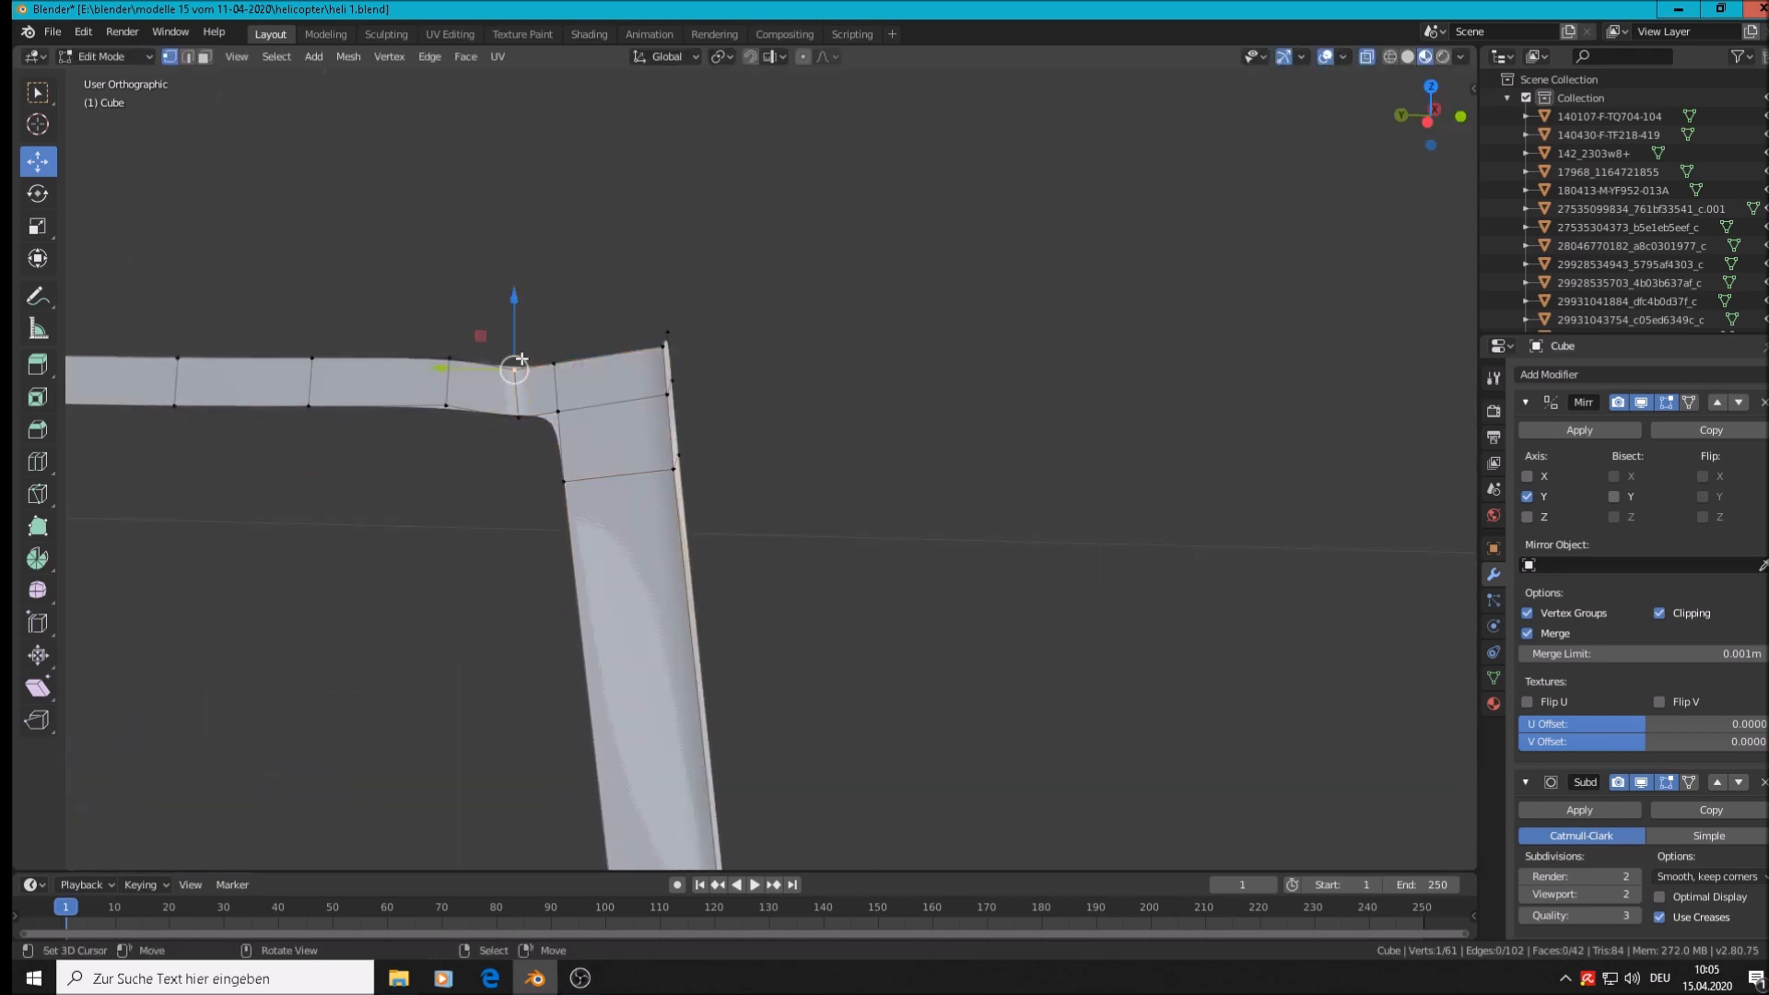
shift+click(517, 417)
key(g)
key(z)
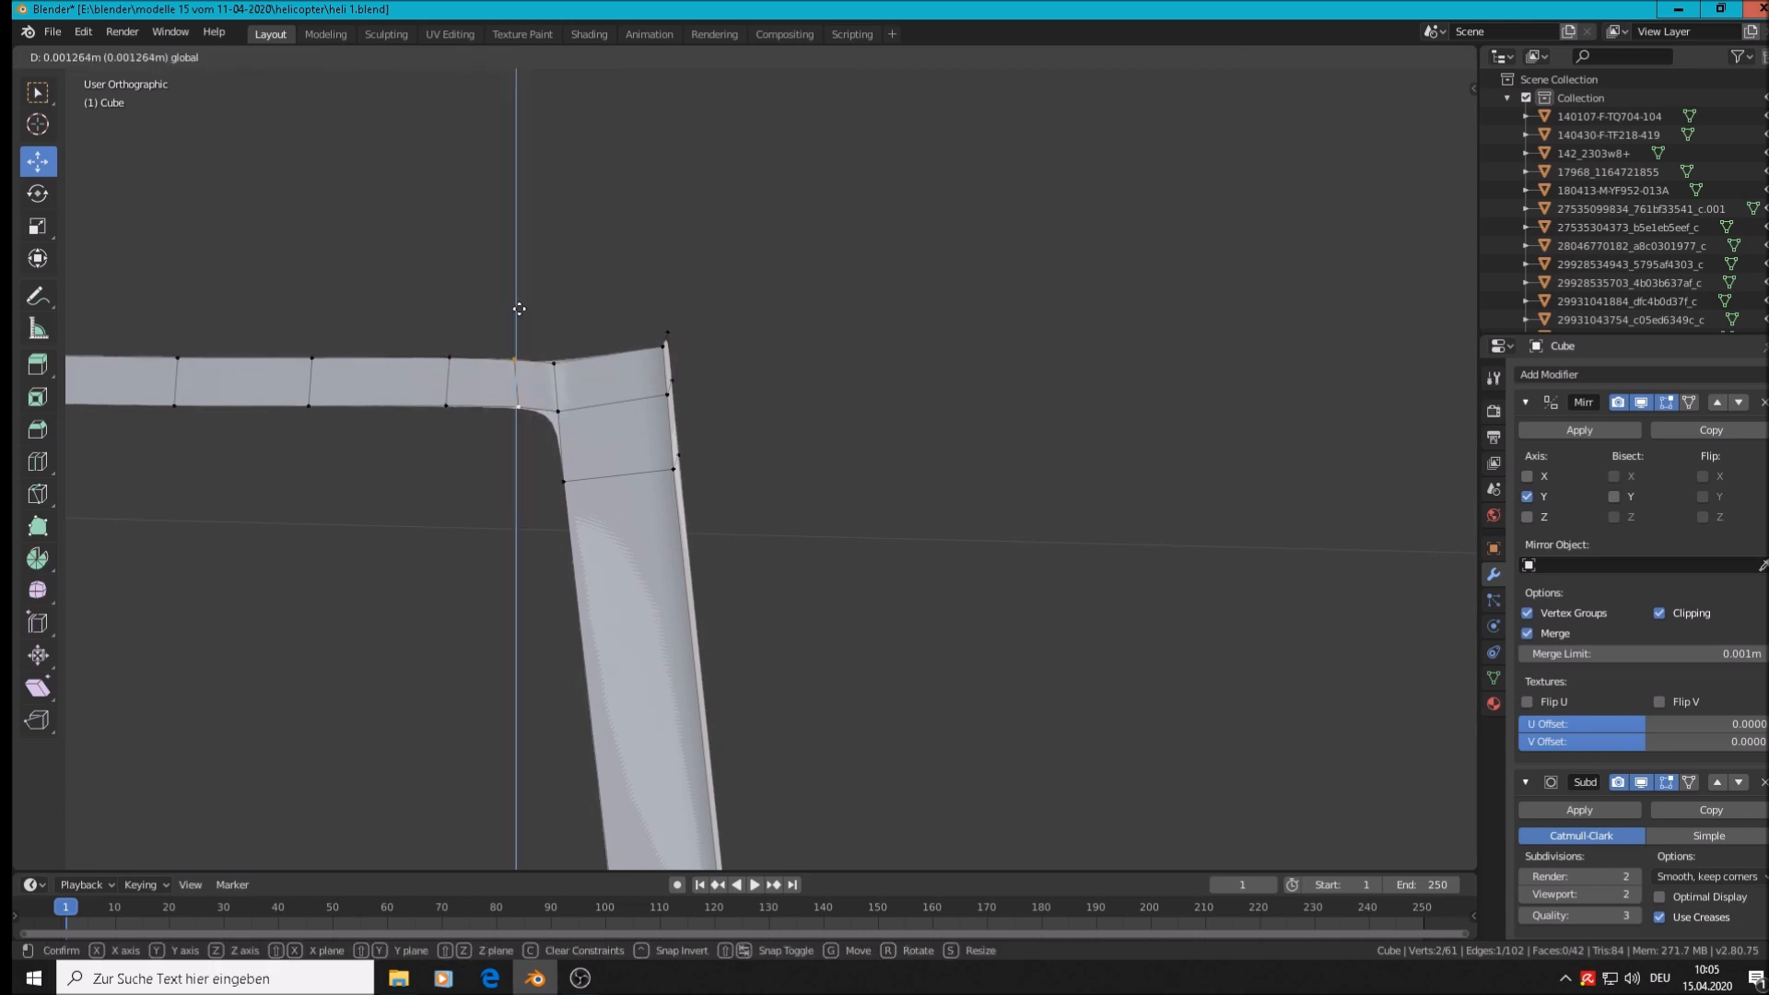
click(519, 308)
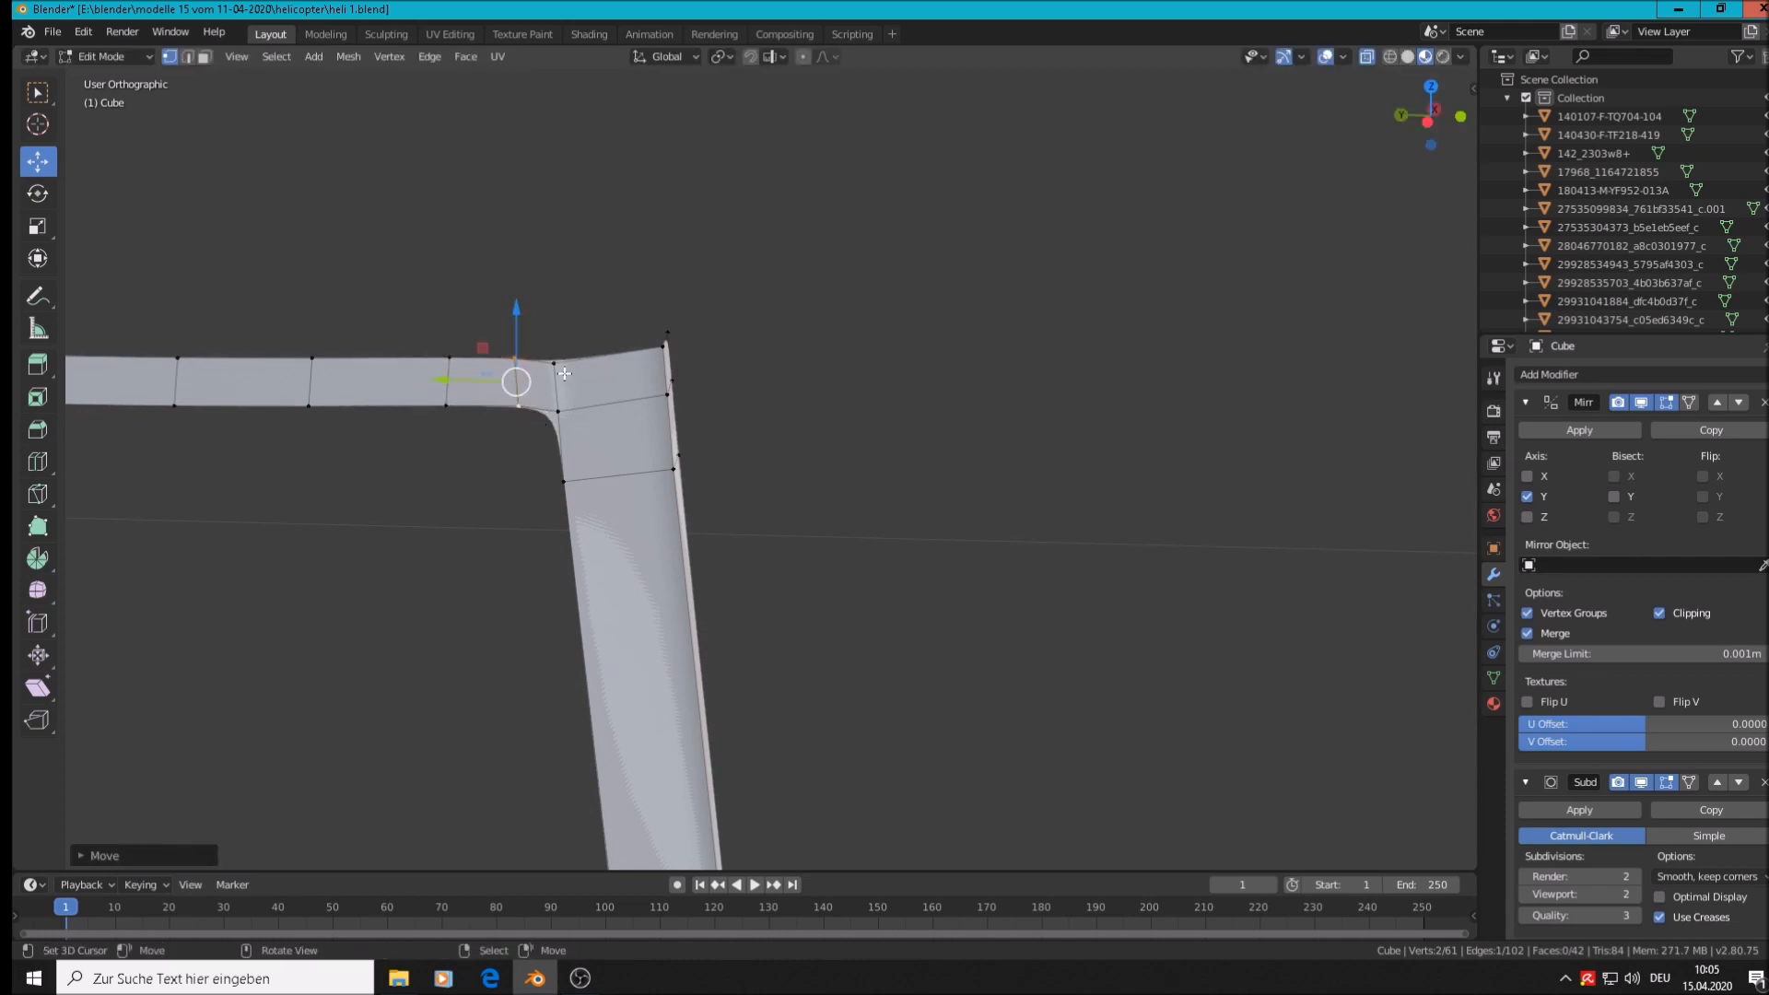
click(578, 407)
shift+click(556, 412)
key(g)
key(z)
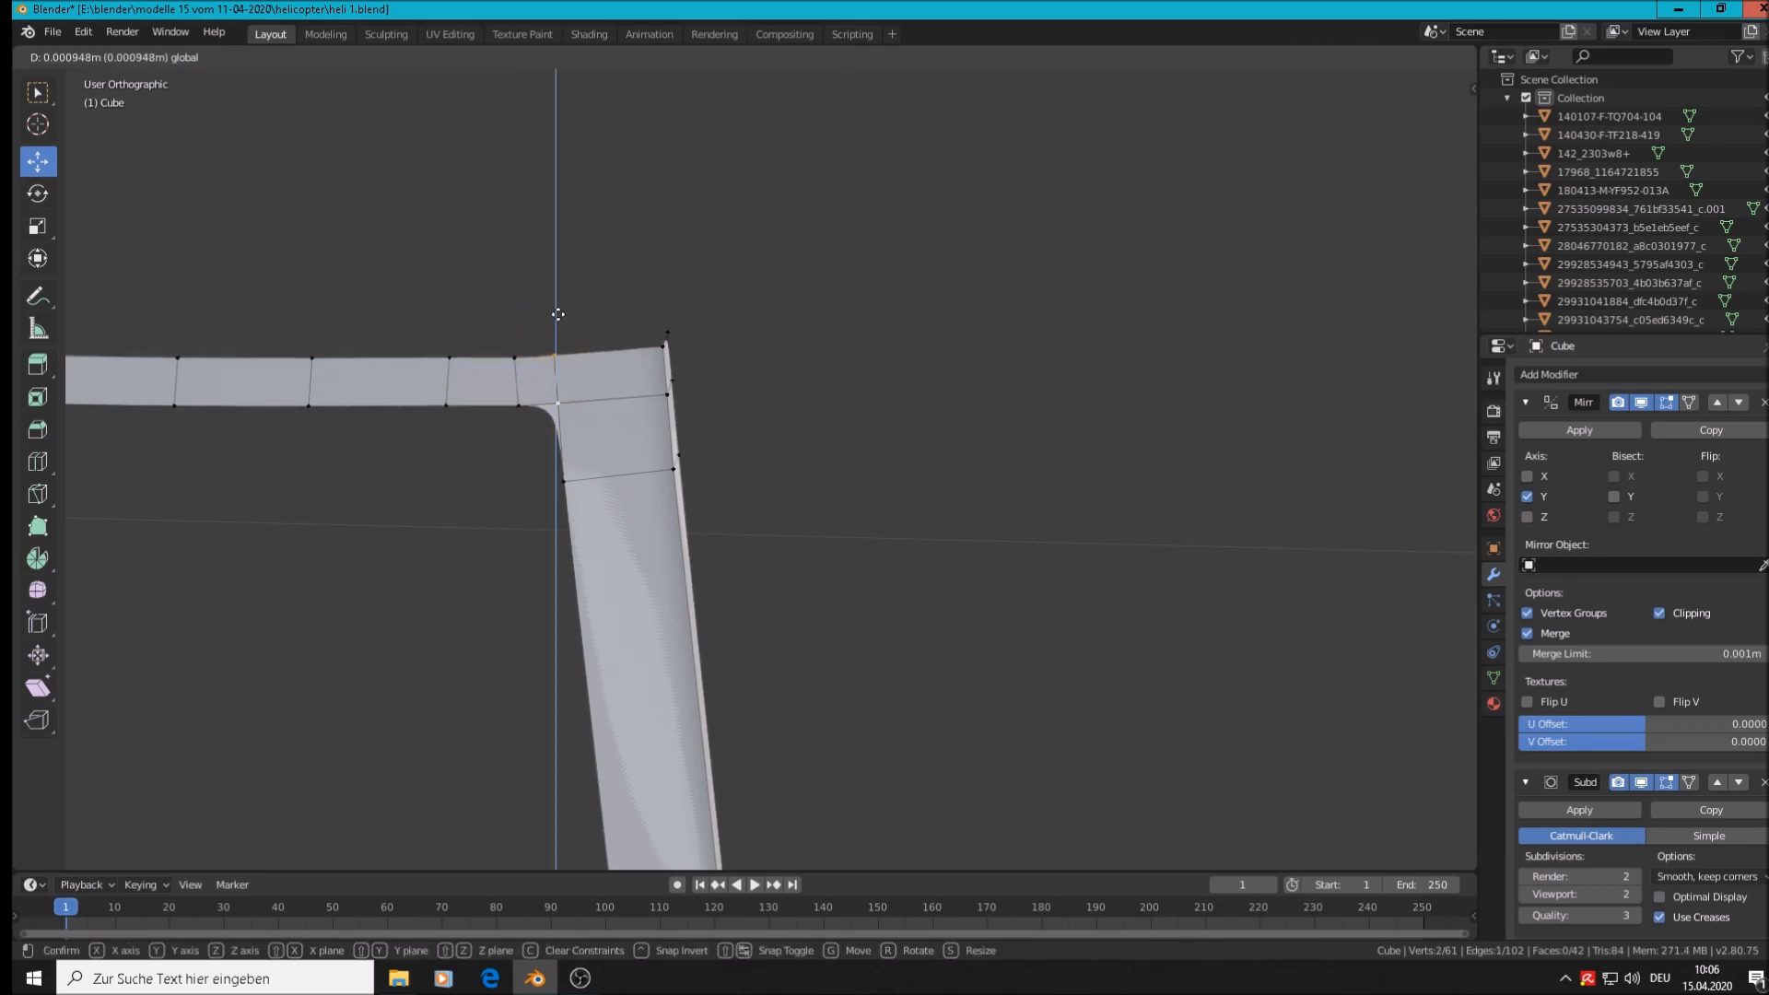
click(557, 315)
middle_drag(557, 314, 612, 395)
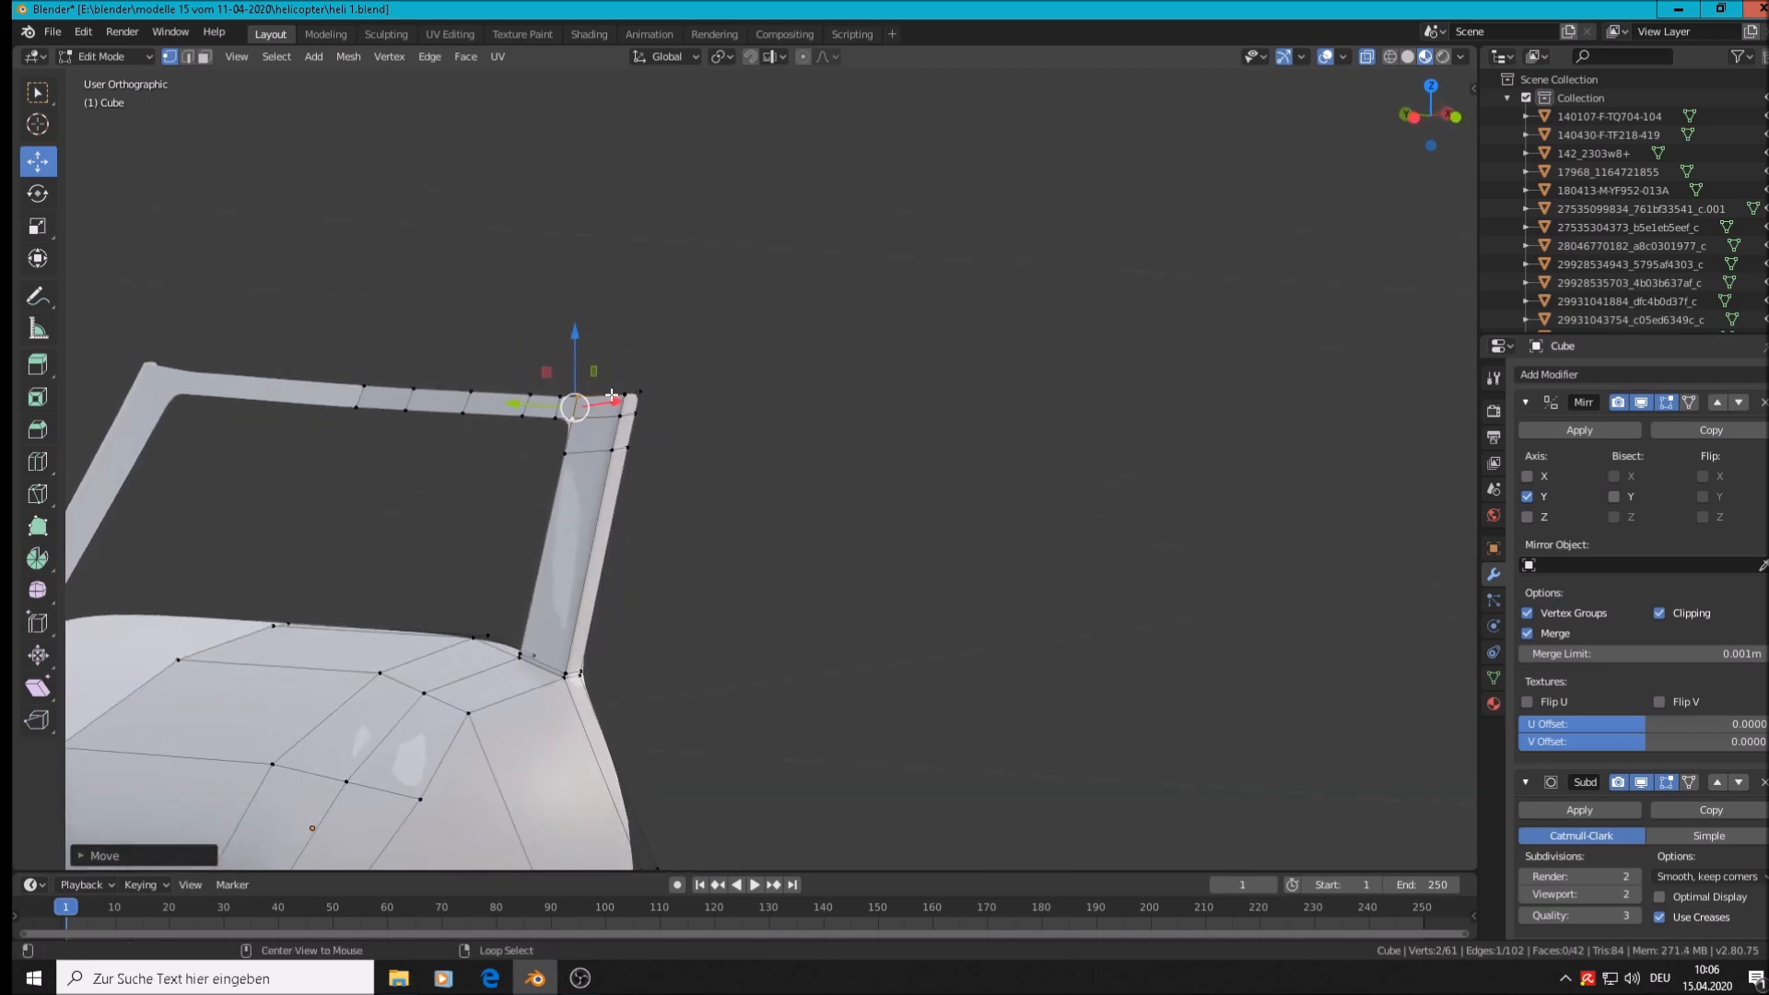
Scale the crossbar's top edge loop to 0 on Z, then return to Object Mode
alt+click(612, 394)
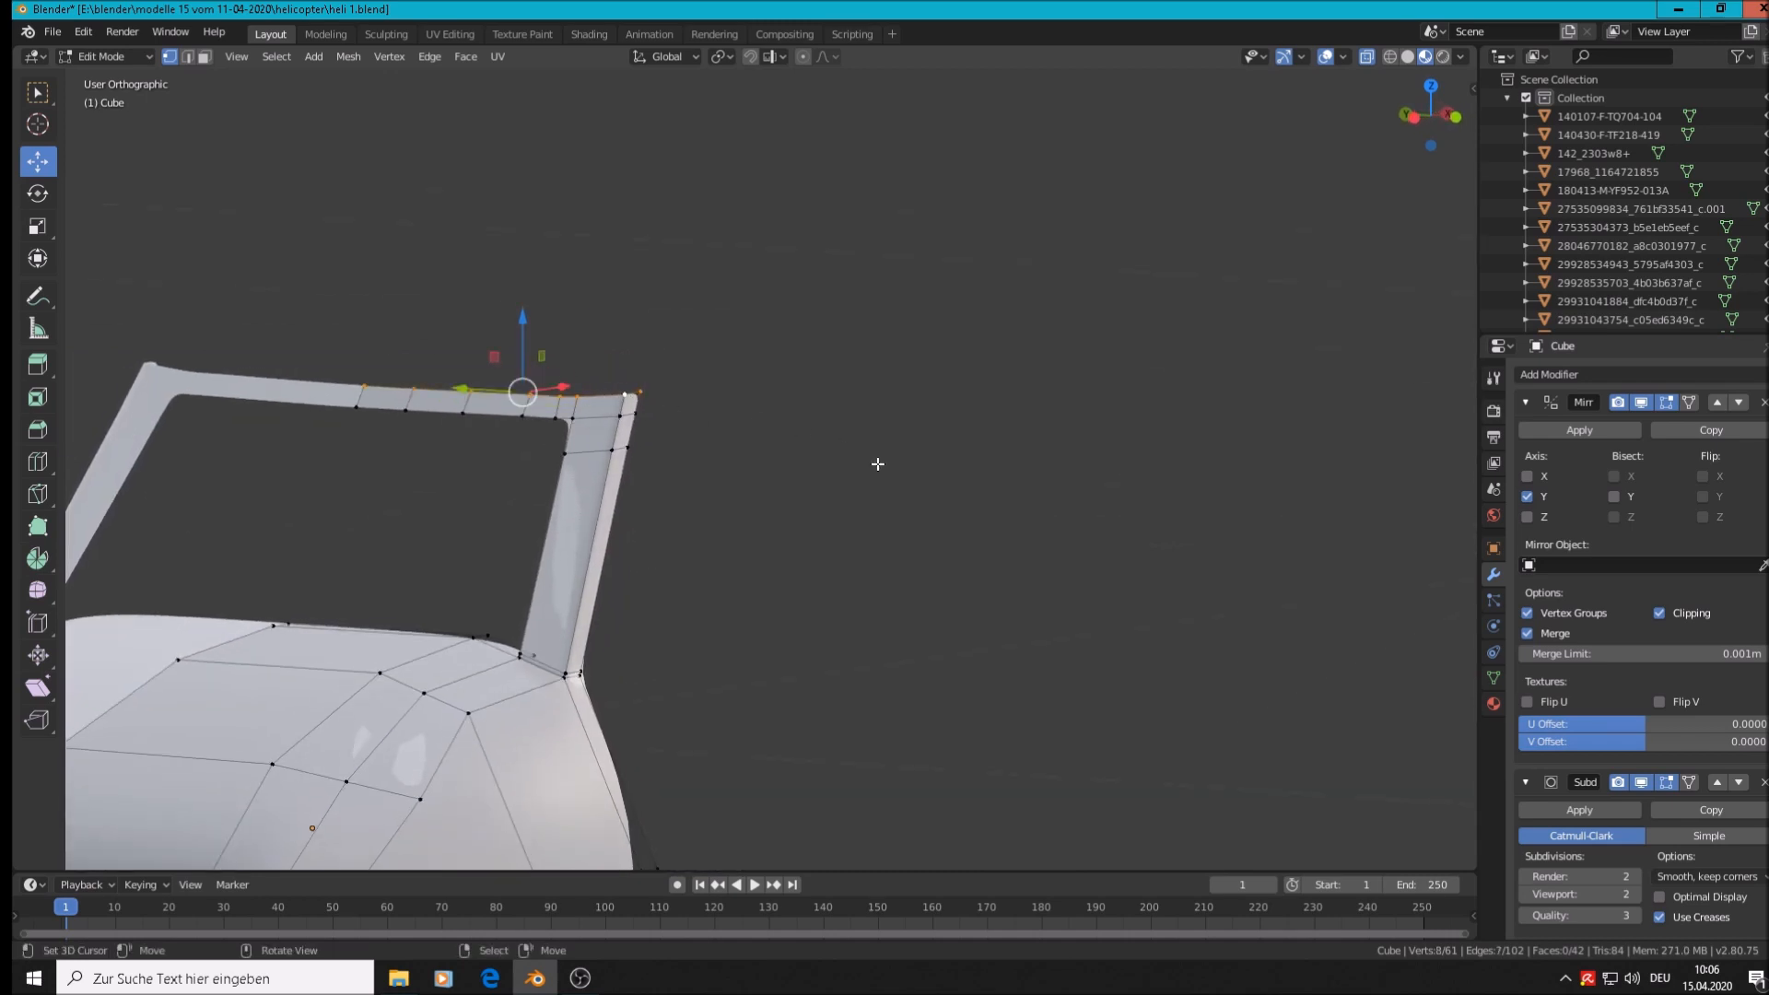
key(s)
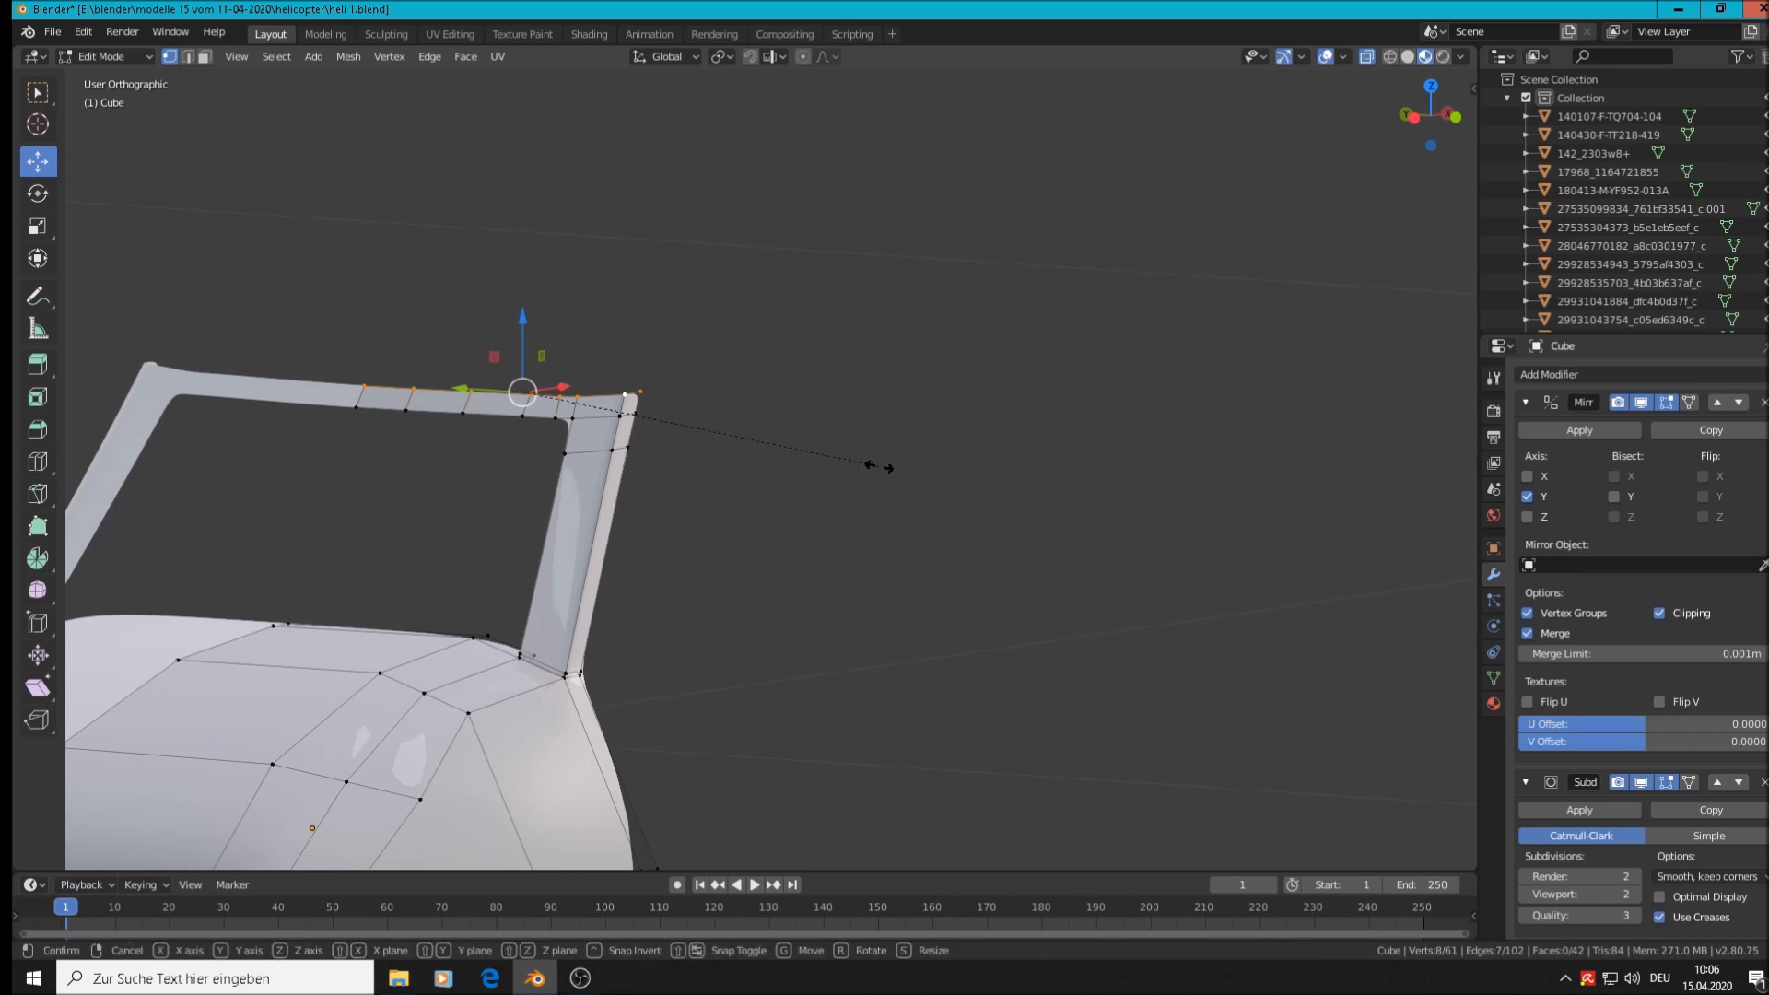
key(z)
text(0)
key(Return)
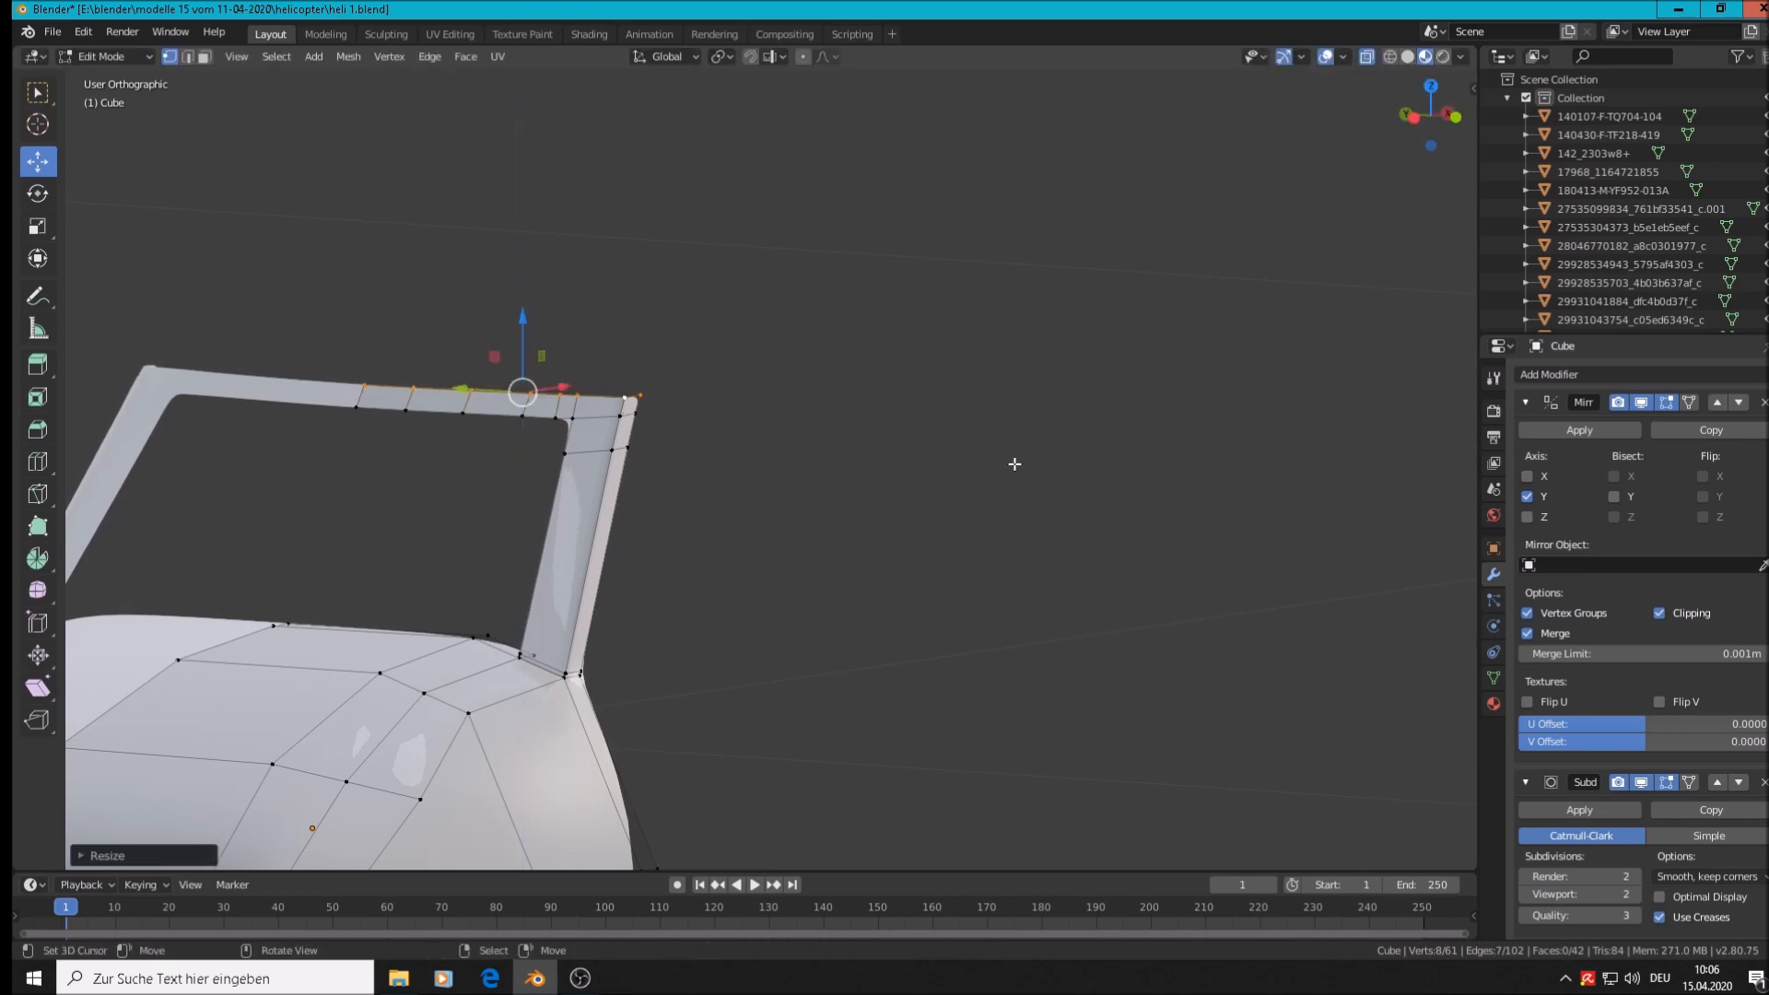
key(Tab)
middle_drag(687, 516, 518, 577)
Zoom and pan across the reference images to the close-up photo of the Black Hawk's cockpit
scroll(517, 578, down, 2)
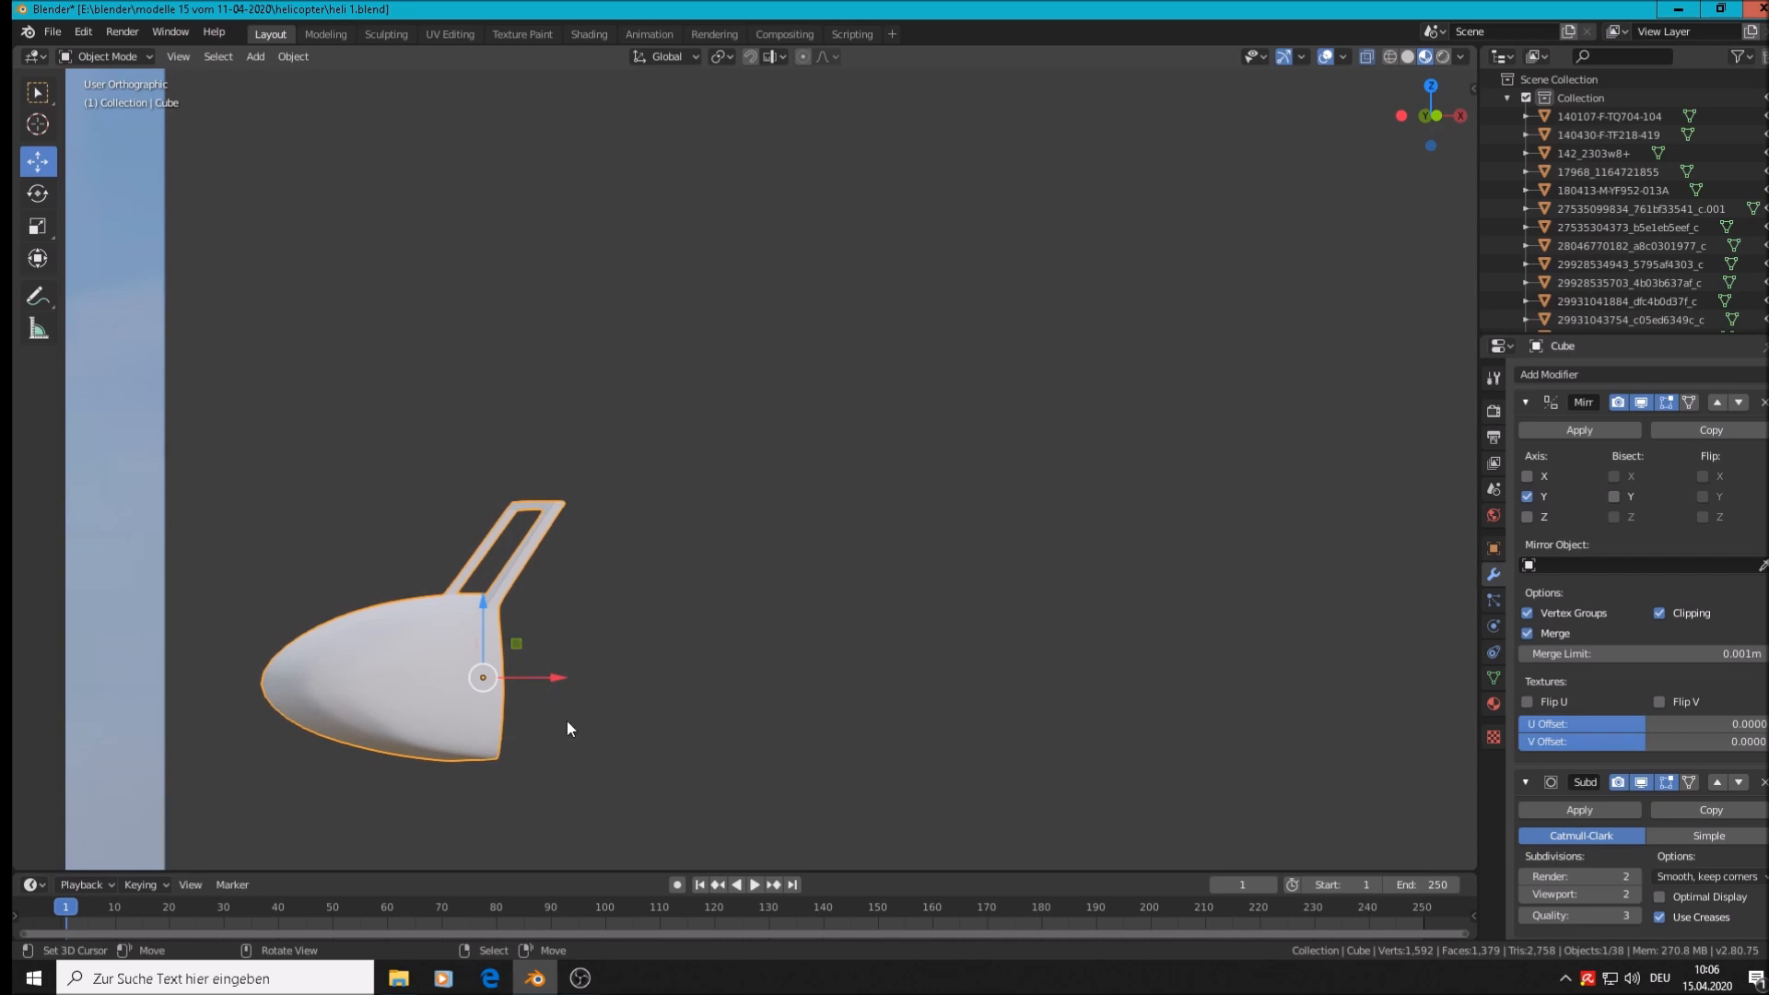
scroll(710, 561, down, 6)
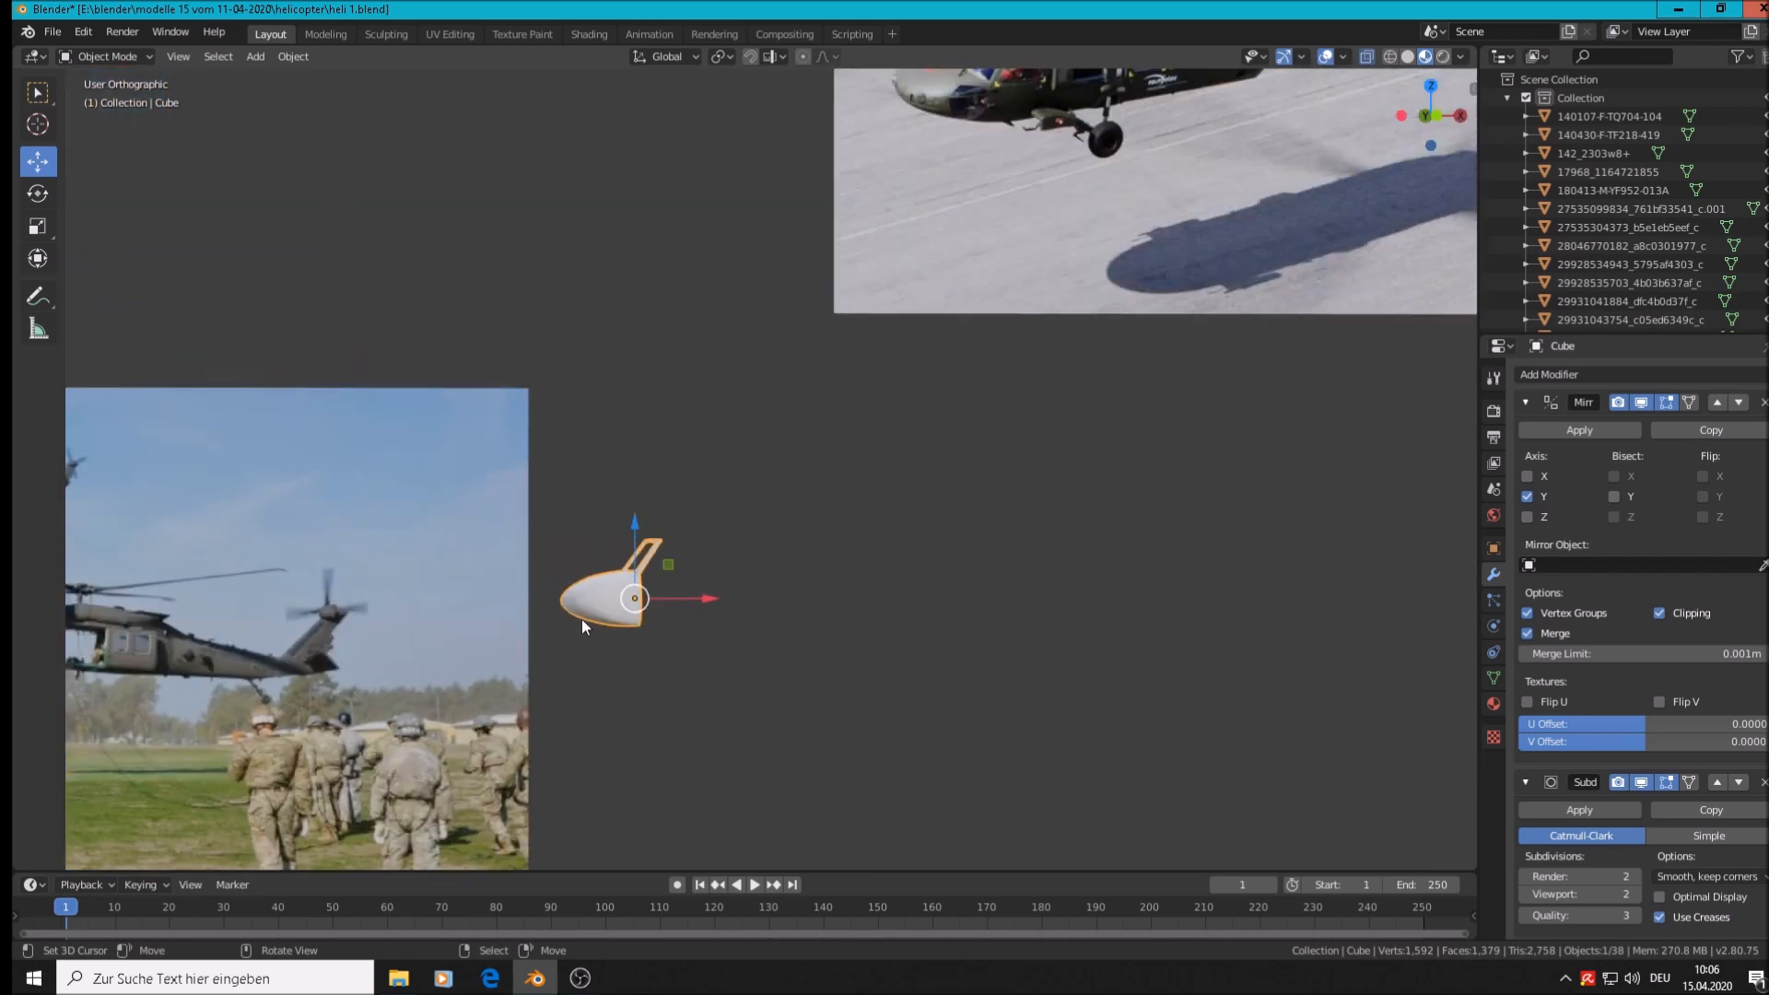
shift+middle_drag(942, 227, 878, 603)
scroll(880, 594, up, 8)
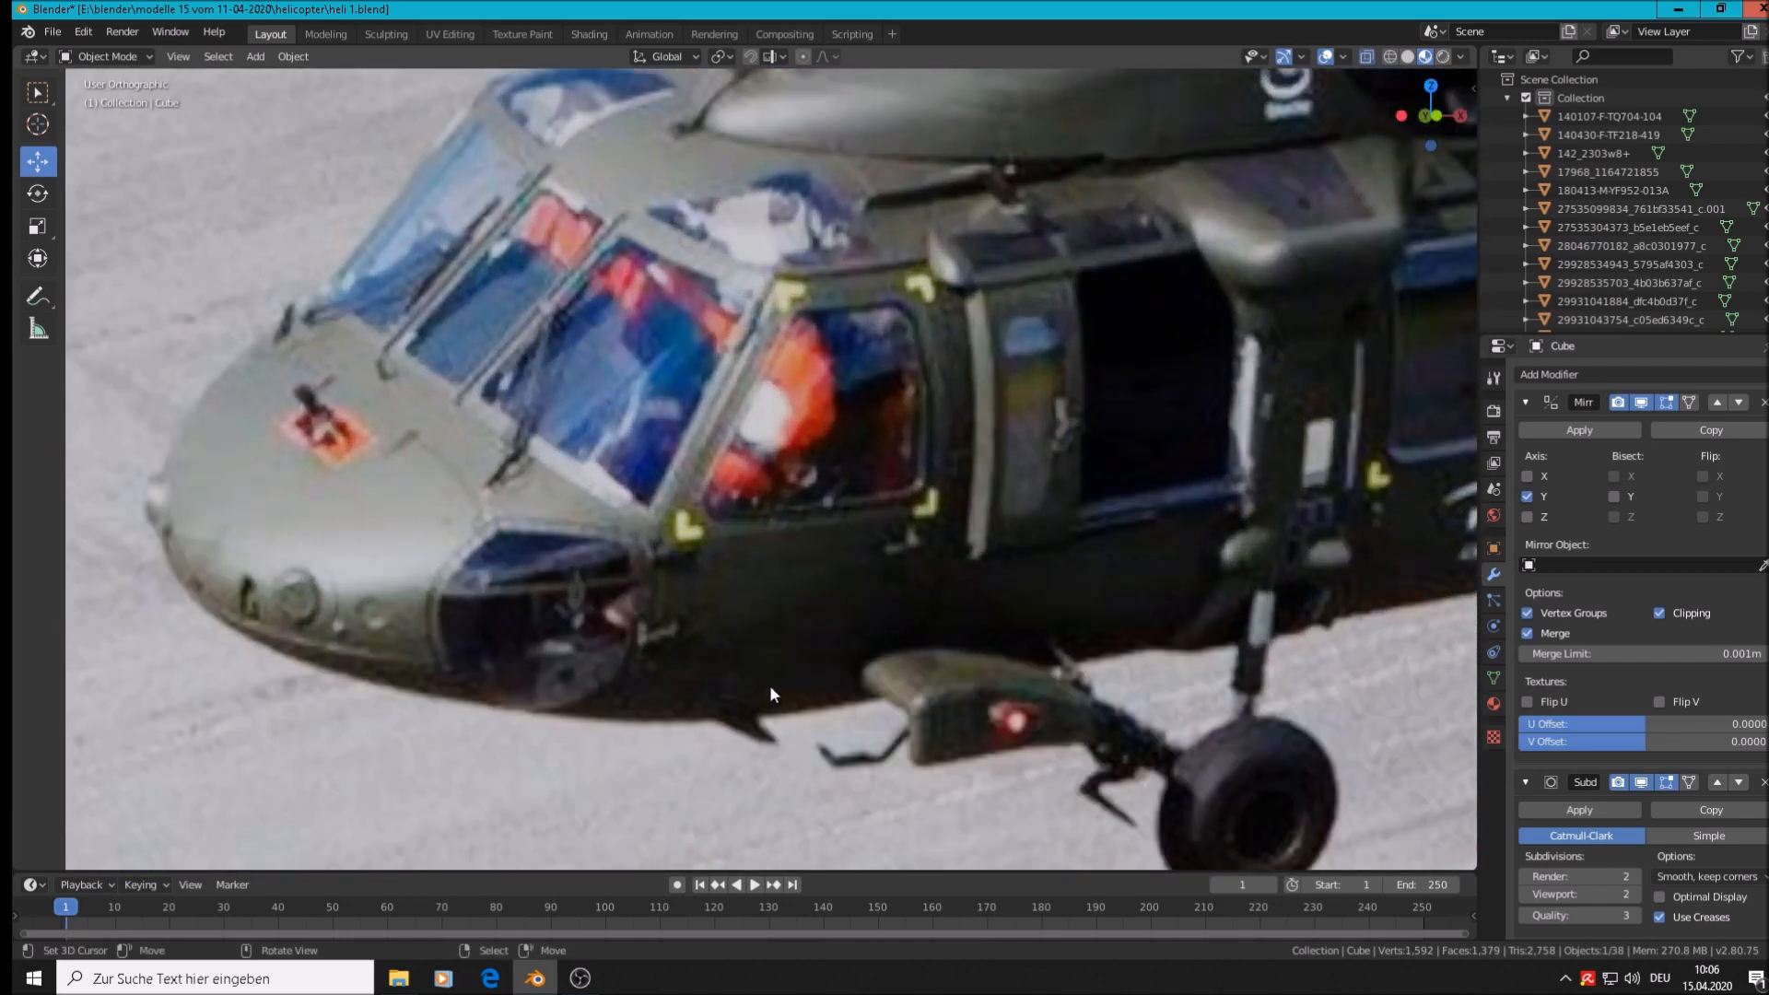
scroll(807, 710, down, 13)
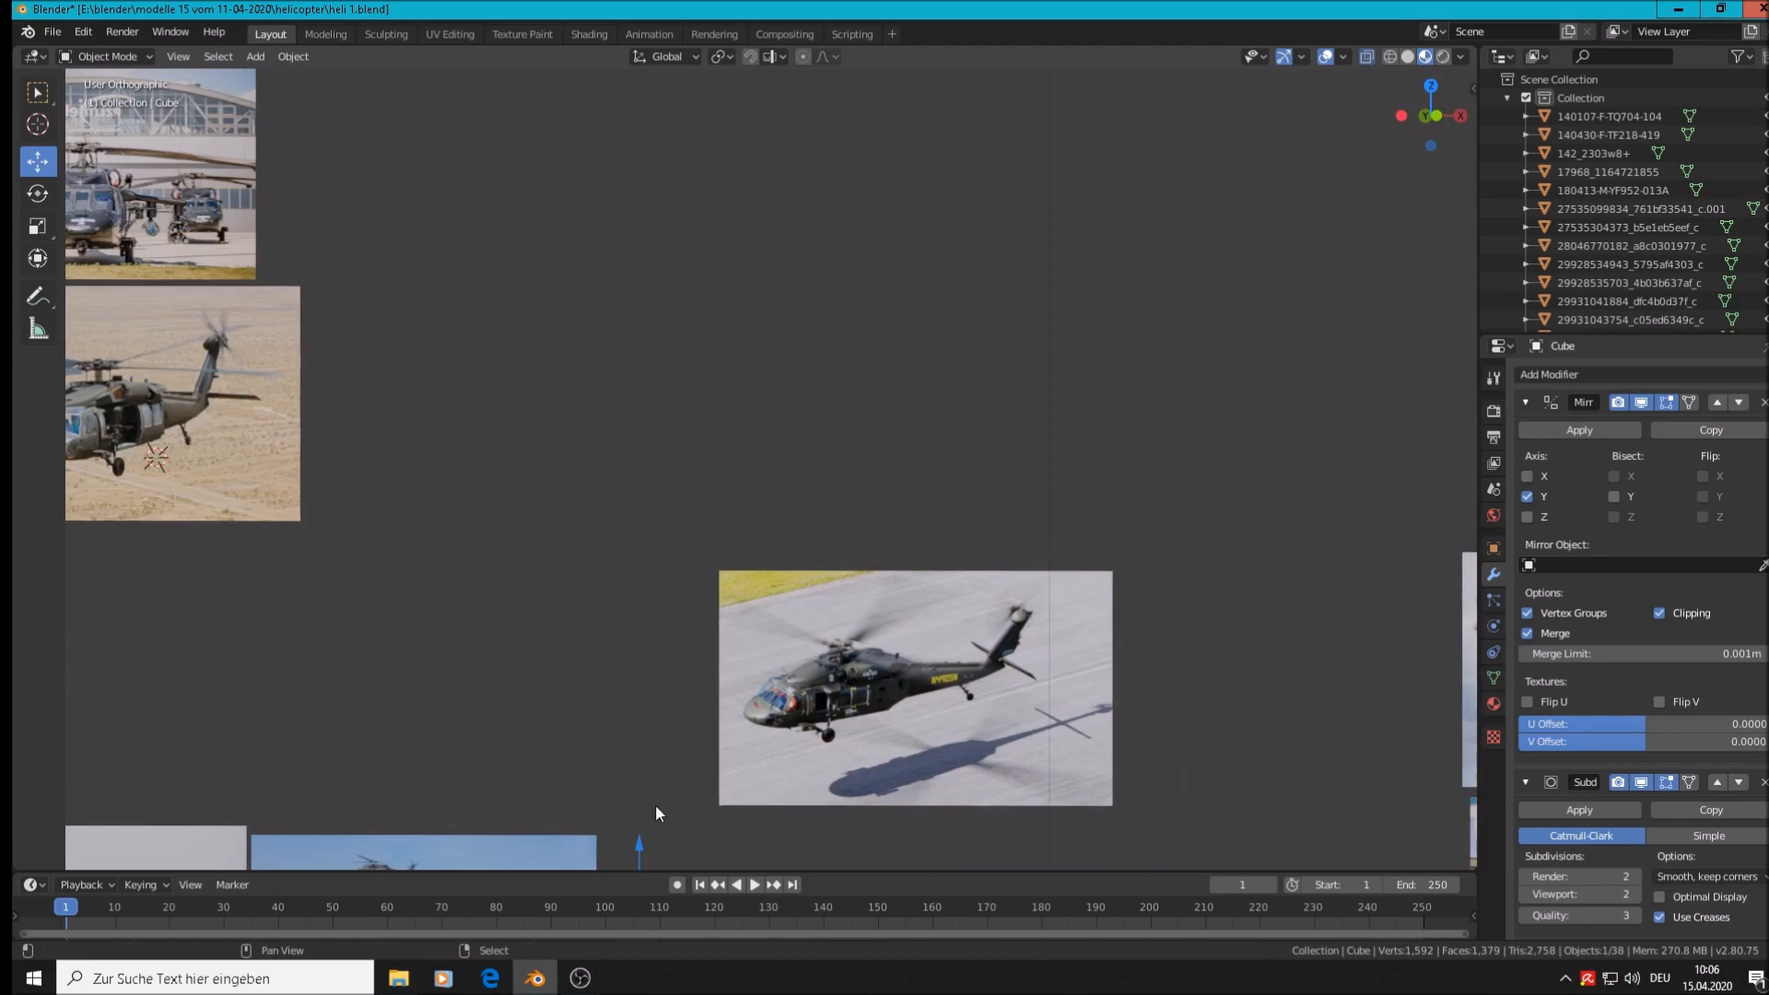
shift+middle_drag(655, 804, 1147, 80)
scroll(683, 426, up, 7)
shift+middle_drag(765, 778, 869, 711)
scroll(914, 380, up, 5)
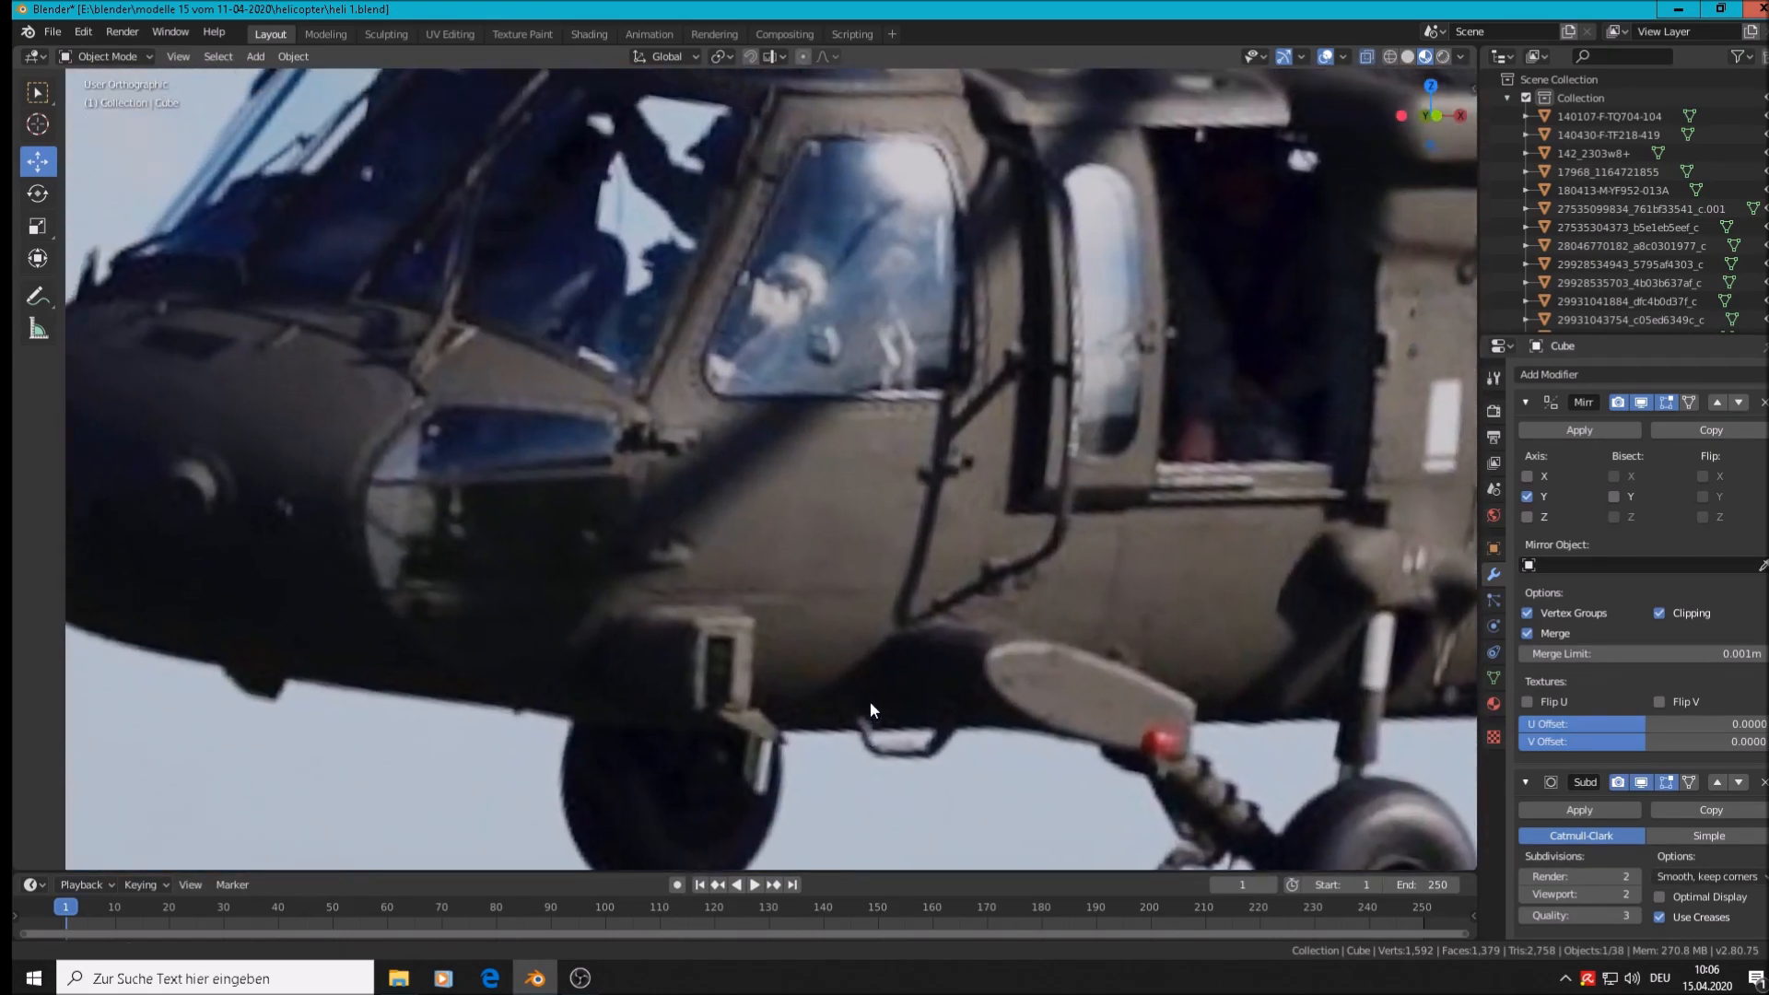
scroll(888, 669, down, 3)
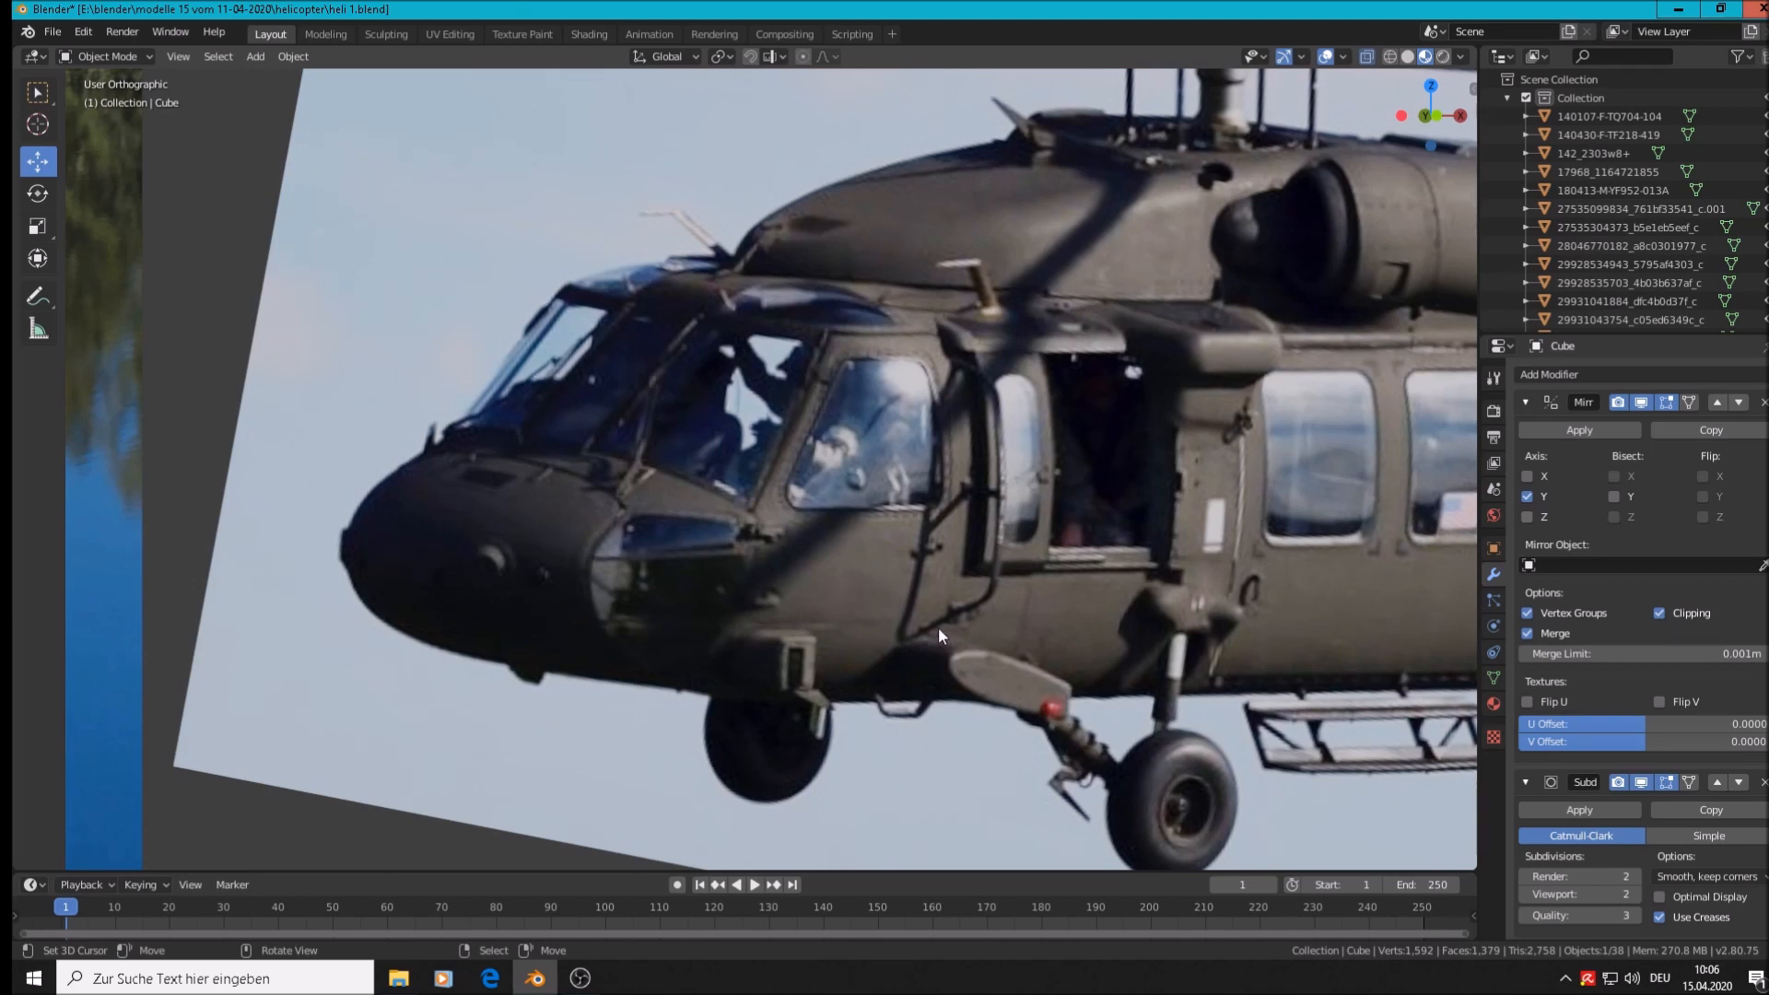
Zoom out and pan to the white cockpit nose shell, then enter Edit Mode on the Cube
scroll(938, 627, down, 6)
scroll(1055, 585, down, 3)
shift+middle_drag(1267, 442, 500, 512)
scroll(502, 510, down, 1)
scroll(568, 394, up, 9)
scroll(612, 550, up, 6)
key(Tab)
scroll(577, 569, up, 2)
scroll(577, 569, down, 2)
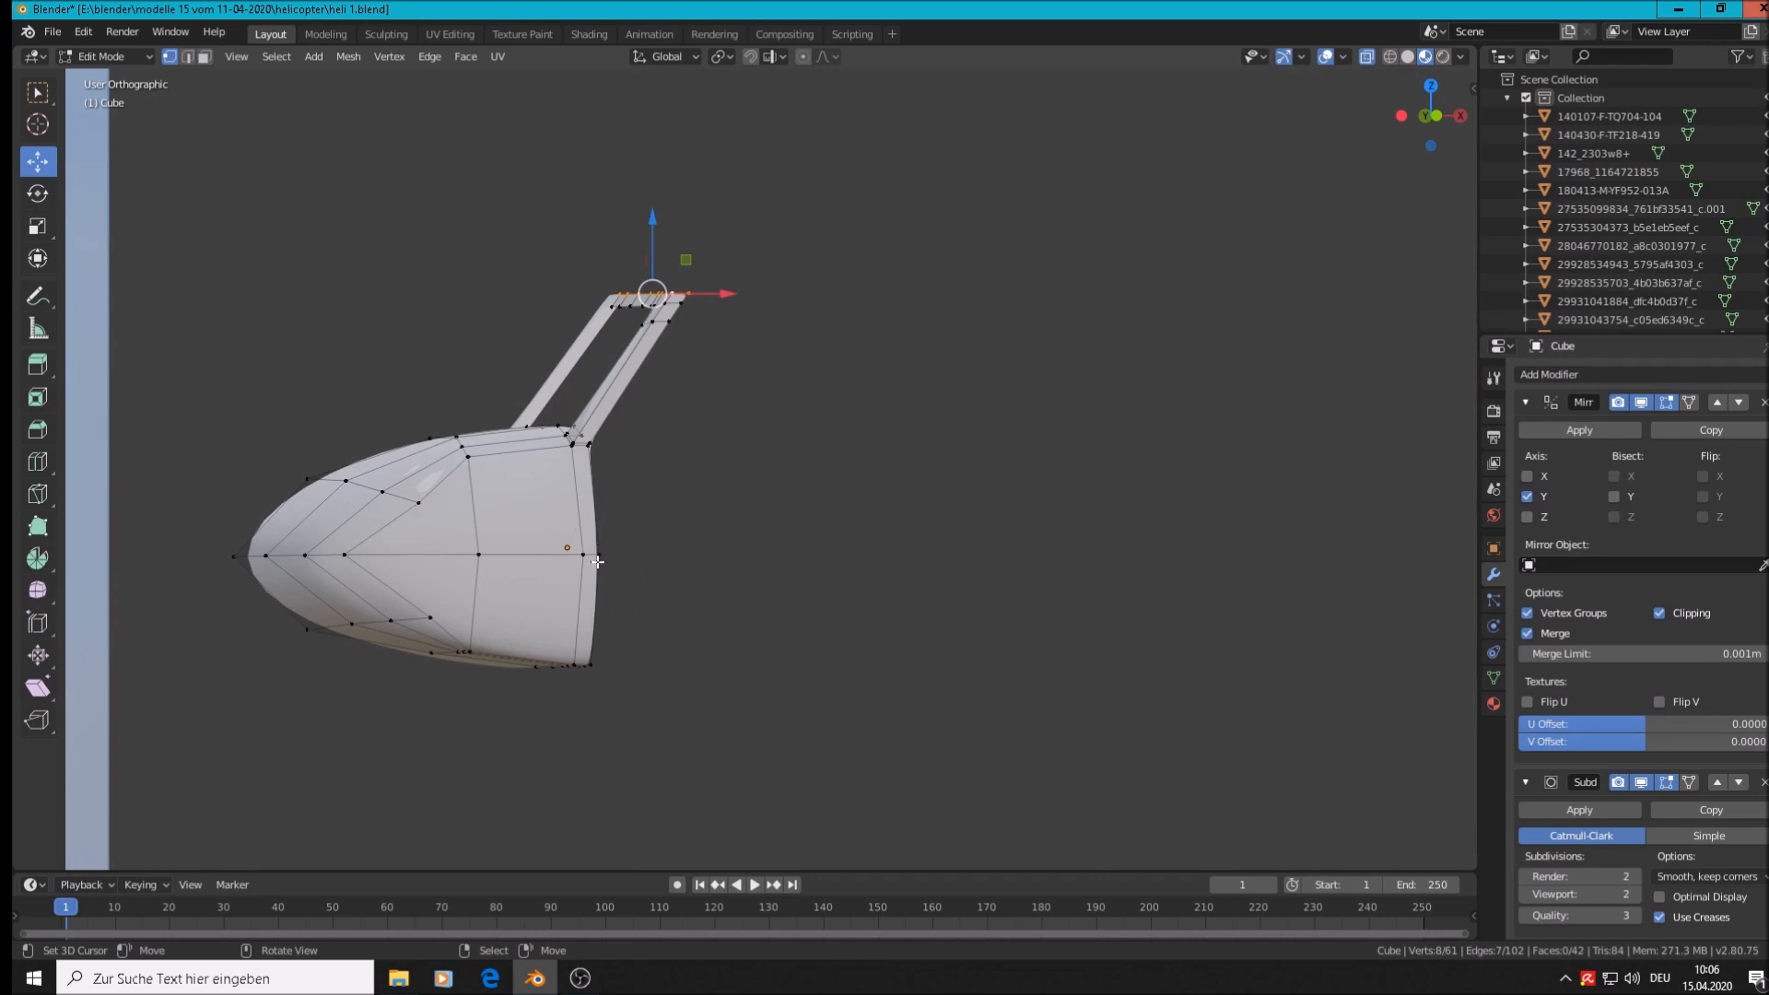
Add a centred edge loop across the lower hull with Ctrl+R
key(ctrl)
key(ctrl+r)
click(331, 593)
right_click(330, 593)
Select the two lower-nose vertices and push them along their normals toward the tip
key(alt+a)
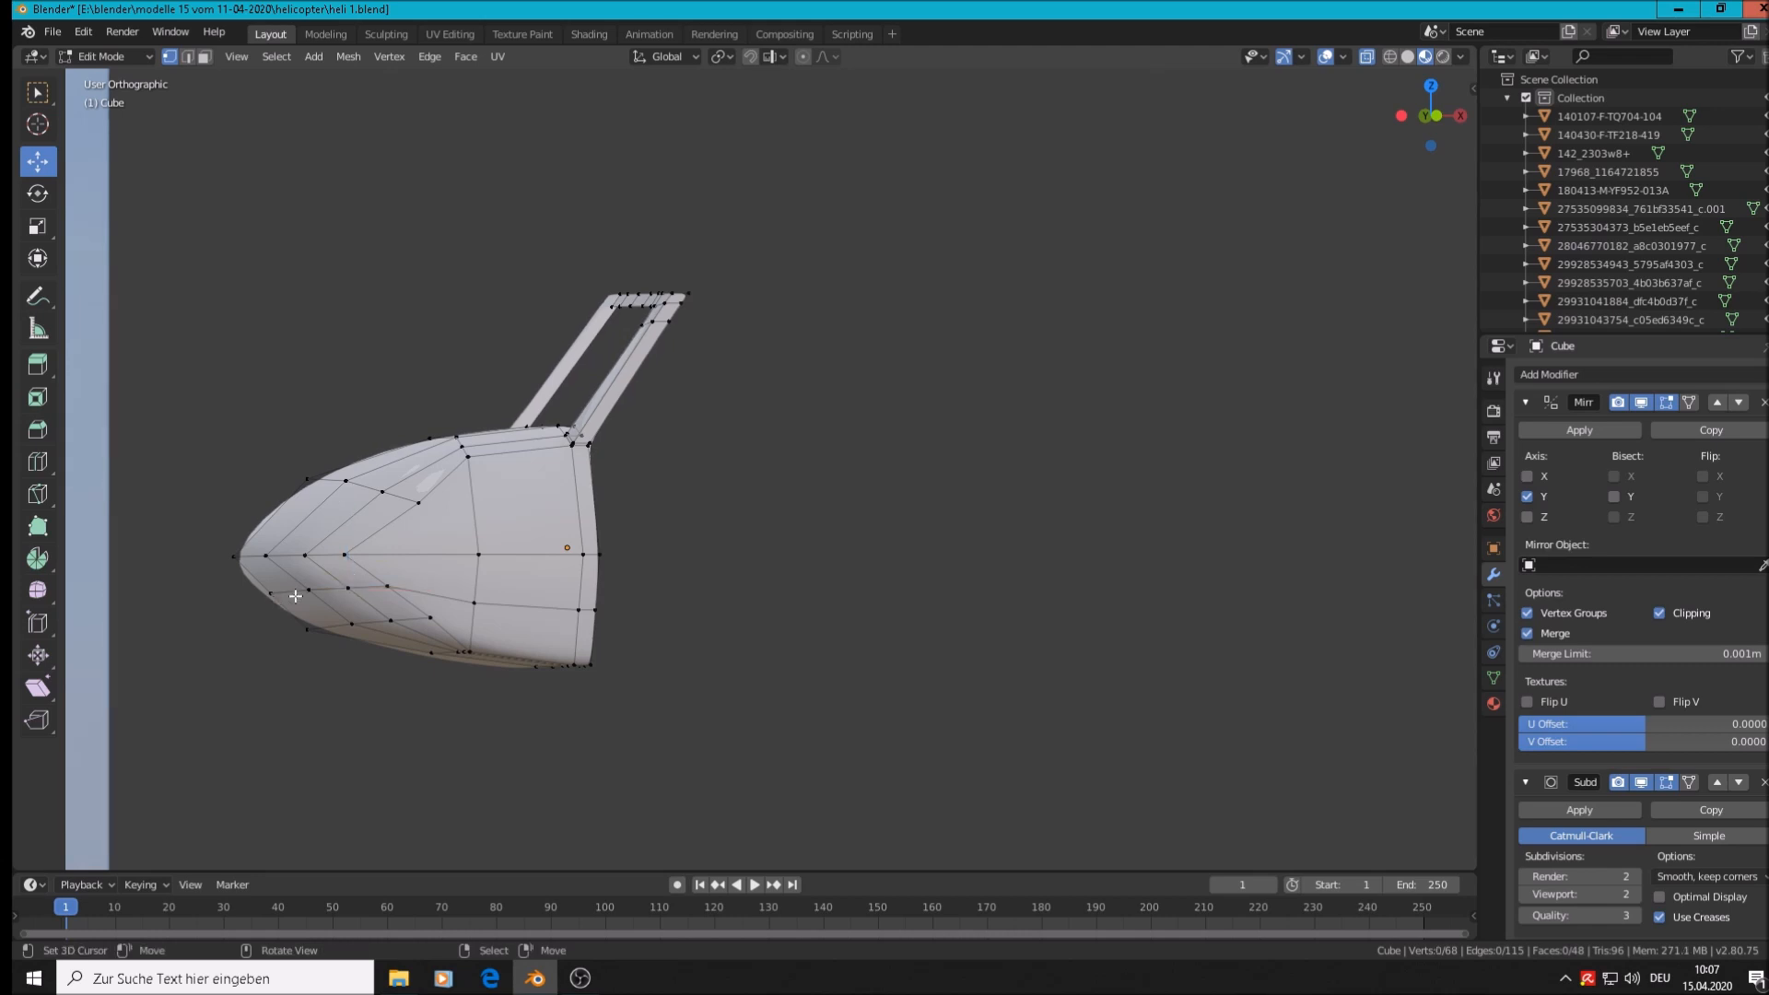
key(c)
mouse_move(308, 592)
mouse_down()
mouse_move(270, 597)
mouse_move(343, 590)
mouse_move(321, 601)
mouse_up()
right_click(270, 597)
key(a)
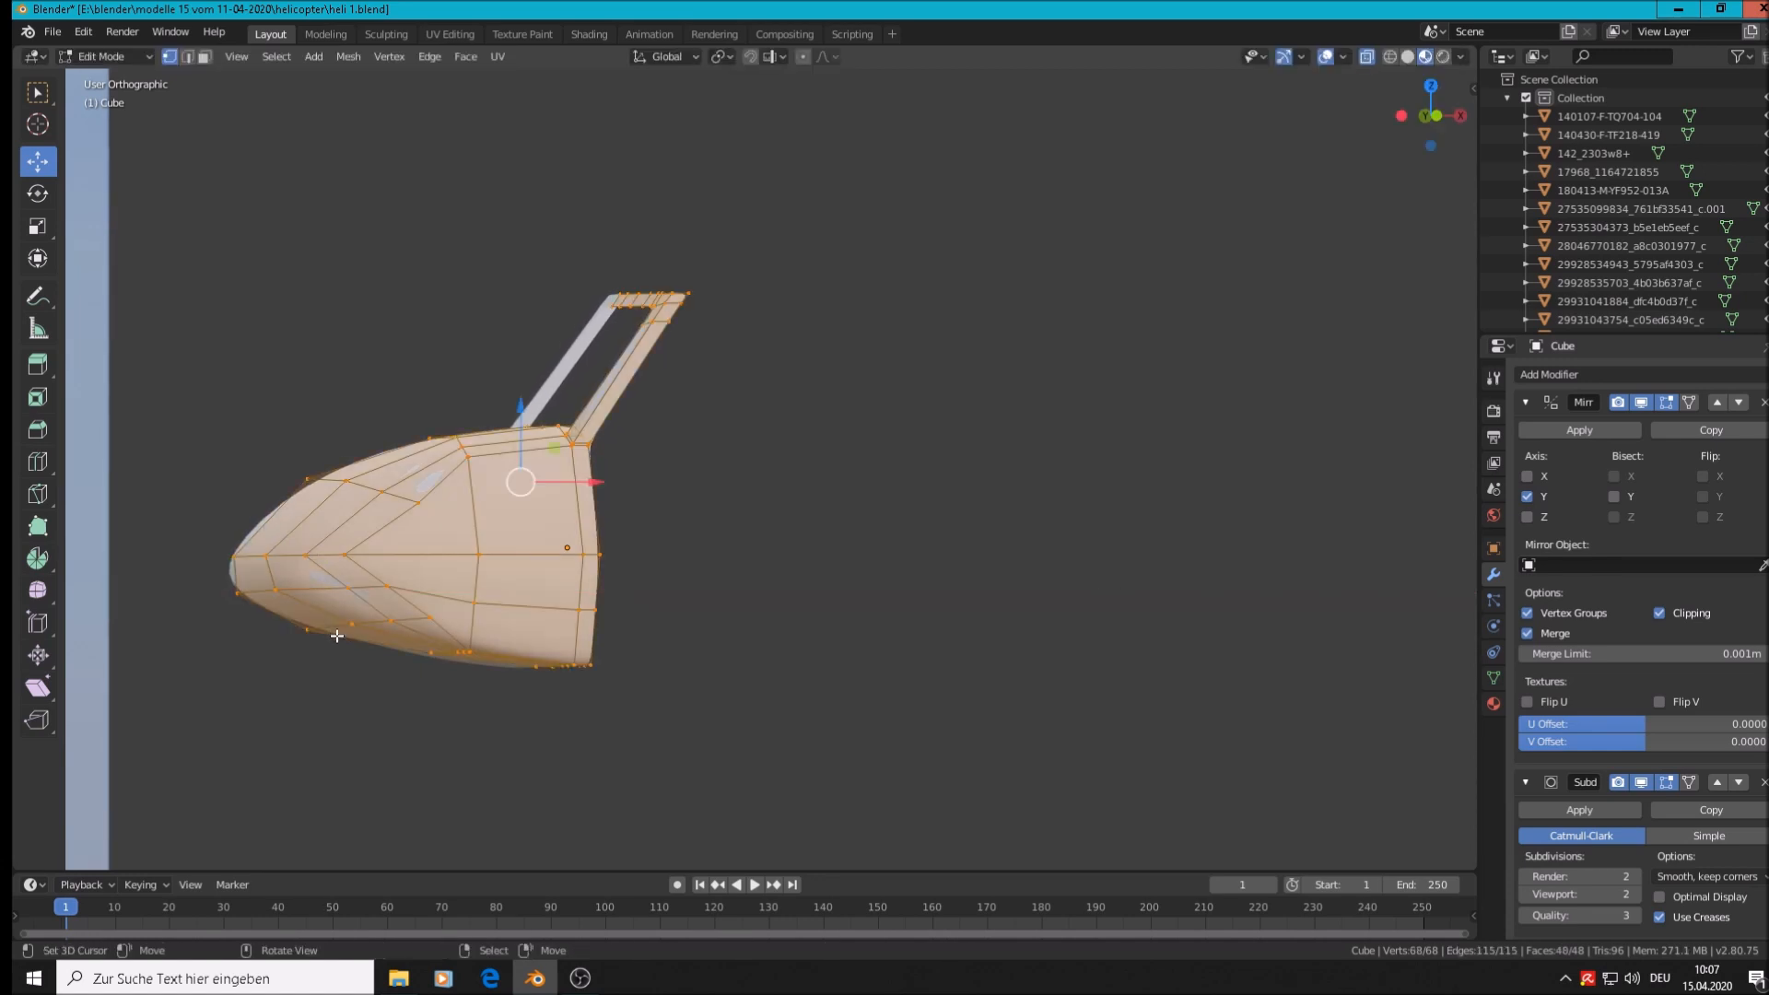
click(348, 628)
key(c)
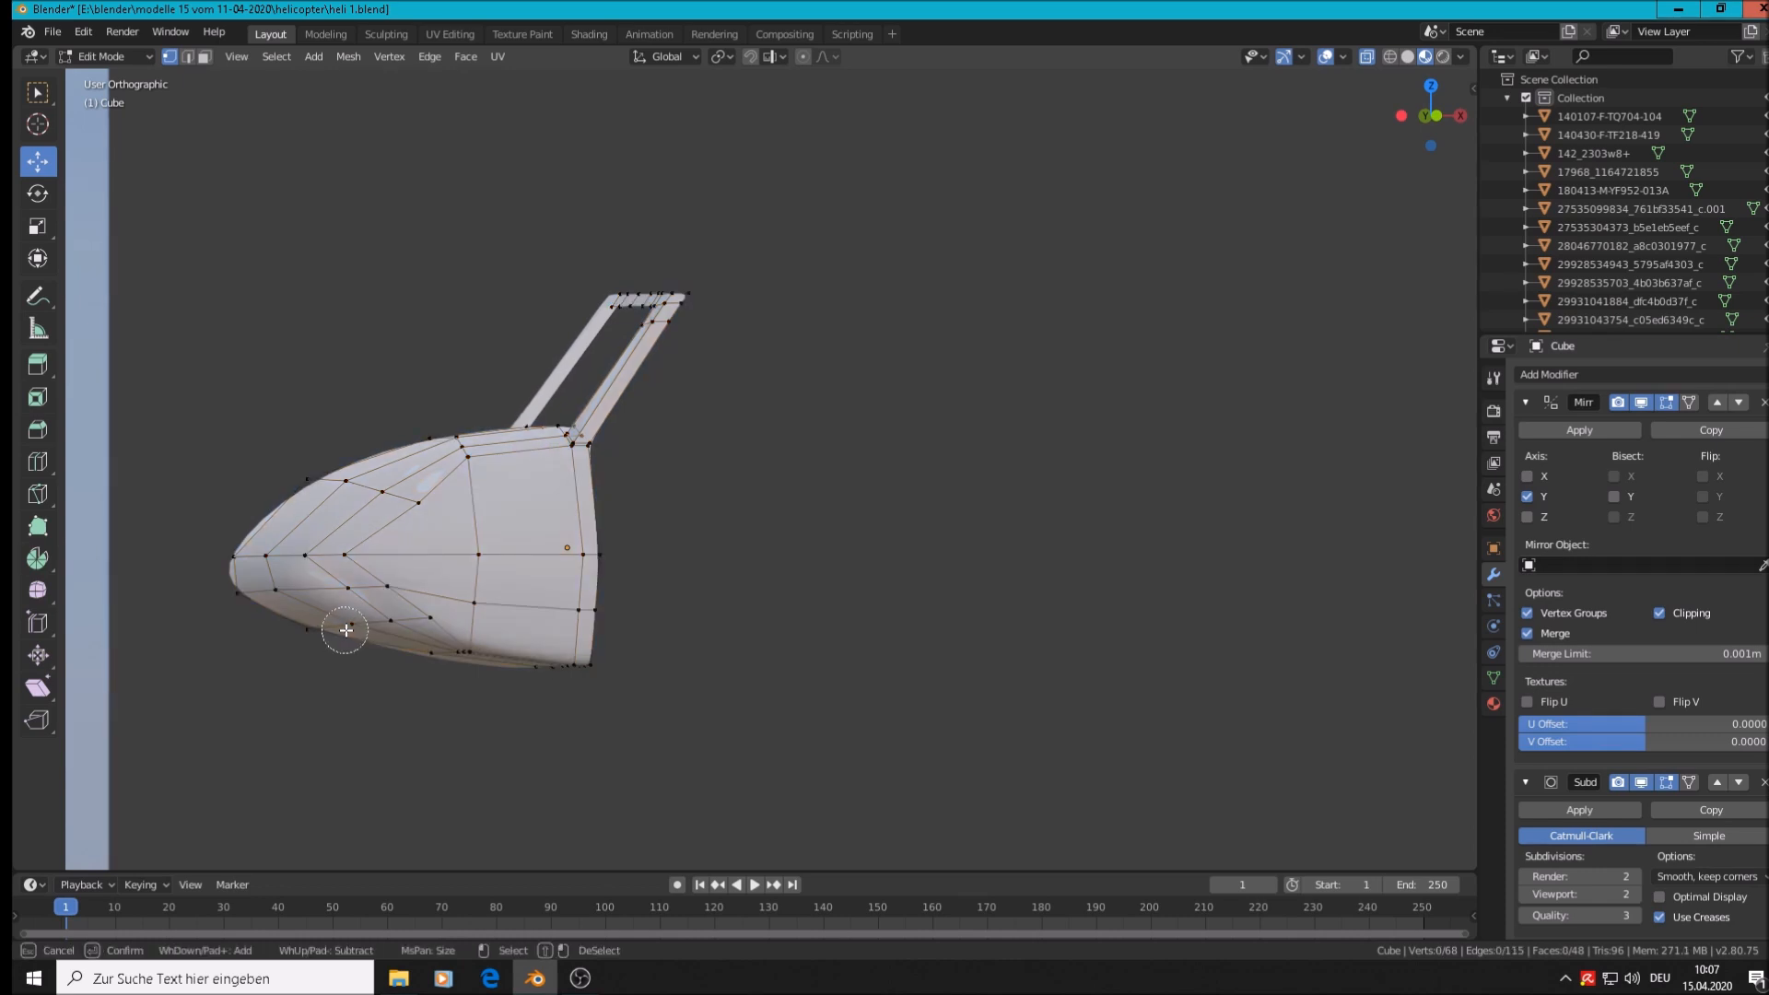
key(Escape)
drag(372, 631, 324, 636)
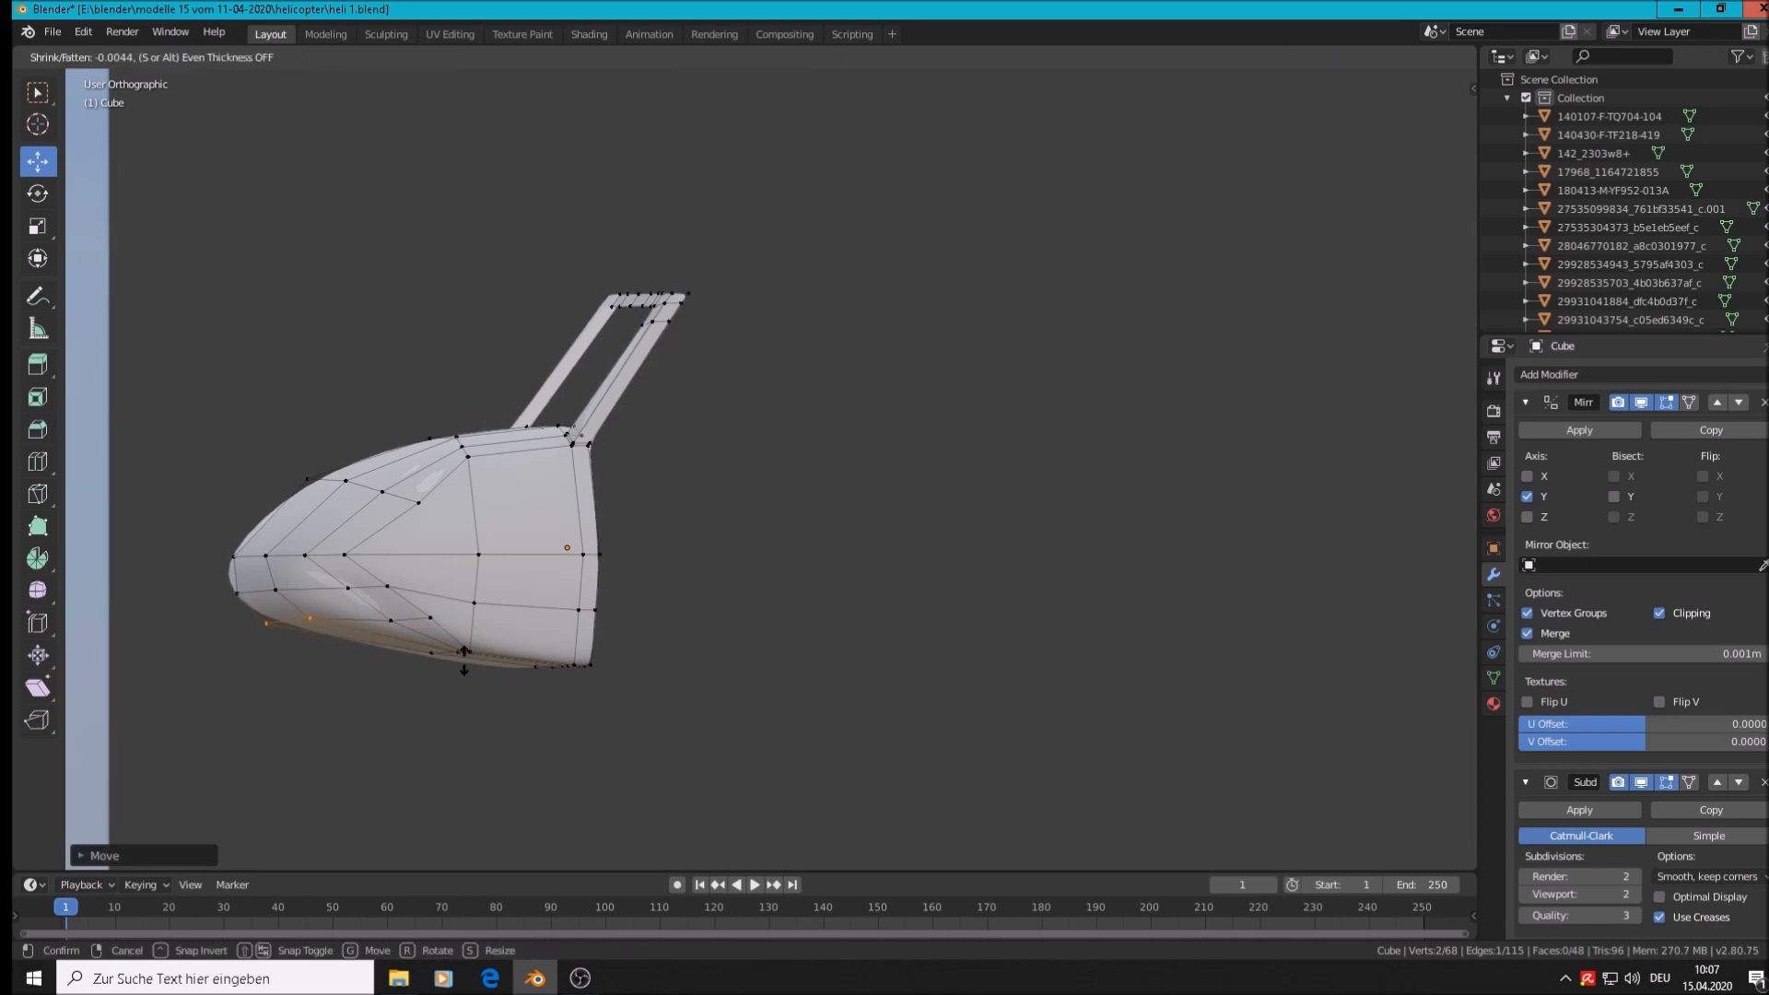
click(423, 684)
Move one lower-nose vertex in the horizontal plane, excluding Z
key(Tab)
scroll(529, 610, down, 1)
key(Tab)
scroll(516, 613, up, 3)
middle_drag(355, 611, 549, 616)
scroll(298, 537, up, 4)
click(299, 537)
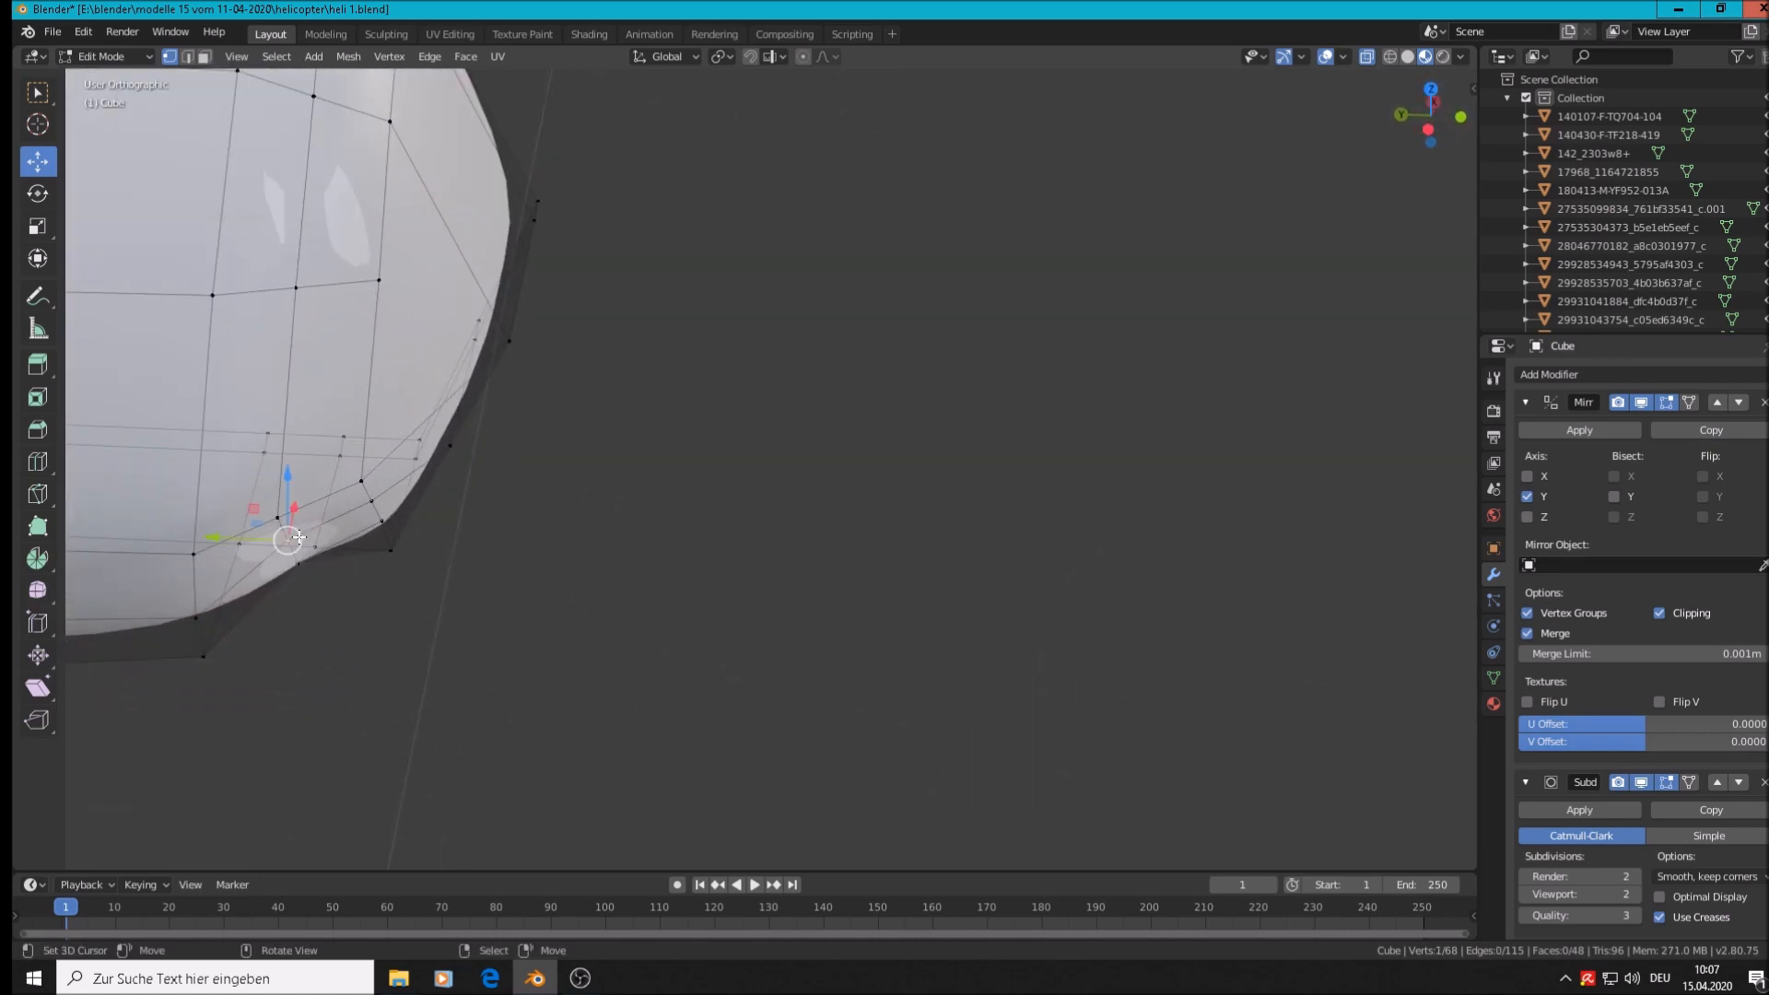
key(g)
key(shift+z)
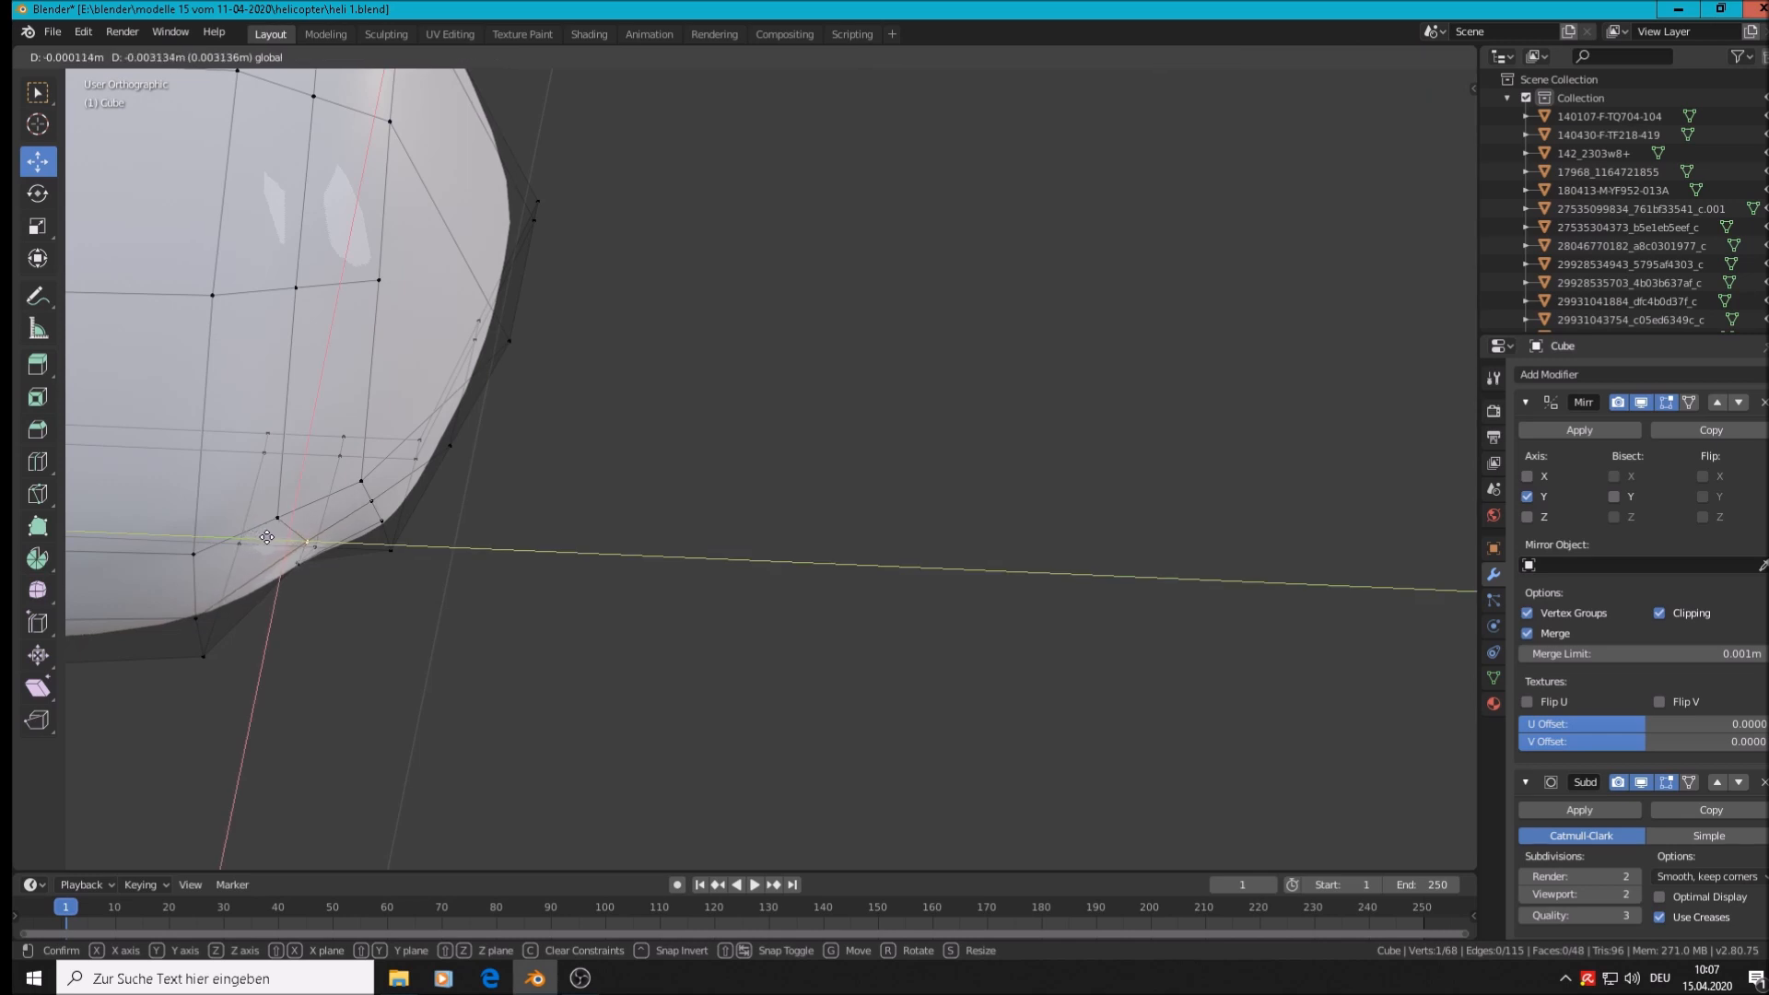
click(266, 538)
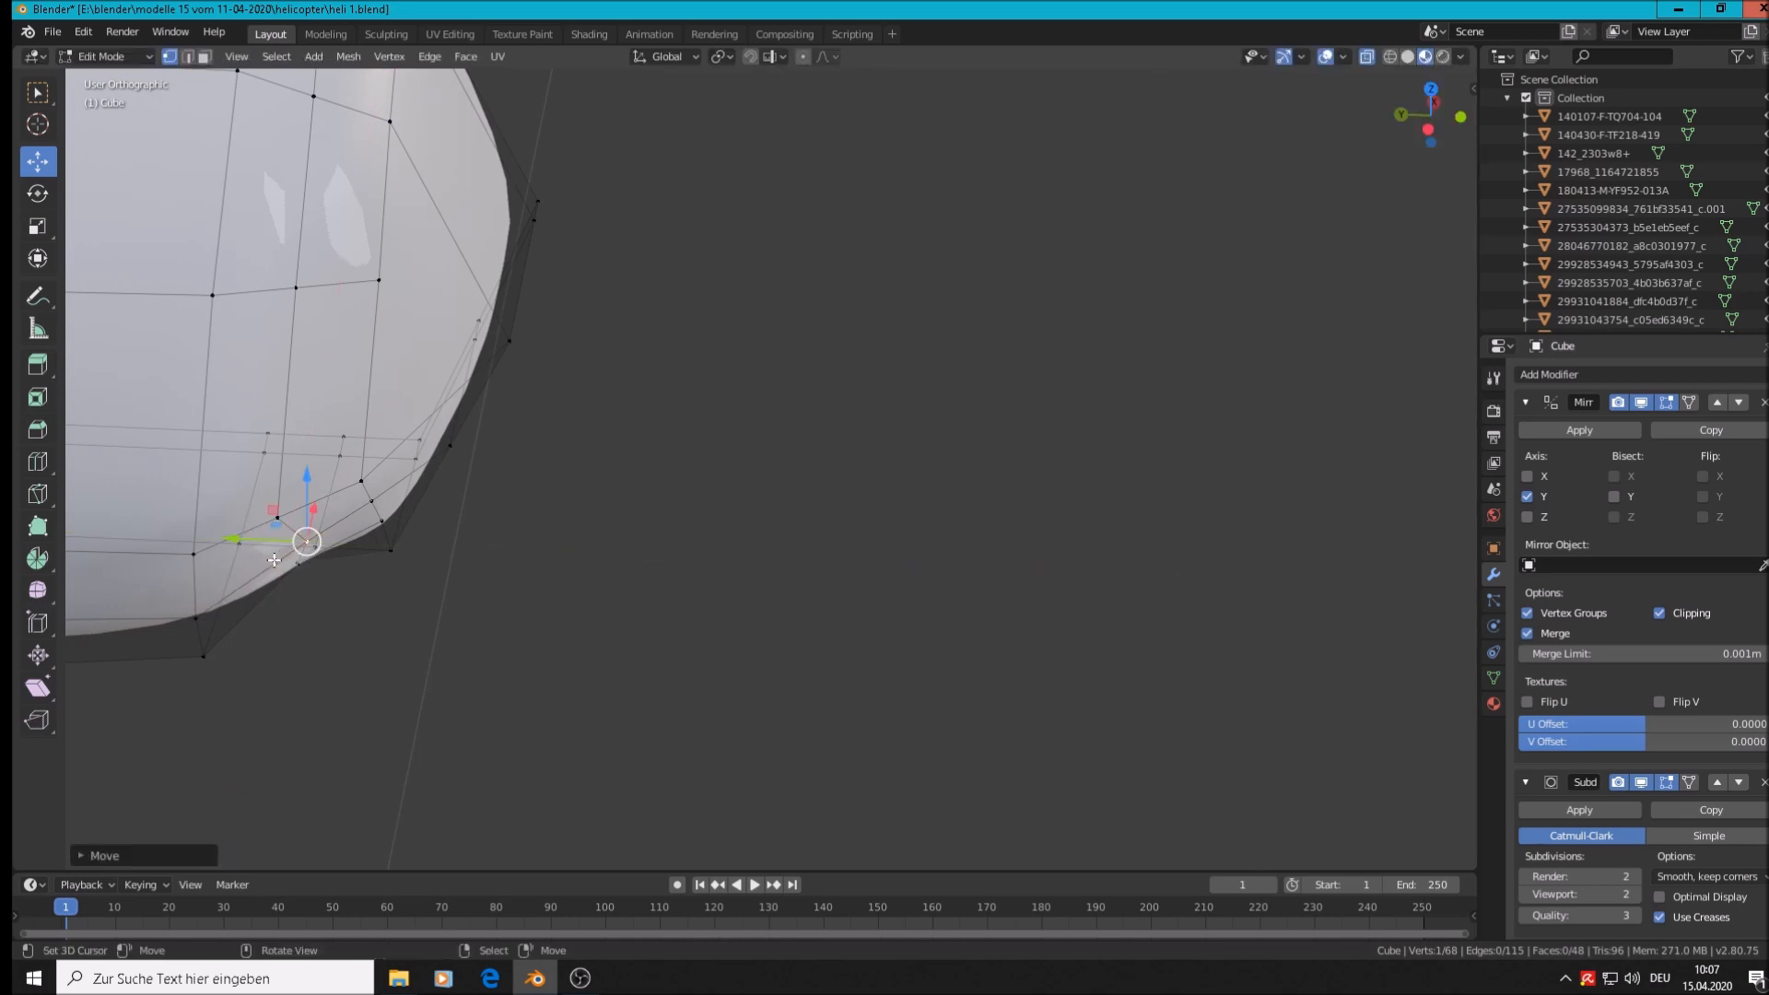
Slide two lower-edge hull vertices sideways along Y with the gizmo
scroll(265, 565, up, 2)
scroll(271, 545, up, 4)
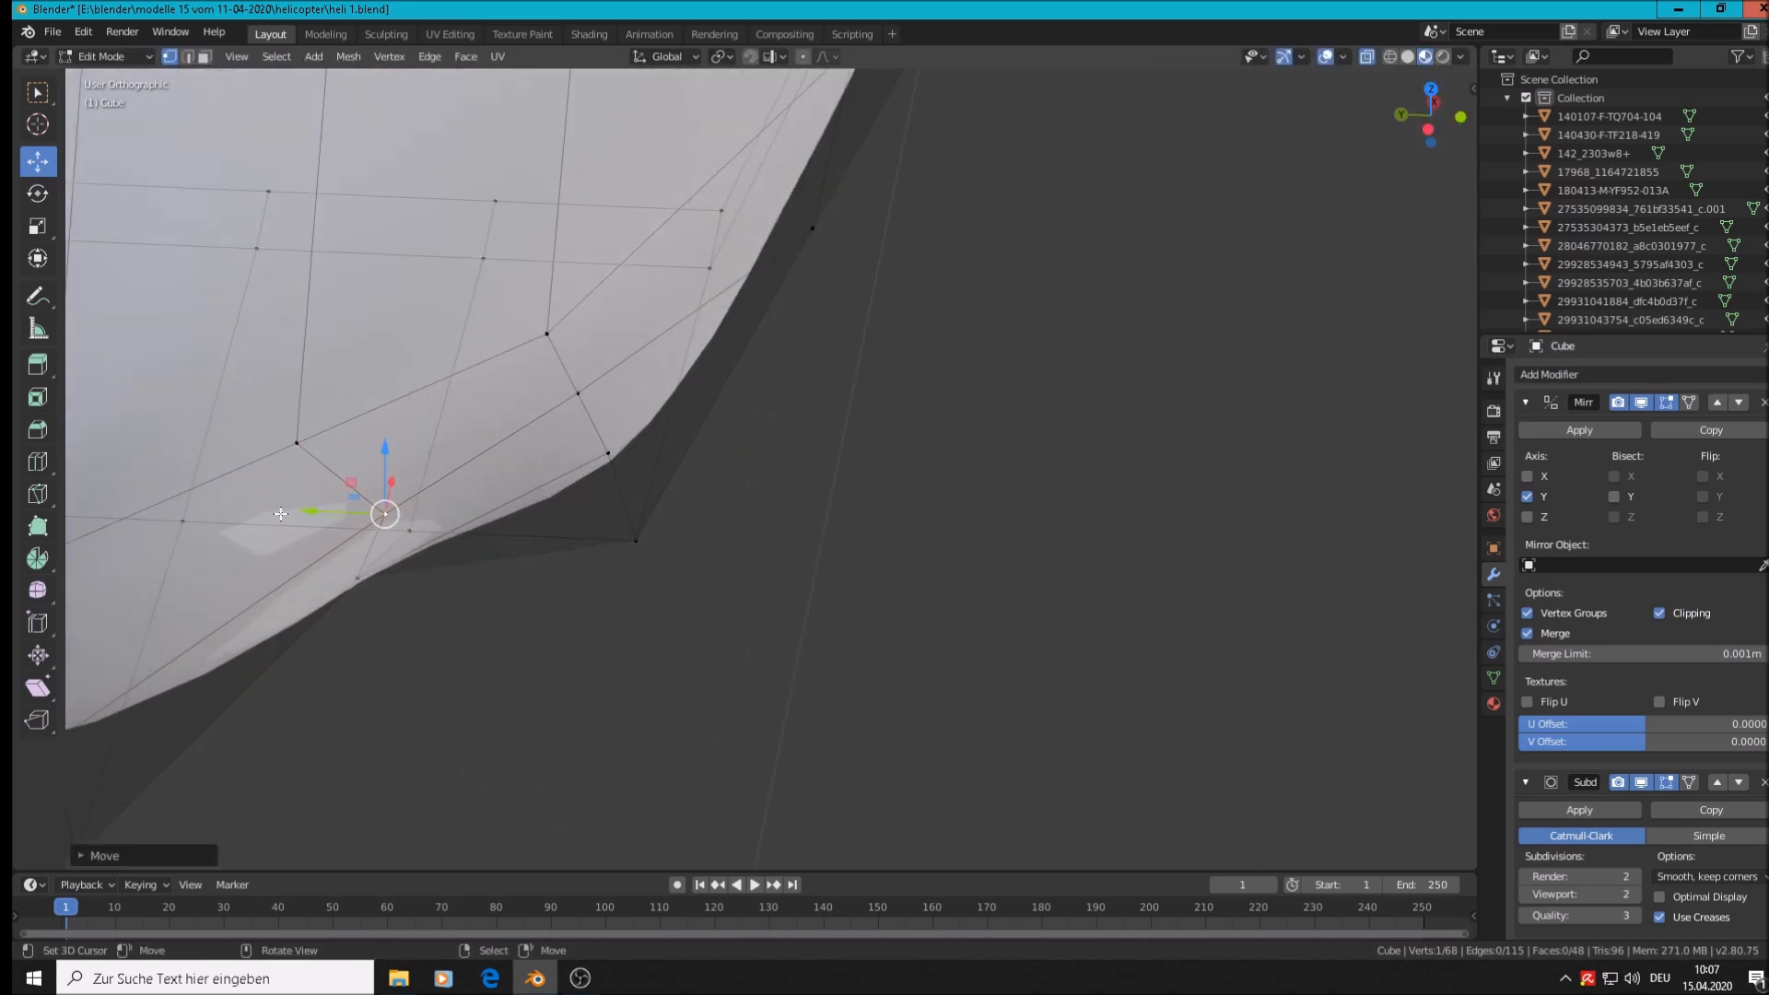
click(358, 581)
drag(304, 572, 460, 612)
scroll(329, 533, up, 5)
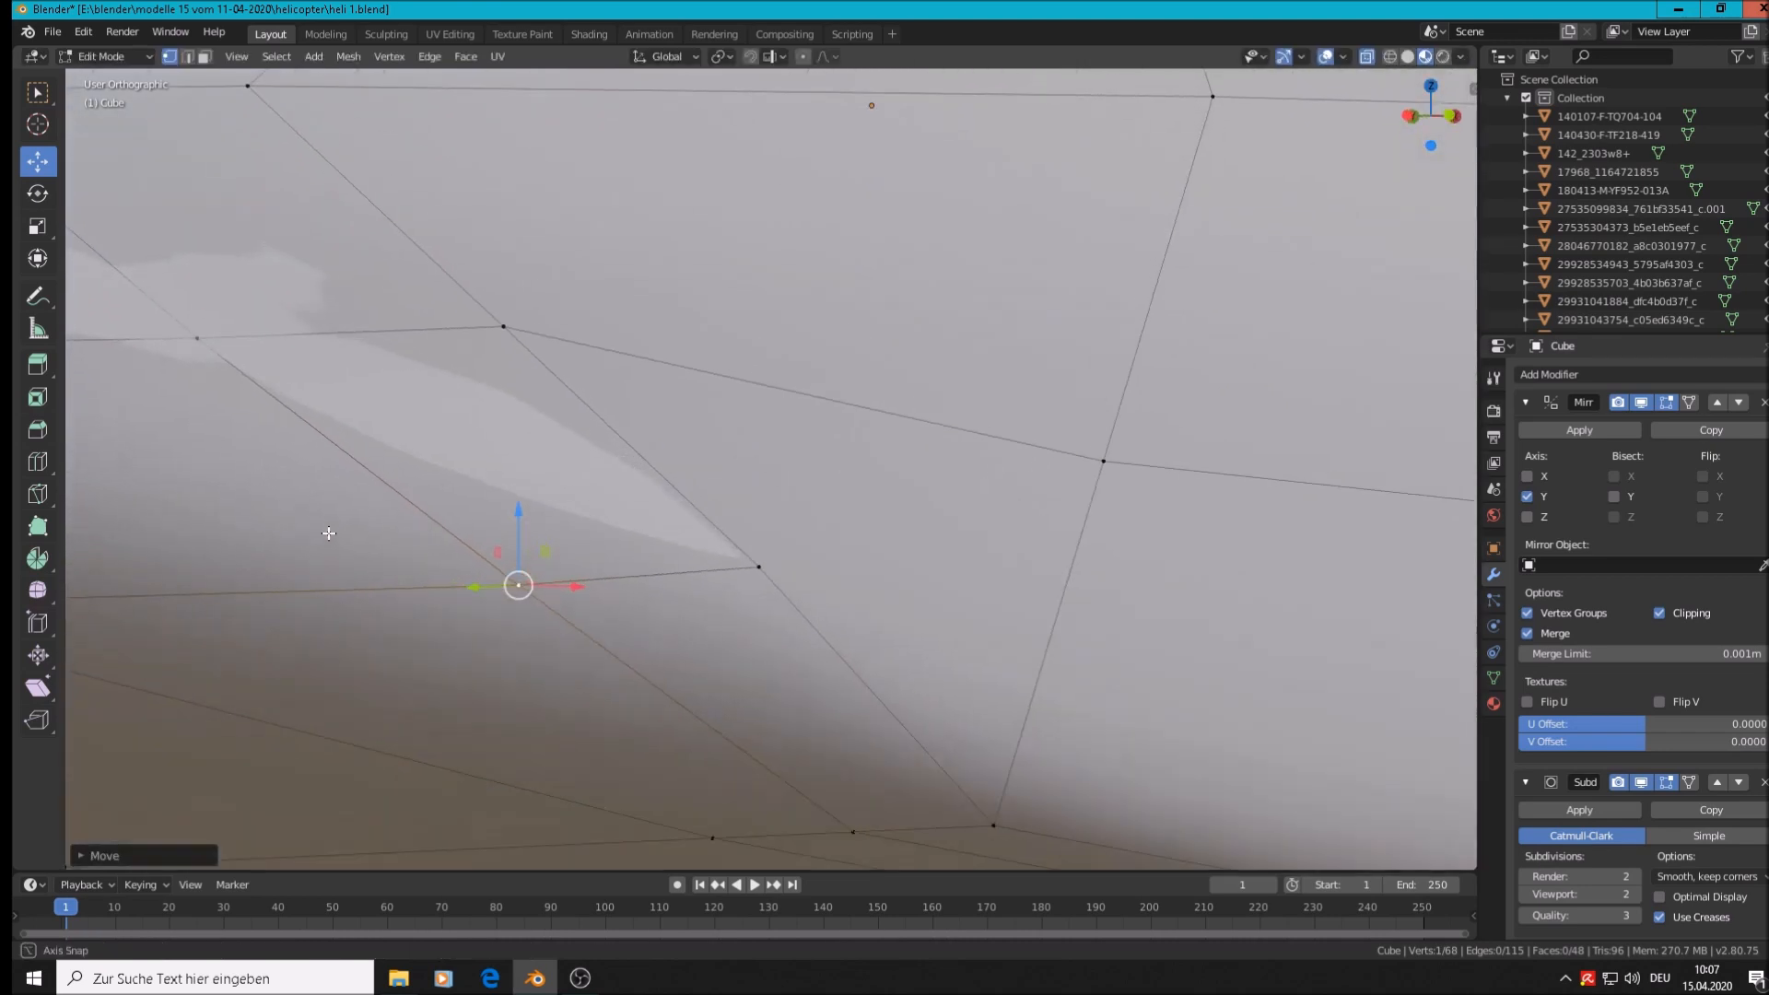
scroll(331, 532, down, 5)
middle_drag(304, 538, 191, 629)
click(280, 453)
mouse_move(315, 397)
mouse_down()
mouse_move(295, 420)
mouse_move(323, 418)
mouse_up()
Slide another lower-edge vertex outward along Y, then reposition it freely to match the photo
middle_drag(325, 419, 521, 486)
click(359, 404)
middle_drag(361, 407, 429, 472)
drag(296, 415, 319, 413)
middle_drag(569, 502, 522, 504)
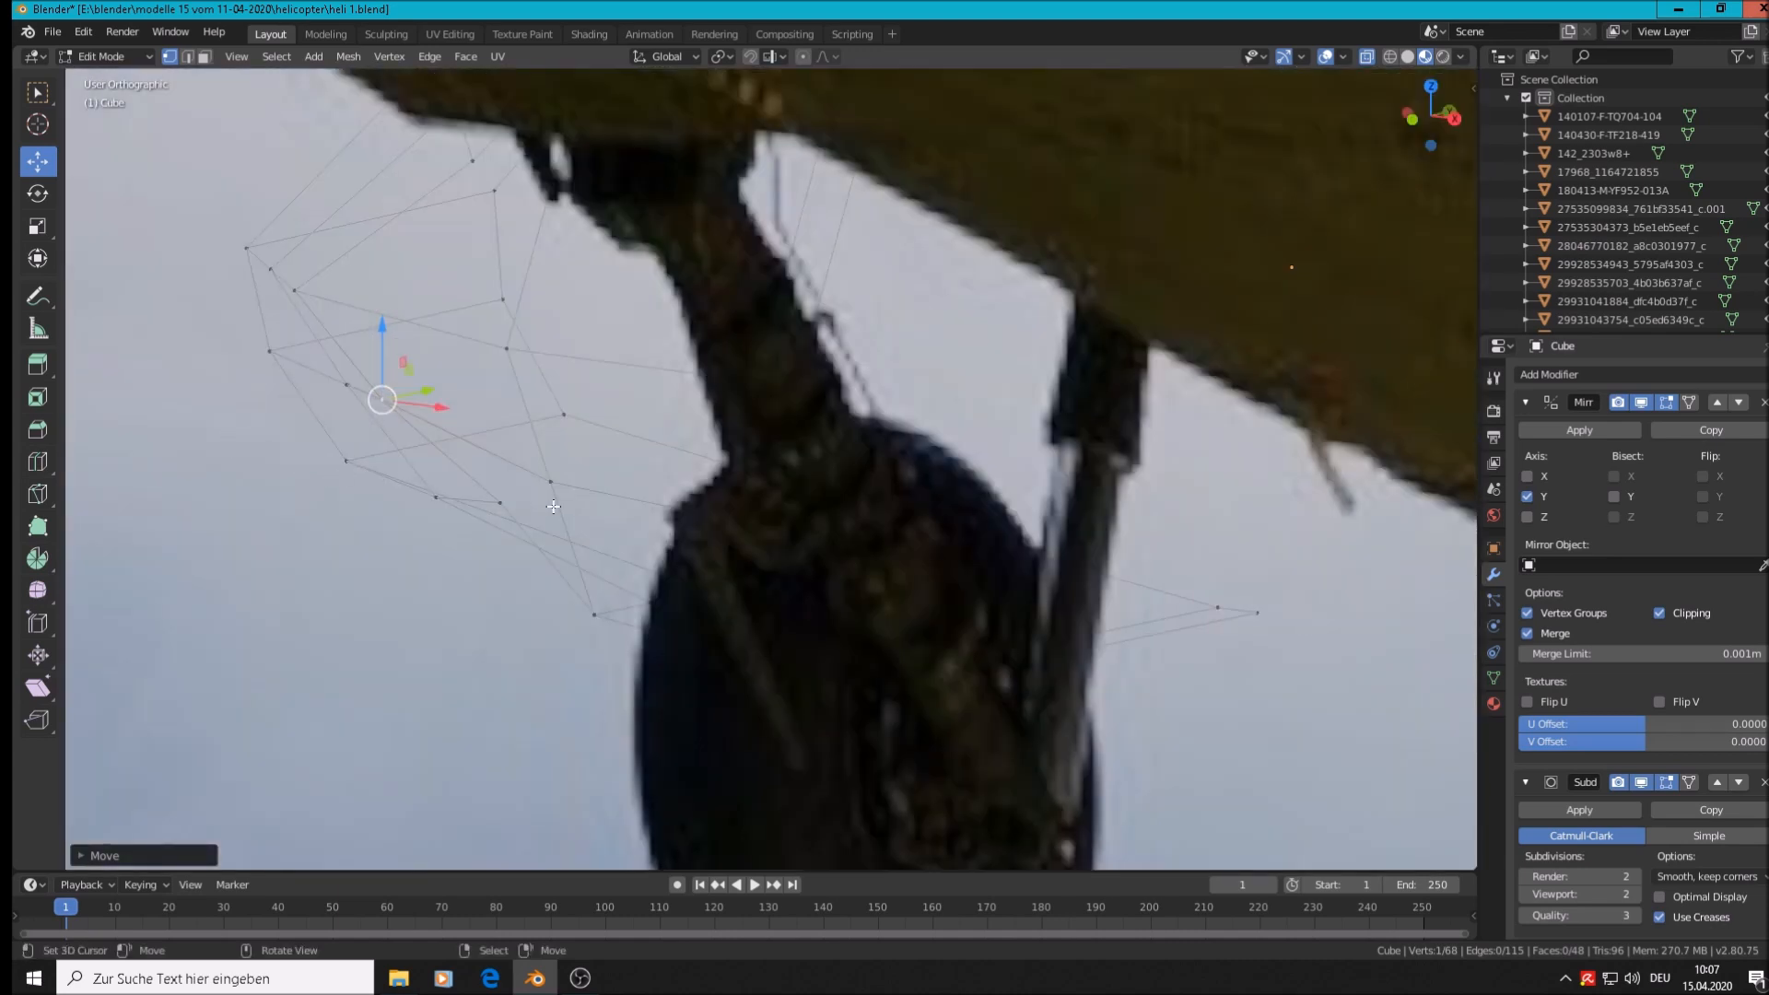
key(g)
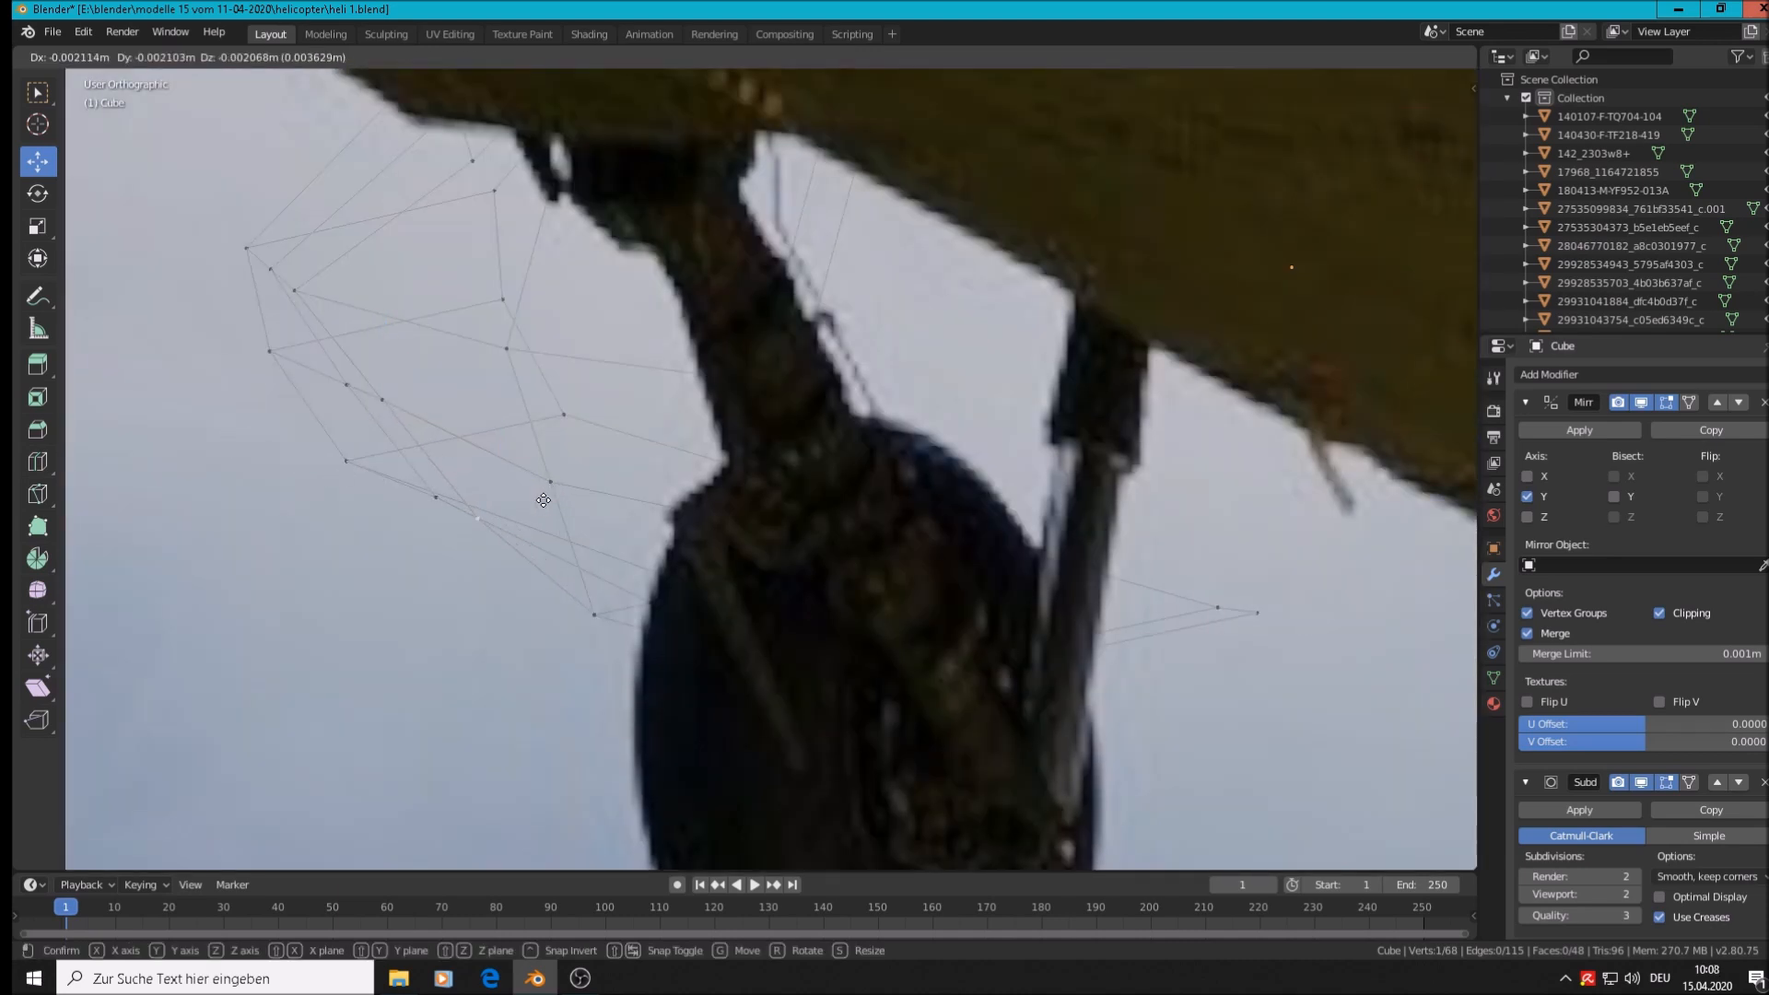
click(543, 500)
Return to Object Mode and orbit around the smoothed, rounded nose shell
middle_drag(544, 500, 639, 488)
scroll(446, 427, down, 3)
key(Tab)
scroll(505, 467, down, 4)
middle_drag(507, 468, 774, 553)
scroll(703, 529, up, 7)
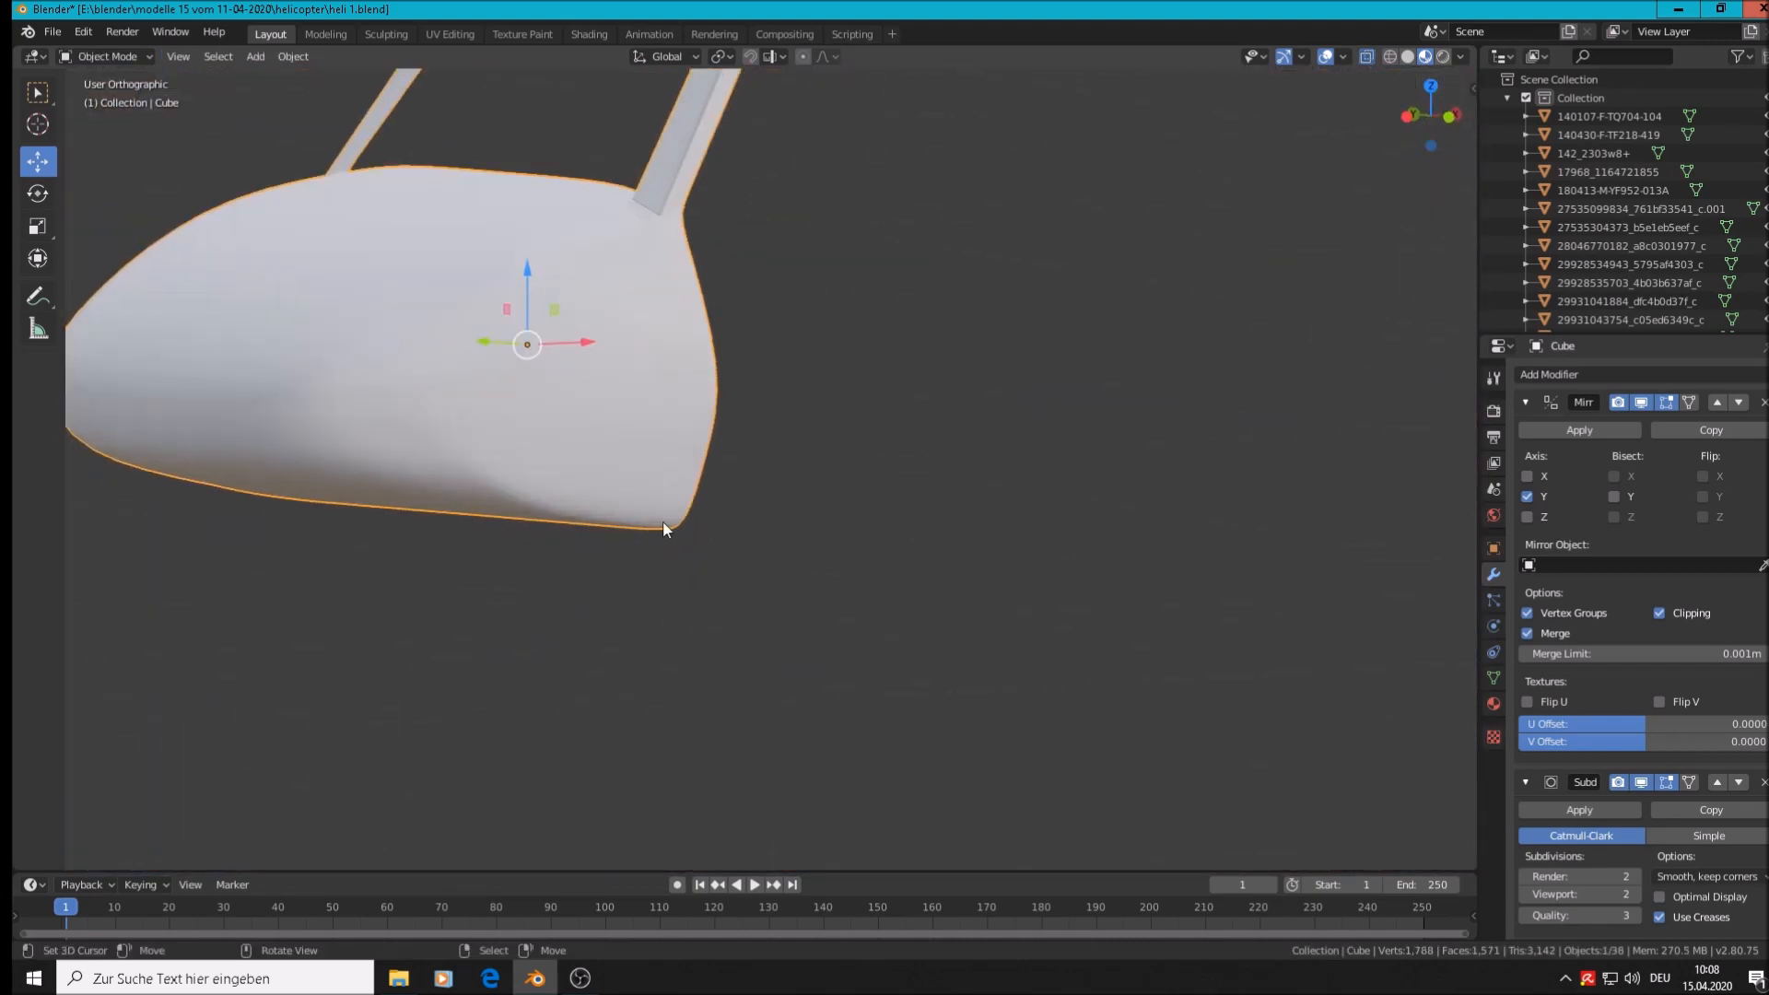
Back in Edit Mode, move a lower-side vertex lengthwise along X
key(Tab)
middle_drag(489, 475, 428, 475)
click(427, 476)
key(g)
key(x)
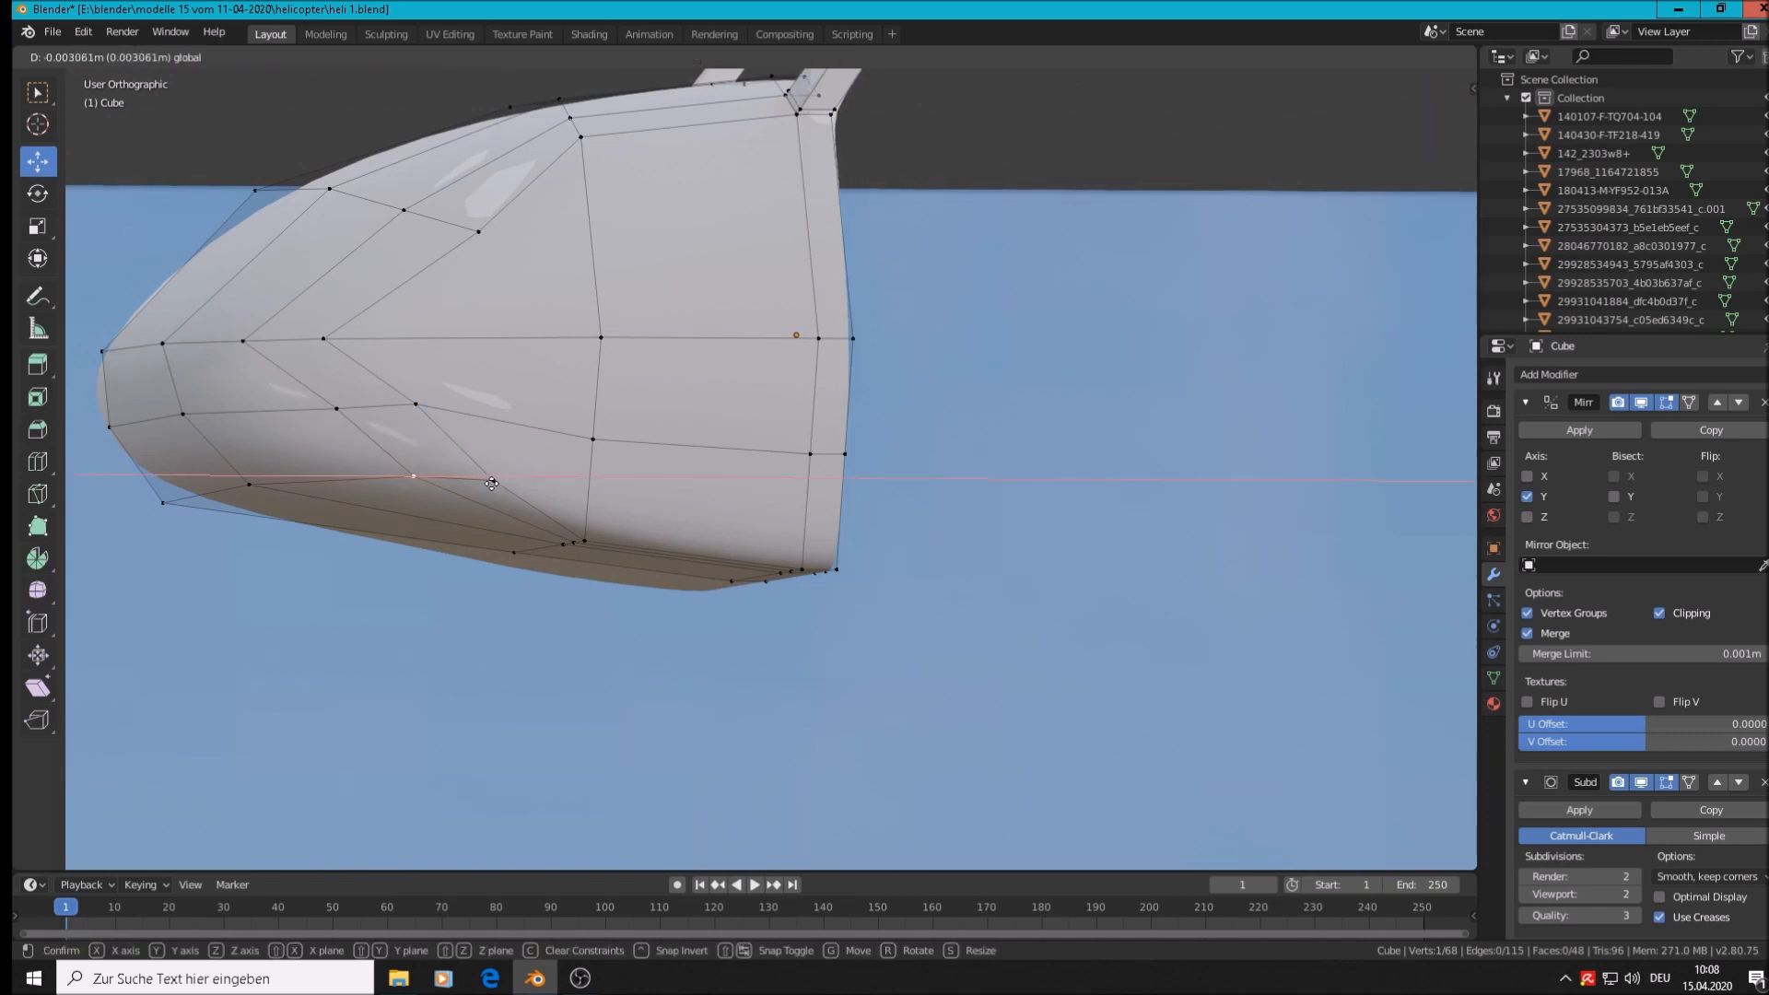
click(478, 486)
Slide the next lower-side vertex lengthwise toward the nose
click(336, 408)
key(g)
key(x)
click(335, 419)
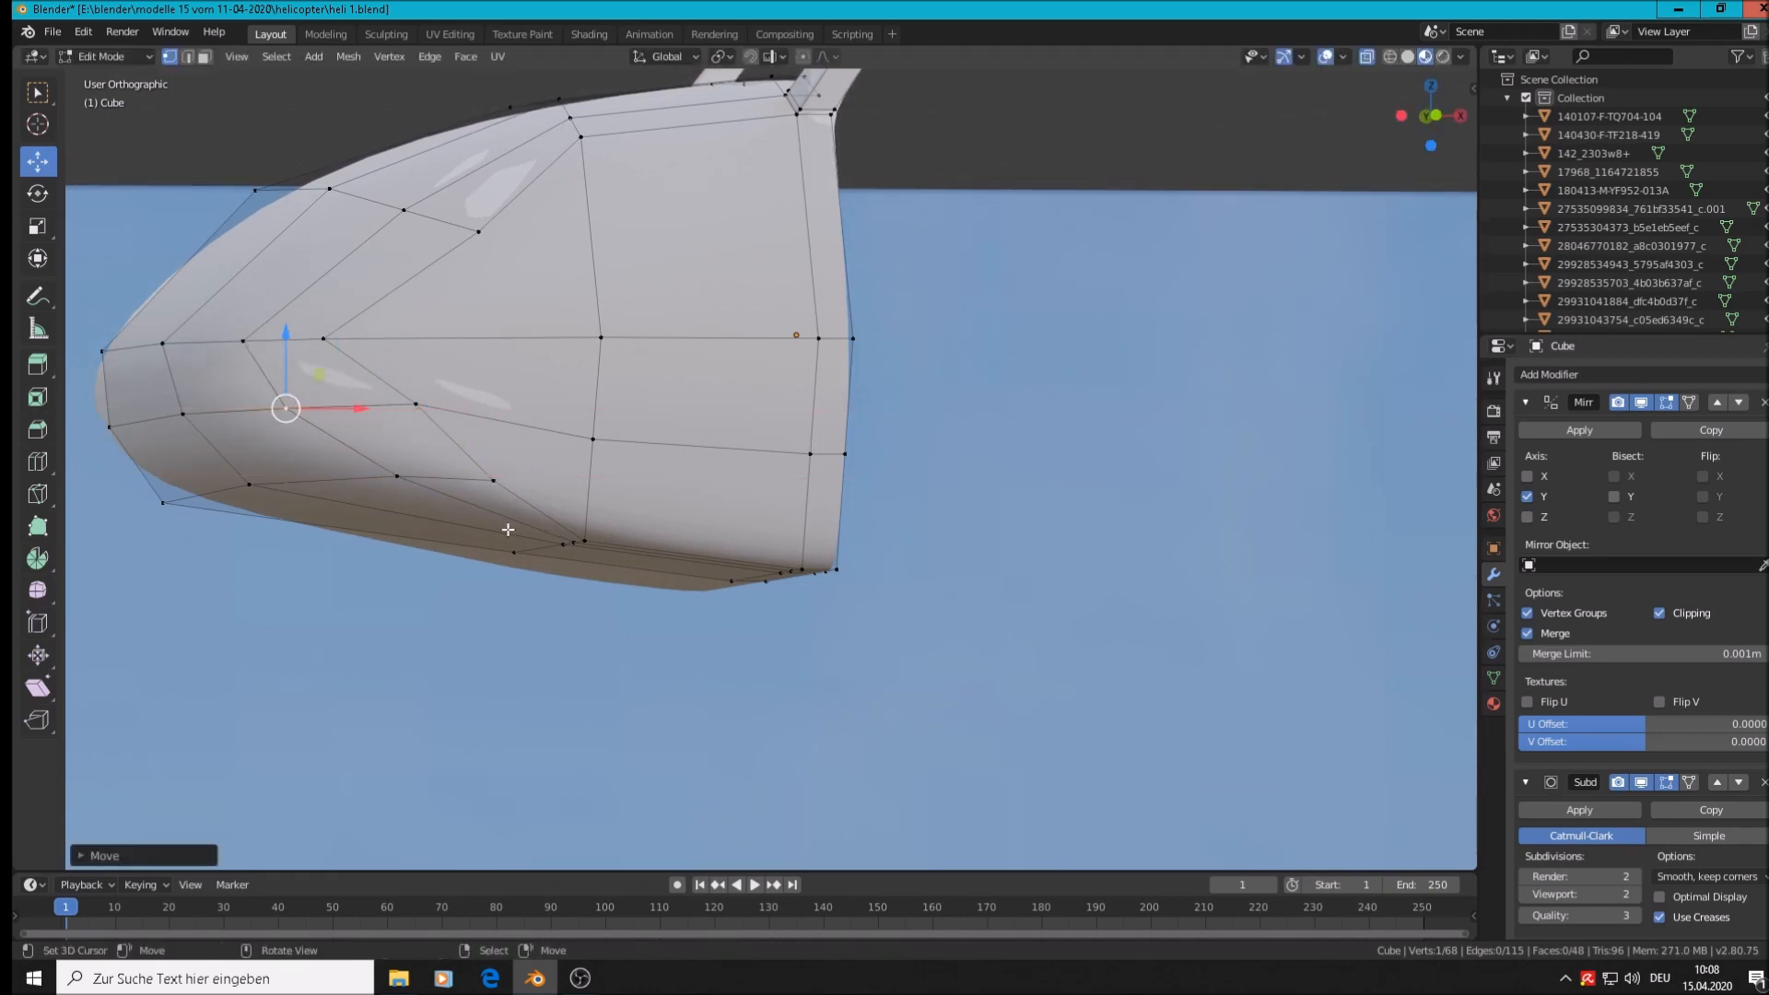
right_click(413, 403)
right_drag(413, 402, 421, 407)
right_click(420, 406)
drag(469, 407, 433, 414)
Orbit to a side-on view and select the vertex where the new cut will start
middle_drag(462, 428, 638, 443)
scroll(659, 444, up, 1)
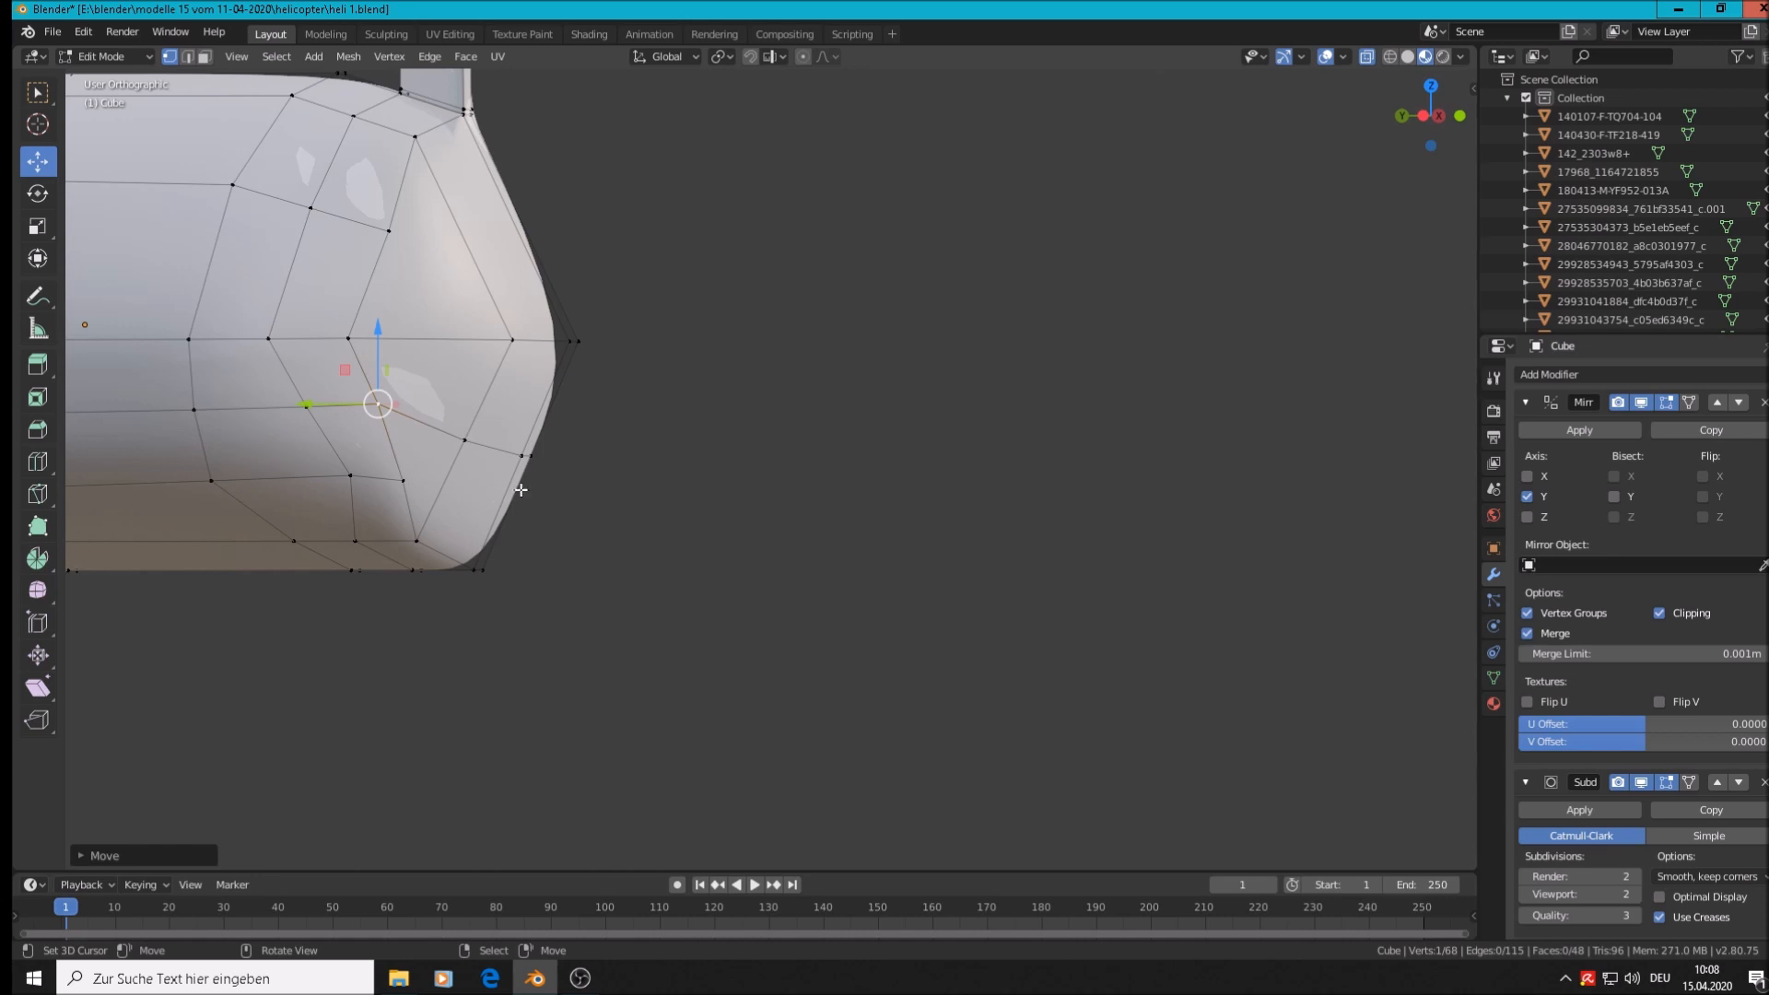
middle_drag(532, 493, 414, 493)
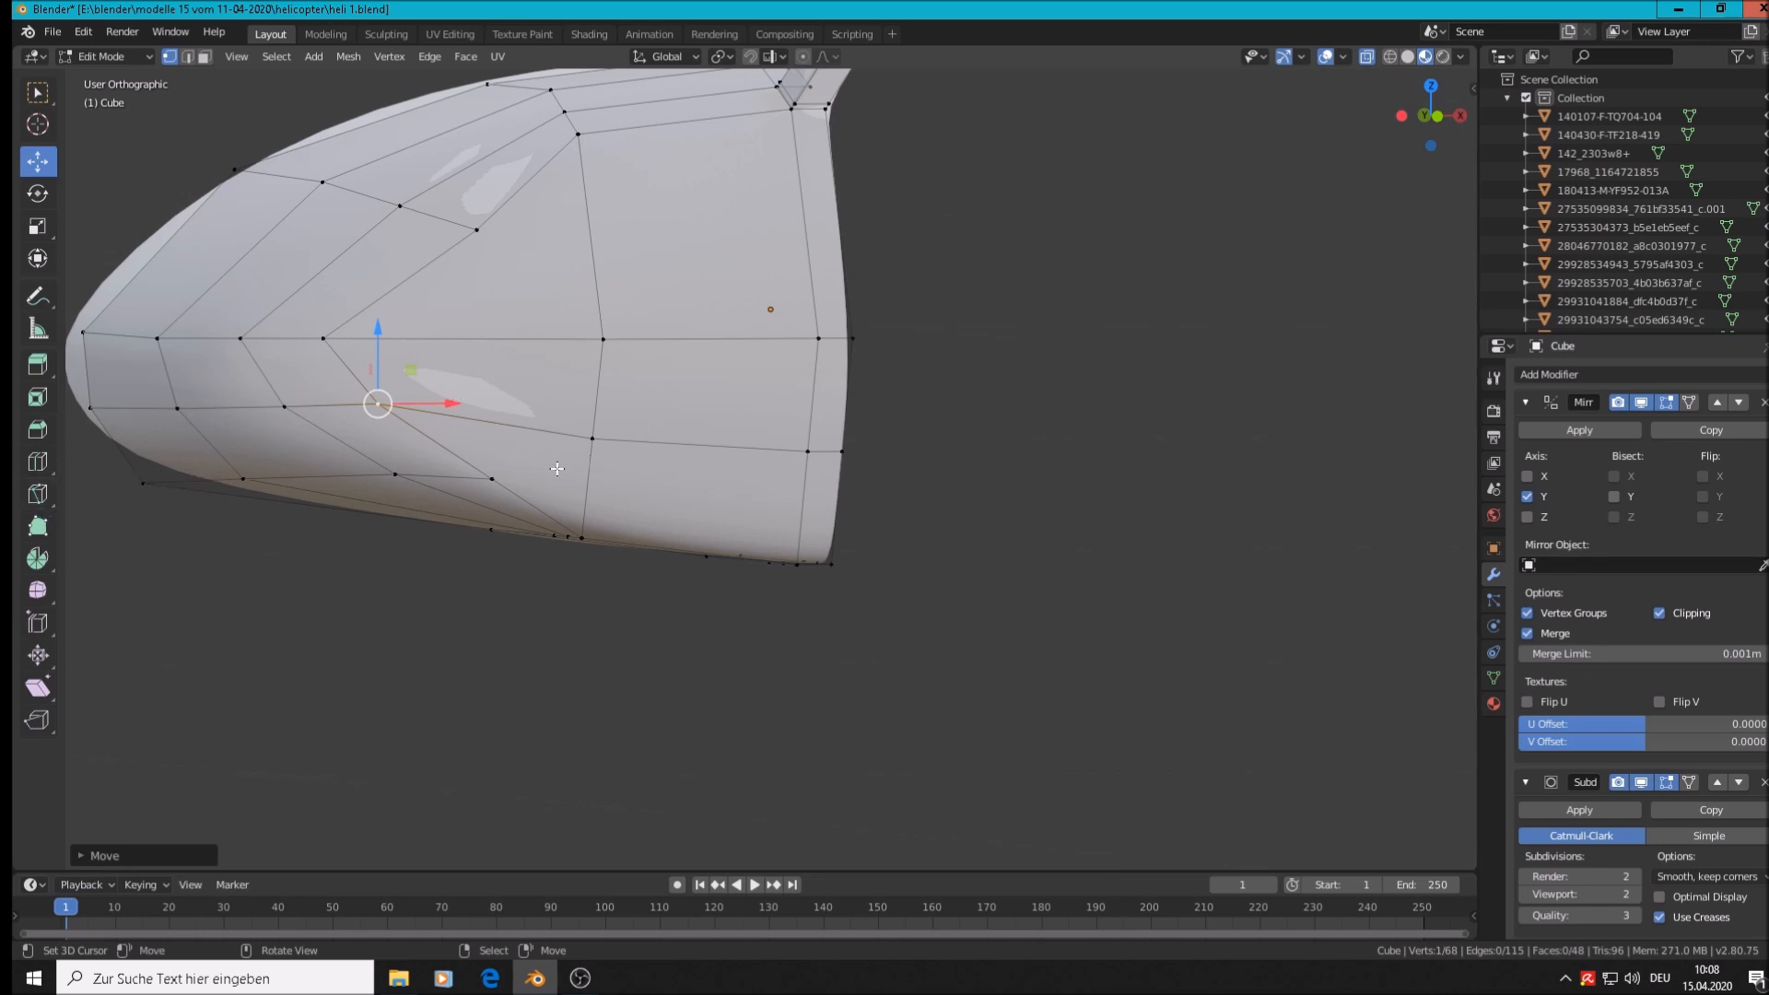
click(492, 480)
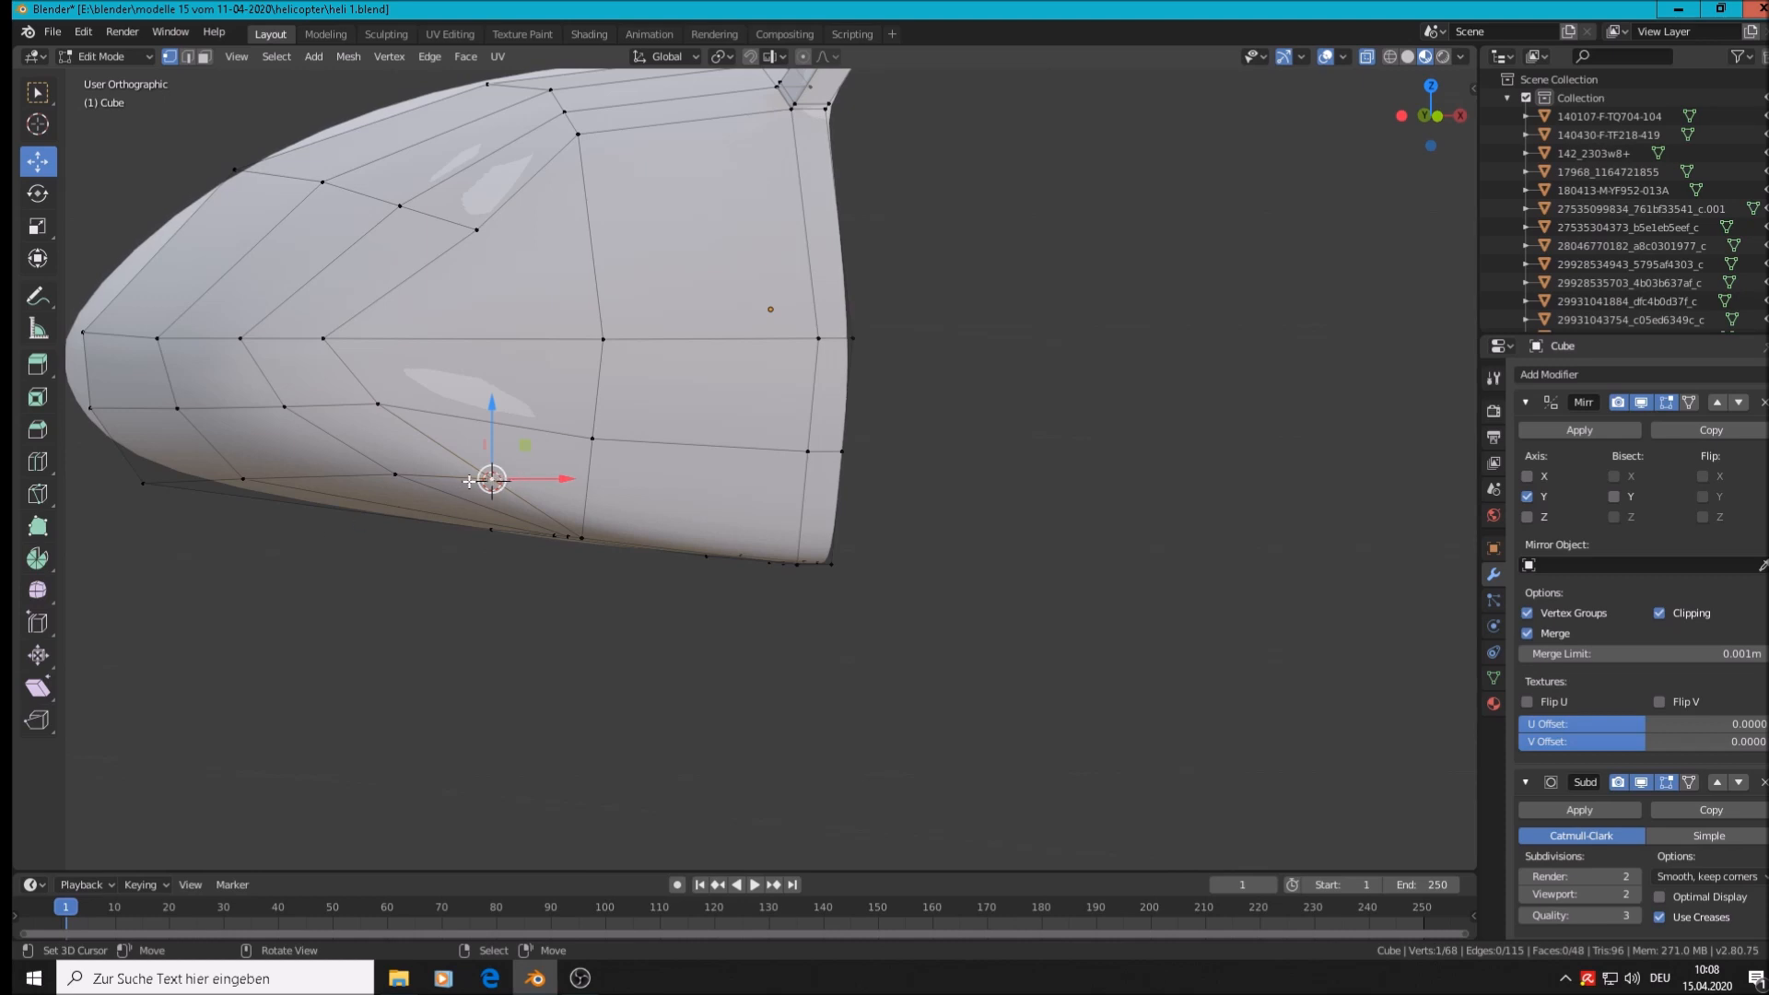
Knife-cut a new edge from the lower-side vertex back to the shell's rear edge
key(k)
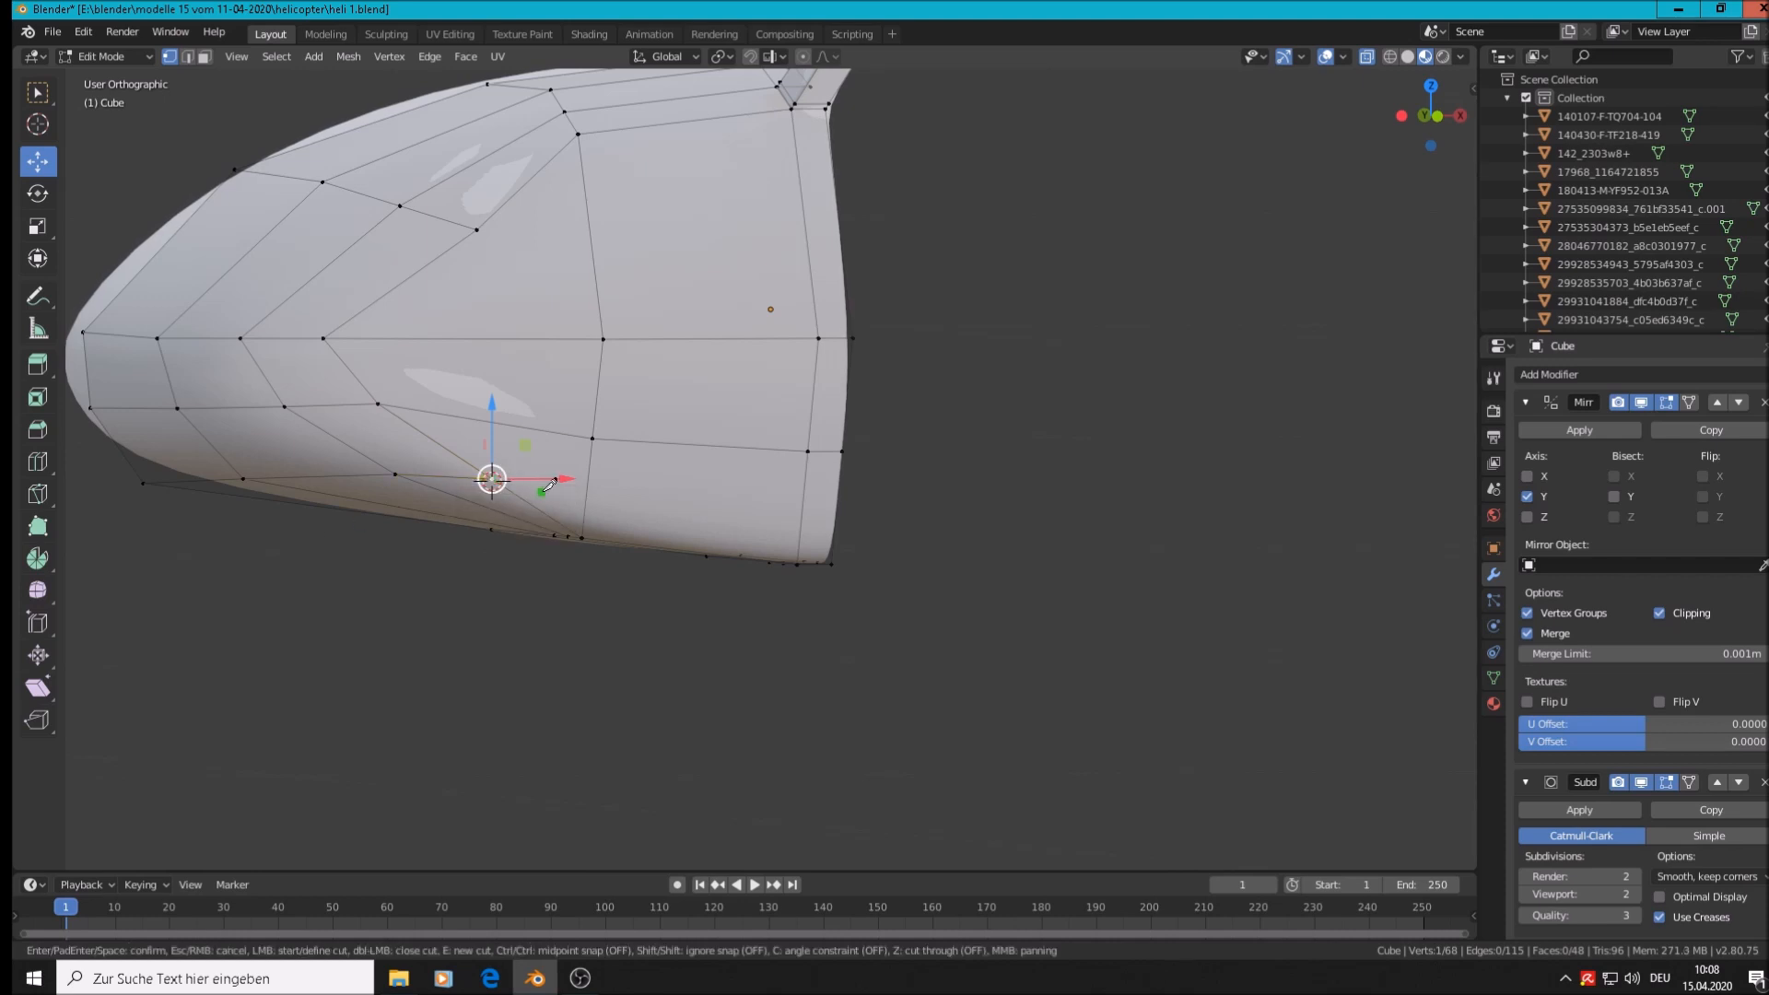
click(494, 474)
click(591, 486)
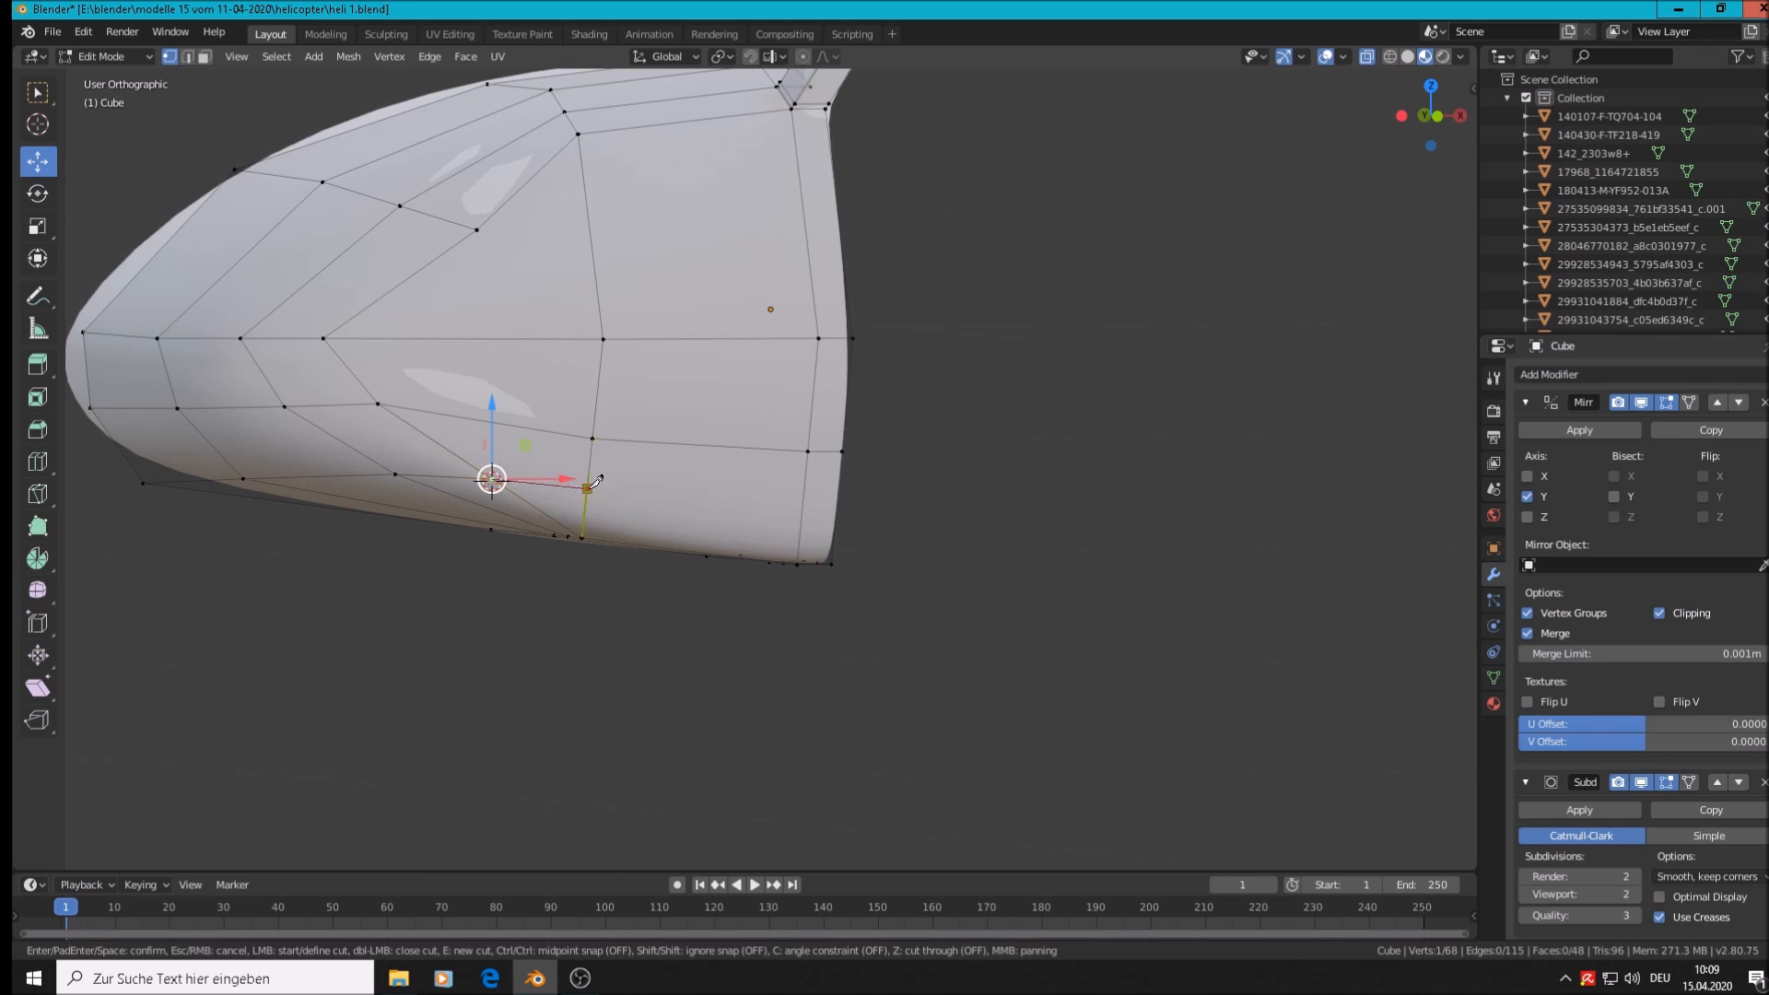
click(814, 499)
key(Return)
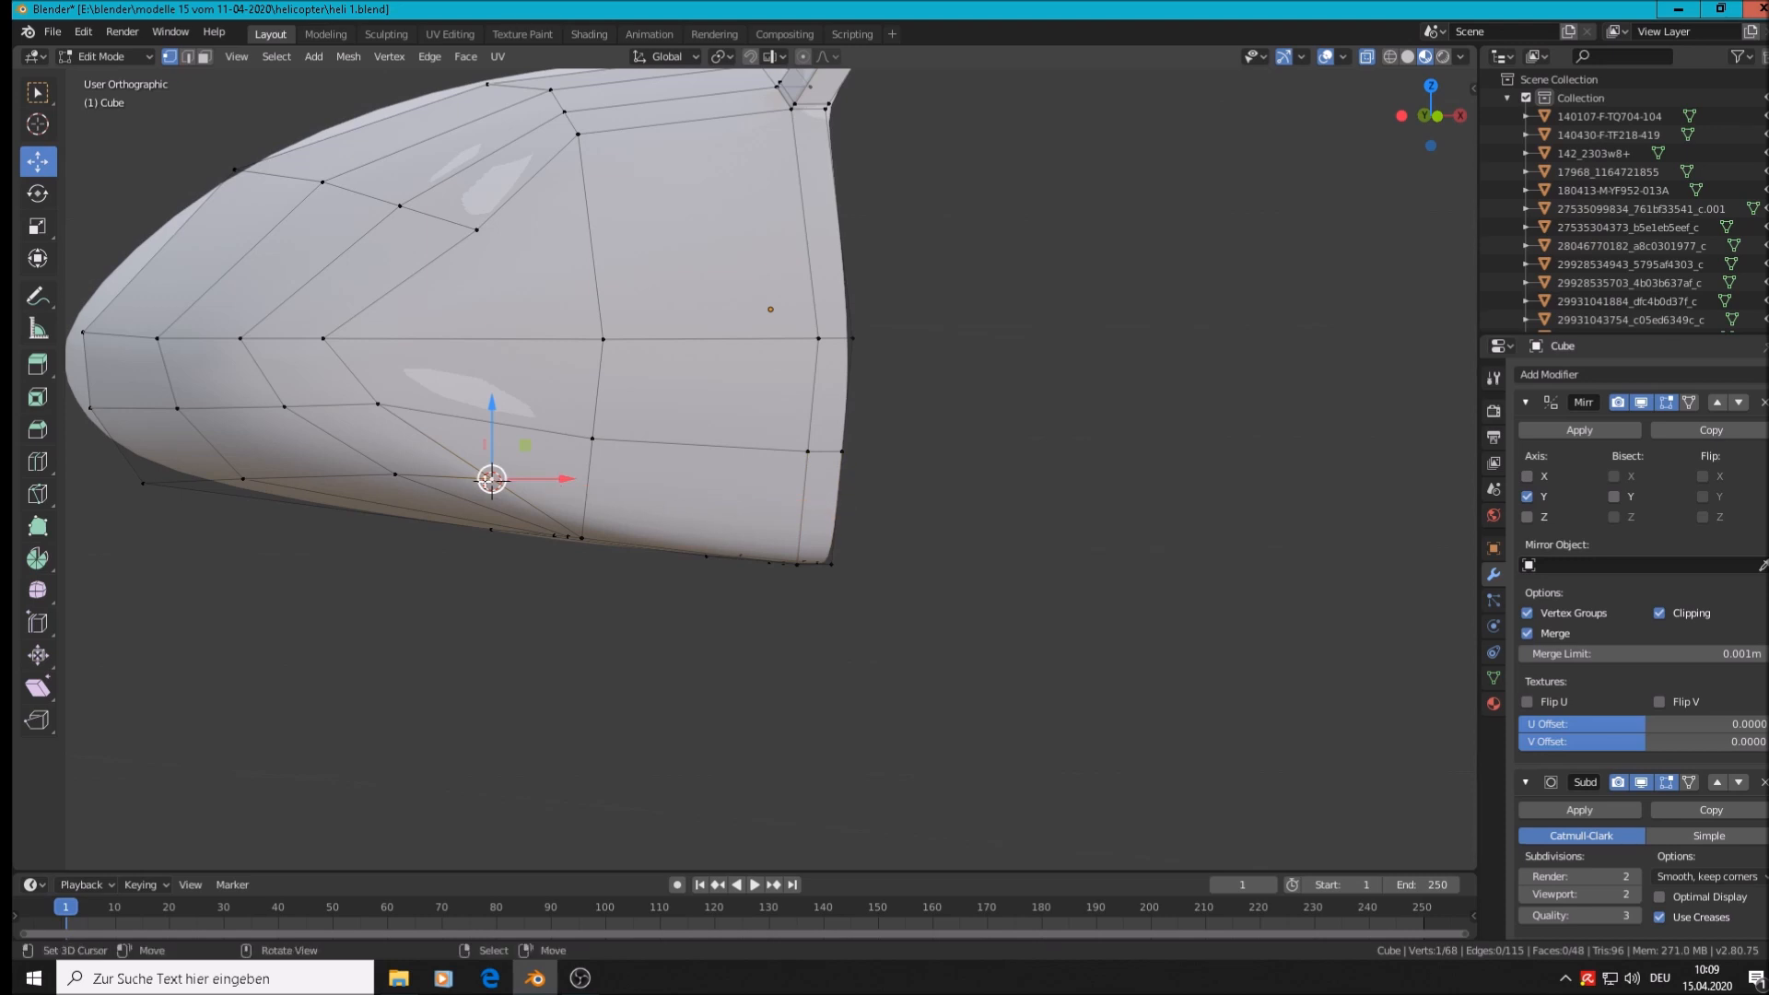
key(k)
click(493, 476)
click(595, 479)
click(840, 499)
key(Return)
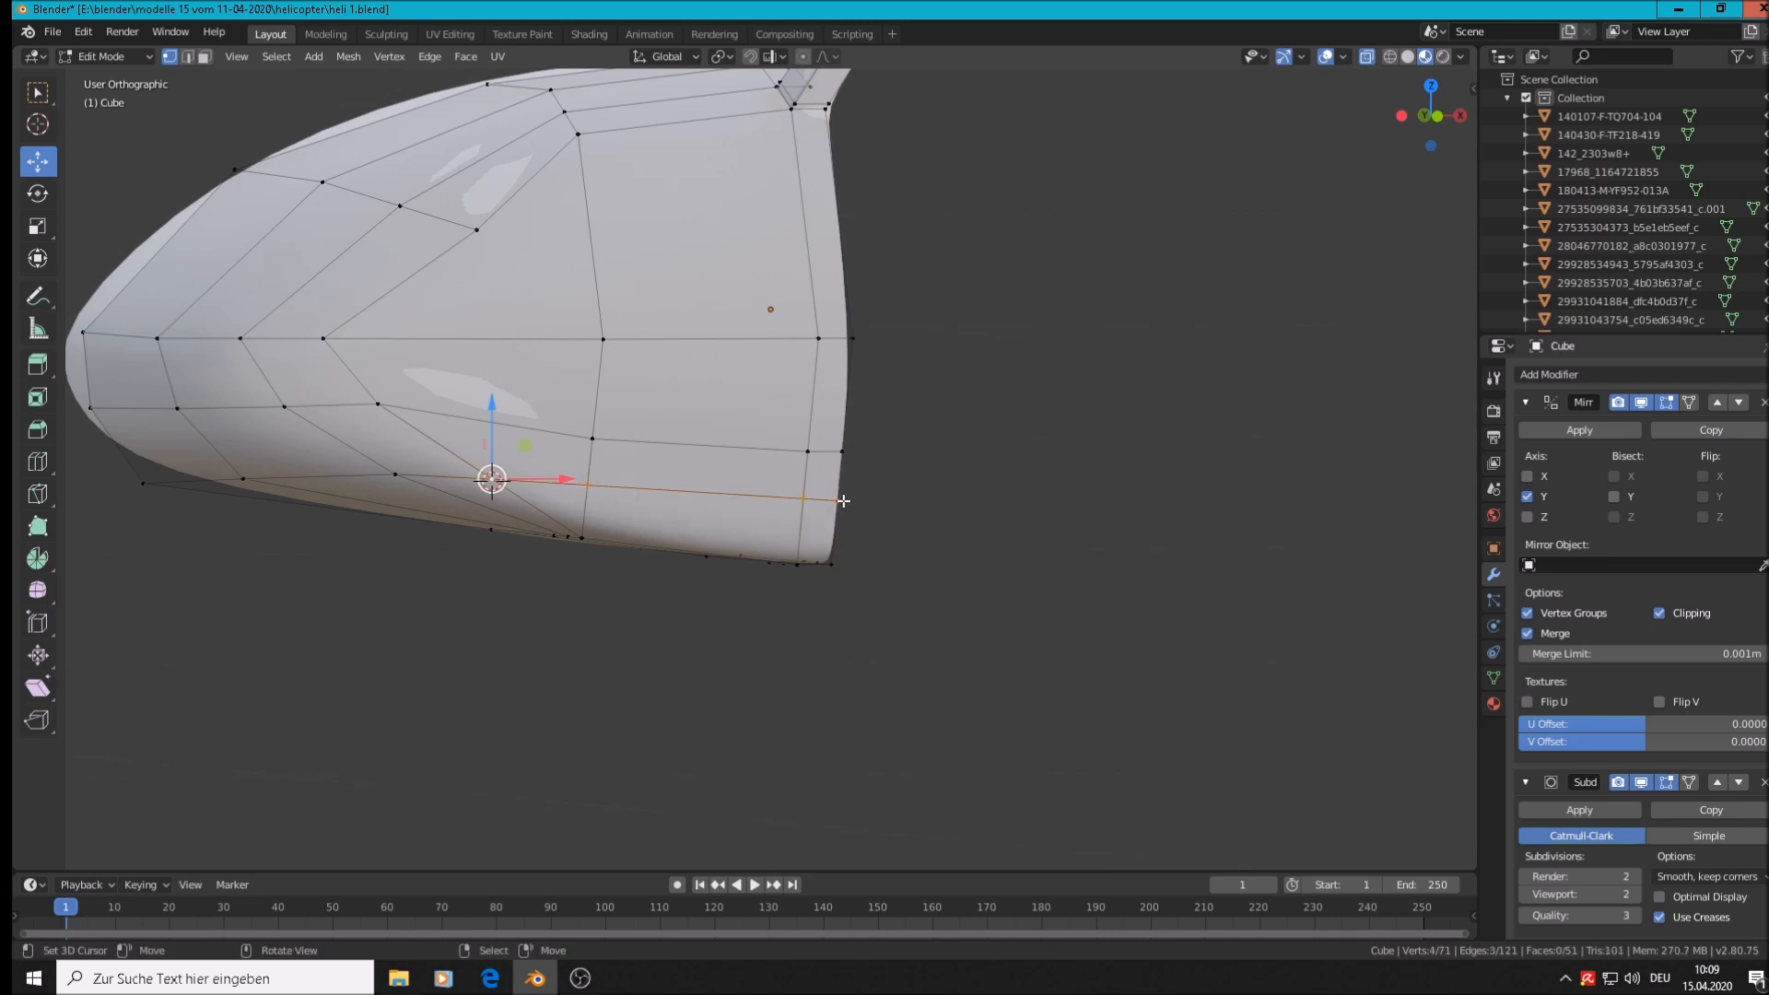
Select the new rear-edge vertex and check the shape in Object Mode before resuming editing
click(805, 497)
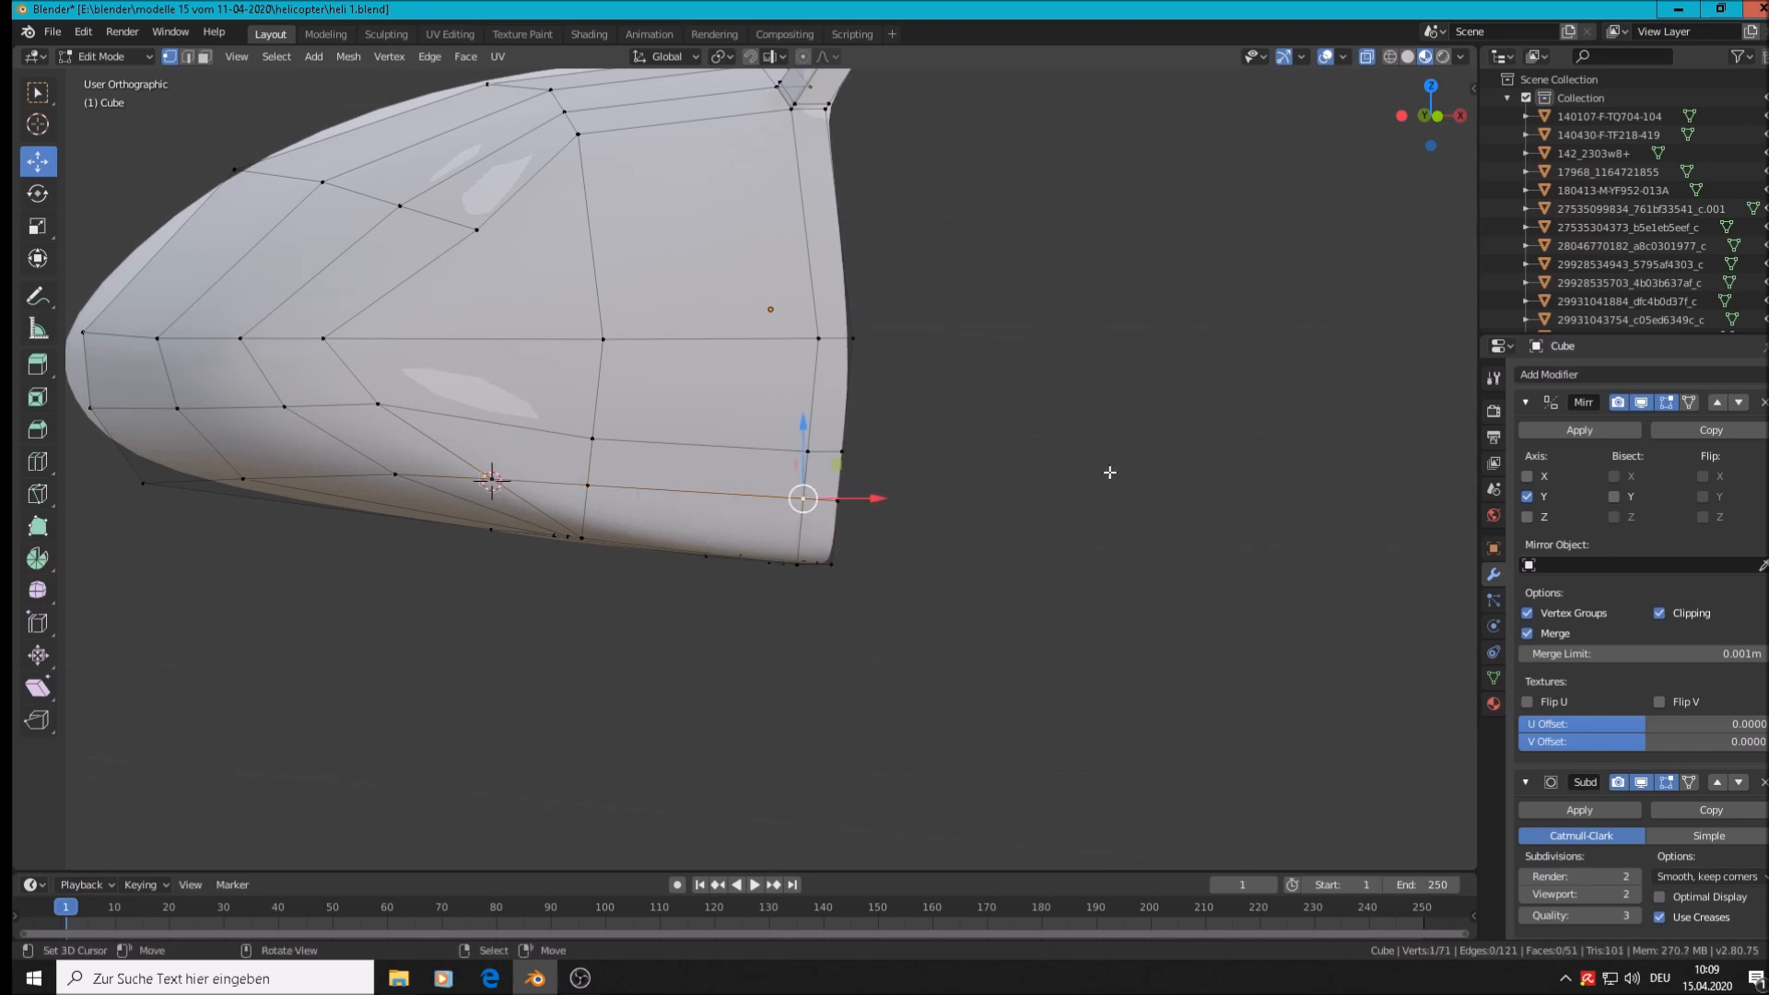
scroll(591, 516, up, 2)
scroll(446, 514, down, 3)
key(Tab)
mouse_move(446, 516)
middle_down()
mouse_move(707, 540)
mouse_move(505, 536)
mouse_move(469, 490)
mouse_move(426, 541)
mouse_move(448, 548)
middle_up()
key(Tab)
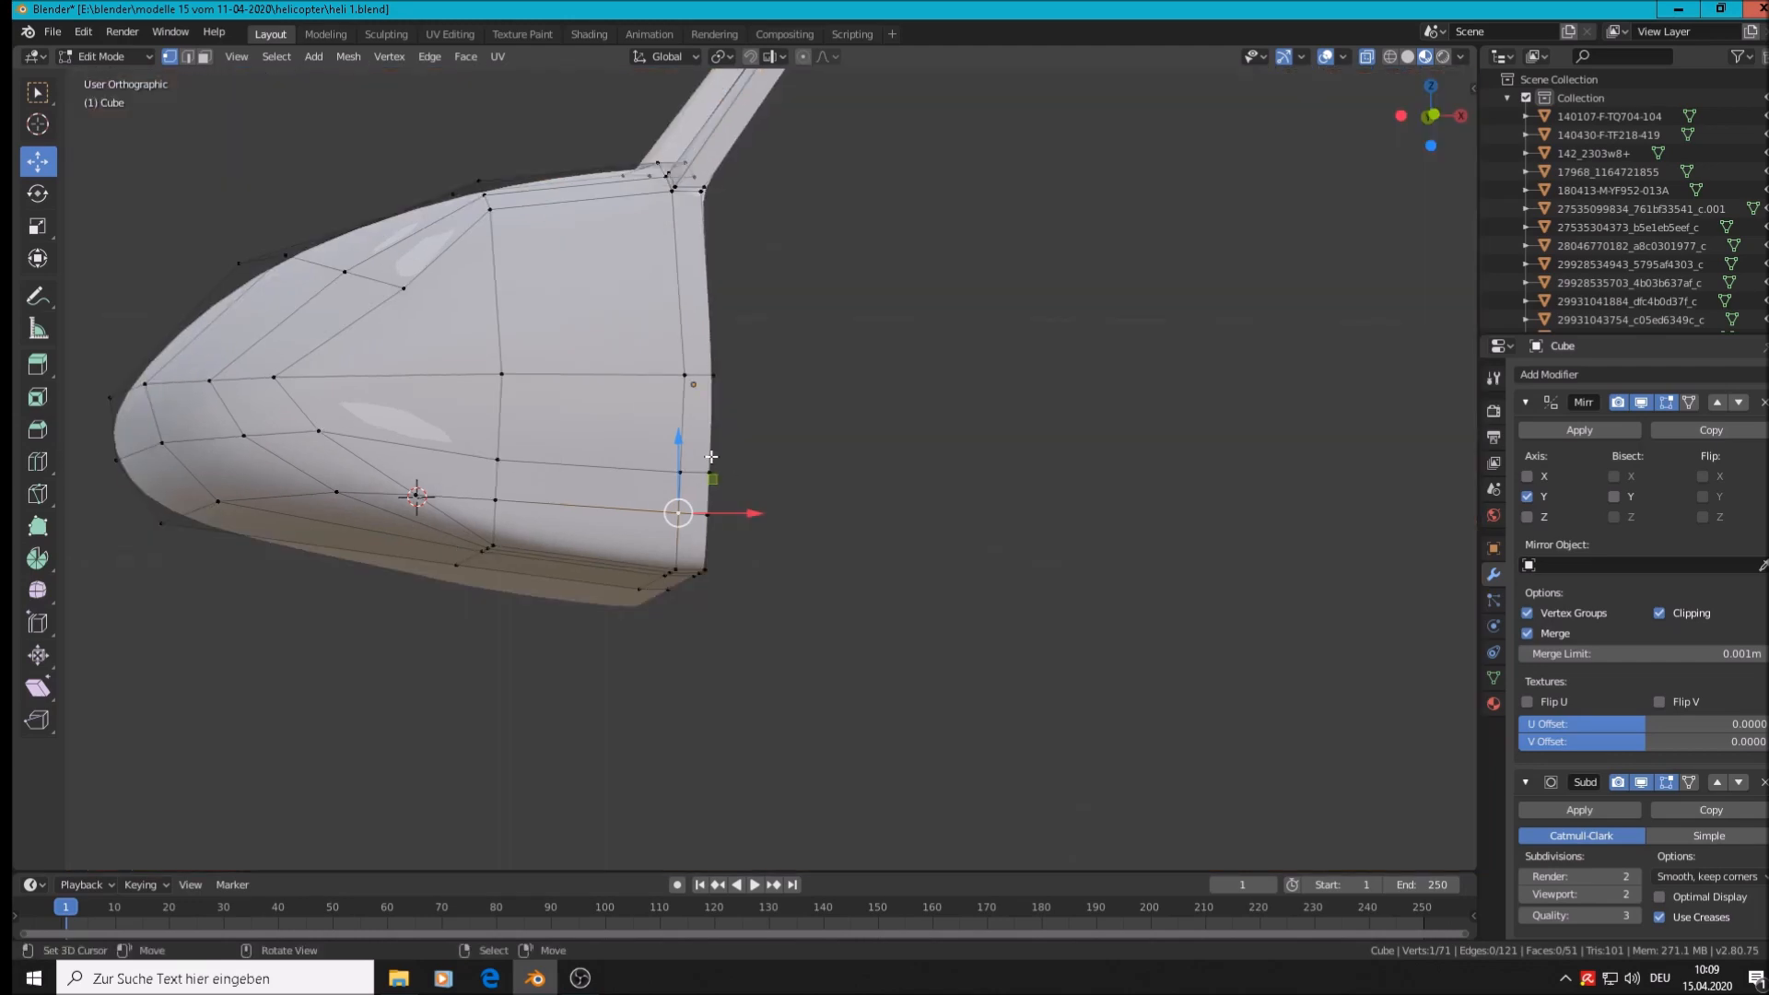
middle_drag(738, 605, 695, 500)
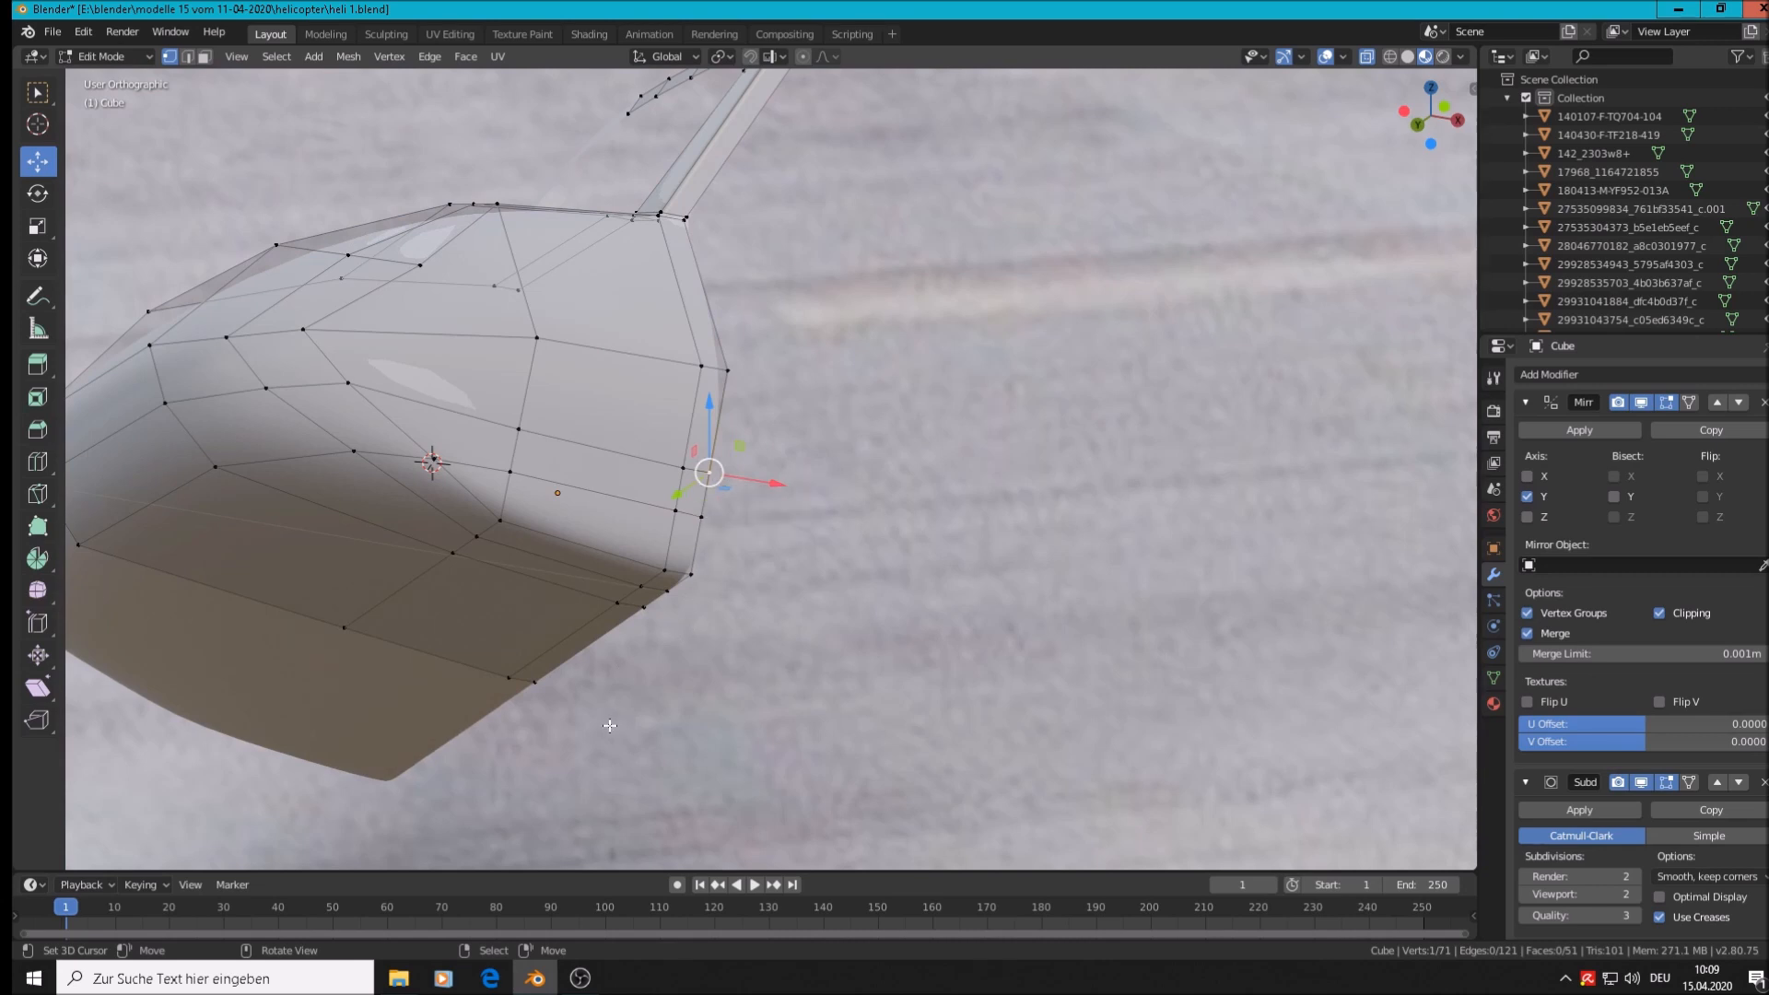
Extrude the lower rear edge vertices backward into a lower extension
ctrl+click(534, 685)
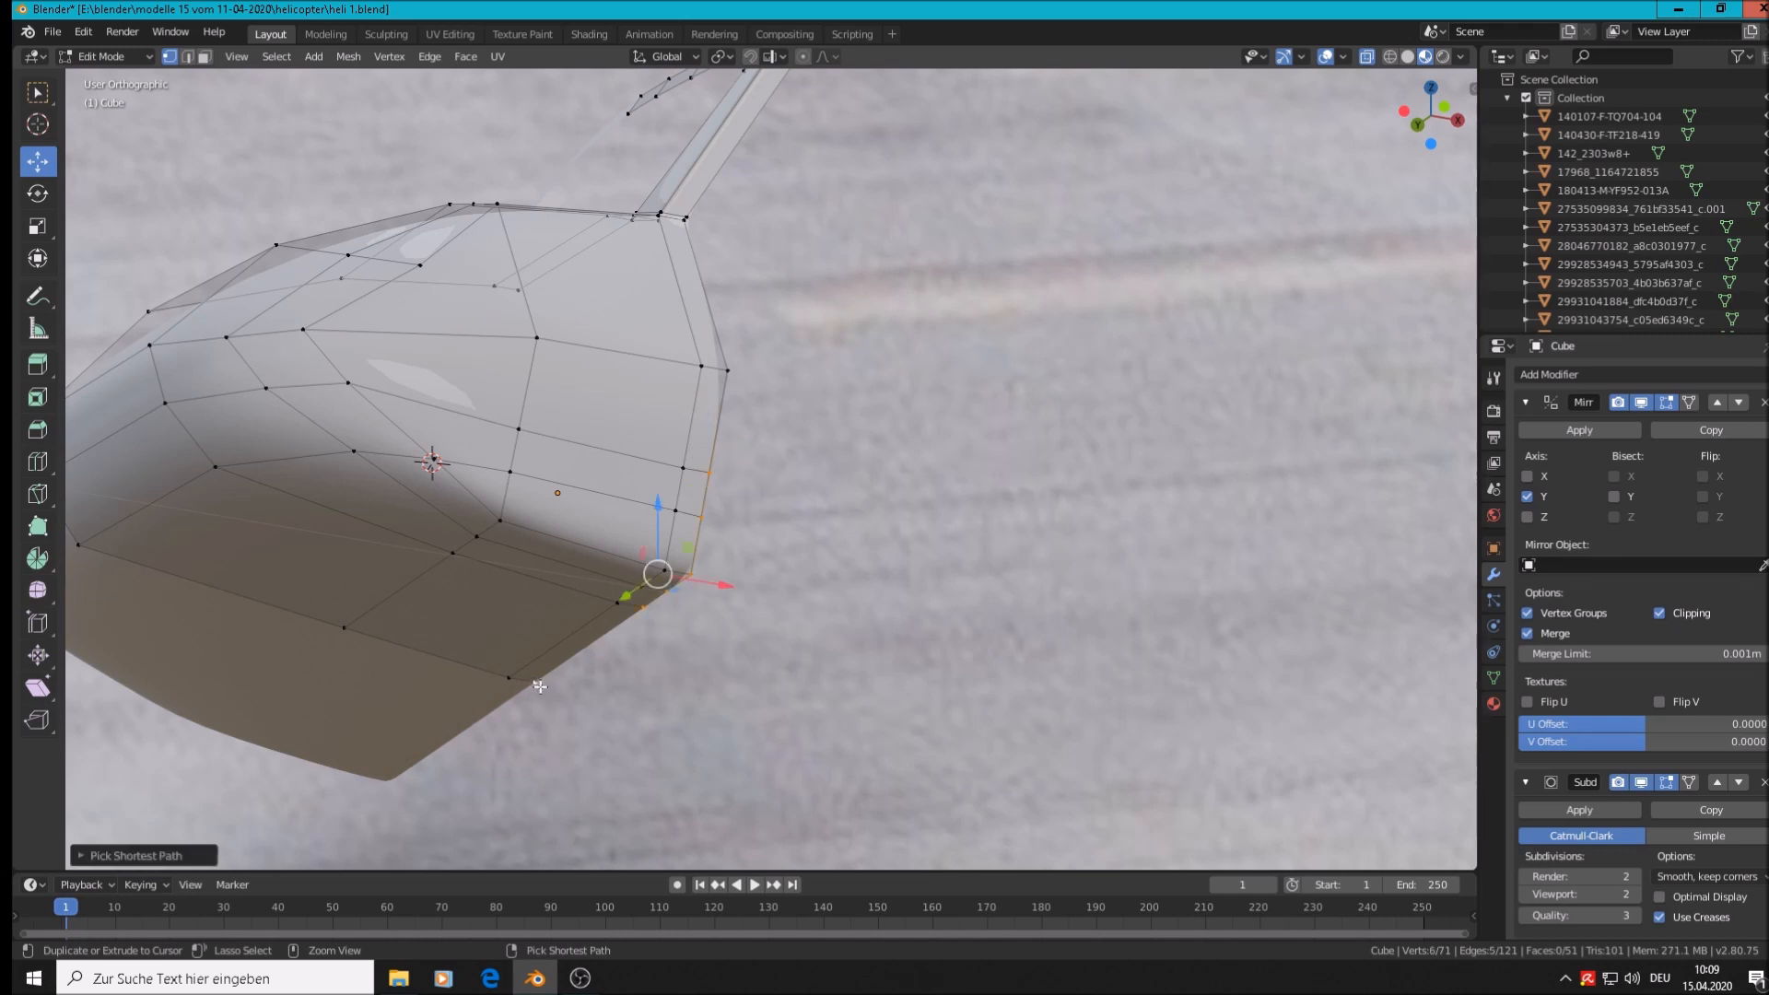
middle_drag(706, 636, 612, 696)
scroll(613, 696, down, 3)
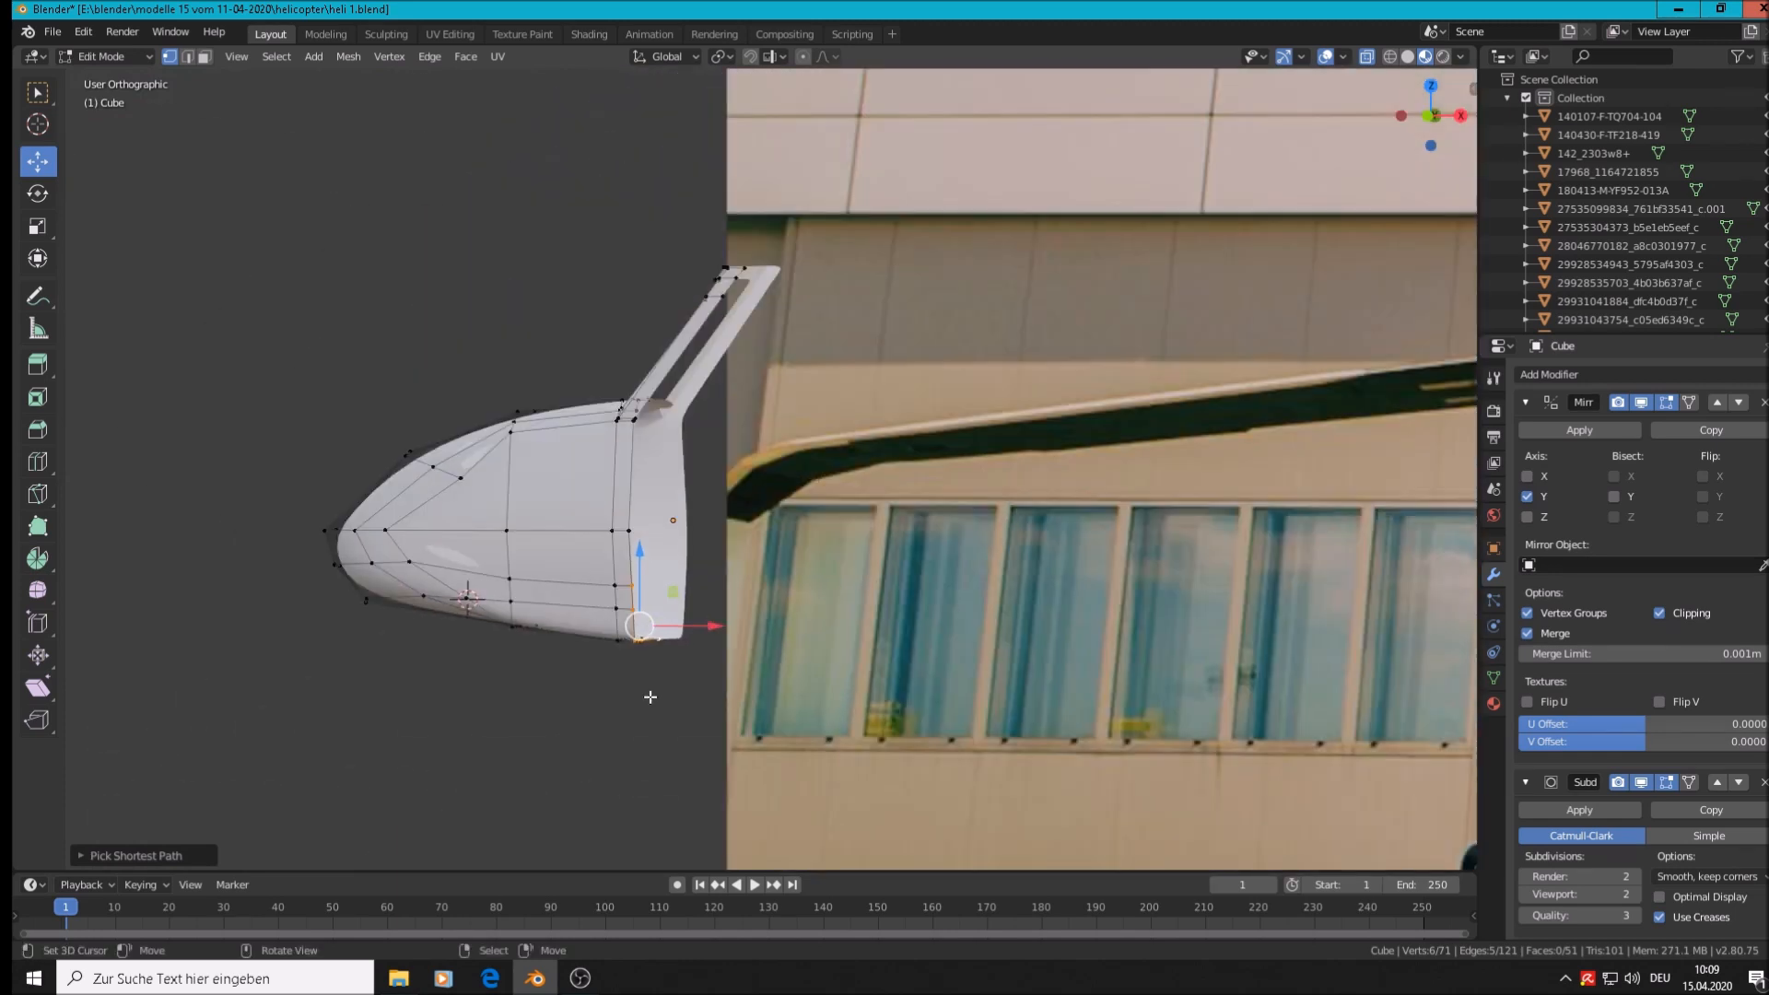
key(e)
click(651, 698)
drag(714, 628, 964, 644)
Add an edge loop across the extension, slid close to where it joins the nose body
mouse_move(870, 740)
middle_down()
mouse_move(913, 739)
mouse_move(851, 739)
middle_up()
scroll(765, 672, up, 2)
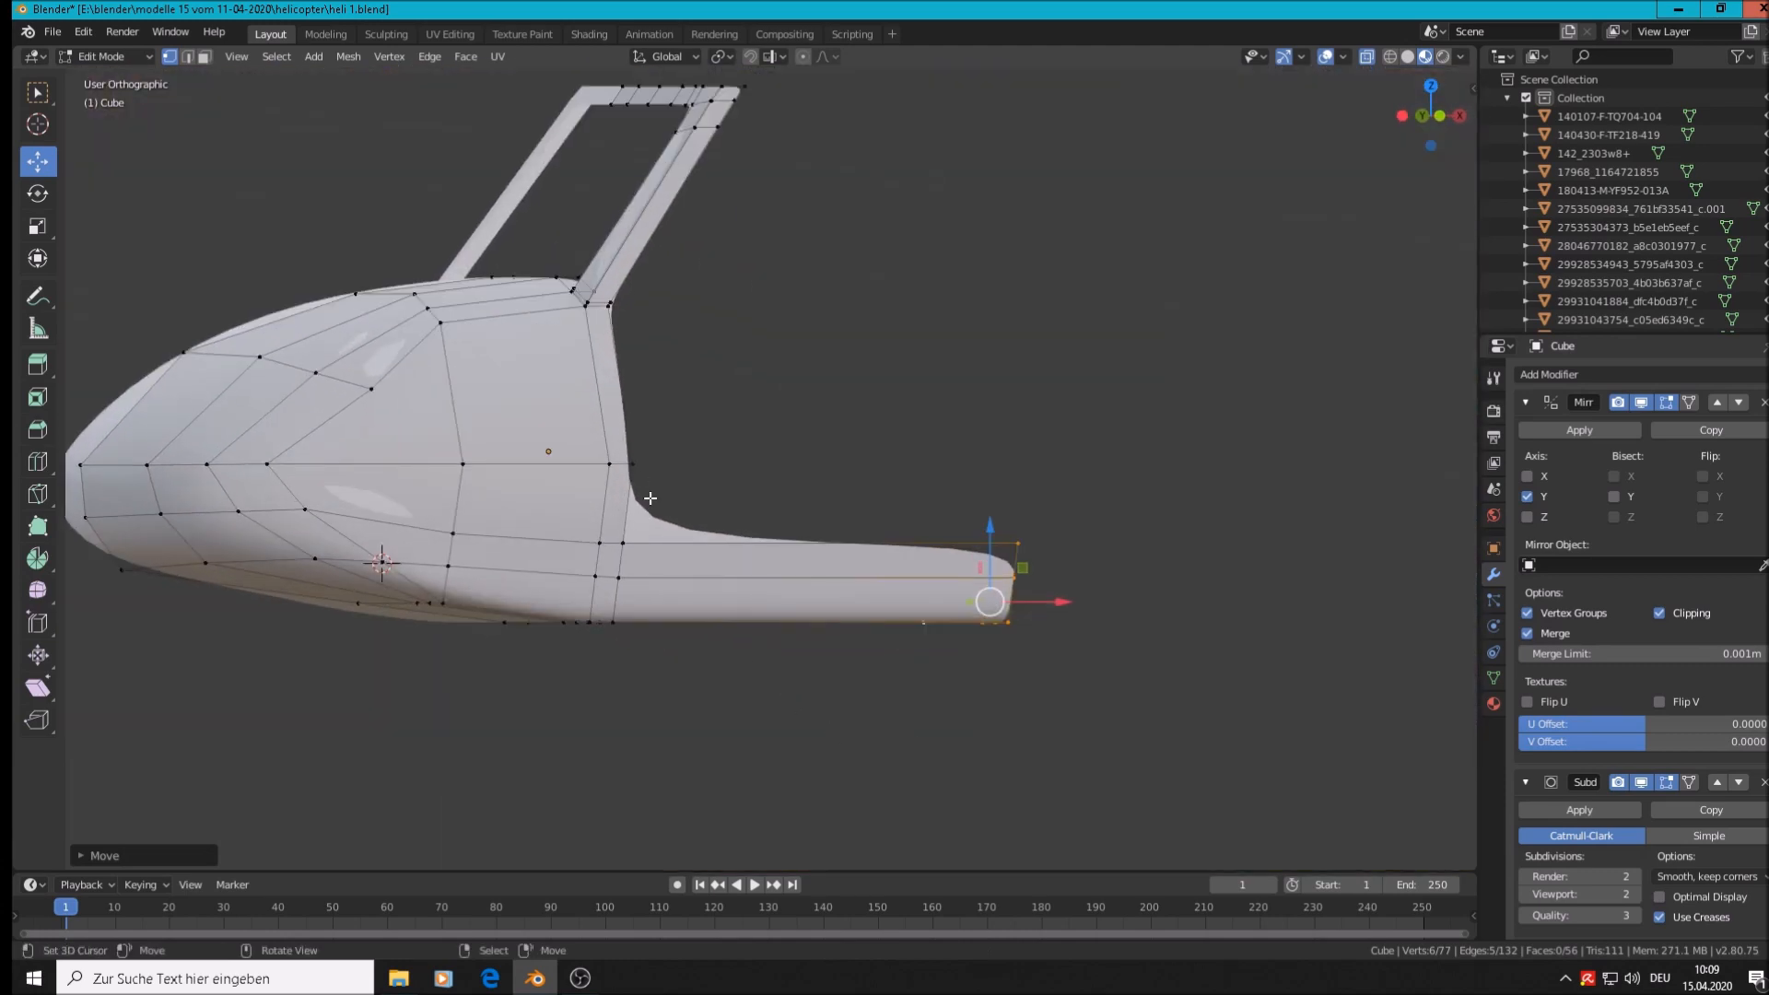
mouse_move(663, 638)
middle_down()
mouse_move(618, 659)
mouse_move(639, 624)
middle_up()
scroll(634, 575, up, 3)
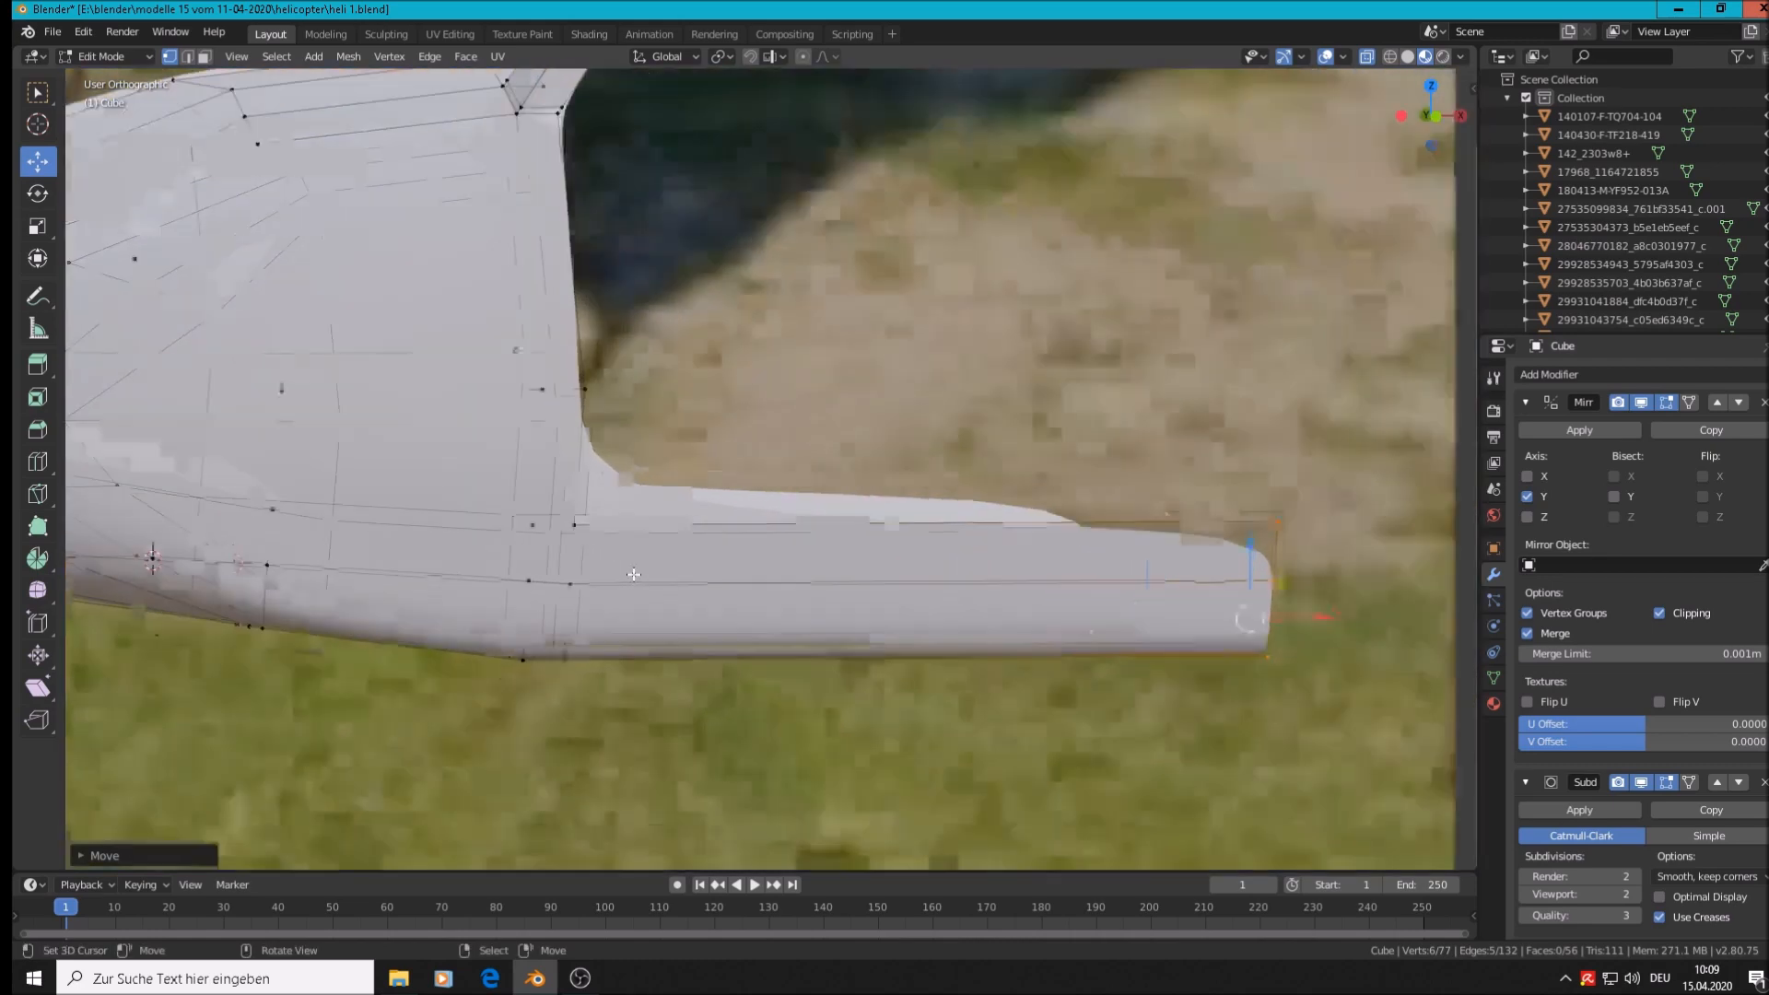
scroll(632, 574, up, 1)
key(ctrl+r)
click(684, 518)
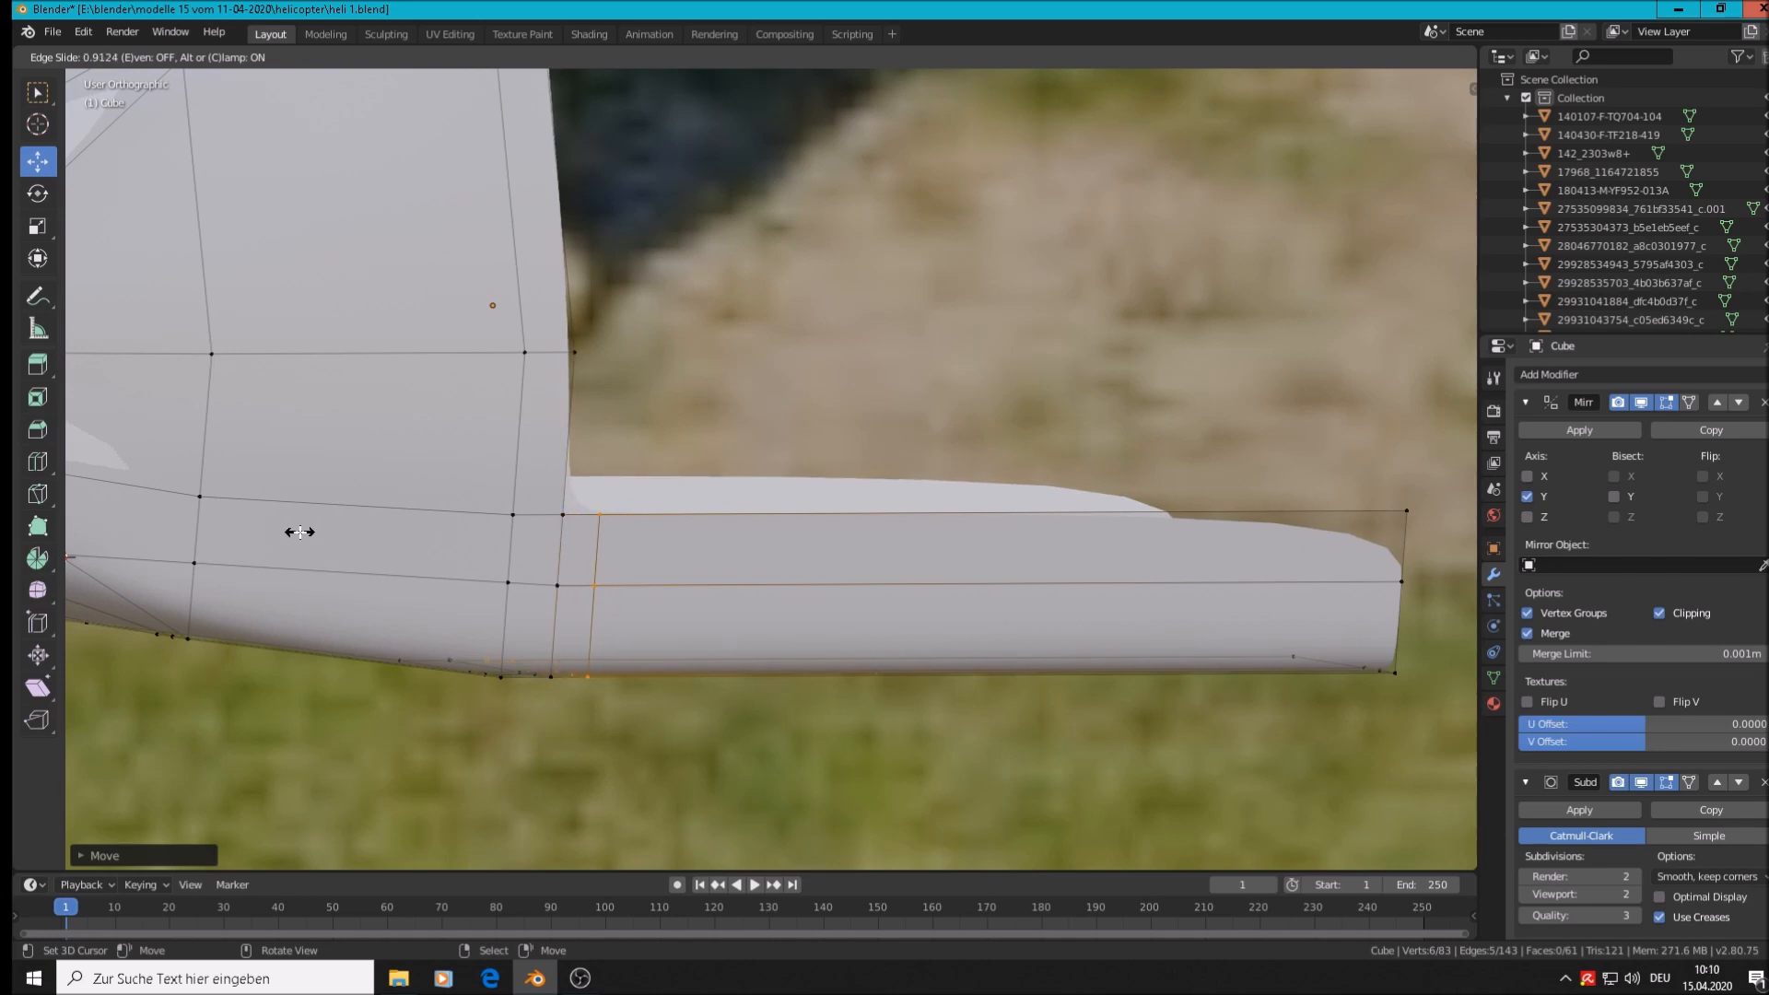
click(300, 532)
scroll(202, 431, down, 3)
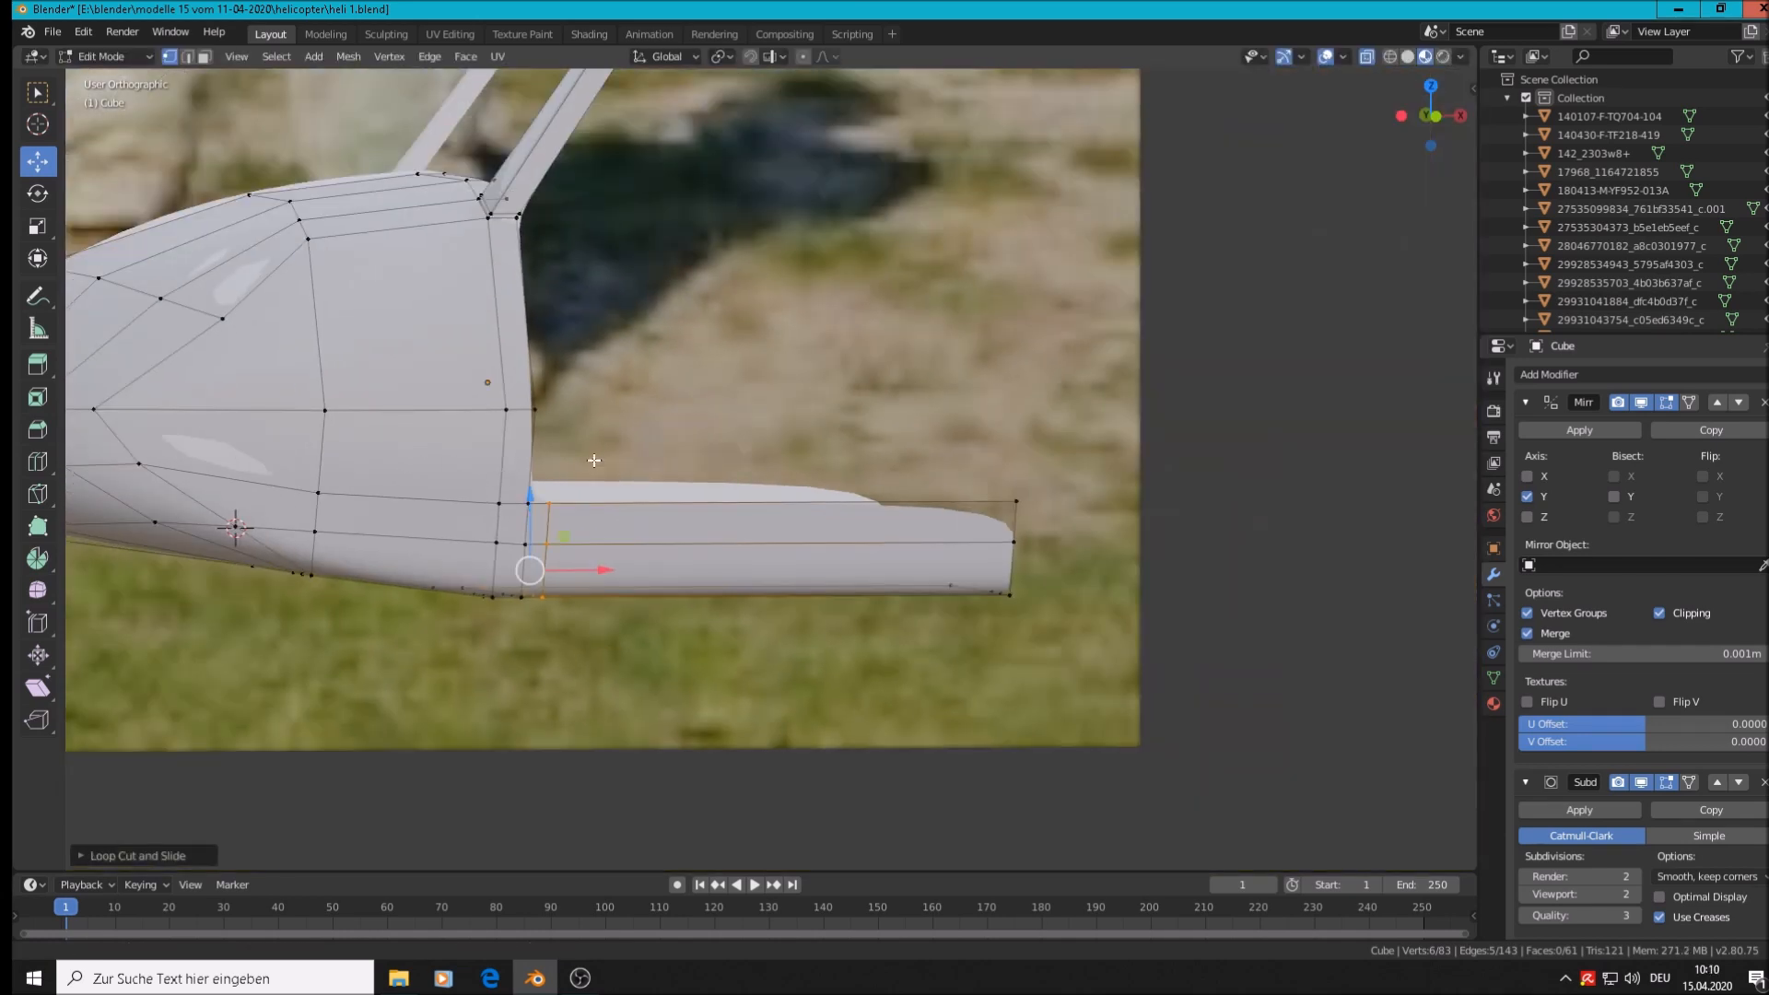
shift+middle_drag(559, 471, 878, 397)
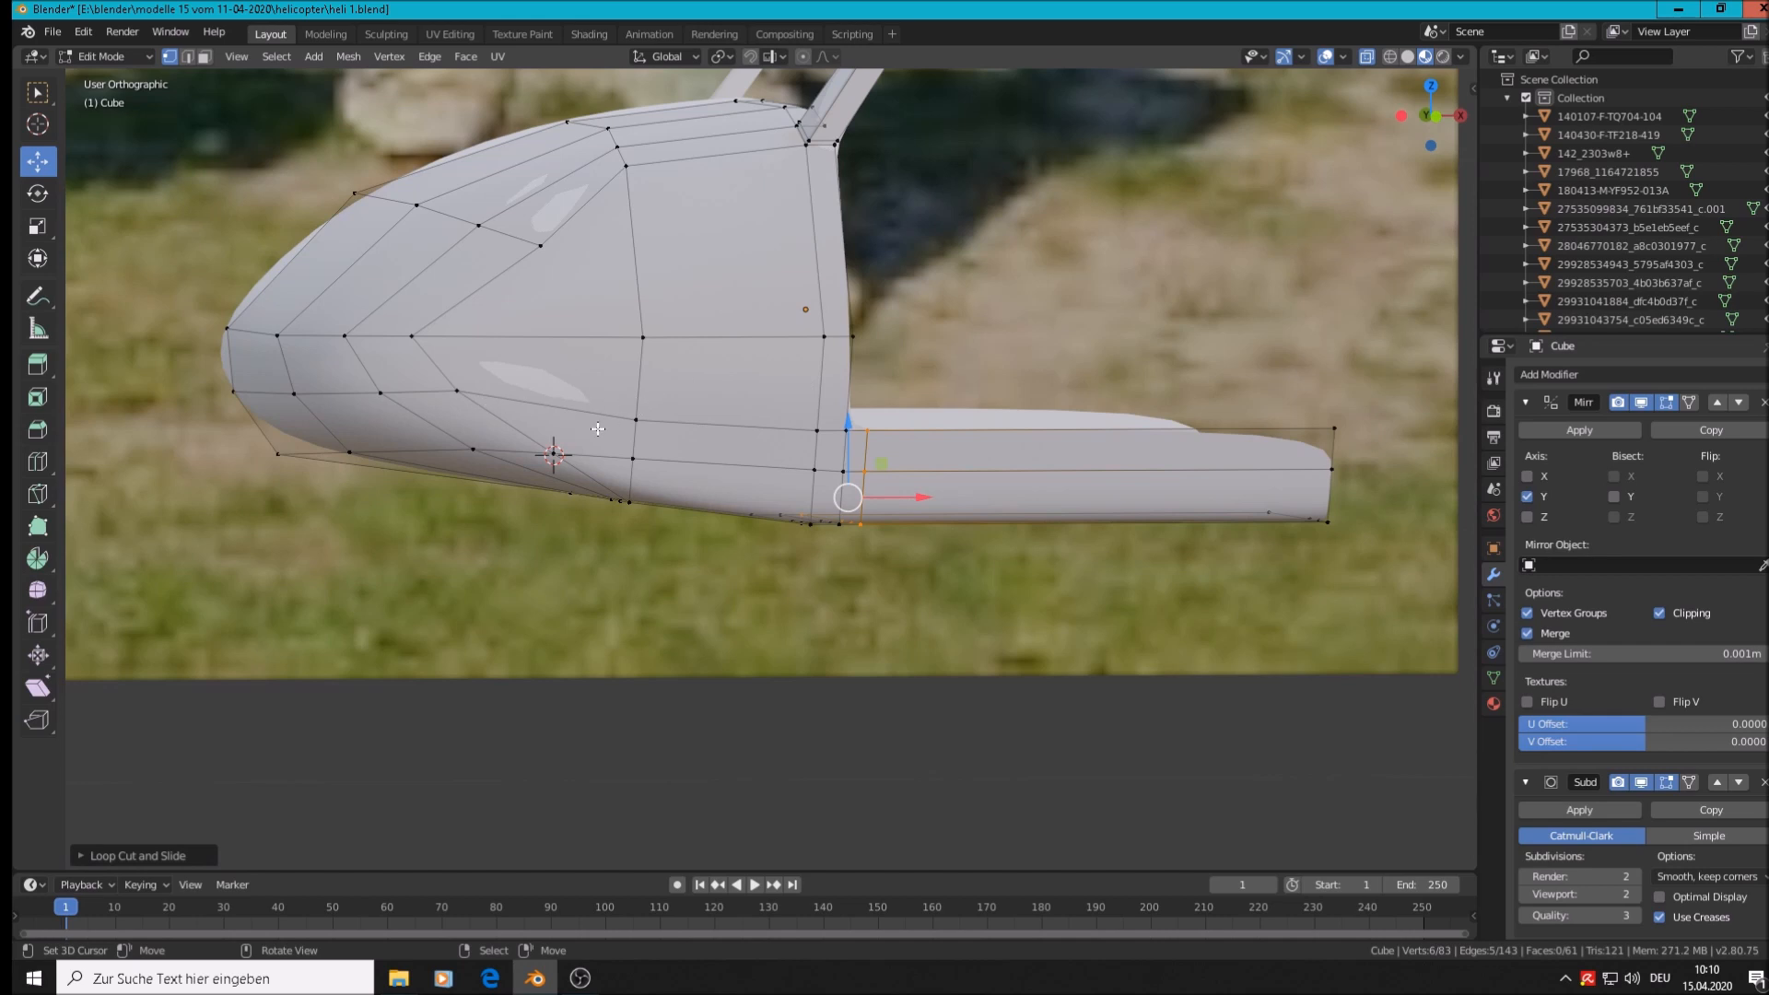
key(KP_1)
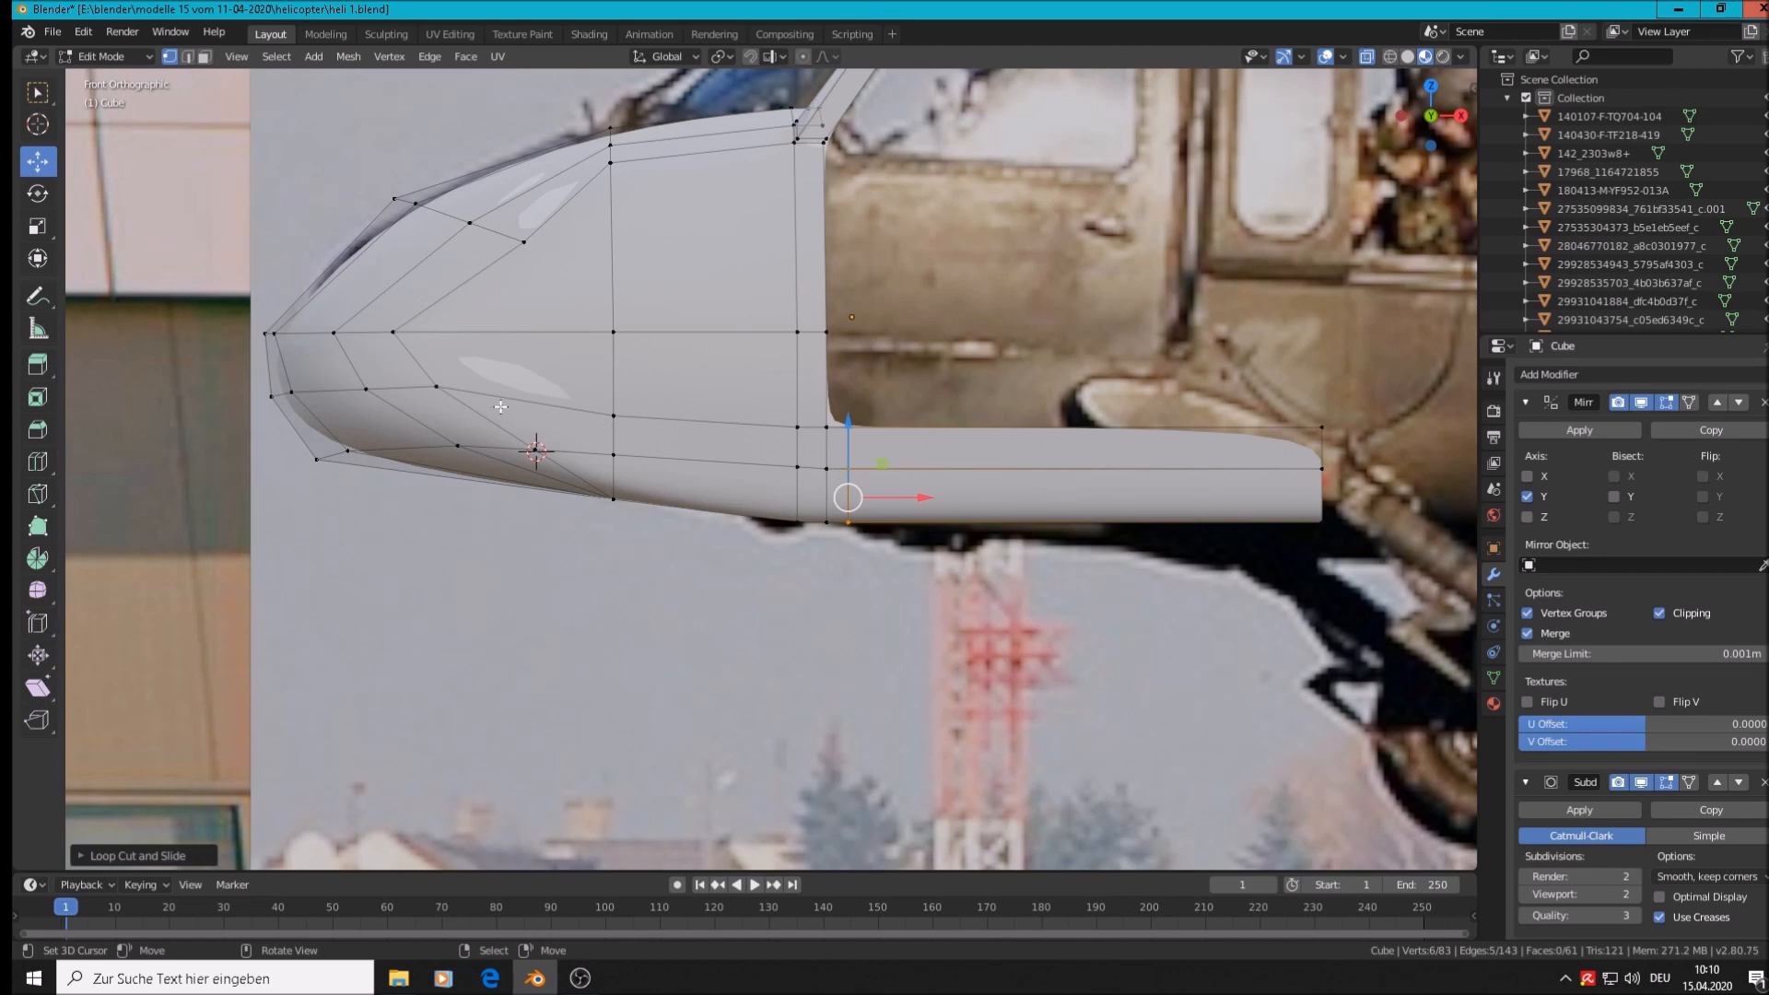
Select the lower nose vertices and move them vertically to shape the chin
click(442, 389)
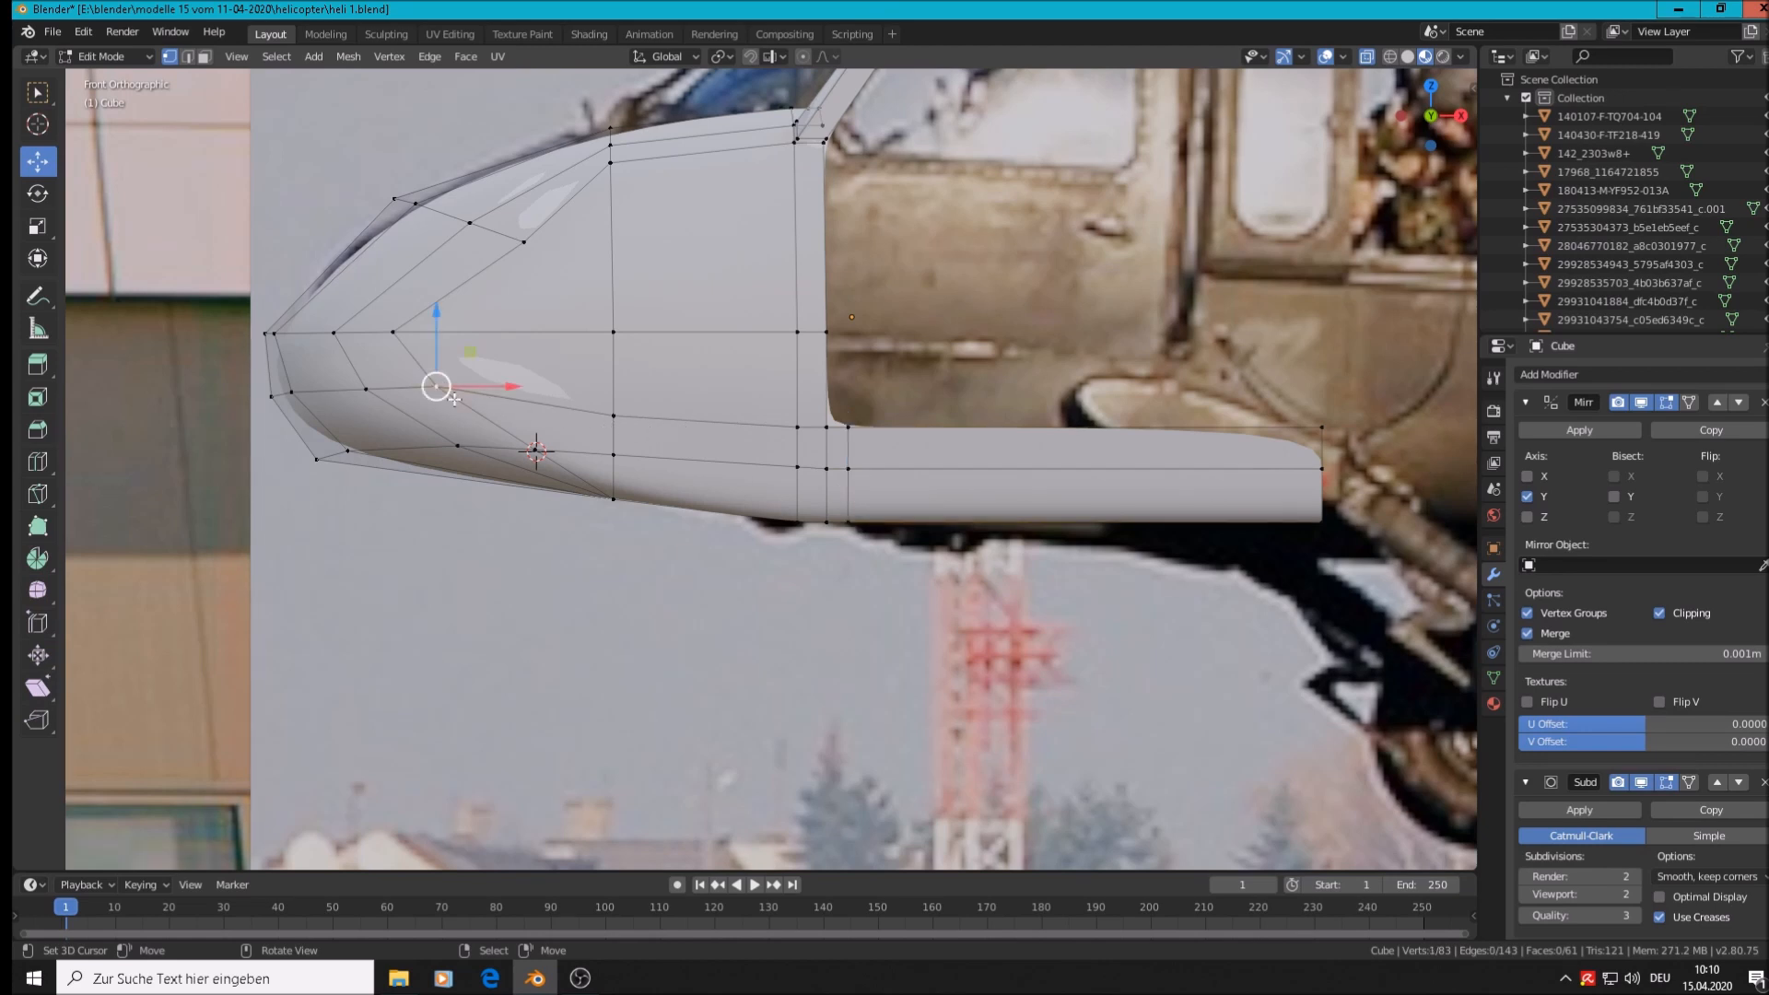
key(c)
mouse_move(440, 391)
mouse_down()
mouse_move(304, 395)
mouse_move(371, 448)
mouse_move(457, 462)
mouse_up()
key(Escape)
shift+click(528, 450)
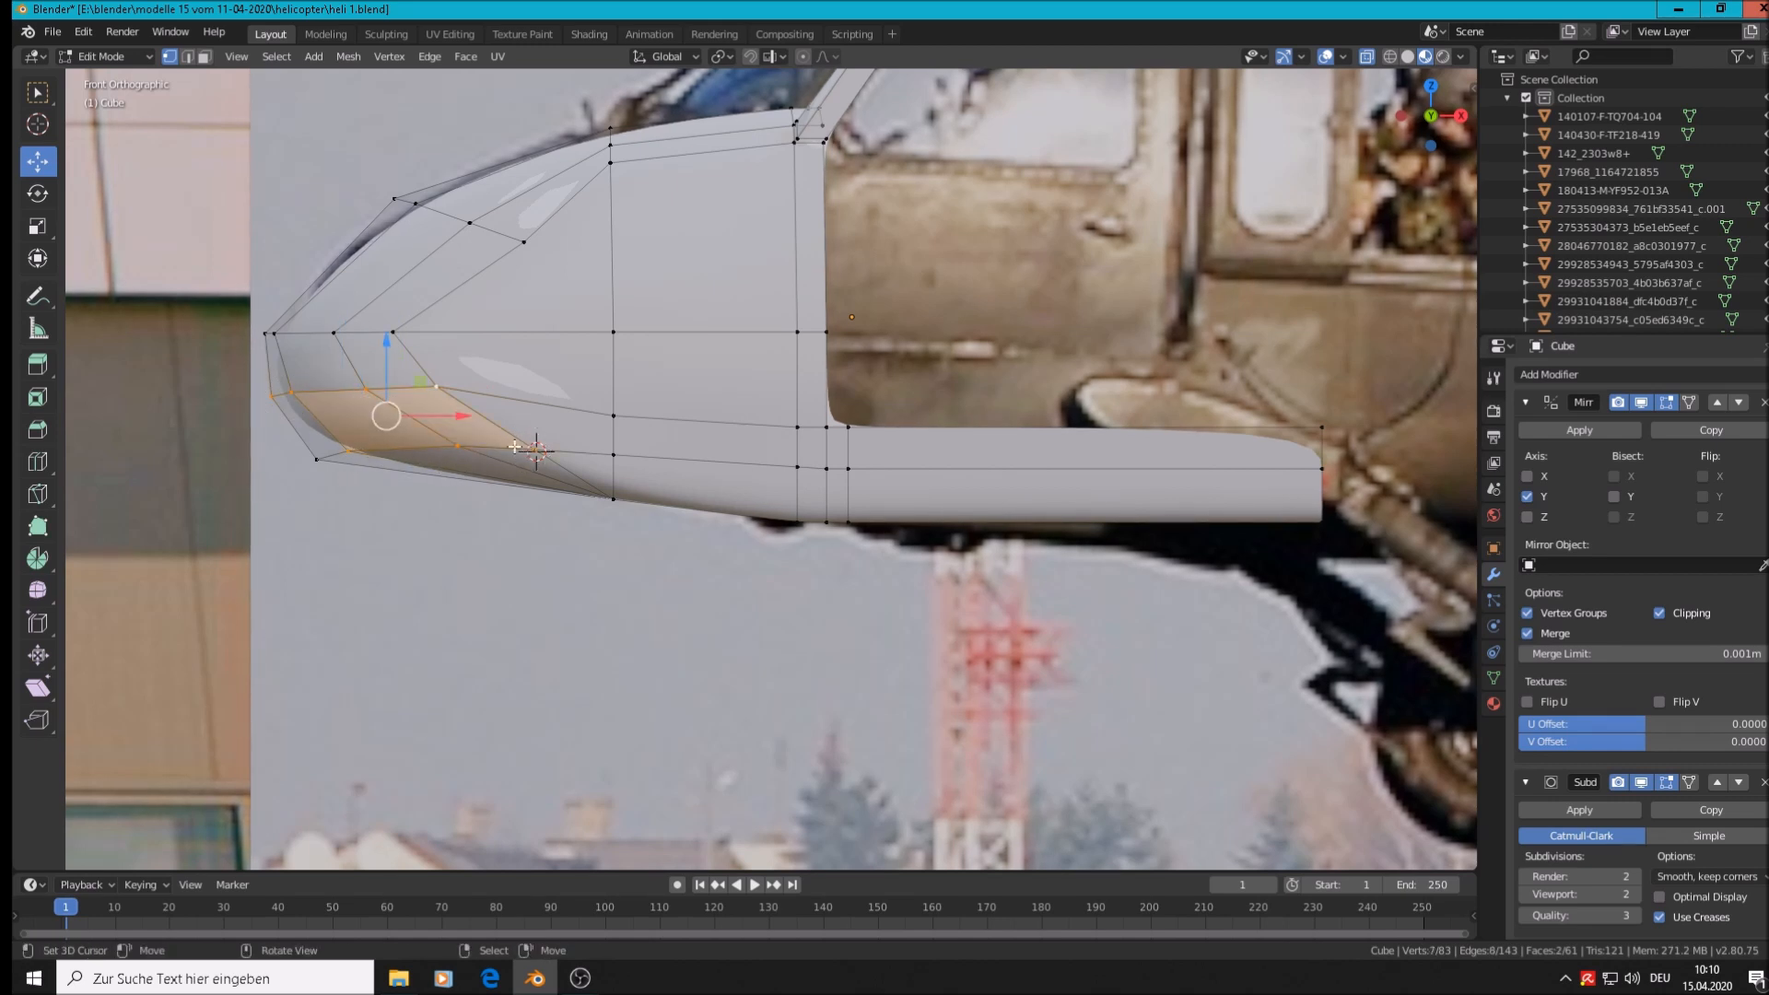
drag(381, 342, 384, 345)
key(x)
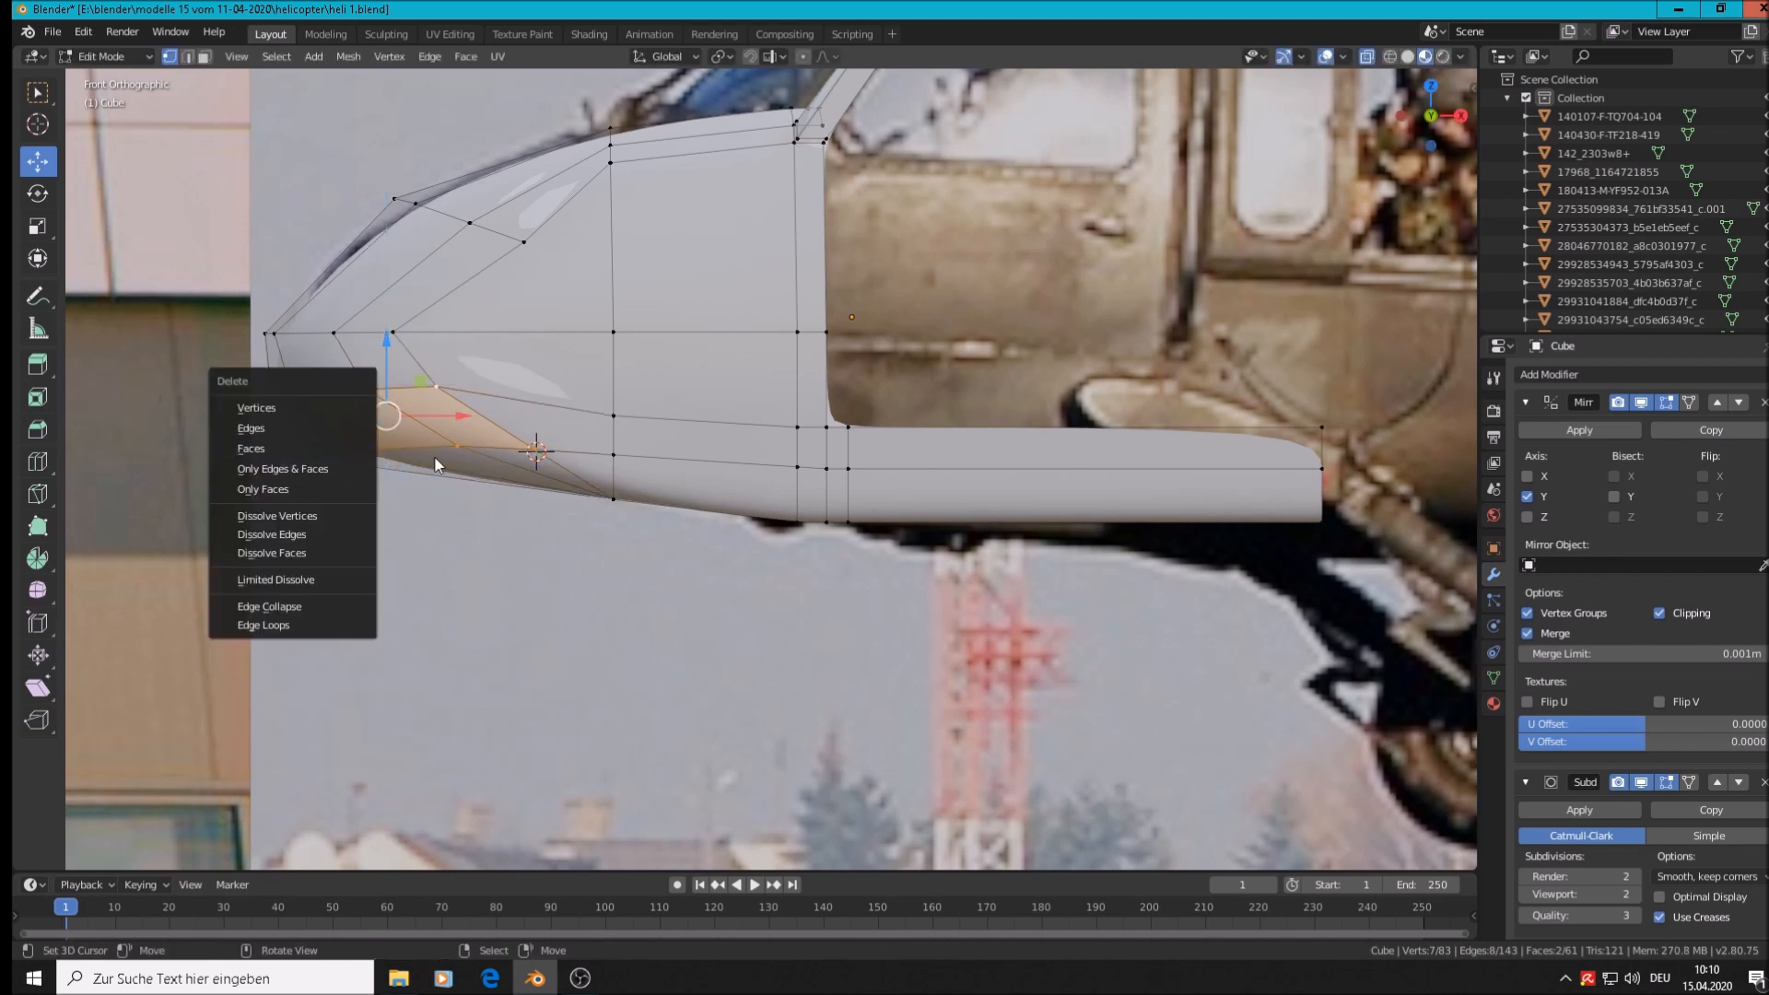
shift+right_click(317, 460)
drag(385, 345, 389, 370)
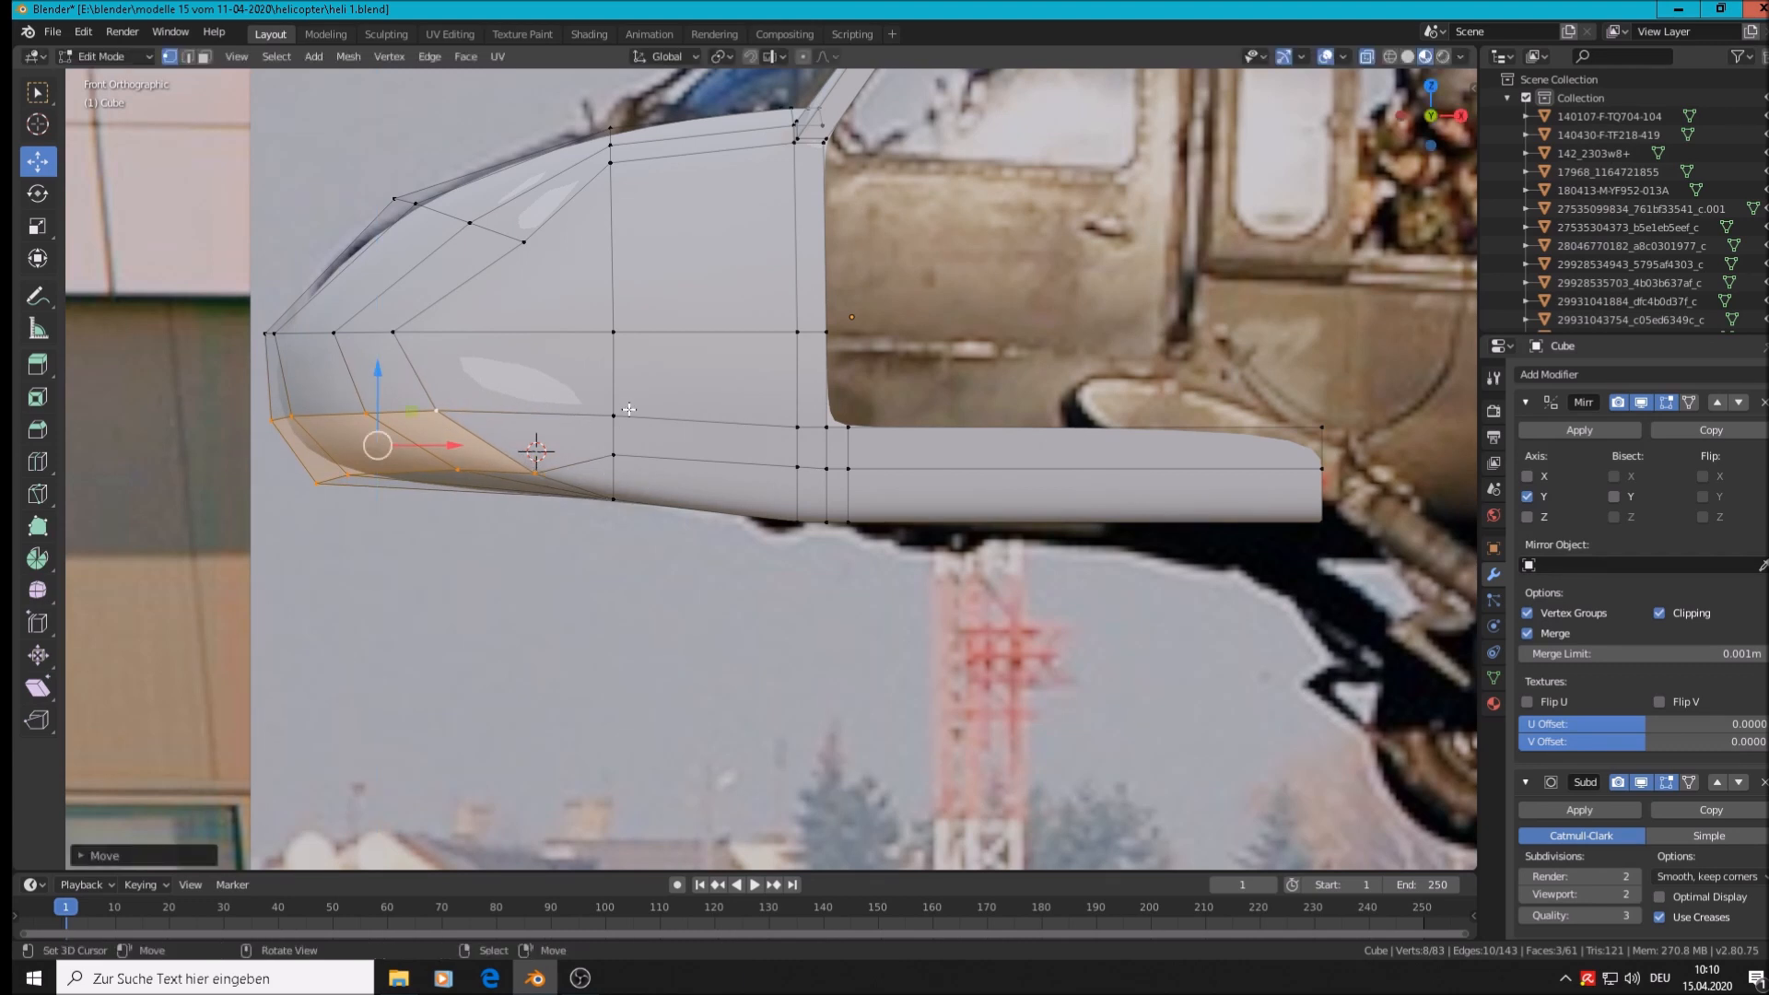
Flatten the nose's upper horizontal edge loop into a straight line with S Z 0
key(a)
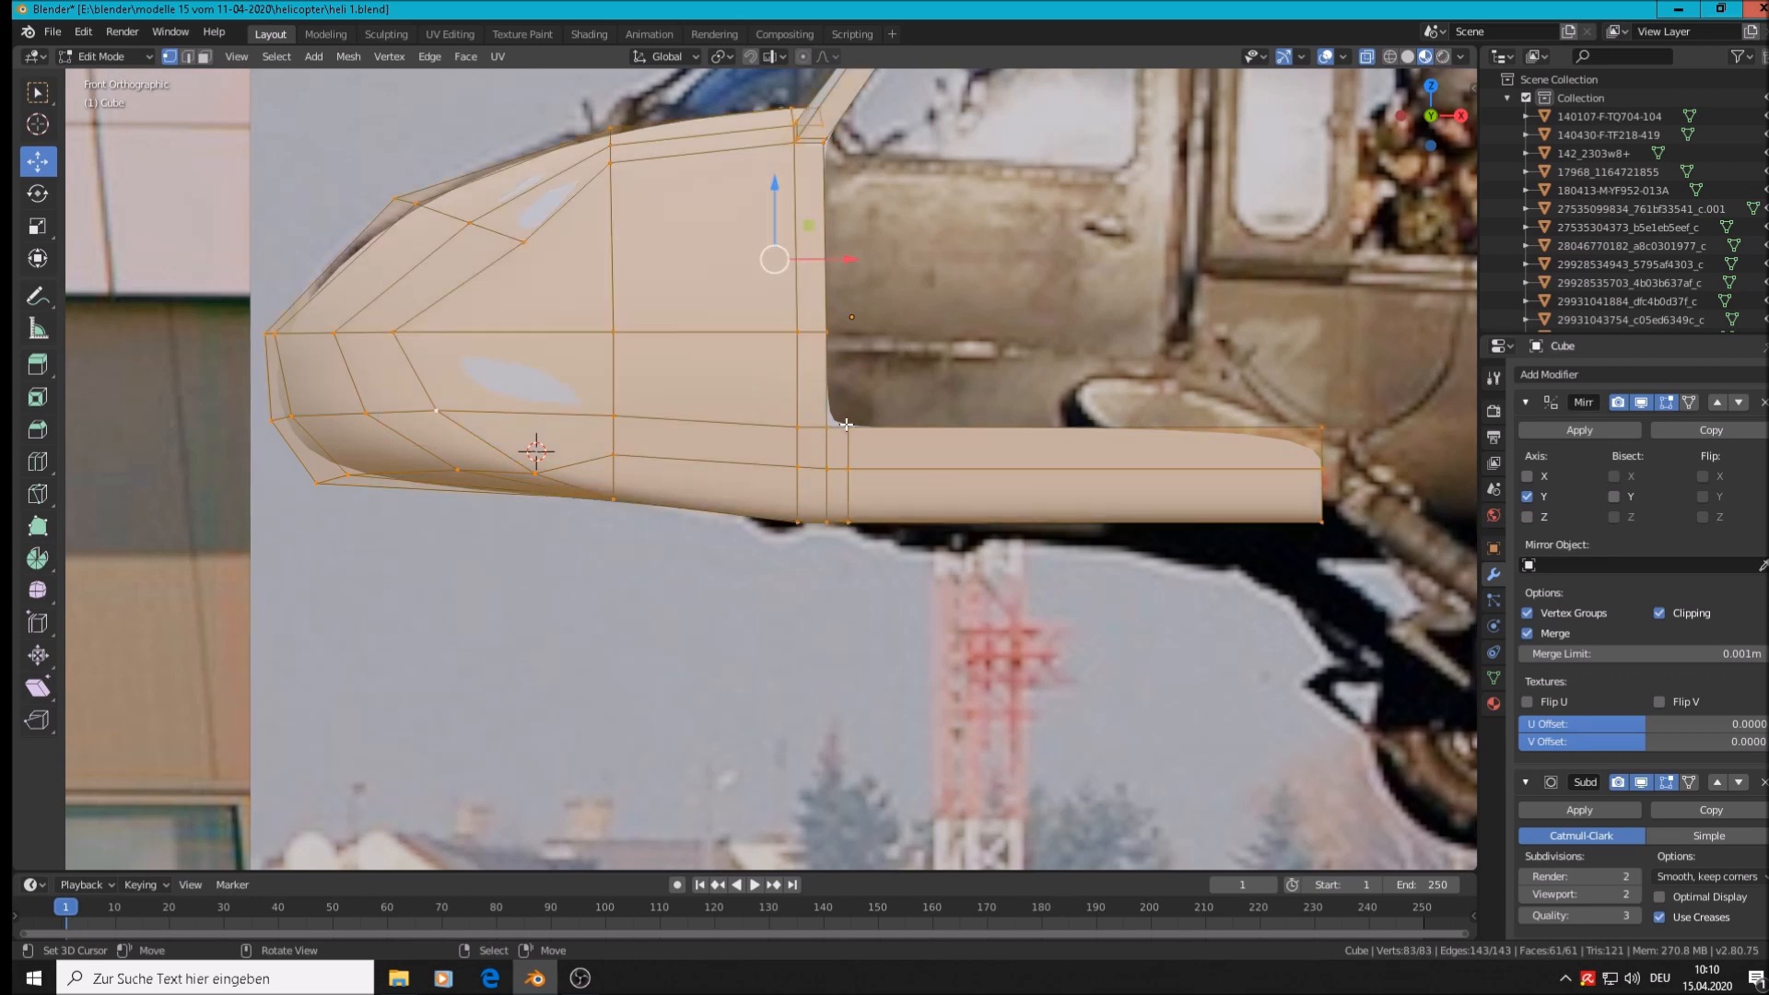
alt+click(972, 427)
key(alt+a)
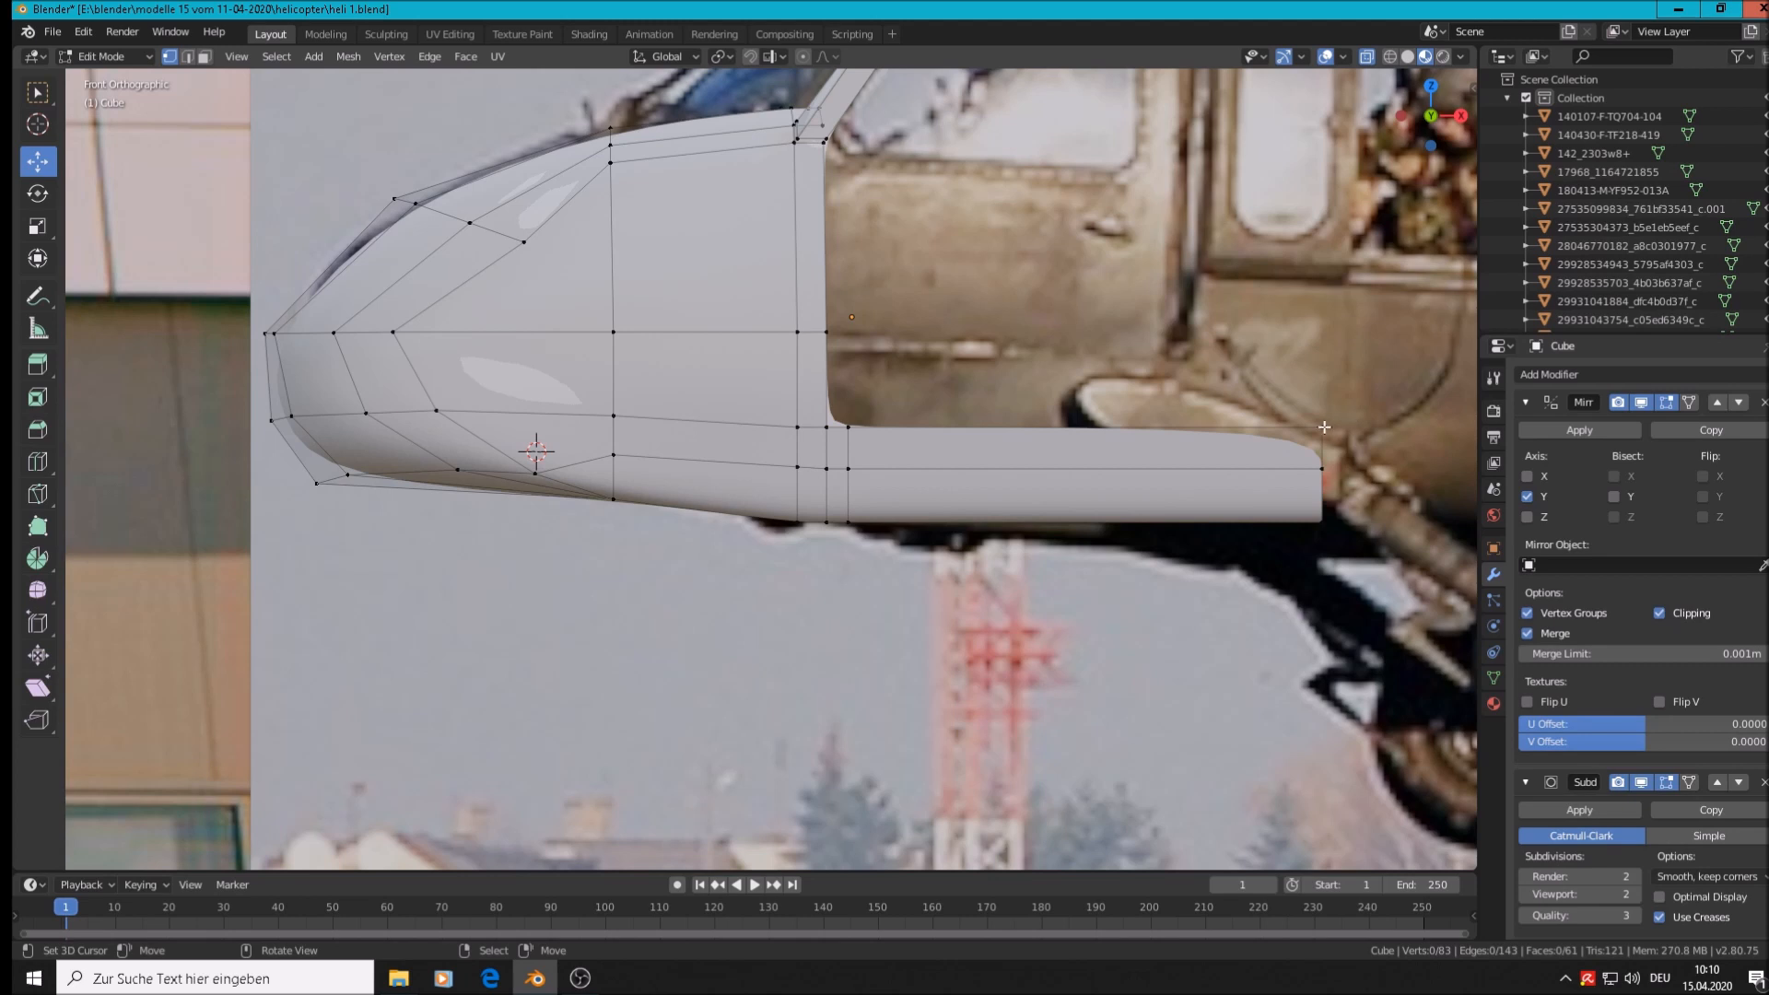
key(c)
click(861, 439)
drag(742, 424, 217, 419)
shift+drag(823, 487, 874, 492)
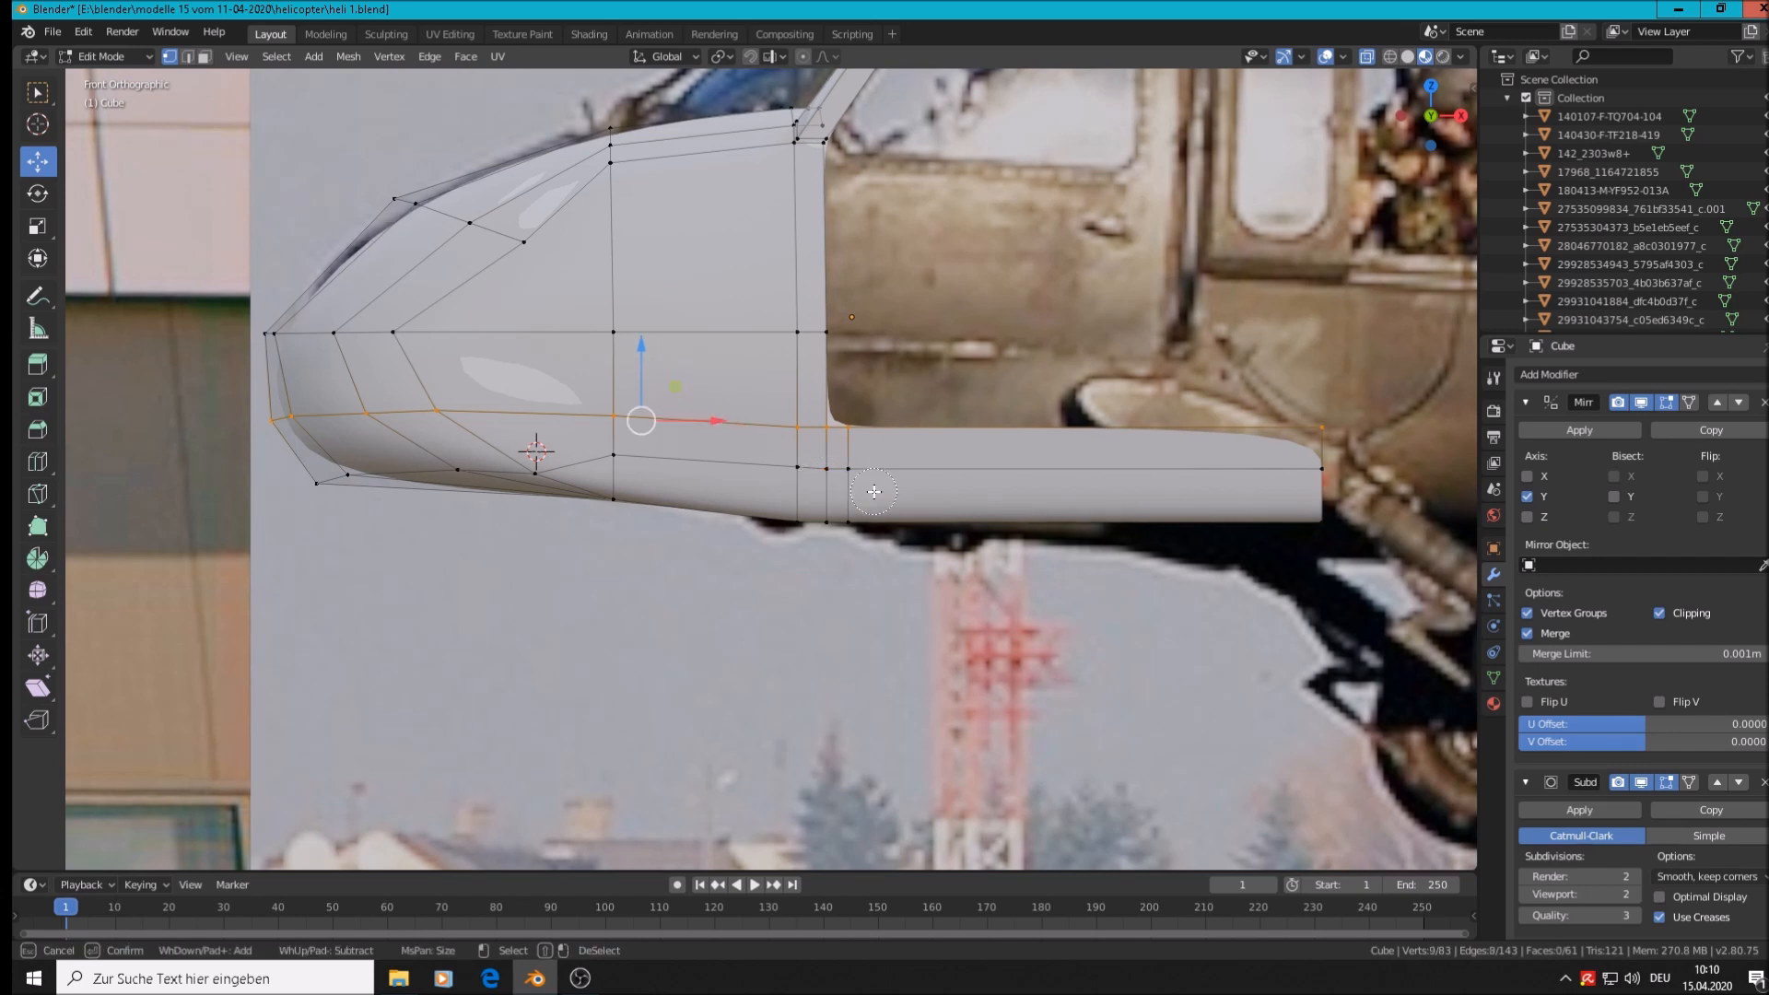
key(Escape)
key(s)
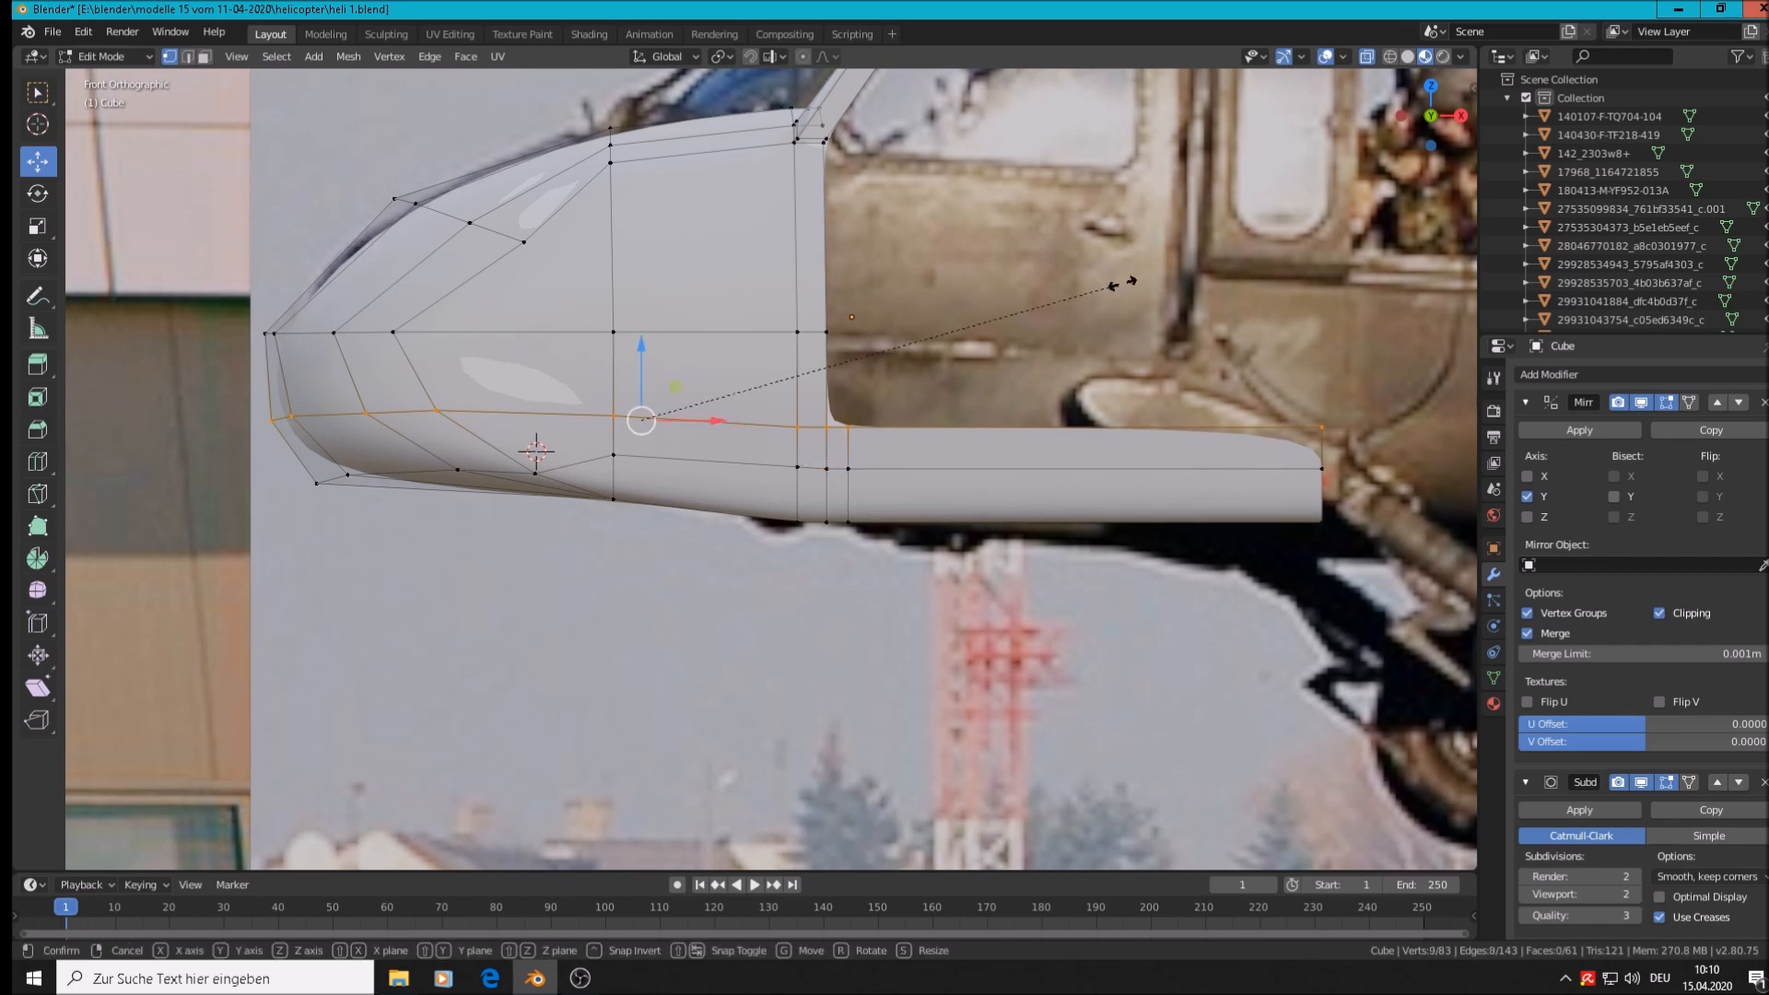
key(z)
key(0)
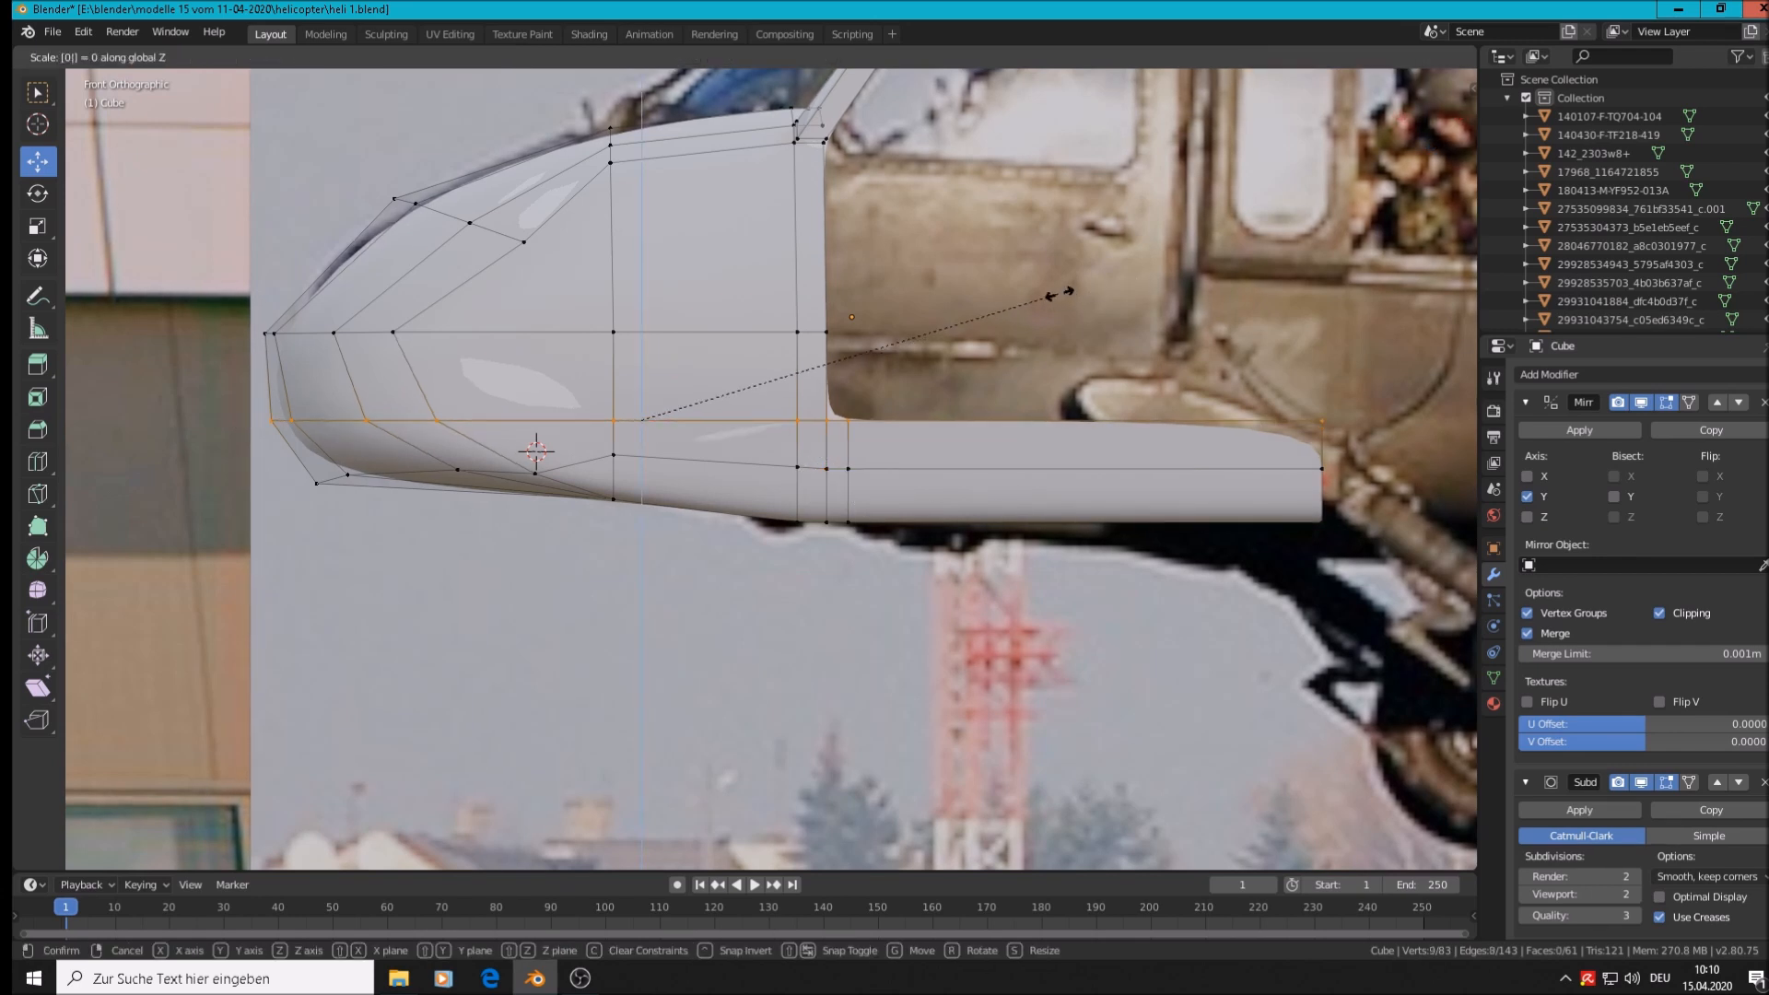
key(Return)
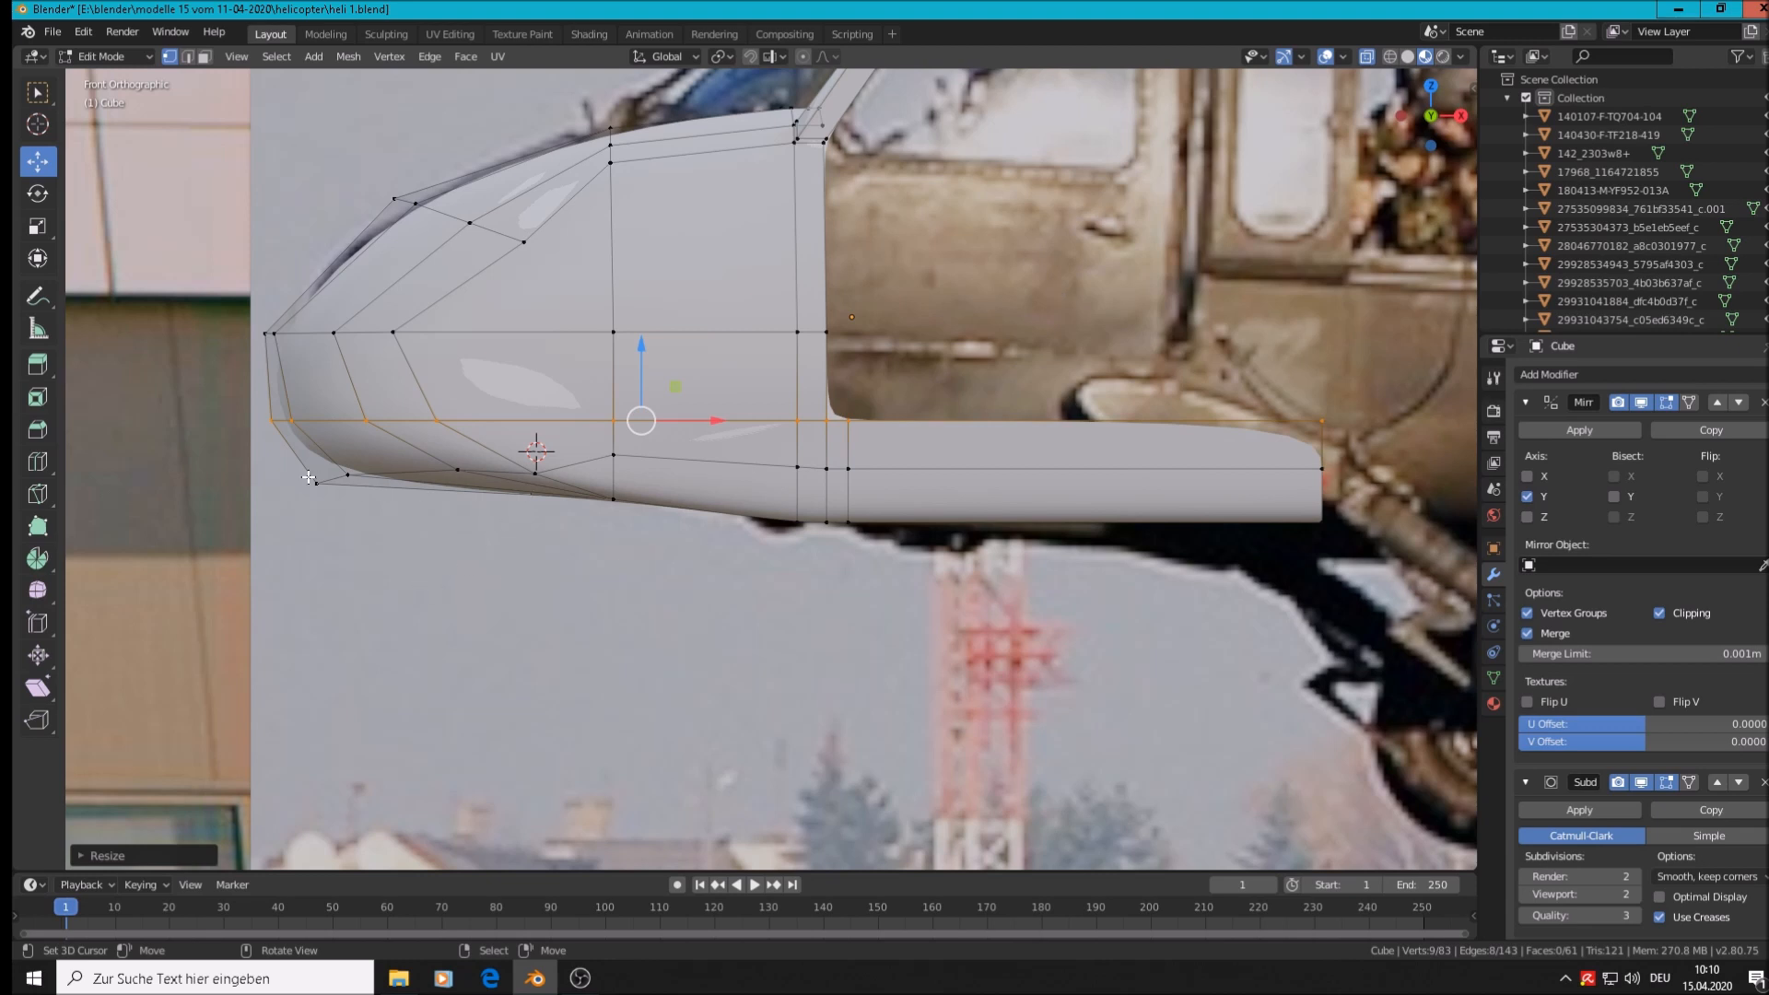
Flatten the lower horizontal edge loop with S Z 0 and preview the smoothed shell
shift+middle_drag(798, 647, 995, 621)
alt+right_click(931, 448)
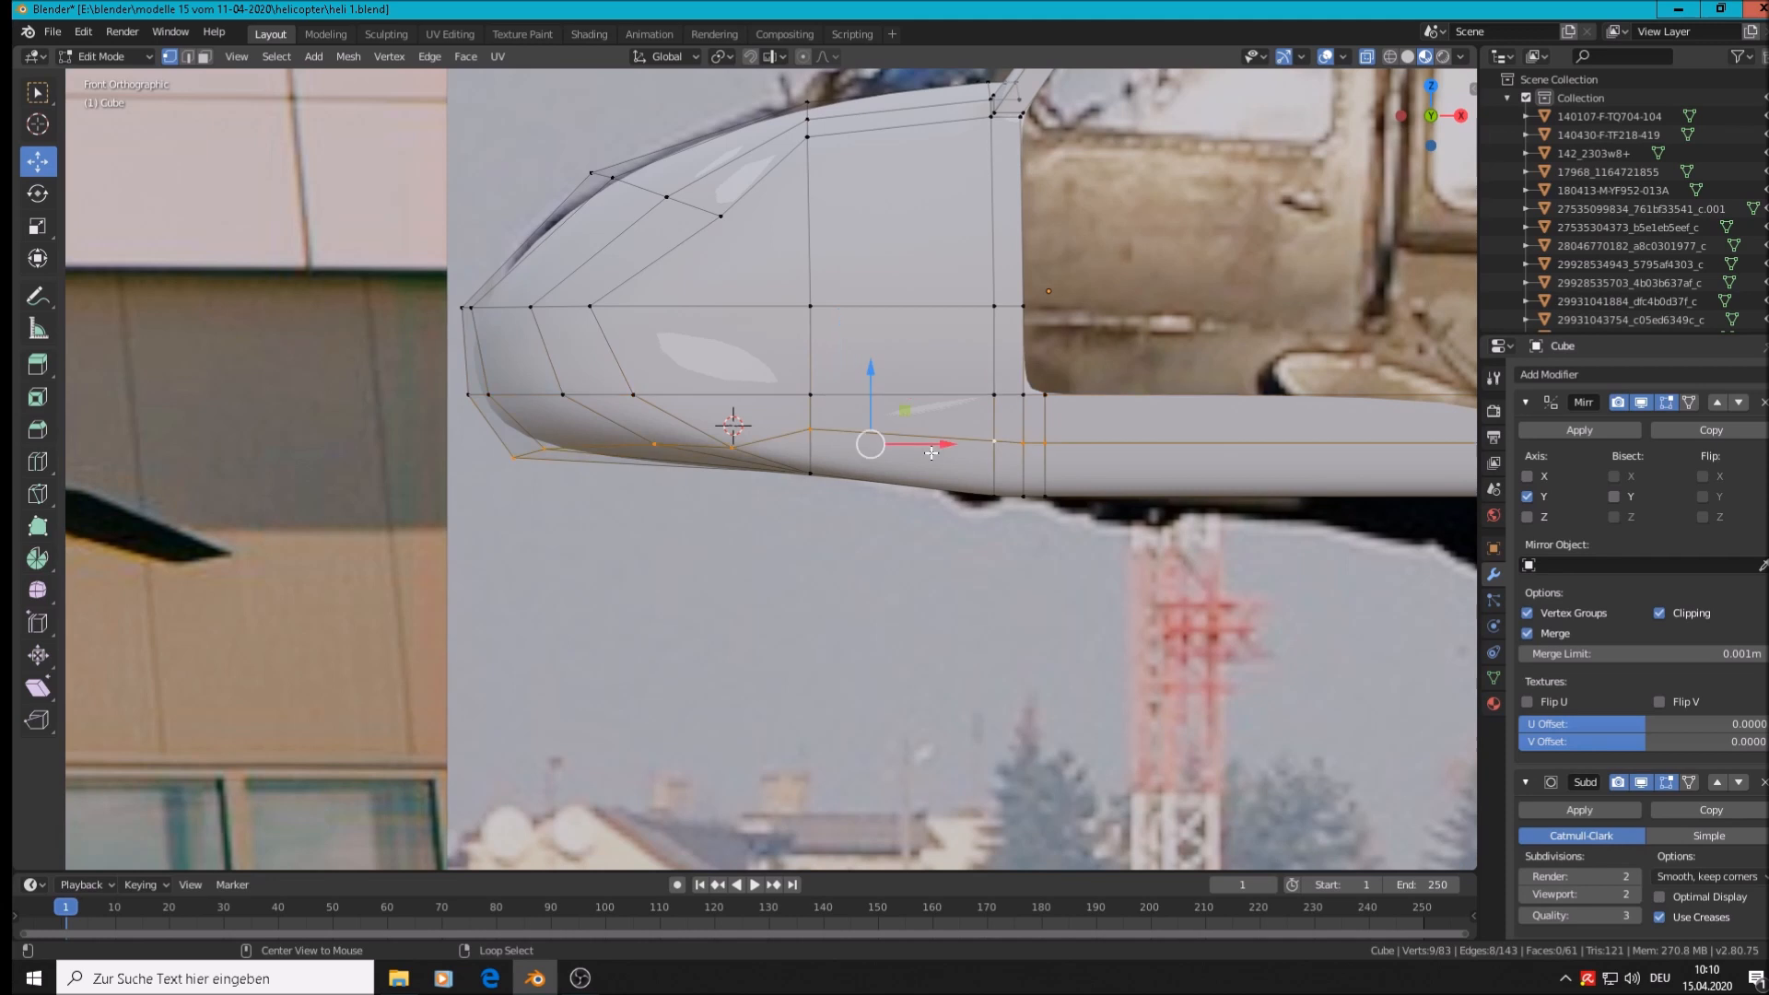
scroll(977, 478, down, 2)
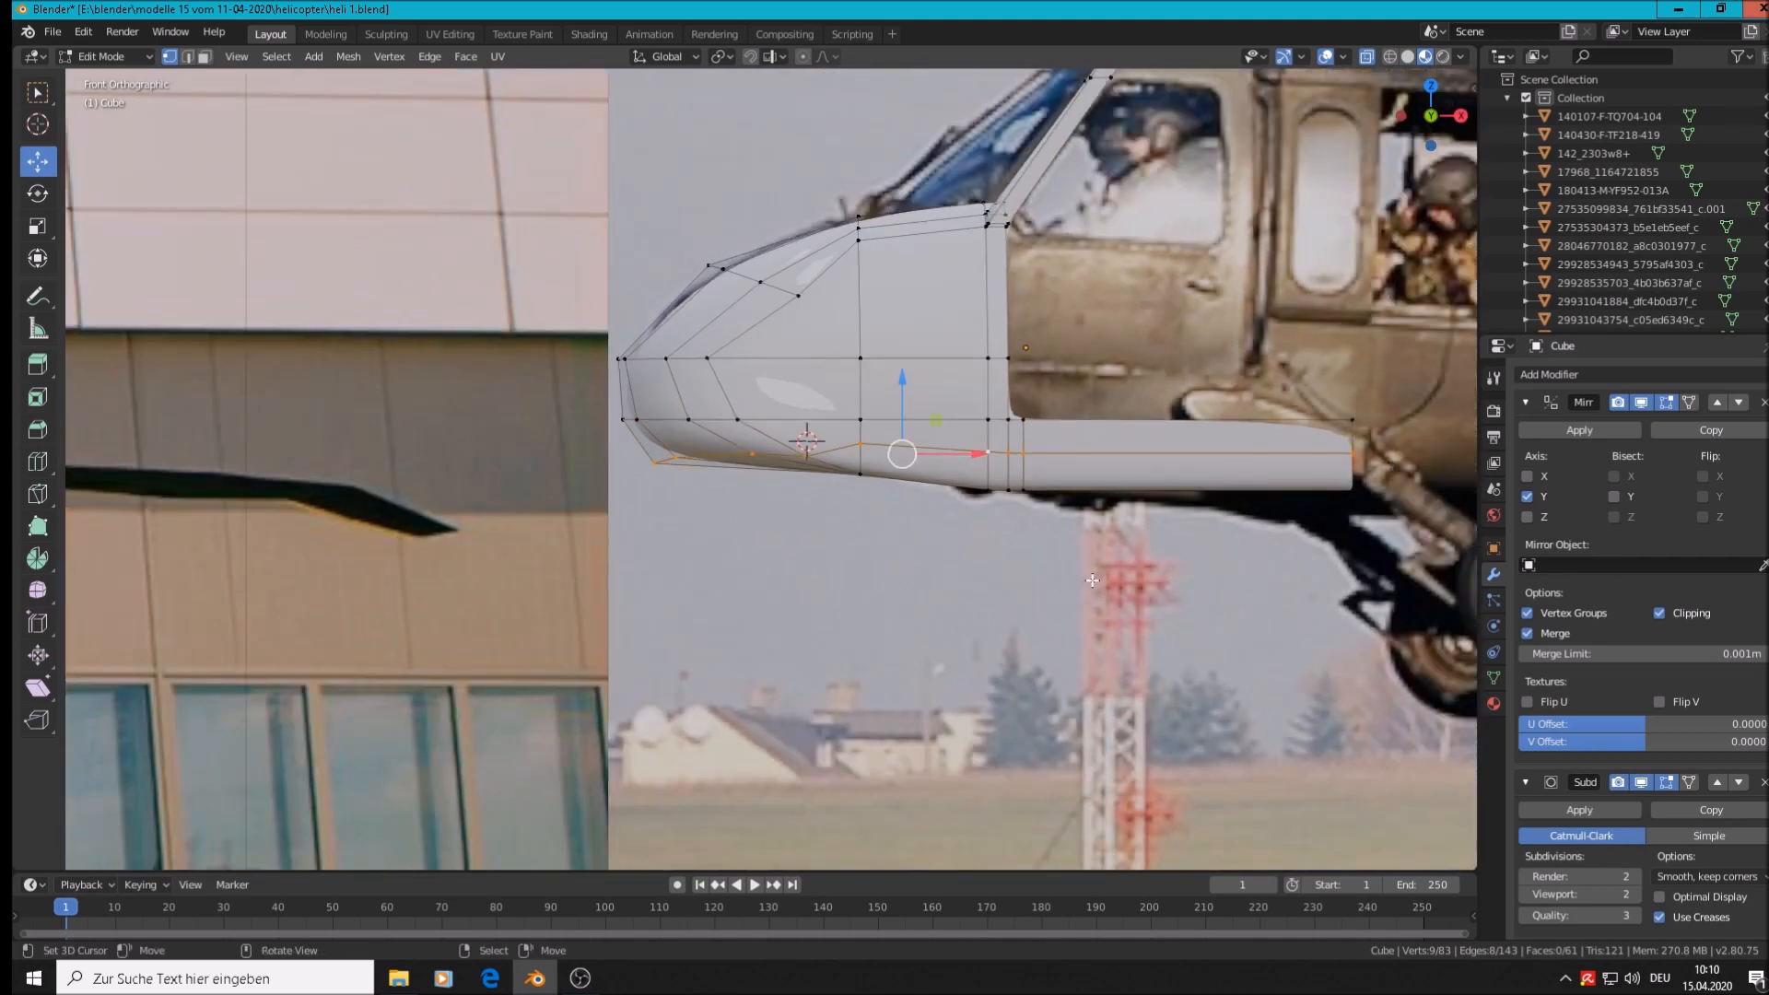
key(s)
key(z)
key(0)
key(Return)
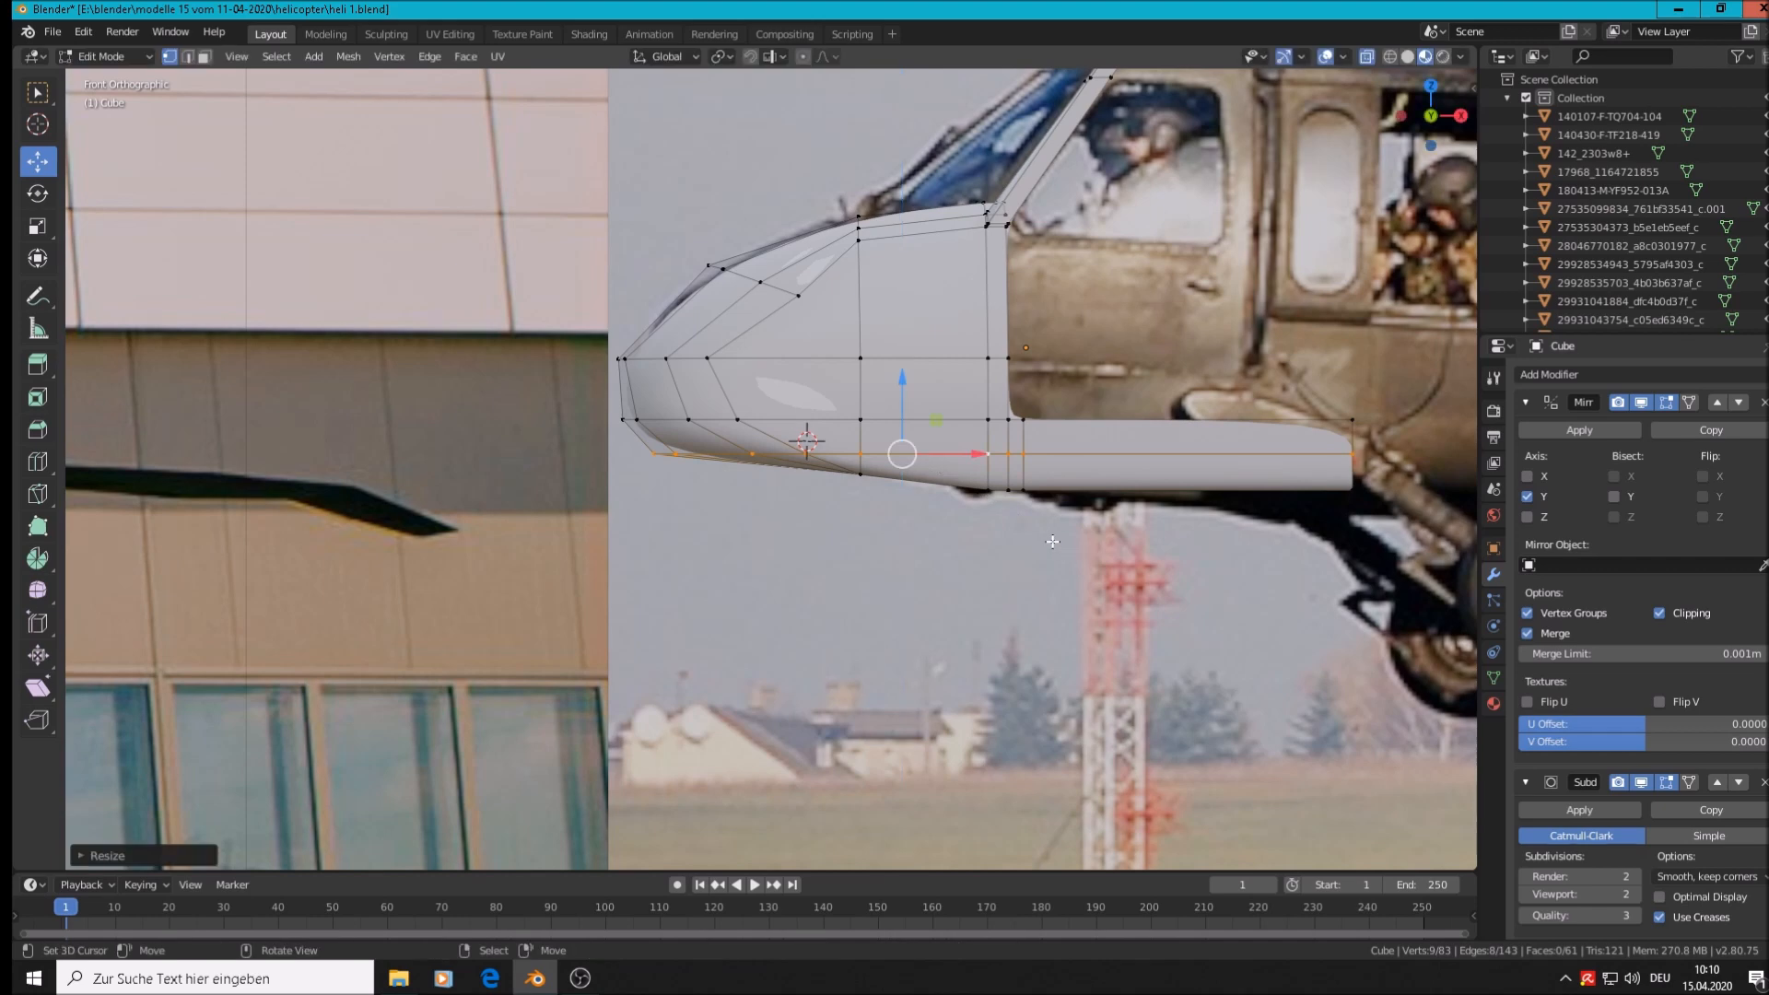
scroll(1053, 542, up, 2)
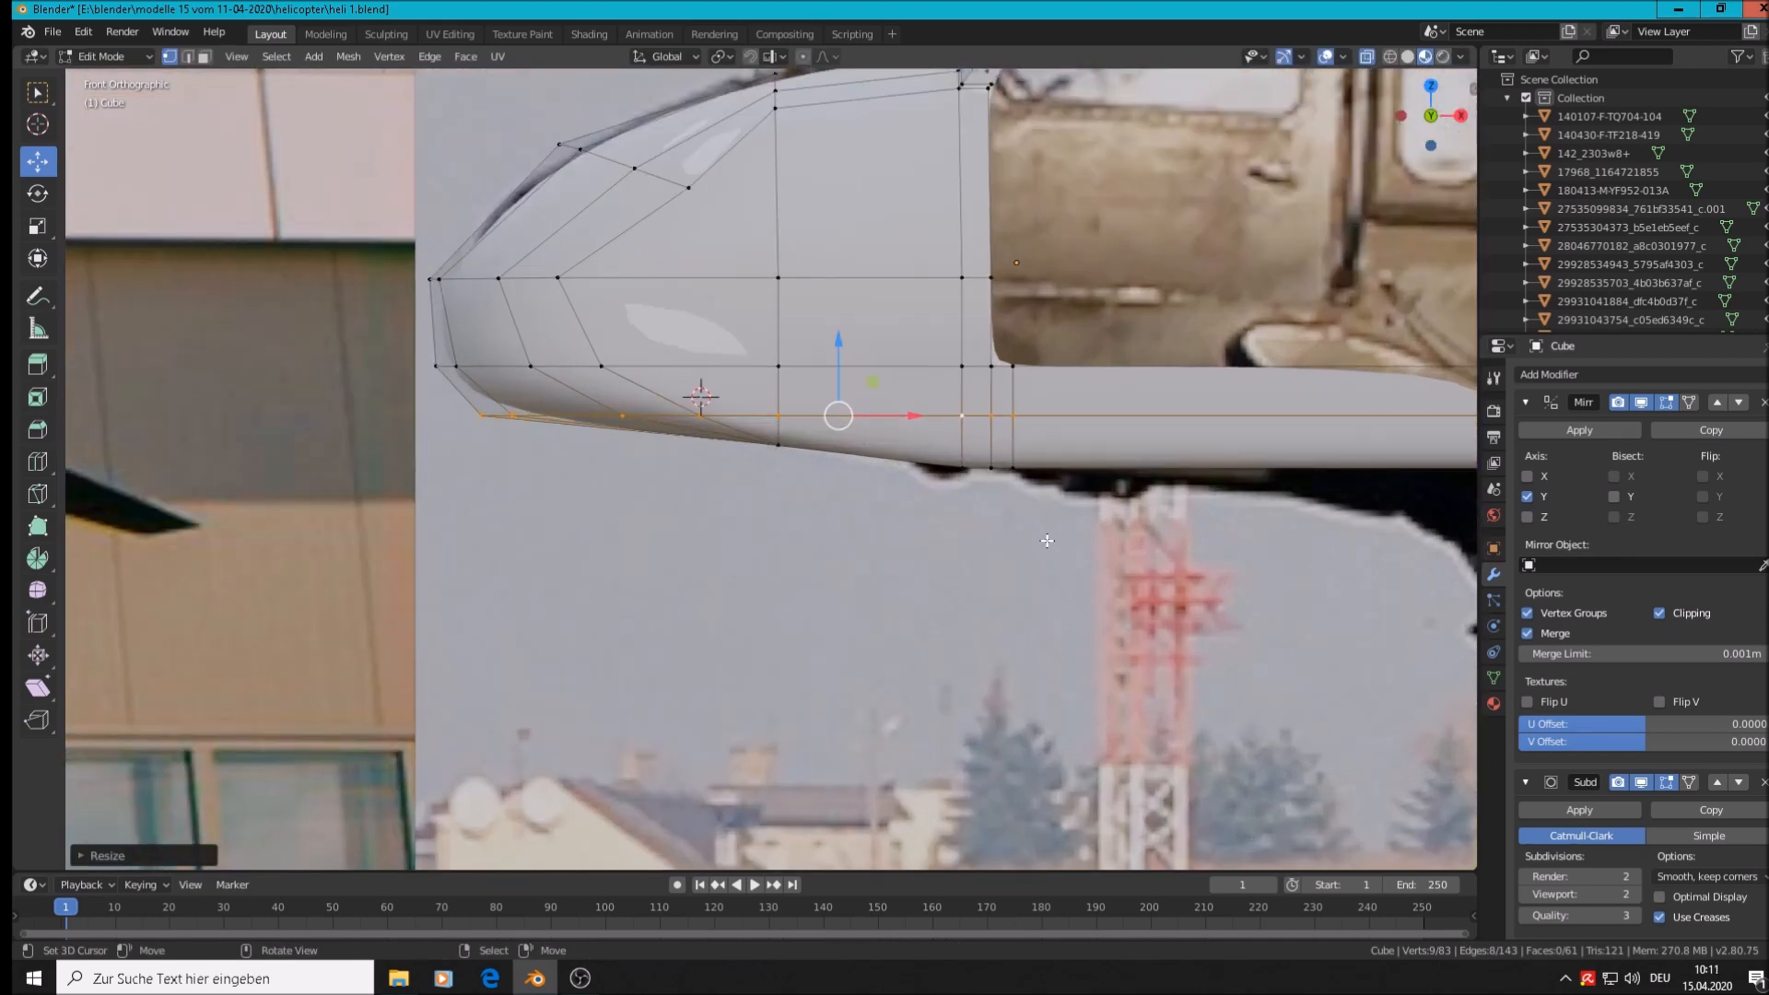
key(Tab)
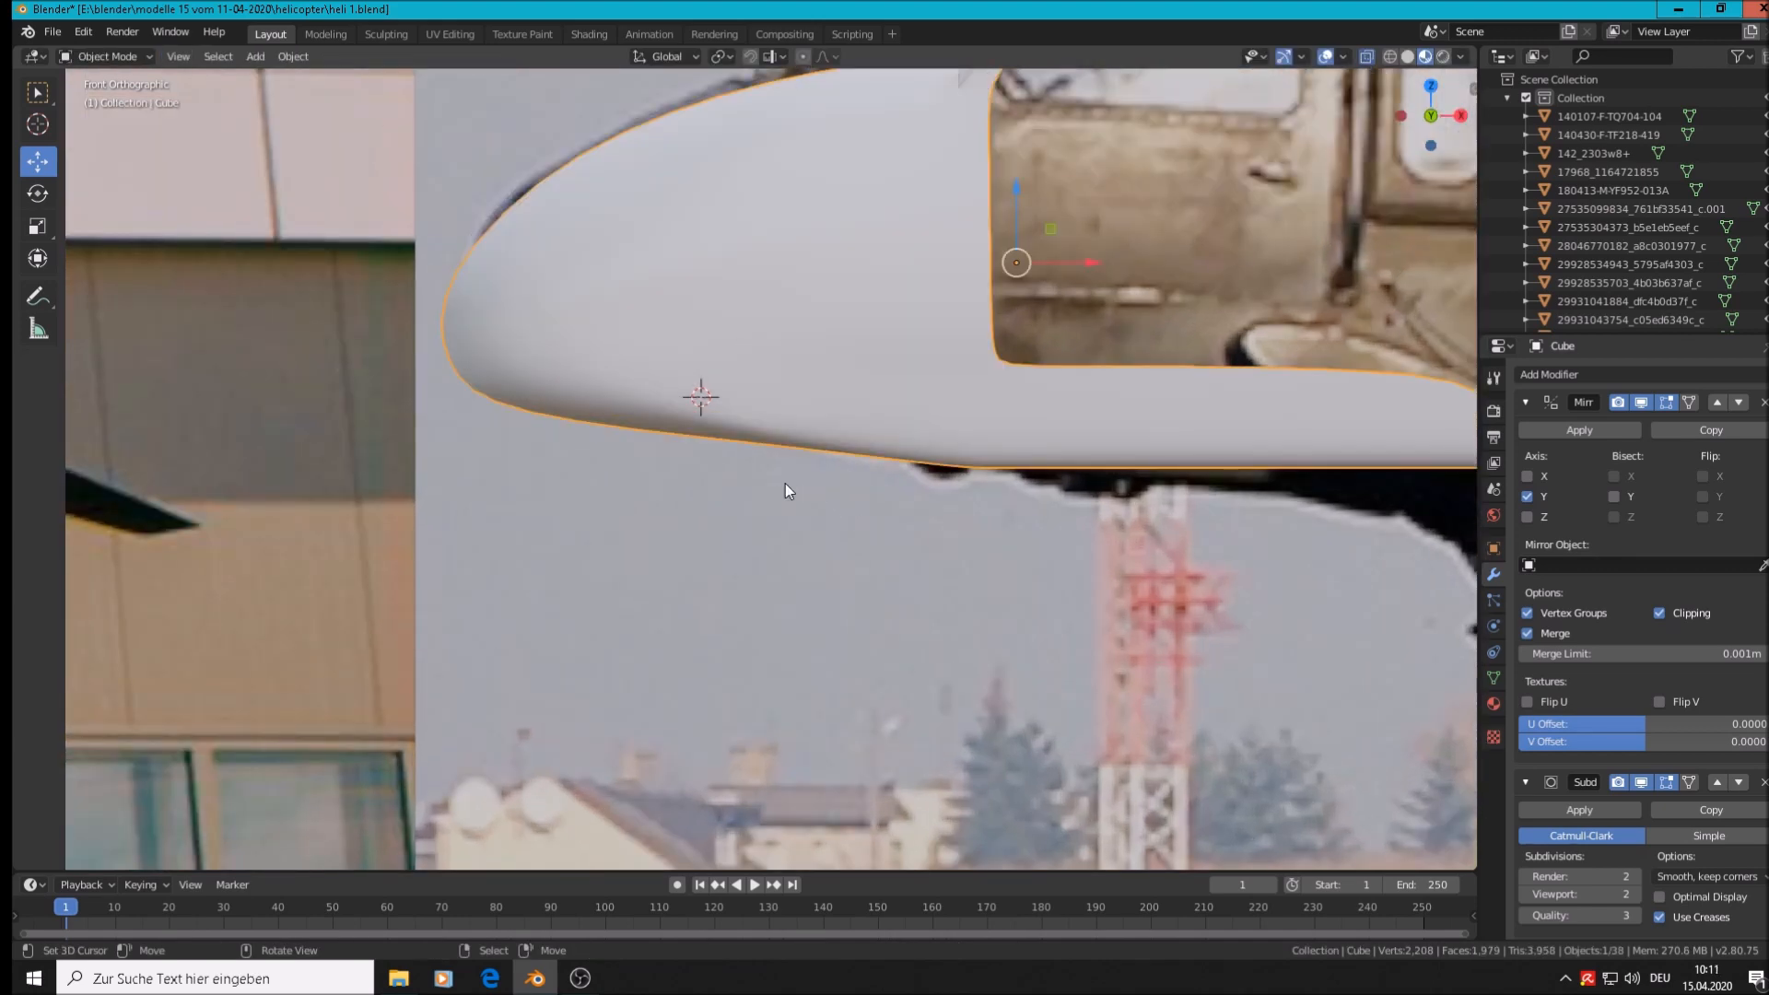
key(Tab)
Lower the bottom vertex under the nose and adjust its position freely
key(alt+a)
key(c)
click(780, 456)
key(Escape)
key(g)
key(z)
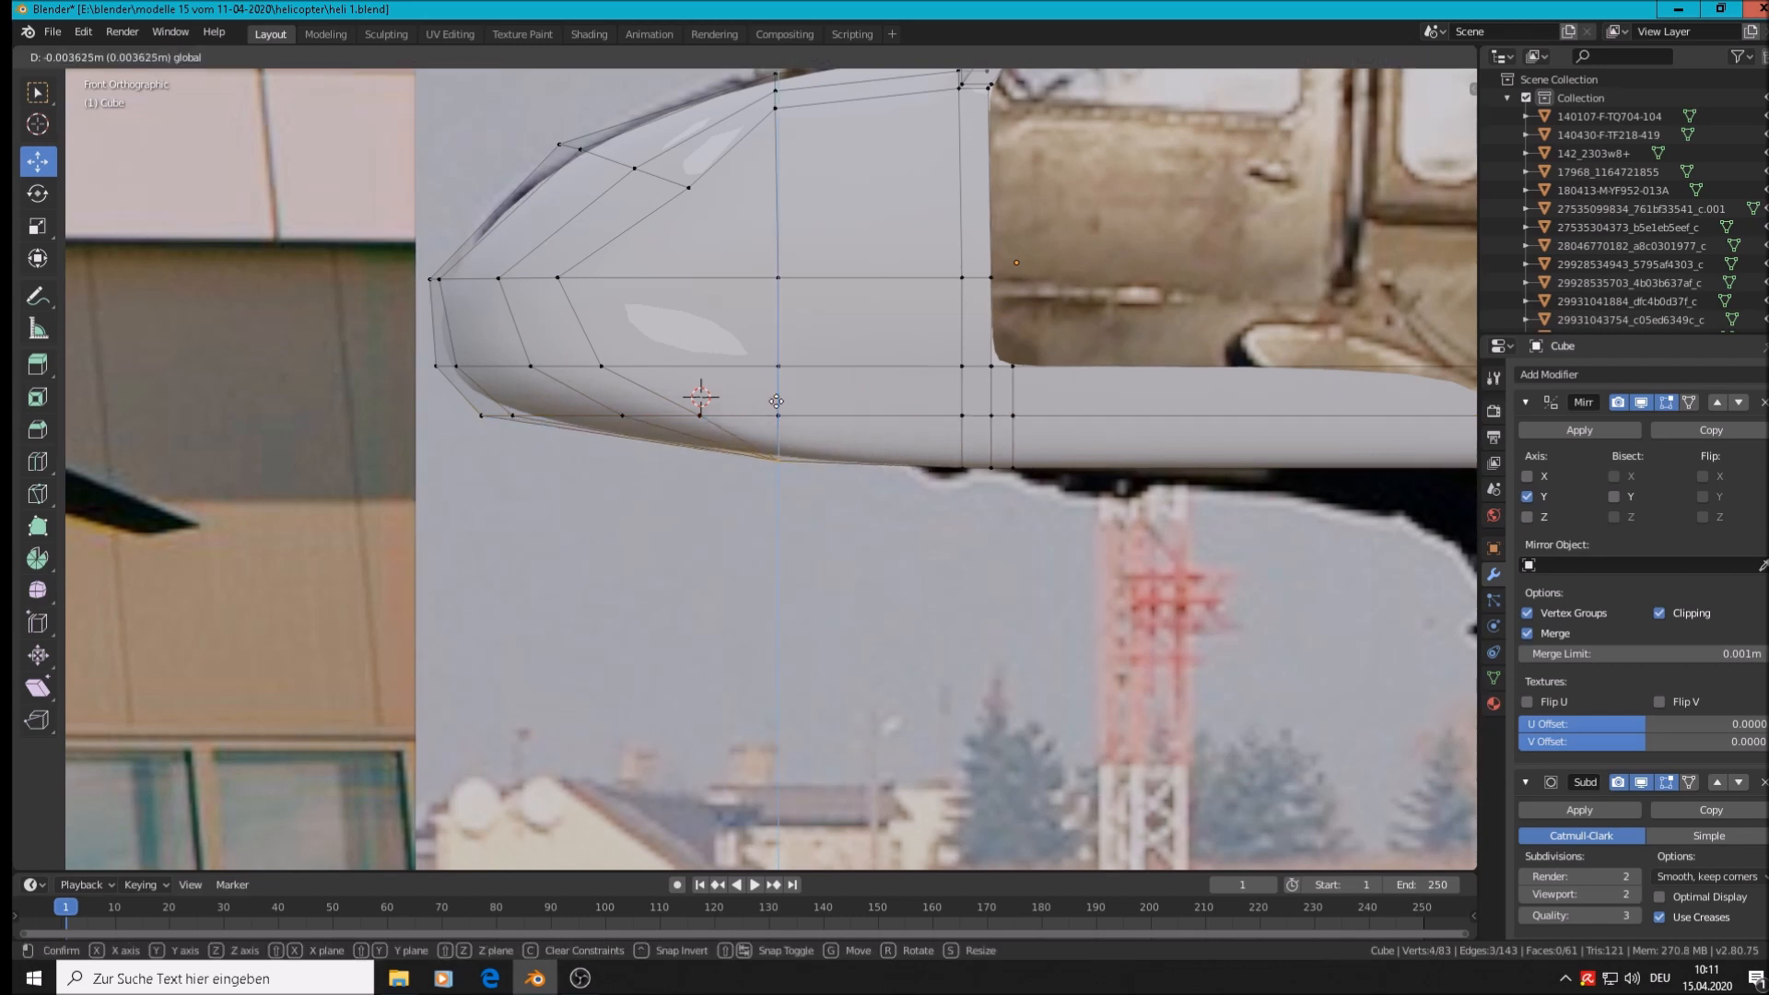
click(833, 493)
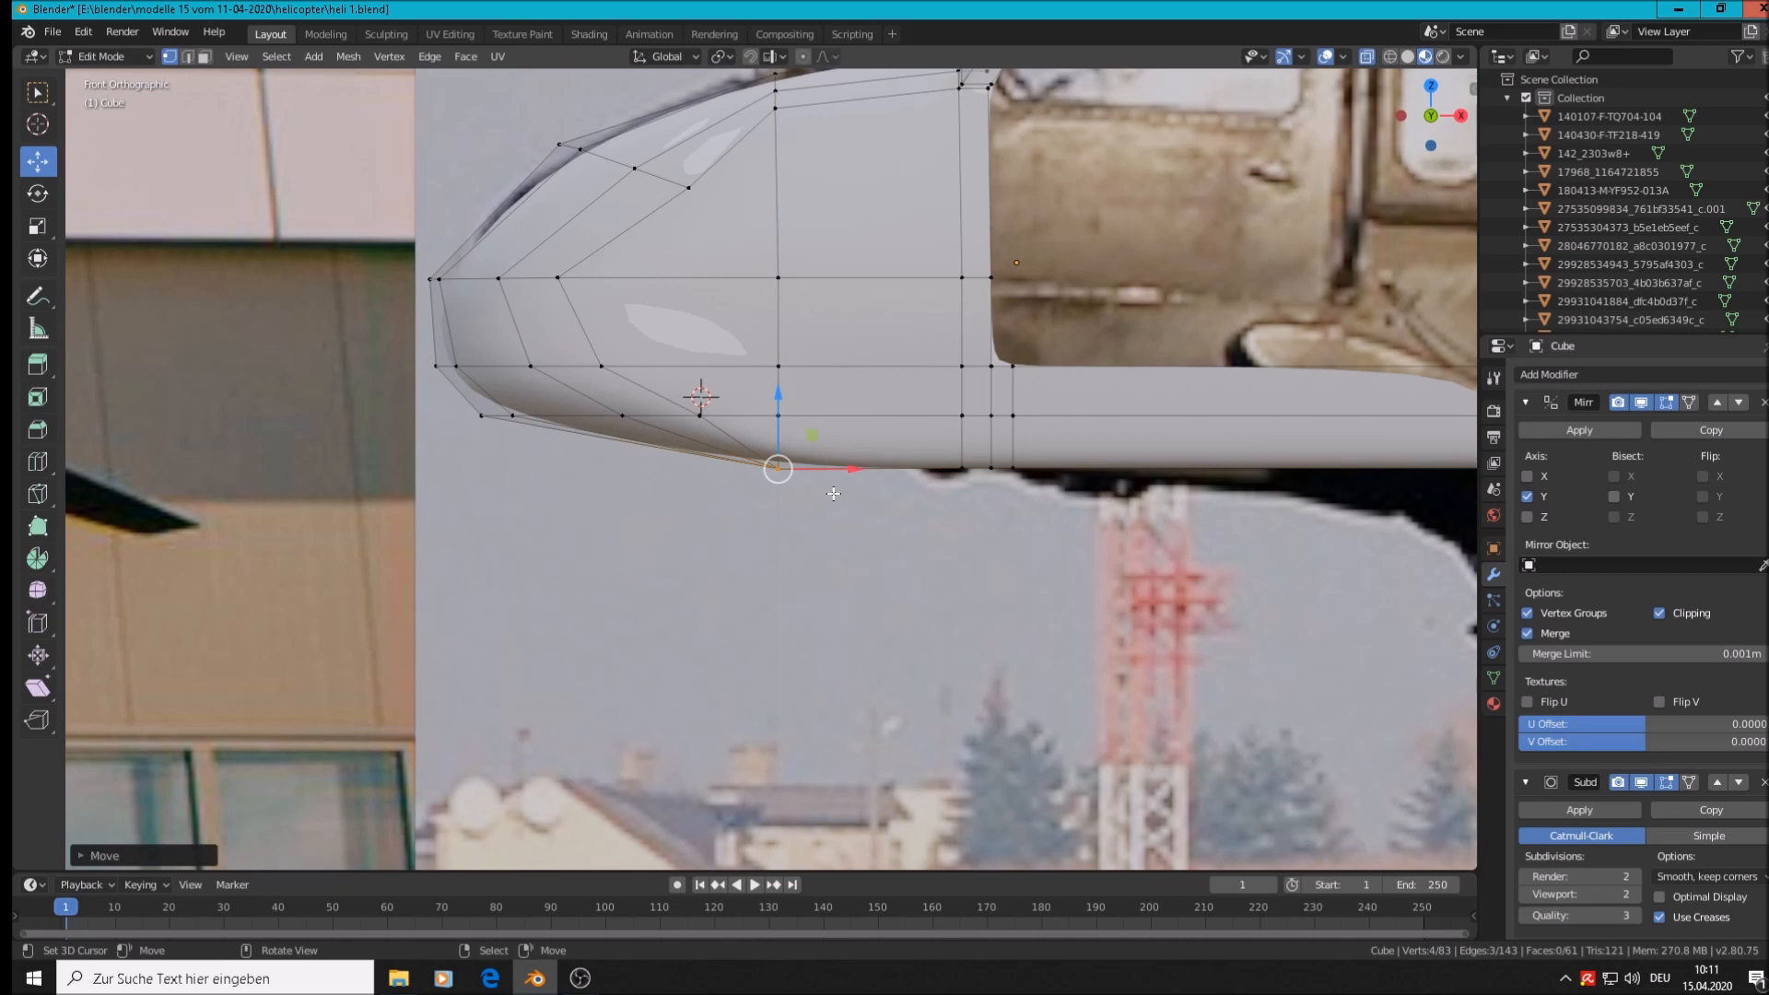
key(g)
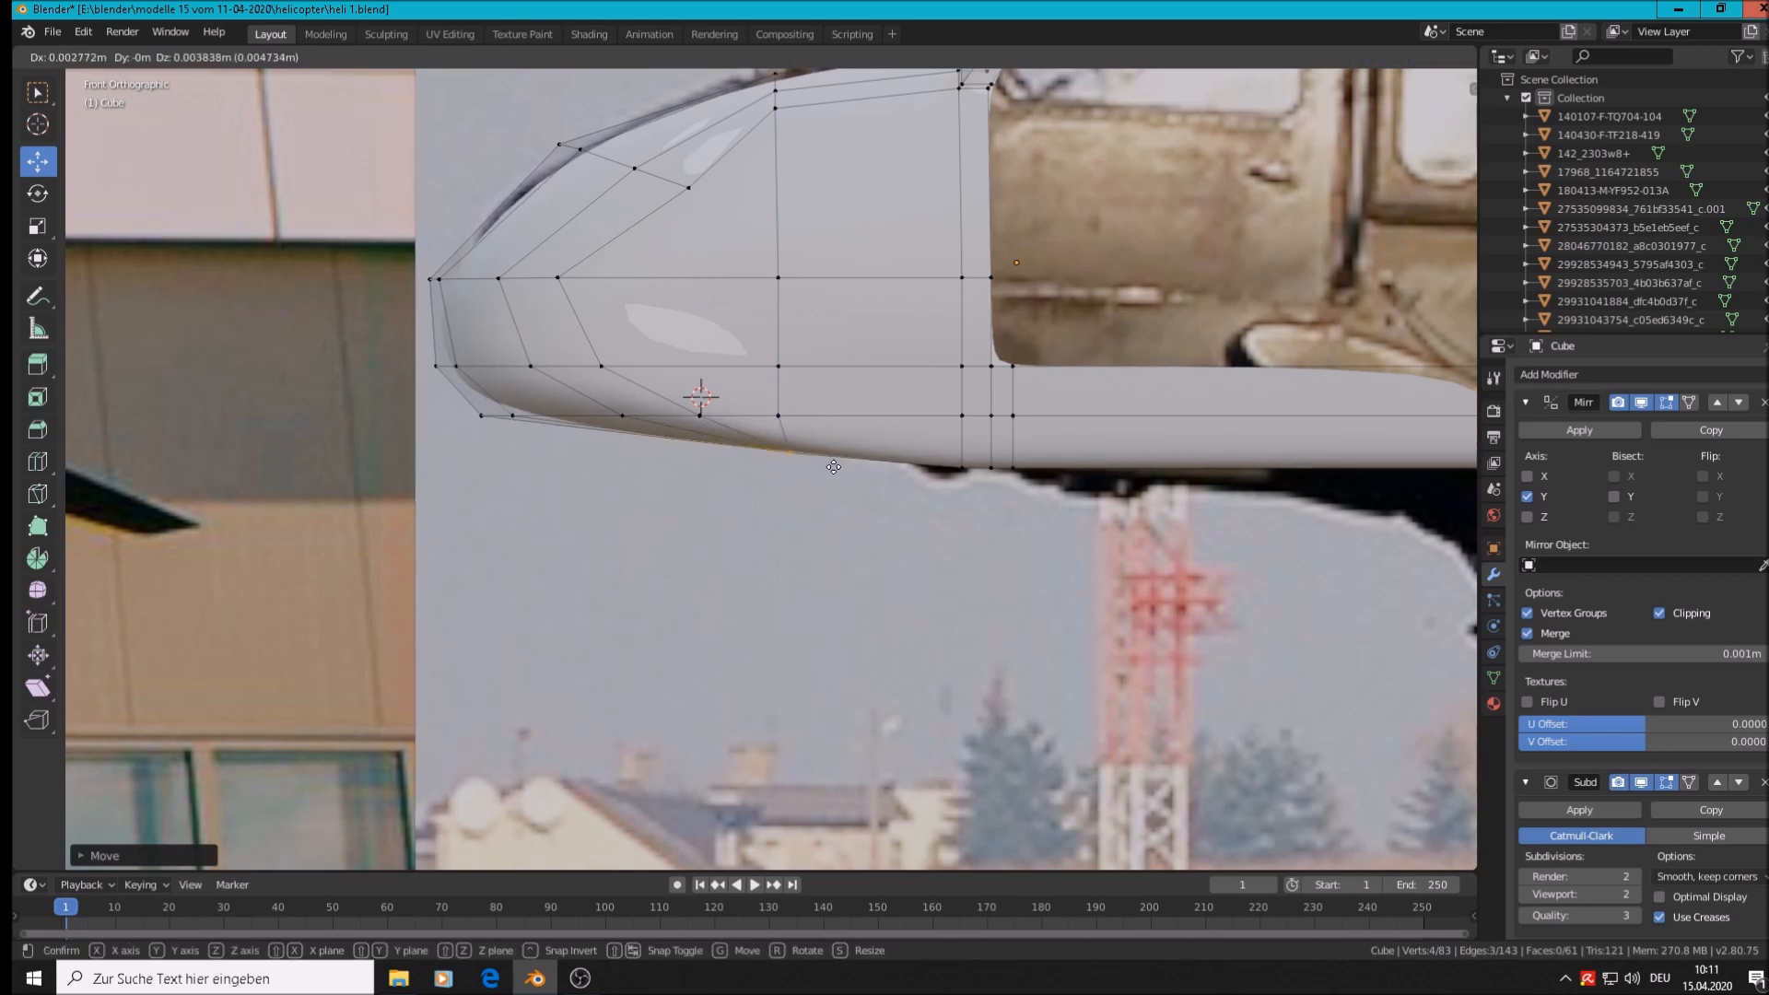
click(765, 474)
Slide a vertex under the nose toward the nose tip along X
key(a)
key(alt+a)
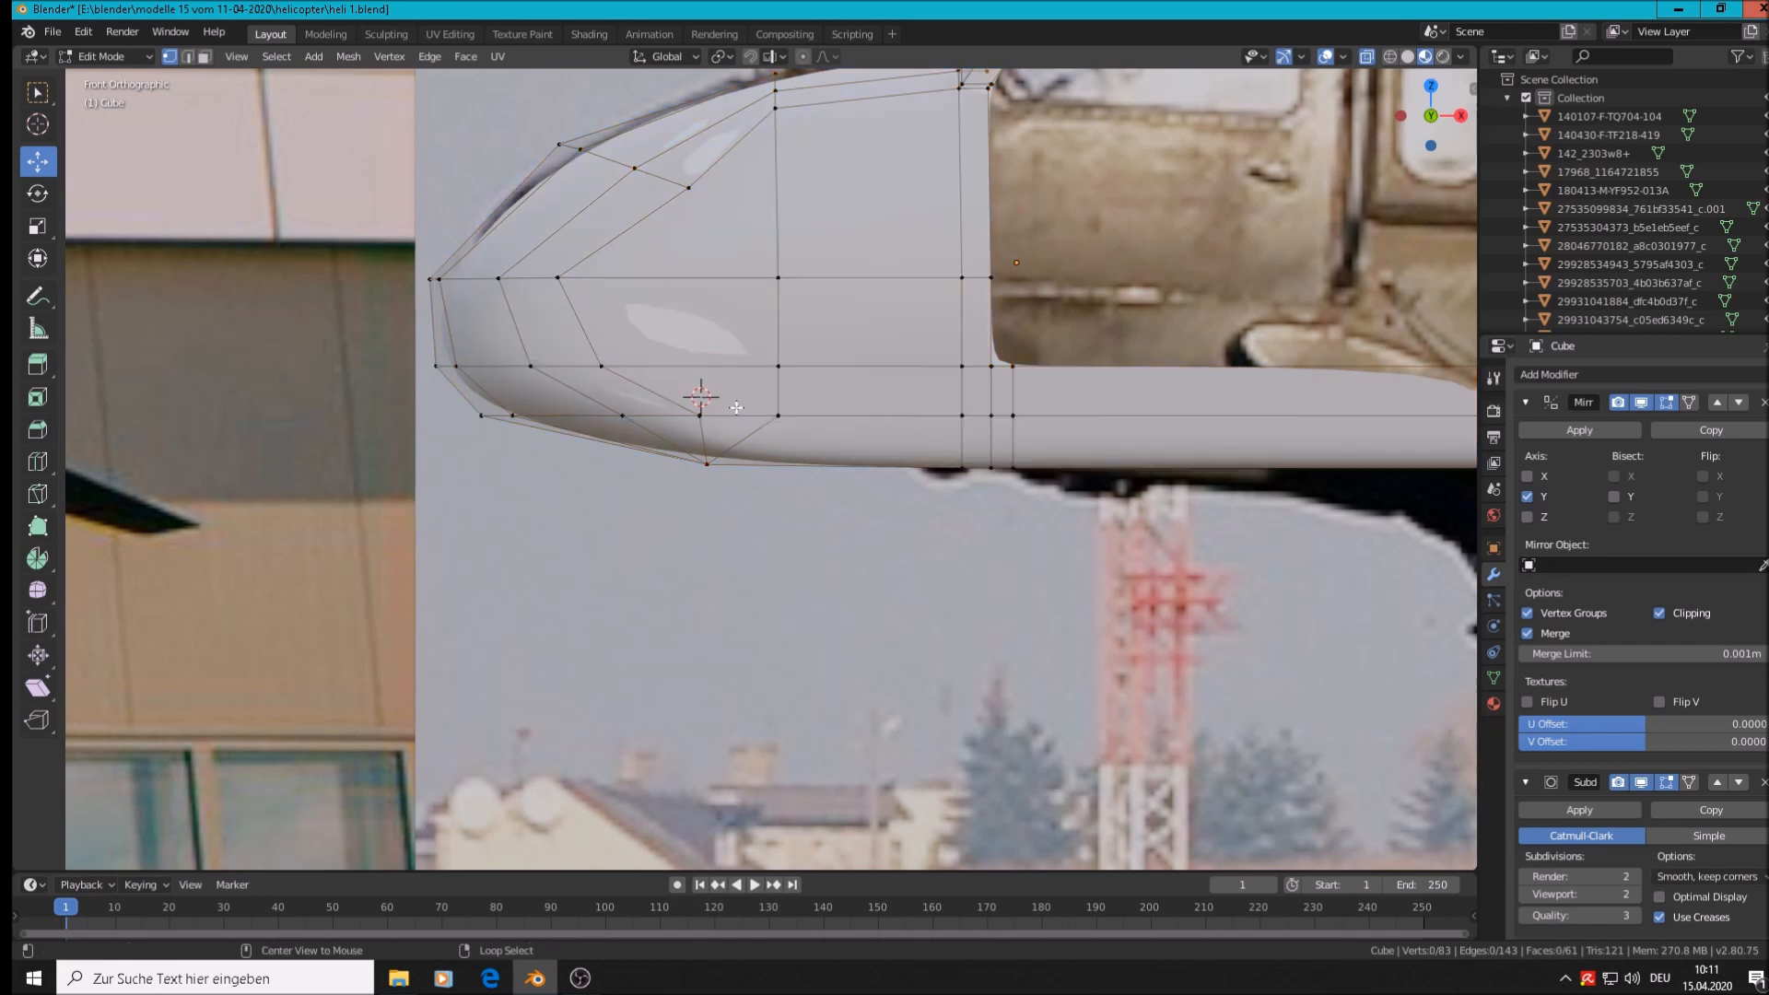
click(701, 416)
drag(767, 414, 636, 422)
key(g)
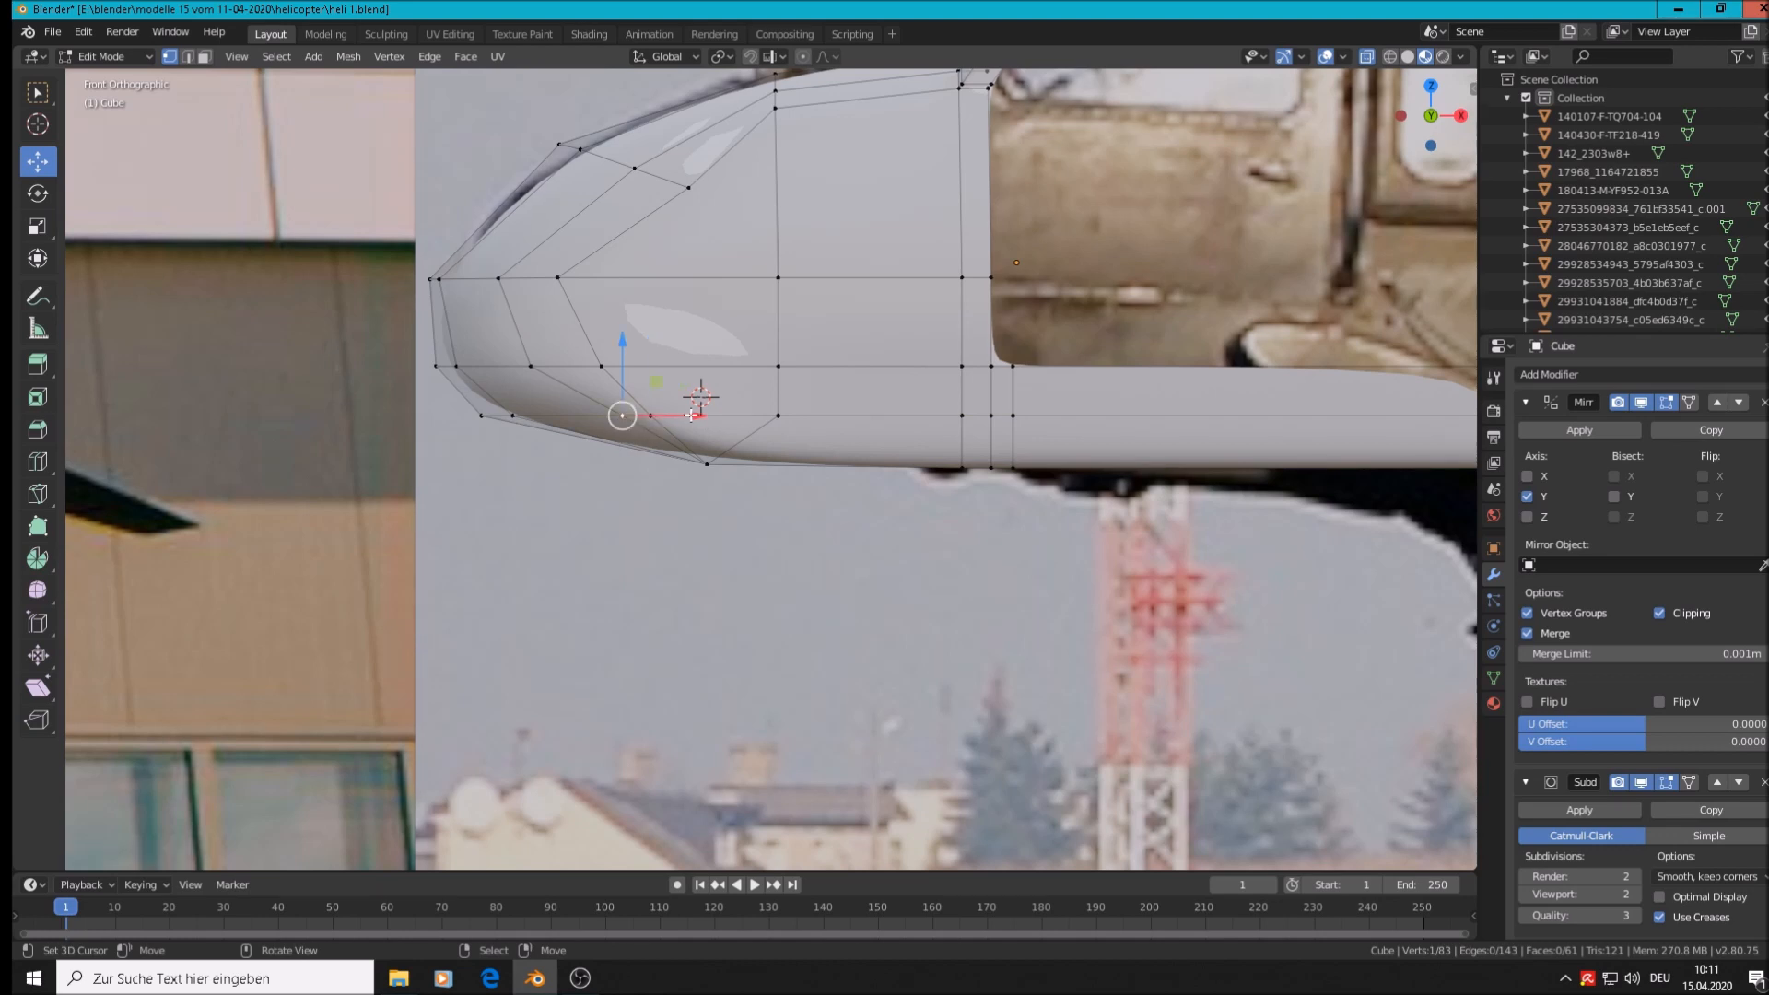
key(x)
click(654, 423)
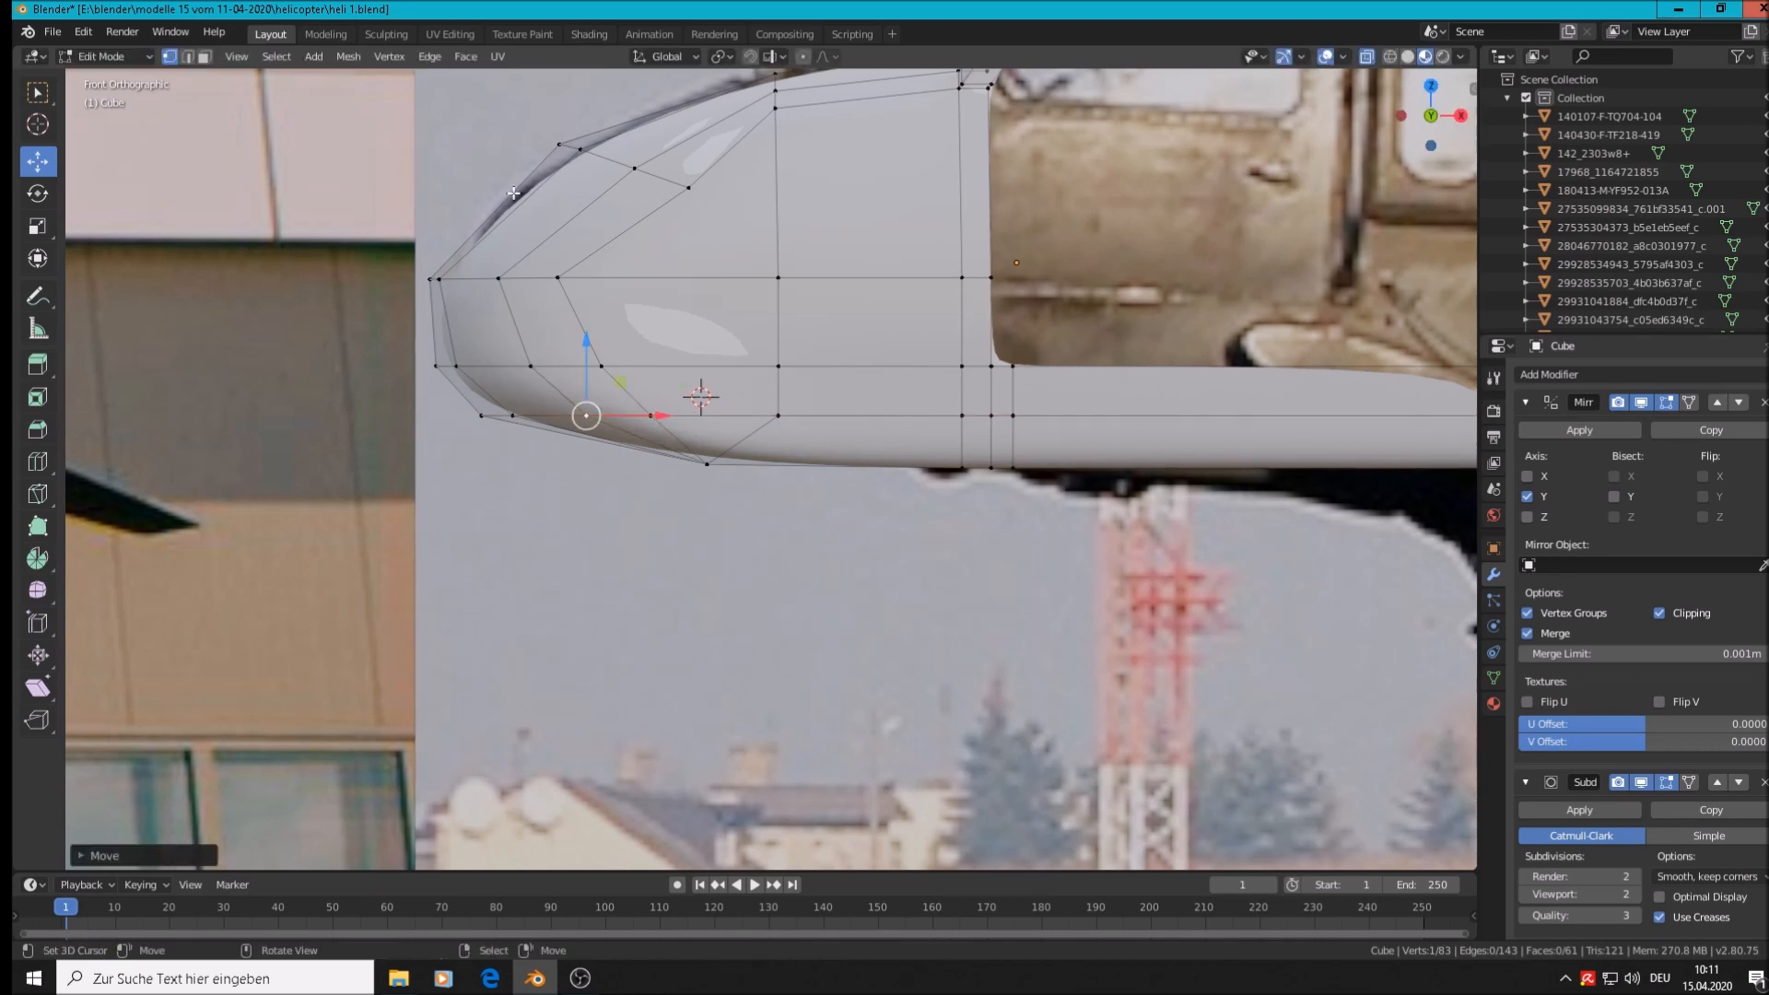
Reposition the lower nose vertex lengthwise along X, then select the windshield's front-edge vertex
scroll(877, 421, down, 1)
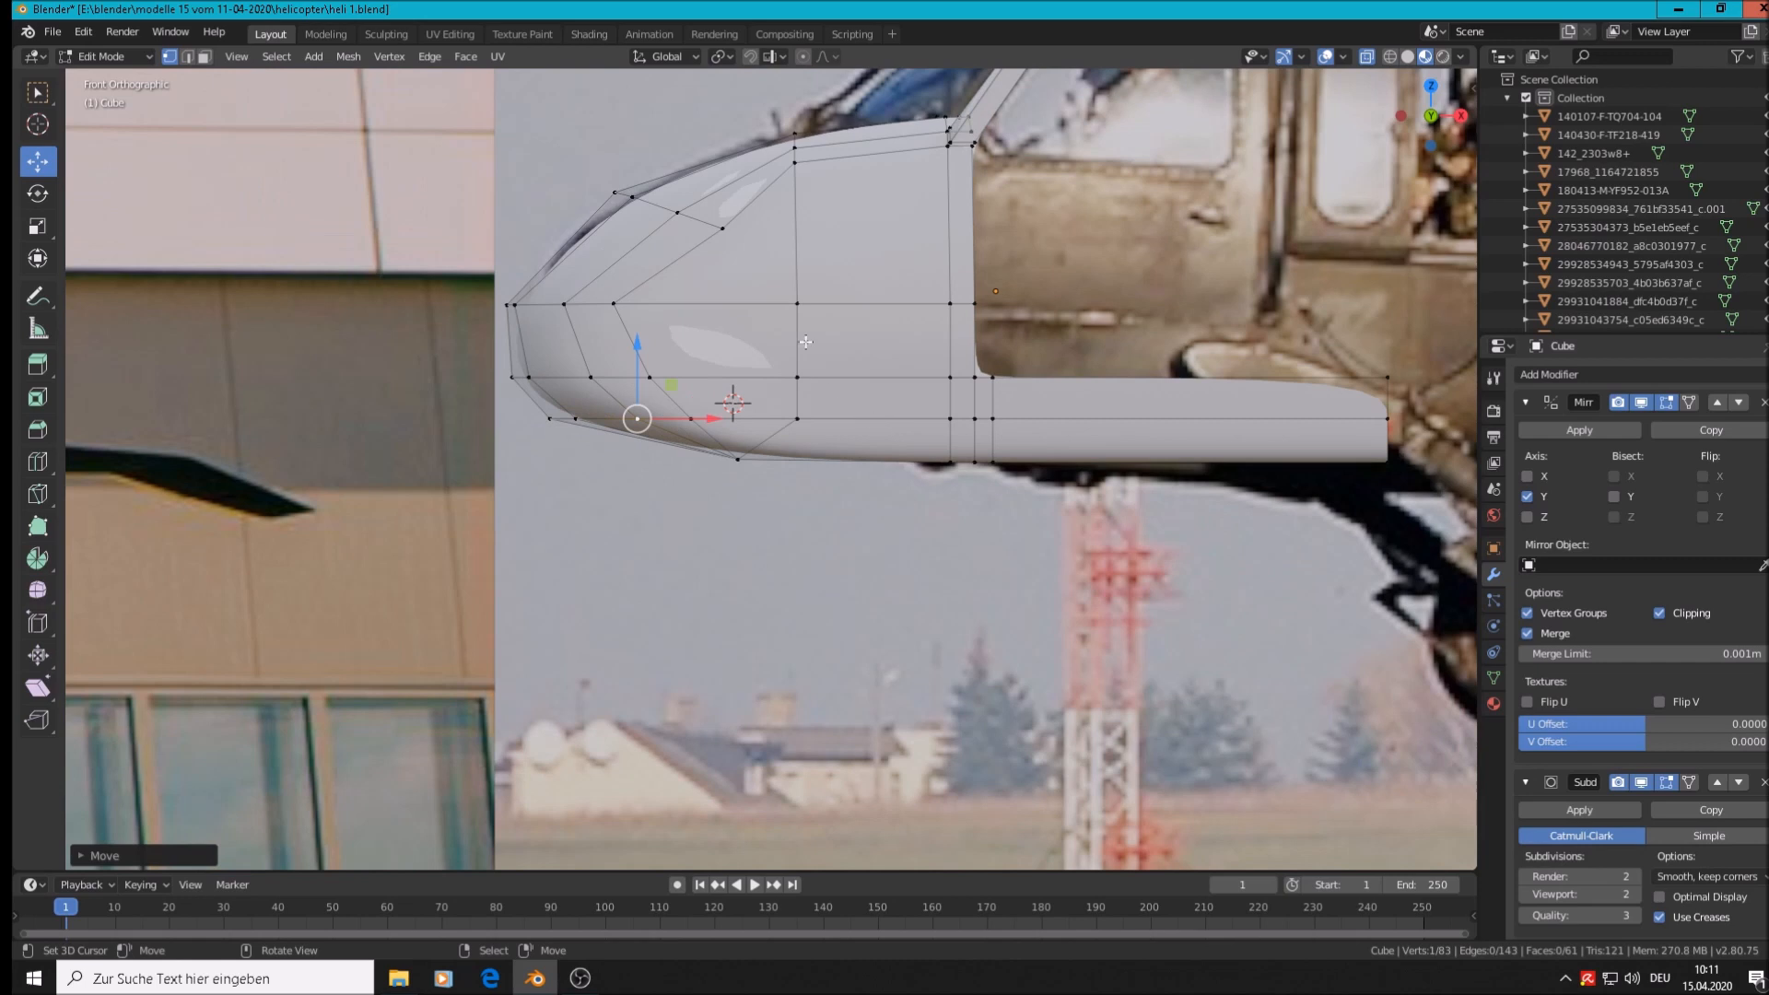
click(711, 229)
key(g)
key(x)
drag(760, 228, 752, 221)
right_click(679, 214)
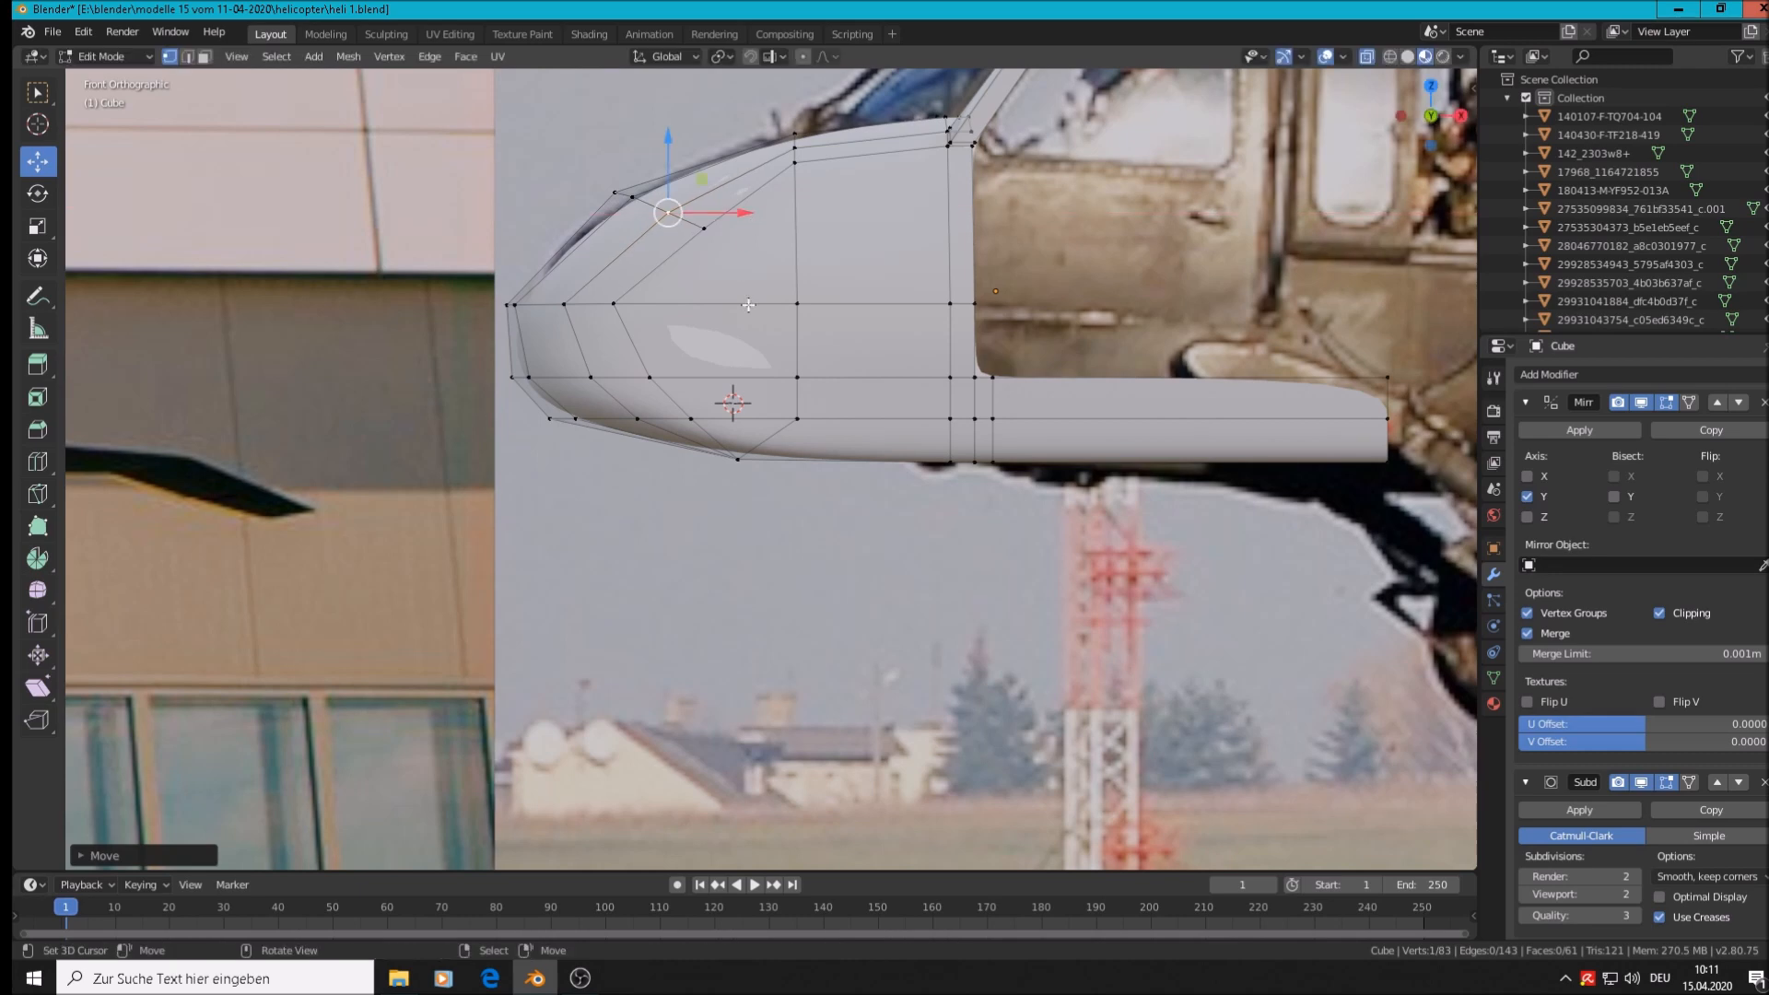
scroll(744, 324, down, 2)
Slide the nose tip vertex lengthwise and orbit around to a side view of the shell
right_click(588, 313)
drag(623, 313, 632, 312)
key(Tab)
middle_drag(881, 452, 1075, 464)
middle_drag(1080, 391, 1014, 315)
key(Tab)
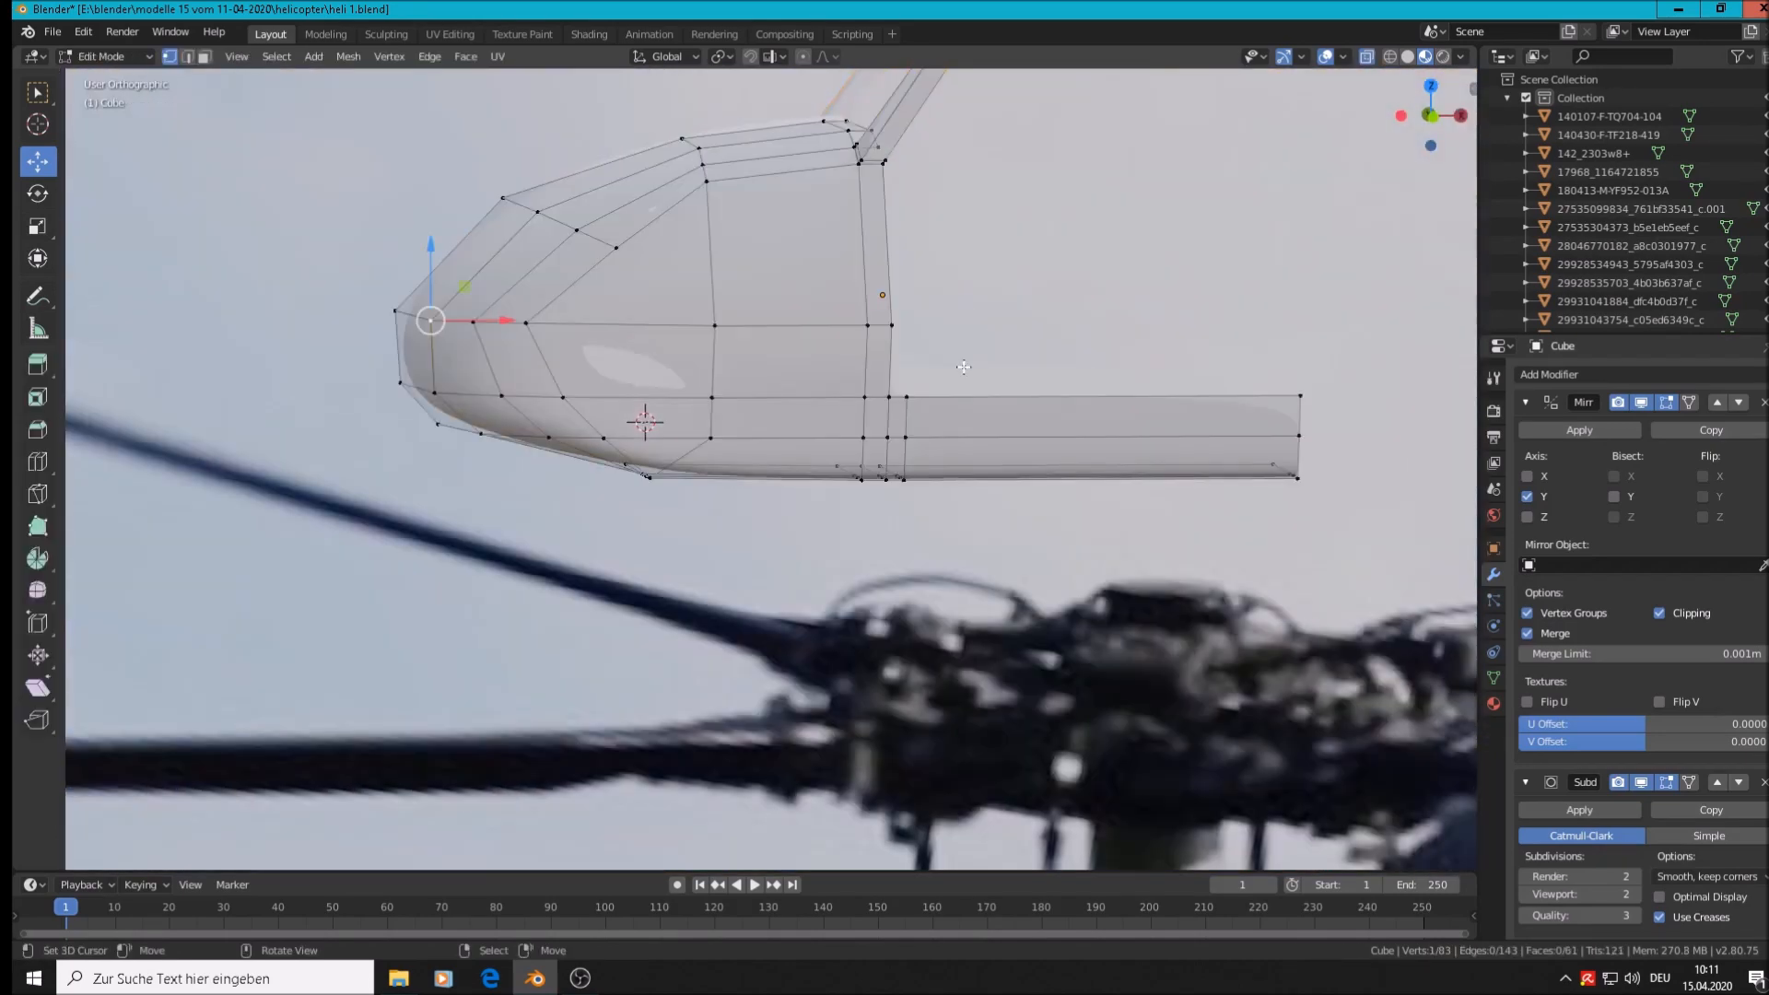
scroll(904, 396, up, 4)
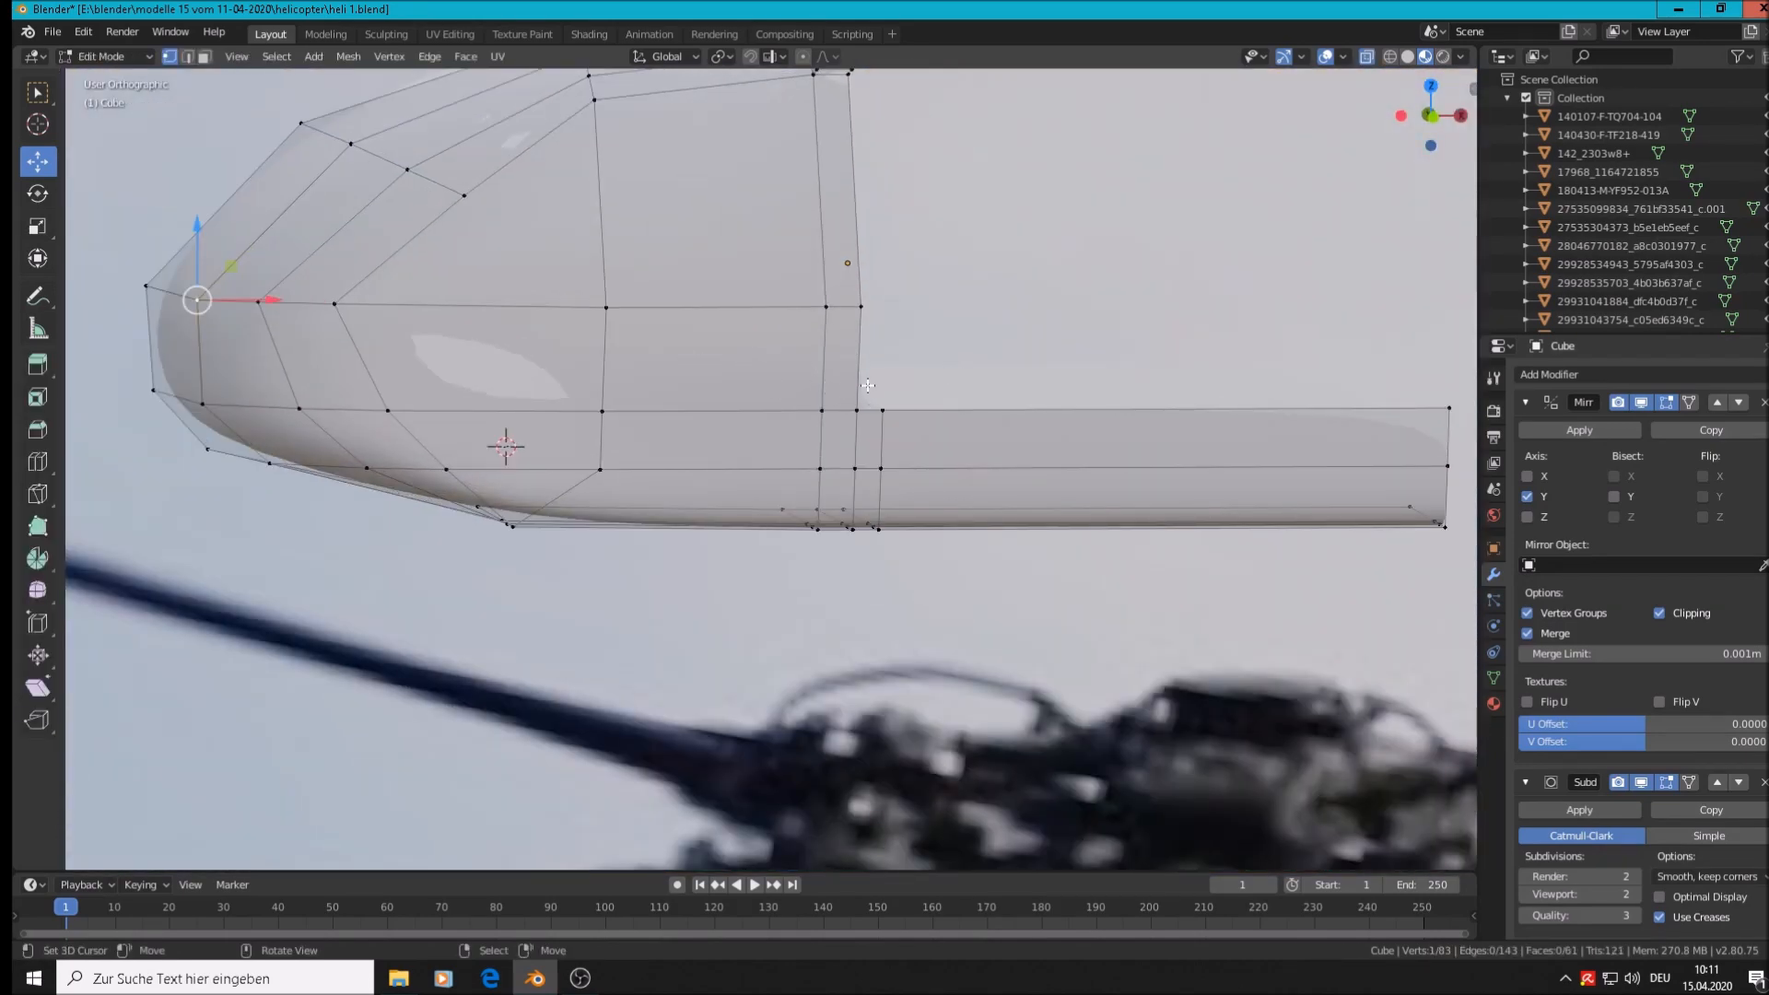
Add a horizontal loop cut along the cockpit side and check the smoothed result in Object Mode
key(ctrl+r)
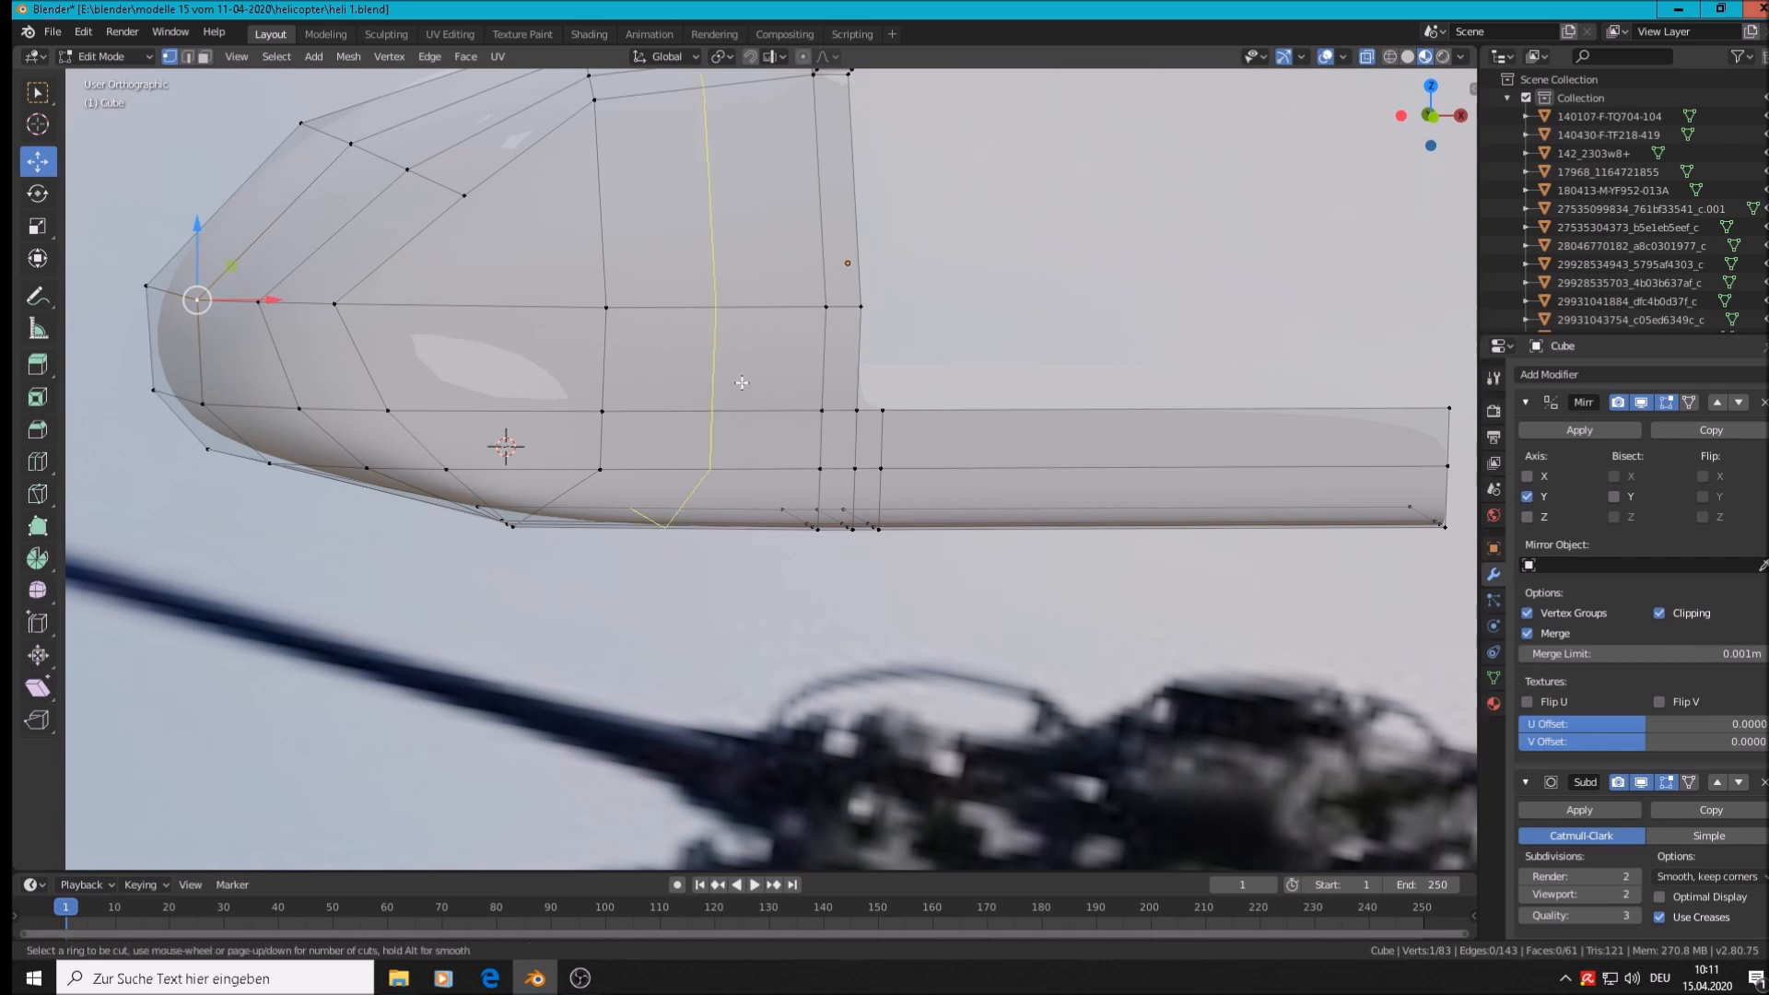
click(605, 364)
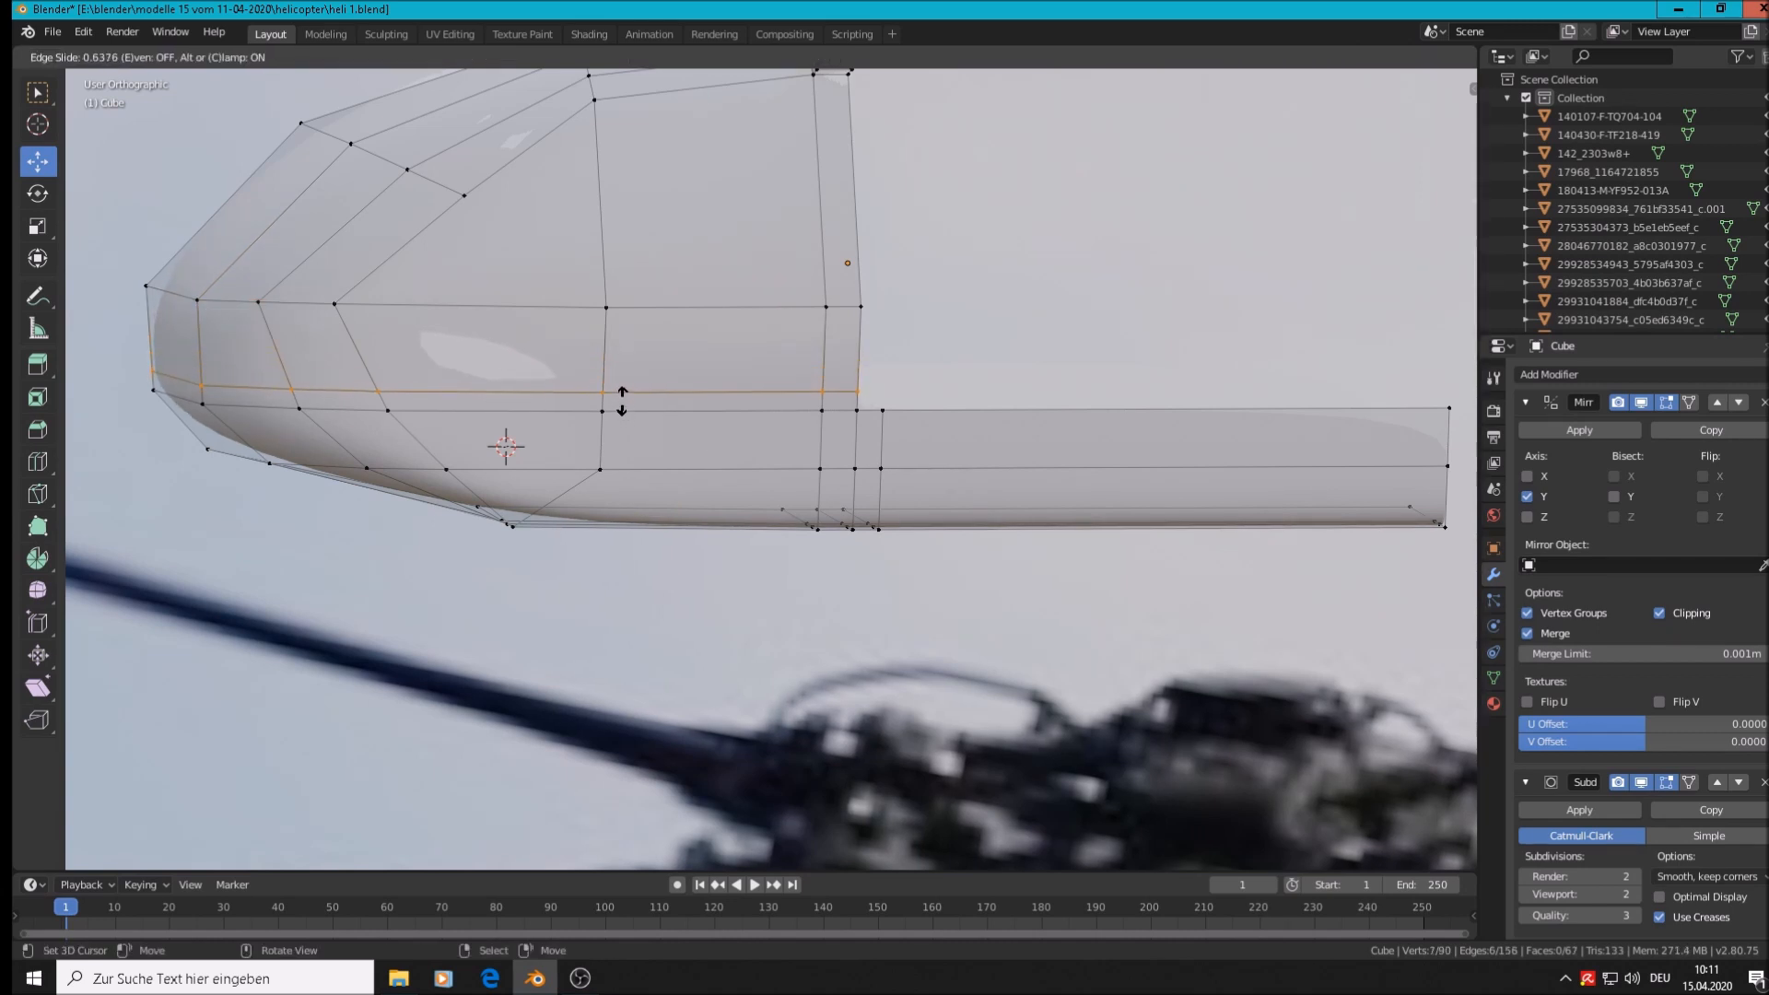
click(620, 402)
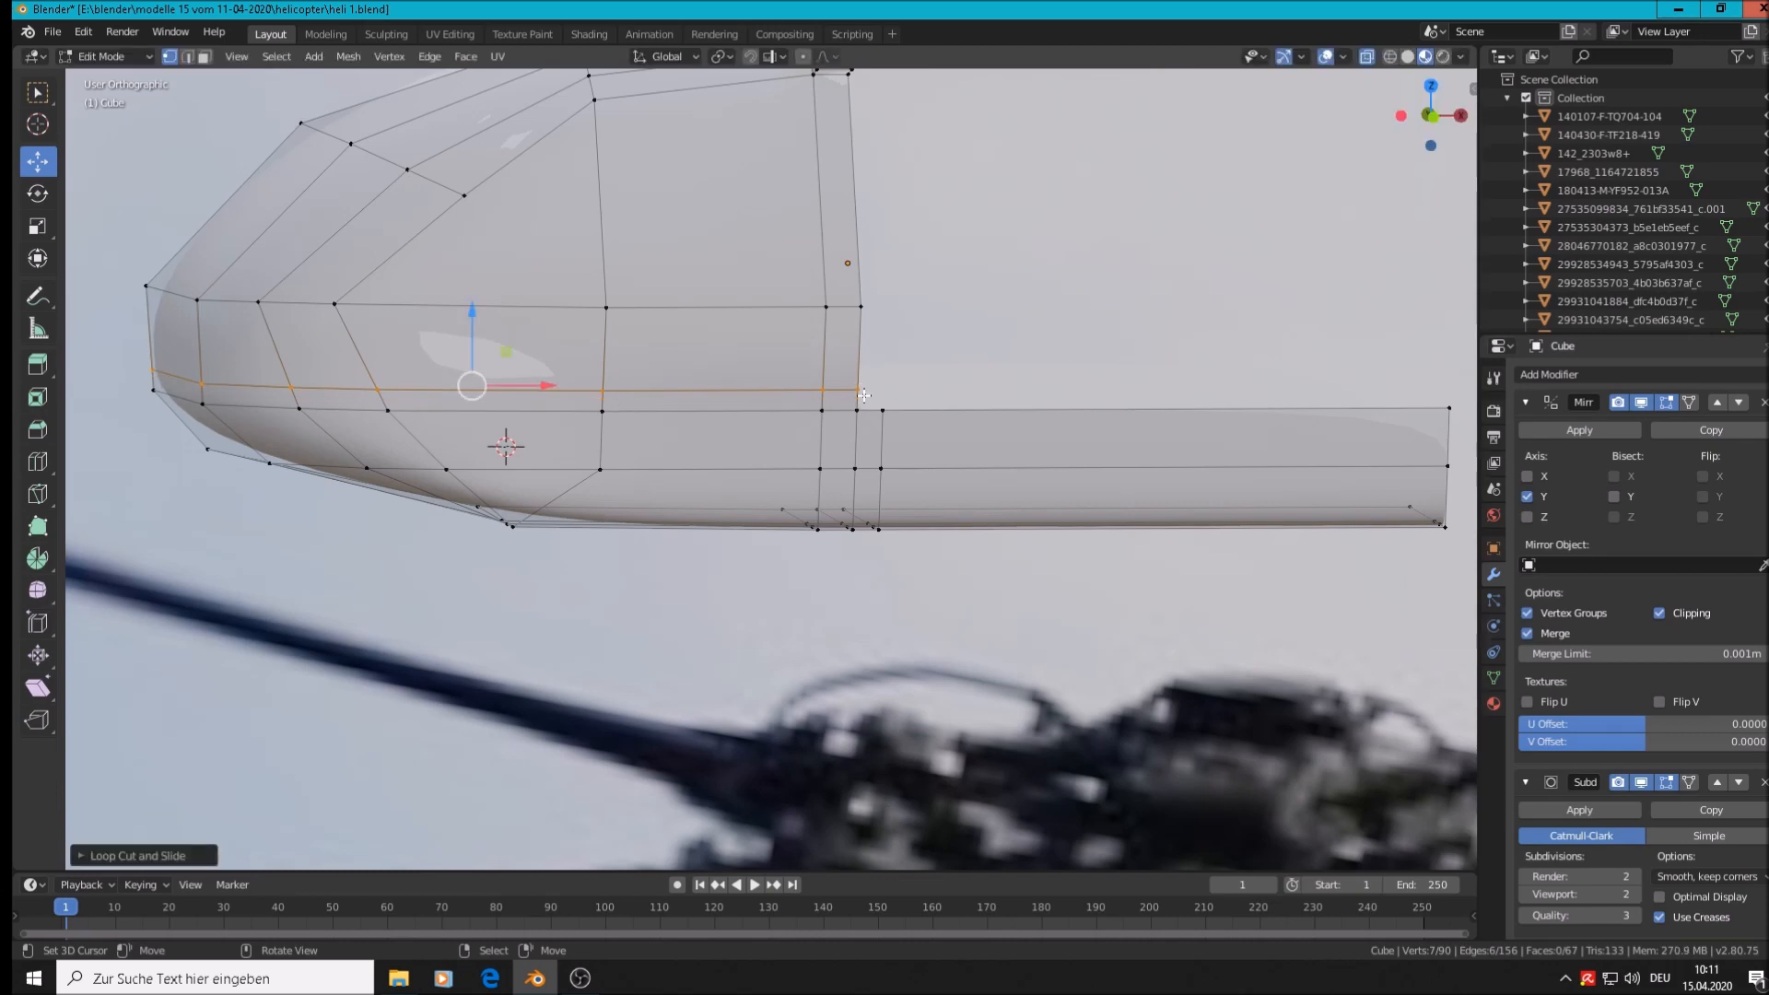
scroll(758, 415, down, 4)
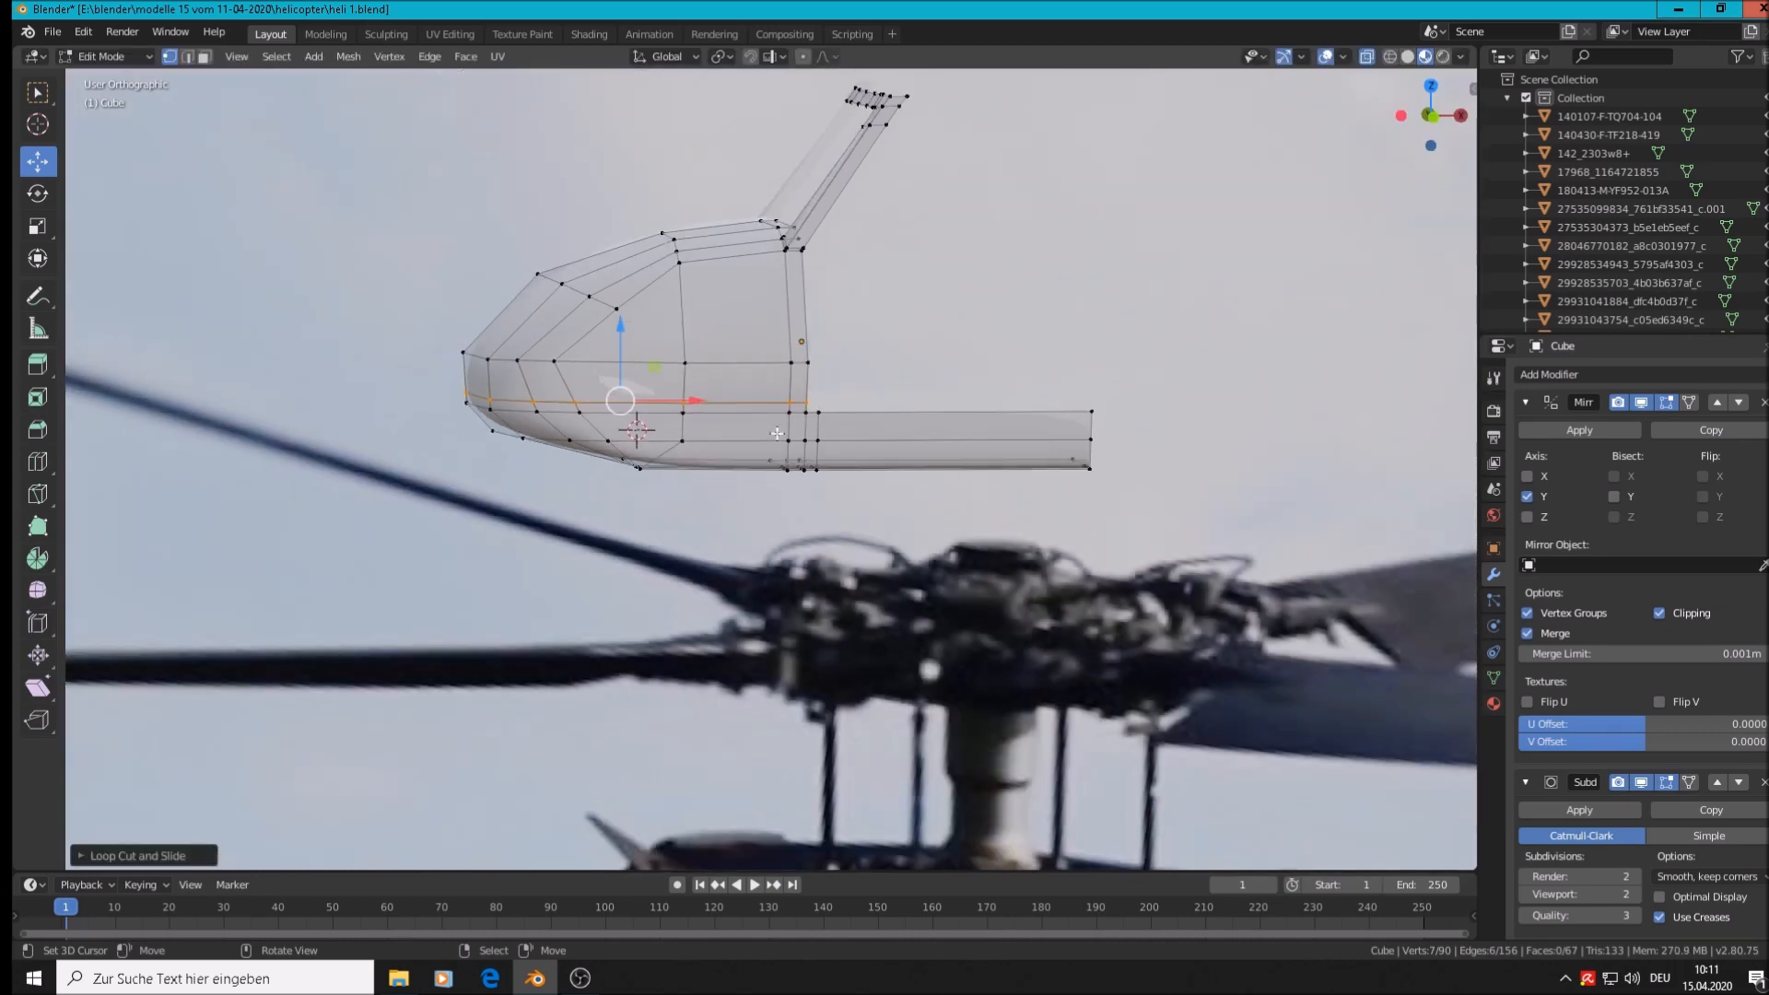
key(Tab)
middle_drag(895, 479, 936, 452)
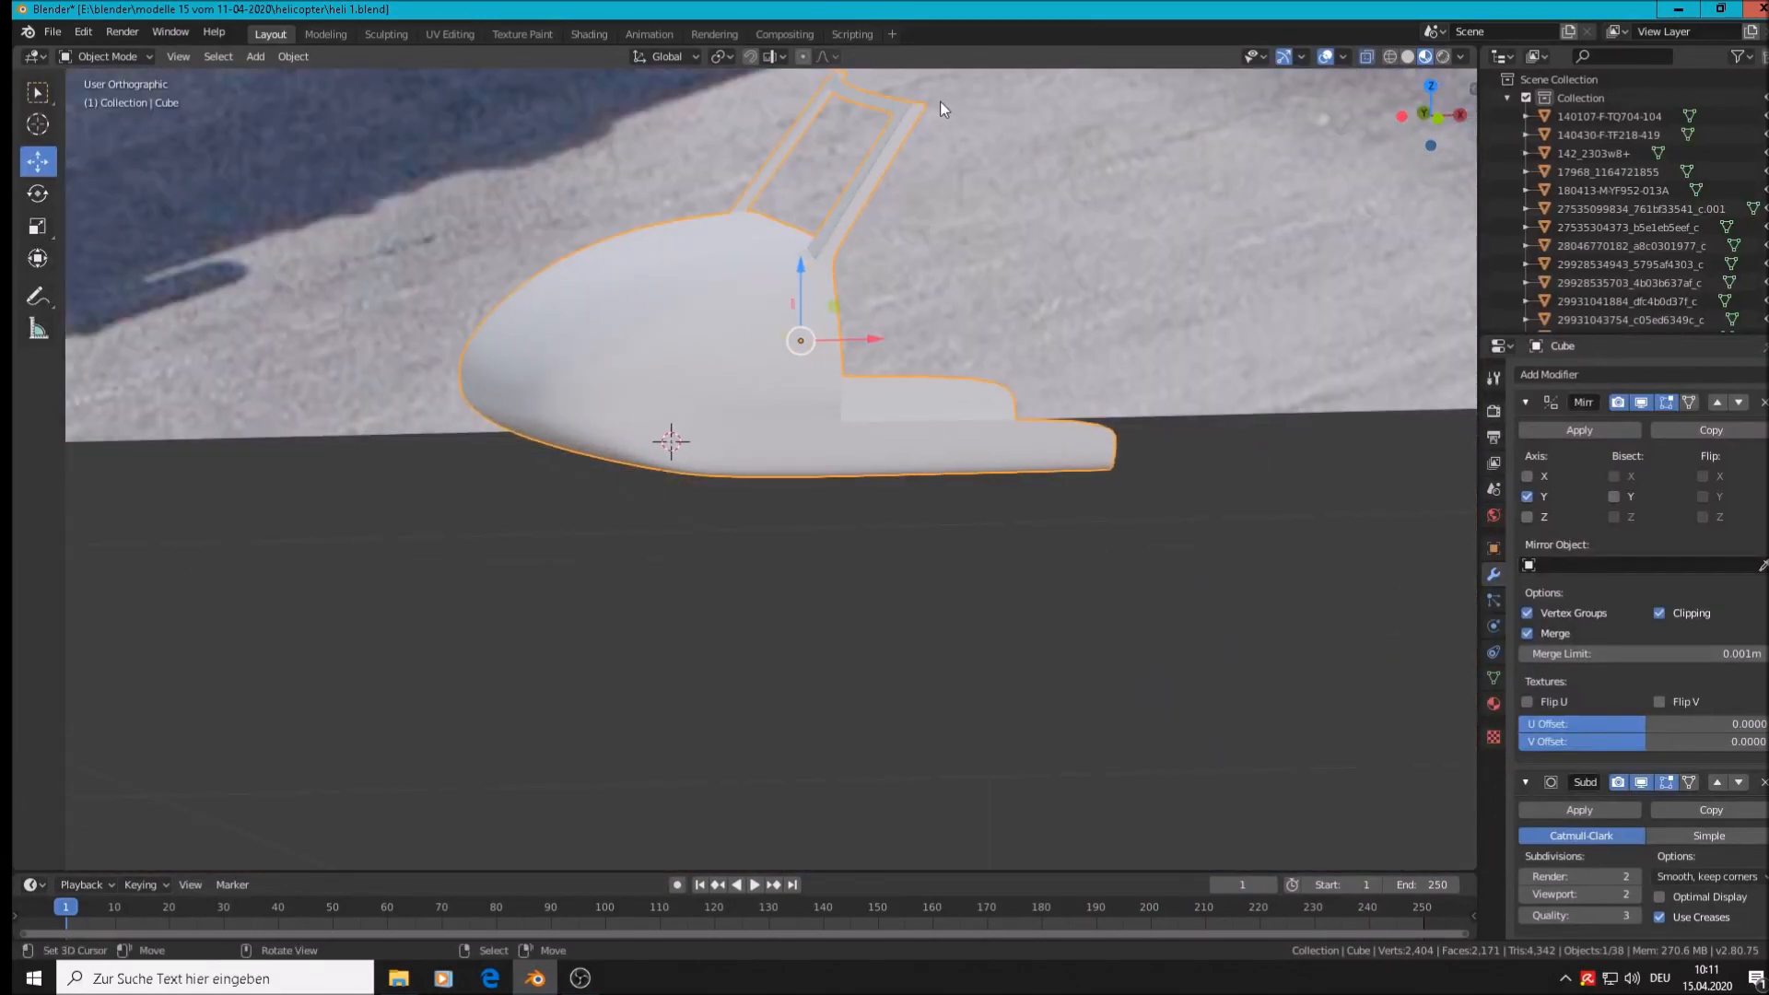
Select the strut's edge loop and shift it slightly sideways with the X gizmo arrow
scroll(864, 146, up, 5)
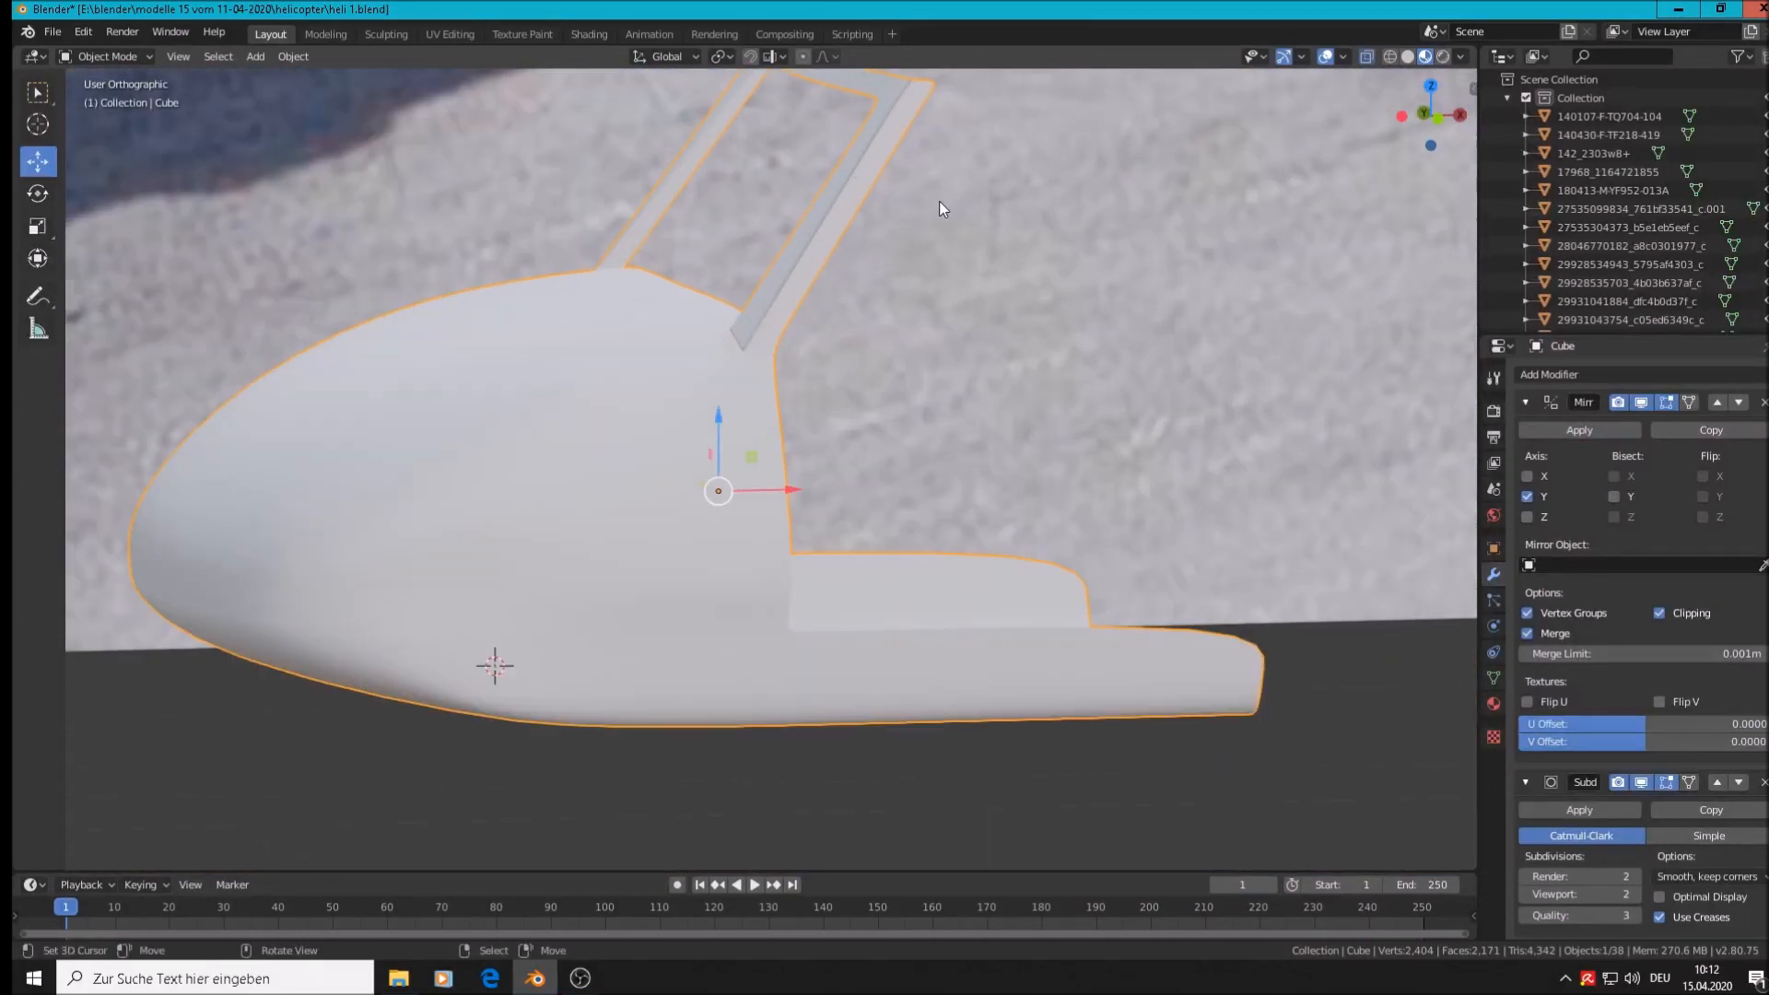
scroll(1093, 430, up, 3)
key(Tab)
scroll(975, 210, down, 2)
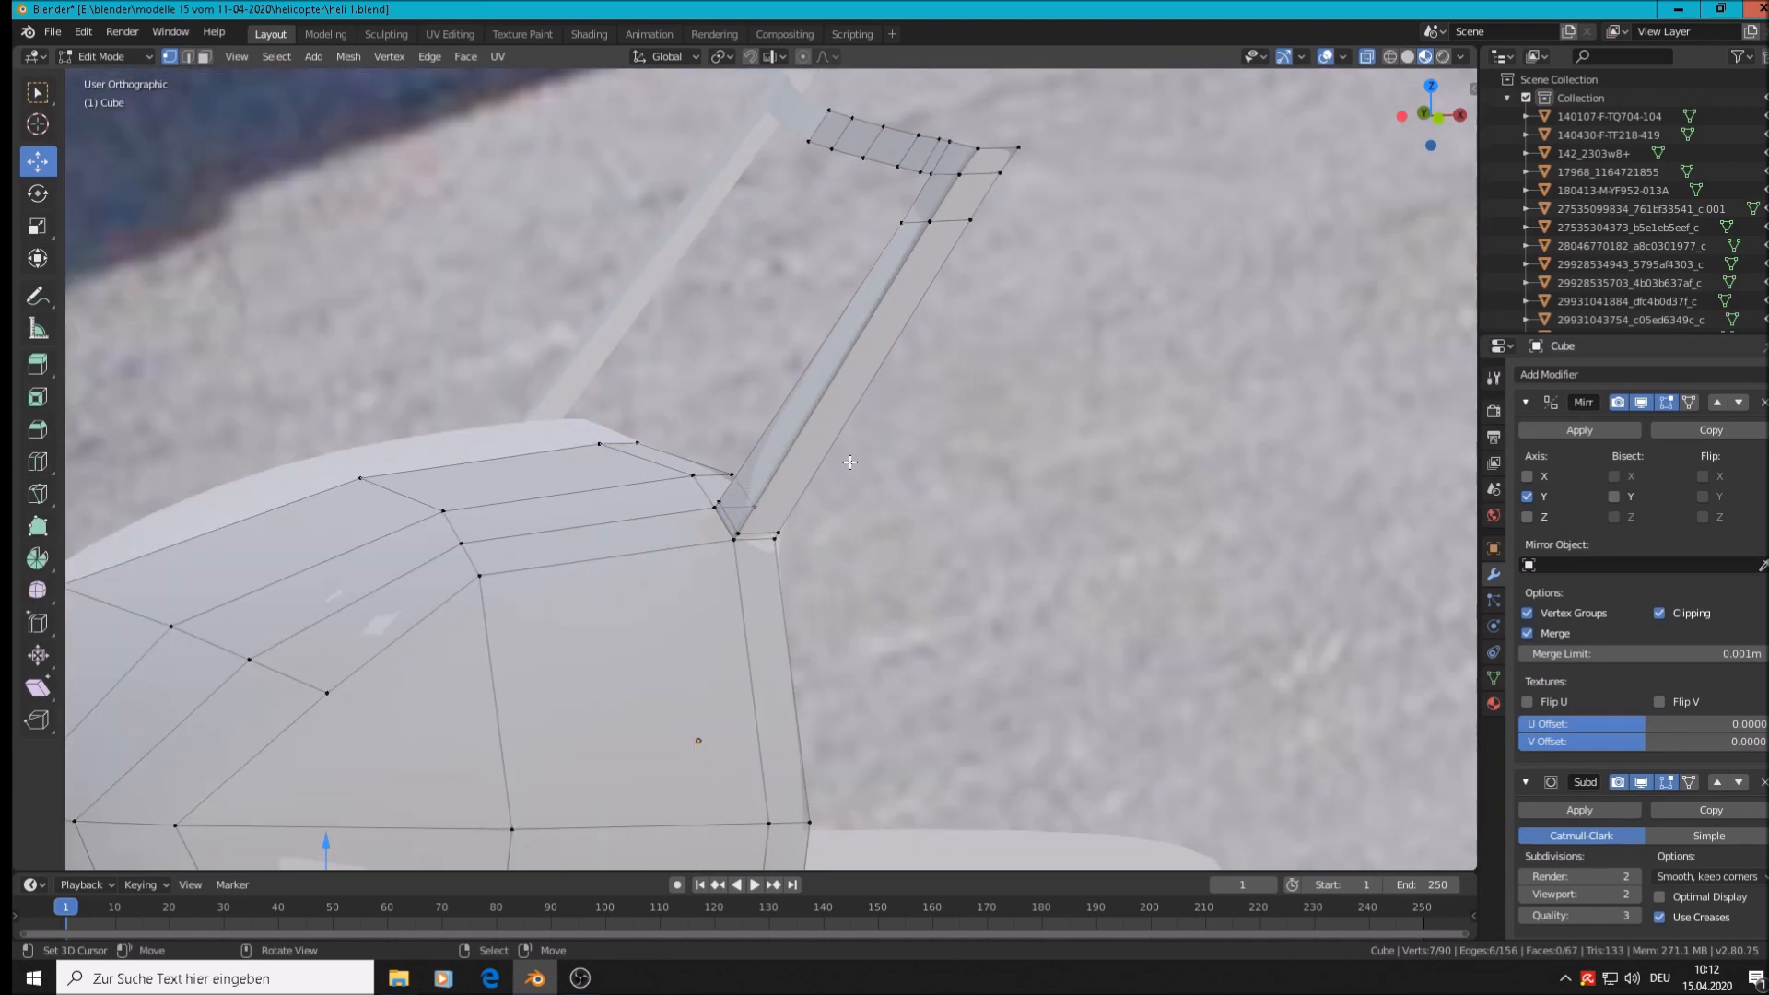
alt+click(809, 431)
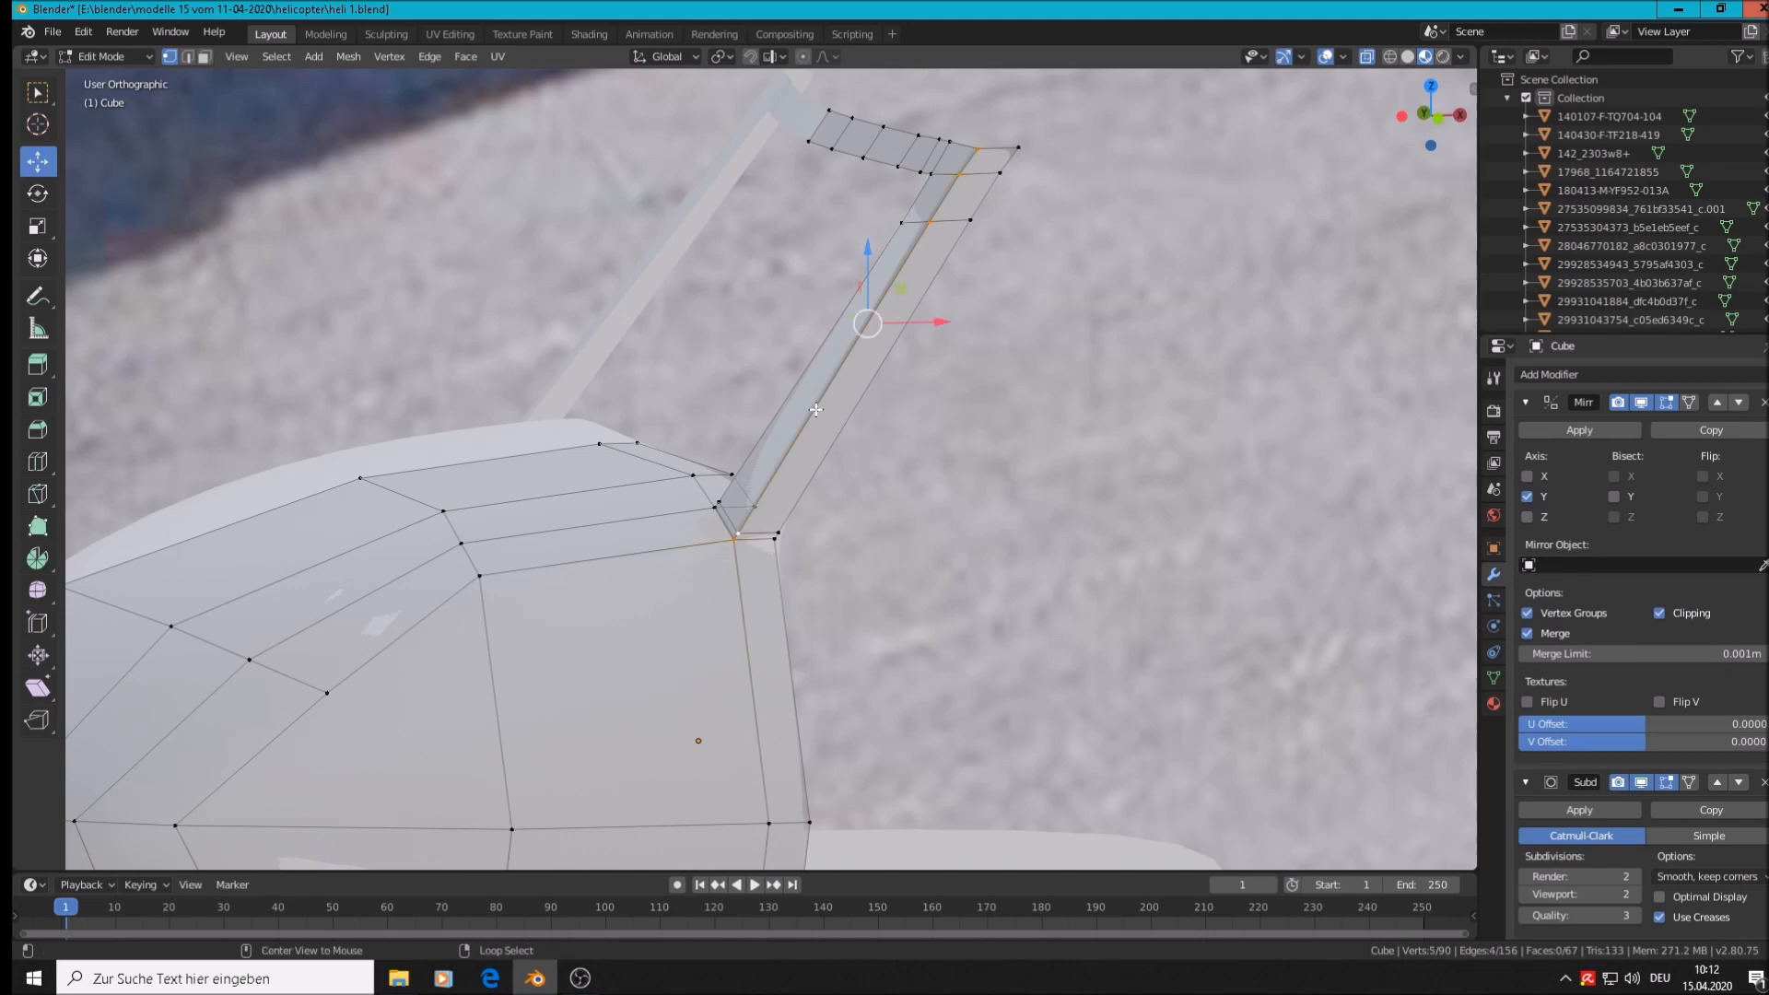
middle_drag(809, 431, 792, 400)
drag(950, 315, 968, 318)
middle_drag(968, 318, 669, 392)
Orbit around the cabin to inspect the smoothed shell from the side in Object Mode
key(Tab)
scroll(765, 368, down, 5)
key(Tab)
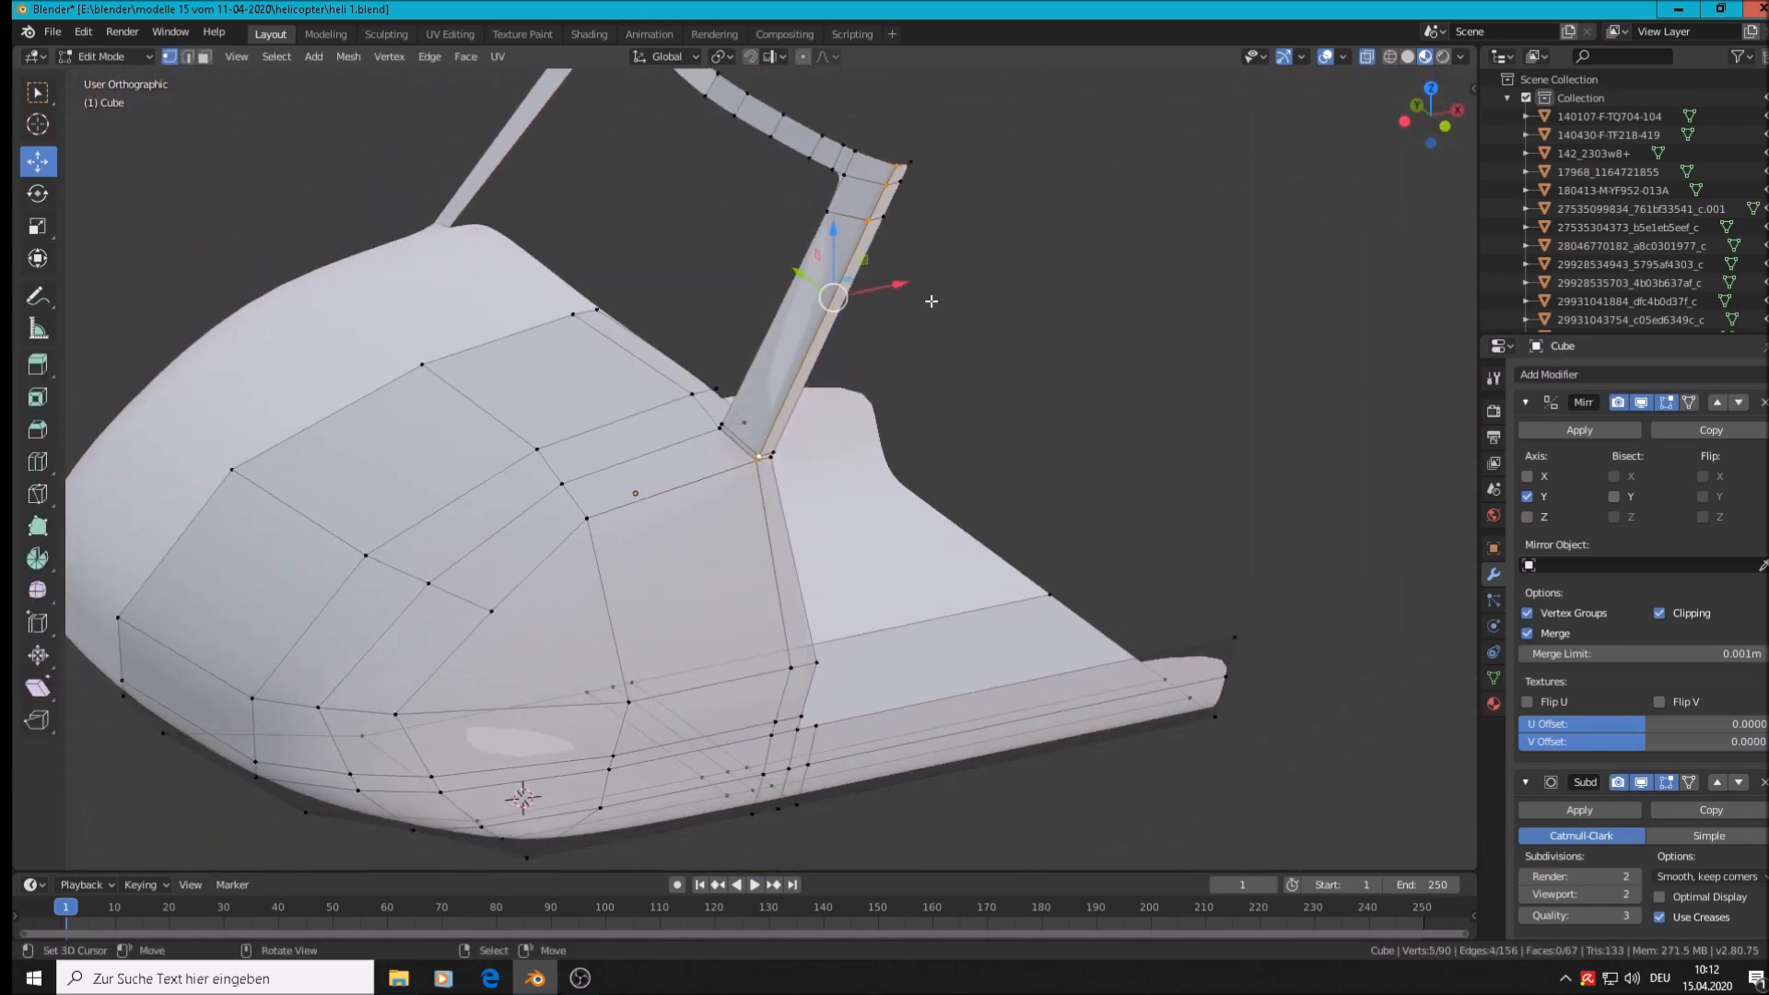
middle_drag(945, 296, 931, 230)
scroll(928, 180, up, 3)
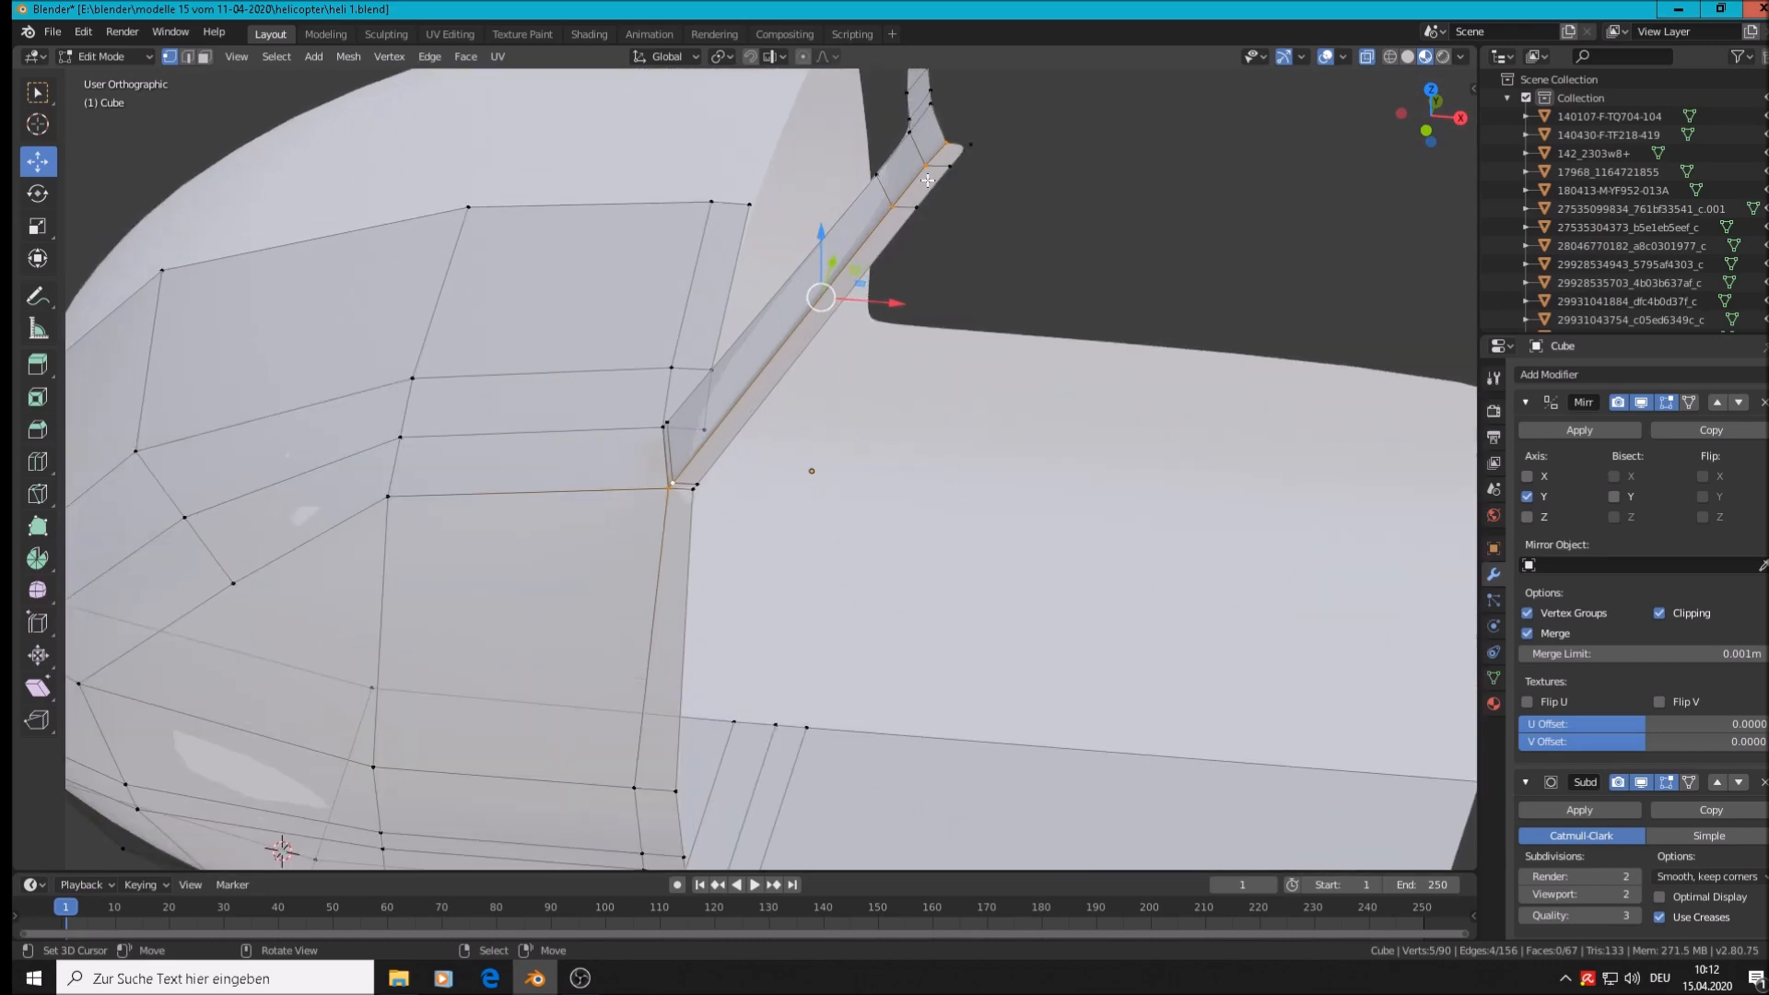
scroll(927, 179, down, 5)
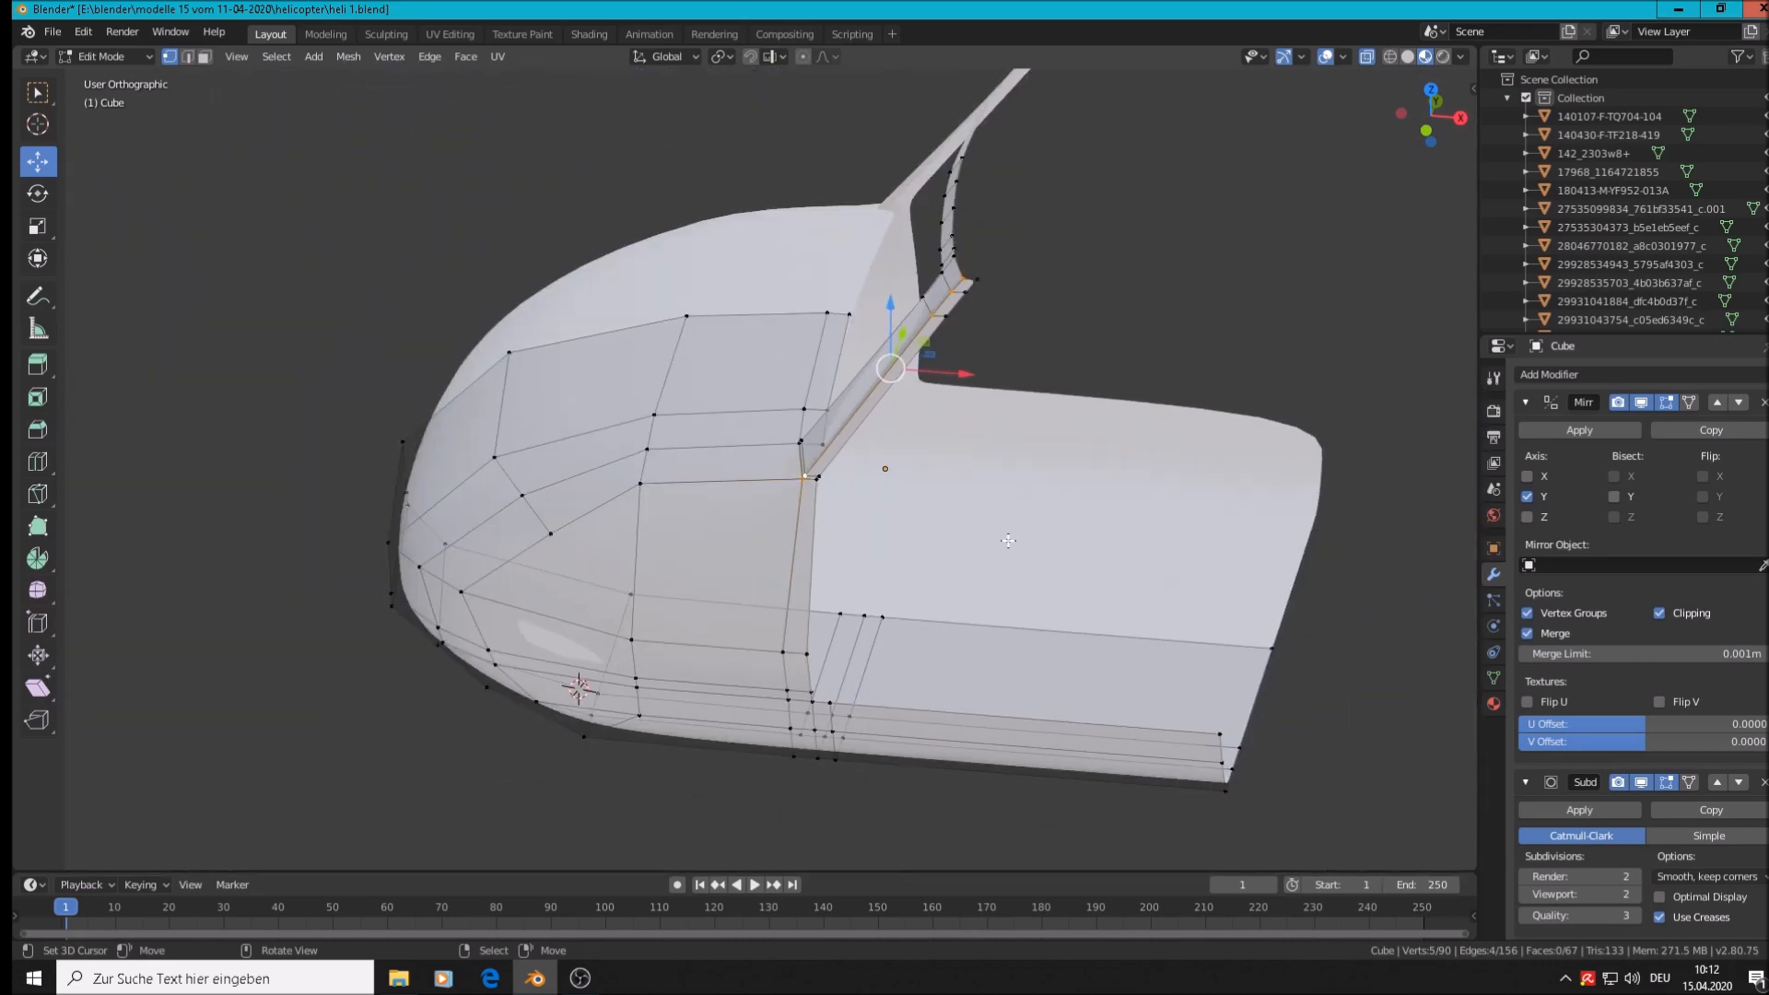
middle_drag(972, 589, 1170, 654)
scroll(993, 563, down, 4)
key(Tab)
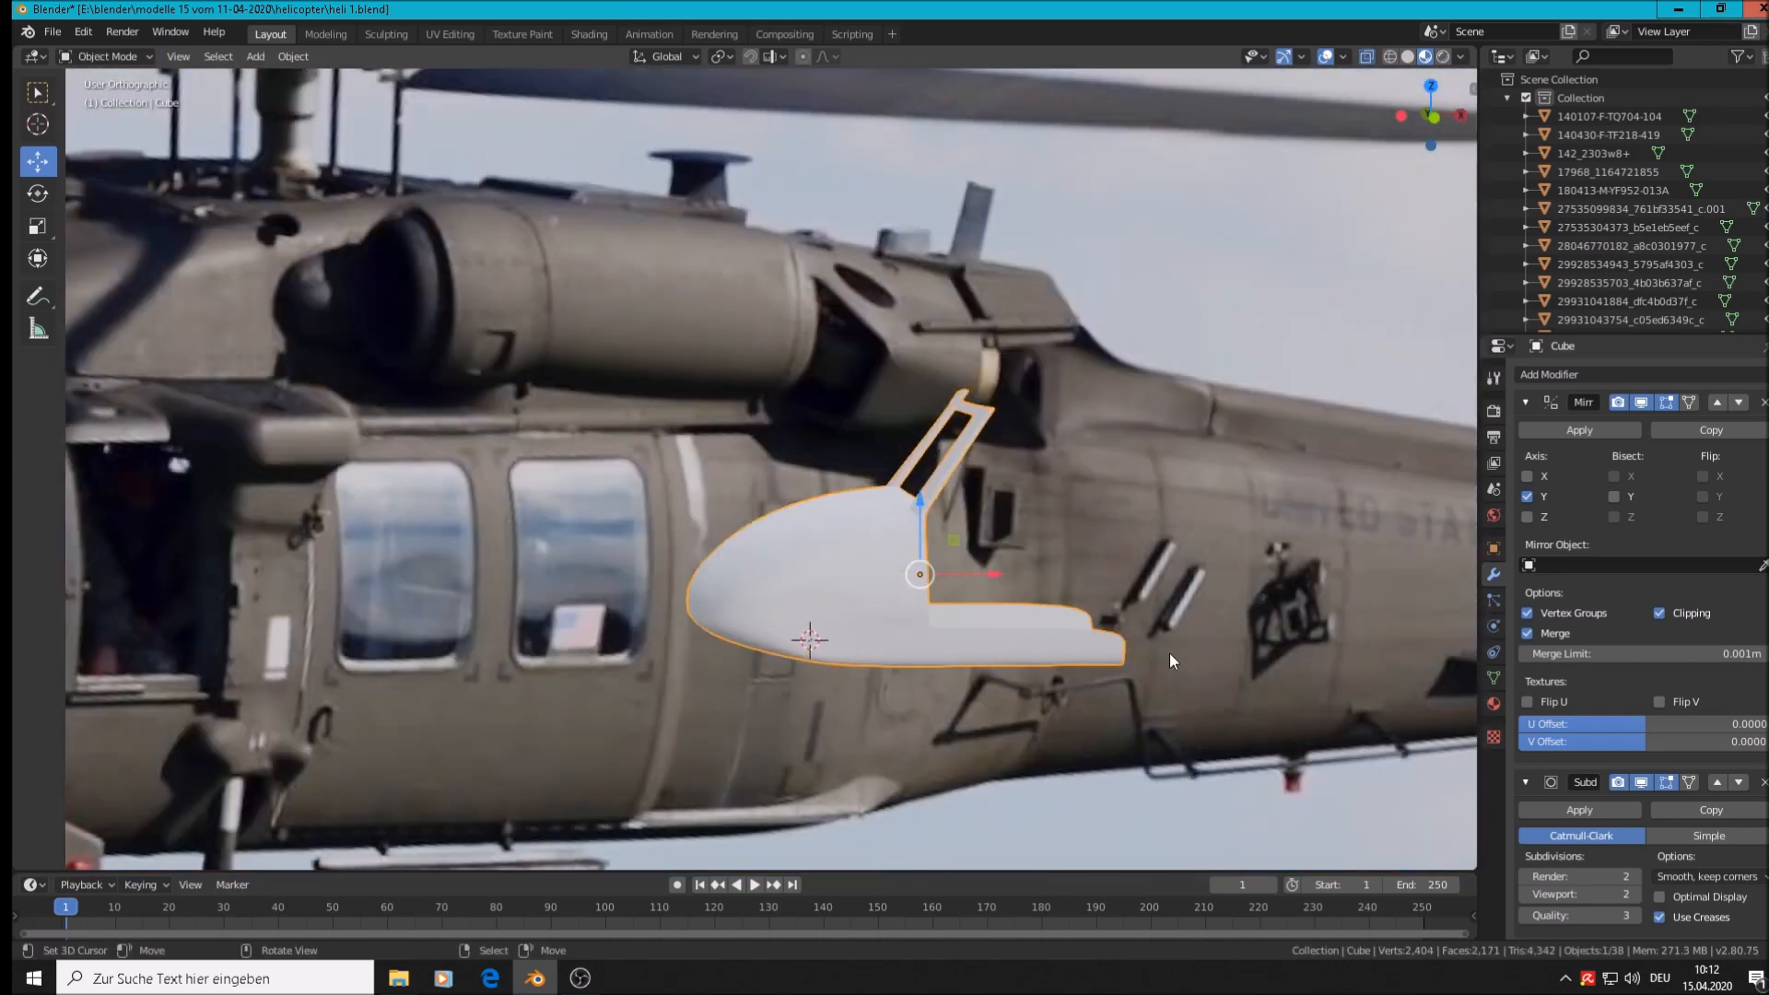
Switch to Front Orthographic (Numpad 1) and zoom to frame the helicopter reference photo
key(KP_1)
scroll(948, 619, down, 2)
scroll(1069, 590, up, 3)
scroll(1060, 589, up, 3)
scroll(912, 636, down, 2)
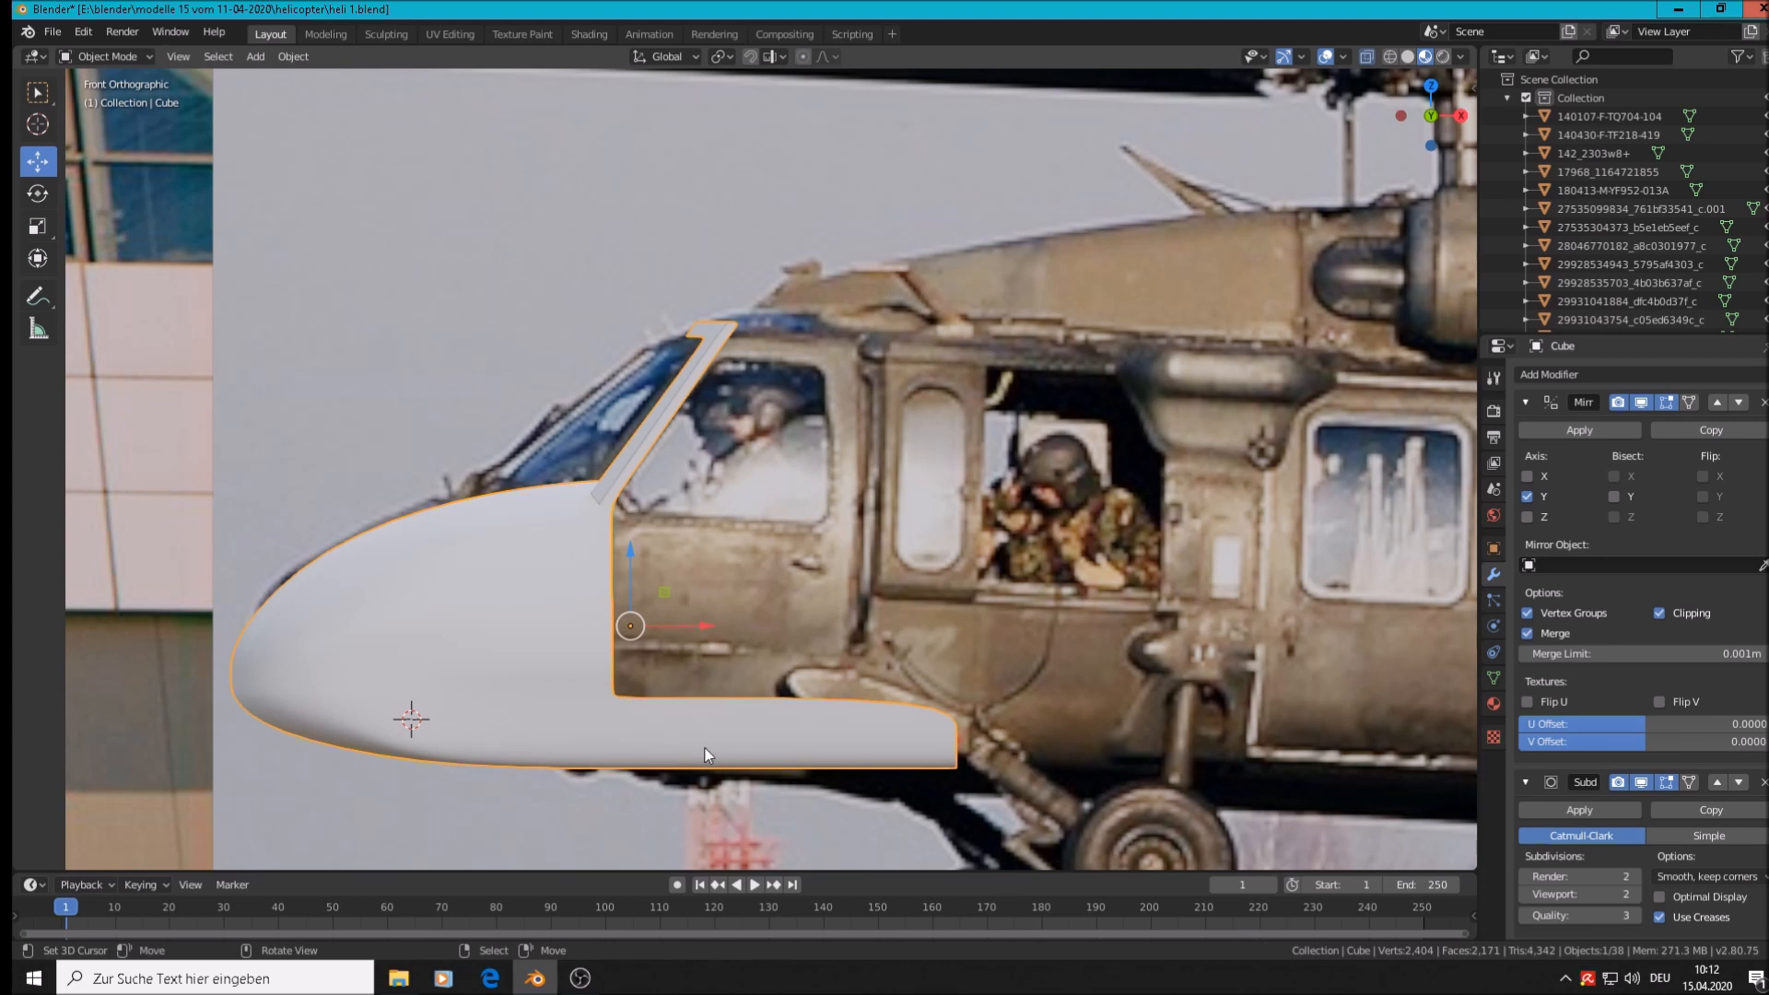
Extrude the two lower rear corner vertices back along the fuselage beneath the cabin door
key(Tab)
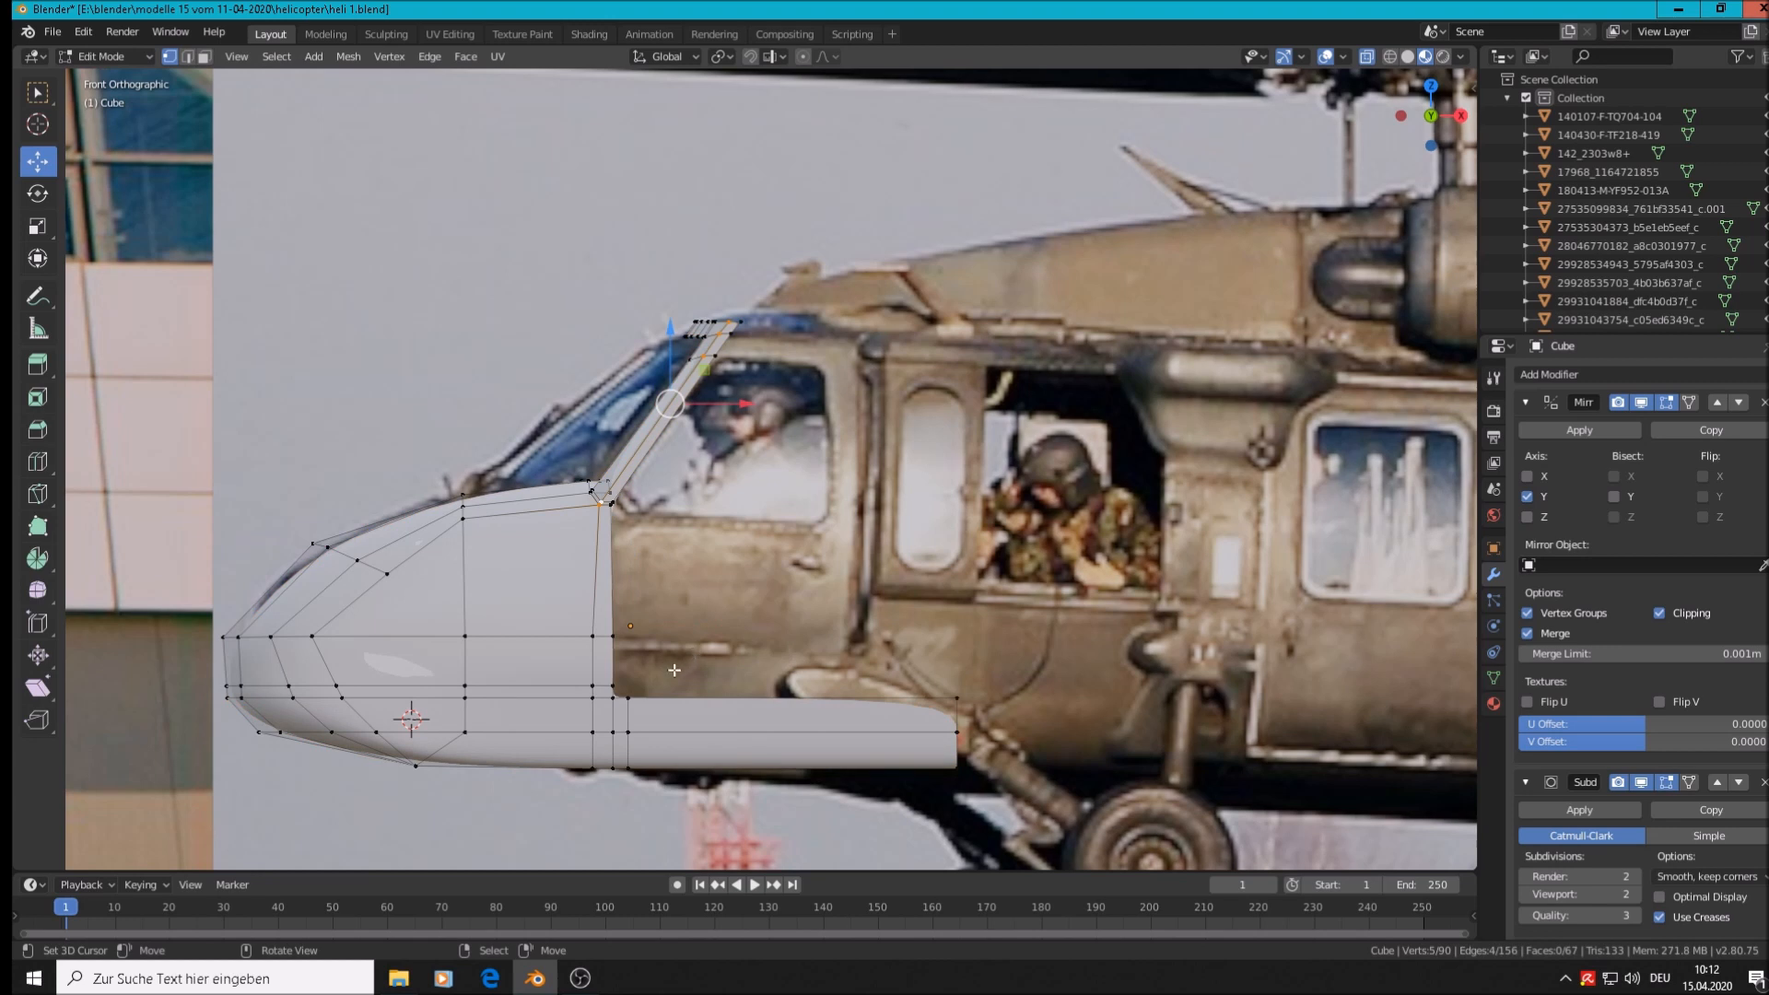
click(611, 633)
right_click(612, 636)
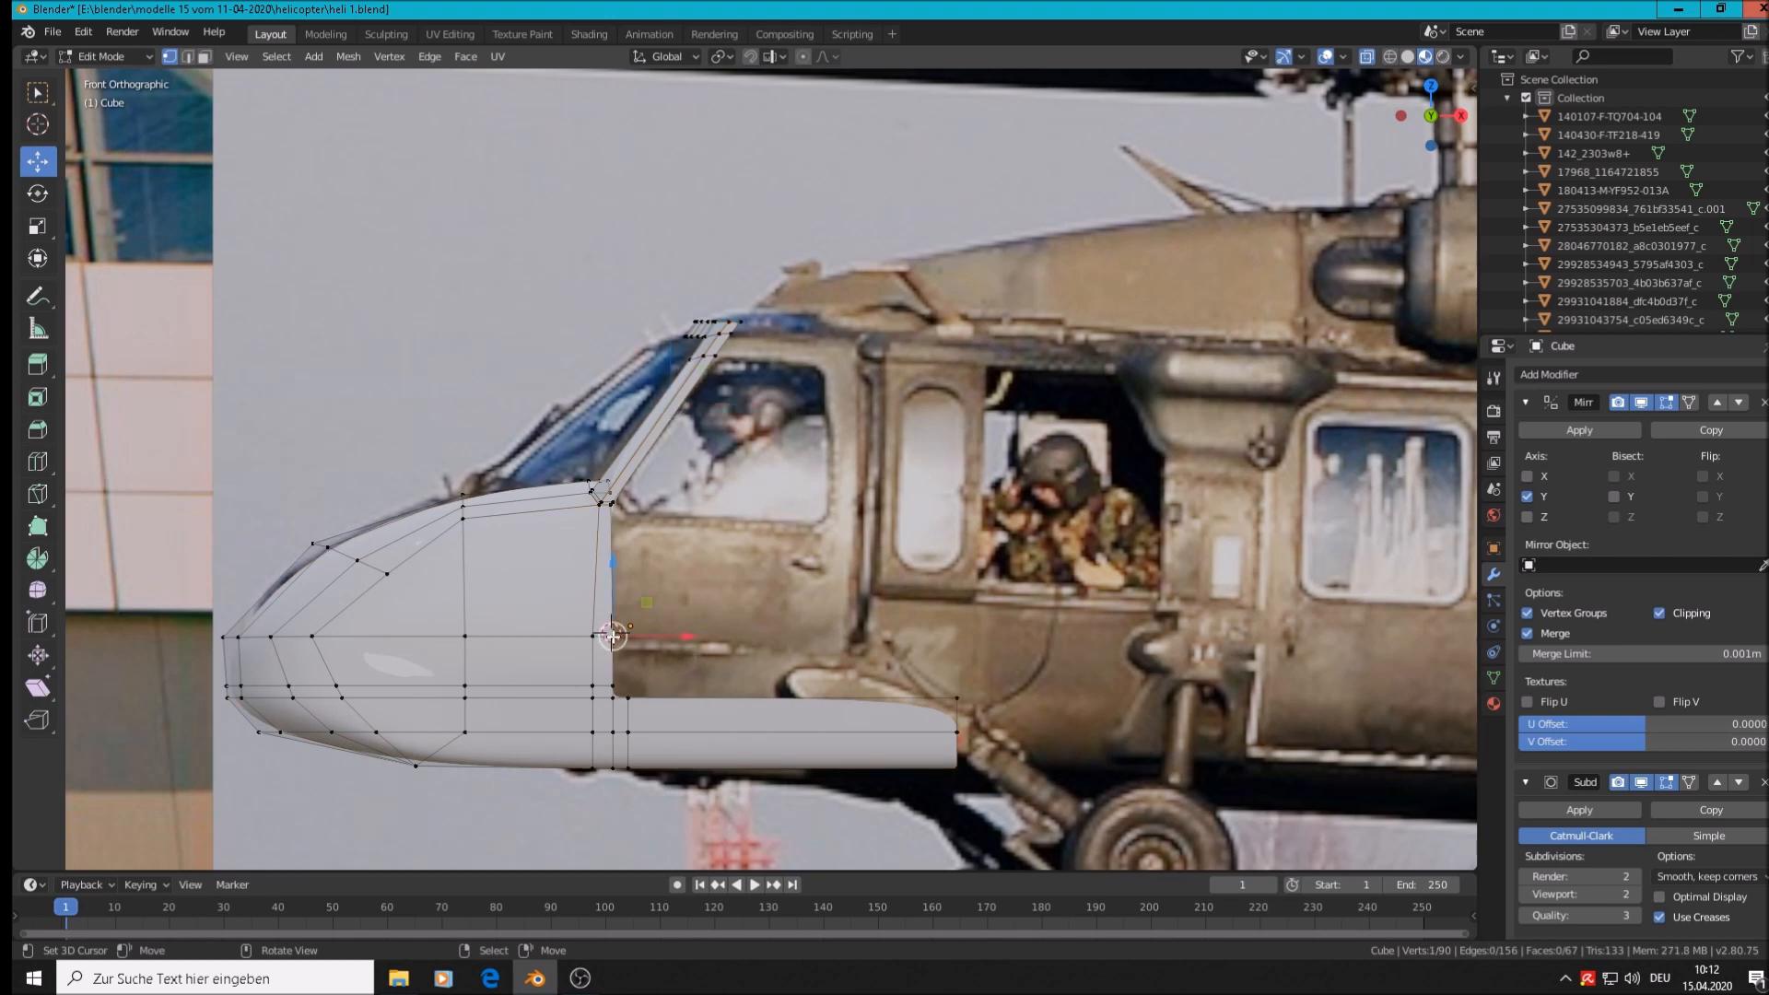
shift+right_click(624, 684)
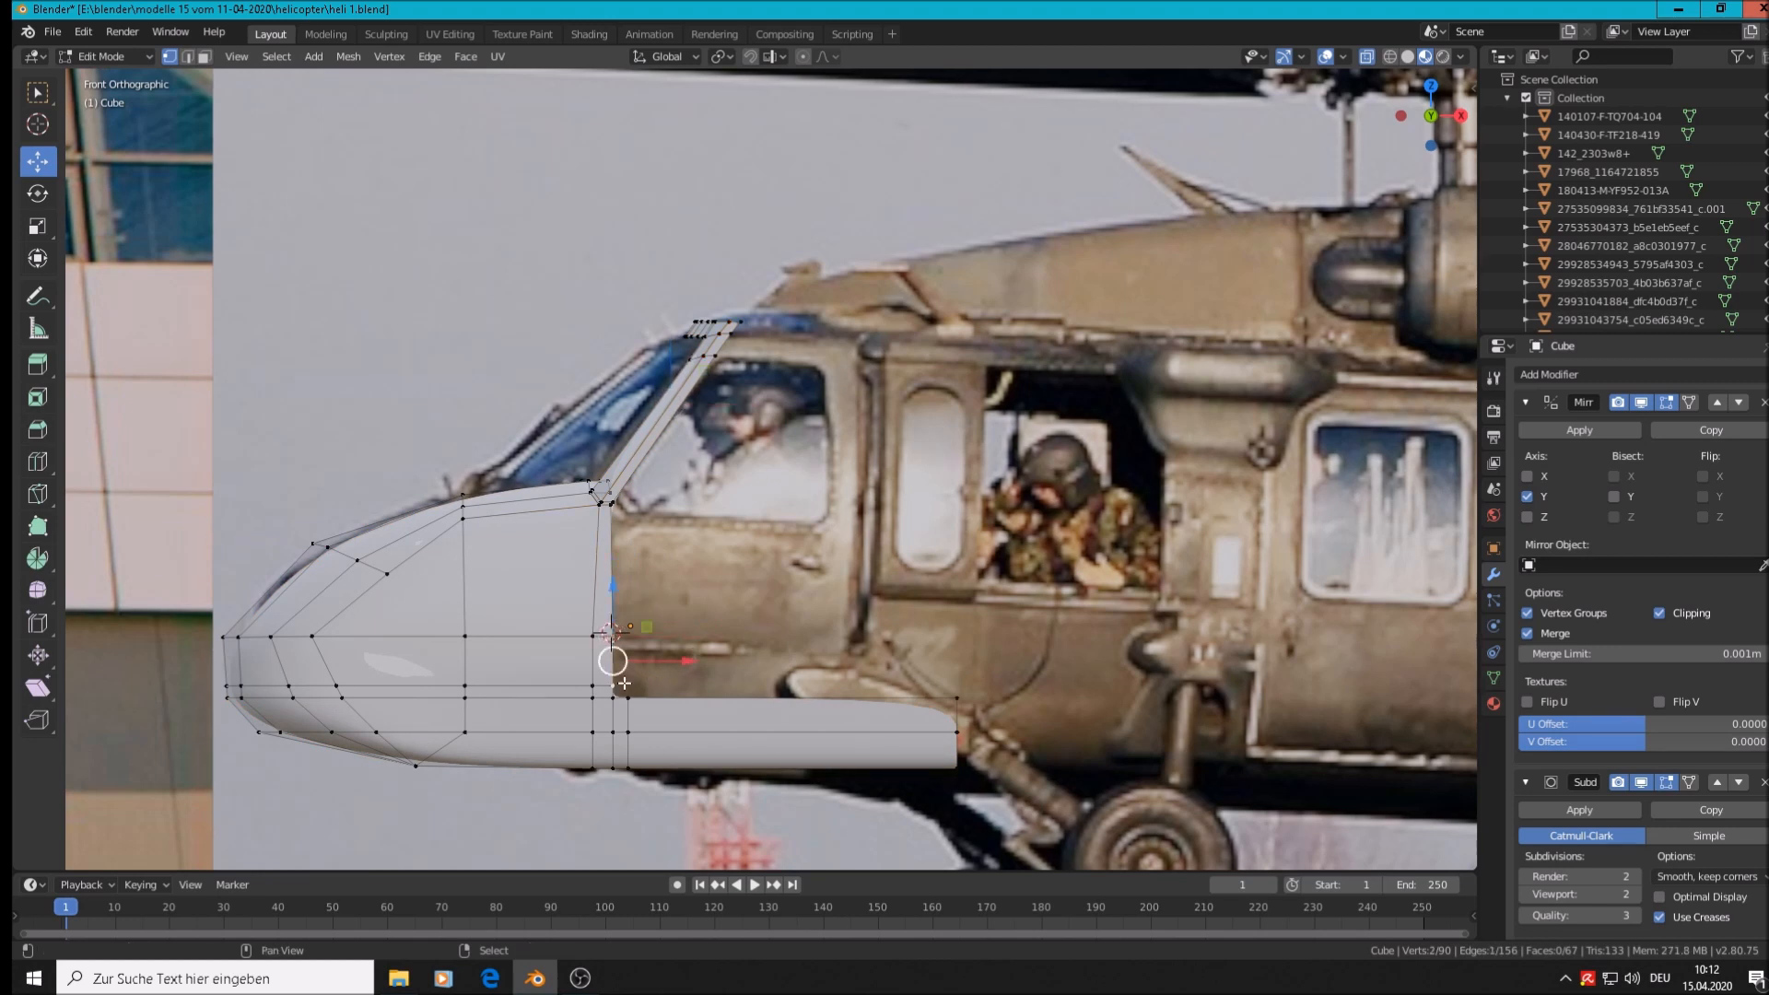
key(e)
right_click(685, 683)
drag(687, 670, 1031, 679)
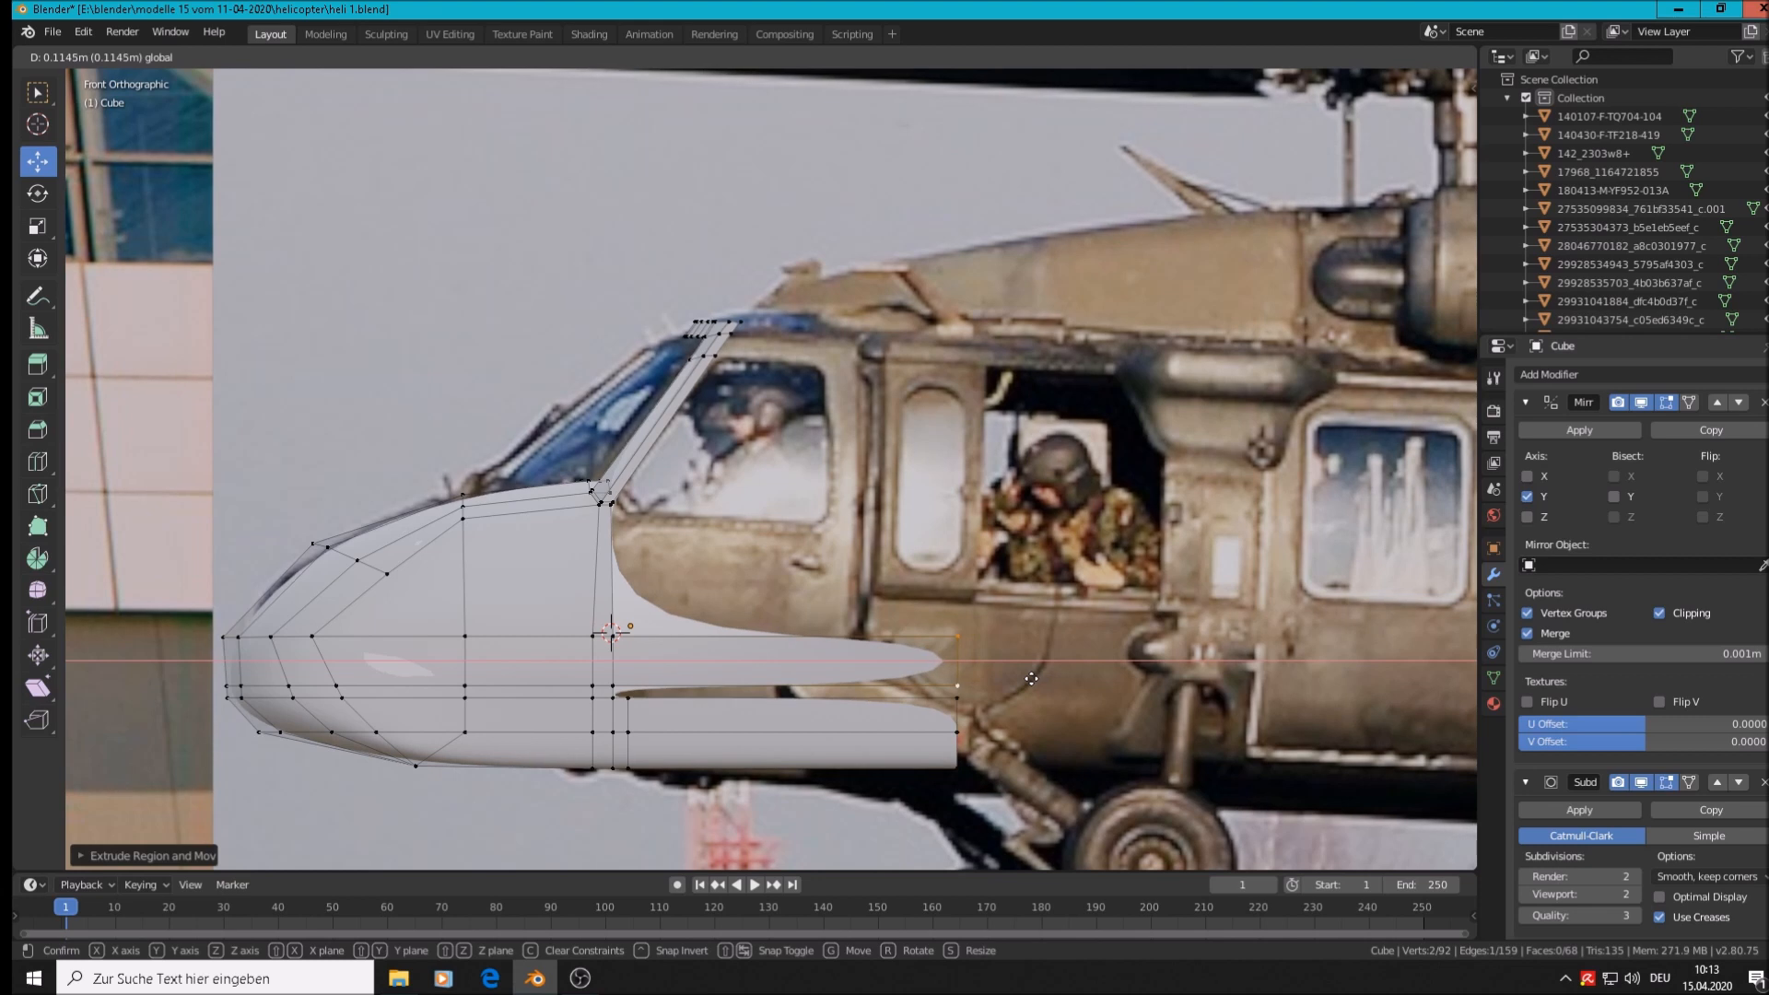
click(1031, 679)
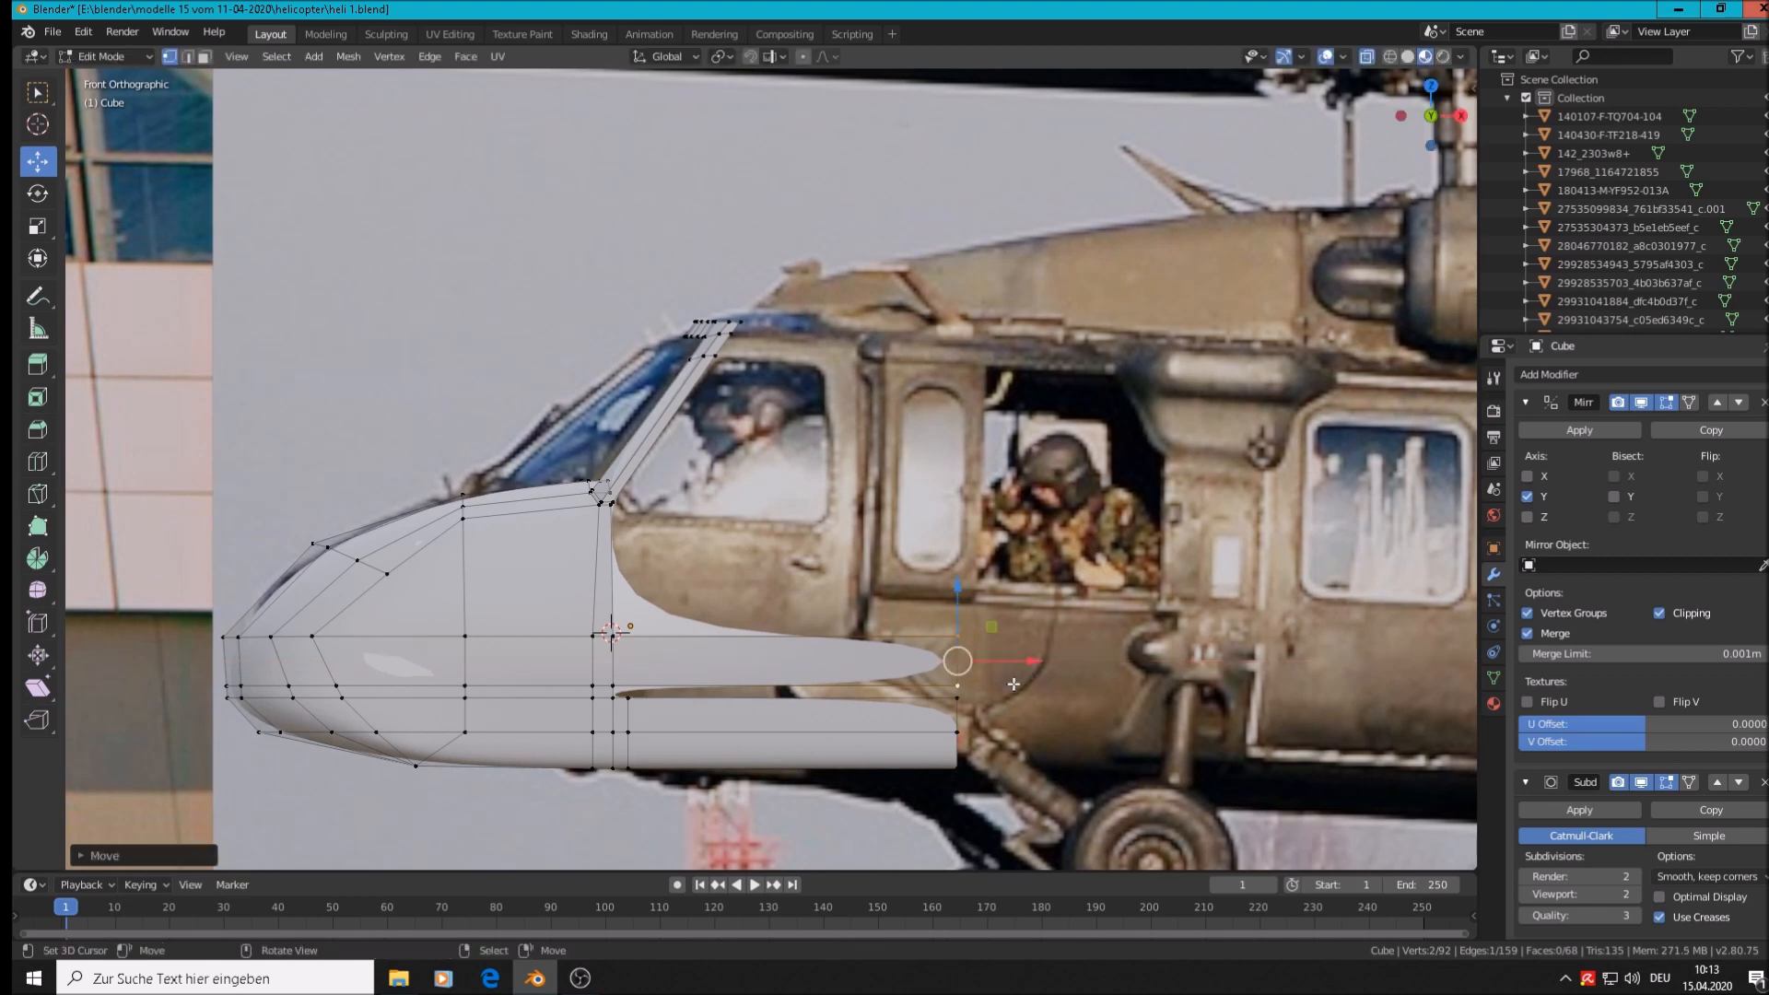
Add a loop cut near the corner and fill the first four-vertex gap with a face
key(ctrl+r)
click(647, 649)
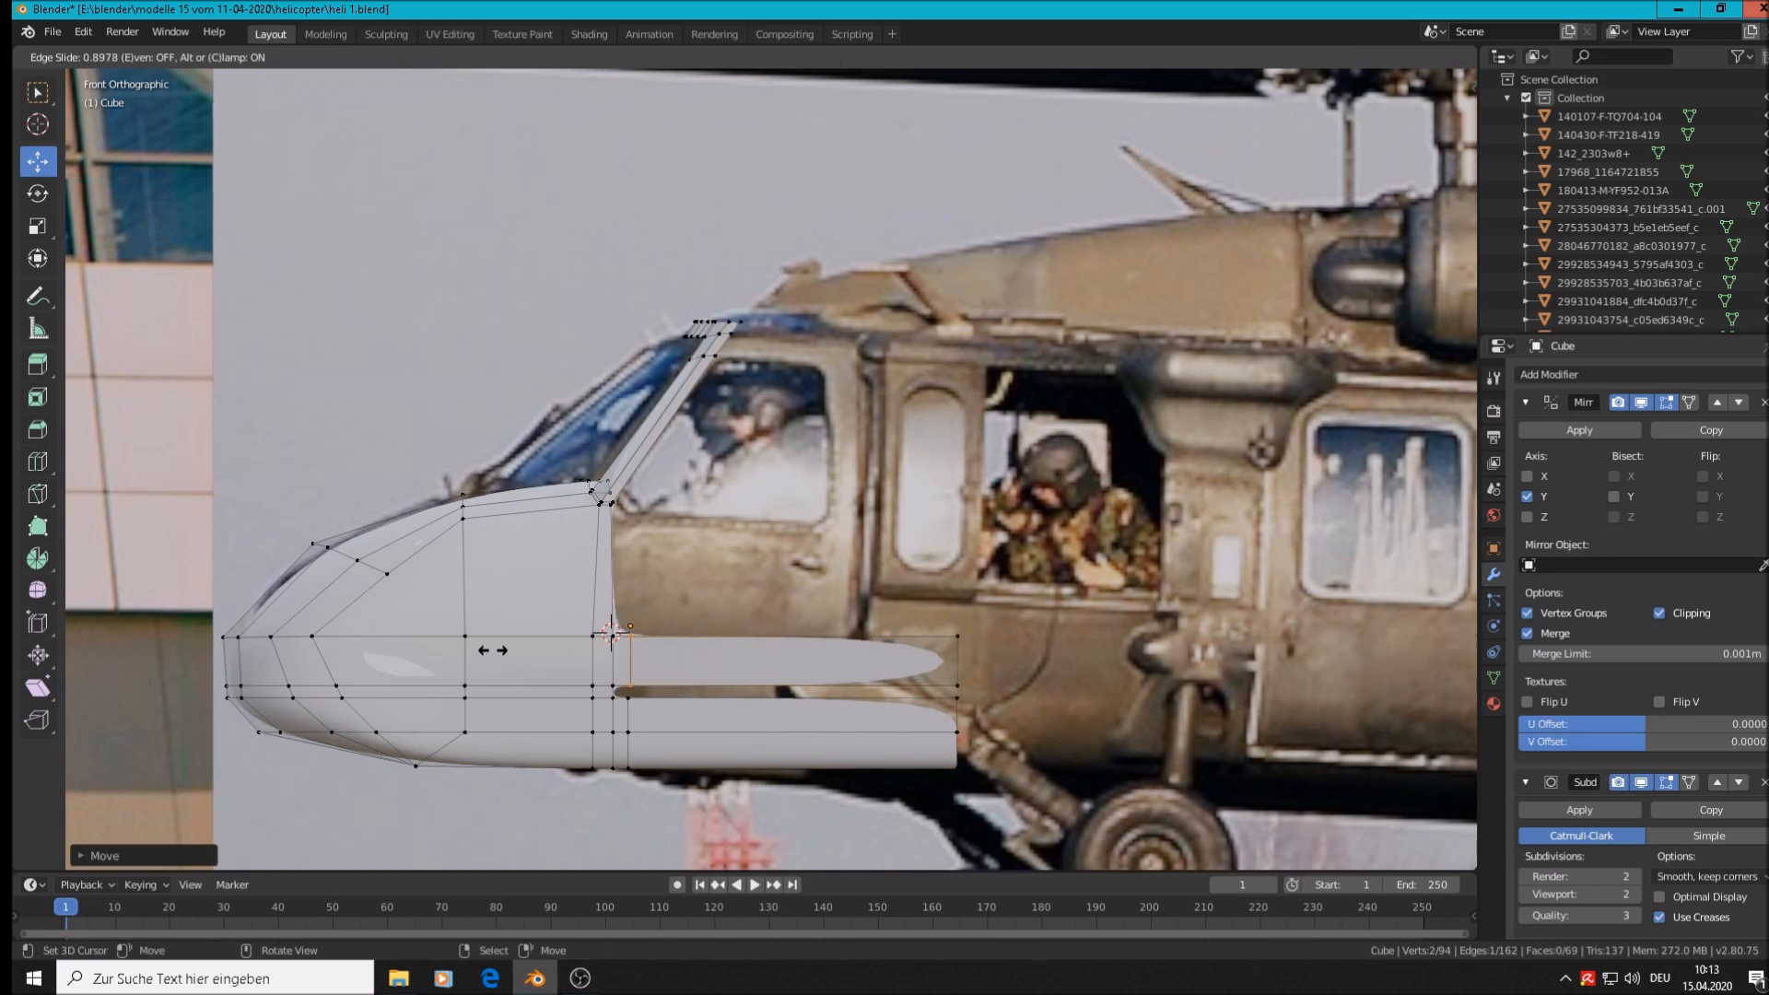
click(493, 647)
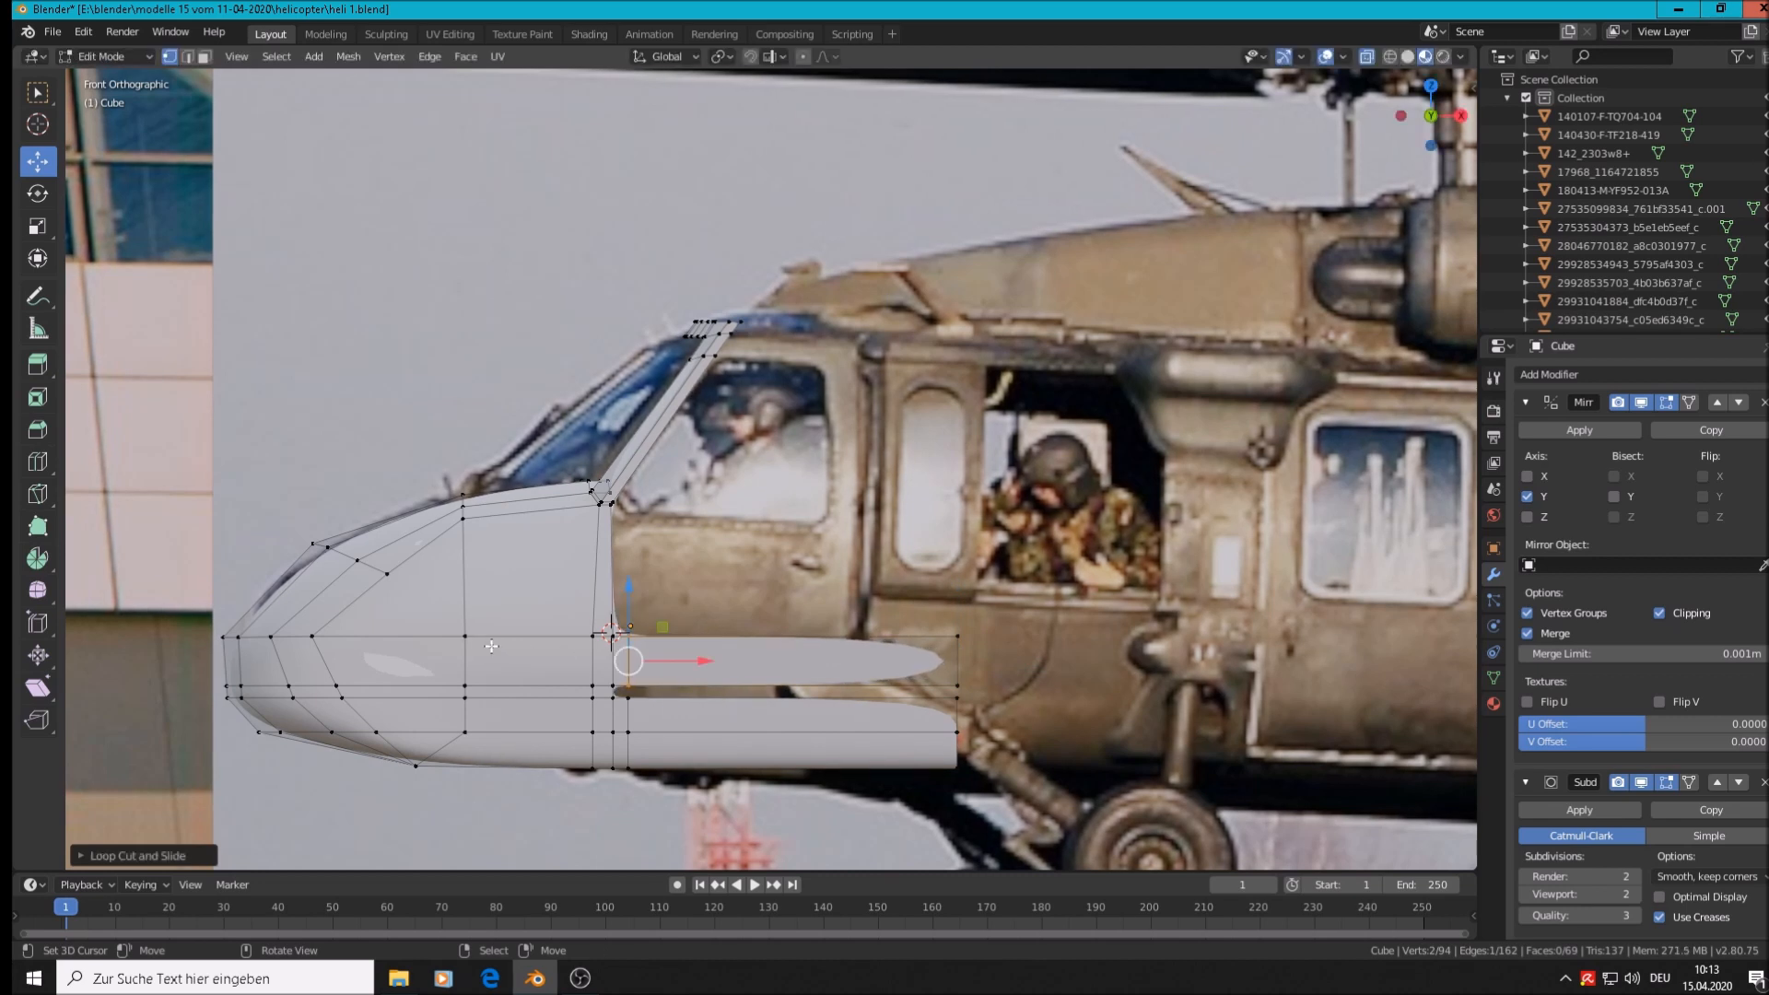
right_click(615, 686)
shift+right_click(614, 696)
shift+right_click(627, 695)
shift+right_click(627, 689)
key(f)
Fill the remaining long strip to the rear end with a face
right_click(629, 685)
shift+right_click(629, 698)
shift+right_click(957, 697)
shift+right_click(958, 686)
key(f)
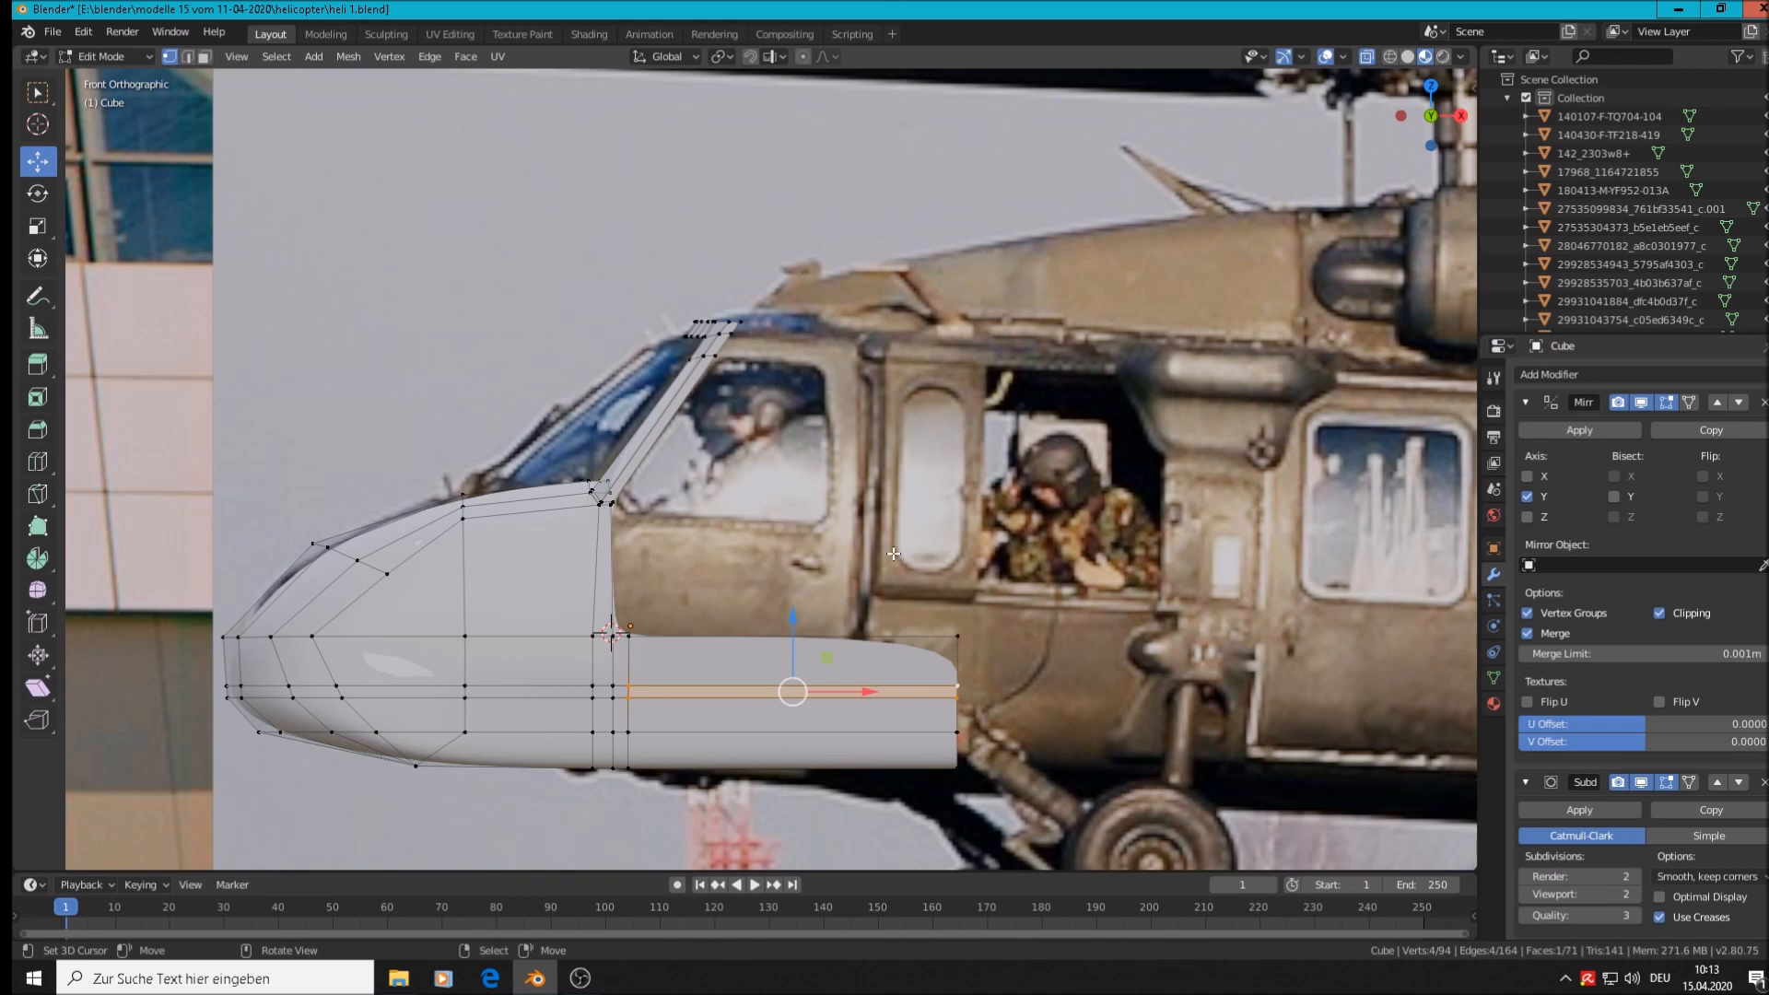
key(ctrl+r)
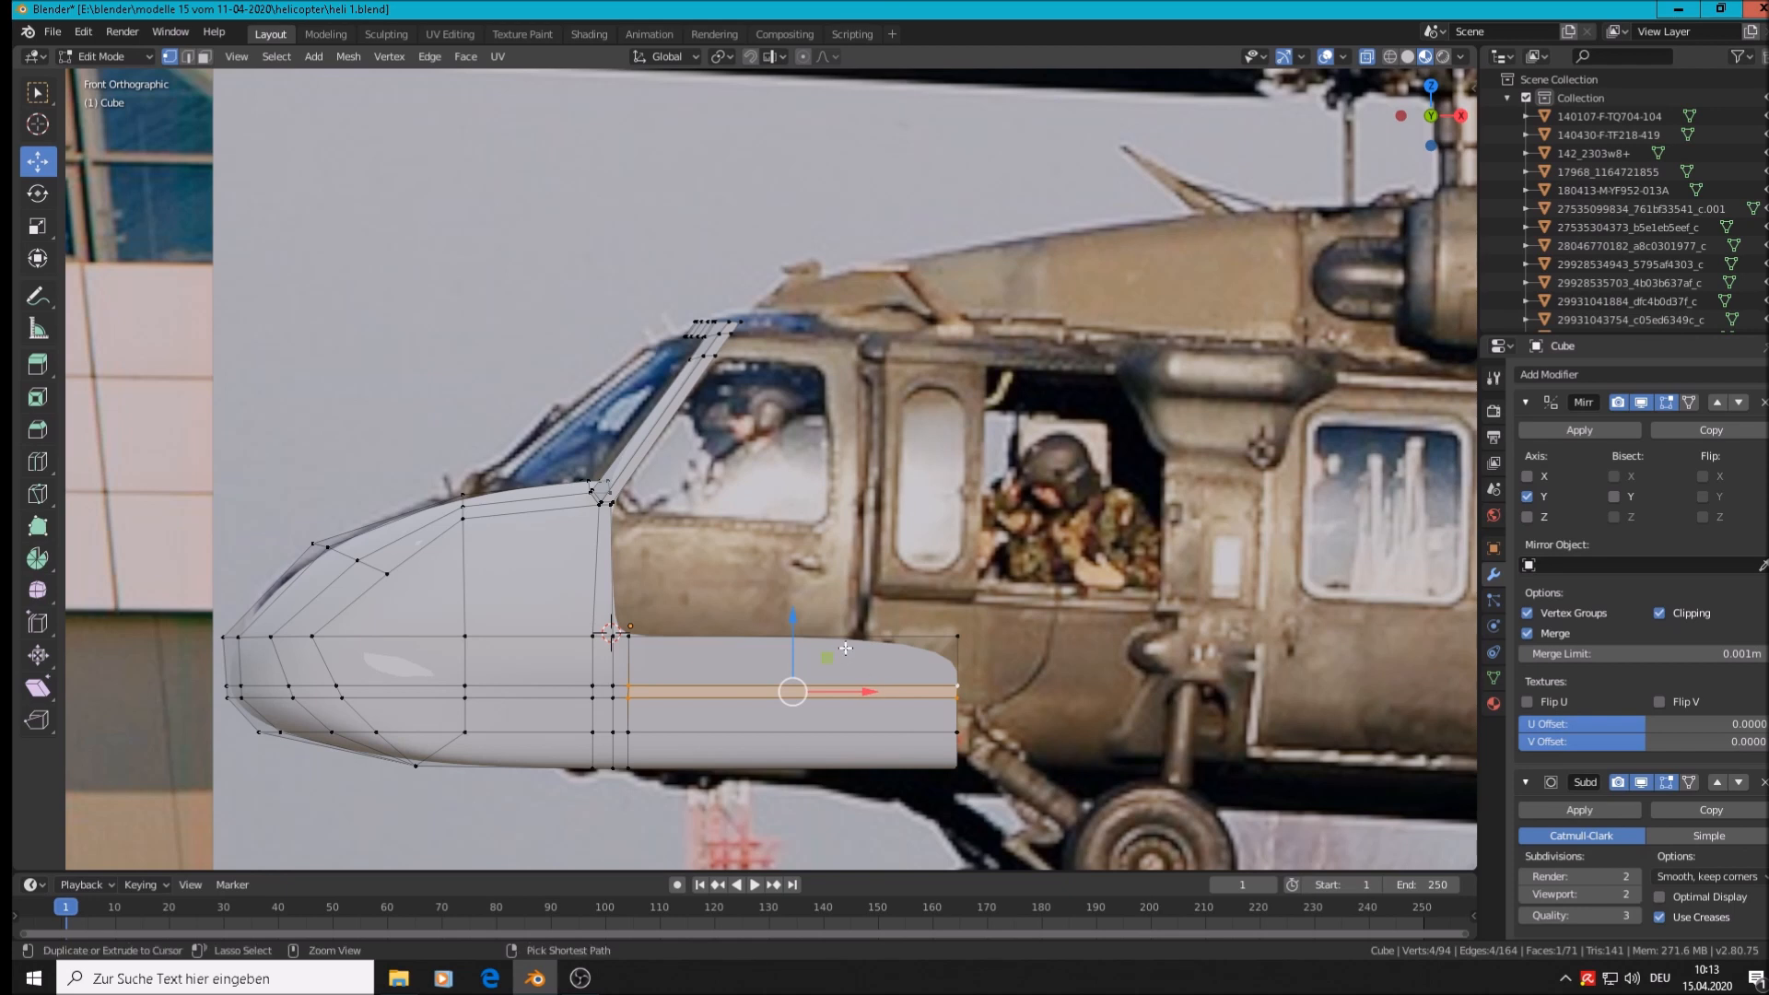
Loop cut the rear section and move the rear vertical edge forward to shorten the panel
click(846, 648)
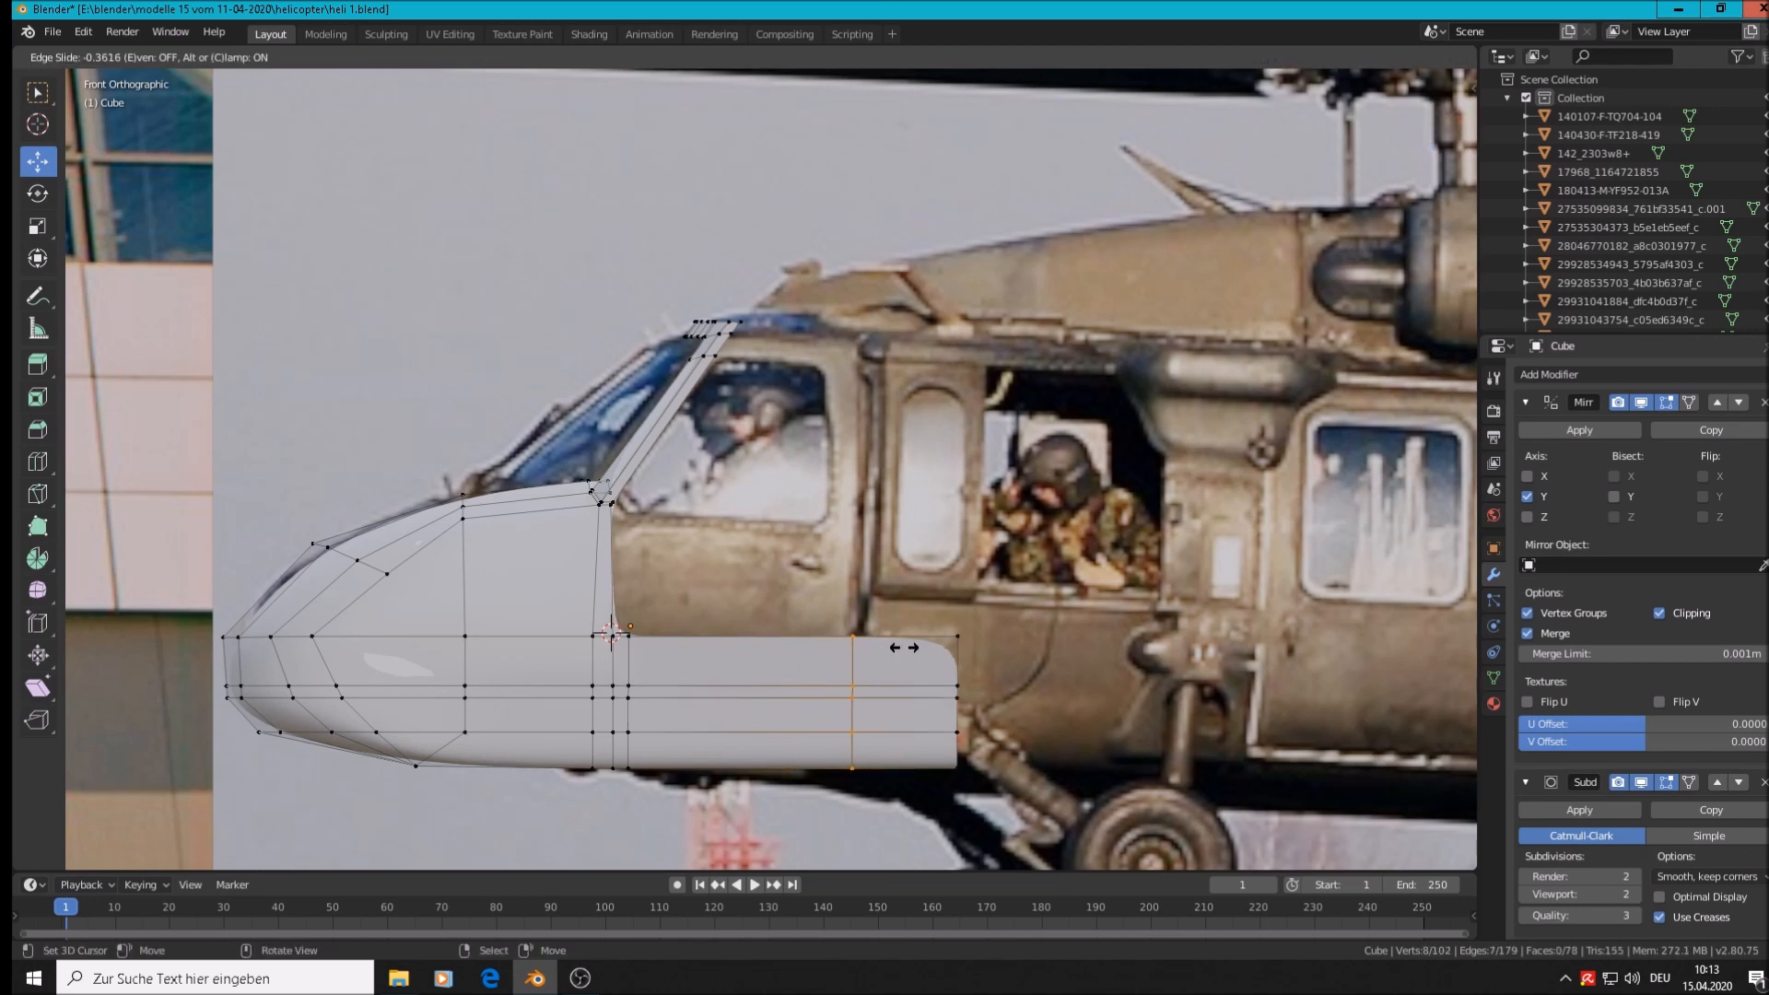
click(905, 648)
scroll(858, 701, up, 2)
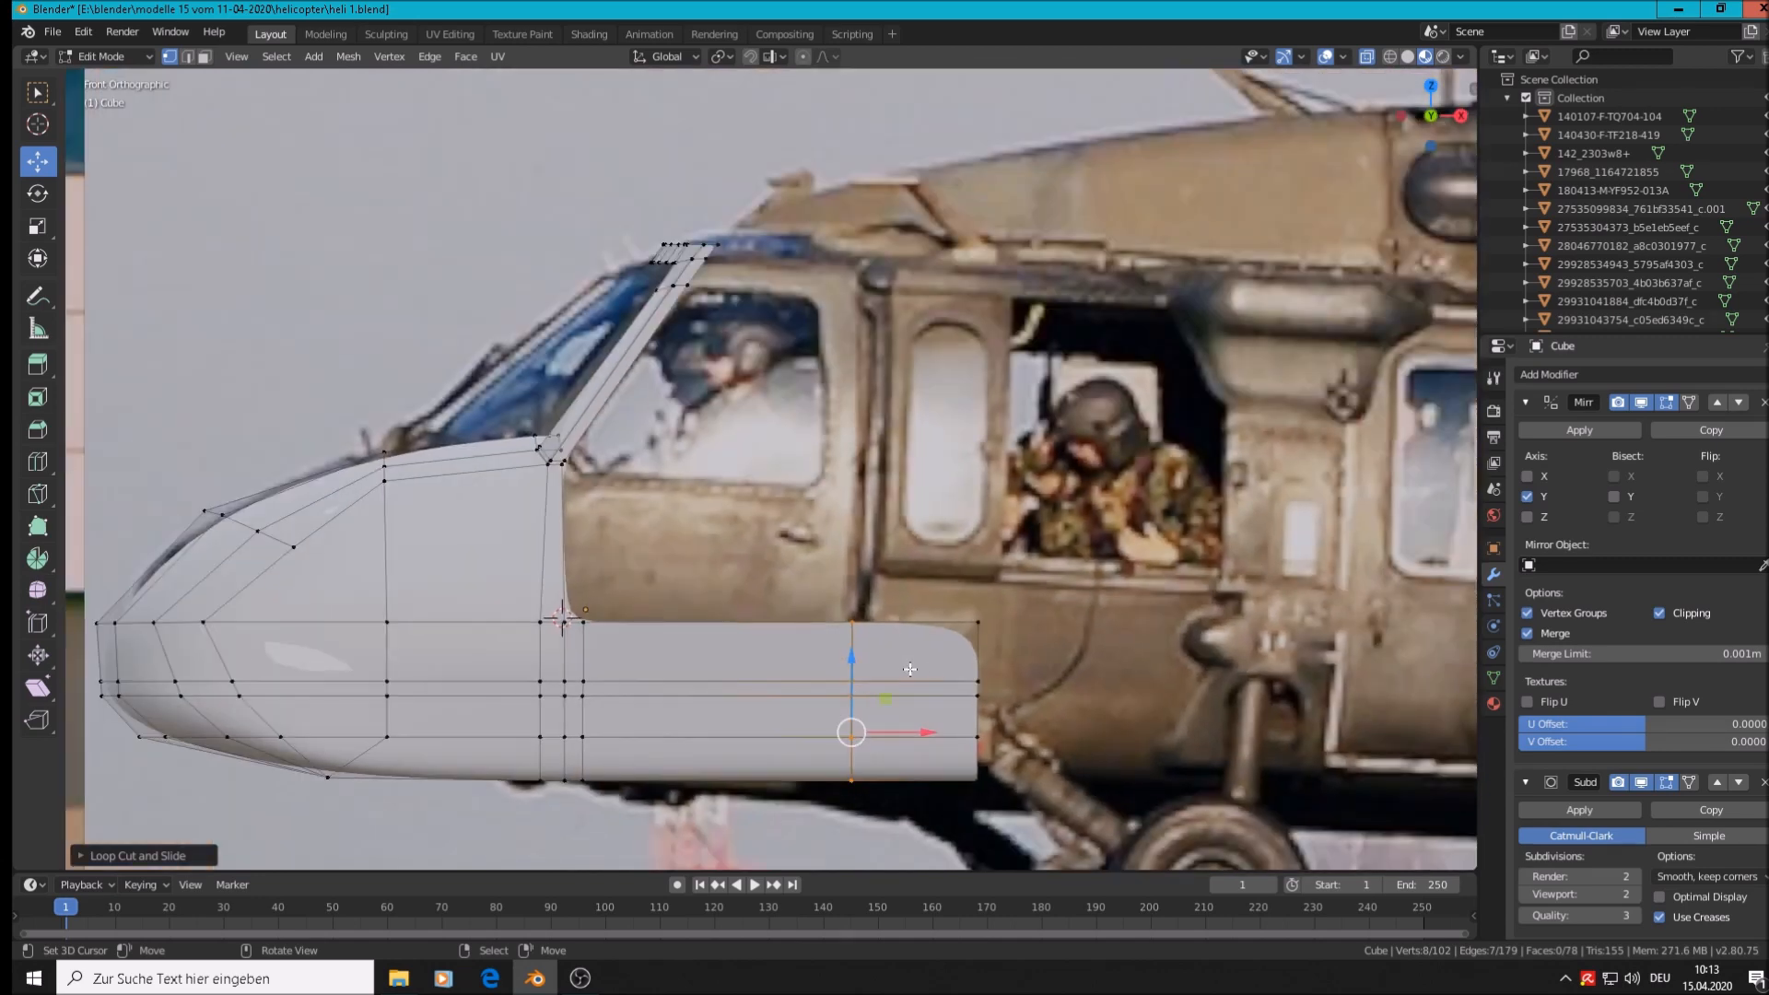
click(977, 649)
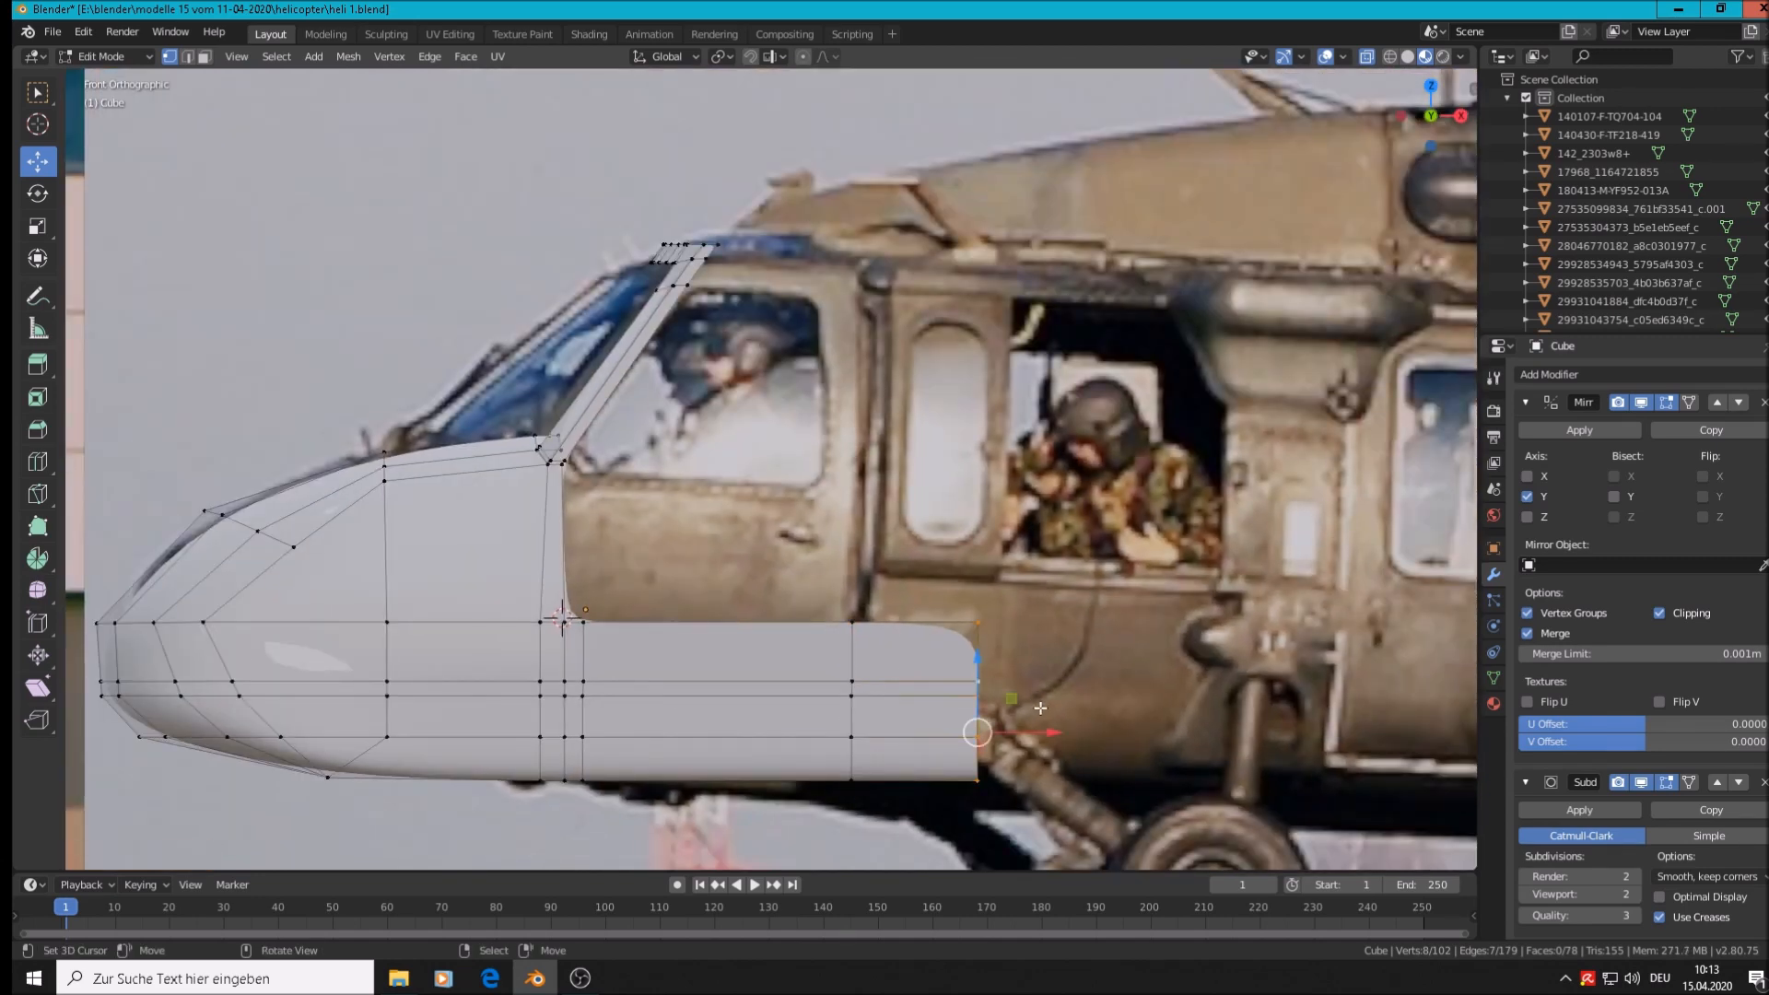
drag(1037, 719, 939, 730)
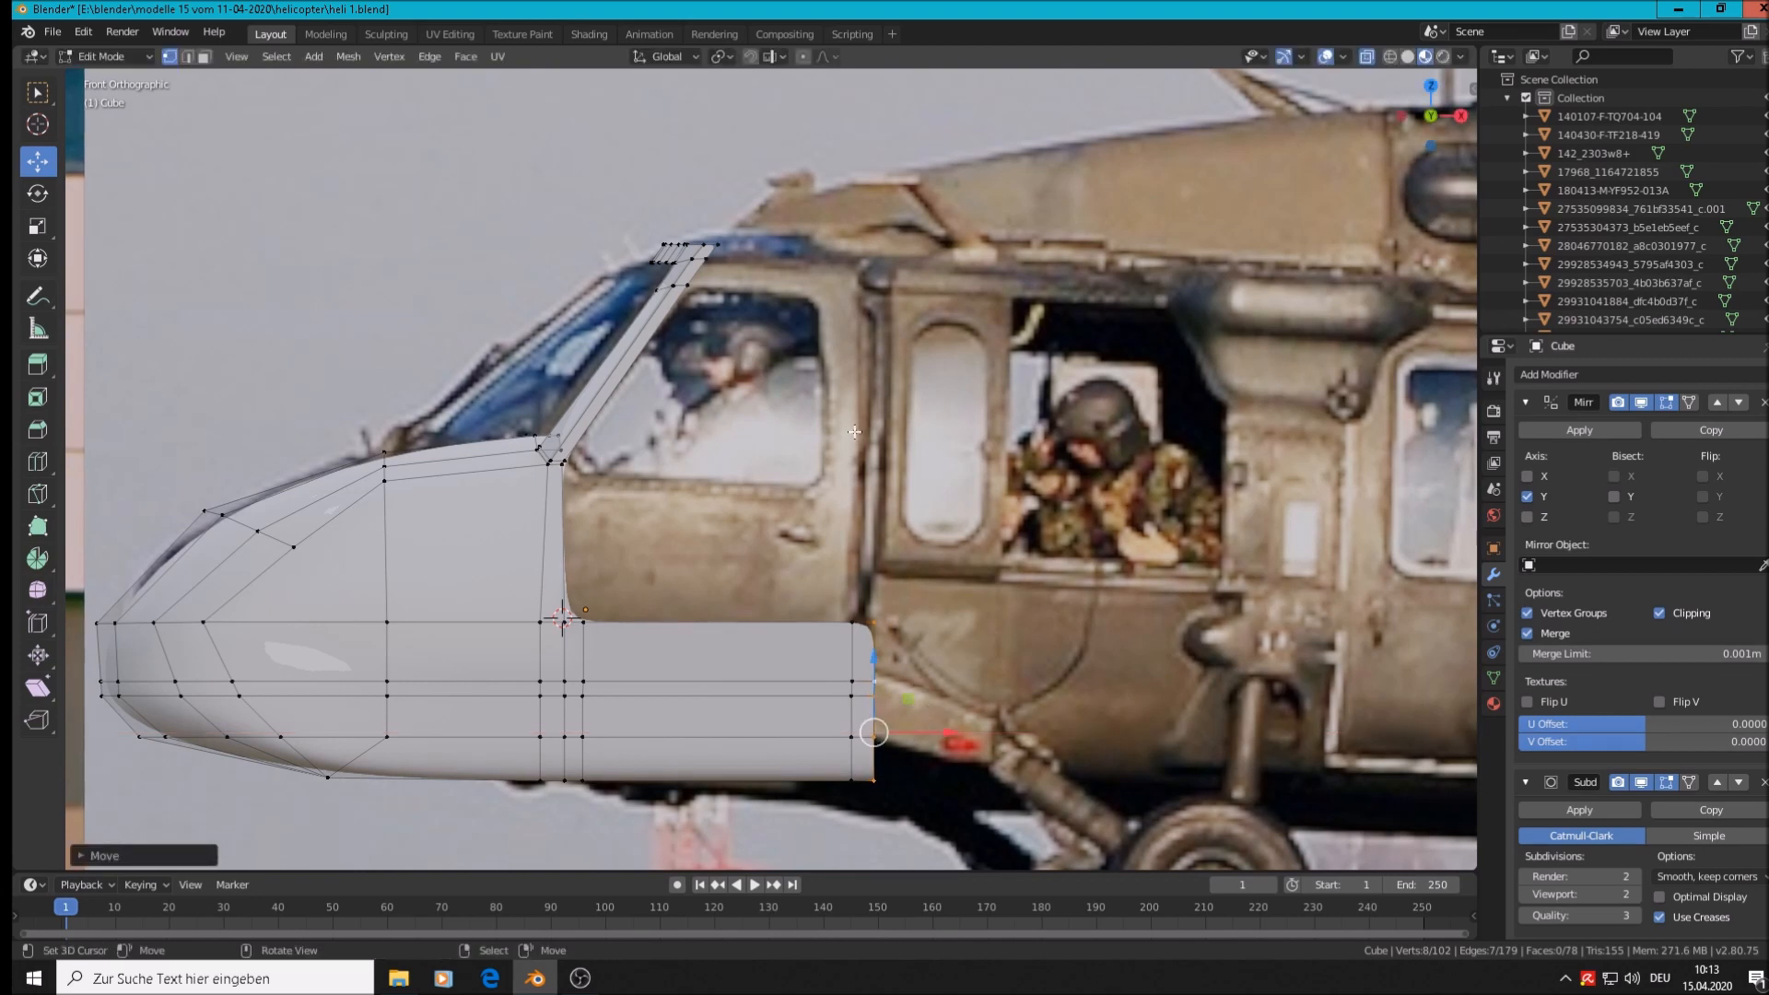
Extrude the short top rear edge upward to roof level as a vertical strut
click(859, 625)
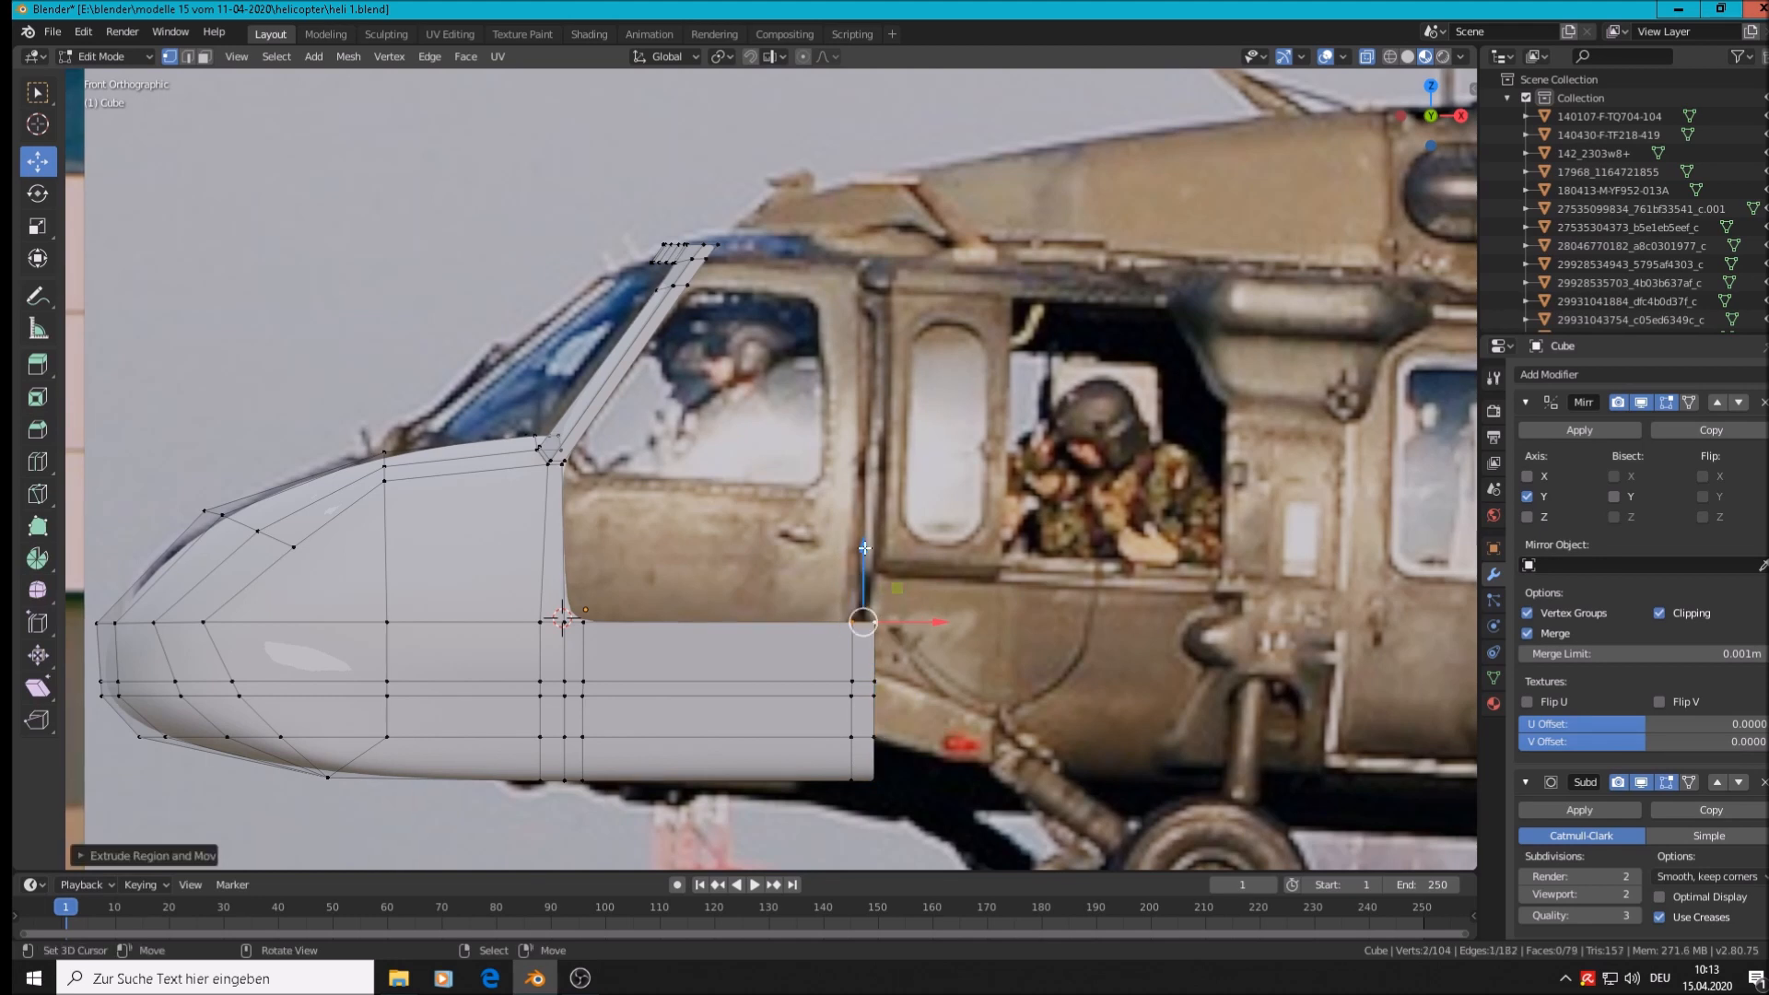
key(e)
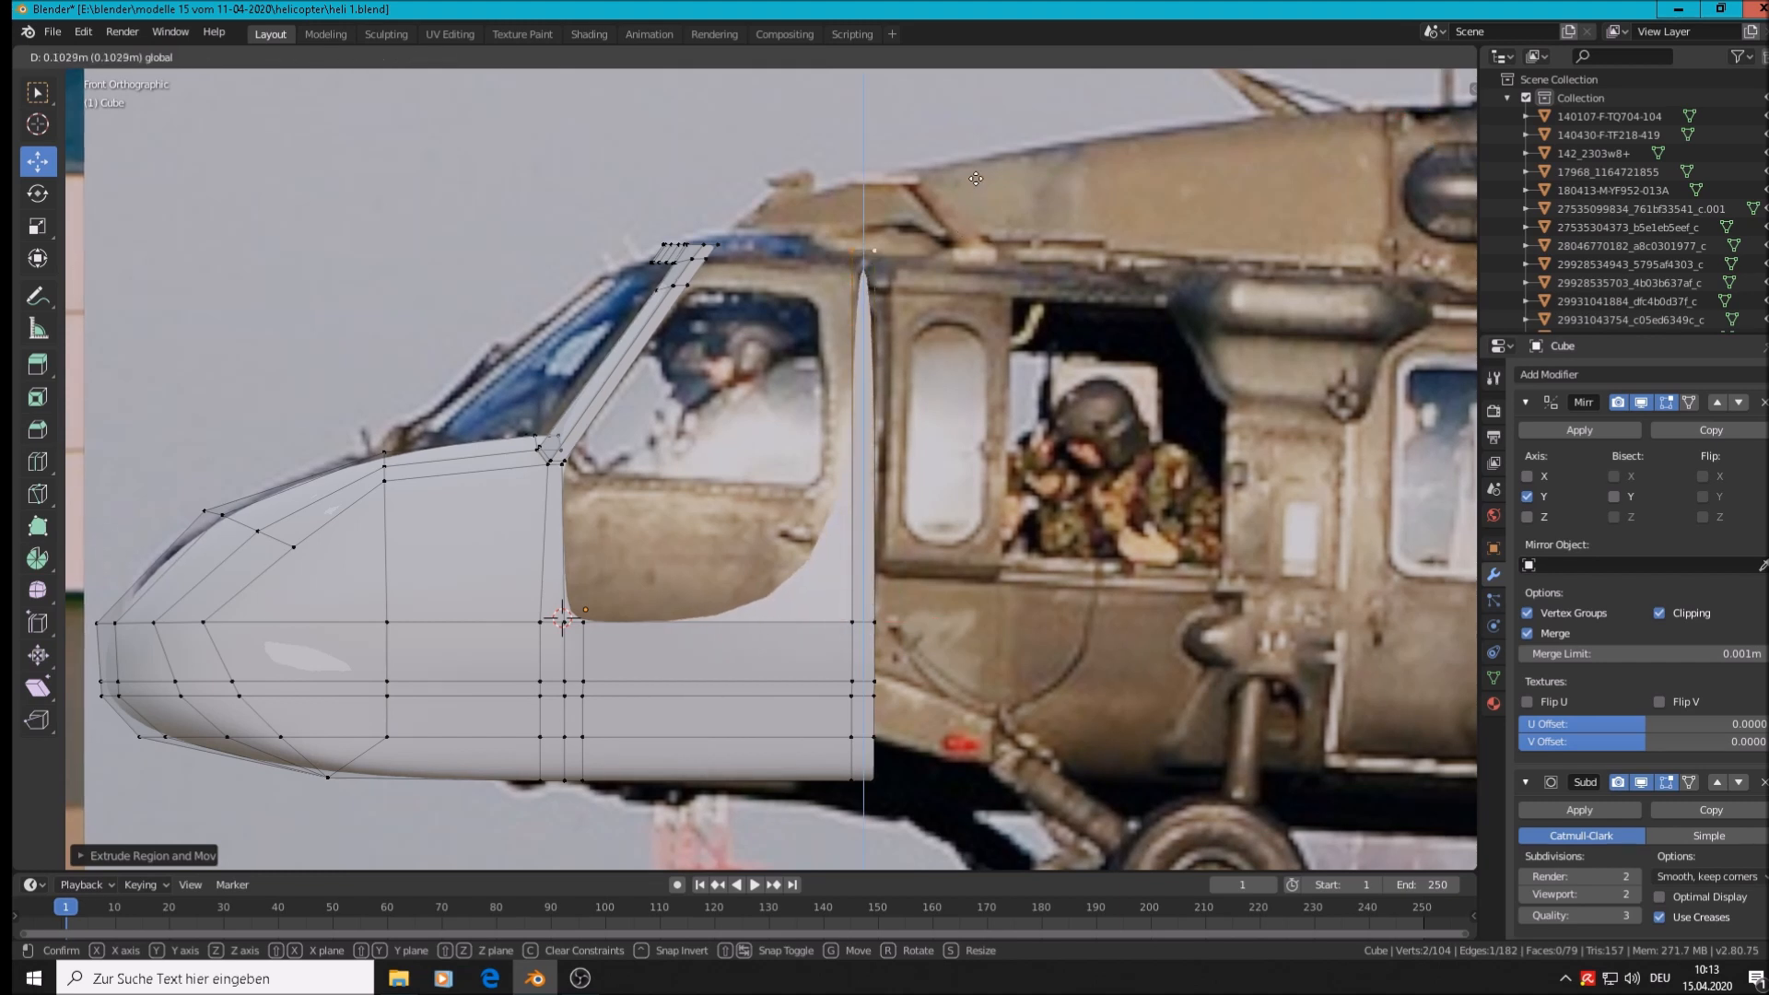
click(977, 223)
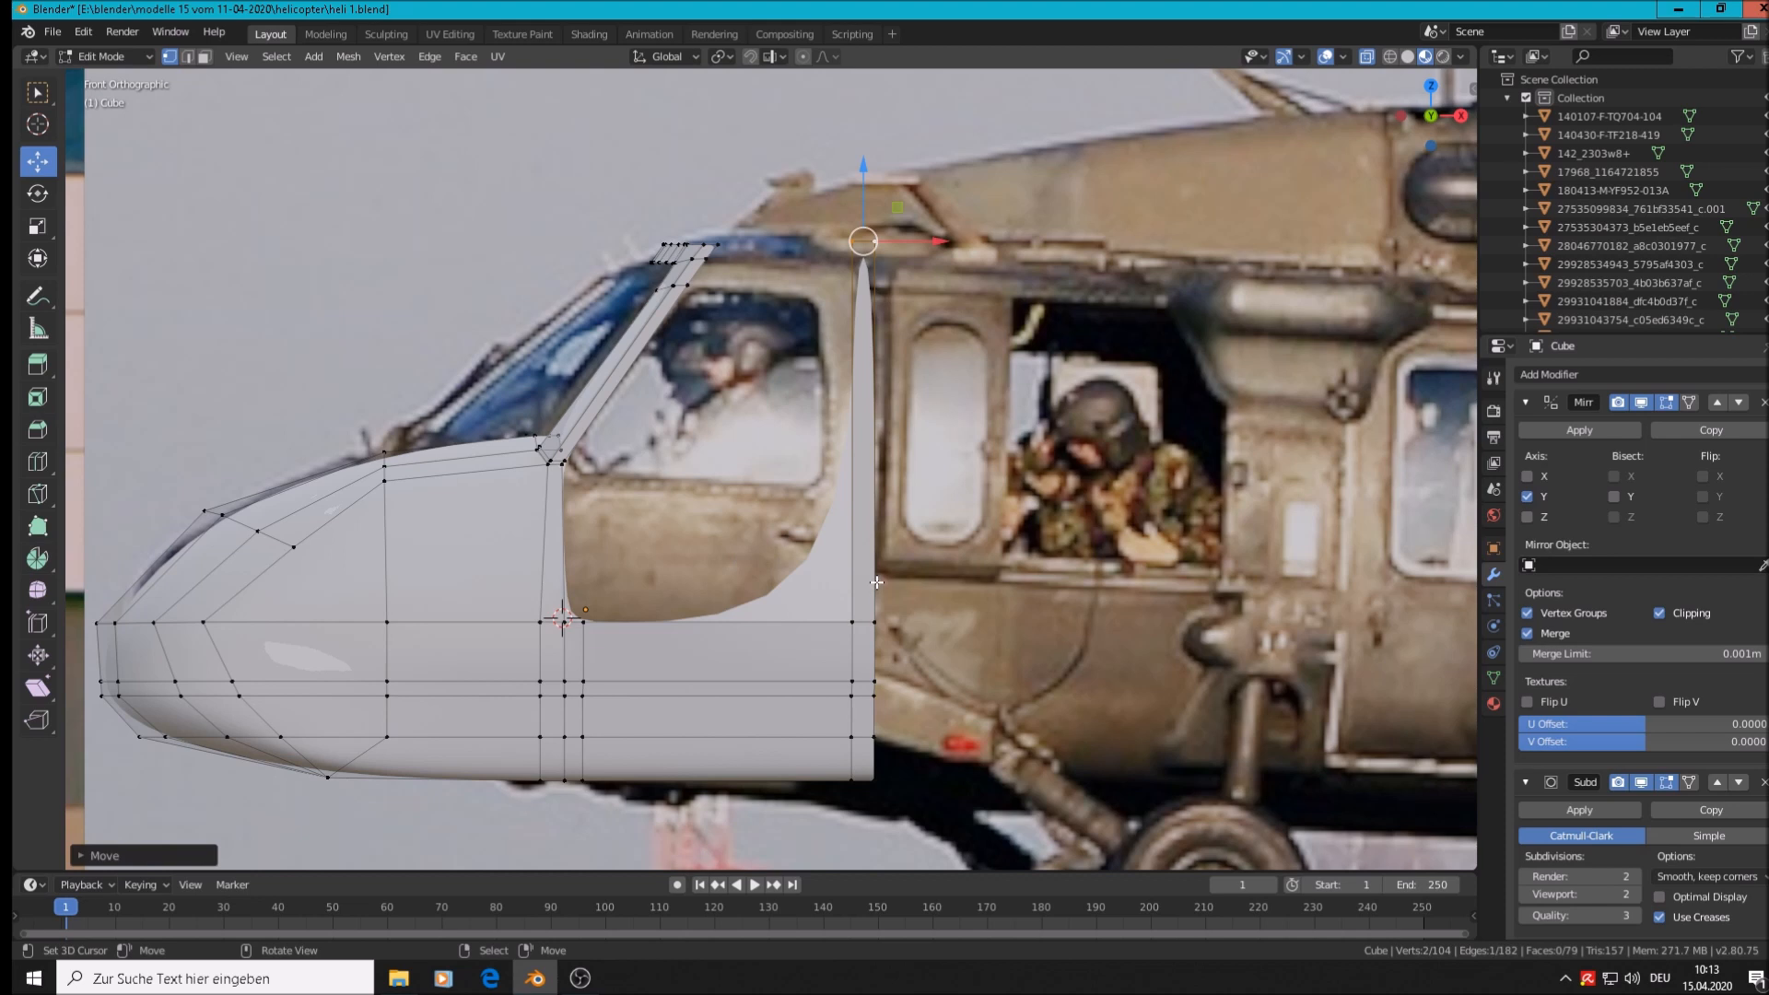
Add a horizontal and a vertical loop cut to the vertical strut, then check the smoothed shape
key(ctrl+r)
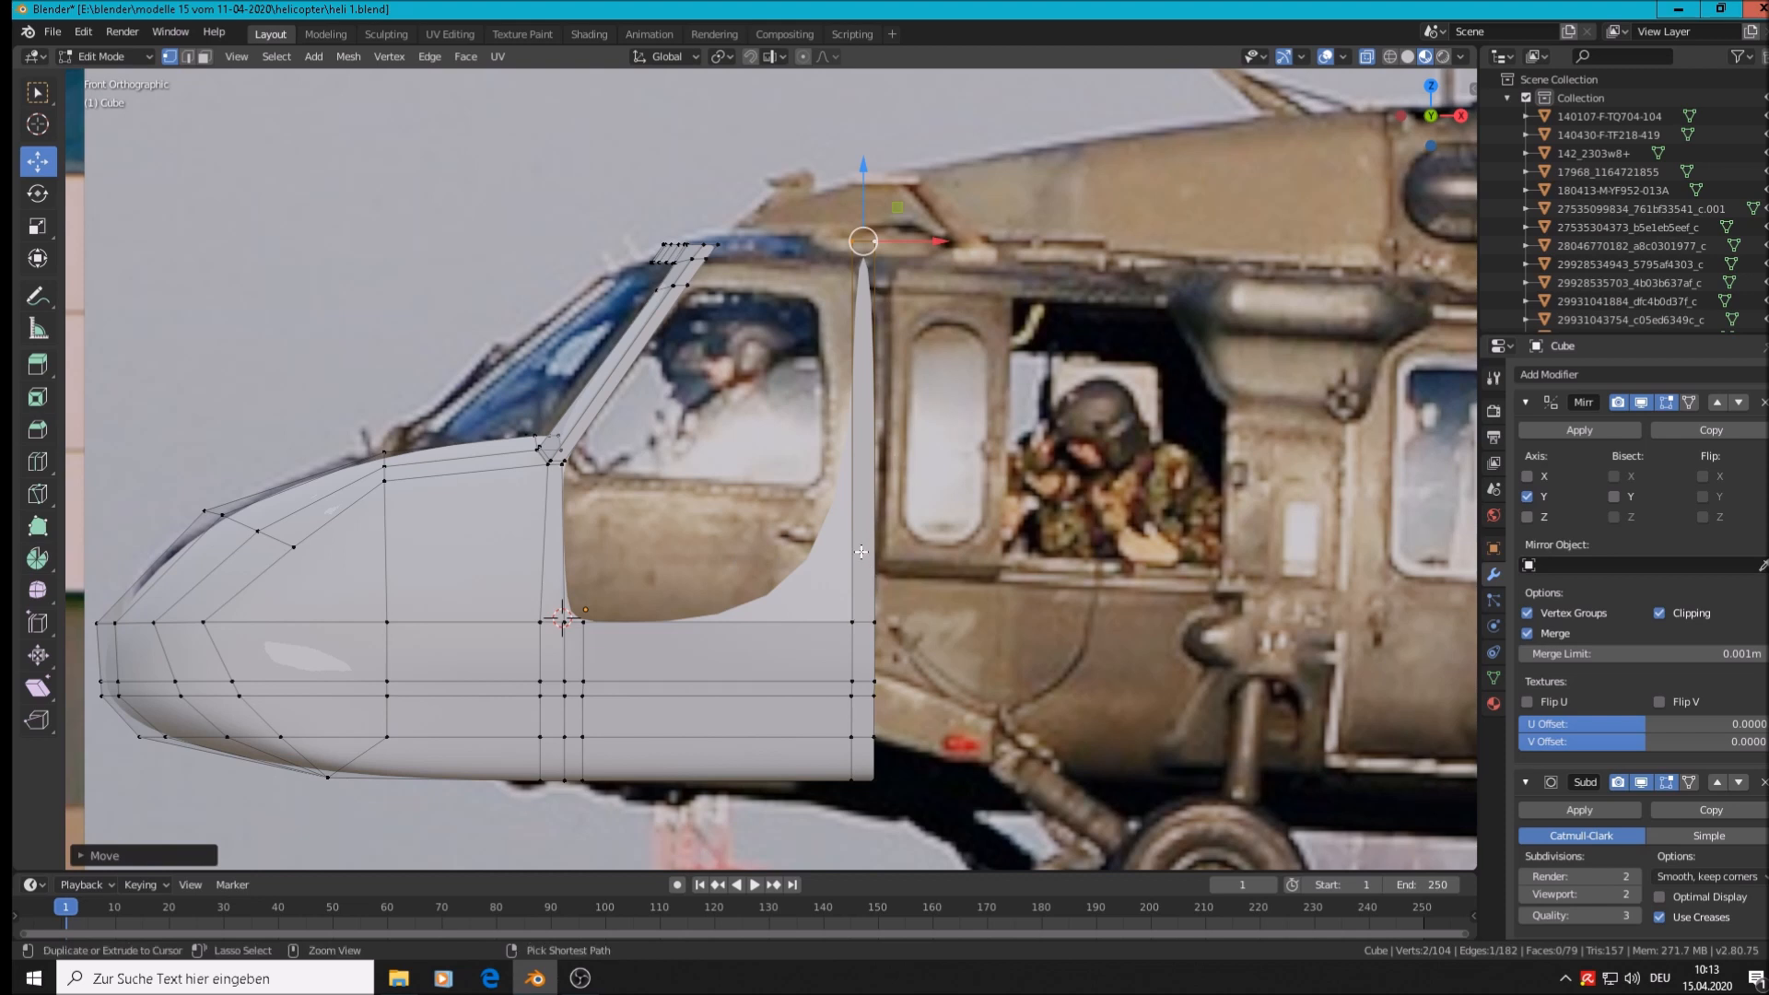
click(863, 562)
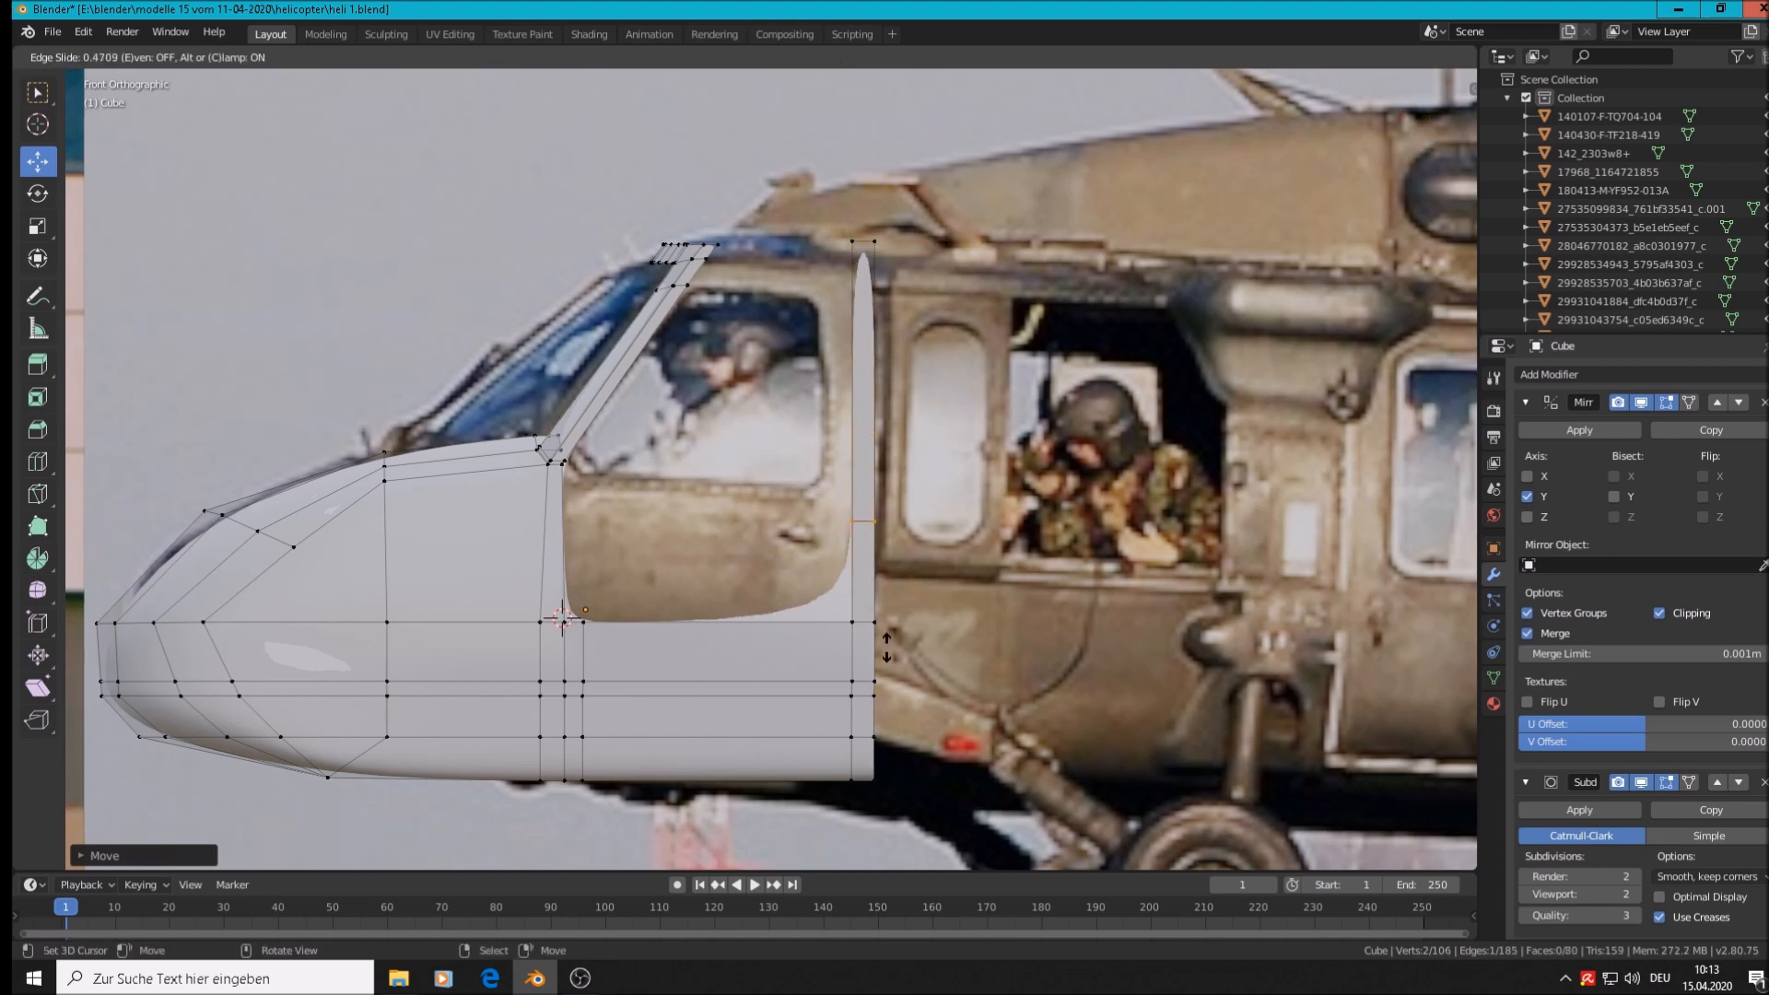
click(886, 700)
key(ctrl+r)
click(790, 629)
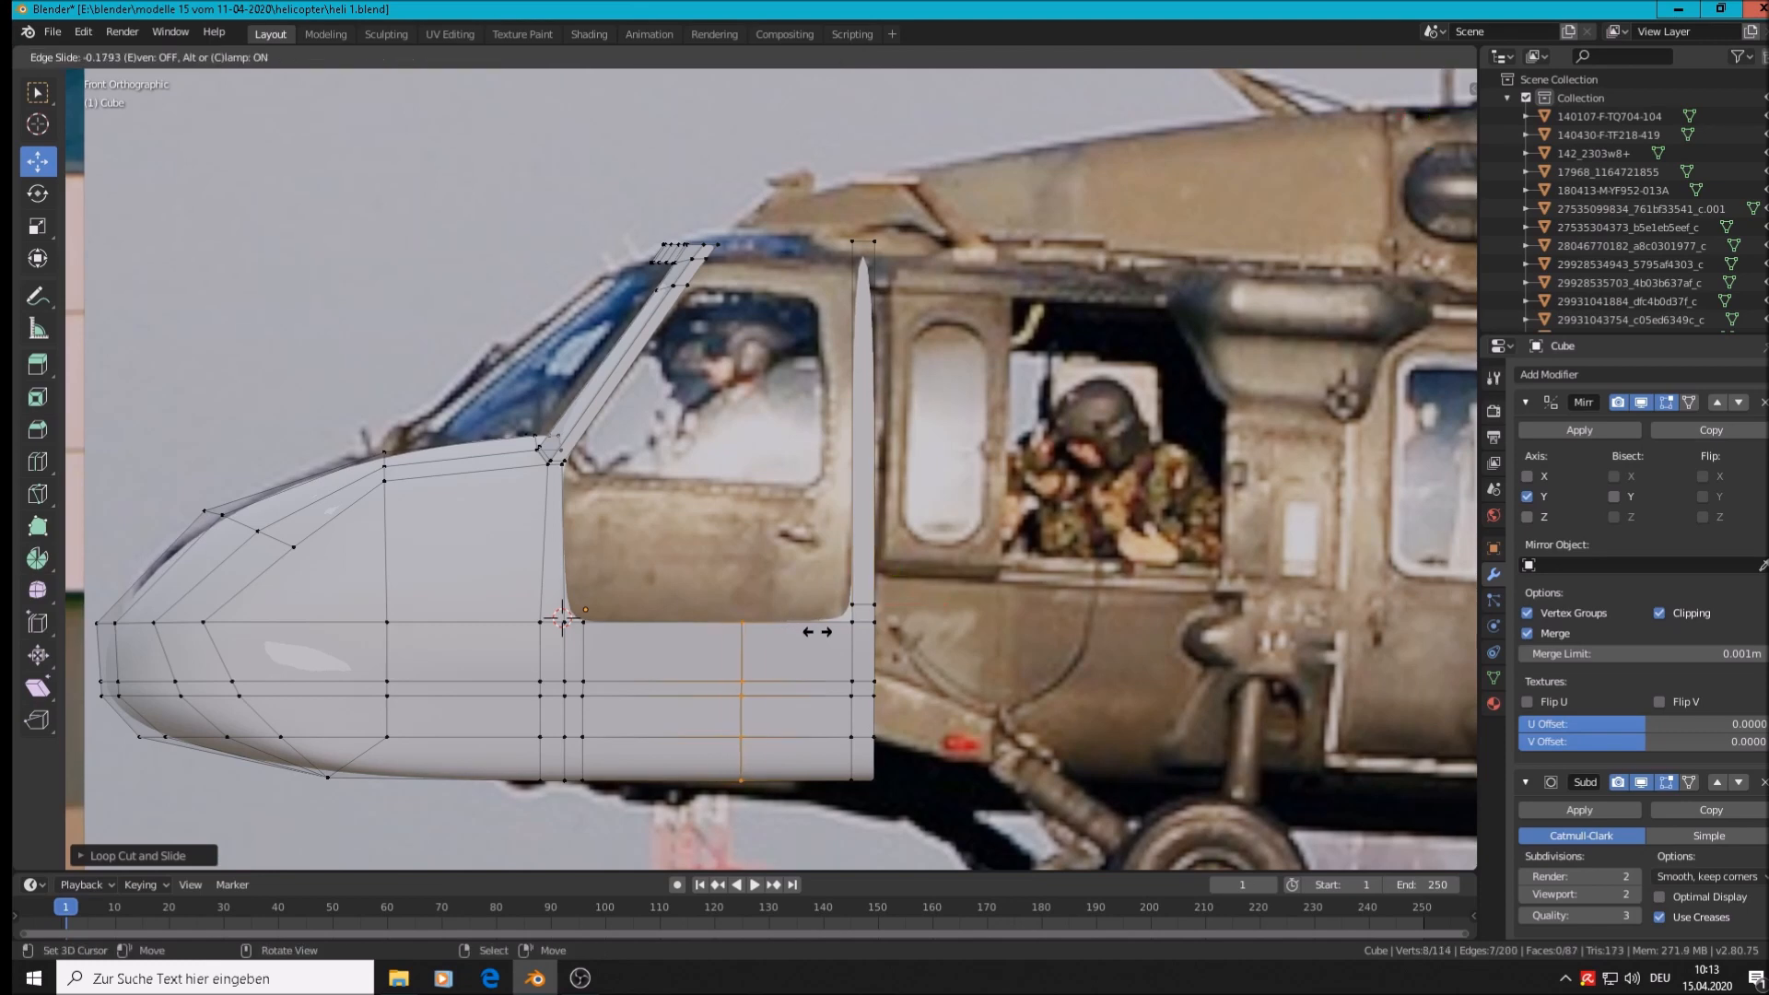
click(891, 637)
key(Tab)
scroll(852, 629, down, 2)
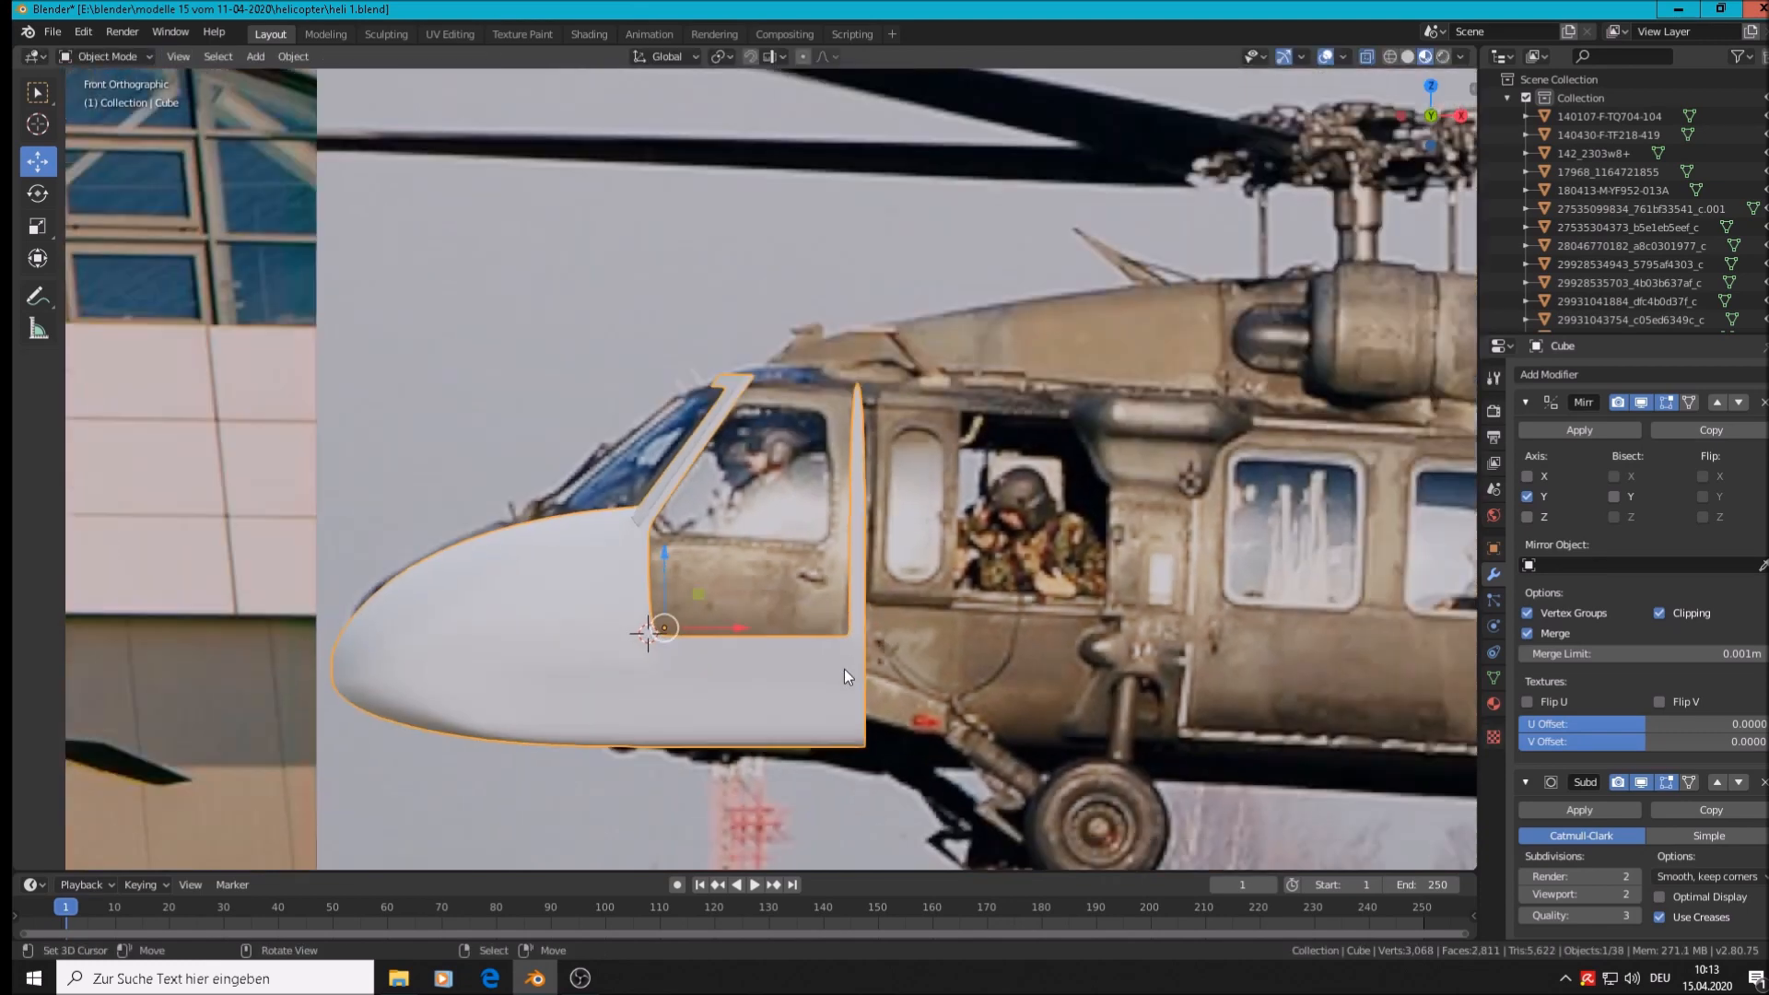
middle_drag(767, 625, 767, 624)
scroll(877, 423, up, 3)
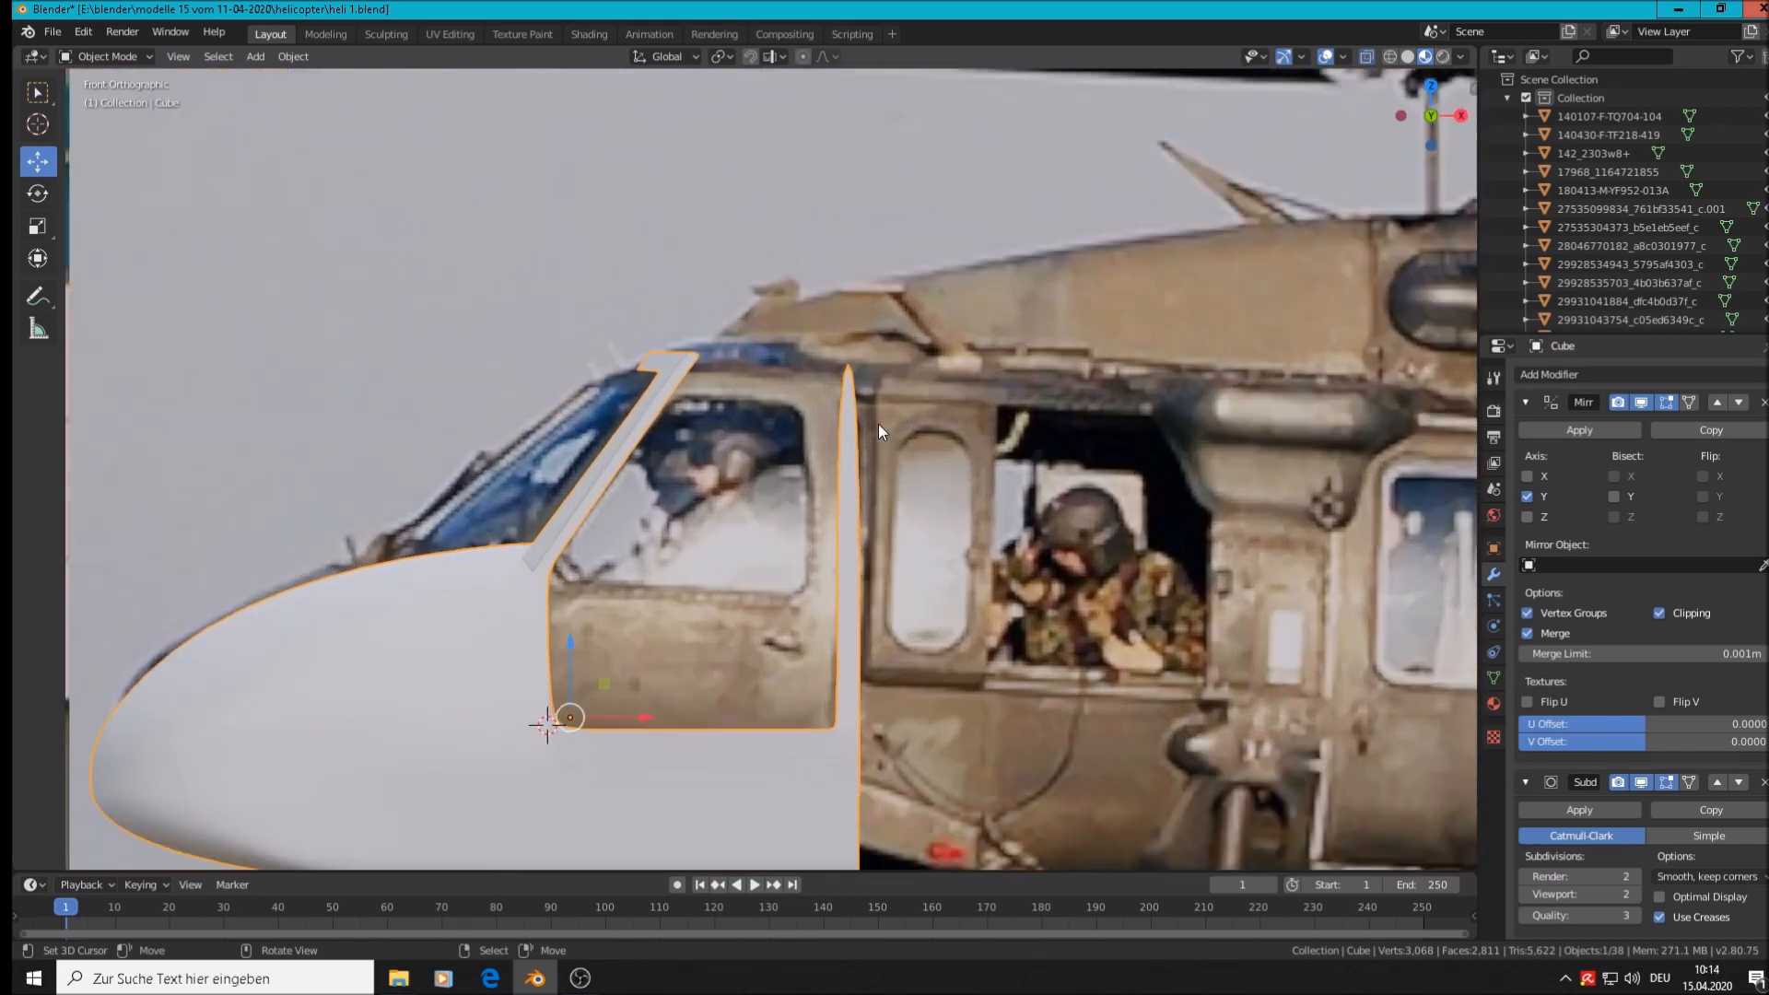
key(Tab)
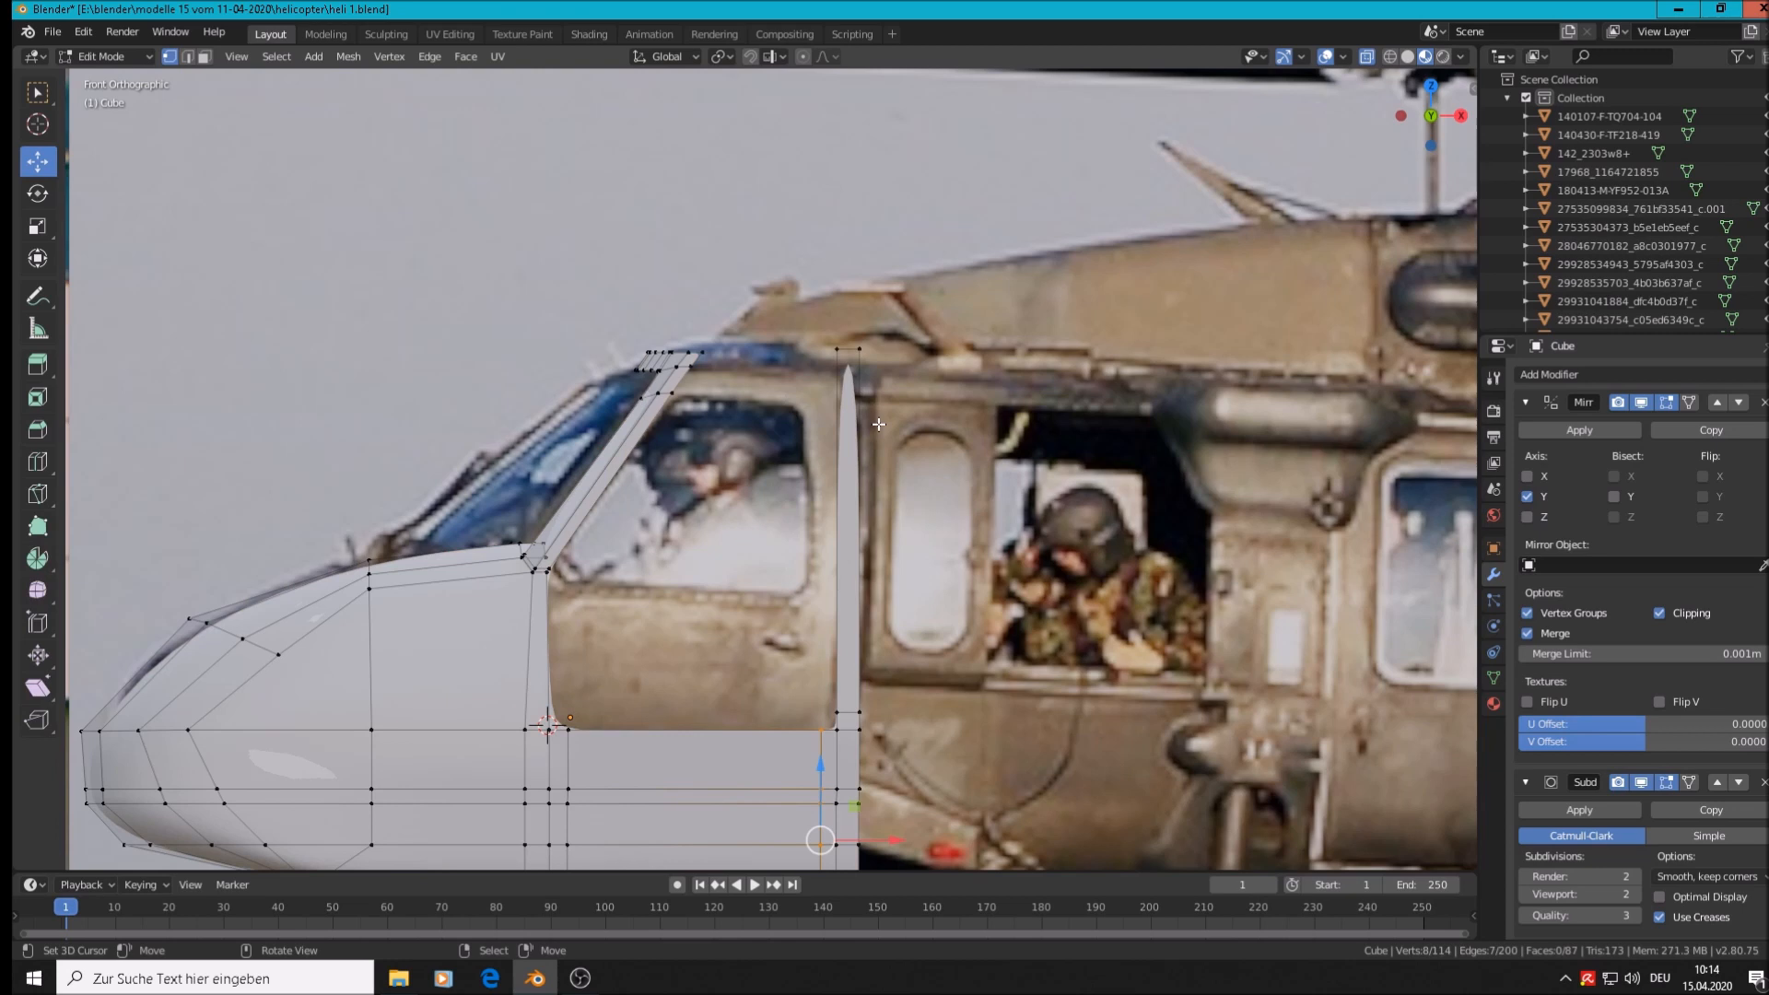
scroll(877, 424, up, 2)
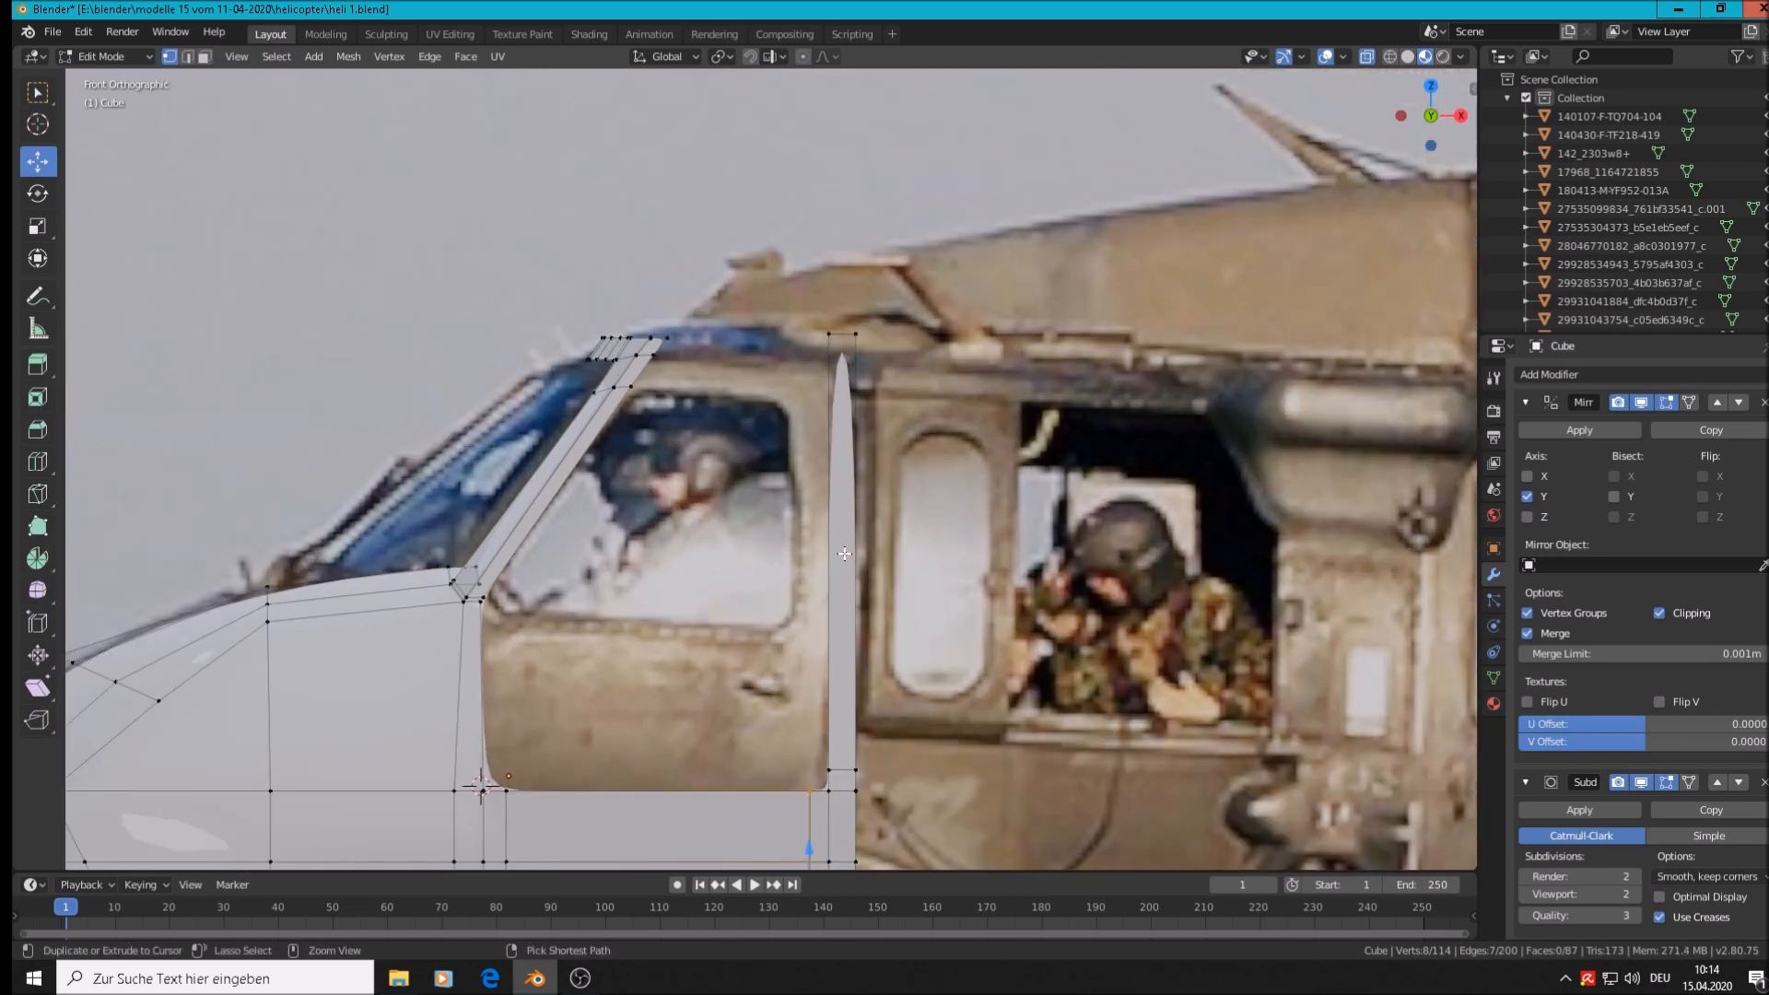
Cut a loop near the narrow strut's top, then fill a roof face between the windshield frame and rear strut
key(ctrl+r)
click(854, 512)
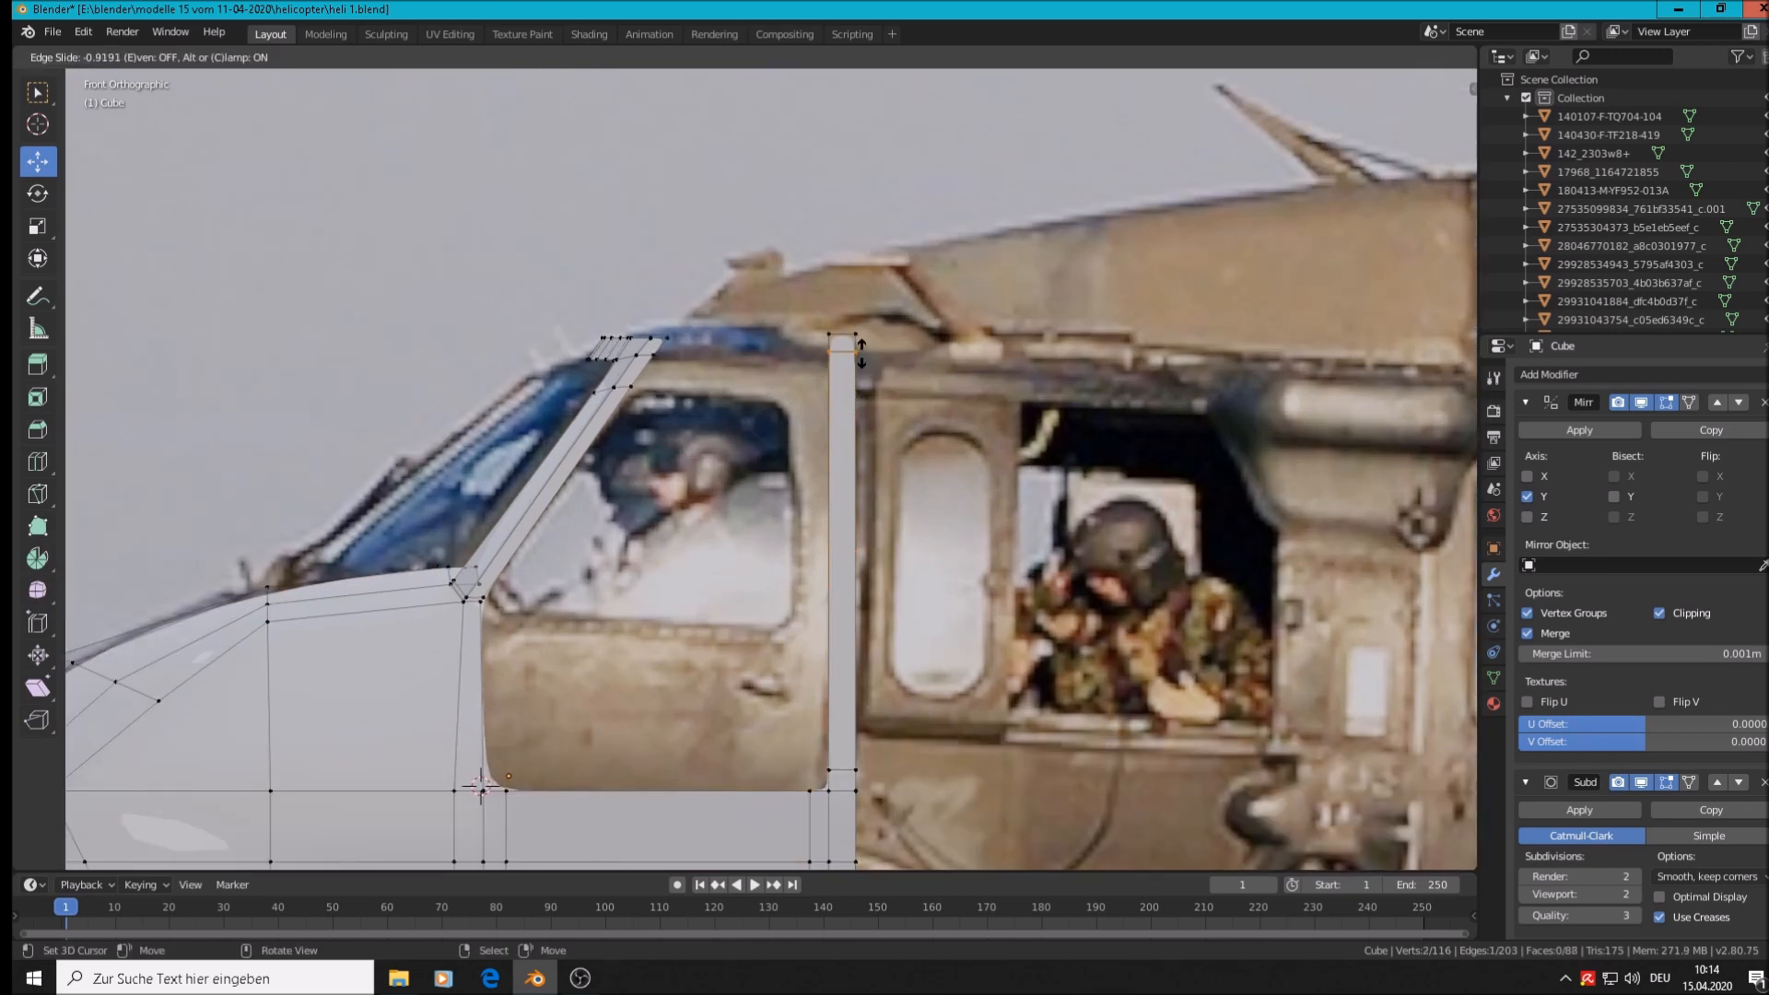
click(857, 356)
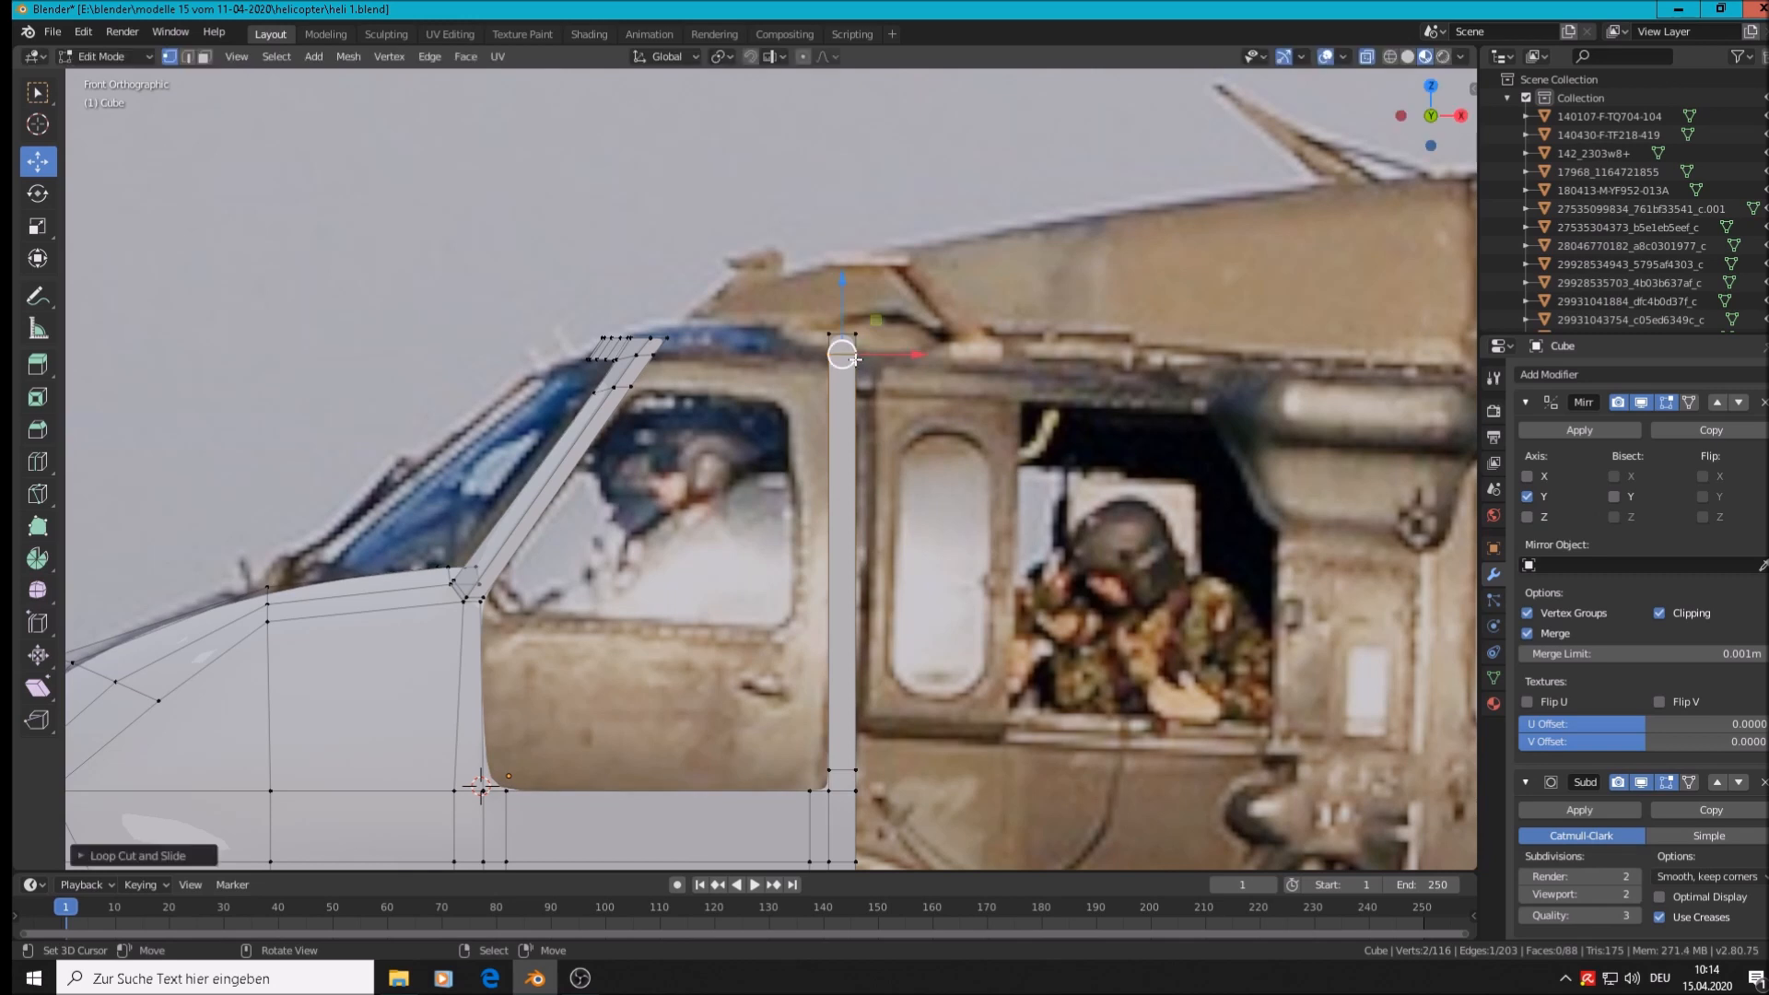
click(660, 345)
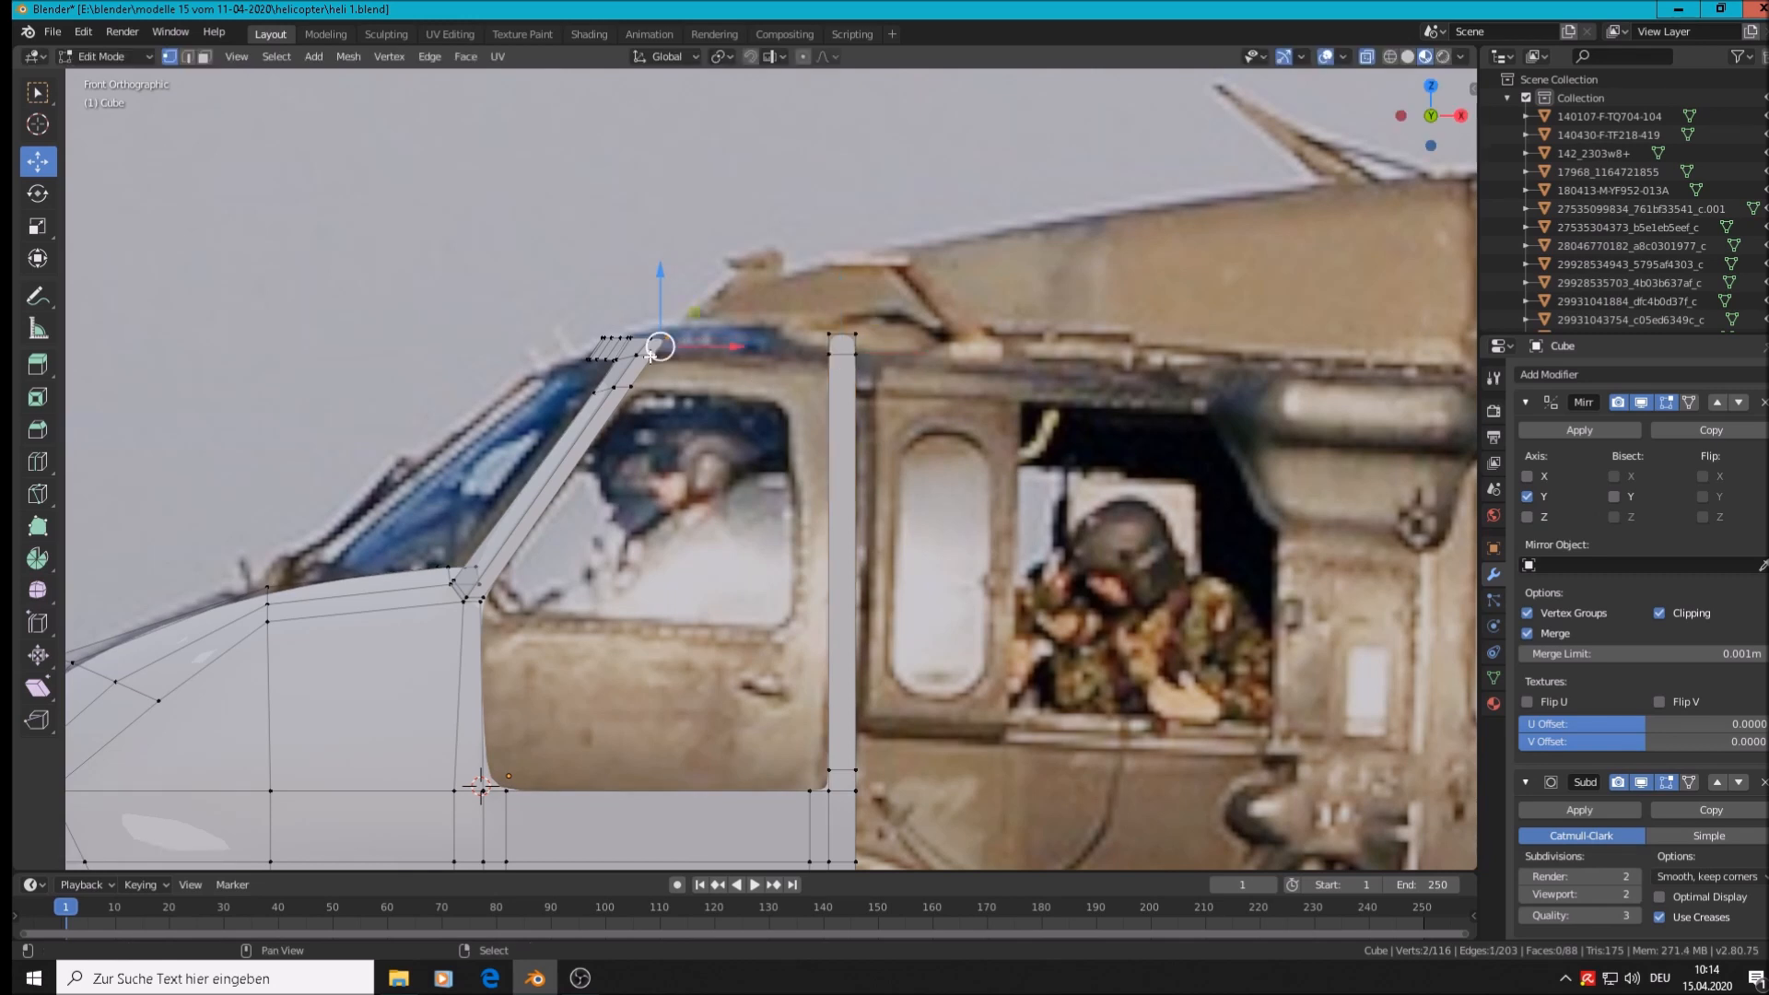
shift+click(830, 335)
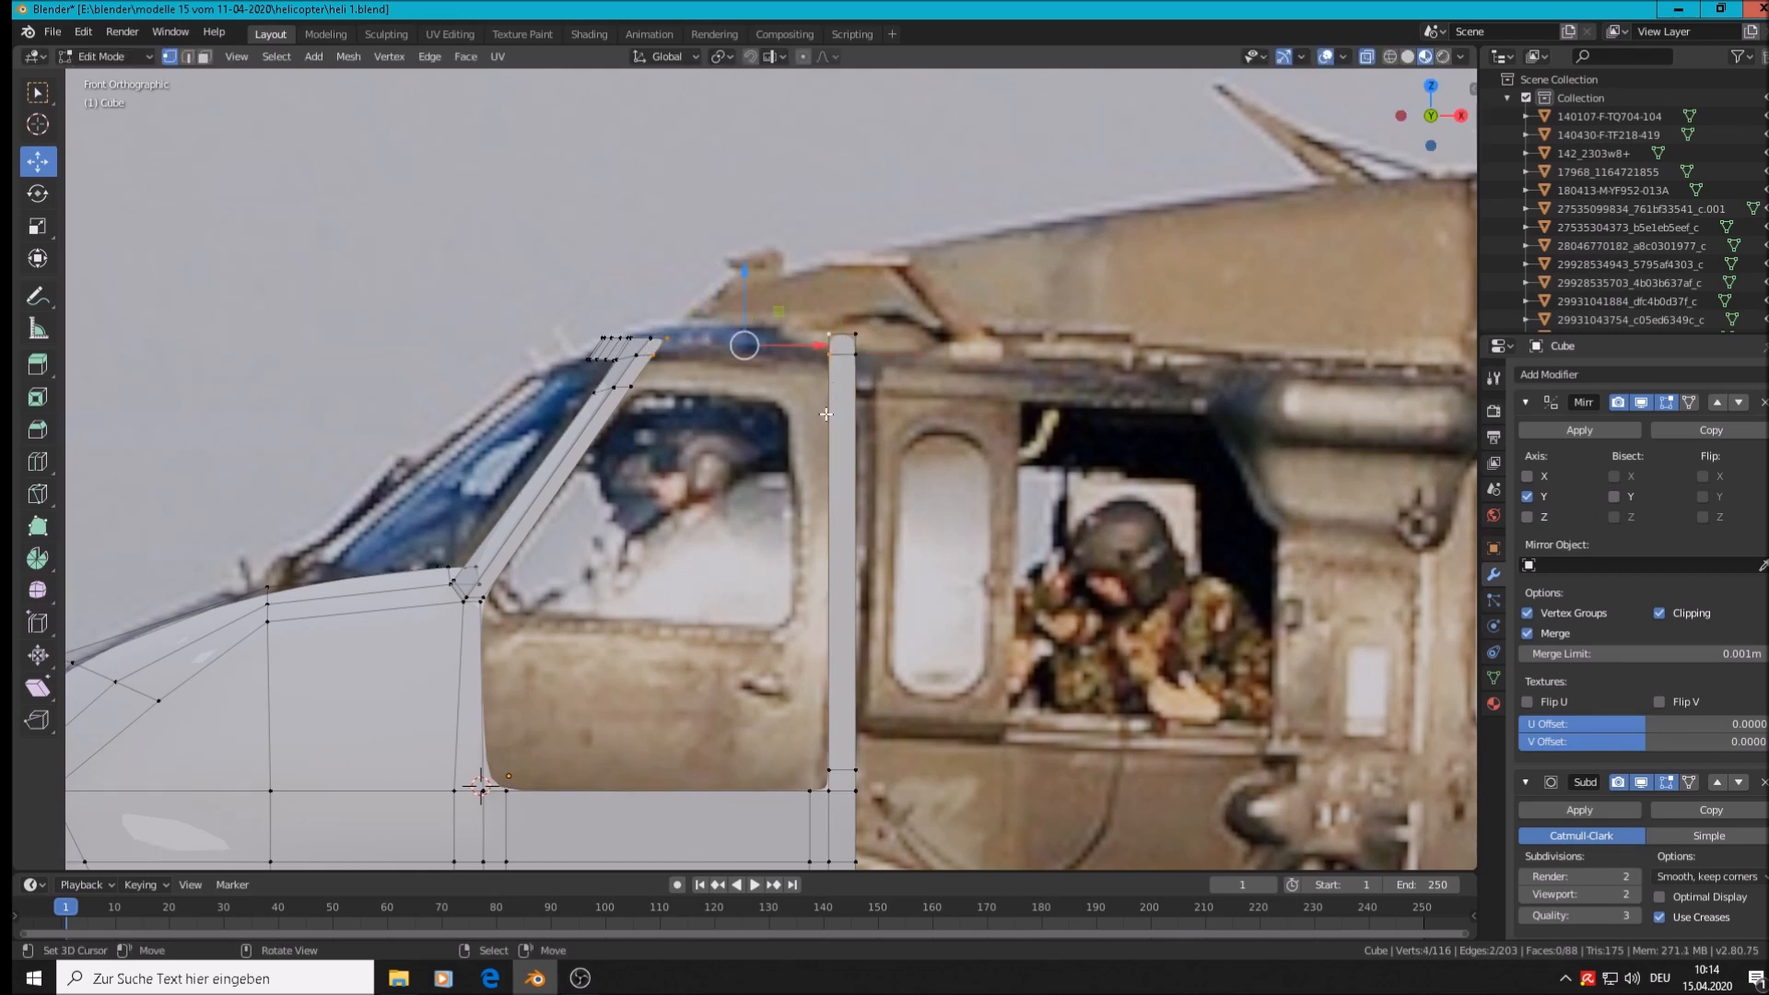
key(f)
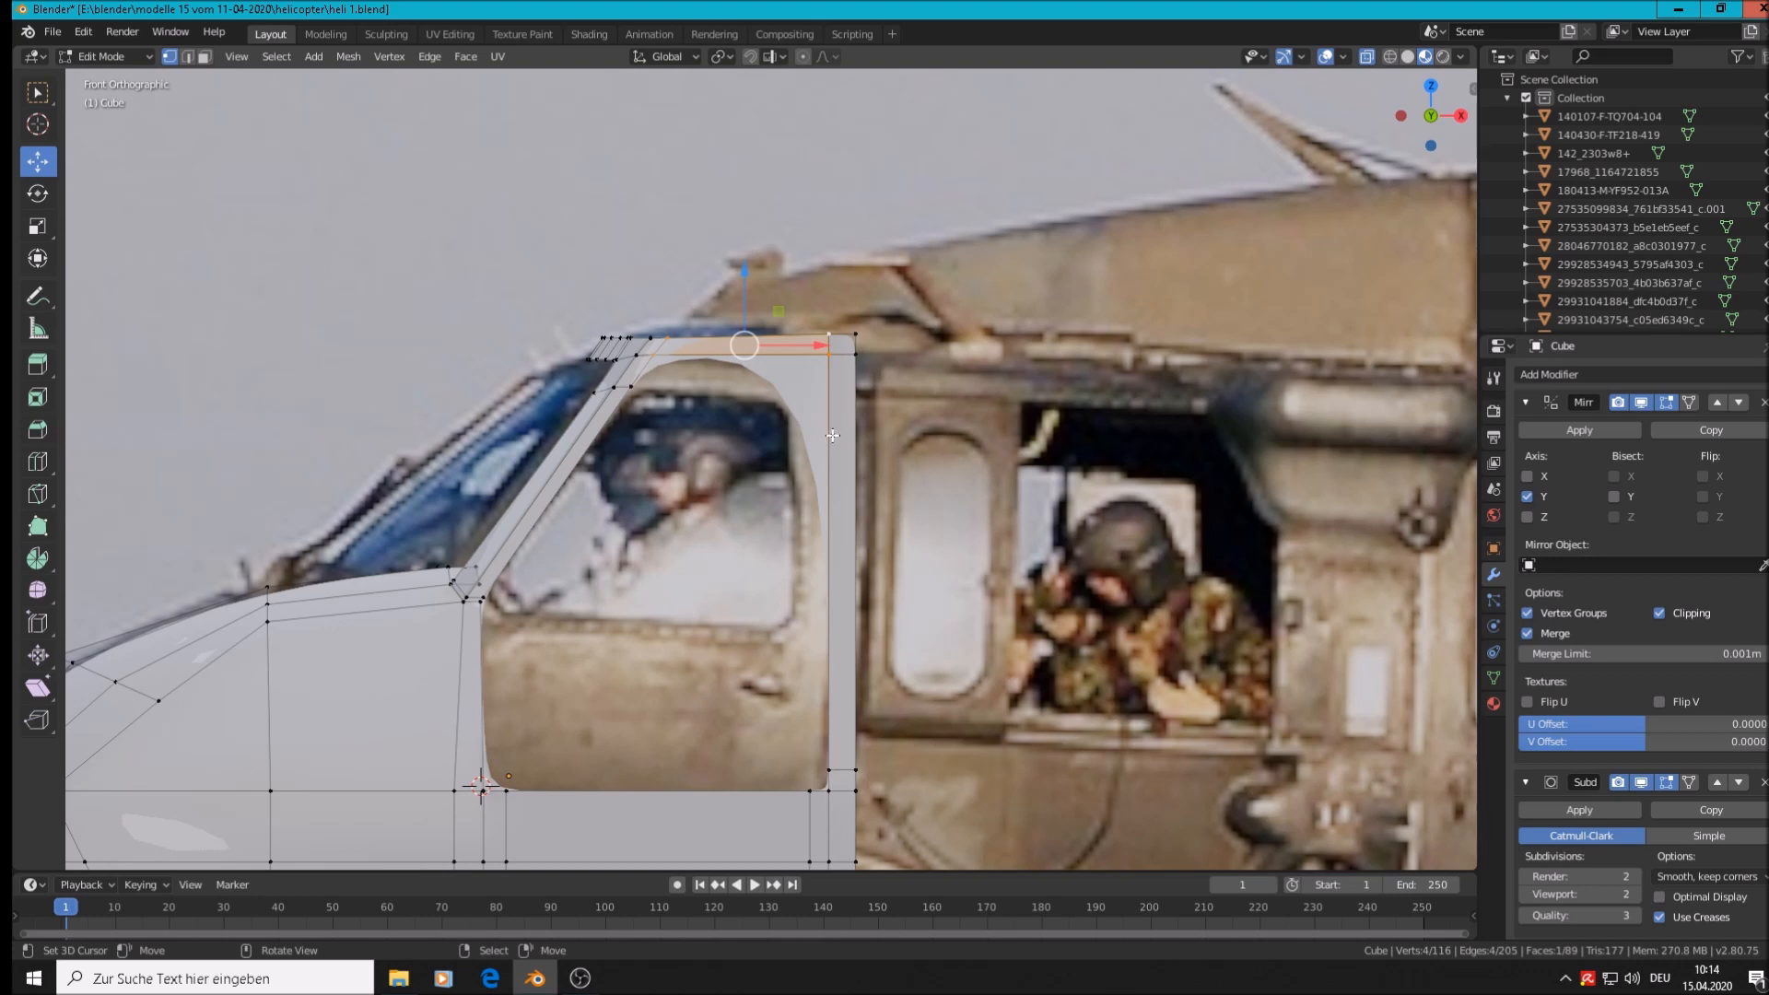
Add three loop cuts across the roof strip
key(ctrl+r)
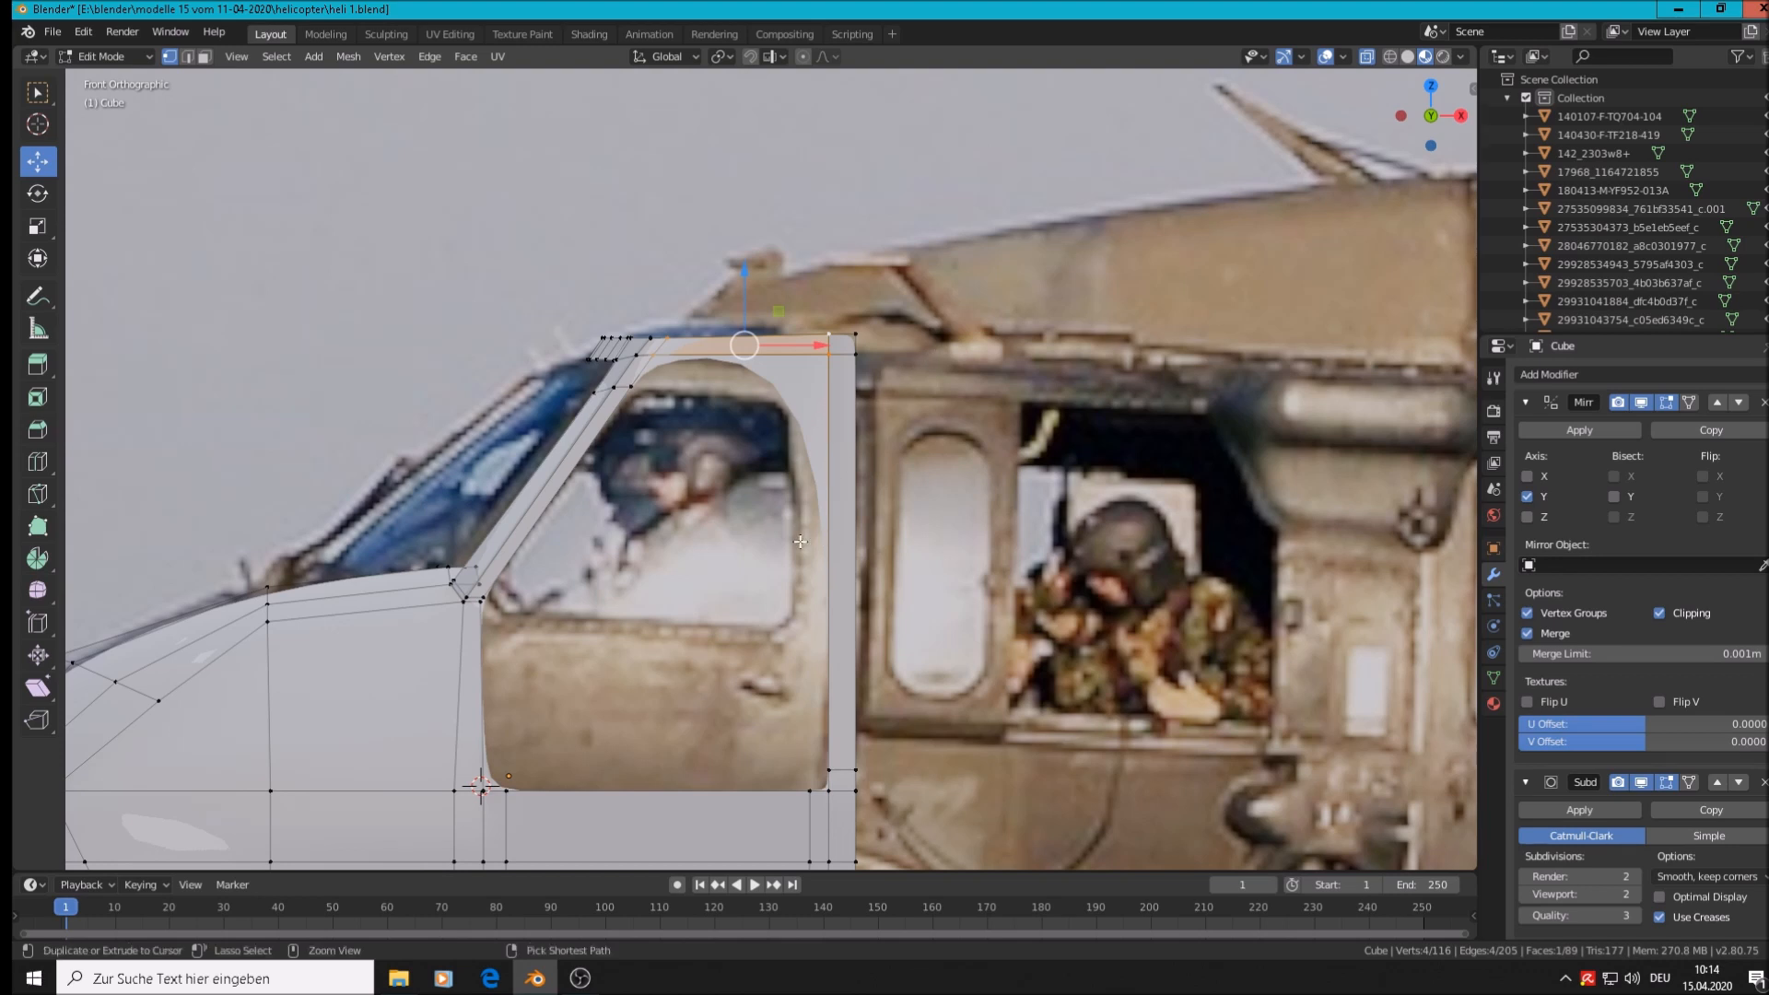
click(818, 543)
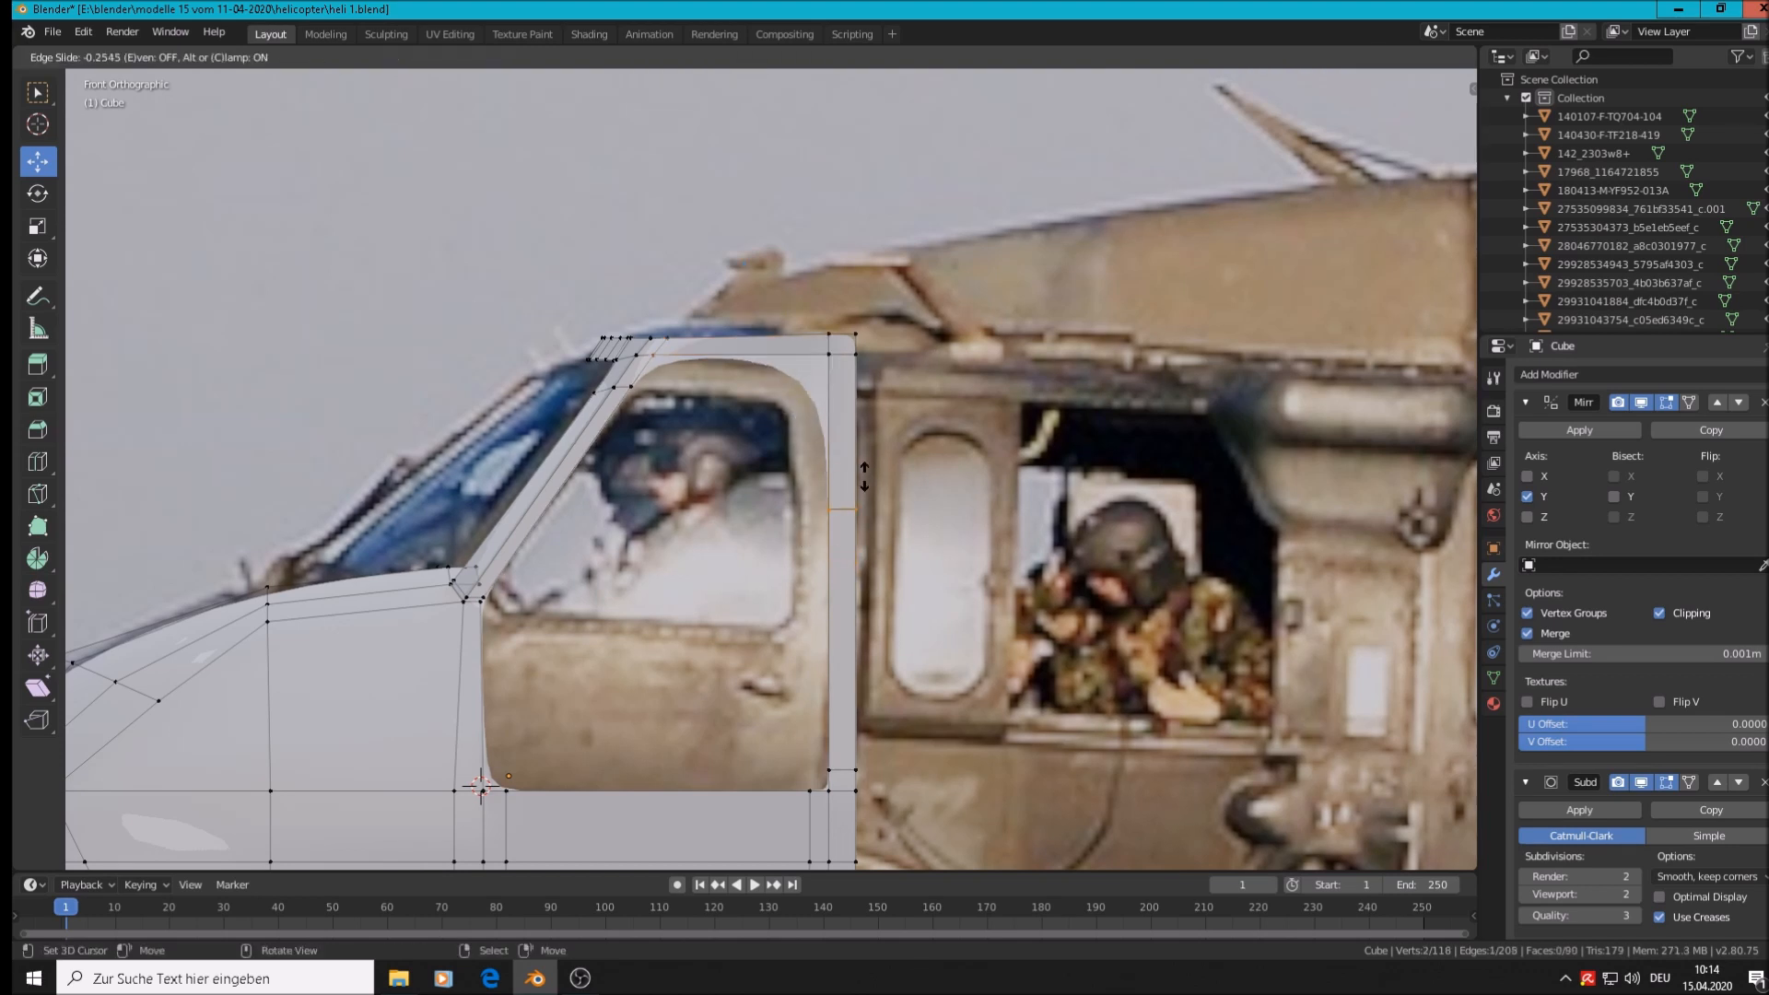
click(888, 343)
key(ctrl+r)
click(800, 329)
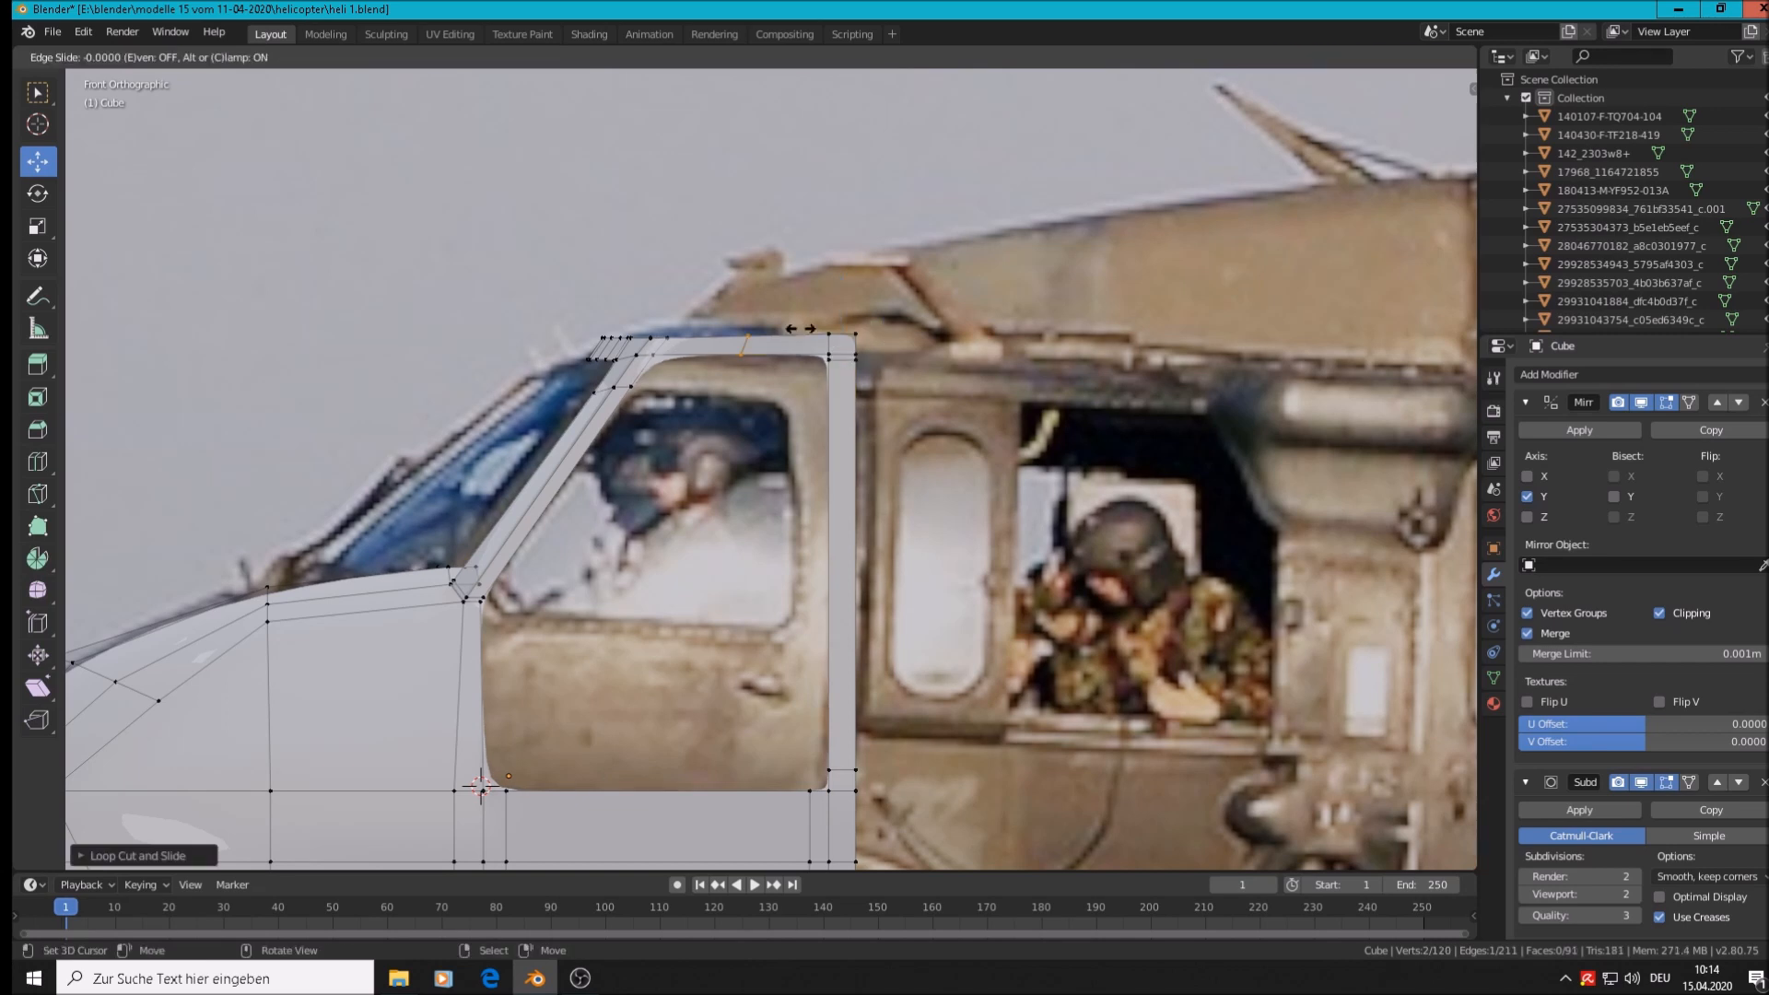
click(861, 334)
key(ctrl+r)
click(700, 334)
click(674, 343)
Nudge a roof vertex slightly left along X and inspect the smoothed cockpit shell
drag(788, 351, 751, 351)
key(Tab)
scroll(748, 507, down, 4)
middle_drag(748, 507, 751, 691)
In Top view, move the strut corner vertex down and to the left
key(KP_7)
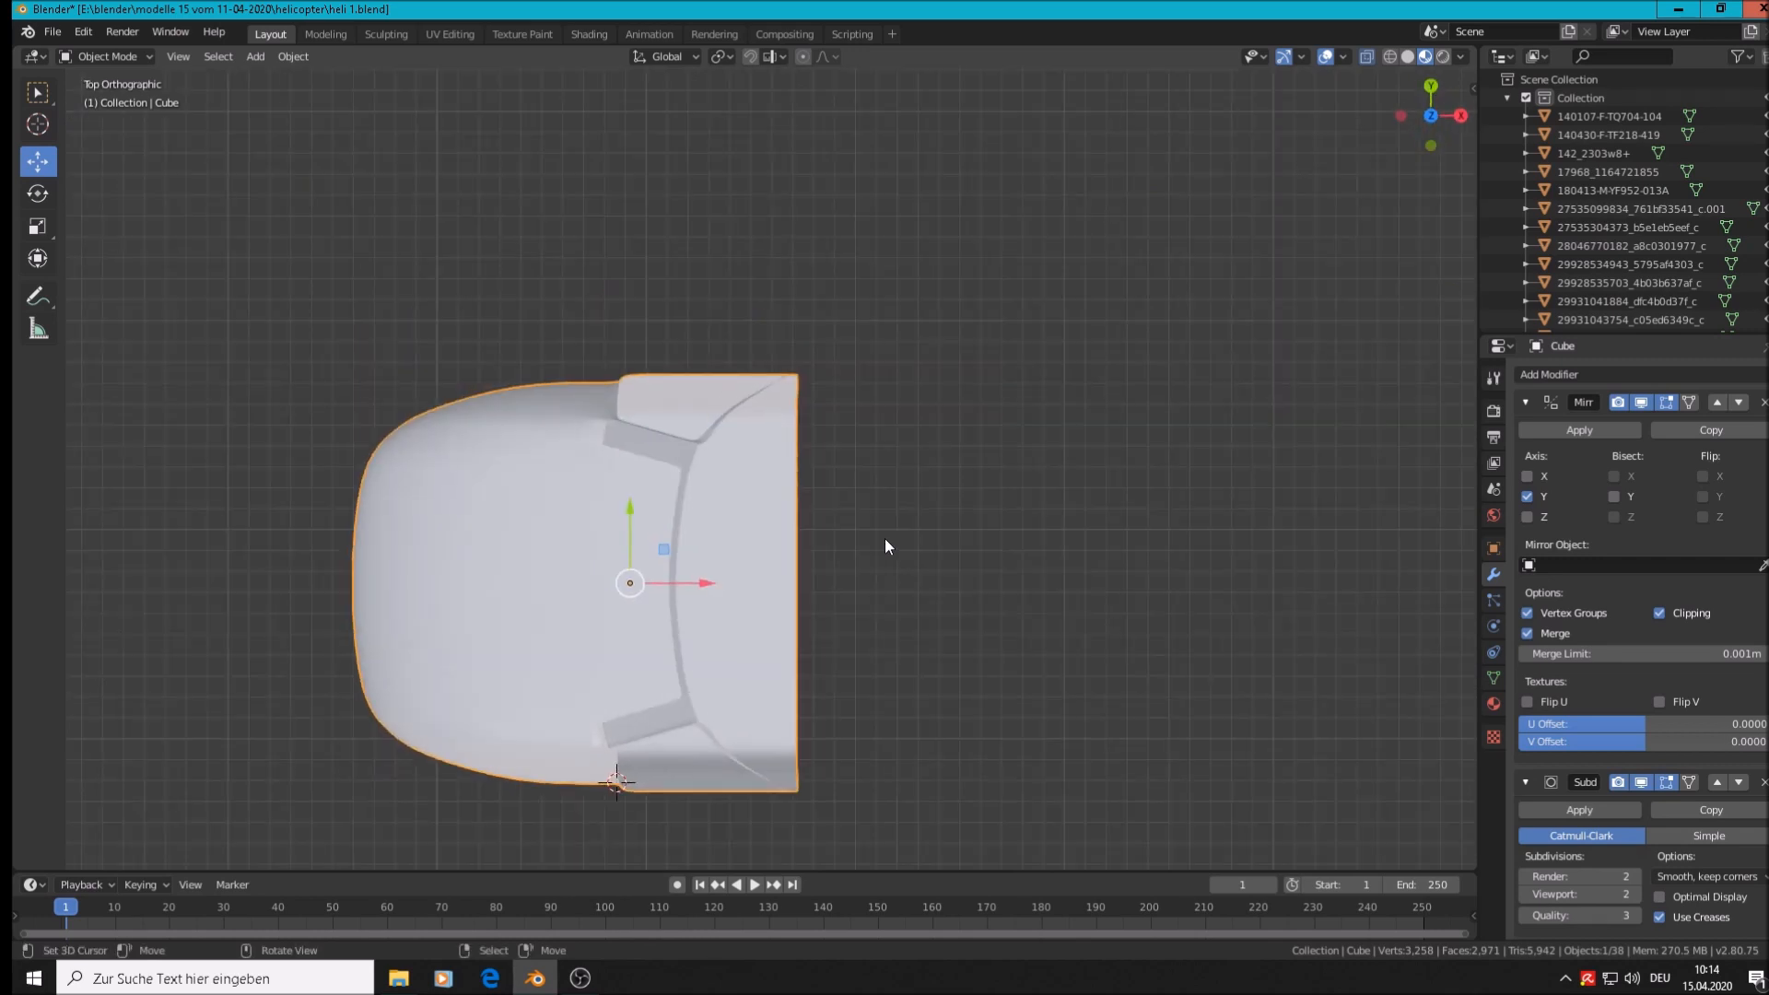
scroll(798, 660, up, 8)
shift+middle_drag(600, 712, 619, 373)
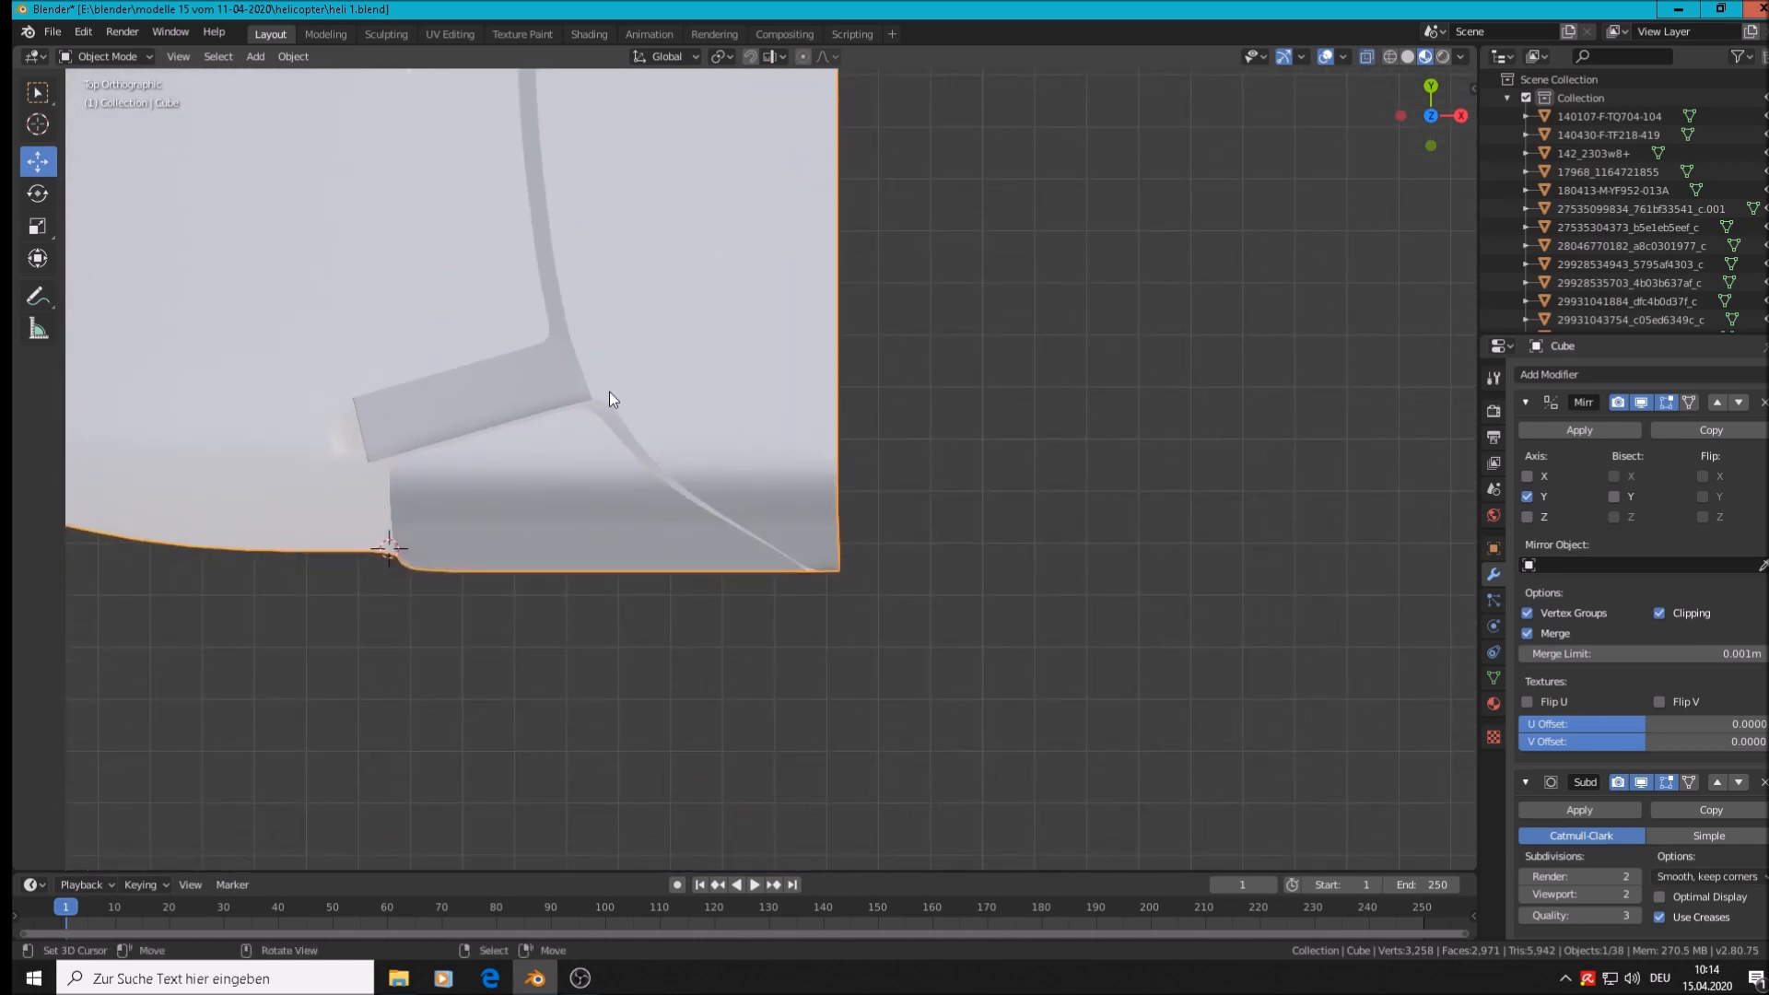
key(Tab)
scroll(615, 397, up, 3)
right_click(624, 370)
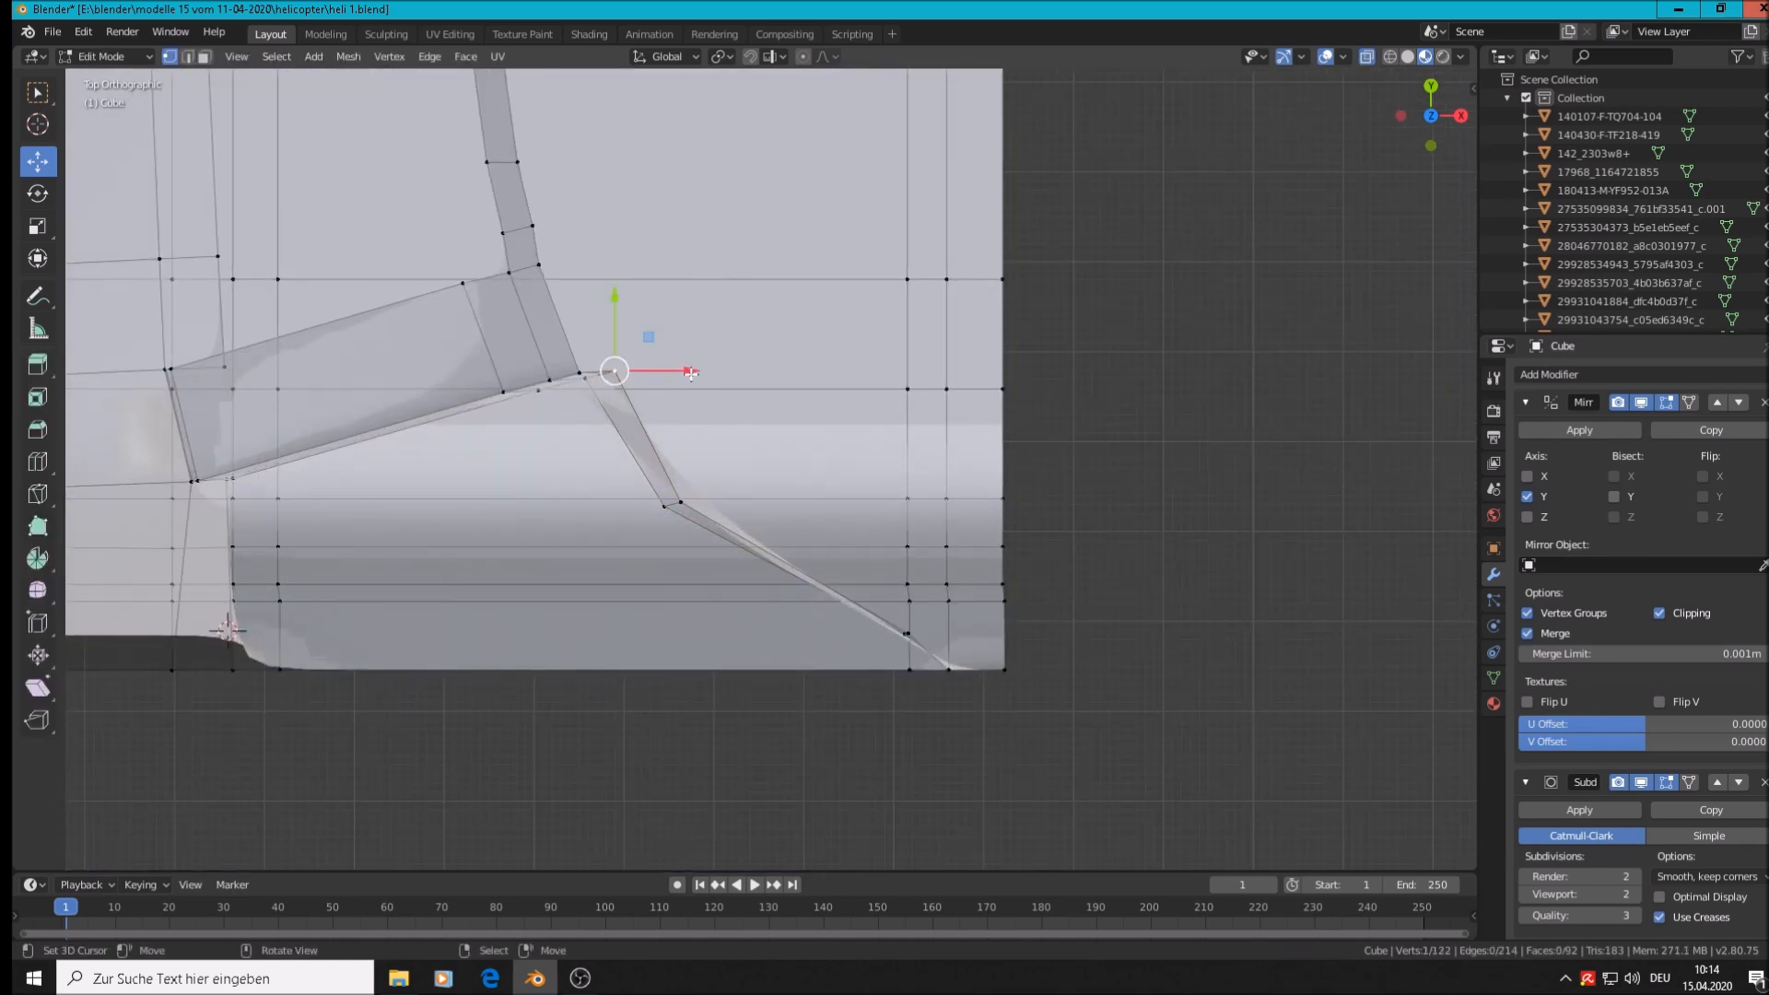
drag(617, 320, 650, 384)
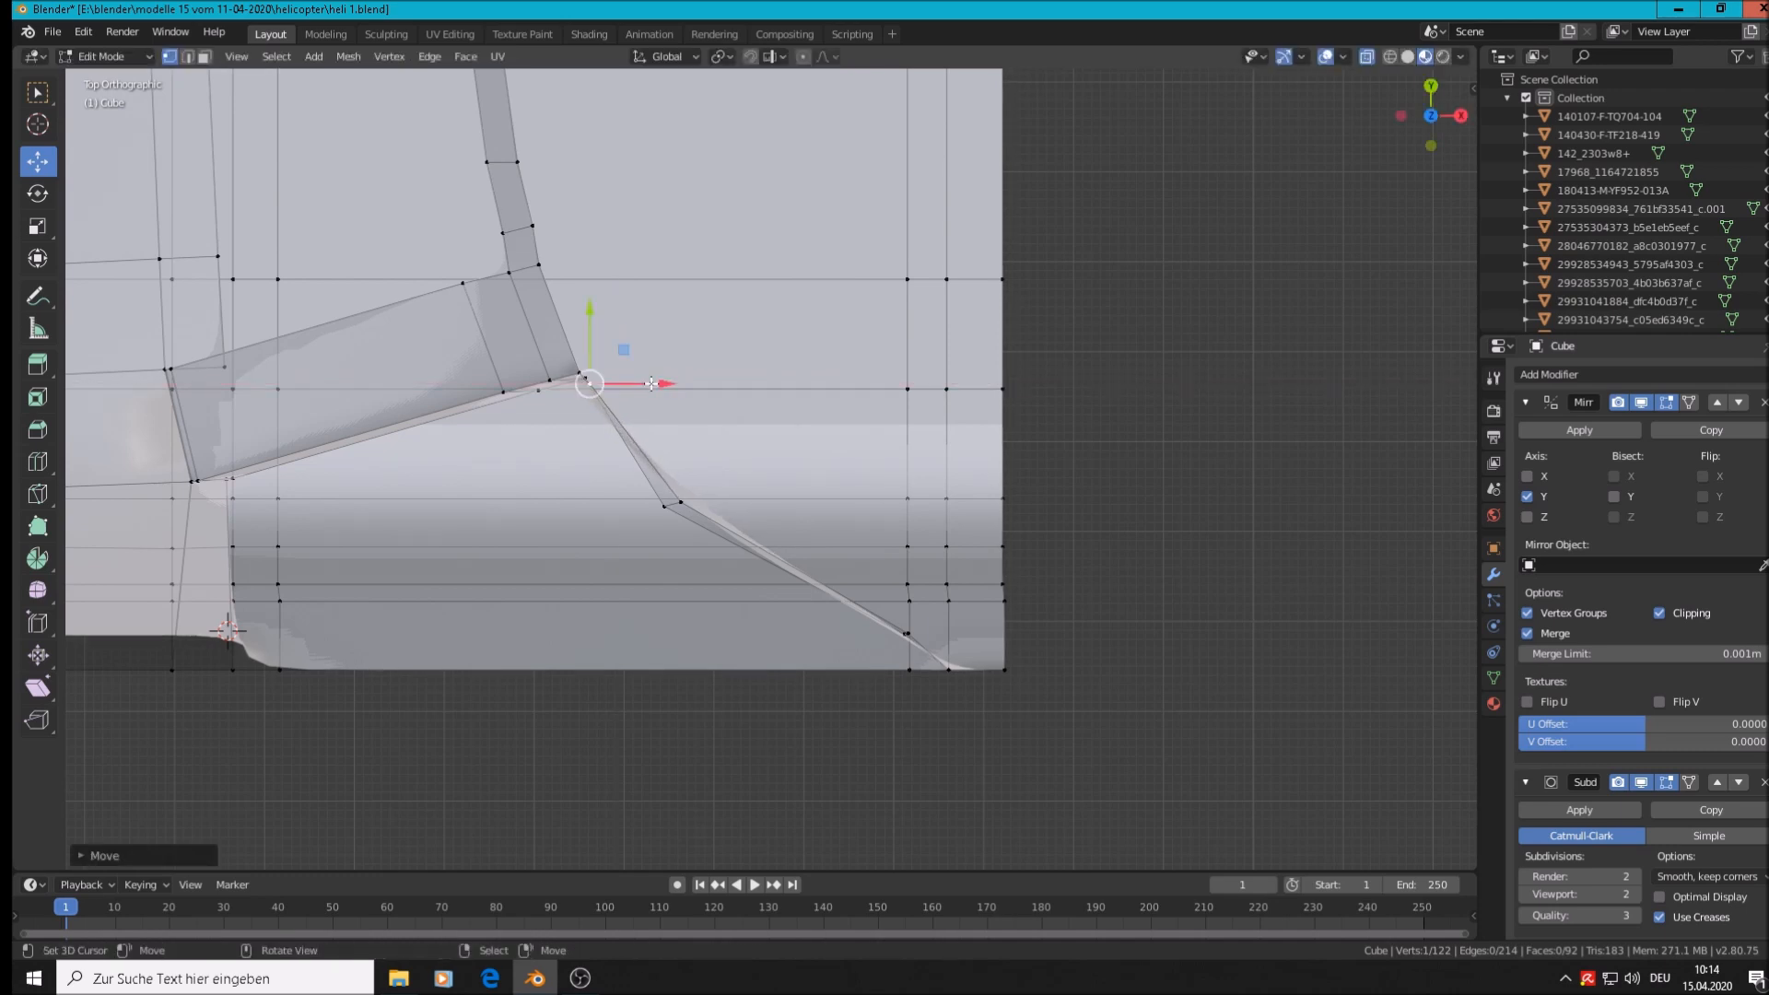
Fine-tune the lower diagonal-strut vertex along X and Y, then check the smoothed result
right_click(683, 507)
drag(736, 506, 718, 509)
drag(664, 428, 676, 431)
drag(736, 505, 728, 506)
drag(657, 441, 668, 439)
middle_drag(660, 572, 686, 431)
key(Tab)
mouse_move(698, 523)
middle_down()
mouse_move(684, 438)
mouse_move(719, 474)
mouse_move(710, 504)
middle_up()
scroll(708, 496, down, 3)
scroll(720, 491, up, 2)
Shift the two vertices where the pillar meets the roof rail along Y and X
key(Tab)
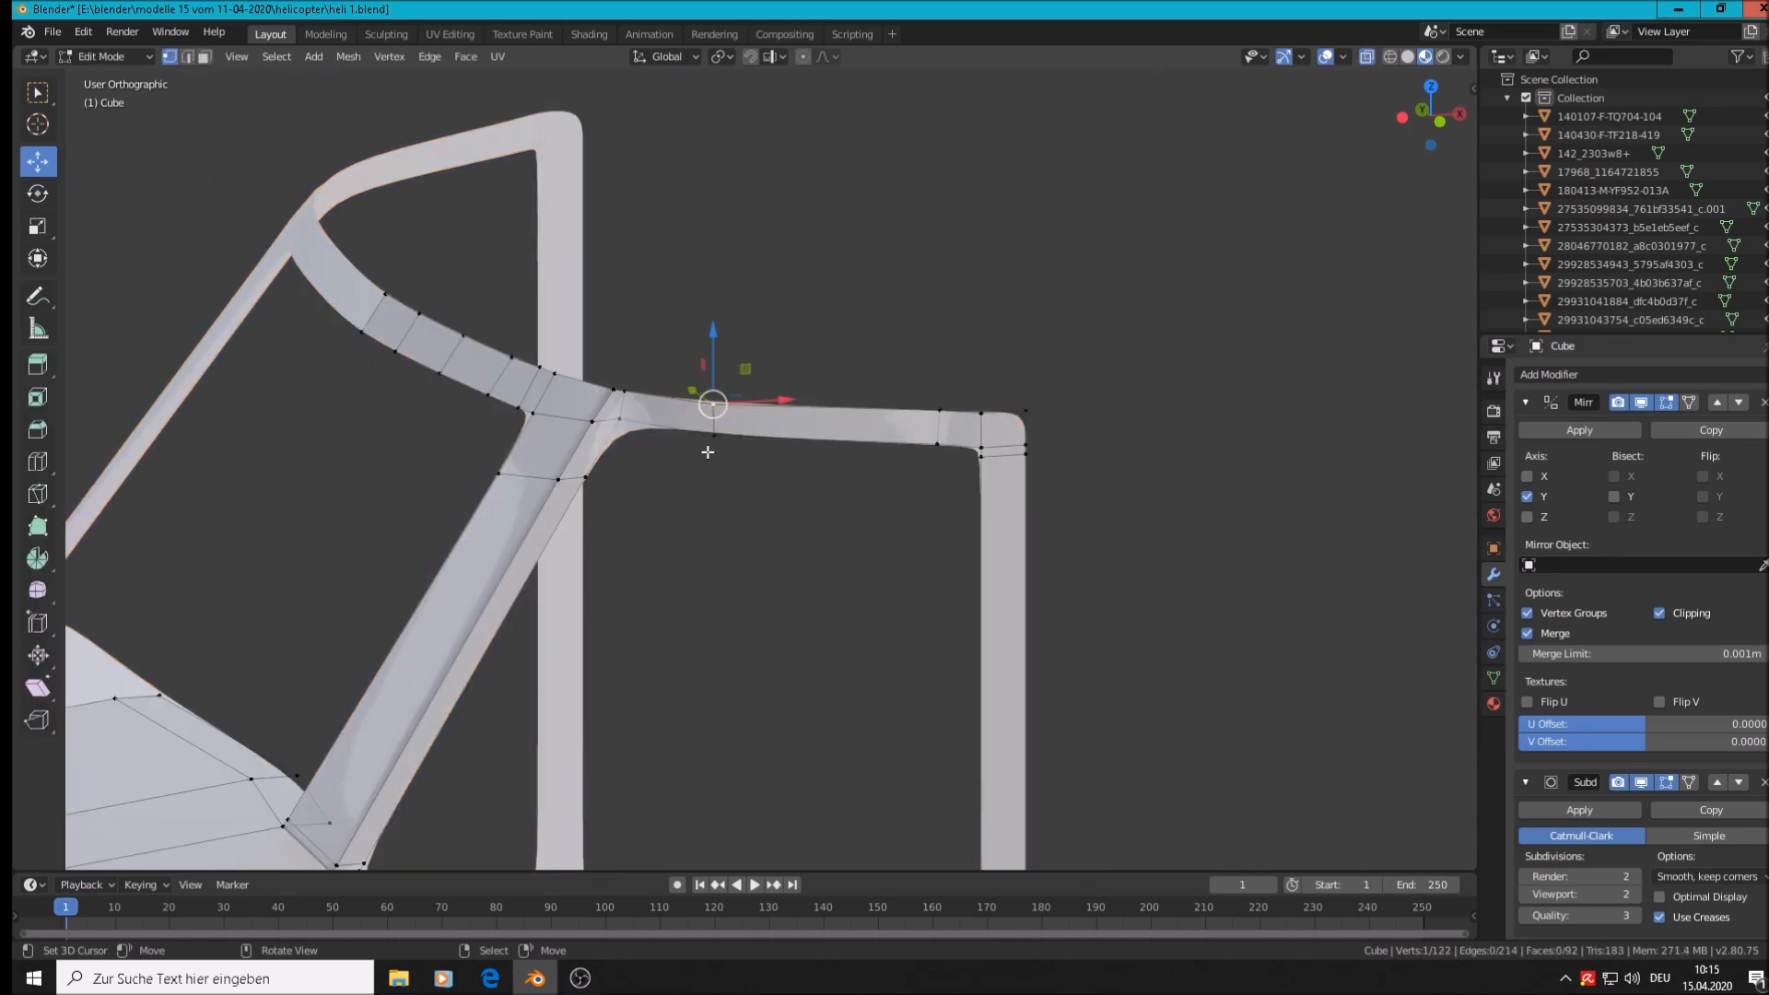
scroll(722, 443, up, 3)
middle_drag(723, 443, 774, 609)
click(509, 380)
drag(462, 345, 493, 350)
middle_drag(561, 336, 554, 355)
right_click(529, 357)
drag(473, 325, 577, 325)
Push a roof-rail vertex outward along X and reposition the lower pillar vertex
right_click(717, 398)
middle_drag(717, 398, 579, 395)
mouse_move(826, 401)
mouse_down()
mouse_move(793, 402)
mouse_move(854, 403)
mouse_up()
middle_drag(1065, 553, 959, 612)
right_click(934, 712)
drag(971, 657, 959, 673)
middle_drag(986, 715, 934, 628)
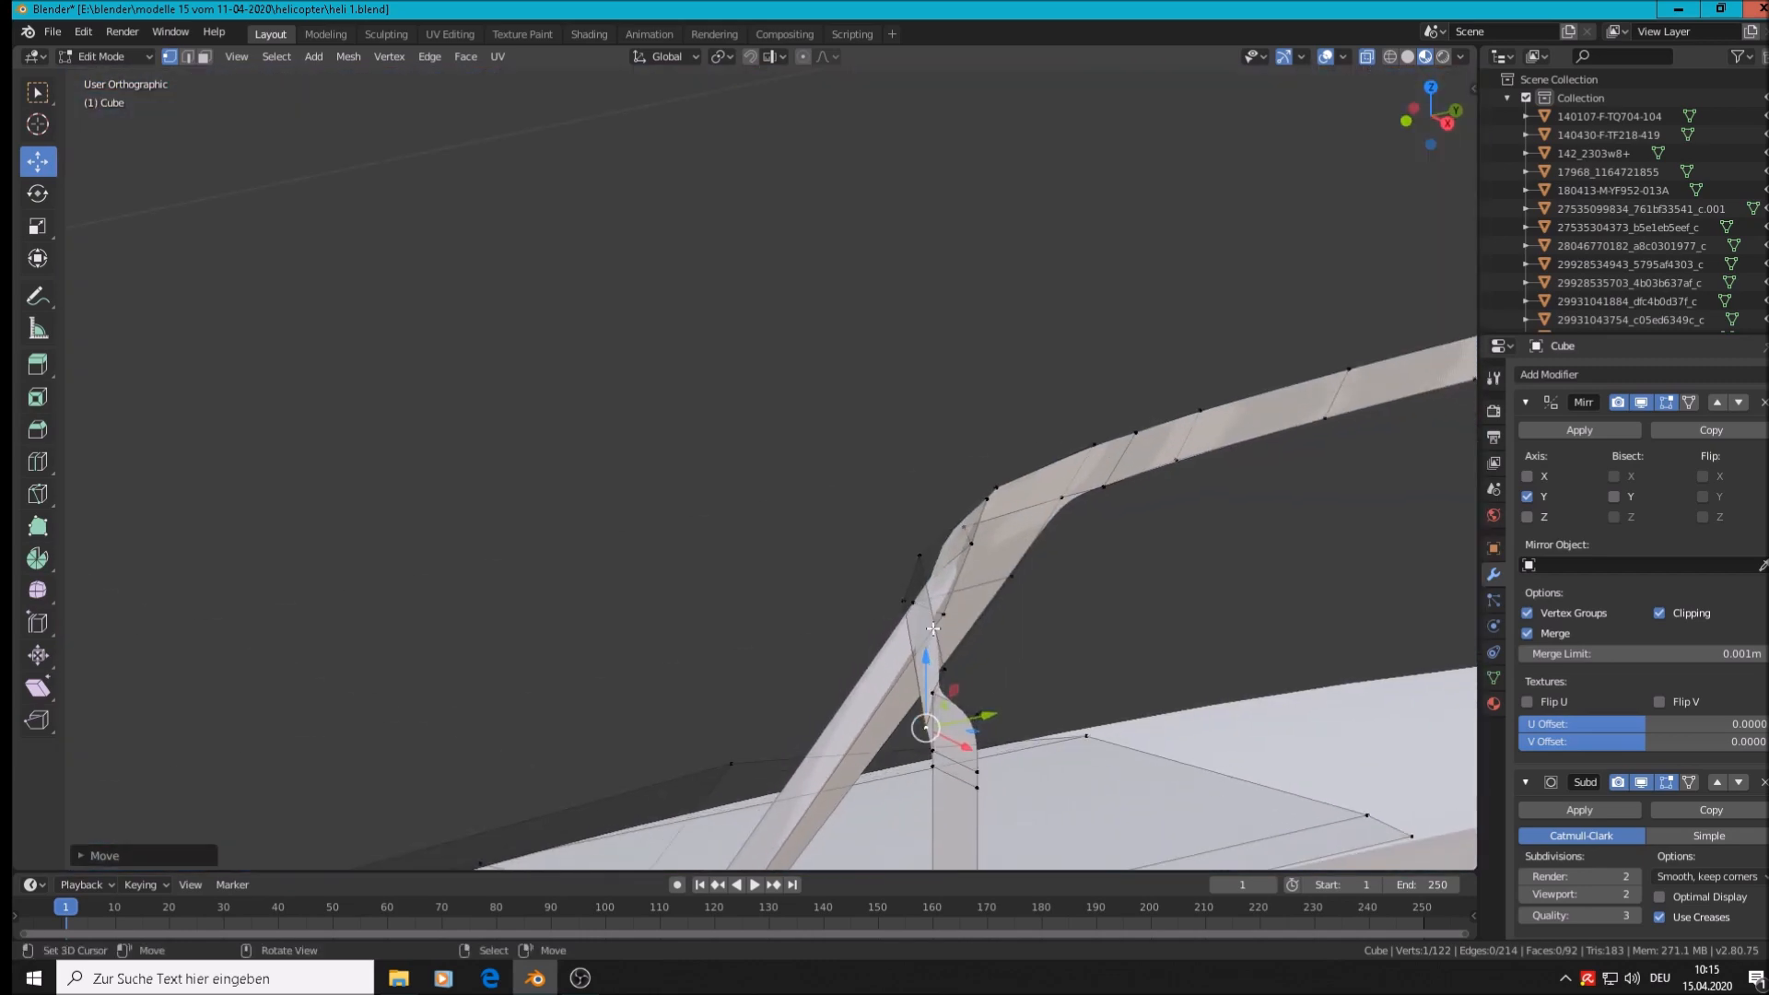
key(g)
click(1002, 712)
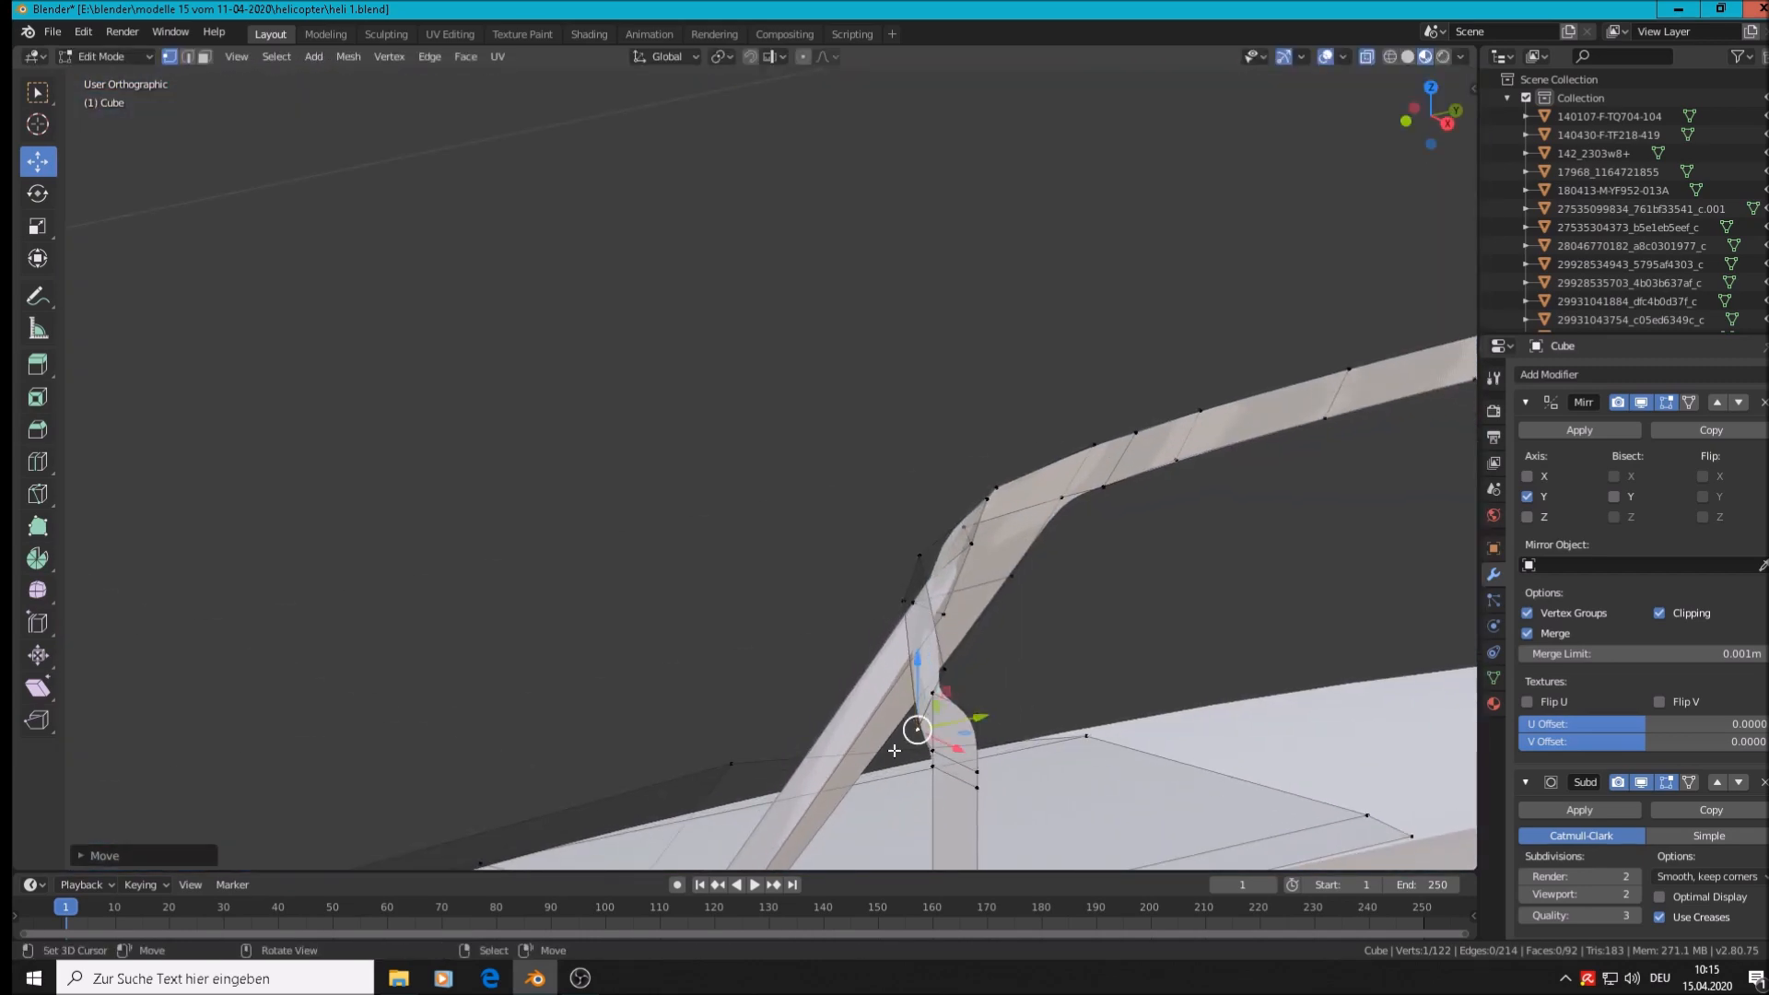
Move the upper pillar vertex along Y, then review the smoothed frame from side and axis views
right_click(932, 700)
scroll(971, 697, up, 2)
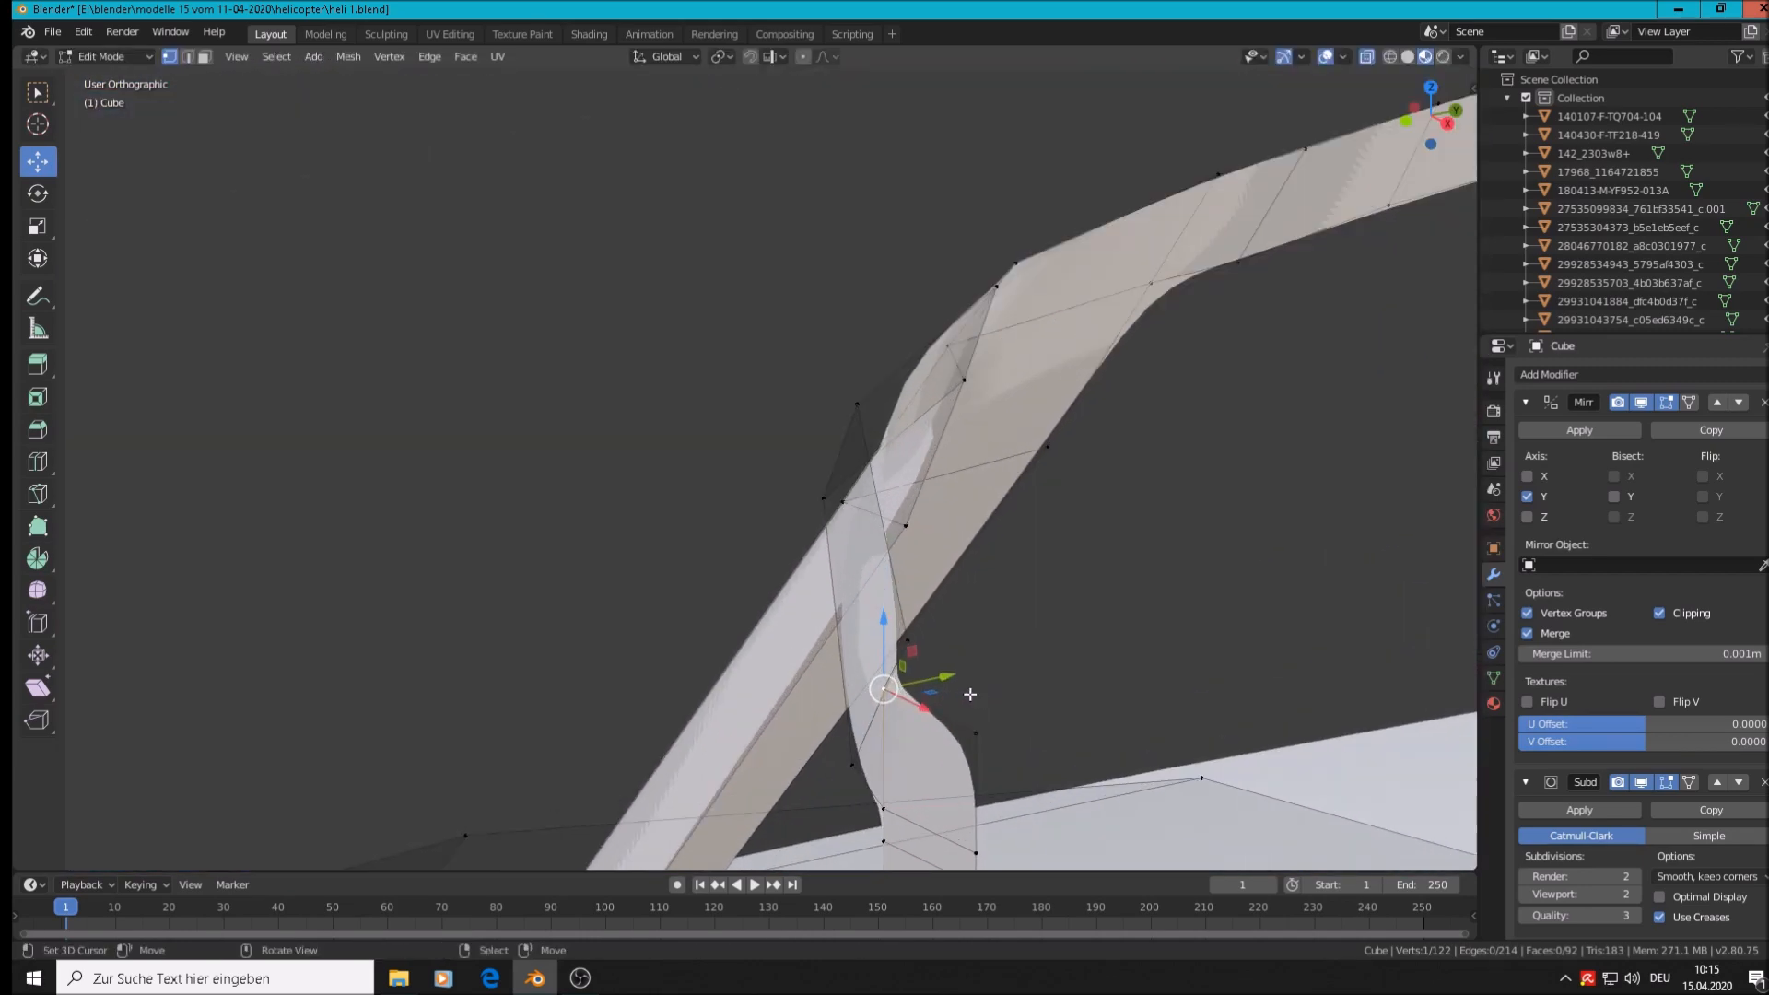
key(g)
key(y)
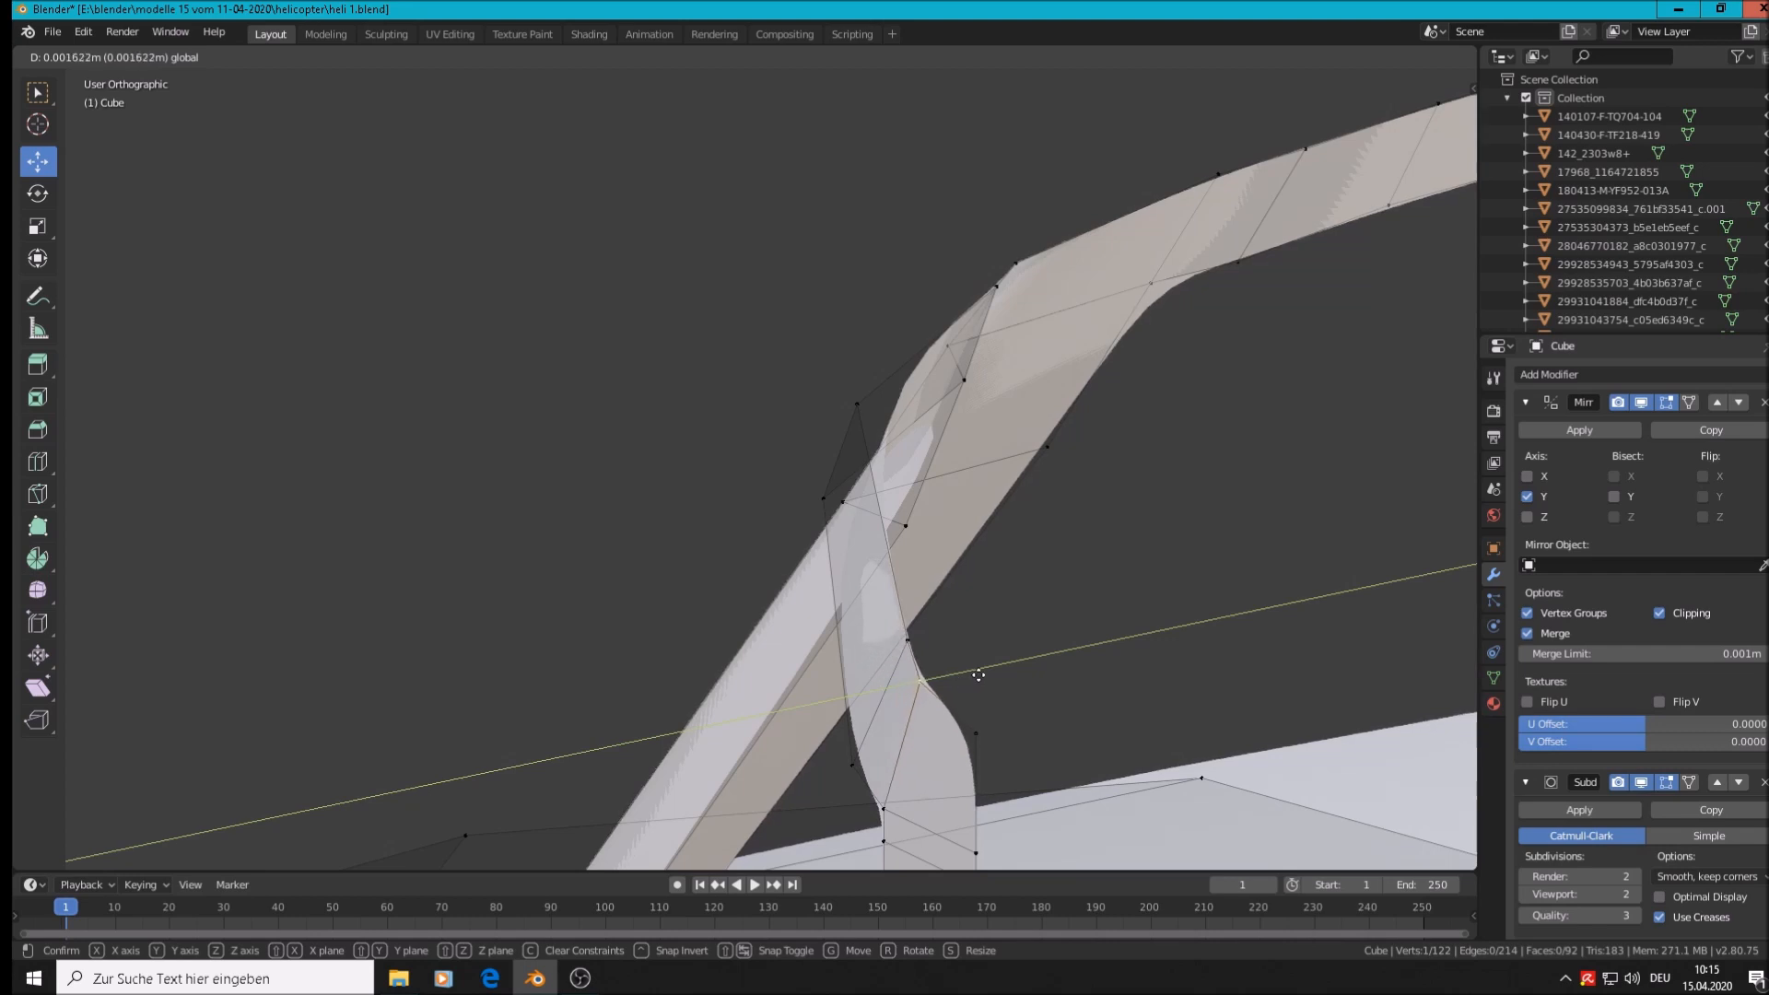
drag(979, 676, 982, 675)
scroll(981, 675, down, 4)
middle_drag(981, 676, 1101, 649)
key(Tab)
scroll(921, 719, down, 2)
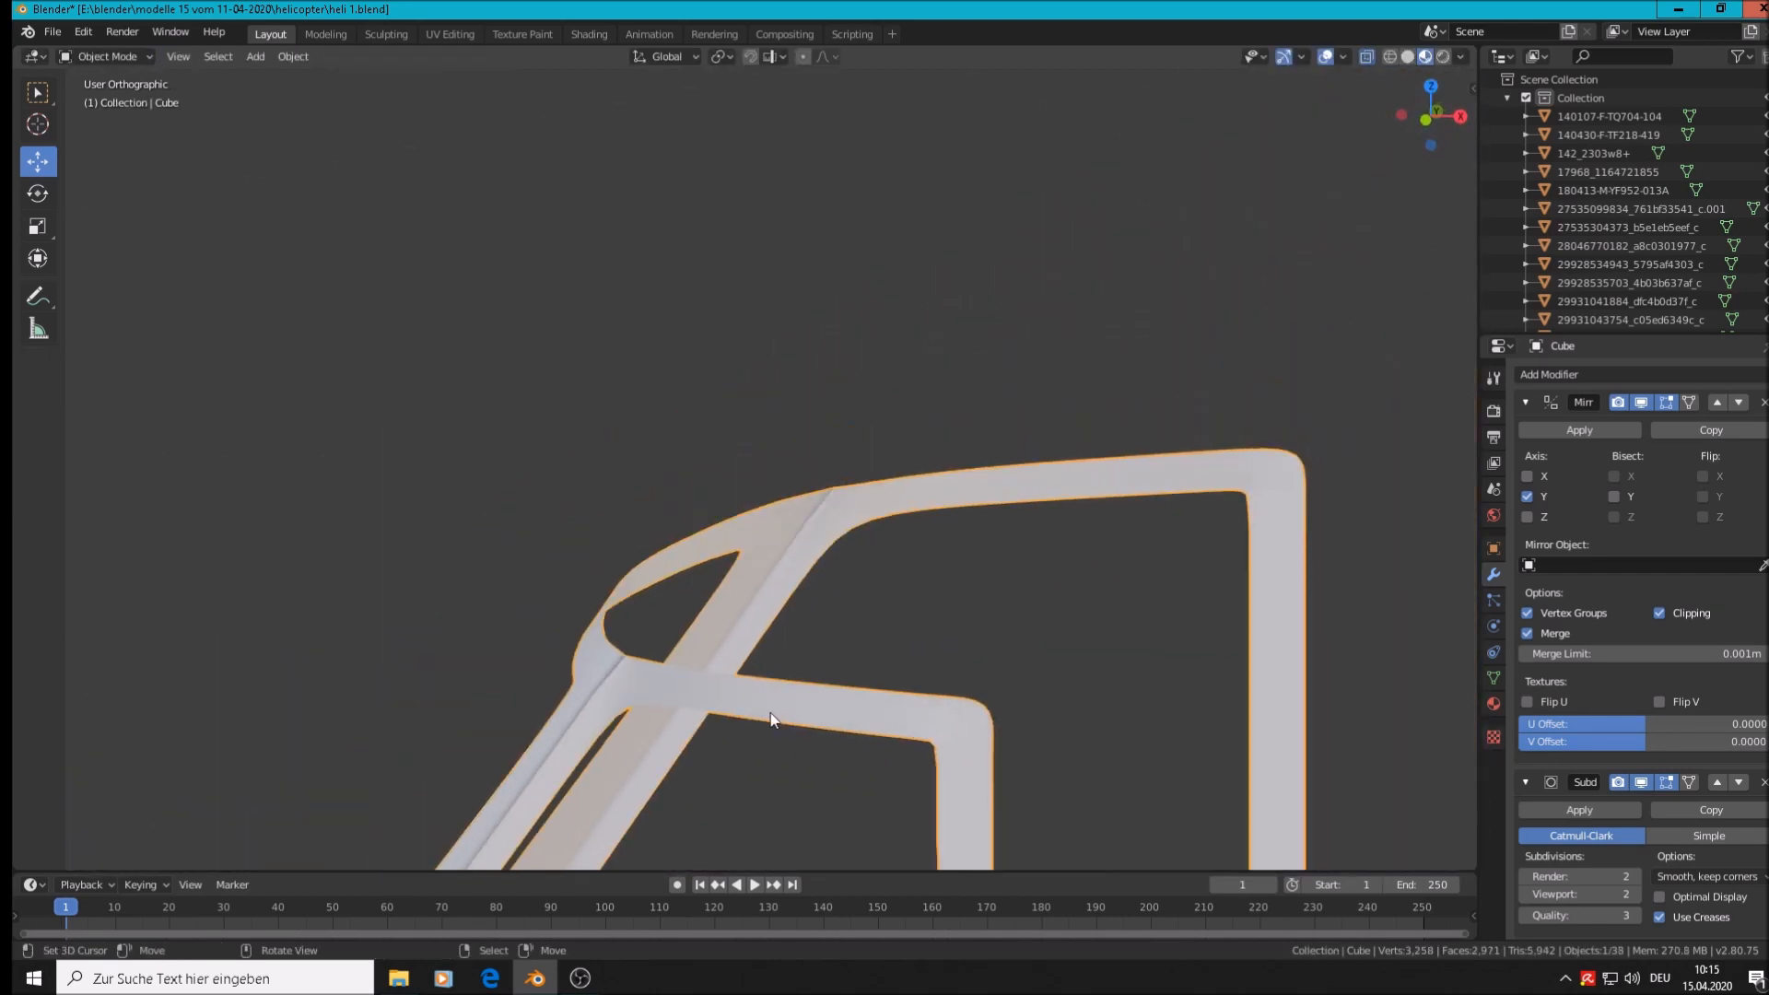
middle_drag(878, 667, 1067, 690)
scroll(732, 356, down, 5)
middle_drag(754, 412, 1108, 525)
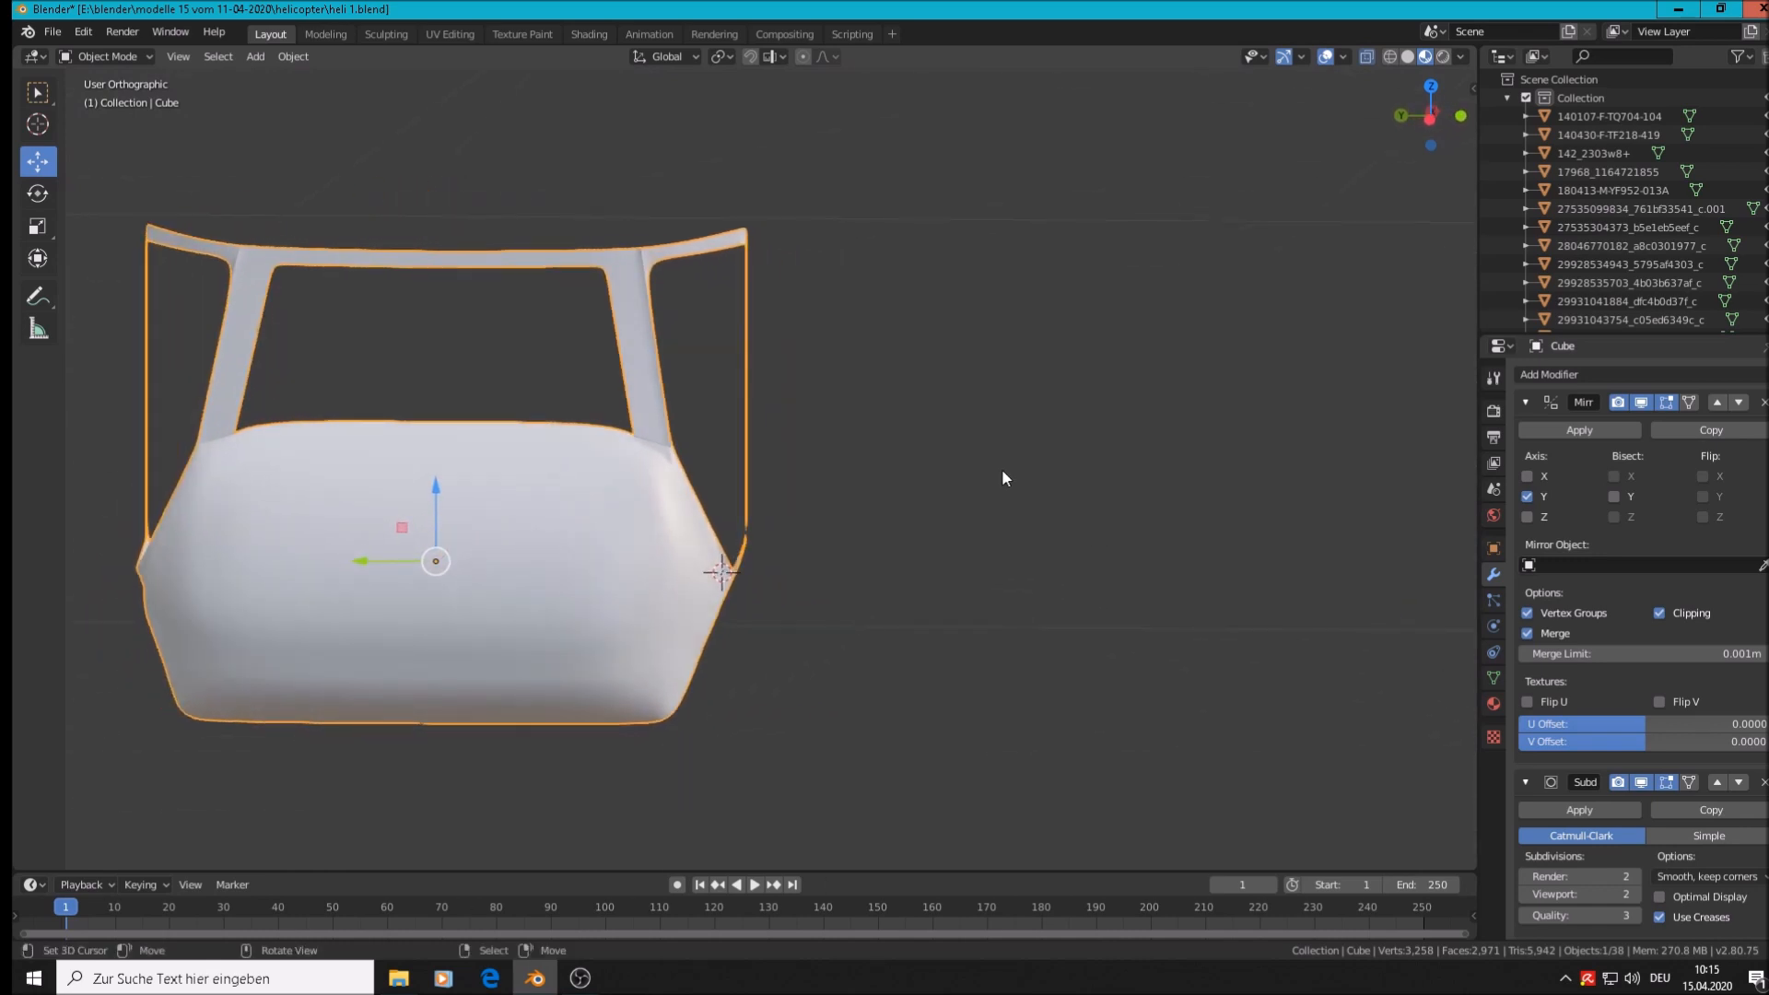
Move the frame's top-right corner vertex left along Y
scroll(830, 330, down, 2)
scroll(771, 306, up, 1)
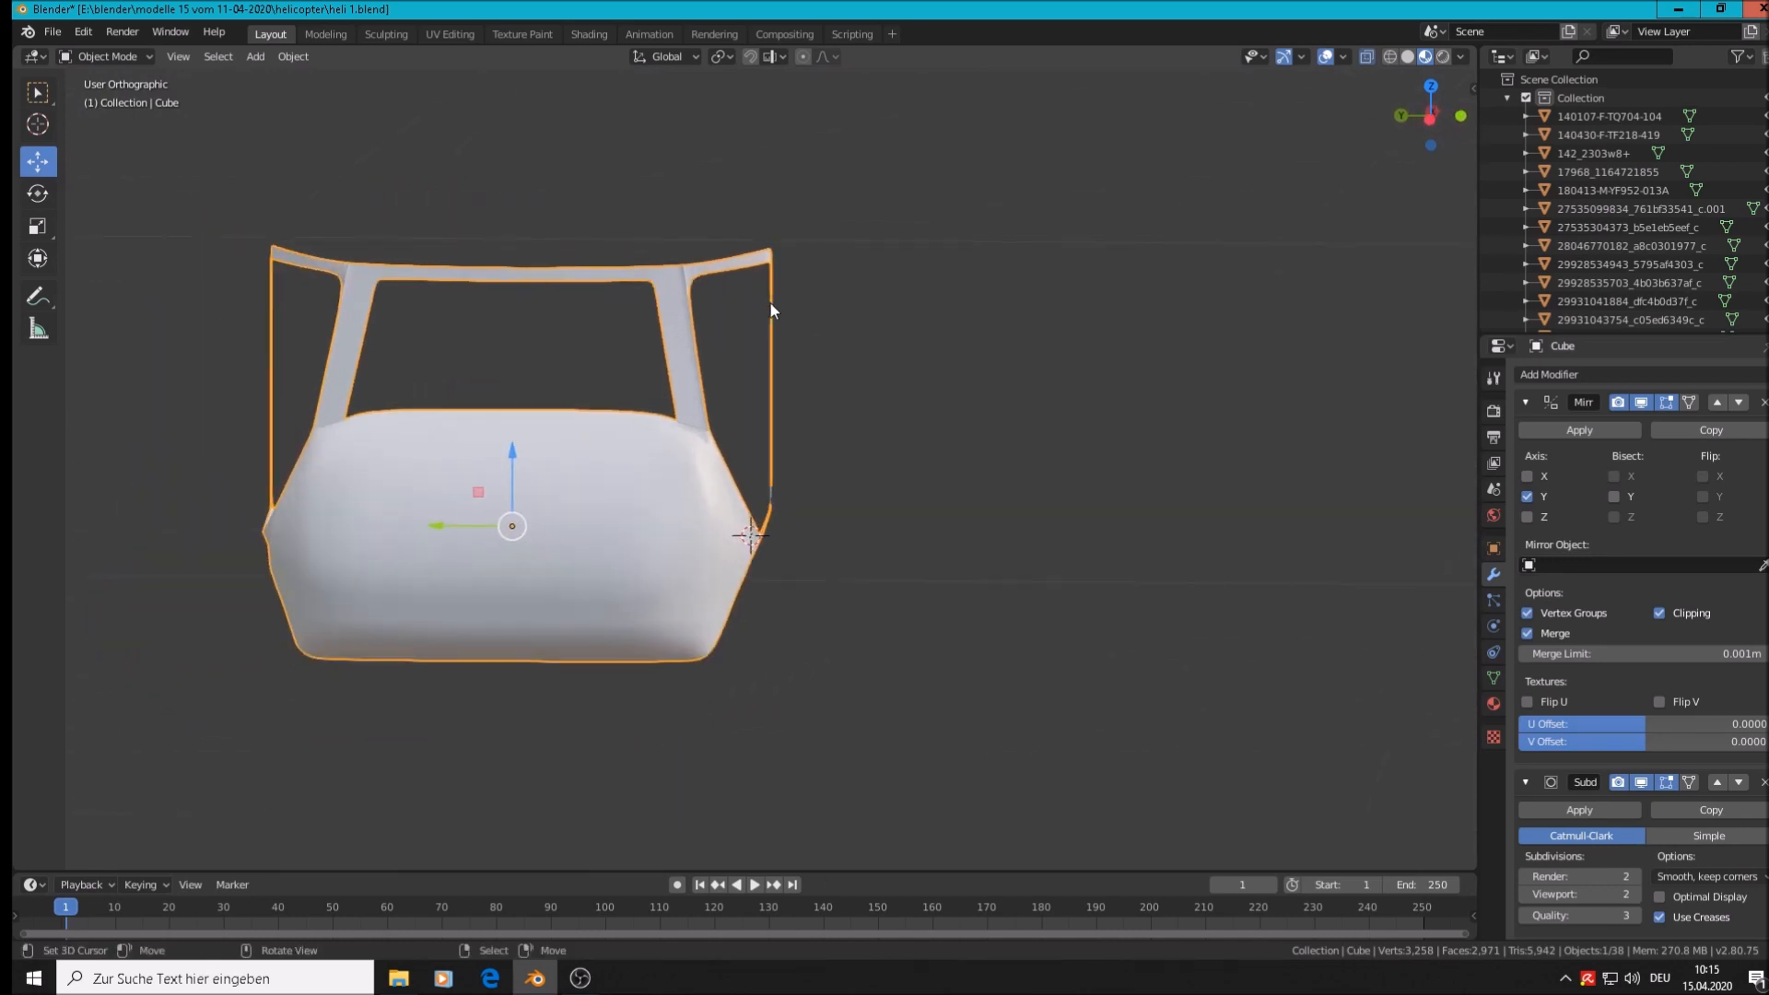
key(Tab)
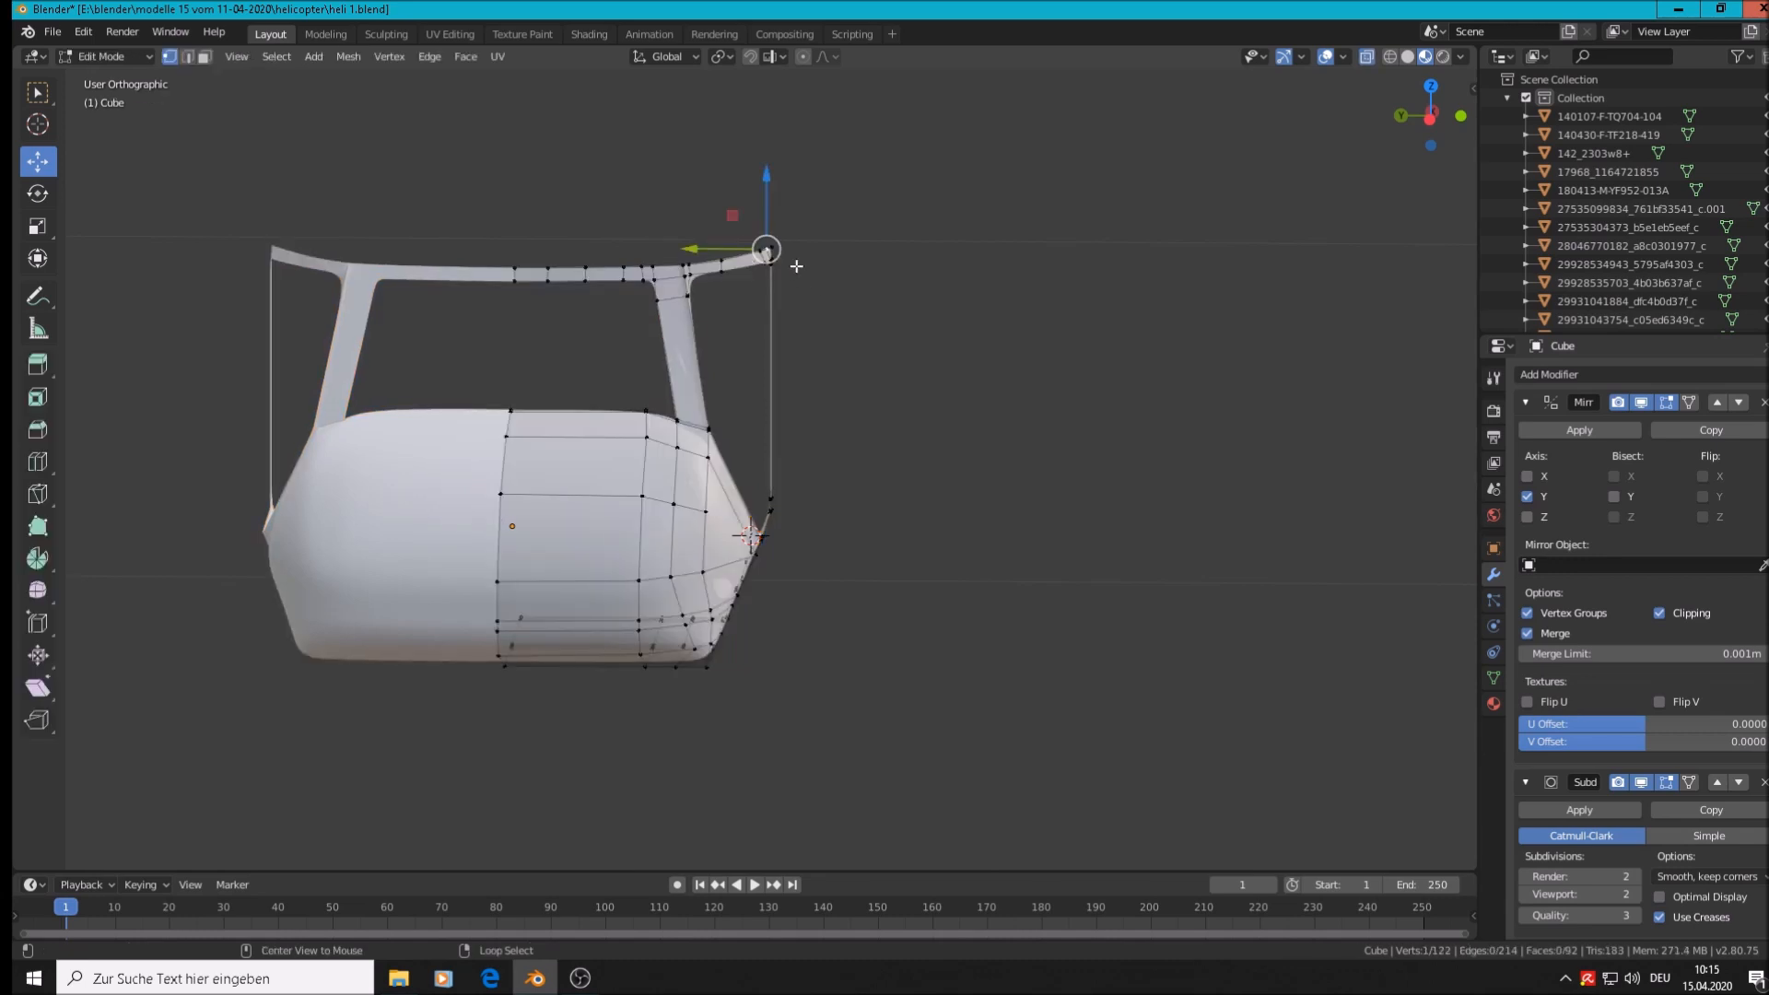
click(770, 258)
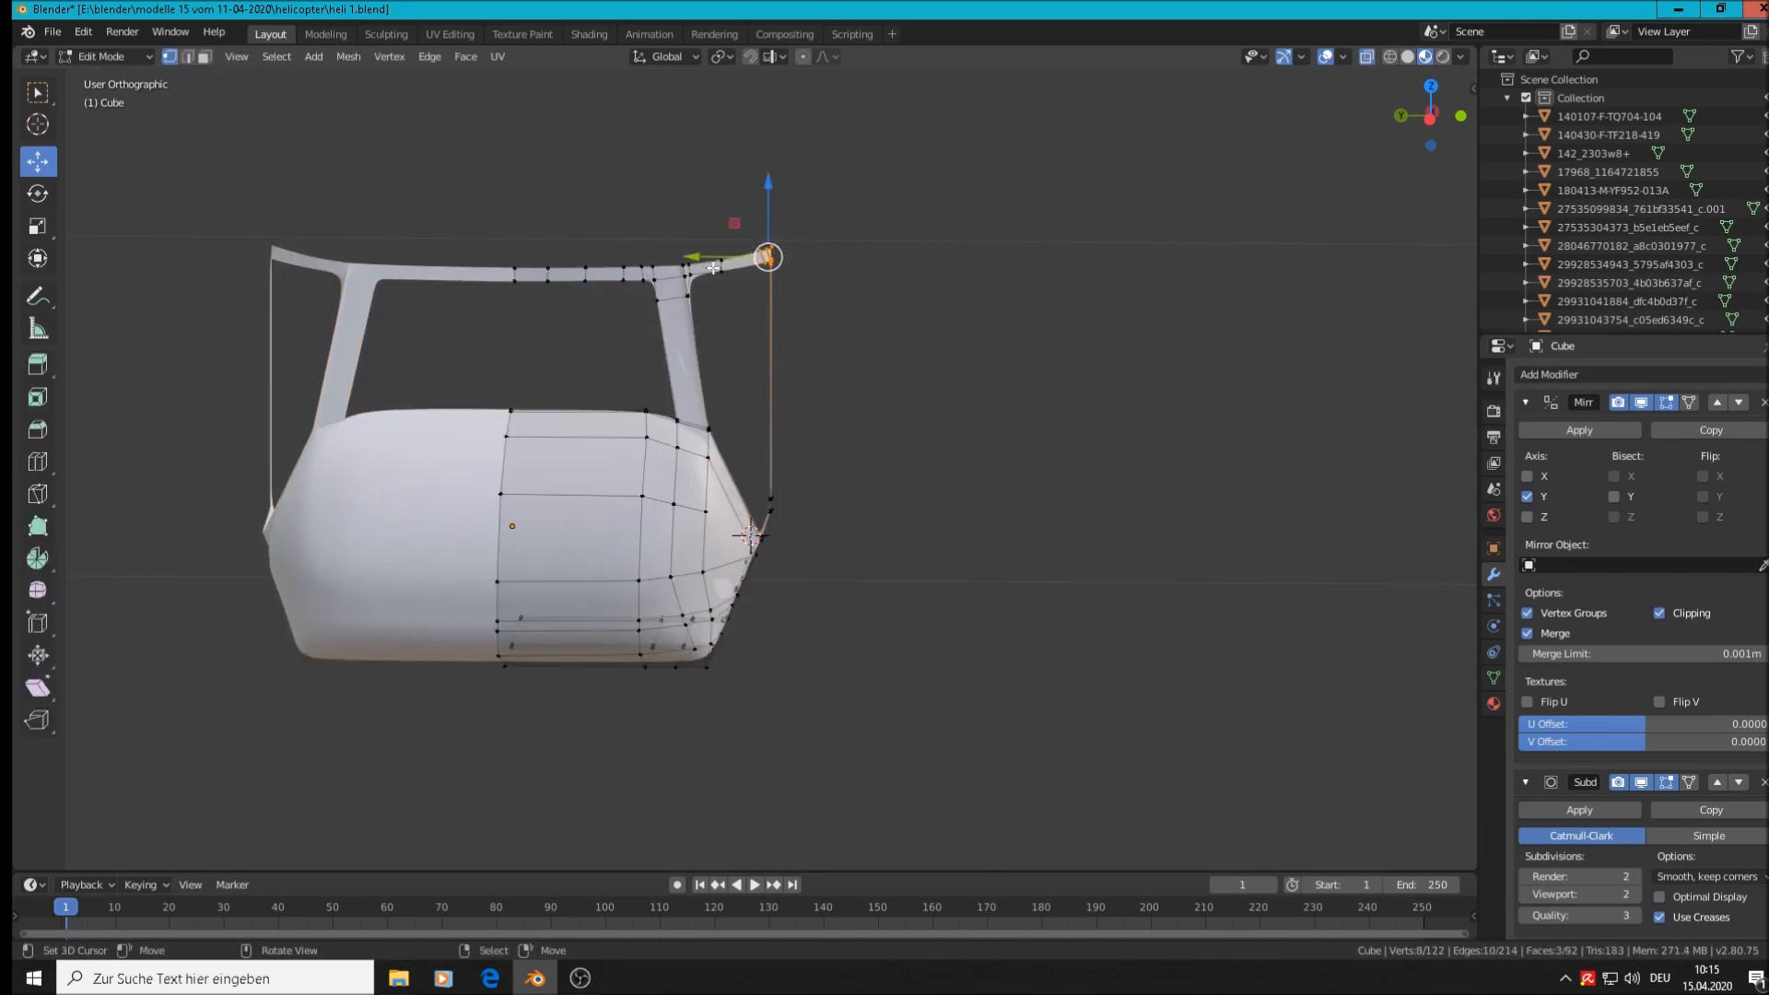
drag(712, 254, 656, 261)
Add three loop cuts across the rear door-frame pillar without sliding them
scroll(712, 349, up, 4)
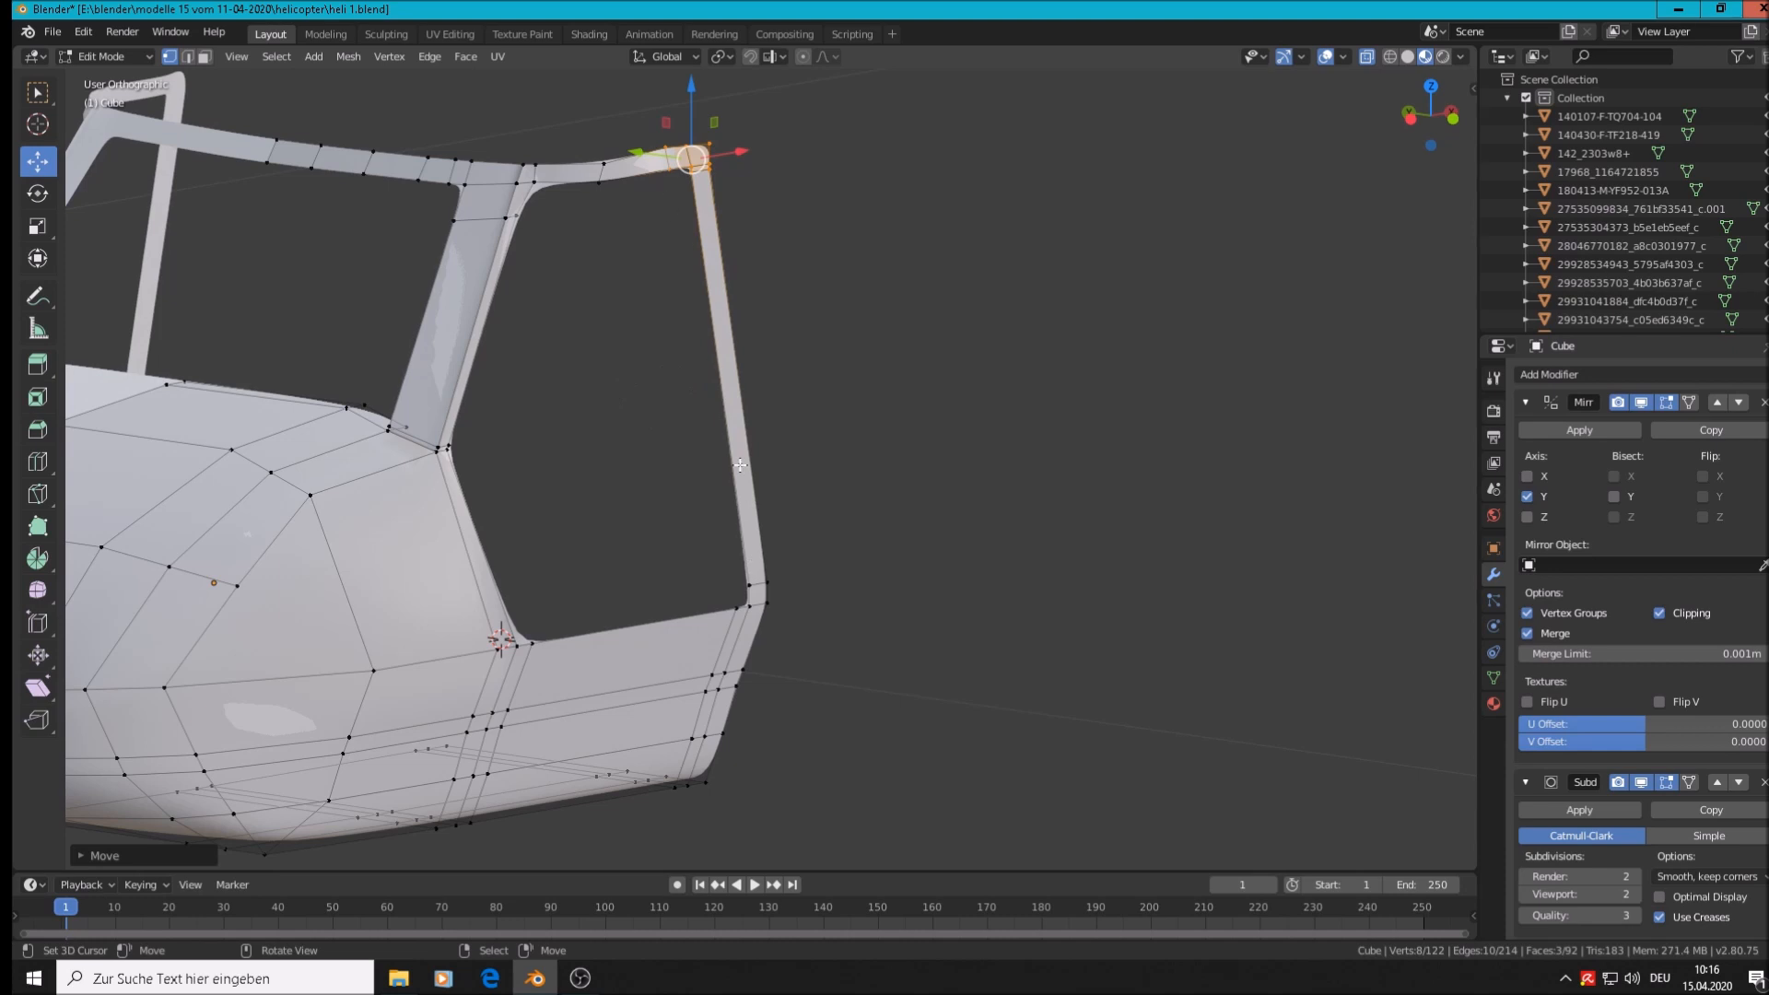
key(ctrl+r)
scroll(738, 351, up, 1)
click(738, 350)
right_click(738, 350)
middle_drag(724, 471, 727, 411)
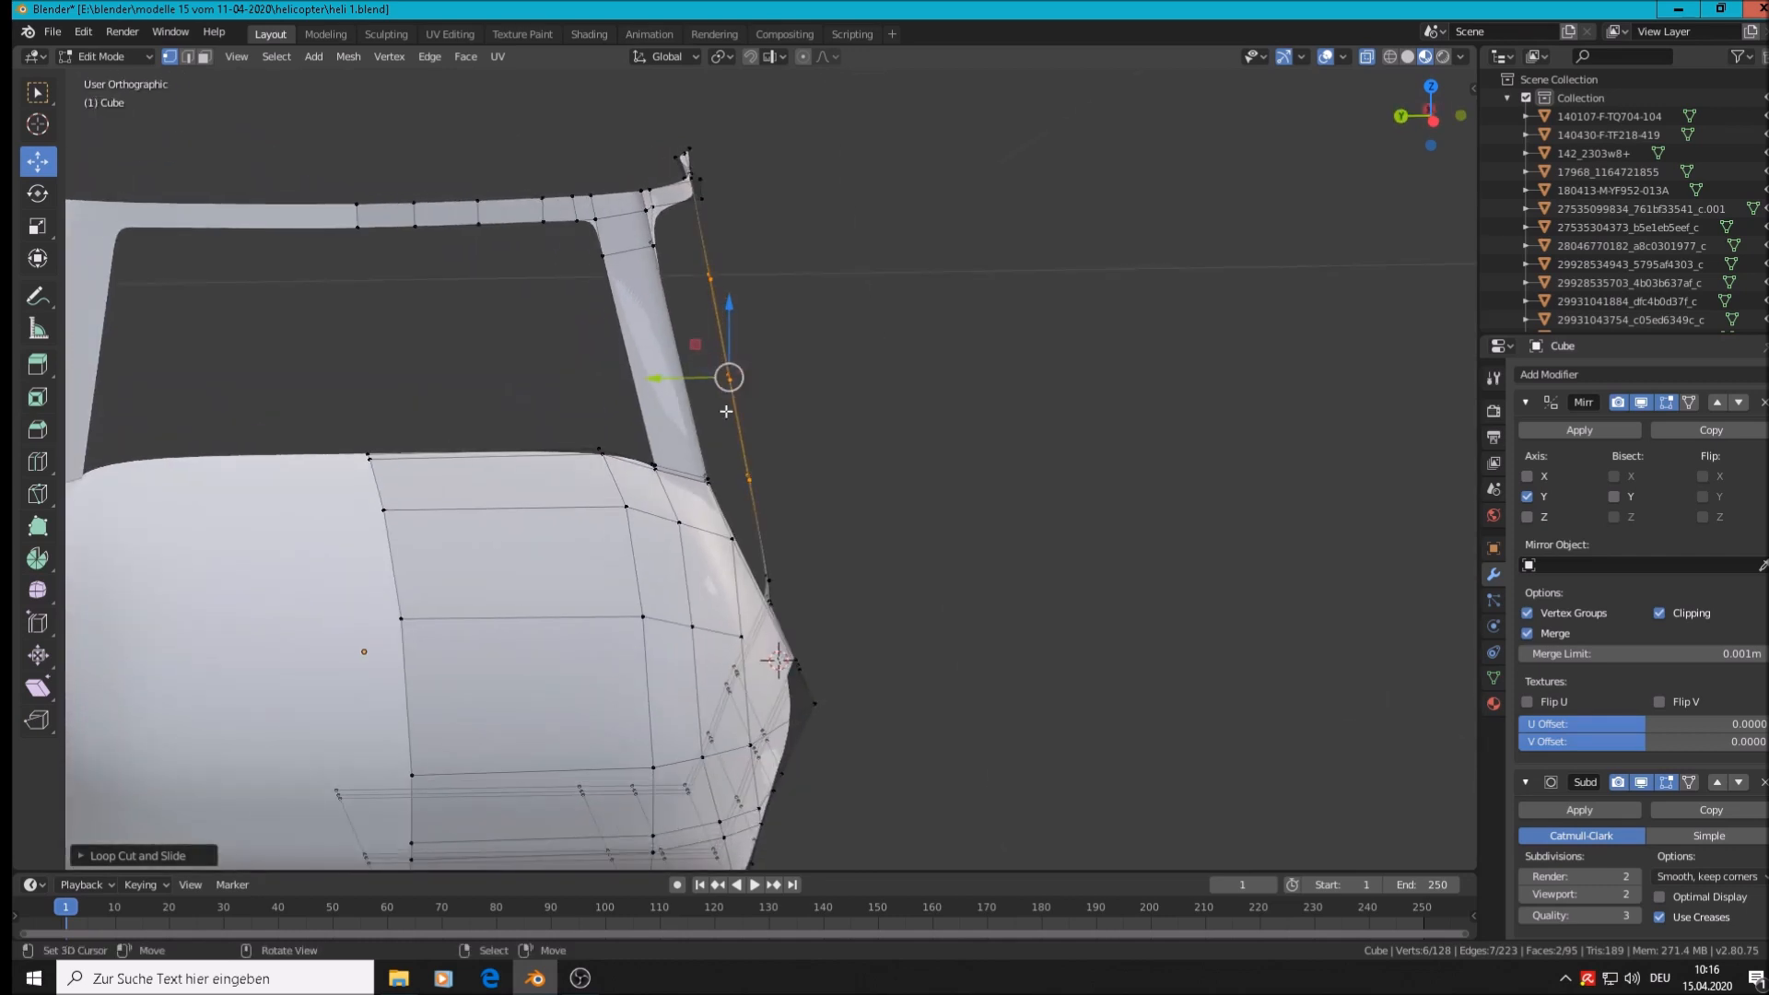
Bow the rear pillar into a gentle curve by moving its middle edge along Y with proportional editing
alt+right_click(728, 386)
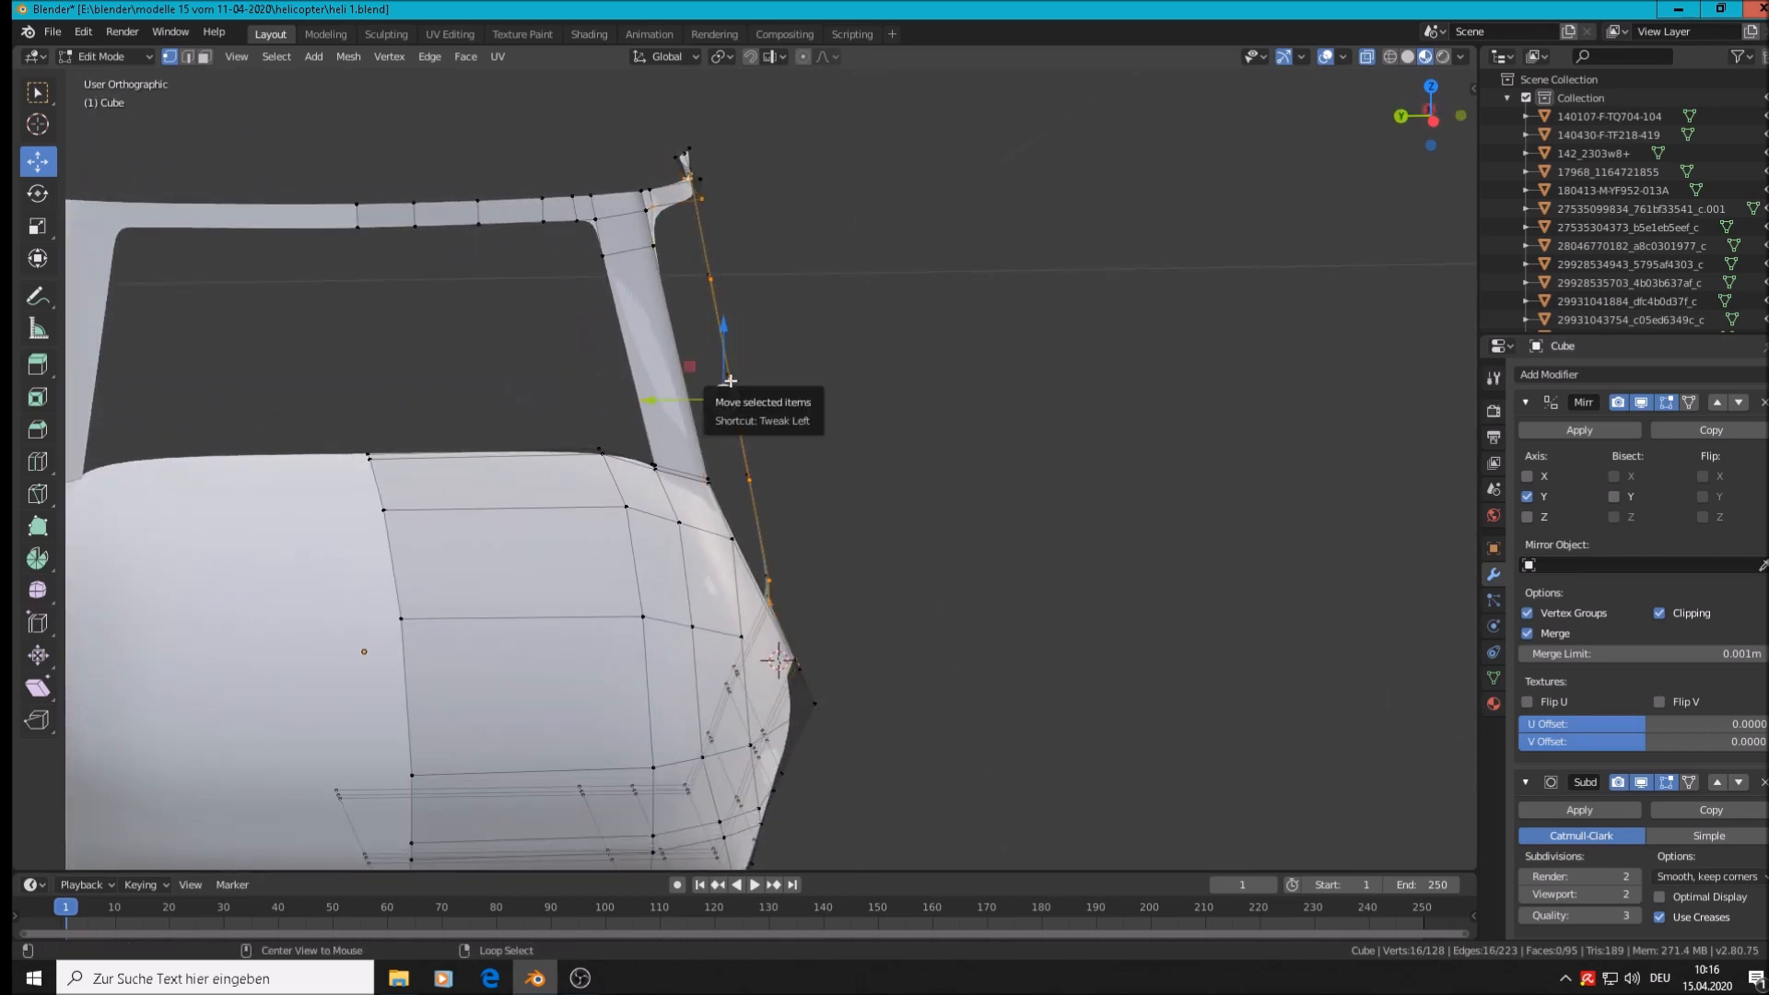
middle_drag(782, 395, 746, 396)
right_click(766, 379)
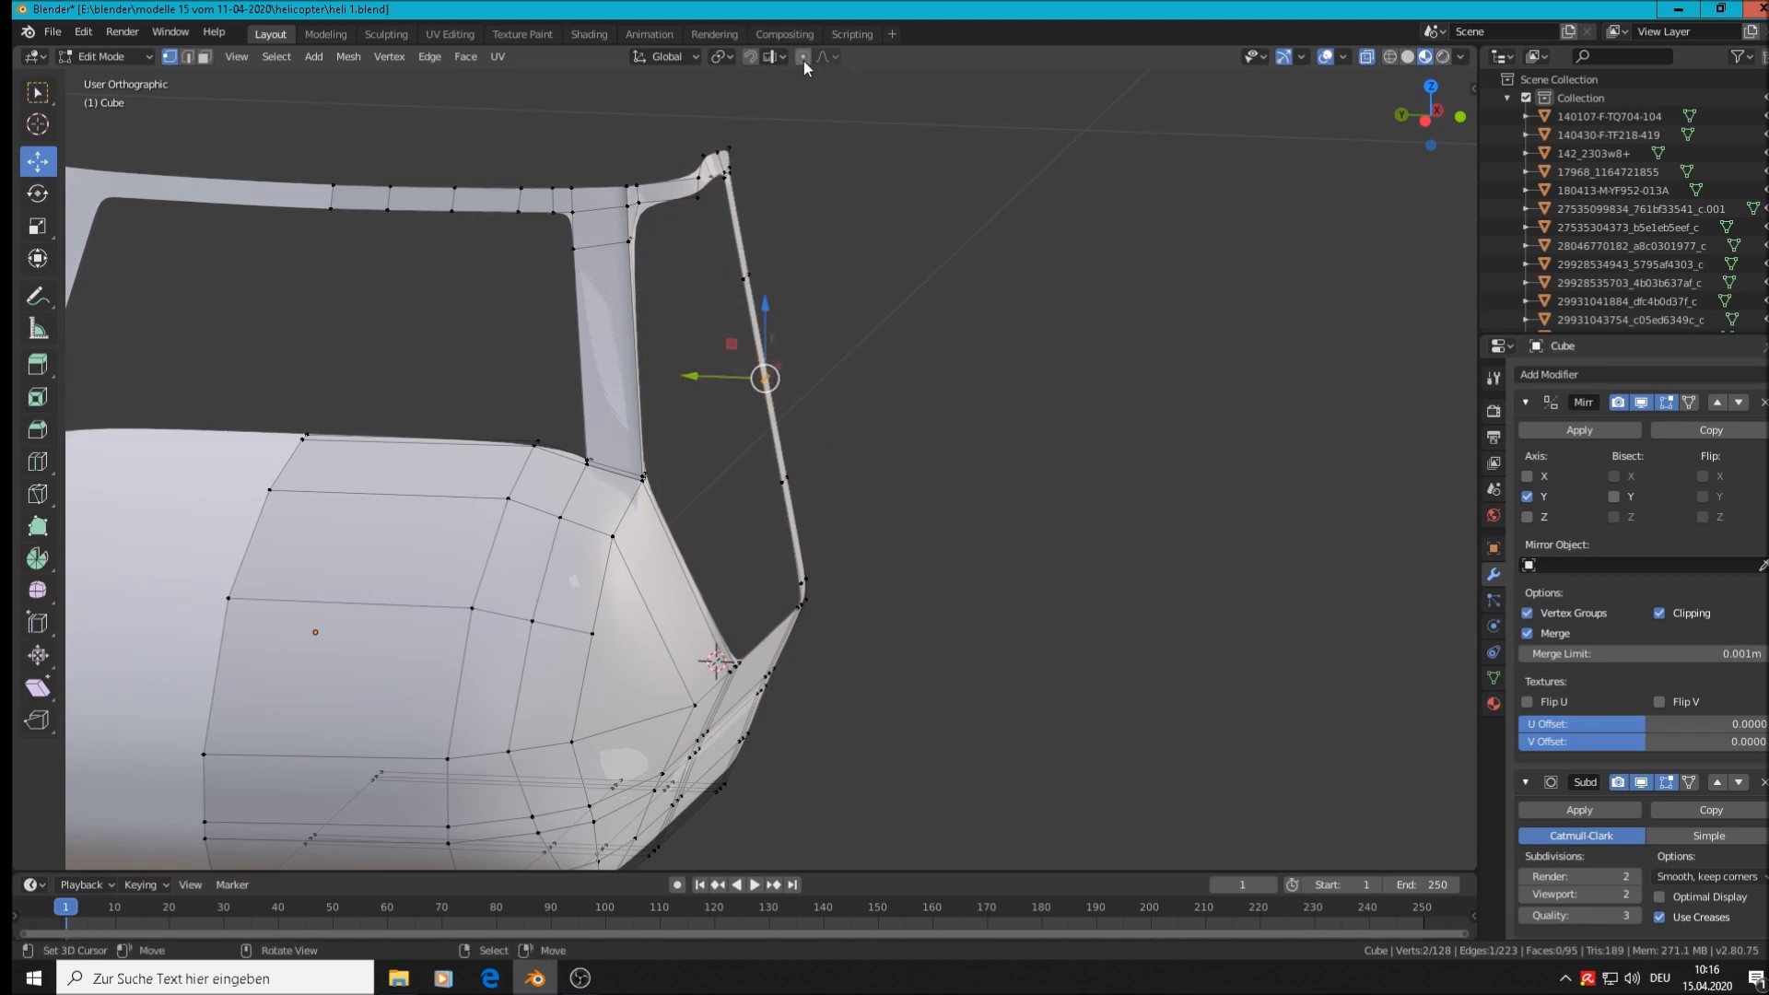
middle_drag(846, 331, 920, 406)
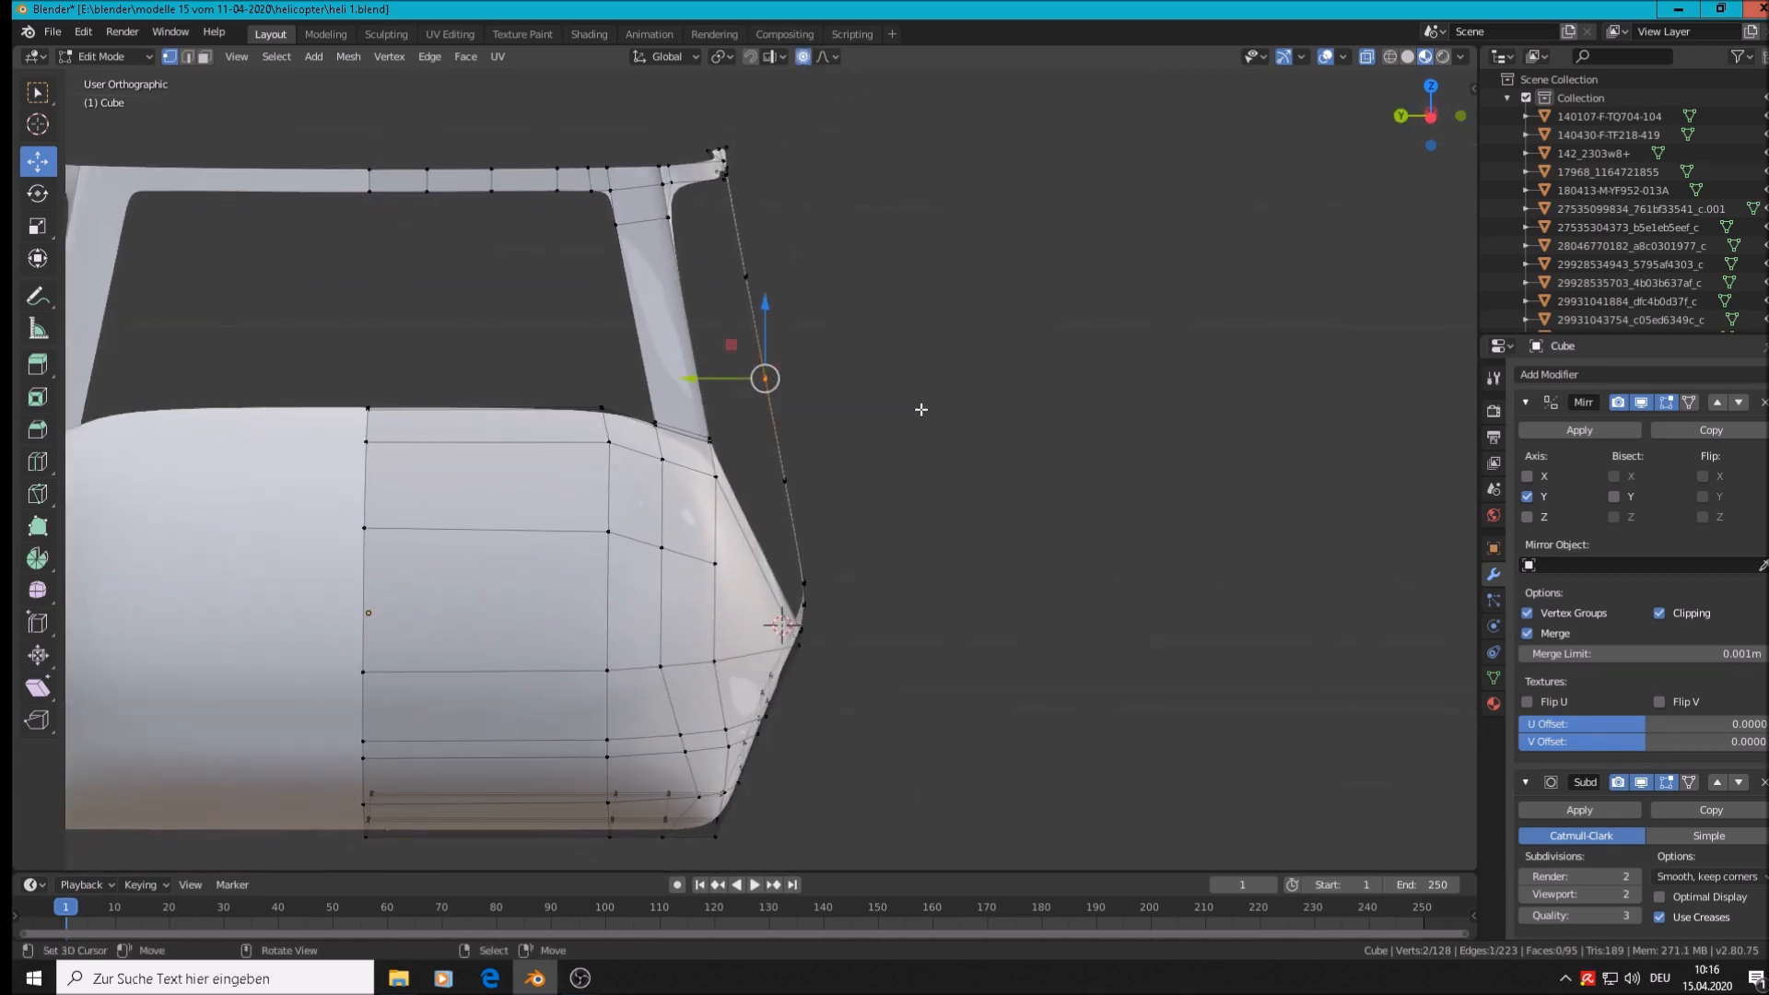
key(g)
key(y)
scroll(926, 406, up, 7)
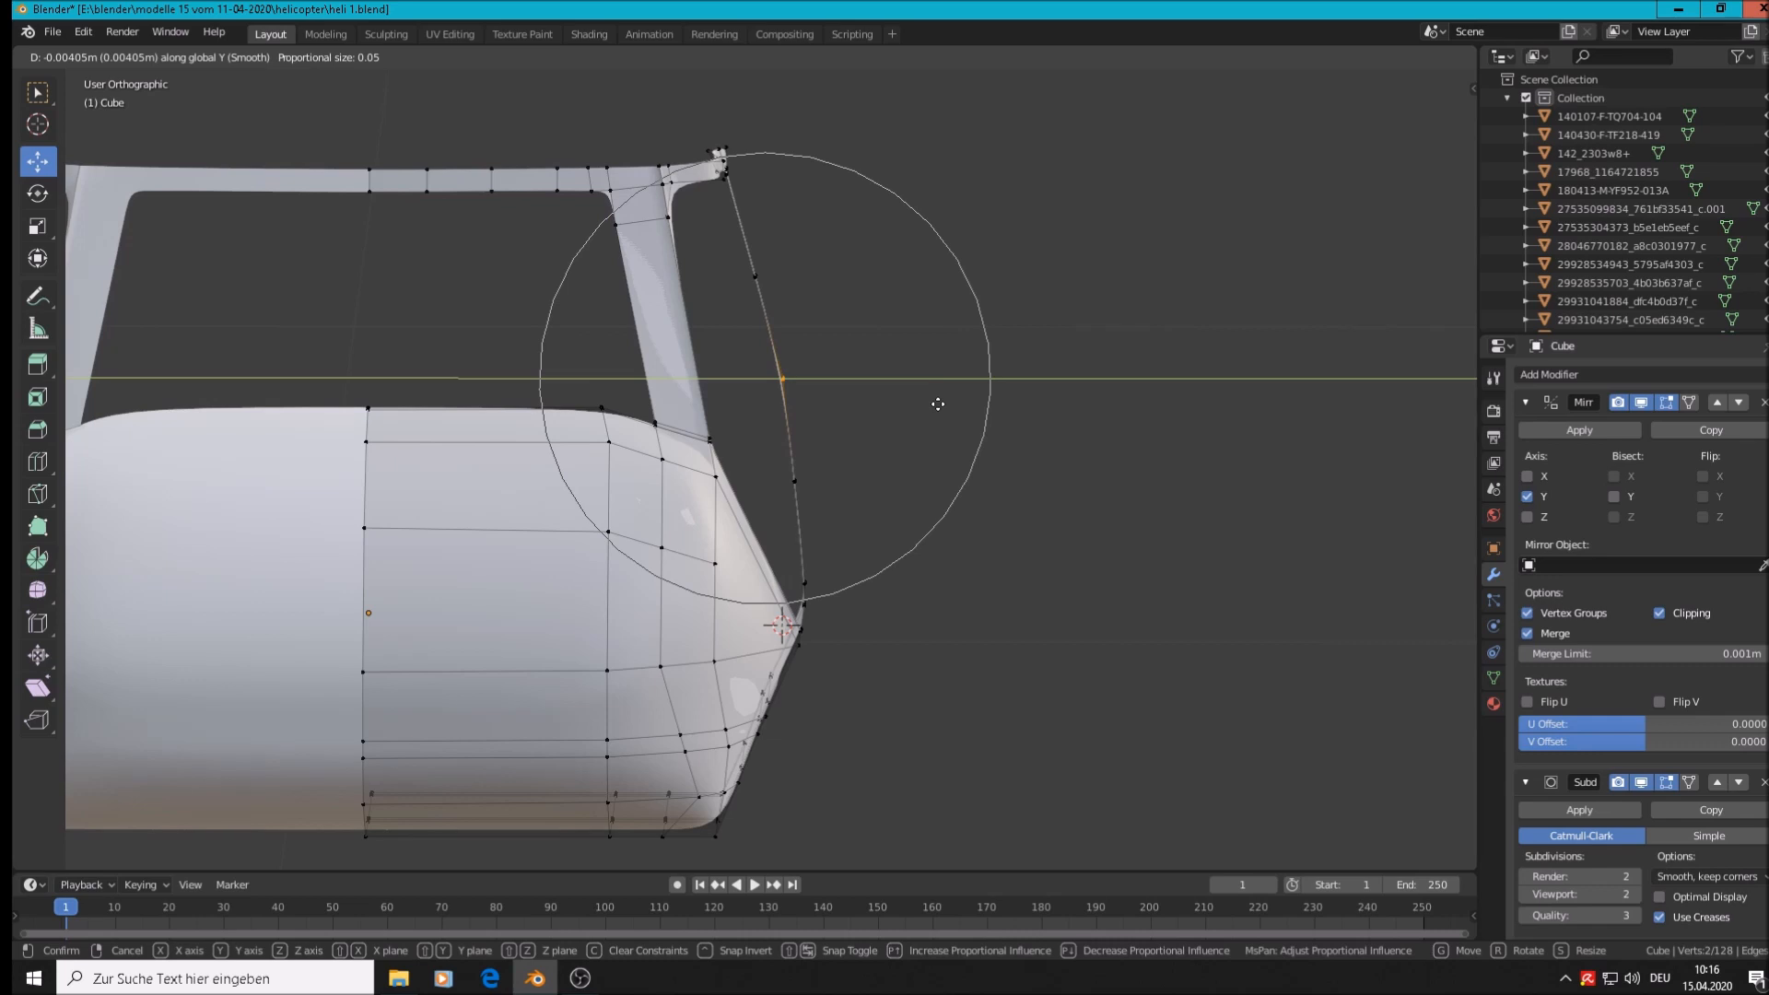
click(937, 399)
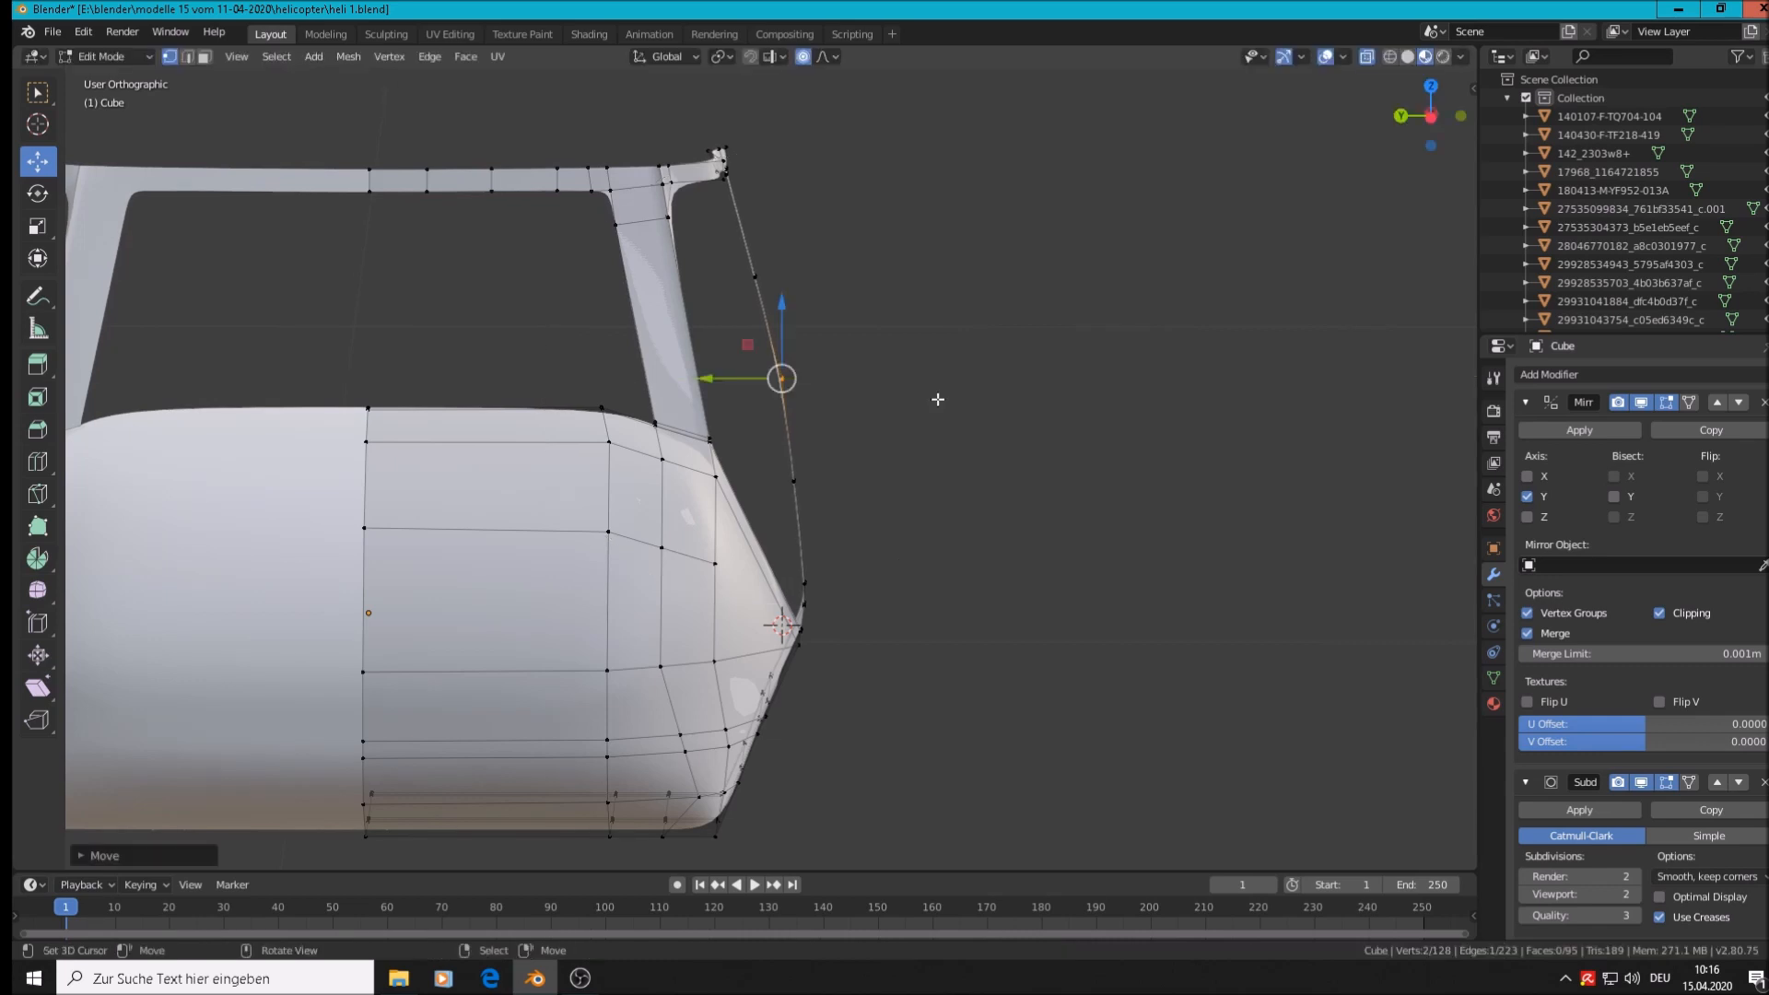
Review the finished shell in Object Mode from an oblique angle, then bring OBS to the front
key(Tab)
middle_drag(937, 396, 837, 412)
scroll(767, 422, down, 3)
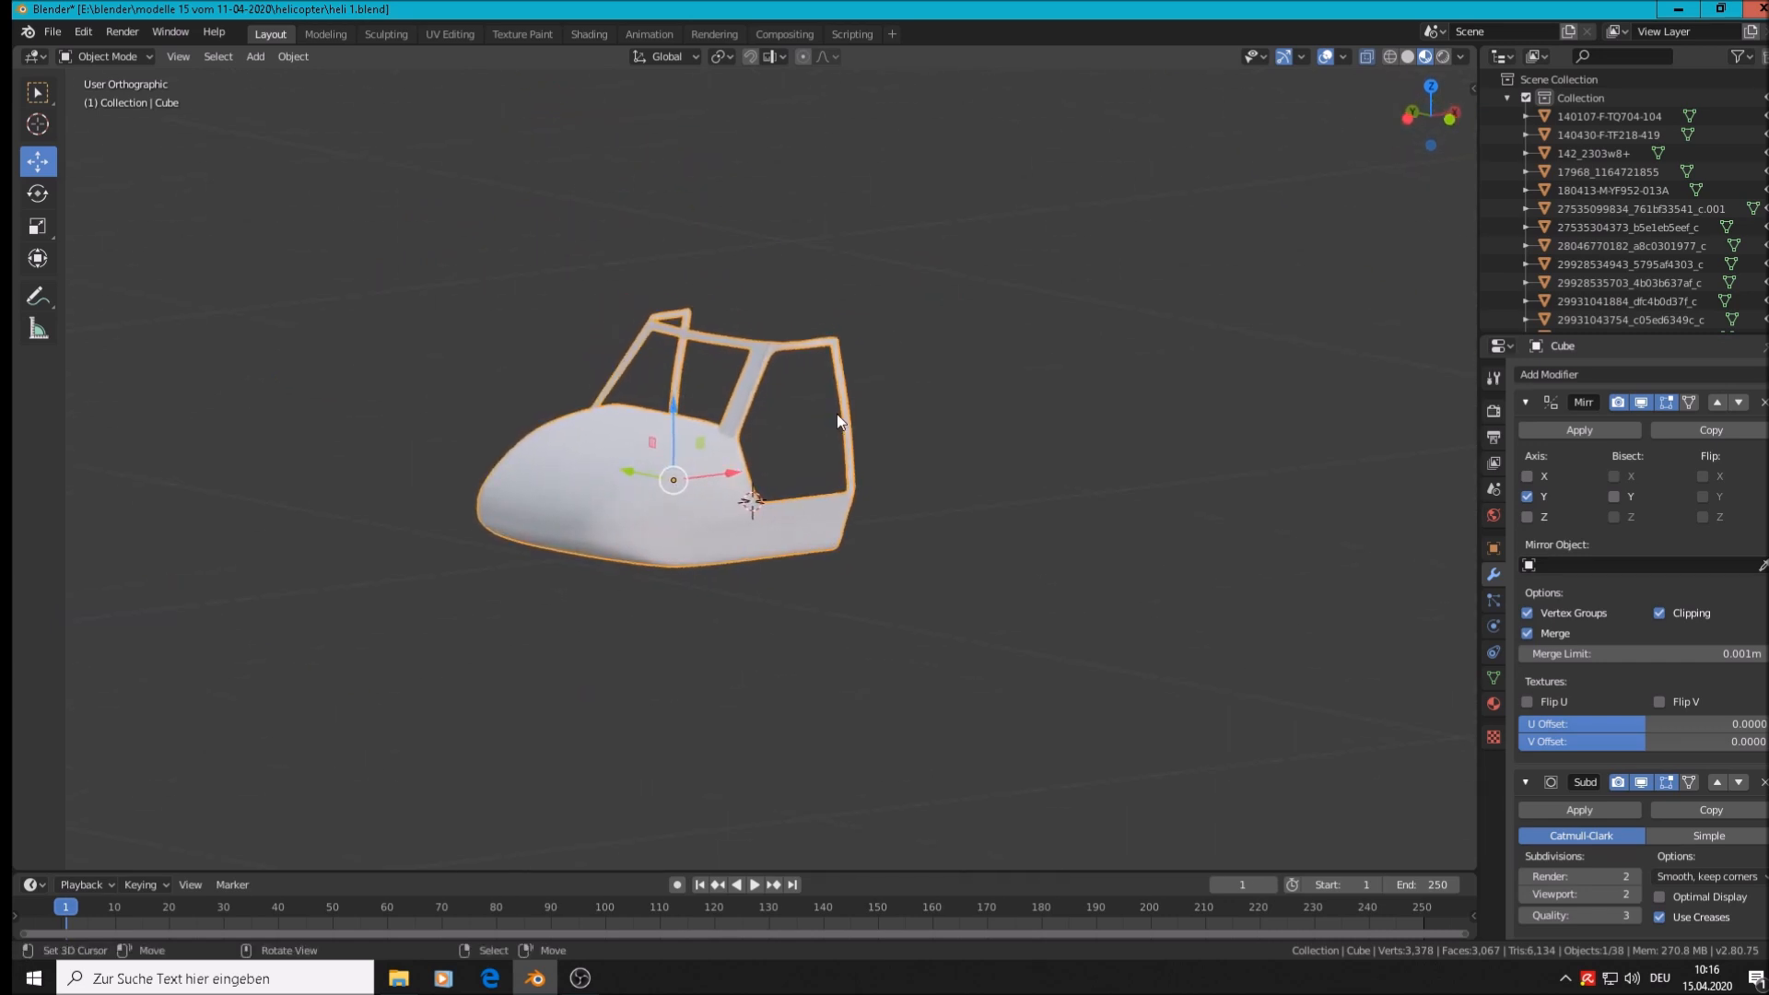
scroll(835, 387, up, 2)
scroll(835, 368, up, 1)
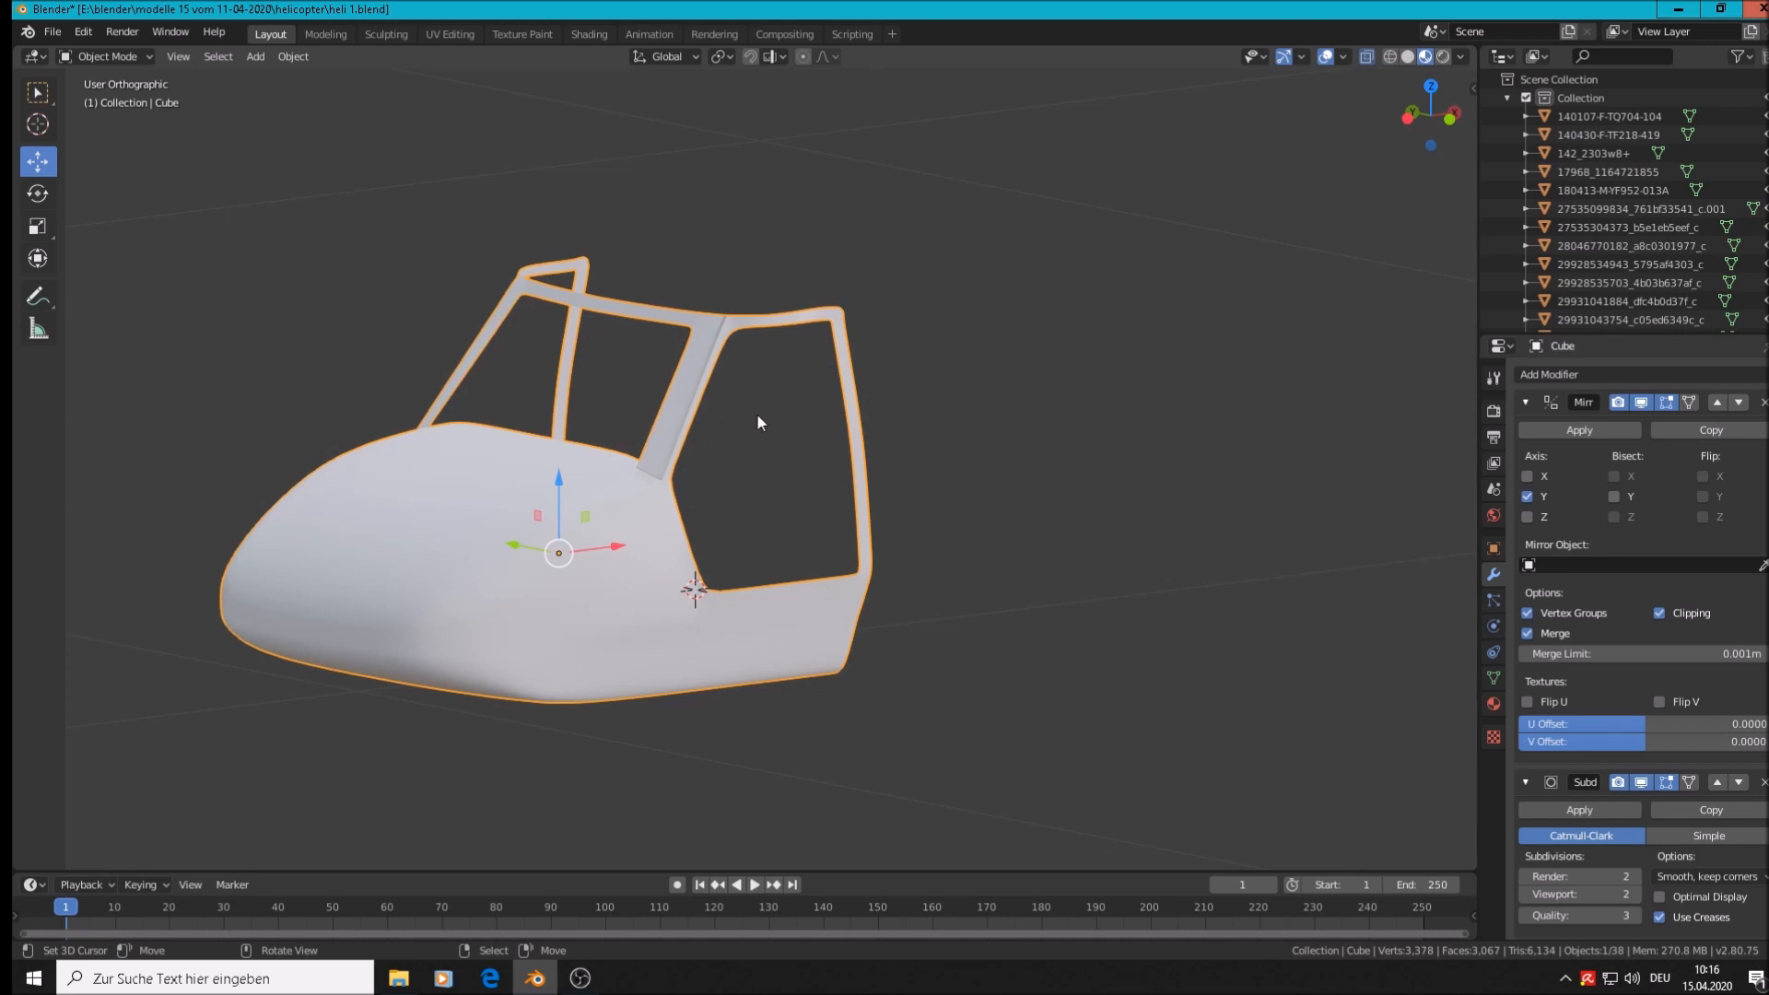
scroll(754, 488, down, 2)
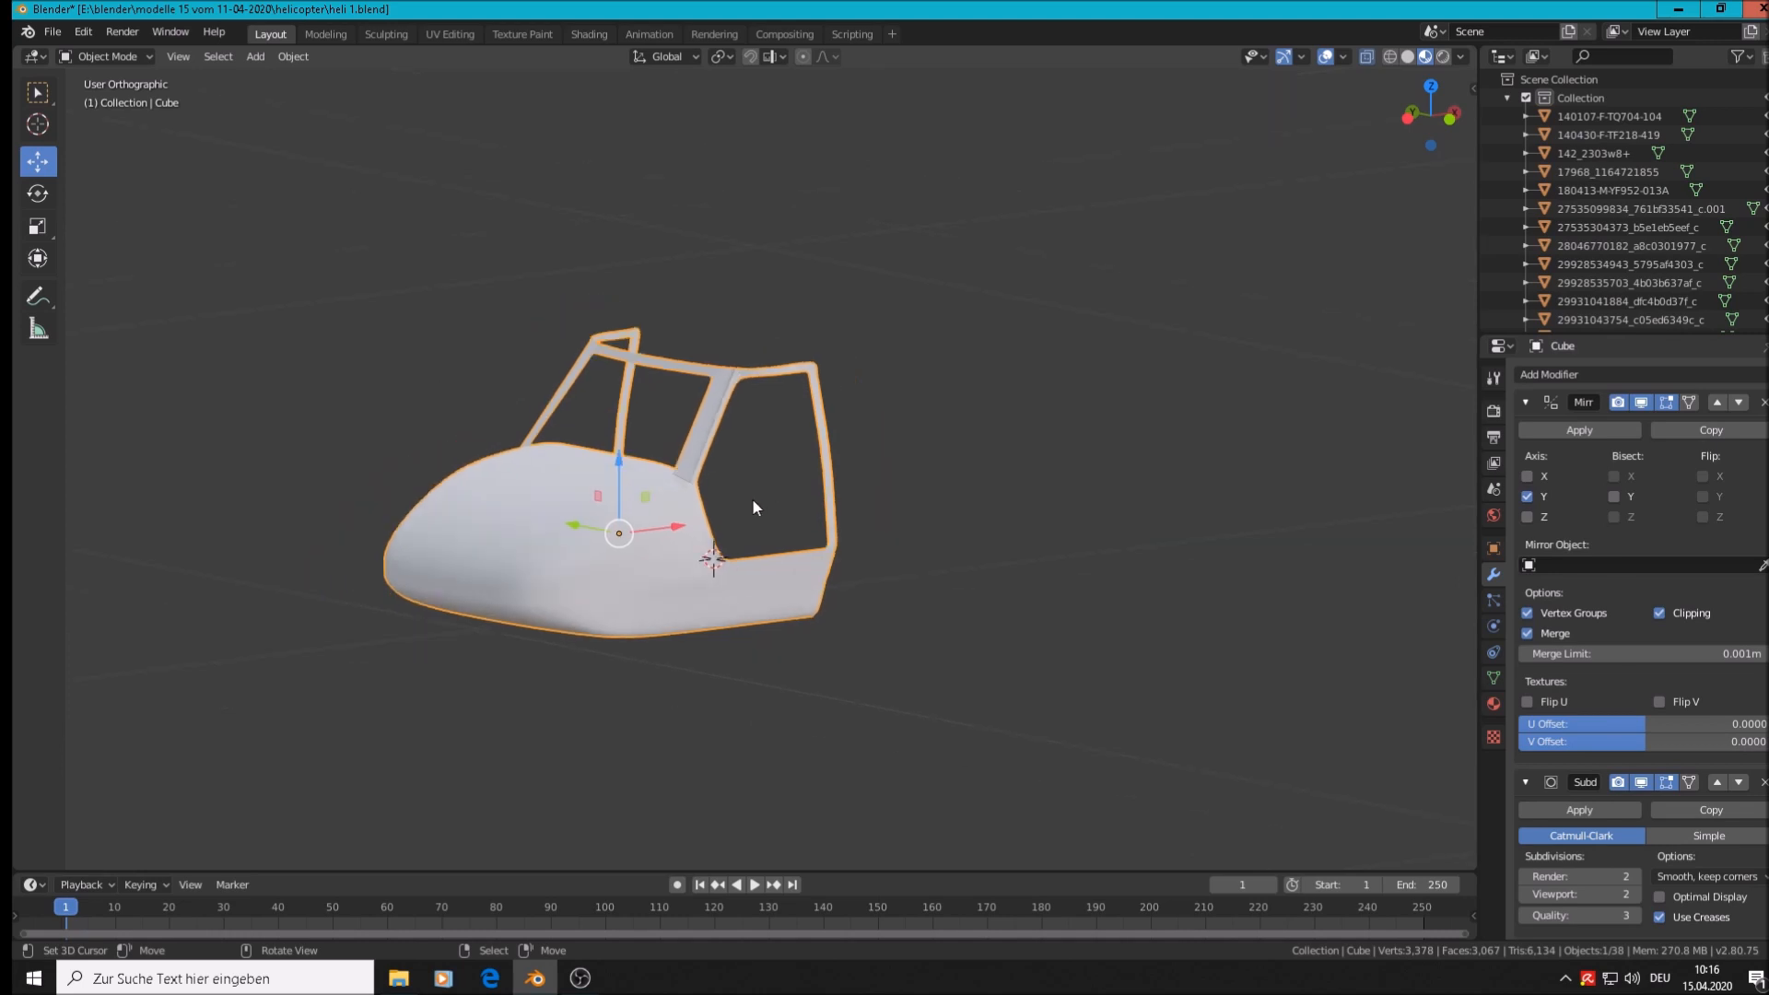
click(590, 978)
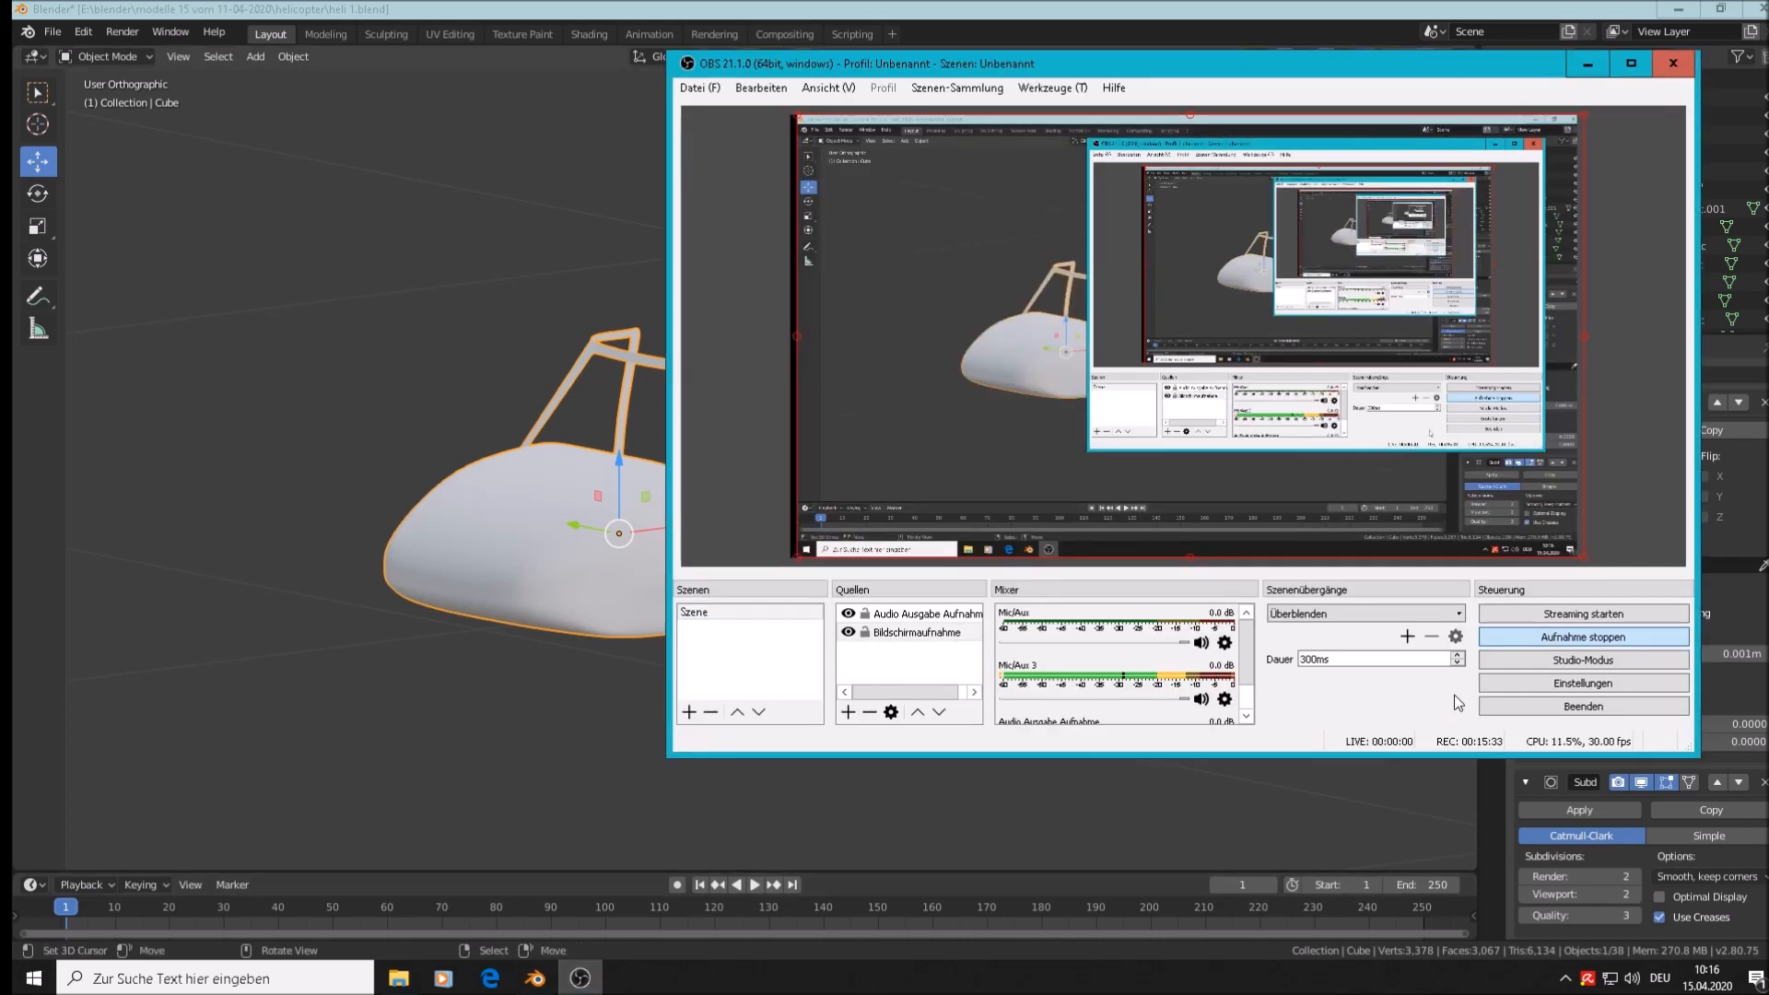